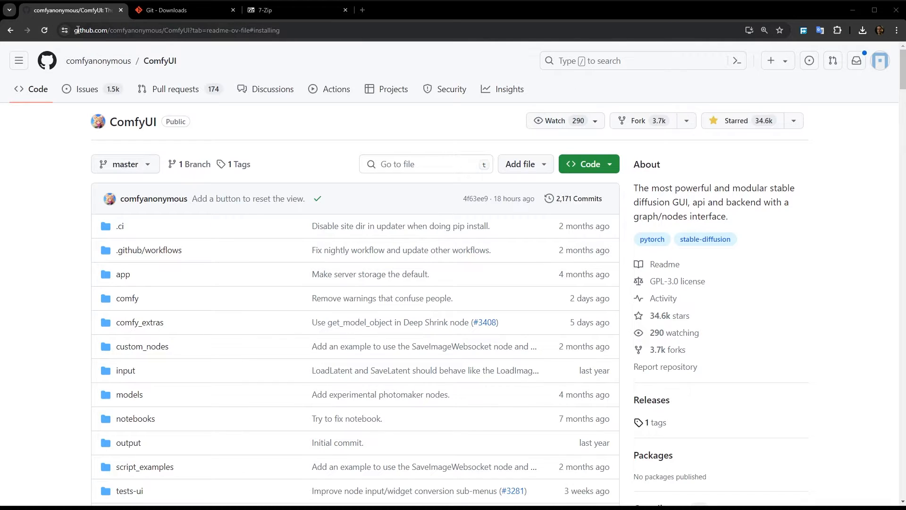
- View the Git and 7-Zip download pages, and open the Installing ComfyUI section of the ComfyUI README
left_click(178, 10)
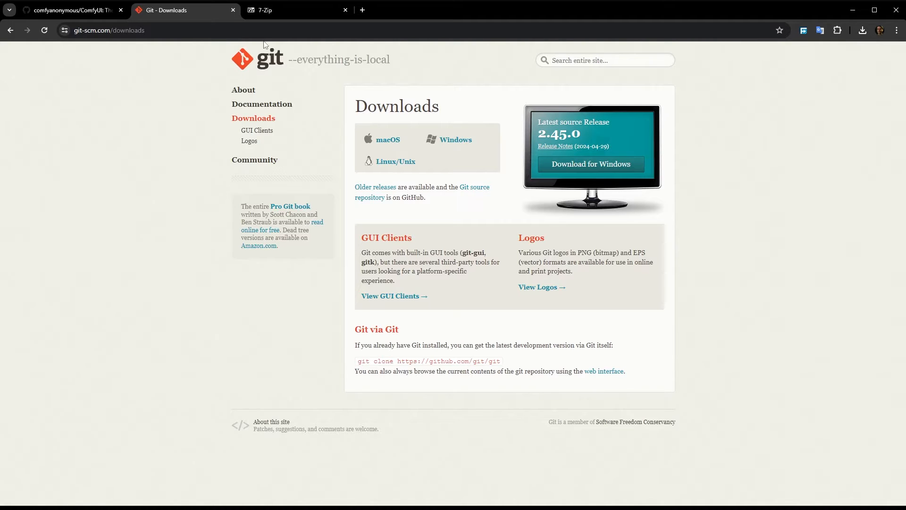
left_click(267, 15)
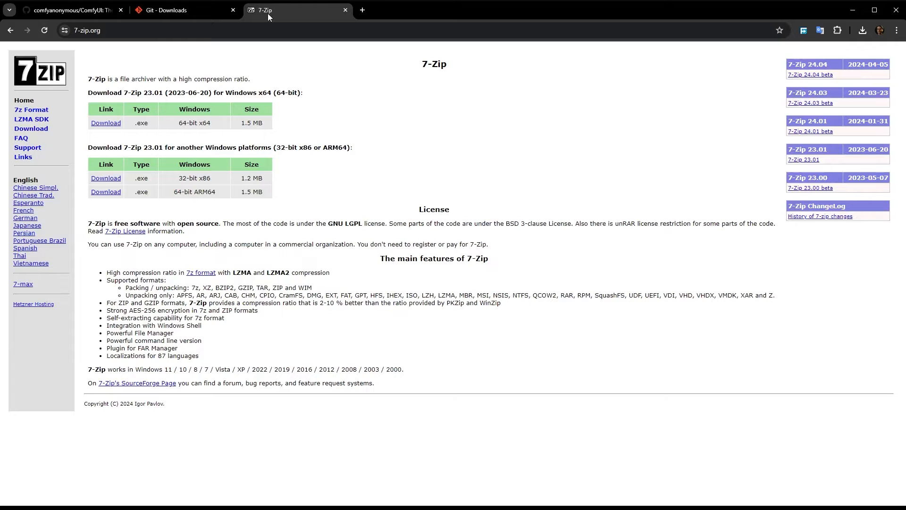
left_click(65, 11)
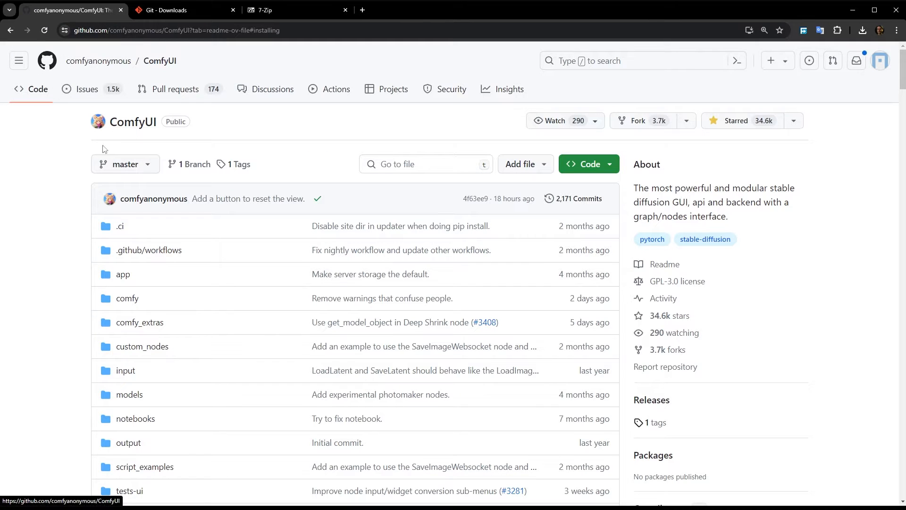
scroll(86, 228, "down", 20)
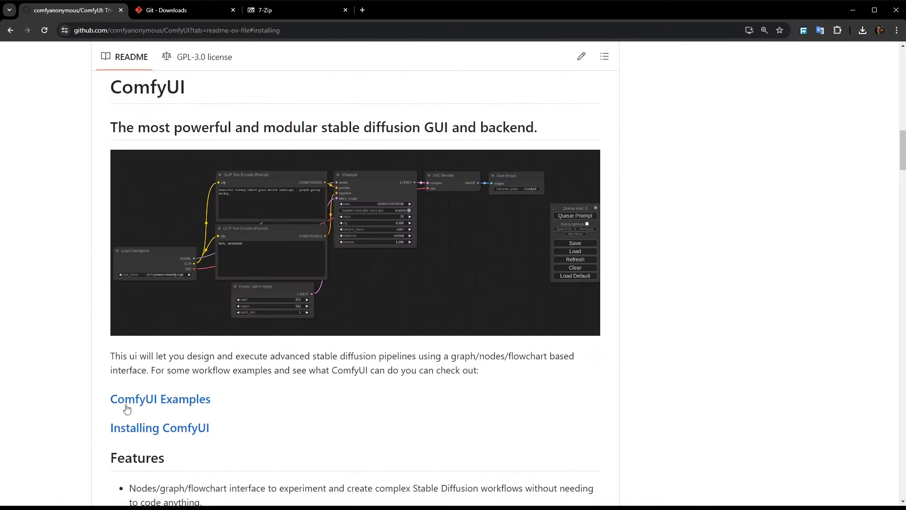
left_click(147, 431)
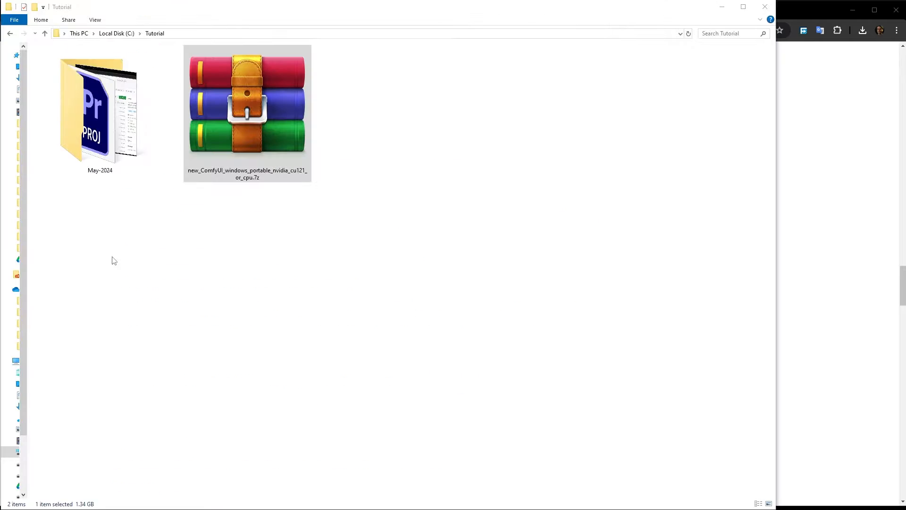
- Extract new_ComfyUI_windows_portable_nvidia_cu121_or_cpu.7z into the current Tutorial folder with 7-Zip
left_click(248, 120)
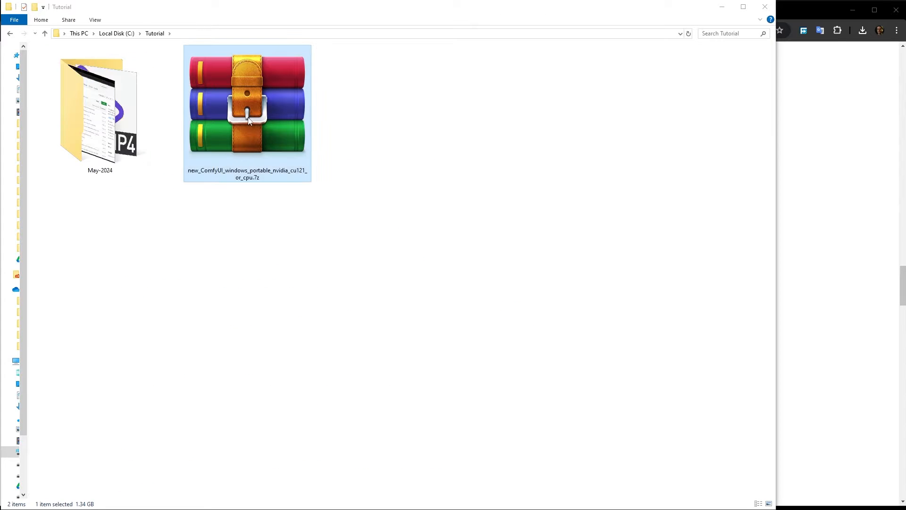
right_click(248, 120)
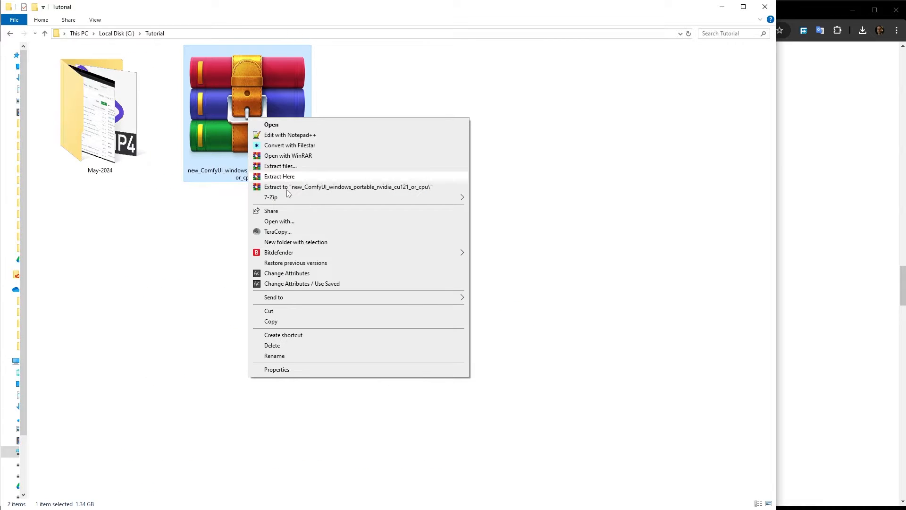
mouse_move(302, 198)
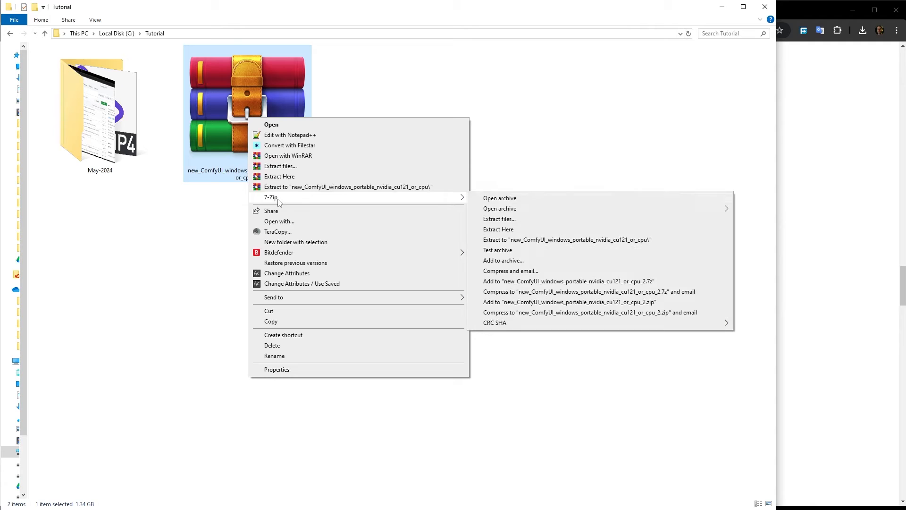
left_click(519, 232)
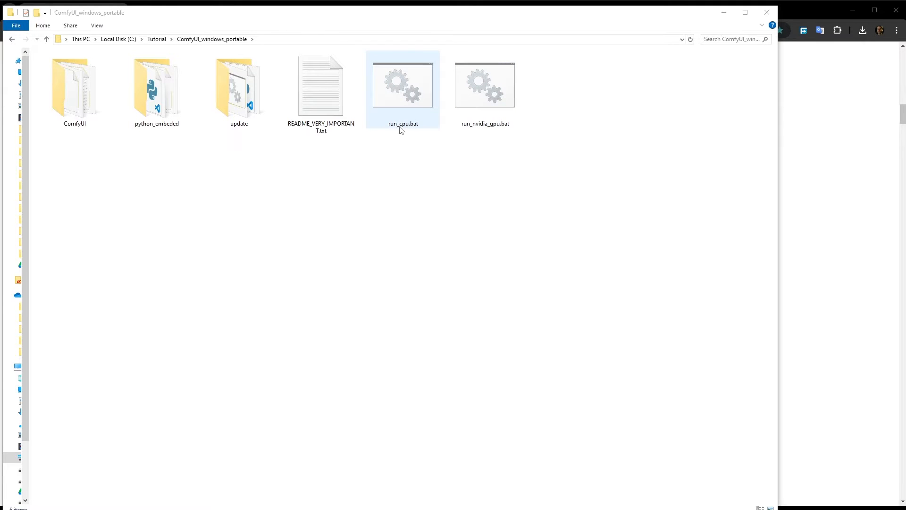
- Switch to the ComfyUI-Manager GitHub page and read its README through the installation instructions for the portable version
left_click(818, 13)
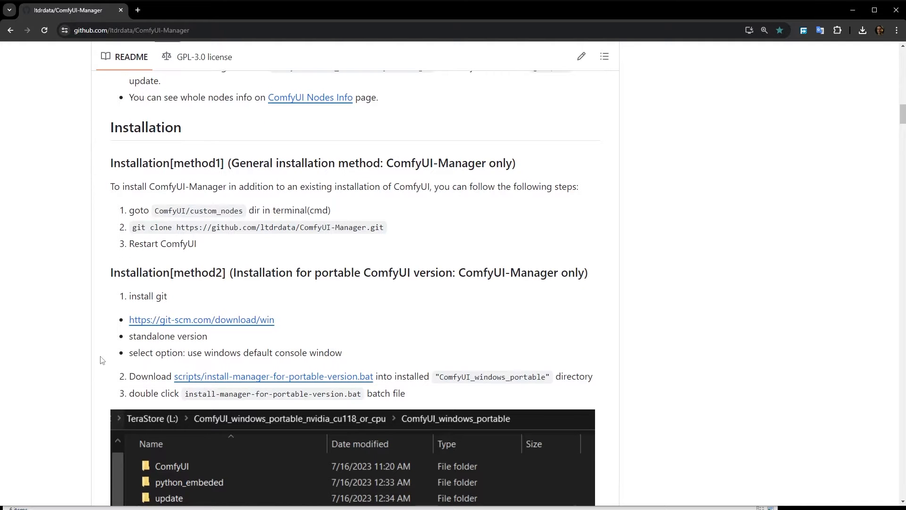
scroll(97, 347, "up", 10)
scroll(95, 334, "up", 12)
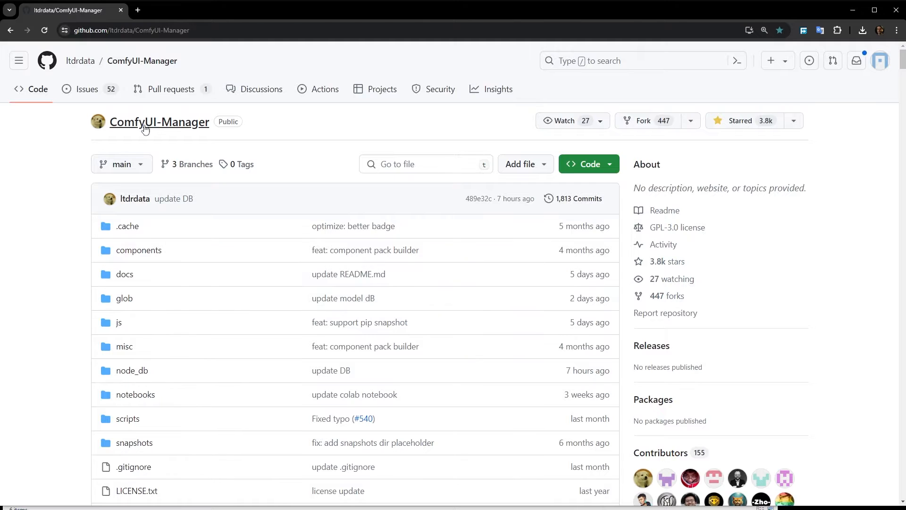
scroll(205, 385, "down", 18)
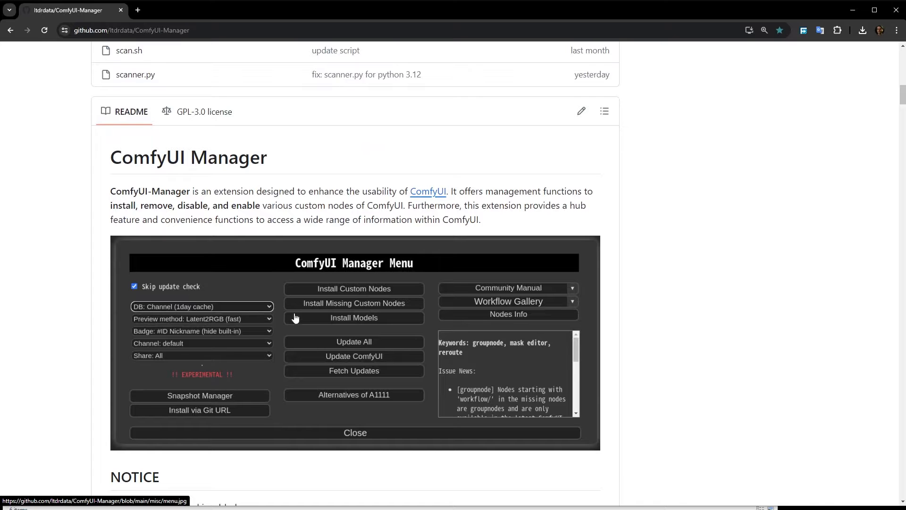
scroll(312, 279, "down", 6)
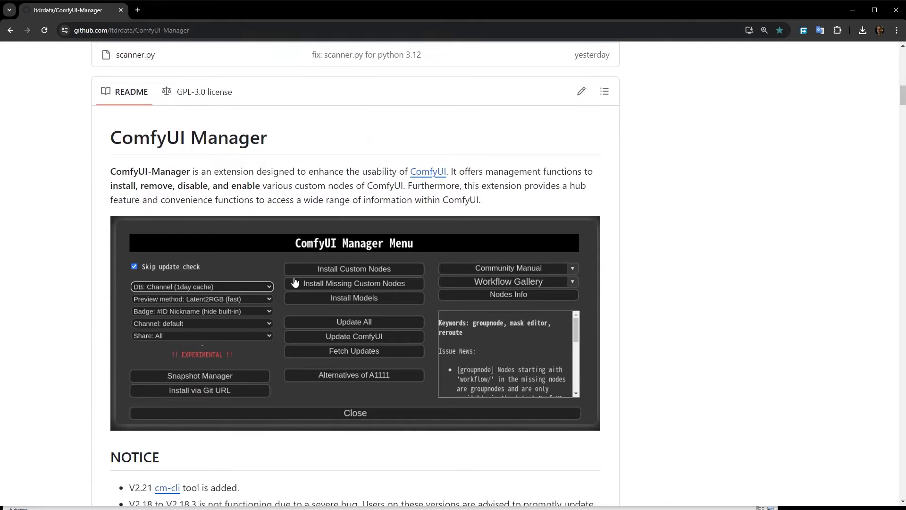
scroll(308, 272, "down", 5)
scroll(216, 141, "up", 7)
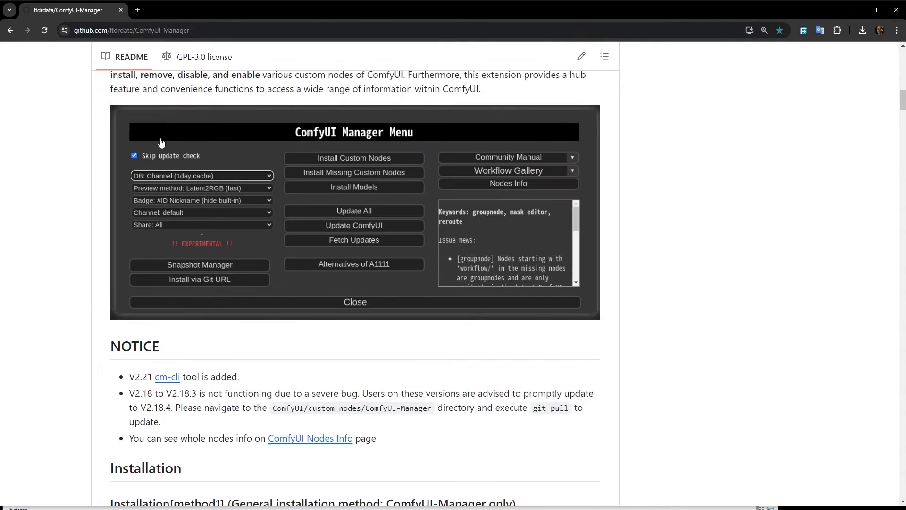
scroll(171, 172, "down", 5)
scroll(145, 181, "down", 6)
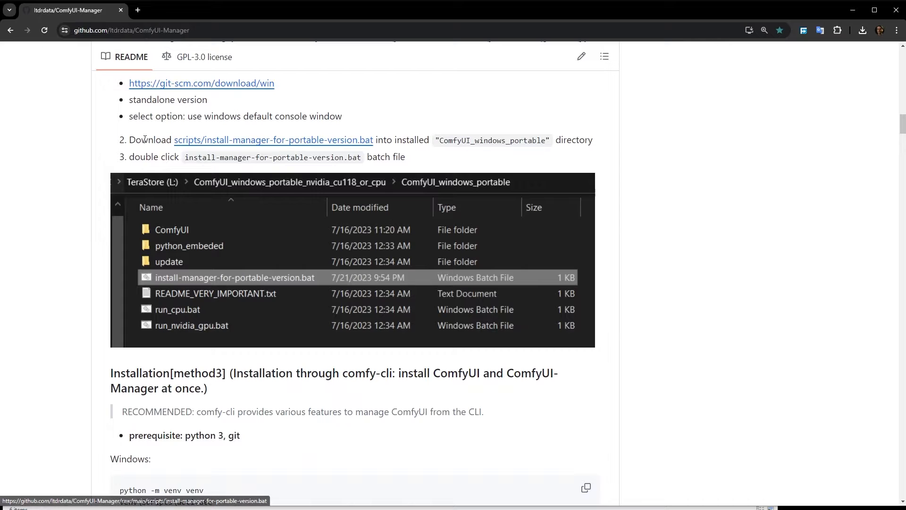
- Put the linked install-manager-for-portable-version.bat script into the ComfyUI_windows_portable folder
right_click(279, 144)
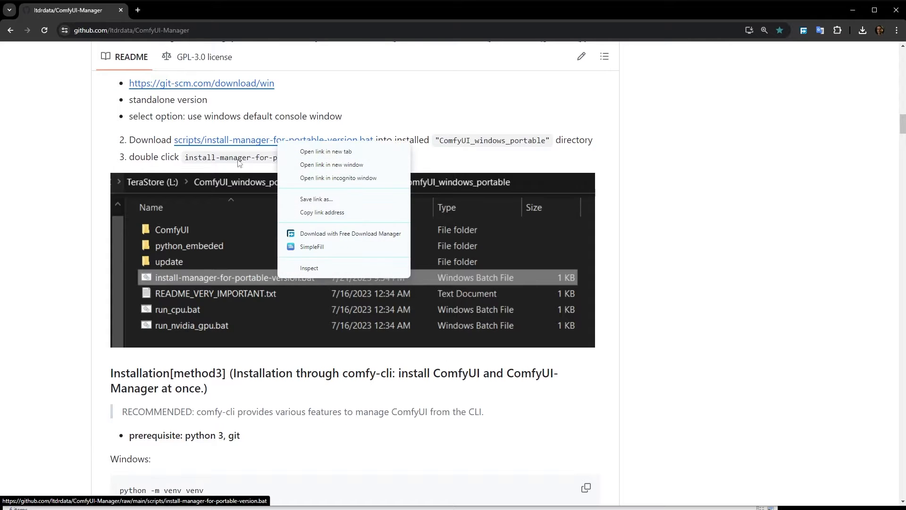
left_click(91, 142)
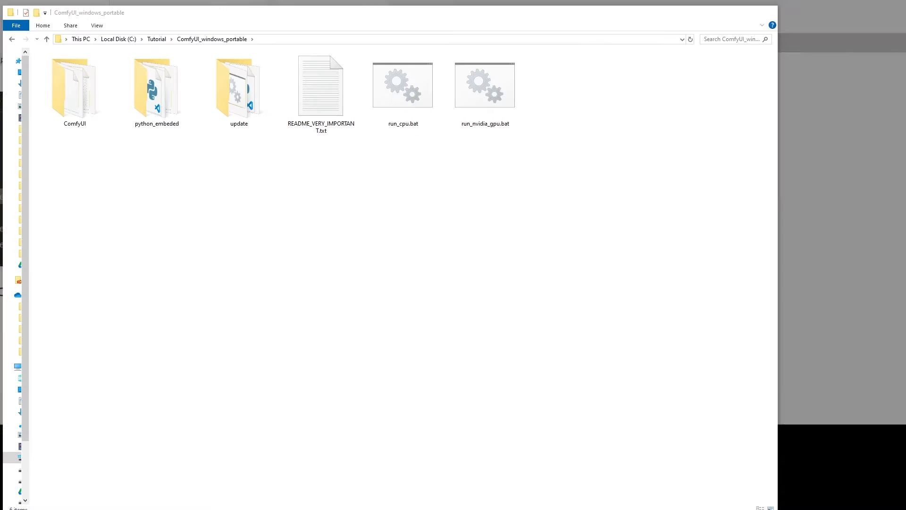
key("alt+Tab")
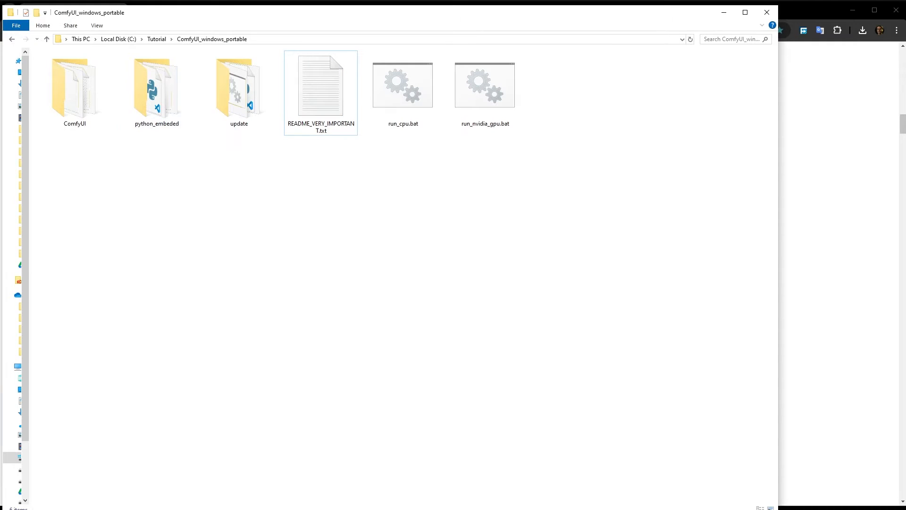
left_click_drag(905, 284, 336, 188)
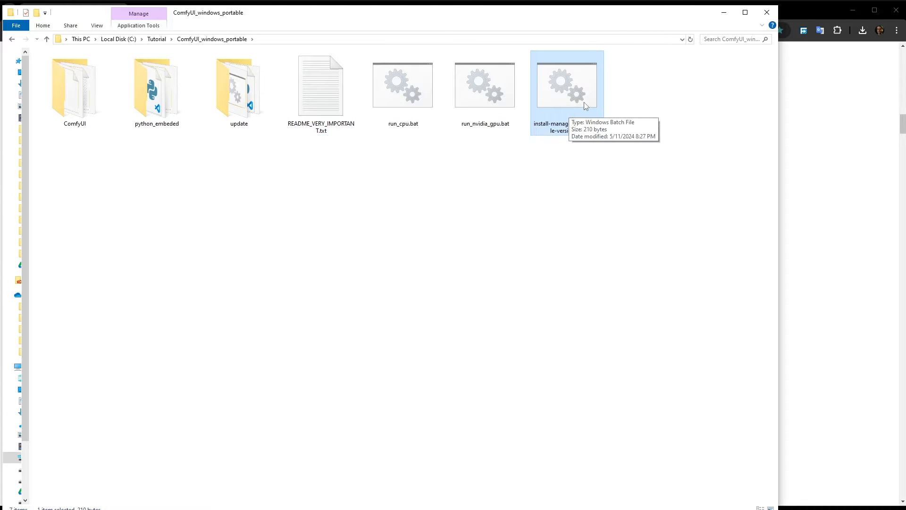
- Run install-manager-for-portable-version.bat to install ComfyUI-Manager, and start ComfyUI with run_nvidia_gpu.bat
double_click(584, 102)
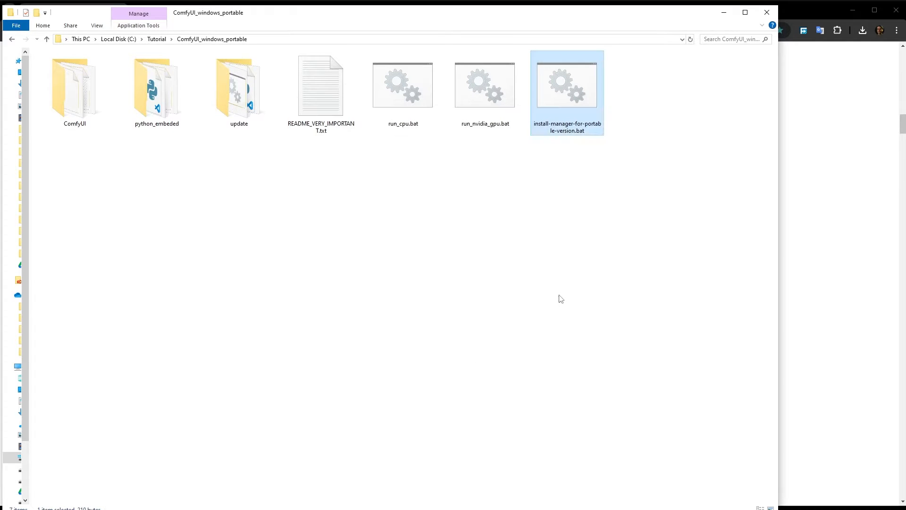
double_click(496, 101)
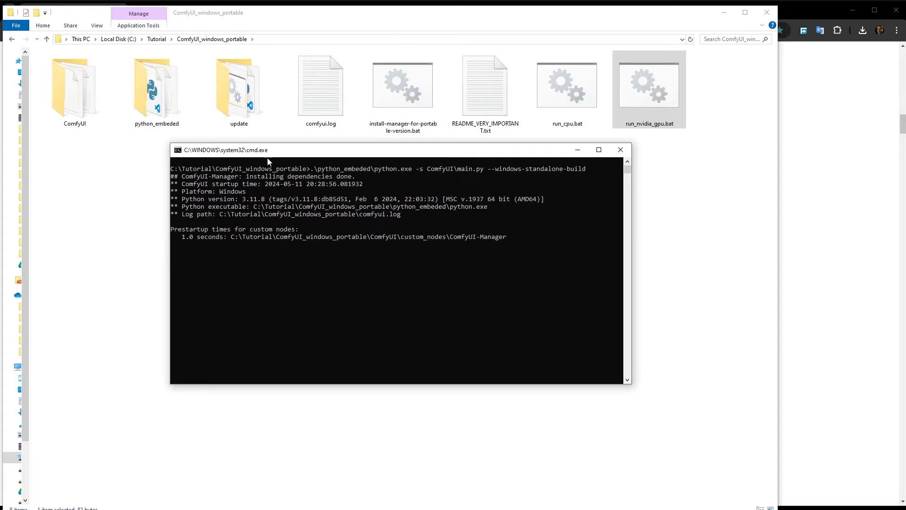
left_click_drag(272, 156, 304, 154)
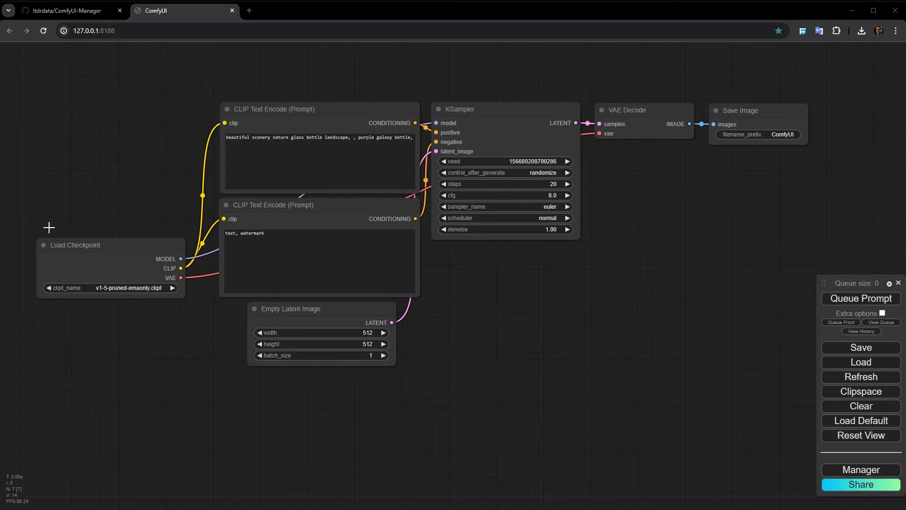
- Move the Load Checkpoint node up beside the upper prompt node and try to switch its ckpt_name to another checkpoint
left_click_drag(115, 245, 108, 137)
scroll(52, 137, "up", 5)
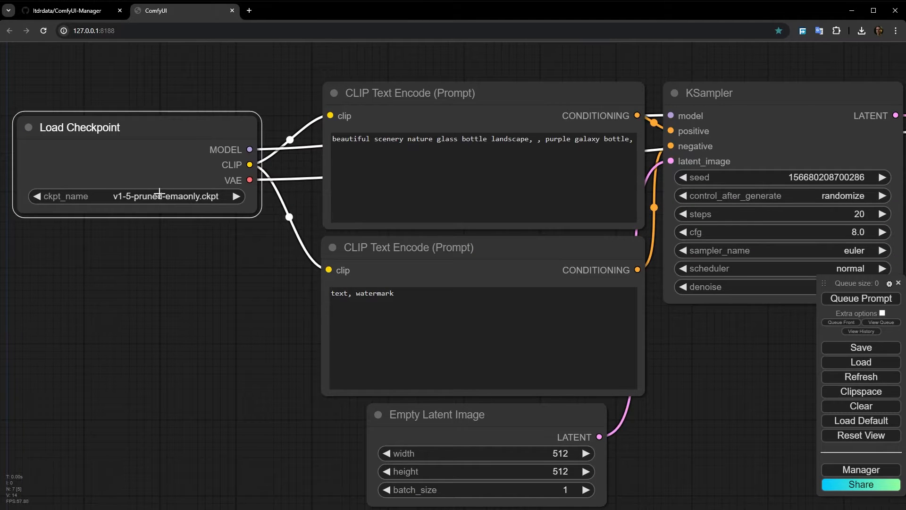
left_click(234, 194)
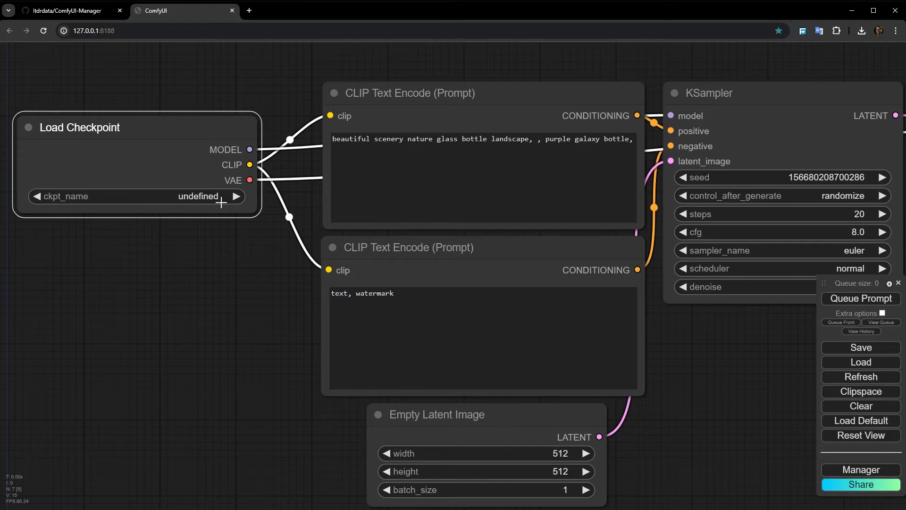
mouse_move(148, 133)
left_mouse_down()
mouse_move(162, 101)
mouse_move(149, 116)
left_mouse_up()
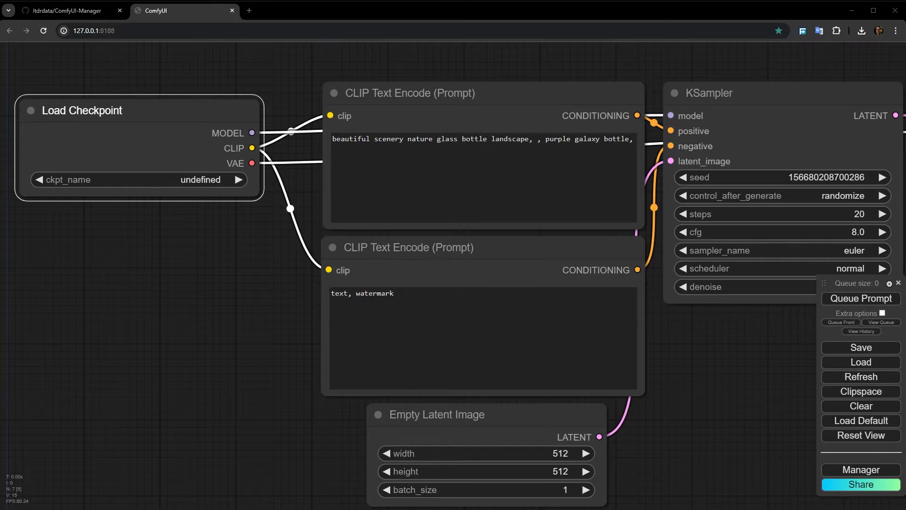
- Look in the models\checkpoints folder inside the portable ComfyUI folder in File Explorer, and return to the ComfyUI workflow
left_click_drag(1, 80, 294, 65)
left_click_drag(396, 172, 756, 175)
double_click(124, 139)
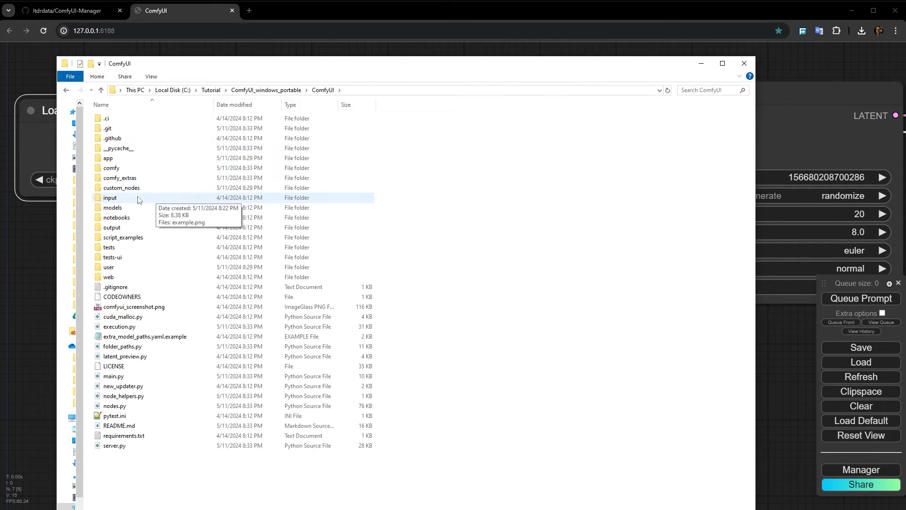
double_click(113, 208)
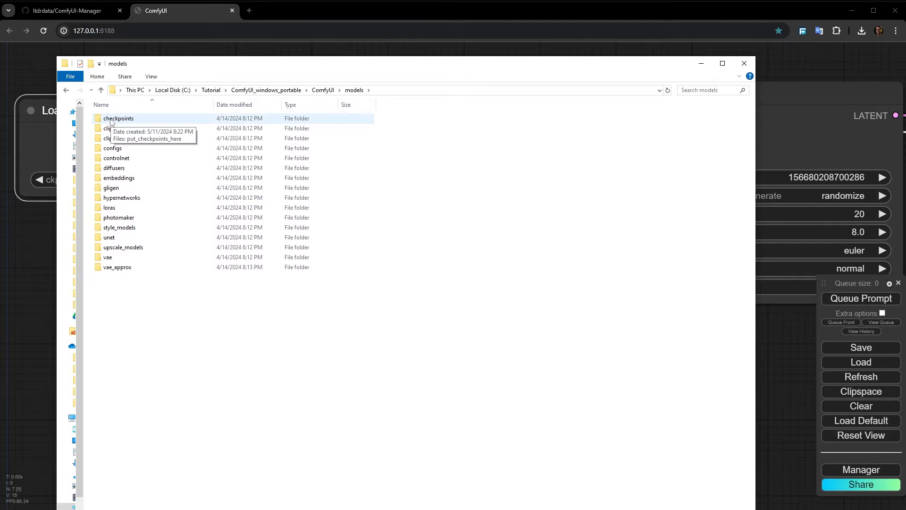
double_click(112, 119)
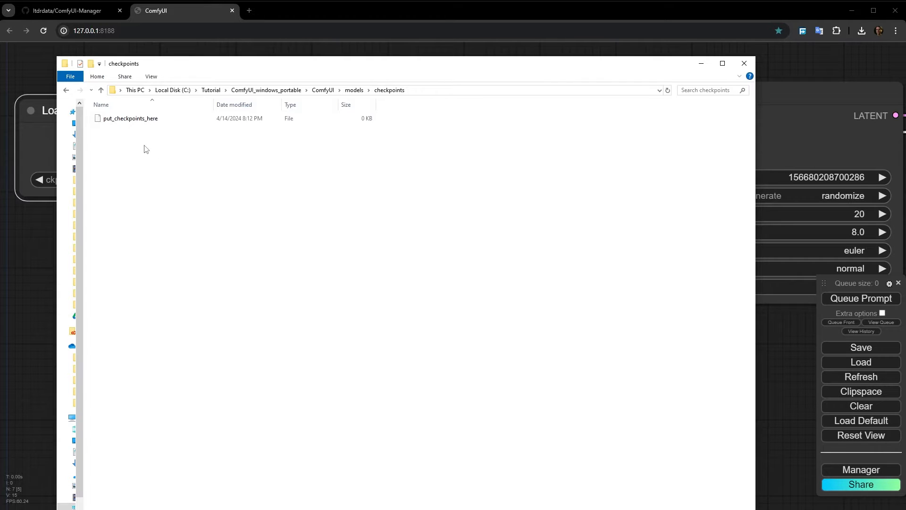
left_click_drag(286, 262, 82, 127)
left_click_drag(354, 67, 0, 2)
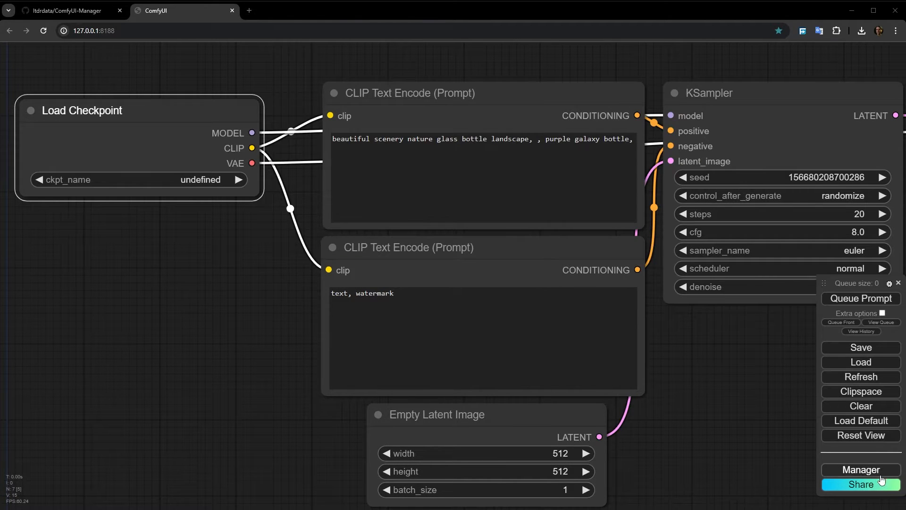
- Open ComfyUI-Manager's model installation list and look through the available model types
left_click(861, 470)
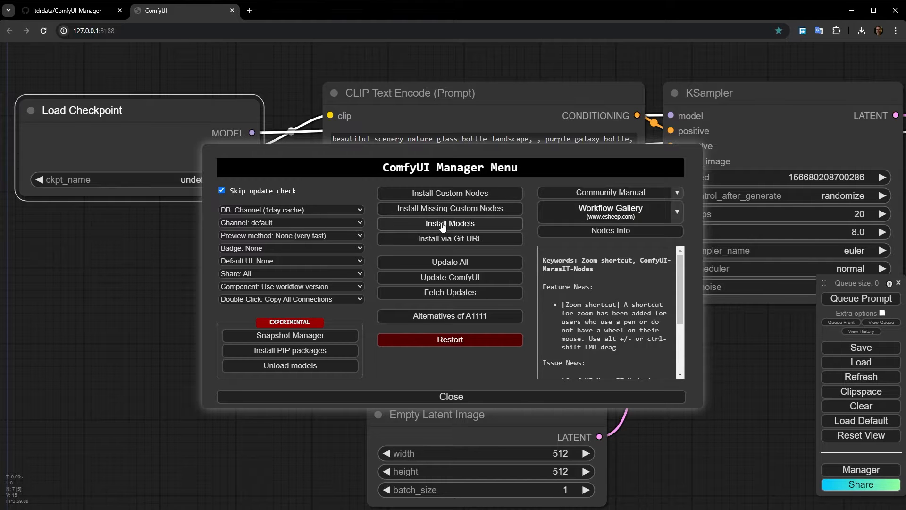
left_click(532, 396)
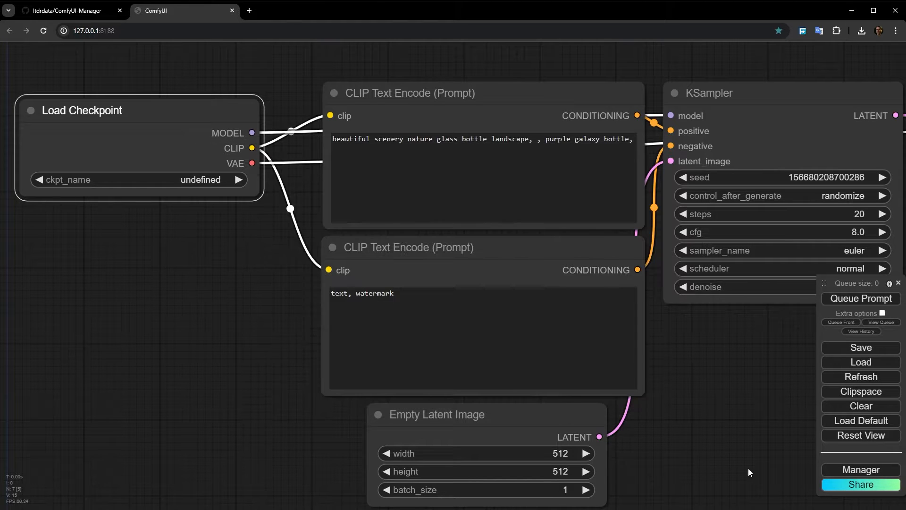
left_click(876, 474)
left_click(435, 224)
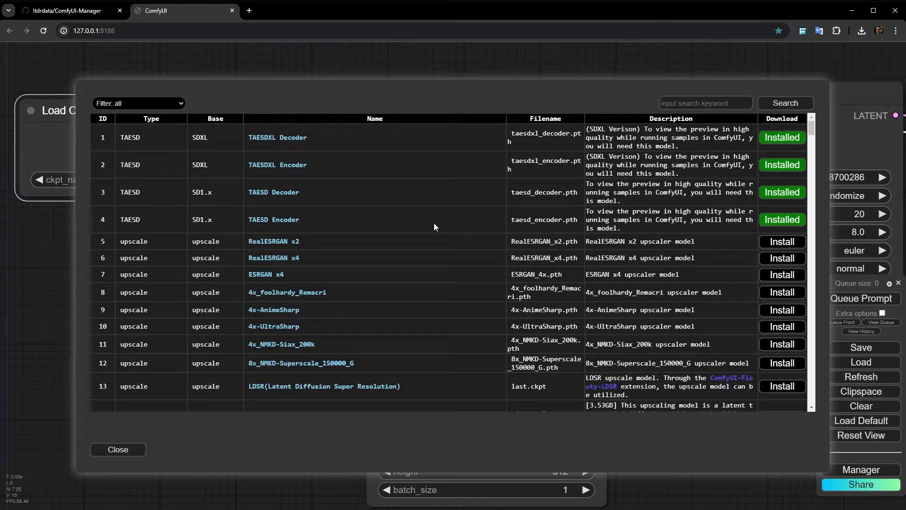
scroll(203, 302, "down", 5)
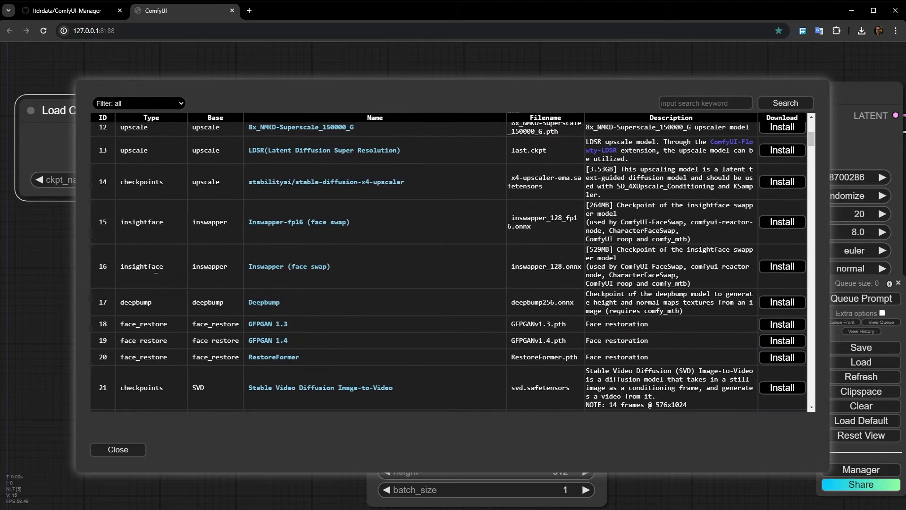
scroll(159, 270, "down", 3)
scroll(218, 278, "up", 5)
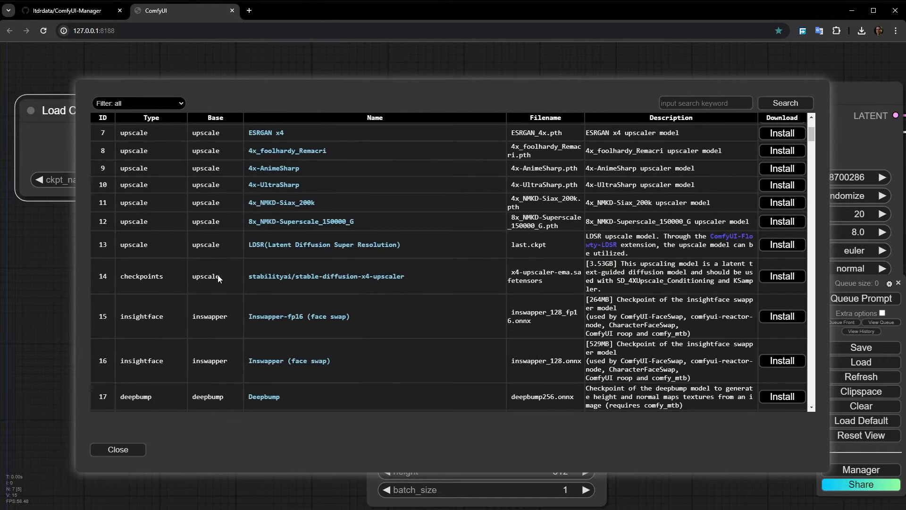
scroll(205, 198, "down", 15)
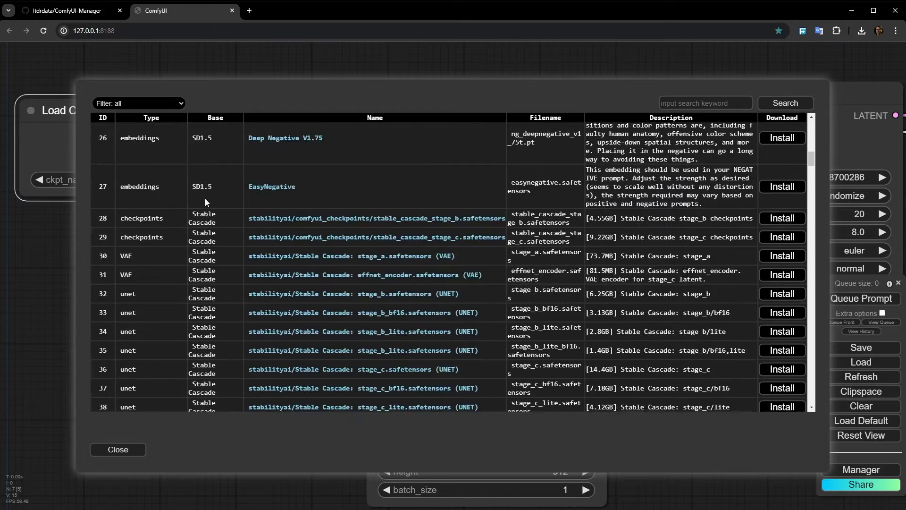
scroll(189, 227, "up", 6)
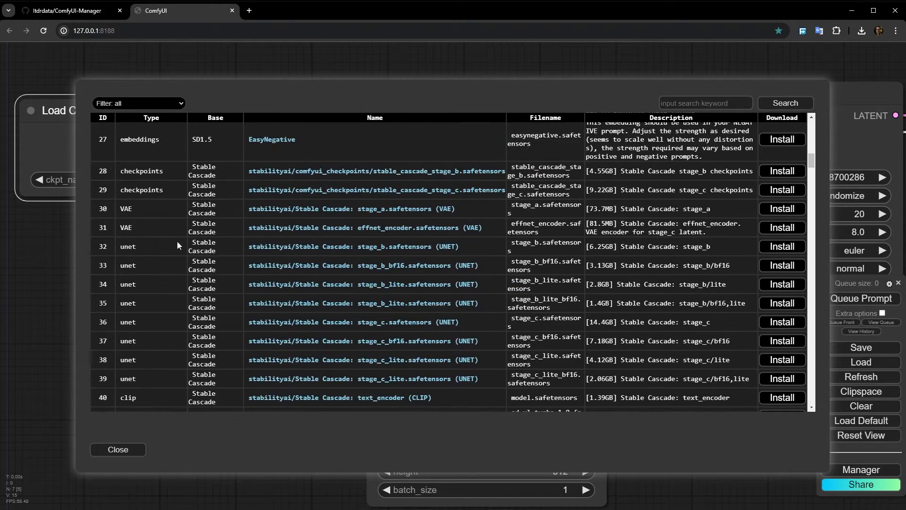
scroll(198, 307, "down", 5)
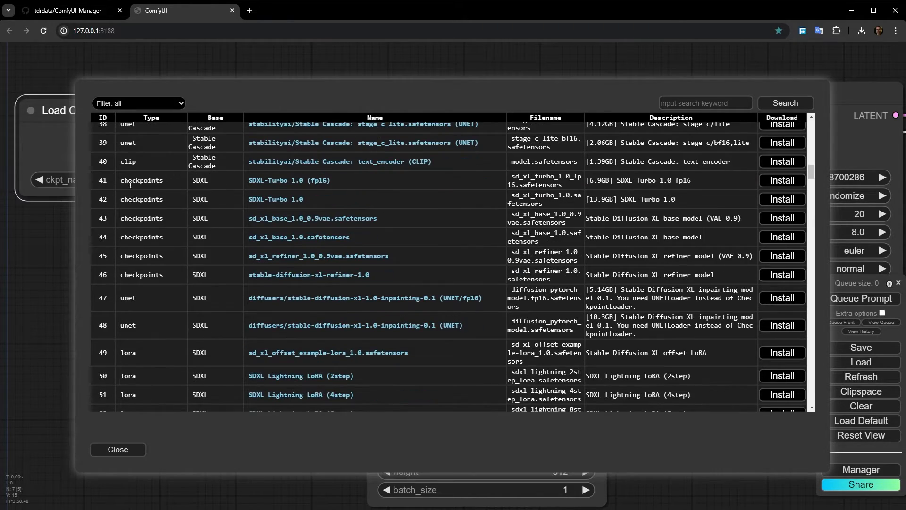
- Examine which base models, such as SDXL, SD1.5 and SD2, the checkpoint entries in the installation list use
left_click_drag(130, 185, 152, 182)
left_click(190, 198)
left_click_drag(192, 255, 213, 255)
scroll(218, 257, "down", 5)
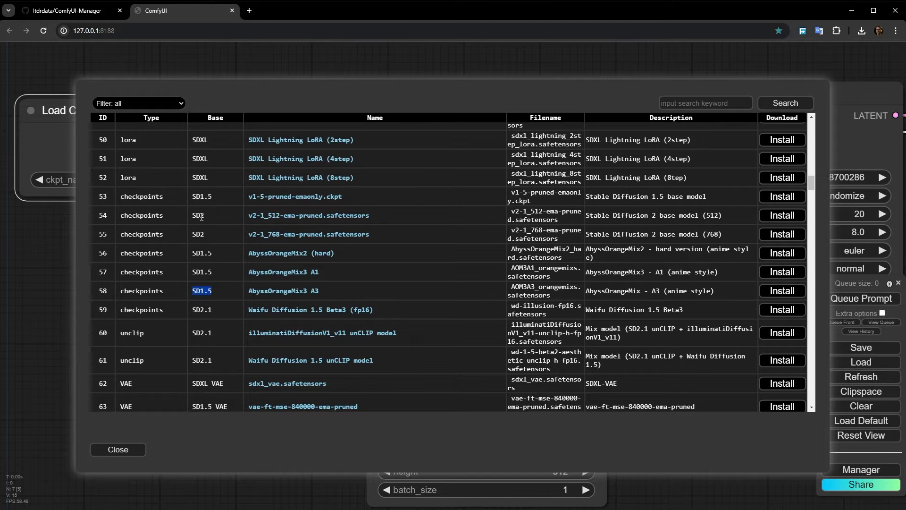
left_click_drag(193, 215, 209, 217)
left_click(199, 290)
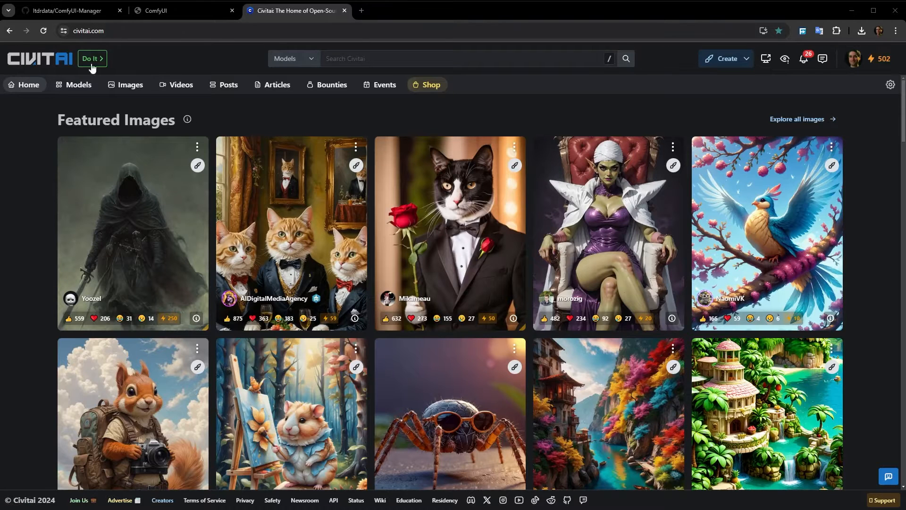
- Switch to Civitai and list its models filtered to the SD 1.5 base model and sorted by Highest Rated
left_click(78, 87)
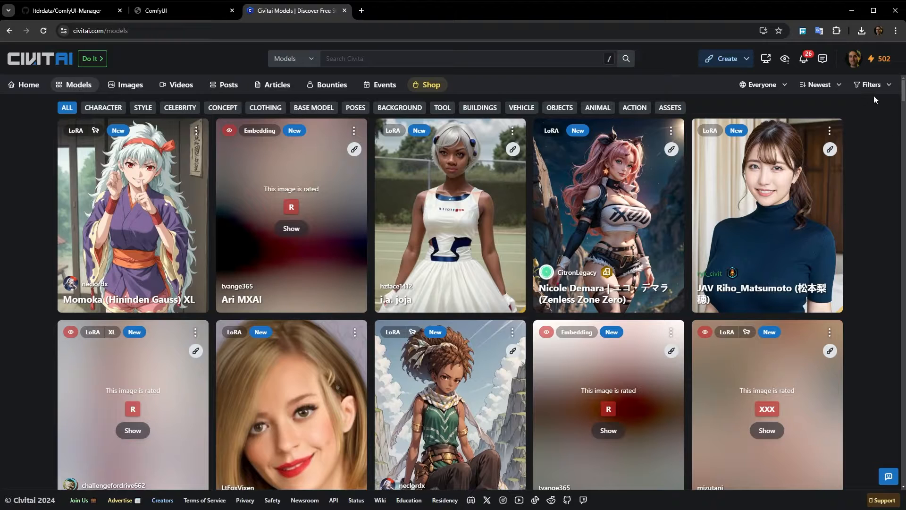
left_click(872, 87)
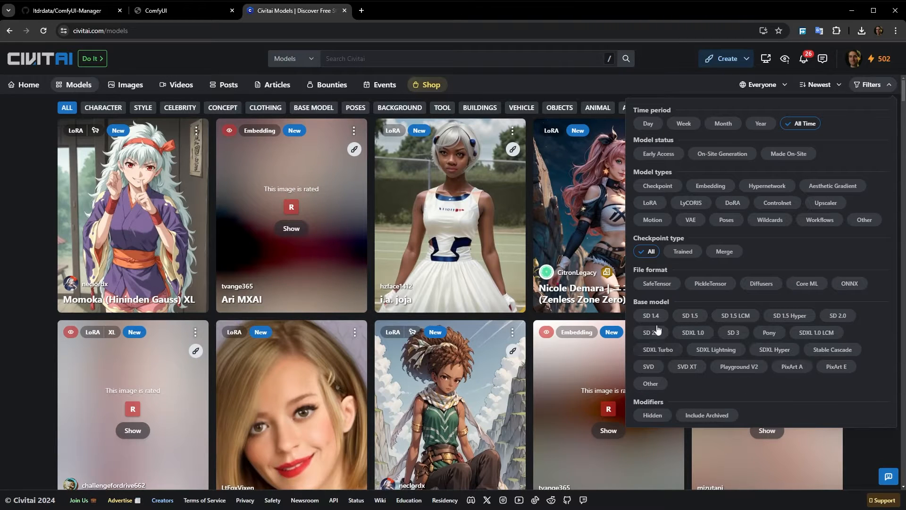
left_click(692, 319)
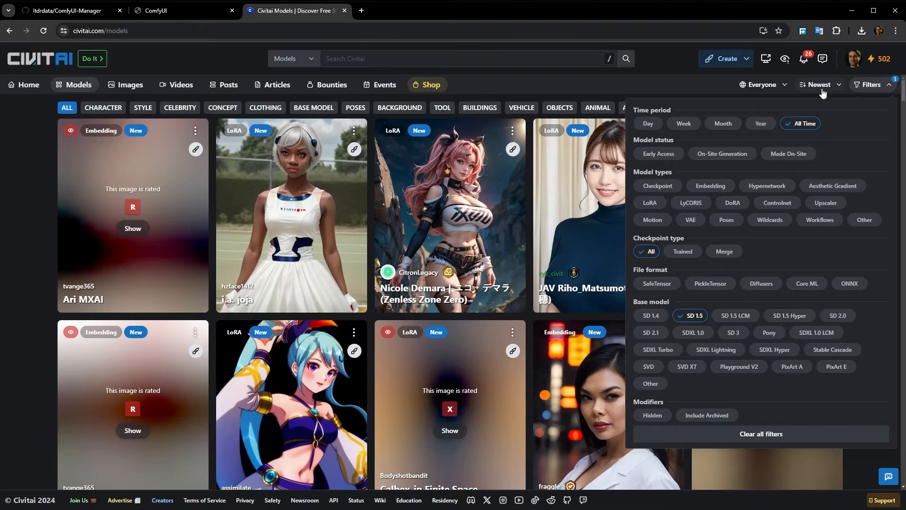
left_click(824, 87)
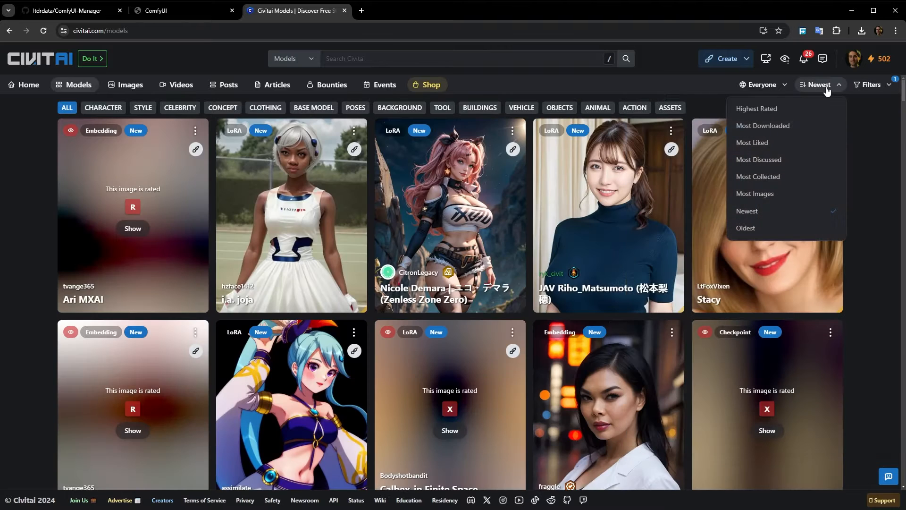
left_click(756, 110)
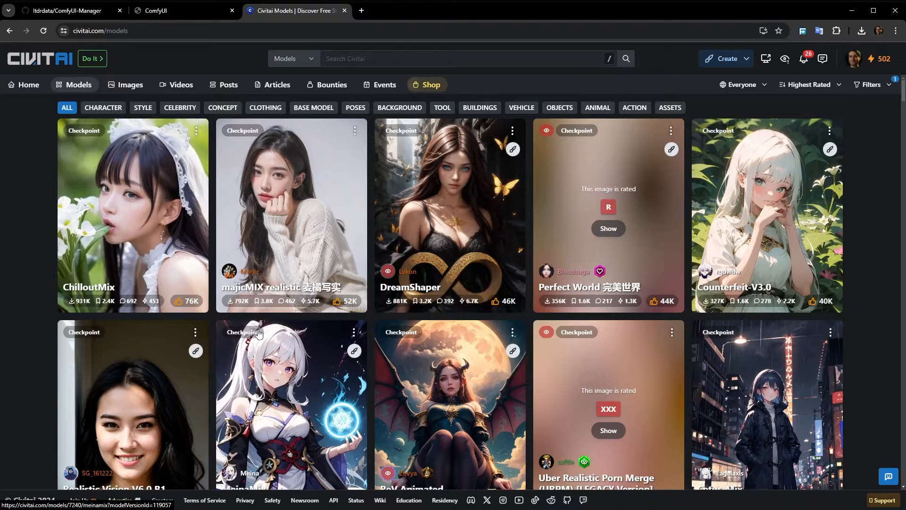
- Open the Realistic Vision V6.0 B1 checkpoint page and look over its details and downloadable files
scroll(163, 366, "down", 1)
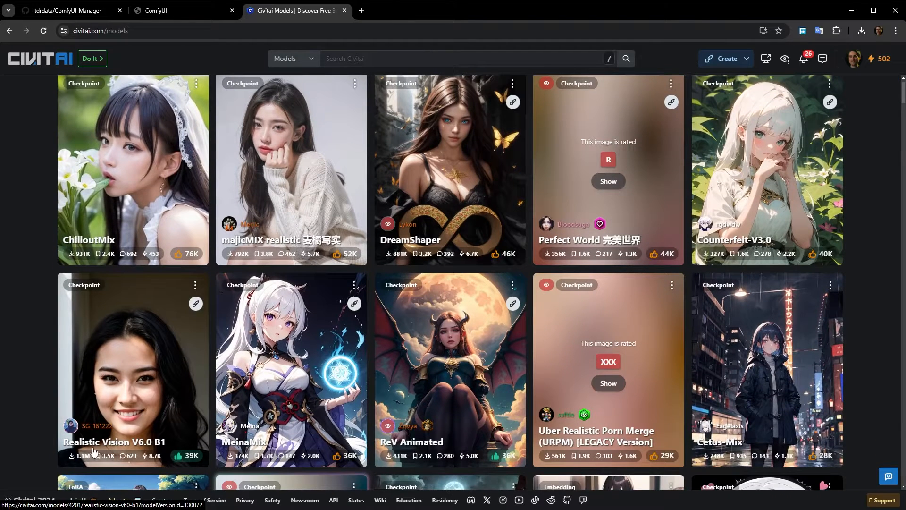
left_click(121, 381)
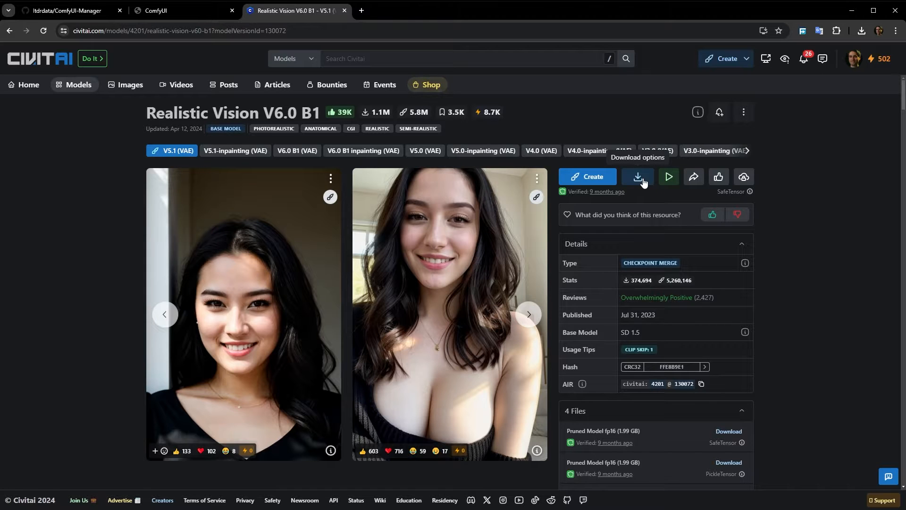
scroll(302, 283, "down", 7)
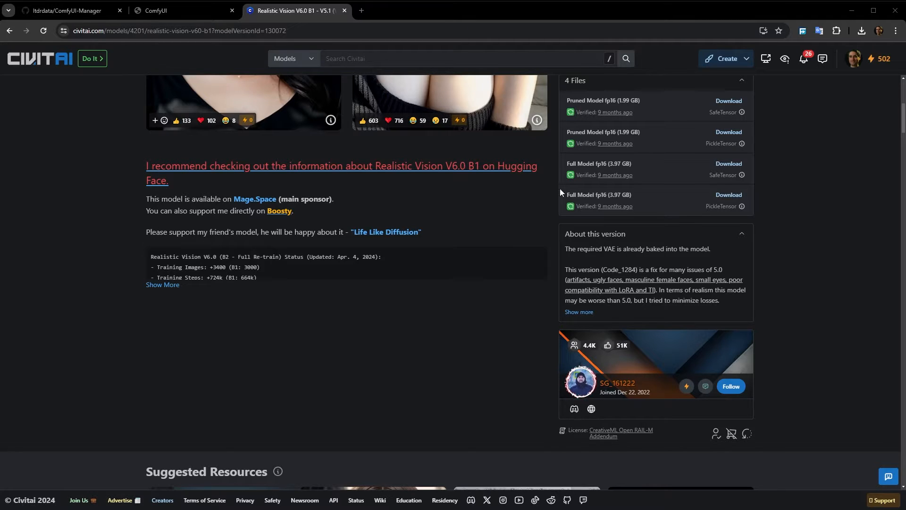
scroll(194, 338, "up", 4)
scroll(172, 168, "down", 4)
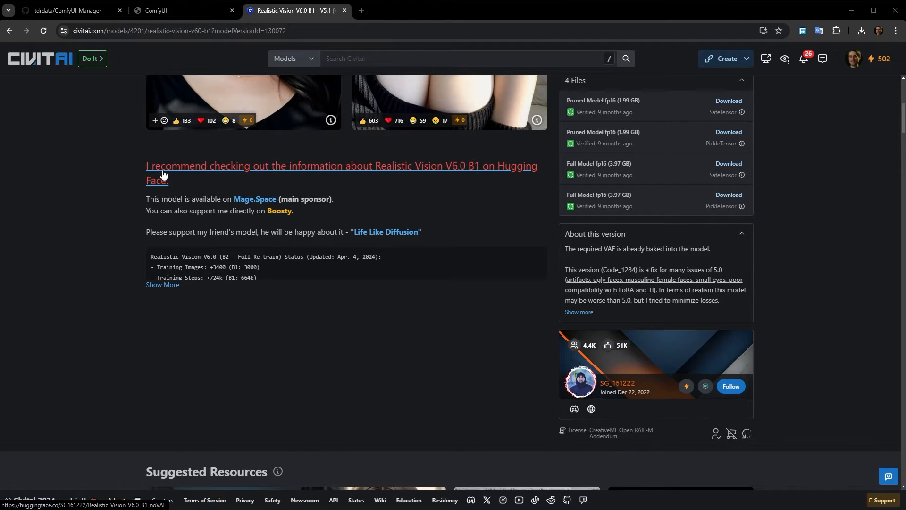
- Expand the Realistic Vision description and read the recommended prompt, negative prompt, sampler and CFG settings
left_click(163, 285)
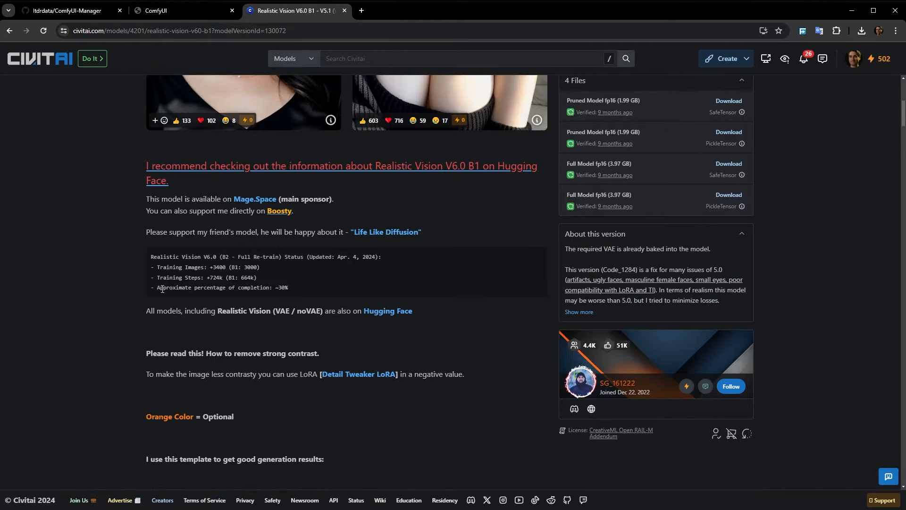
scroll(124, 288, "down", 8)
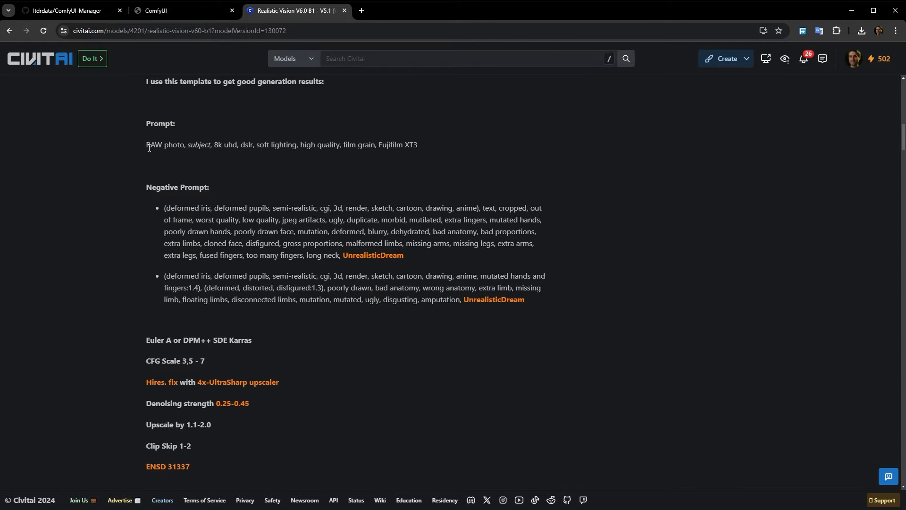
left_click_drag(147, 147, 429, 151)
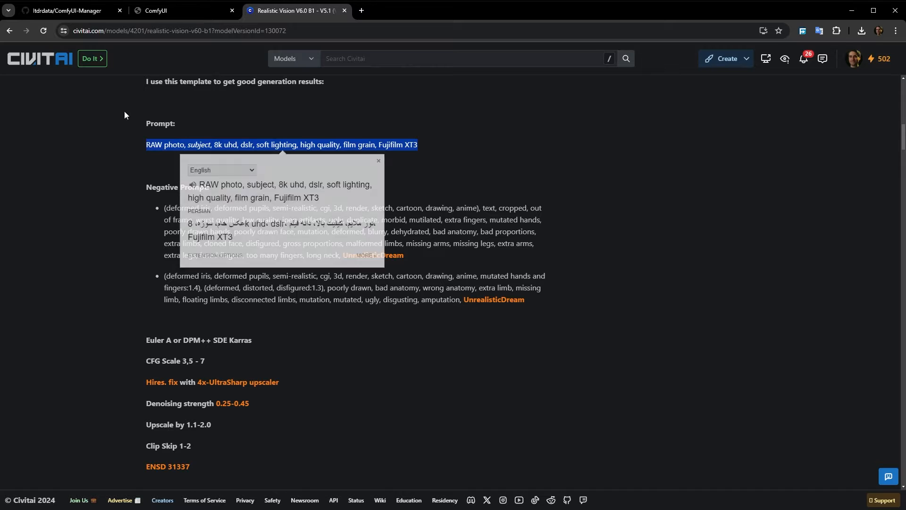
left_click(240, 200)
scroll(240, 200, "up", 2)
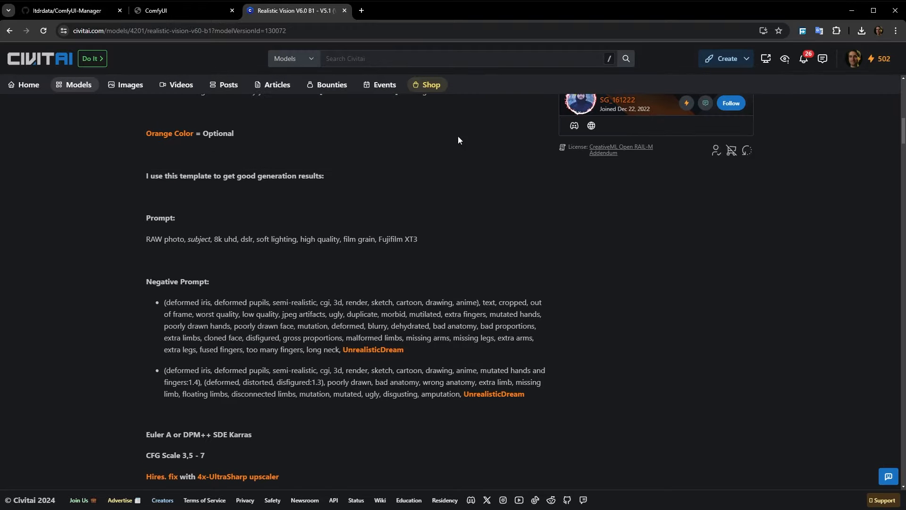
scroll(205, 421, "down", 3)
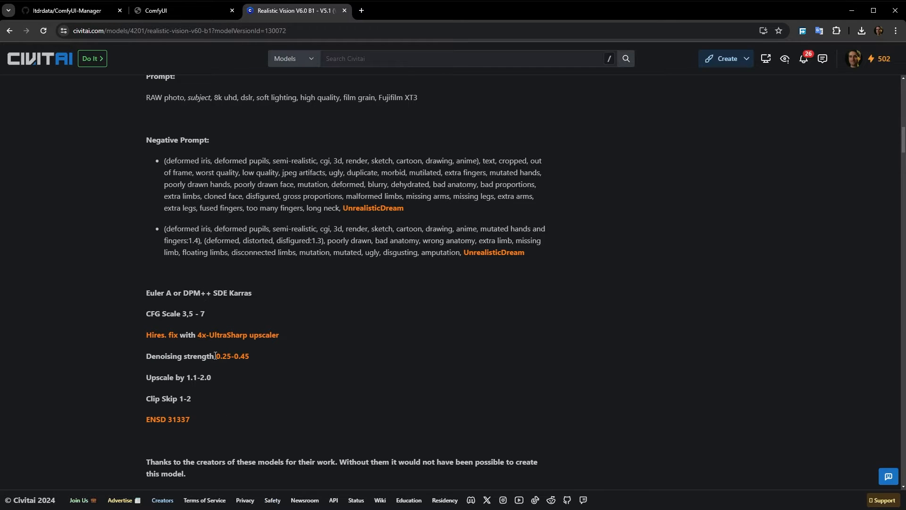
- Look over the rest of the Realistic Vision page down to the suggested resources, and return to the model details and file list
scroll(226, 355, "down", 6)
scroll(295, 364, "down", 7)
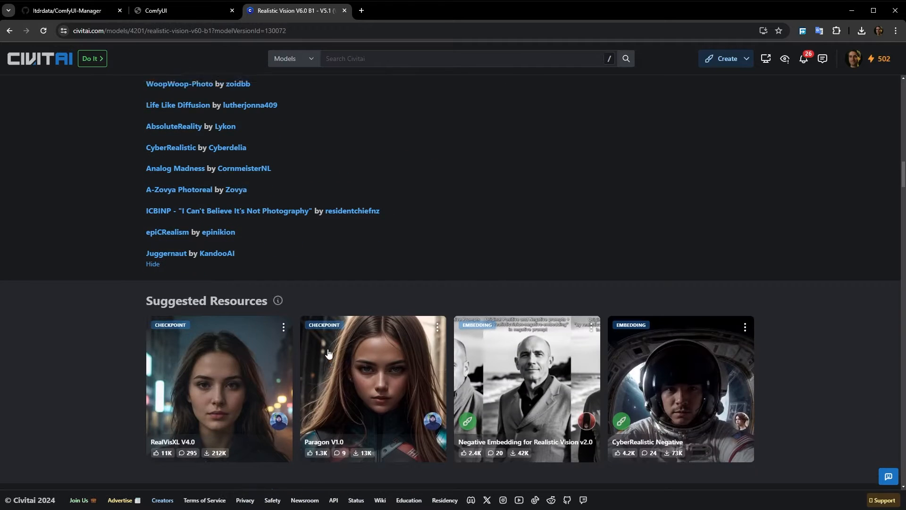
scroll(350, 370, "up", 18)
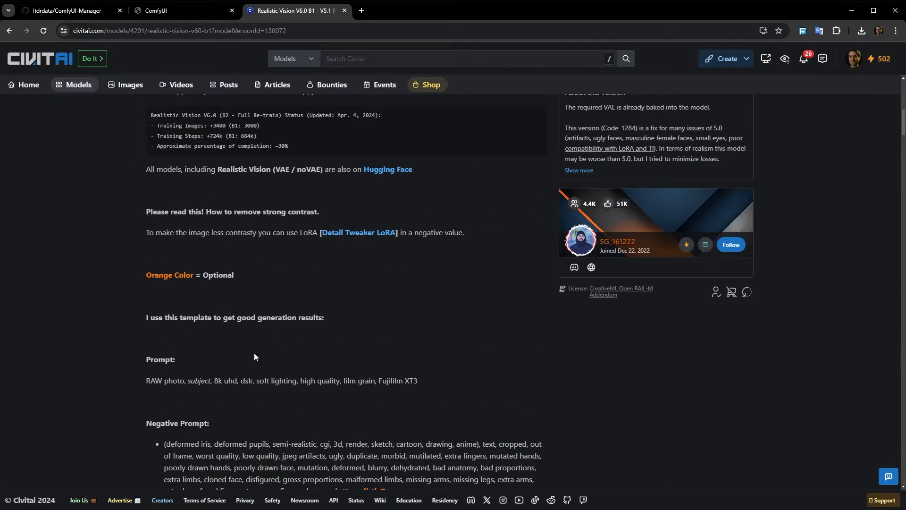
scroll(141, 307, "up", 4)
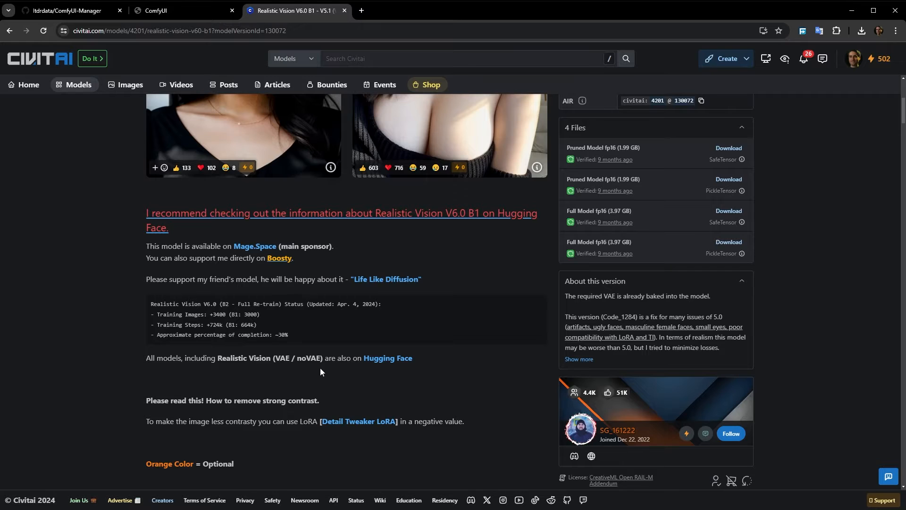
scroll(326, 401, "up", 6)
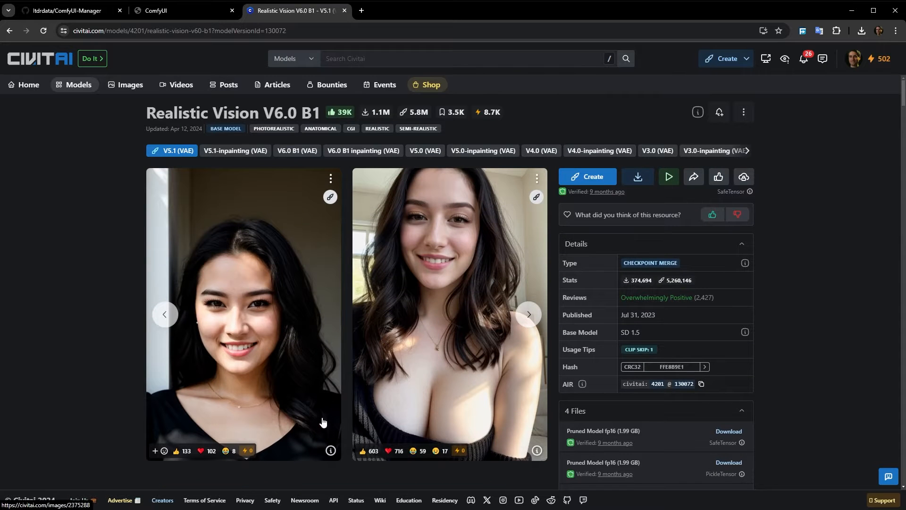
scroll(315, 419, "down", 4)
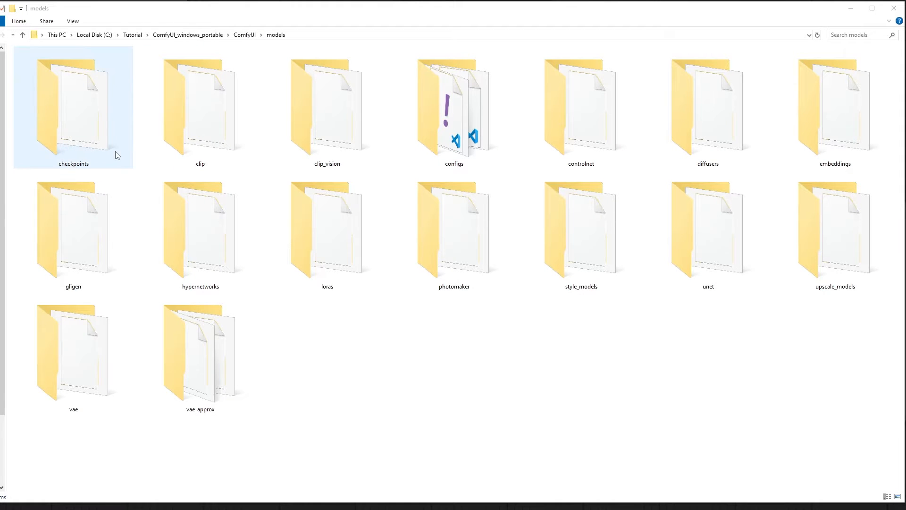
- Switch to File Explorer, look in the models\checkpoints folder, and go back through the ComfyUI folder to models
double_click(73, 124)
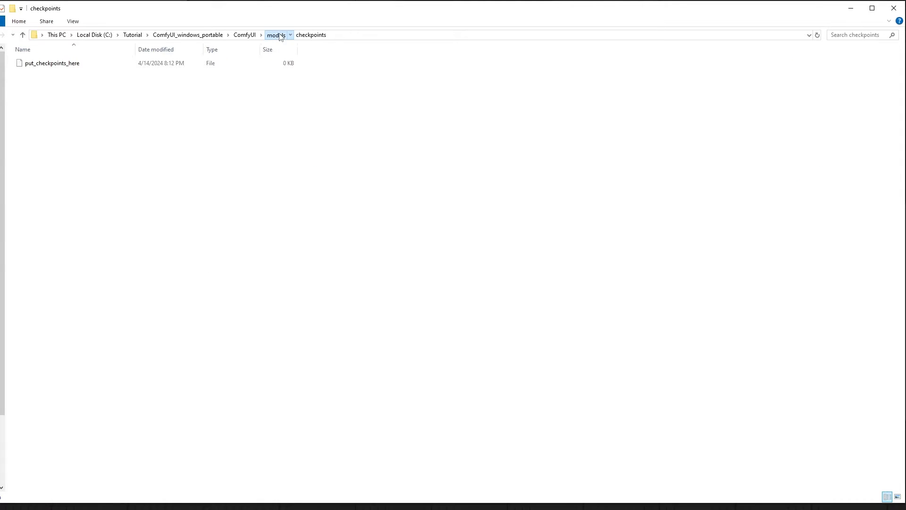
left_click(281, 36)
left_click(243, 37)
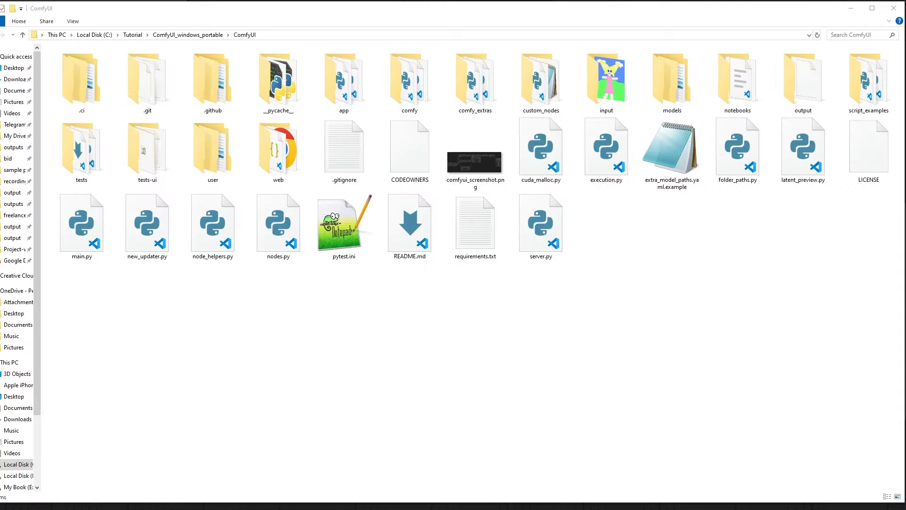
double_click(679, 90)
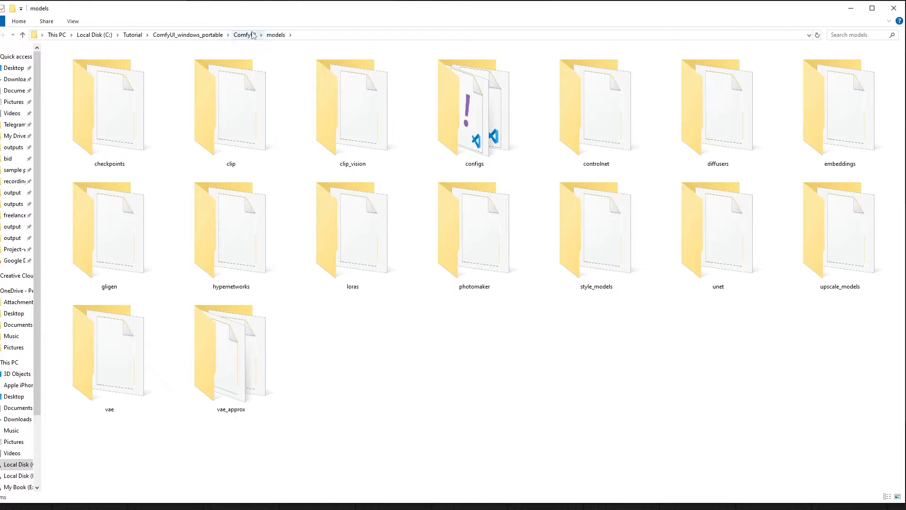
- Go up to the ComfyUI_windows_portable folder and open its ComfyUI subfolder to view the contents
left_click(179, 35)
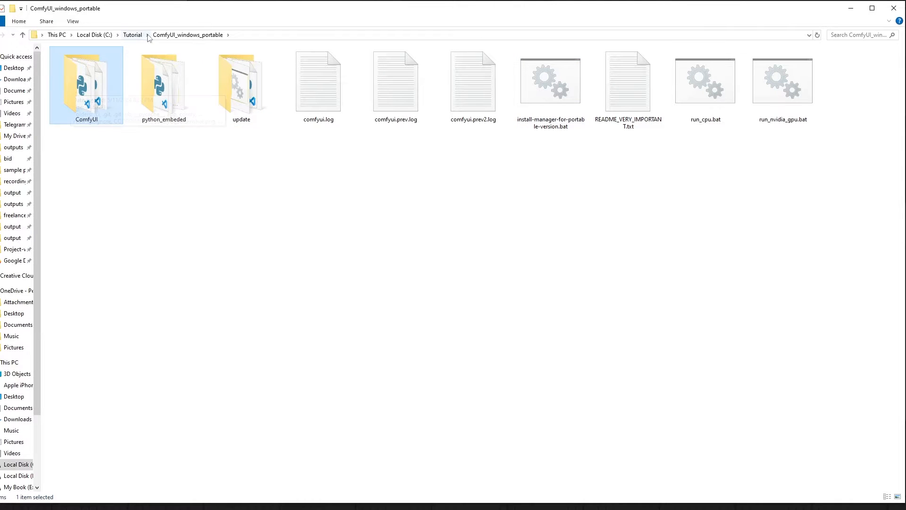
key("Return")
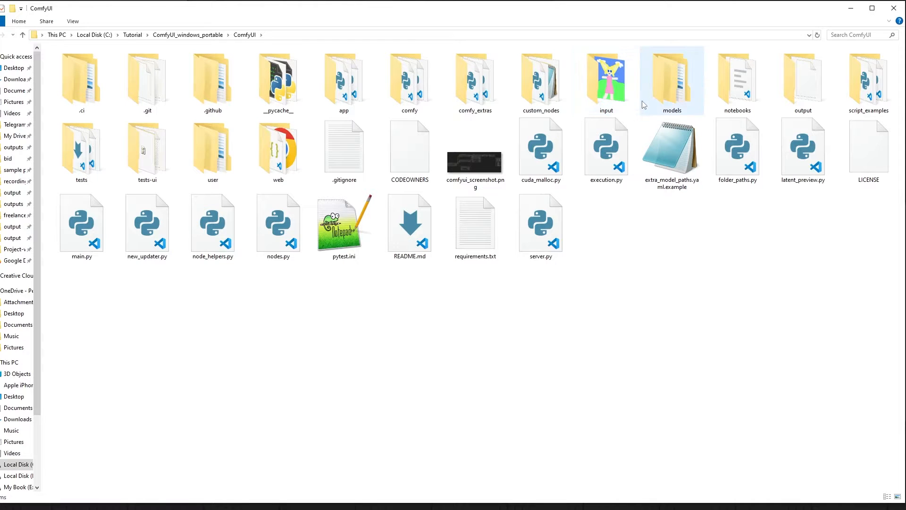
mouse_move(641, 100)
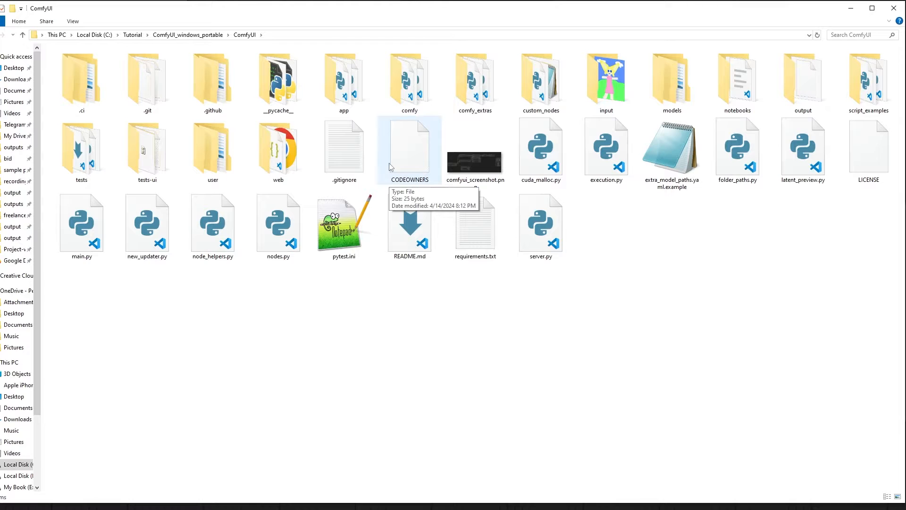
- Rename extra_model_paths.yaml.example in the ComfyUI folder to extra_model_paths.yaml and accept the extension change
mouse_move(674, 96)
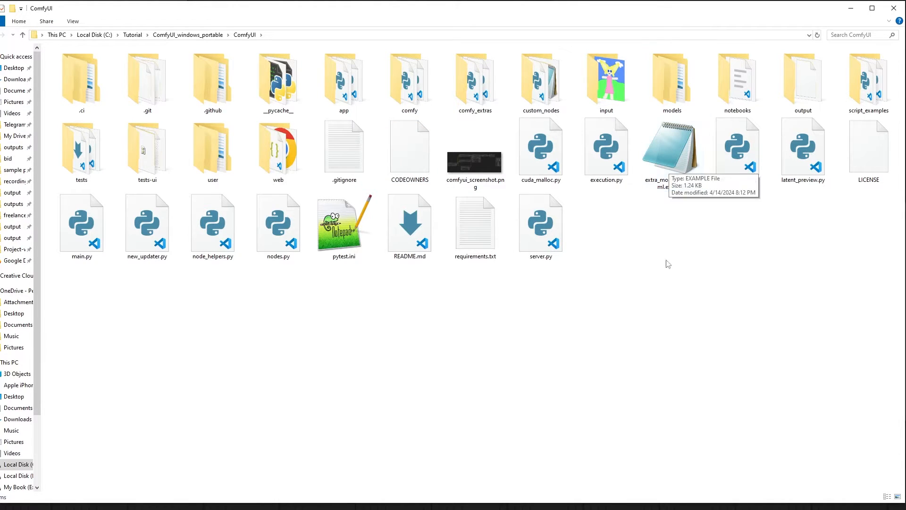
left_click(694, 184)
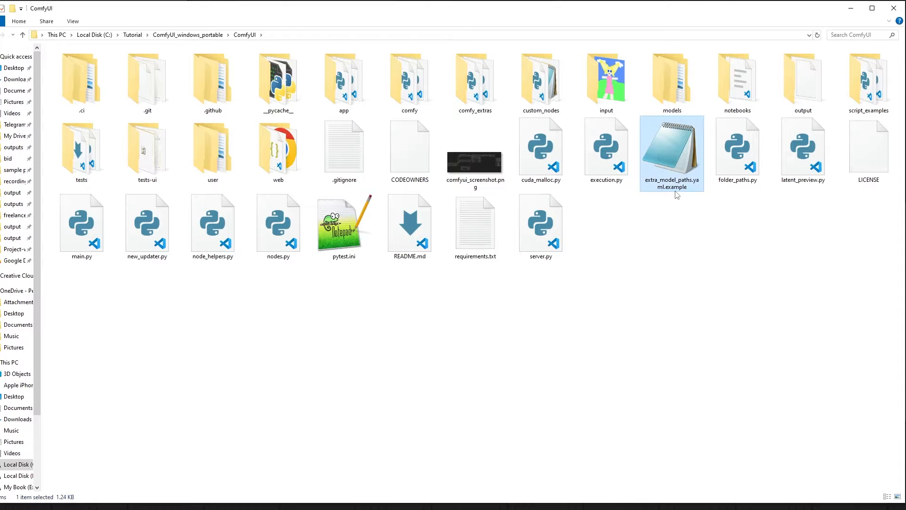
left_click(675, 187)
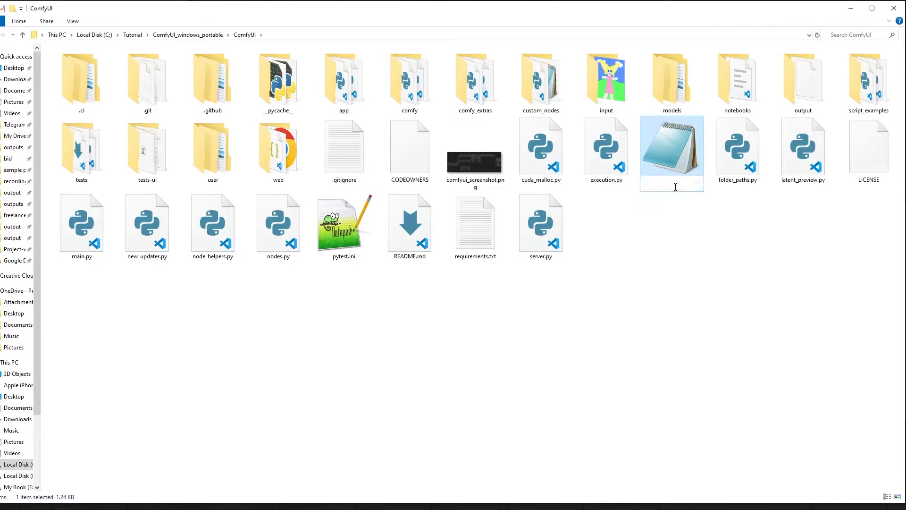
double_click(664, 189)
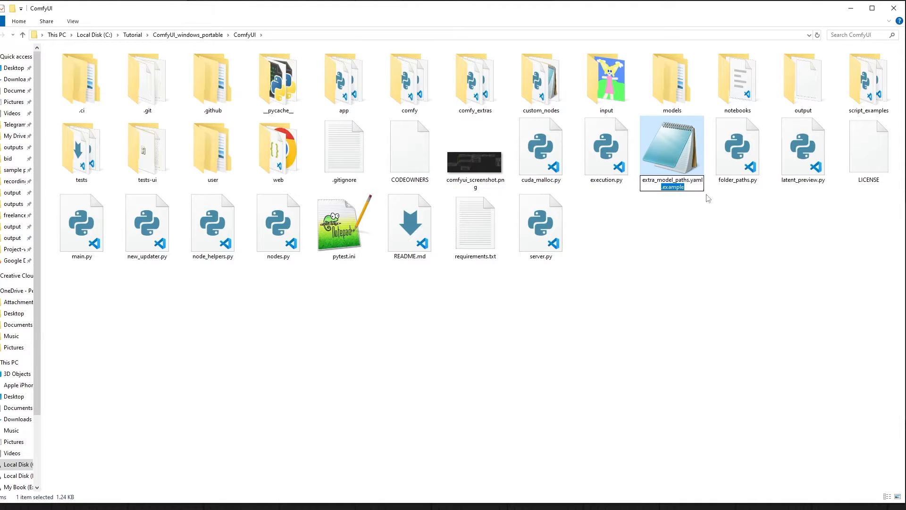
key("BackSpace")
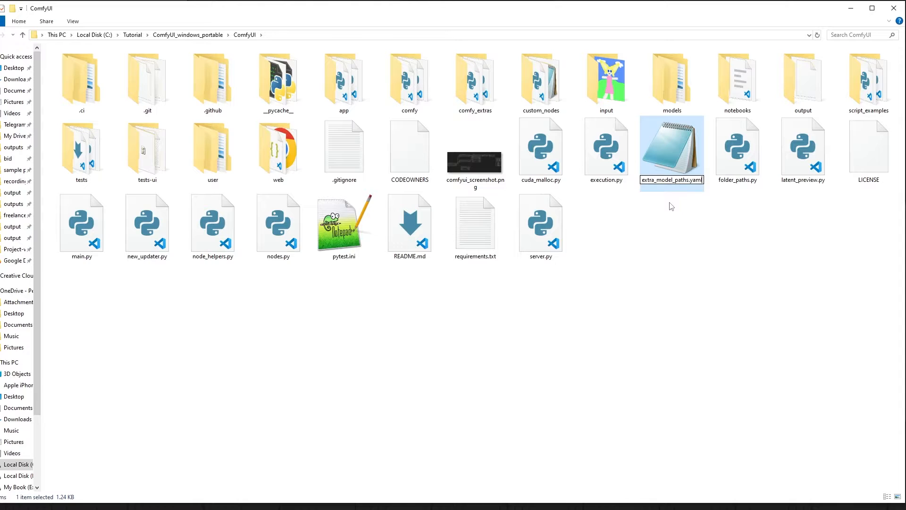
key("Return")
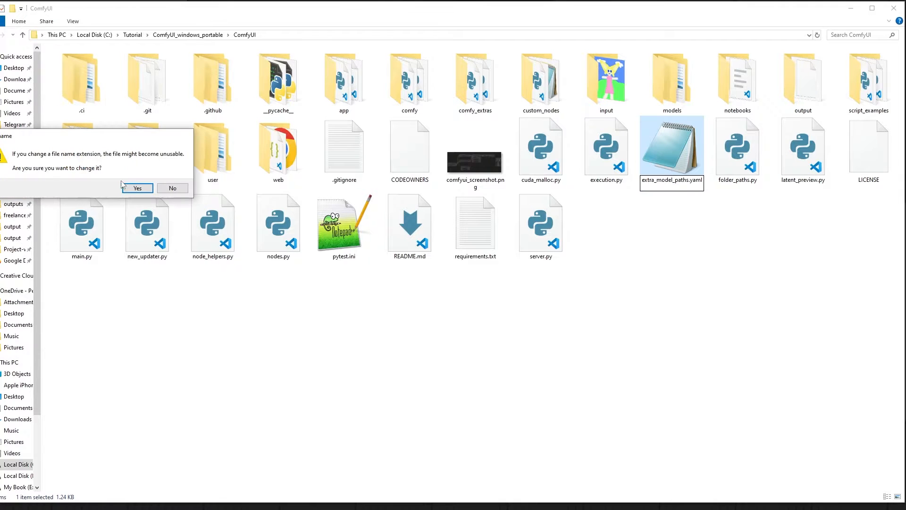
left_click(136, 188)
- Open extra_model_paths.yaml in Notepad++ and reposition its window over File Explorer
right_click(670, 154)
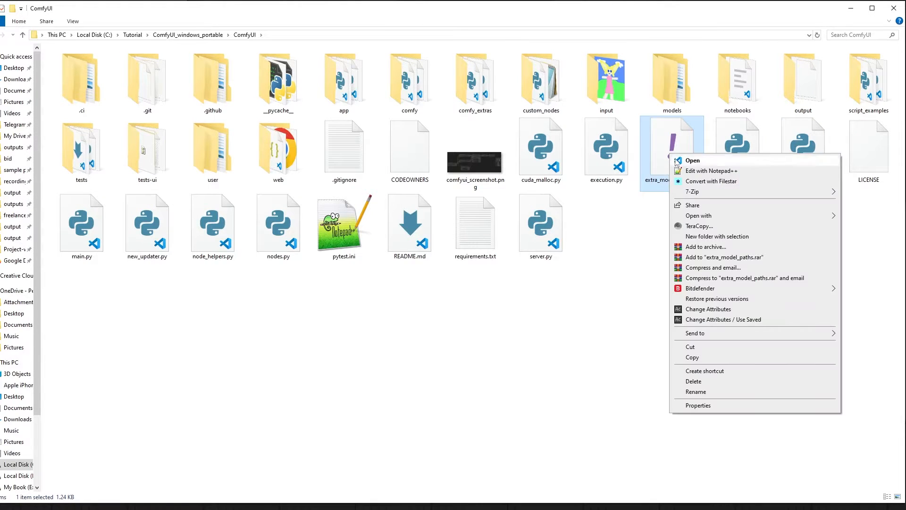
left_click(715, 174)
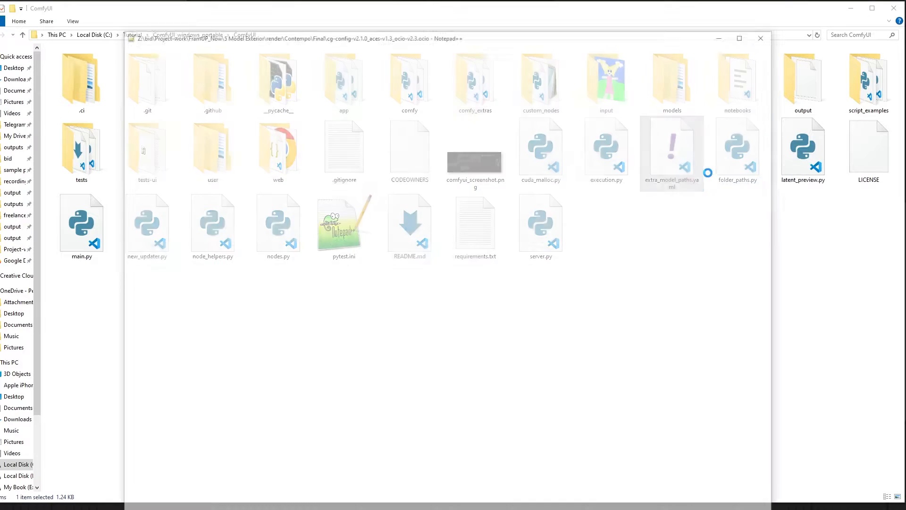
left_click_drag(429, 37, 492, 68)
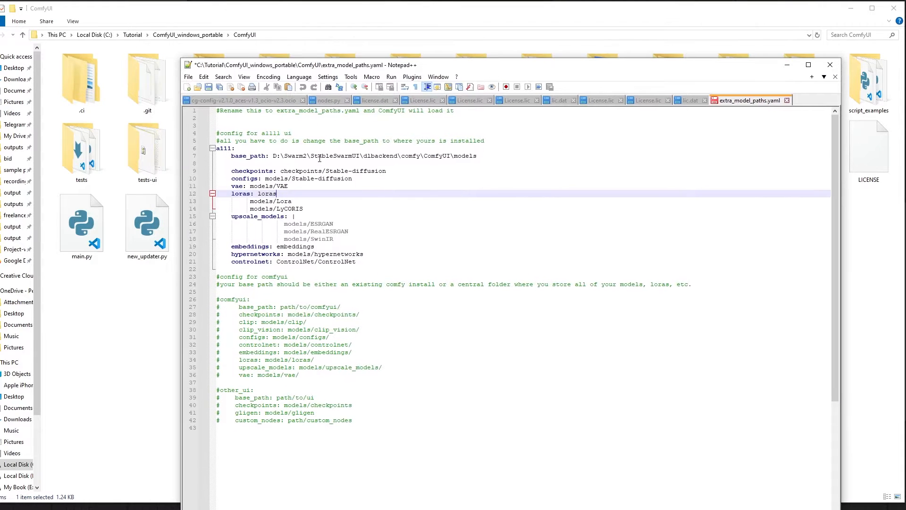
- Examine the base_path, checkpoints and configs entries in the a111 section of the file
left_click(300, 157)
left_click_drag(273, 156, 484, 153)
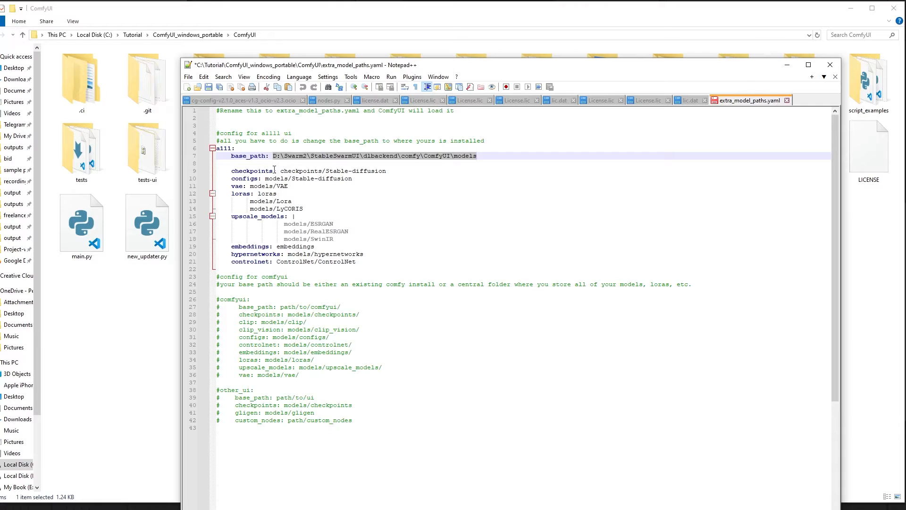
left_click_drag(273, 171, 232, 172)
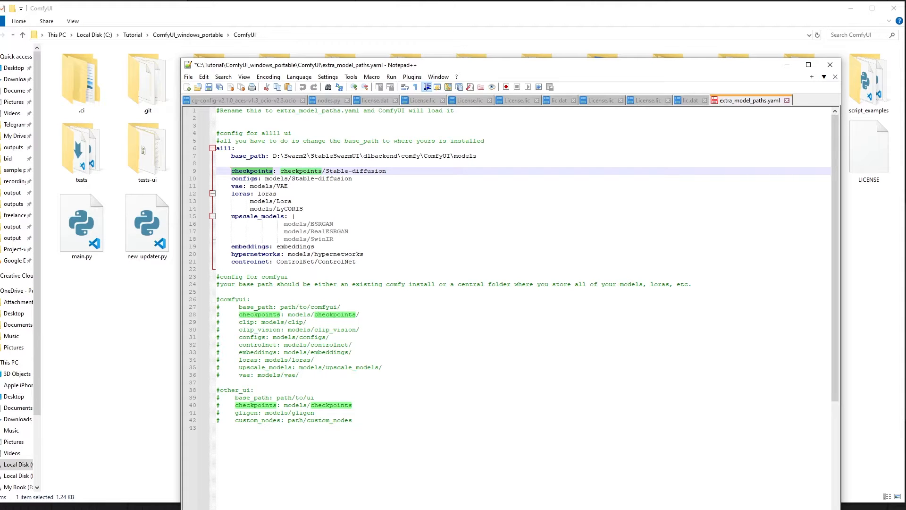
left_click(349, 174)
right_click(350, 174)
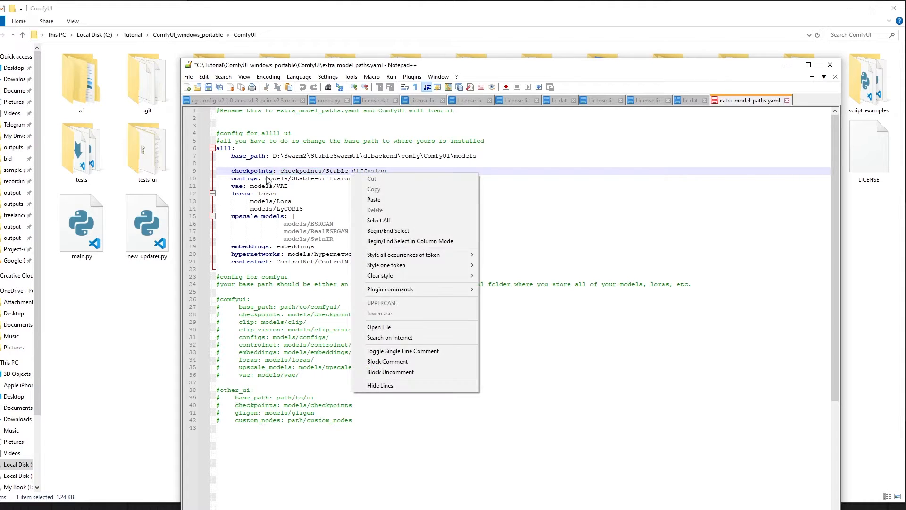
left_click(266, 178)
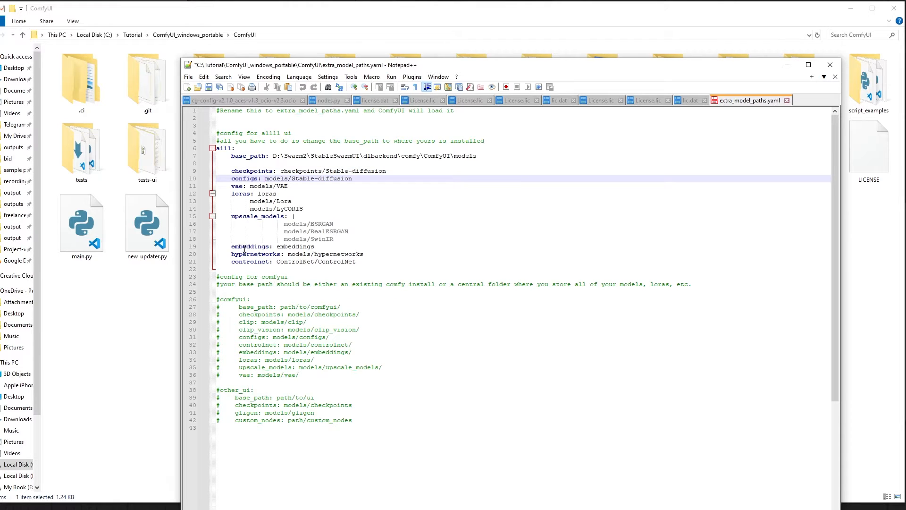
left_click(831, 65)
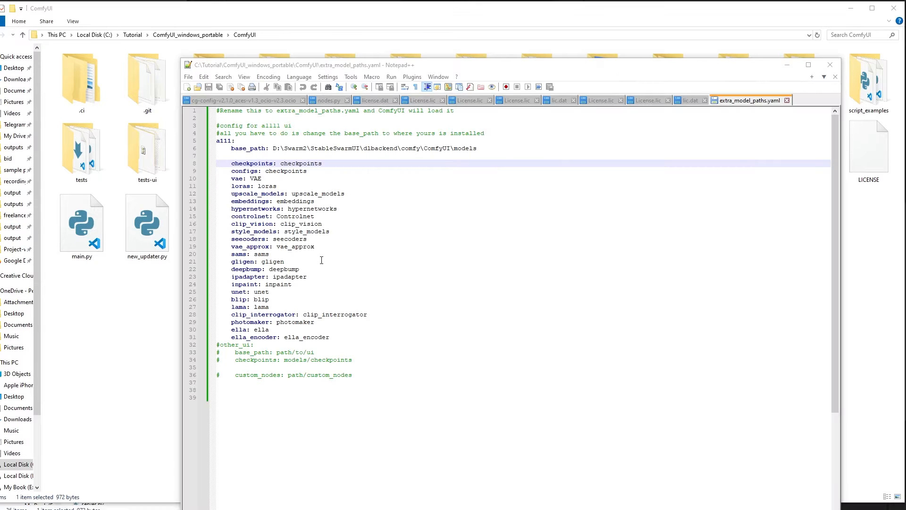
- Review the completed list of model folder entries, highlighting the base_path and checkpoints lines and the base path's drive
left_click_drag(232, 150, 372, 163)
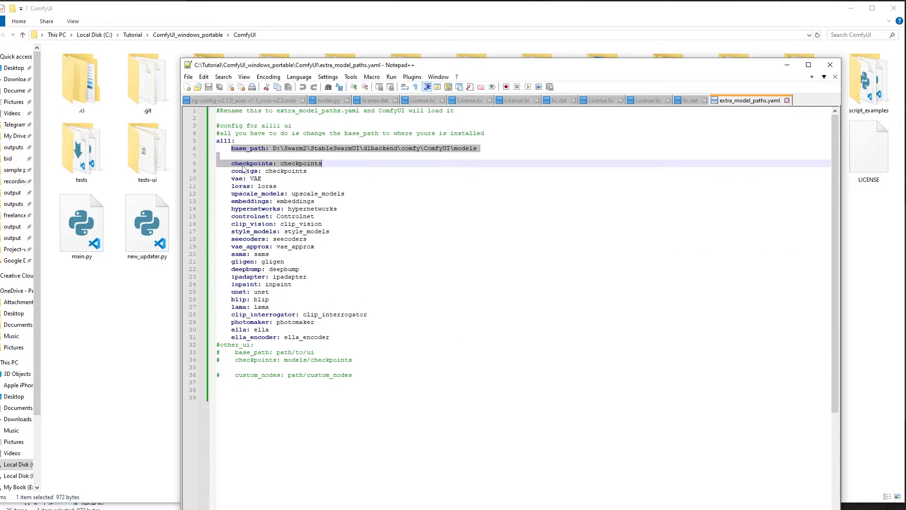
left_click(243, 166)
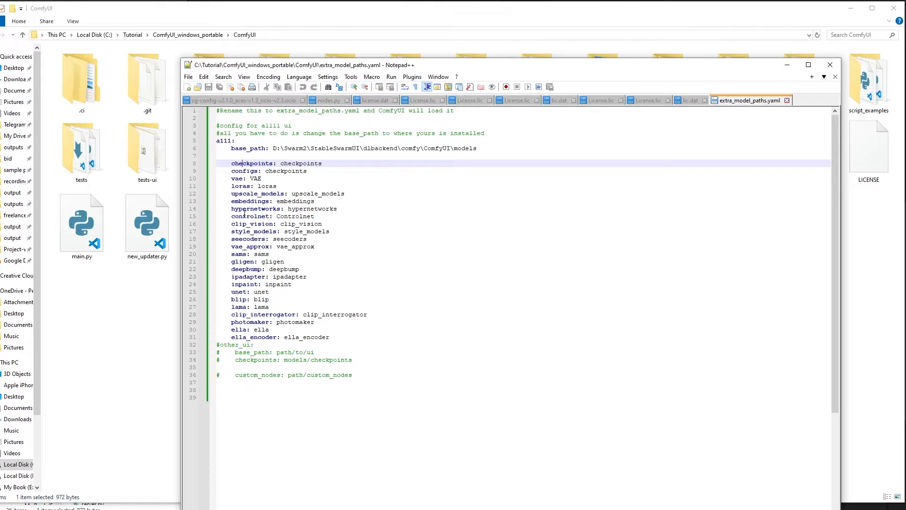
left_click_drag(274, 149, 290, 149)
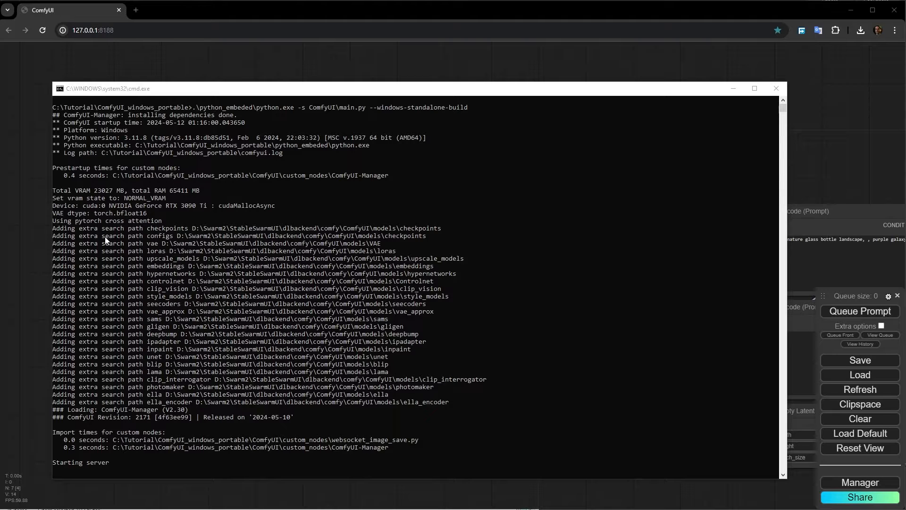
- Check the extra search path lines and server address in the ComfyUI startup console, and minimize the console window
left_click_drag(165, 90, 169, 71)
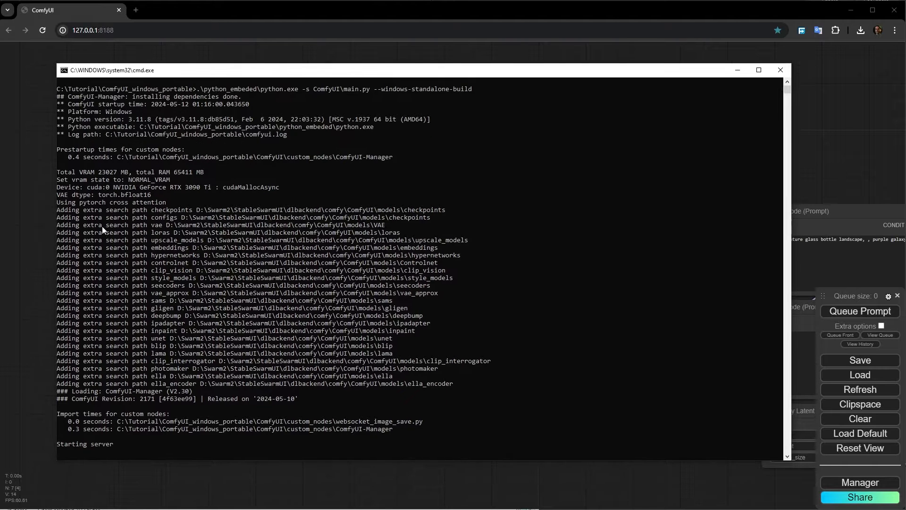
left_click_drag(58, 211, 448, 382)
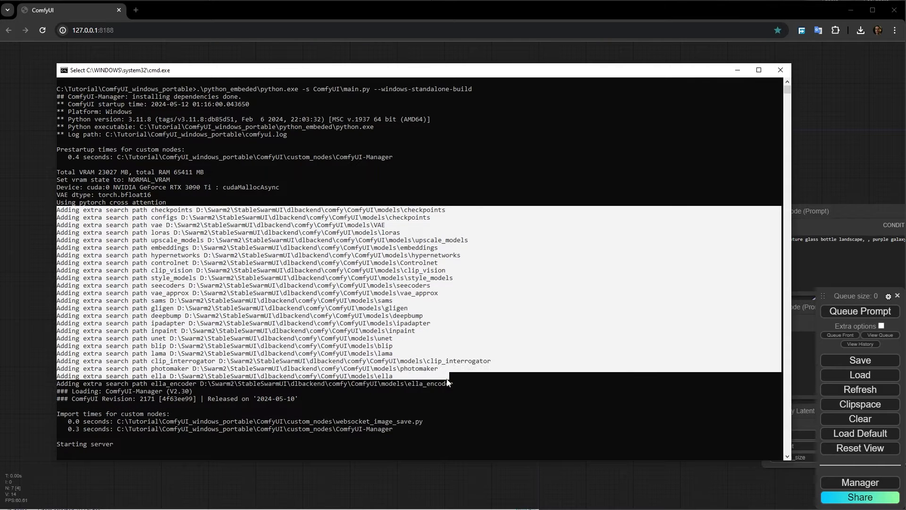
scroll(222, 387, "down", 6)
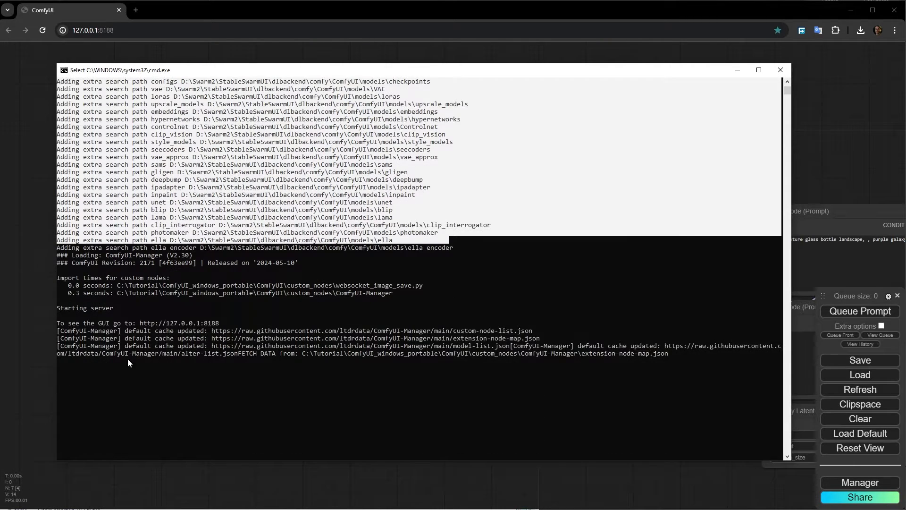
left_click(202, 324)
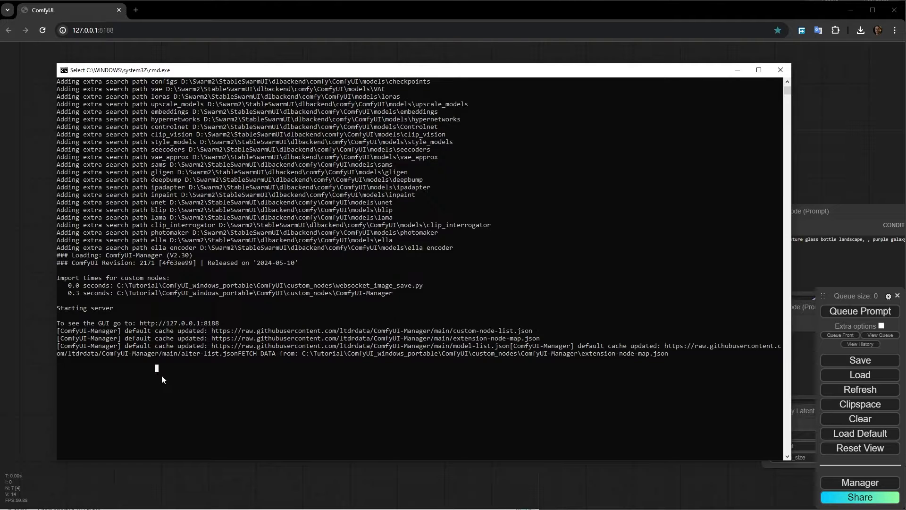
left_click(66, 363)
key("Escape")
left_click(740, 72)
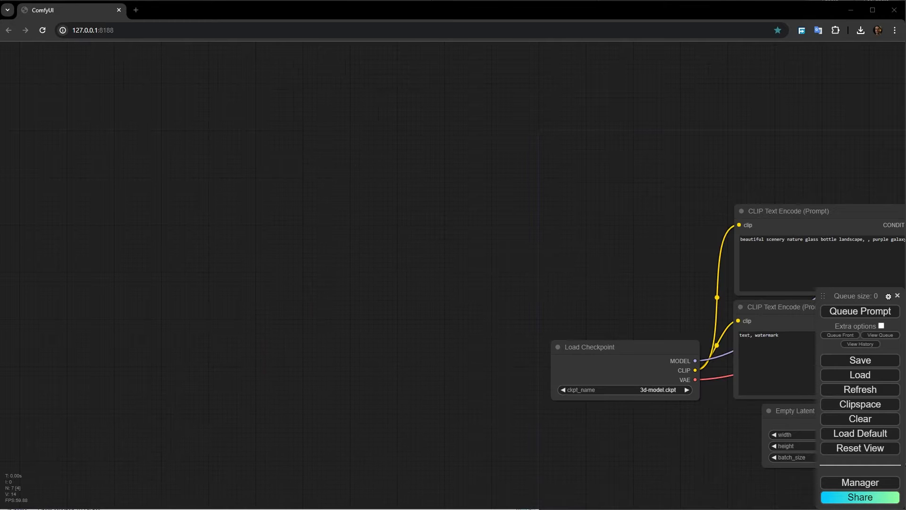
- Choose realisticVisionV51_v51VAE.safetensors as the checkpoint in the Load Checkpoint node
scroll(134, 310, "up", 4)
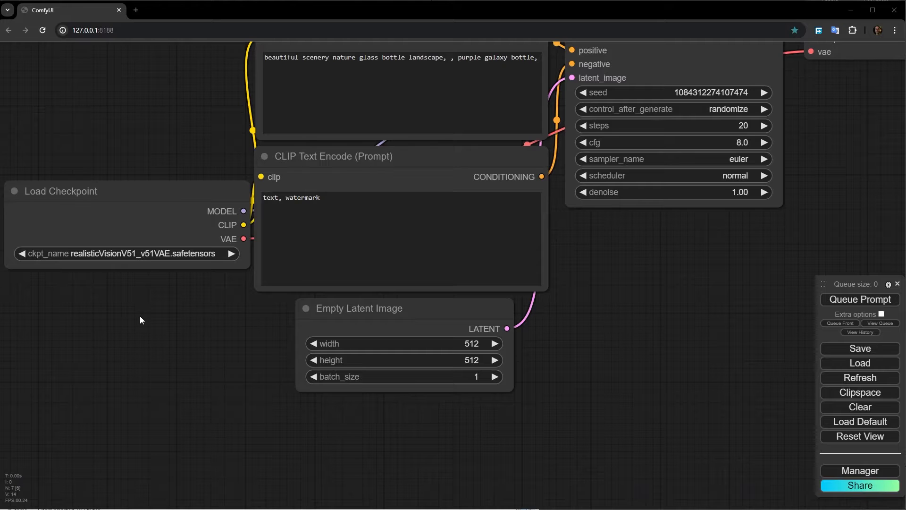
left_click(148, 254)
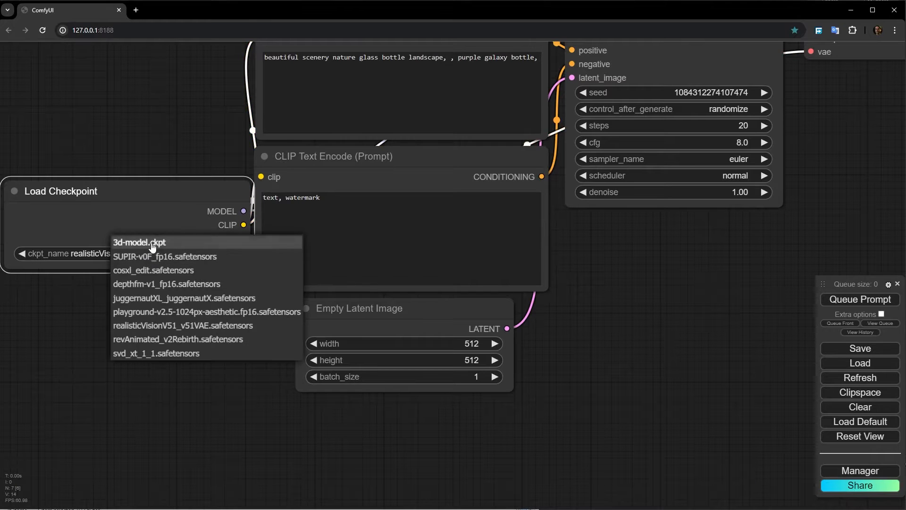
left_click(147, 325)
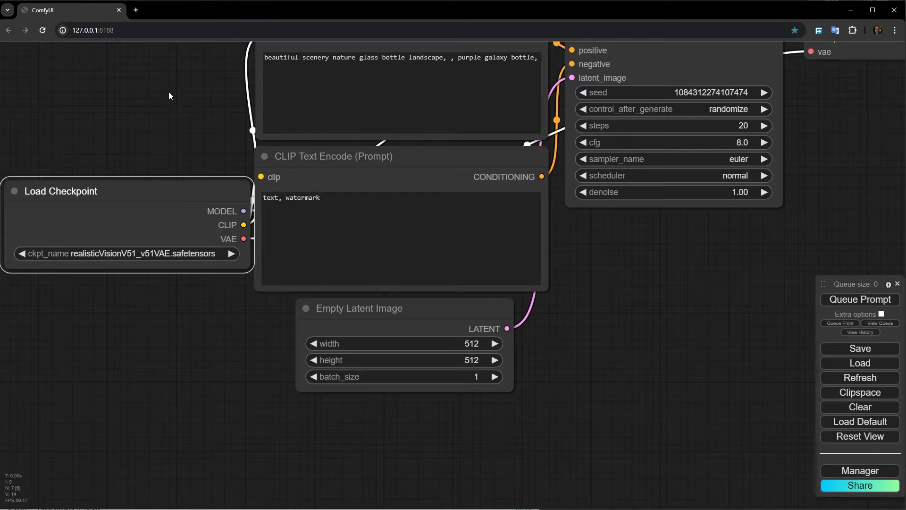
- Inspect the positive prompt text and space the two CLIP Text Encode nodes slightly apart vertically
left_click_drag(169, 93, 146, 280)
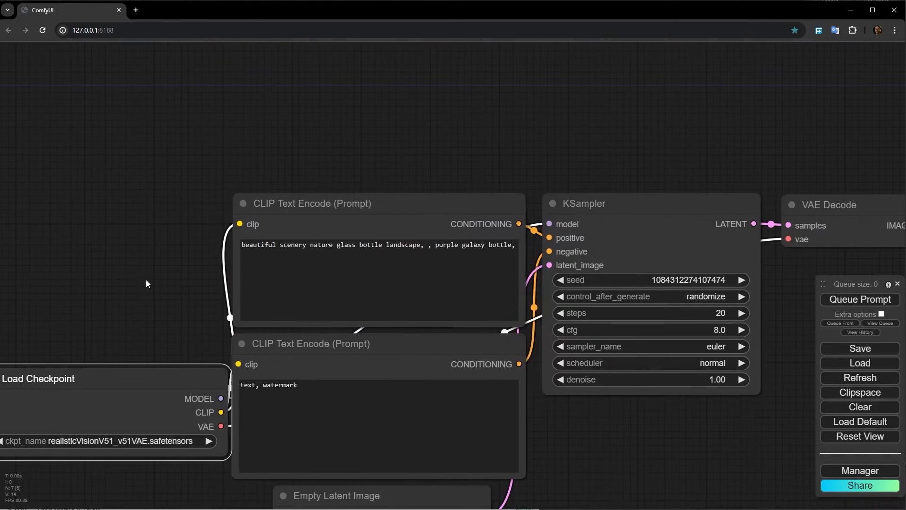
left_click(259, 248)
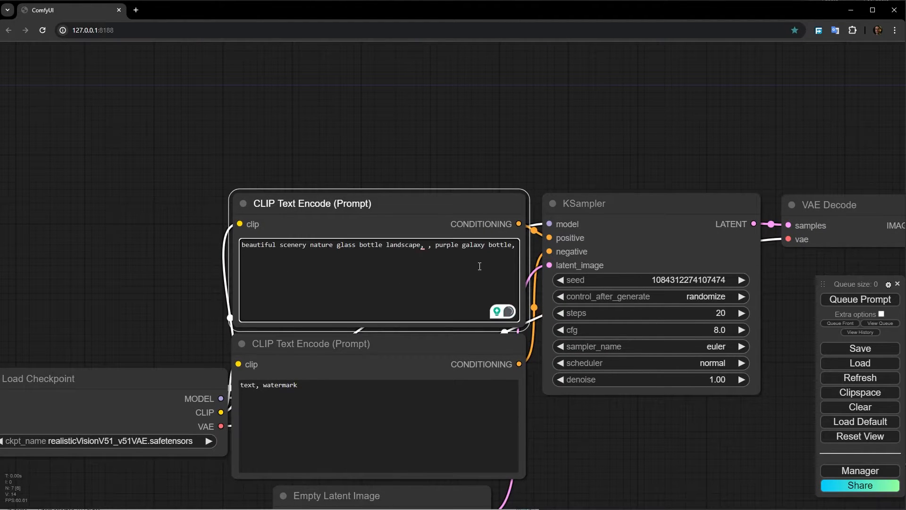
mouse_move(429, 245)
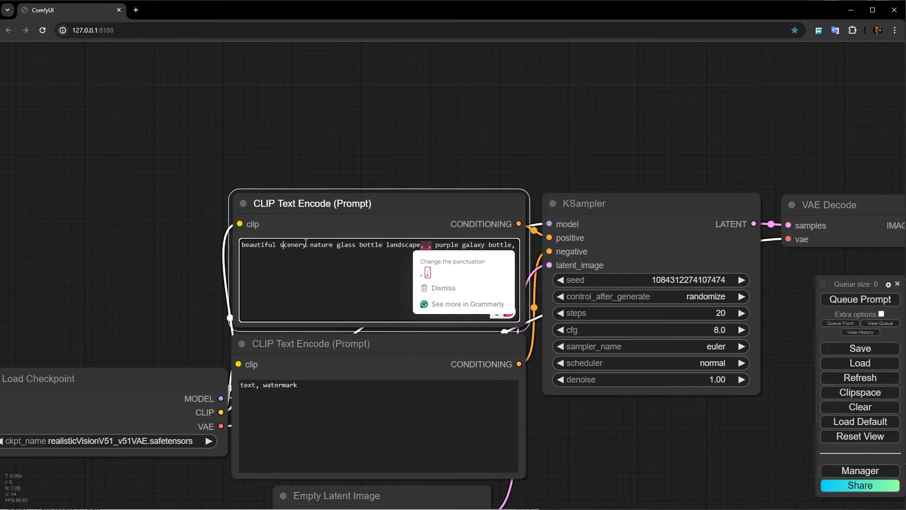
left_click_drag(116, 259, 133, 184)
left_click_drag(378, 137, 379, 118)
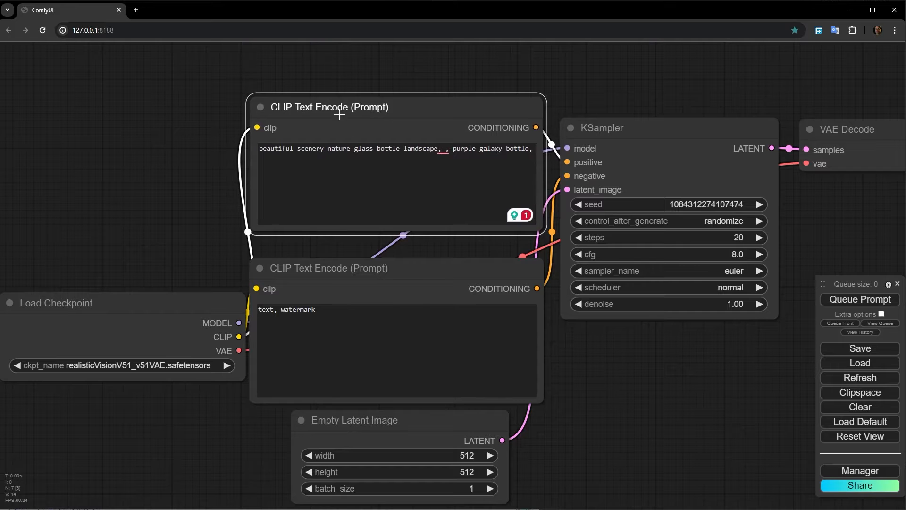
left_click_drag(330, 276, 338, 285)
- Inspect the Empty Latent Image size settings and reposition that node just below the negative prompt node
left_click_drag(178, 260, 117, 55)
left_click_drag(592, 212, 560, 284)
scroll(560, 283, "down", 2)
left_click_drag(379, 293, 380, 310)
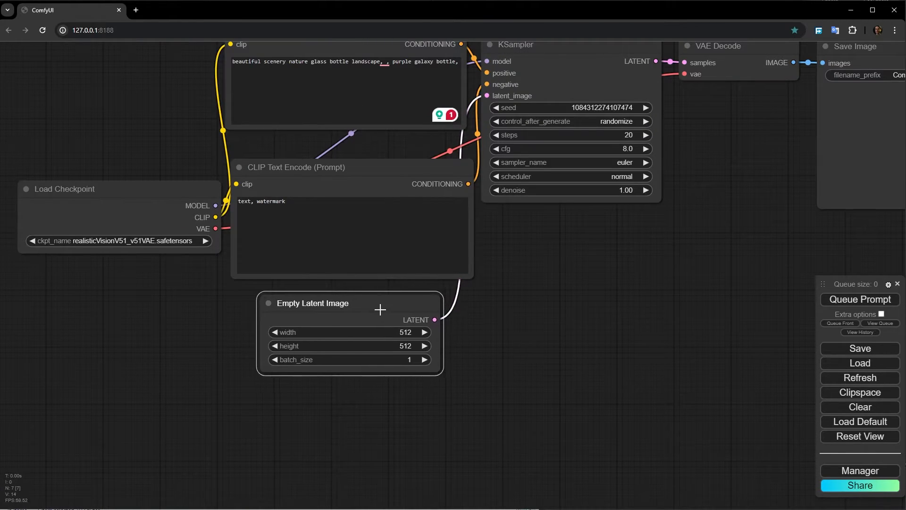
scroll(409, 345, "up", 5)
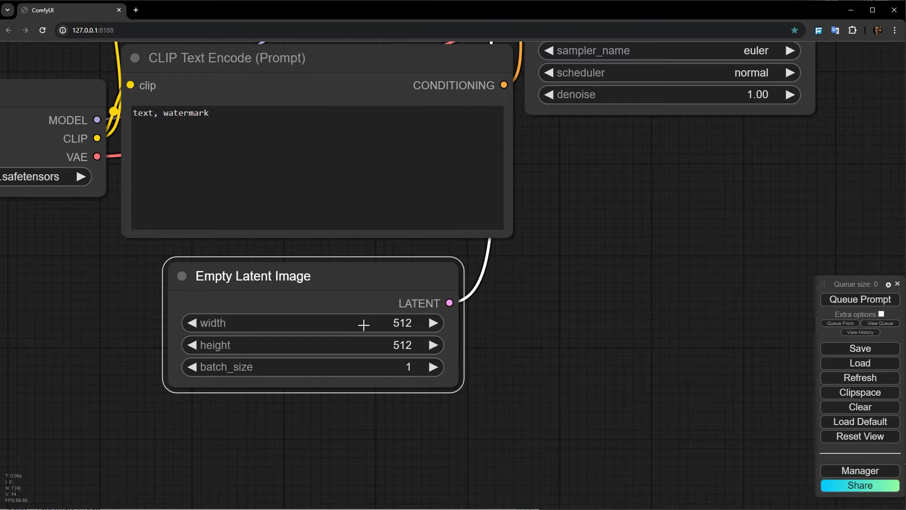
left_click_drag(422, 265, 443, 260)
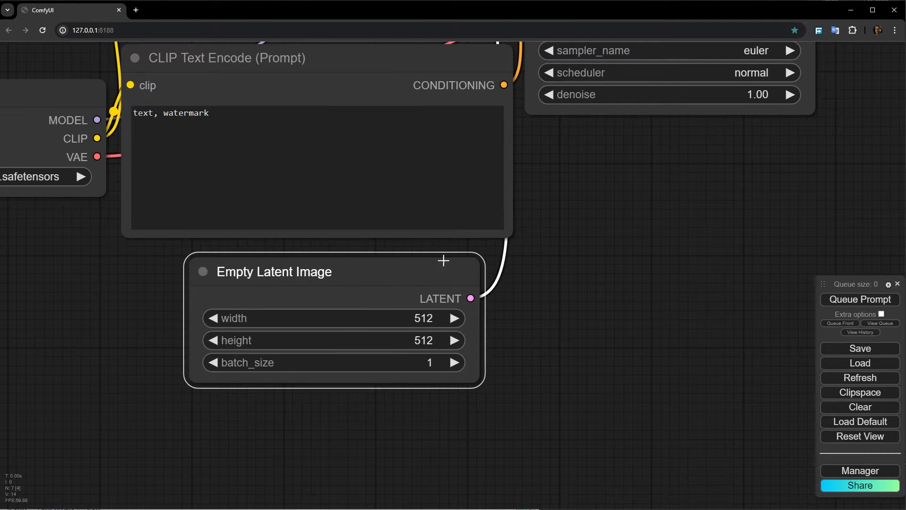
left_click_drag(696, 176, 608, 321)
scroll(607, 322, "down", 2)
left_click_drag(360, 405, 366, 402)
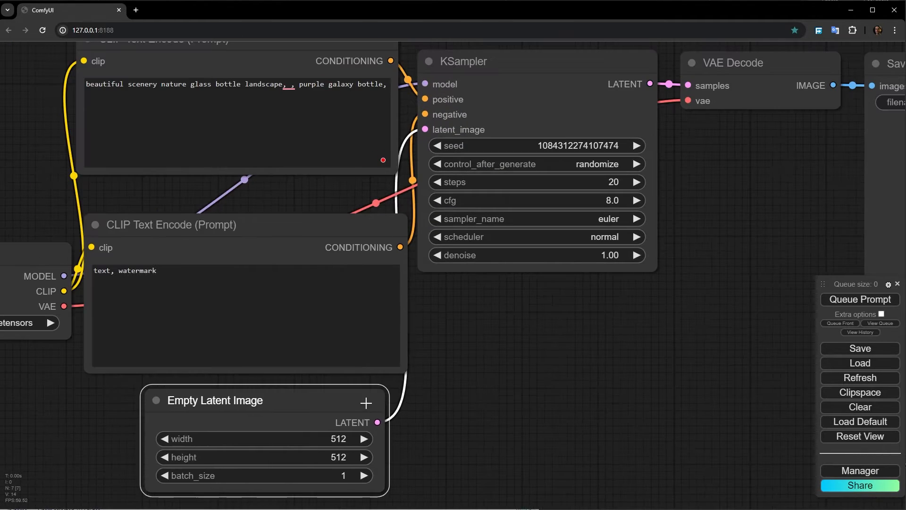
- Nudge the KSampler node slightly and view its connections to the VAE Decode and Save Image nodes
left_click_drag(502, 391, 441, 409)
left_click_drag(459, 91, 464, 79)
left_click_drag(710, 208, 629, 206)
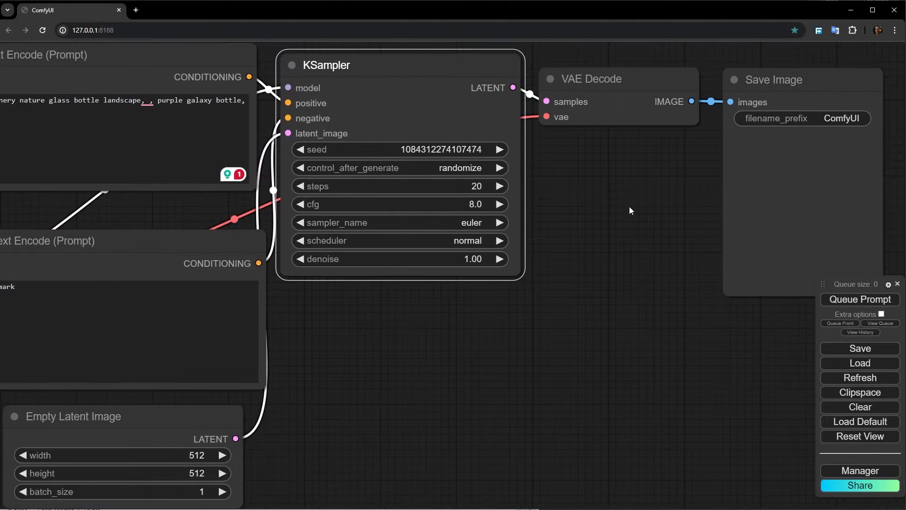
- Bring the whole workflow into view and queue the prompt to generate the image
left_click_drag(654, 291, 553, 312)
scroll(554, 311, "down", 3)
left_click_drag(489, 364, 622, 354)
left_click(860, 301)
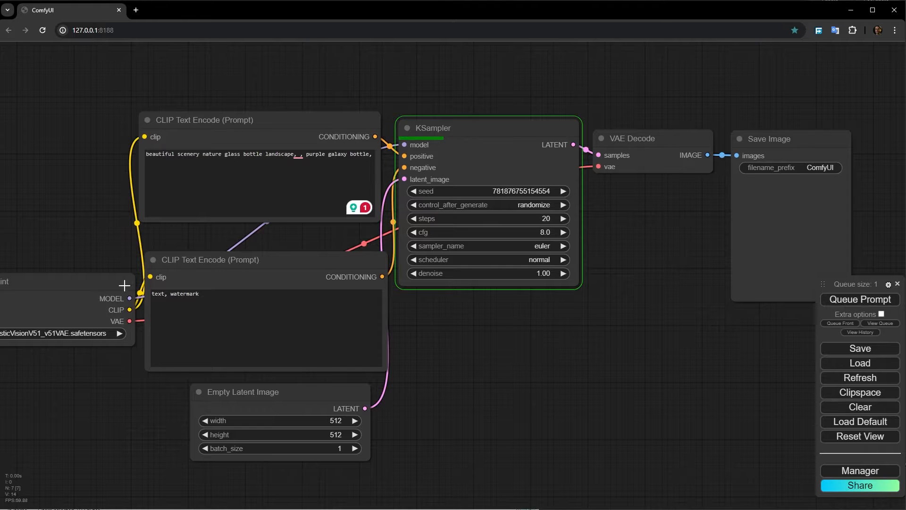
- Examine the generated bottle image up close and check the prompt's execution time in the console window
left_click_drag(716, 270, 609, 273)
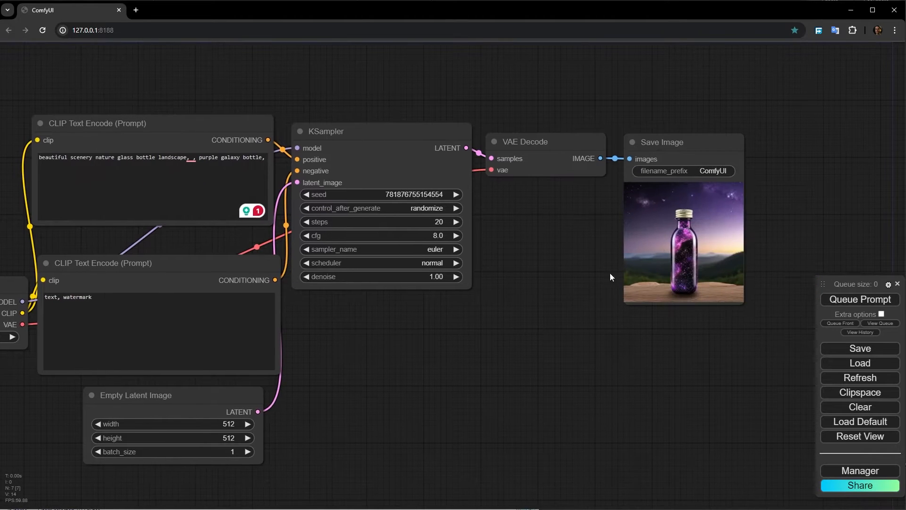
scroll(705, 250, "up", 6)
scroll(707, 247, "up", 7)
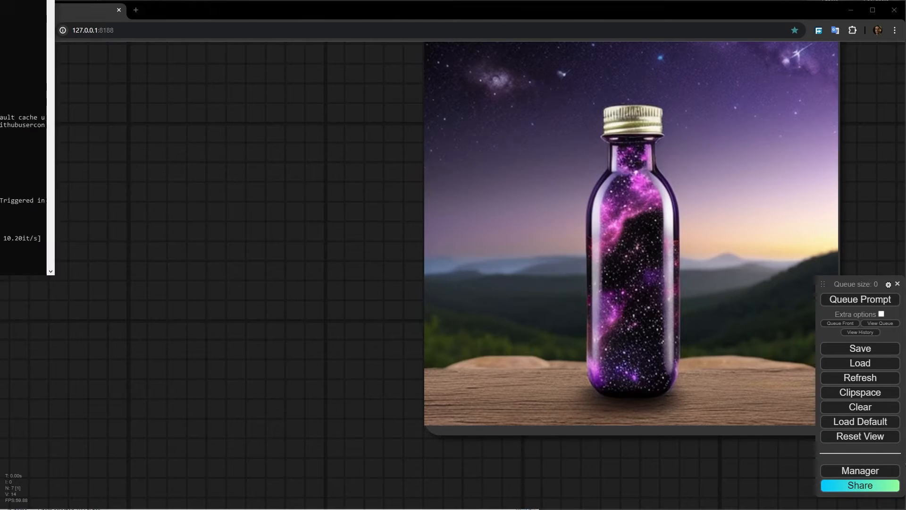
left_click_drag(0, 28, 406, 89)
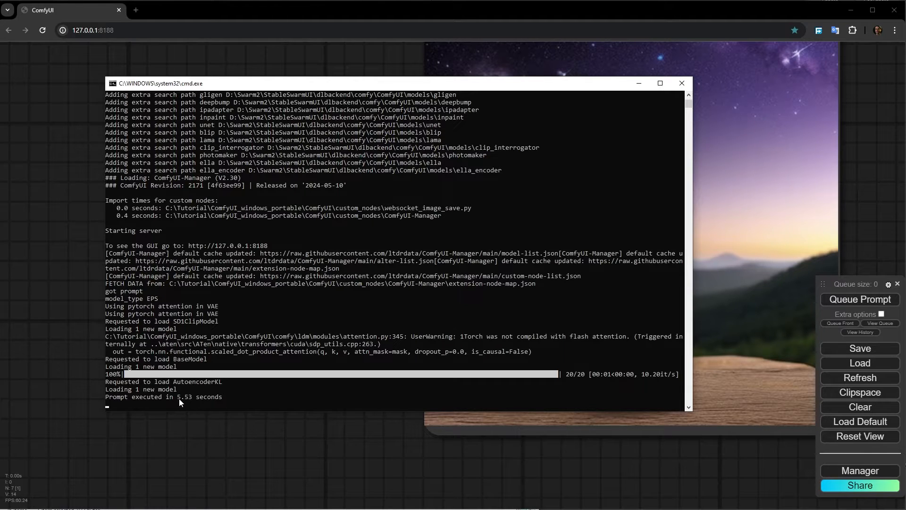
- Queue the prompt again for a second image and check its execution time in the console window
left_click(869, 300)
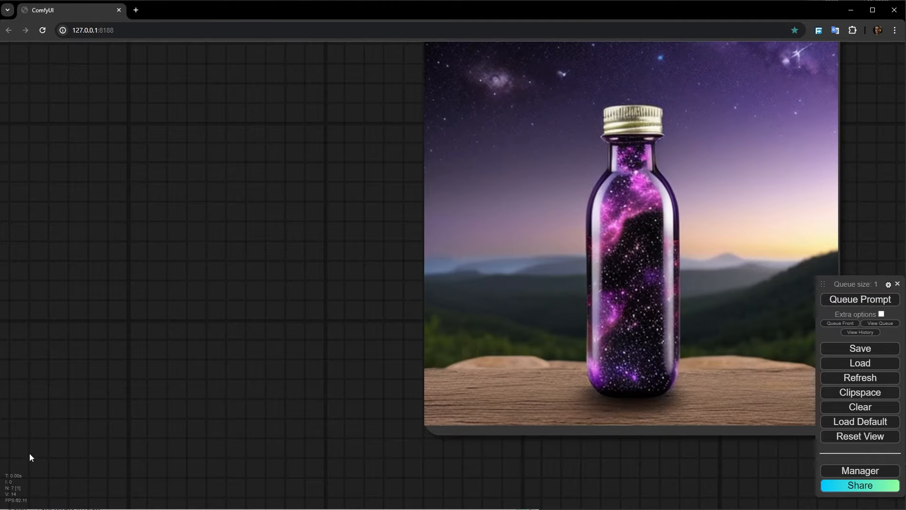
key("alt+Tab")
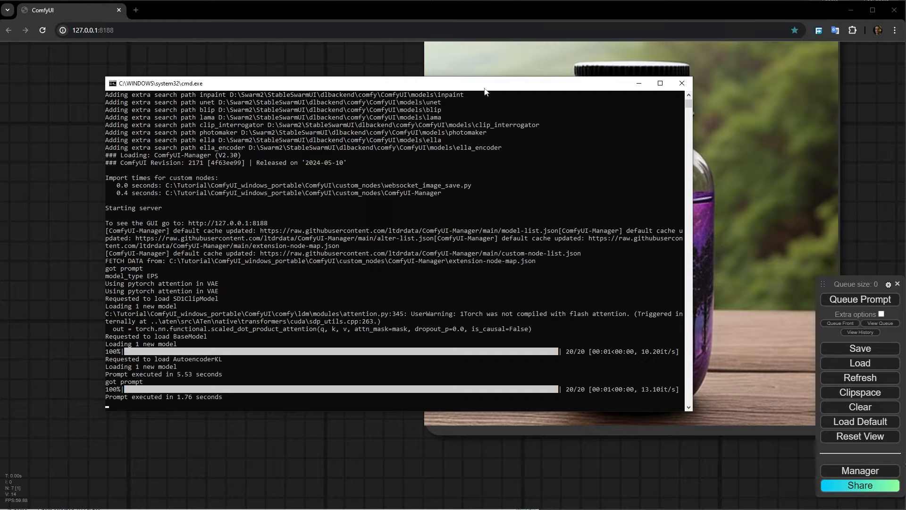
key("alt+Tab")
- View the saved images in the output folder inside the portable install's ComfyUI folder, then return to the workflow
scroll(538, 199, "down", 5)
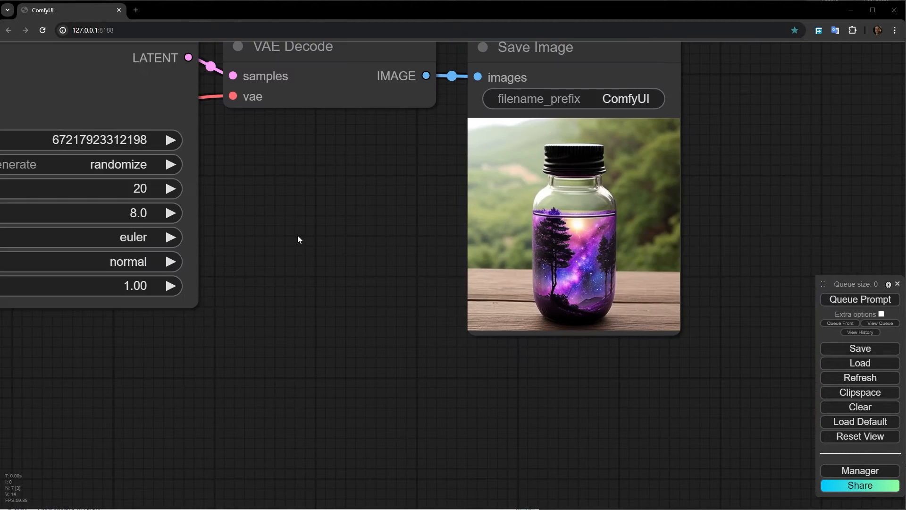
left_click_drag(298, 235, 700, 184)
scroll(588, 300, "down", 2)
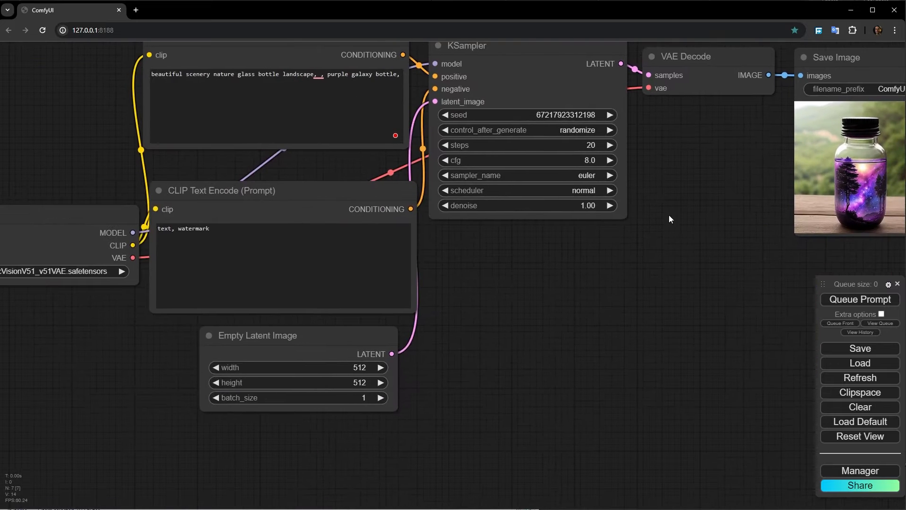
scroll(665, 222, "down", 1)
left_click_drag(664, 223, 666, 248)
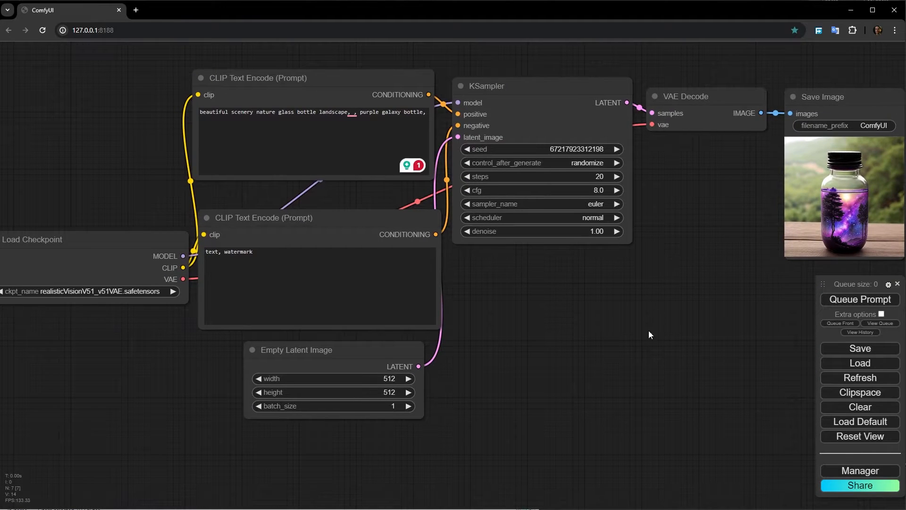
left_click_drag(633, 361, 670, 354)
scroll(670, 353, "down", 1)
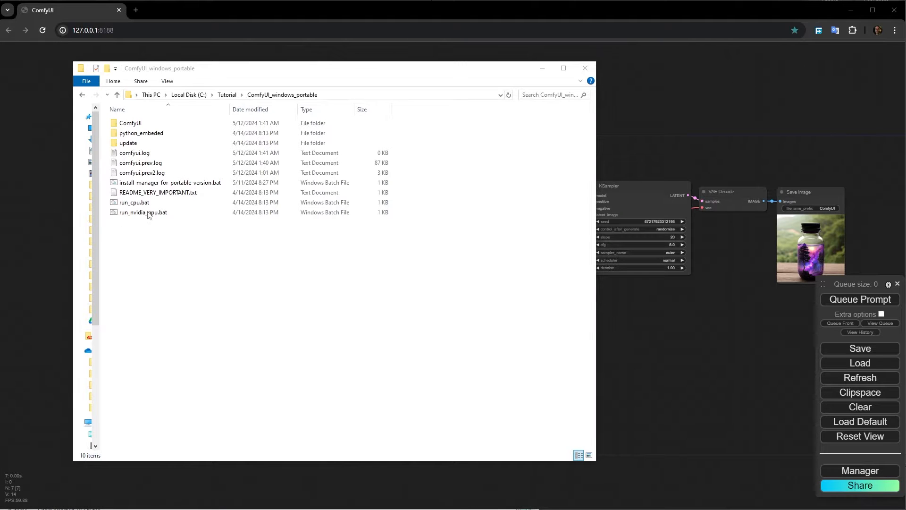
left_click(133, 125)
double_click(133, 126)
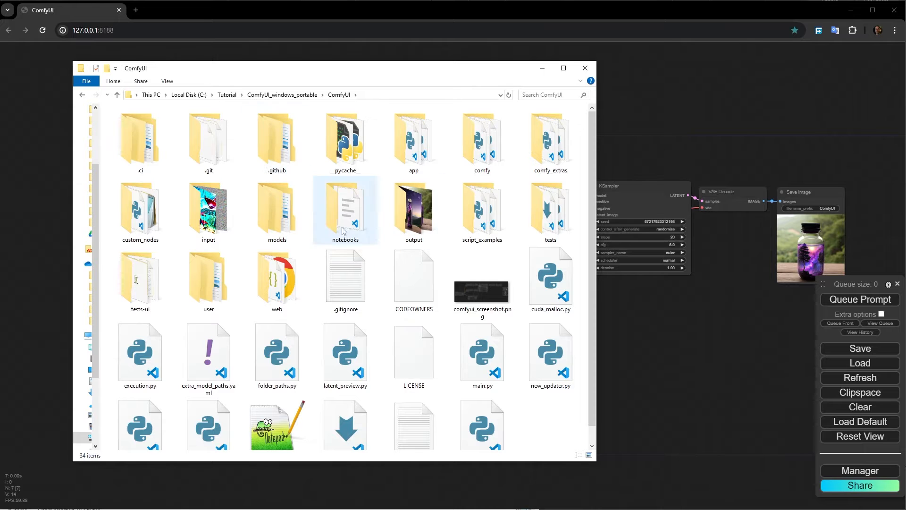
left_click(402, 226)
double_click(402, 226)
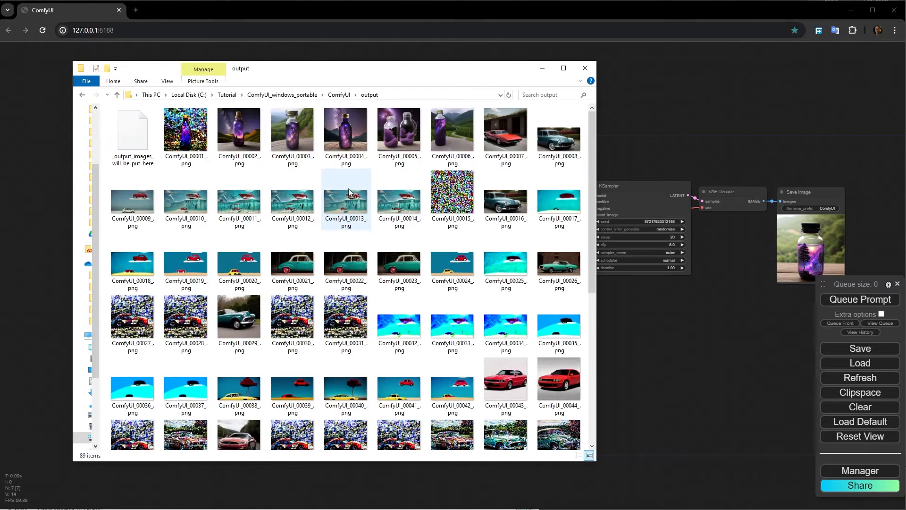
left_click(691, 379)
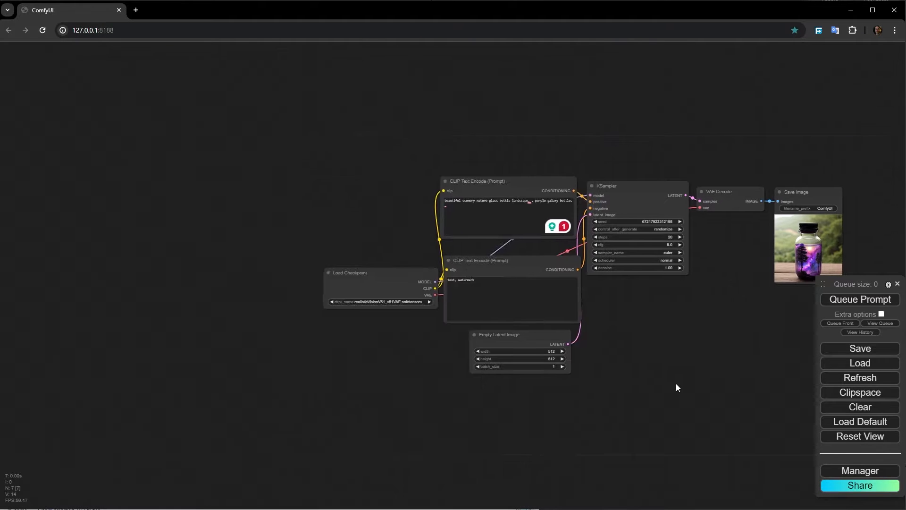
- Set the Save Image node's filename prefix to render/ComfyUI
scroll(640, 239, "up", 5)
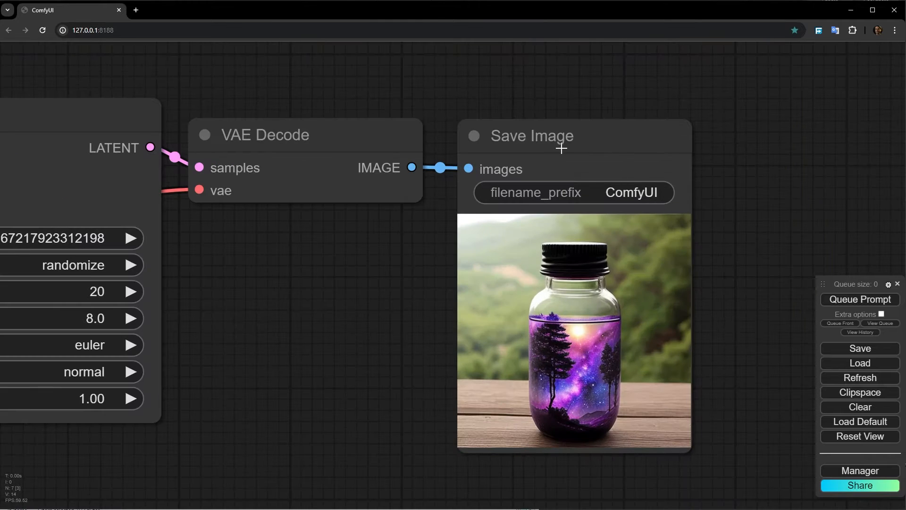
left_click(606, 194)
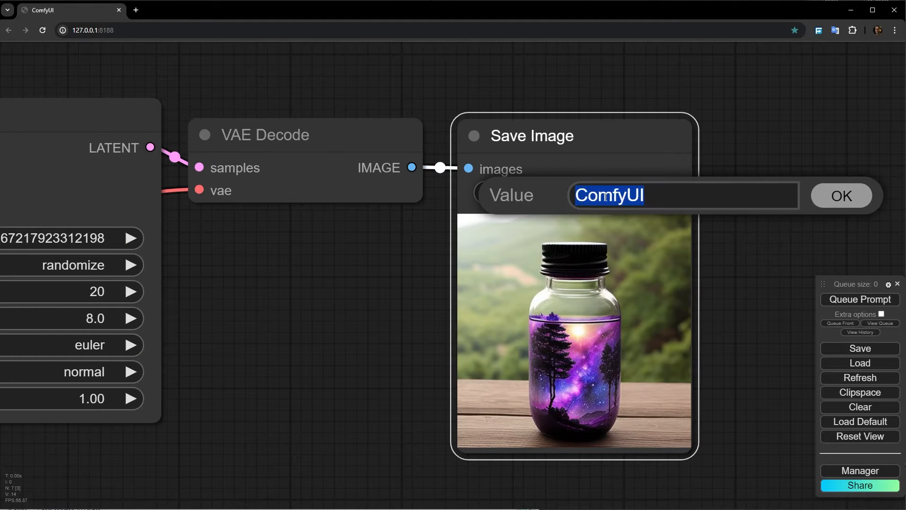
left_click(578, 198)
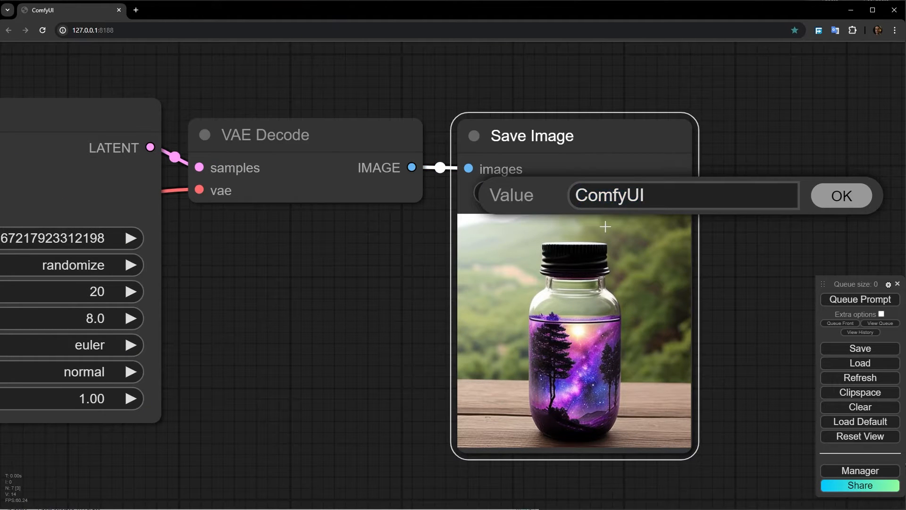
type("re")
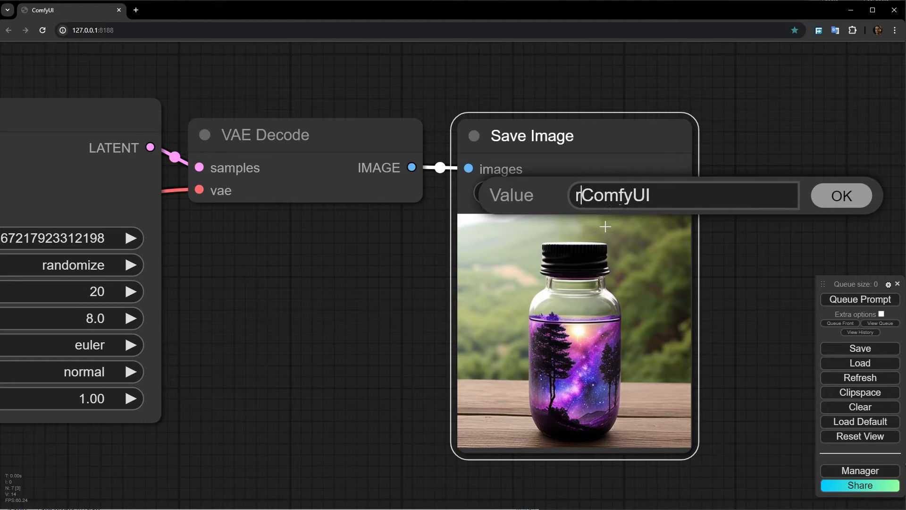
type("nder/")
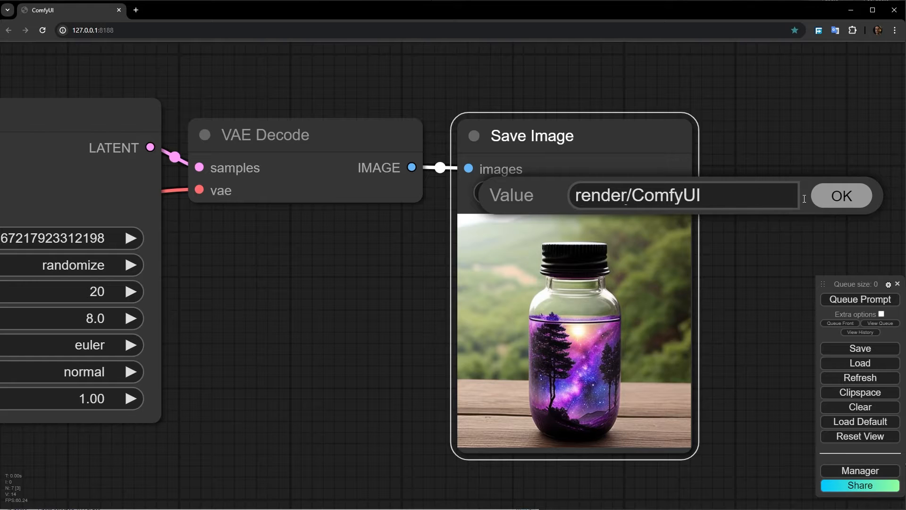
left_click(824, 199)
- Generate images with the new filename prefix and check the render subfolder of the output folder for the saved file
left_click(860, 299)
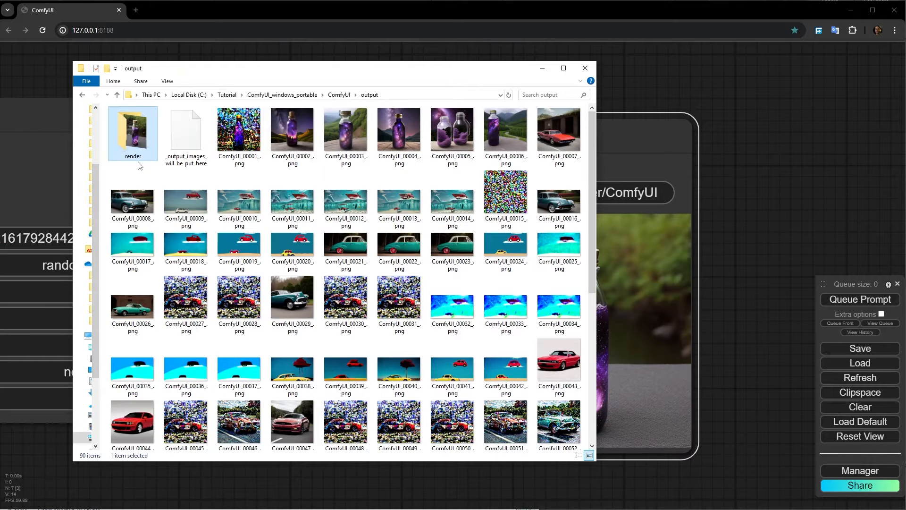
double_click(128, 137)
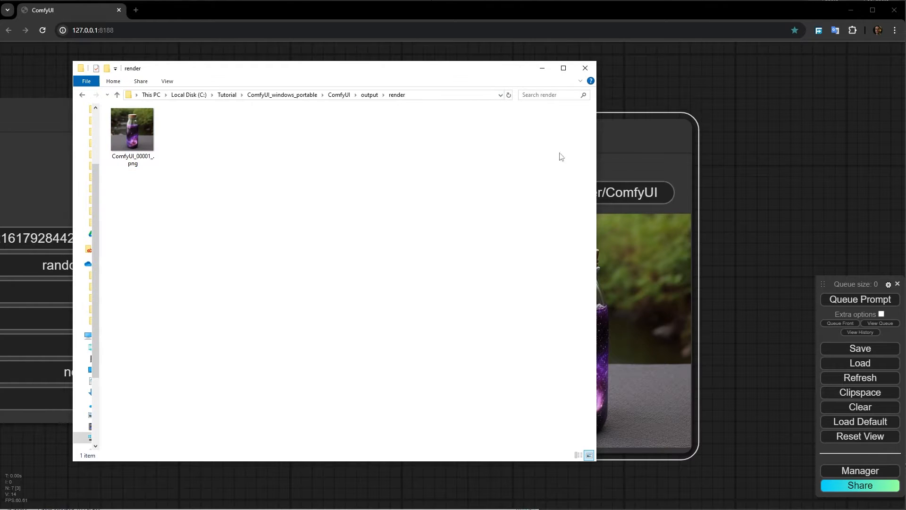
left_click_drag(523, 69, 227, 112)
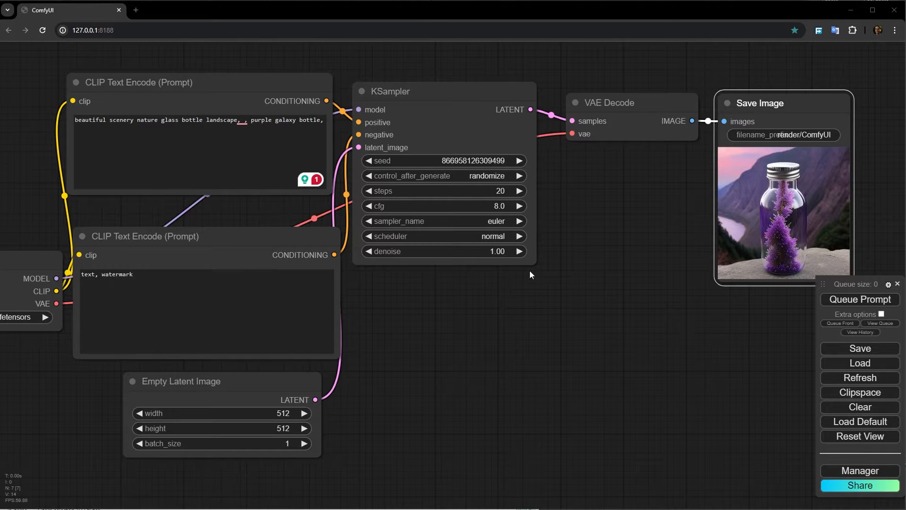
left_click(860, 299)
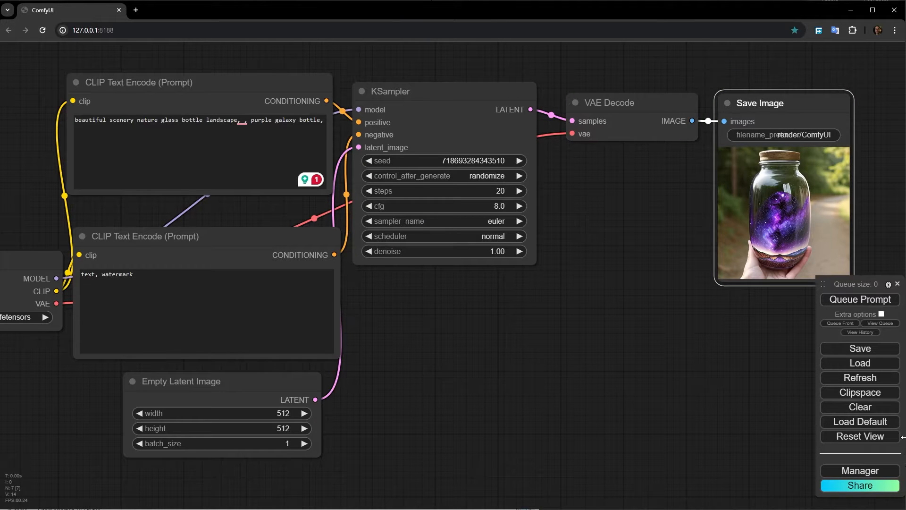
- Set the preview method to Auto in the ComfyUI Manager menu
left_click(866, 471)
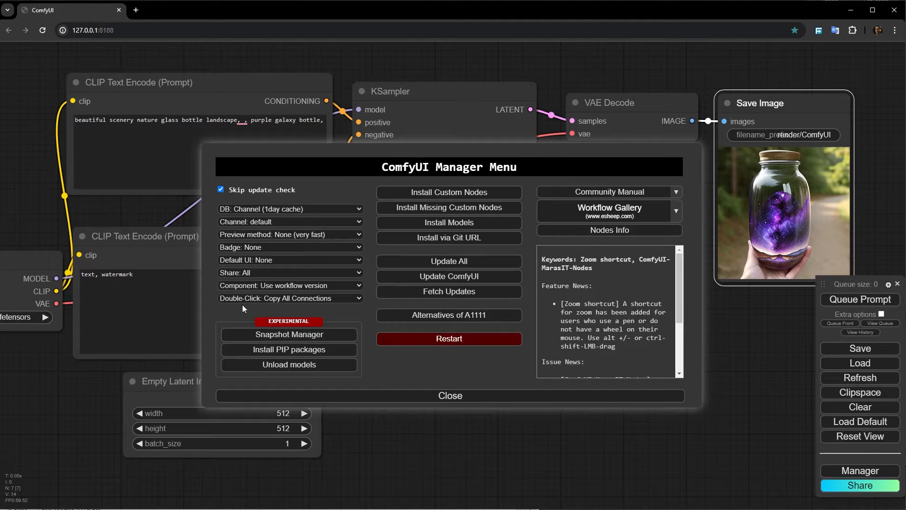
left_click(229, 235)
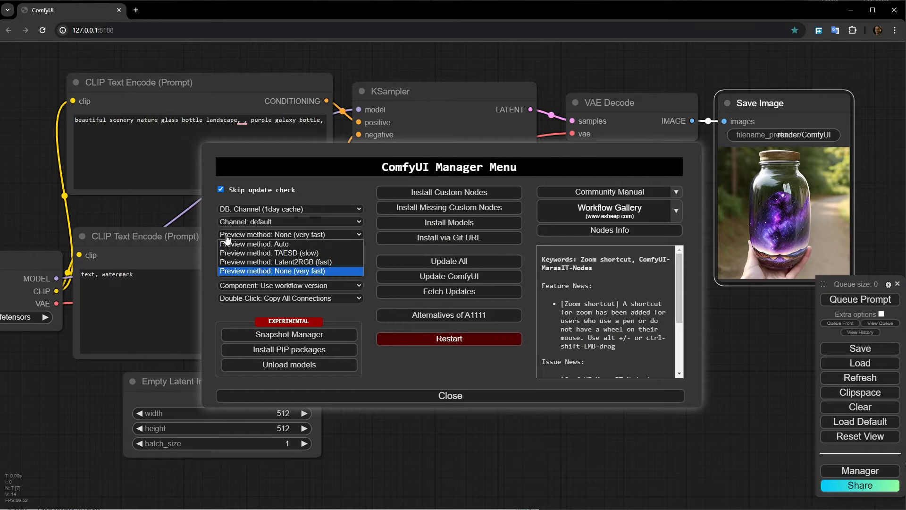
left_click(291, 245)
left_click(462, 396)
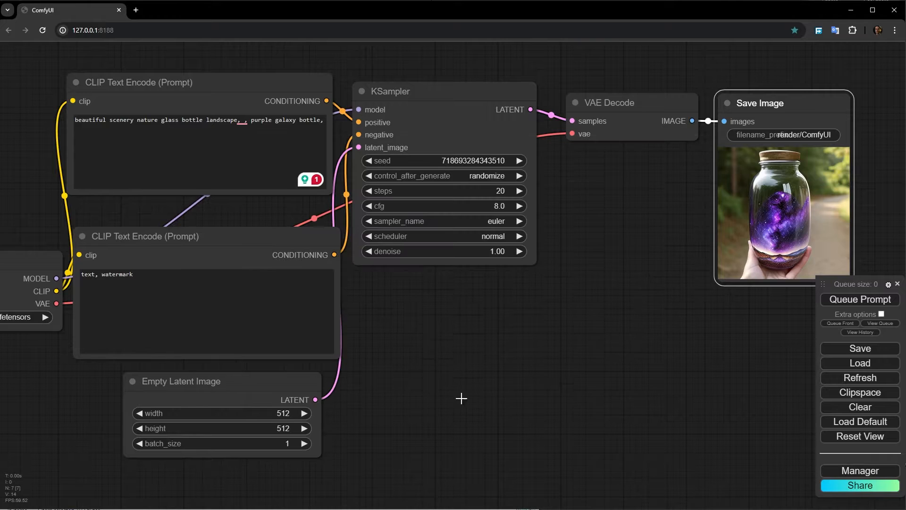
- Queue test images with the Auto preview method and watch the GPU load in Task Manager
left_click(861, 301)
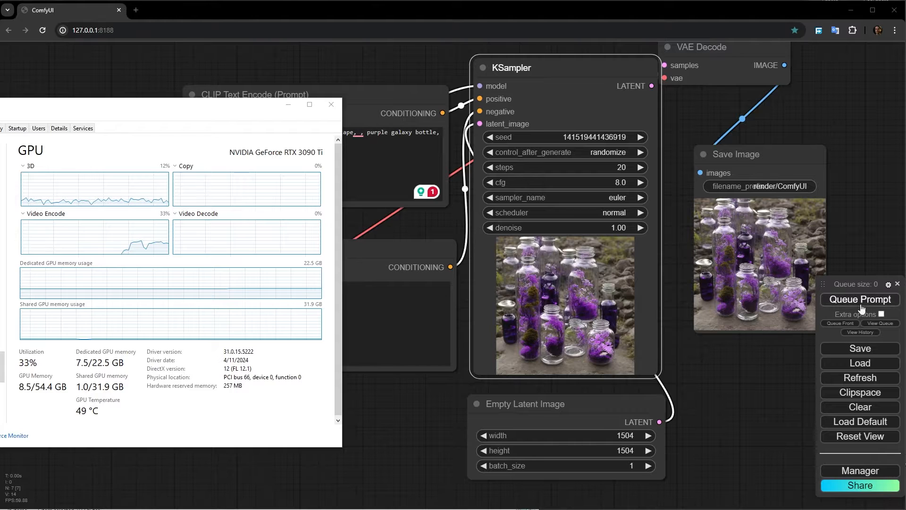
left_click(860, 299)
key("alt+Tab")
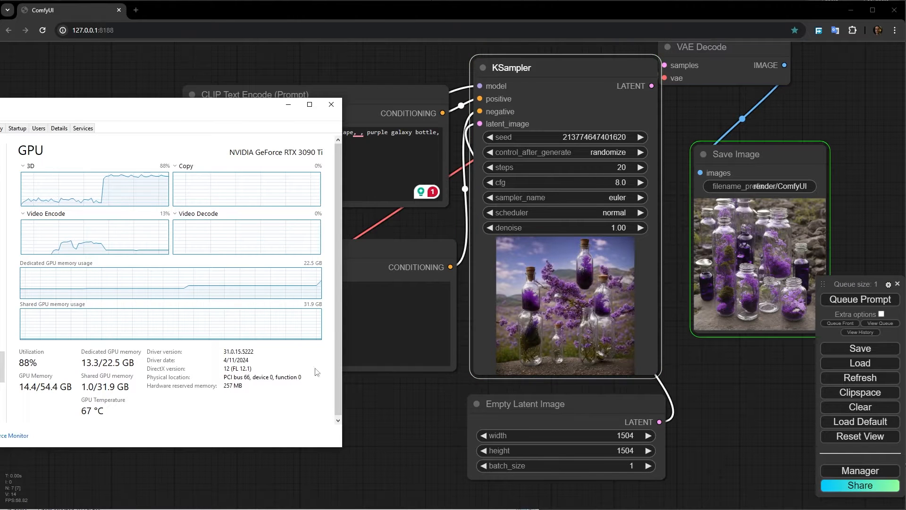
- Set the preview method to None (very fast) in the ComfyUI Manager menu
left_click(840, 471)
left_click(303, 239)
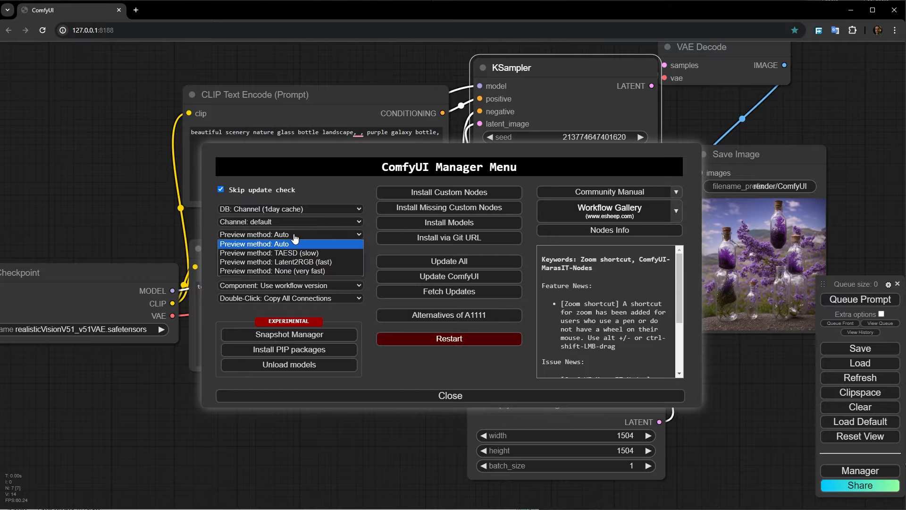
left_click(294, 270)
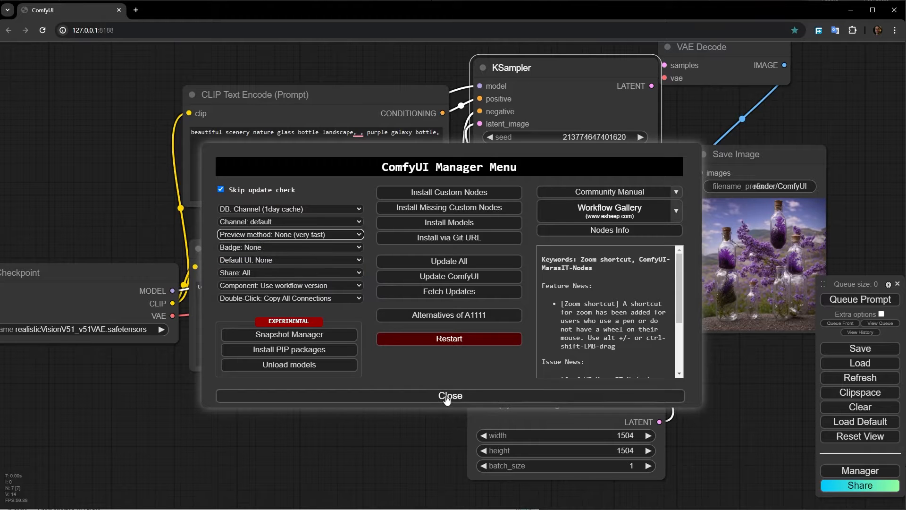
left_click(447, 396)
- Queue a 1504 × 1504 image without preview, monitor the GPU load, and compare the execution times in the console
left_click(855, 300)
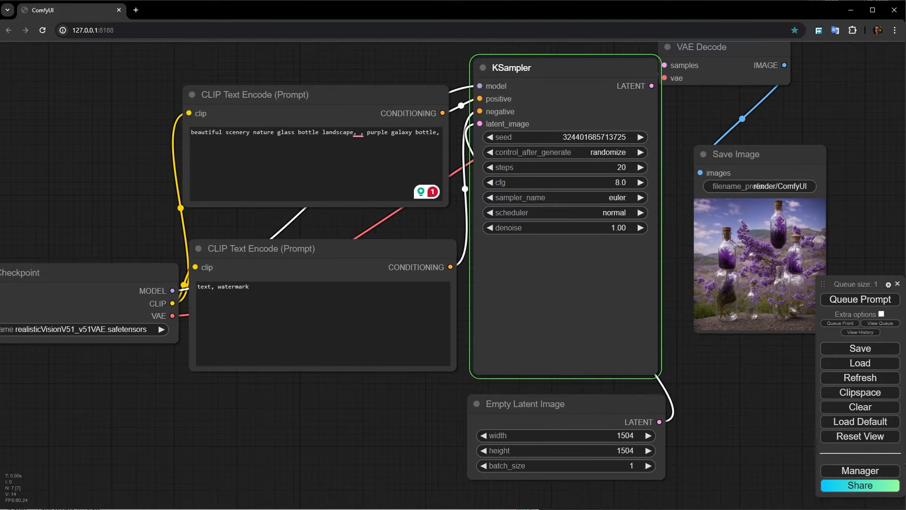
key("alt+Tab")
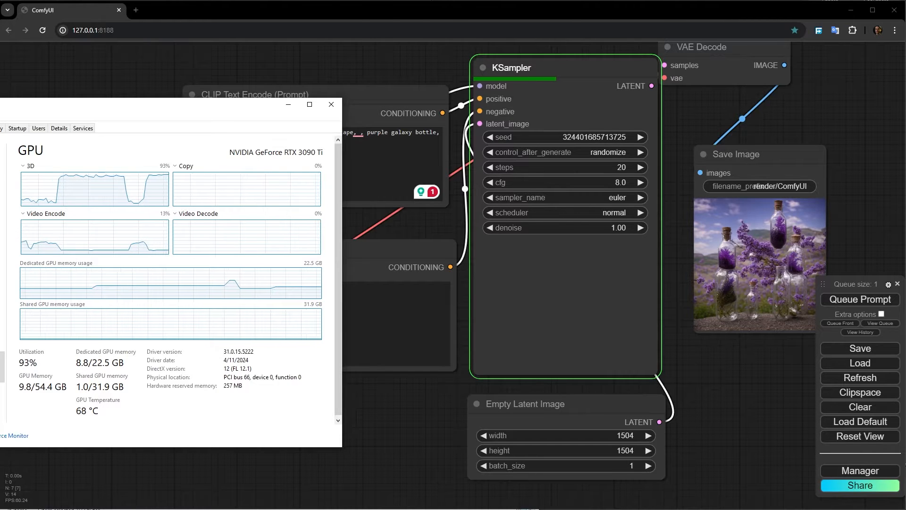
left_click_drag(472, 509, 491, 79)
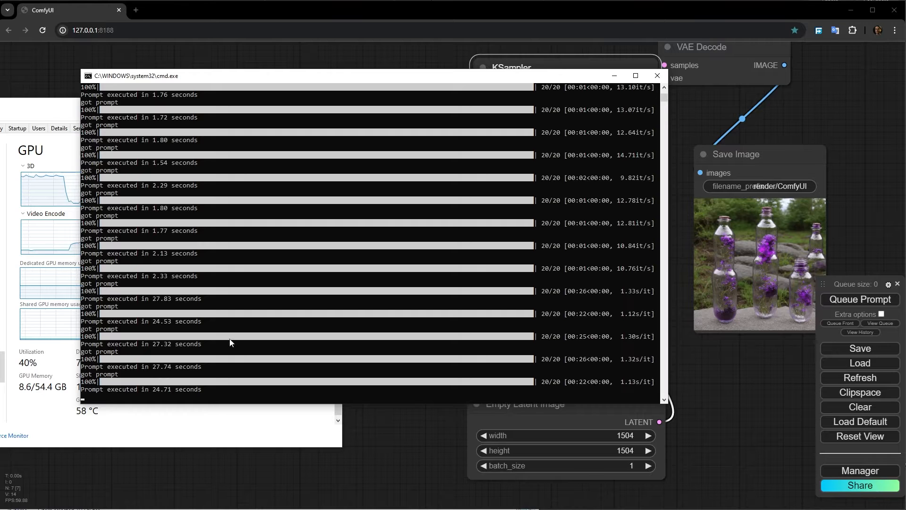
left_click(614, 76)
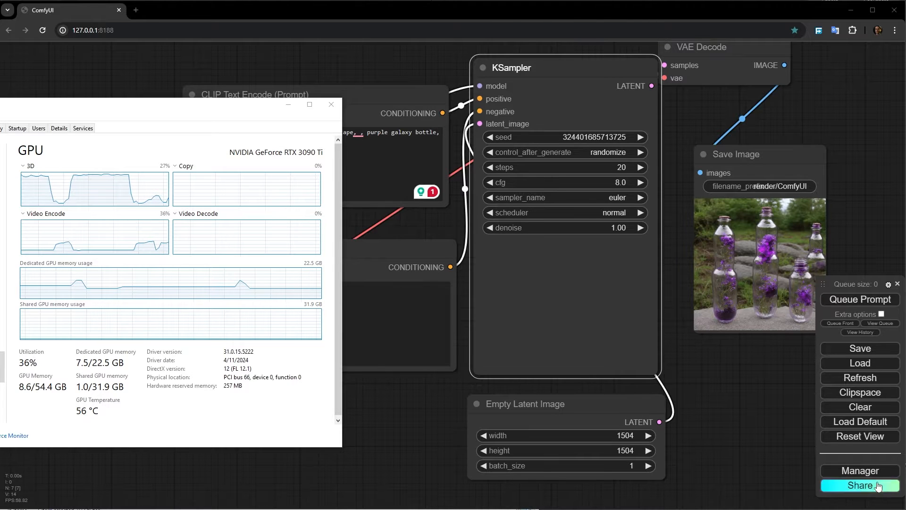
- Review the ComfyUI Manager settings and bring up EVGA Precision X1 to inspect the GPU's power and temperature targets
left_click(860, 471)
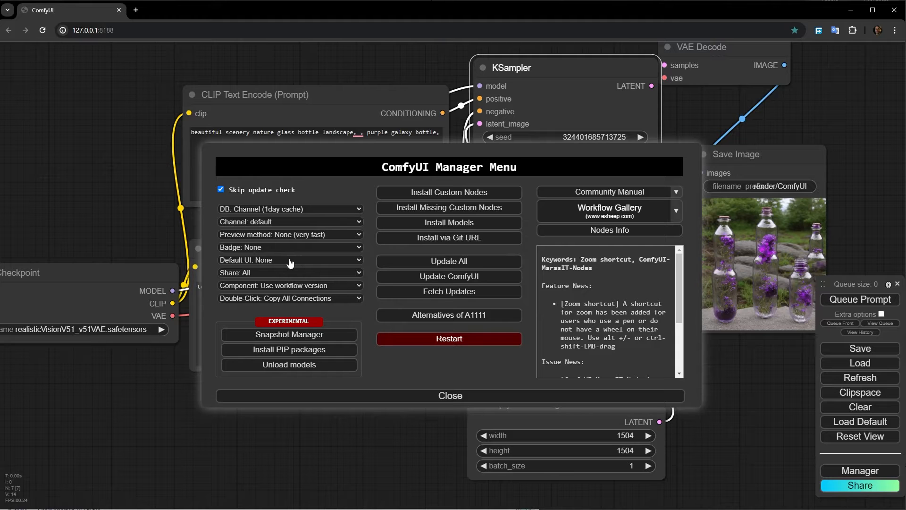
left_click(451, 397)
key("alt+Tab")
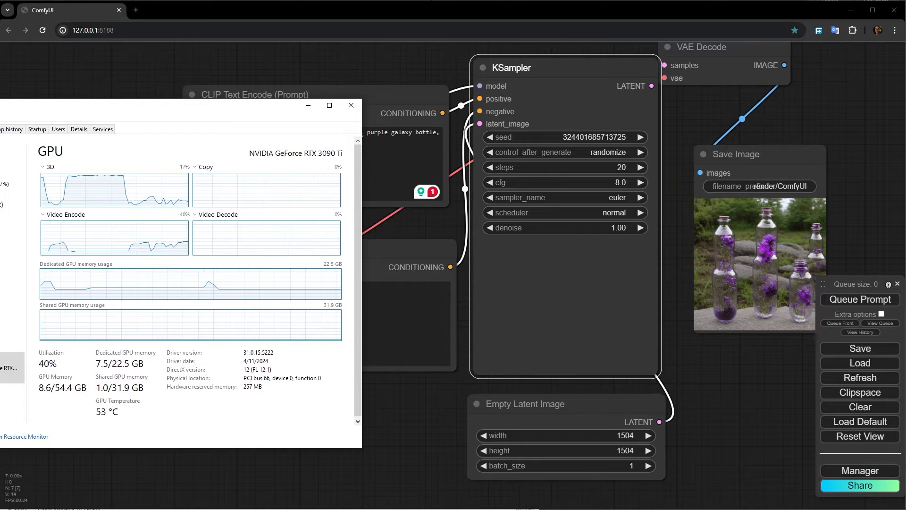
left_click_drag(0, 226, 544, 89)
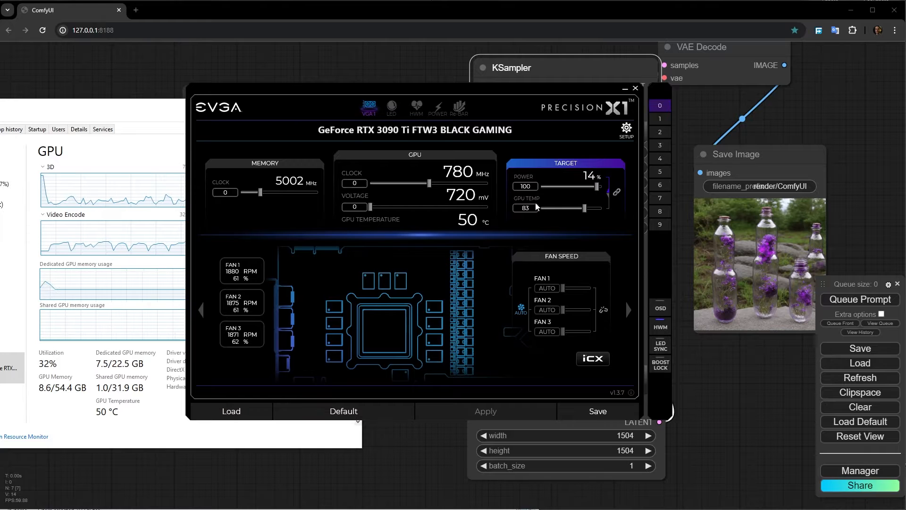
- Check the GPU temperature target in EVGA Precision X1, then move its window aside and minimize it
left_click(521, 207)
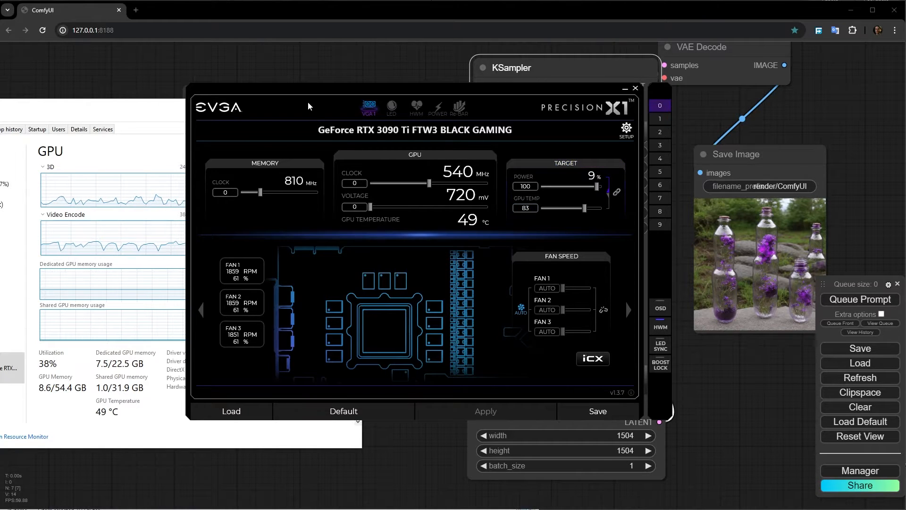
left_click_drag(308, 105, 172, 79)
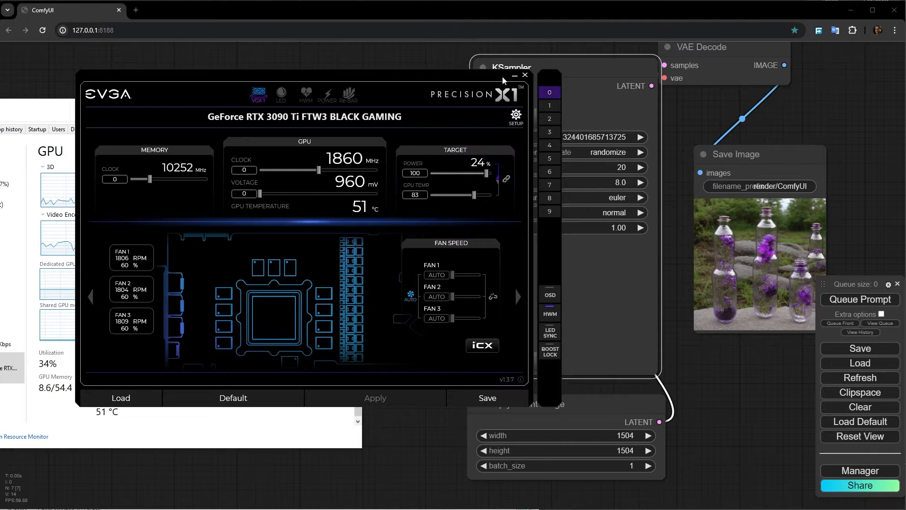
left_click(515, 76)
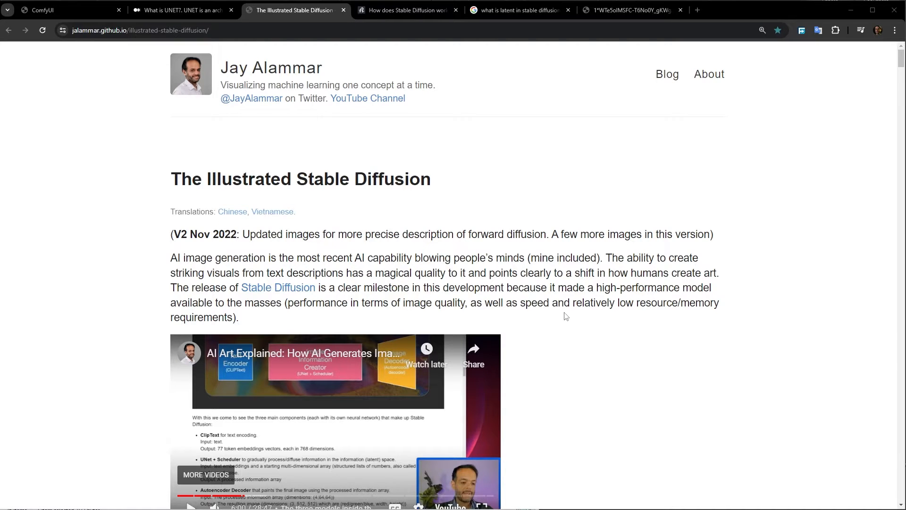
- Skim The Illustrated Stable Diffusion article in the browser and bring up the U-Net architecture diagram on Medium
scroll(566, 316, "down", 12)
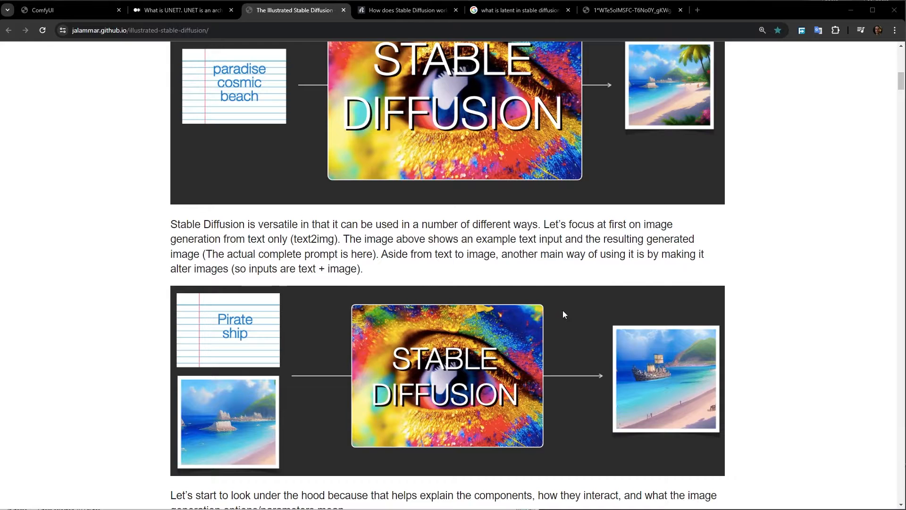
scroll(425, 382, "down", 7)
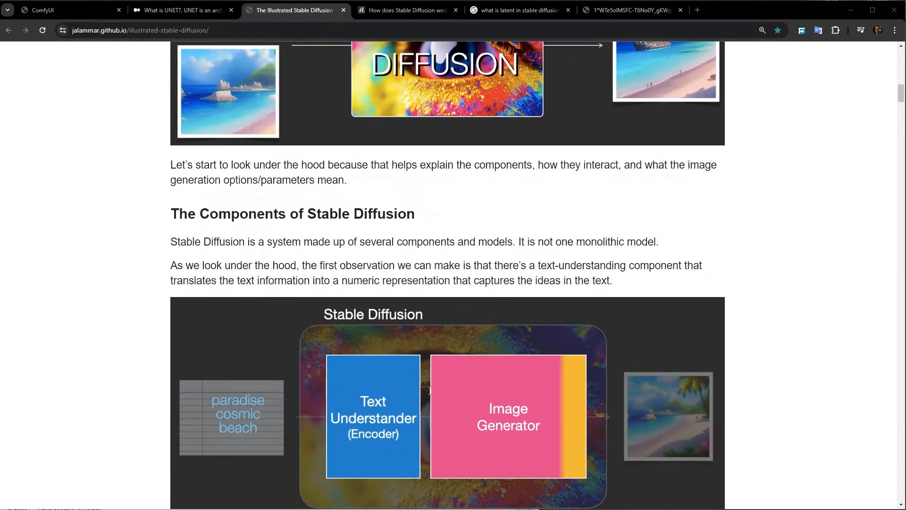
scroll(389, 395, "up", 20)
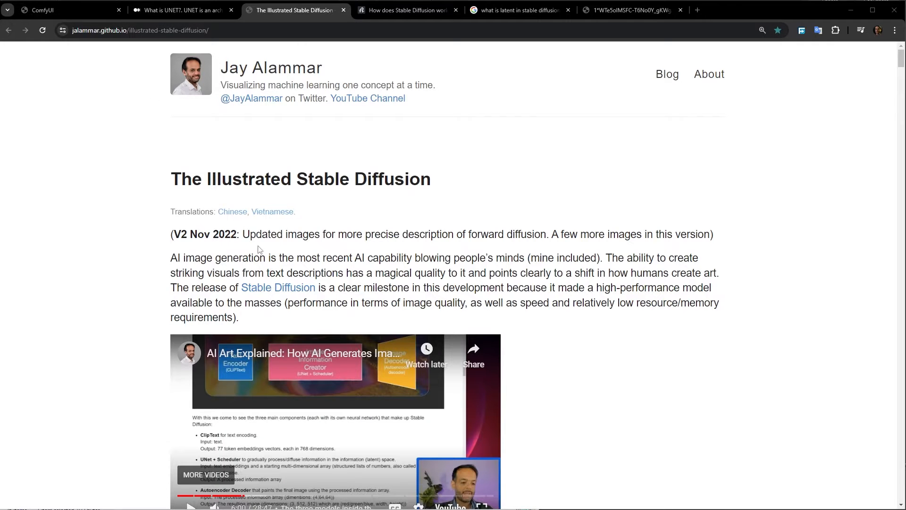
scroll(284, 273, "down", 4)
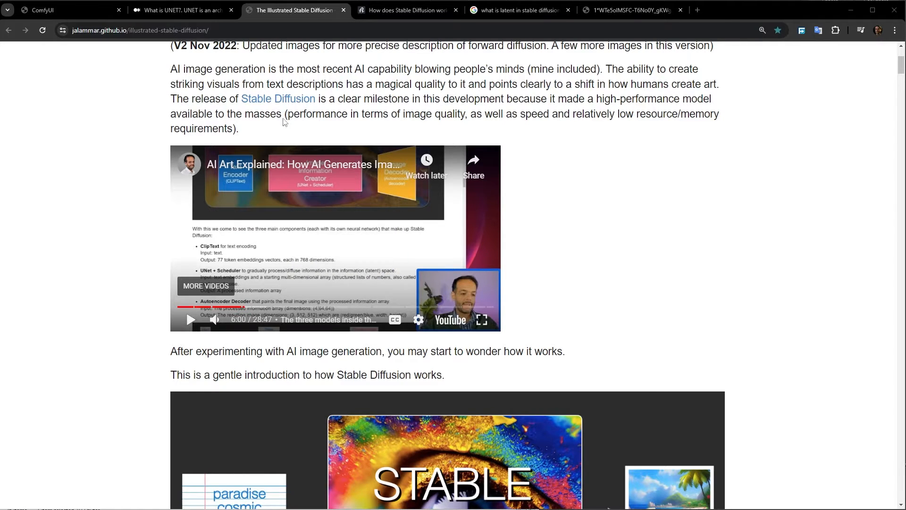
left_click(174, 10)
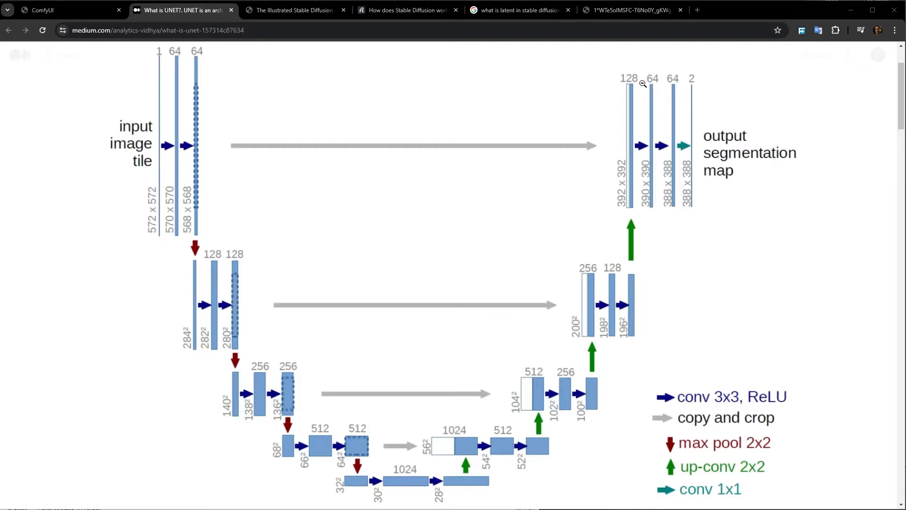
- Return to ComfyUI, set the KSampler steps to 1 and queue the prompt
left_click(80, 17)
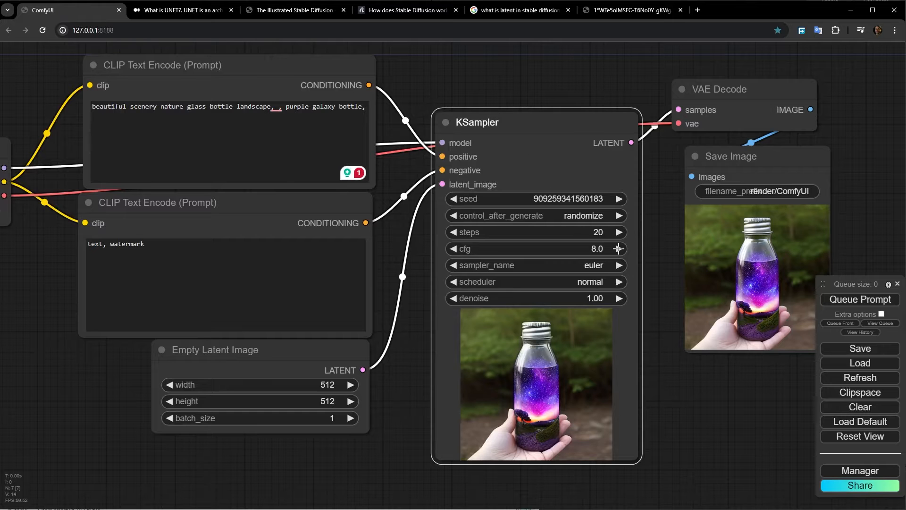
left_click(602, 238)
type("1")
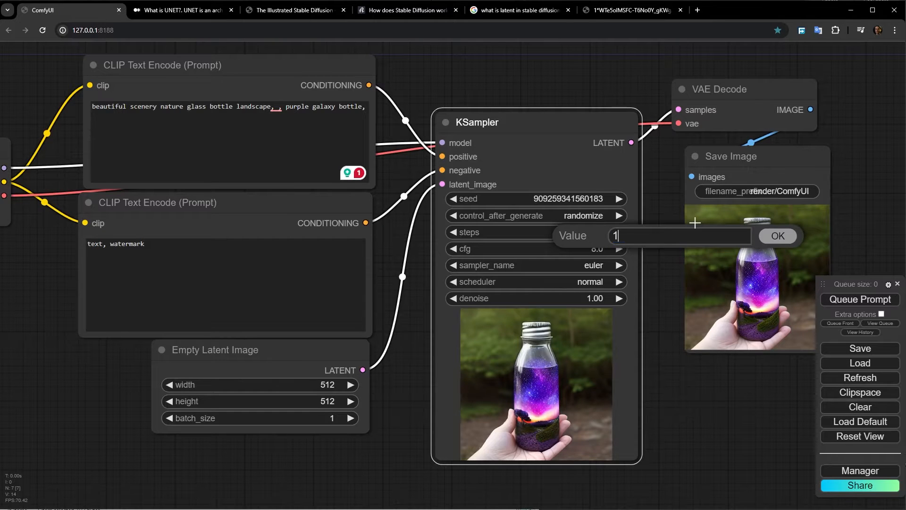
key("Return")
left_click(860, 299)
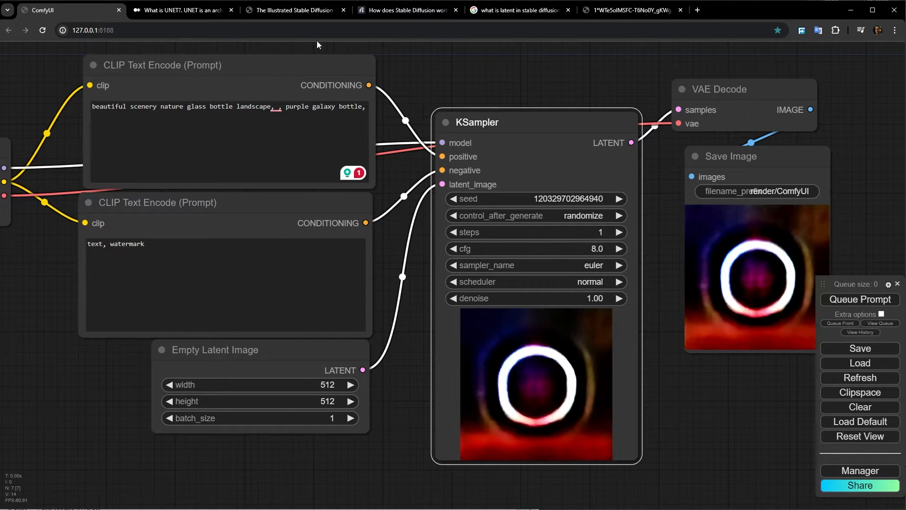
- Revisit the U-Net diagram, then set the KSampler steps to 20 and queue the prompt in ComfyUI
left_click(183, 11)
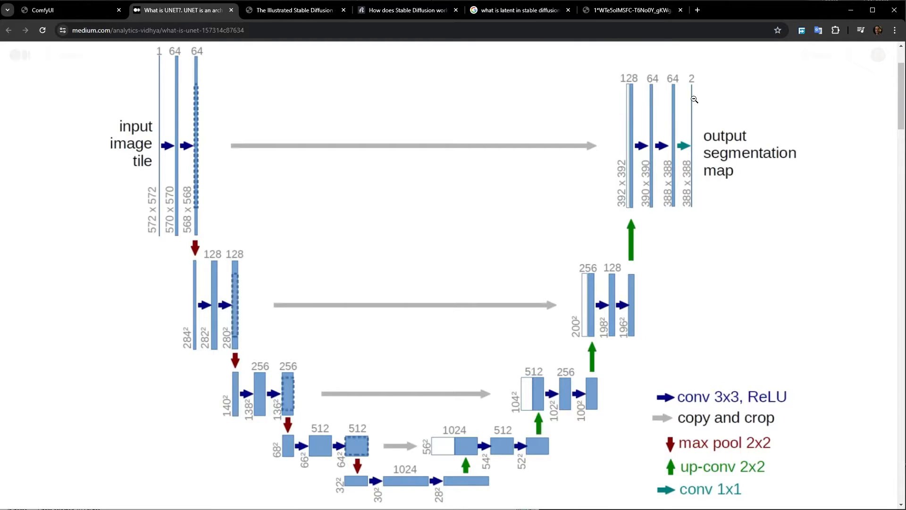
left_click(71, 9)
left_click(571, 231)
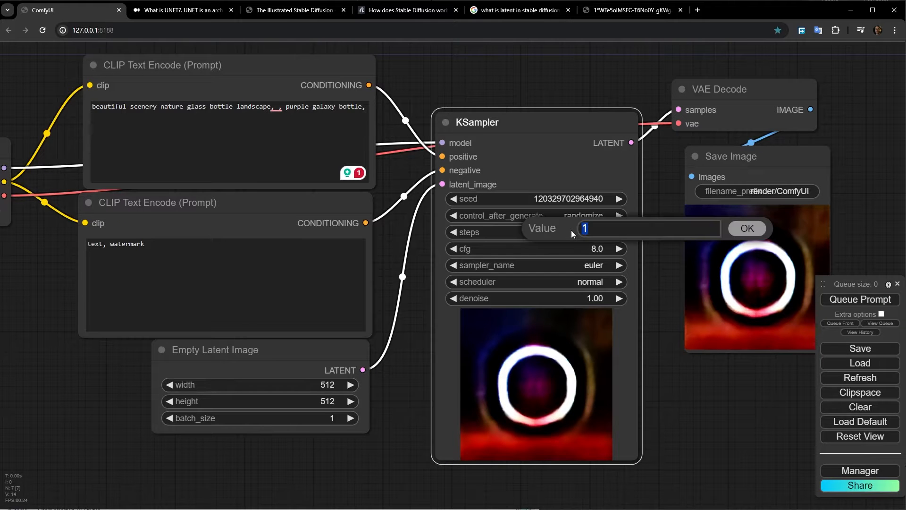
type("20")
key("Return")
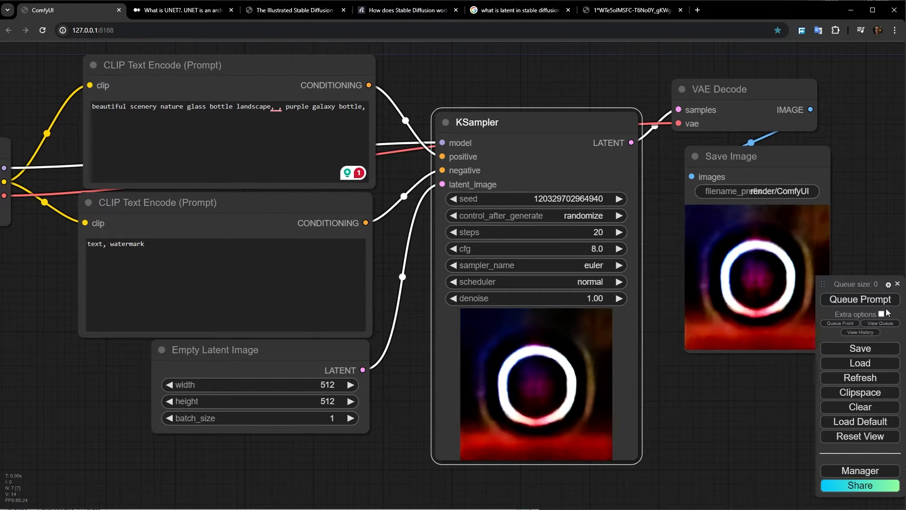
left_click(876, 300)
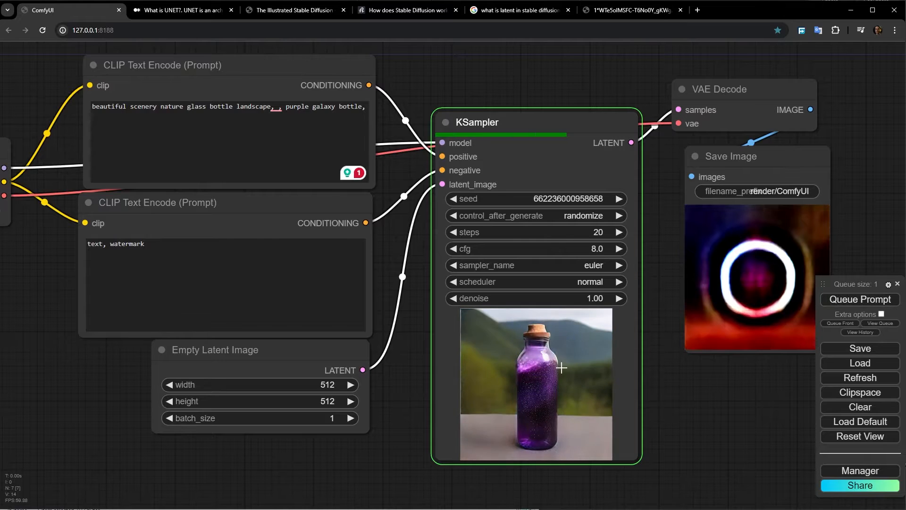
- Compare the U-Net architecture diagram with the KSampler node's settings in the ComfyUI workflow
key("ctrl+Tab")
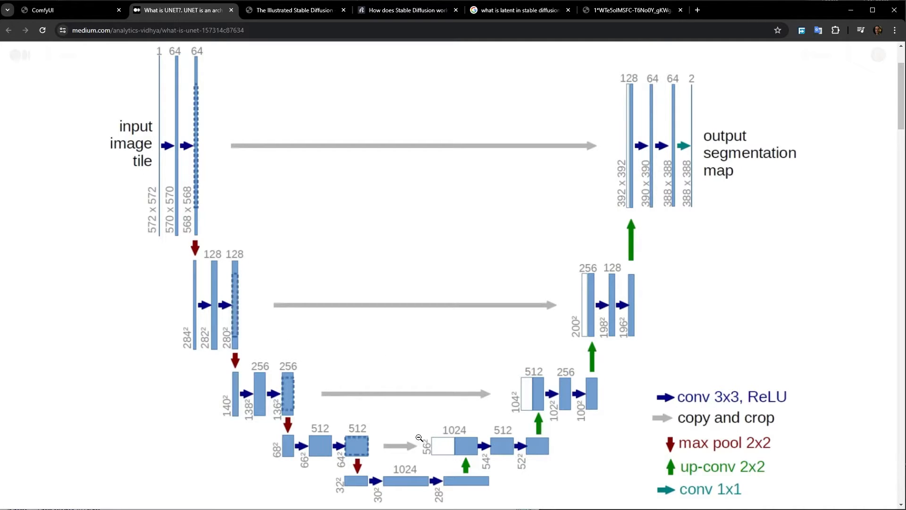
left_click(57, 10)
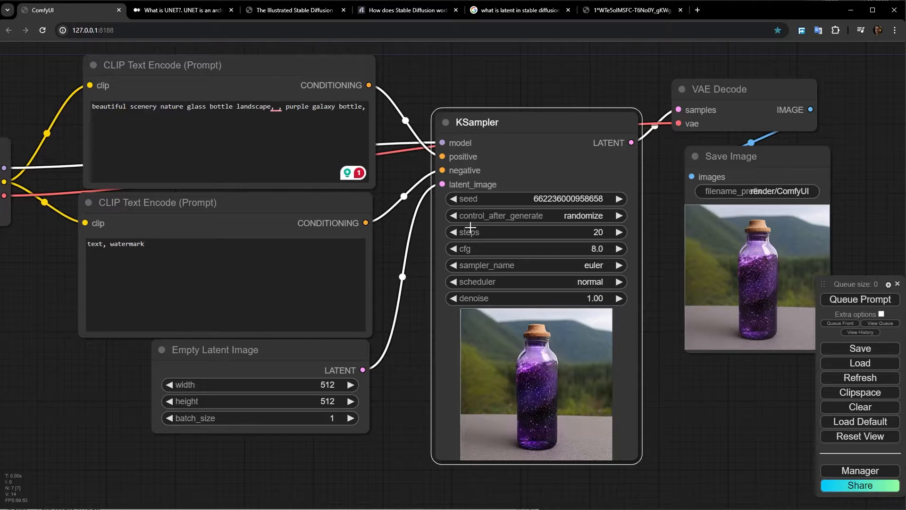
left_click(163, 11)
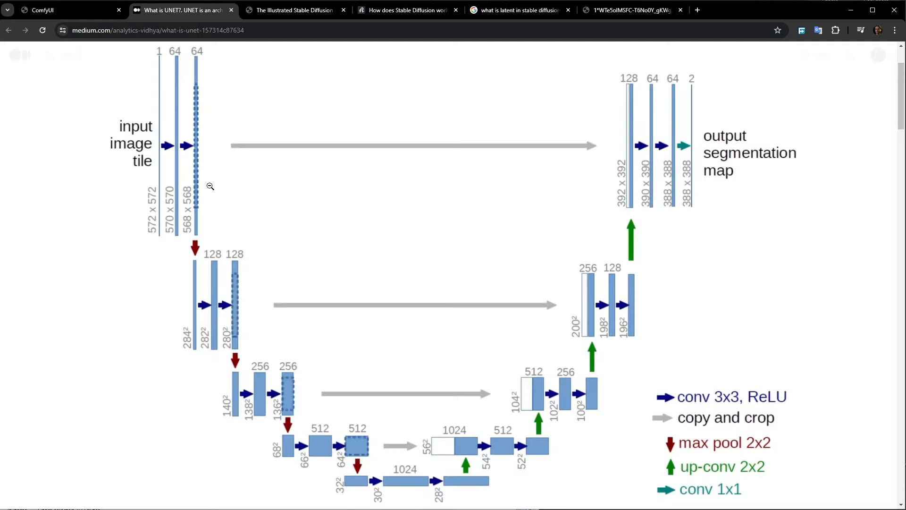
left_click(96, 11)
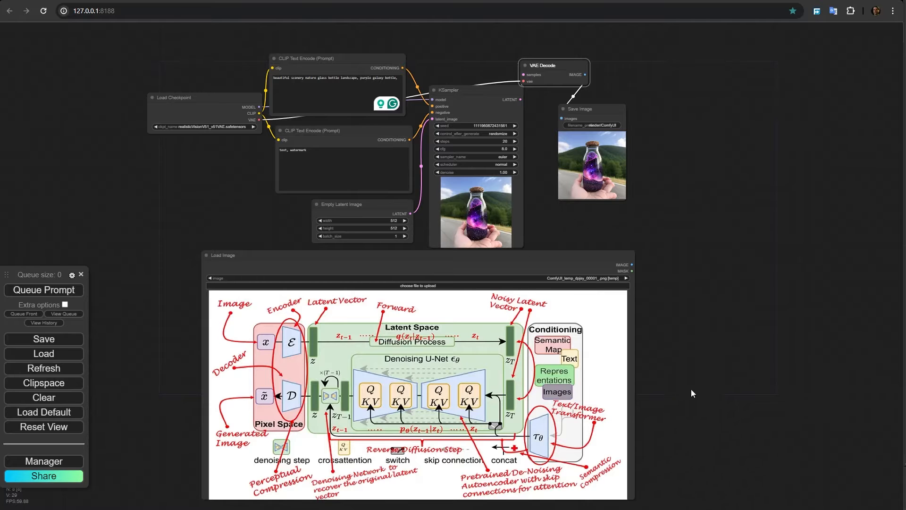
- Examine the annotated latent diffusion diagram in the Load Image node and relate it to the Empty Latent Image and KSampler nodes
left_click_drag(696, 403, 706, 353)
scroll(468, 347, "up", 5)
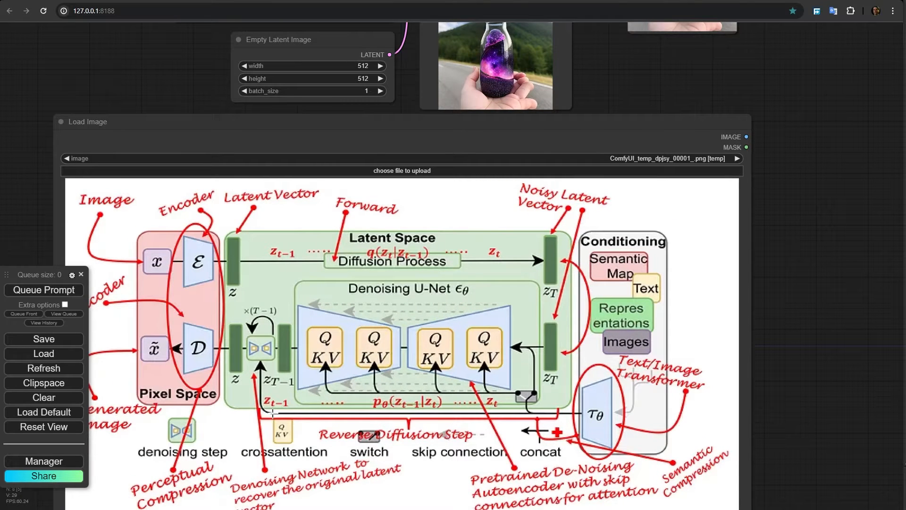
left_click_drag(633, 72, 655, 165)
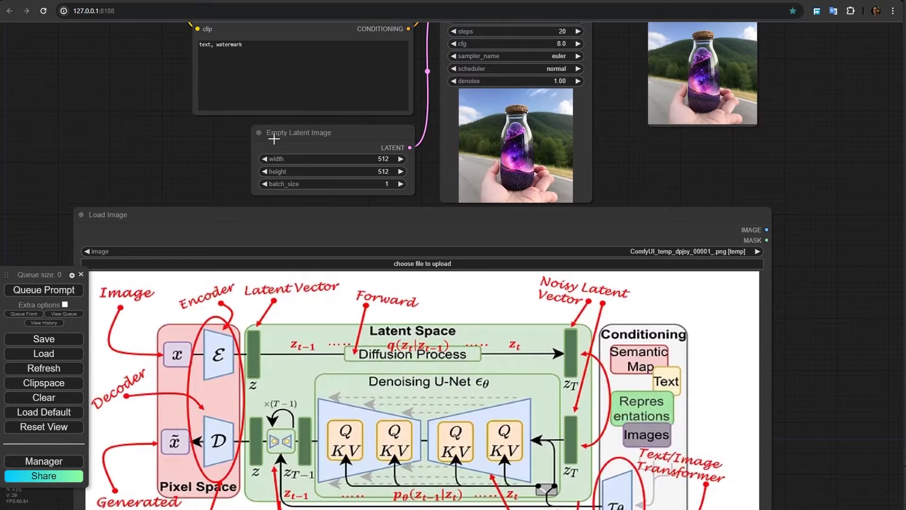
left_click_drag(274, 139, 296, 137)
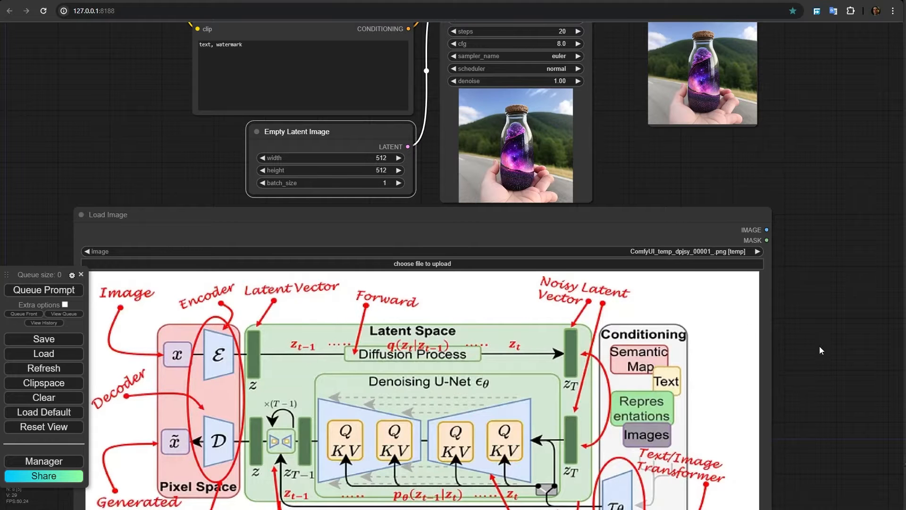
scroll(524, 207, "down", 3)
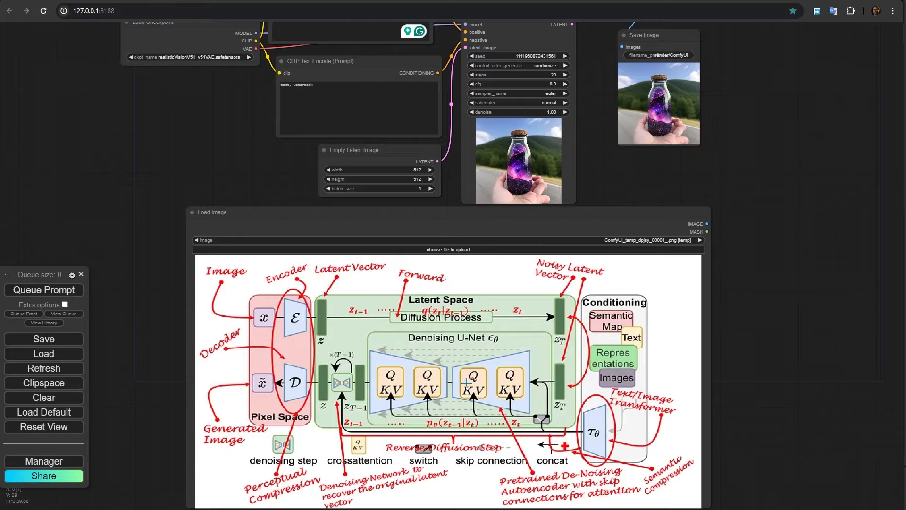
left_click_drag(687, 337, 643, 359)
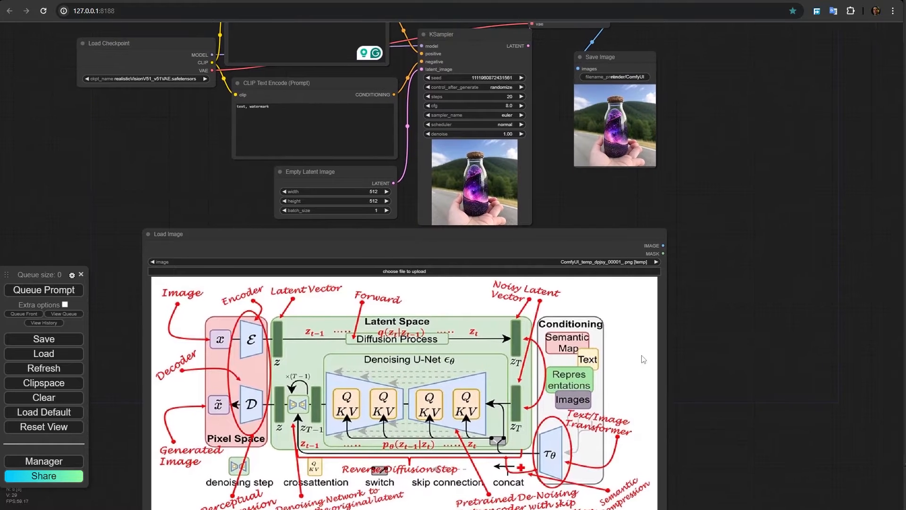
scroll(643, 359, "down", 2)
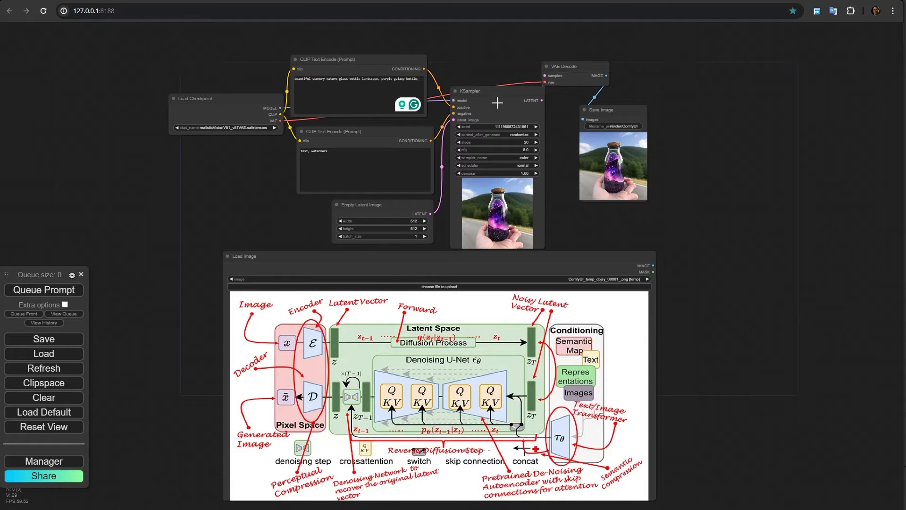
mouse_move(497, 103)
left_mouse_down()
mouse_move(488, 81)
mouse_move(501, 102)
left_mouse_up()
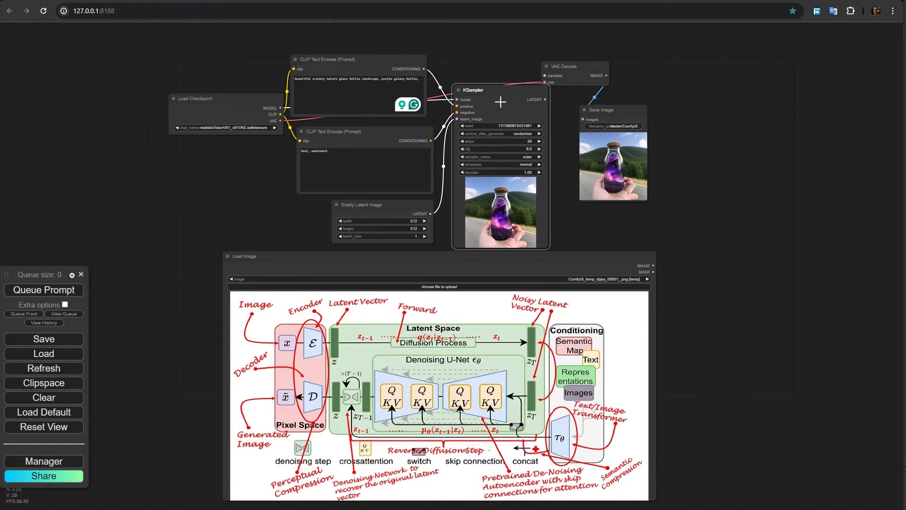
scroll(272, 114, "up", 4)
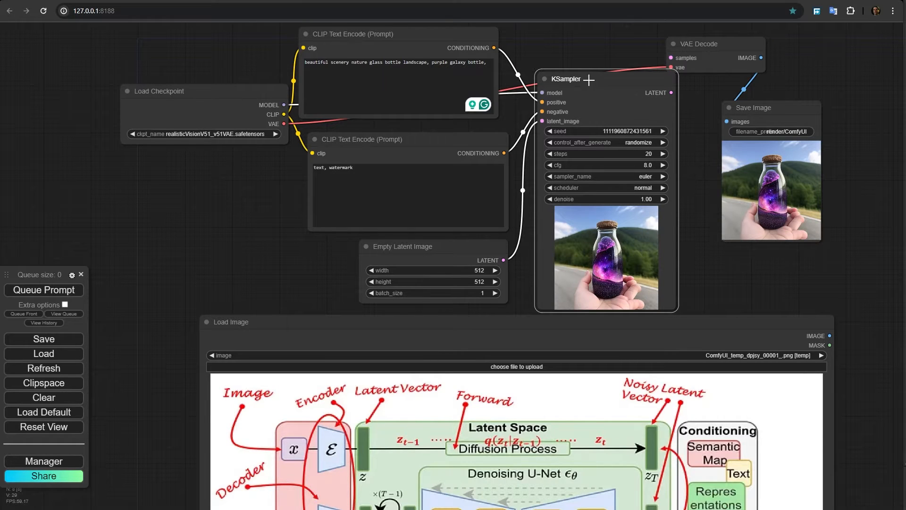
left_click_drag(704, 278, 600, 47)
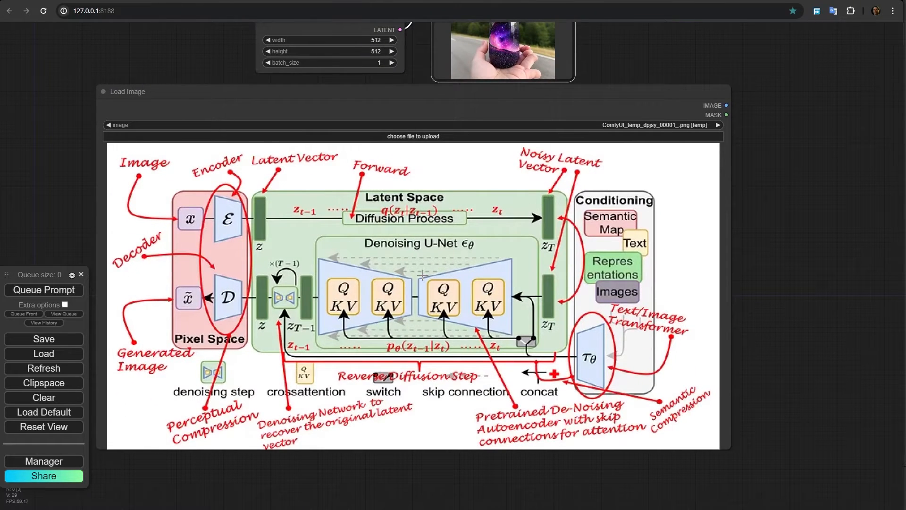
scroll(441, 311, "down", 2)
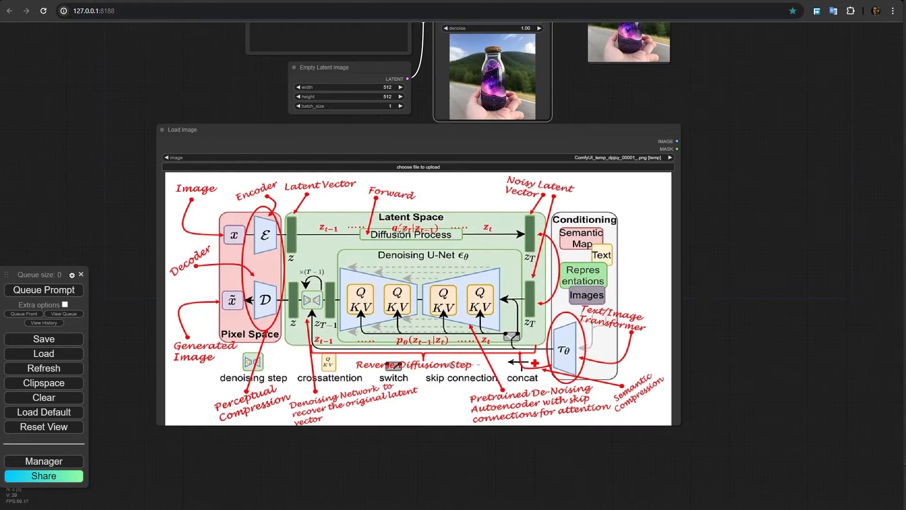
- Move the Load Checkpoint node farther from the CLIP Text Encode nodes and inspect its MODEL, CLIP and VAE output links
left_click_drag(228, 92, 411, 299)
scroll(411, 299, "up", 5)
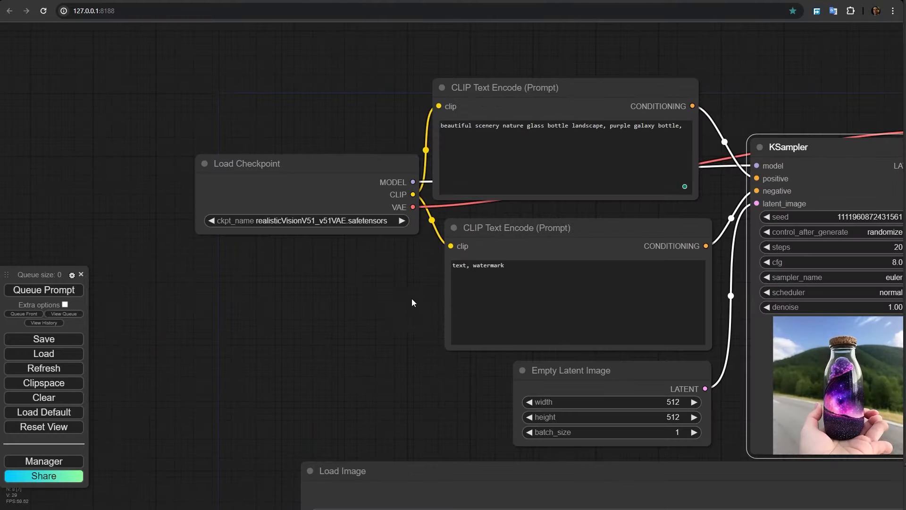
scroll(314, 228, "up", 4)
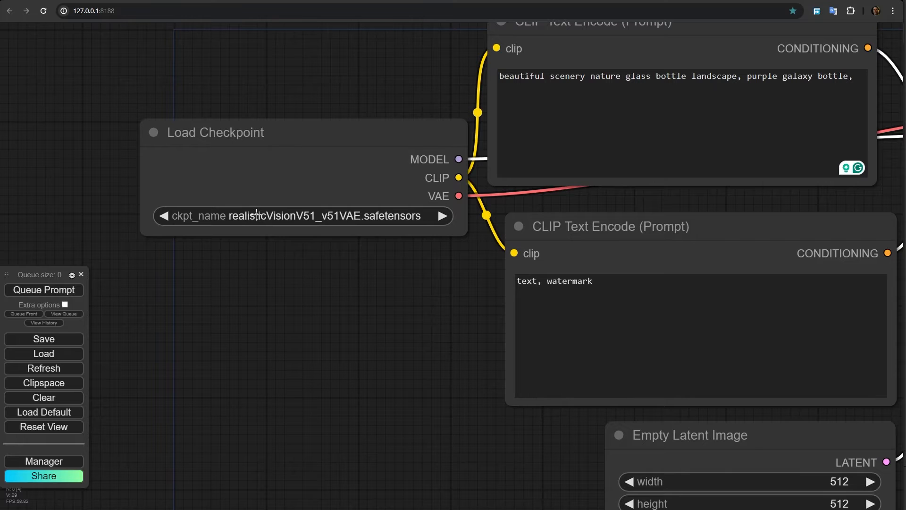
left_click_drag(437, 155, 341, 153)
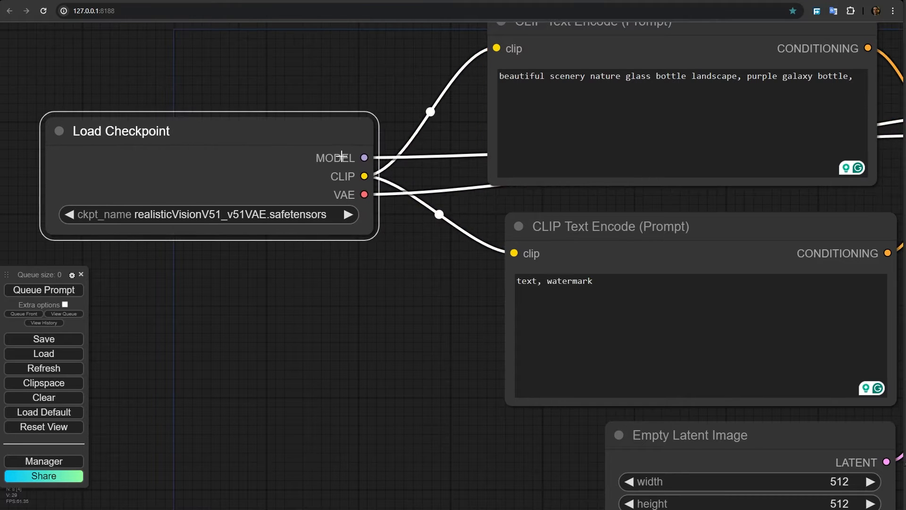
scroll(382, 257, "down", 4)
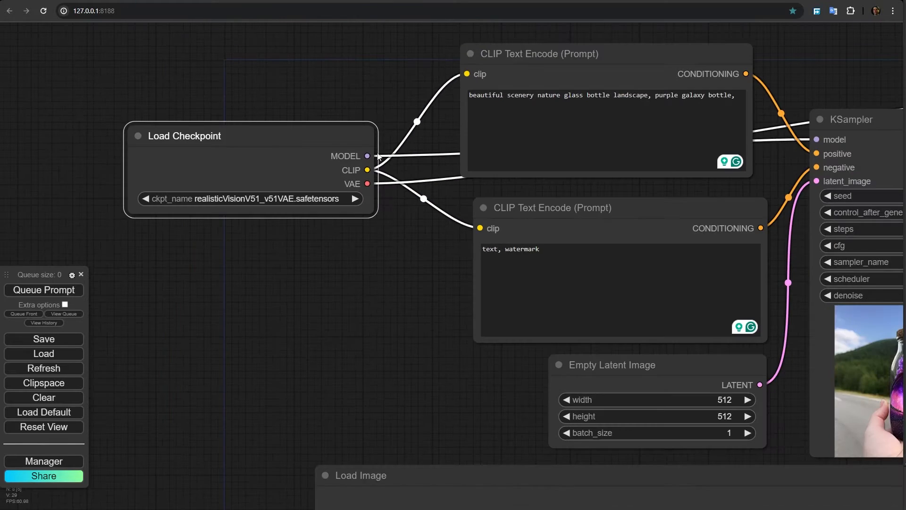
left_click_drag(396, 352, 325, 323)
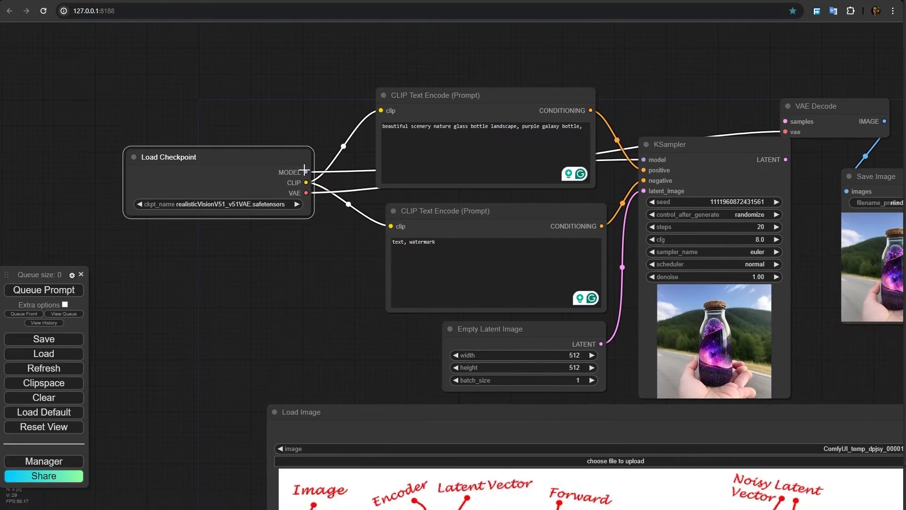
scroll(311, 171, "up", 9)
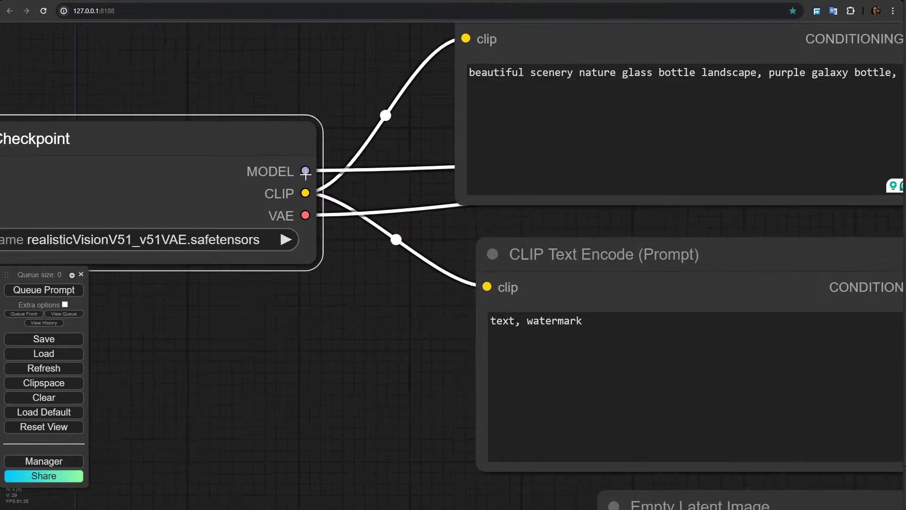
- Relate the Load Checkpoint node's MODEL output to the denoising U-Net and conditioning blocks in the latent diffusion diagram
scroll(261, 174, "up", 8)
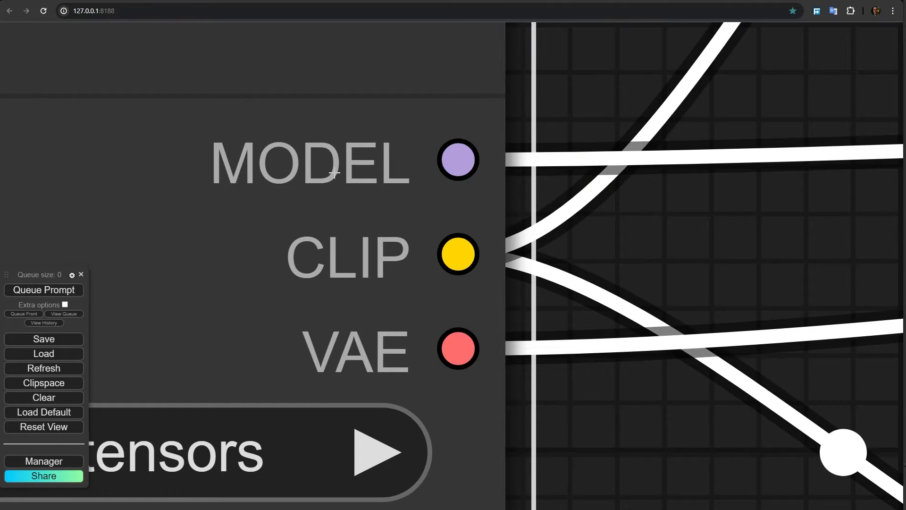
scroll(373, 160, "down", 6)
scroll(367, 164, "down", 10)
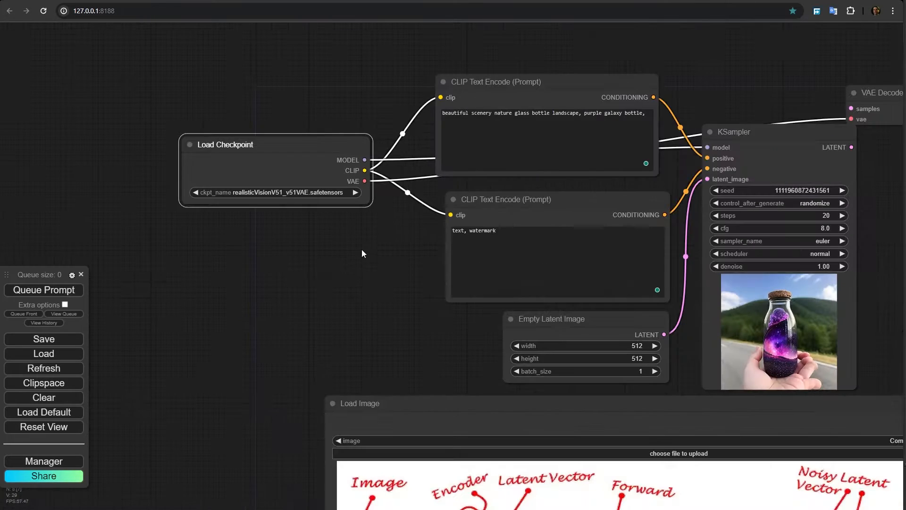
left_click_drag(361, 250, 162, 49)
scroll(305, 153, "down", 2)
scroll(659, 287, "up", 5)
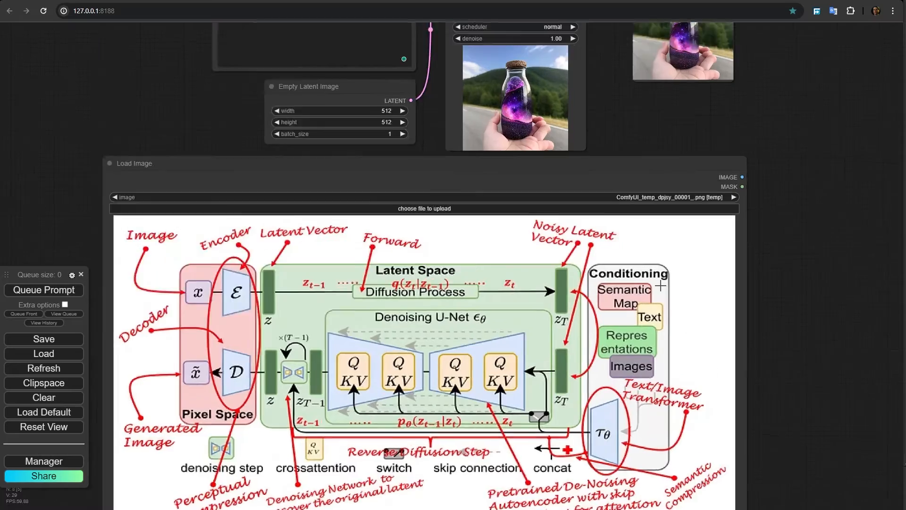
scroll(618, 271, "down", 5)
left_click_drag(629, 281, 672, 217)
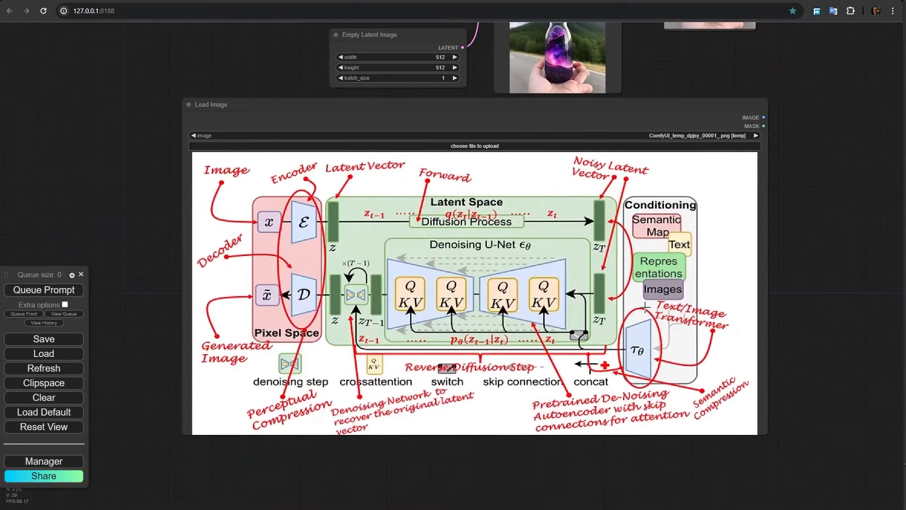
scroll(645, 307, "up", 4)
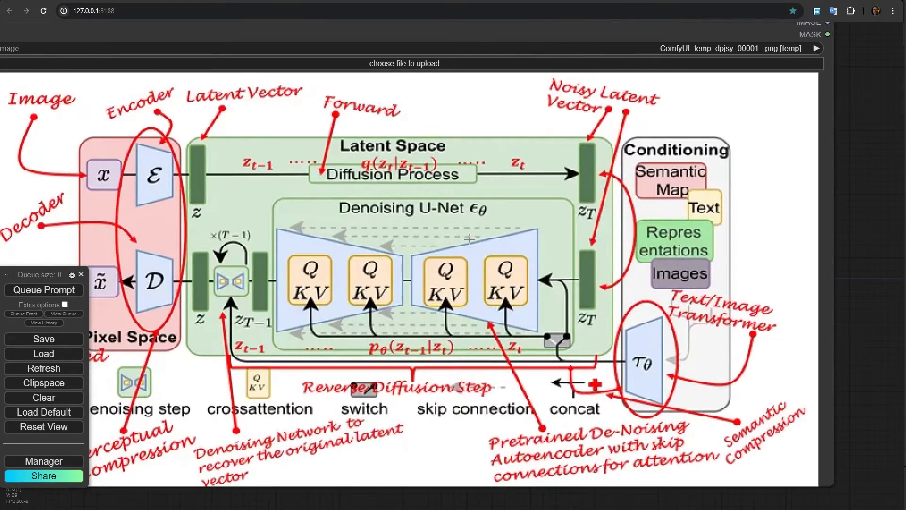
scroll(581, 312, "down", 5)
- Select the positive CLIP Text Encode node and trace its CONDITIONING output to the KSampler's positive input
left_click_drag(255, 110, 270, 408)
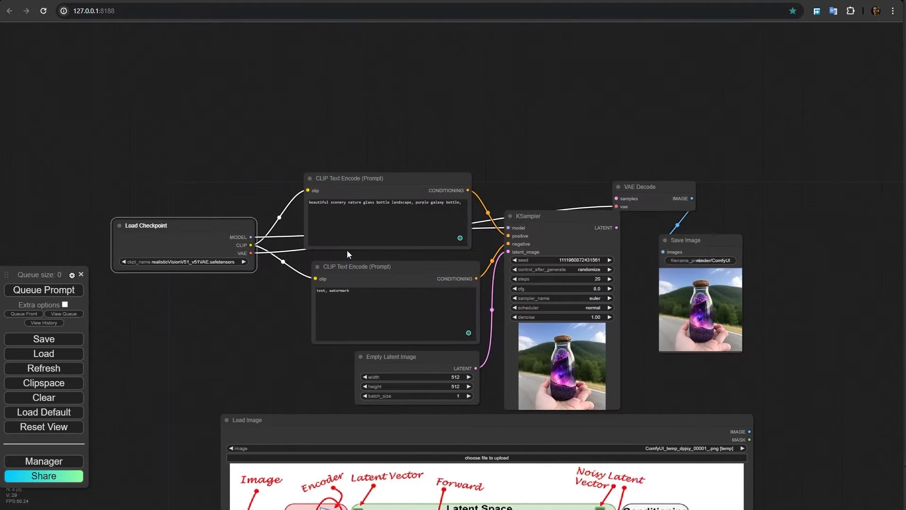
scroll(530, 213, "up", 5)
scroll(398, 174, "up", 6)
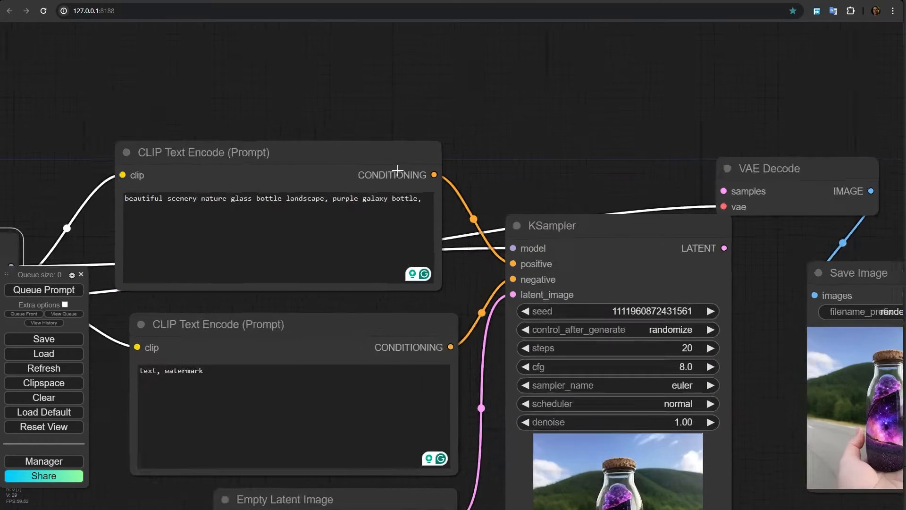
left_click(381, 167)
scroll(399, 180, "up", 5)
scroll(423, 191, "up", 4)
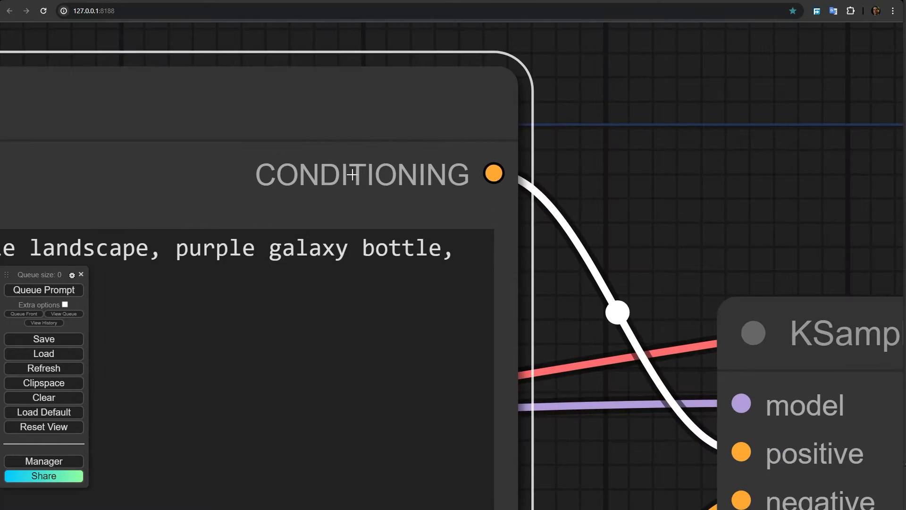
scroll(362, 173, "down", 5)
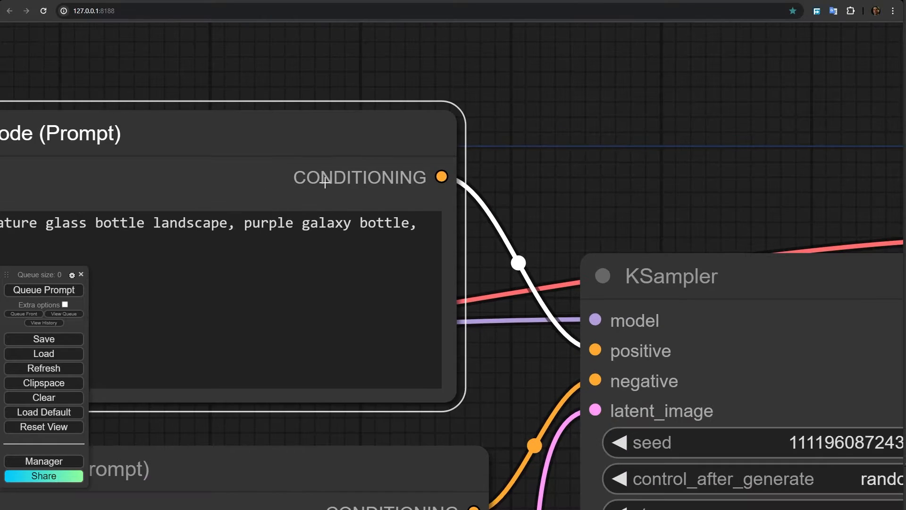
scroll(326, 178, "down", 6)
- Examine the encoder and decoder in the diagram's Pixel Space block and relate them to the workflow nodes
left_click_drag(154, 492, 292, 155)
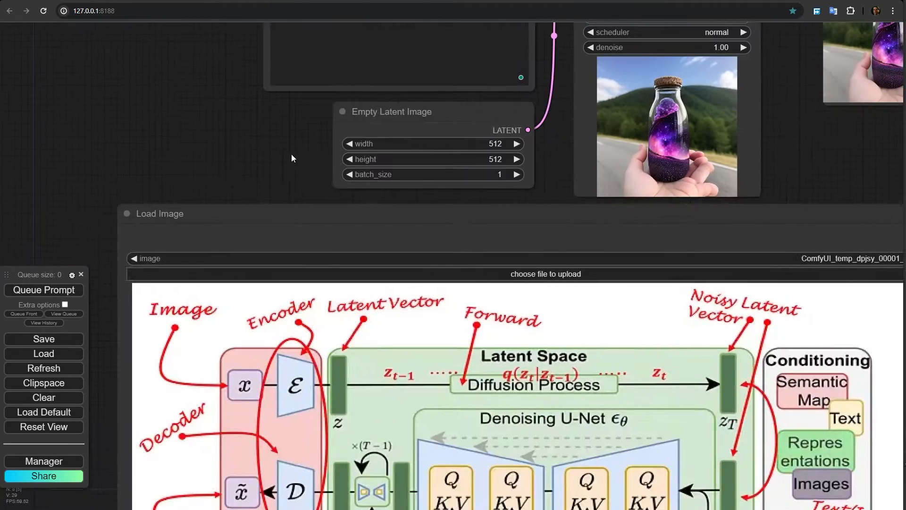
scroll(315, 182, "down", 3)
left_click_drag(460, 381, 511, 164)
scroll(511, 164, "down", 1)
scroll(356, 225, "up", 5)
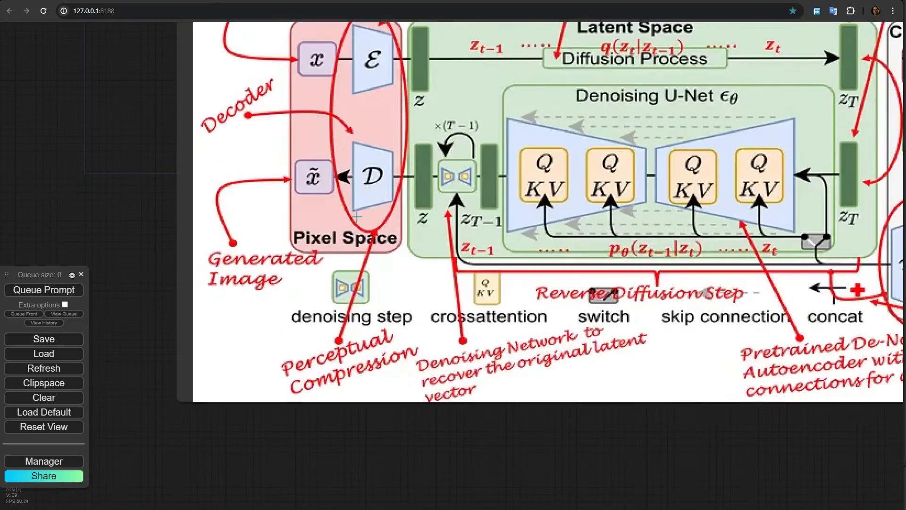
scroll(362, 187, "up", 5)
left_click_drag(364, 209, 372, 365)
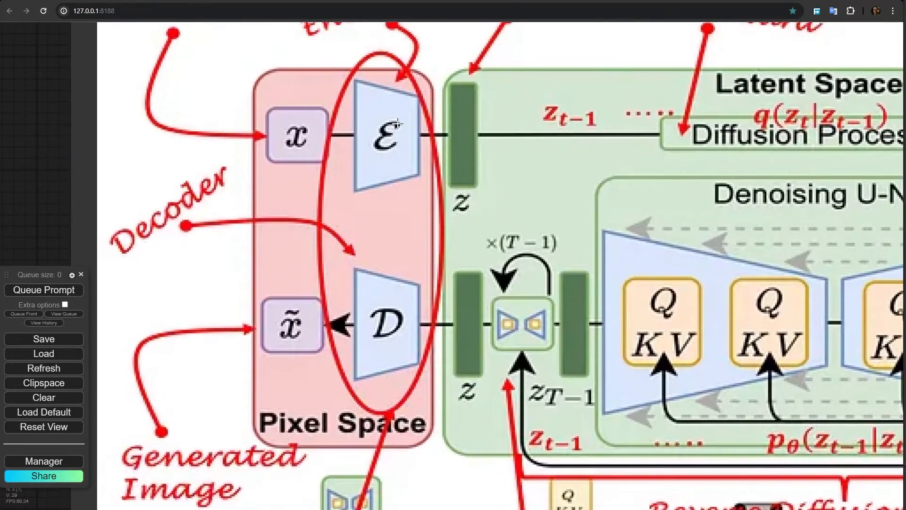
left_click_drag(397, 124, 385, 233)
scroll(384, 234, "up", 1)
left_click_drag(350, 495, 416, 174)
scroll(376, 293, "down", 1)
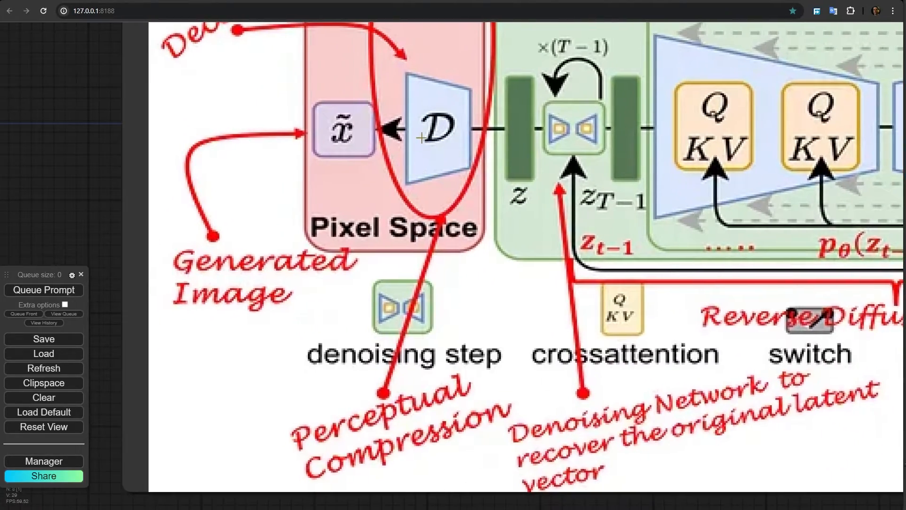
scroll(422, 137, "down", 4)
left_click_drag(422, 139, 446, 415)
scroll(467, 296, "down", 5)
left_click_drag(467, 296, 407, 494)
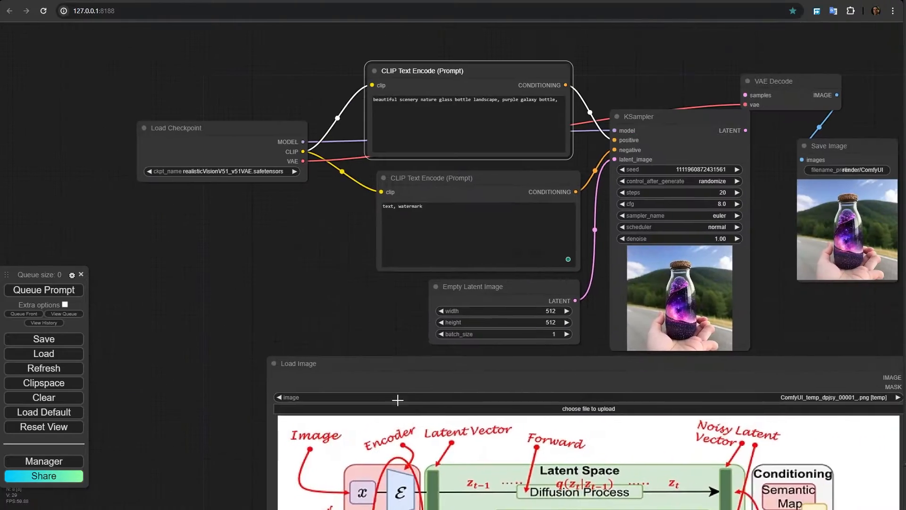
- Trace the Load Checkpoint VAE output to the VAE Decode node and move that node slightly farther from the KSampler
left_click_drag(326, 222, 304, 264)
scroll(322, 223, "up", 17)
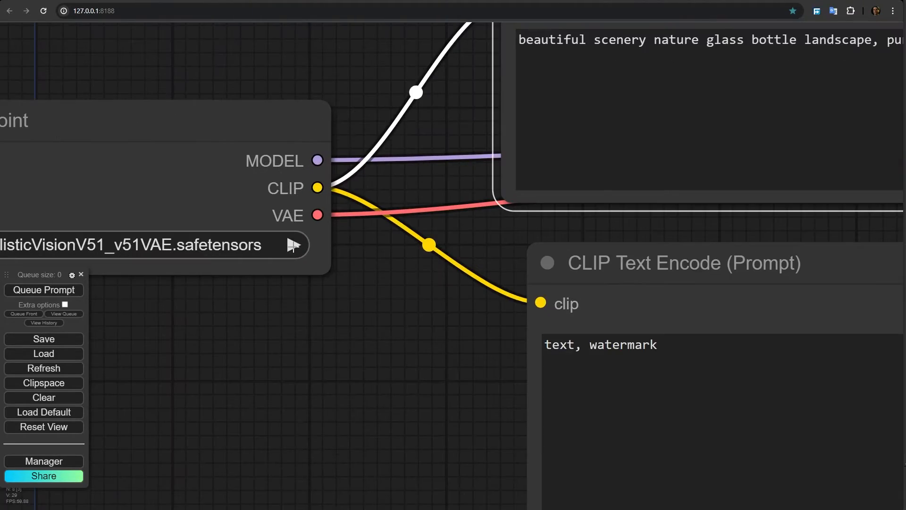
scroll(287, 225, "up", 5)
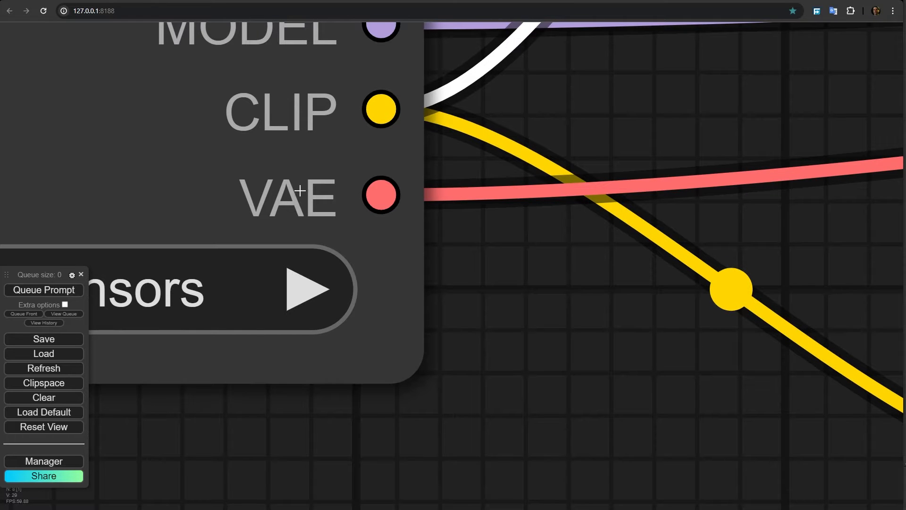
scroll(325, 221, "down", 12)
scroll(610, 218, "down", 1)
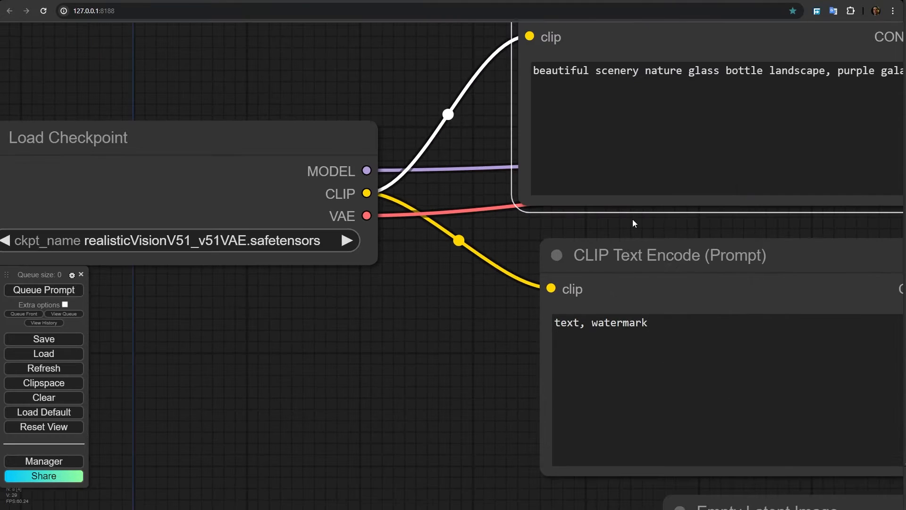
left_click_drag(665, 226, 13, 458)
left_click_drag(888, 187, 331, 234)
scroll(331, 232, "down", 1)
left_click_drag(384, 249, 577, 123)
scroll(448, 194, "up", 4)
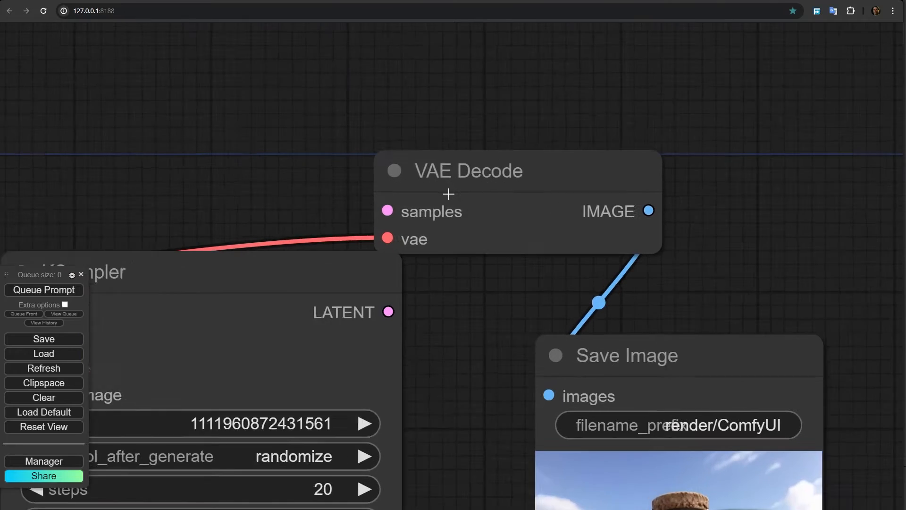
left_click(536, 164)
left_click_drag(536, 165, 559, 149)
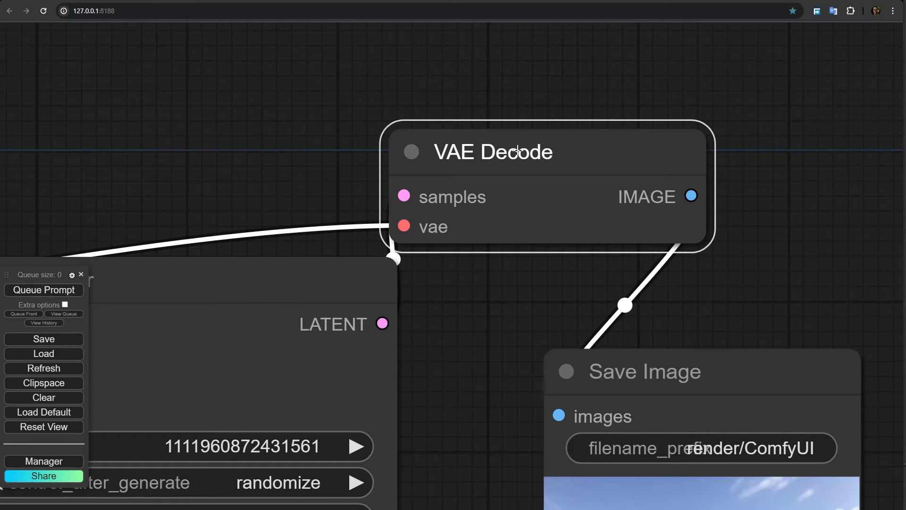
- Compare the complete workflow, from Load Checkpoint to Save Image, with the annotated latent diffusion diagram
scroll(518, 151, "down", 3)
scroll(492, 348, "down", 2)
left_click_drag(492, 348, 593, 44)
scroll(593, 44, "down", 1)
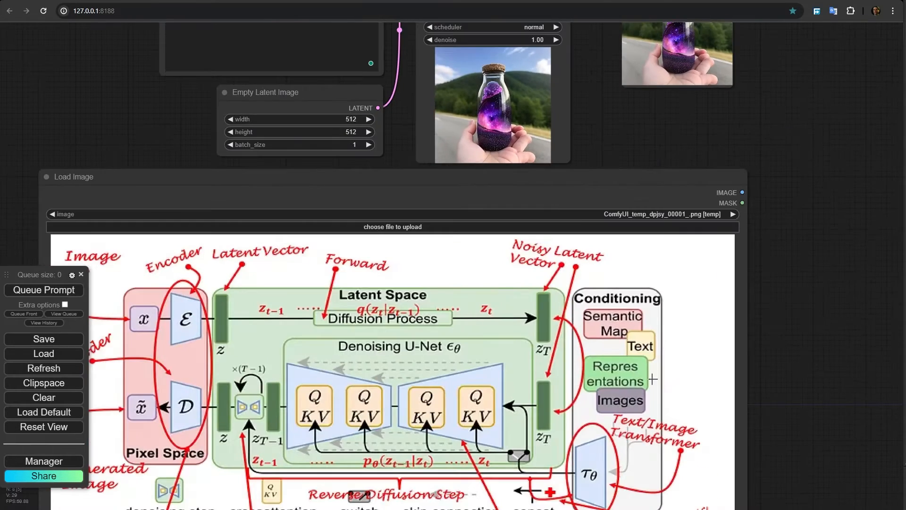
left_click_drag(776, 365, 795, 387)
scroll(789, 388, "down", 4)
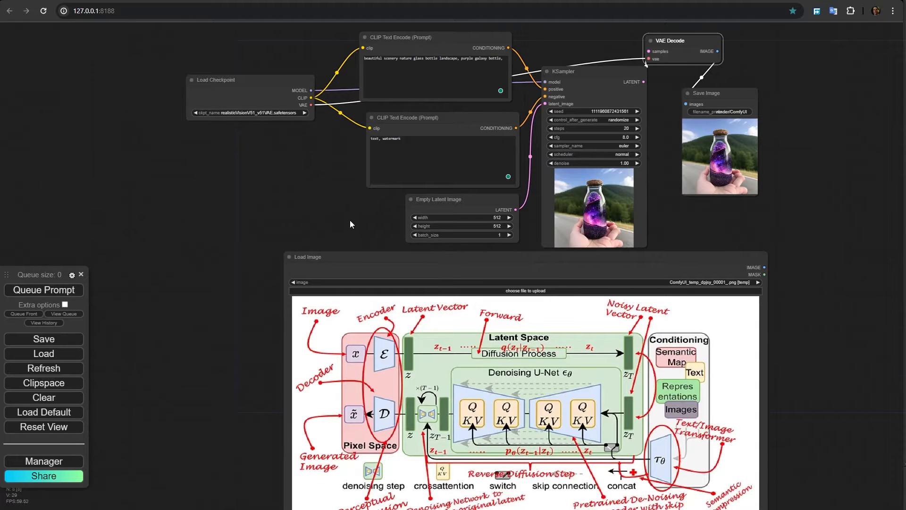
left_click_drag(350, 220, 312, 178)
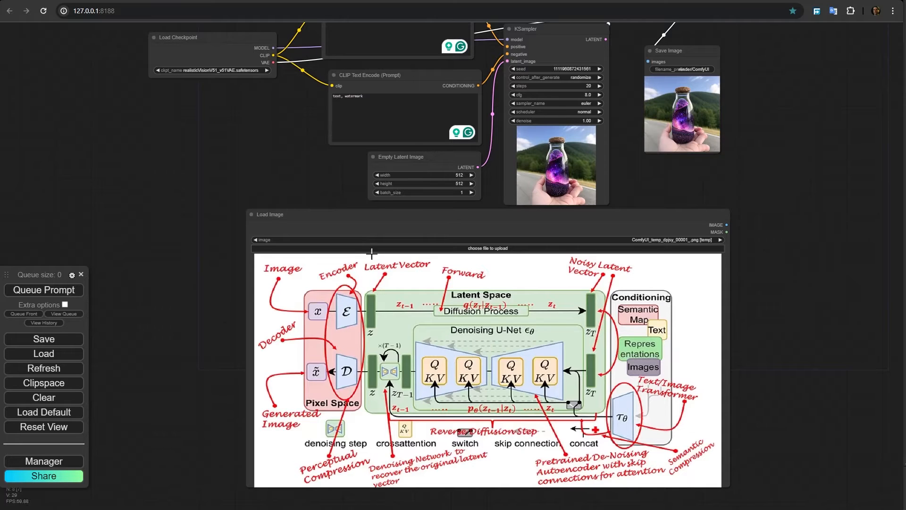
scroll(244, 177, "down", 2)
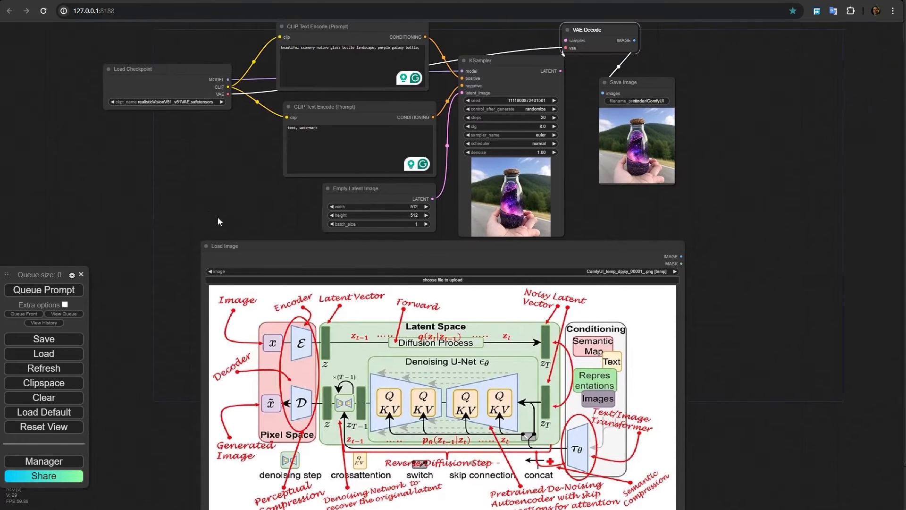
scroll(432, 390, "up", 3)
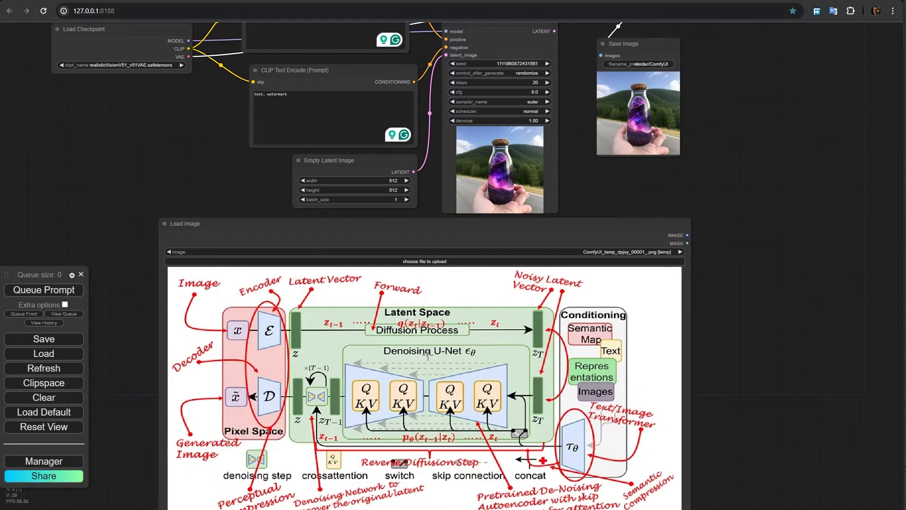
left_click_drag(211, 124, 201, 162)
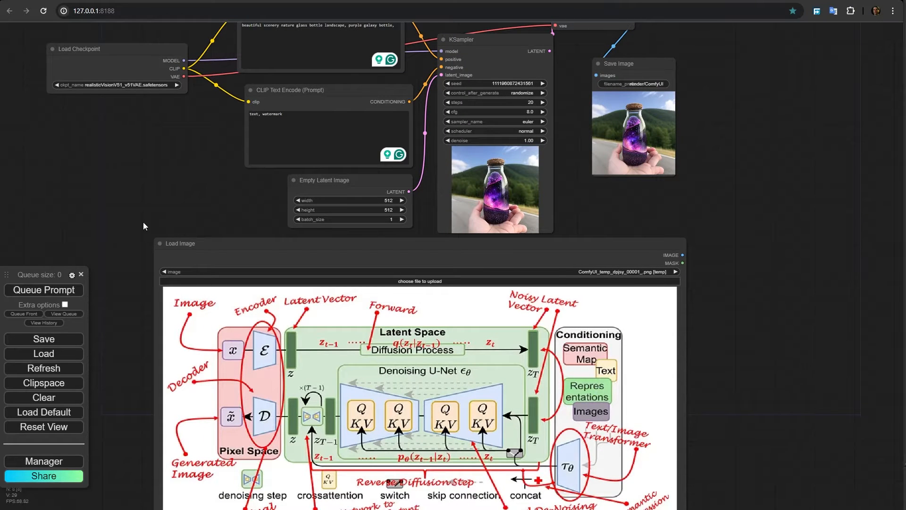
left_click_drag(143, 222, 232, 199)
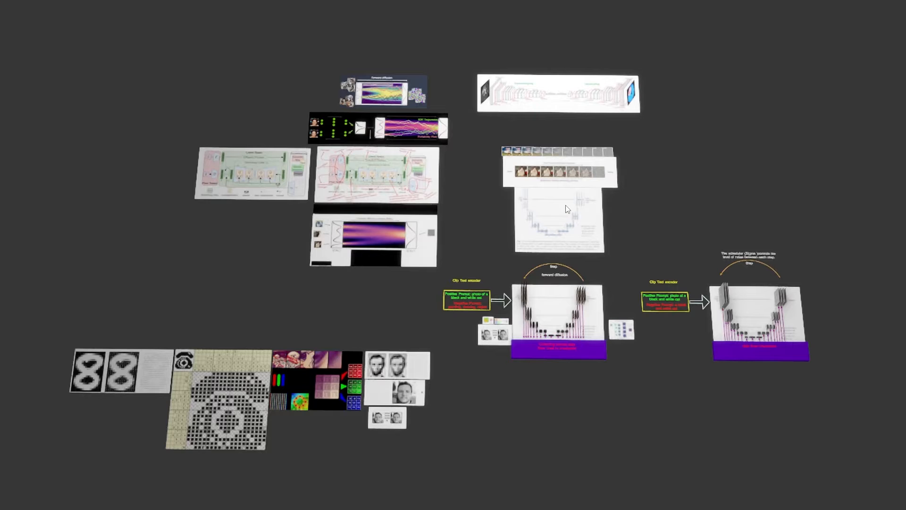
- Switch to the 3D diagram board and examine how the dog picture's pixels split into red, green and blue value grids
mouse_move(566, 205)
left_mouse_down()
mouse_move(561, 212)
mouse_move(569, 201)
left_mouse_up()
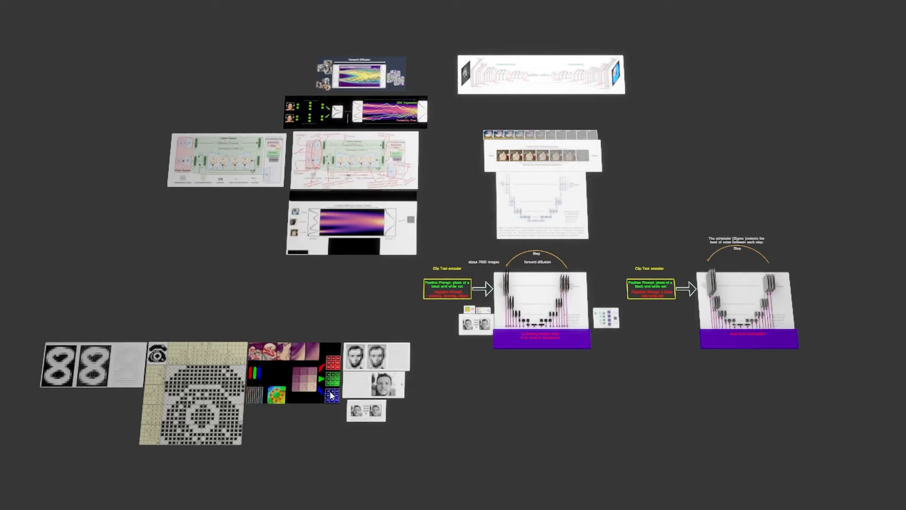
scroll(274, 375, "up", 10)
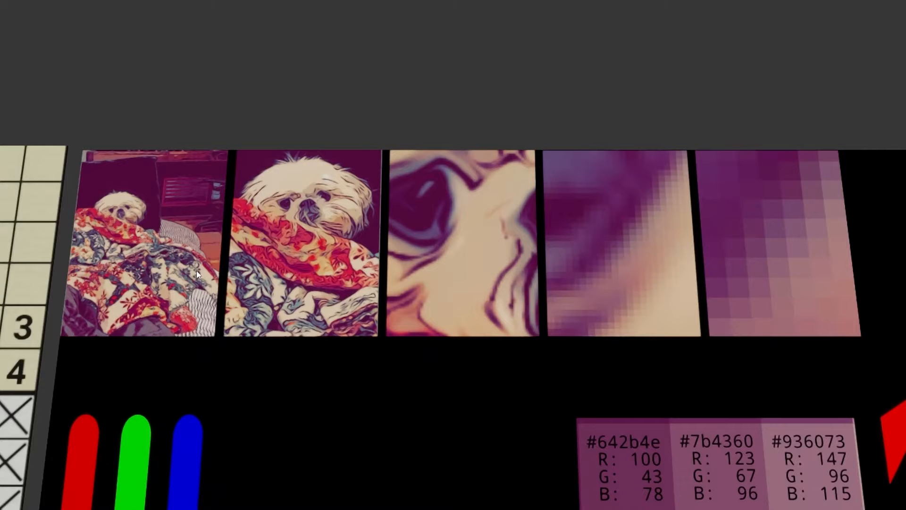
left_click_drag(519, 286, 197, 235)
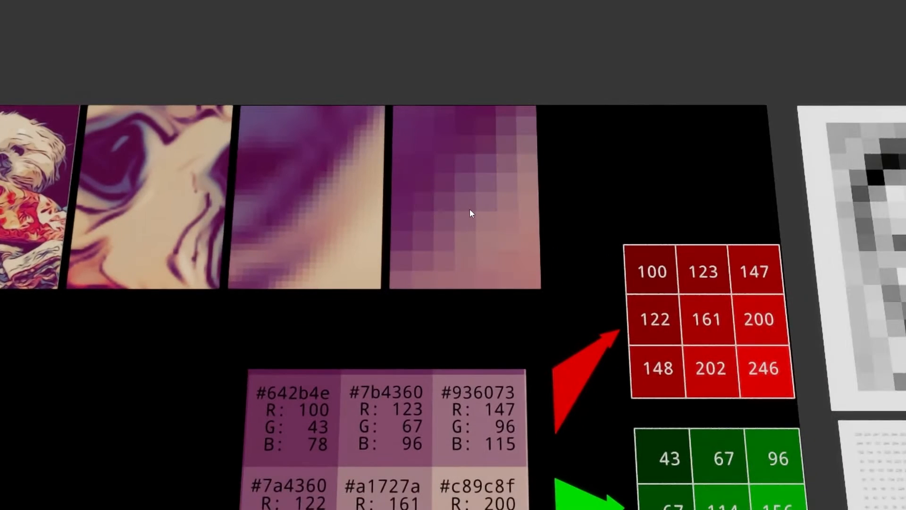
scroll(515, 250, "up", 3)
left_click_drag(517, 253, 220, 192)
scroll(438, 290, "down", 5)
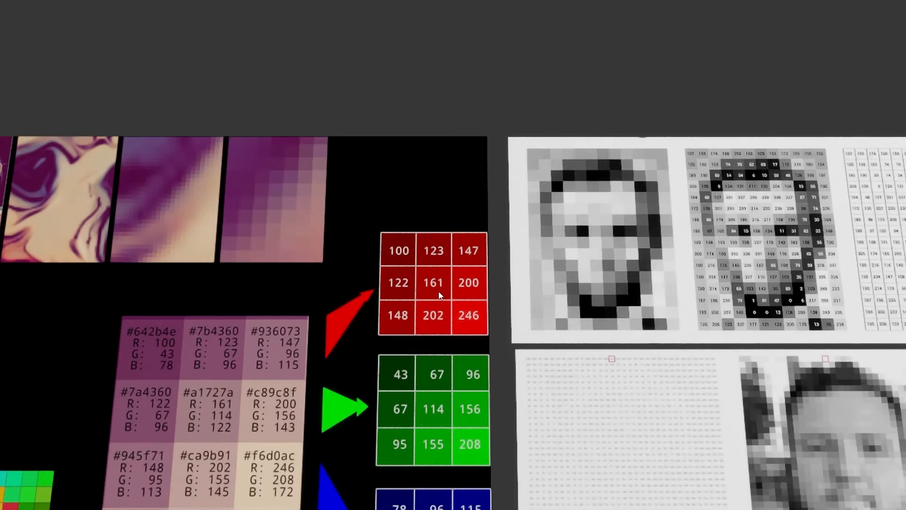
left_click_drag(416, 380, 407, 241)
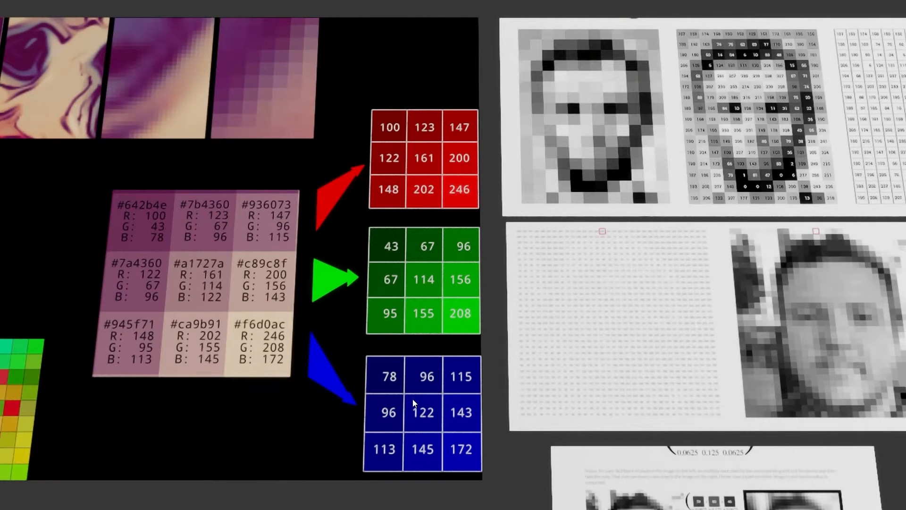
- Examine the grayscale portrait and its matching grid of pixel brightness numbers on the diagram board
left_click_drag(650, 140, 242, 252)
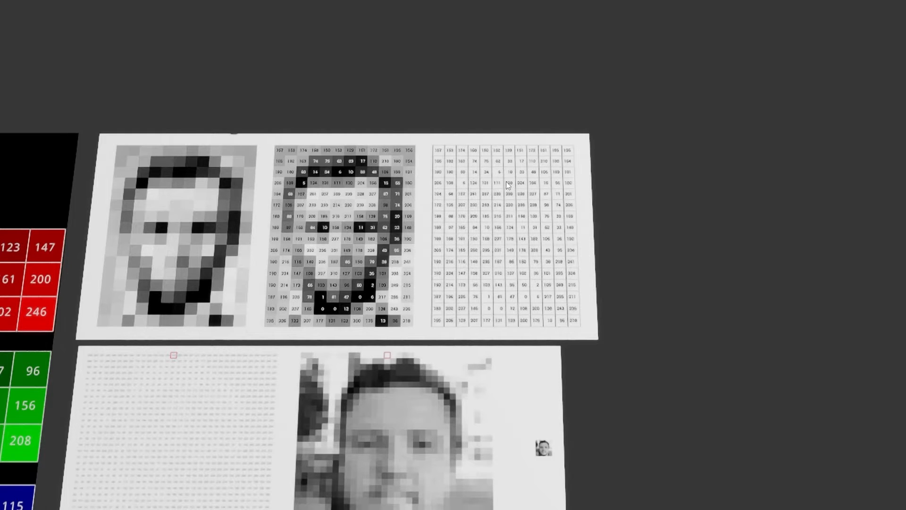
scroll(508, 185, "up", 2)
left_click_drag(458, 162, 396, 119)
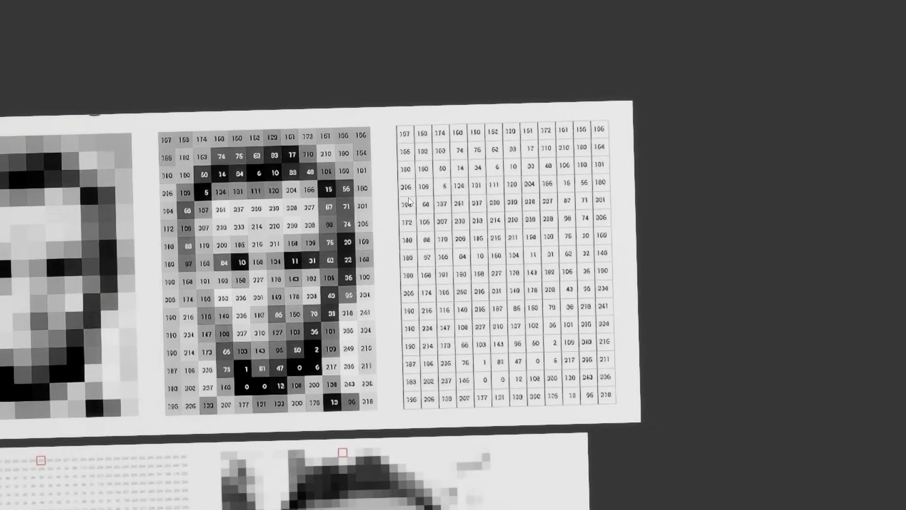
scroll(477, 198, "down", 4)
- Inspect the blur kernel example that computes an output pixel from a 3x3 block of the input image
left_click_drag(473, 251, 54, 405)
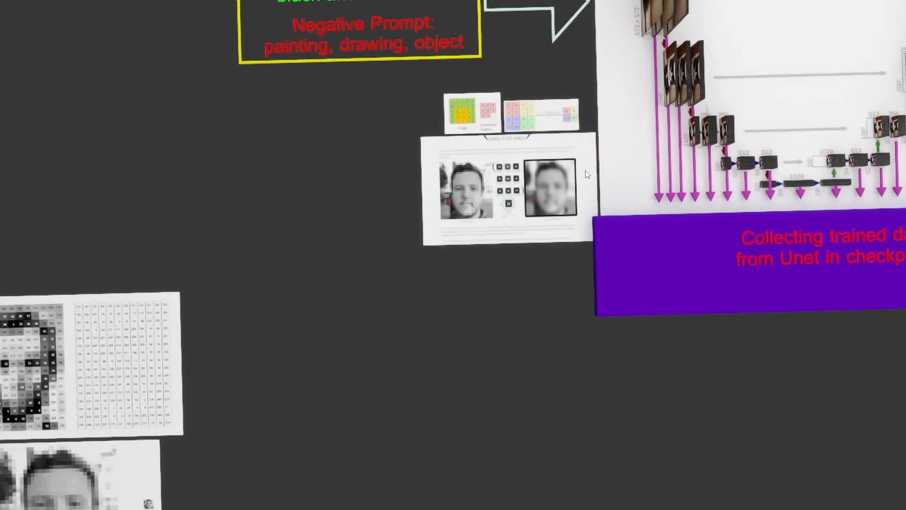
scroll(504, 189, "up", 6)
scroll(503, 189, "up", 3)
left_click_drag(365, 194, 362, 199)
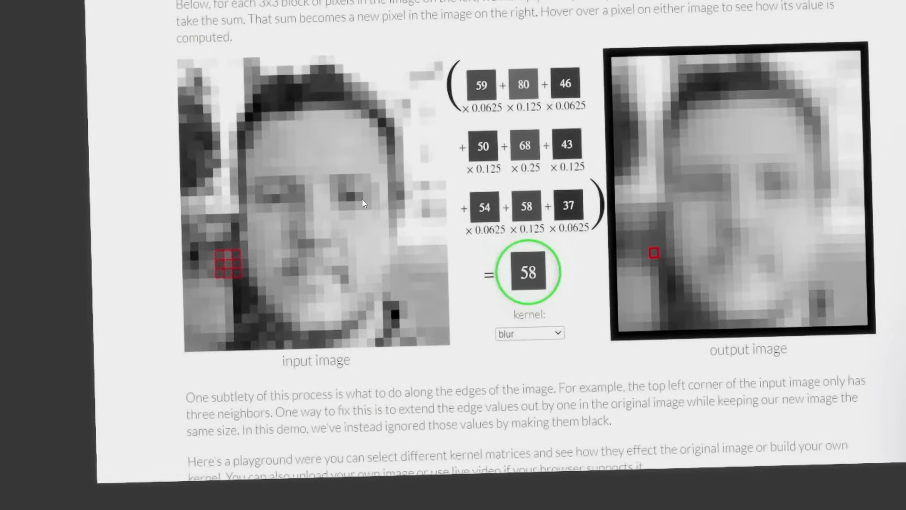
- Inspect the input image's 3x3 pixel block and try the identity and emboss kernels in the image kernel demo
scroll(219, 269, "up", 10)
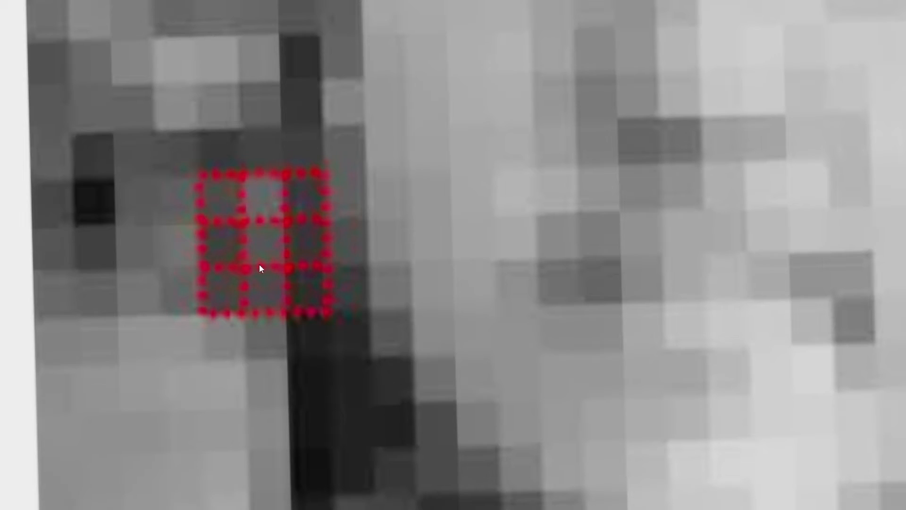
scroll(289, 257, "down", 8)
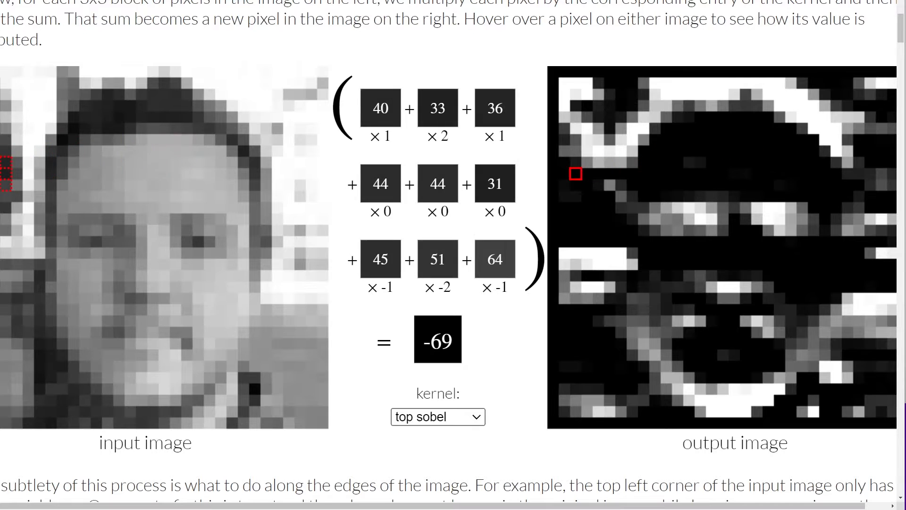
left_click(459, 424)
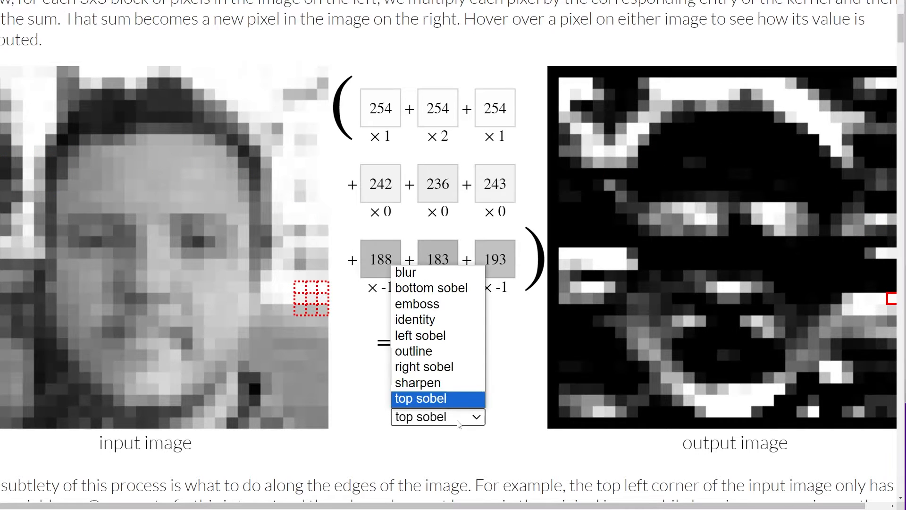
left_click(443, 316)
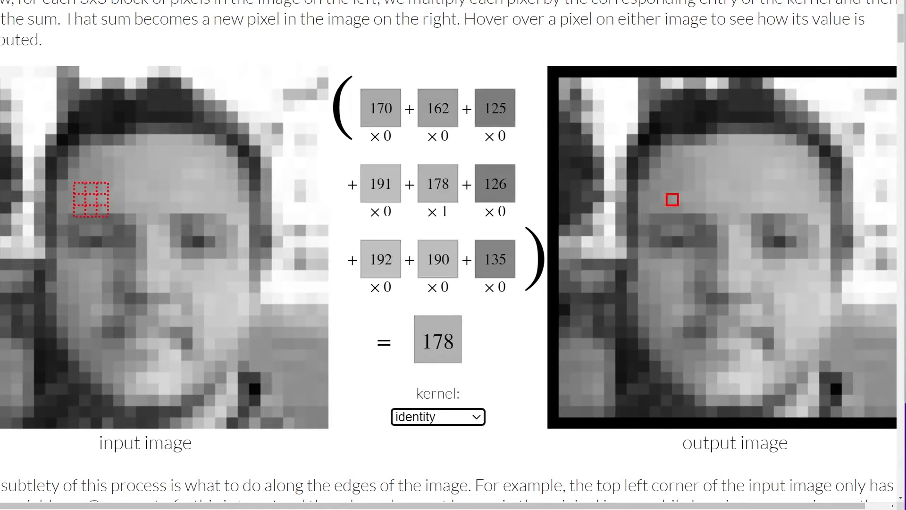
left_click(408, 418)
left_click(433, 306)
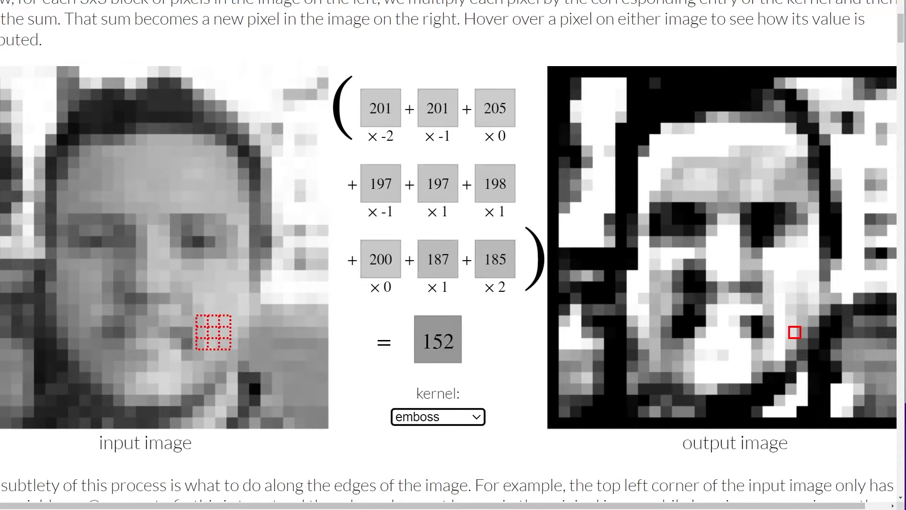
left_click(428, 343)
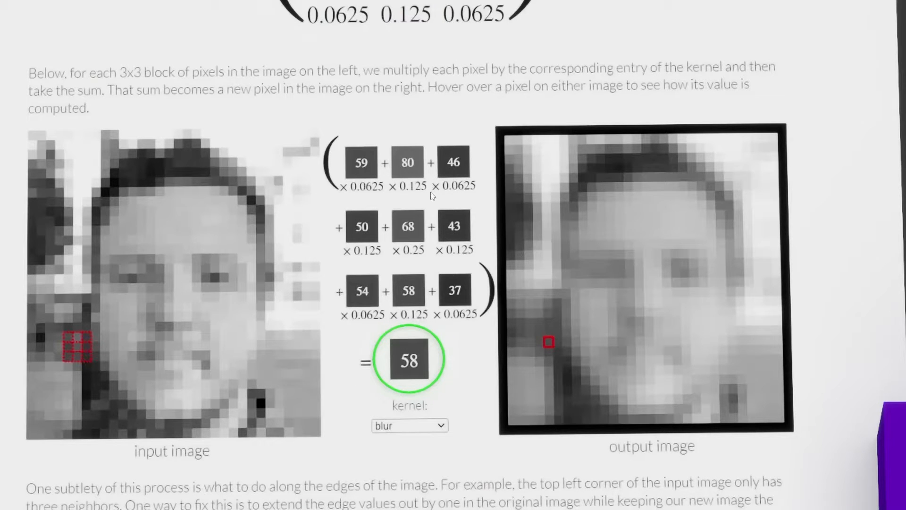
- Examine the U-net architecture diagram on the board, from the input image tile to the output segmentation map
scroll(432, 188, "down", 10)
scroll(432, 188, "up", 1)
left_click_drag(573, 108, 474, 249)
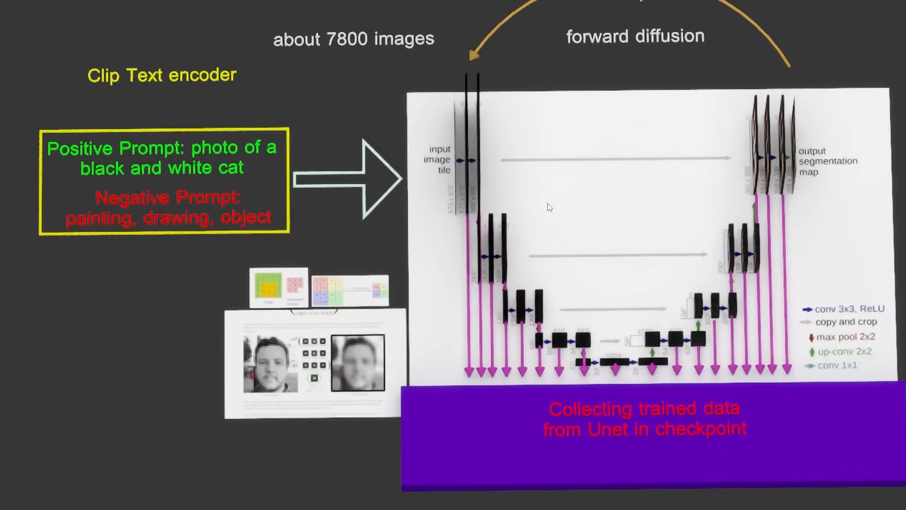
left_click_drag(548, 202, 366, 401)
scroll(367, 404, "down", 5)
scroll(415, 201, "up", 5)
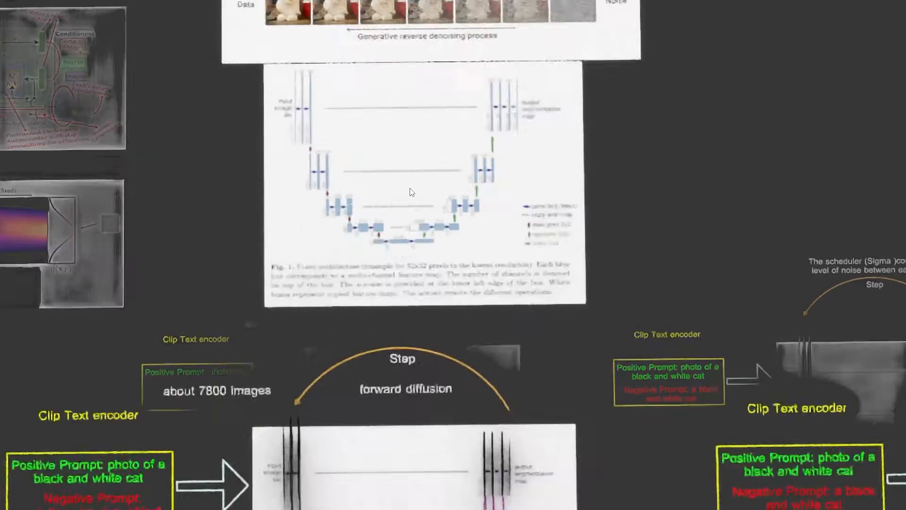
left_click_drag(419, 223, 363, 390)
scroll(387, 311, "up", 3)
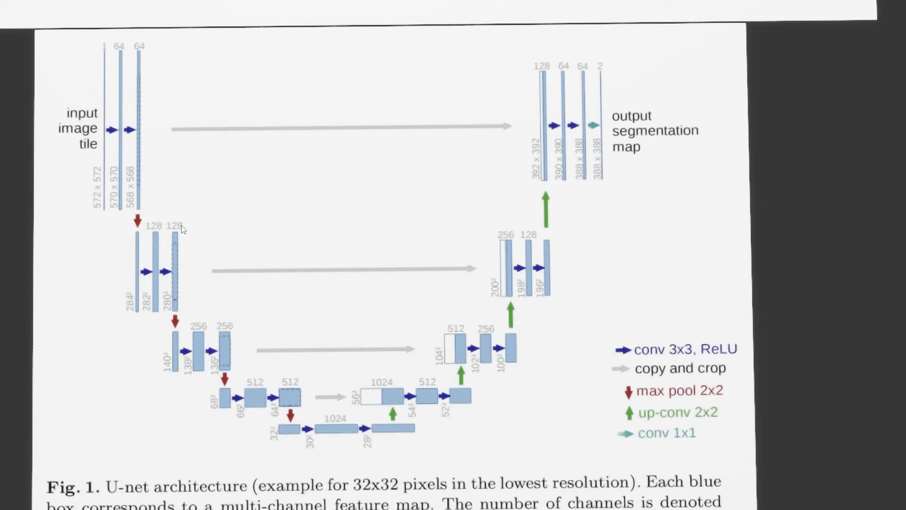
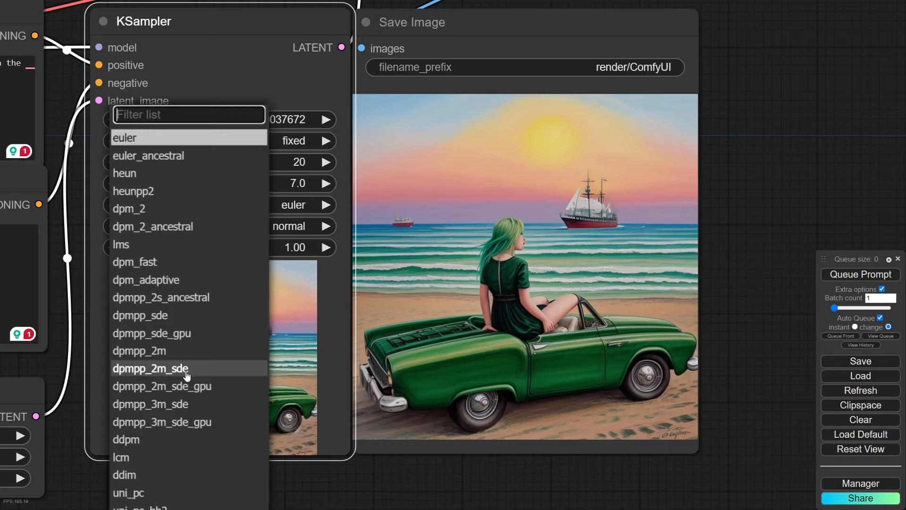
- Generate an image with the KSampler's sampler set to euler_ancestral and another with dpmpp_2m
left_click(350, 291)
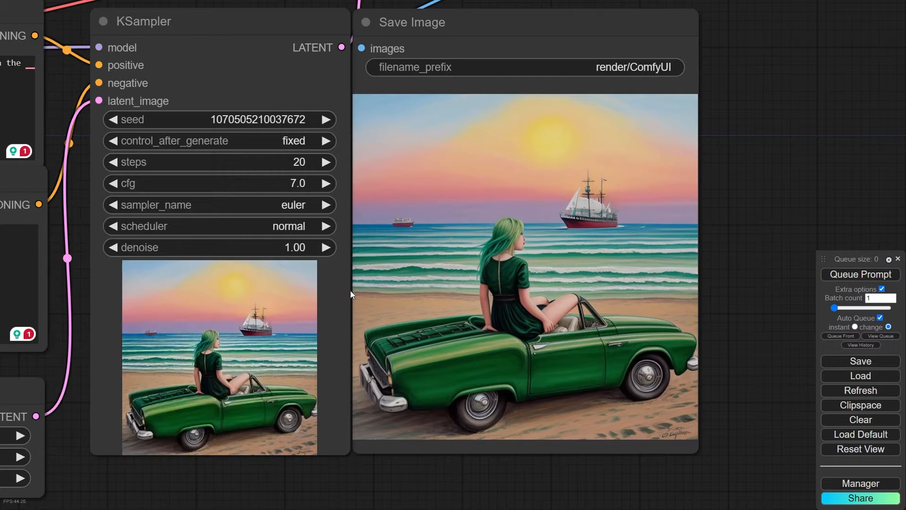
left_click(282, 211)
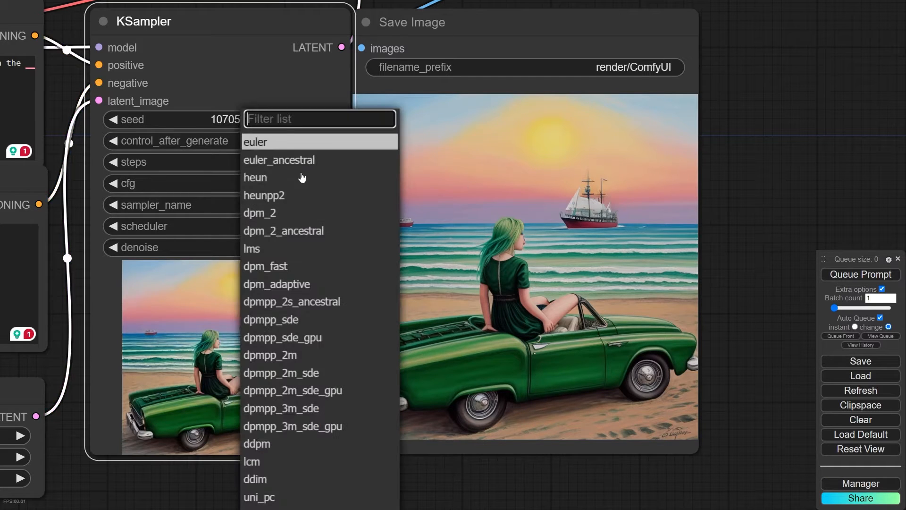
left_click(307, 162)
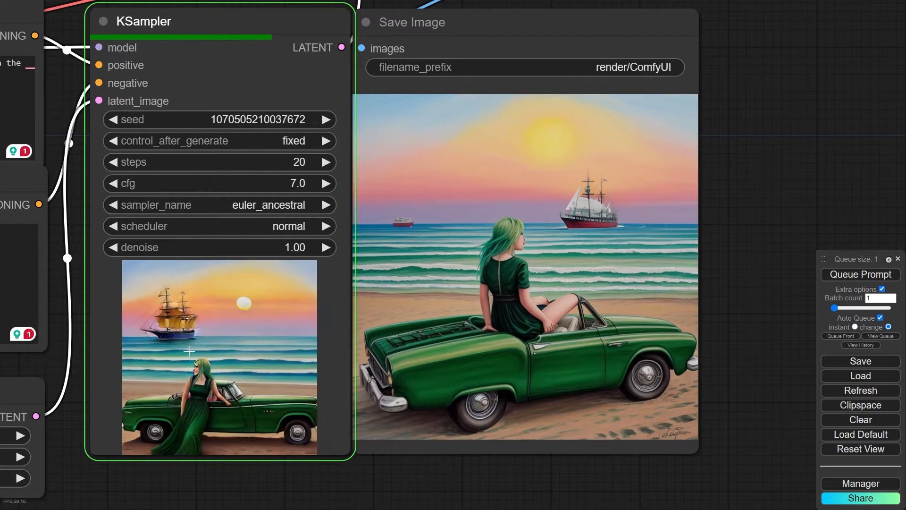
left_click(261, 211)
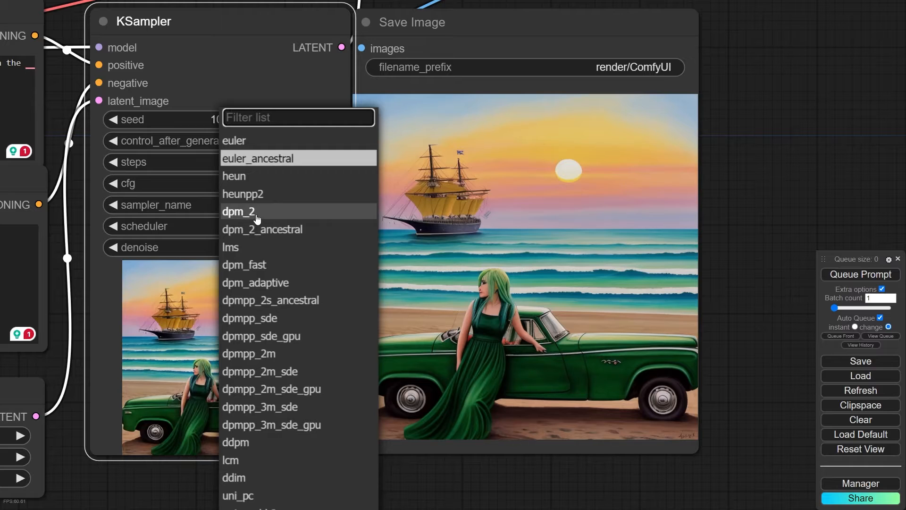
left_click(286, 359)
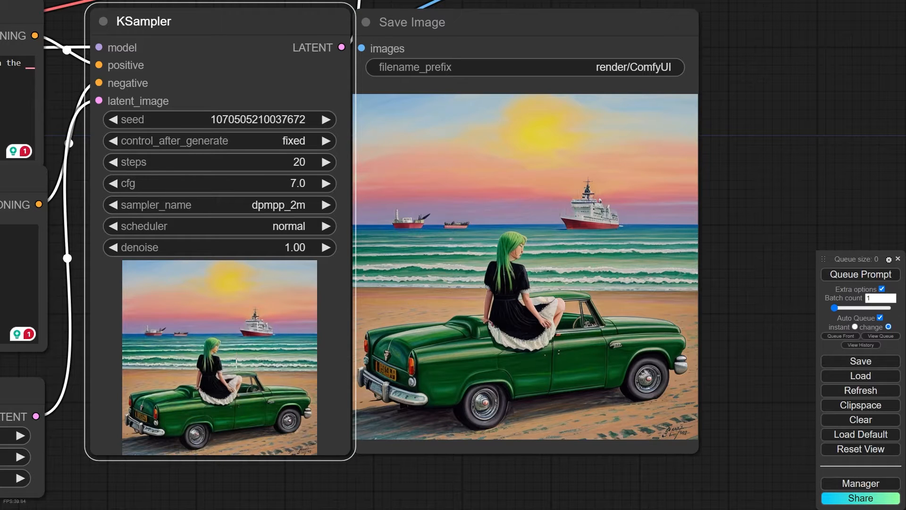
scroll(167, 329, "up", 2)
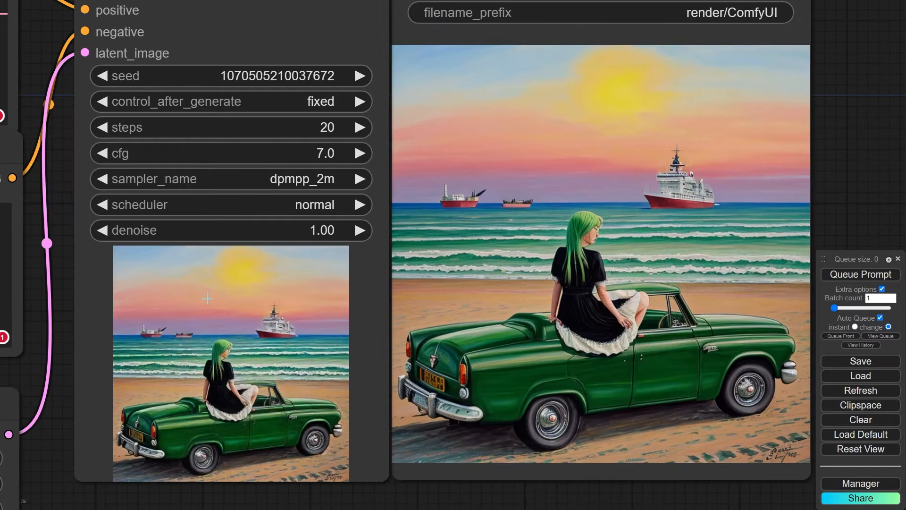
left_click(279, 179)
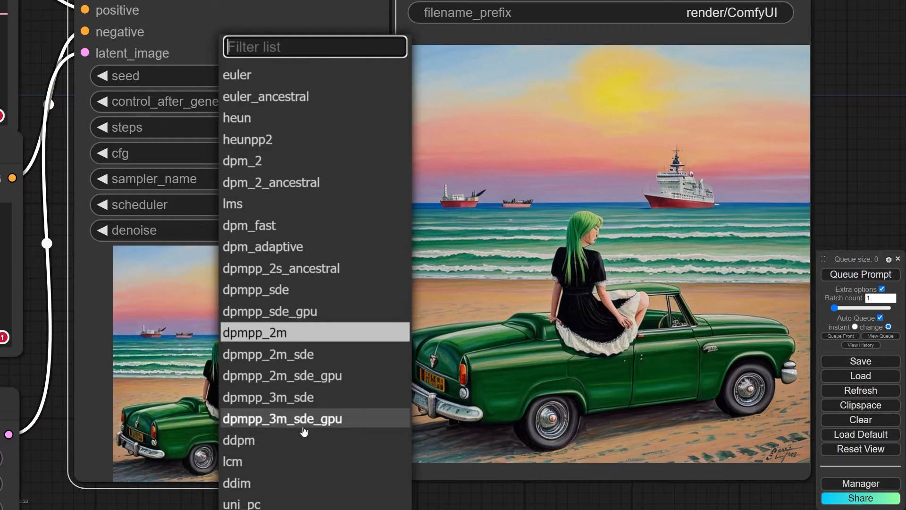
left_click(511, 497)
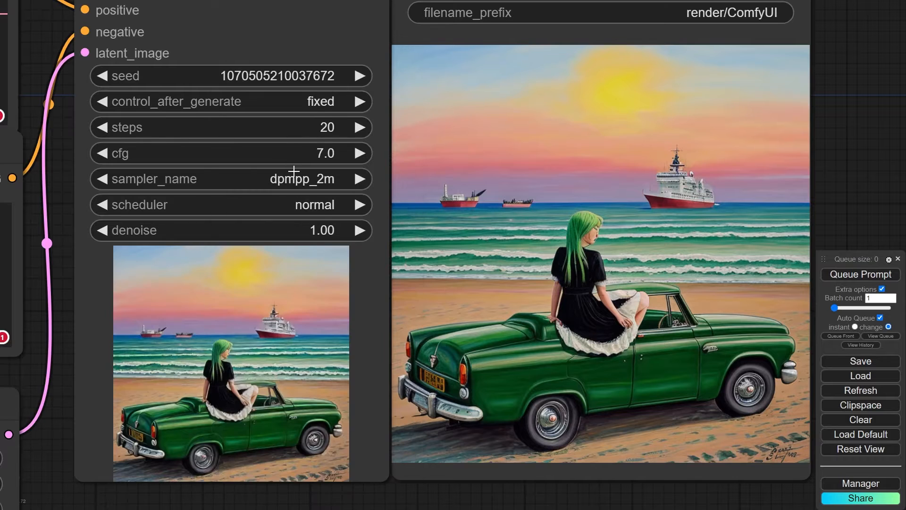
left_click(305, 184)
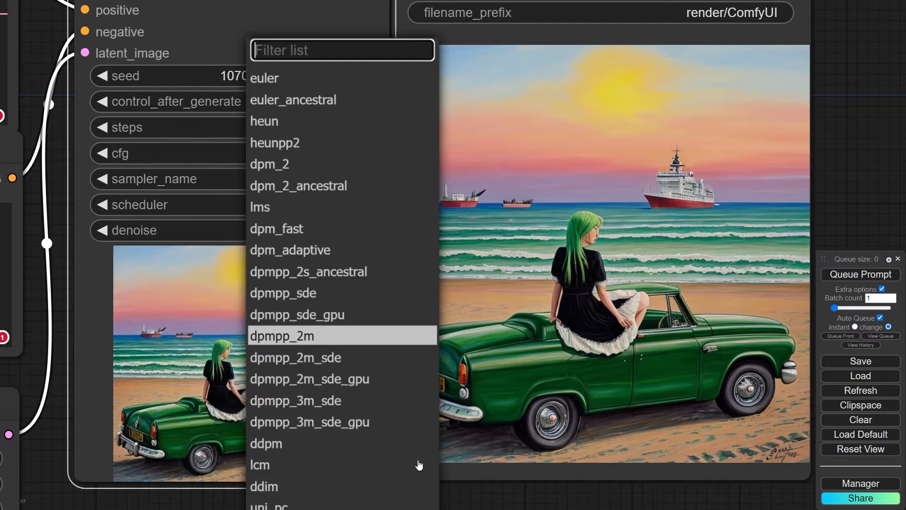
left_click(535, 499)
left_click(160, 249)
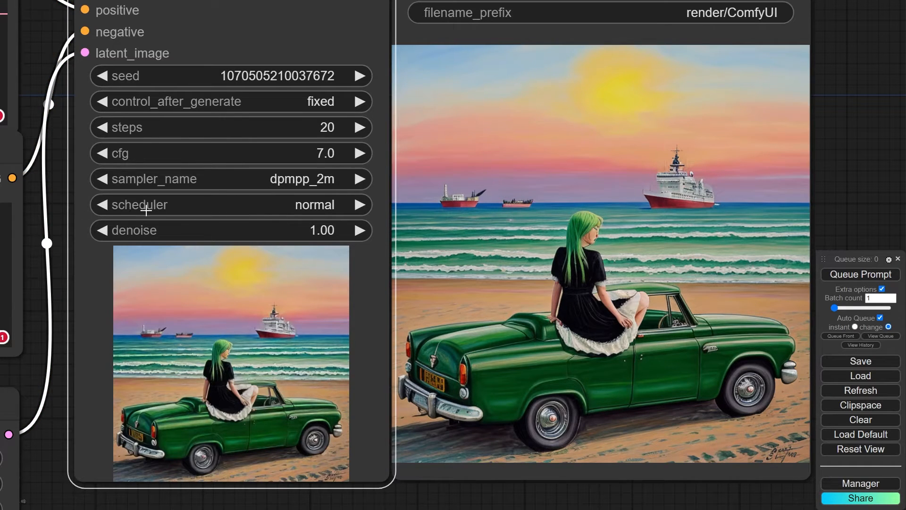
- Set the KSampler's scheduler to karras and its sampler to dpmpp_3m_sde_gpu, generating an image for each change
left_click(114, 207)
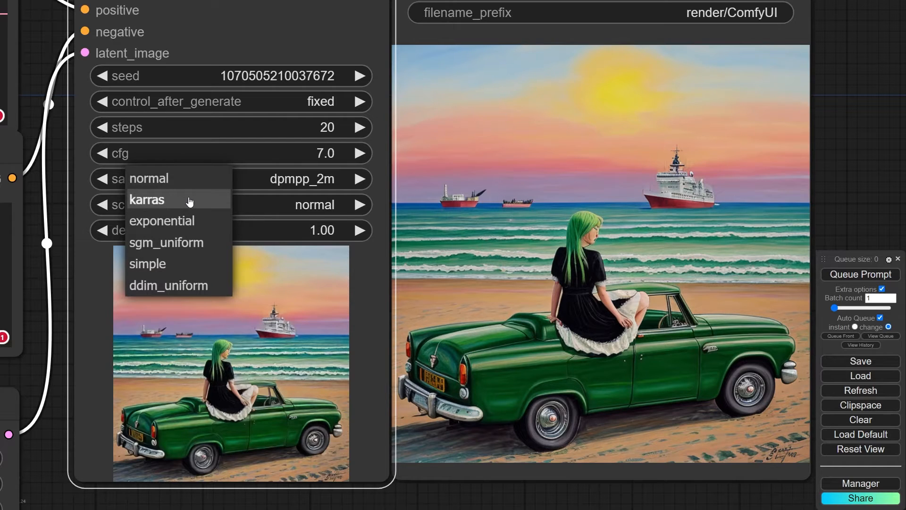
left_click(178, 208)
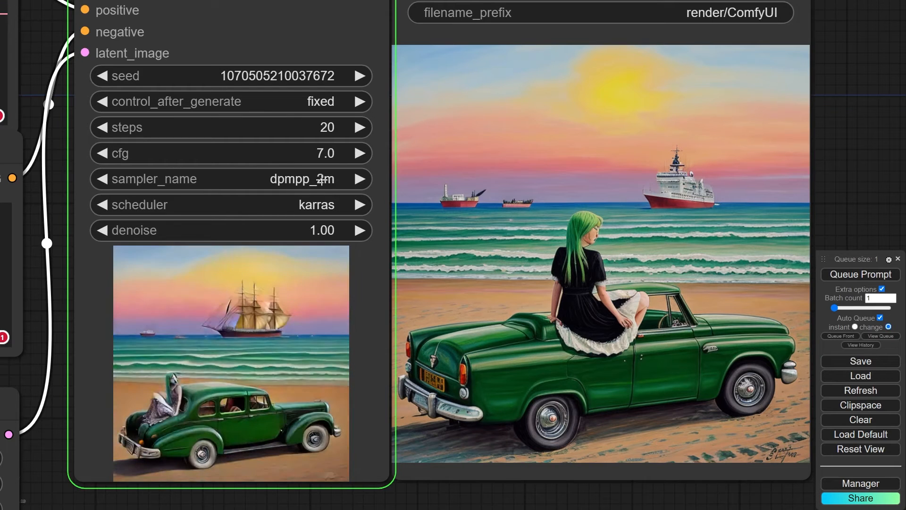
left_click(269, 179)
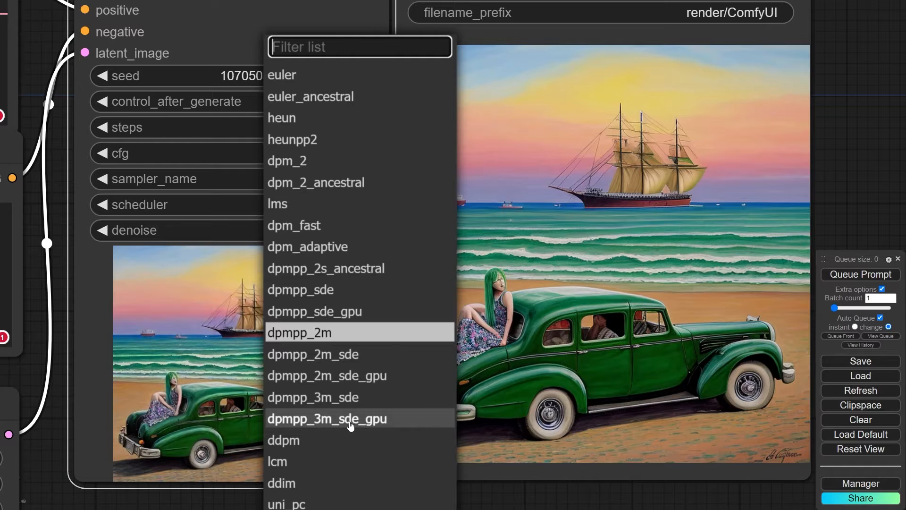
left_click(368, 422)
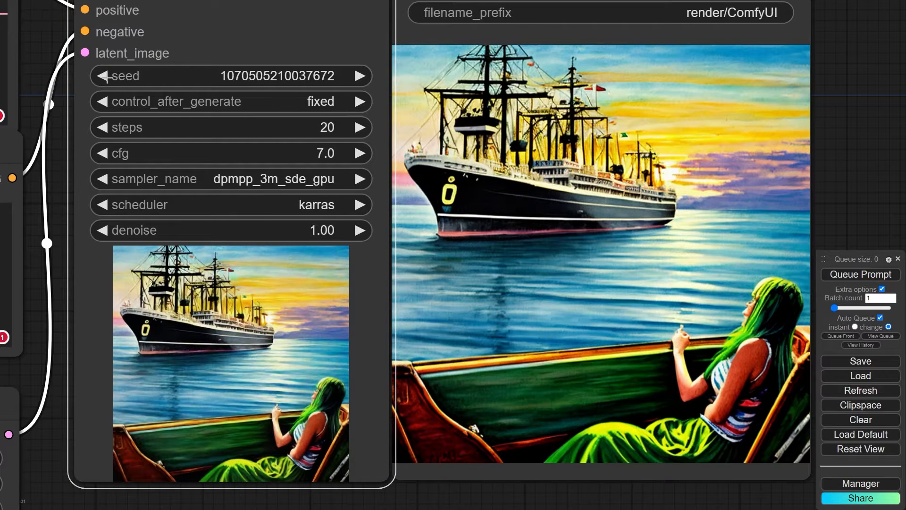
- Lower the seed by one increment and restore it, and set the KSampler's steps to 40
left_click(102, 76)
left_click(360, 75)
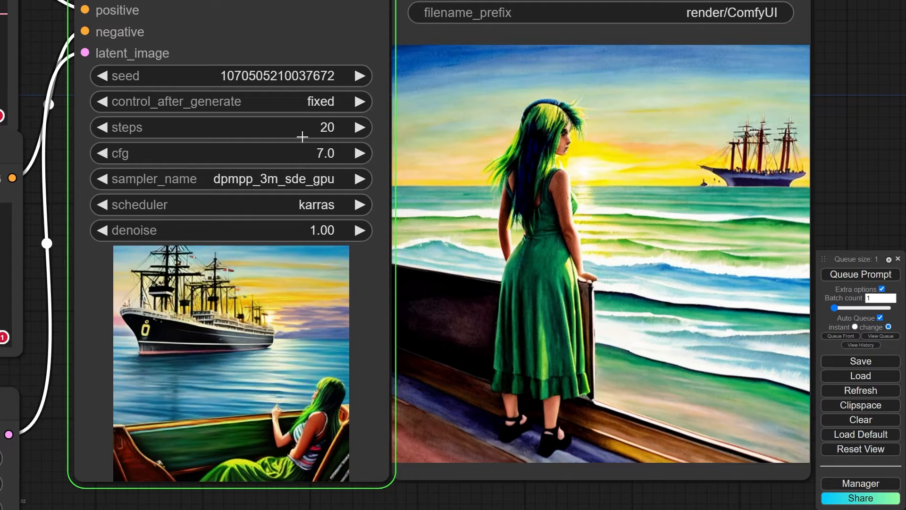
left_click(322, 134)
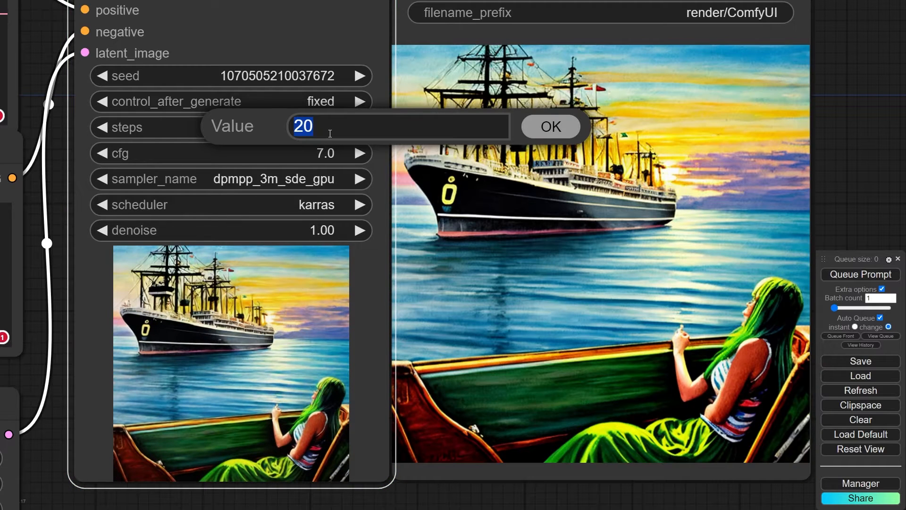
type("40")
key("Return")
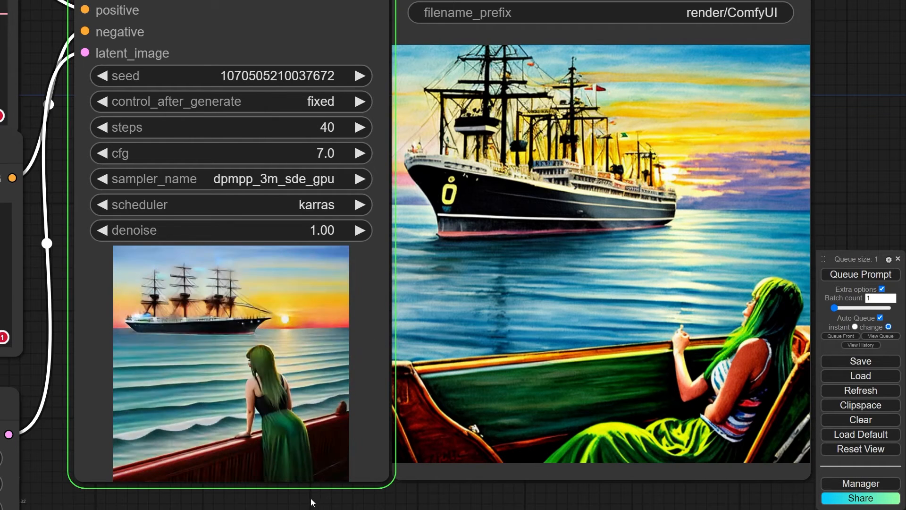
scroll(304, 492, "up", 3)
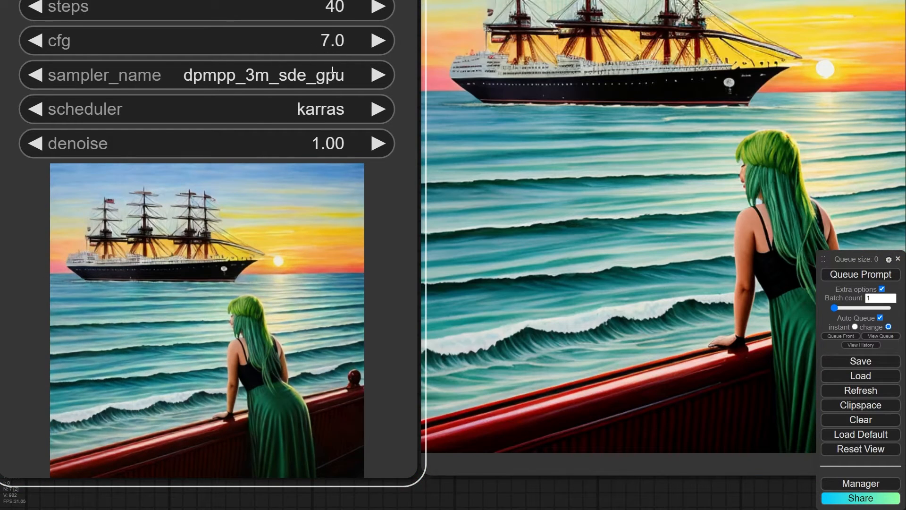
- Generate comparison images with the KSampler's sampler set to euler and to dpmpp_2m
left_click(333, 70)
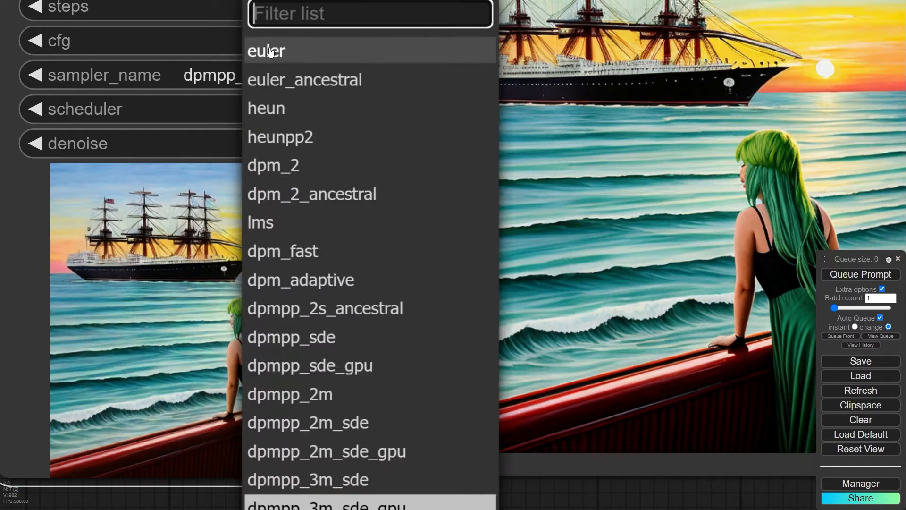
left_click(271, 52)
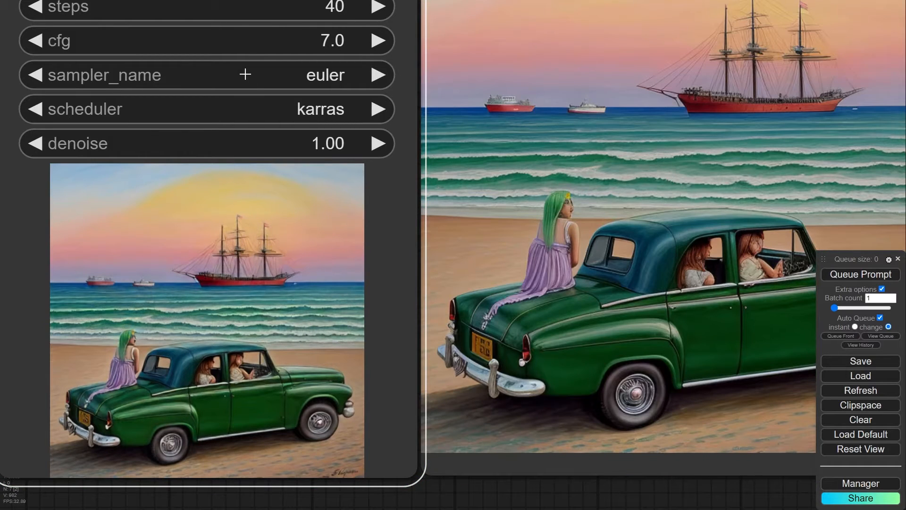
left_click(245, 74)
left_click(262, 397)
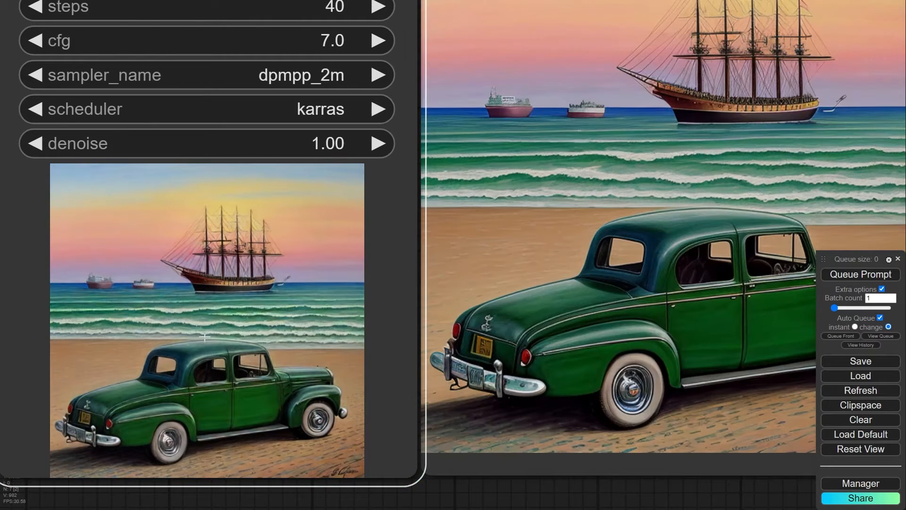
- Switch the KSampler's sampler to euler_ancestral and inspect the newly generated image
left_click(291, 86)
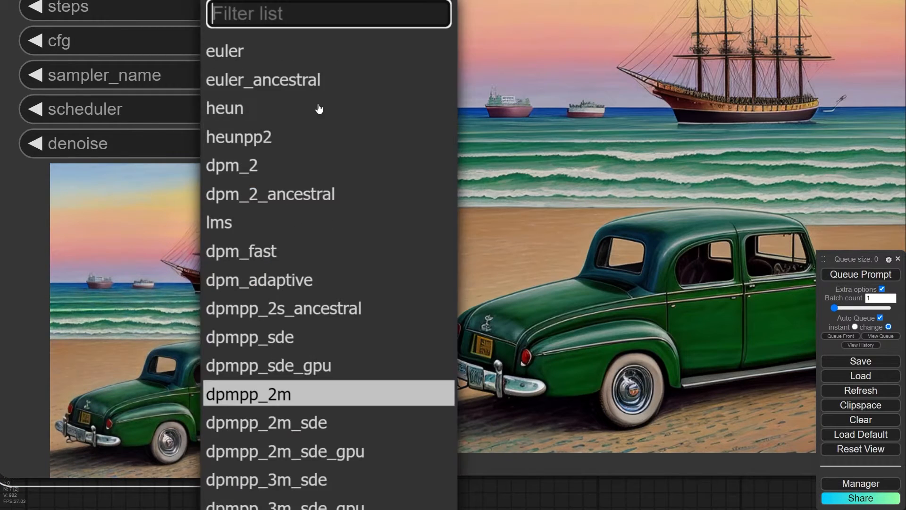
left_click(284, 78)
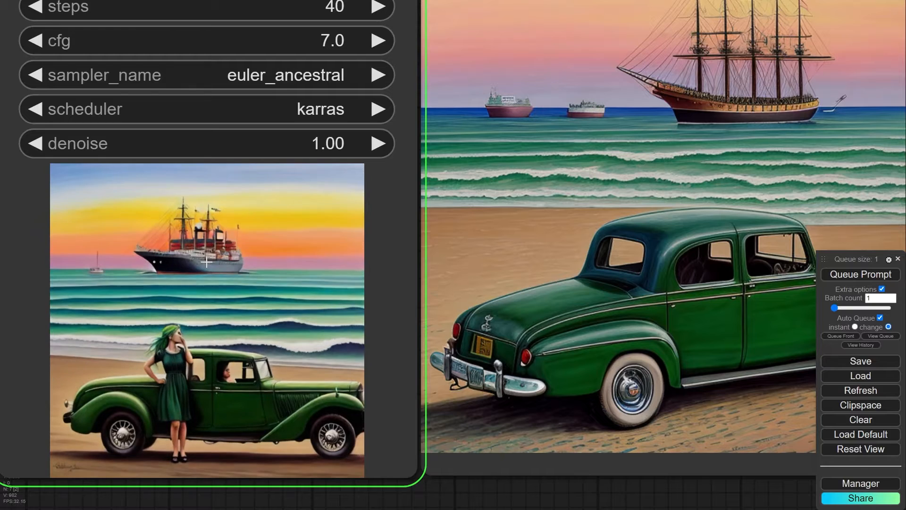
scroll(196, 300, "down", 2)
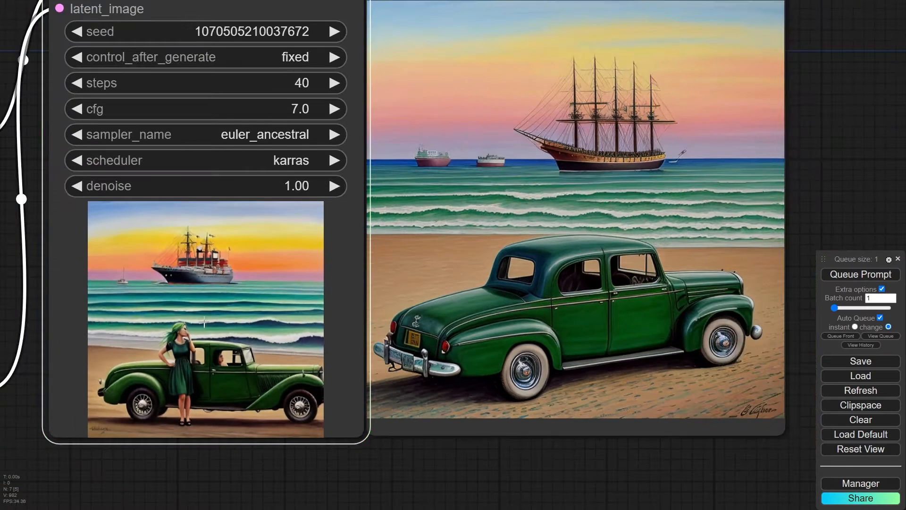
scroll(144, 363, "up", 2)
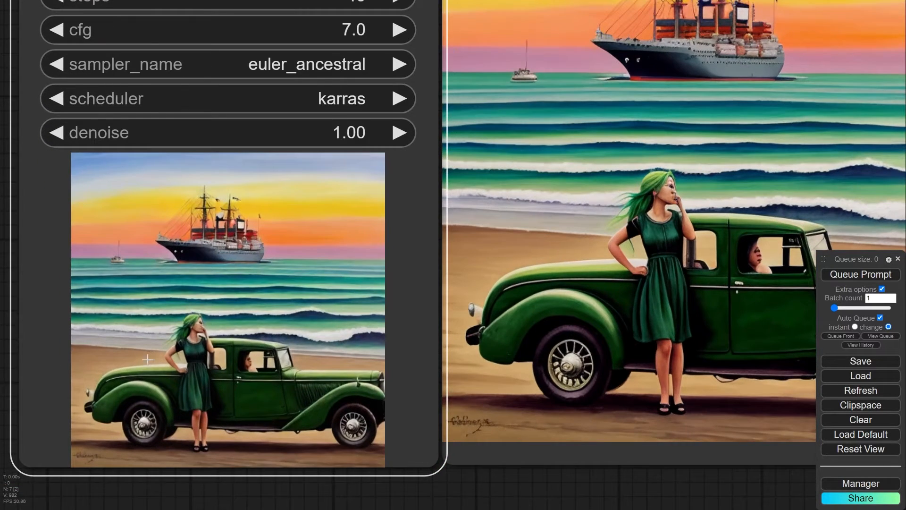
- Move the Empty Latent Image node beneath the negative prompt node, and place the AddNoise node just below it
scroll(147, 360, "down", 2)
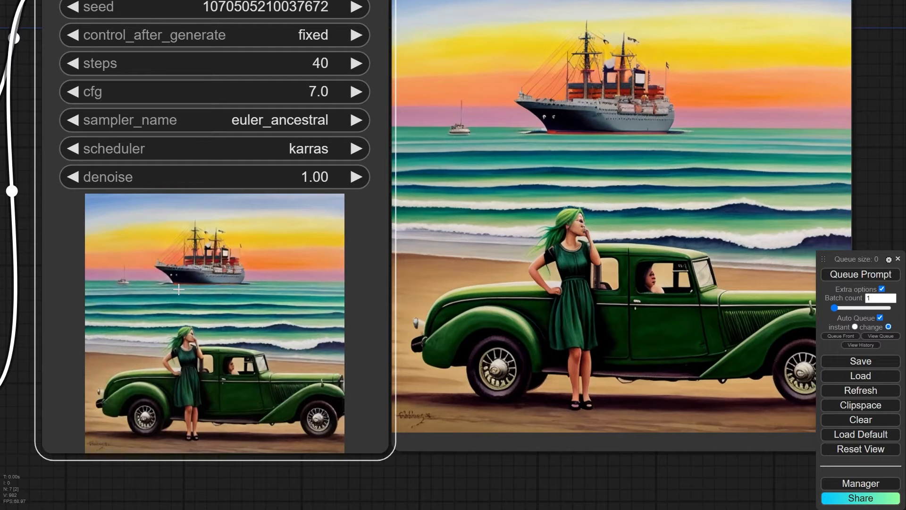
scroll(178, 289, "down", 2)
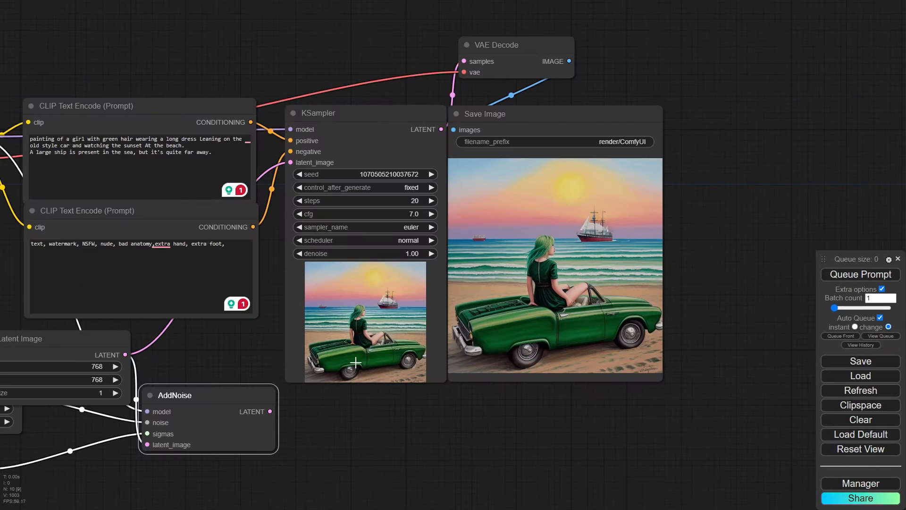
scroll(241, 358, "up", 3)
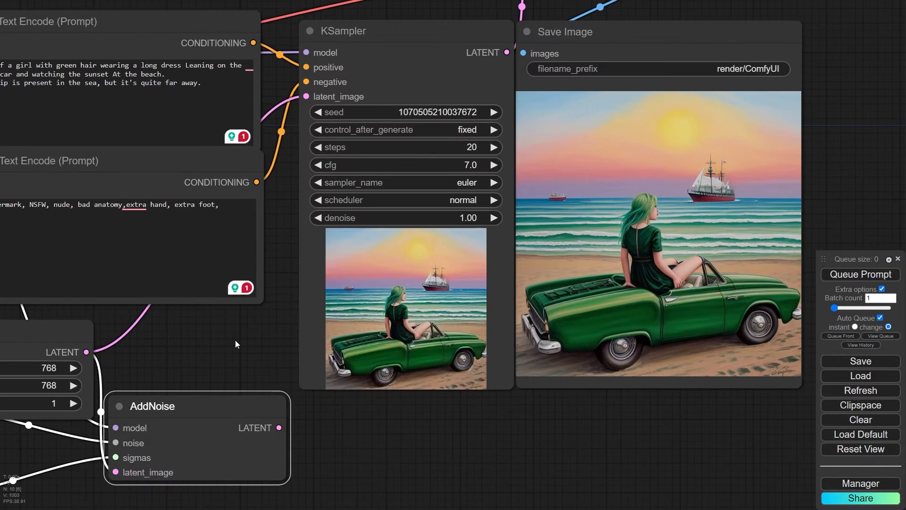
left_click_drag(235, 340, 198, 342)
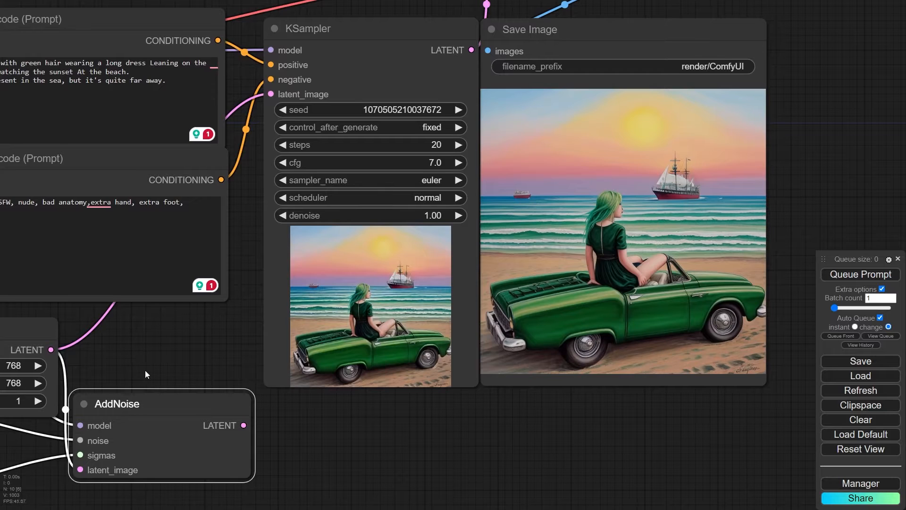
left_click_drag(145, 370, 350, 316)
left_click_drag(273, 259, 321, 276)
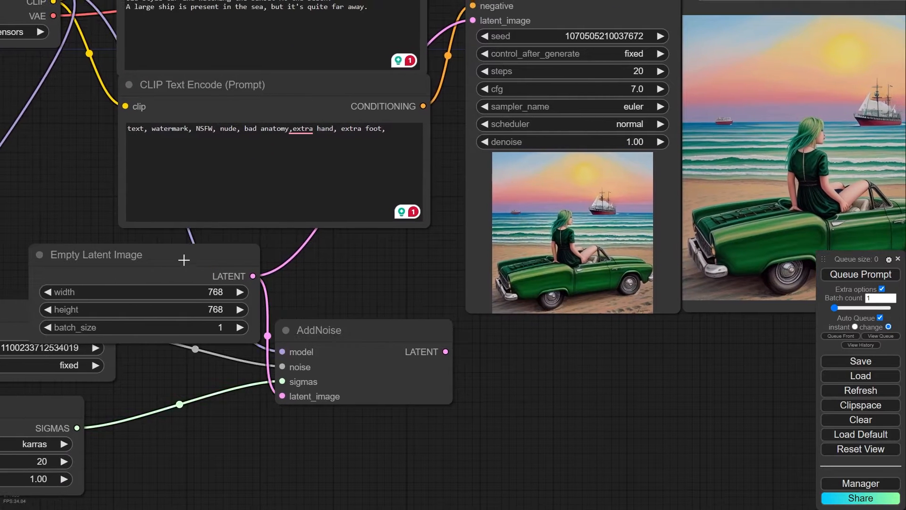
left_click_drag(182, 258, 281, 245)
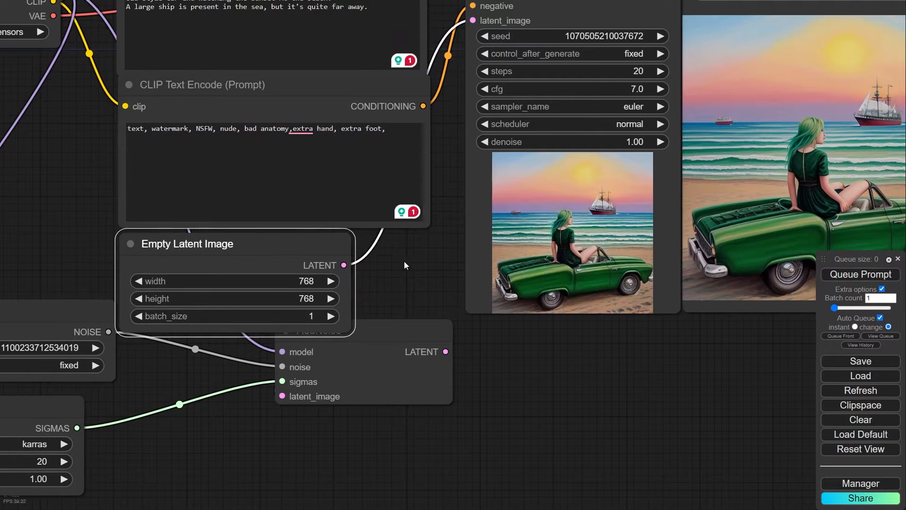
left_click_drag(404, 262, 350, 303)
left_click_drag(348, 374, 338, 428)
left_click_drag(369, 380, 501, 288)
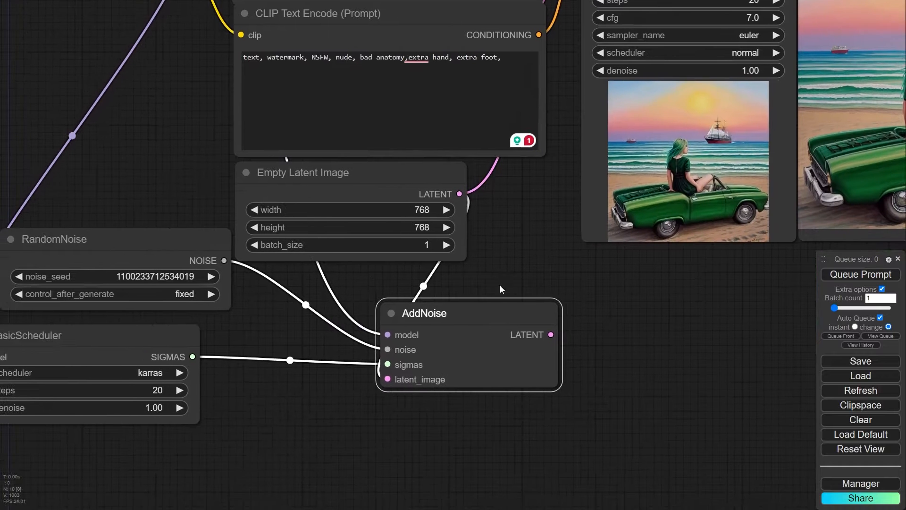
left_click_drag(472, 317, 436, 326)
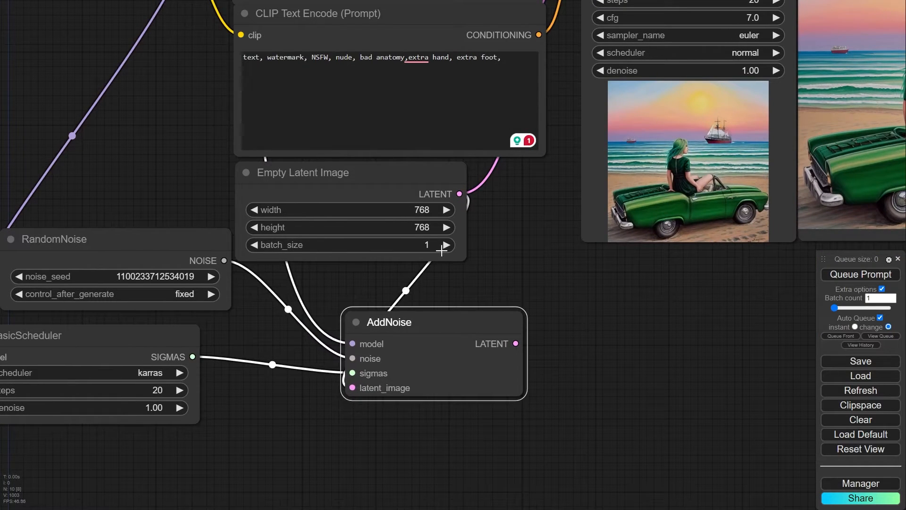
- Move the AddNoise node closer to Empty Latent Image and connect its LATENT output to the KSampler's latent_image input
left_click_drag(500, 224, 394, 294)
scroll(307, 302, "down", 4)
scroll(391, 333, "up", 3)
left_click_drag(391, 333, 339, 391)
left_click_drag(337, 426, 364, 394)
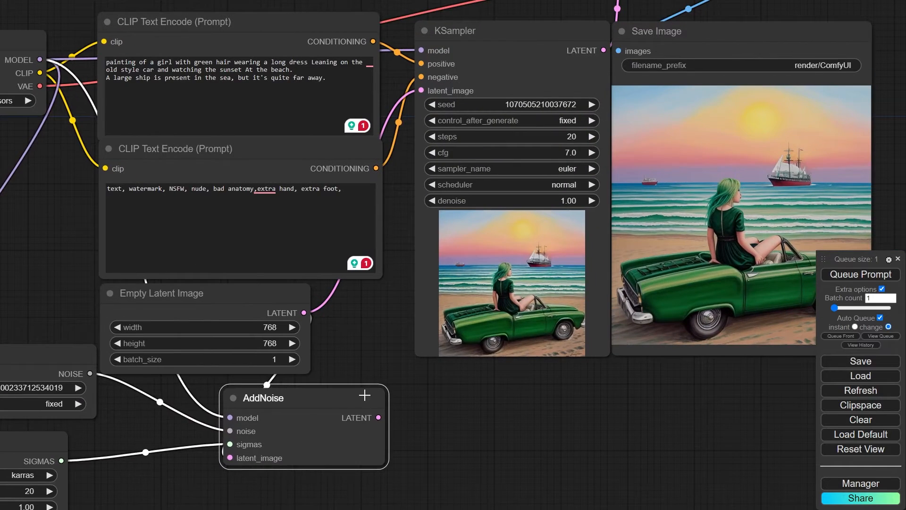
scroll(336, 423, "up", 5)
scroll(467, 440, "up", 2)
left_click_drag(475, 407, 542, 326)
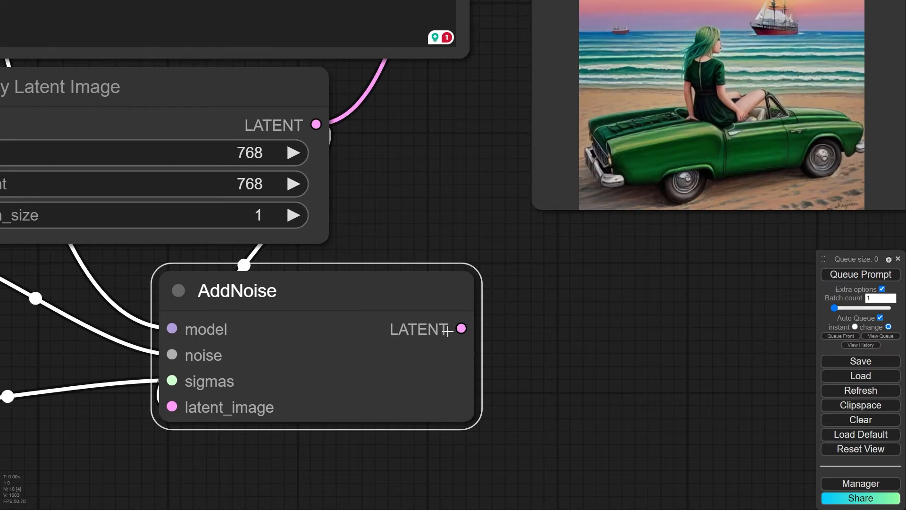
scroll(459, 347, "down", 3)
left_click_drag(449, 234, 341, 366)
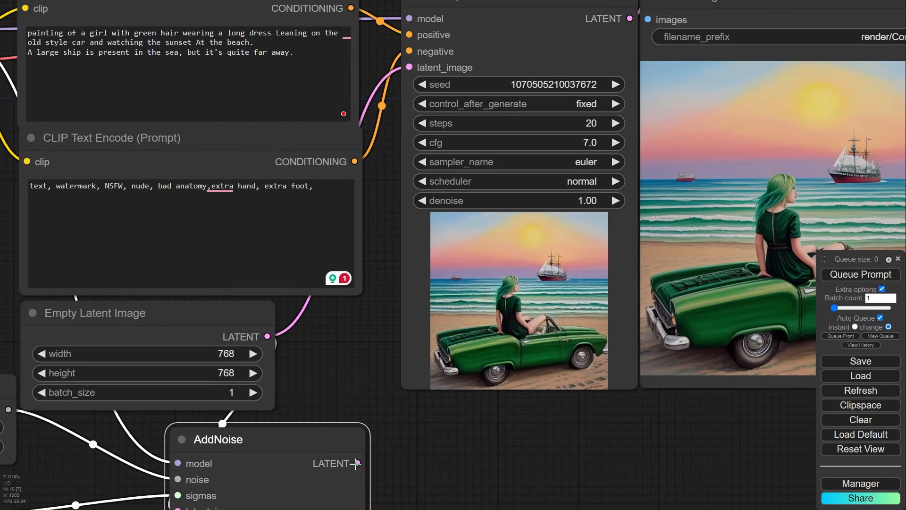
left_click_drag(356, 463, 411, 67)
- Inspect the euler image generated from the AddNoise latent, and switch the KSampler's sampler to dpmpp_2m
left_click_drag(589, 447, 486, 467)
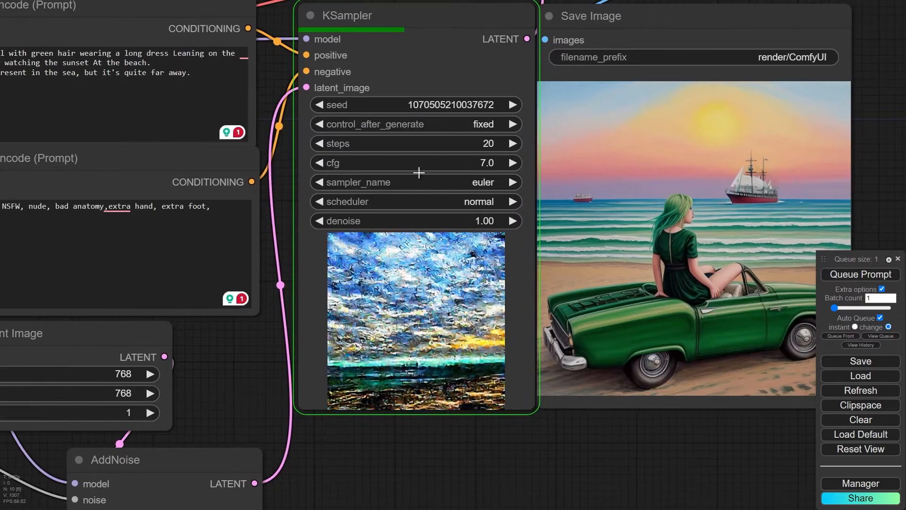
scroll(433, 330, "up", 3)
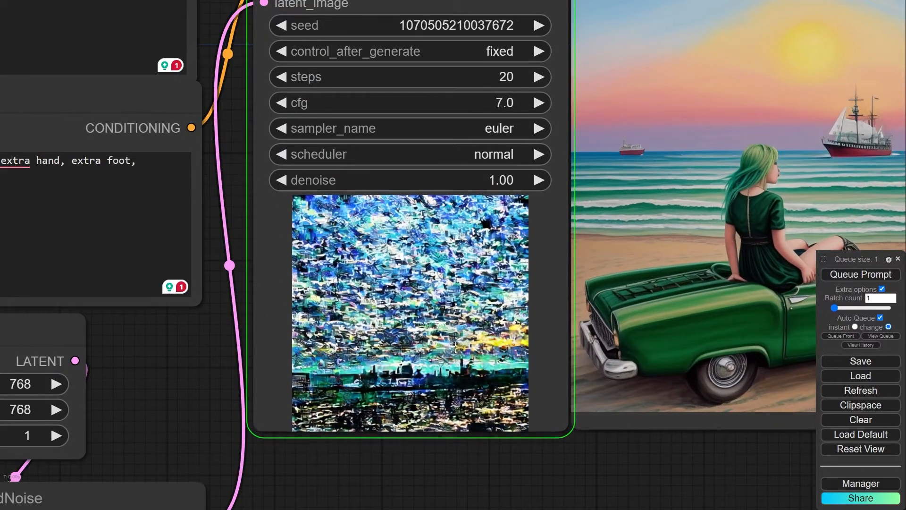
left_click_drag(568, 472, 409, 492)
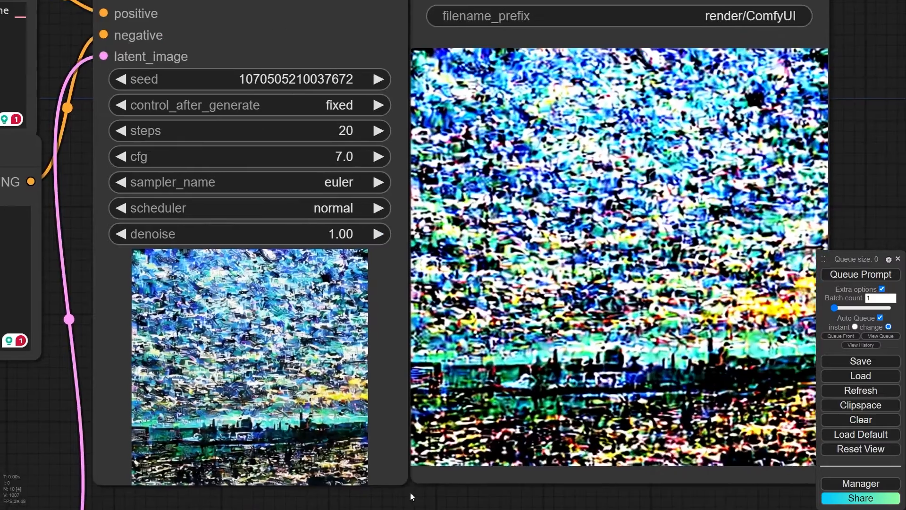
left_click(296, 186)
left_click(312, 339)
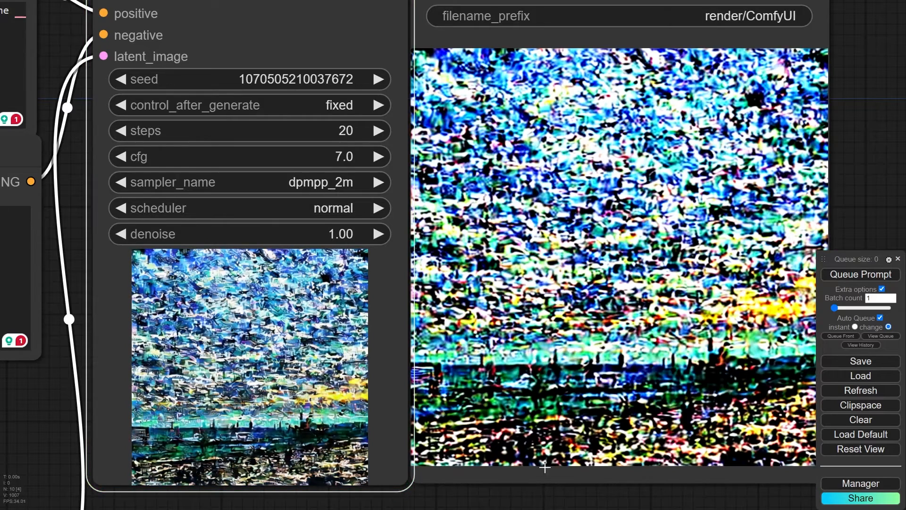
- Adjust the position of the AddNoise node below the Empty Latent Image node and review its connection to the KSampler
scroll(564, 189, "down", 3)
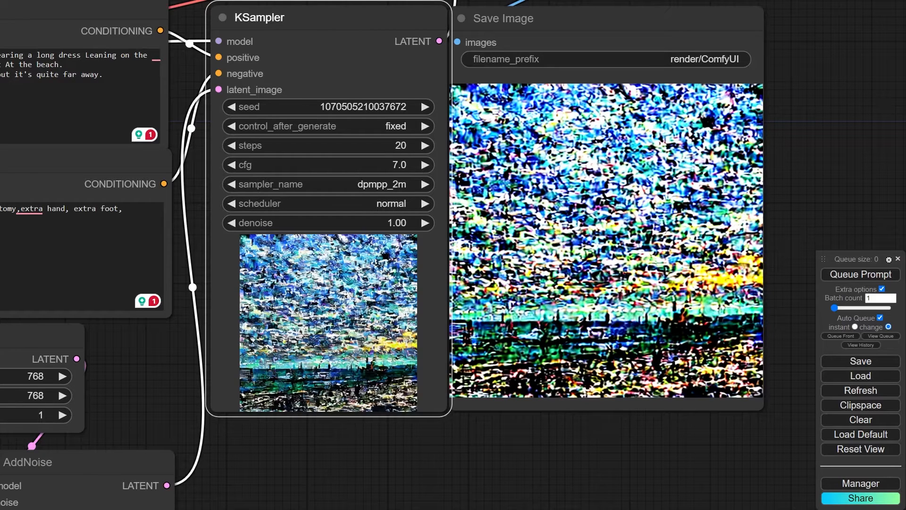
left_click_drag(188, 409, 324, 312)
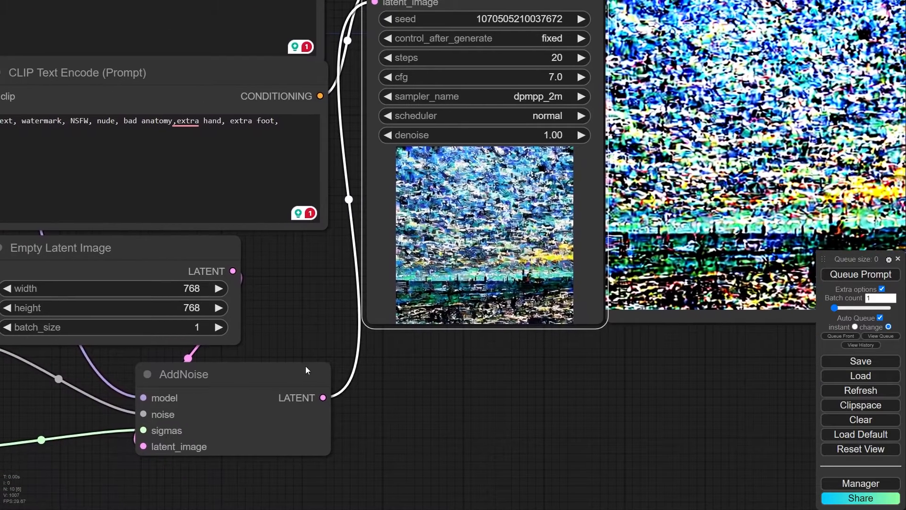
left_click_drag(265, 375, 230, 378)
scroll(252, 411, "up", 4)
scroll(252, 411, "up", 1)
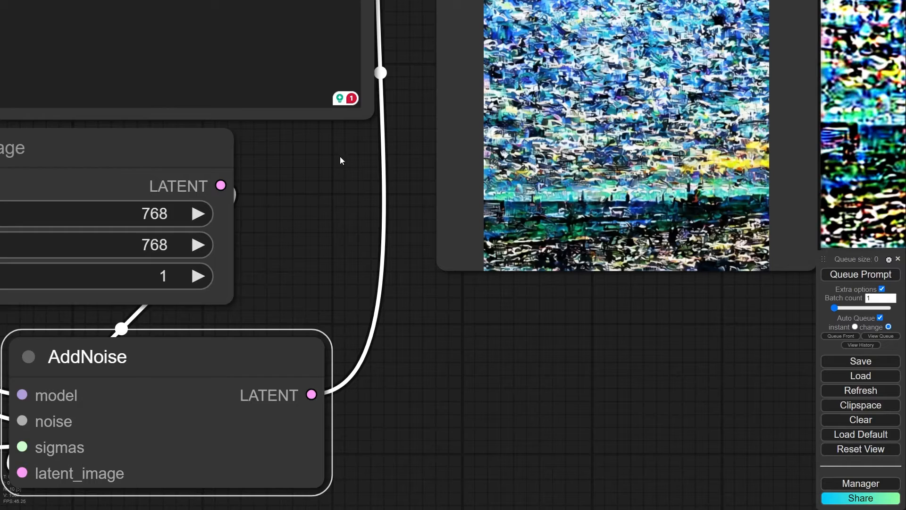
left_click_drag(305, 348, 327, 338)
scroll(347, 207, "down", 4)
left_click_drag(353, 189, 278, 356)
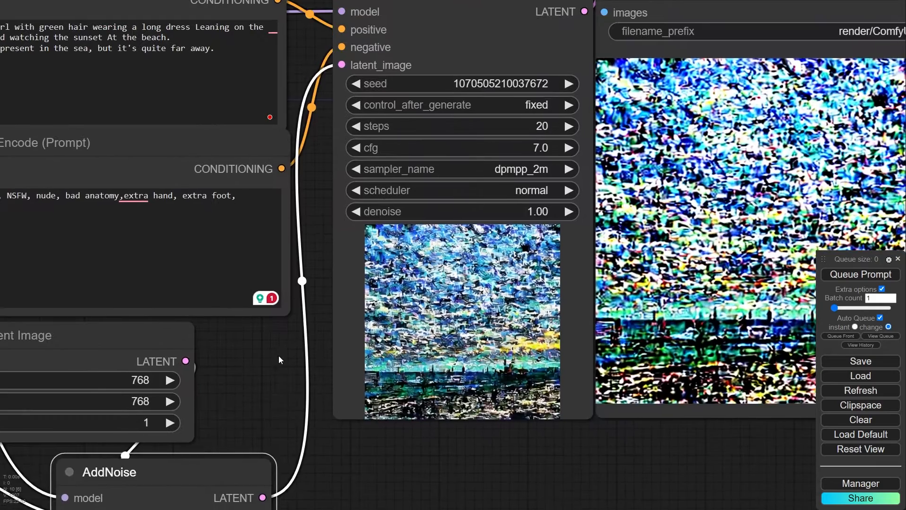
- Set the KSampler's sampler to euler_ancestral and inspect the image it generates from the AddNoise latent
left_click(517, 175)
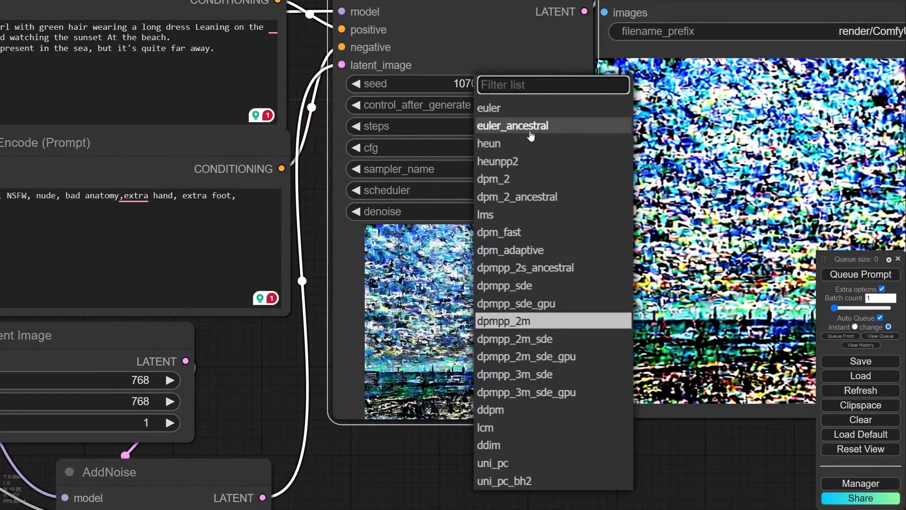
left_click(515, 130)
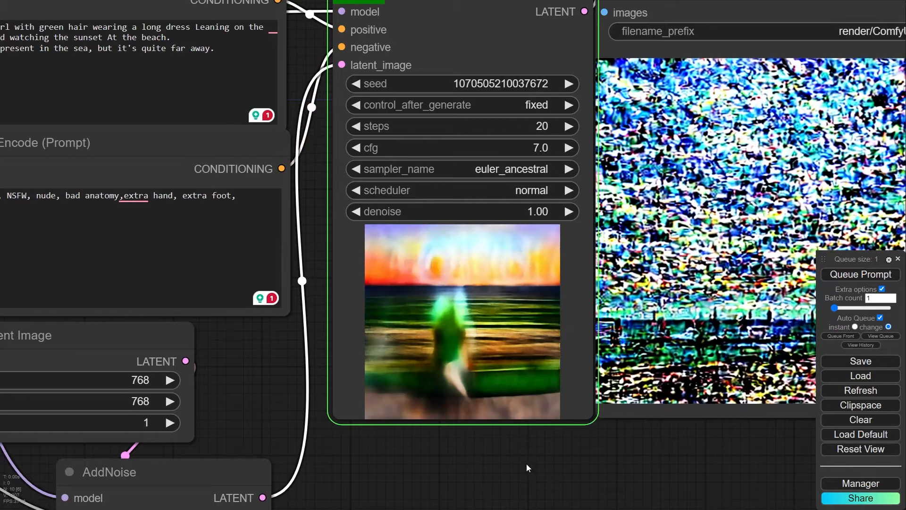
left_click_drag(526, 464, 480, 432)
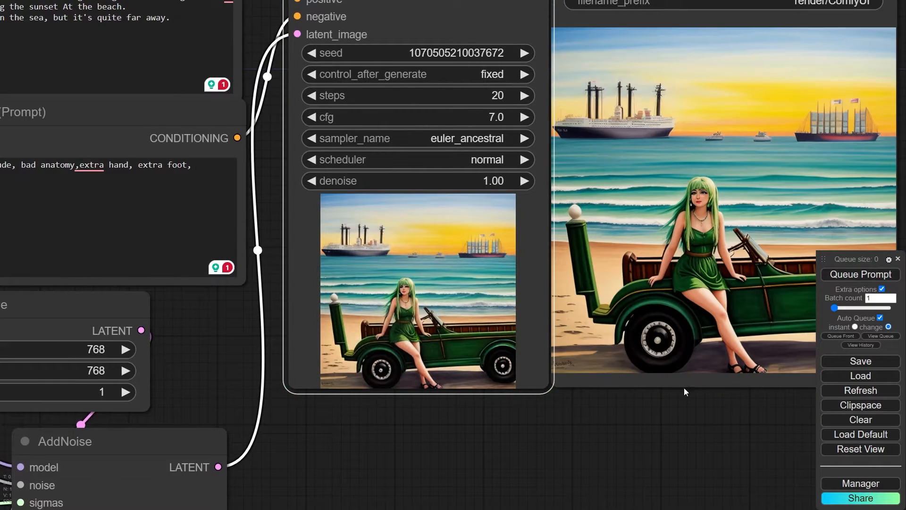
left_click_drag(642, 418, 541, 481)
scroll(667, 233, "up", 5)
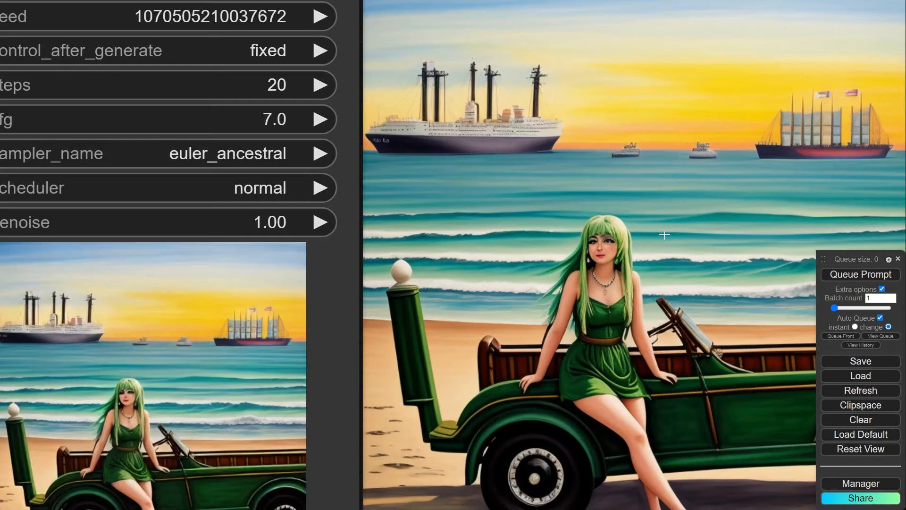
scroll(664, 234, "down", 4)
- Generate an image with the KSampler's sampler set to dpm_2_ancestral and examine it up close
left_click(395, 185)
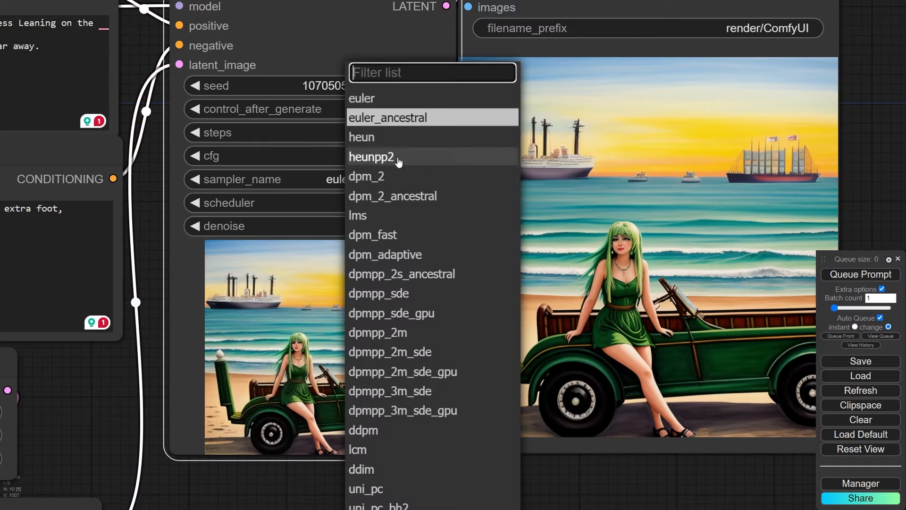
left_click(407, 197)
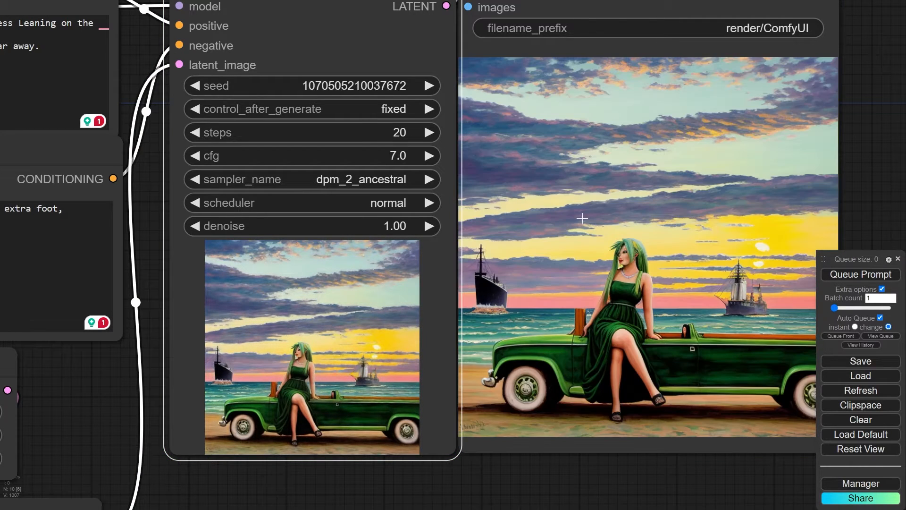
scroll(610, 349, "up", 5)
scroll(611, 355, "down", 5)
- Set the KSampler's sampler to dpmpp_3m_sde and its scheduler to karras, generating an image for each change
left_click(391, 182)
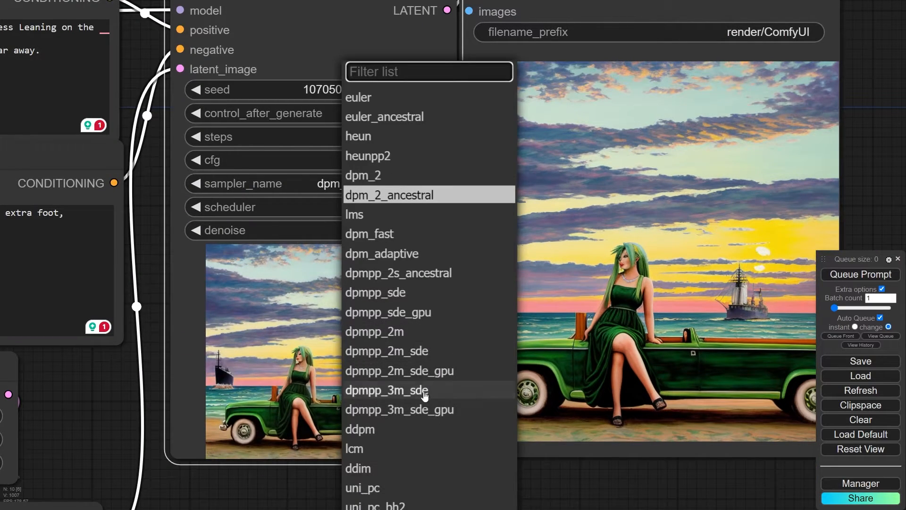
left_click(425, 392)
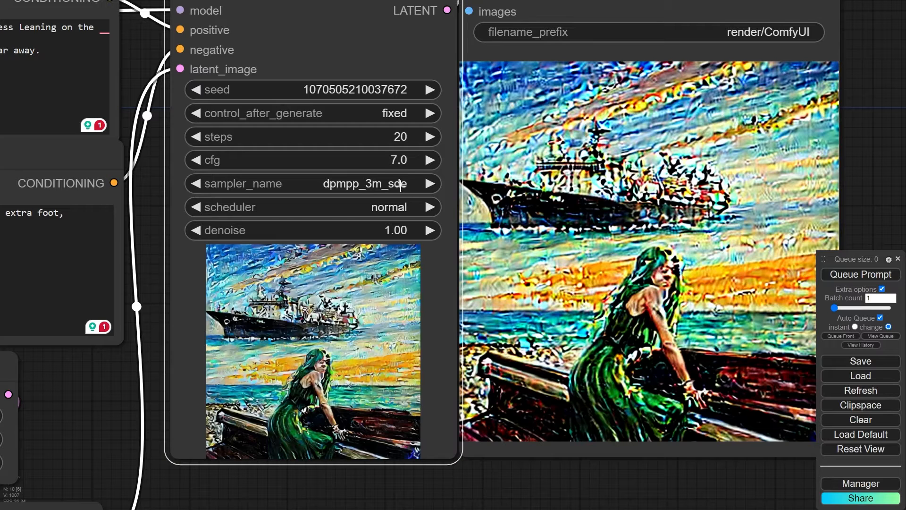
left_click(322, 202)
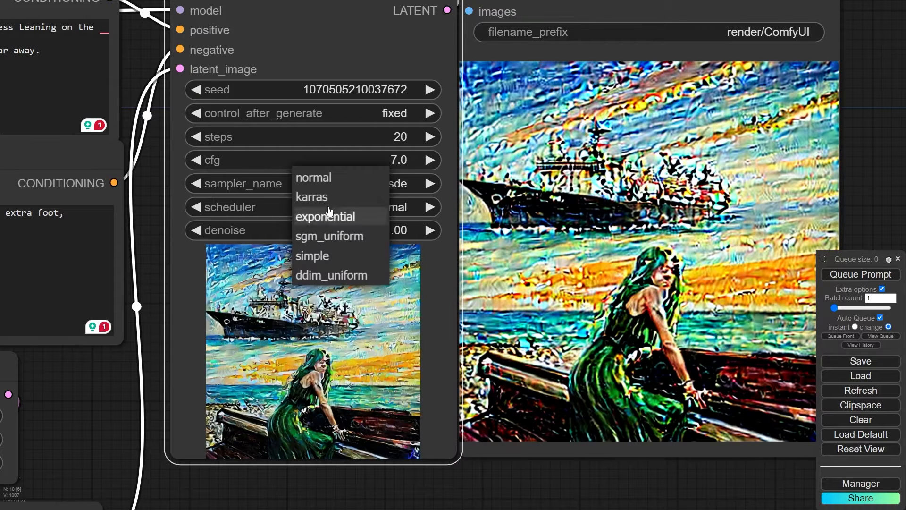
left_click(322, 195)
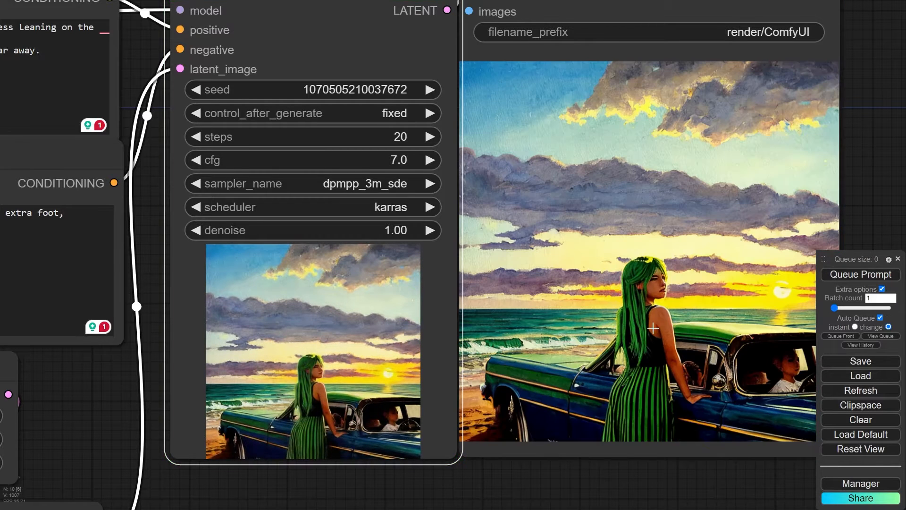
- Generate an image with the sampler set to dpmpp_3m_sde_gpu, and shift the AddNoise node slightly away from the KSampler
left_click(354, 183)
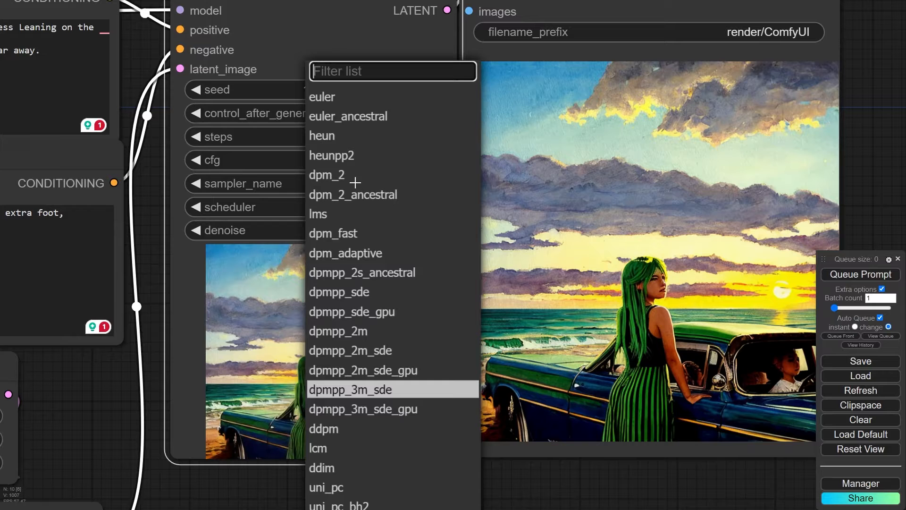
left_click(408, 407)
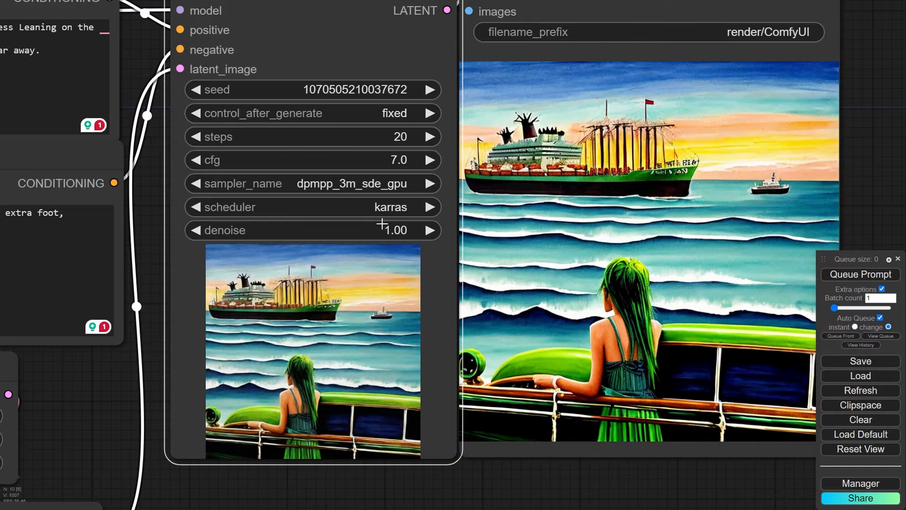
left_click(373, 183)
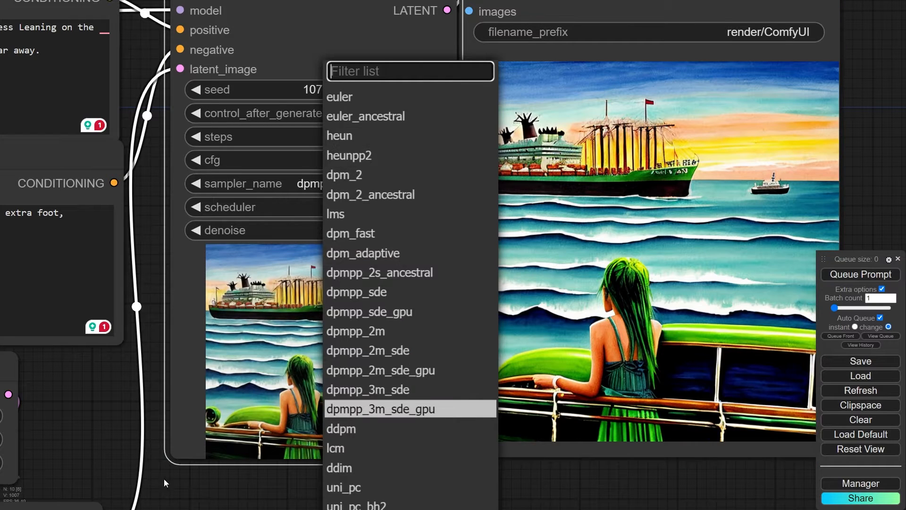
left_click_drag(163, 478, 400, 241)
left_click_drag(273, 383, 237, 383)
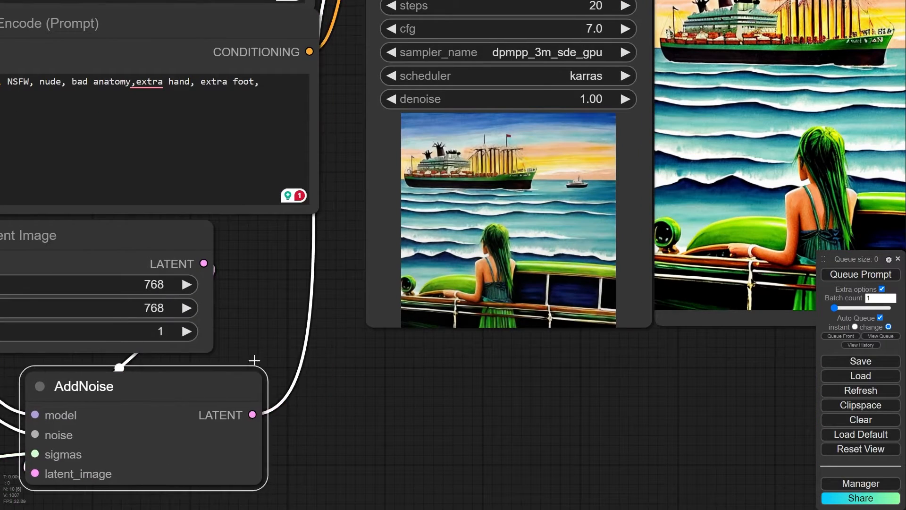
scroll(278, 332, "down", 2)
left_click_drag(279, 331, 212, 402)
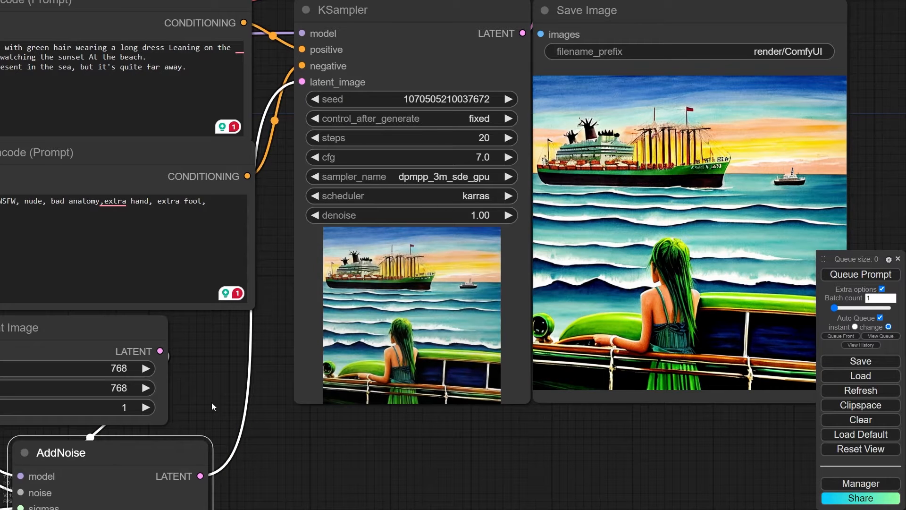
- Generate an image with the KSampler's sampler set to dpmpp_2m and examine the result up close
left_click_drag(212, 402, 120, 405)
left_click(348, 178)
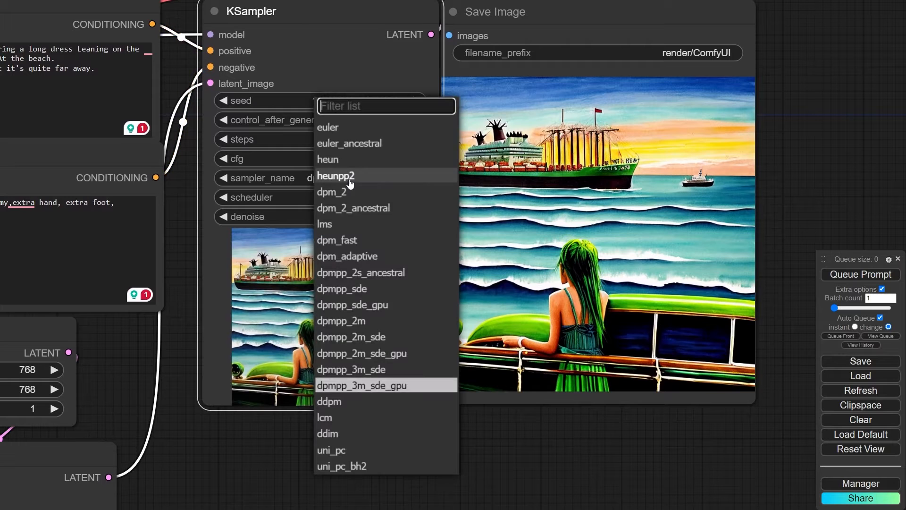
left_click(349, 318)
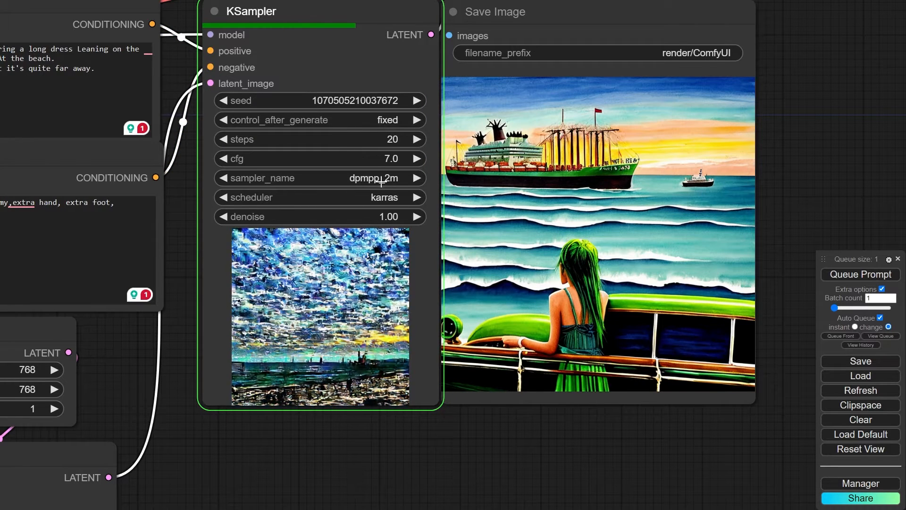
scroll(352, 173, "up", 5)
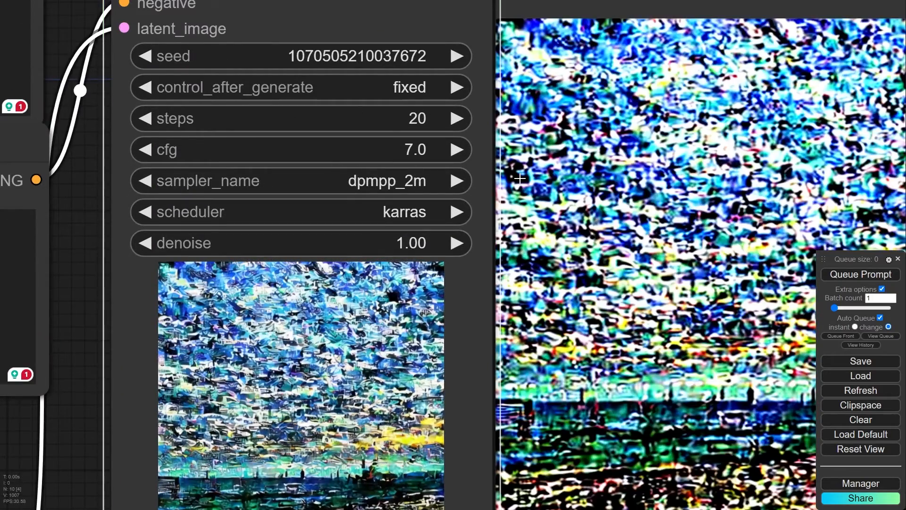
- Set the KSampler's sampler to ddpm and inspect the image it generates from the noised latent
scroll(534, 191, "down", 3)
left_click(426, 182)
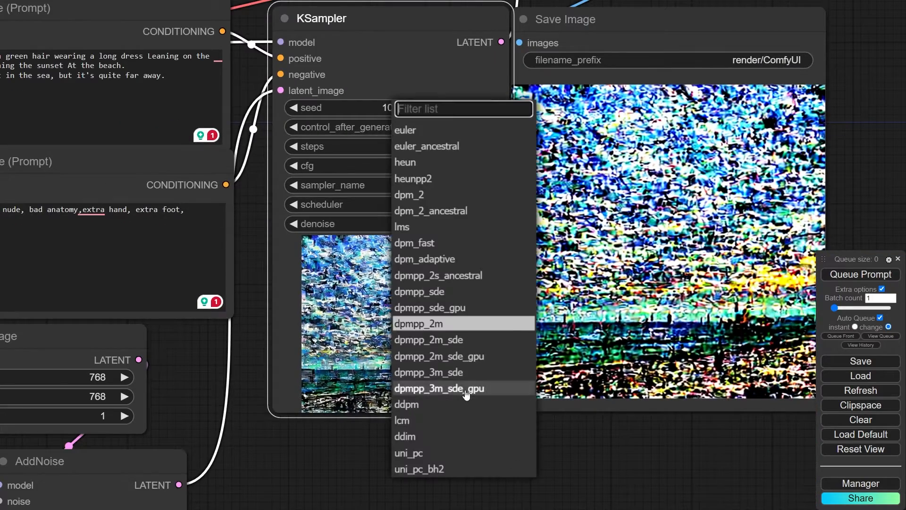
left_click(425, 405)
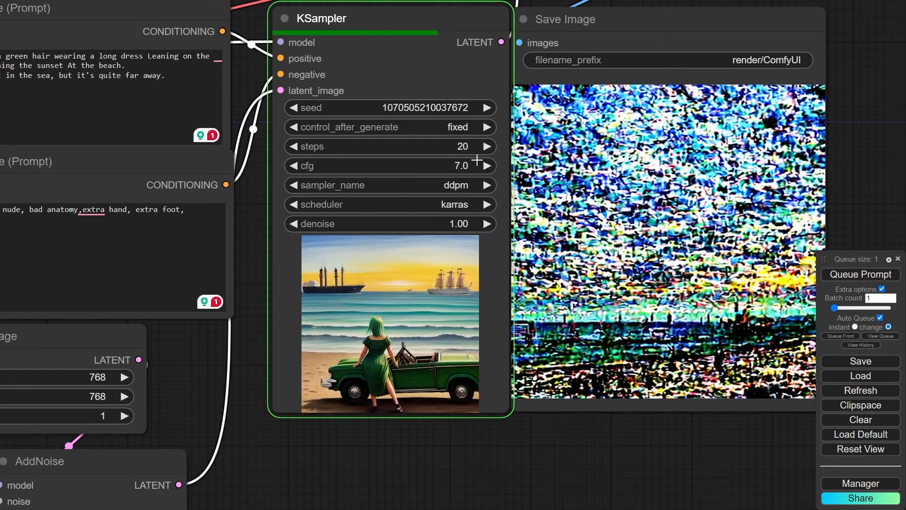
scroll(464, 180, "up", 4)
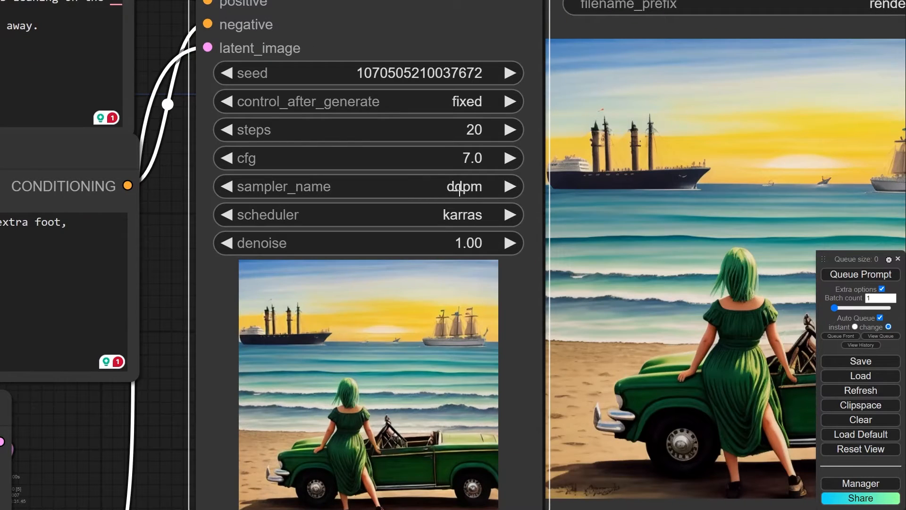
- Switch the KSampler's sampler to lcm and generate an image with it
scroll(467, 188, "down", 5)
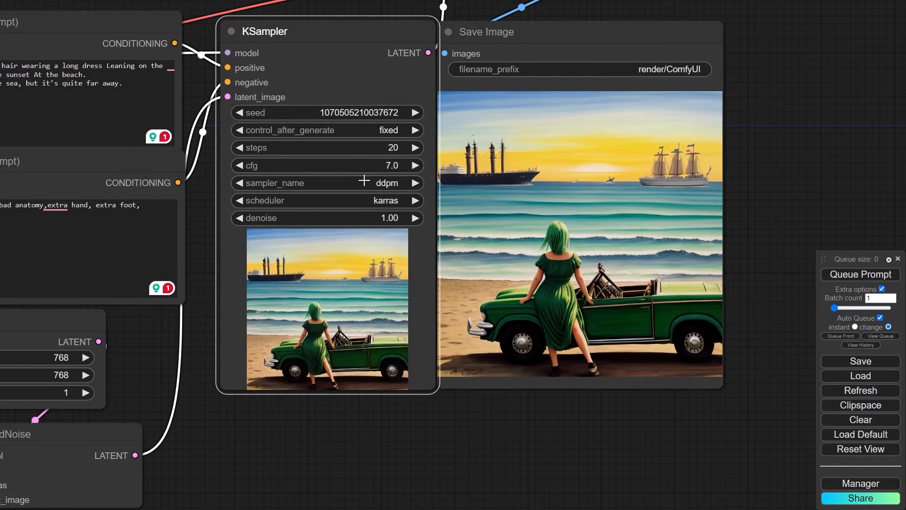
left_click(364, 181)
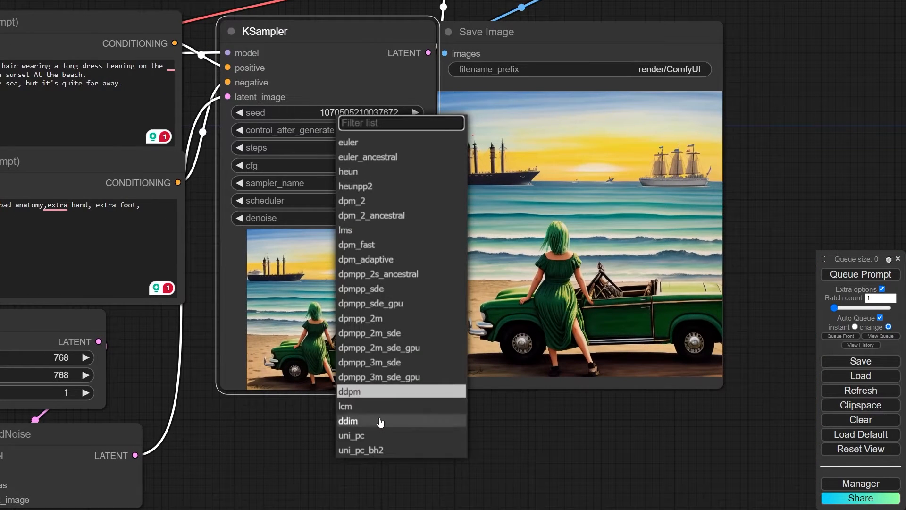
left_click(369, 406)
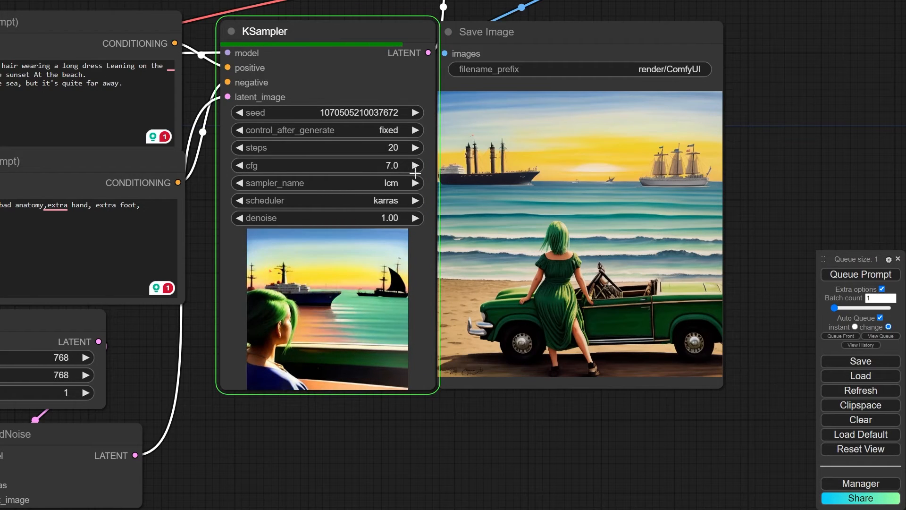
- Move the BasicScheduler node slightly closer to the AddNoise node
left_click_drag(213, 463, 601, 341)
scroll(497, 341, "down", 3)
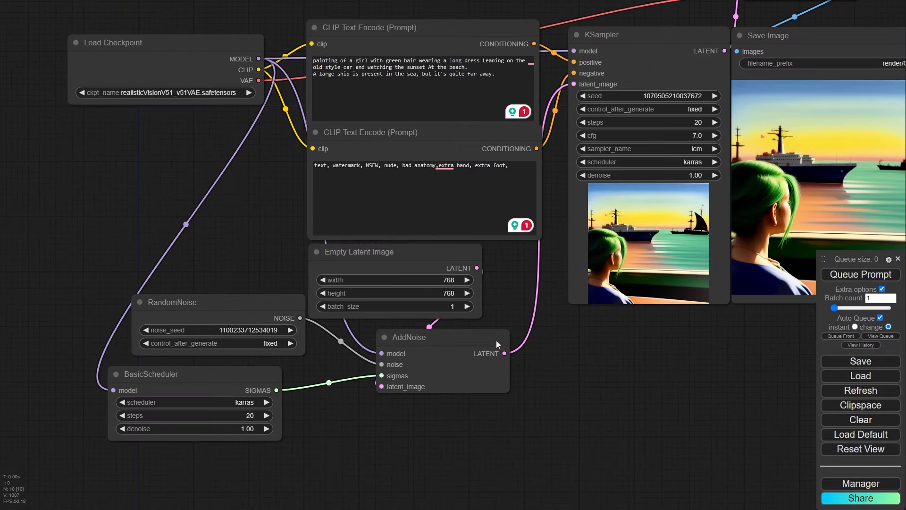
left_click_drag(241, 384, 260, 386)
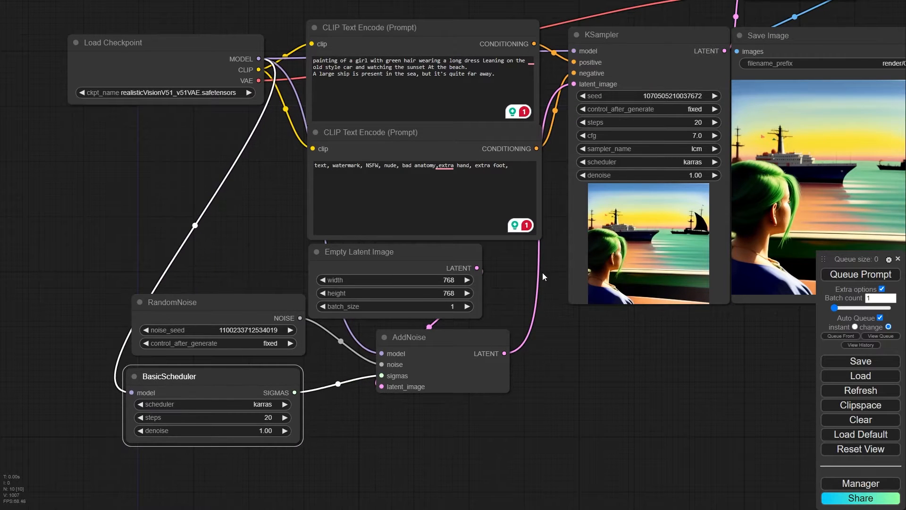
- Set the KSampler's steps to 19 and generate another image with the lcm sampler
left_click_drag(542, 277, 325, 364)
scroll(593, 243, "up", 5)
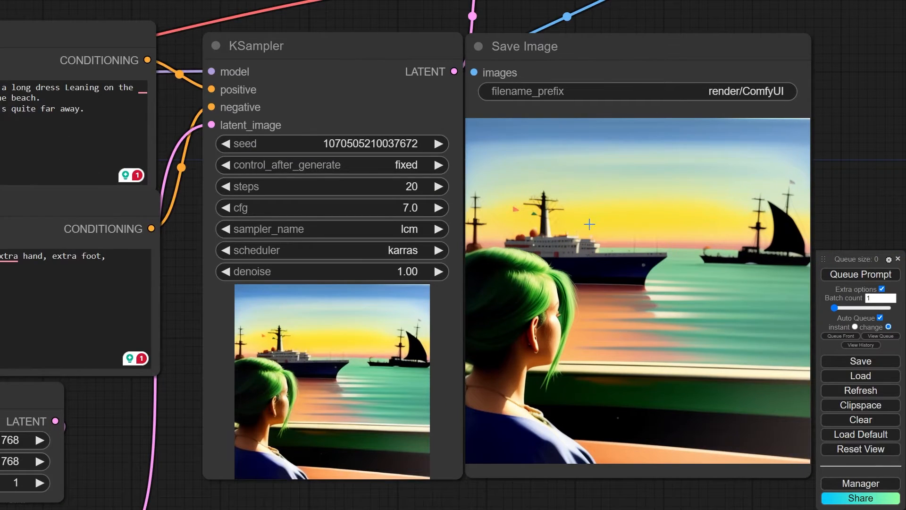
left_click(350, 234)
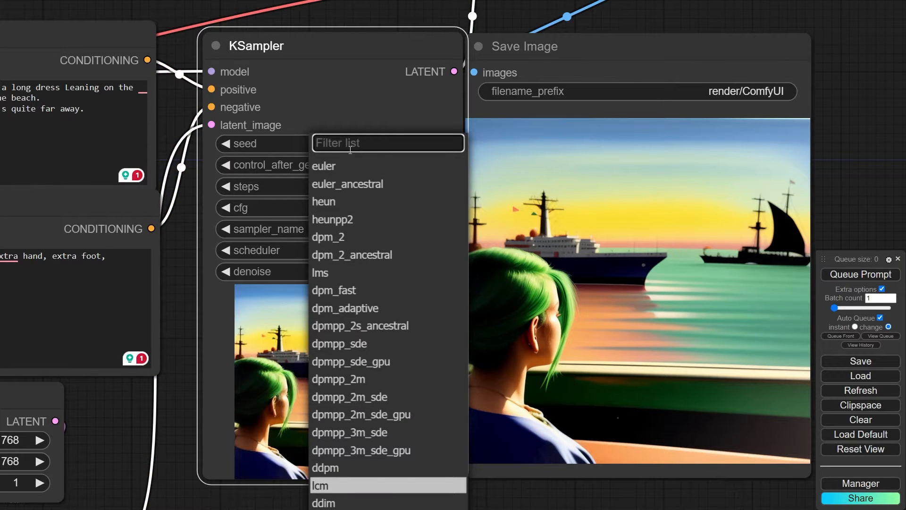
left_click(210, 183)
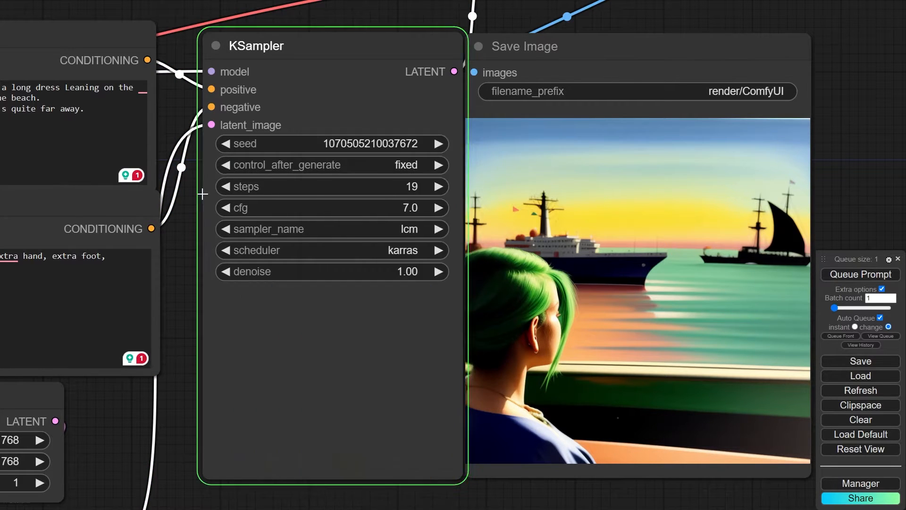
- Generate images with the KSampler's sampler set first to euler and then to heun
left_click(396, 229)
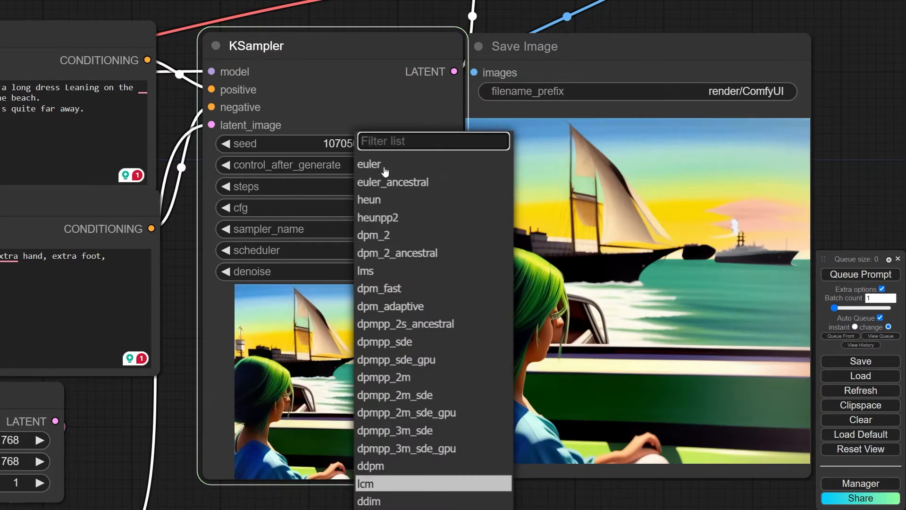
left_click(369, 164)
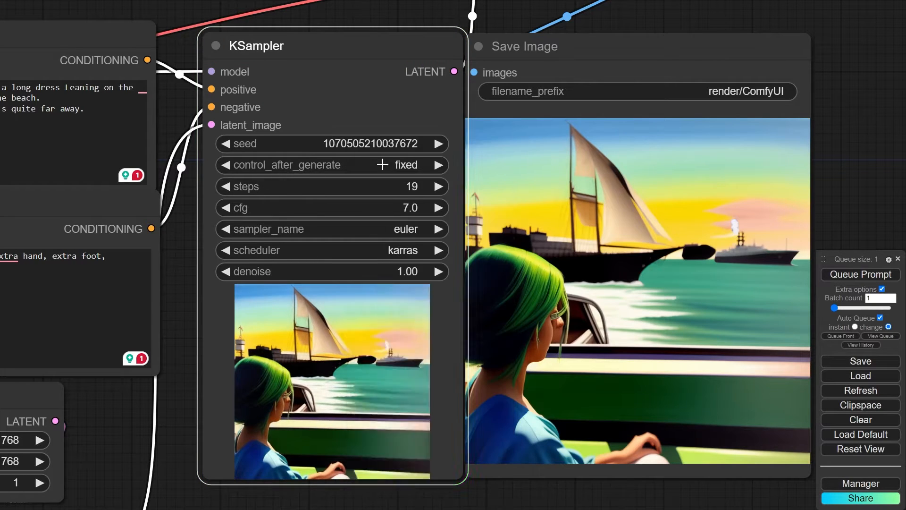
left_click(350, 229)
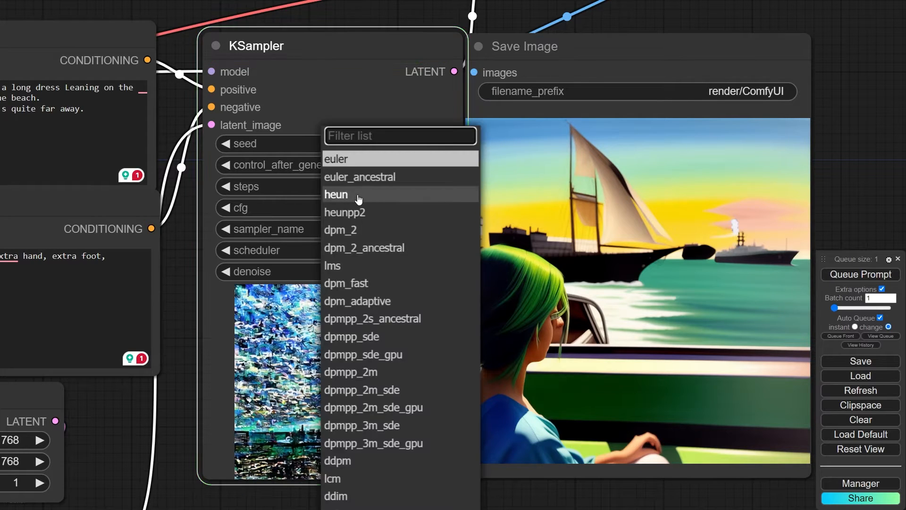
left_click(365, 199)
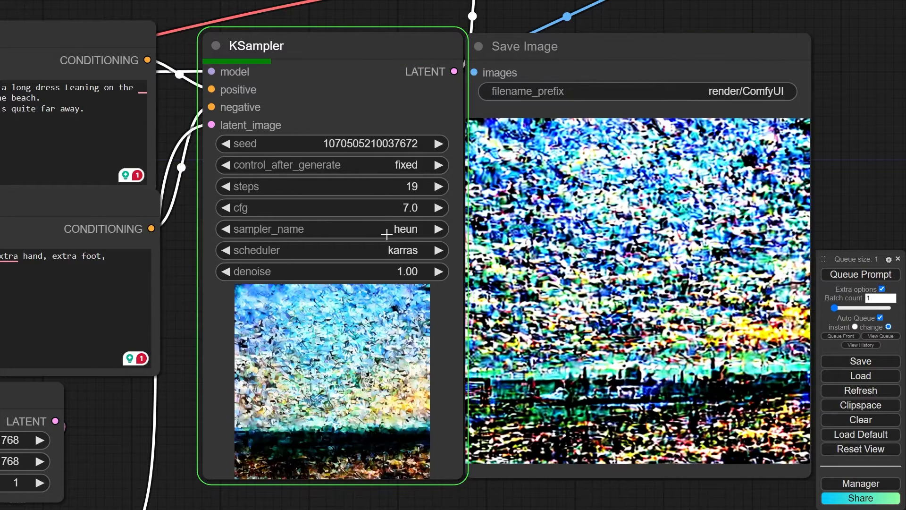
- Generate an image with the sampler set to dpm_adaptive, and move the AddNoise node closer to the KSampler
left_click(386, 234)
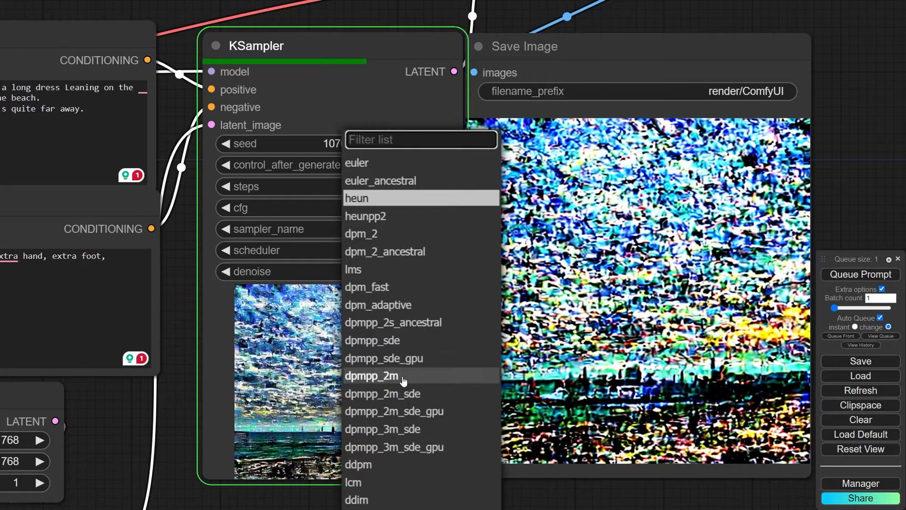
left_click(424, 305)
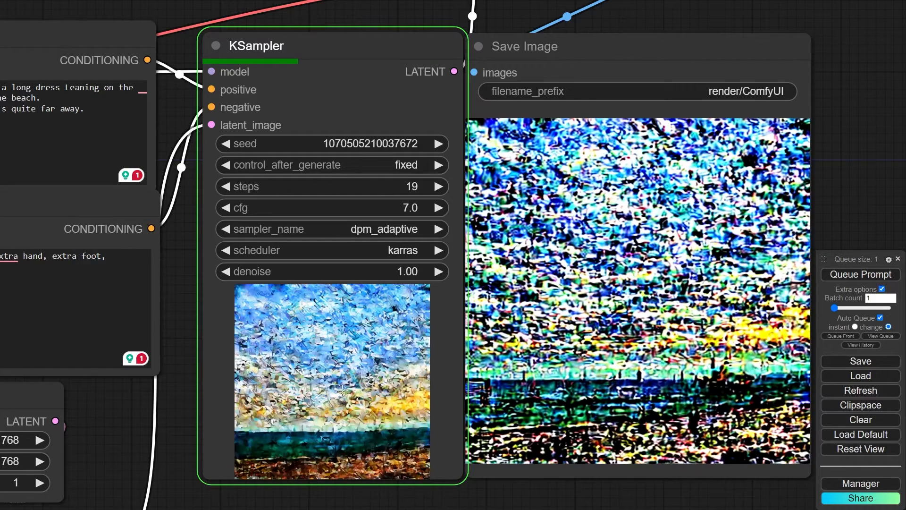
scroll(341, 392, "down", 3)
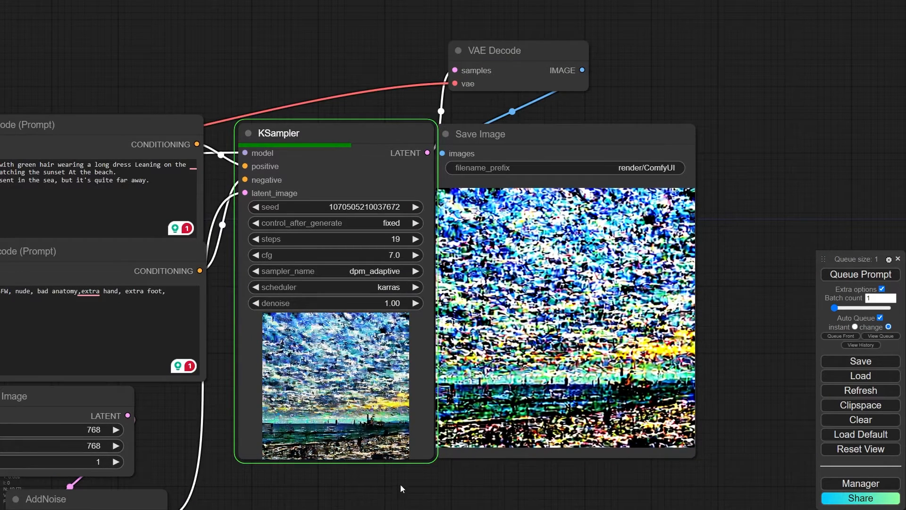
left_click_drag(327, 486, 493, 358)
left_click_drag(318, 376, 400, 379)
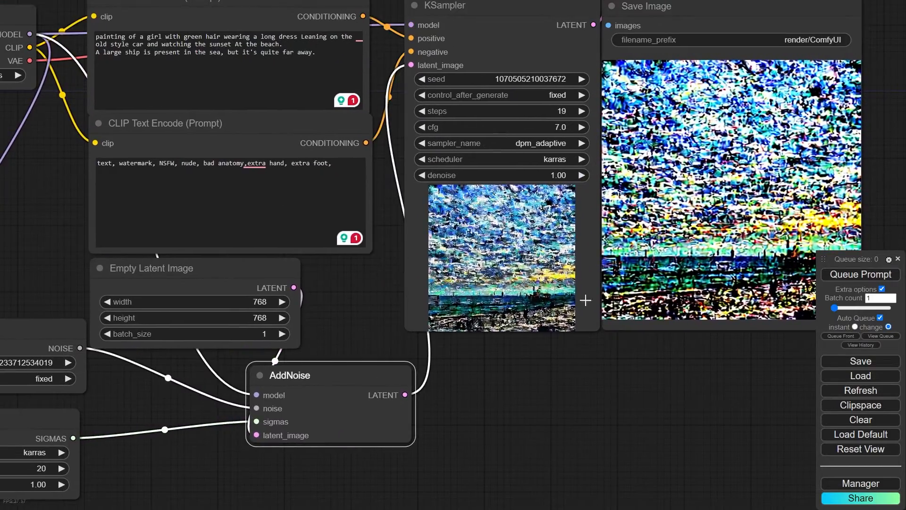
- Examine the dpm_adaptive image and how the AddNoise latent feeds into the KSampler
scroll(588, 174, "up", 5)
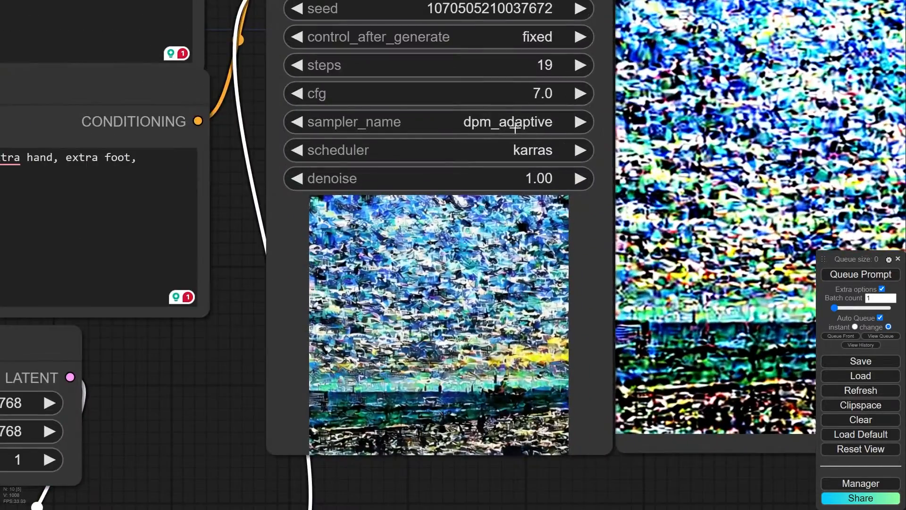
left_click(516, 121)
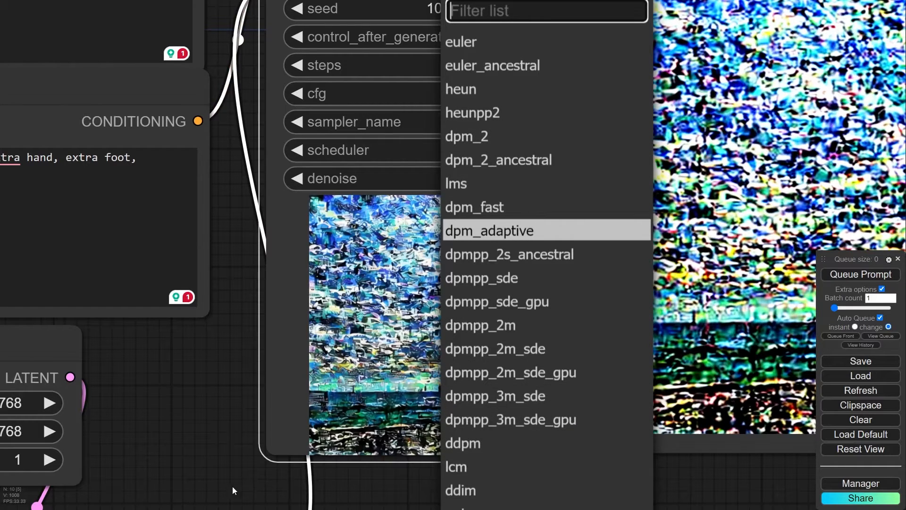
left_click_drag(229, 473, 242, 200)
scroll(257, 201, "down", 3)
left_click_drag(393, 236, 399, 414)
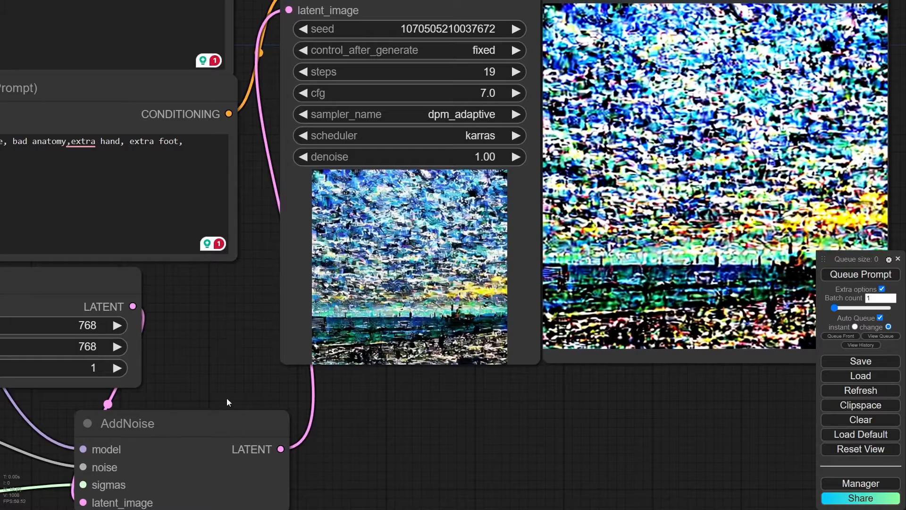
left_click_drag(230, 296, 250, 359)
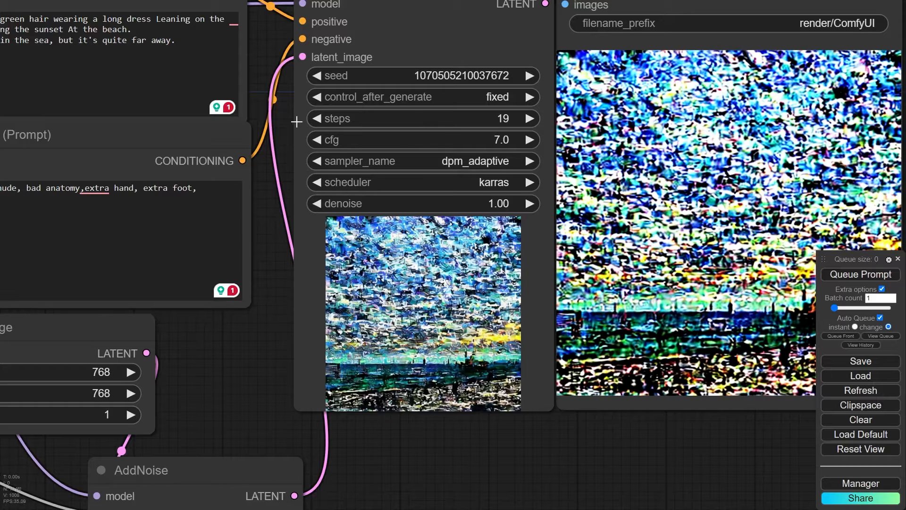
left_click_drag(282, 134, 246, 179)
- Generate an image with dpmpp_2m as the sampler at 19 steps, and shift the AddNoise node slightly away from the KSampler
scroll(250, 179, "up", 3)
left_click(467, 226)
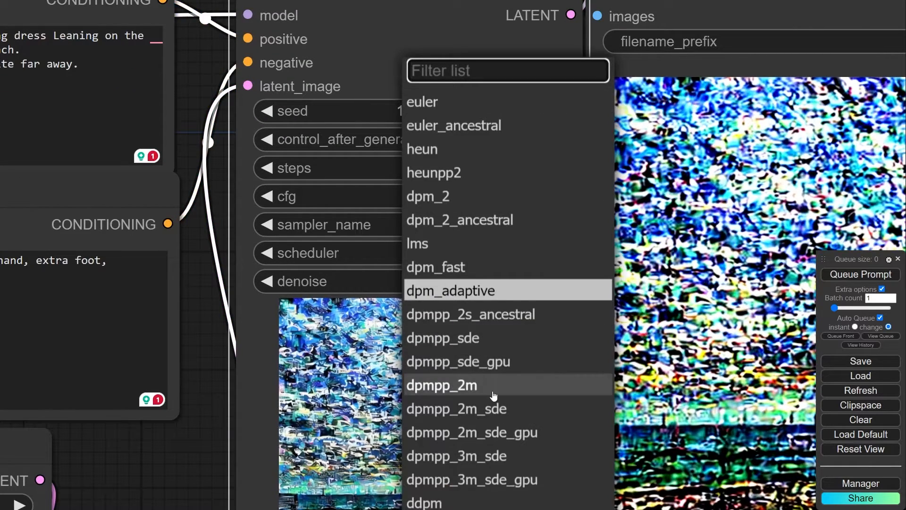
left_click(465, 385)
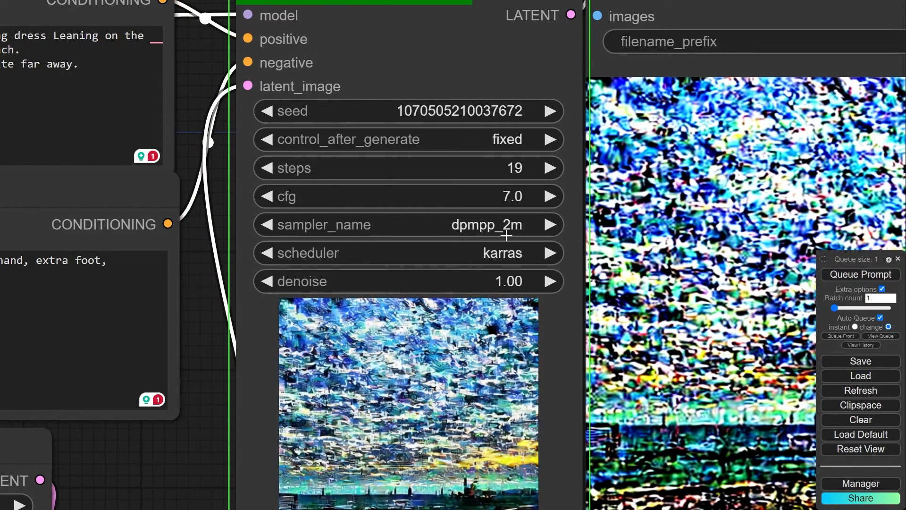
scroll(488, 232, "down", 7)
left_click_drag(500, 435, 517, 375)
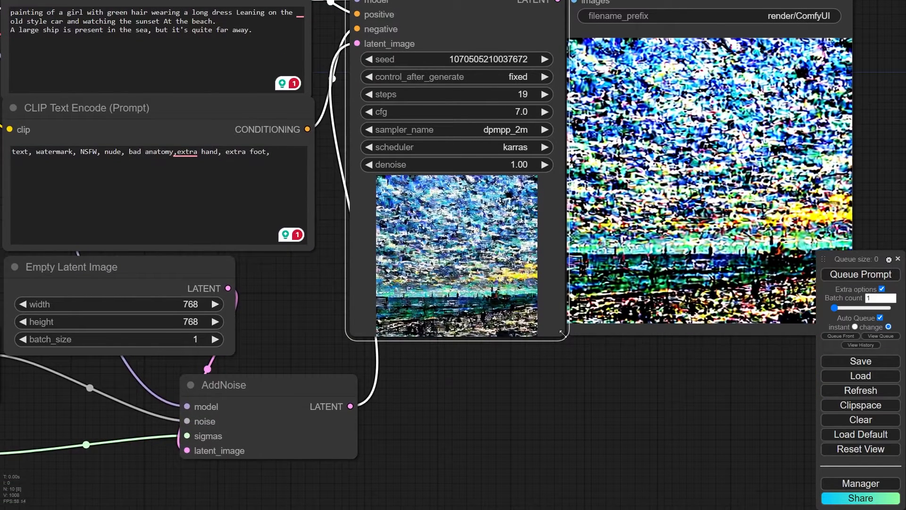
left_click(293, 381)
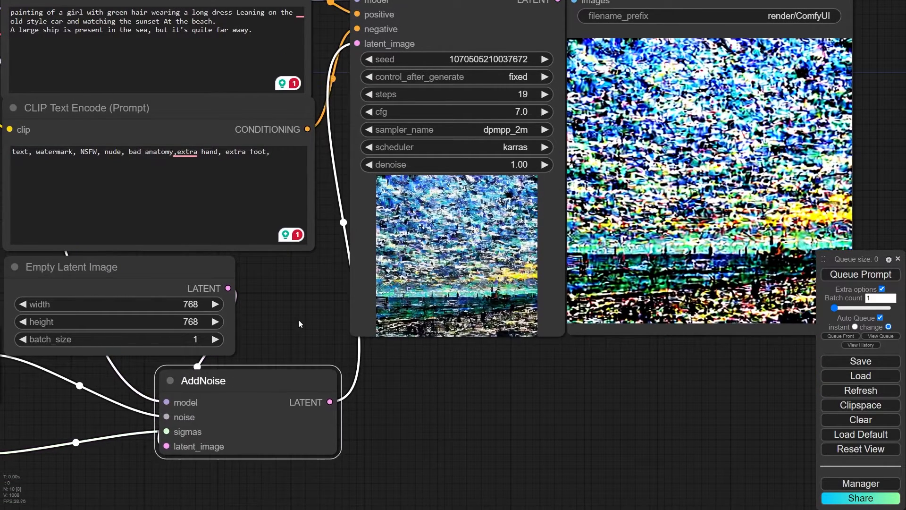
left_click_drag(298, 319, 474, 332)
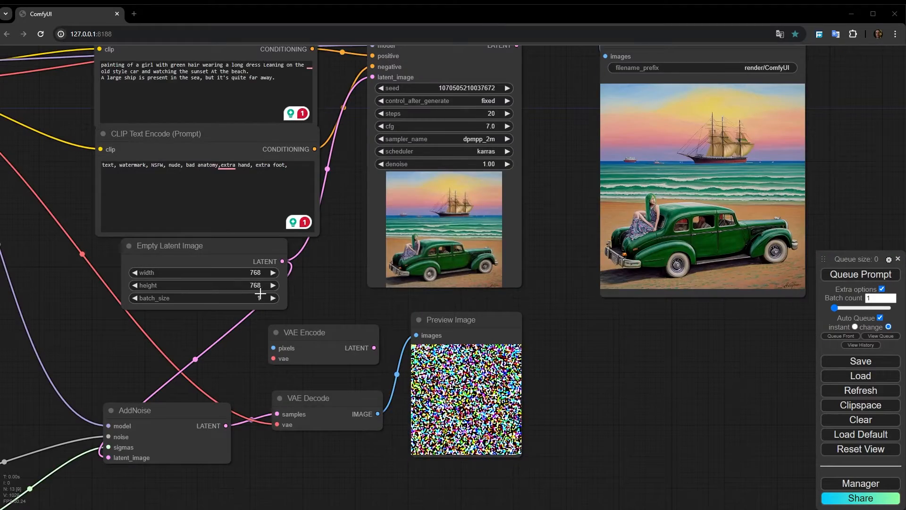
- Connect the checkpoint's VAE output to the vae input of the VAE Encode node
scroll(352, 417, "up", 3)
left_click(367, 330)
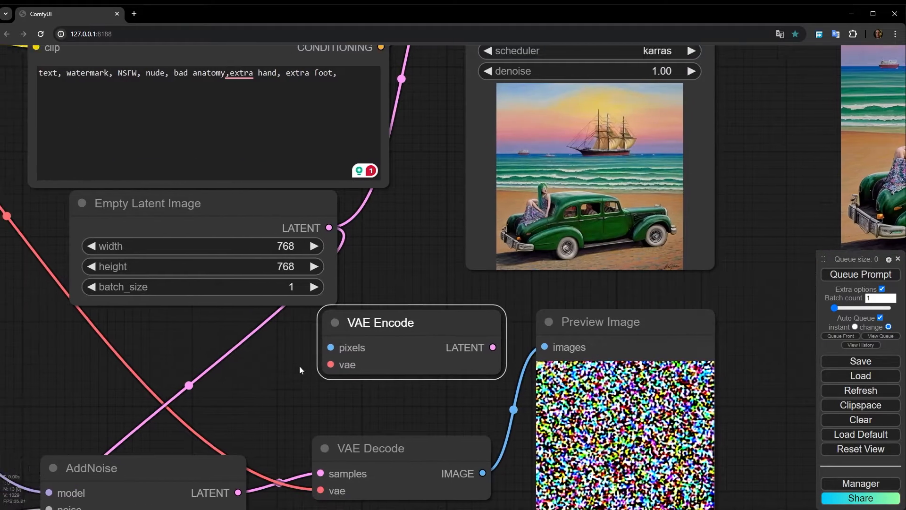
left_click_drag(300, 356, 356, 343)
scroll(370, 359, "down", 3)
scroll(359, 358, "up", 3)
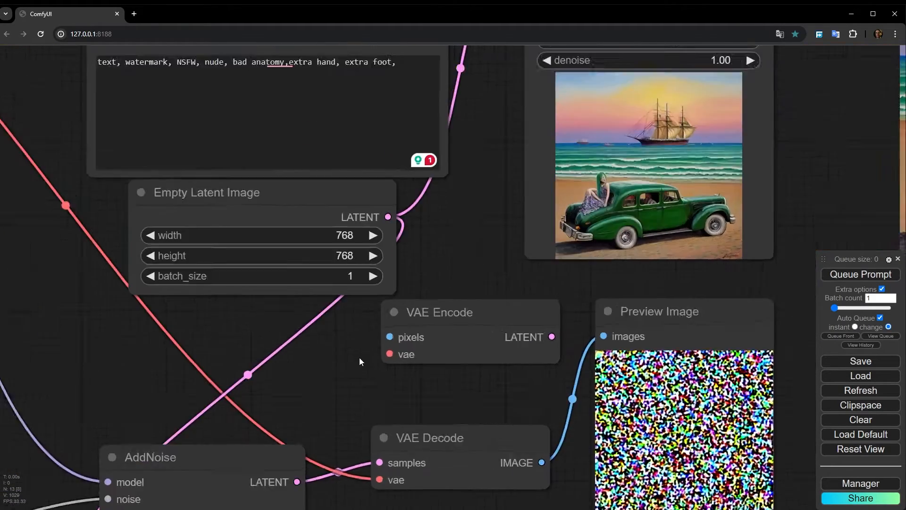
scroll(402, 353, "up", 1)
scroll(402, 353, "down", 5)
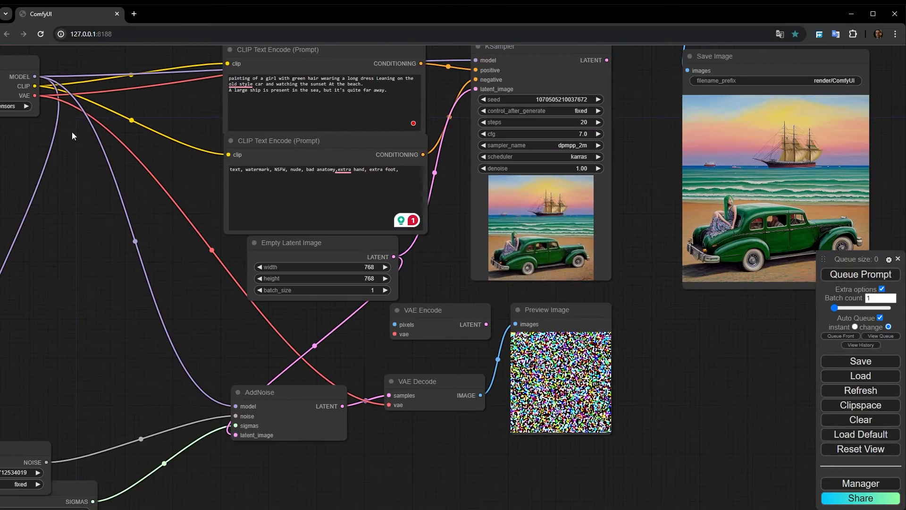
left_click_drag(35, 95, 394, 334)
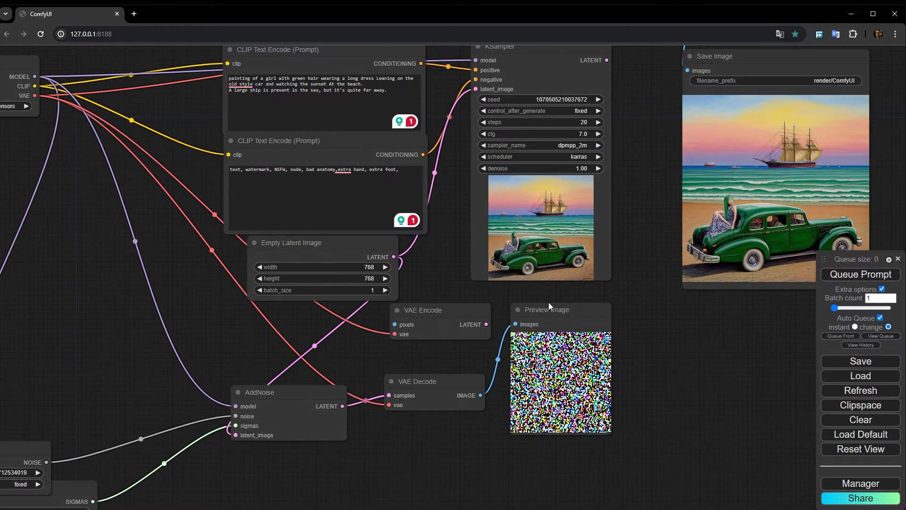
- Delete the AddNoise node together with the VAE Decode and Preview Image nodes that displayed its noise
left_click_drag(551, 305, 591, 359)
left_click_drag(620, 409, 634, 492)
left_click_drag(445, 397, 420, 499)
left_click_drag(253, 399, 76, 509)
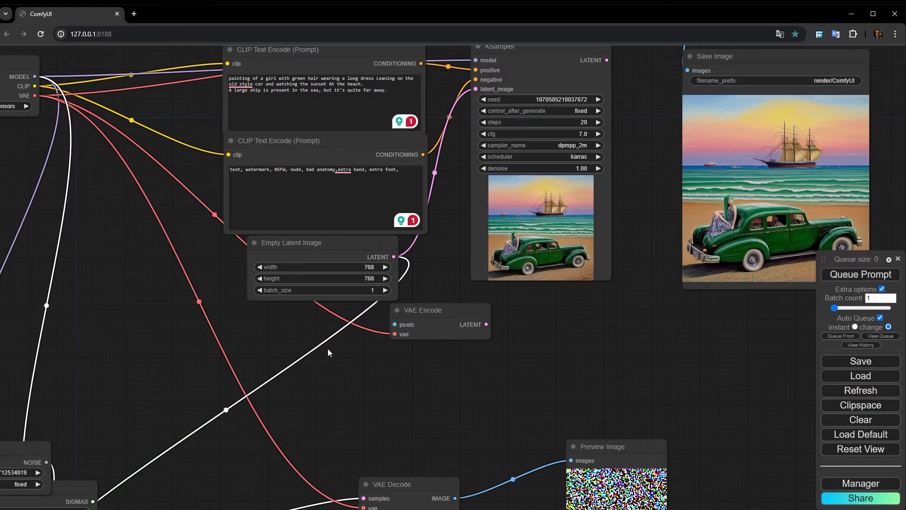
scroll(332, 328, "up", 3)
left_click_drag(404, 490, 518, 236)
scroll(518, 236, "down", 3)
left_click(292, 312)
key("Delete")
left_click(557, 273)
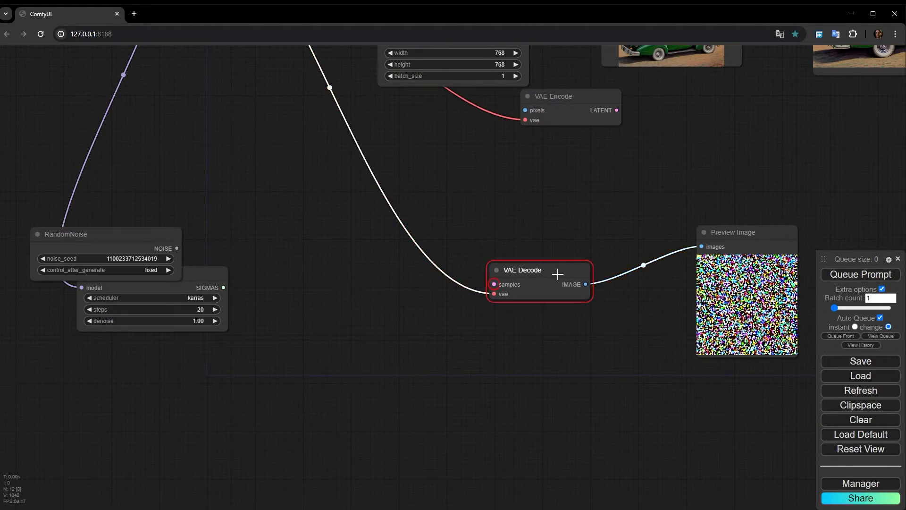
key("Delete")
left_click(777, 231)
key("Delete")
- Move the VAE Encode node lower, into the empty space beneath the Empty Latent Image node
left_click_drag(239, 212, 114, 306)
left_click_drag(244, 249, 144, 312)
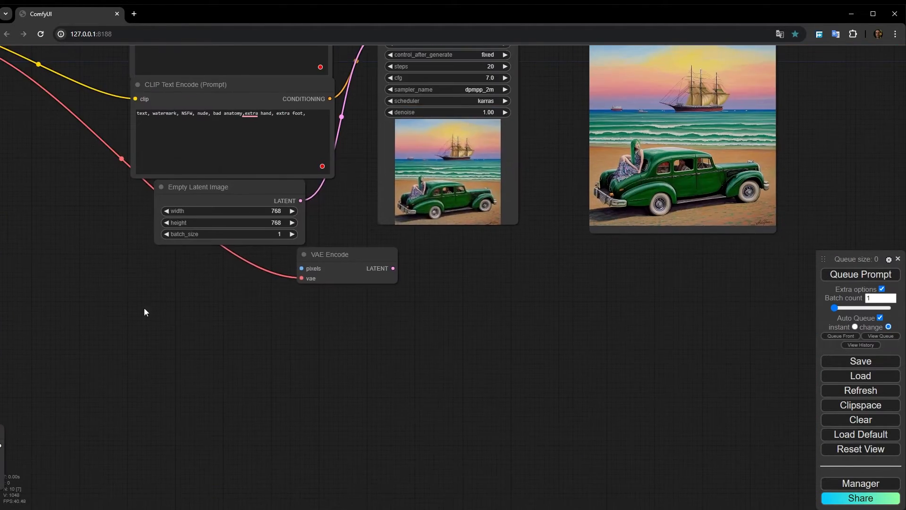
scroll(267, 270, "up", 3)
left_click_drag(358, 242, 313, 298)
scroll(237, 333, "up", 5)
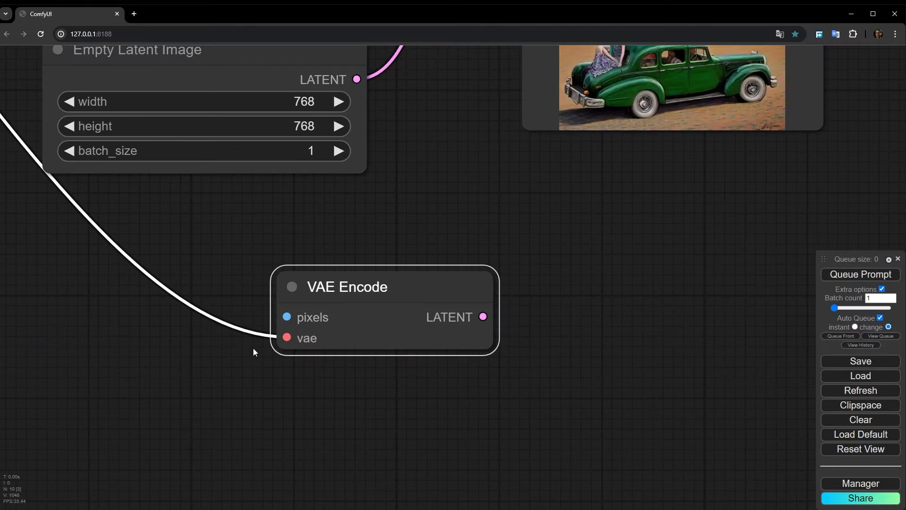
- Add a Load Image node feeding the pixels input of VAE Encode, and place it beside that node
scroll(283, 364, "down", 4)
left_click_drag(315, 376, 356, 344)
scroll(355, 294, "up", 3)
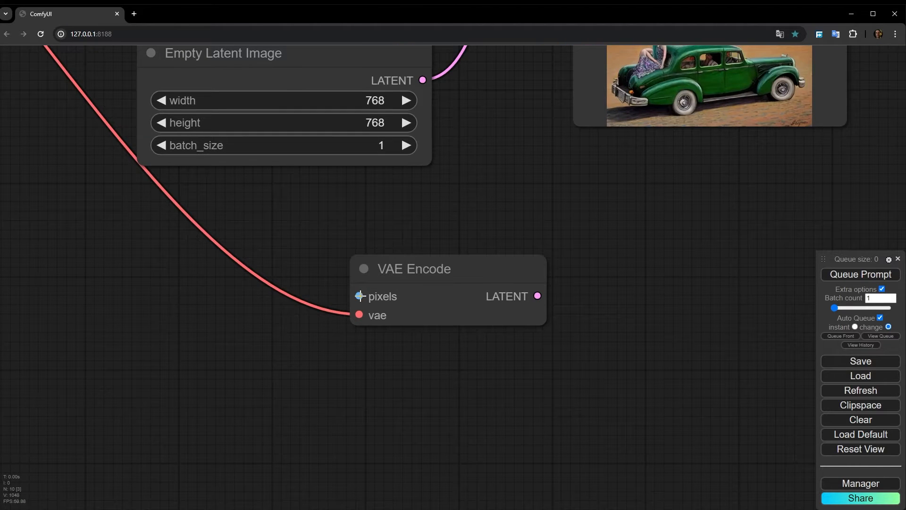
left_click_drag(301, 292, 227, 294)
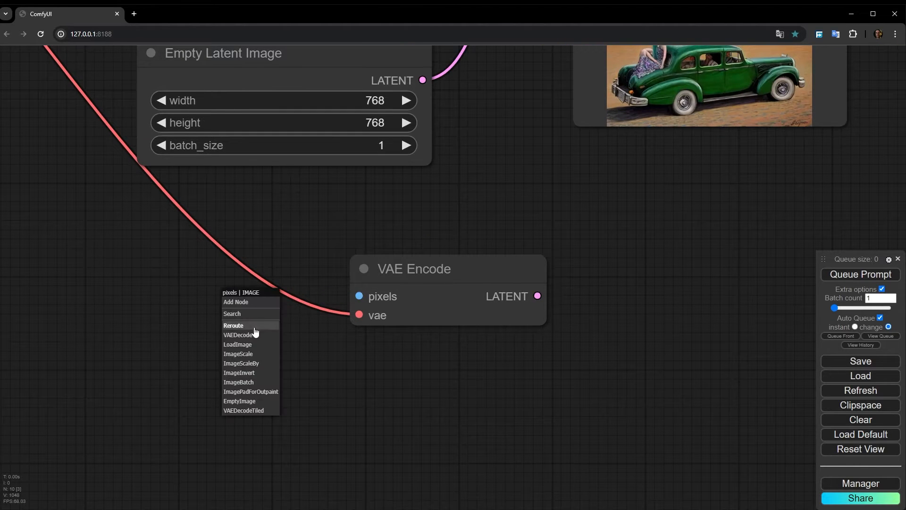
left_click(247, 346)
left_click_drag(367, 286, 59, 218)
left_click_drag(510, 396, 773, 359)
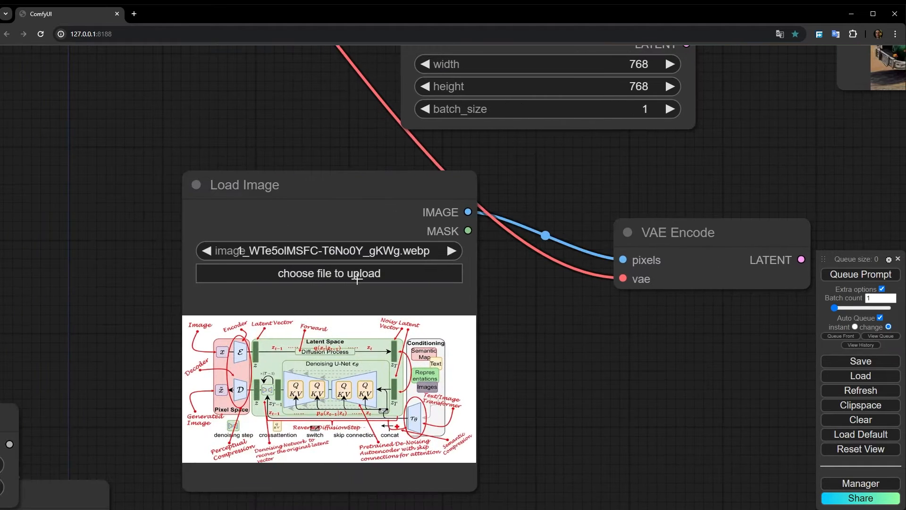
- Upload C+color.png from the output folder into the Load Image node
left_click(357, 276)
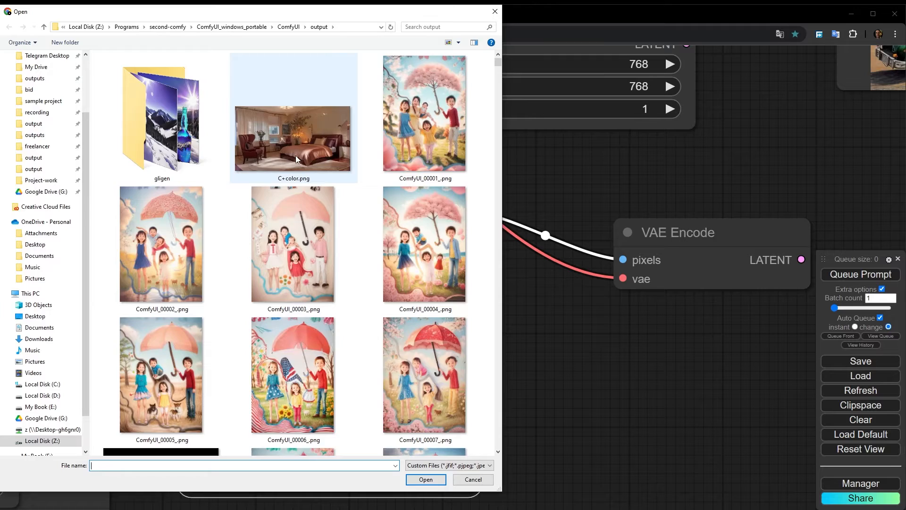
left_click(296, 159)
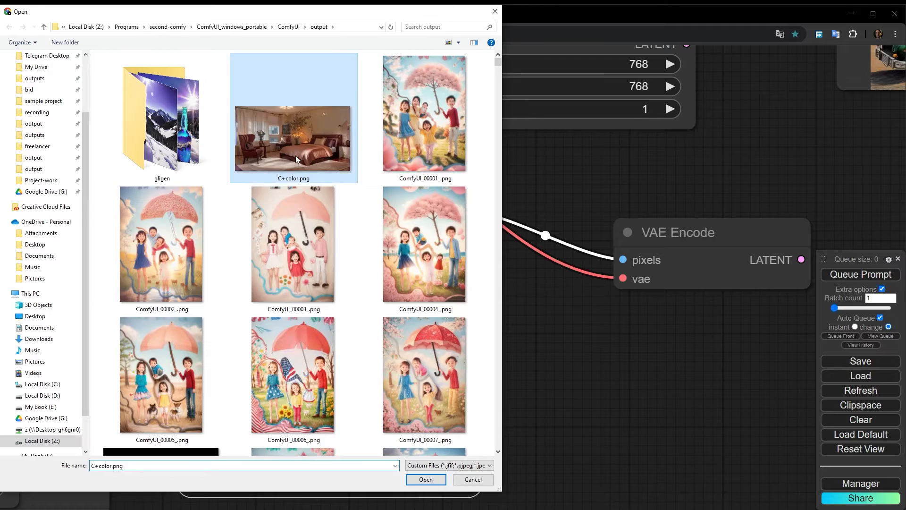
left_click(296, 159)
- Open the loaded bedroom image in its own browser tab to check its size, and return to the workflow
scroll(379, 443, "up", 8)
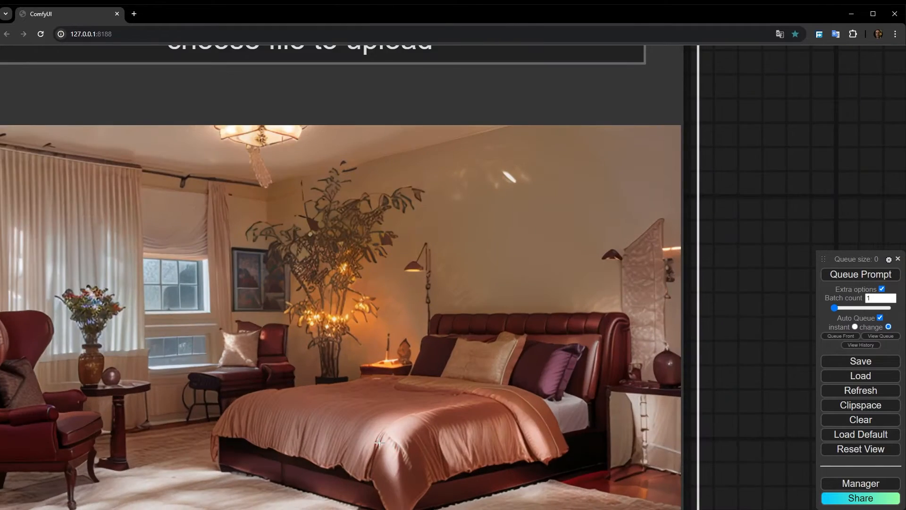
left_click_drag(379, 442, 357, 416)
scroll(451, 299, "down", 4)
right_click(314, 321)
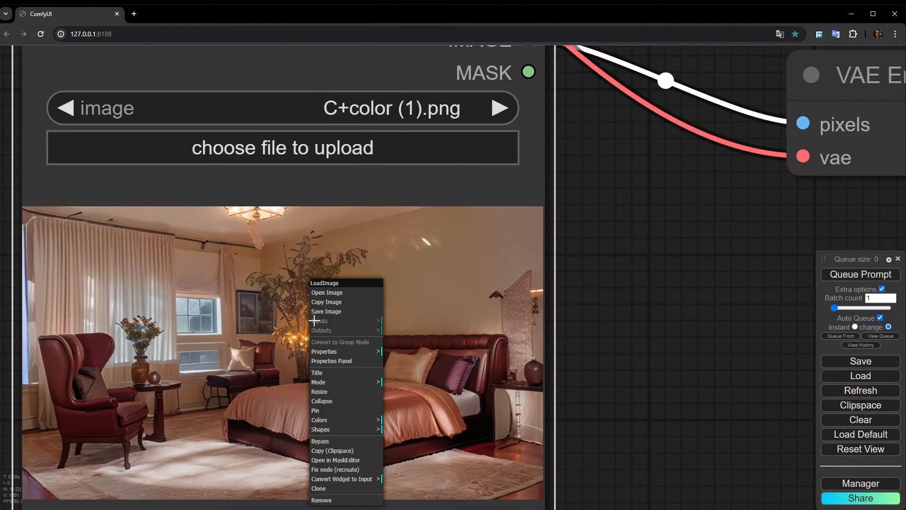
left_click(343, 295)
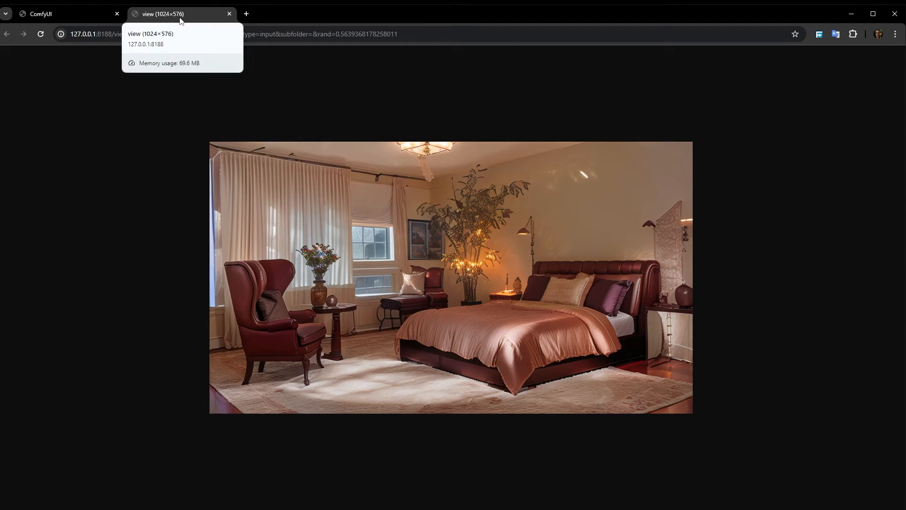
left_click(57, 15)
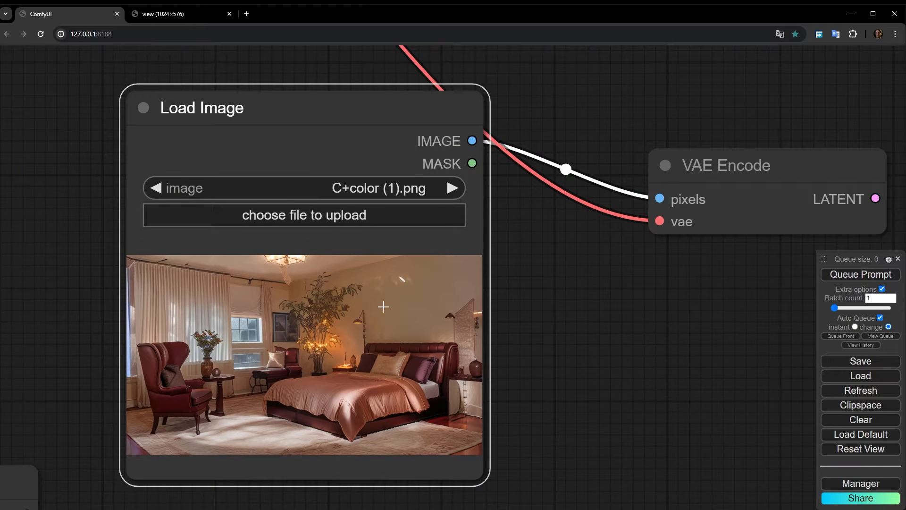
- Connect the VAE Encode LATENT output to the KSampler's latent_image input and generate an image from it
scroll(399, 388, "down", 5)
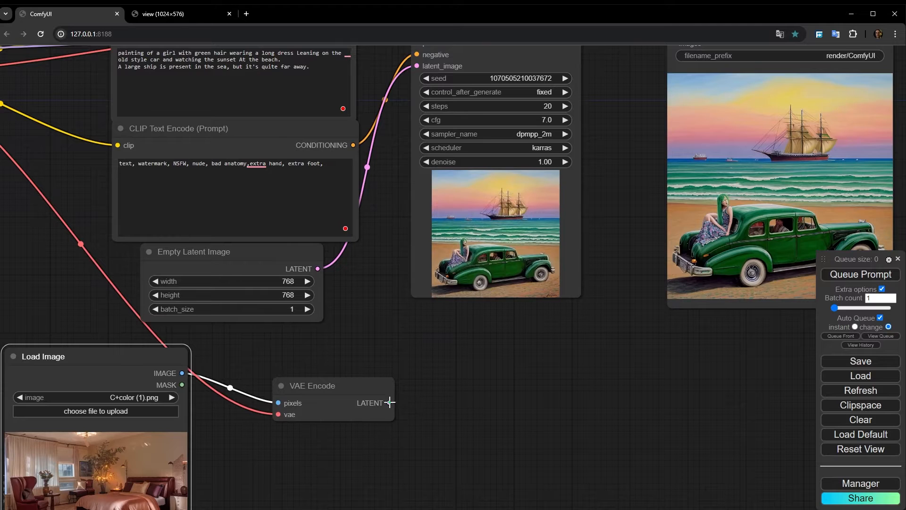
left_click_drag(390, 402, 416, 65)
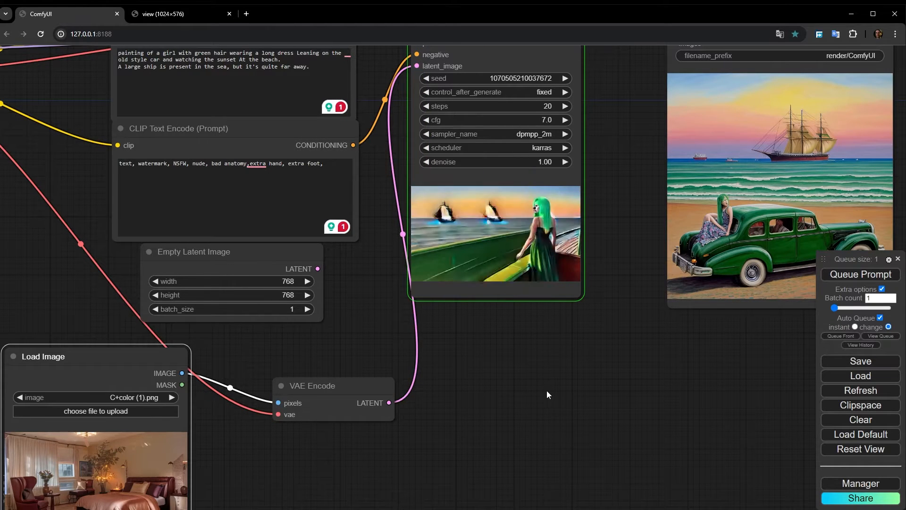
left_click_drag(546, 390, 490, 375)
scroll(491, 372, "down", 2)
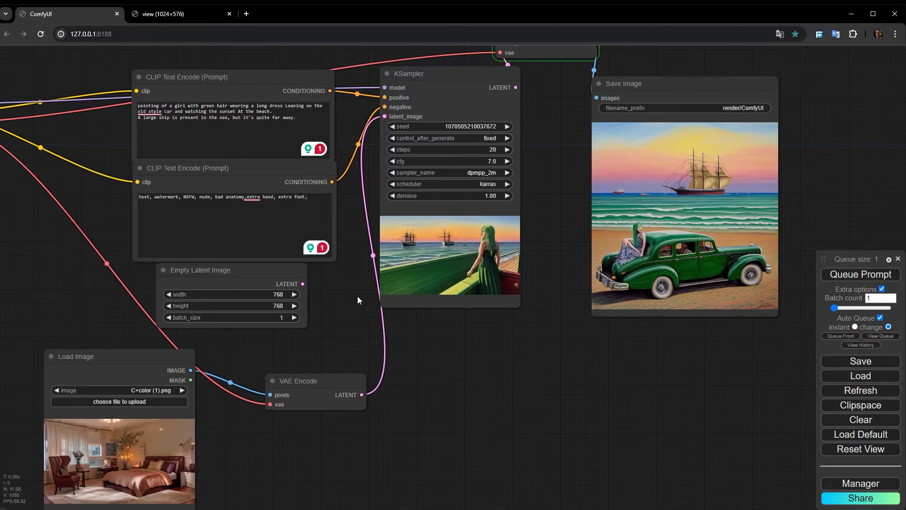
mouse_move(523, 296)
left_mouse_down()
mouse_move(467, 338)
mouse_move(511, 294)
left_mouse_up()
left_click_drag(572, 230, 440, 225)
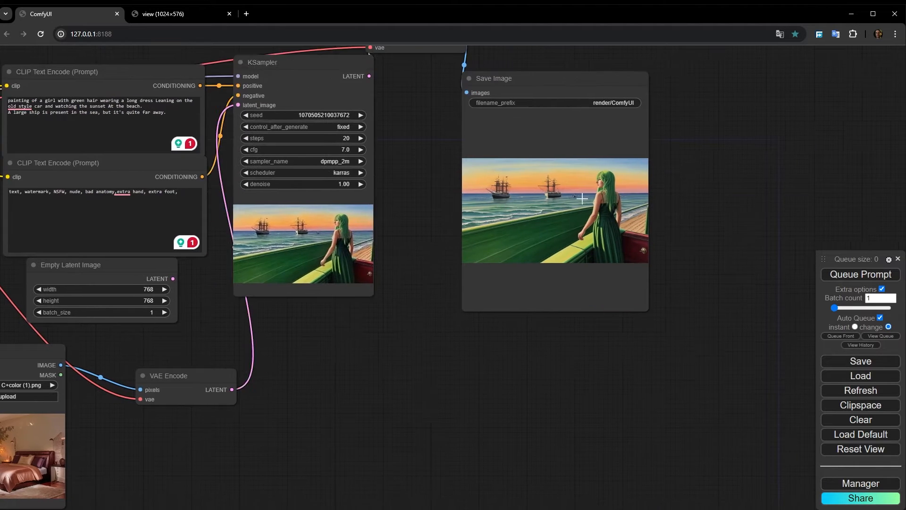
- Move the Save Image node closer to the KSampler and inspect the generated image
left_click_drag(531, 250, 458, 266)
scroll(508, 234, "up", 11)
scroll(308, 332, "down", 6)
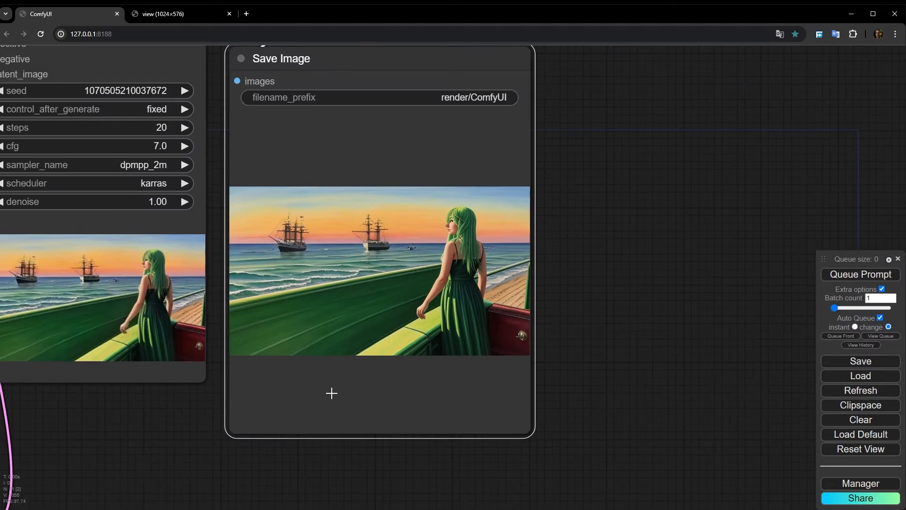
left_click_drag(210, 450, 424, 361)
scroll(354, 380, "down", 3)
left_click_drag(332, 417, 455, 307)
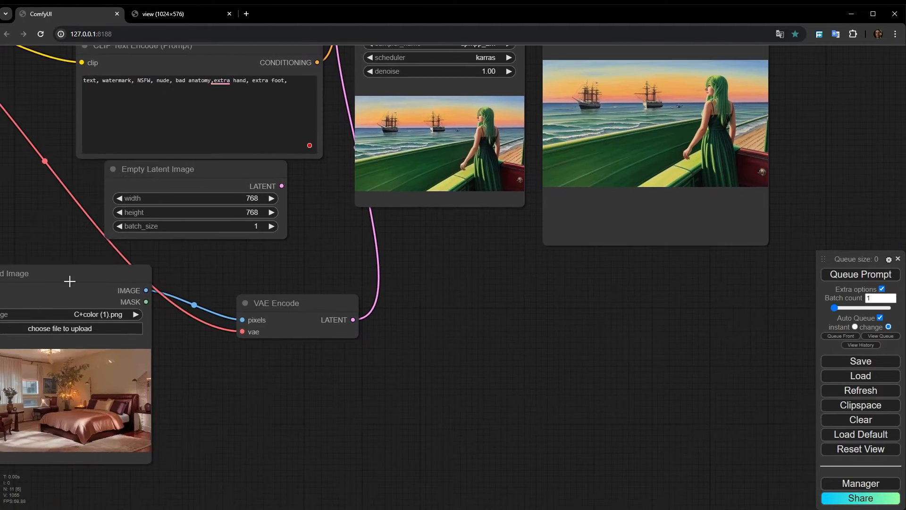
- Move the Load Image node over the VAE Encode node and compare the bedroom image with the generated result
left_click_drag(101, 272, 259, 226)
scroll(197, 366, "up", 4)
scroll(196, 367, "up", 6)
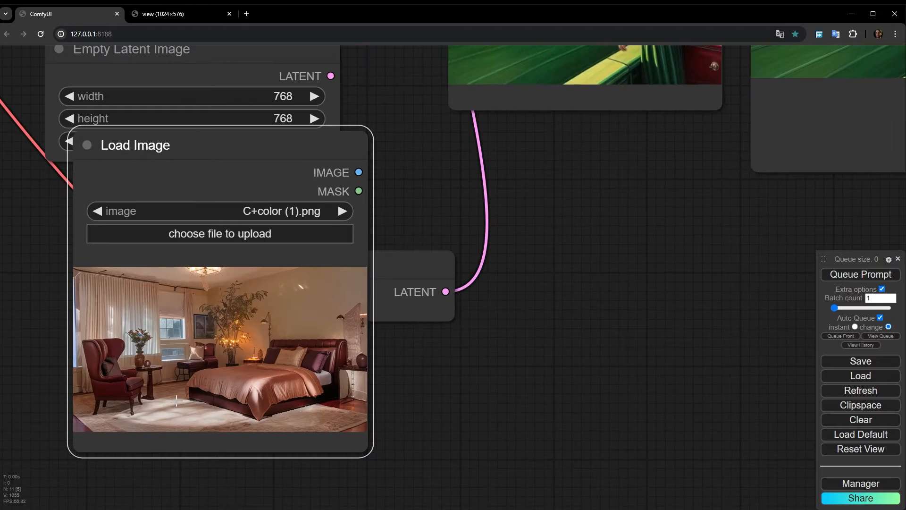
scroll(176, 388, "down", 5)
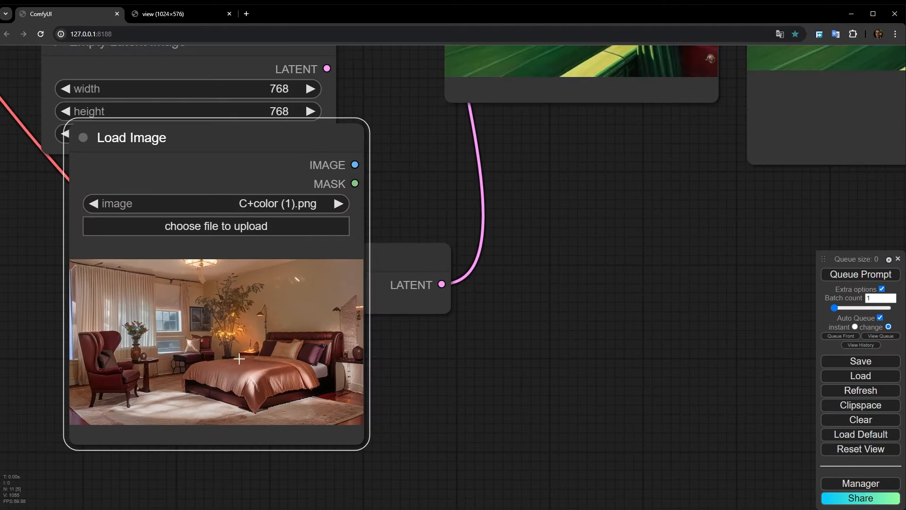
left_click_drag(492, 228, 488, 237)
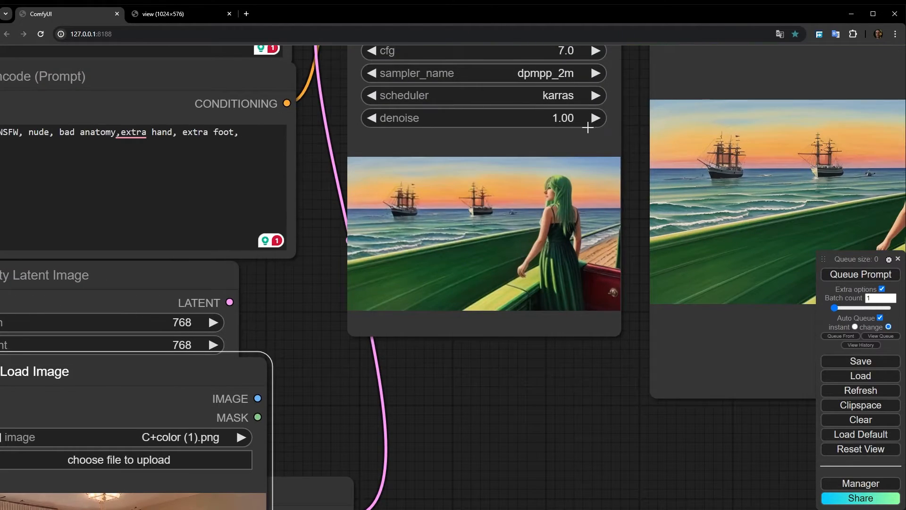
- Highlight the whole positive prompt text, and move the Load Image node up over the Empty Latent Image node
scroll(588, 126, "down", 4)
left_click_drag(583, 308, 530, 424)
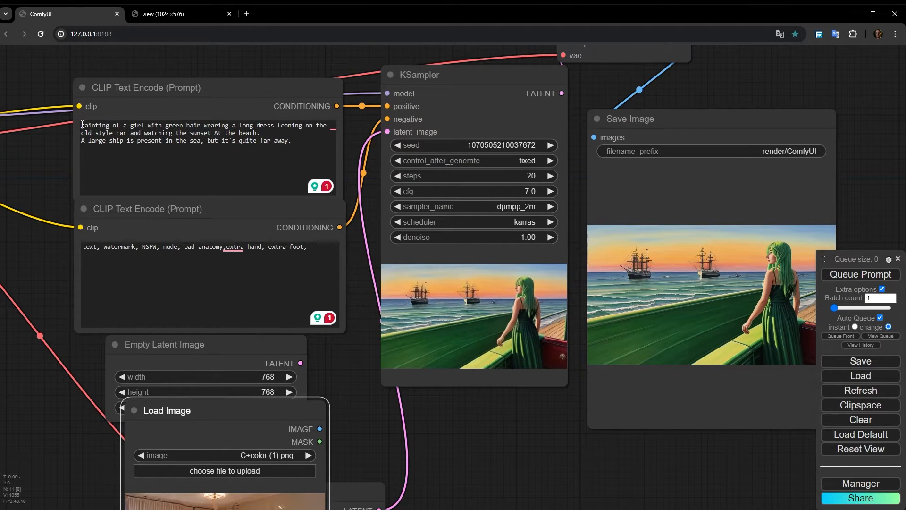
left_click_drag(82, 125, 298, 148)
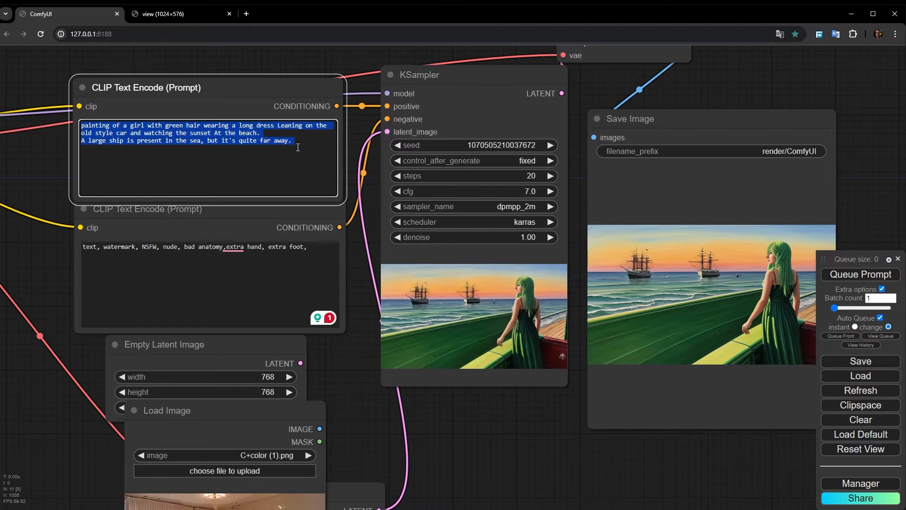
left_click_drag(508, 490, 514, 391)
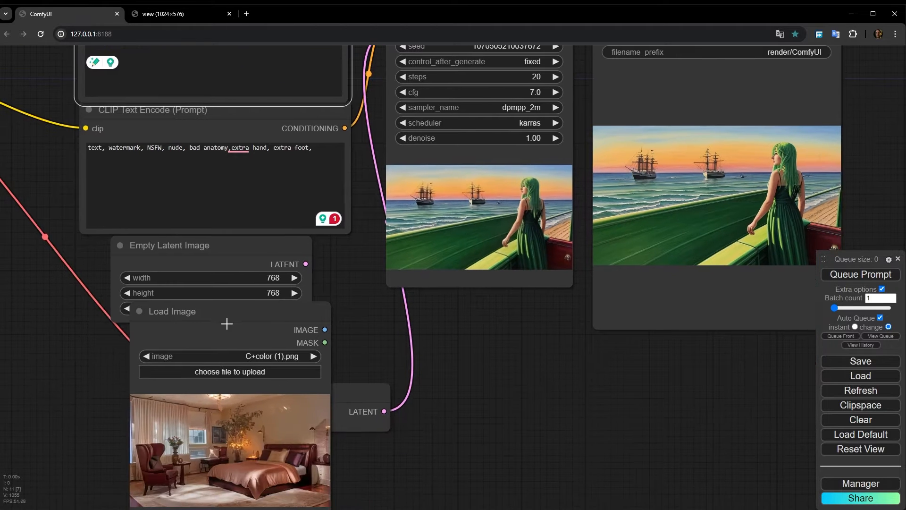
left_click_drag(226, 326, 269, 265)
left_click_drag(531, 349, 475, 407)
scroll(442, 184, "up", 8)
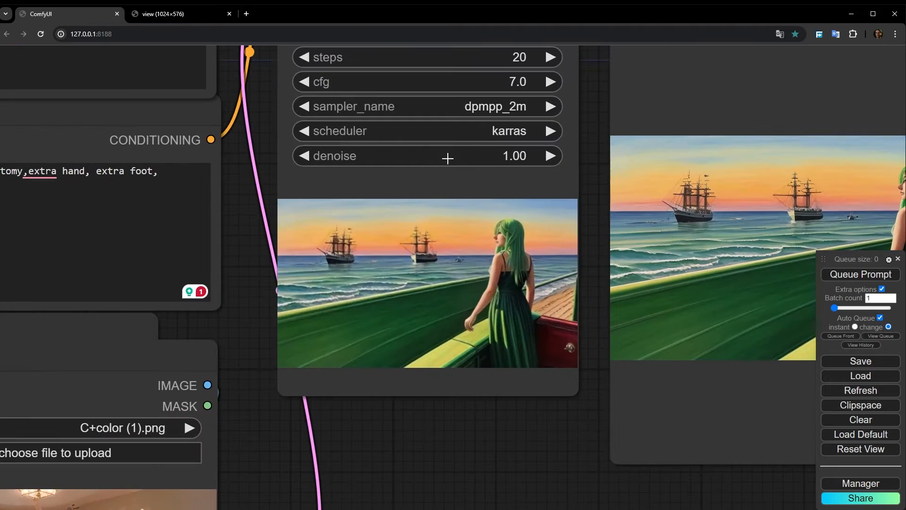
- Set the KSampler's denoise to 0.66 and generate a new image
scroll(426, 142, "down", 3)
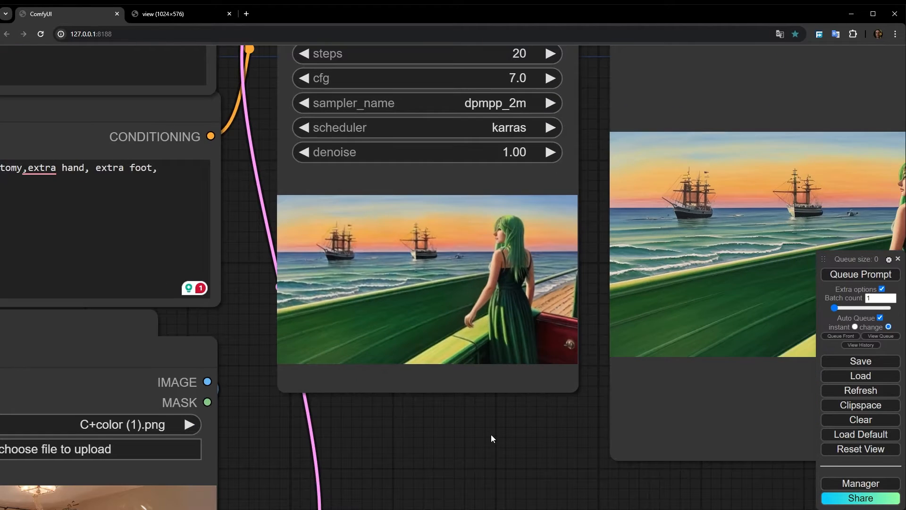
left_click_drag(491, 434, 428, 441)
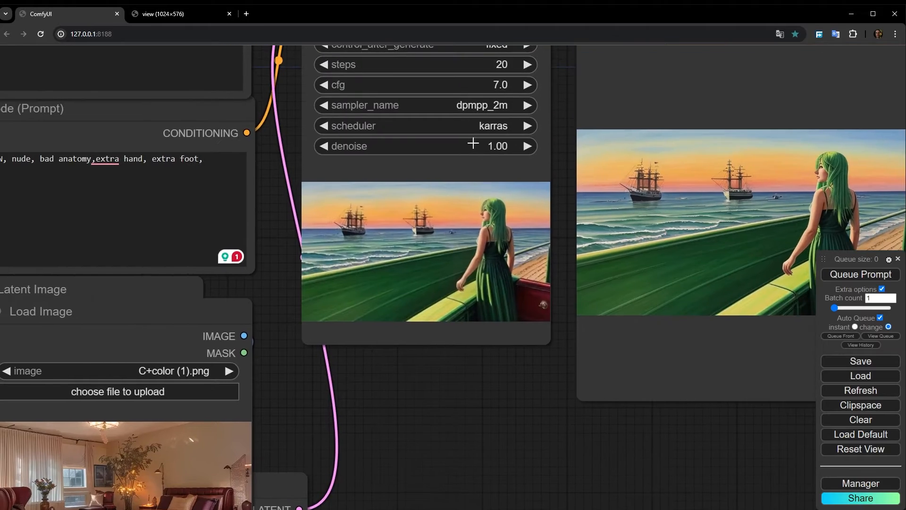
left_click_drag(473, 143, 454, 143)
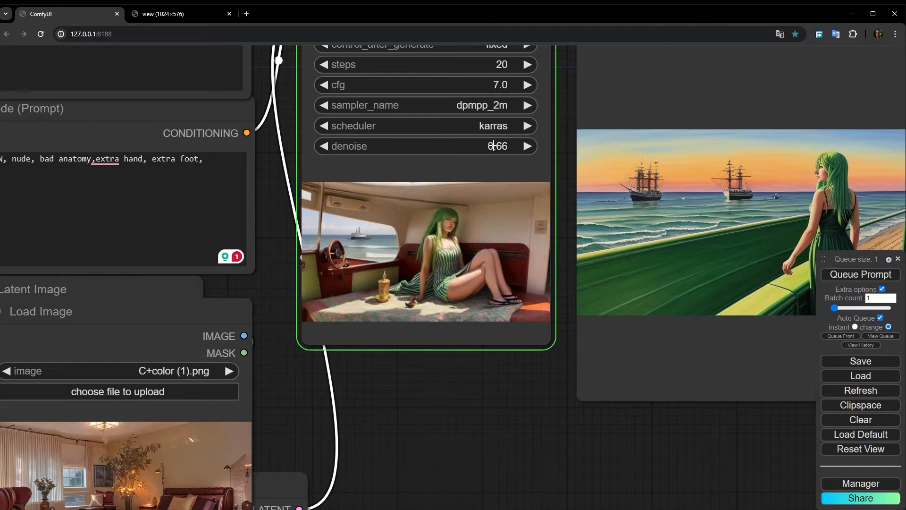
left_click_drag(451, 479, 336, 437)
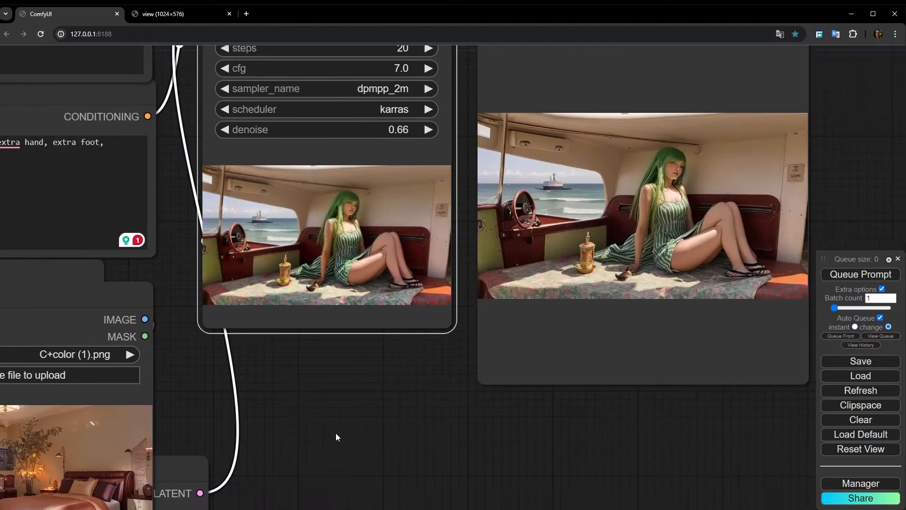
- Move the Load Image node next to the KSampler preview and compare the bedroom image with the 0.66 denoise result
scroll(326, 399, "down", 3)
left_click_drag(326, 399, 464, 299)
left_click_drag(257, 226, 405, 203)
scroll(149, 76, "up", 1)
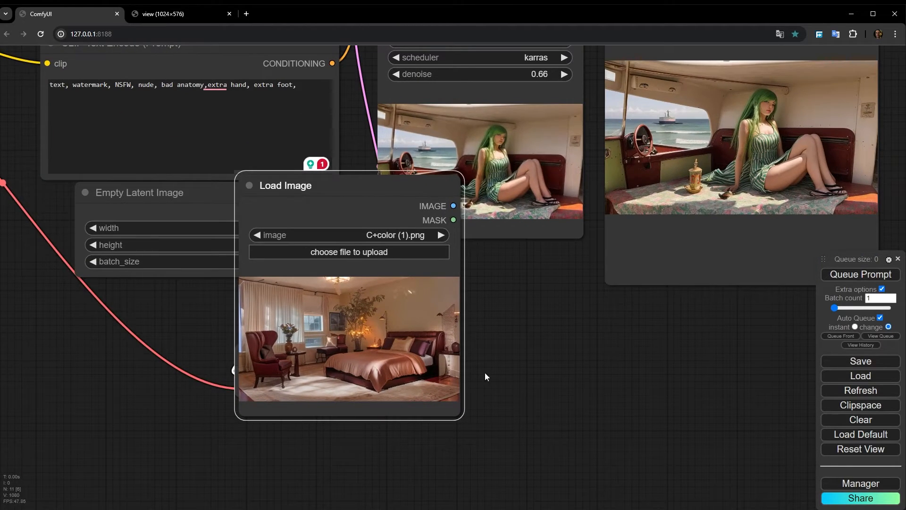
scroll(375, 358, "up", 5)
scroll(354, 348, "up", 1)
scroll(354, 348, "up", 4)
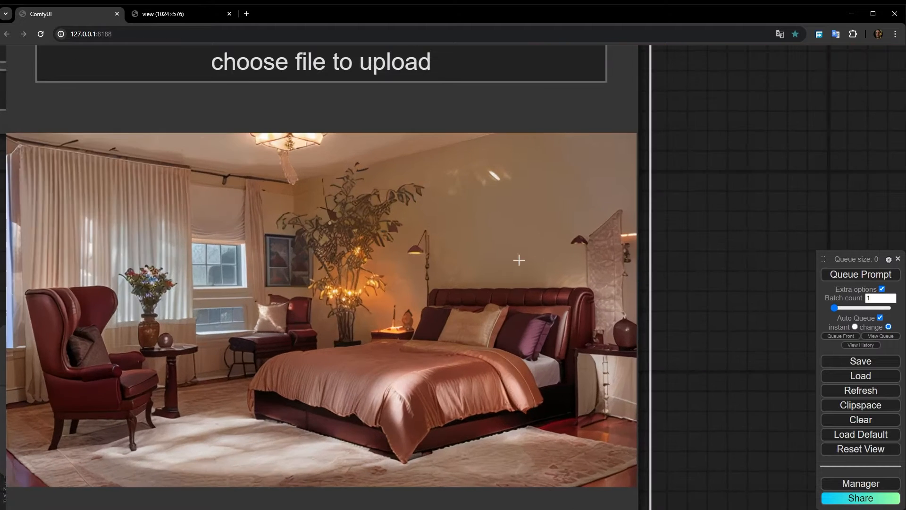
scroll(519, 260, "down", 3)
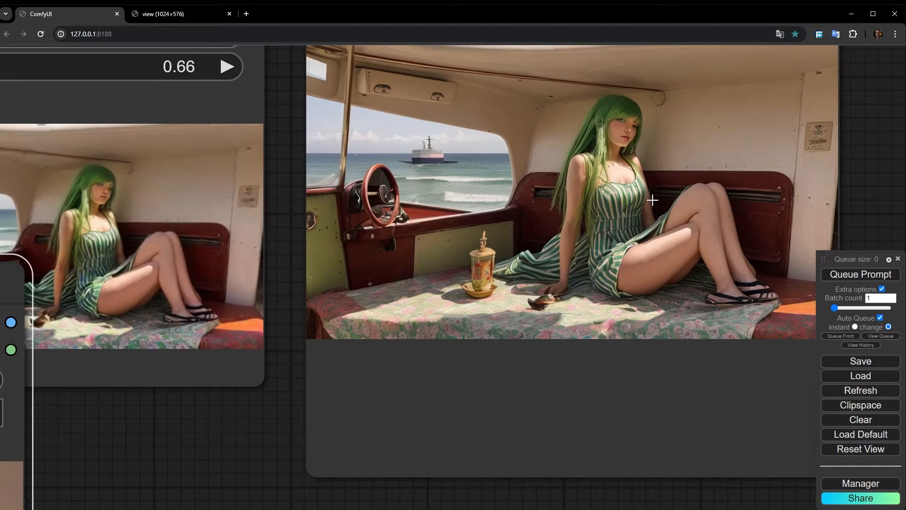
scroll(714, 203, "down", 5)
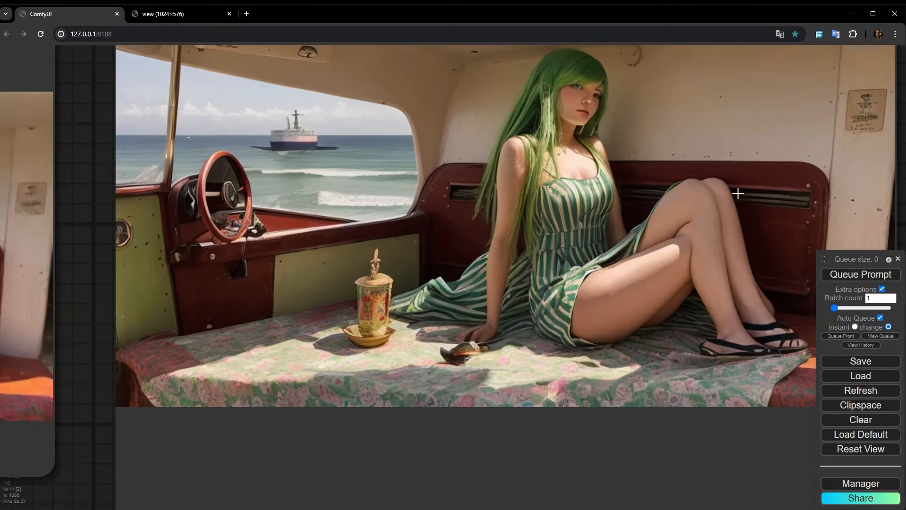
scroll(223, 480, "up", 1)
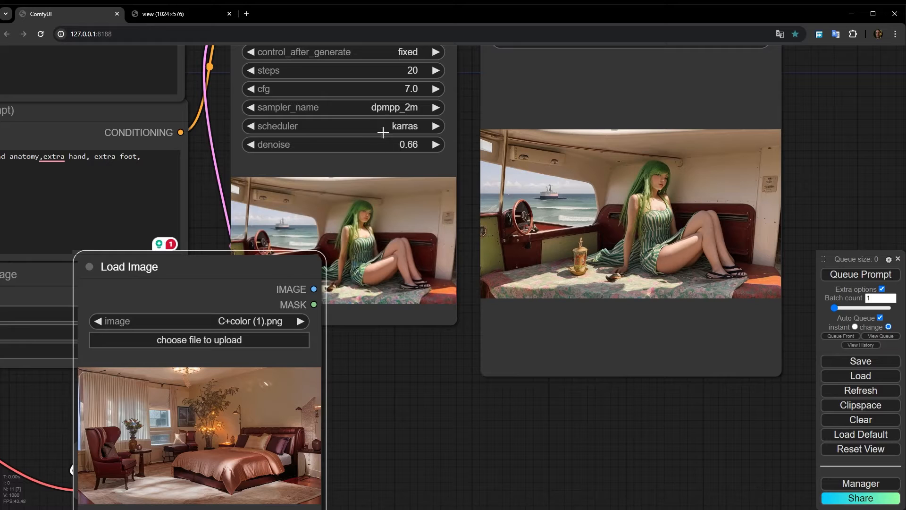
- Set the KSampler denoise to 0.50 and compare the generated bedroom with the loaded source image
left_click_drag(375, 149, 368, 148)
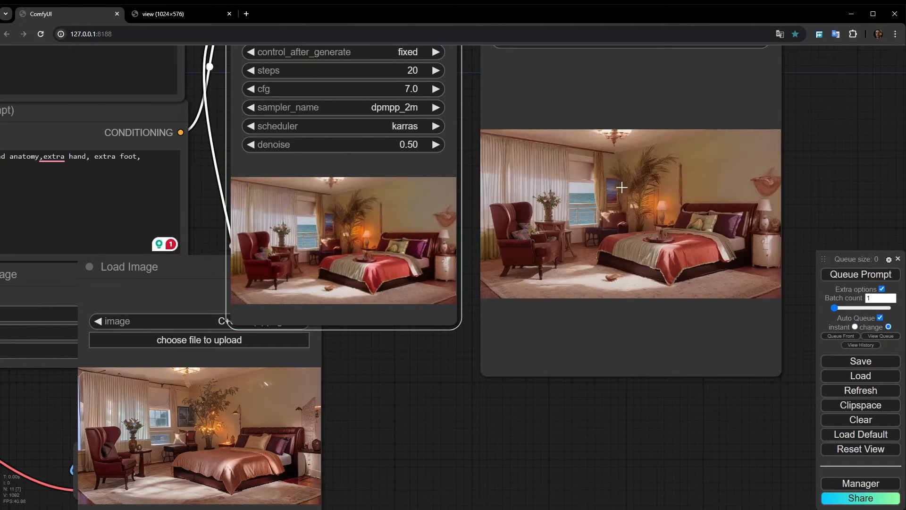
scroll(622, 187, "up", 9)
scroll(557, 249, "down", 4)
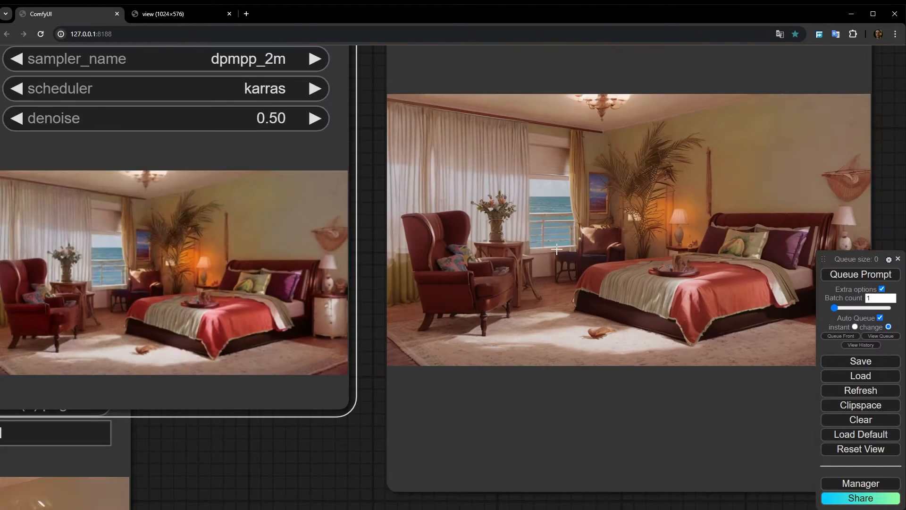
left_click_drag(203, 489, 524, 160)
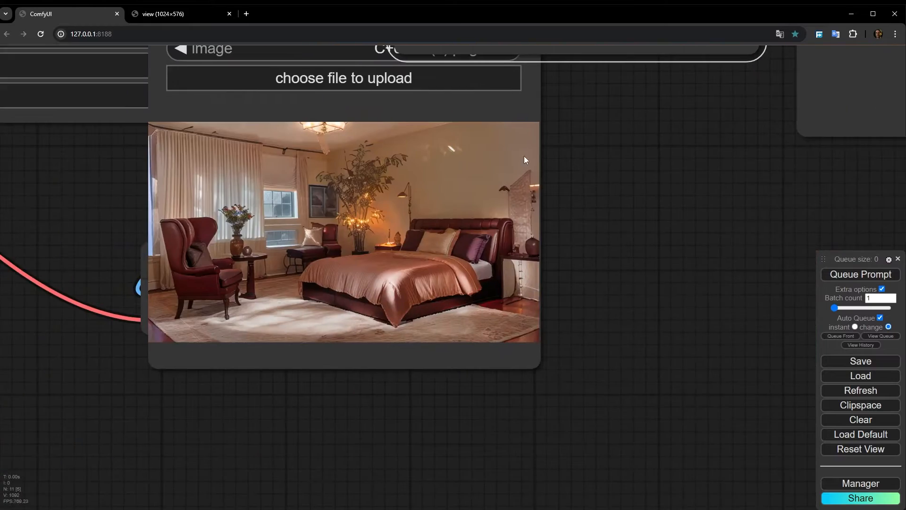
scroll(231, 202, "up", 8)
scroll(330, 213, "down", 10)
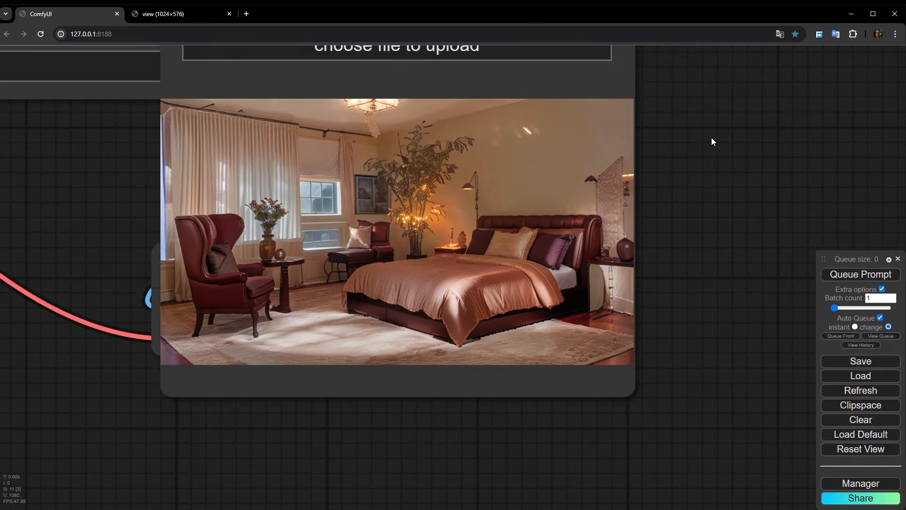
left_click_drag(712, 142, 216, 461)
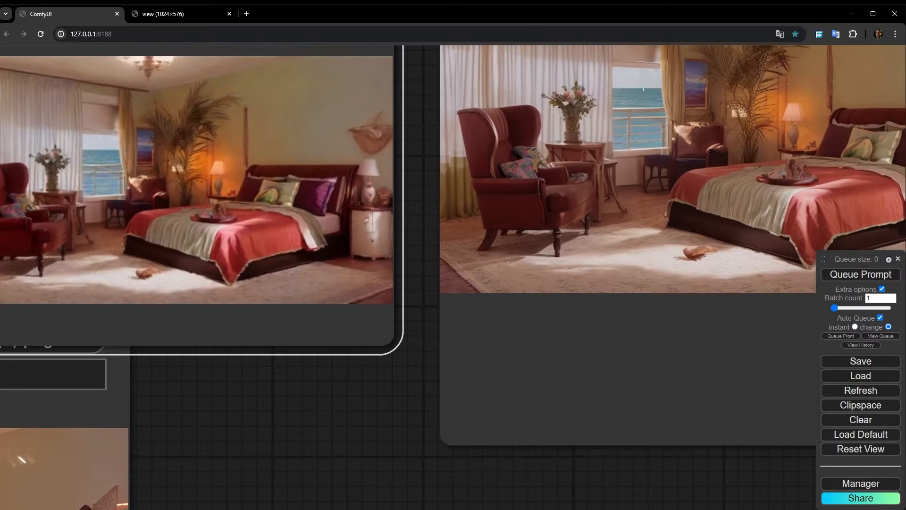
scroll(648, 91, "down", 3)
left_click_drag(372, 288, 386, 378)
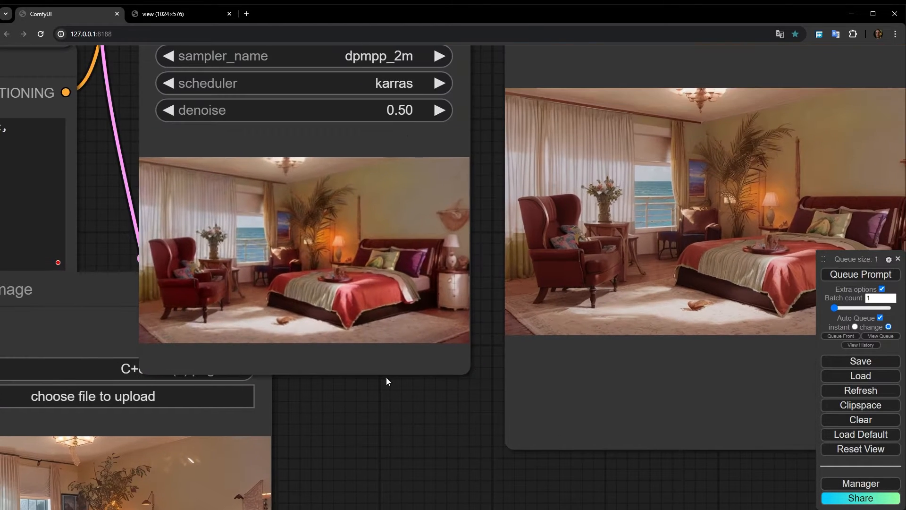
- Set the KSampler denoise to 0.57 and generate the image again
left_click_drag(306, 115, 309, 115)
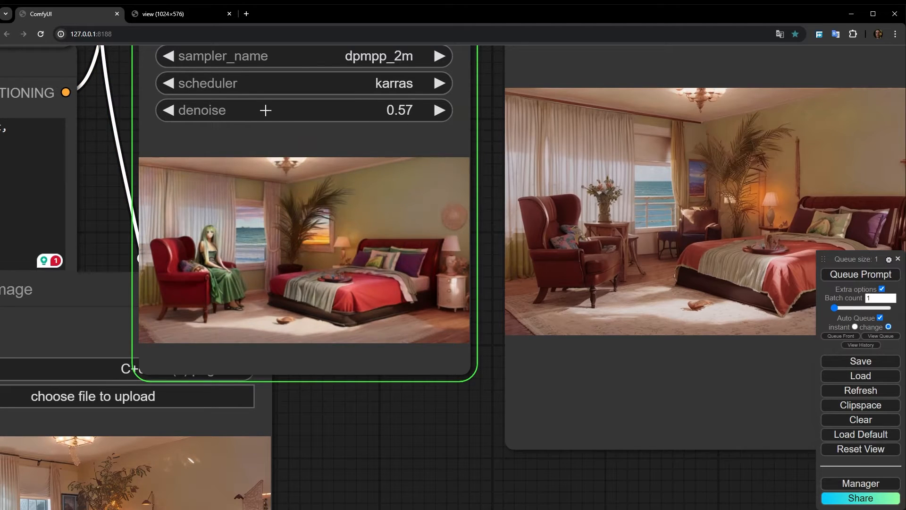
scroll(435, 445, "down", 3)
left_click_drag(435, 445, 428, 339)
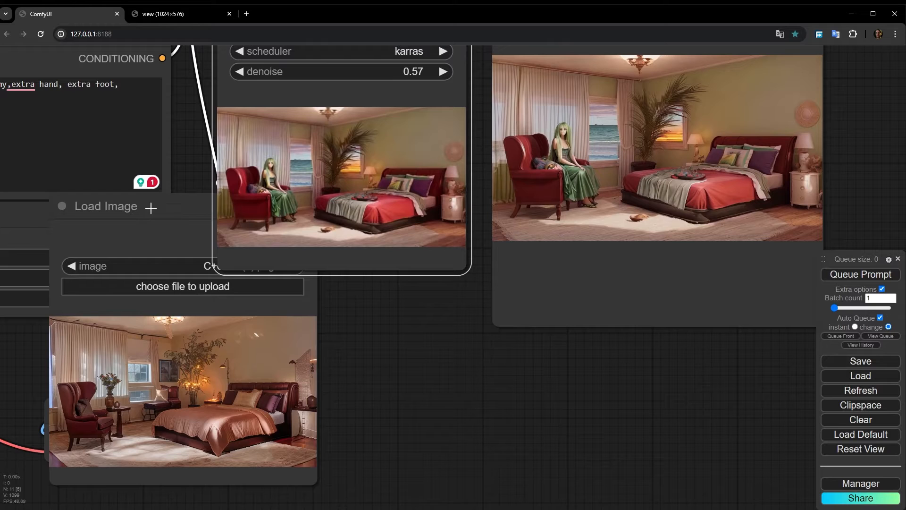
- Move the Load Image node off the KSampler and resize the Save Image node to fit closely around its preview
left_click_drag(150, 207, 305, 158)
scroll(453, 246, "down", 4)
left_click_drag(605, 349, 357, 392)
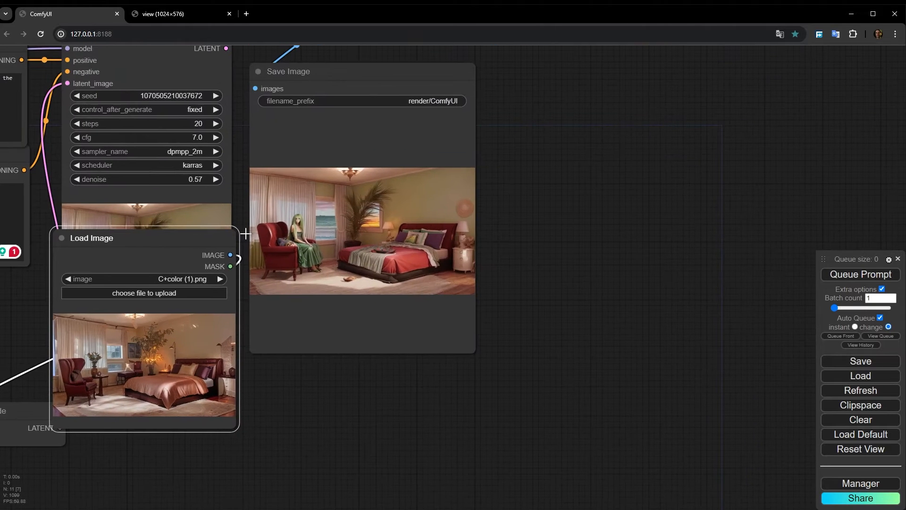
left_click_drag(183, 238, 561, 77)
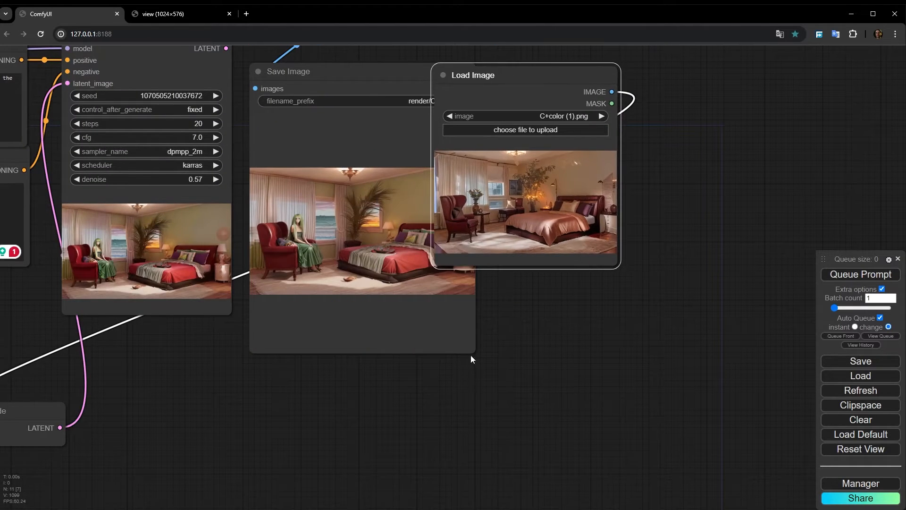
left_click_drag(473, 353, 493, 249)
- Place the Load Image node under Save Image, enlarge it to a similar width, and tuck its header behind so both previews stack
left_click_drag(551, 108, 361, 296)
left_click_drag(422, 448, 491, 465)
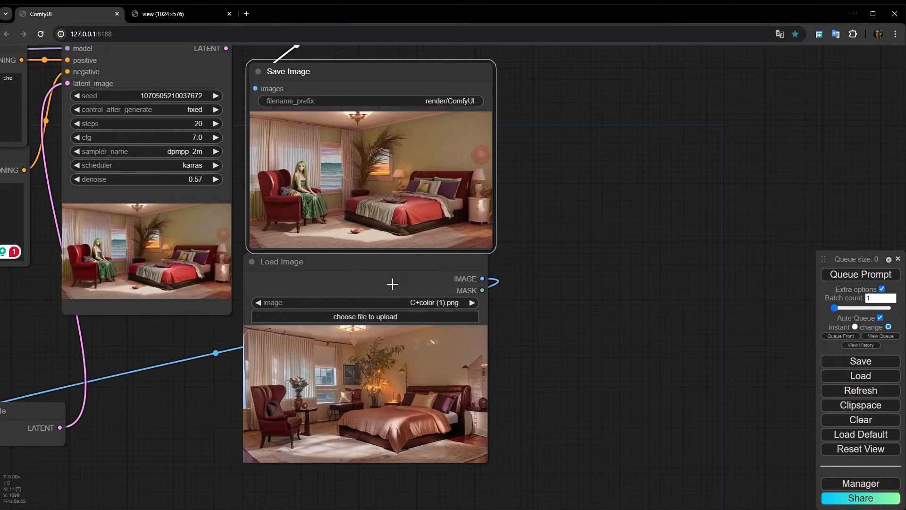
left_click_drag(392, 284, 388, 194)
left_click(365, 74)
scroll(543, 288, "up", 5)
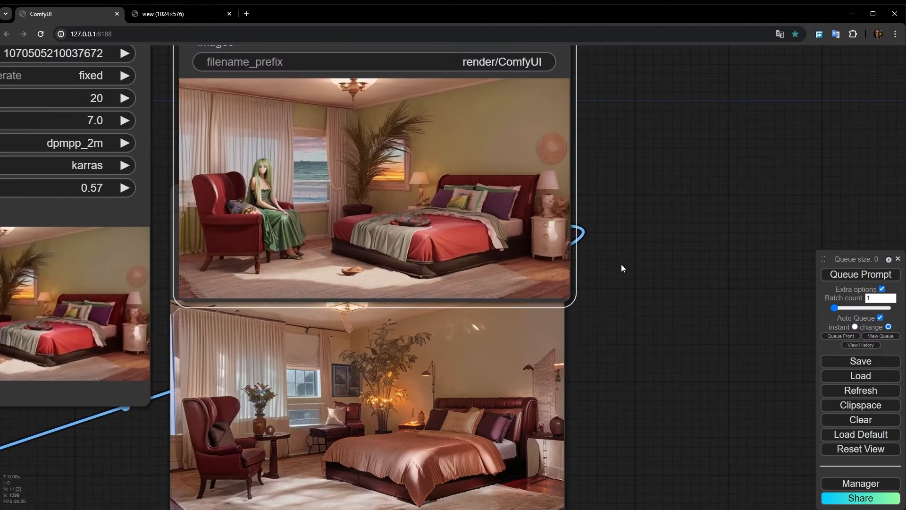
left_click_drag(698, 320, 736, 307)
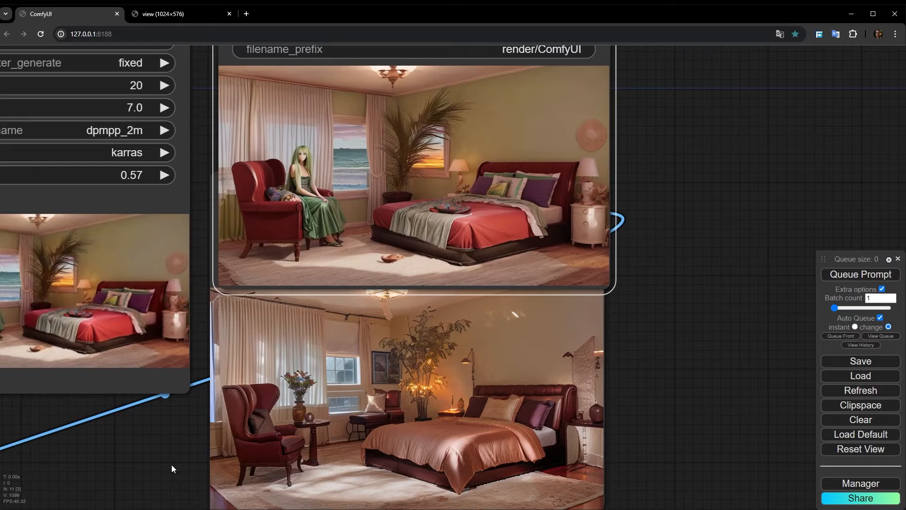
left_click_drag(133, 467, 160, 444)
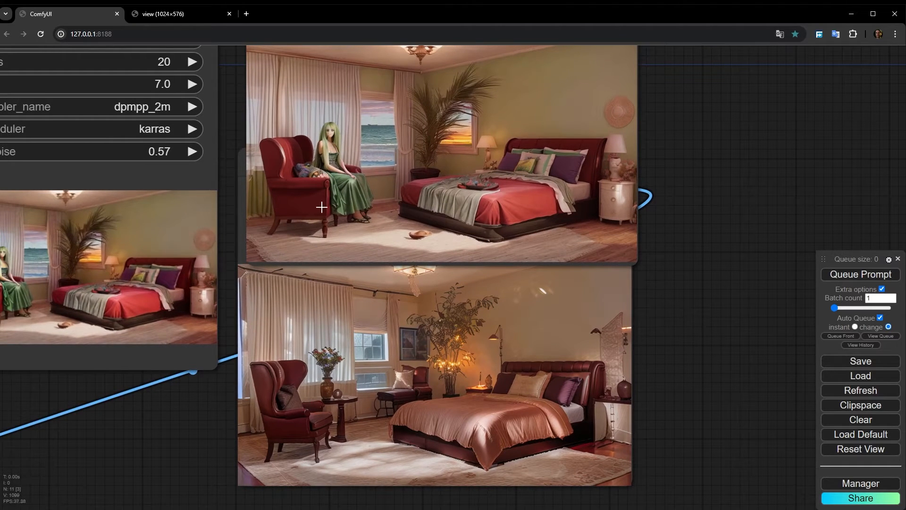
- Raise the denoise in single steps through 0.58 to 0.59 and examine the generated image against the source
left_click(189, 150)
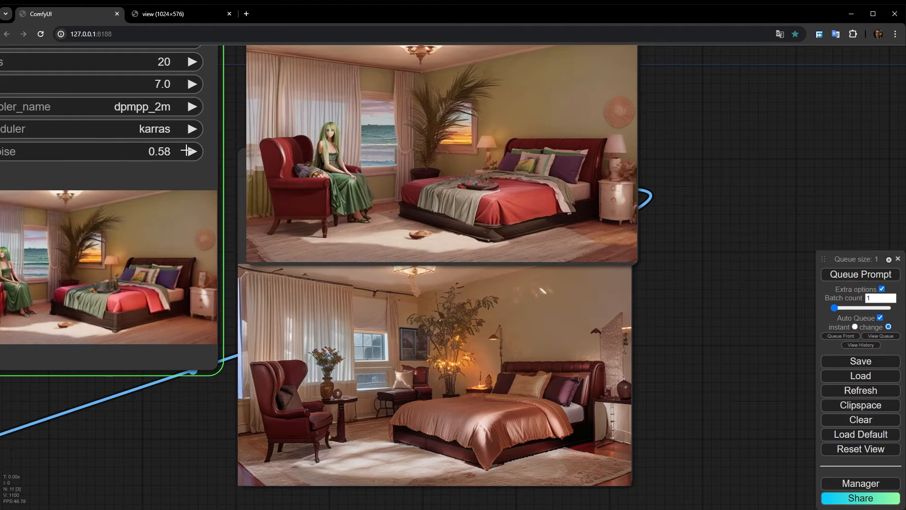
left_click(189, 151)
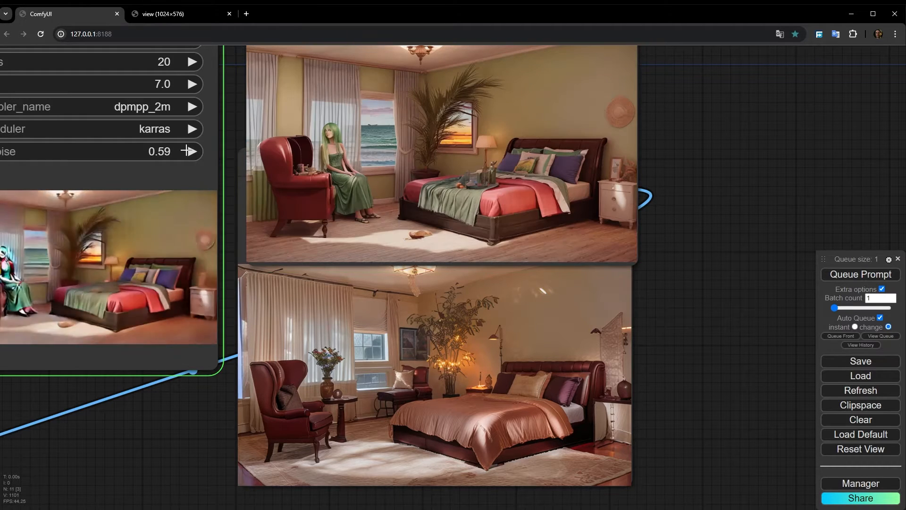
left_click_drag(174, 455, 235, 440)
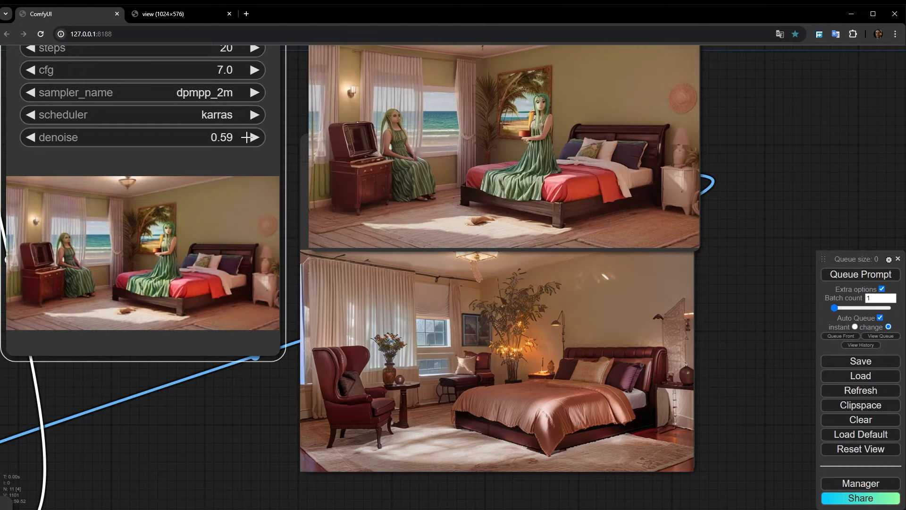
scroll(228, 139, "up", 4)
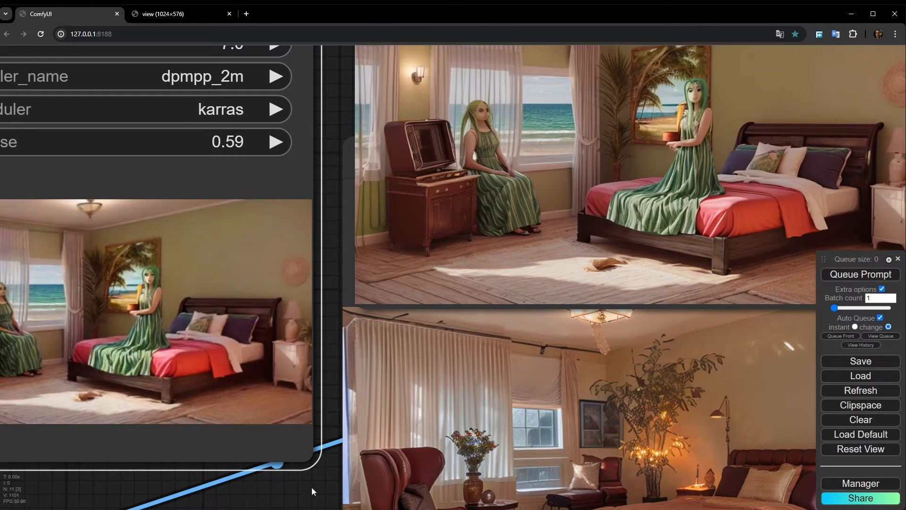
left_click_drag(312, 487, 232, 282)
left_click_drag(210, 329, 182, 507)
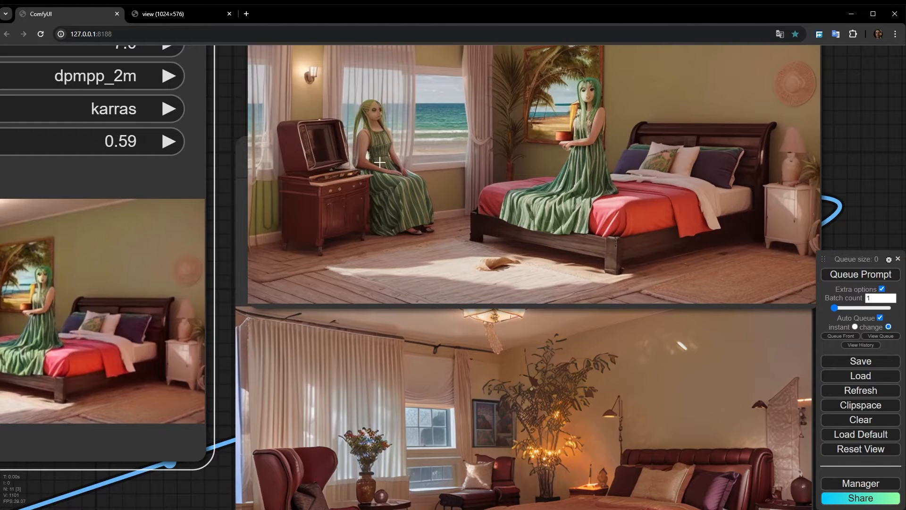
scroll(335, 161, "down", 4)
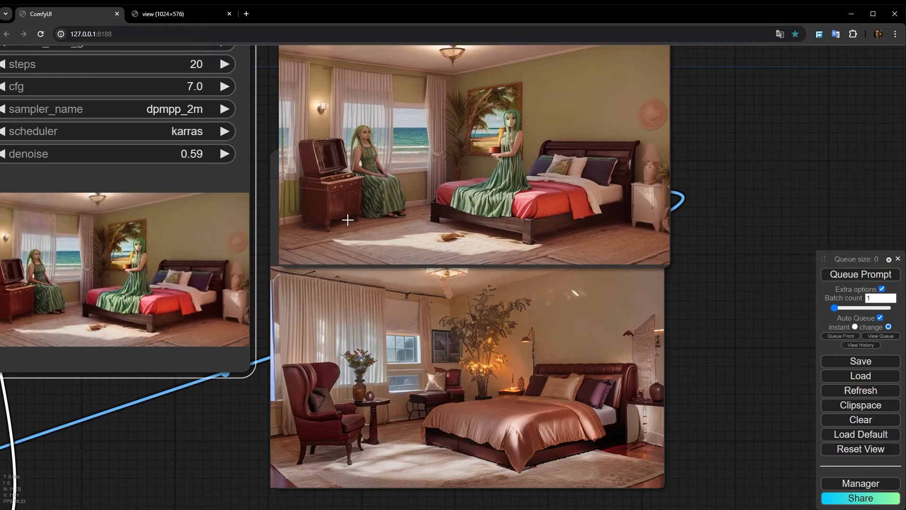
- Raise the denoise from 0.60 to 0.63 in steps of 0.01, letting the image regenerate between changes
left_click(223, 153)
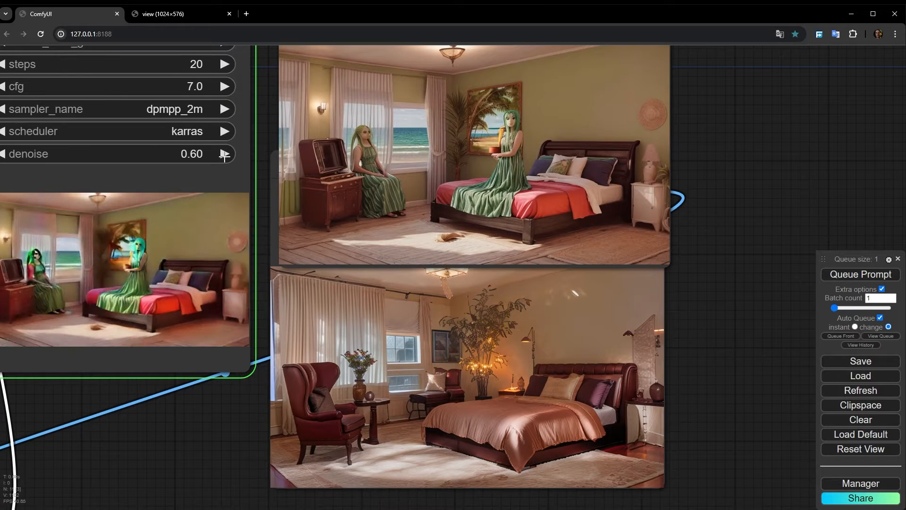
left_click(224, 154)
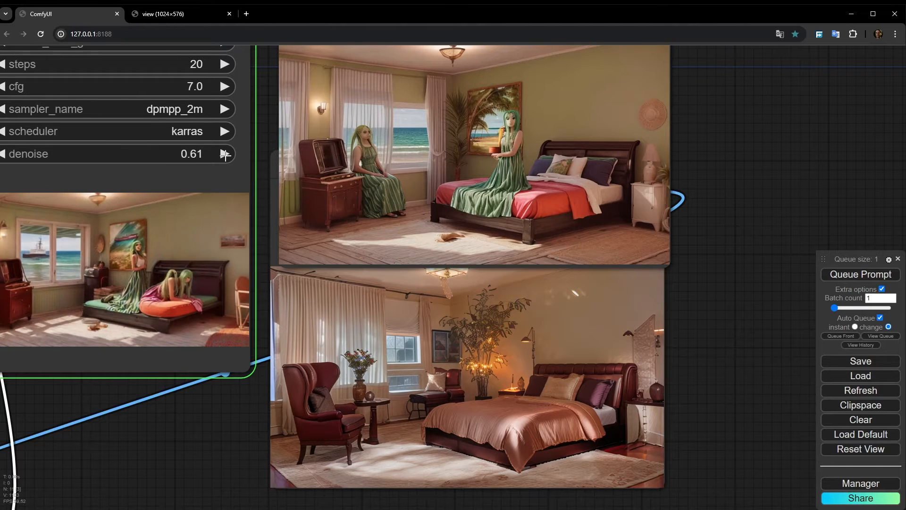
left_click(224, 154)
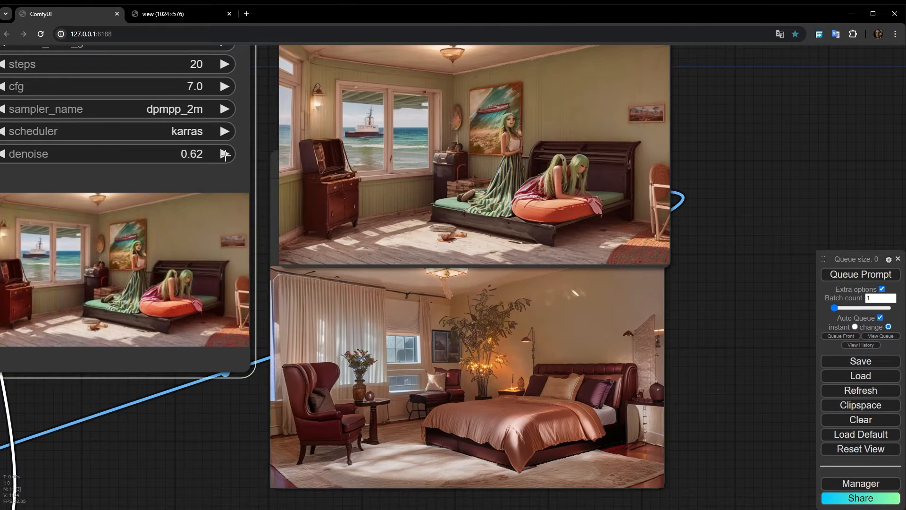
left_click(225, 154)
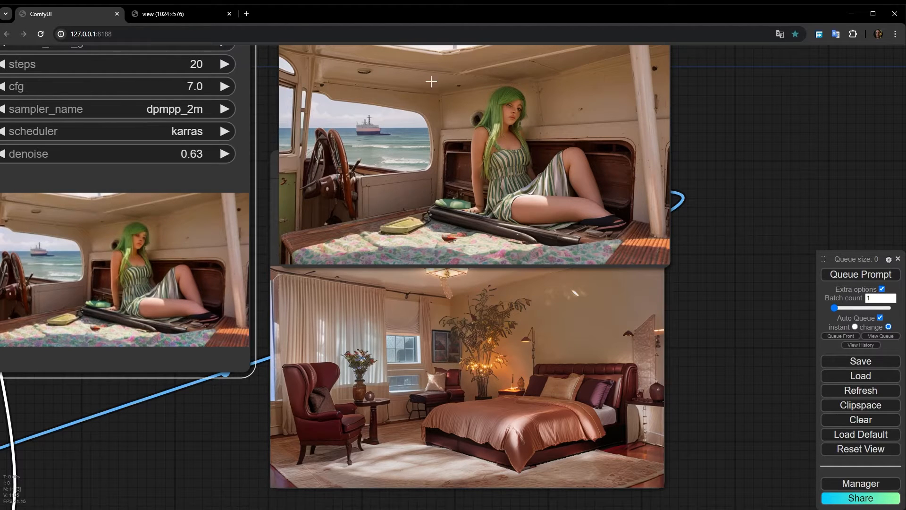
left_click_drag(734, 115, 799, 117)
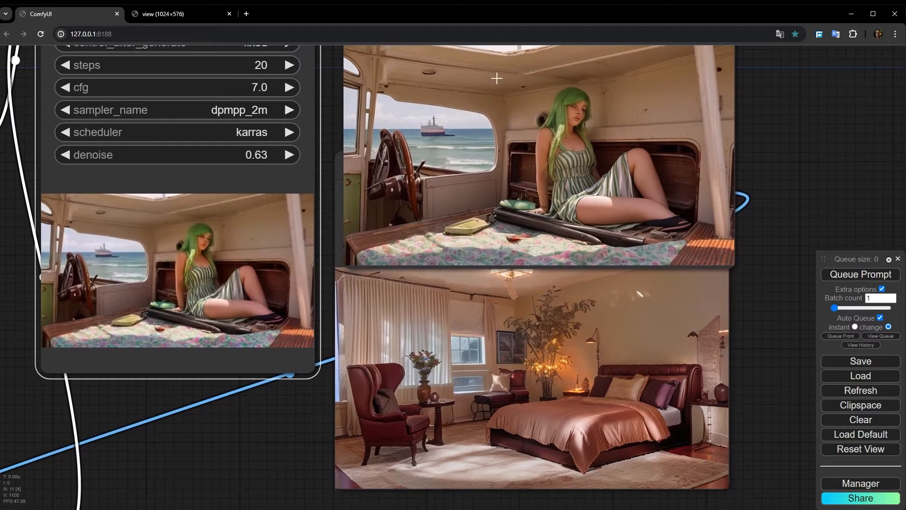
- Switch the KSampler's sampler to euler_ancestral, then lower the denoise to 0.59
left_click(181, 111)
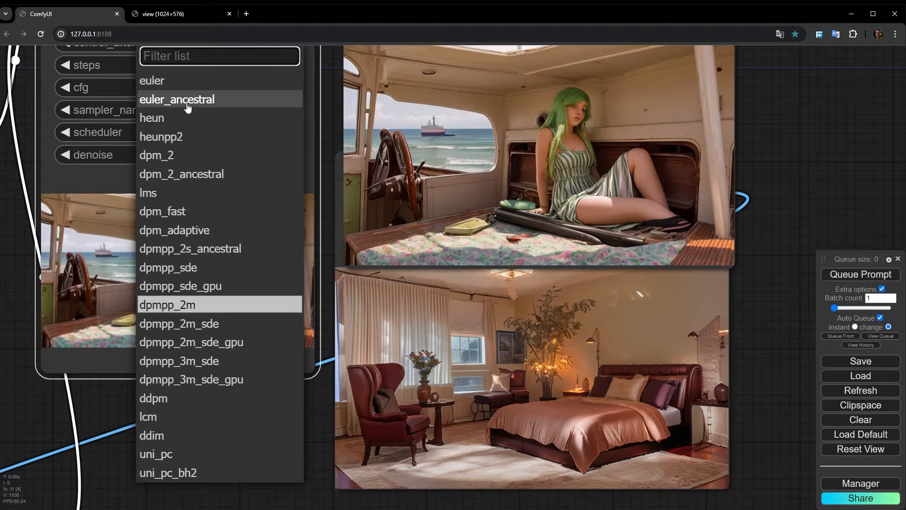
left_click(188, 107)
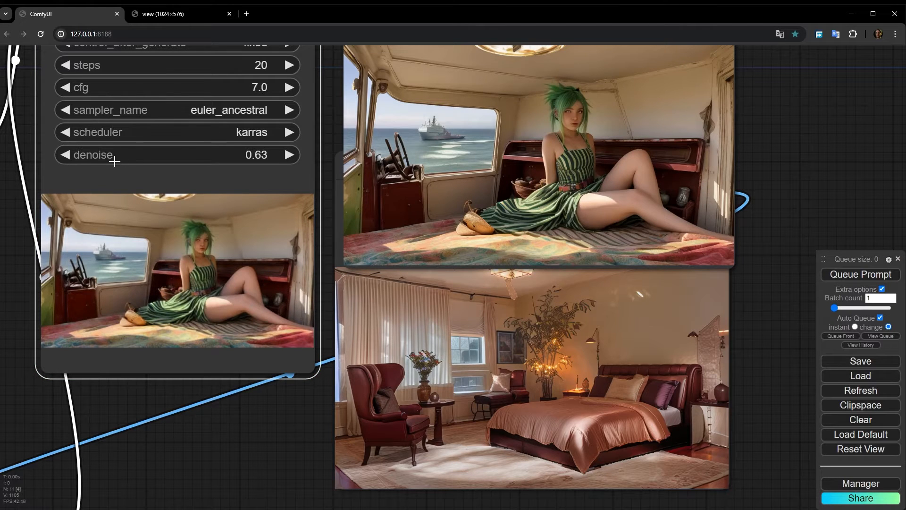
left_click(66, 156)
left_click(66, 155)
left_click(66, 156)
left_click(66, 156)
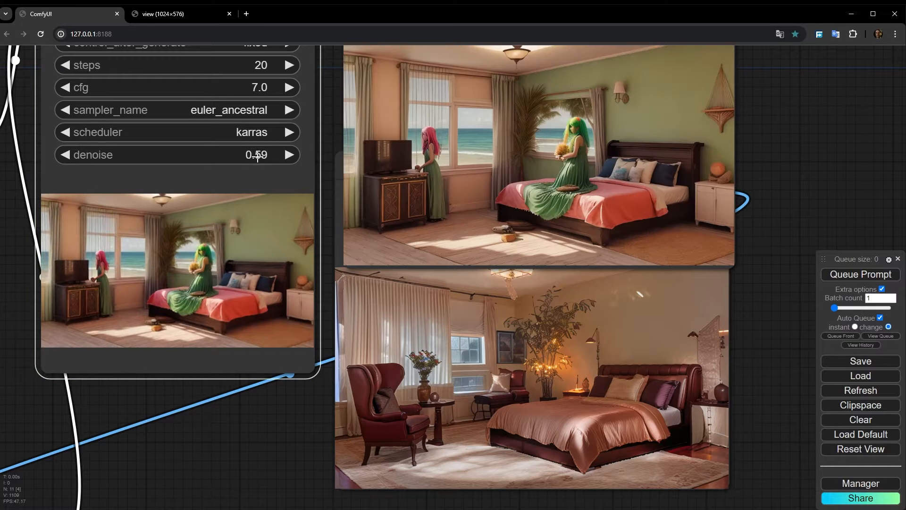
- Test the euler, dpmpp_2s_ancestral and dpmpp_2m_sde_gpu samplers in turn, leaving dpmpp_2m_sde_gpu selected
left_click(229, 111)
left_click(234, 82)
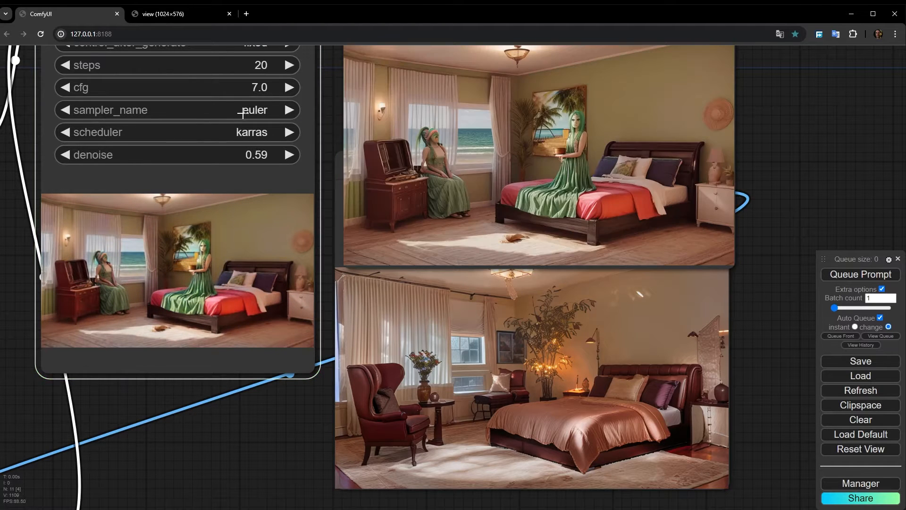
left_click(249, 109)
left_click(348, 245)
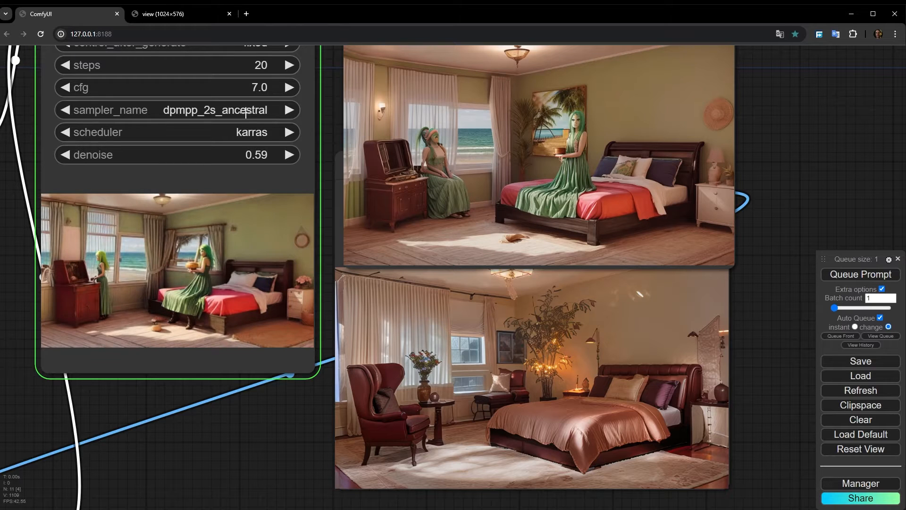
left_click(245, 113)
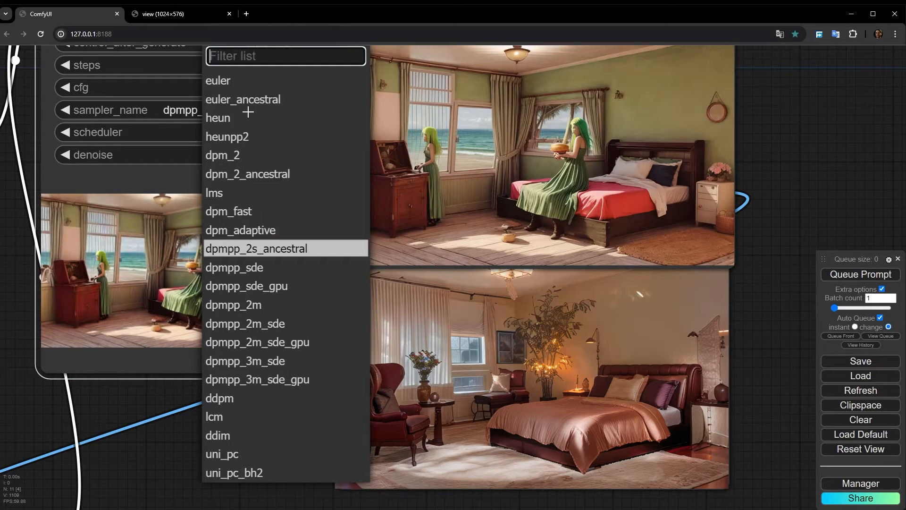
left_click(311, 342)
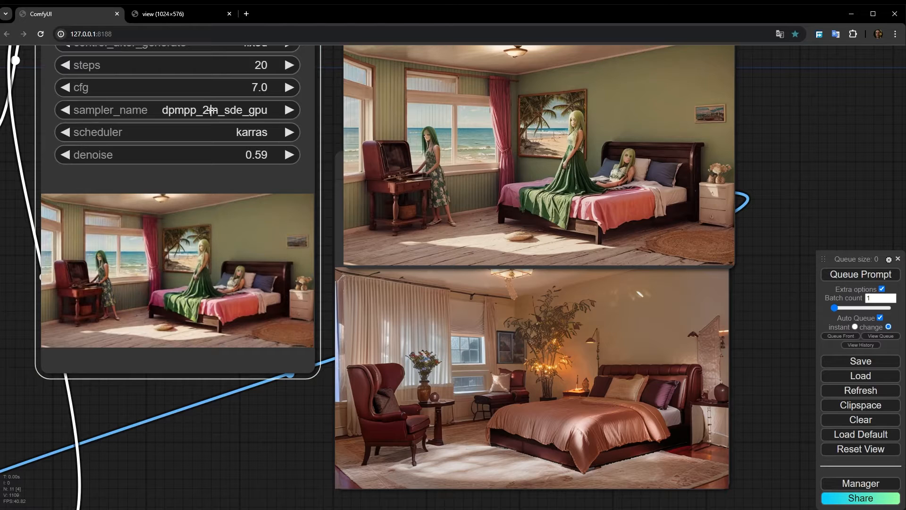
- Replace the whole positive prompt with "a bedroom in arabian style"
left_click_drag(175, 435, 392, 443)
scroll(392, 444, "down", 5)
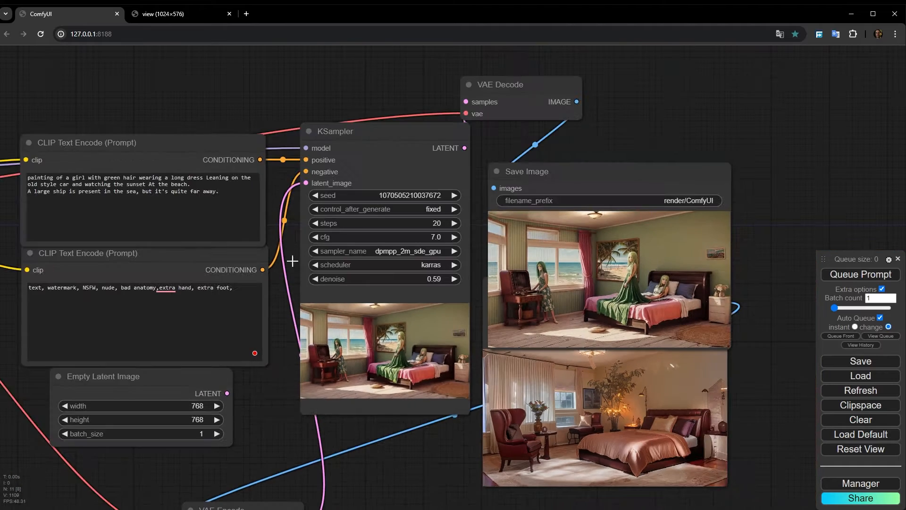
scroll(164, 110, "up", 4)
left_click_drag(157, 109, 323, 87)
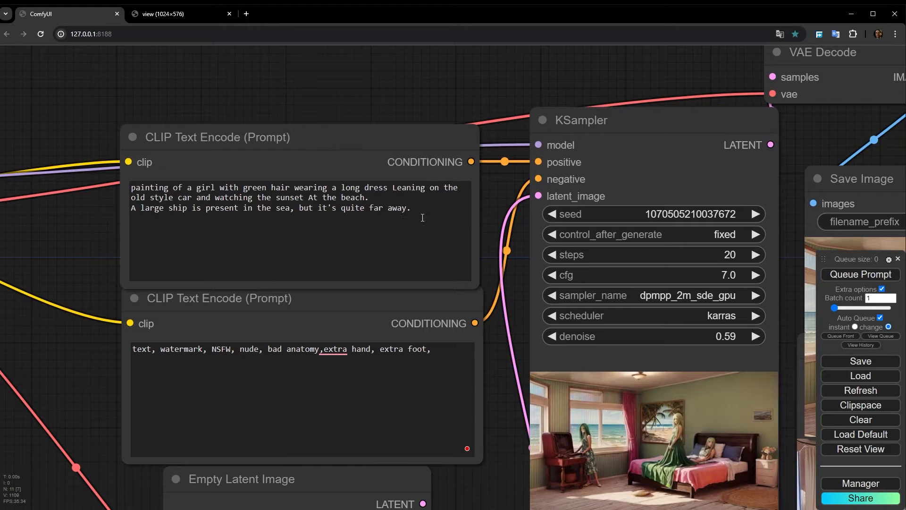
left_click_drag(422, 218, 134, 179)
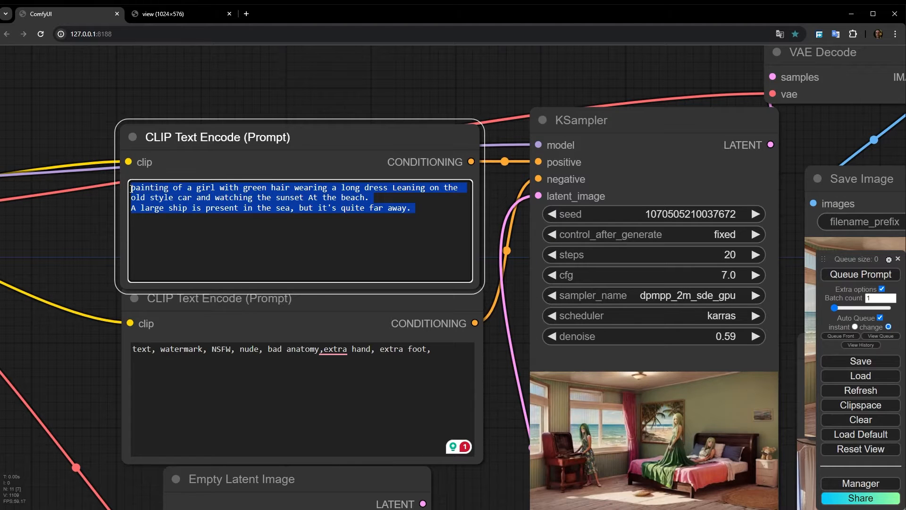
type("a bedr")
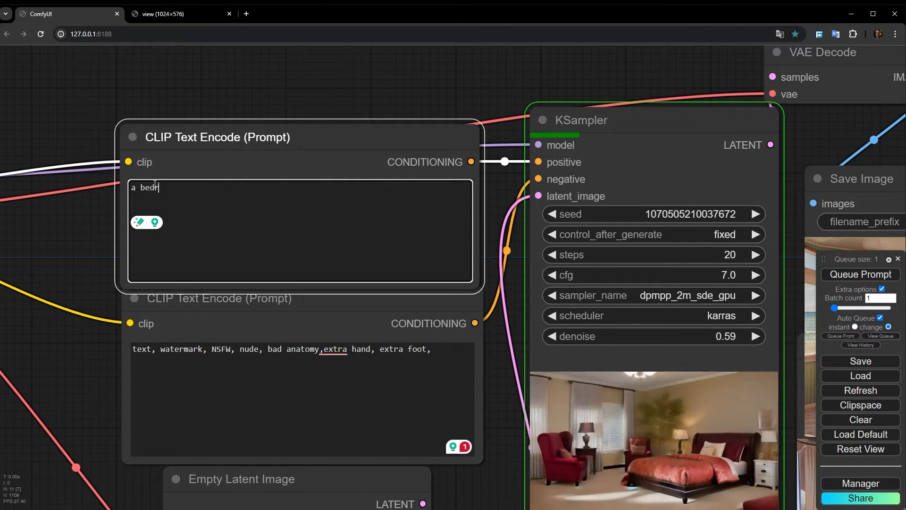
type("oom in")
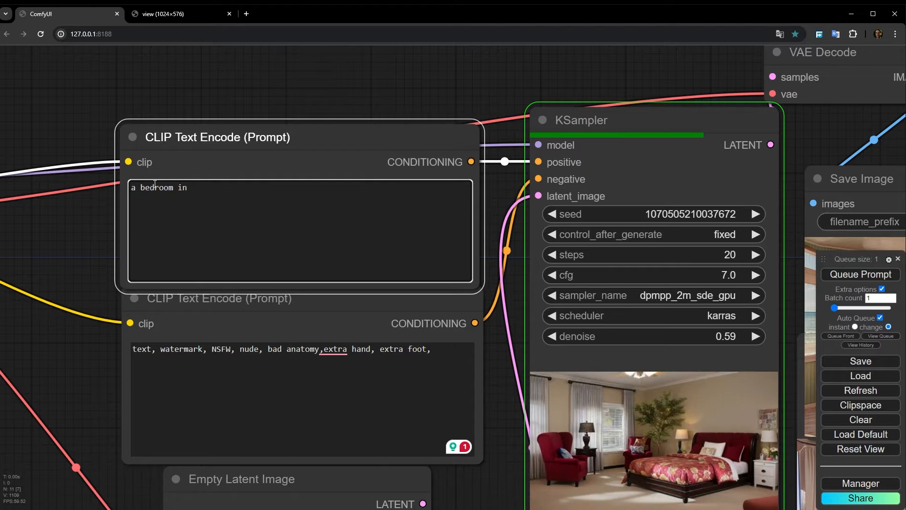
type(" arabian ")
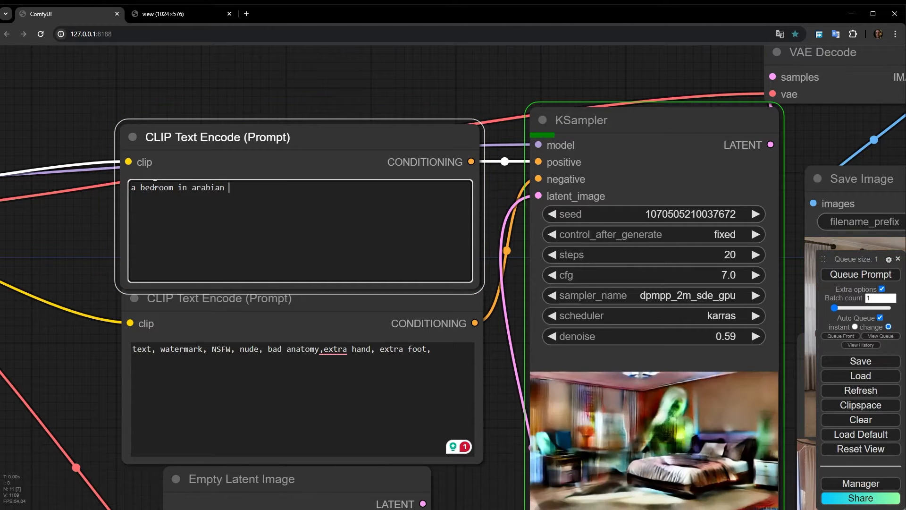
type("style")
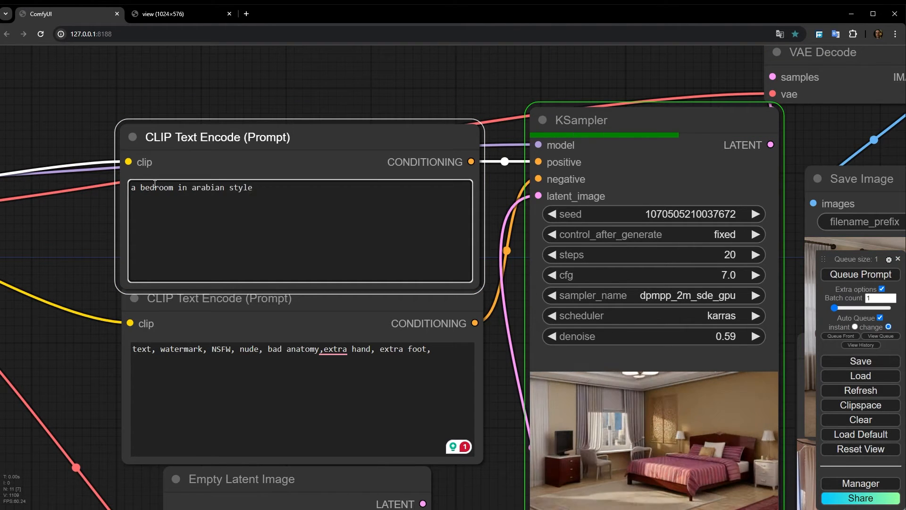
left_click(302, 84)
- Examine the regenerated Arabian-style bedroom against the source picture, comparing the furniture, window, plant and bedding
scroll(488, 346, "down", 1)
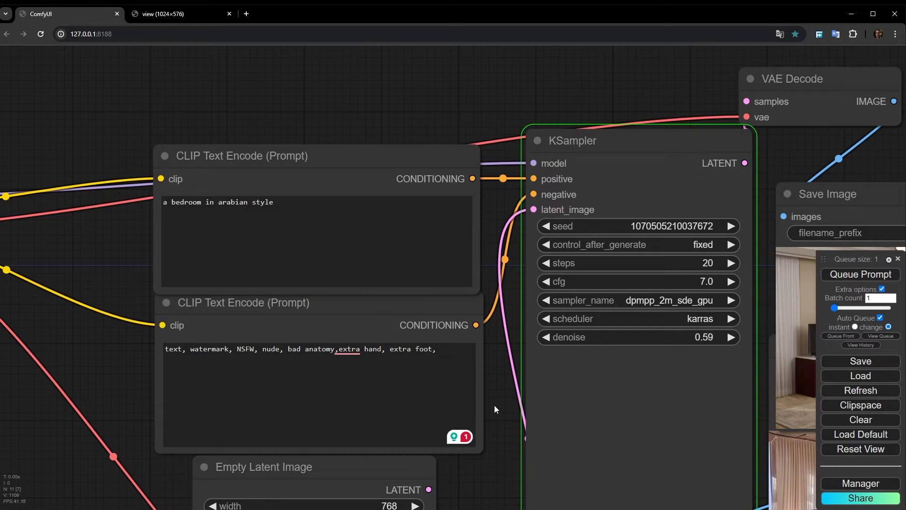
left_click_drag(494, 405, 221, 199)
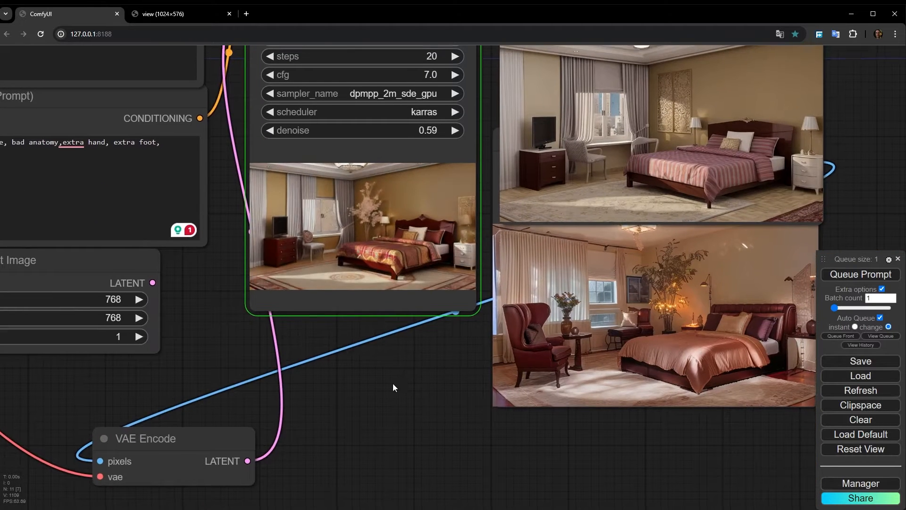
left_click_drag(392, 387, 330, 406)
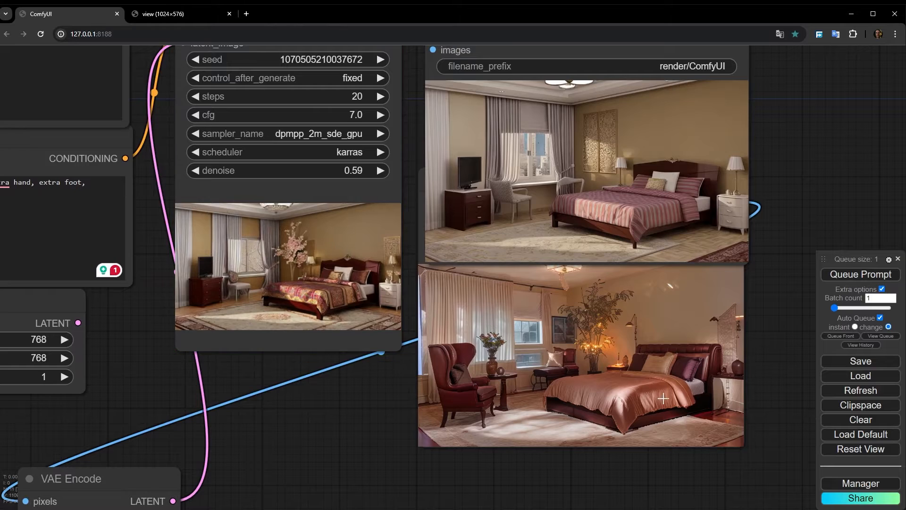
scroll(704, 196, "up", 5)
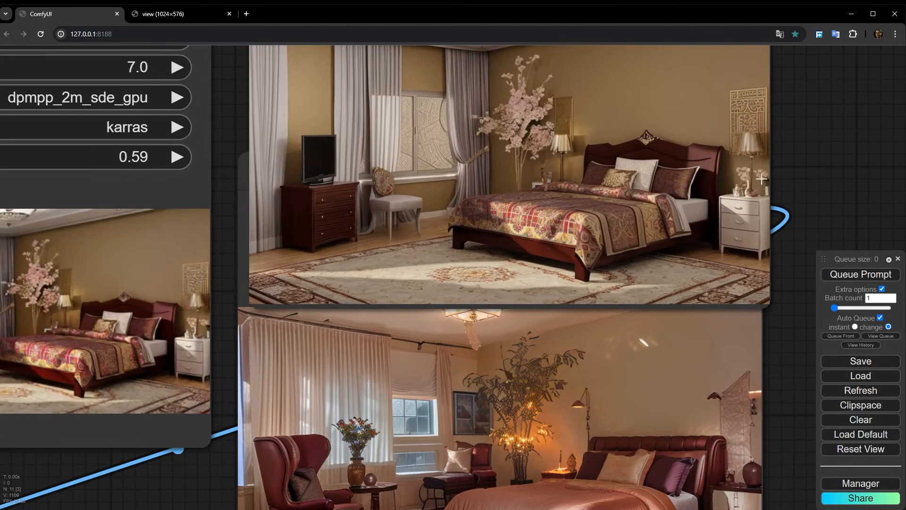
left_click_drag(813, 149, 741, 178)
scroll(521, 138, "down", 2)
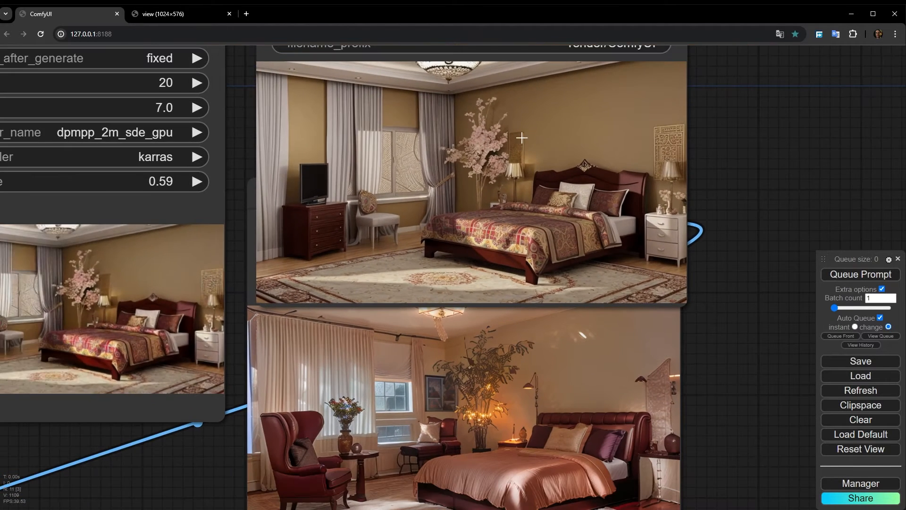
scroll(561, 206, "up", 3)
scroll(532, 203, "down", 3)
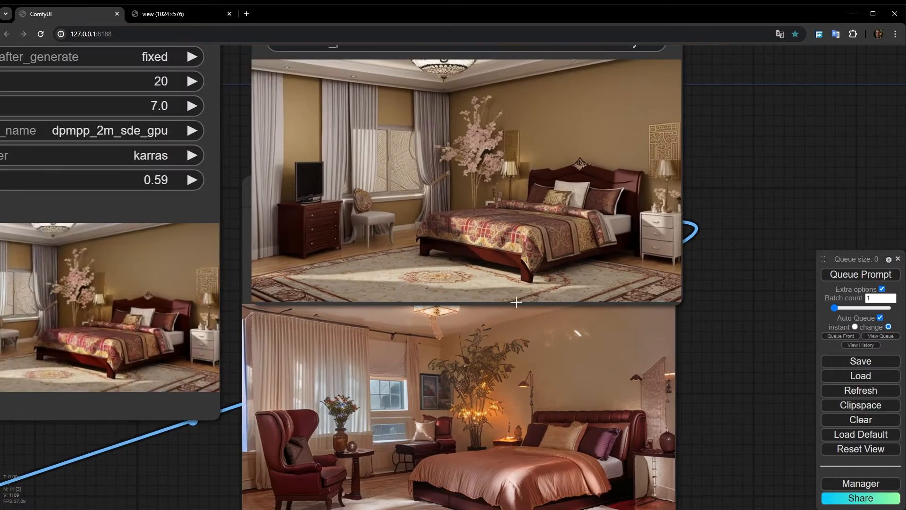
left_click_drag(499, 370, 524, 340)
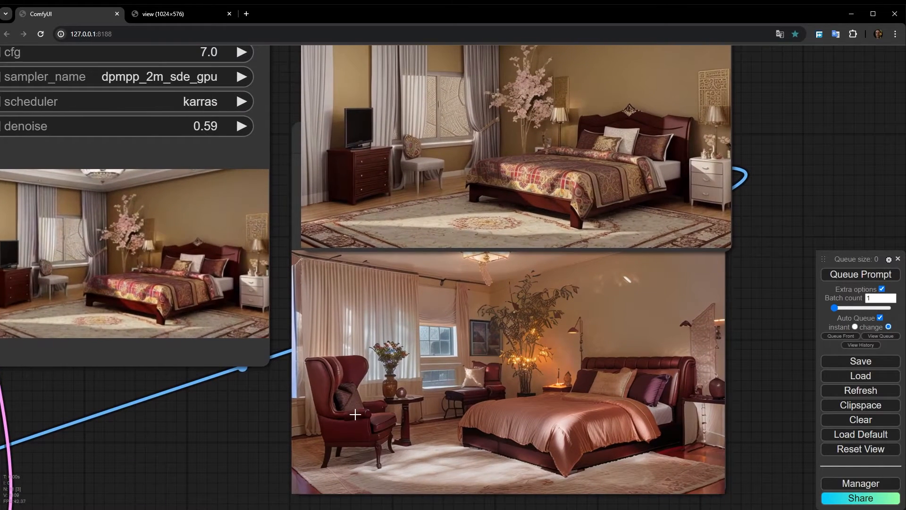
scroll(335, 389, "up", 5)
scroll(395, 330, "down", 3)
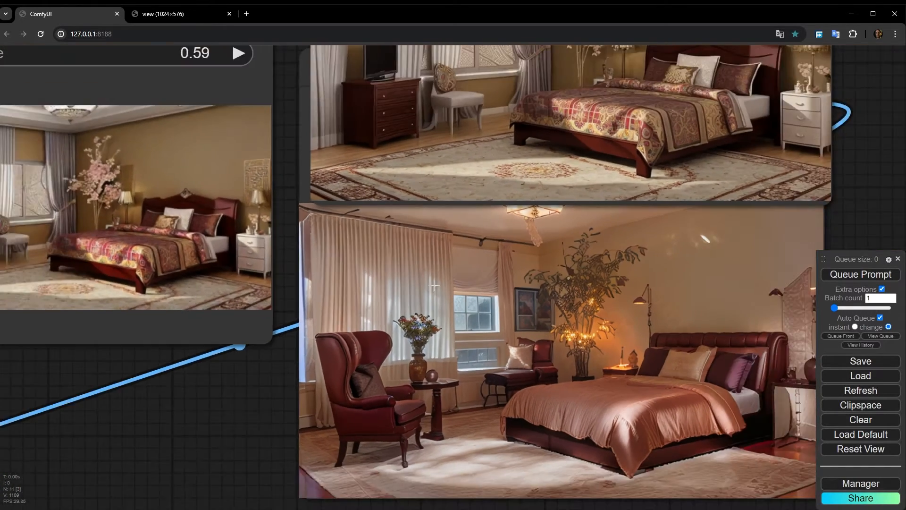
left_click_drag(442, 282, 533, 397)
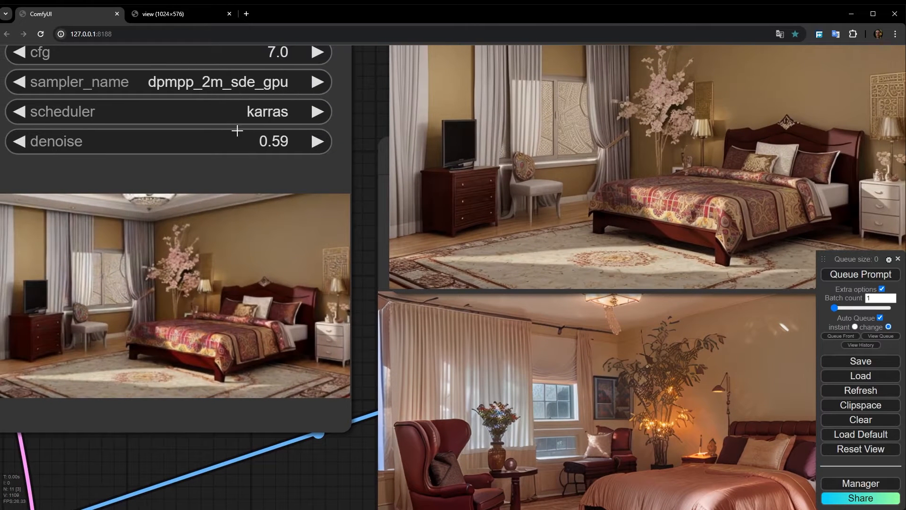
- Lower the KSampler's denoise to 0.34, then raise it in small steps to 0.40
left_click_drag(243, 140, 231, 139)
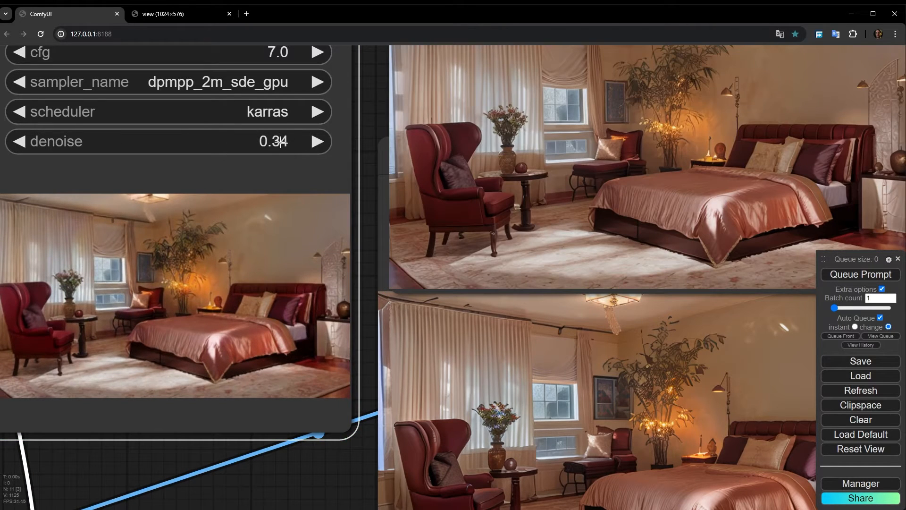
left_click(307, 143)
left_click(310, 143)
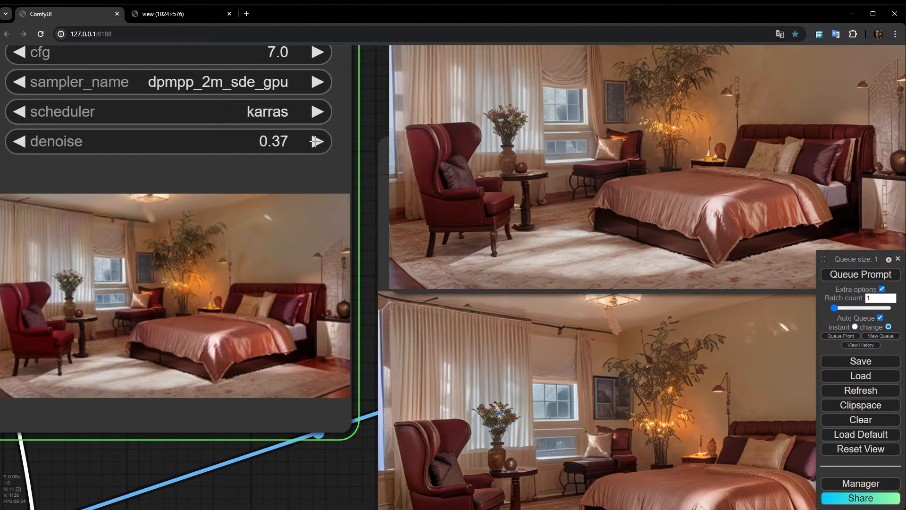
left_click(315, 141)
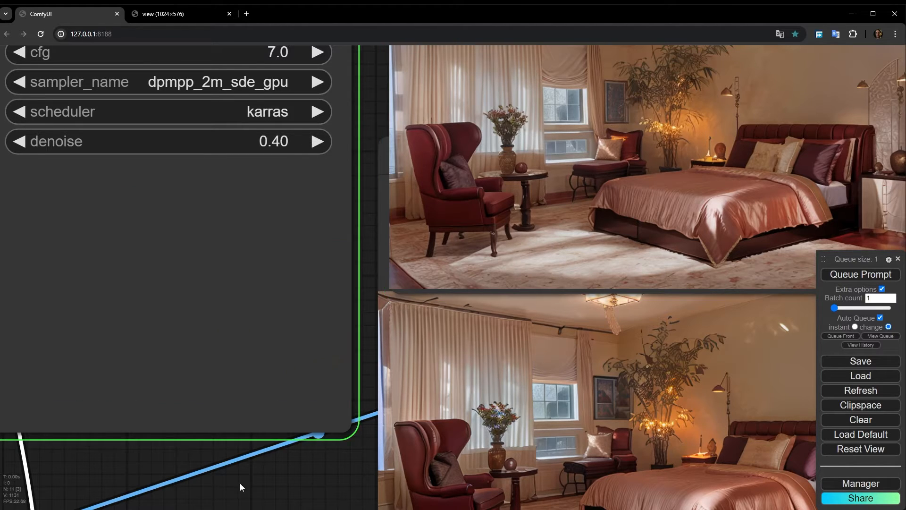
- Compare the image generated at 0.40 denoise with the source bedroom picture
left_click_drag(293, 482, 305, 385)
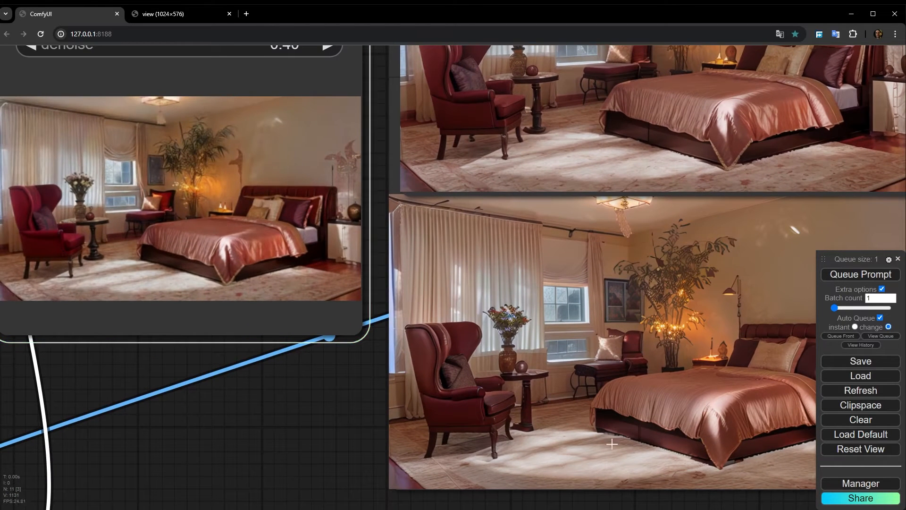
left_click_drag(350, 426, 109, 376)
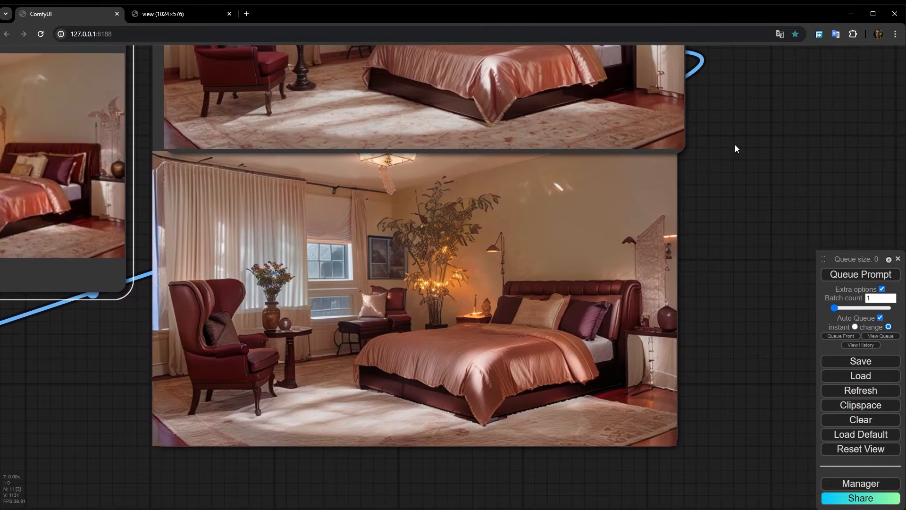
left_click_drag(736, 145, 751, 269)
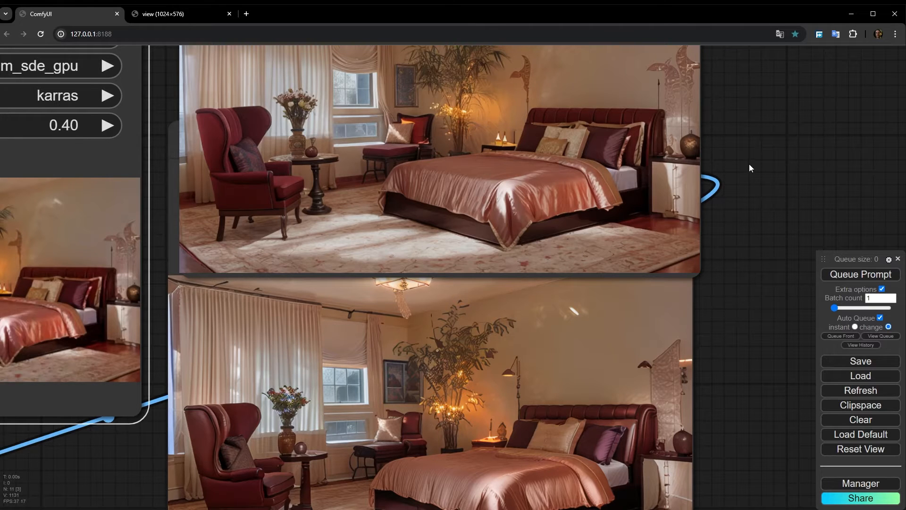
left_click_drag(749, 163, 744, 248)
scroll(557, 147, "down", 3)
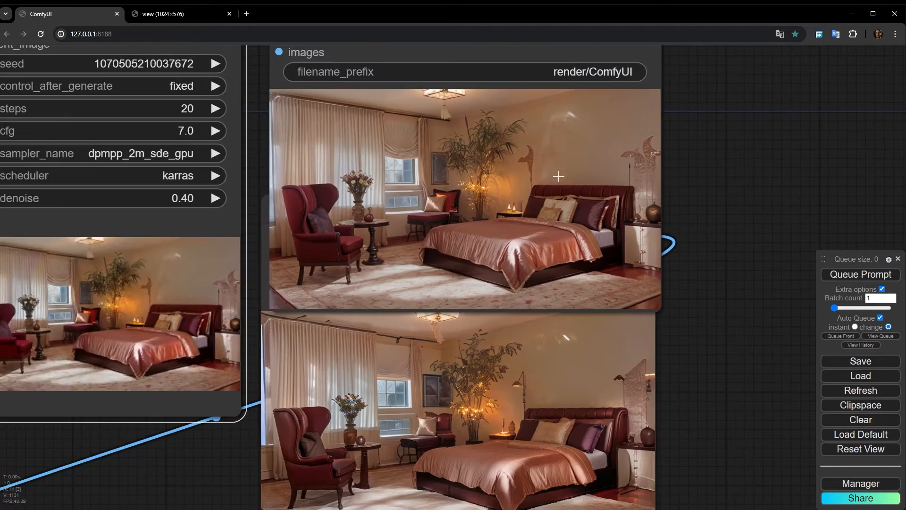
- Raise the KSampler's denoise in small steps above 0.40
left_click_drag(123, 469, 227, 443)
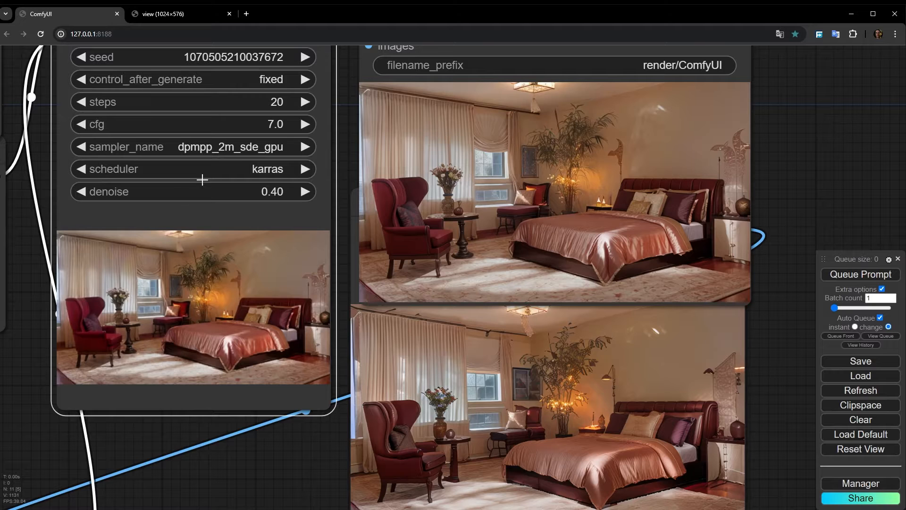
left_click(305, 192)
double_click(305, 192)
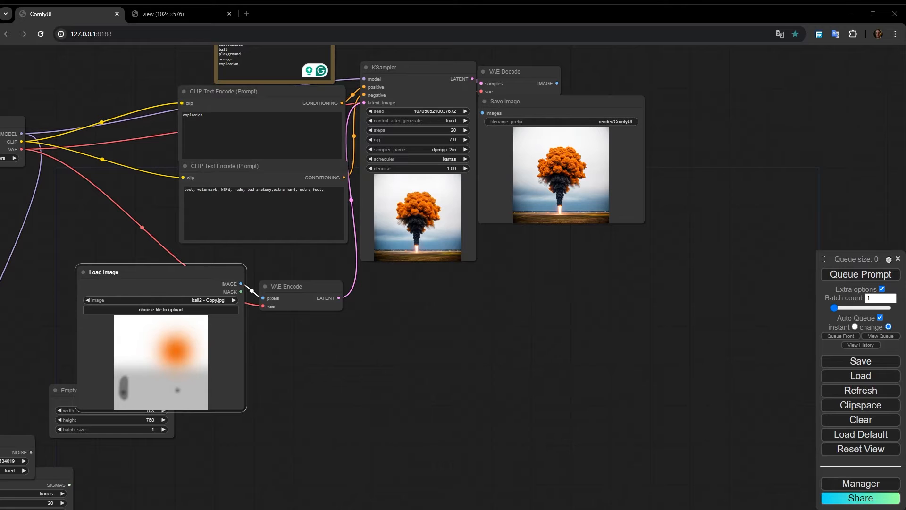
- Inspect the blurred orange ball source image ball2 - Copy.jpg and move the VAE Encode node slightly higher beside the Load Image node
scroll(95, 350, "up", 5)
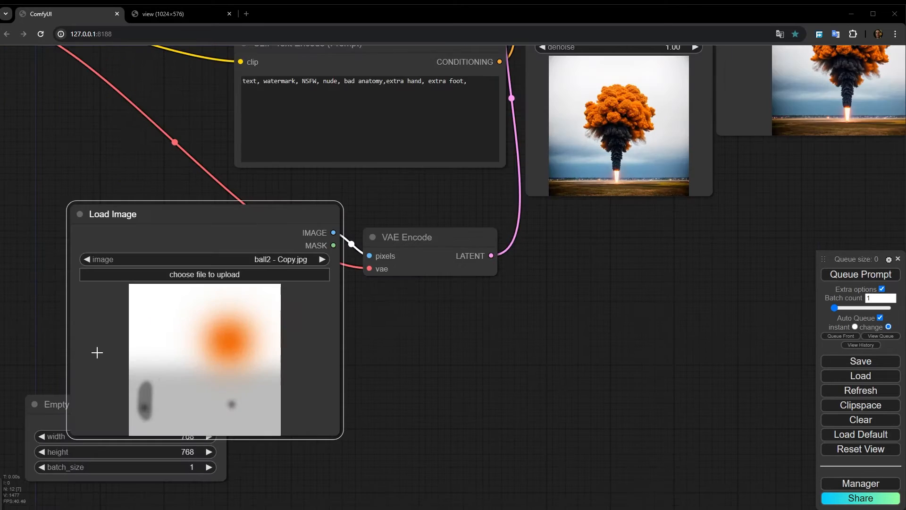
scroll(144, 310, "up", 4)
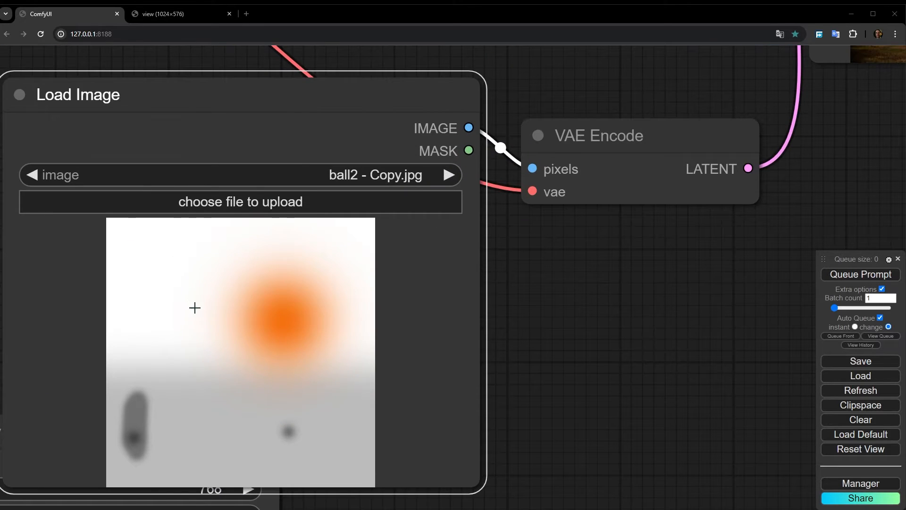
scroll(300, 339, "down", 4)
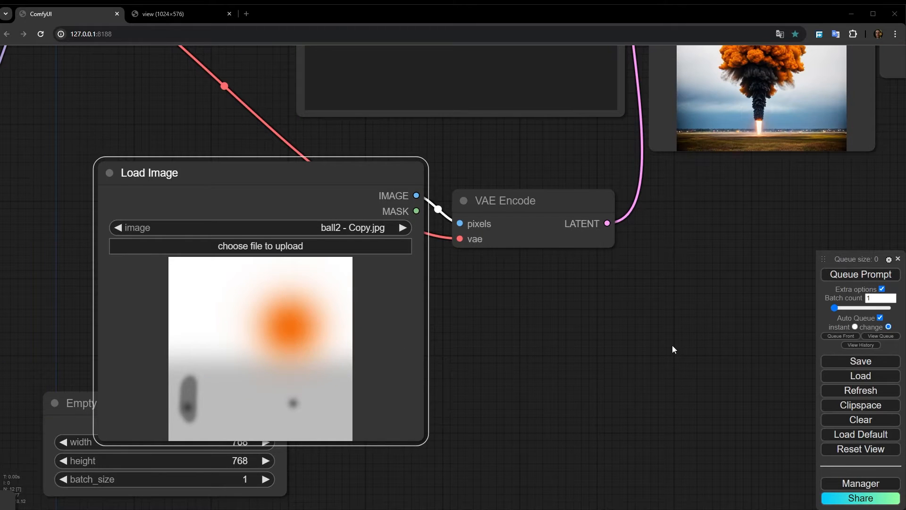
left_click_drag(621, 297, 556, 395)
scroll(557, 395, "down", 2)
left_click_drag(488, 262, 477, 282)
left_click_drag(488, 324, 482, 297)
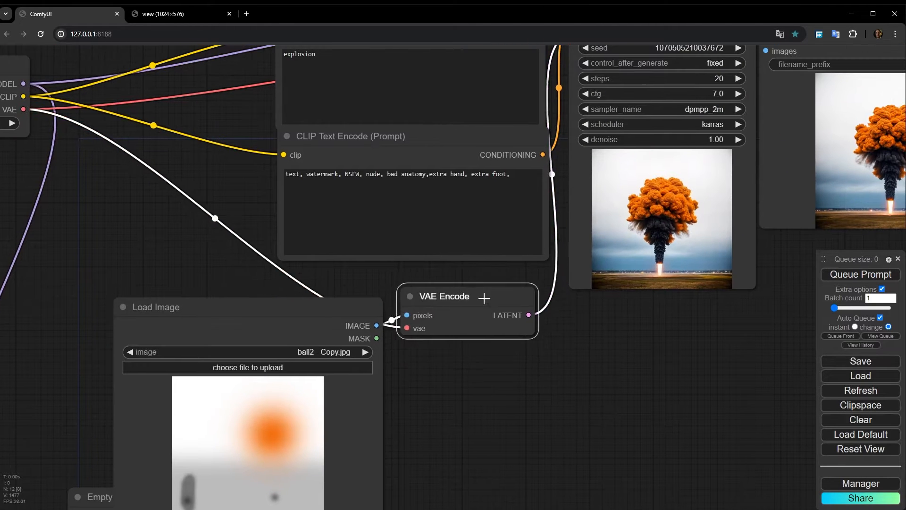
- Review the Note's list of prompt ideas, the explosion prompt, the KSampler settings and the generated image
left_click_drag(625, 344, 474, 506)
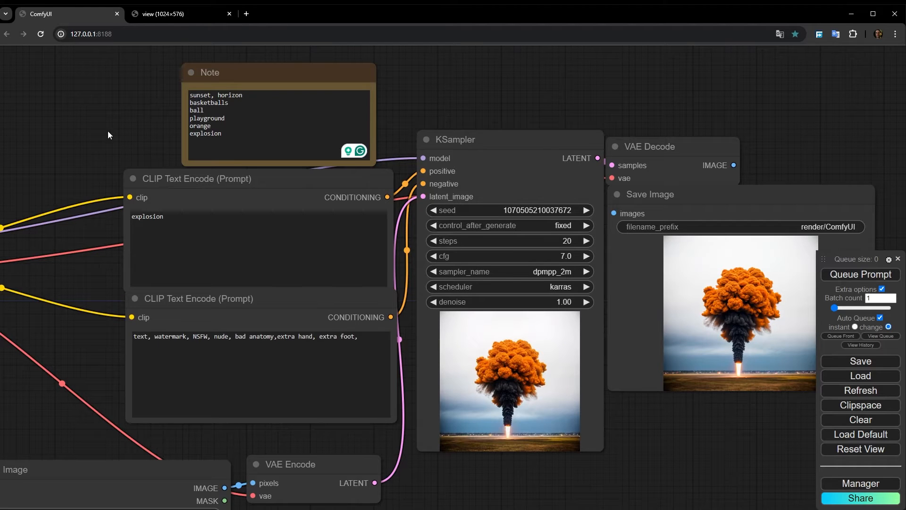
scroll(196, 89, "up", 4)
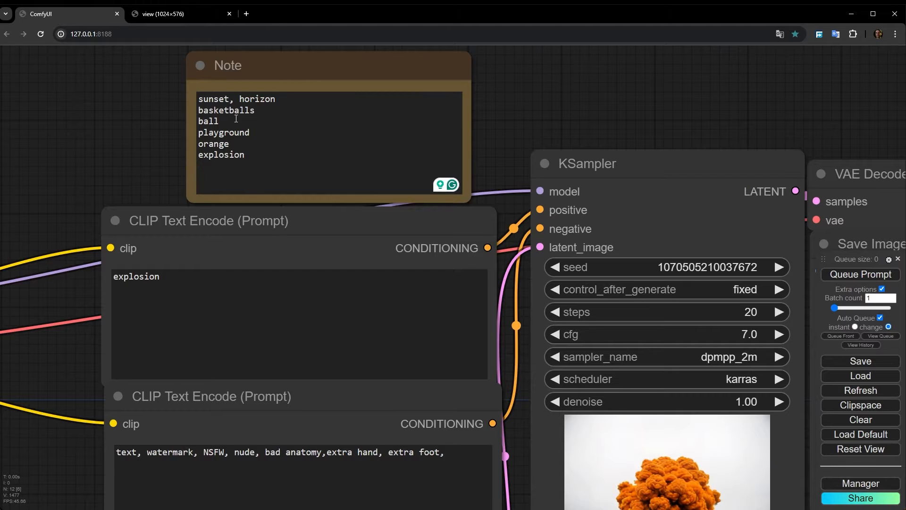
scroll(238, 102, "down", 3)
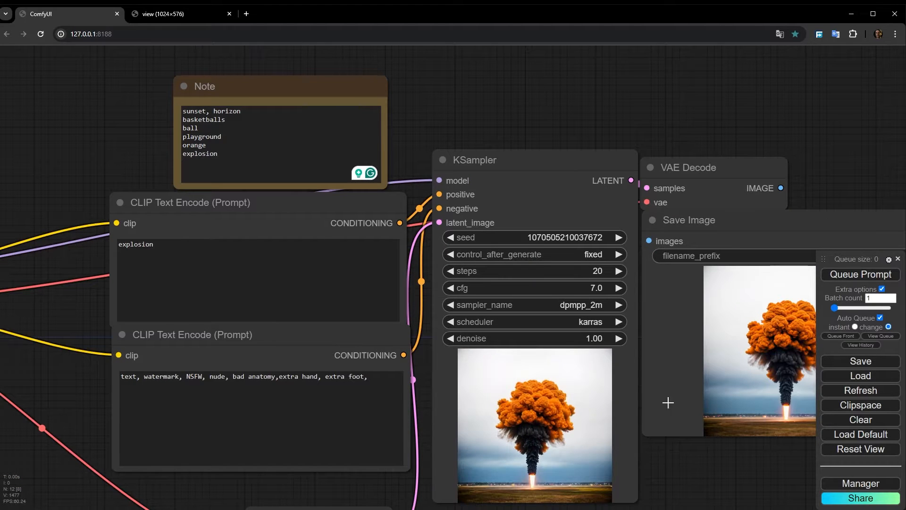
left_click_drag(691, 468, 585, 306)
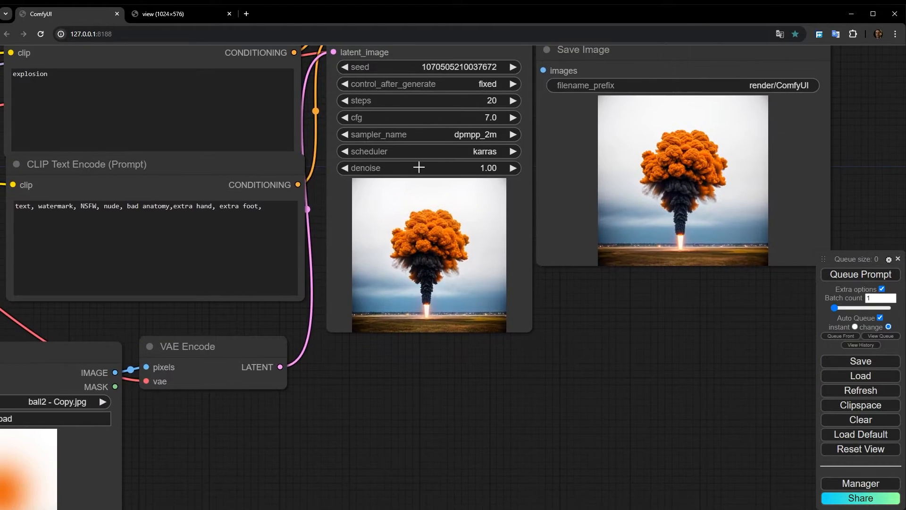
left_click(73, 78)
left_click_drag(412, 455, 444, 454)
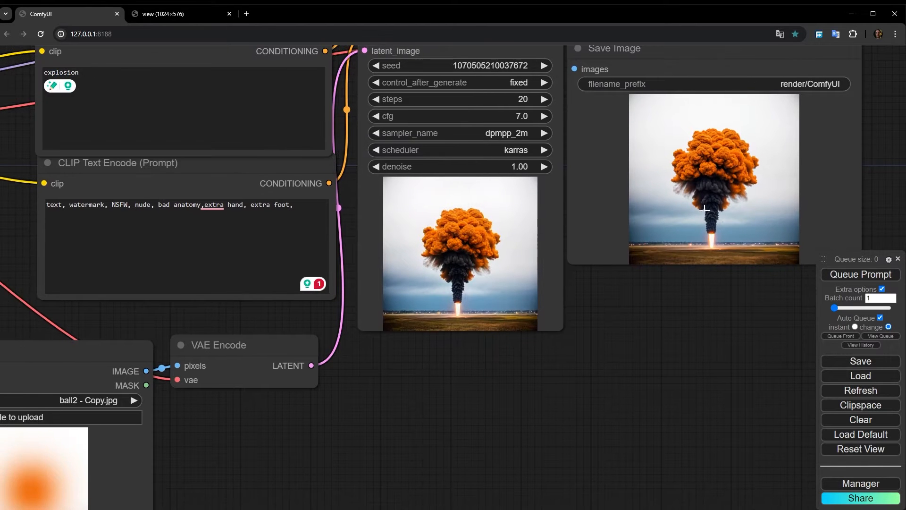
scroll(693, 339, "up", 2)
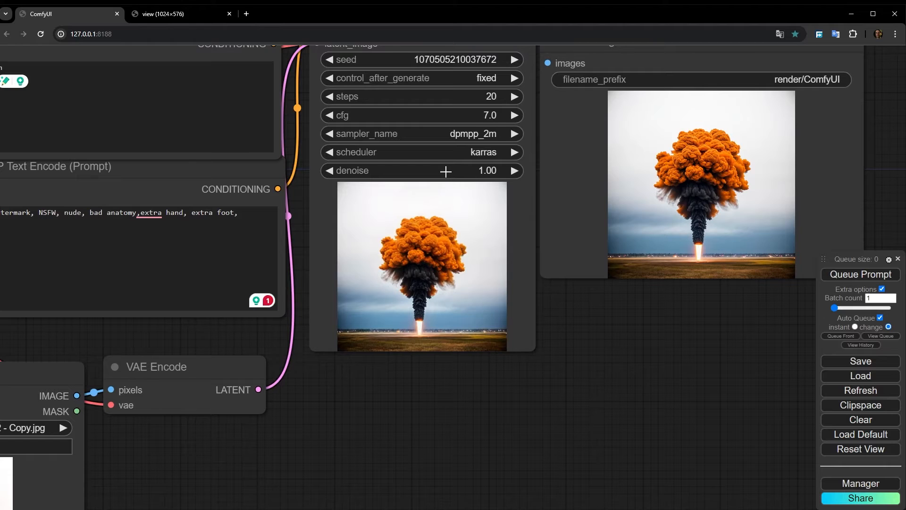
- Set the KSampler's denoise to 0.80 and move the Load Image node up against the VAE Encode node, partly overlapping it
left_click_drag(446, 171, 439, 172)
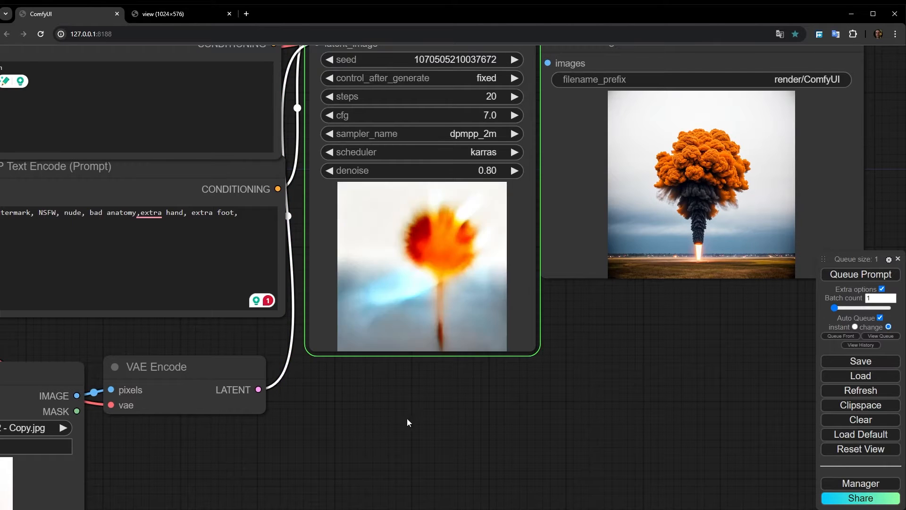
scroll(408, 420, "down", 1)
left_click_drag(434, 426, 501, 369)
scroll(477, 386, "down", 1)
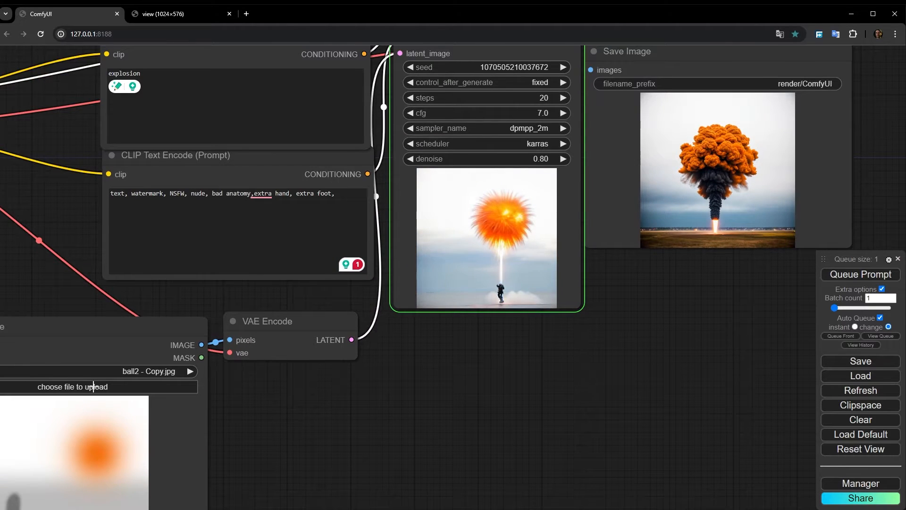
scroll(371, 420, "down", 1)
left_click_drag(373, 424, 532, 323)
left_click_drag(317, 250, 355, 228)
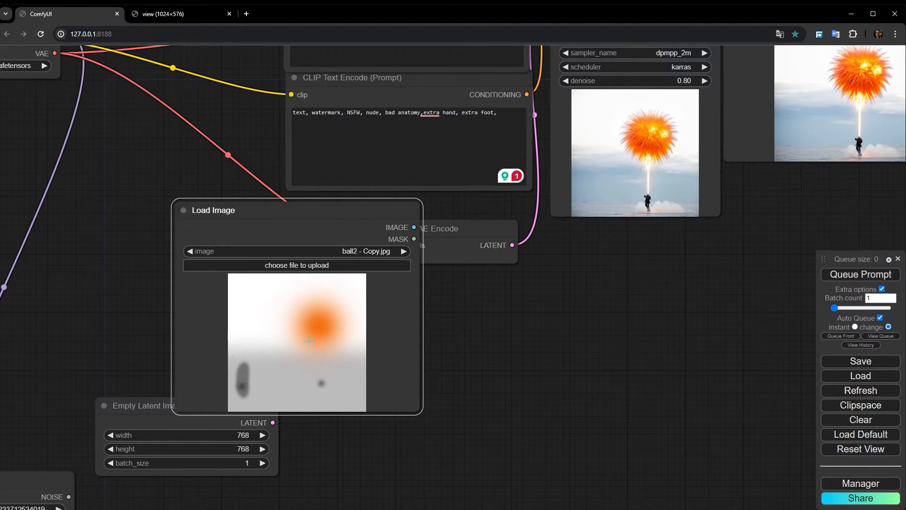
- Lower the KSampler's denoise in stages to 0.72, 0.53 and 0.41 with the explosion prompt
left_click_drag(619, 322, 574, 346)
left_click_drag(609, 104, 605, 109)
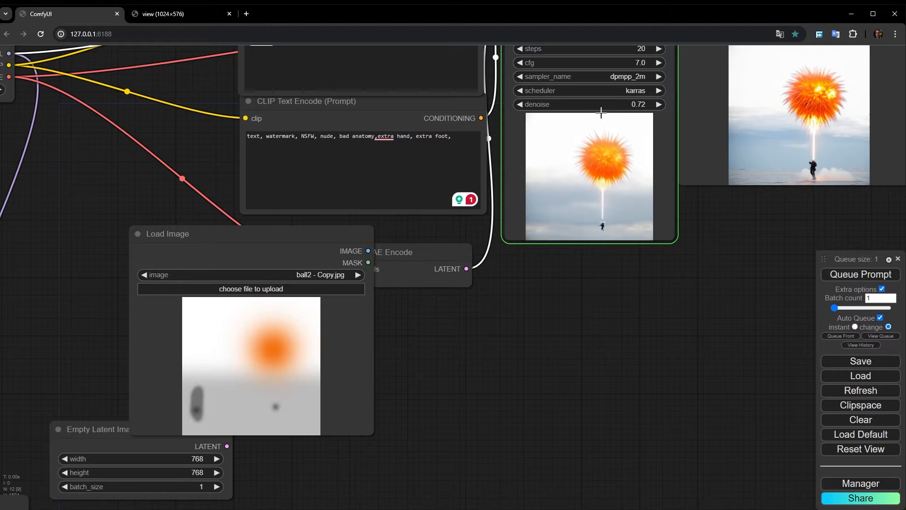
left_click_drag(600, 112, 595, 107)
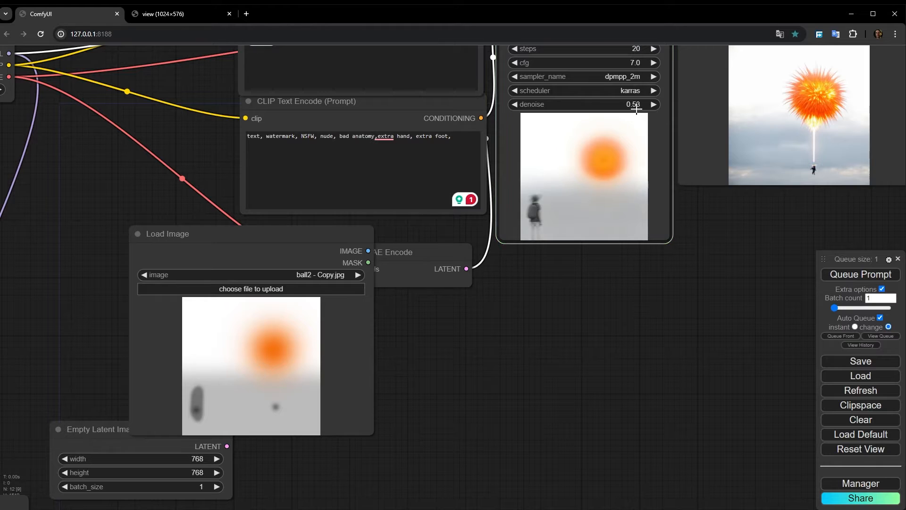
scroll(626, 95, "up", 5)
left_click_drag(611, 106, 608, 104)
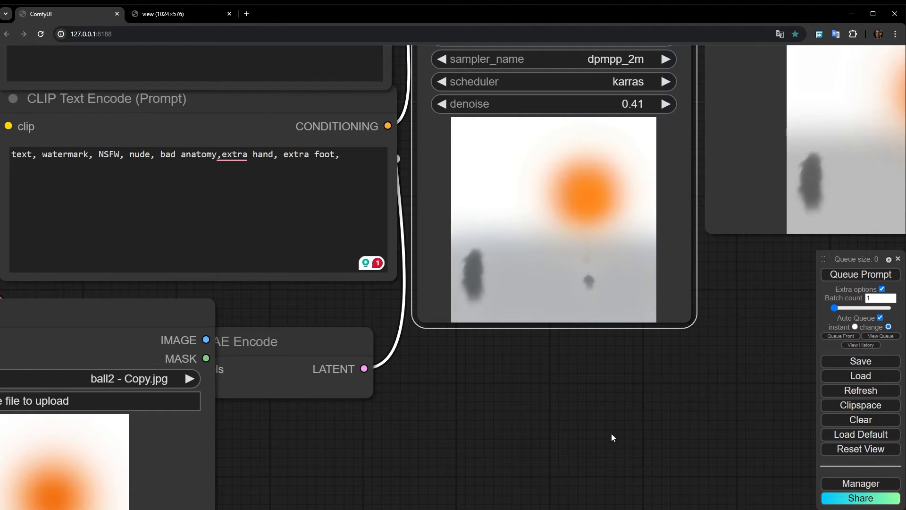
- Compare the generated image with the blurred ball source and raise the denoise in stages to 0.77 and 0.92
left_click_drag(611, 434, 384, 418)
scroll(384, 419, "down", 2)
left_click_drag(440, 412, 602, 369)
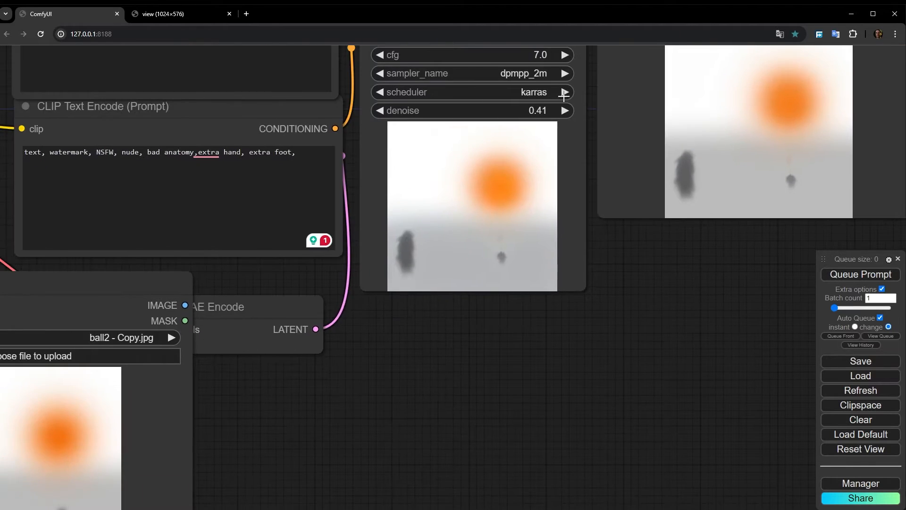
left_click_drag(769, 299, 665, 405)
scroll(635, 180, "up", 3)
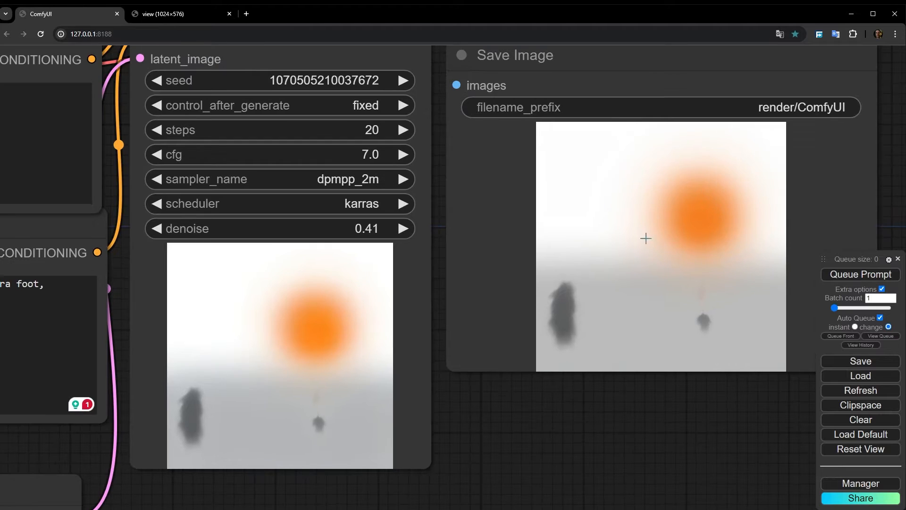
left_click_drag(293, 228, 310, 227)
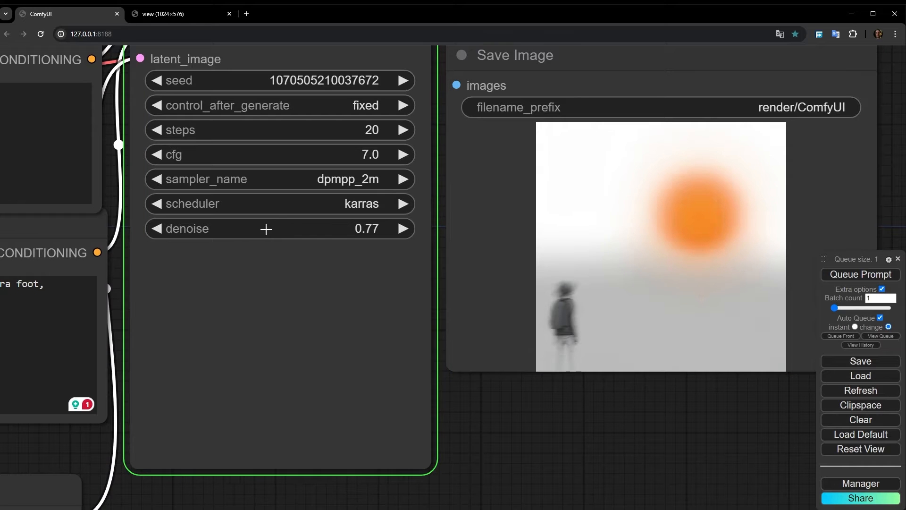
left_click_drag(264, 229, 271, 227)
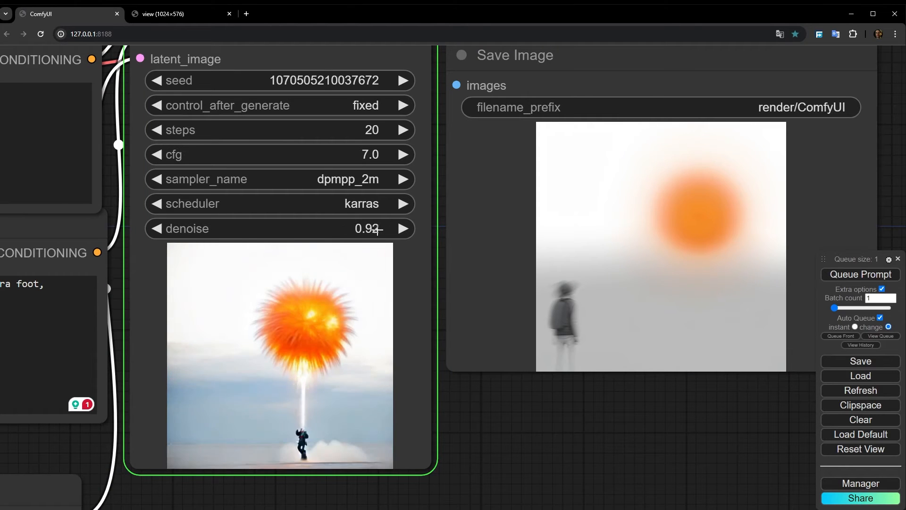
- Set the KSampler's denoise to 0.83 and compare the generated explosion with the source ball image
scroll(644, 370, "down", 5)
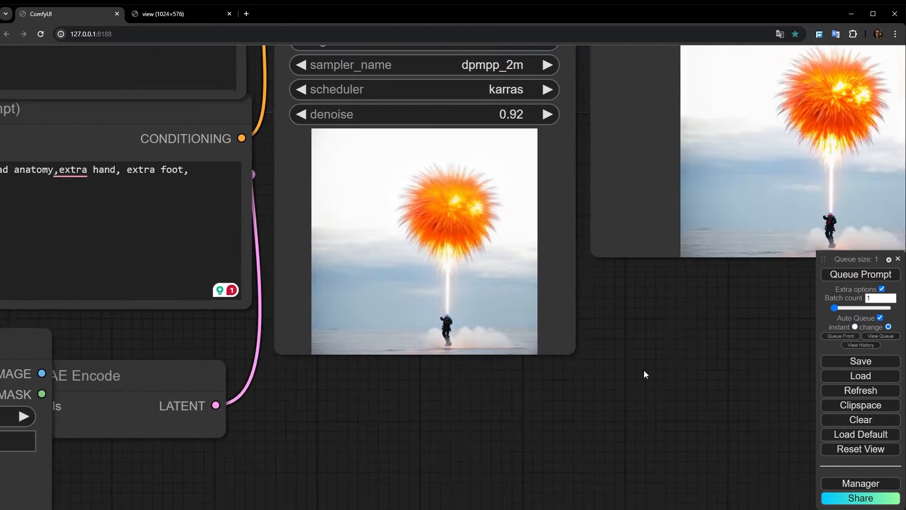
left_click_drag(520, 434, 495, 445)
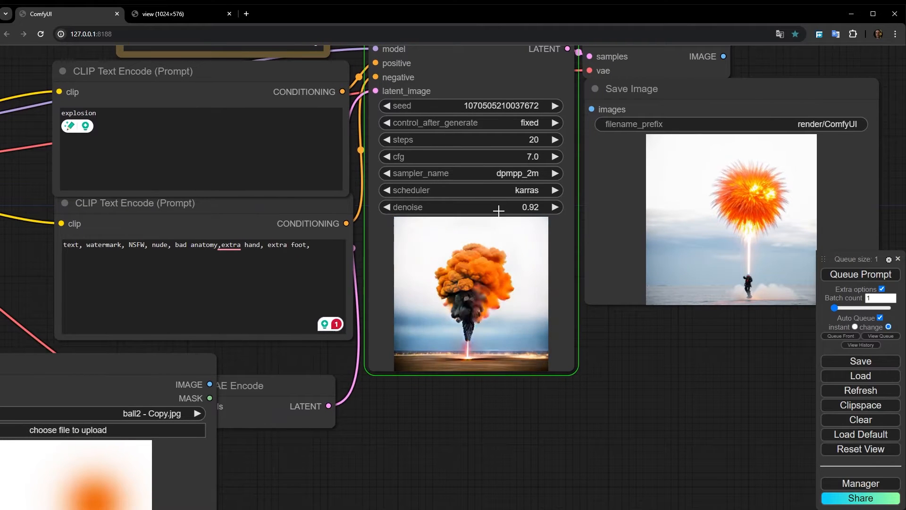
left_click_drag(496, 208, 490, 208)
left_click_drag(412, 458, 550, 329)
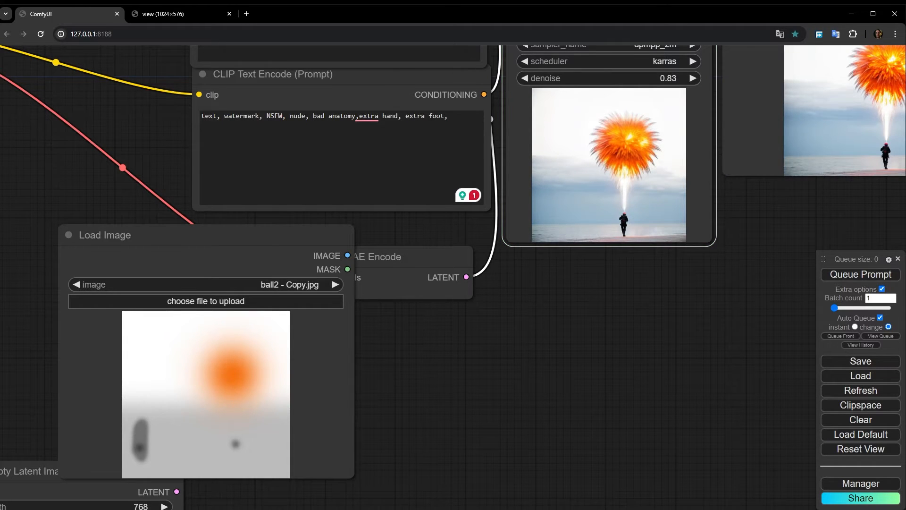
- Copy the prompt idea "sunset, horizon" from the first line of the Note
scroll(214, 296, "up", 2)
scroll(680, 259, "up", 1)
left_click_drag(698, 275, 613, 490)
scroll(637, 414, "down", 2)
left_click_drag(85, 88, 137, 366)
left_click_drag(354, 247, 273, 246)
right_click(292, 246)
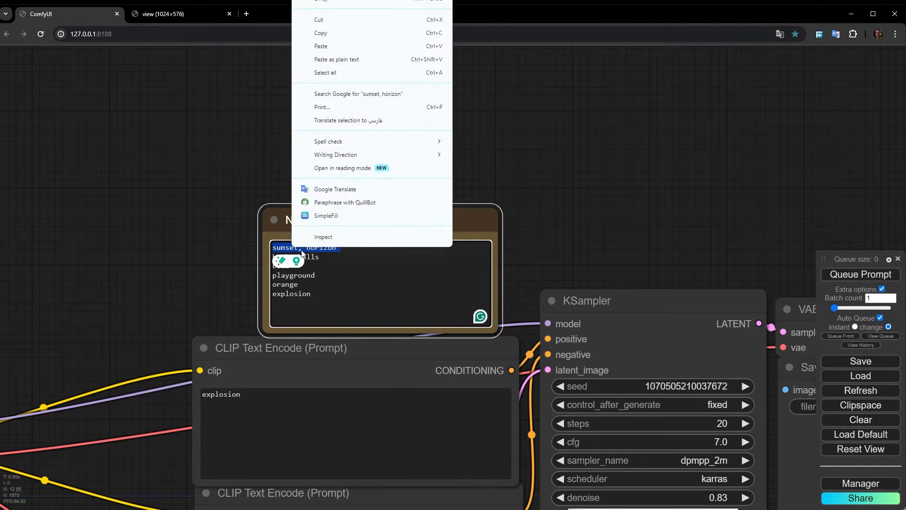
left_click(323, 33)
scroll(156, 337, "down", 3)
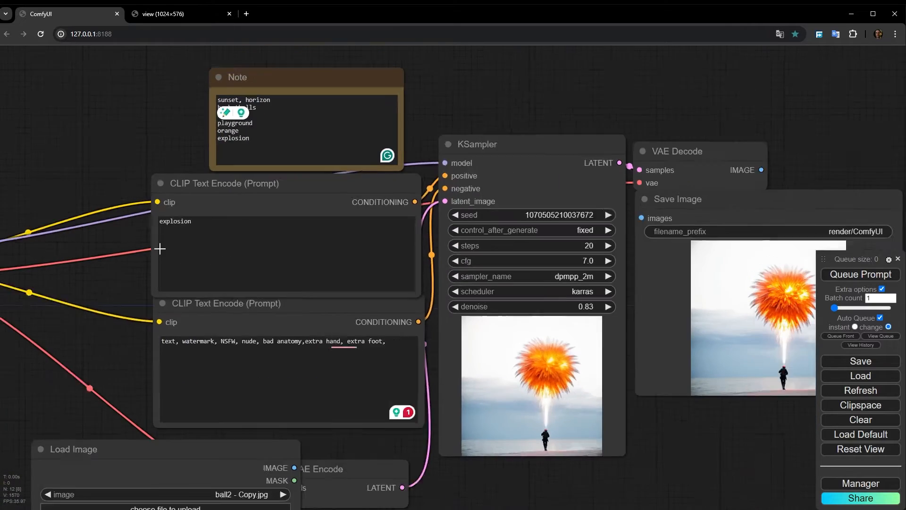
- Set the denoise to 1.00 and replace the positive prompt "explosion" with the copied "sunset, horizon"
left_click_drag(576, 467, 594, 412)
left_click_drag(541, 265, 568, 260)
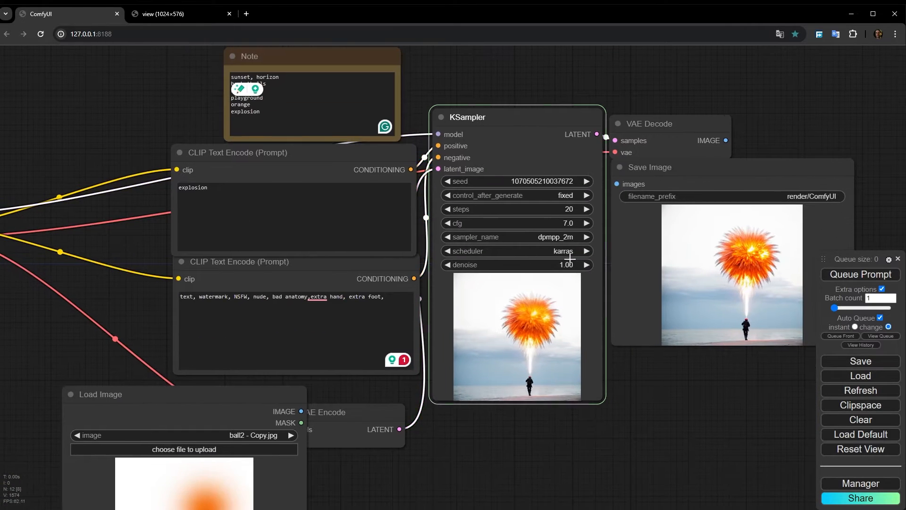
double_click(210, 199)
triple_click(210, 199)
right_click(210, 199)
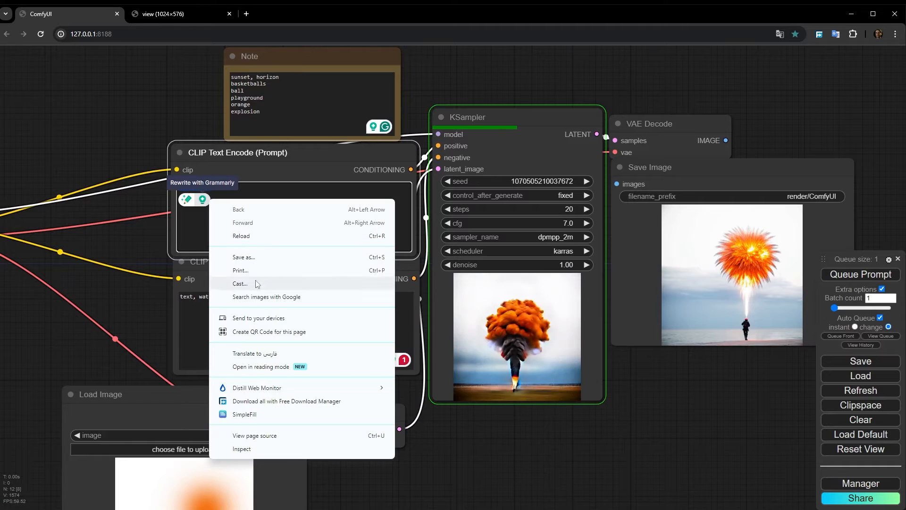
left_click(194, 236)
key("ctrl+a")
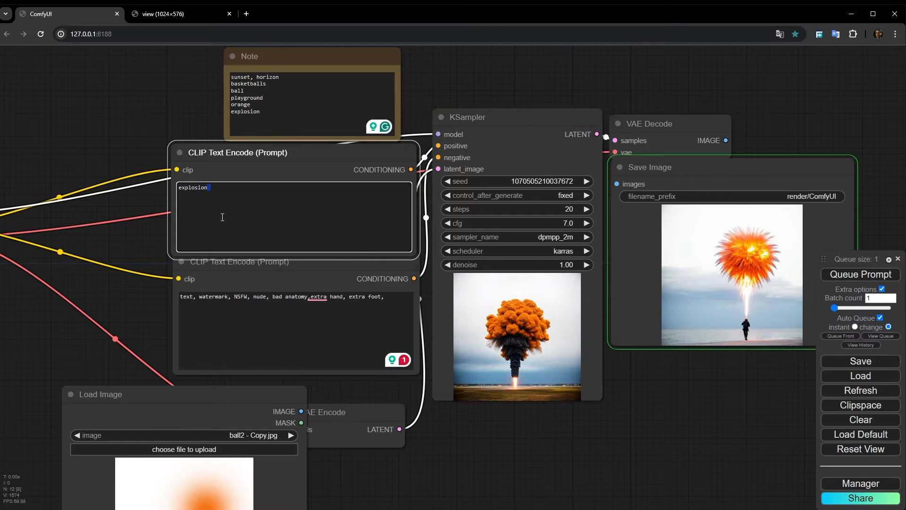
key("ctrl+v")
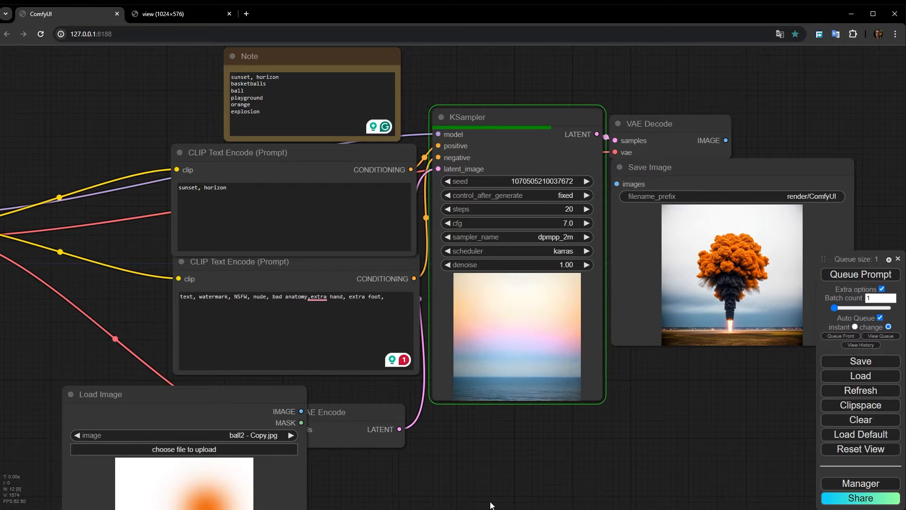
- Lower the KSampler's denoise in stages to 0.85, 0.63, 0.57 and 0.44 for the sunset prompt
left_click_drag(489, 506, 492, 424)
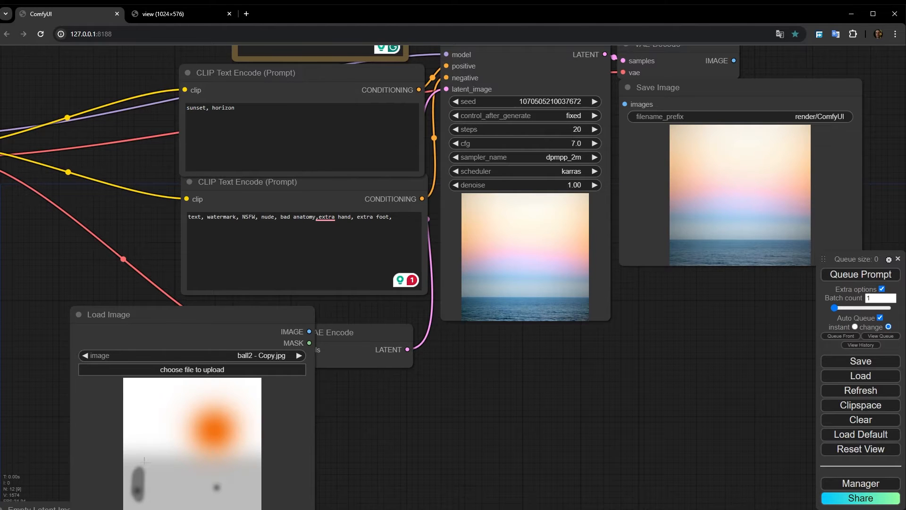
left_click_drag(548, 187, 544, 187)
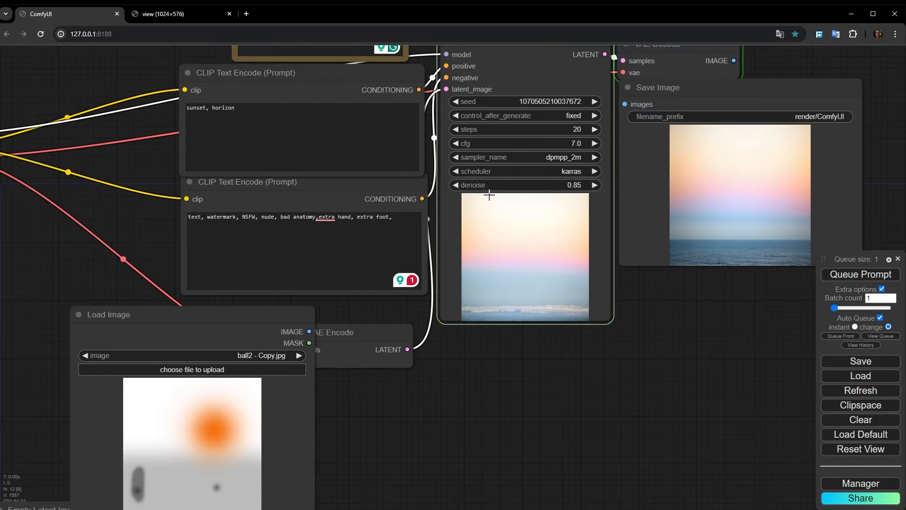
left_click_drag(415, 406, 415, 361)
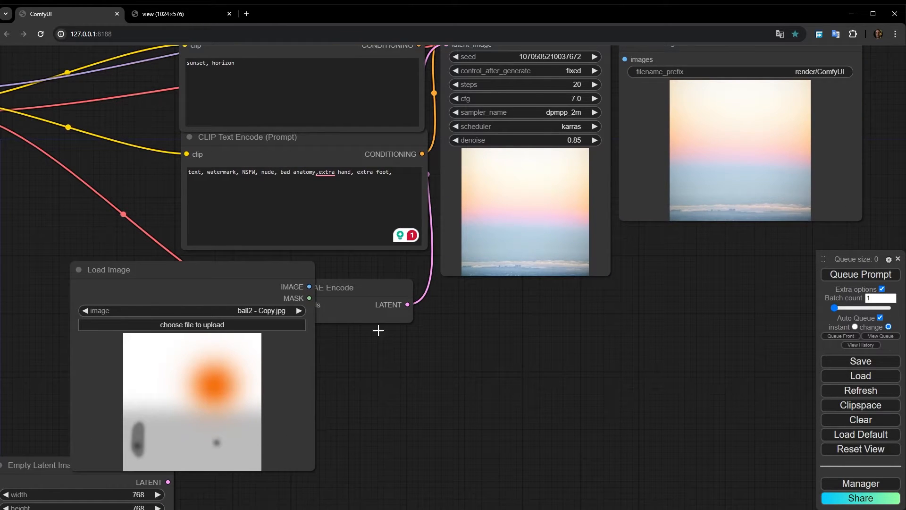
left_click(537, 141)
left_click_drag(532, 141, 466, 142)
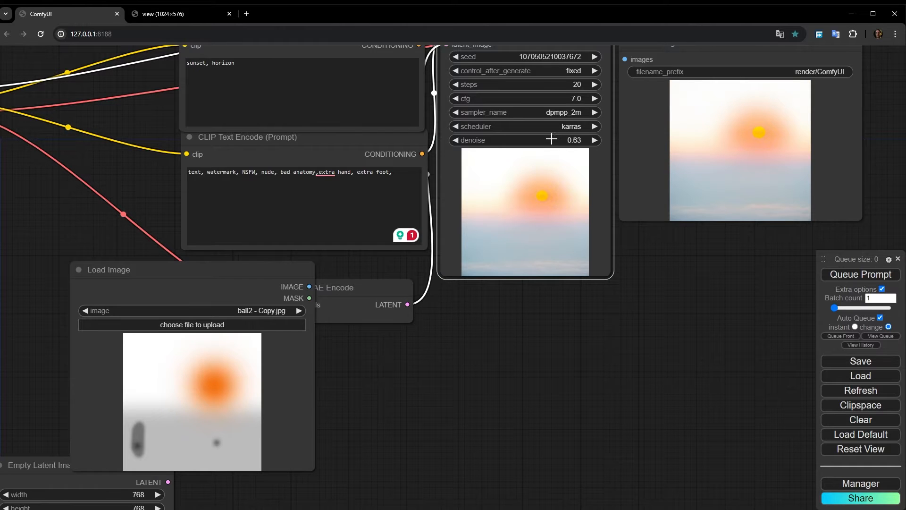
left_click_drag(552, 138, 545, 142)
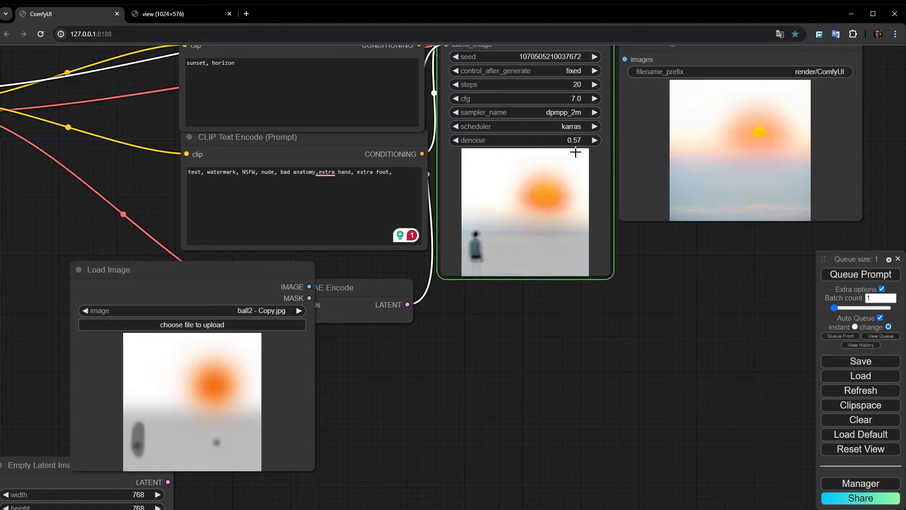
scroll(533, 137, "up", 4)
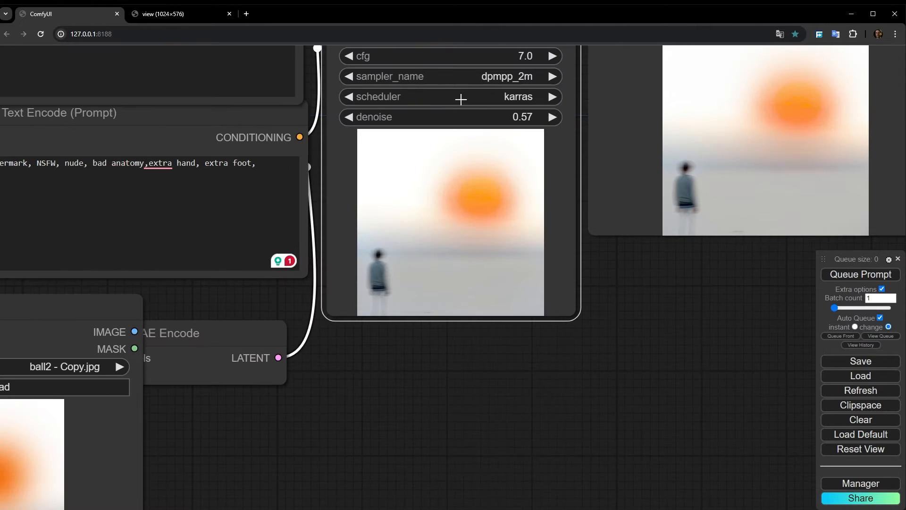
left_click_drag(476, 111, 469, 109)
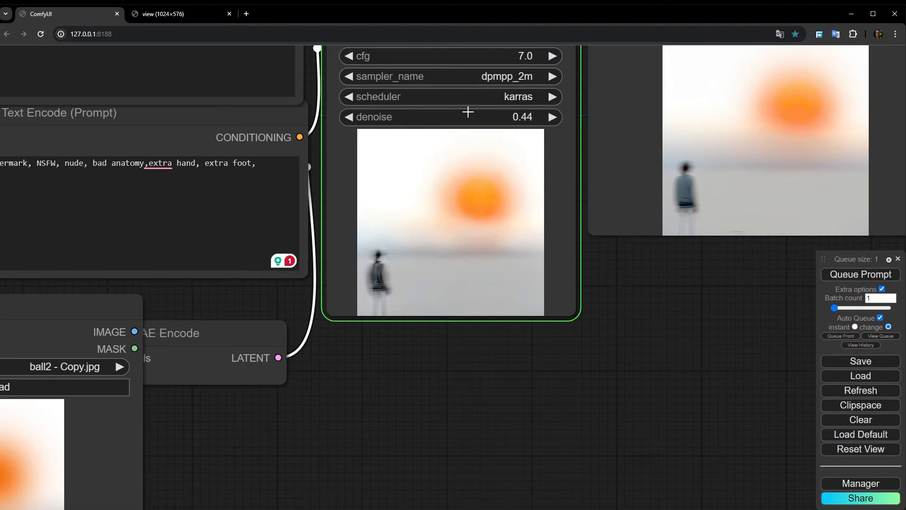
- Shorten the positive prompt to just "sunset" and raise the KSampler's denoise to 0.62
scroll(439, 349, "down", 3)
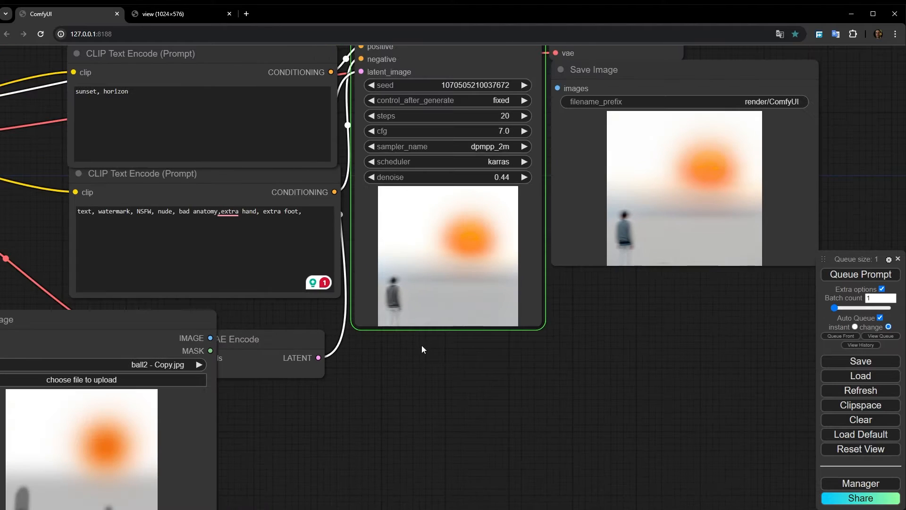
left_click_drag(36, 120, 118, 158)
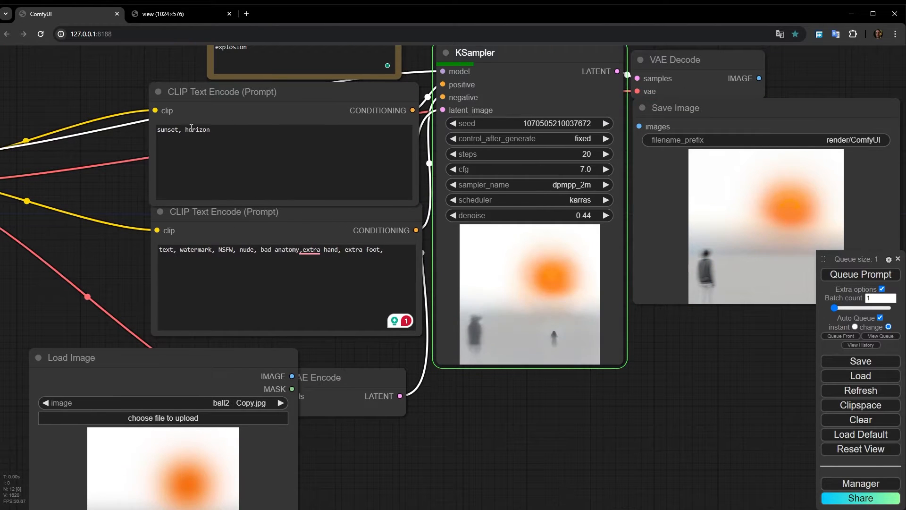
left_click_drag(211, 131, 182, 132)
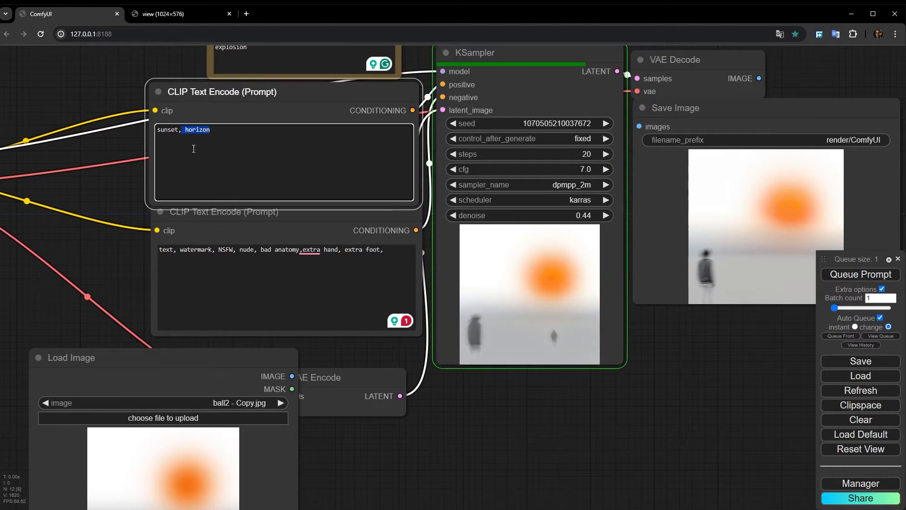
key("BackSpace")
key("BackSpace")
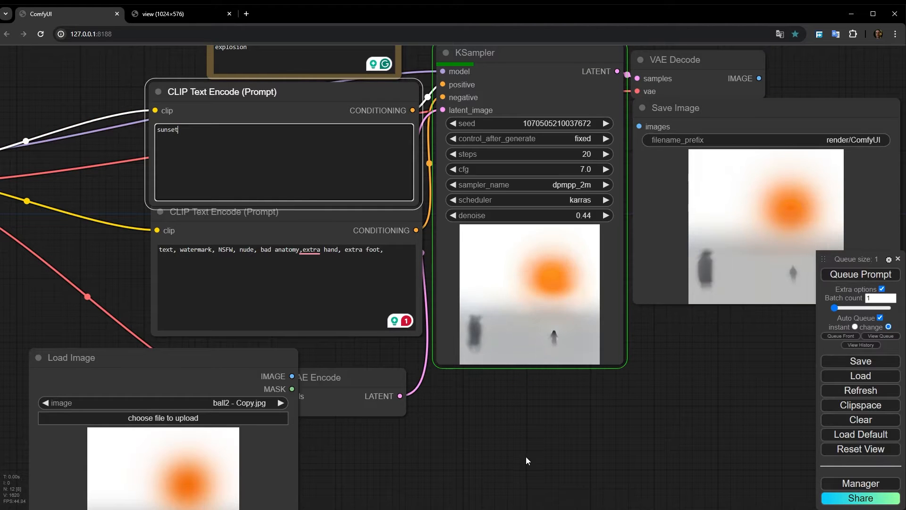
left_click(522, 459)
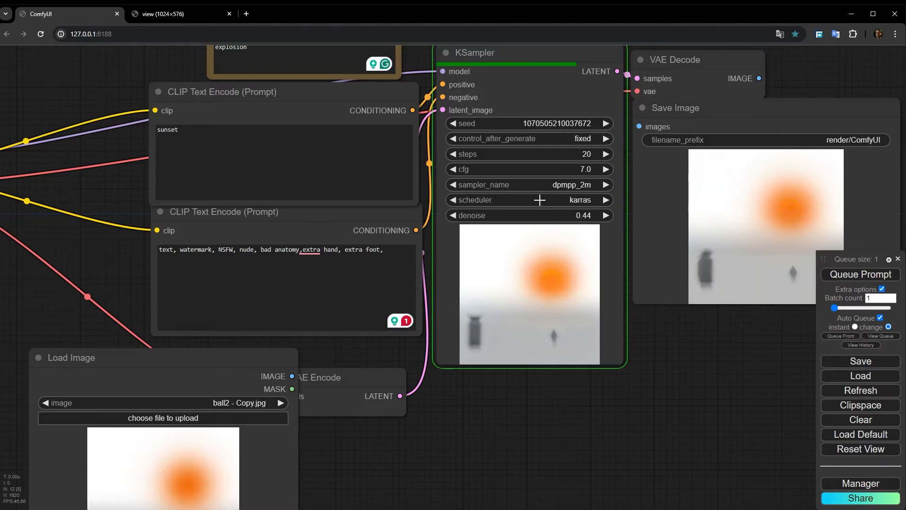
left_click_drag(543, 217, 553, 215)
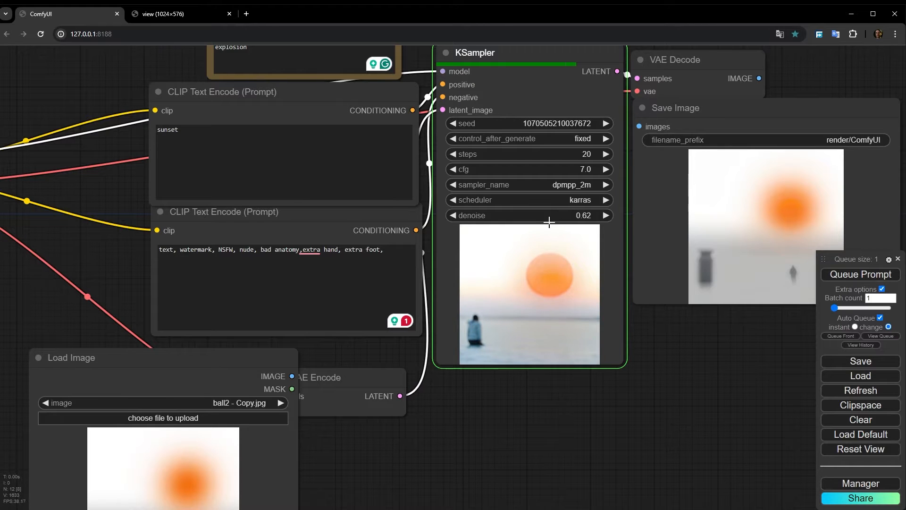
scroll(565, 443, "down", 3)
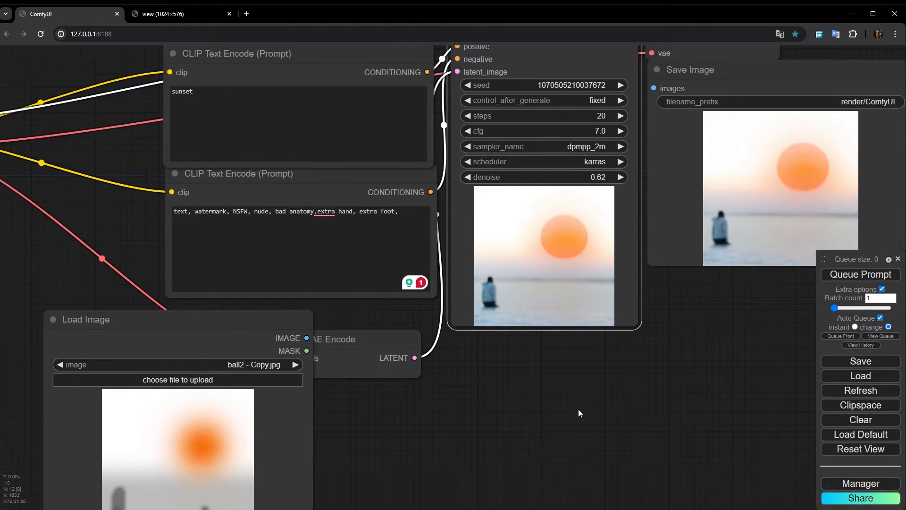
- Replace the positive prompt "sunset" with "basketballs" copied from the Note
scroll(337, 86, "up", 4)
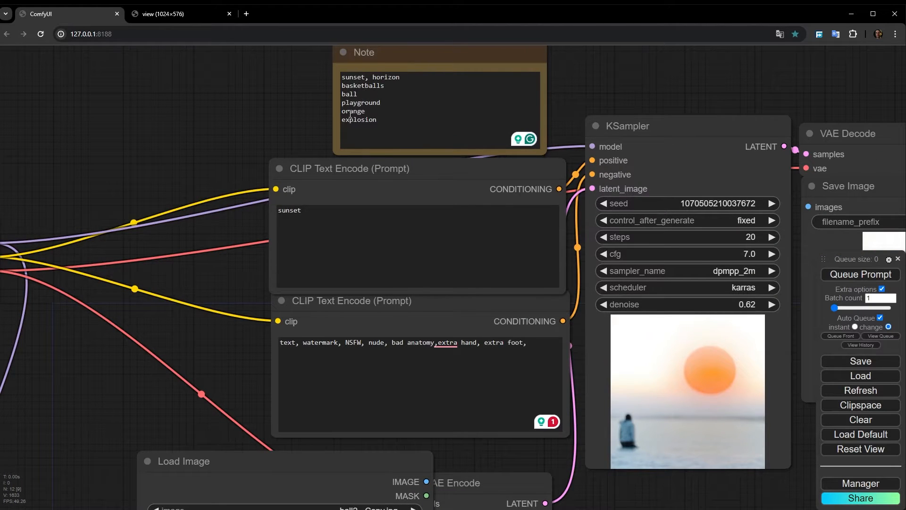
left_click(334, 223)
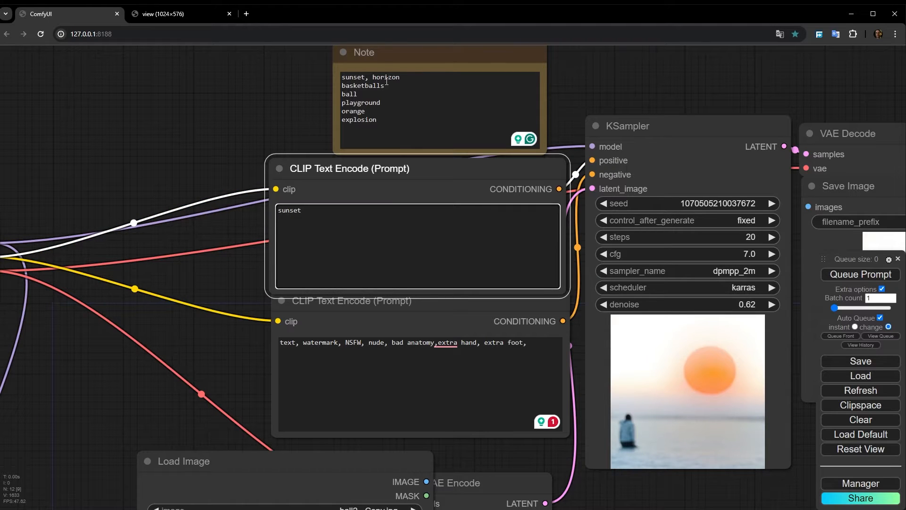
left_click_drag(361, 94, 341, 86)
key("ctrl+c")
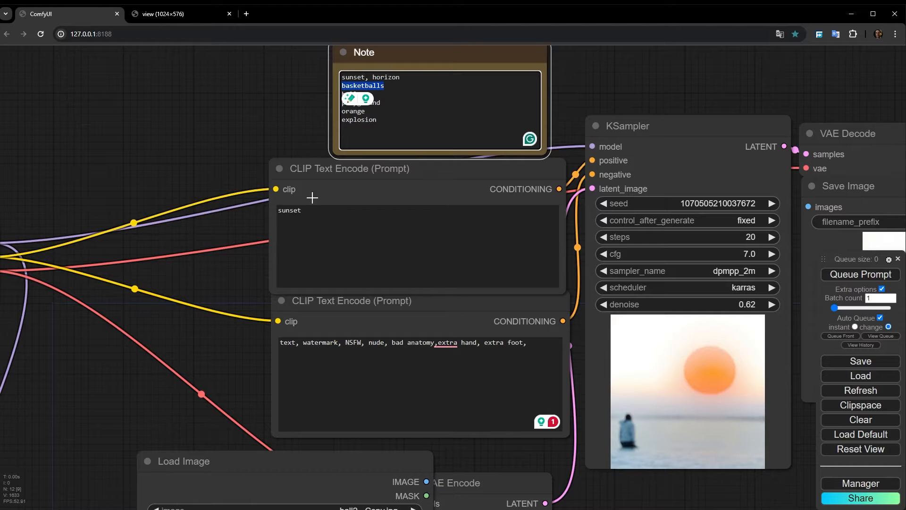
left_click(314, 214)
key("ctrl+a")
key("ctrl+v")
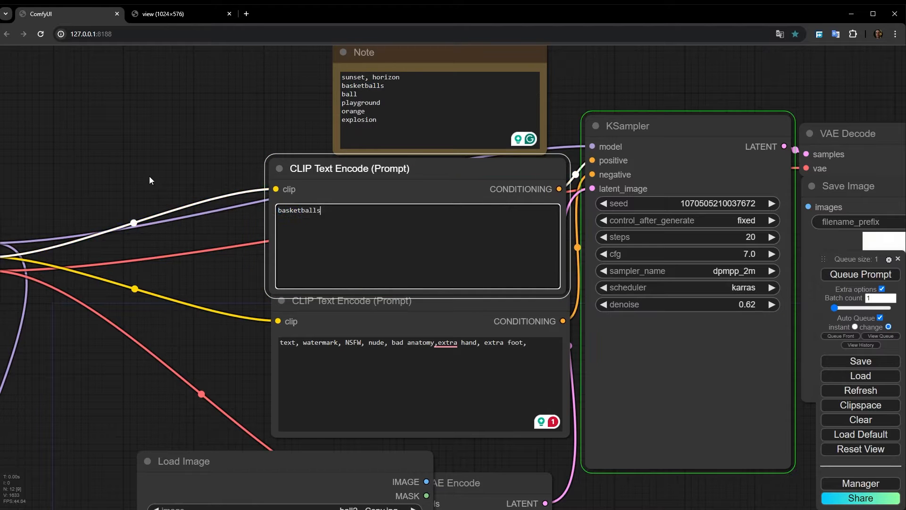
- Raise the KSampler's denoise to 0.72 for the basketballs prompt
left_click_drag(697, 442, 587, 367)
scroll(609, 338, "down", 2)
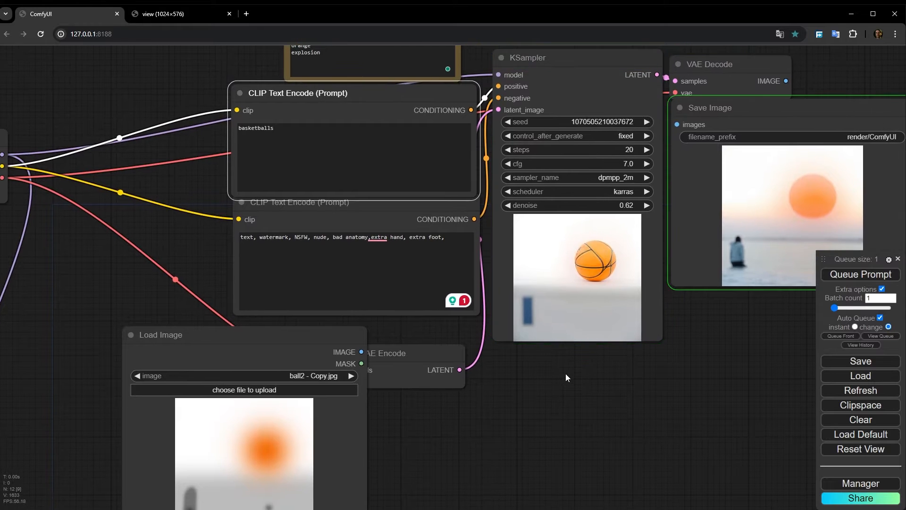
left_click(580, 211)
left_click_drag(580, 211, 582, 205)
left_click_drag(514, 418, 480, 347)
scroll(492, 379, "down", 1)
left_click_drag(492, 379, 421, 391)
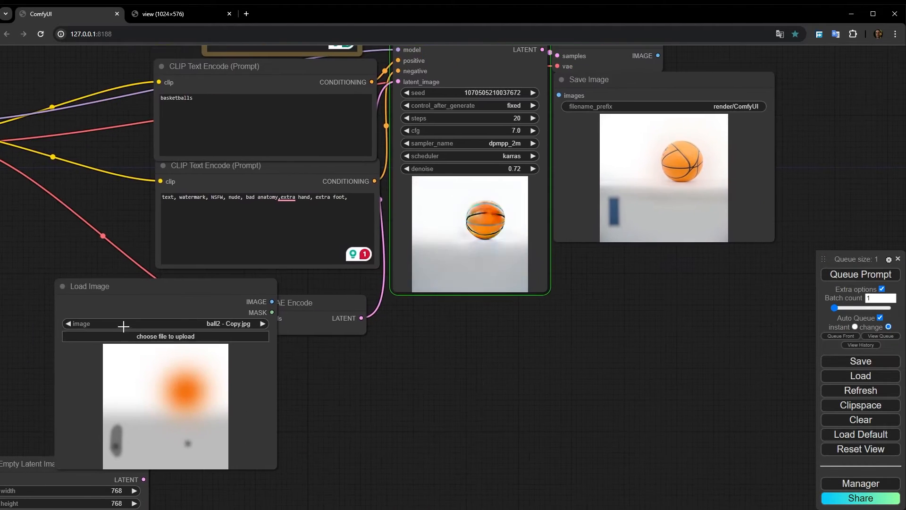
- Rearrange the Load Image and Save Image nodes beside and below the KSampler for easy comparison, and raise the denoise to 0.89
left_click_drag(157, 307, 320, 285)
left_click_drag(629, 189, 622, 338)
left_click_drag(335, 270, 348, 180)
scroll(452, 305, "up", 3)
left_click_drag(459, 353, 432, 366)
left_click_drag(479, 140, 483, 141)
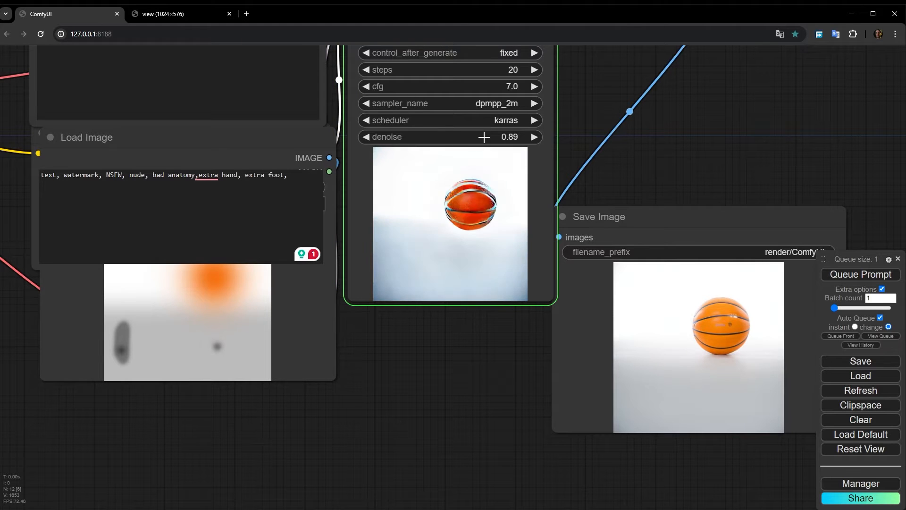
left_click_drag(285, 352, 311, 479)
- Vary the KSampler's denoise through 0.96, 0.67, 0.34 and 0.48 for the basketballs prompt
left_click_drag(473, 142, 476, 142)
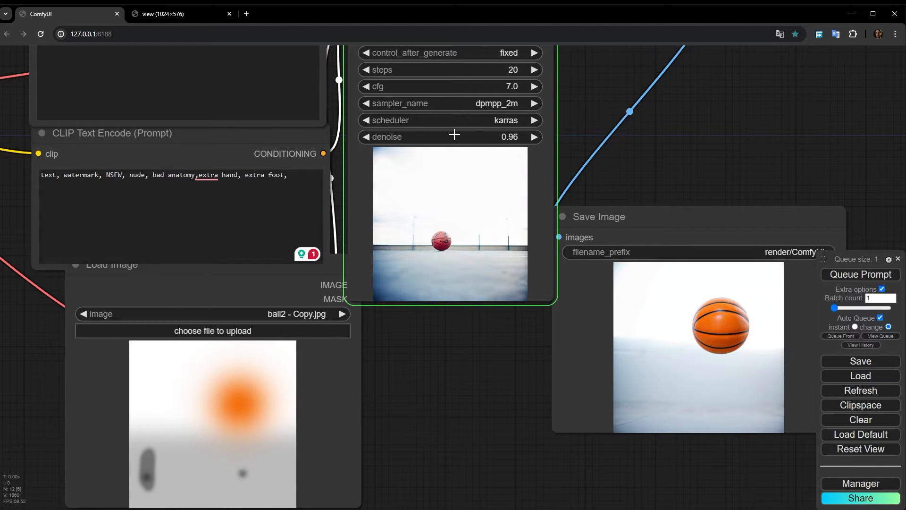
left_click_drag(454, 136, 439, 134)
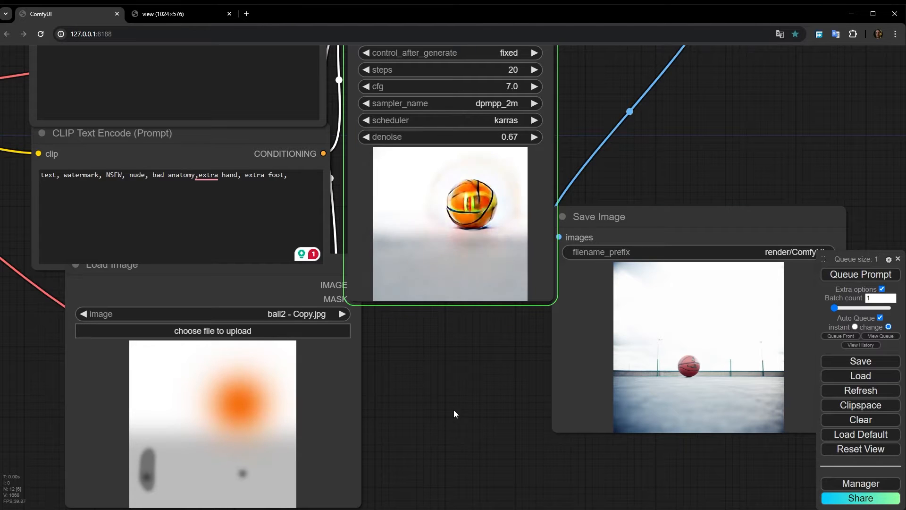
left_click_drag(470, 138, 458, 141)
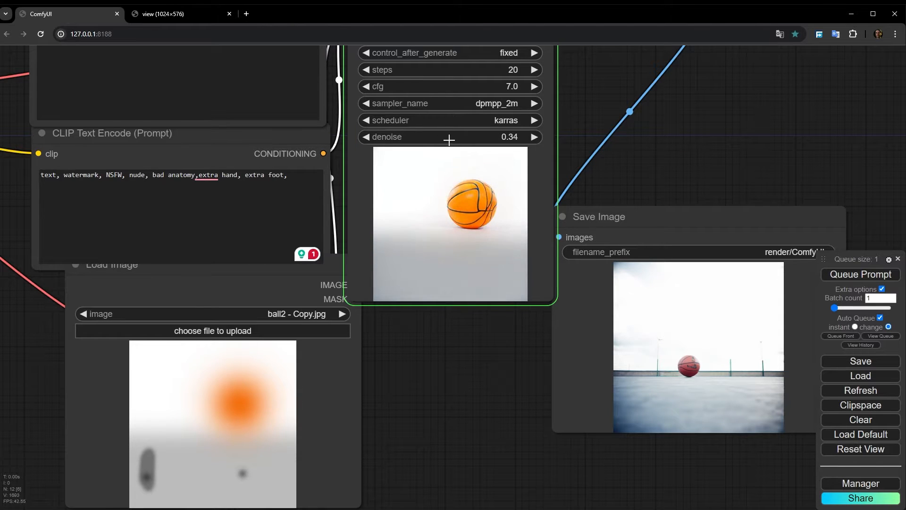
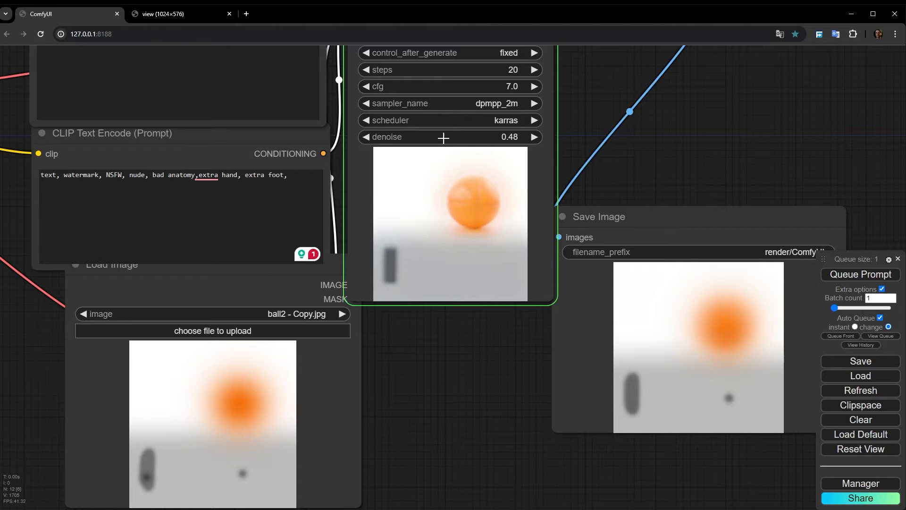
- Copy the prompt idea "playground" from the Note
scroll(473, 149, "down", 4)
left_click_drag(155, 112, 184, 339)
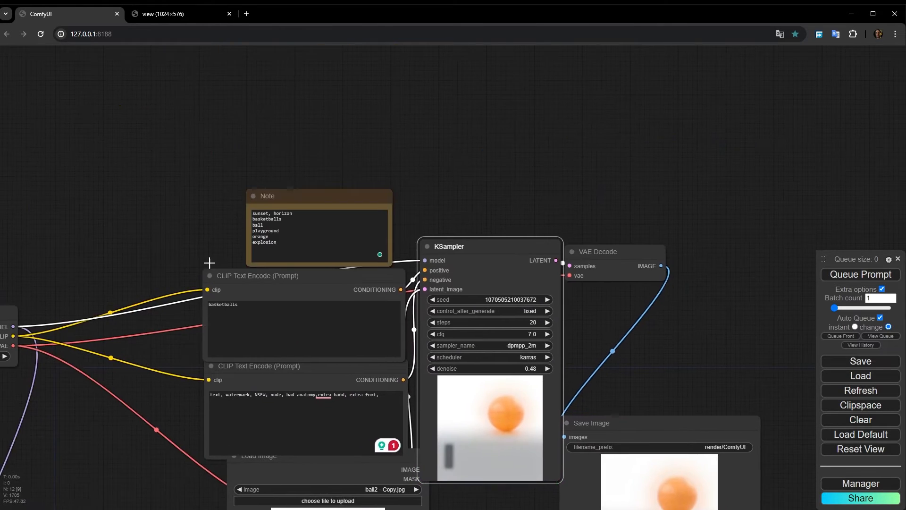
scroll(231, 238, "up", 4)
scroll(269, 217, "up", 2)
left_click(281, 230)
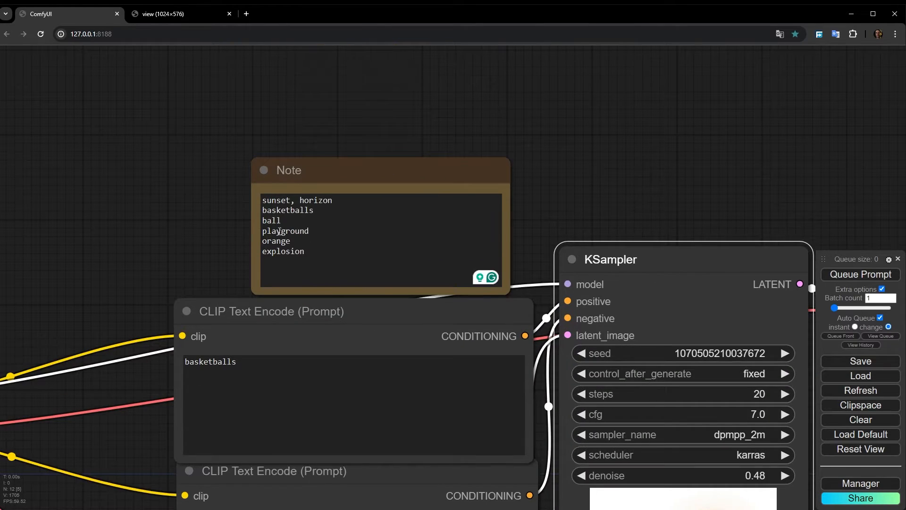
left_click(277, 221)
double_click(285, 231)
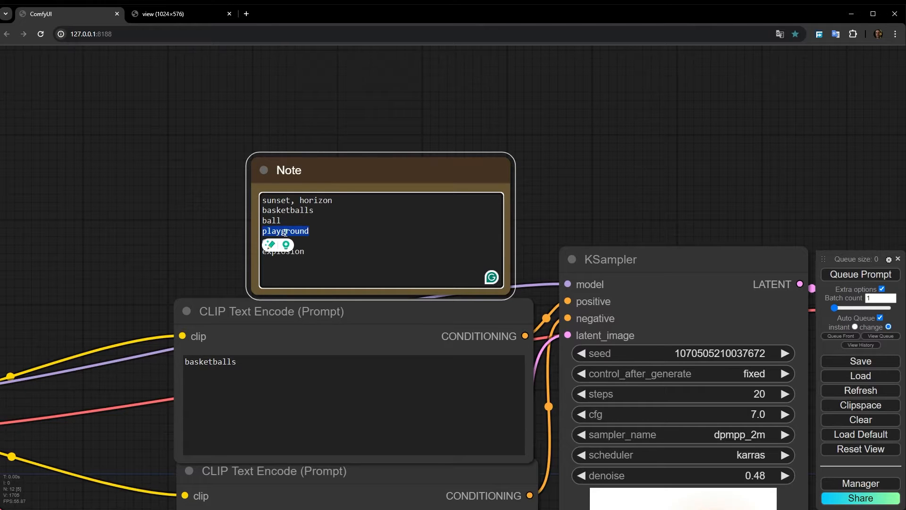
right_click(285, 232)
left_click(312, 277)
- Replace the positive prompt "basketballs" with the copied "playground"
left_click_drag(132, 261, 130, 132)
double_click(205, 231)
right_click(211, 231)
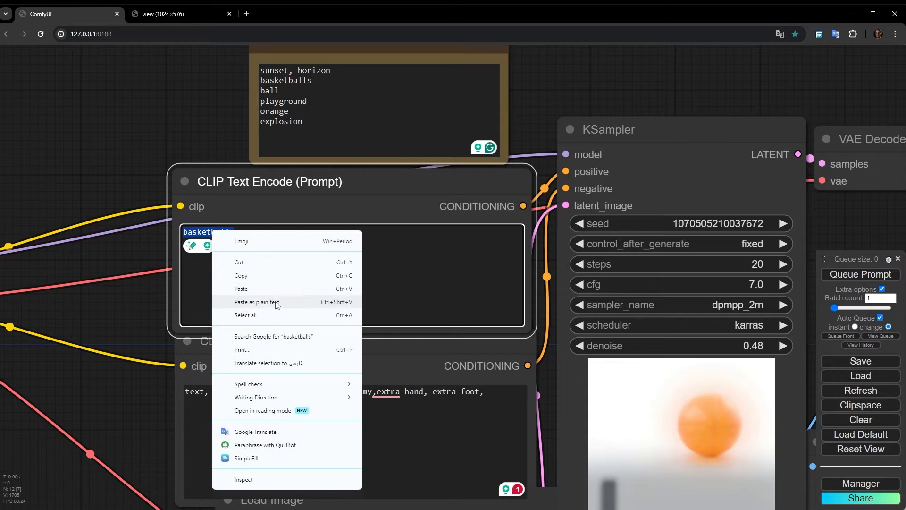
left_click(272, 296)
- Raise the KSampler's denoise in stages to 0.59 and 0.77 for the playground prompt
left_click_drag(137, 326, 87, 209)
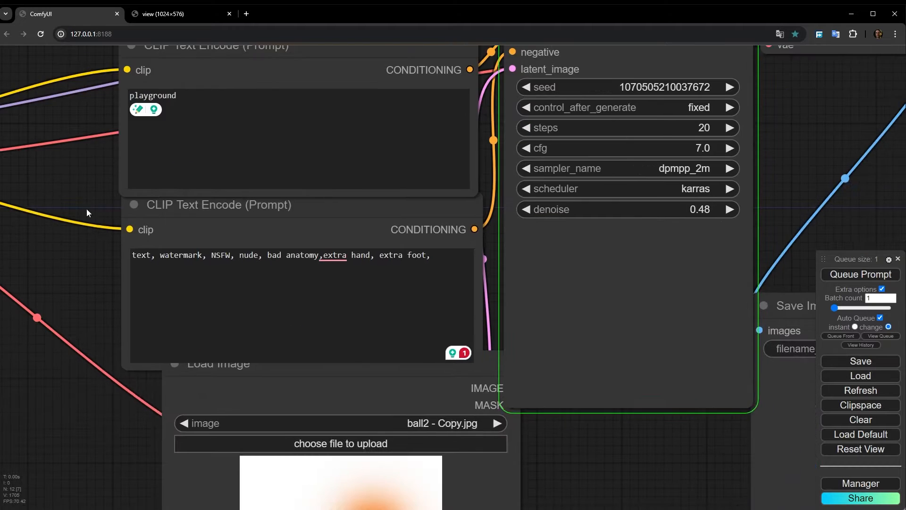
left_click_drag(468, 429, 372, 338)
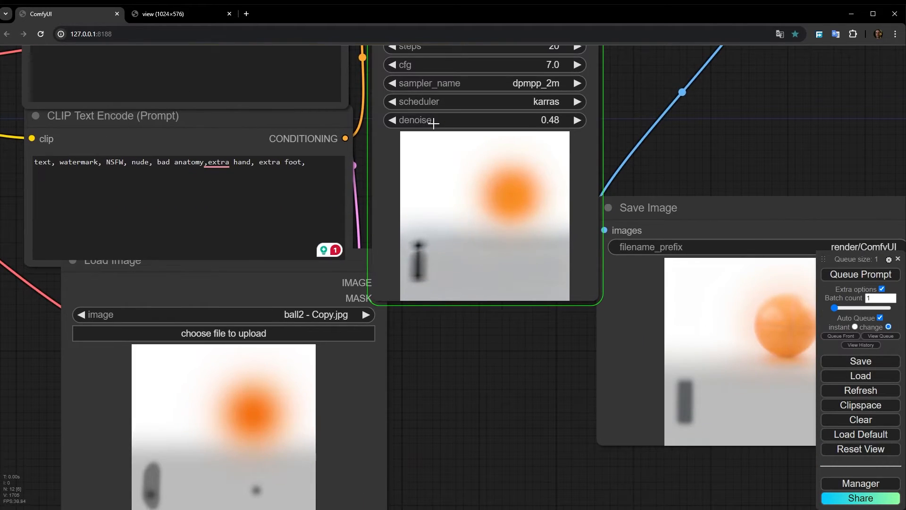
left_click_drag(434, 123, 439, 124)
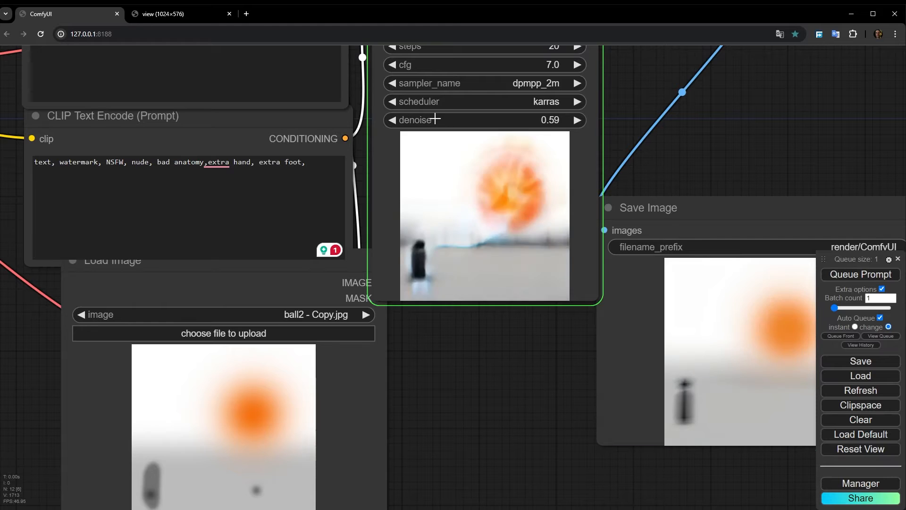
left_click_drag(435, 119, 440, 119)
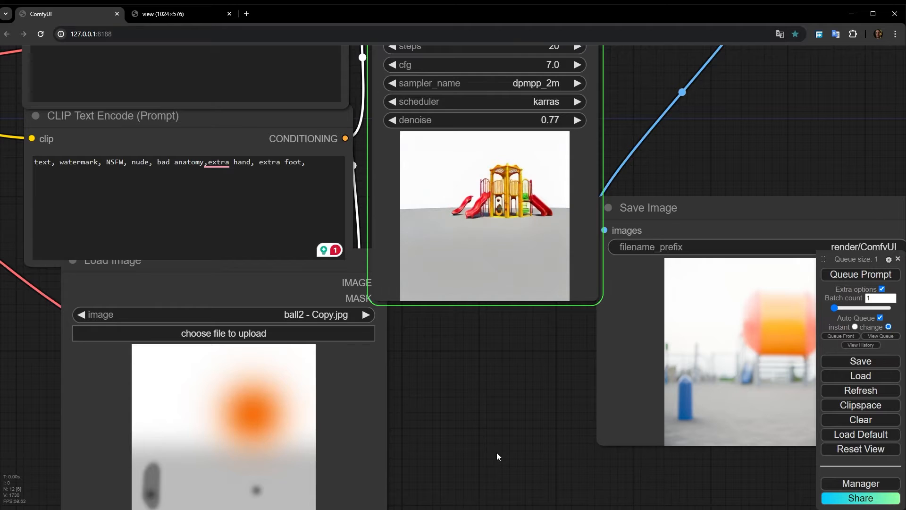
- Adjust the KSampler's denoise to 0.81 to generate another playground result
left_click_drag(511, 392, 335, 308)
scroll(480, 398, "down", 2)
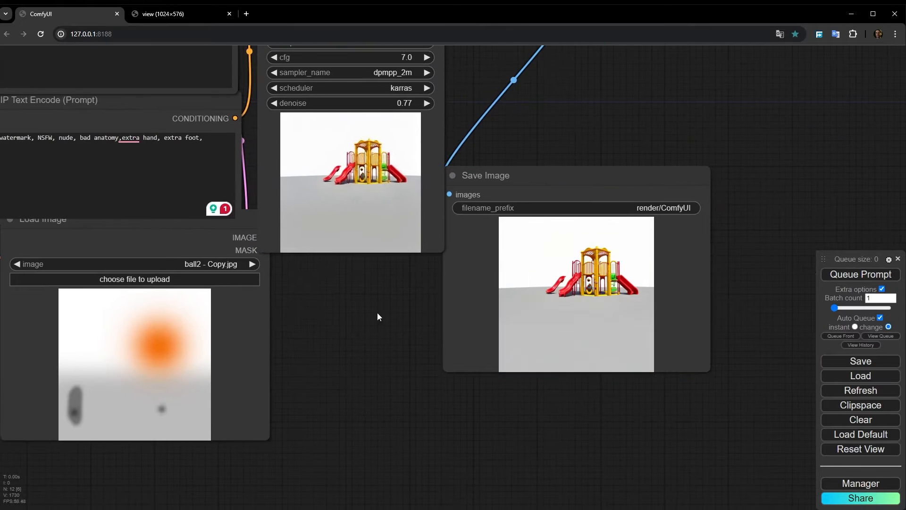
left_click_drag(380, 272, 392, 312)
left_click_drag(377, 142, 382, 142)
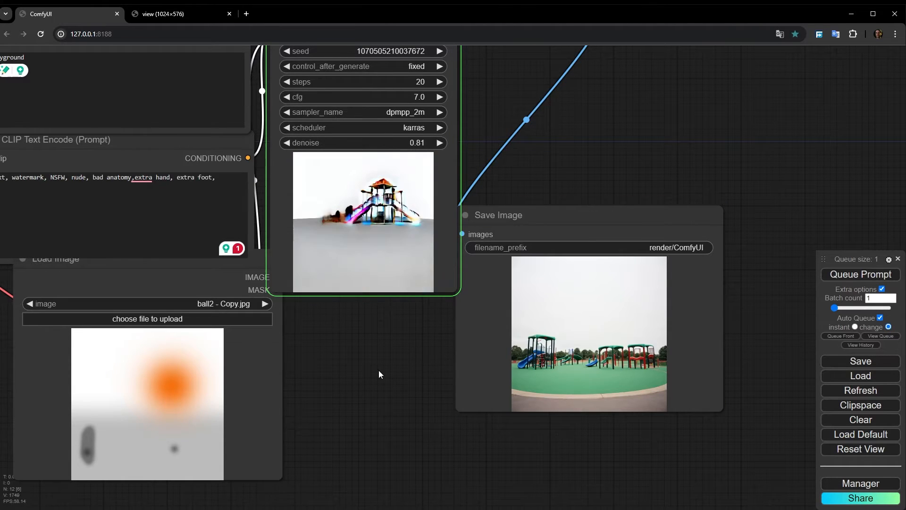
- Extend the positive prompt to "playground, ball"
left_click_drag(379, 370, 502, 380)
left_click(156, 70)
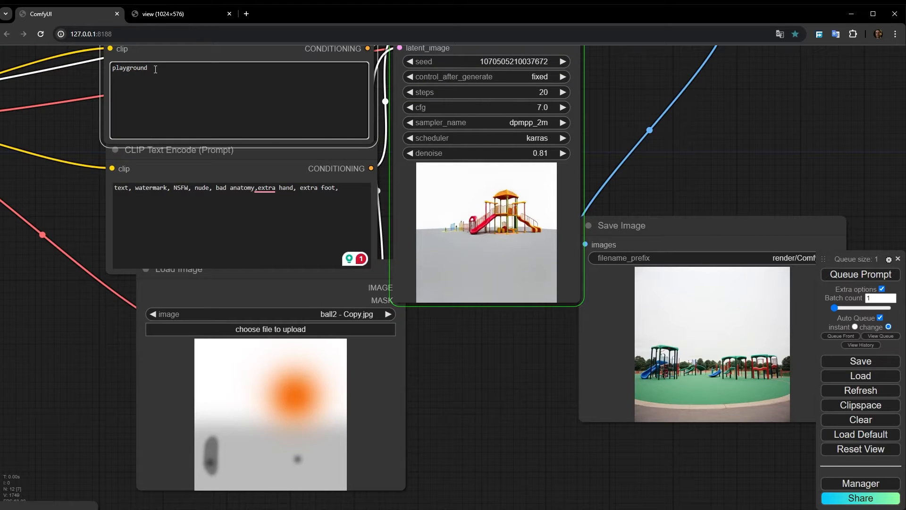
type(", ball")
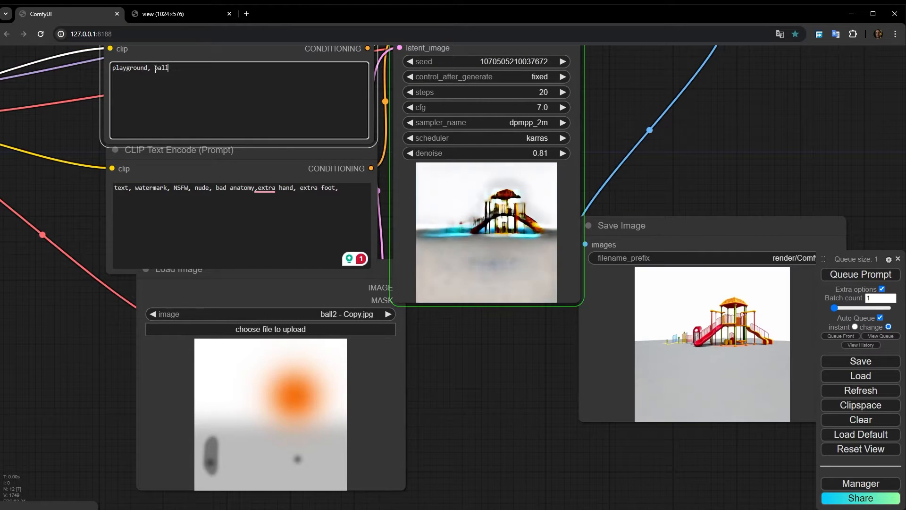
left_click(506, 386)
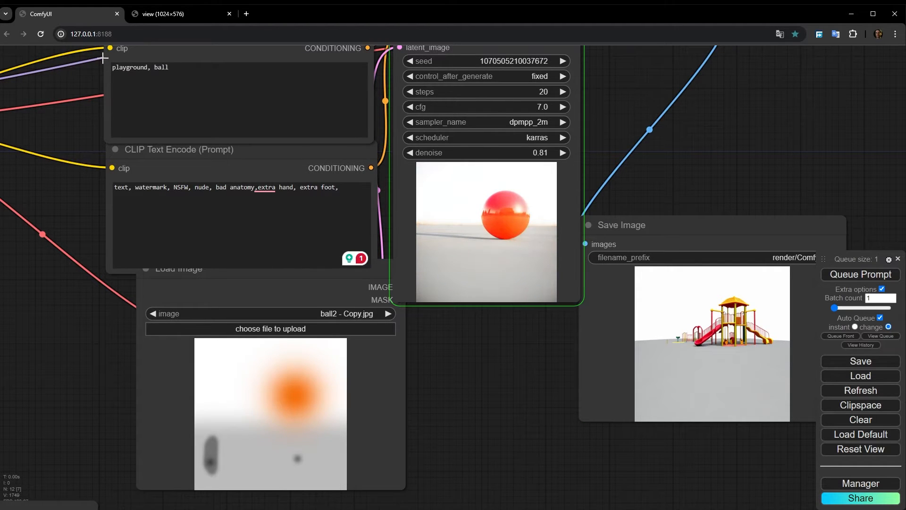
- Set the denoise to 1.00 and lower it in small stages through 0.97 to 0.90 for the "playground, ball" prompt
left_click_drag(521, 152, 492, 152)
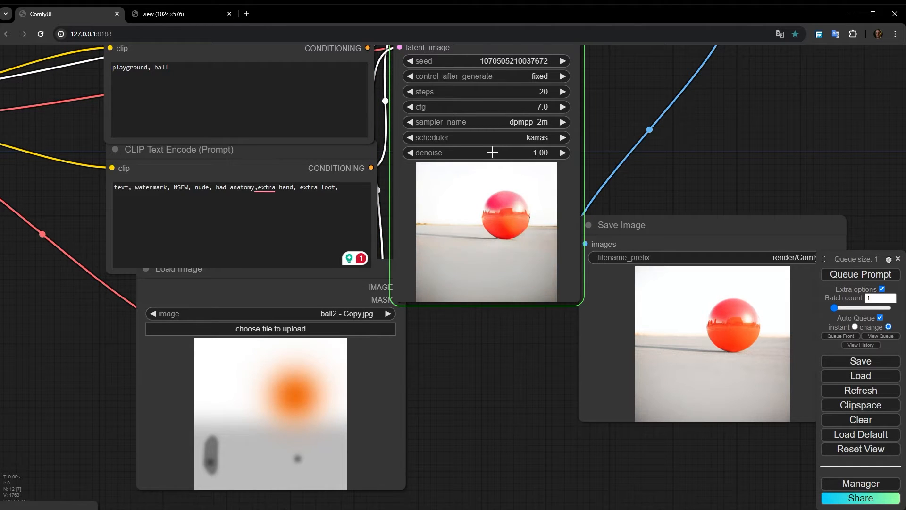
scroll(498, 210, "up", 1)
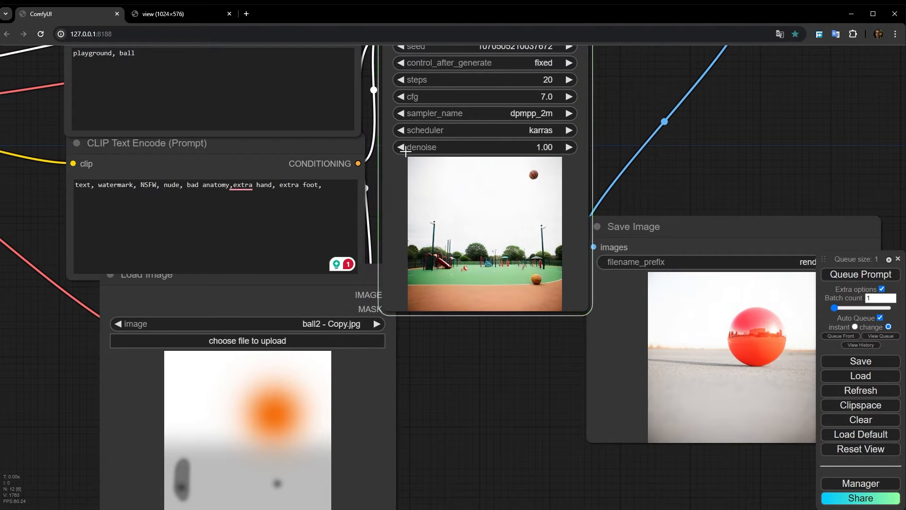
left_click(401, 148)
left_click(402, 148)
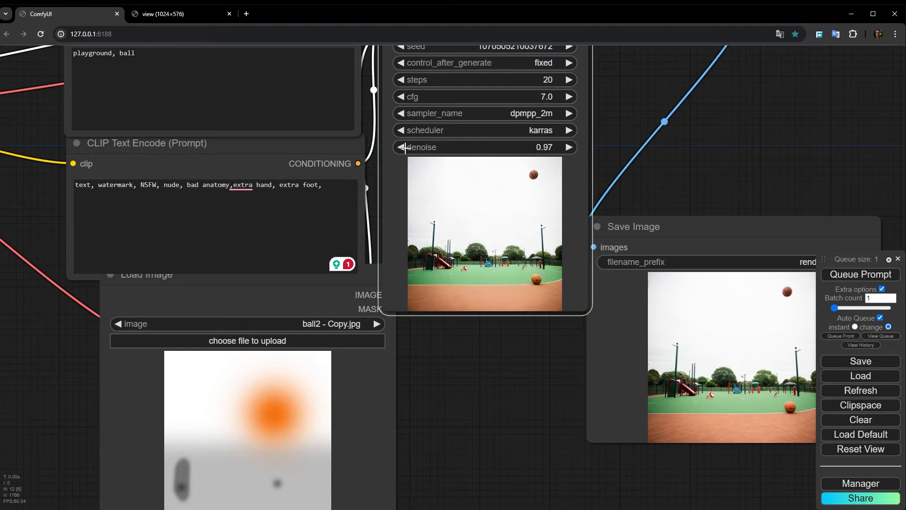
left_click(402, 147)
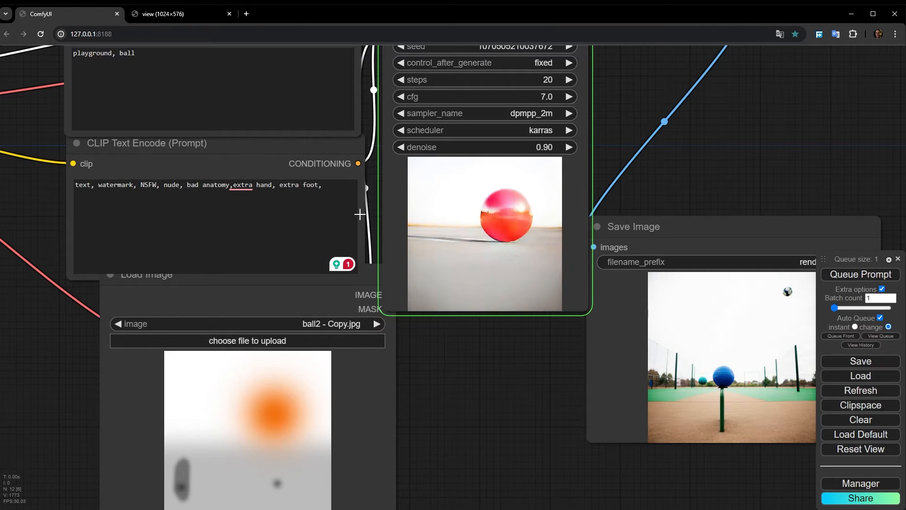
- Examine the saved "playground, ball" image up close, including the ball's surface and surroundings
scroll(519, 237, "up", 1)
left_click_drag(456, 373, 124, 267)
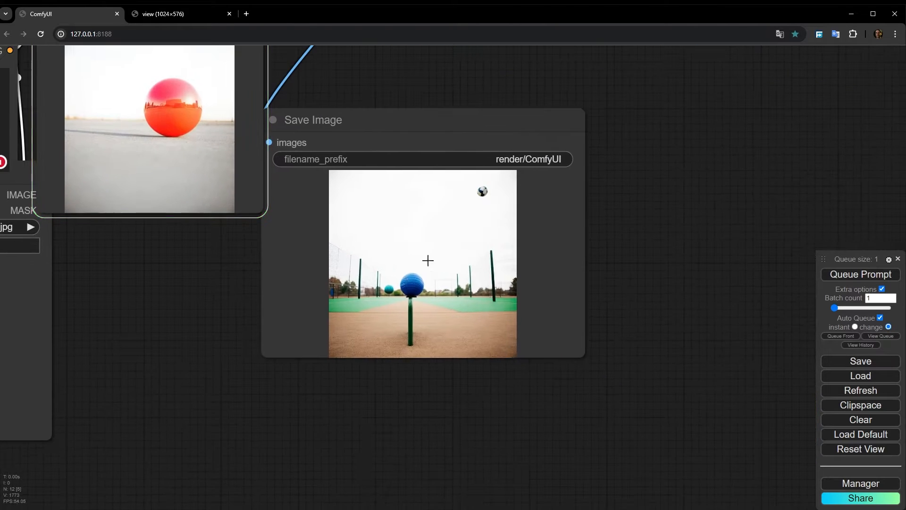
scroll(472, 307, "up", 15)
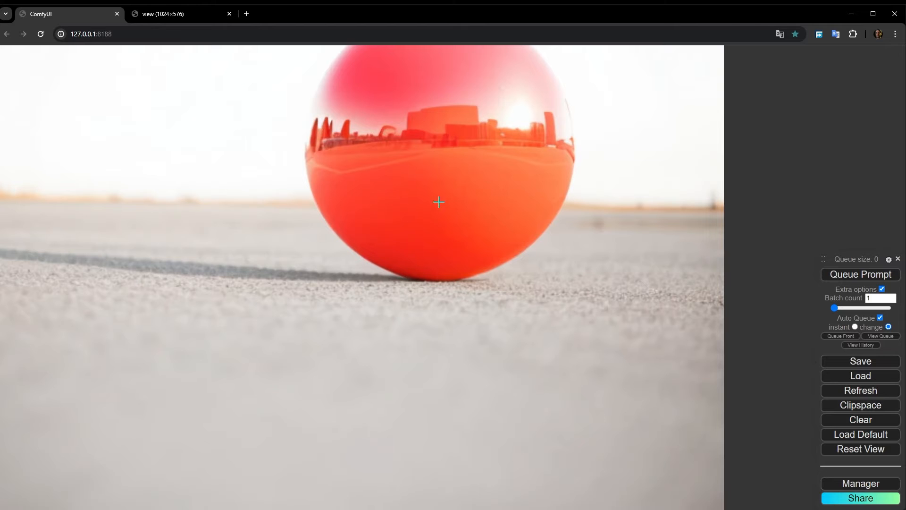
scroll(418, 267, "down", 5)
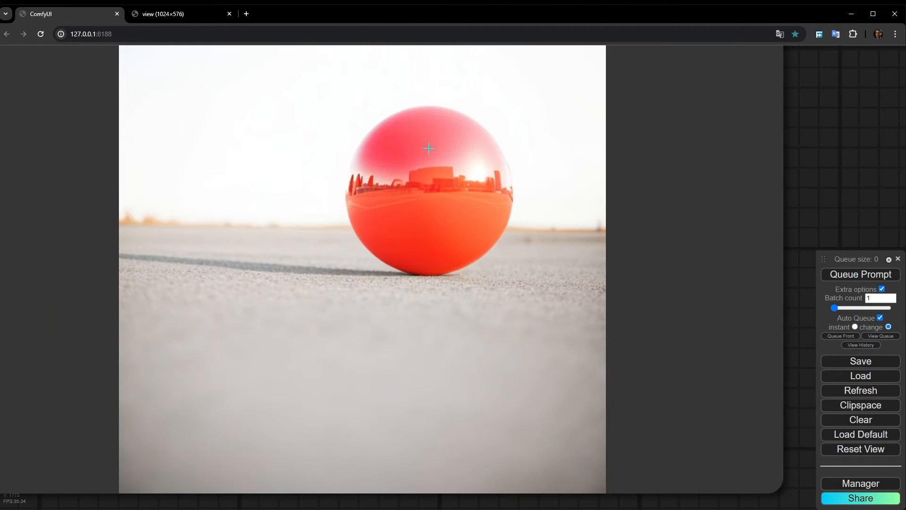
scroll(477, 224, "up", 2)
scroll(331, 302, "down", 12)
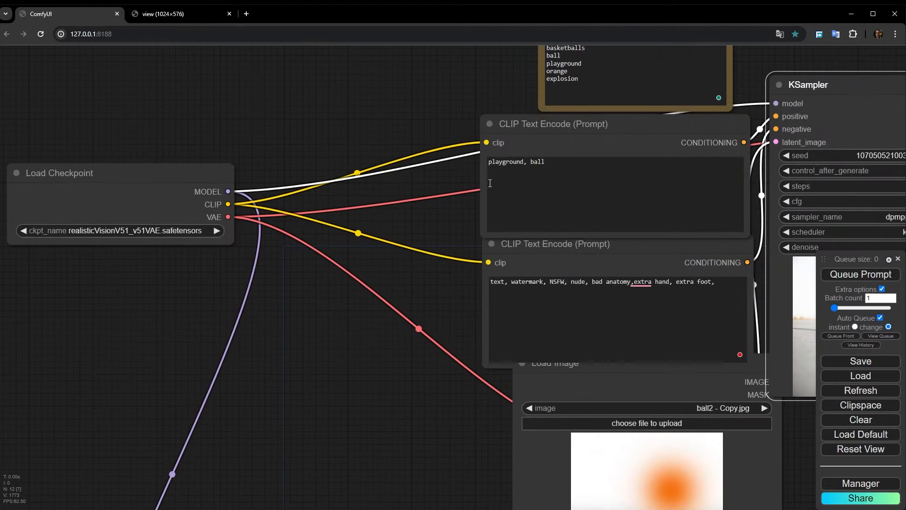
- Copy the prompt idea "orange" from the Note
left_click_drag(454, 102, 336, 161)
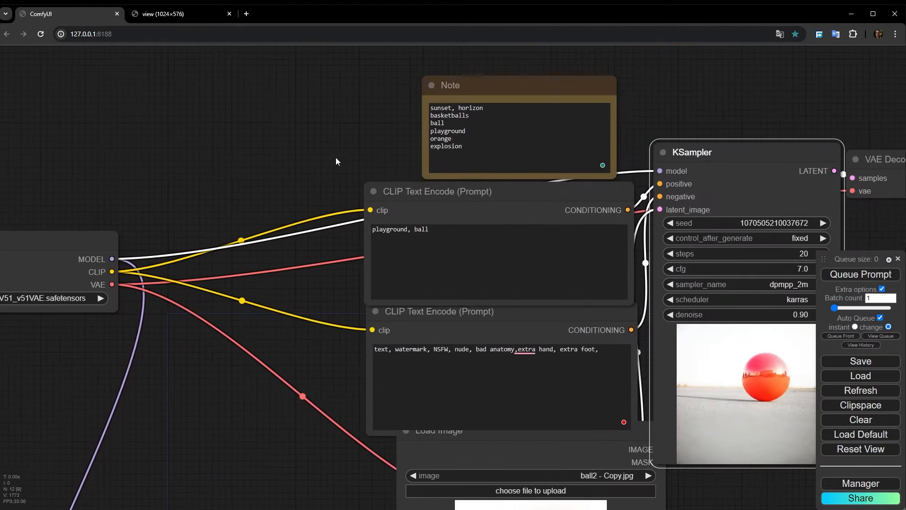
scroll(396, 138, "up", 3)
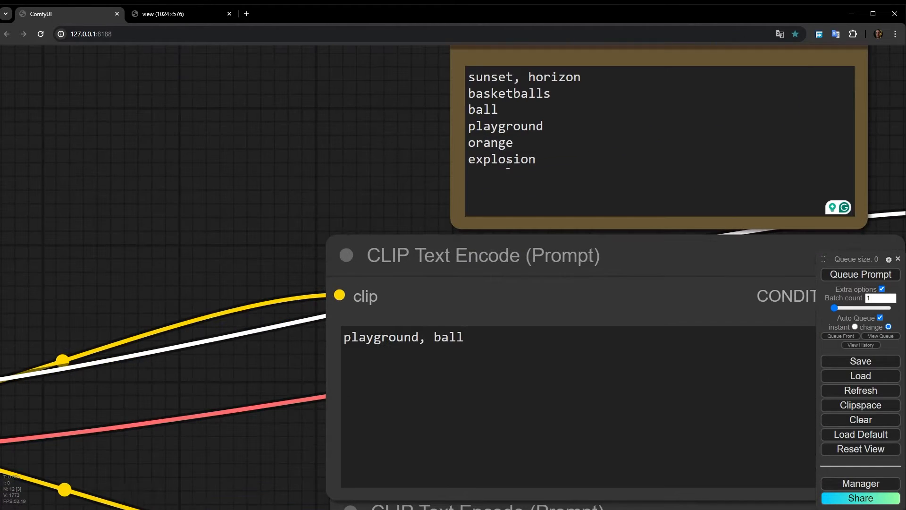
double_click(501, 159)
double_click(492, 142)
key("ctrl+c")
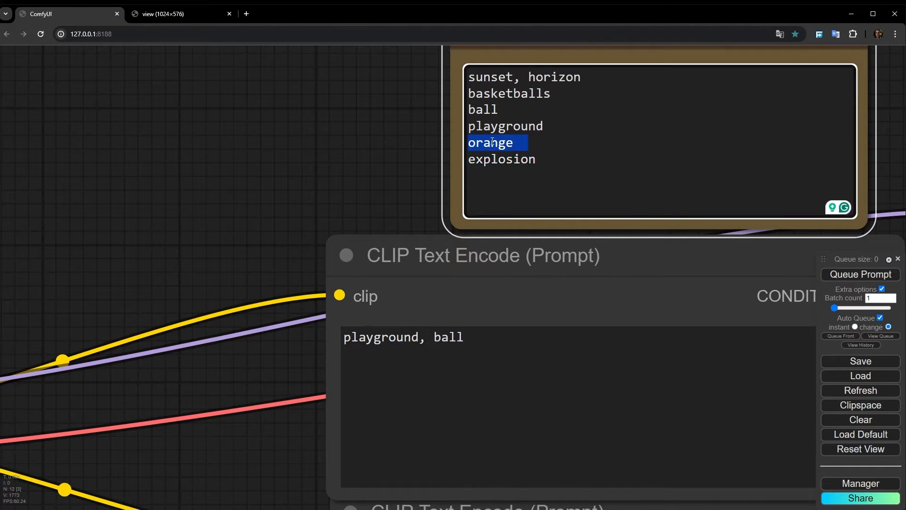
- Replace the positive prompt "playground, ball" with the copied word "orange"
double_click(448, 337)
key("ctrl+a")
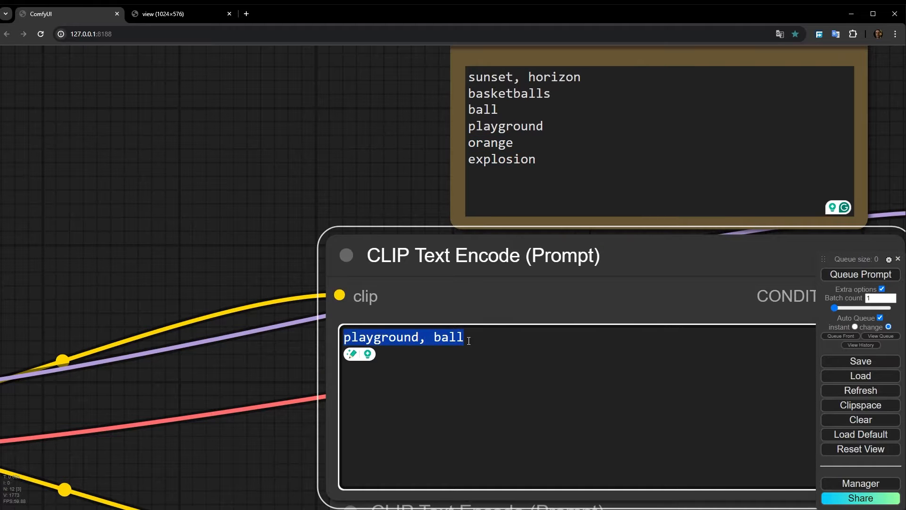
key("ctrl+v")
left_click(201, 336)
scroll(201, 336, "down", 7)
left_click_drag(211, 377, 101, 91)
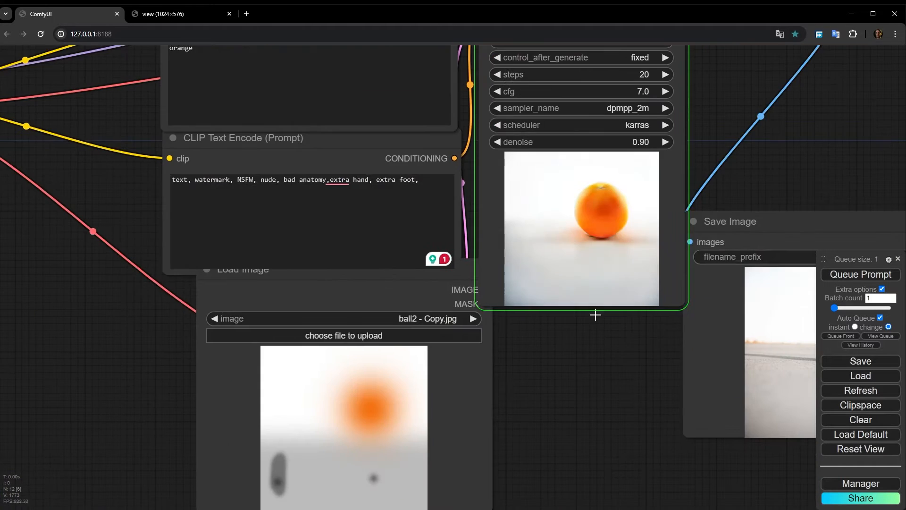
- Examine the saved image for the "orange" prompt up close, comparing it with the KSampler preview
left_click_drag(610, 388, 373, 399)
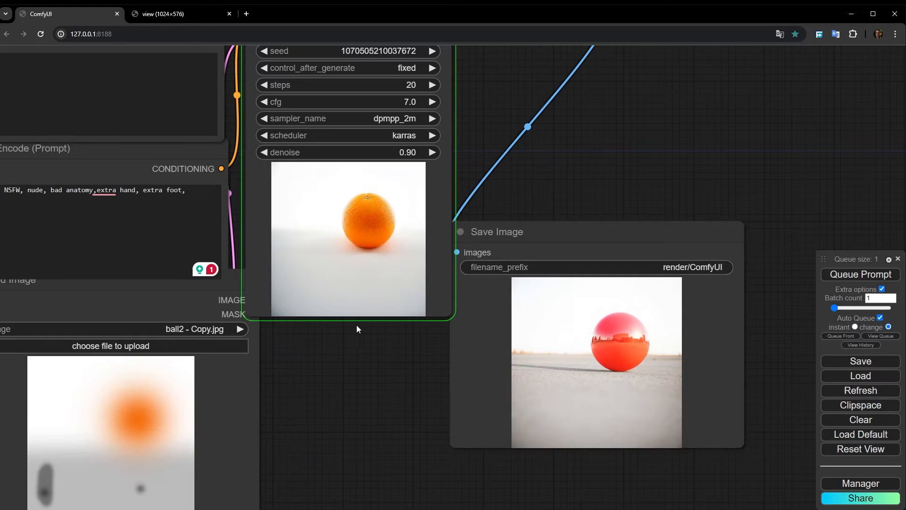
scroll(690, 334, "up", 10)
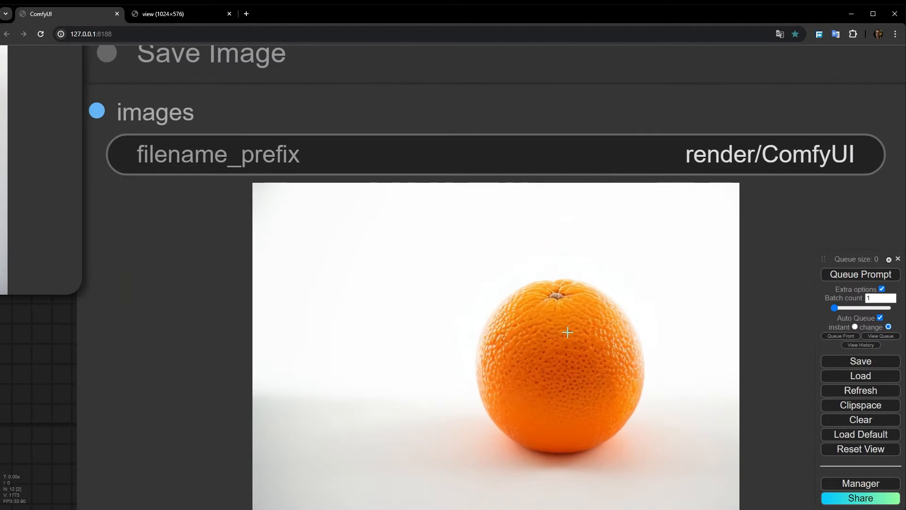
scroll(561, 331, "down", 4)
scroll(555, 358, "up", 5)
scroll(529, 371, "down", 7)
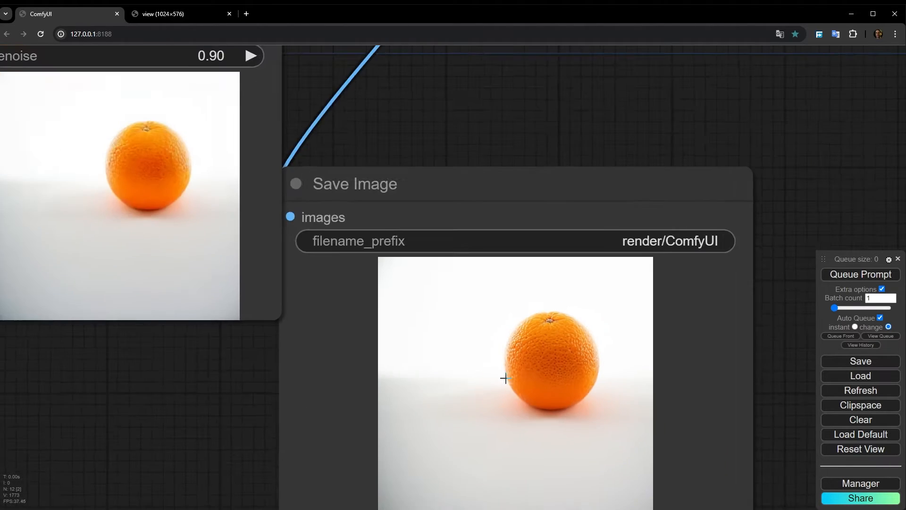
scroll(506, 378, "down", 5)
- Lower the denoise to 0.53, raise it to 0.69, and inspect the saved image for the "orange" prompt
left_click_drag(288, 426, 342, 436)
left_click_drag(351, 194, 330, 191)
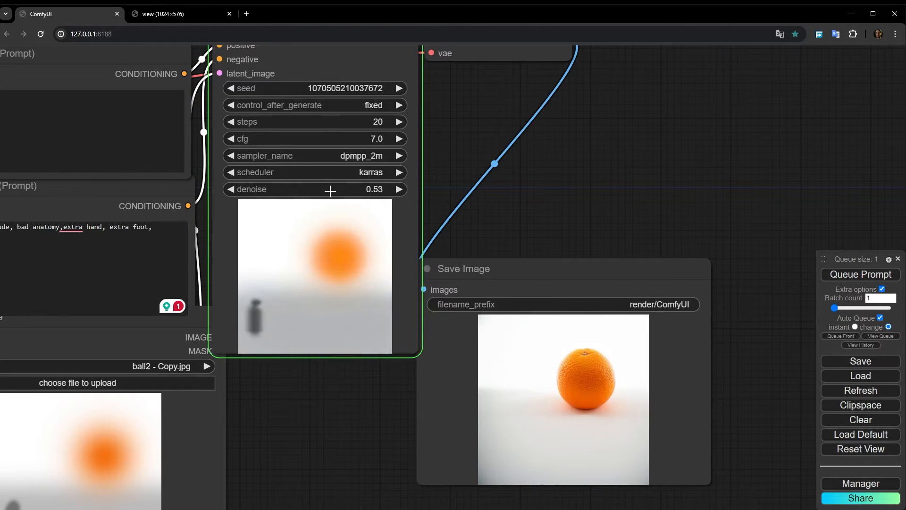
left_click_drag(334, 191, 336, 191)
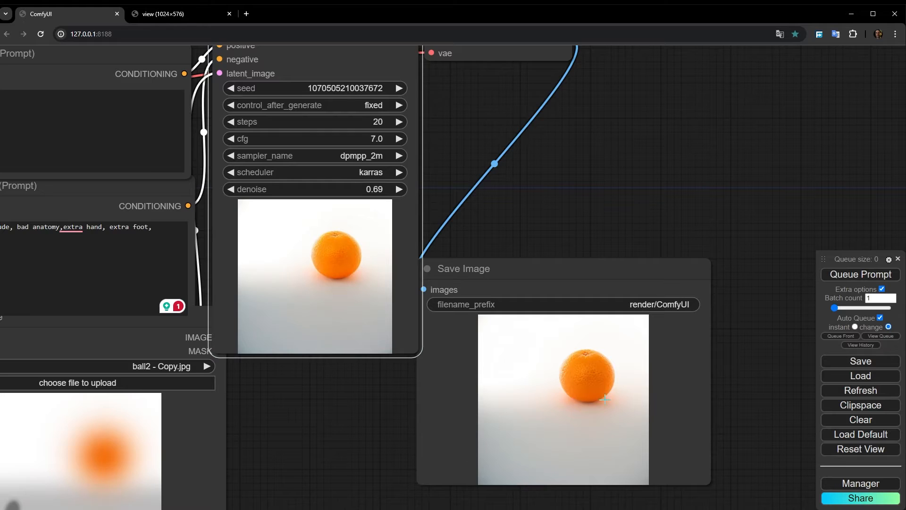
scroll(604, 399, "up", 10)
scroll(599, 370, "down", 15)
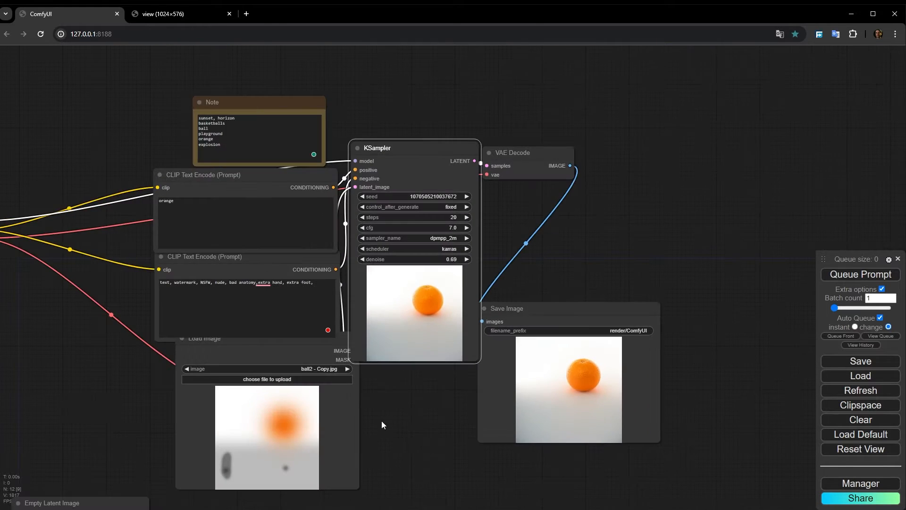
- Replace the positive prompt with "professional motorcycle helmet" and review it beside the negative prompt
scroll(215, 142, "up", 5)
double_click(230, 153)
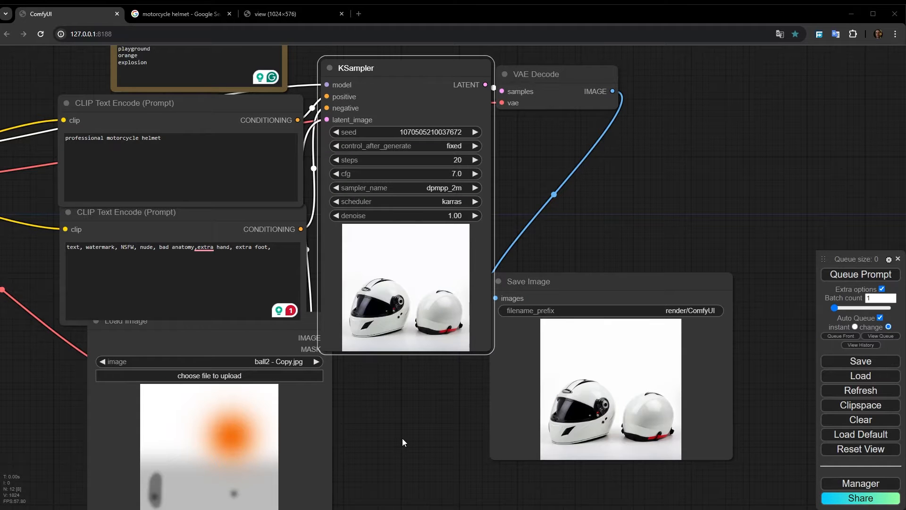
scroll(77, 135, "up", 9)
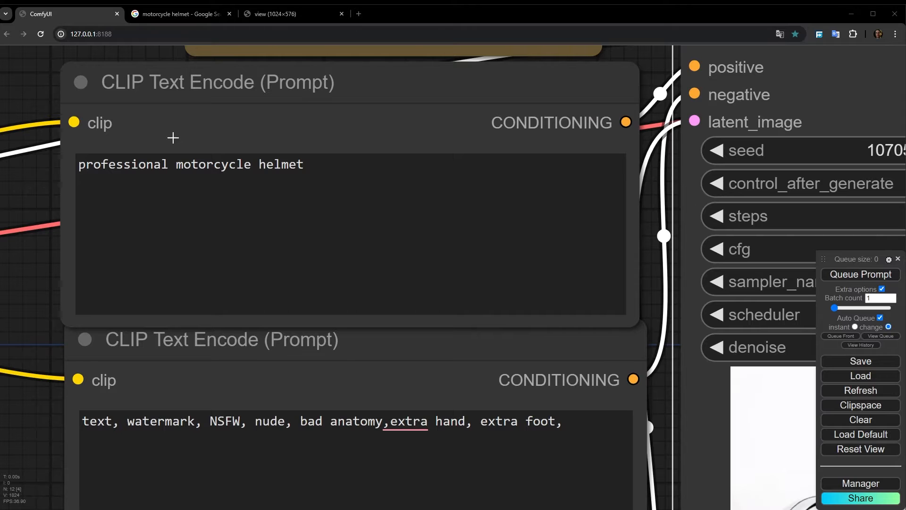
scroll(189, 372, "down", 6)
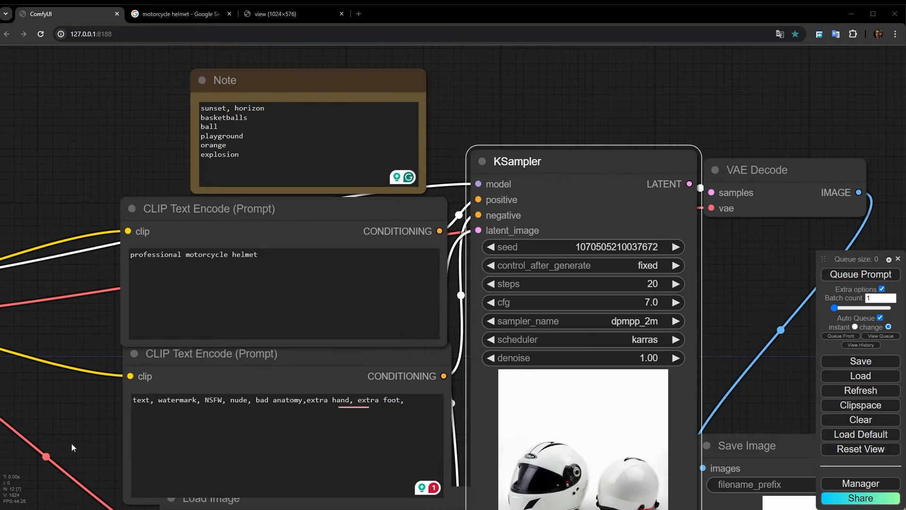
- Move the Save Image node directly beneath the KSampler node, beside the Load Image node
left_click_drag(72, 446, 68, 109)
left_click_drag(541, 291, 466, 499)
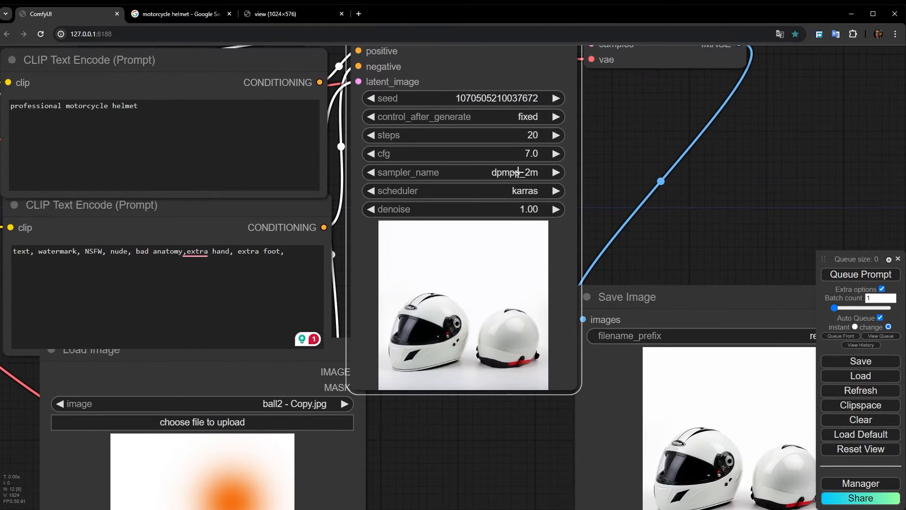
left_click_drag(474, 466, 393, 328)
scroll(416, 281, "down", 3)
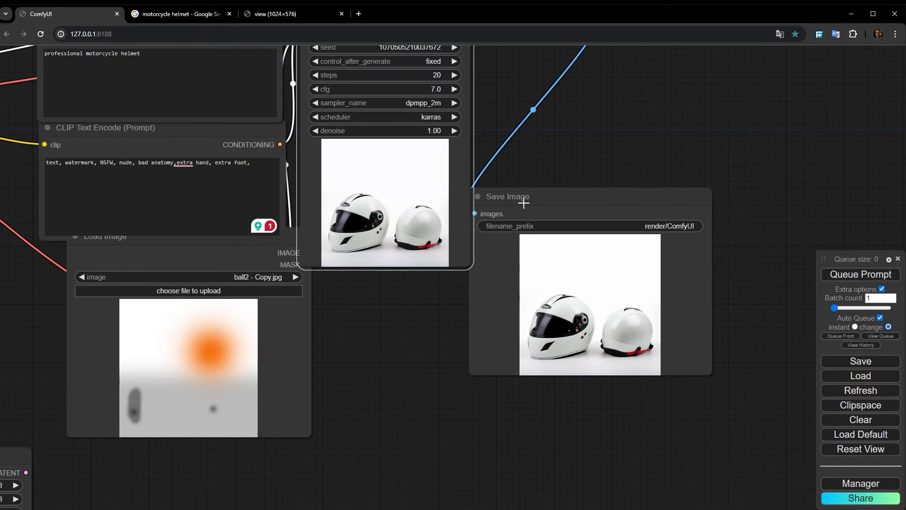
left_click_drag(523, 202, 372, 283)
- Set the denoise to 0.84 for the motorcycle helmet prompt and inspect the saved image up close
scroll(513, 157, "up", 2)
left_click_drag(523, 157, 583, 96)
left_click_drag(414, 69, 413, 70)
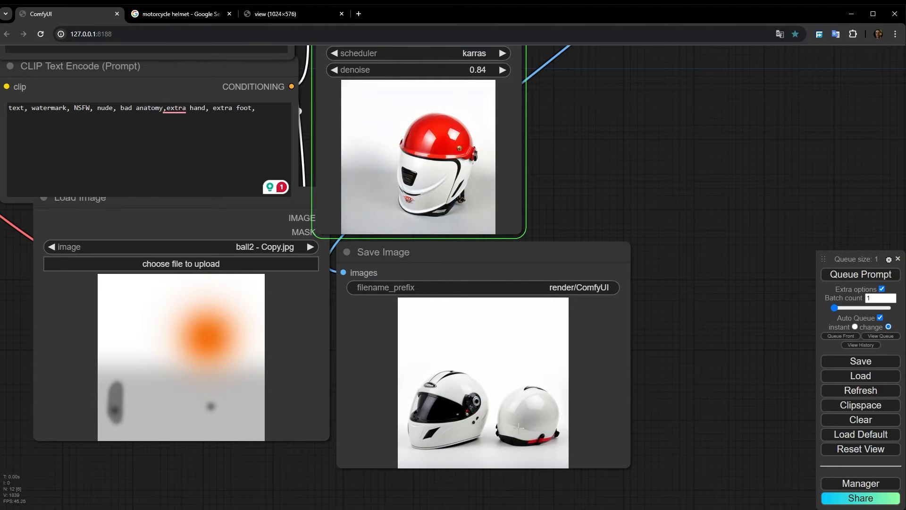
scroll(510, 355, "up", 9)
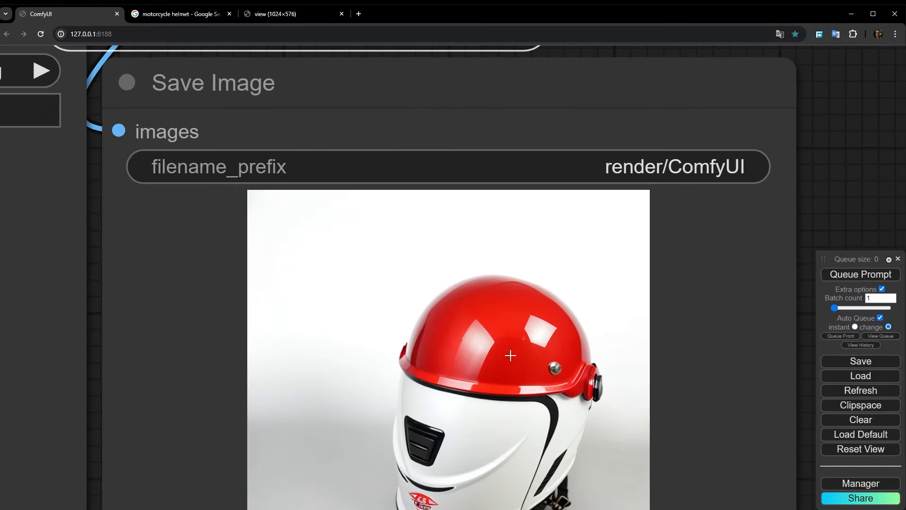
scroll(510, 355, "down", 9)
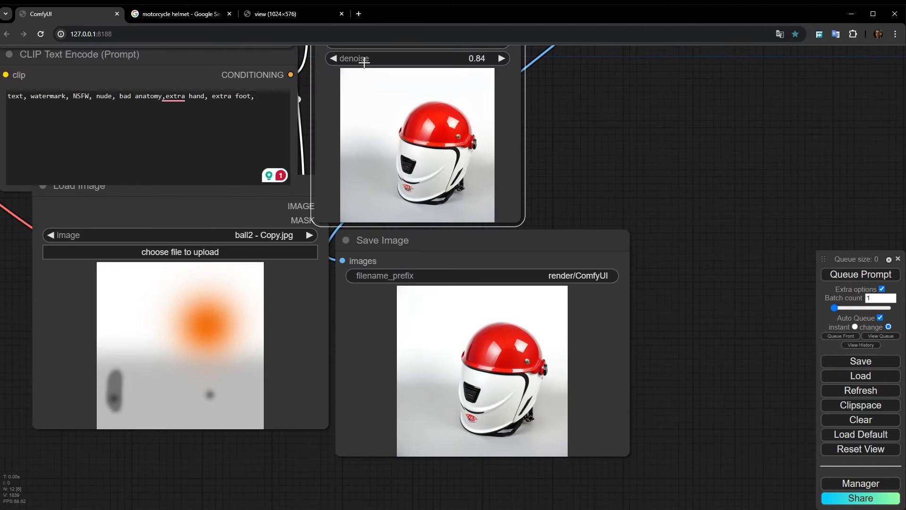
- Lower the denoise to 0.80 in single steps and examine the saved helmet image up close
left_click(335, 58)
left_click(335, 58)
left_click(334, 58)
left_click(334, 58)
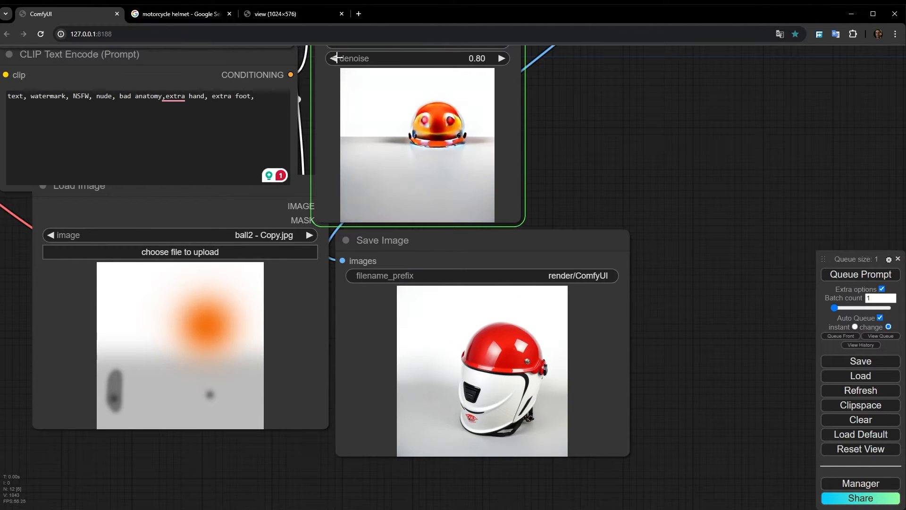
scroll(517, 359, "up", 16)
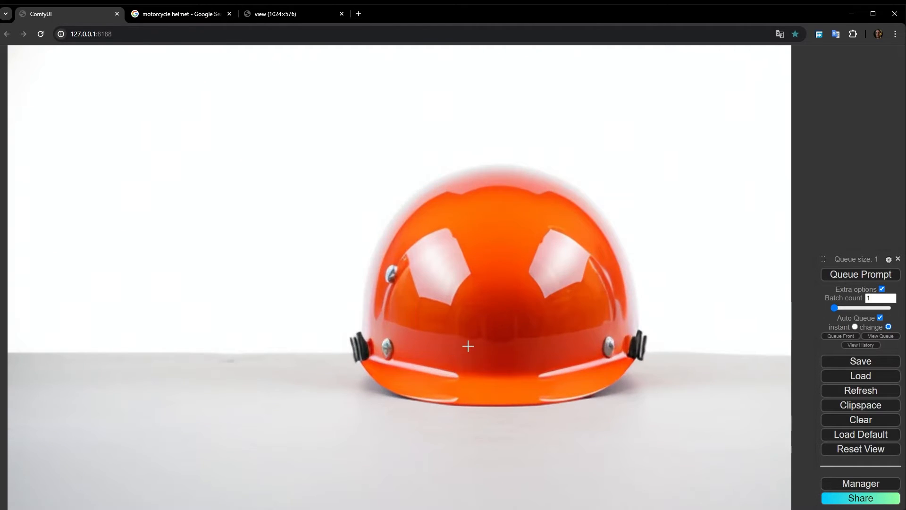
scroll(468, 346, "down", 8)
left_click_drag(576, 97, 582, 257)
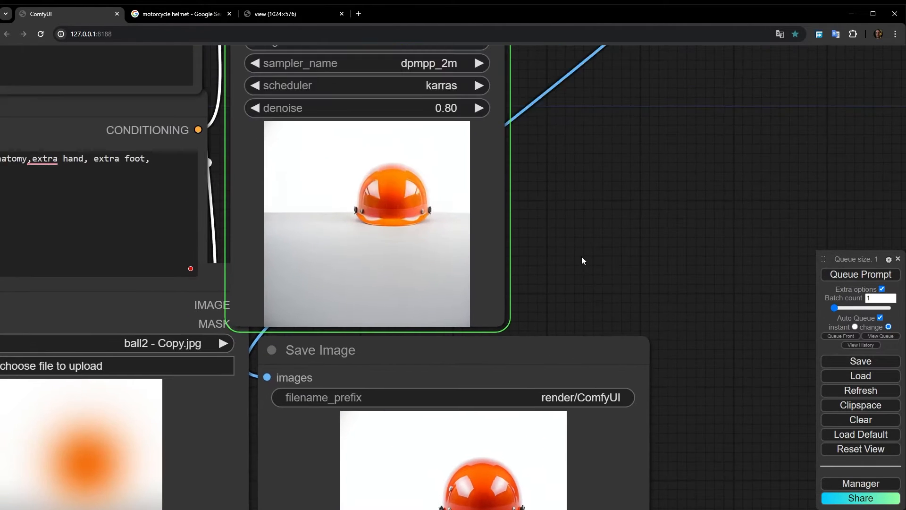
- Set the denoise to 0.74 and inspect the saved helmet image against the blurred orange ball input
left_click_drag(426, 107, 424, 108)
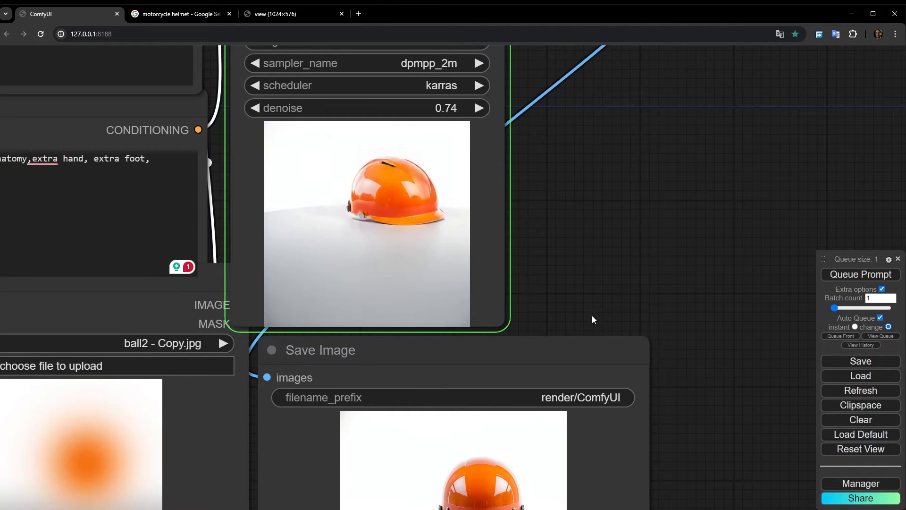
left_click_drag(585, 313, 567, 89)
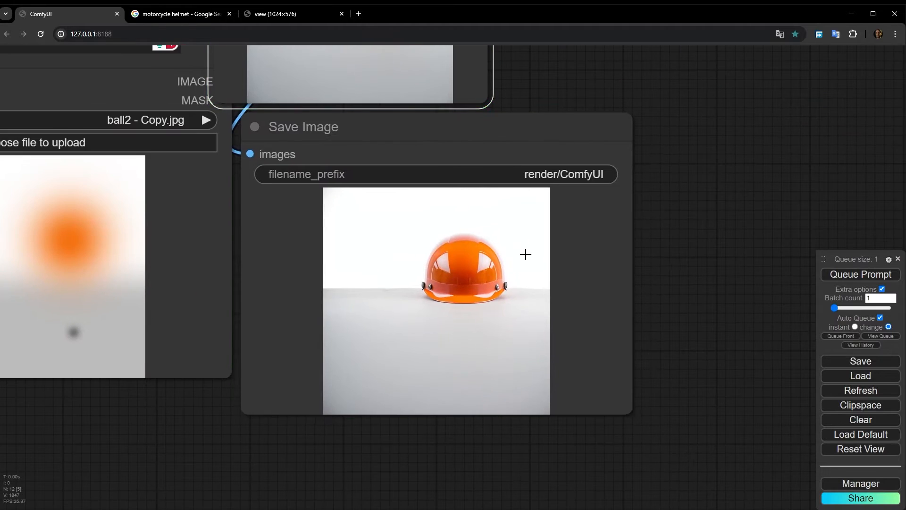
scroll(526, 254, "up", 12)
scroll(460, 241, "down", 10)
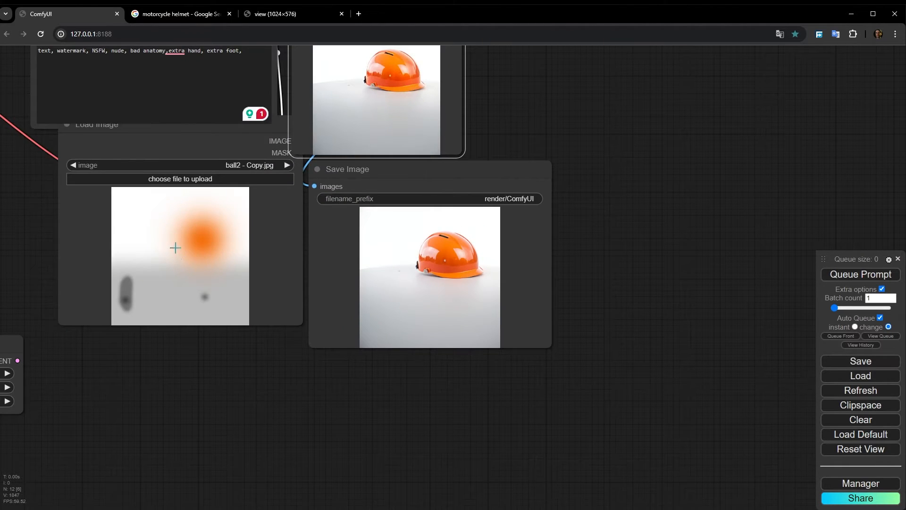
- Move the Load Image node clear of the KSampler and Save Image nodes
left_click_drag(176, 246, 180, 406)
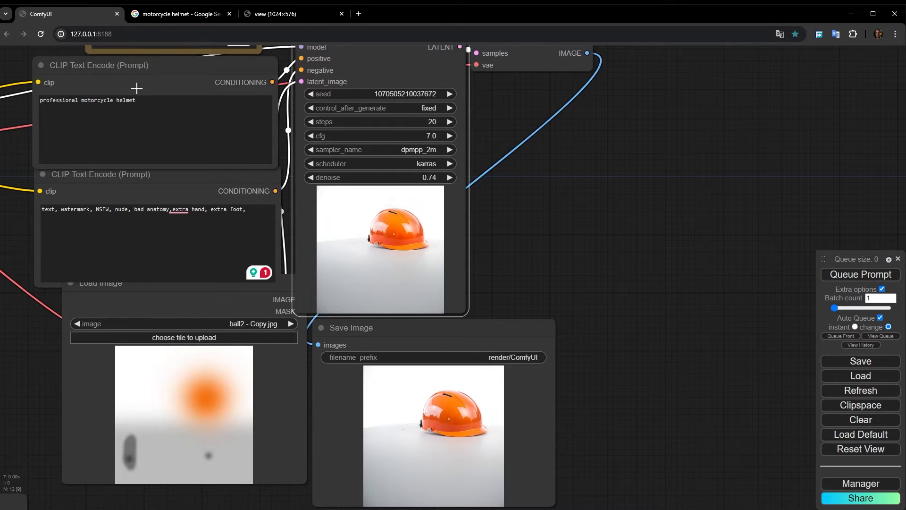
left_click_drag(219, 297, 197, 308)
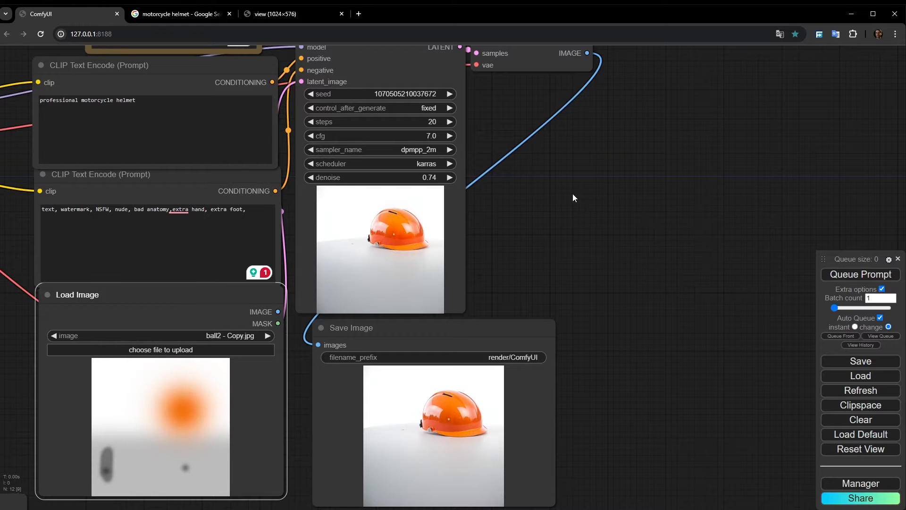
left_click_drag(543, 225, 566, 276)
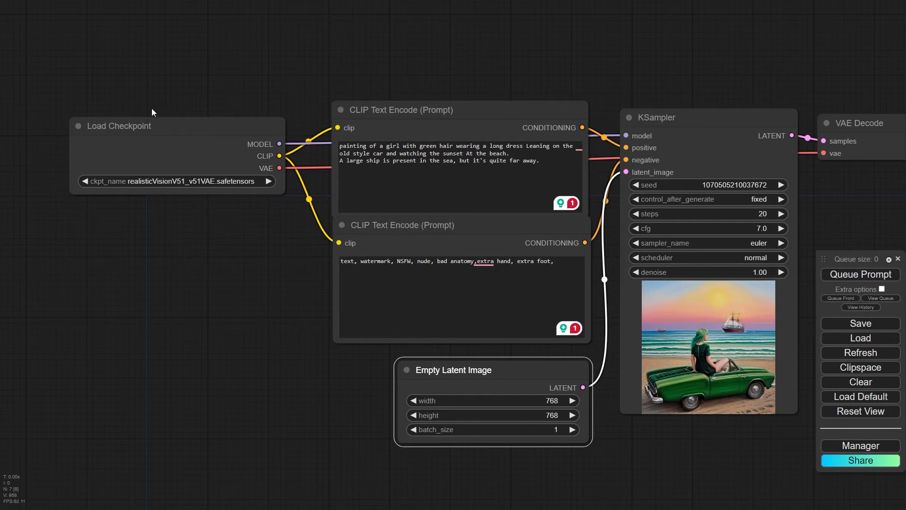
- Review the text-to-image workflow from checkpoint and prompts through the KSampler settings to the saved beach car painting
scroll(152, 112, "up", 5)
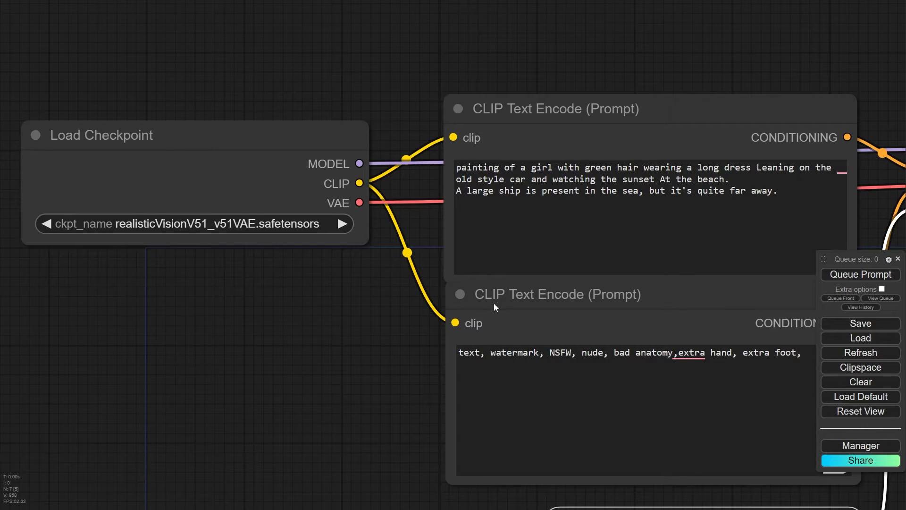
left_click_drag(245, 358, 153, 300)
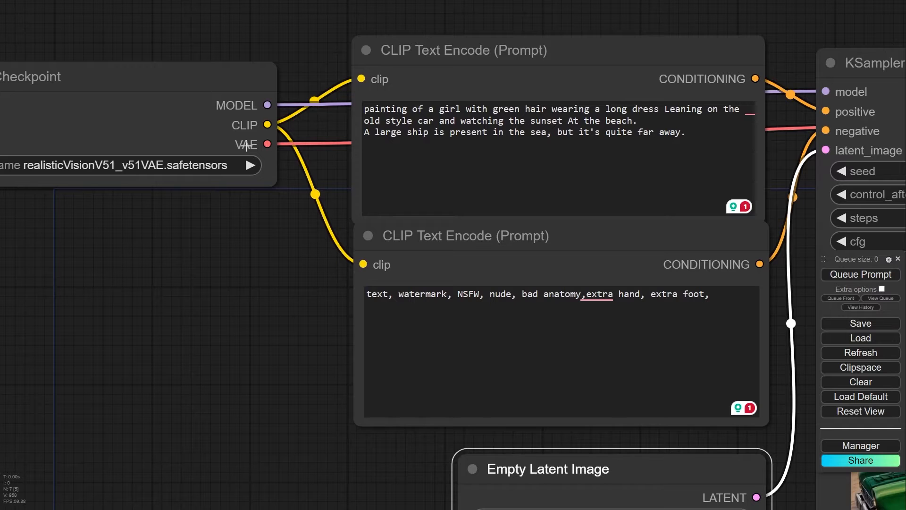
scroll(250, 147, "down", 3)
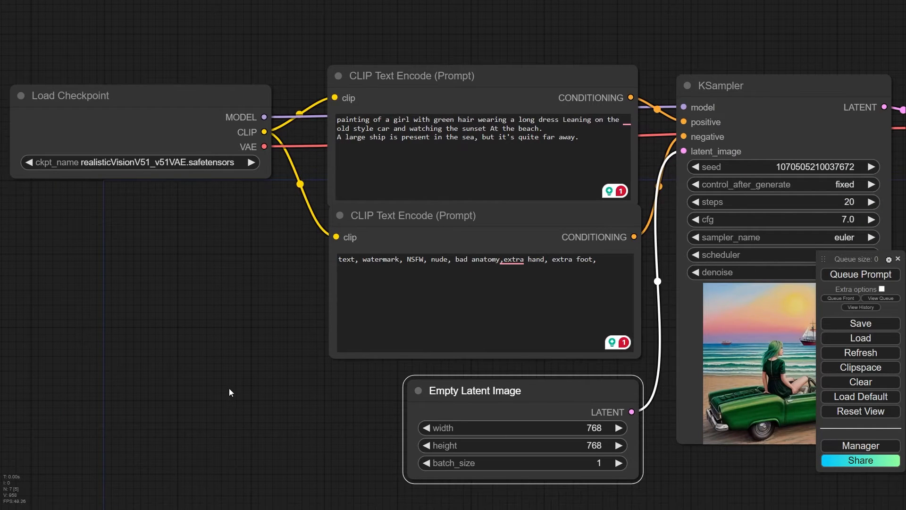
scroll(335, 386, "down", 3)
left_click_drag(335, 386, 145, 375)
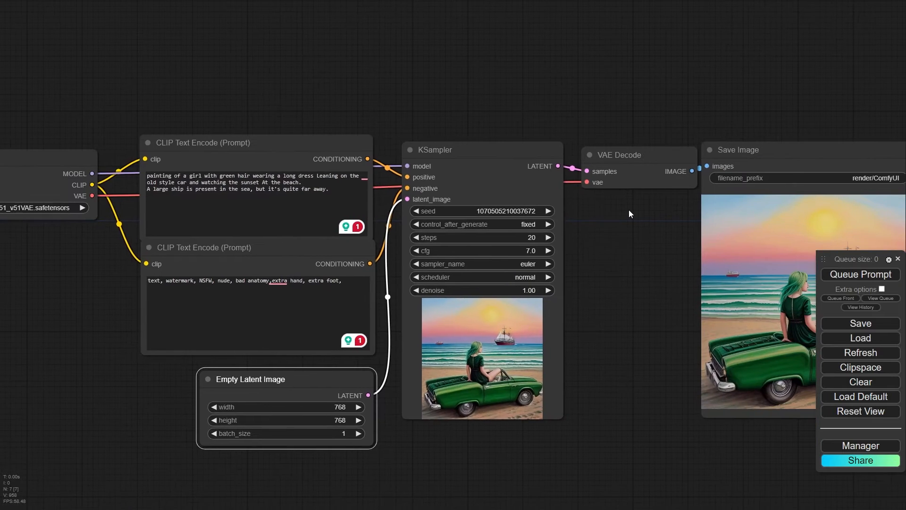
left_click_drag(621, 227, 467, 156)
scroll(340, 98, "up", 4)
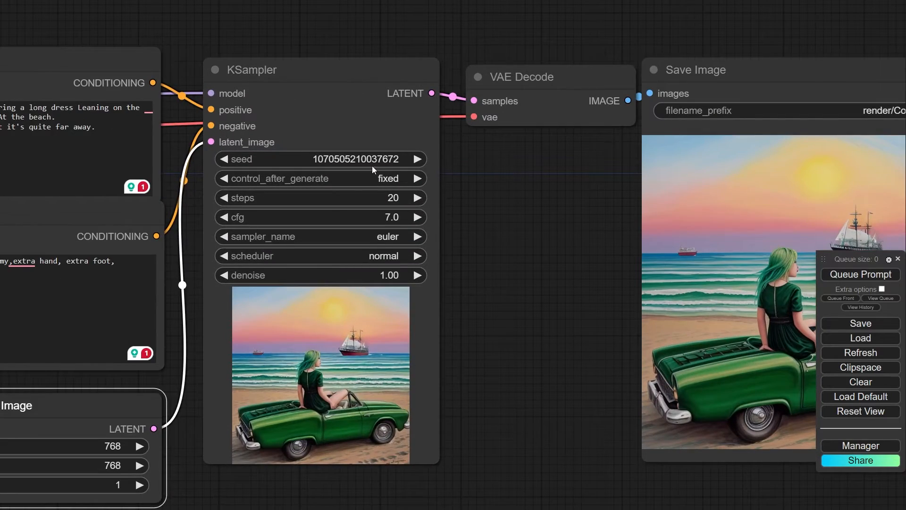
scroll(335, 95, "up", 2)
left_click_drag(565, 230, 375, 196)
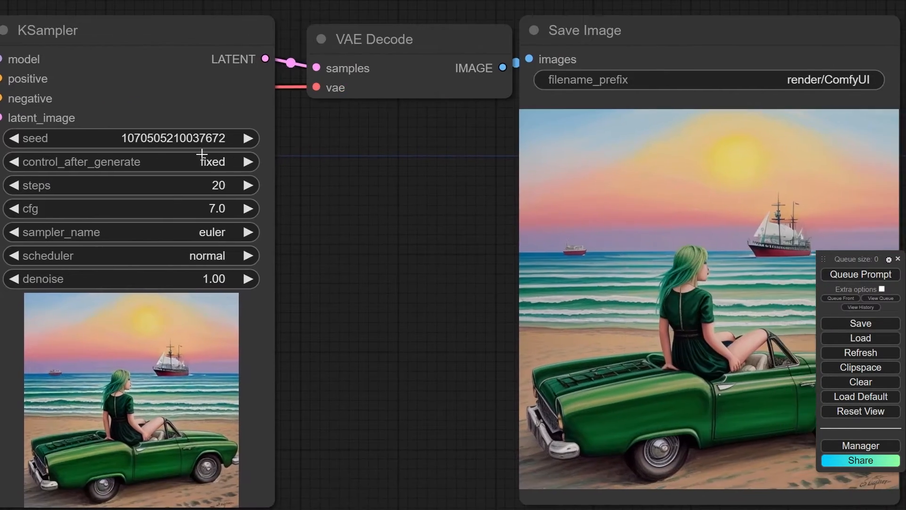
scroll(378, 338, "down", 5)
scroll(401, 339, "up", 2)
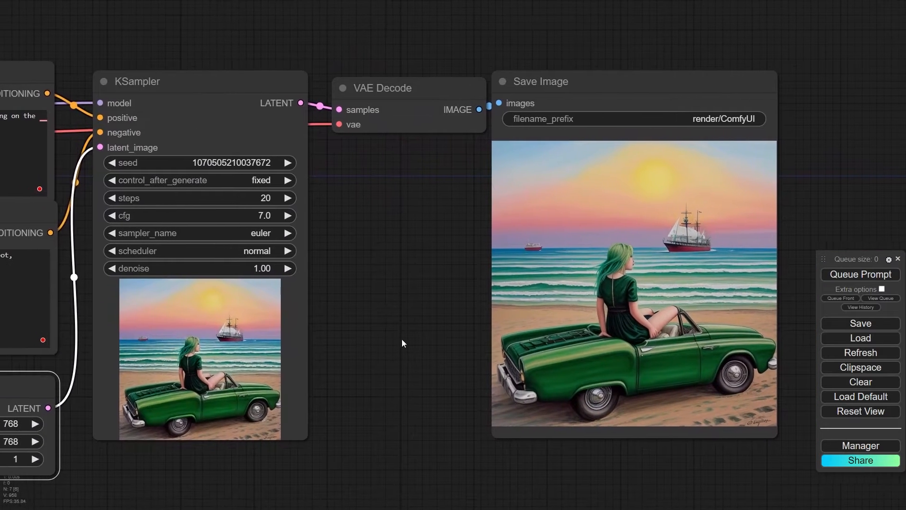
- Turn on the extra options for queueing prompts
scroll(255, 181, "up", 2)
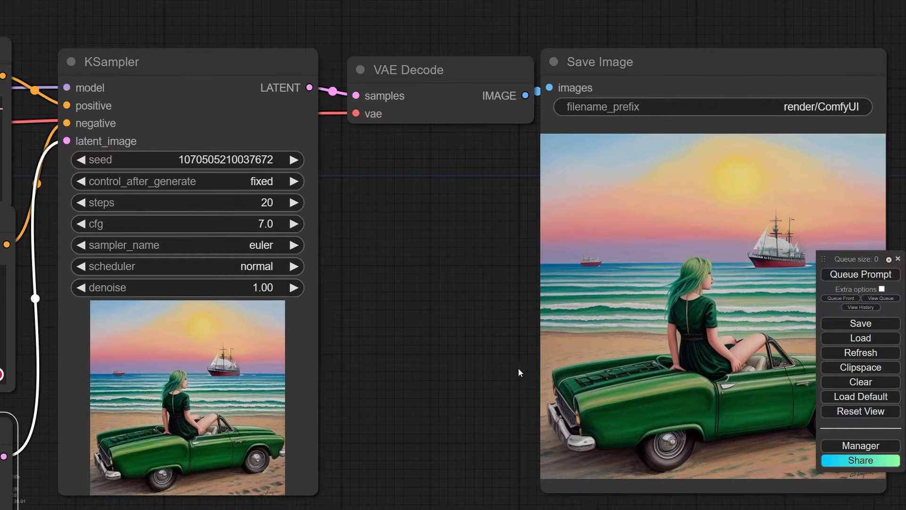
left_click_drag(519, 370, 499, 354)
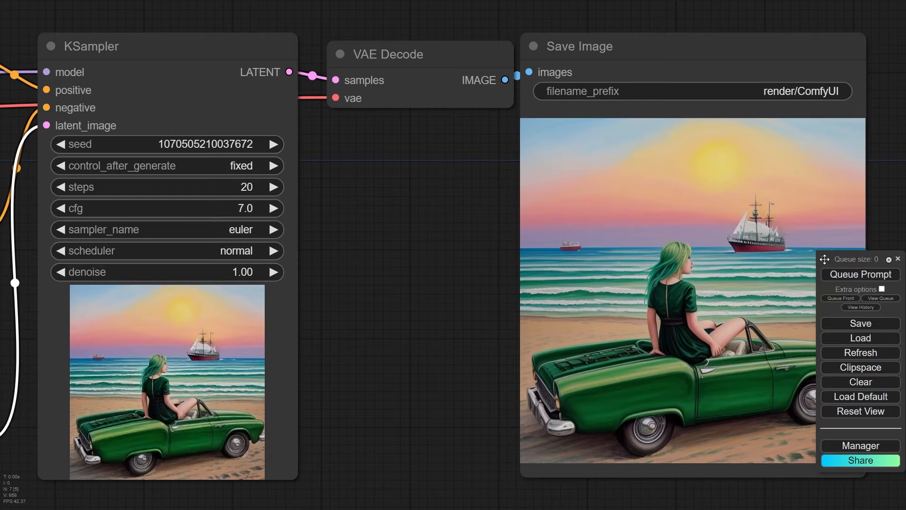
left_click(882, 290)
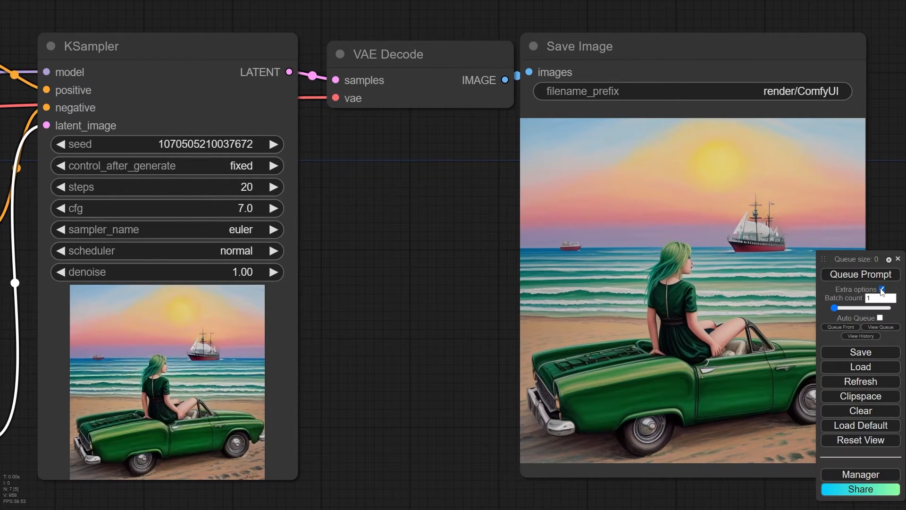
- Enable Auto Queue in change mode and raise the KSampler cfg to 7.1
left_click(880, 318)
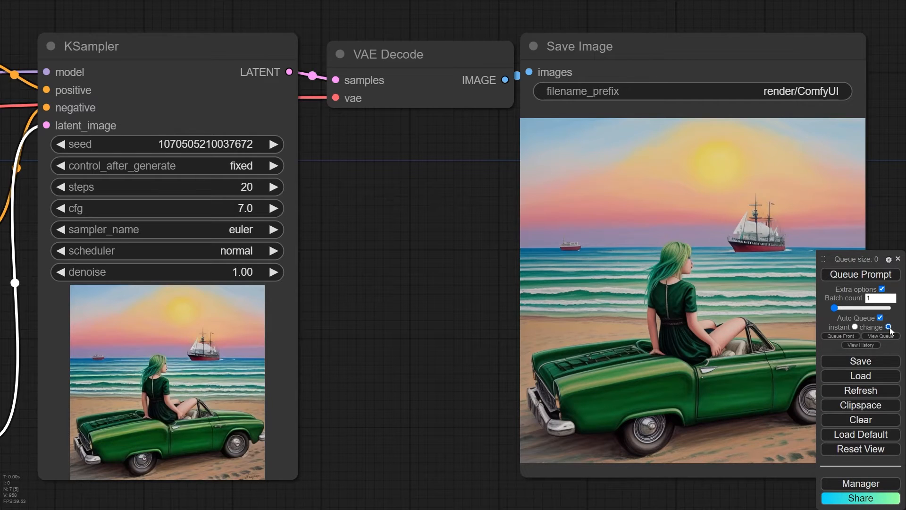
left_click(889, 327)
left_click(273, 209)
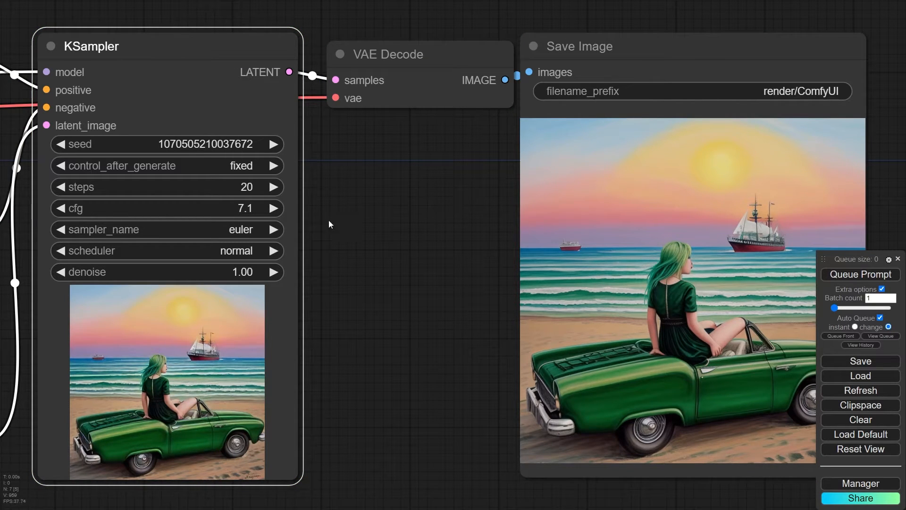
- Move the VAE Decode node above the KSampler row and place the Save Image node directly beside the KSampler
scroll(215, 201, "up", 1)
scroll(460, 143, "down", 3)
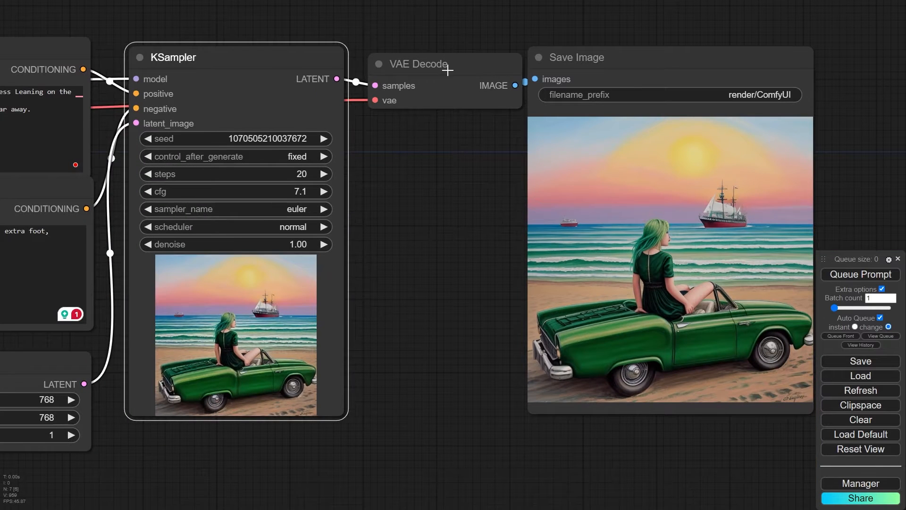
left_click_drag(447, 70, 439, 0)
left_click_drag(632, 61, 454, 71)
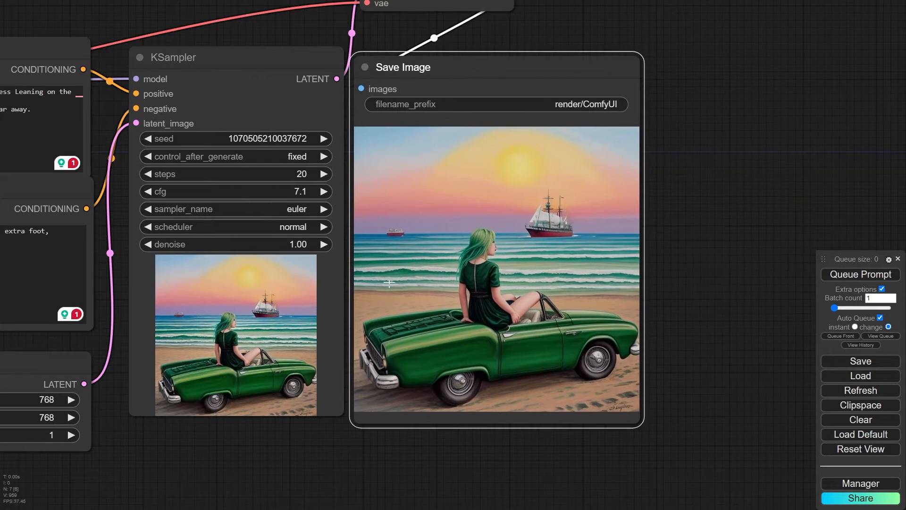
- Set the KSampler steps to 1 so the image regenerates automatically
scroll(320, 283, "up", 5)
left_click_drag(365, 212, 376, 248)
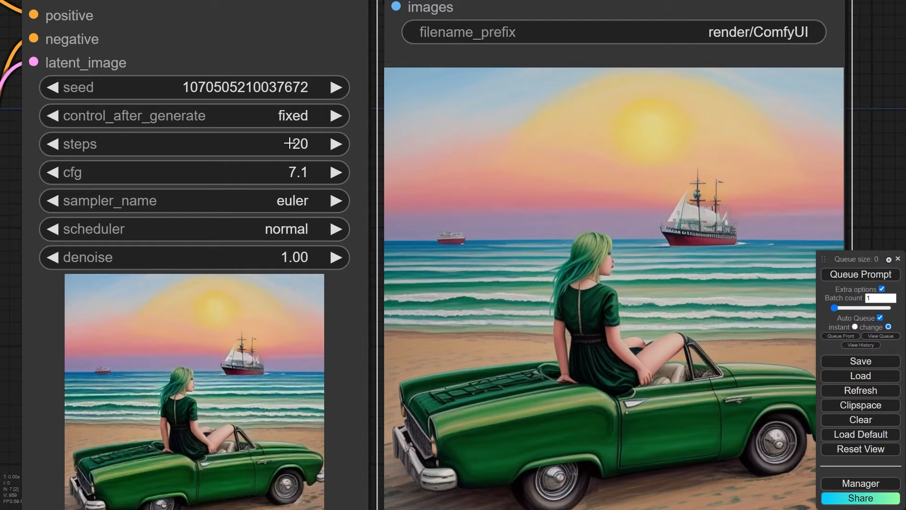
left_click(289, 143)
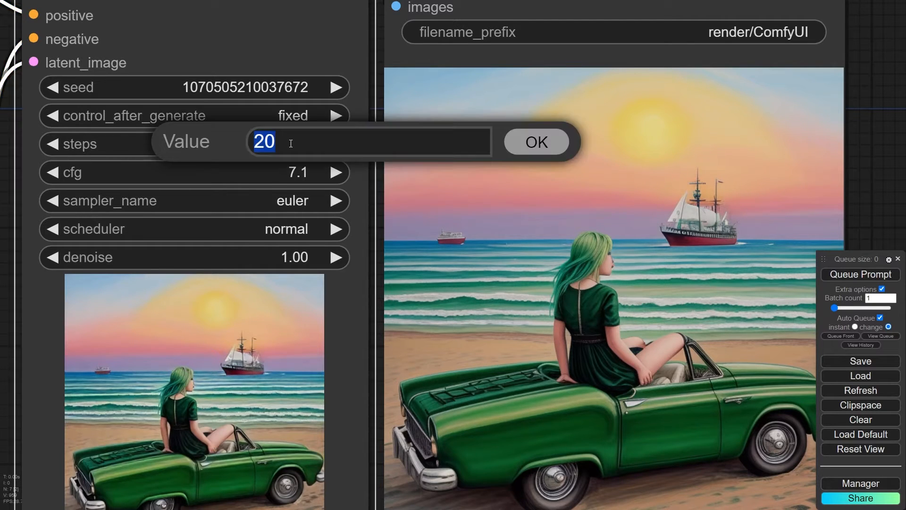
type("1")
key("Return")
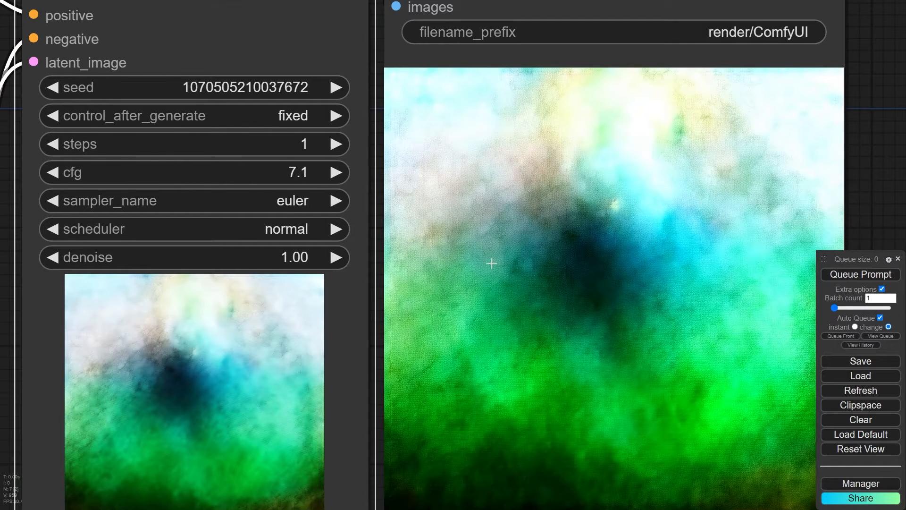
- Raise the KSampler steps one at a time to 5, letting the saved image regenerate
scroll(494, 267, "down", 1)
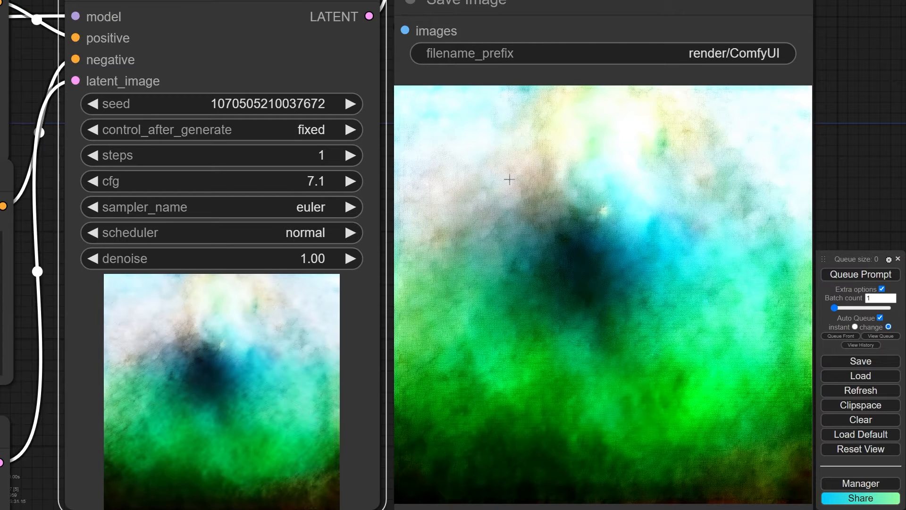
left_click(302, 155)
left_click(522, 147)
left_click(353, 153)
left_click(351, 154)
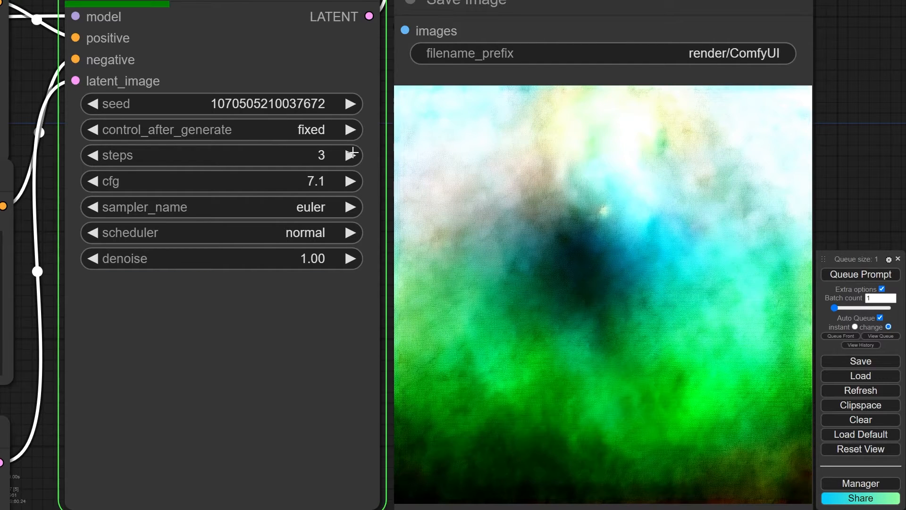
left_click(351, 154)
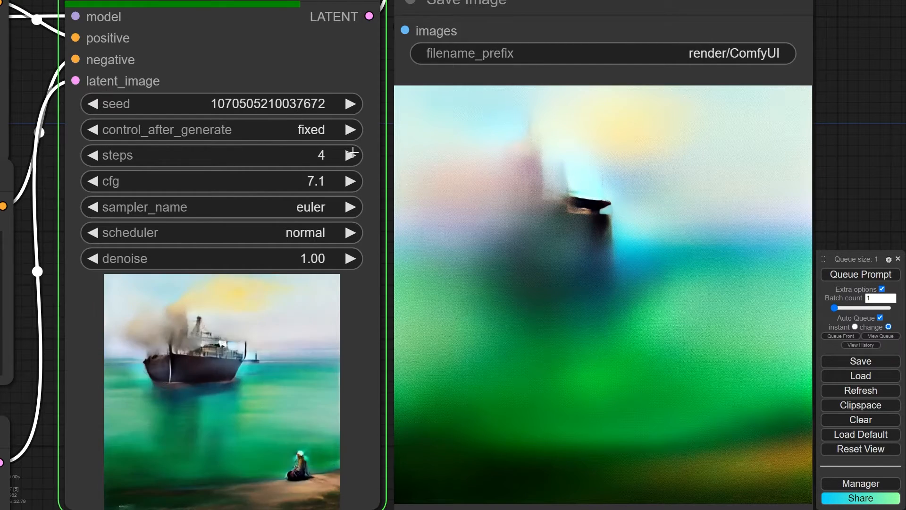
left_click(351, 155)
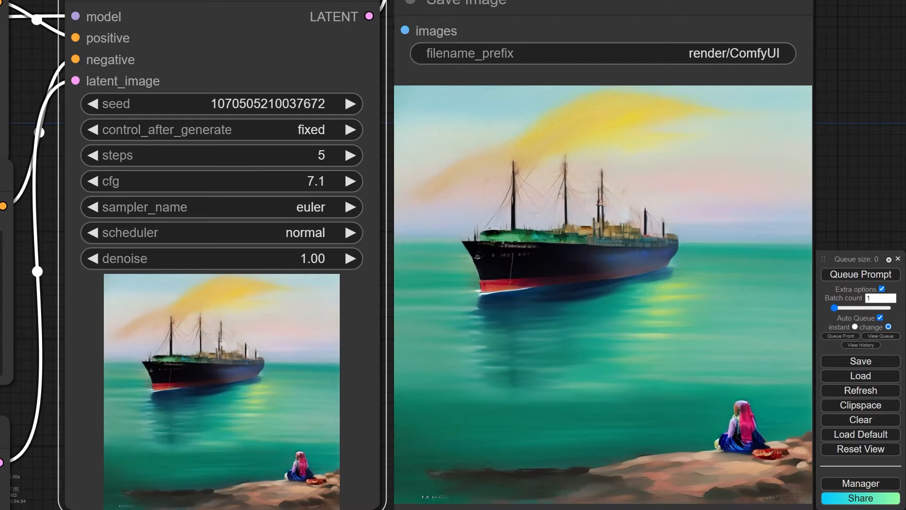
- Compare the positive prompt about the green-haired girl, old car and distant ship with the image generated at 5 steps
scroll(451, 310, "down", 4)
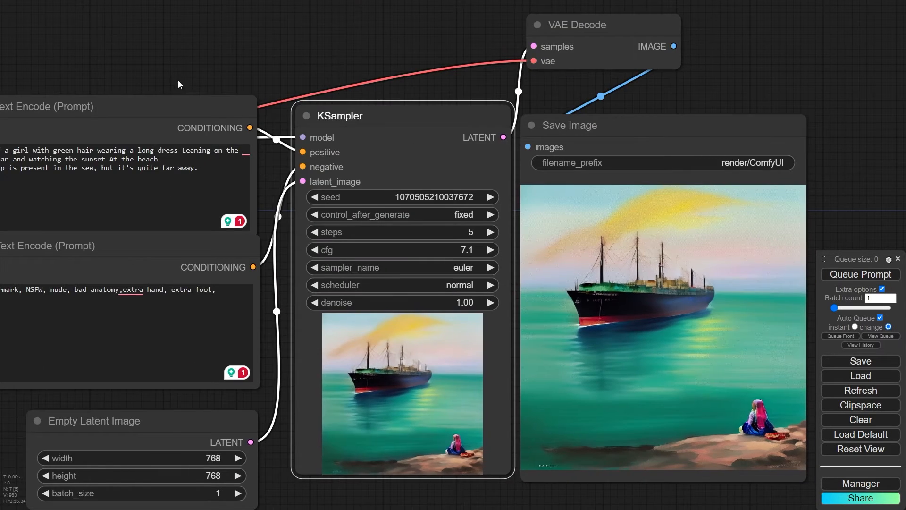
scroll(179, 84, "down", 2)
scroll(293, 80, "up", 8)
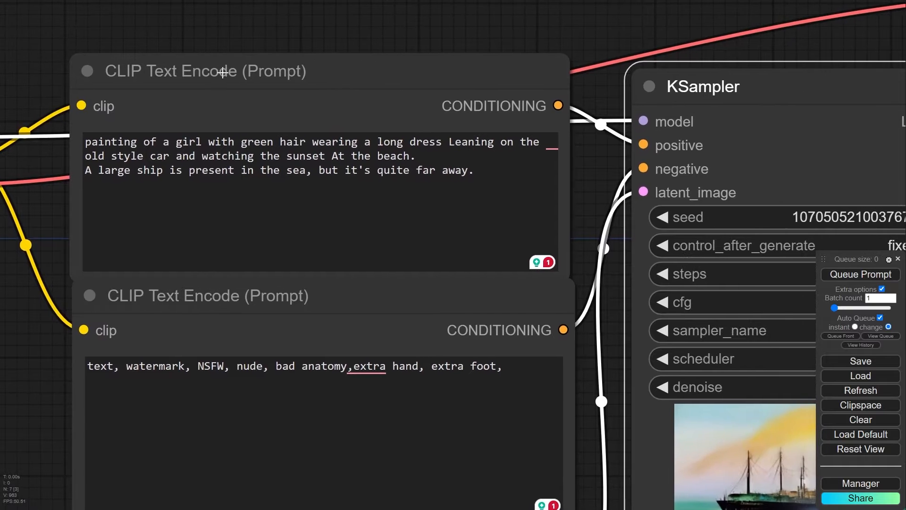
scroll(224, 72, "up", 2)
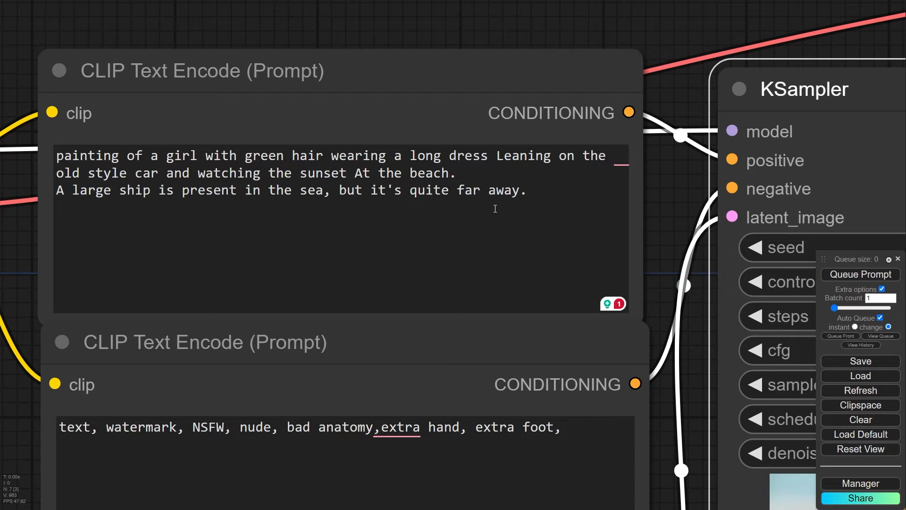
left_click_drag(554, 45, 116, 51)
scroll(265, 94, "down", 2)
left_click_drag(611, 74, 378, 9)
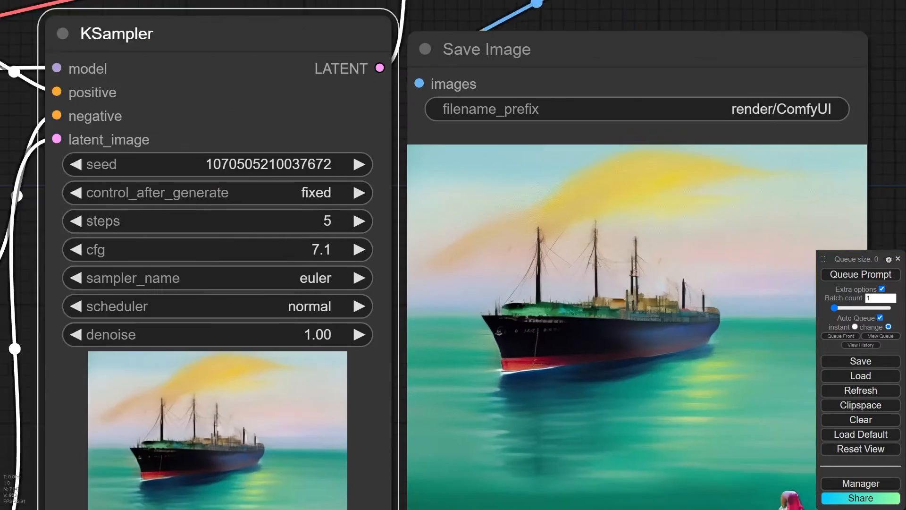
left_click_drag(621, 371, 496, 325)
scroll(495, 326, "down", 3)
left_click_drag(722, 330, 747, 228)
scroll(340, 176, "up", 1)
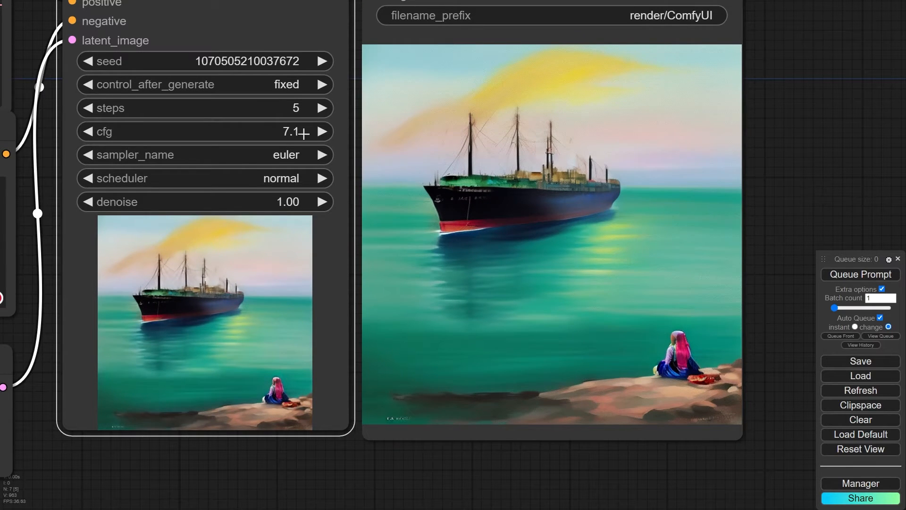
- Raise the KSampler steps one at a time to 7 and inspect the ship and girl in the saved image
scroll(727, 101, "up", 1)
left_click_drag(804, 94, 823, 112)
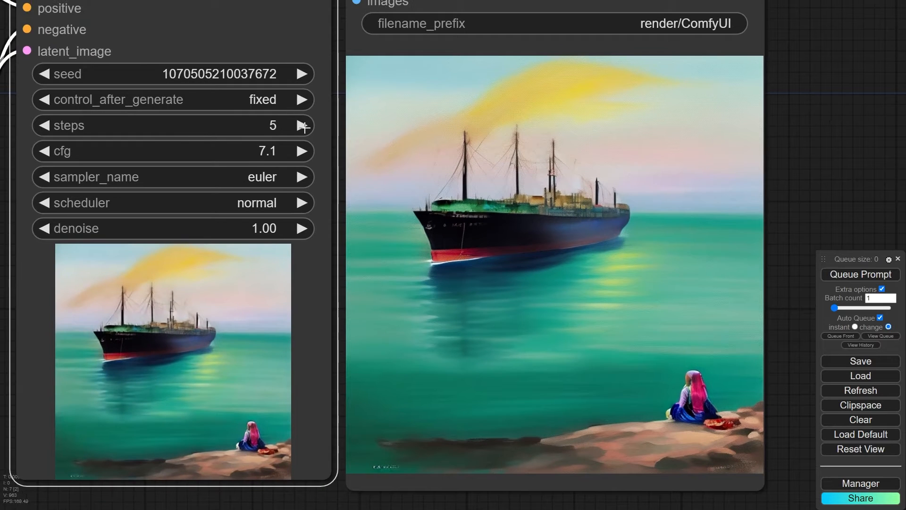
left_click(303, 126)
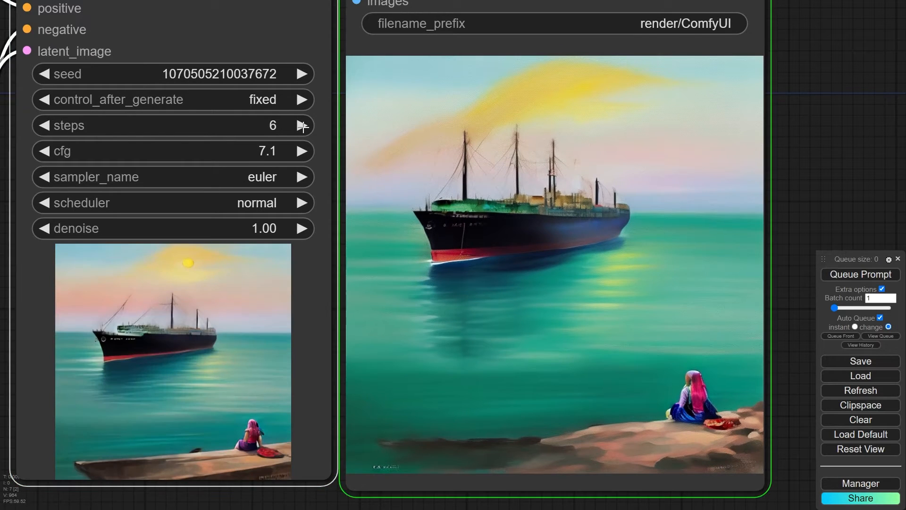
left_click(302, 126)
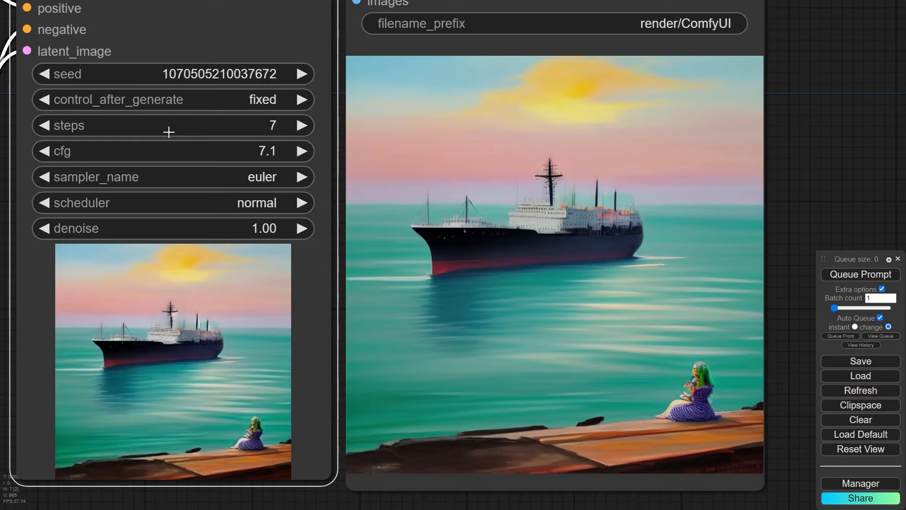
scroll(715, 373, "up", 6)
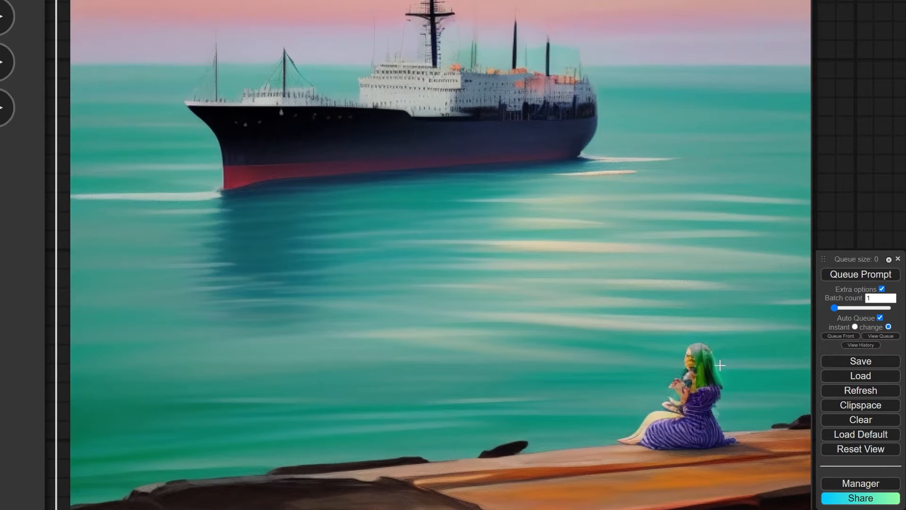
scroll(701, 352, "down", 3)
scroll(390, 180, "down", 4)
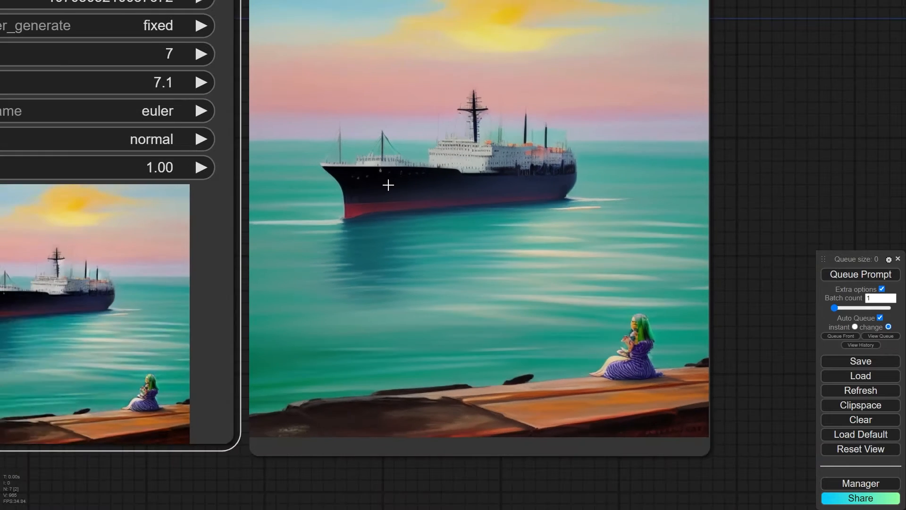
- Raise the KSampler steps one at a time to 12, checking the saved image along the way
left_click_drag(384, 176, 490, 265)
left_click(350, 179)
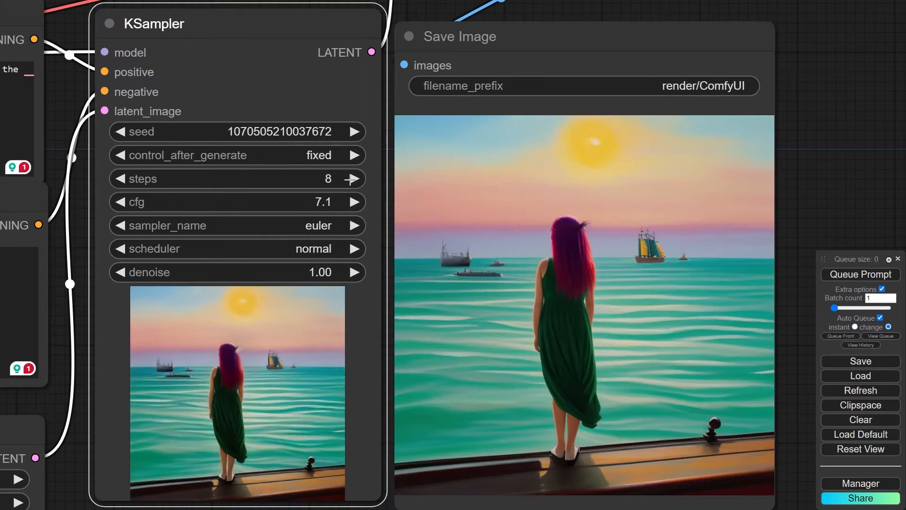
scroll(573, 344, "up", 1)
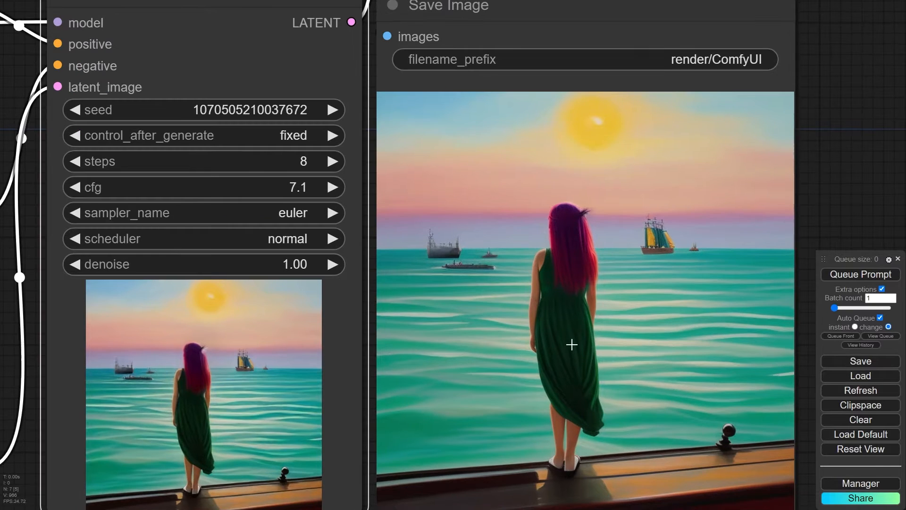
left_click(333, 161)
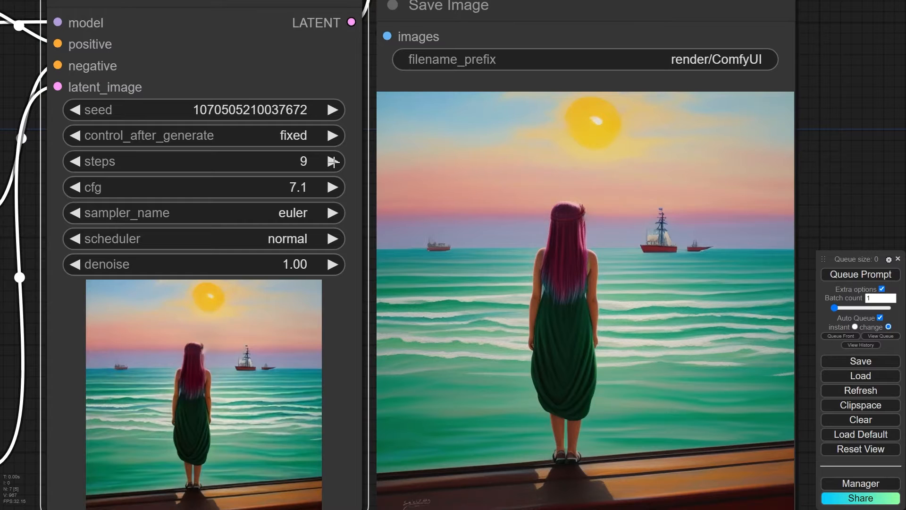
left_click(334, 161)
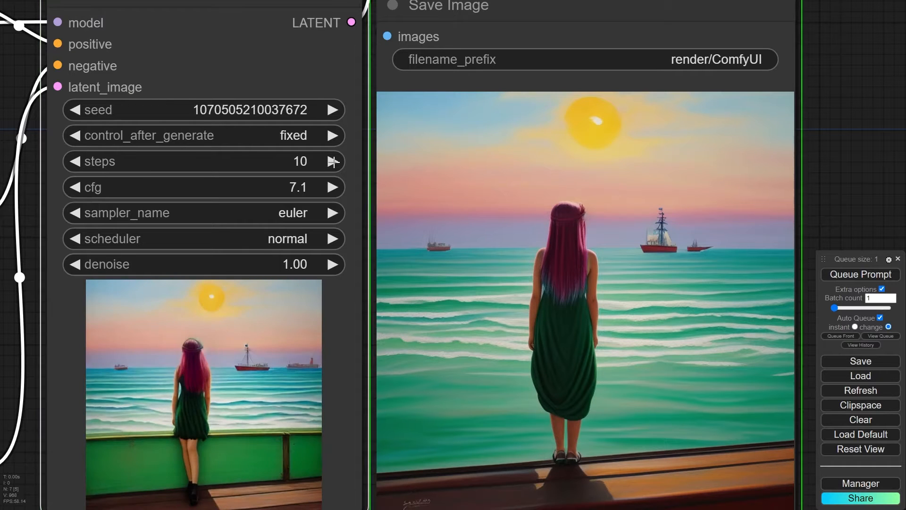
left_click(333, 162)
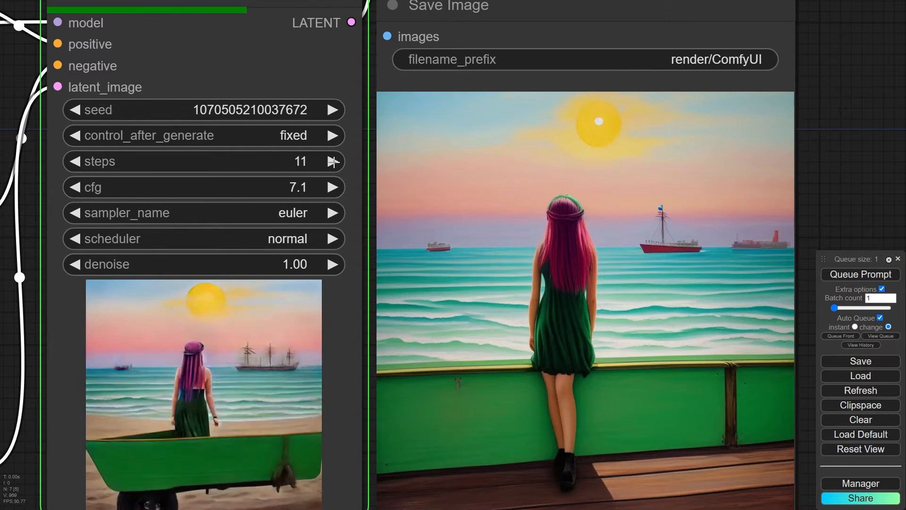
left_click(333, 161)
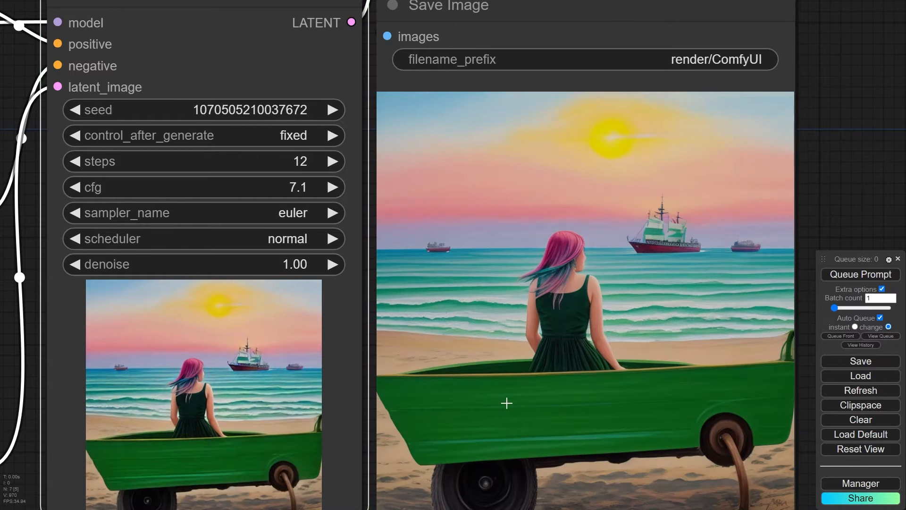
- Raise the KSampler steps one at a time to 20 and review the sampler settings beside the regenerated painting
left_click_drag(506, 403, 476, 373)
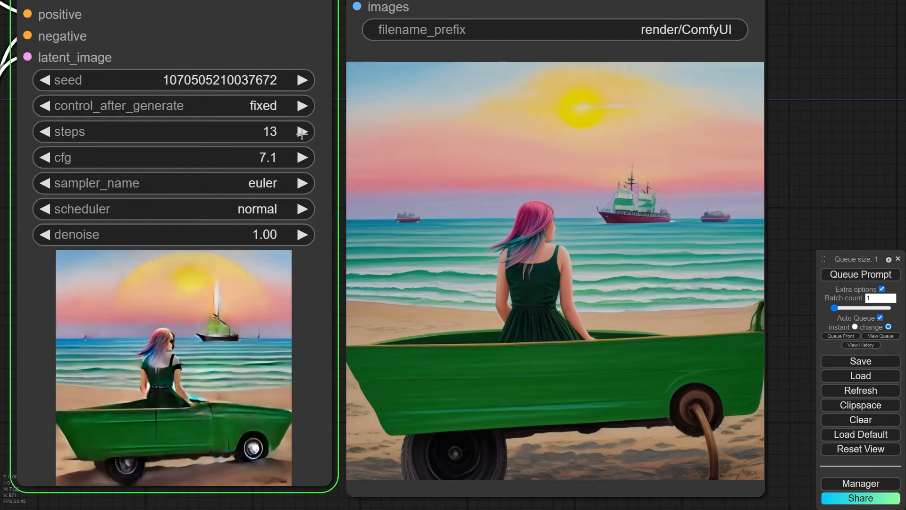
left_click(302, 133)
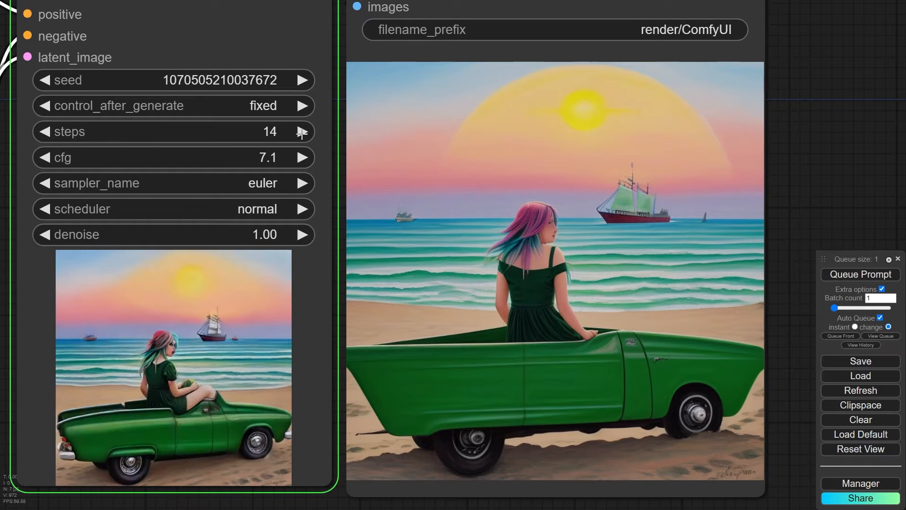
left_click(302, 133)
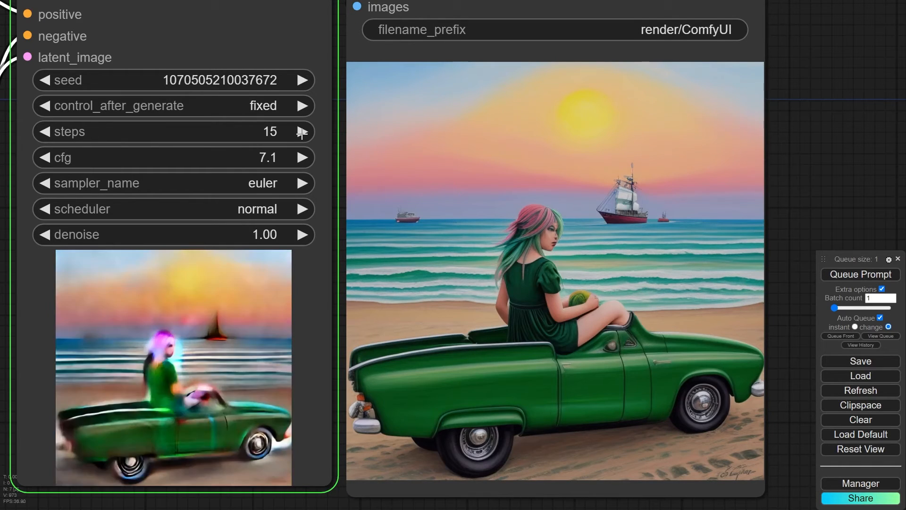
left_click(303, 133)
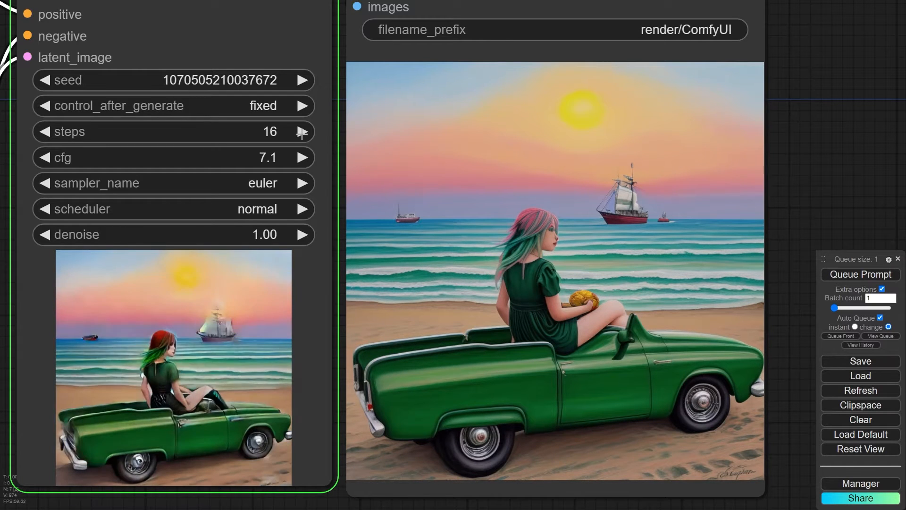
left_click(302, 133)
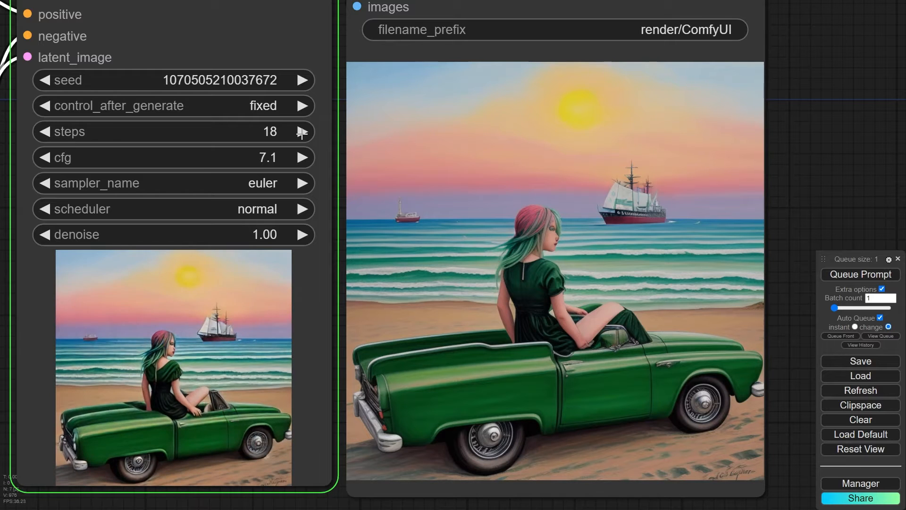
left_click(302, 133)
left_click(302, 133)
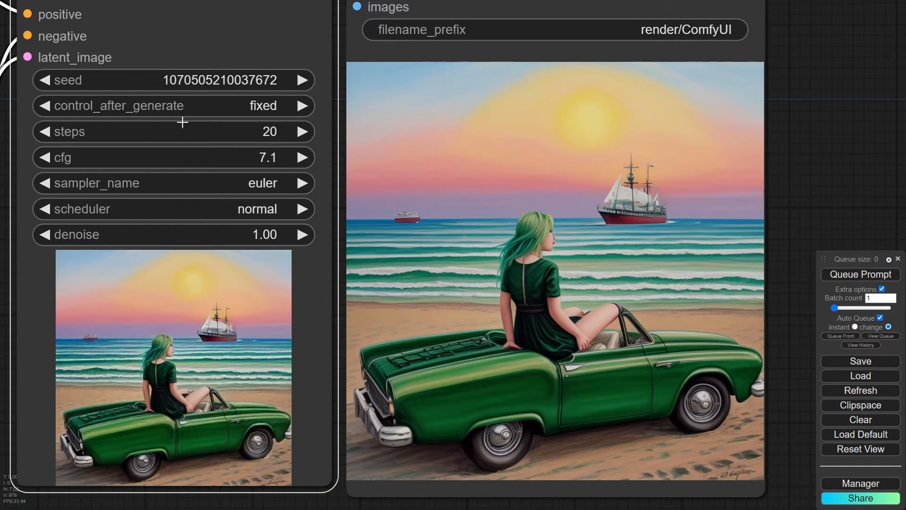
scroll(23, 118, "up", 2)
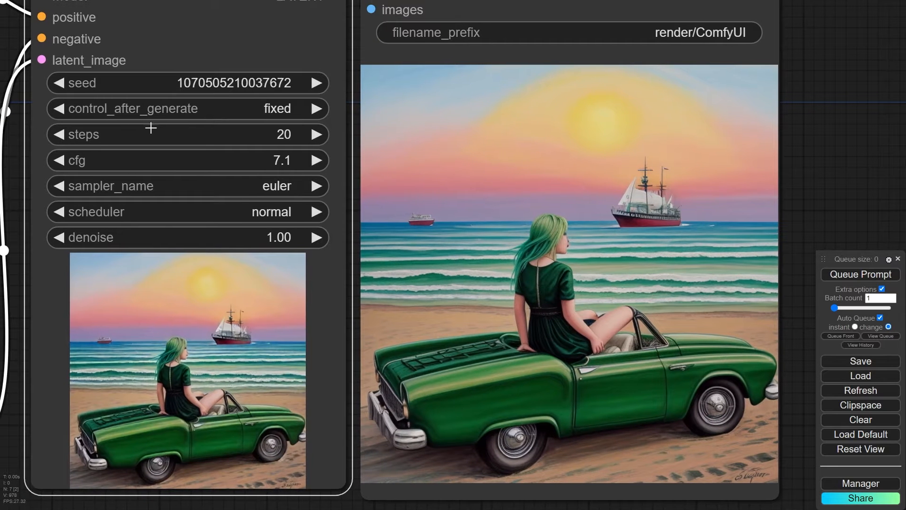
scroll(101, 132, "up", 1)
scroll(40, 134, "up", 3)
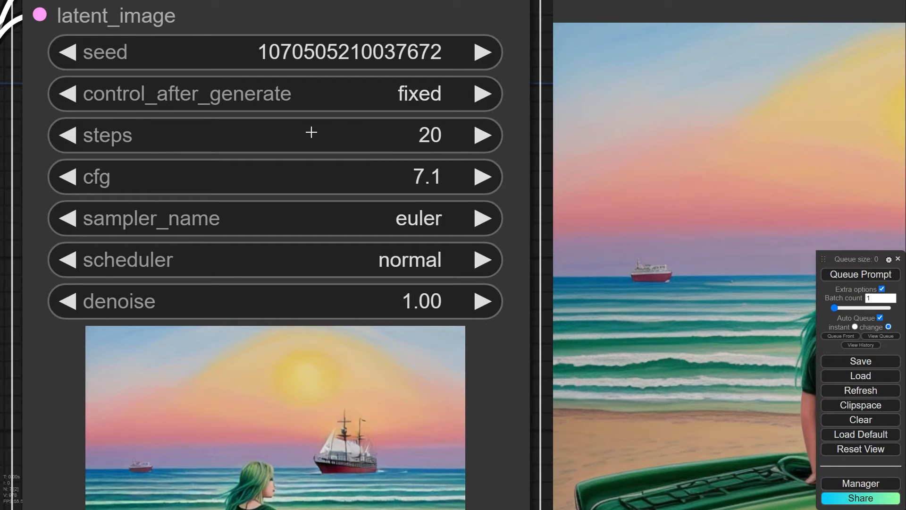
- Examine the painting generated at 20 steps next to the KSampler settings, focusing on the cfg value
scroll(335, 133, "down", 4)
scroll(486, 251, "up", 4)
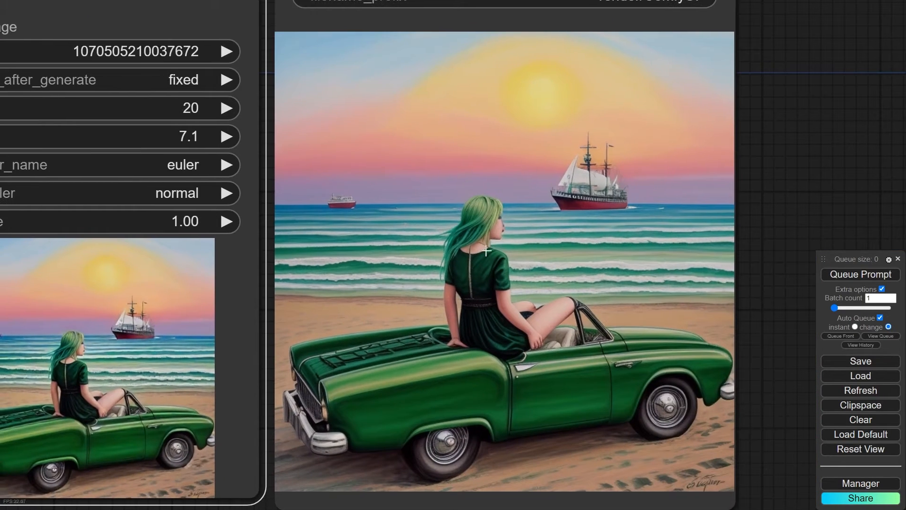
left_click_drag(405, 181, 543, 221)
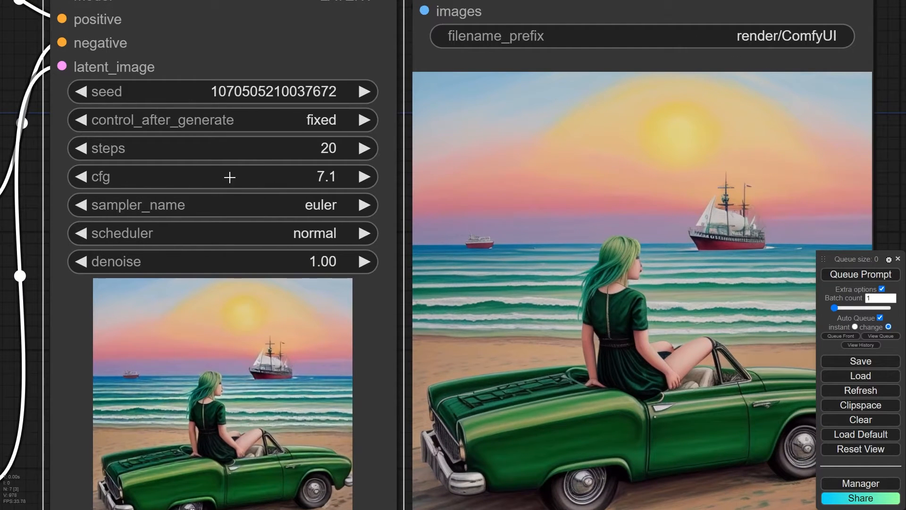
scroll(71, 173, "up", 4)
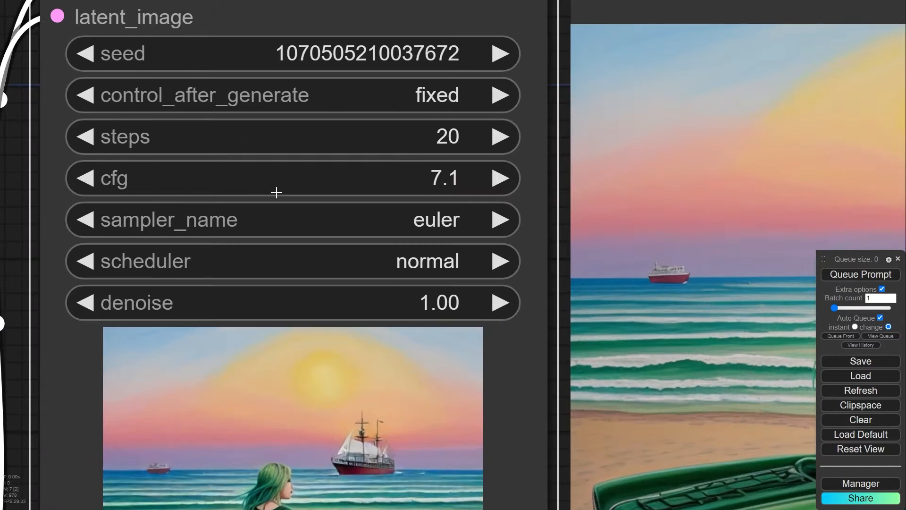
scroll(405, 188, "down", 3)
left_click_drag(646, 197, 514, 168)
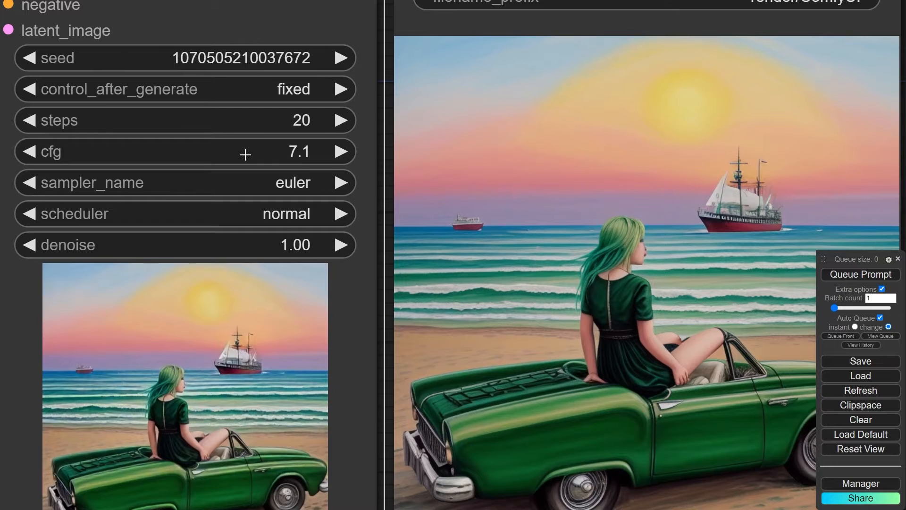
scroll(542, 258, "down", 3)
left_click_drag(474, 184, 484, 191)
scroll(484, 191, "up", 1)
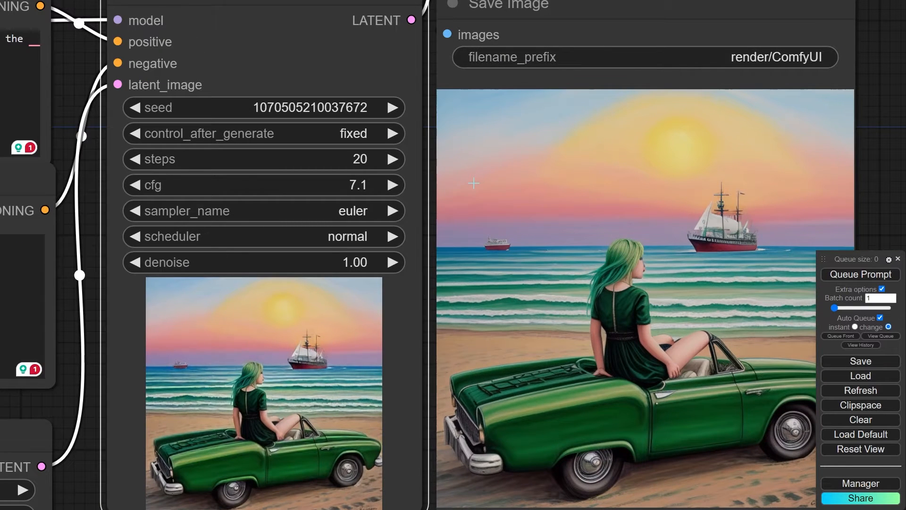
- Set the KSampler cfg to 1.5 and inspect the ship and girl in the regenerated image
left_click(337, 183)
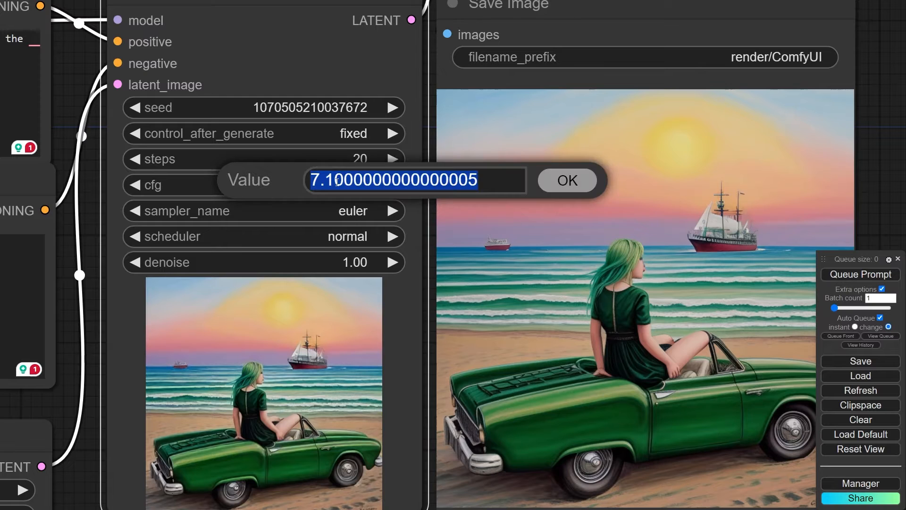
type("1.5")
key("Return")
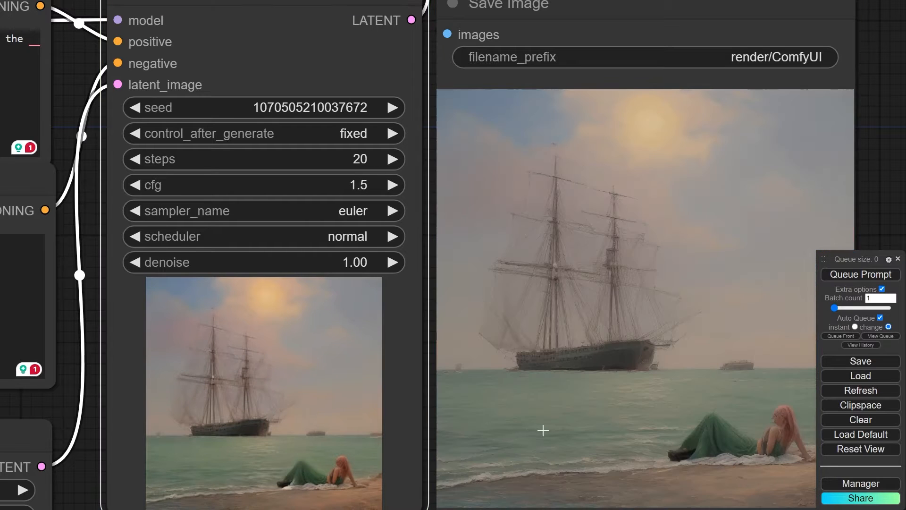
left_click_drag(542, 431, 382, 302)
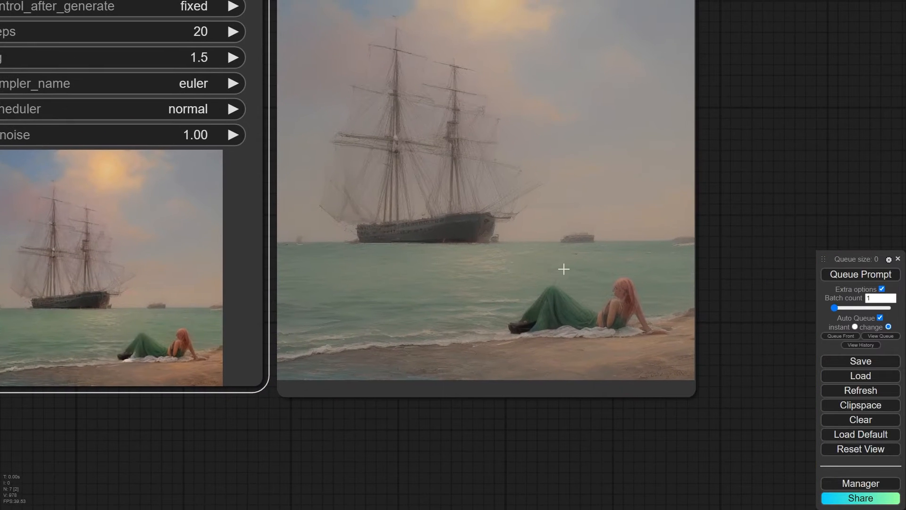
left_click_drag(479, 191, 532, 384)
scroll(526, 363, "up", 1)
left_click_drag(542, 330, 471, 240)
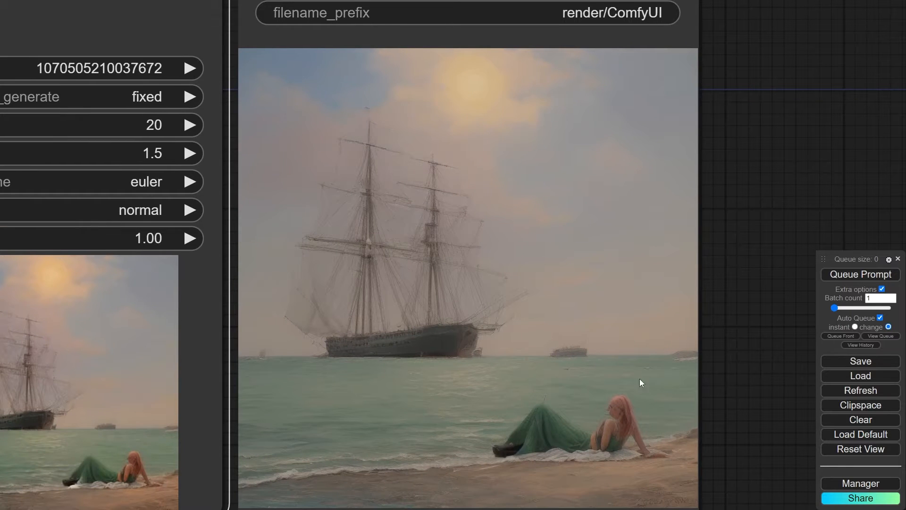
scroll(517, 420, "up", 1)
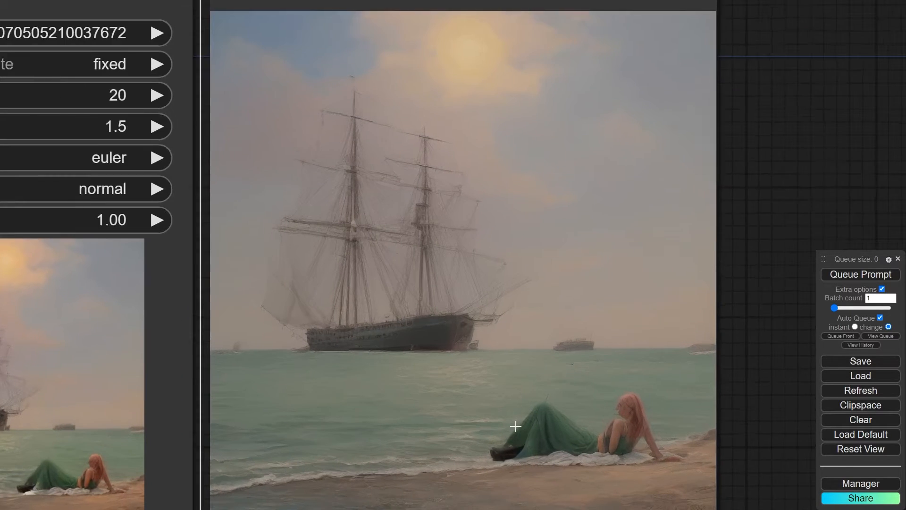
scroll(525, 438, "down", 1)
left_click_drag(540, 435, 595, 367)
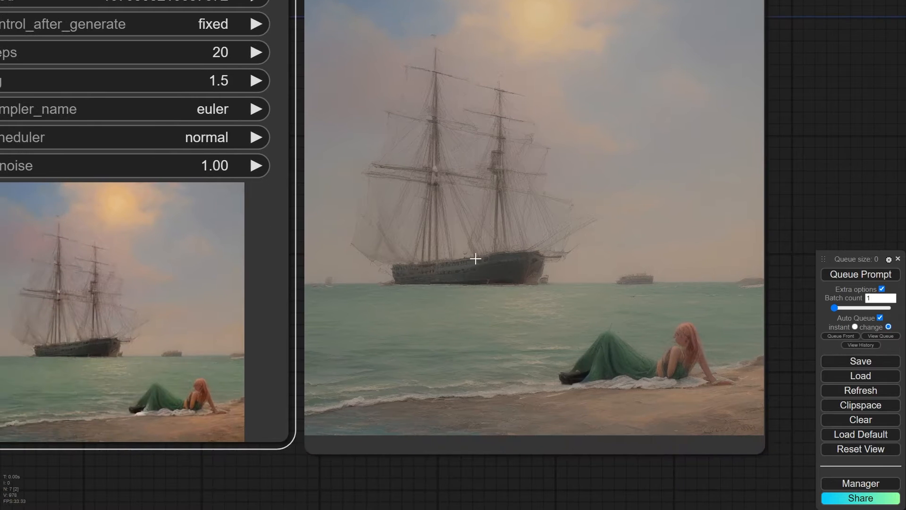
- Raise the KSampler cfg to 4 and inspect the car, figures and ships in the regenerated image
left_click_drag(476, 258, 549, 340)
scroll(602, 398, "down", 1)
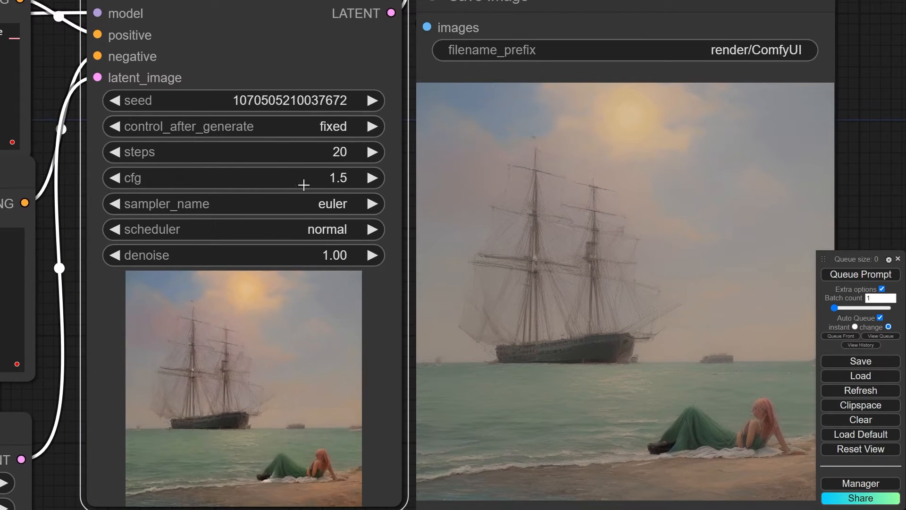
left_click(304, 185)
type("4")
key("Return")
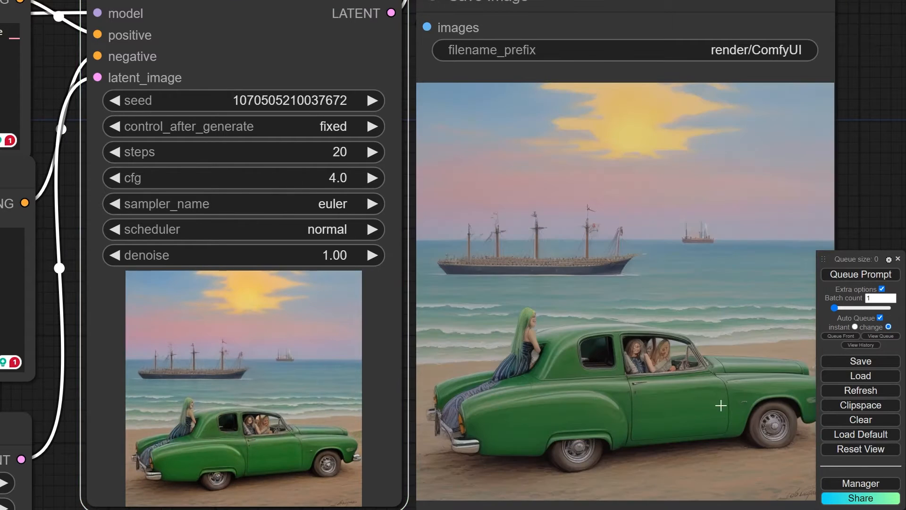
left_click_drag(701, 381, 622, 338)
scroll(435, 308, "up", 4)
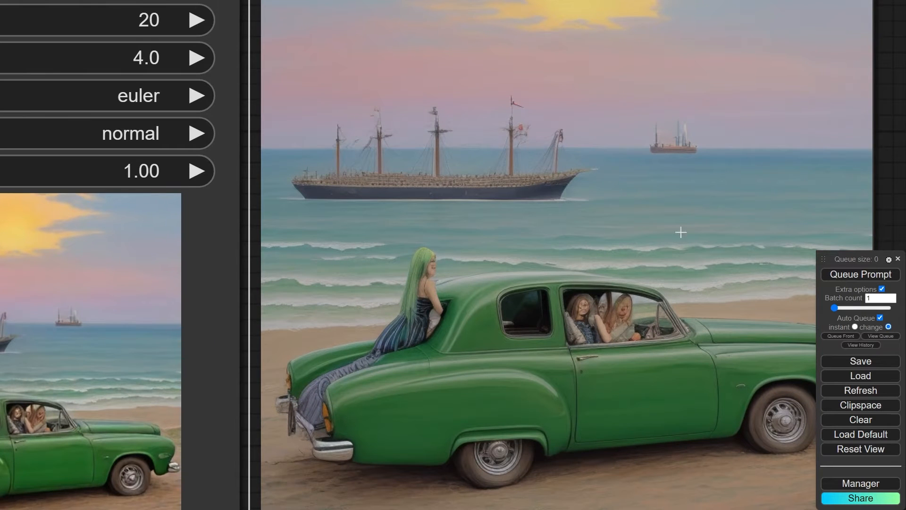
- Raise the KSampler cfg to 7 and let the image regenerate
scroll(566, 255, "down", 3)
left_click(179, 104)
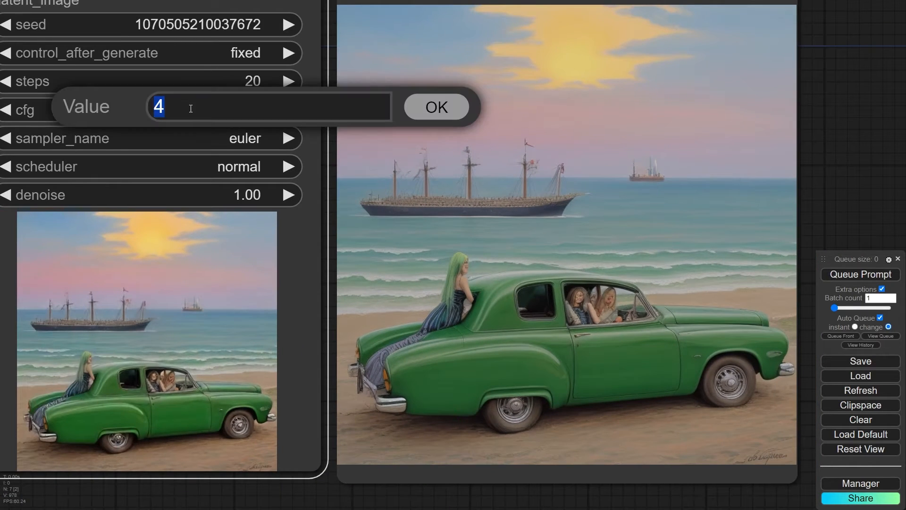
type("7")
key("Return")
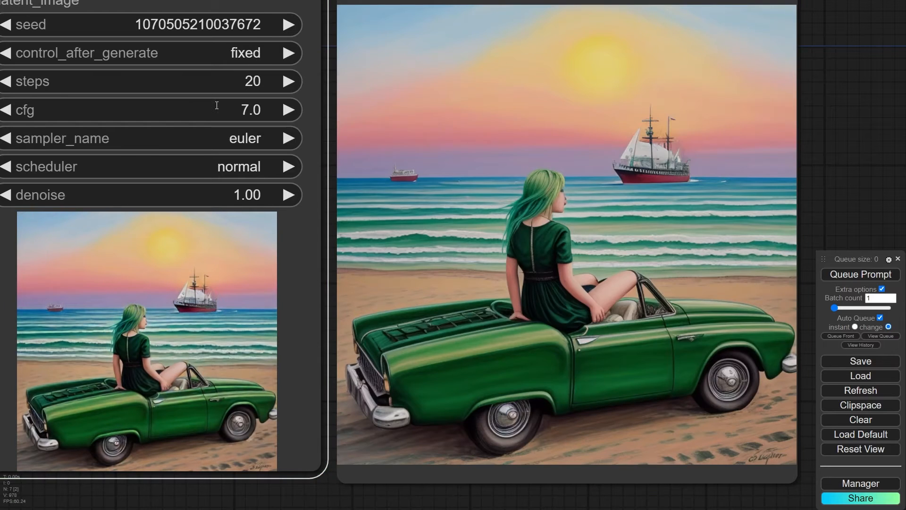
- Raise the KSampler cfg to 15 and then to 24, letting the image regenerate after each change
left_click(219, 111)
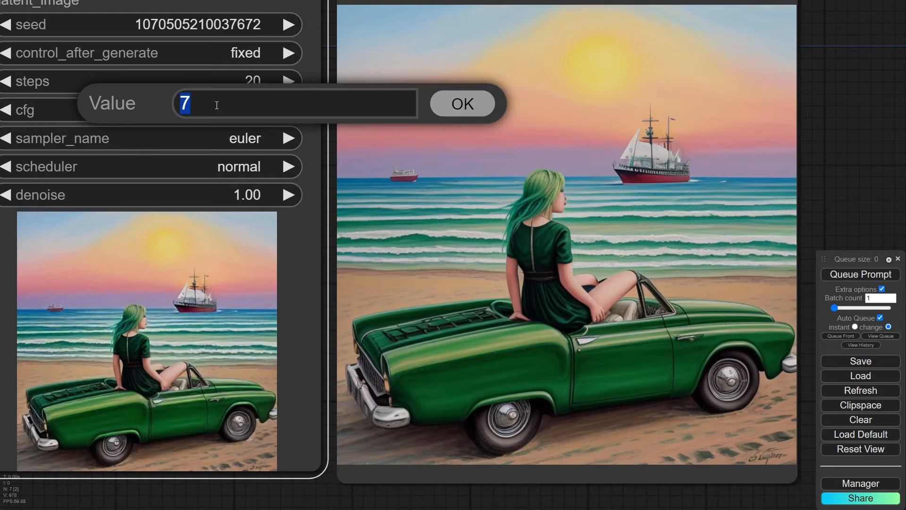
type("15")
key("Return")
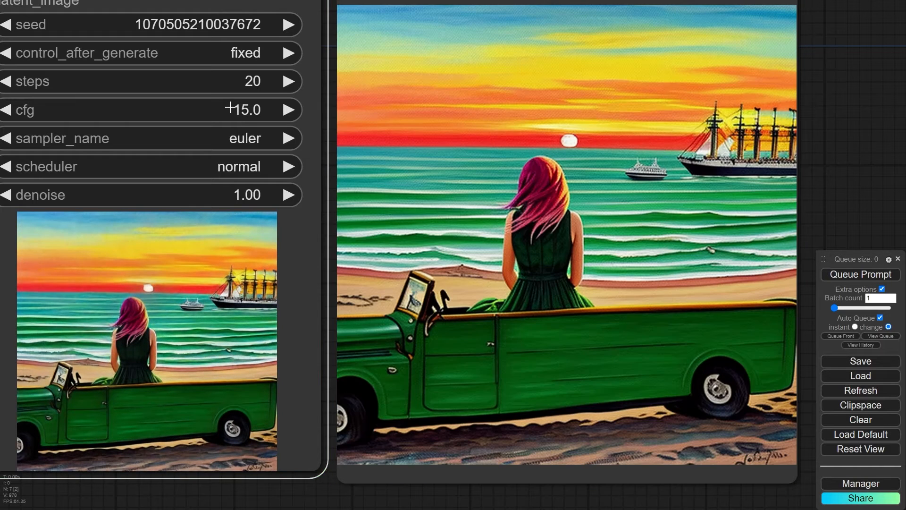
left_click(230, 108)
type("24")
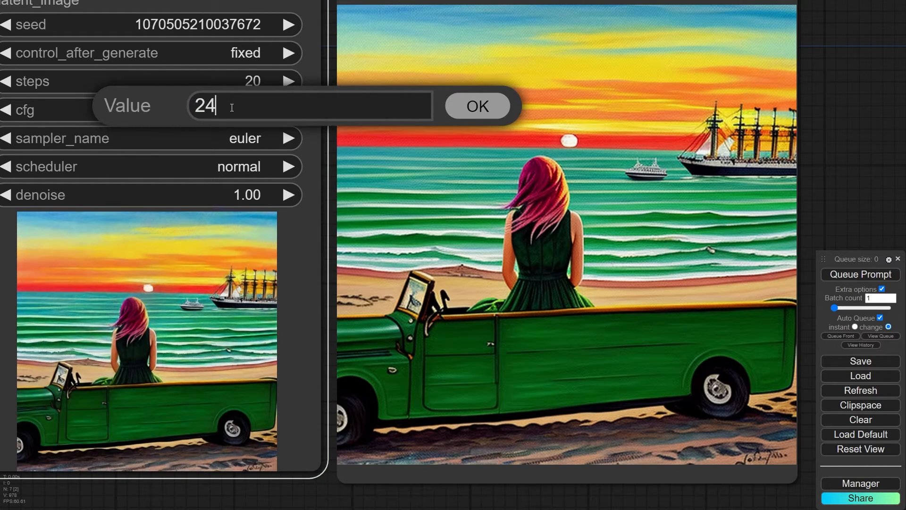
key("Return")
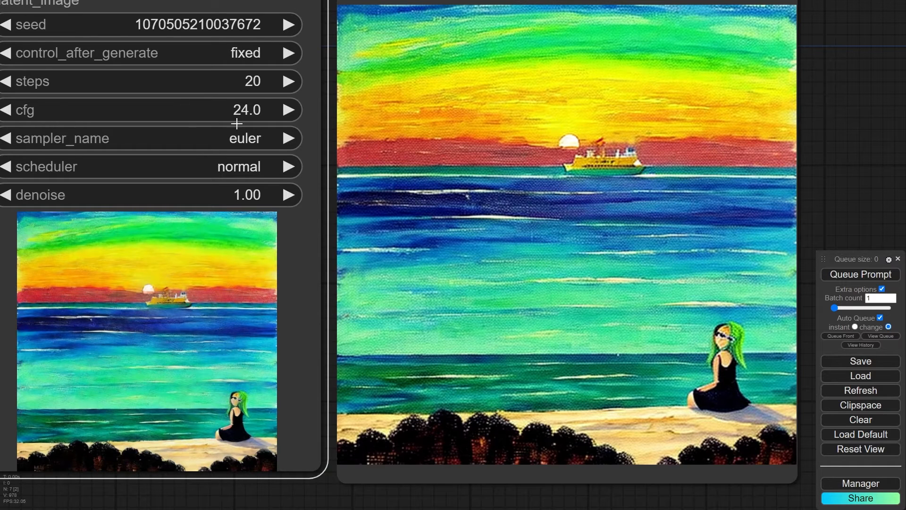
- Return the KSampler cfg to 7 from the extreme value and regenerate the image
scroll(421, 134, "down", 3)
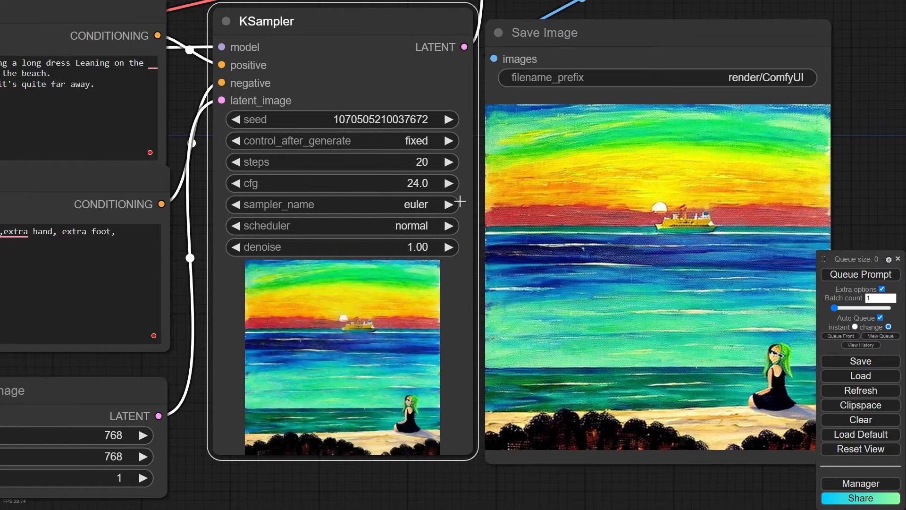
left_click(388, 182)
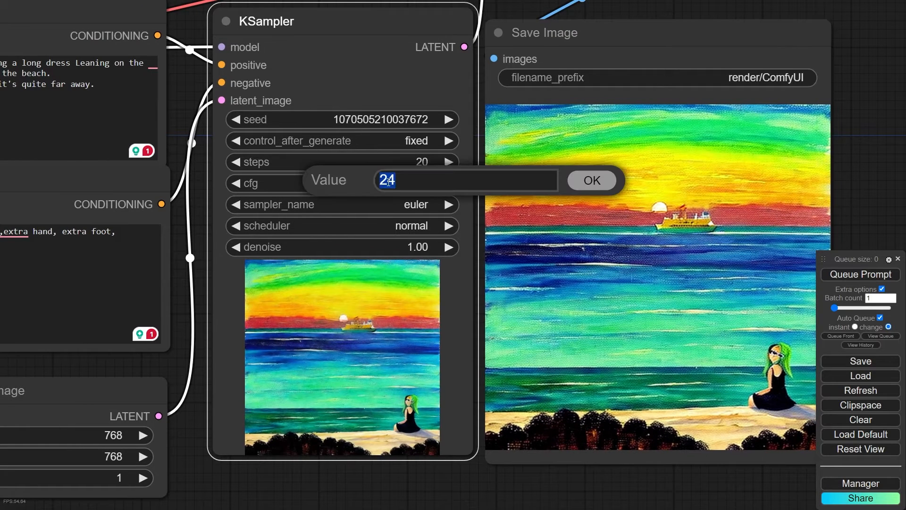
type("7")
key("Return")
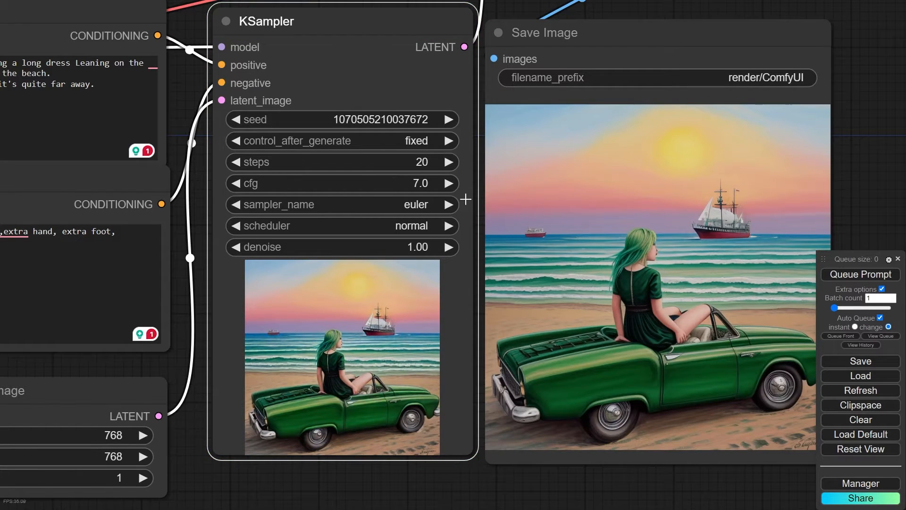
- Review the KSampler settings up close, from cfg down to the sampler_name option
scroll(453, 198, "up", 3)
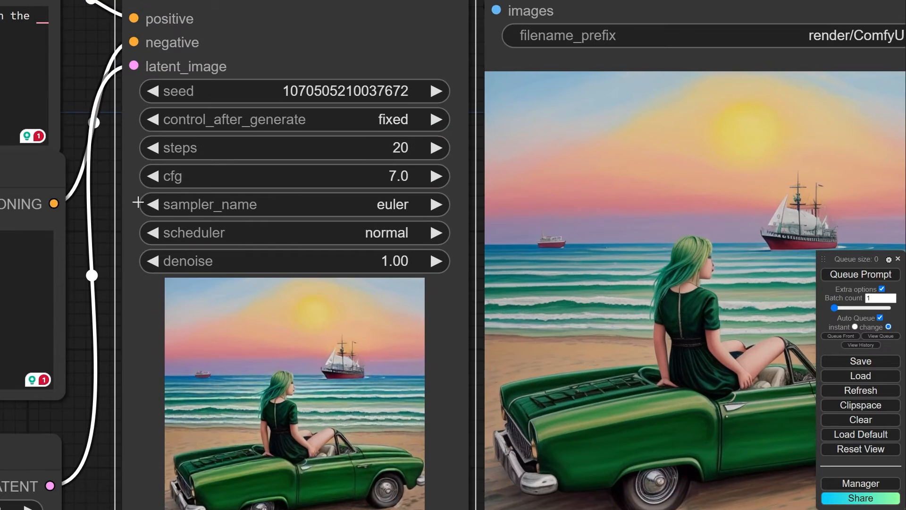
scroll(198, 204, "up", 3)
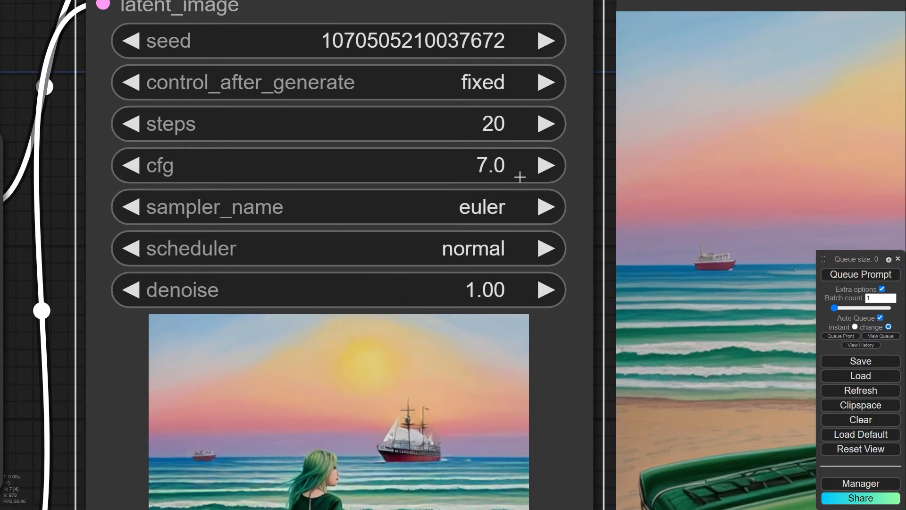
scroll(435, 198, "up", 2)
scroll(364, 206, "down", 2)
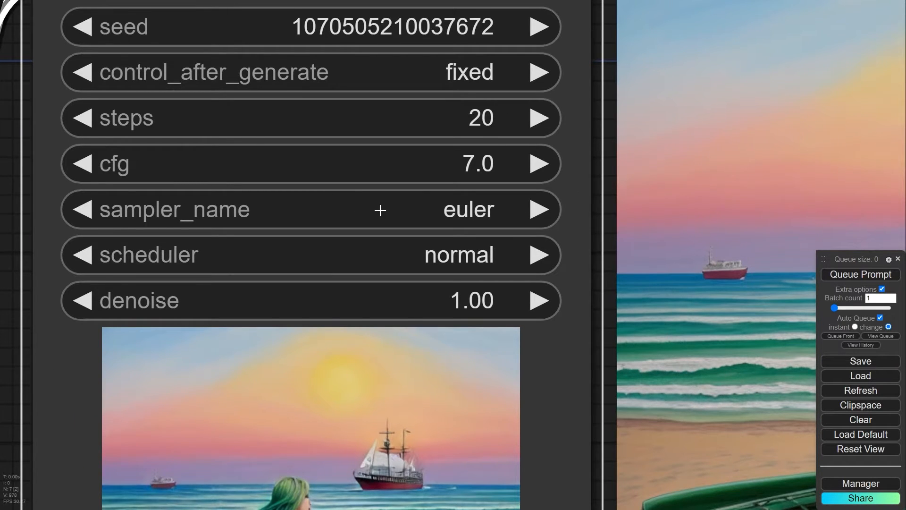
scroll(380, 210, "down", 2)
scroll(399, 208, "up", 3)
scroll(399, 205, "down", 2)
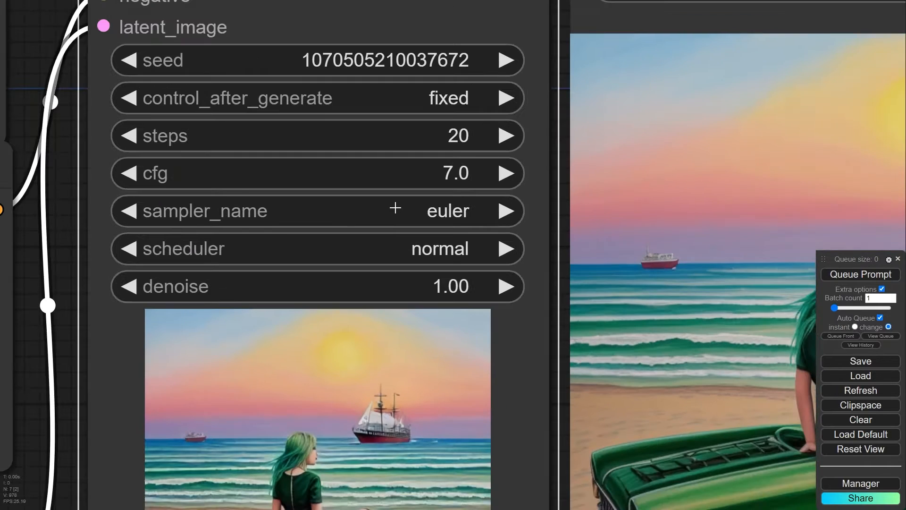
- Look through the available samplers and set the KSampler's sampler_name to euler_ancestral
left_click(401, 212)
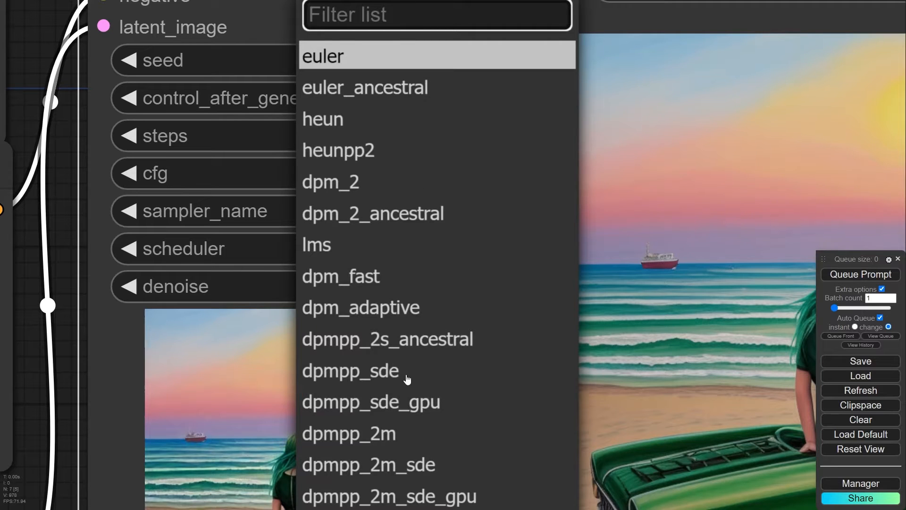
scroll(380, 362, "up", 3)
scroll(381, 366, "down", 5)
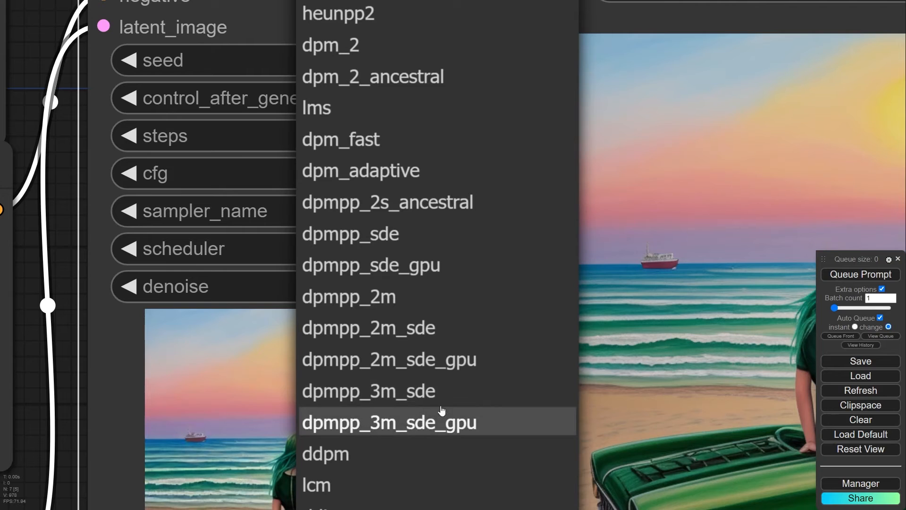
scroll(398, 287, "down", 1)
scroll(397, 287, "down", 1)
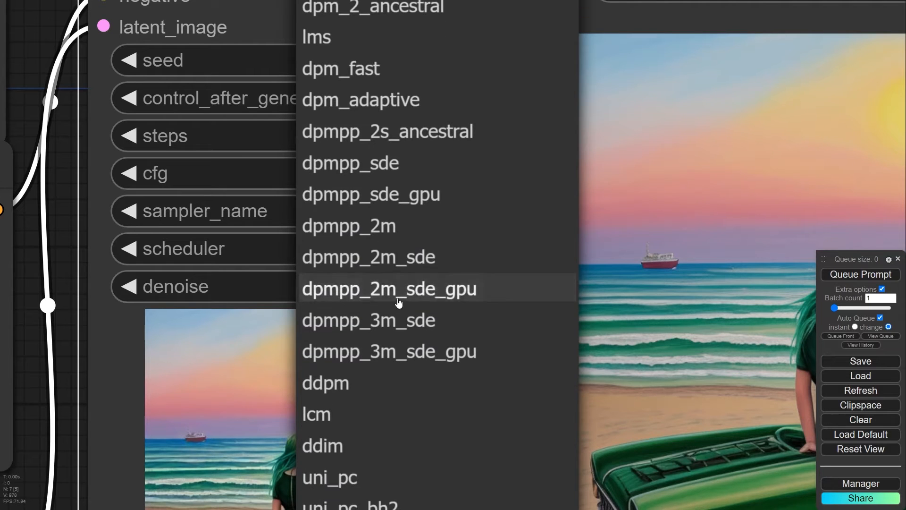
scroll(397, 272, "up", 6)
scroll(354, 63, "up", 2)
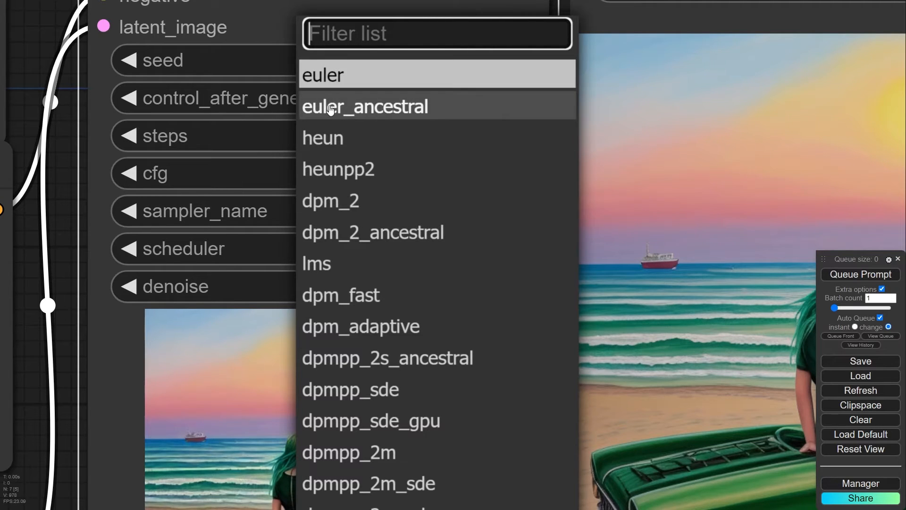
left_click(339, 111)
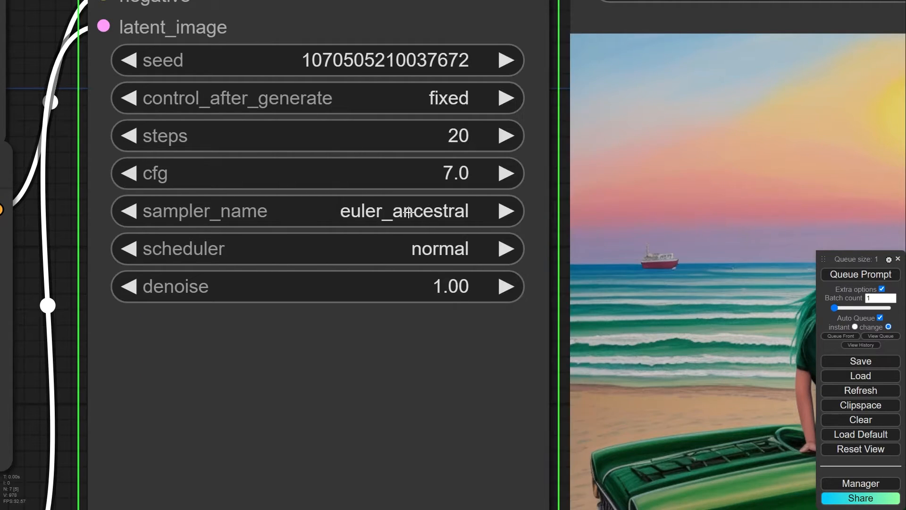
- Inspect the image generated with the euler_ancestral sampler in the KSampler preview and Save Image node
scroll(387, 331, "down", 8)
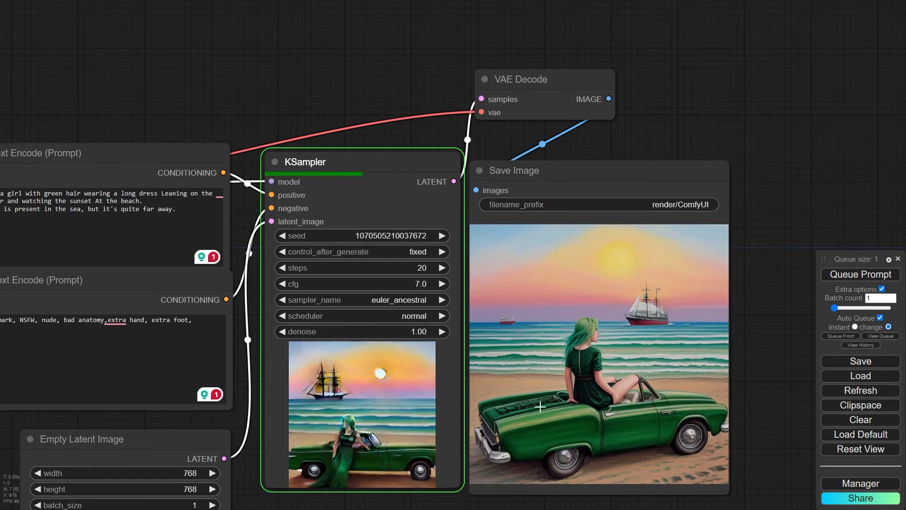
scroll(330, 465, "up", 5)
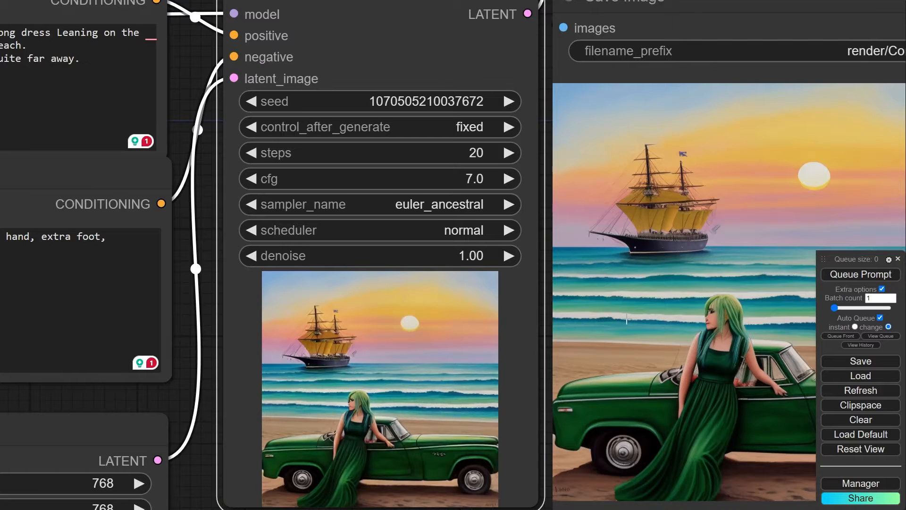
left_click_drag(627, 321, 460, 273)
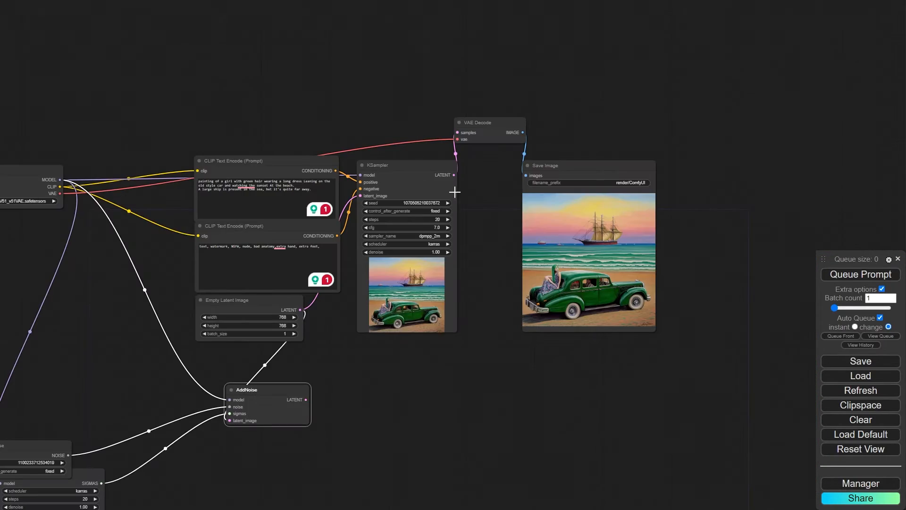
- Review the KSampler's LATENT output and its connection to the VAE Decode node that feeds Save Image
scroll(455, 192, "up", 15)
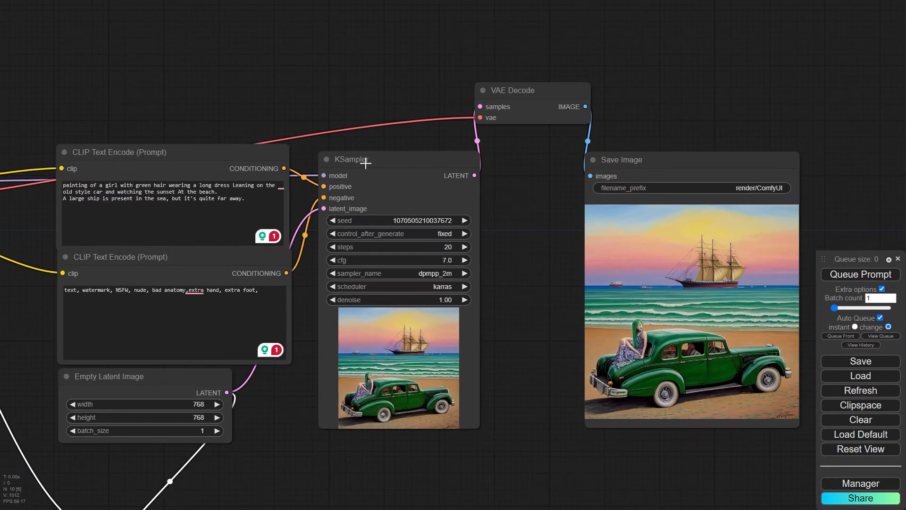
scroll(539, 178, "up", 4)
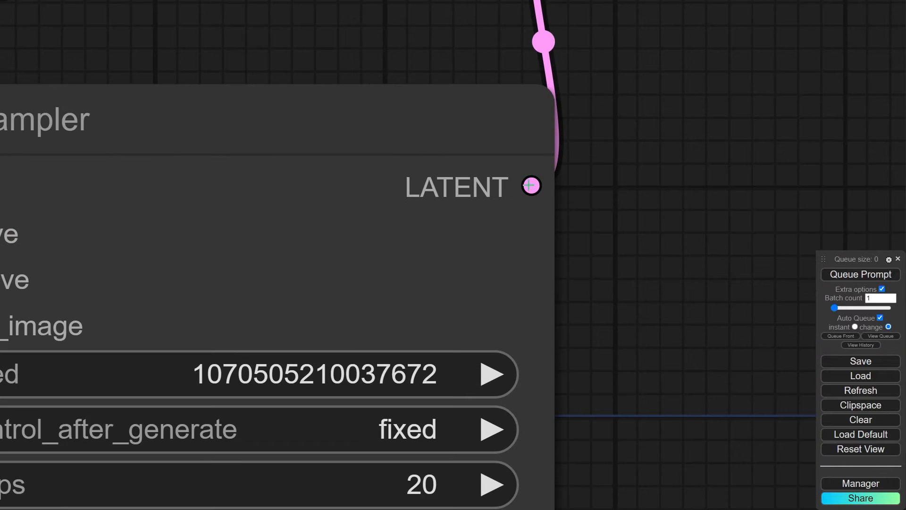
scroll(142, 150, "down", 3)
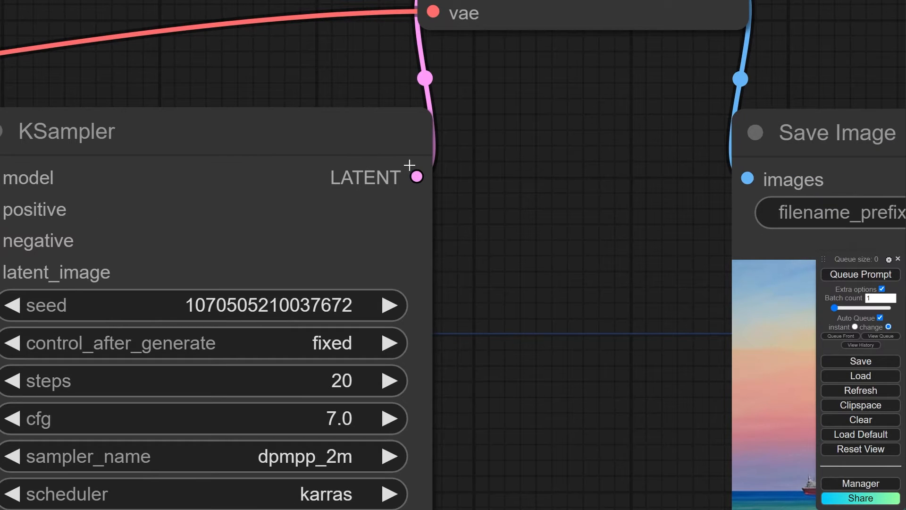
left_click_drag(539, 122, 431, 376)
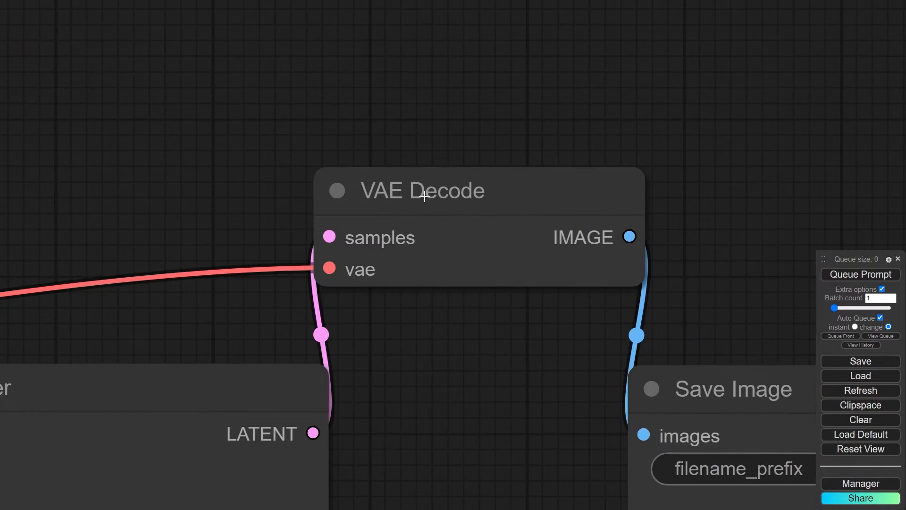
scroll(404, 220, "down", 3)
left_click_drag(439, 333, 614, 195)
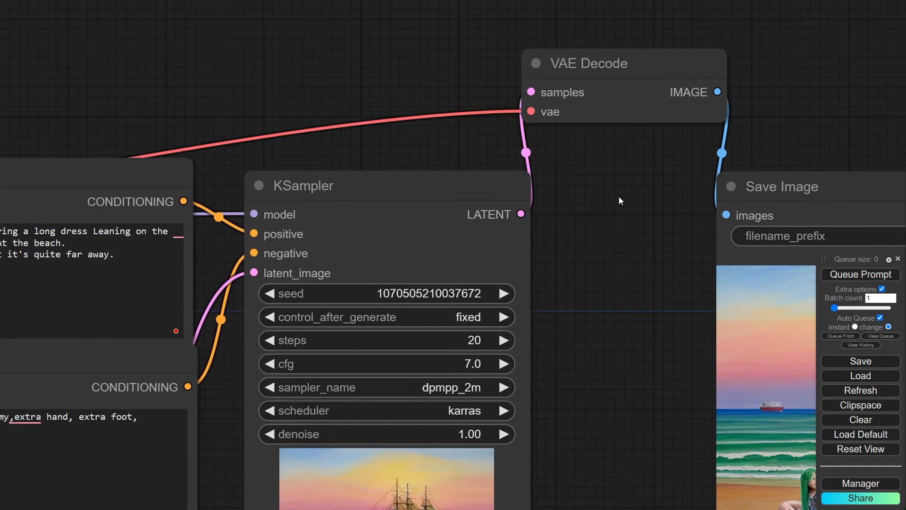
left_click_drag(242, 253, 321, 220)
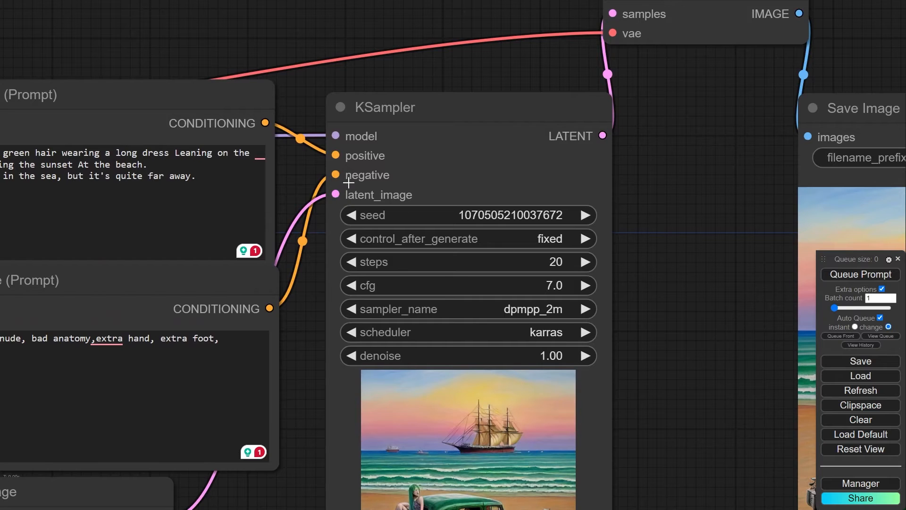
scroll(348, 182, "down", 4)
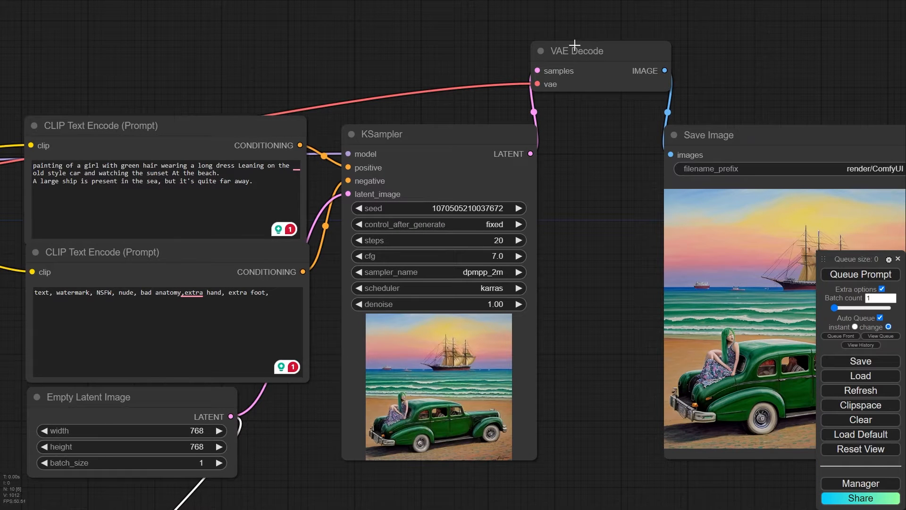
scroll(572, 111, "up", 5)
left_click_drag(580, 146, 374, 268)
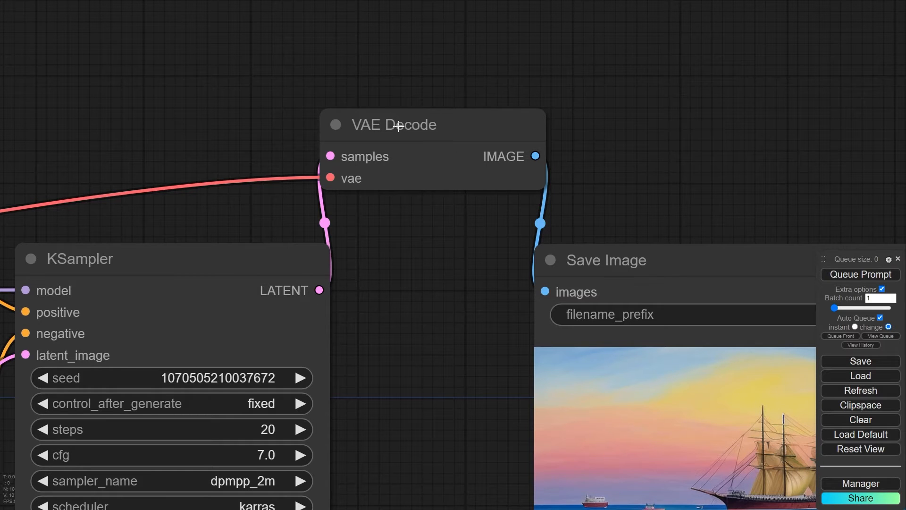
- Duplicate the VAE Decode node and place the copy between the Empty Latent Image and AddNoise nodes and the KSampler
left_click_drag(399, 124, 420, 122)
scroll(423, 198, "down", 6)
left_click_drag(429, 299, 554, 153)
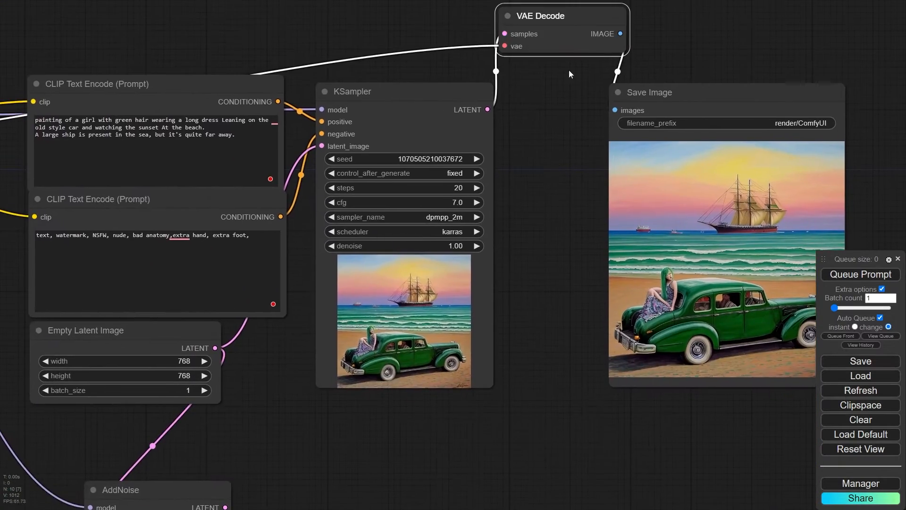
left_click_drag(570, 20, 559, 23)
key("ctrl+c")
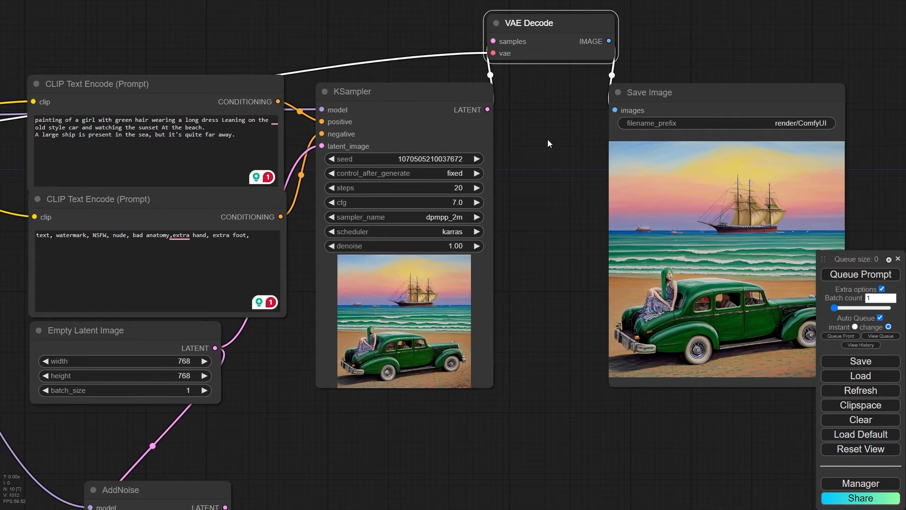
key("ctrl+v")
left_click_drag(571, 181, 216, 389)
left_click_drag(266, 368, 256, 275)
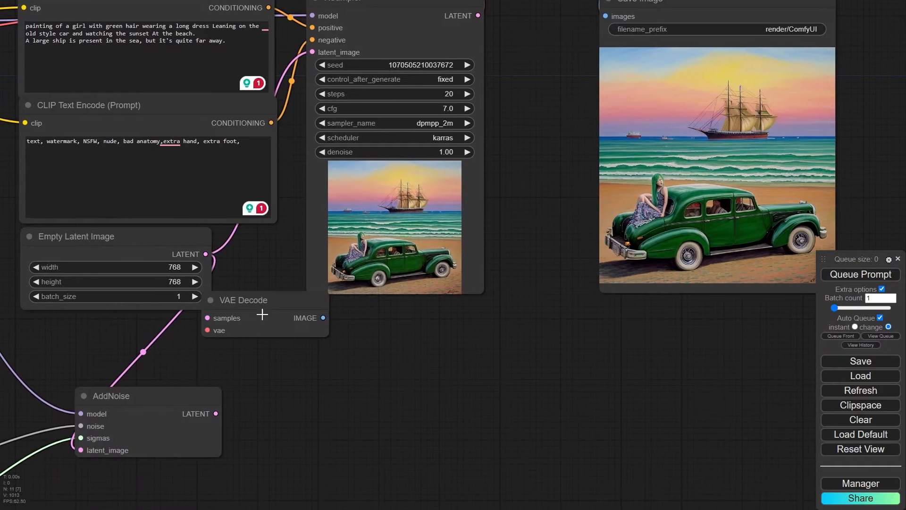
left_click_drag(261, 305, 278, 341)
- Connect the Empty Latent Image's LATENT output to the copied VAE Decode's samples and the checkpoint's VAE output to its vae input
scroll(210, 268, "up", 4)
left_click_drag(284, 278, 404, 213)
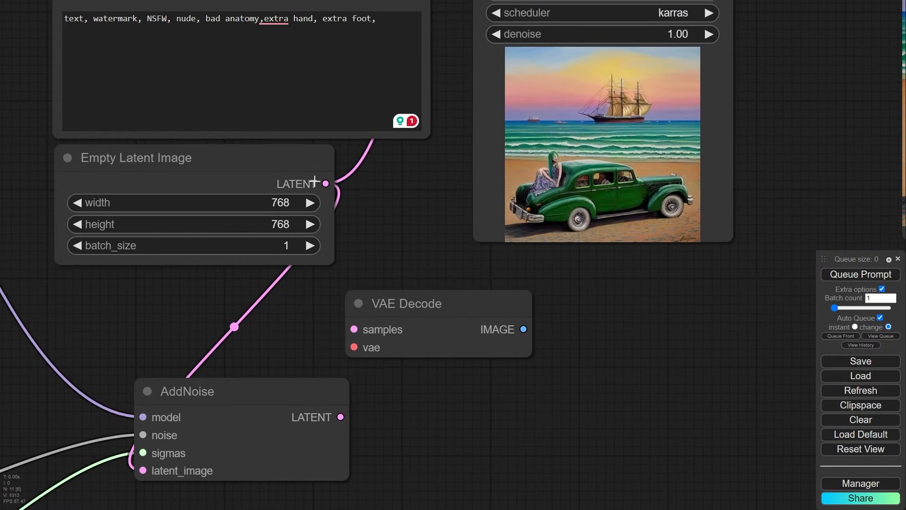
left_click_drag(321, 186, 354, 329)
left_click_drag(438, 302, 453, 293)
scroll(350, 294, "down", 5)
left_click_drag(326, 304, 372, 338)
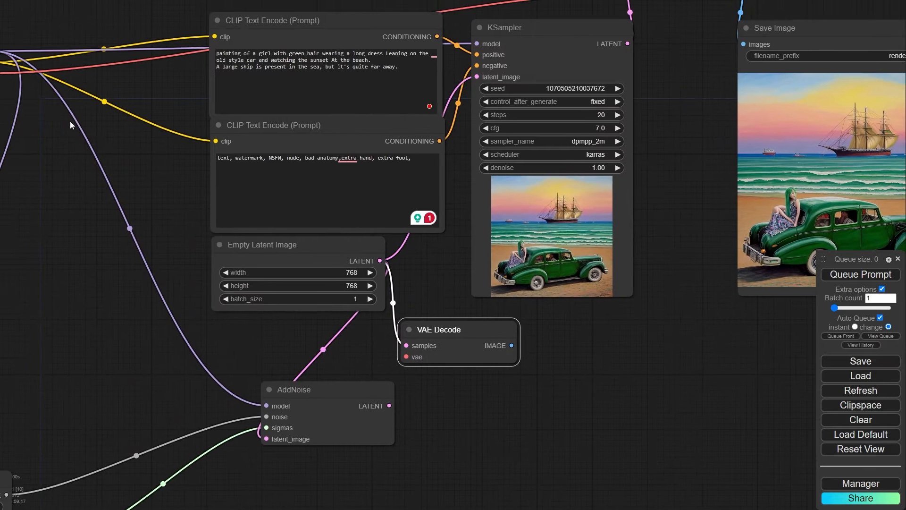
left_click_drag(53, 131, 144, 138)
left_click_drag(82, 78, 137, 278)
- Add a Preview Image node to the copied VAE Decode's IMAGE output and position it beside that node
scroll(456, 353, "up", 2)
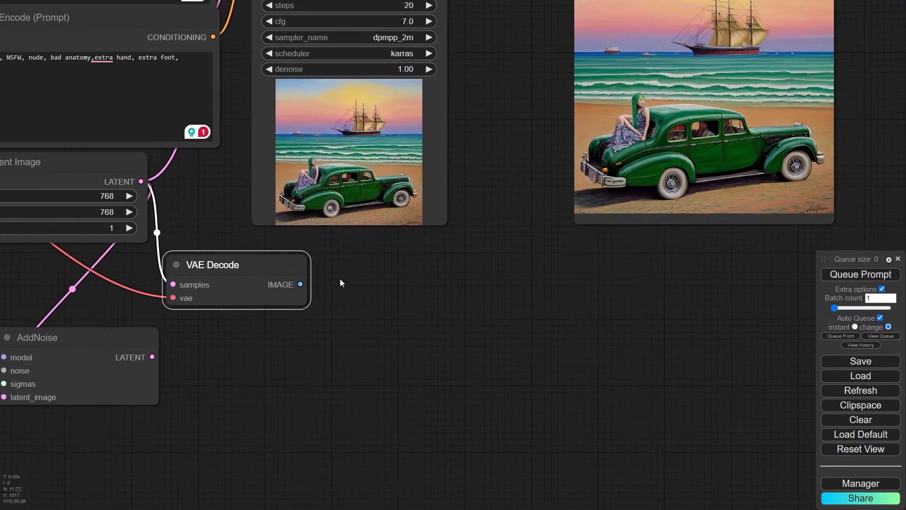
scroll(296, 288, "up", 6)
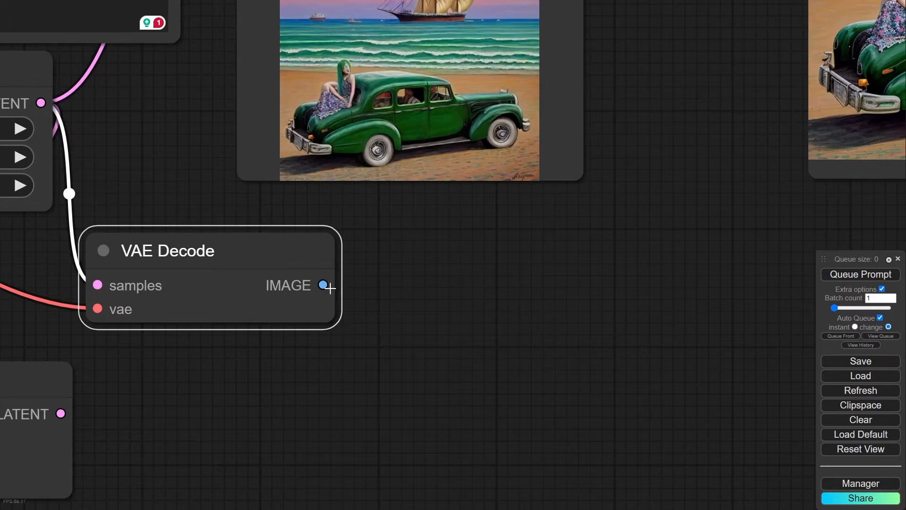
left_click_drag(323, 285, 415, 275)
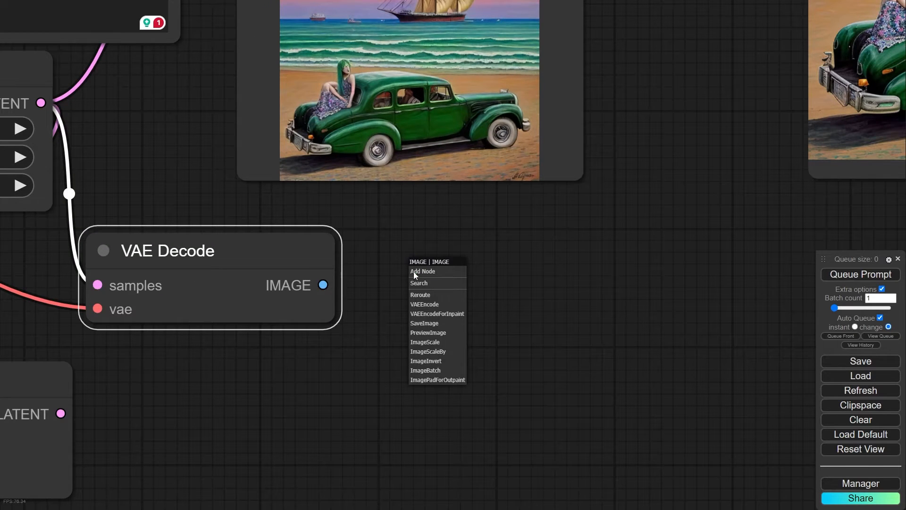
left_click(434, 333)
scroll(284, 350, "down", 4)
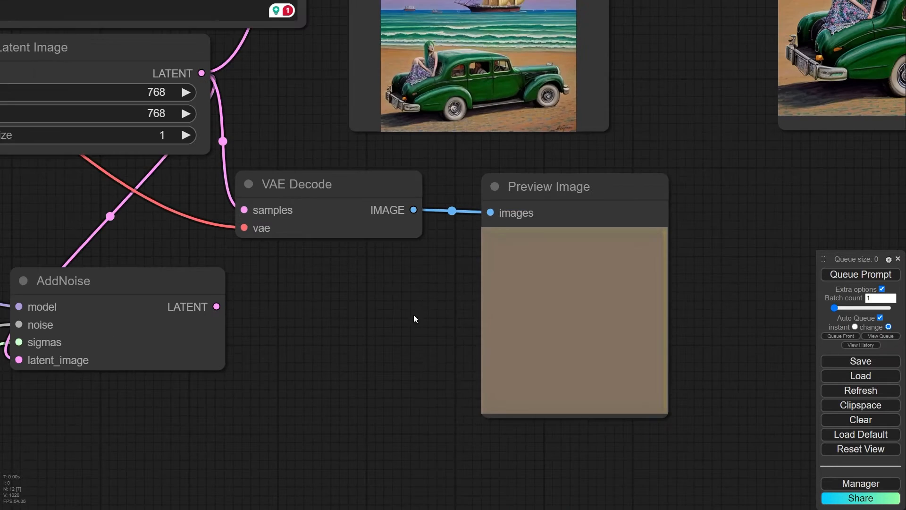
left_click_drag(505, 184, 479, 160)
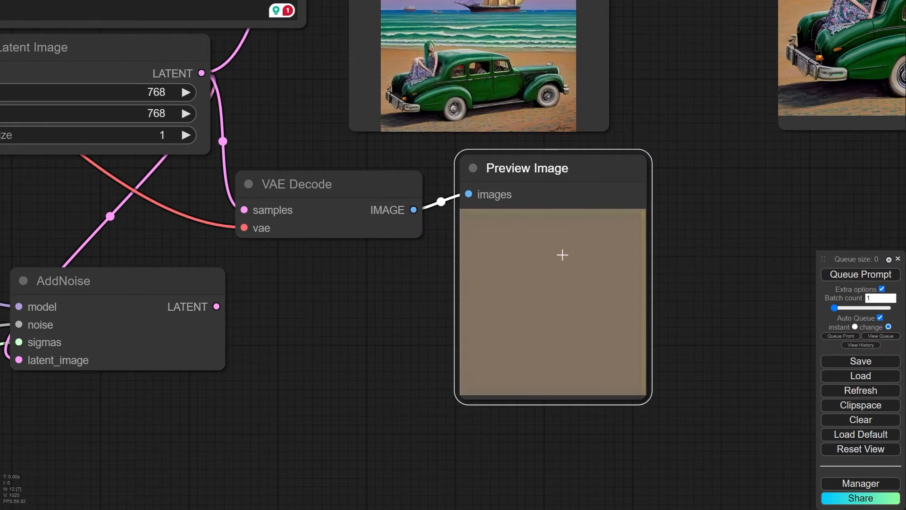
- Inspect the decoded empty latent in the Preview Image node, open the image in its own browser tab, and return to the workflow tab
scroll(534, 263, "up", 10)
scroll(528, 270, "up", 4)
scroll(515, 269, "down", 15)
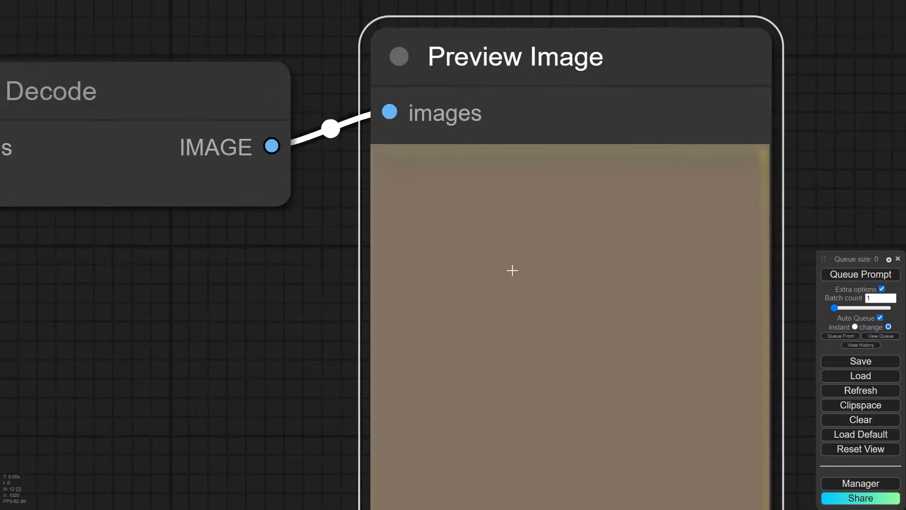
left_click_drag(321, 148, 416, 156)
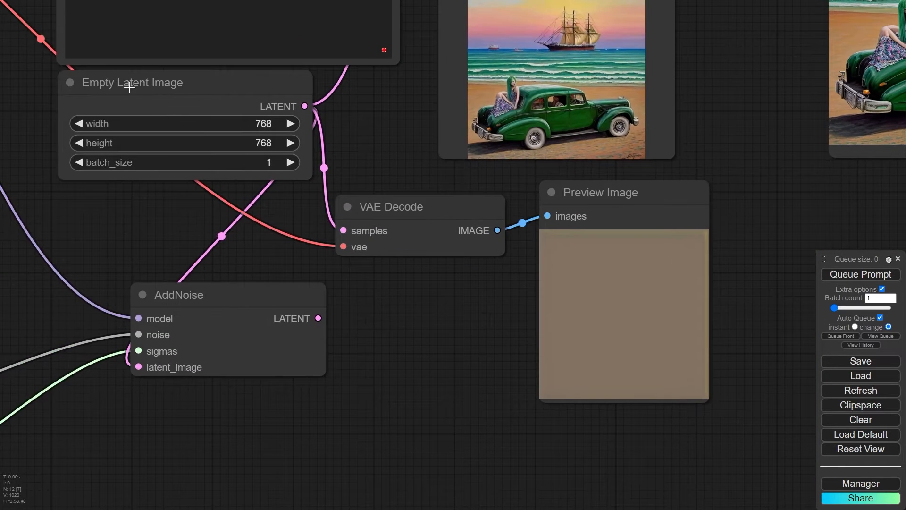
scroll(127, 85, "up", 6)
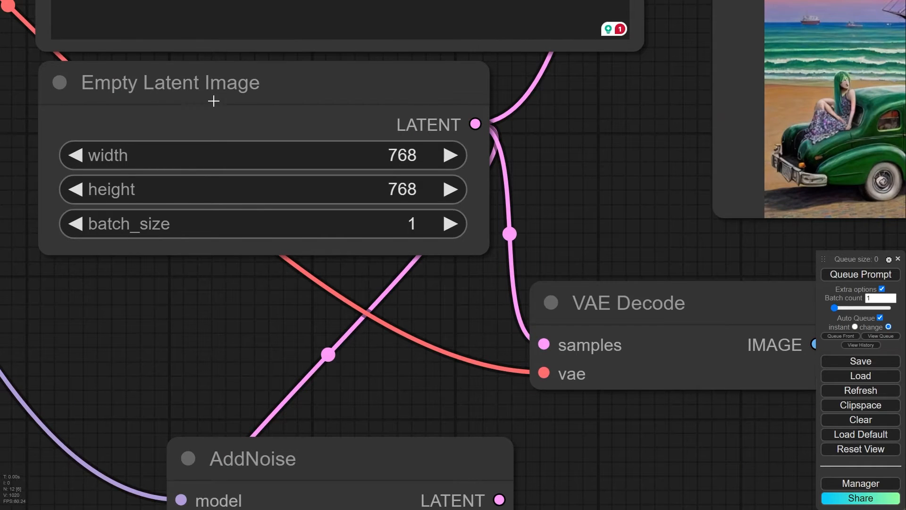
scroll(212, 99, "down", 5)
left_click_drag(494, 176, 306, 138)
right_click(492, 269)
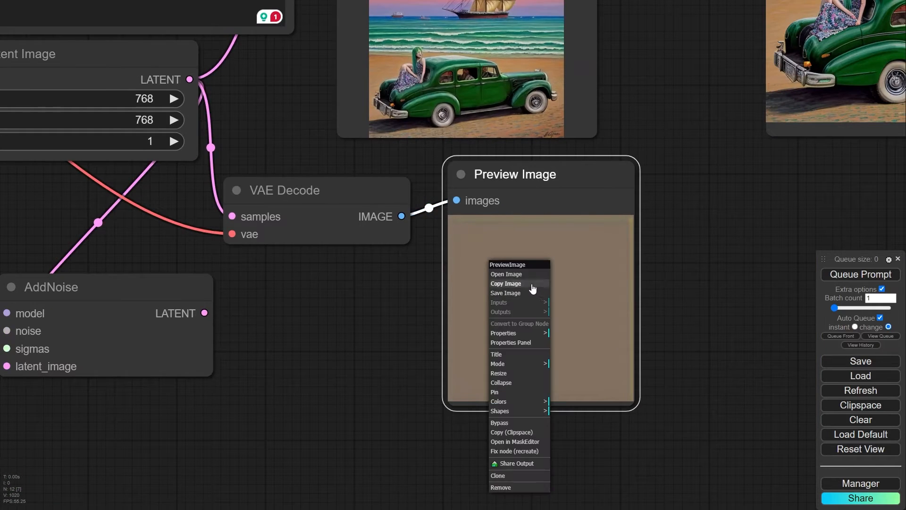
left_click(527, 280)
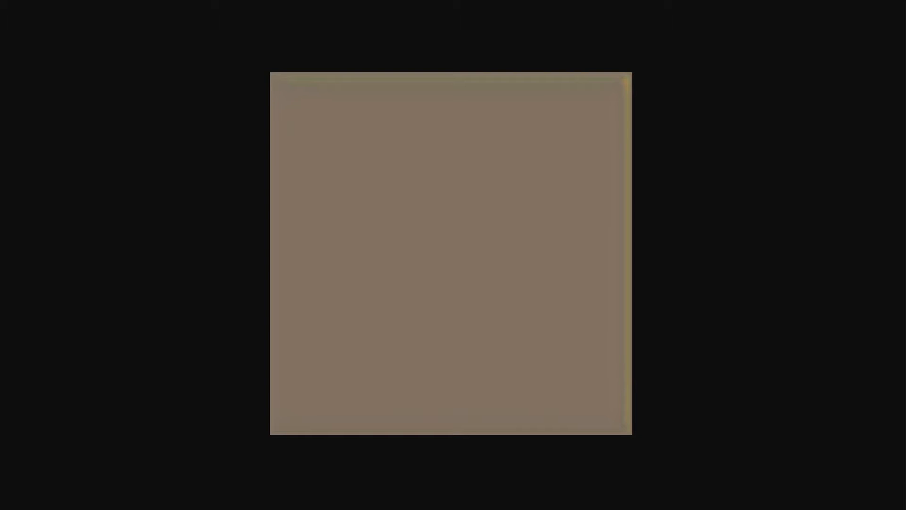
mouse_move(311, 0)
left_mouse_down()
mouse_move(312, 16)
mouse_move(308, 4)
left_mouse_up()
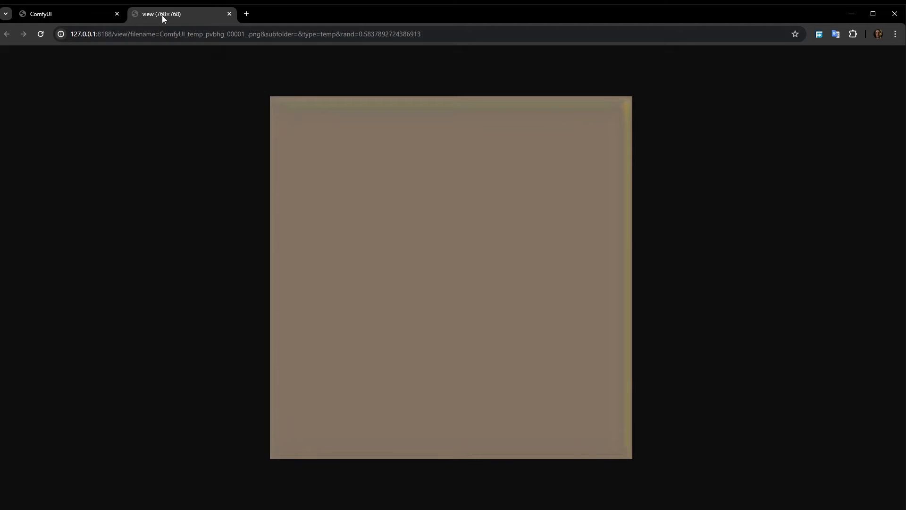
left_click(53, 14)
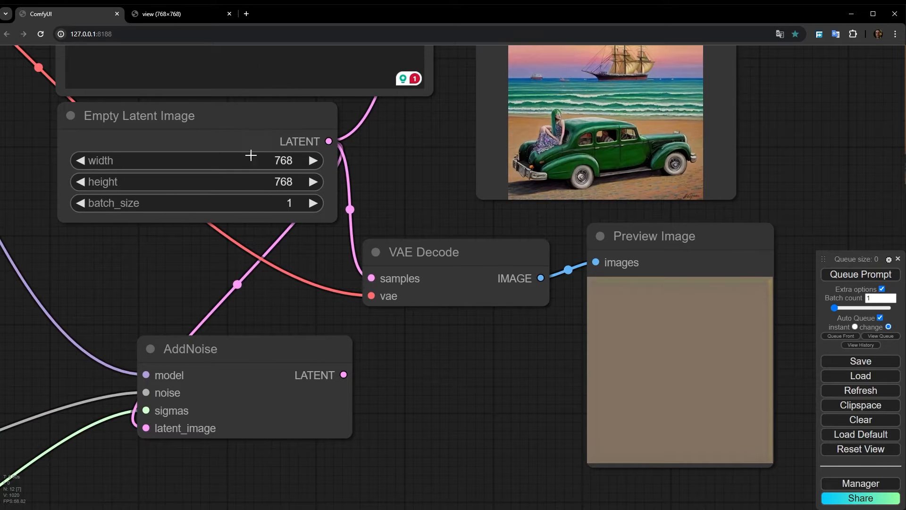
- Connect the AddNoise node's LATENT output to the samples input of the copied VAE Decode in place of the empty latent
scroll(405, 317, "down", 3)
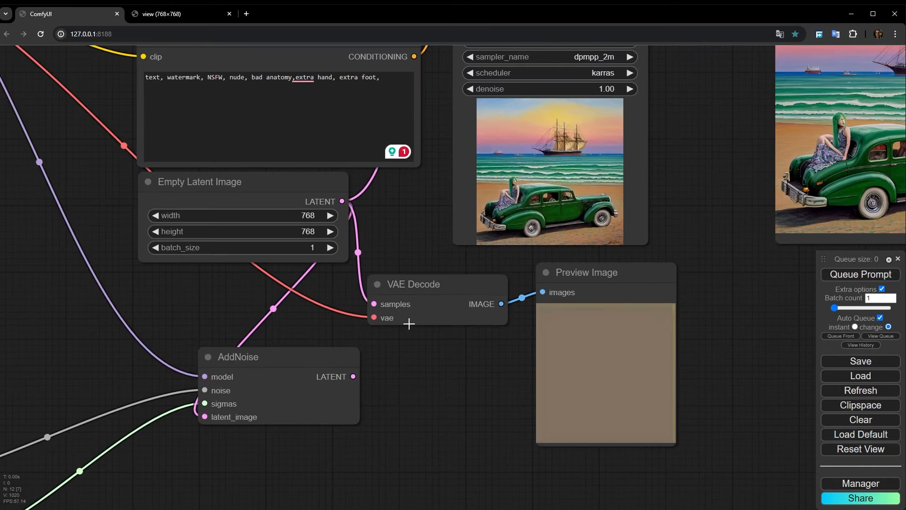
scroll(288, 272, "down", 2)
left_click_drag(268, 244, 270, 265)
scroll(270, 269, "up", 5)
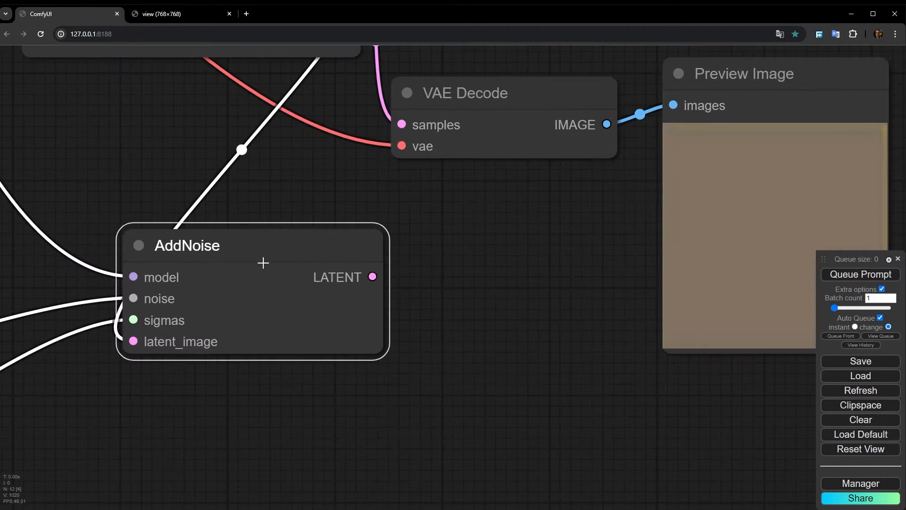
scroll(185, 221, "down", 3)
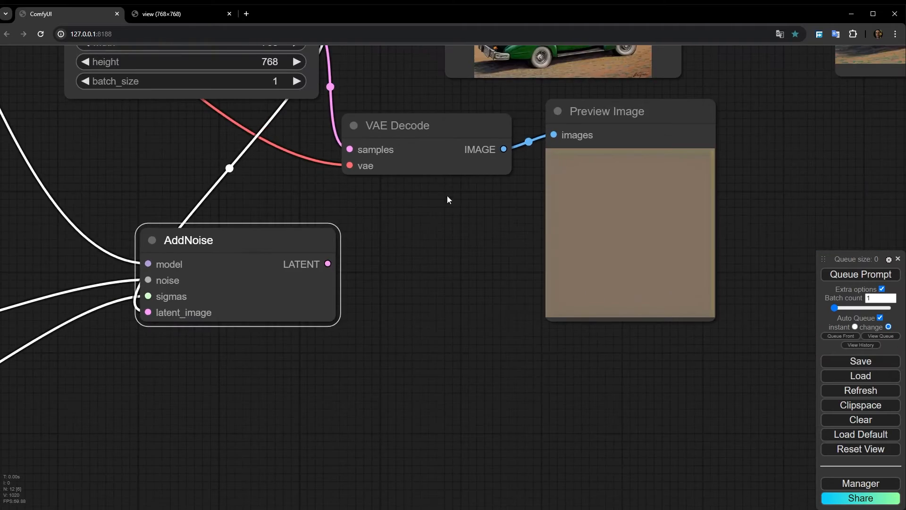
scroll(449, 188, "down", 1)
left_click_drag(349, 248, 366, 154)
- Move the AddNoise node closer to the copied VAE Decode and examine the noise image in the Preview Image node
scroll(614, 215, "up", 10)
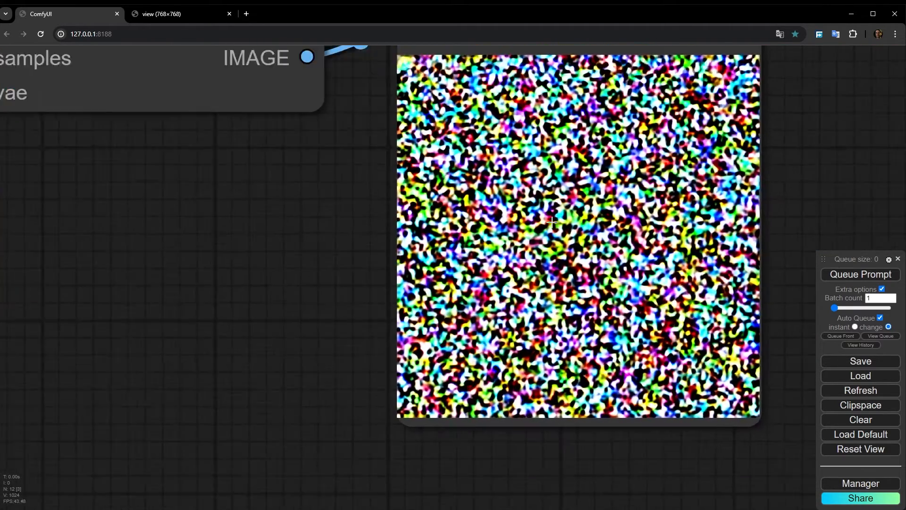
scroll(568, 225, "down", 9)
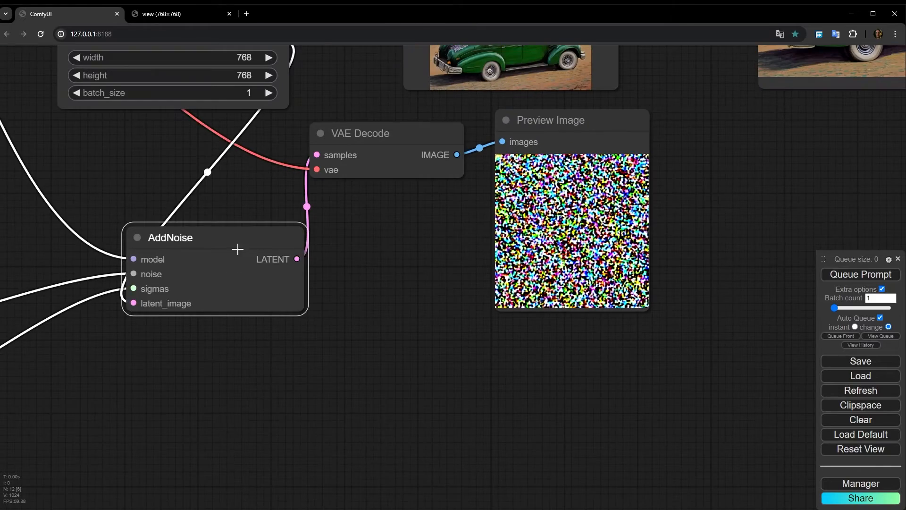
left_click_drag(224, 247, 207, 204)
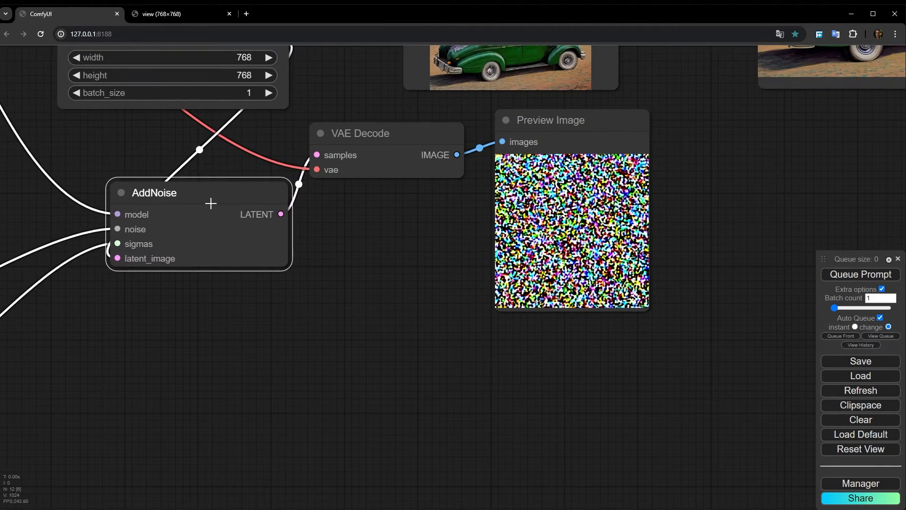
scroll(557, 217, "up", 10)
scroll(558, 217, "up", 5)
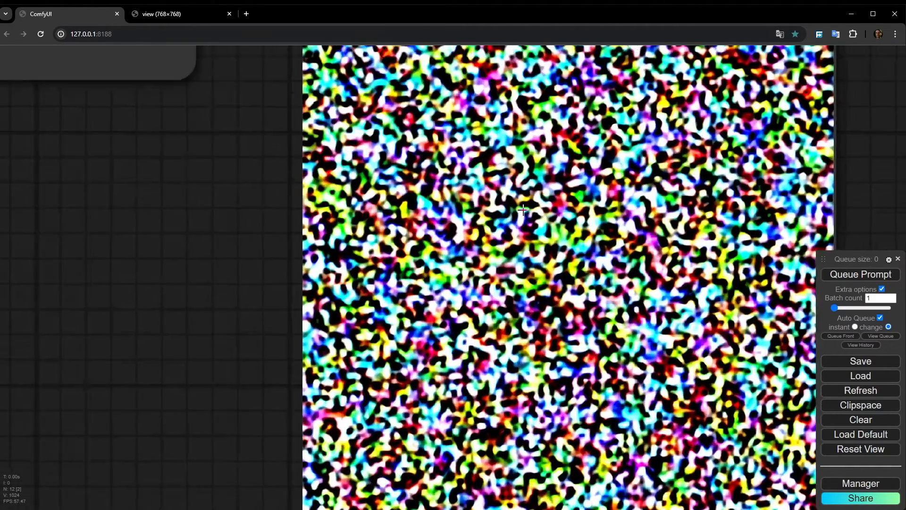
scroll(551, 207, "down", 12)
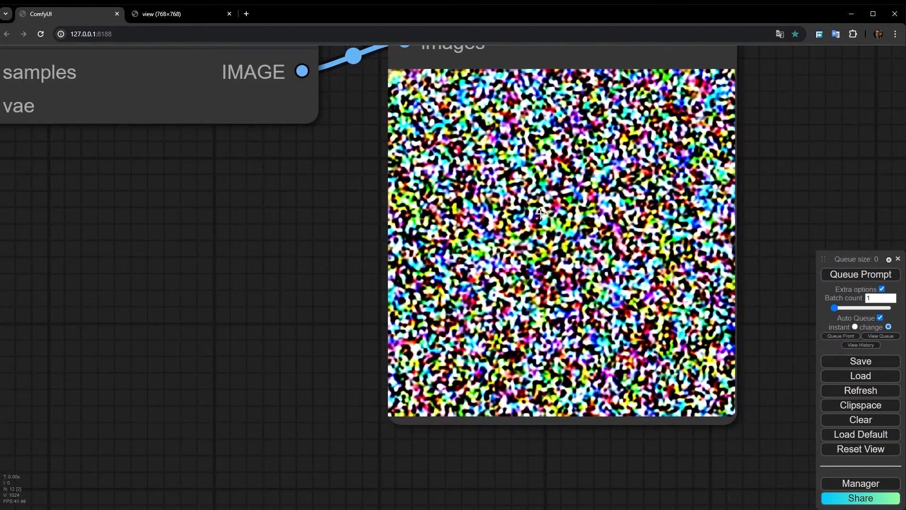
scroll(540, 213, "down", 1)
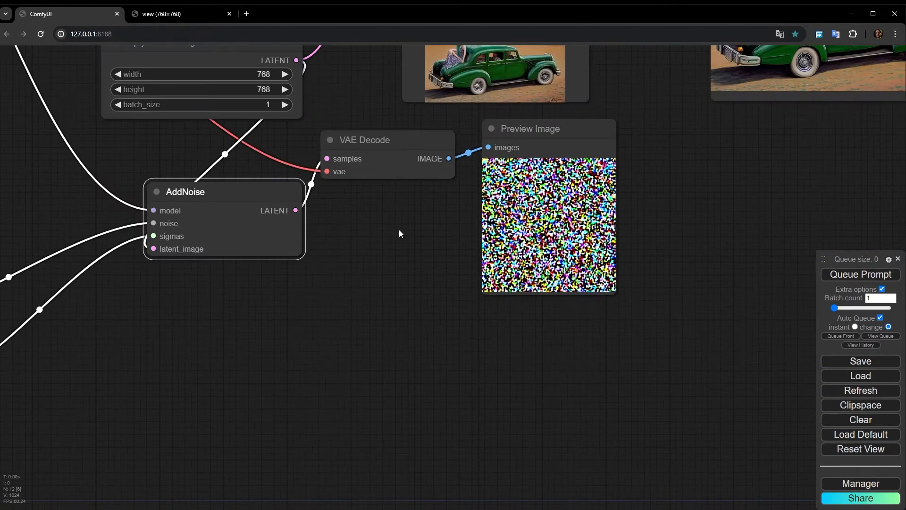
left_click_drag(399, 229, 342, 348)
left_click(179, 154)
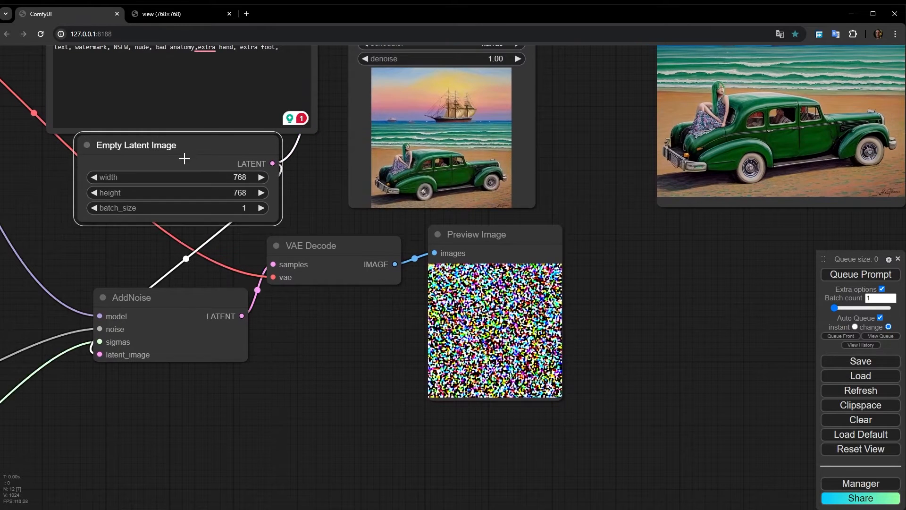
- Move the KSampler node slightly up and farther from the Empty Latent Image and Preview Image nodes
scroll(143, 157, "up", 5)
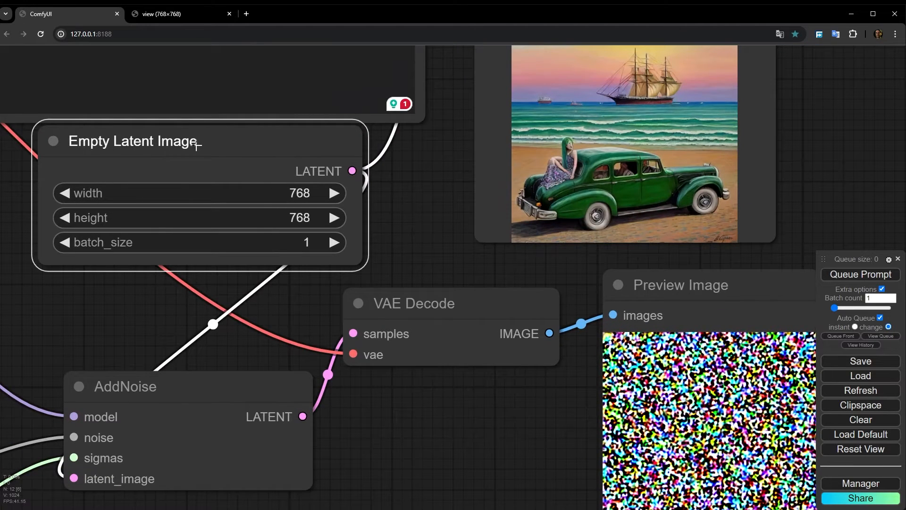
left_click_drag(453, 257, 335, 402)
scroll(331, 246, "down", 5)
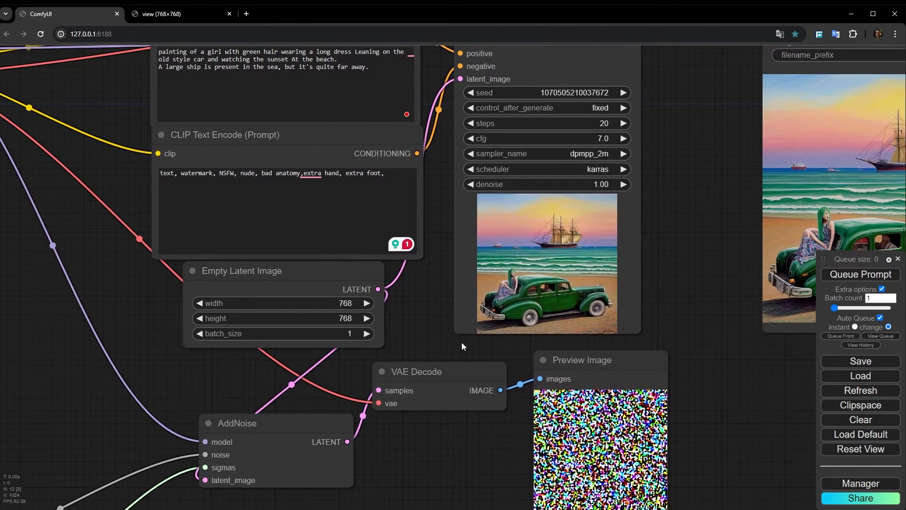
left_click_drag(451, 124, 437, 189)
left_click_drag(512, 93, 534, 44)
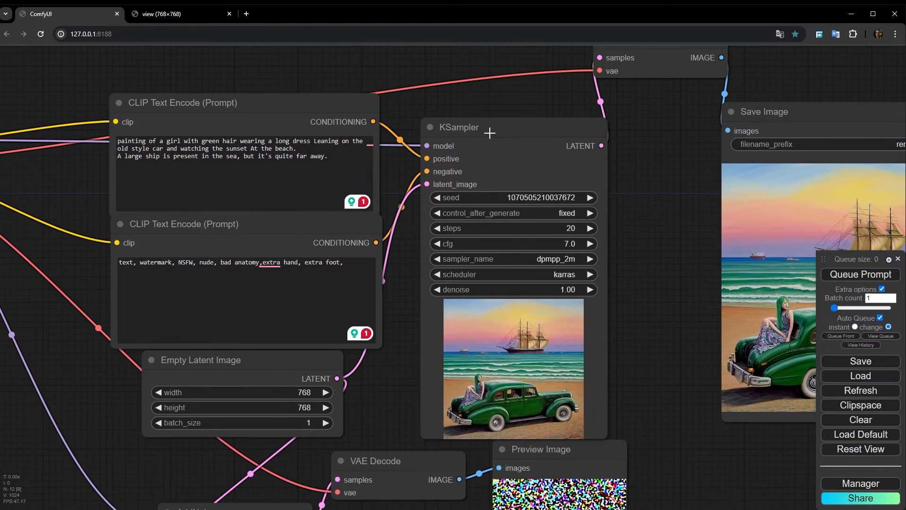
left_click_drag(491, 127, 515, 101)
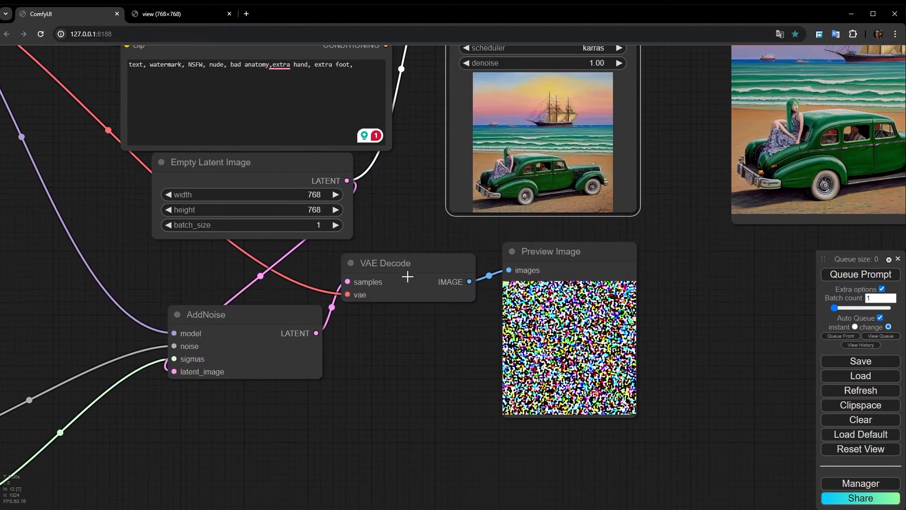
- Move the copied VAE Decode and the AddNoise node lower to clear space beneath the KSampler and Empty Latent Image nodes
left_click_drag(406, 275, 398, 350)
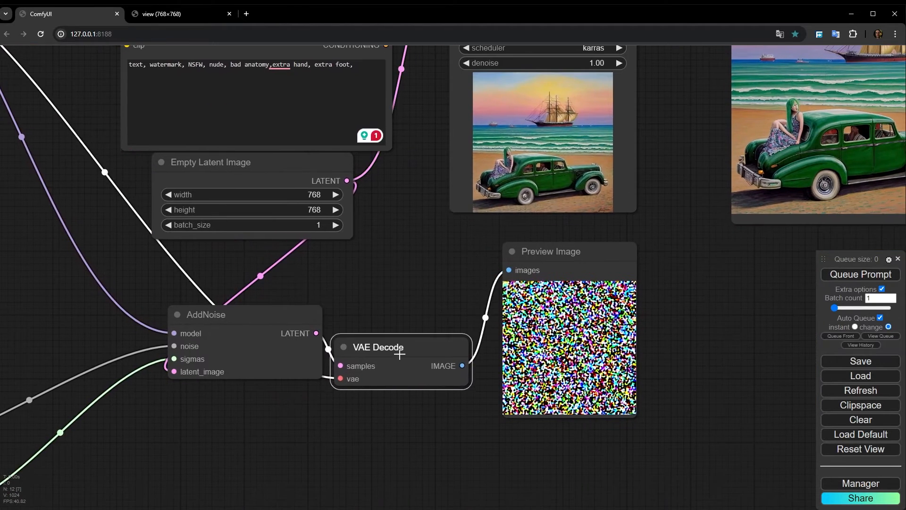
left_click(242, 344)
left_click_drag(242, 344, 207, 390)
- Add a VAE Encode node and place it in the free space above the copied VAE Decode
double_click(376, 277)
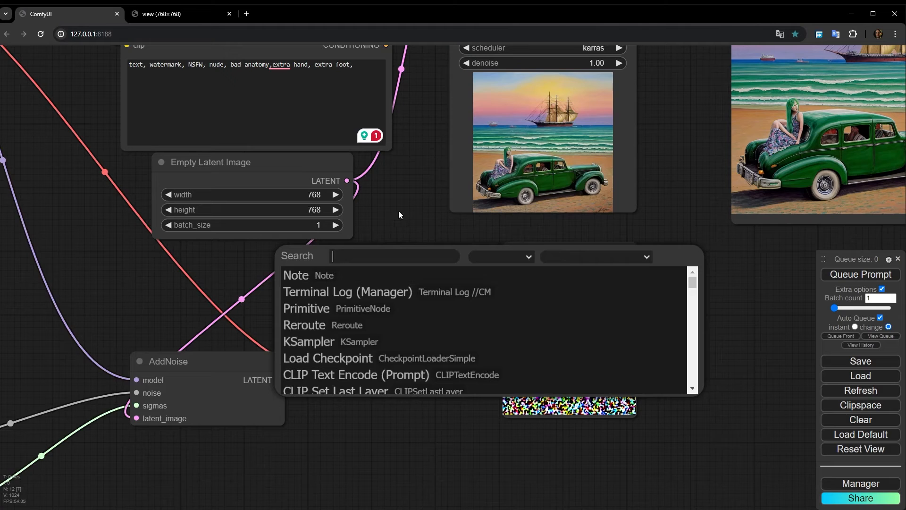
double_click(402, 239)
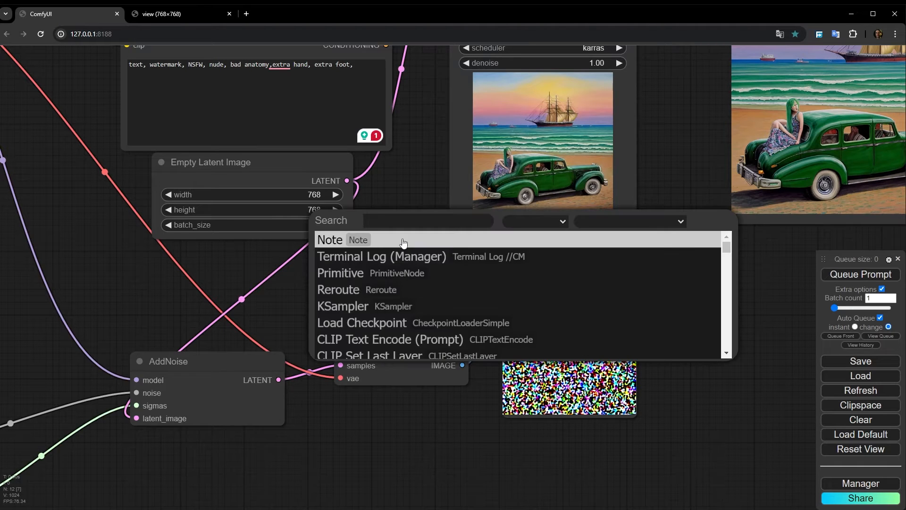
type("vae")
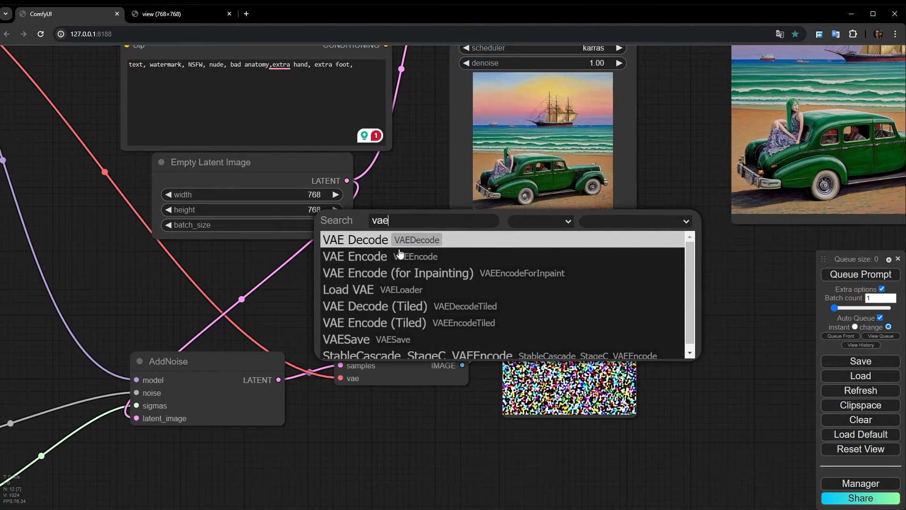
left_click(364, 256)
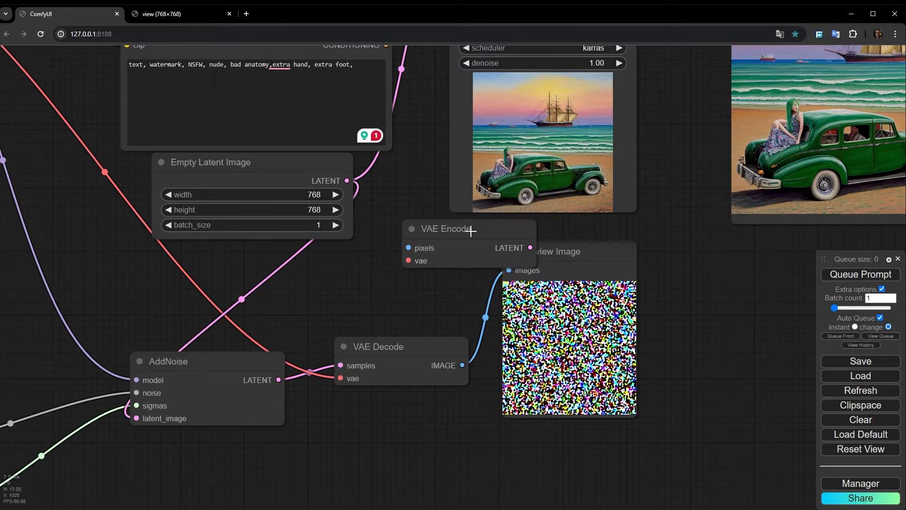
left_click_drag(471, 231, 408, 242)
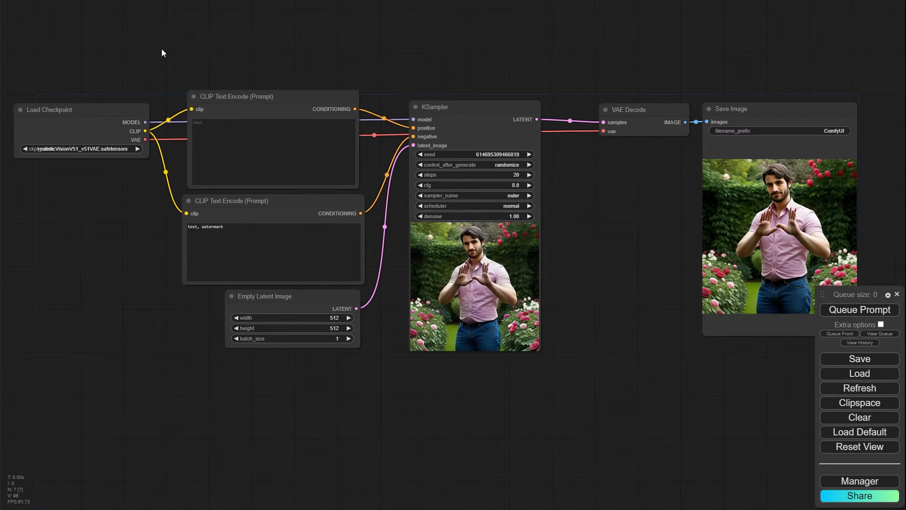
- In the default workflow, move the CLIP Text Encode node with the empty prompt up and slightly toward Load Checkpoint
scroll(164, 48, "up", 2)
left_click_drag(187, 56, 184, 33)
scroll(184, 33, "down", 2)
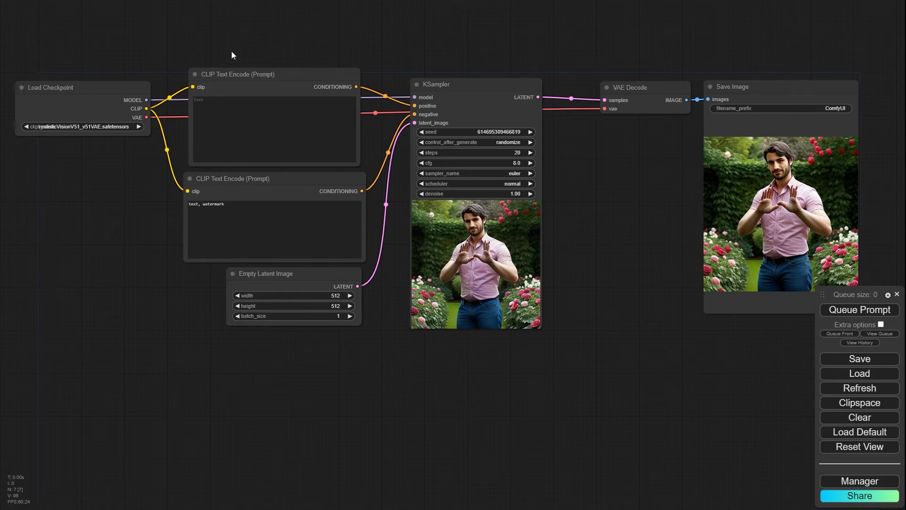
scroll(231, 56, "up", 4)
left_click_drag(227, 85, 208, 60)
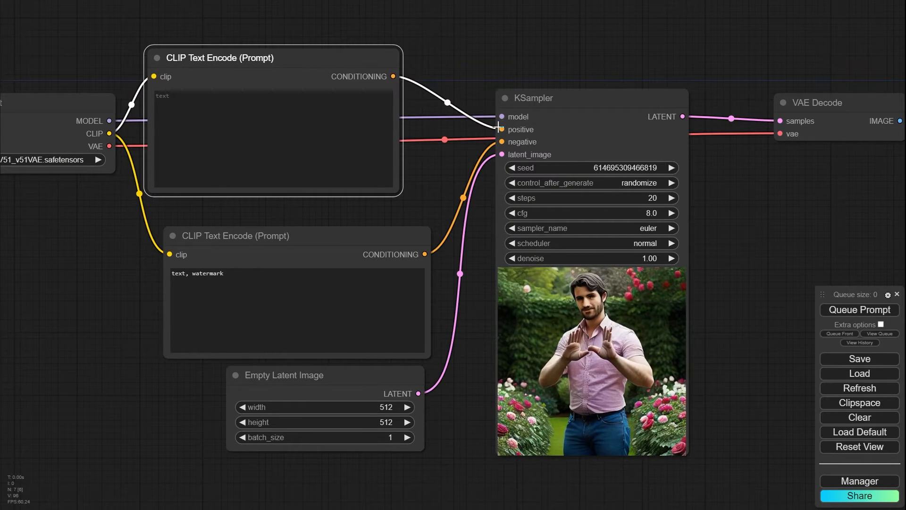
- Disconnect the empty CLIP Text Encode node from KSampler's positive input and reconnect its CONDITIONING output there
left_click_drag(502, 128, 440, 33)
left_click(361, 50)
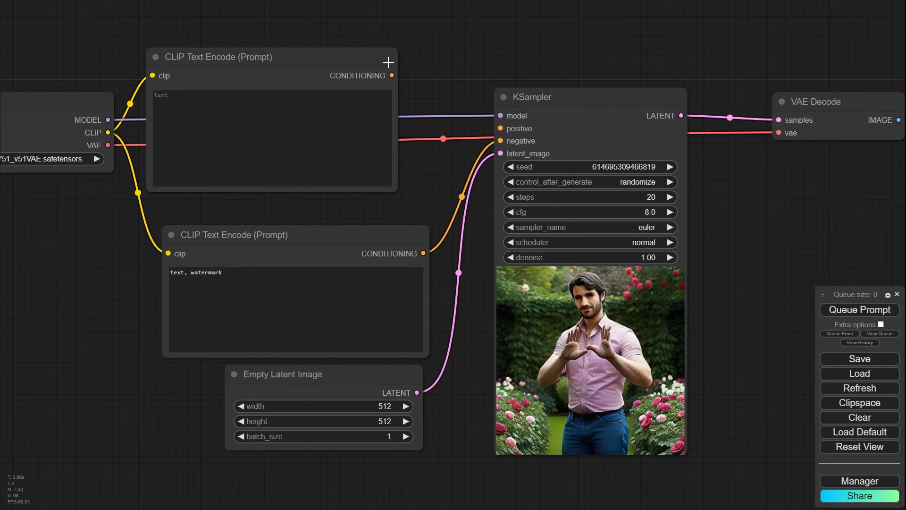
left_click_drag(392, 75, 500, 128)
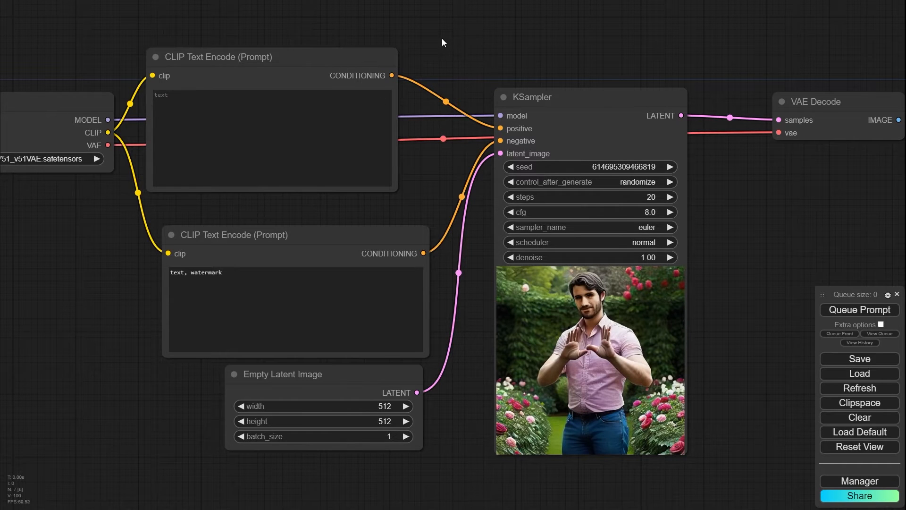
- Change the title of the CLIP Text Encode node with the empty prompt to "xc"
left_click(203, 60)
scroll(135, 58, "up", 4)
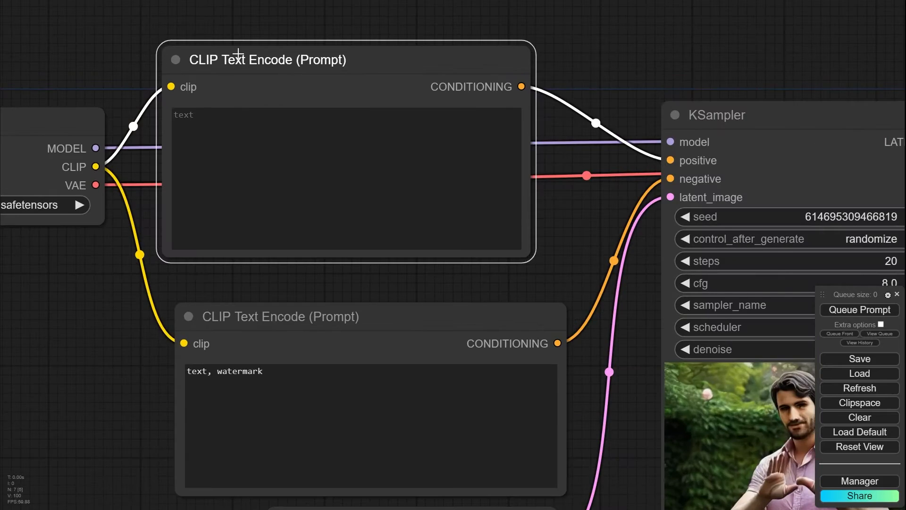
scroll(238, 54, "up", 5)
right_click(240, 57)
right_click(226, 60)
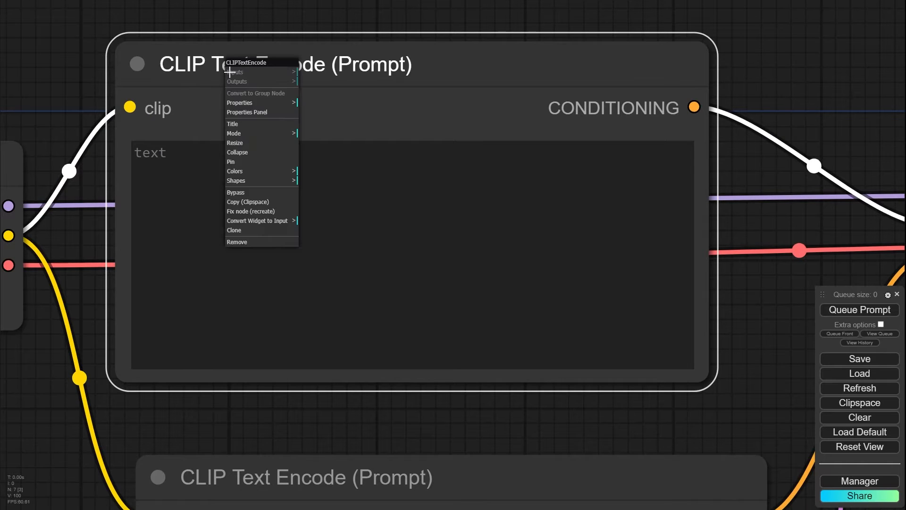
left_click(243, 125)
double_click(362, 123)
left_click(362, 123)
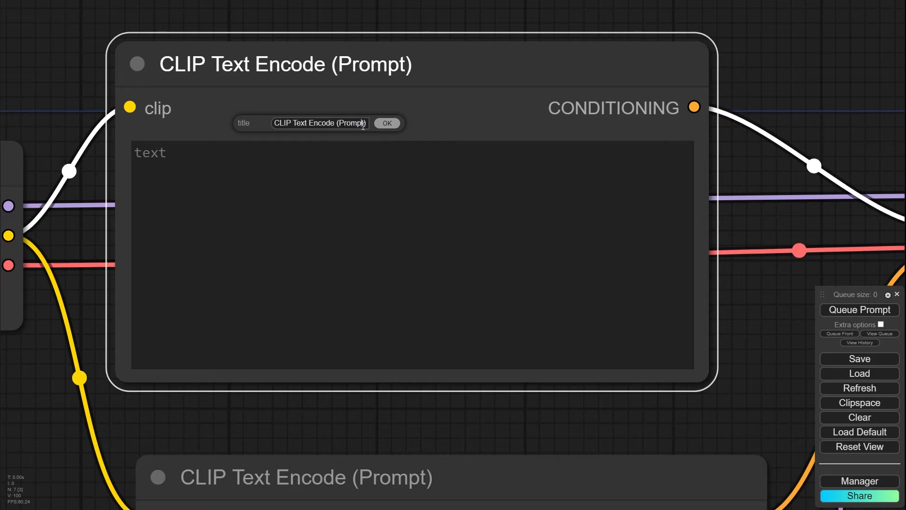
key("ctrl+a")
type("xc")
left_click(387, 123)
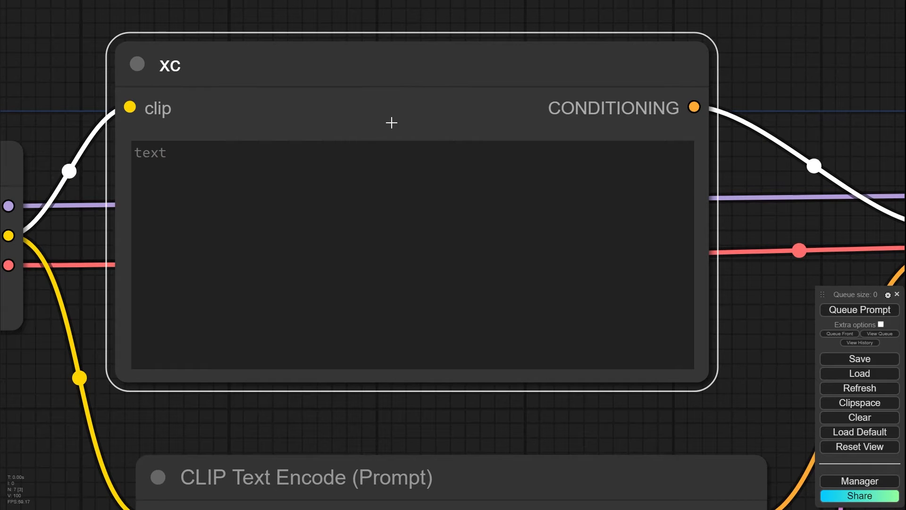
scroll(172, 70, "down", 5)
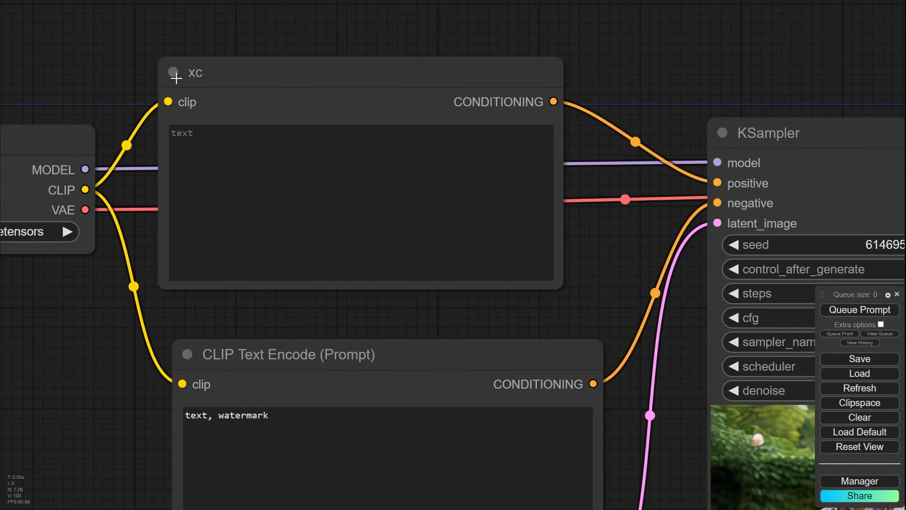
- Set the node badge option in ComfyUI Manager to #ID Nickname and close the manager
left_click(870, 482)
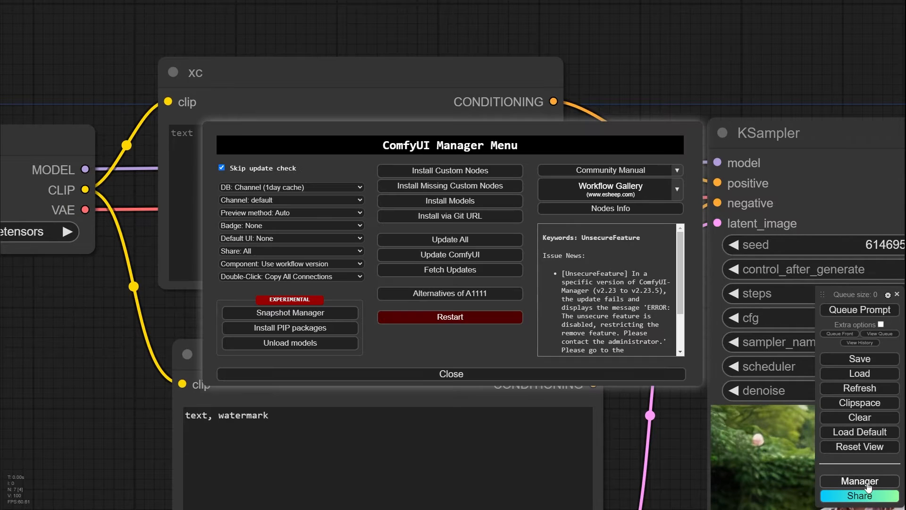
left_click(243, 227)
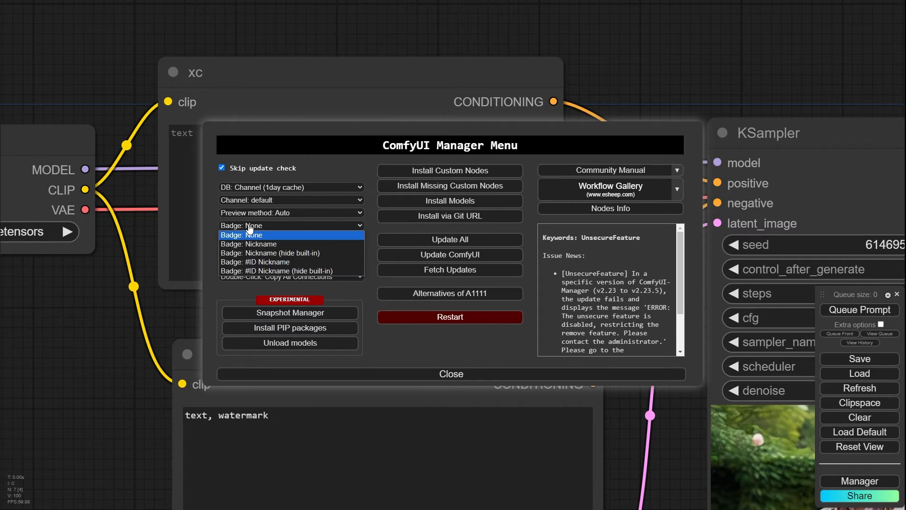
left_click(255, 262)
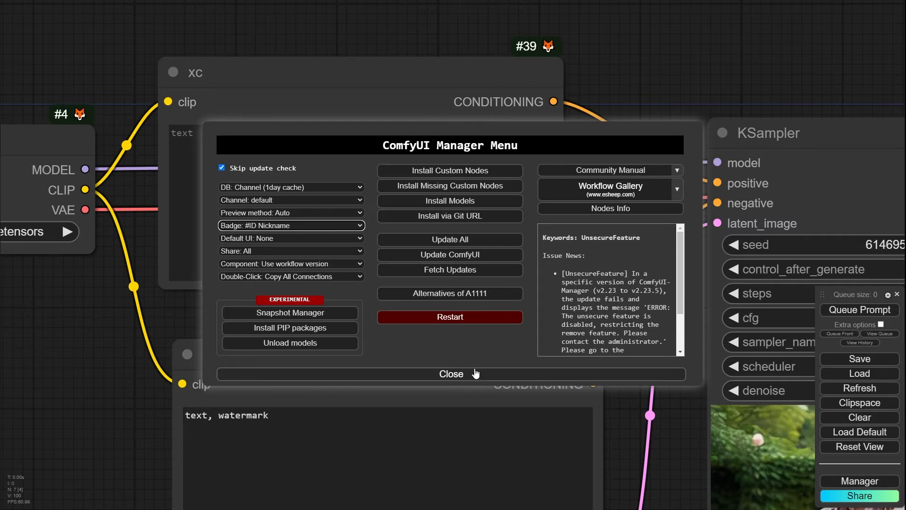
left_click(476, 374)
- Examine the ID badges on the xc and KSampler nodes and shift the xc node slightly toward KSampler
scroll(620, 142, "down", 5)
left_click_drag(620, 154, 377, 163)
scroll(377, 163, "up", 5)
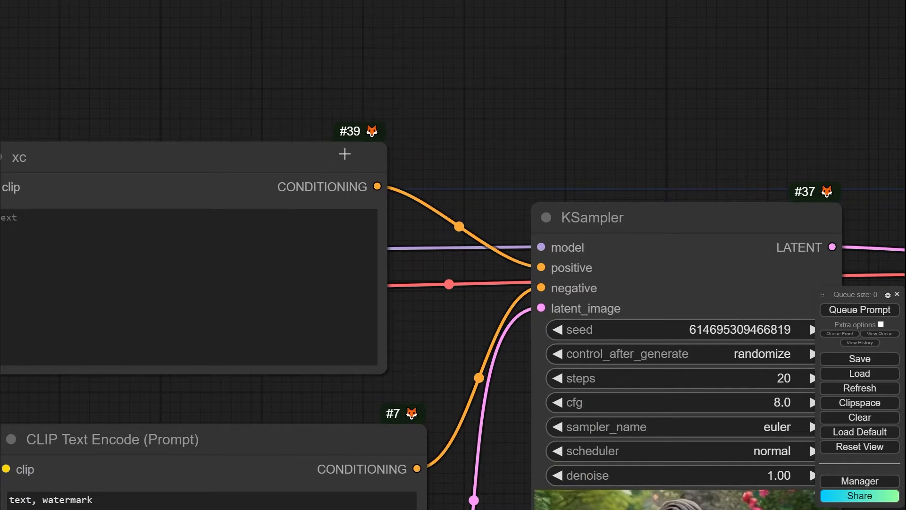
scroll(336, 168, "down", 3)
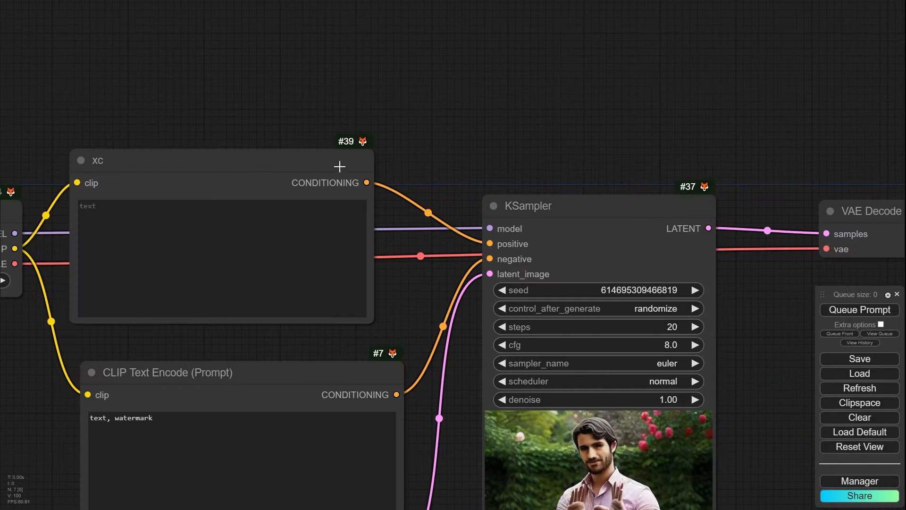
scroll(372, 147, "up", 2)
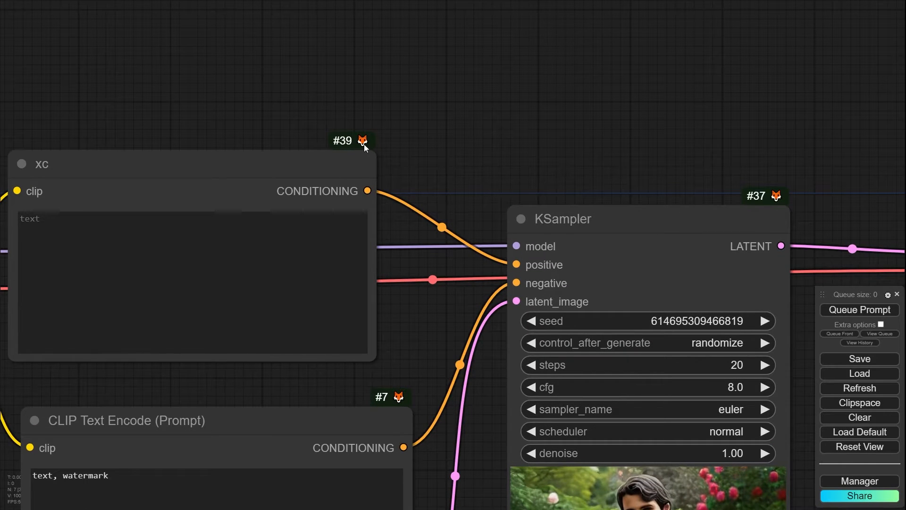
left_click_drag(223, 162, 242, 166)
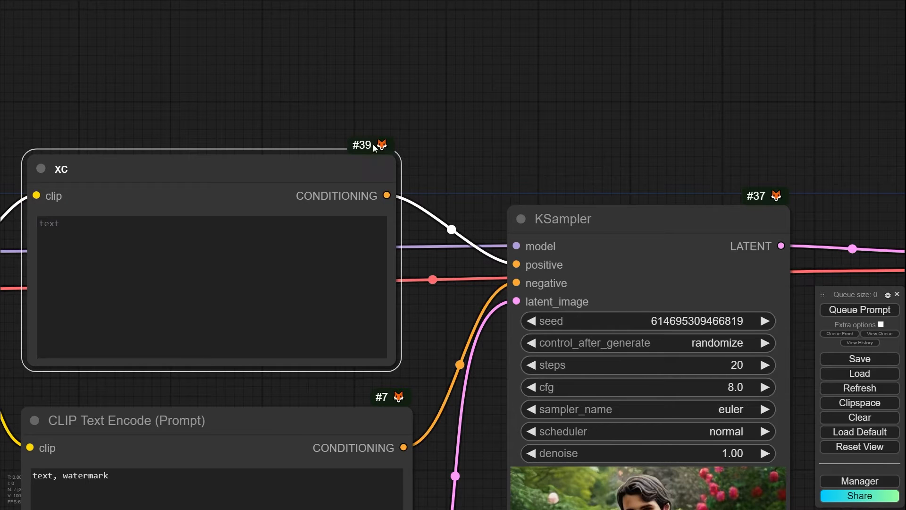
- Move the Empty Latent Image node down so the CLIP Text Encode node above no longer covers its ID badge
scroll(372, 146, "up", 1)
scroll(366, 142, "down", 8)
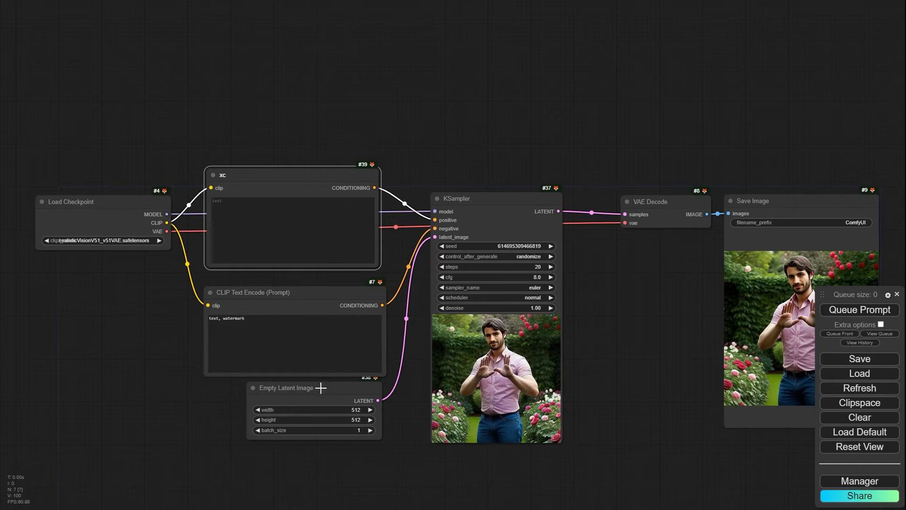
left_click_drag(339, 389, 340, 402)
- Examine the node ID badges and the links running from Load Checkpoint through the text encoders to KSampler
scroll(269, 177, "up", 5)
left_click_drag(222, 126, 232, 118)
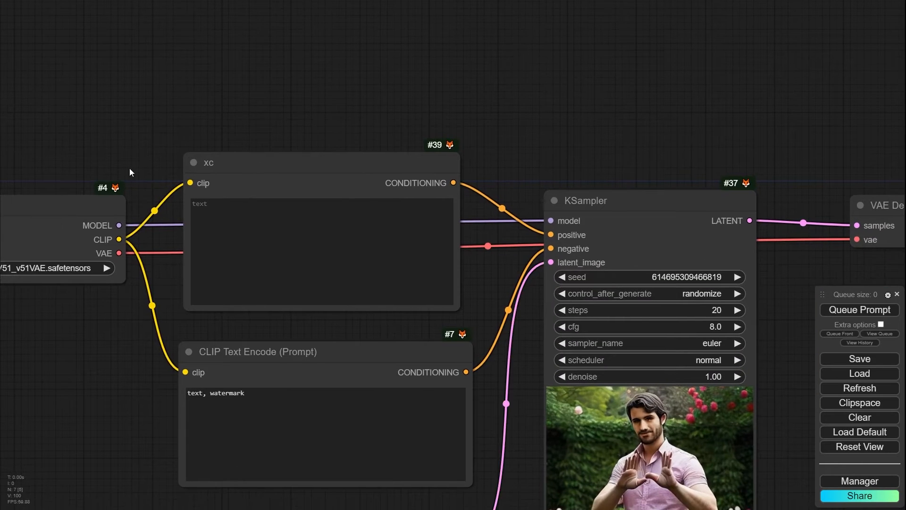
scroll(129, 168, "up", 6)
scroll(287, 194, "up", 4)
scroll(234, 196, "down", 3)
left_click_drag(589, 69, 300, 2)
scroll(314, 4, "down", 1)
scroll(521, 80, "down", 2)
left_click_drag(520, 82, 726, 66)
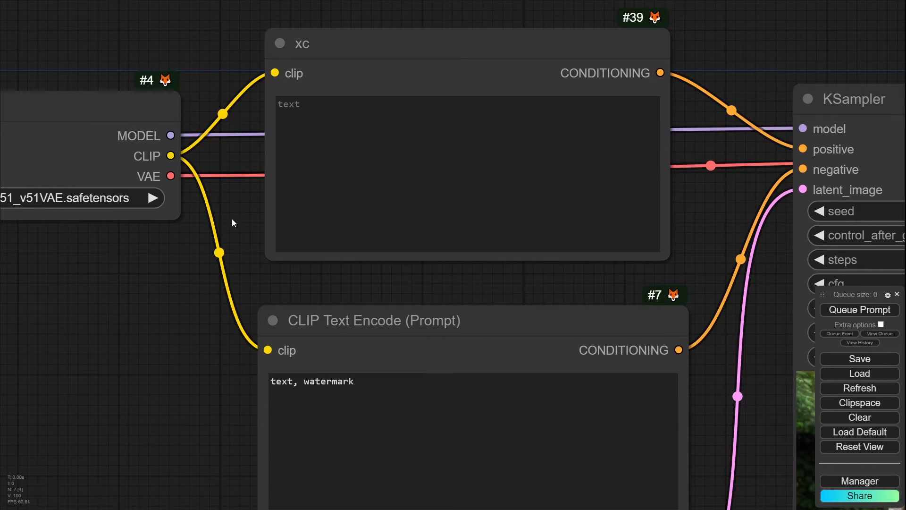
- Connect Load Checkpoint's CLIP output to the xc node's clip input again
left_click_drag(170, 155, 100, 89)
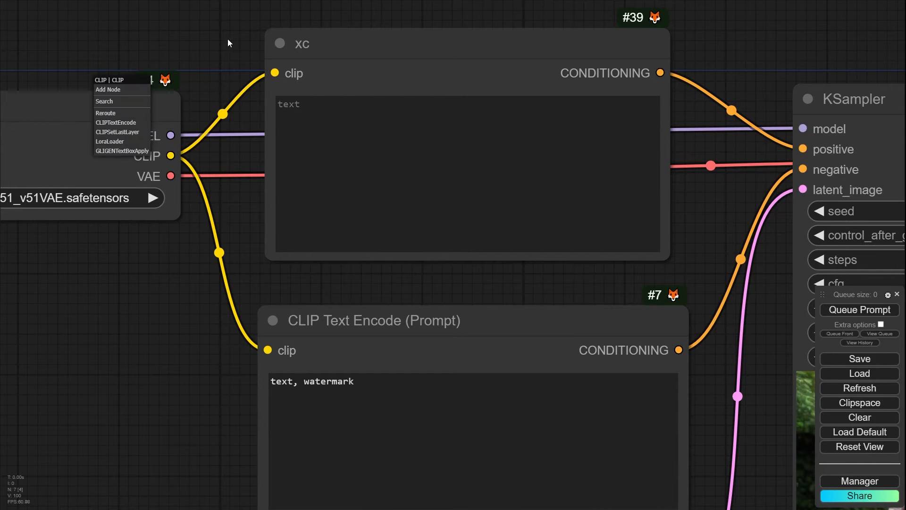
left_click_drag(176, 154, 271, 74)
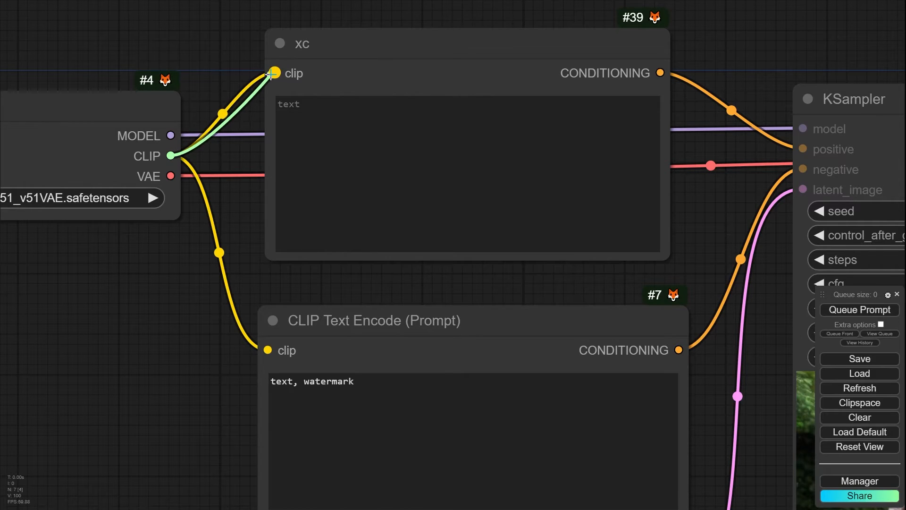
left_click_drag(268, 73, 269, 73)
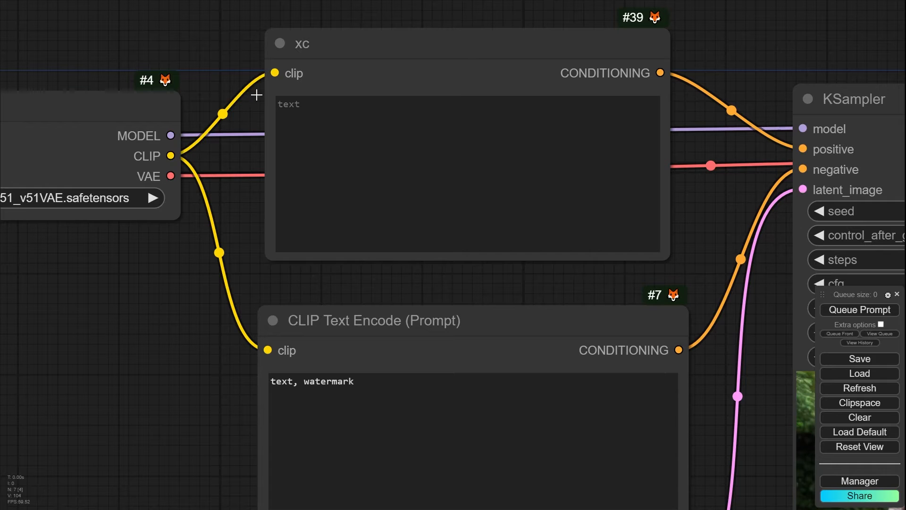
- Connect the xc node's CONDITIONING output to KSampler's positive input again
scroll(290, 240, "down", 4)
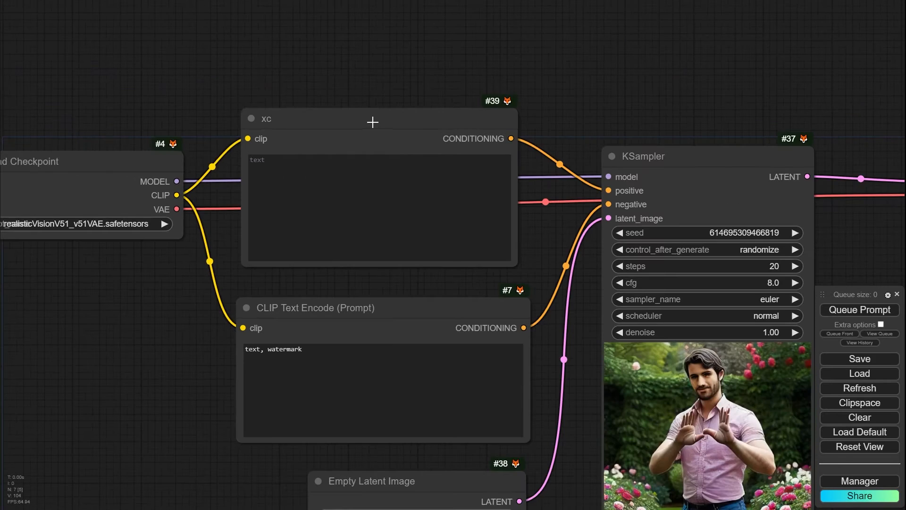
left_click_drag(535, 101, 416, 102)
scroll(354, 103, "up", 4)
scroll(483, 100, "up", 5)
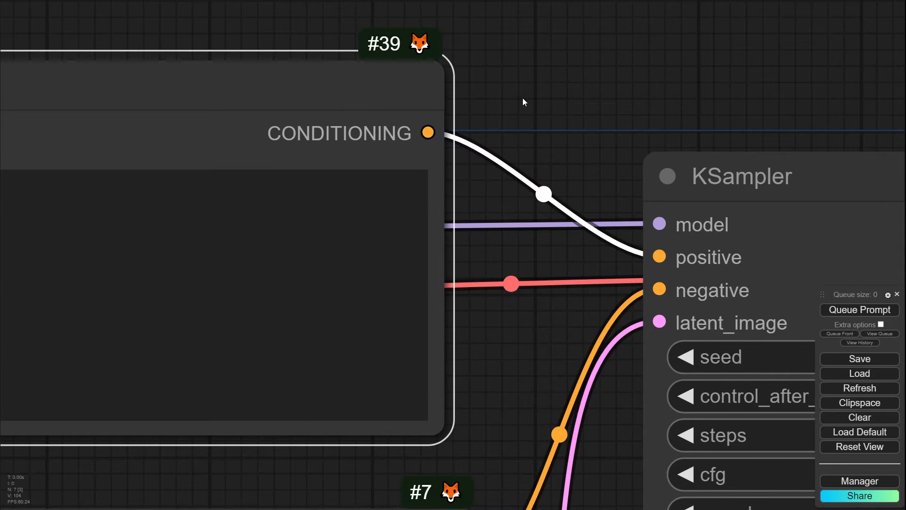
scroll(522, 99, "down", 4)
left_click_drag(458, 121, 615, 205)
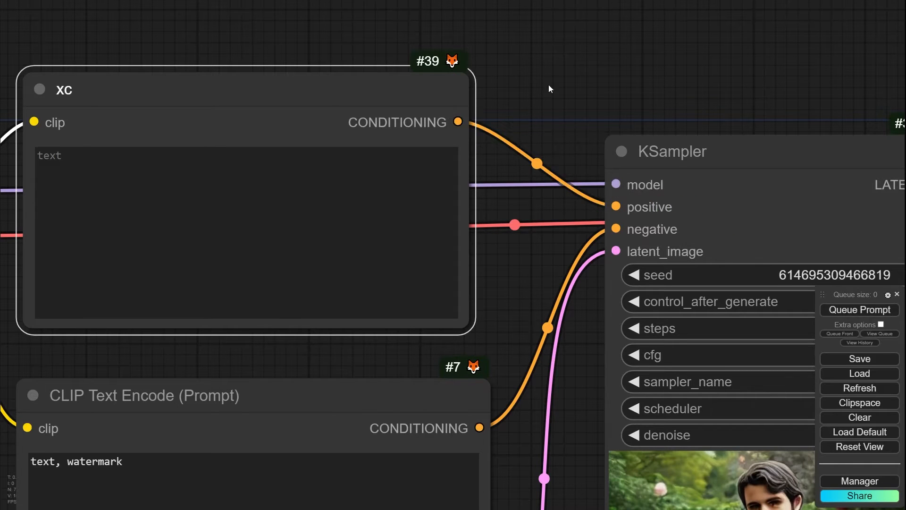
- Rename the xc node's clip input slot to aaaaa
left_click_drag(387, 16, 398, 19)
scroll(37, 106, "up", 4)
left_click_drag(132, 37, 332, 50)
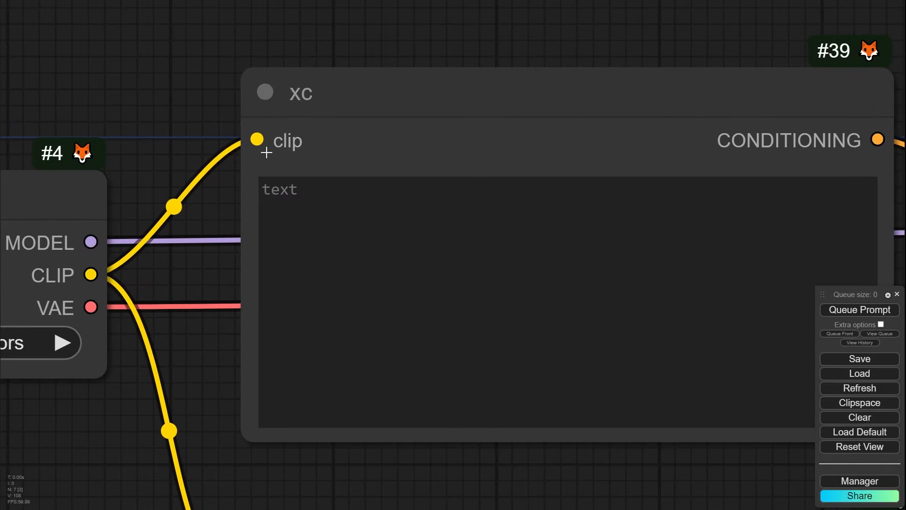
scroll(244, 135, "up", 10)
right_click(278, 148)
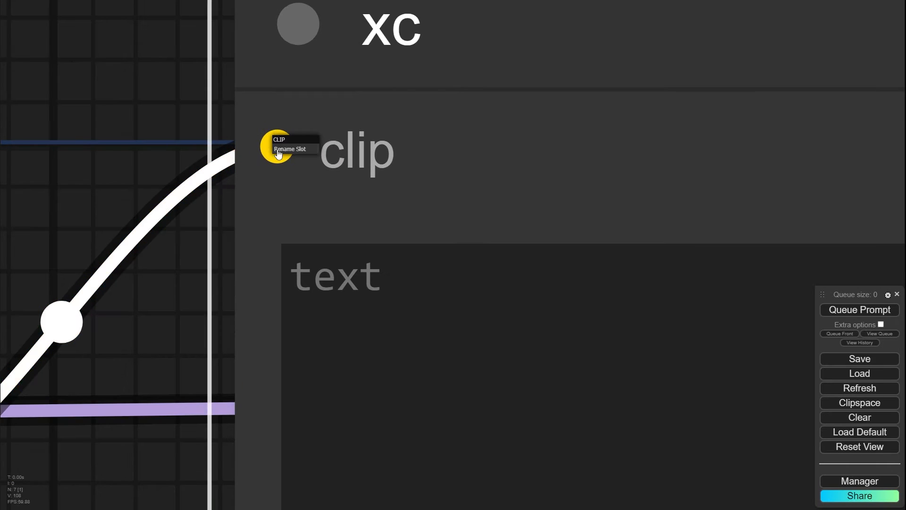
left_click(298, 141)
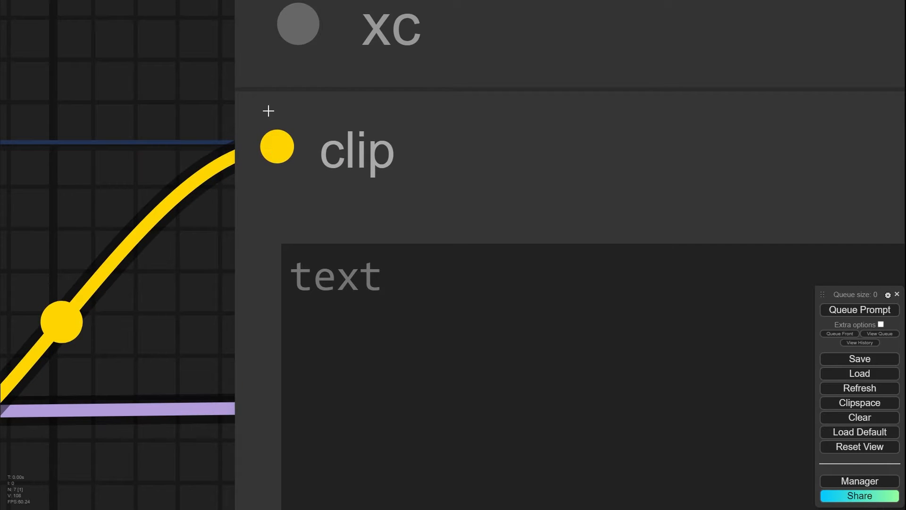
right_click(279, 147)
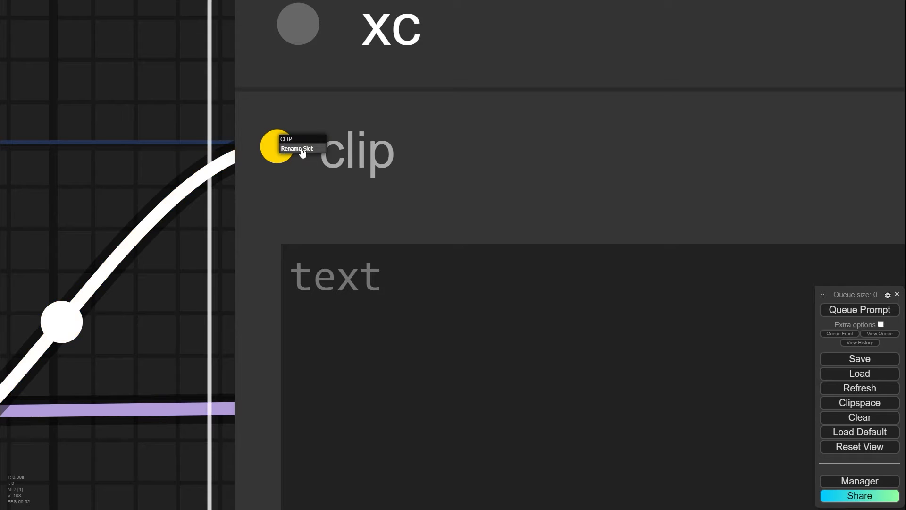
left_click(302, 150)
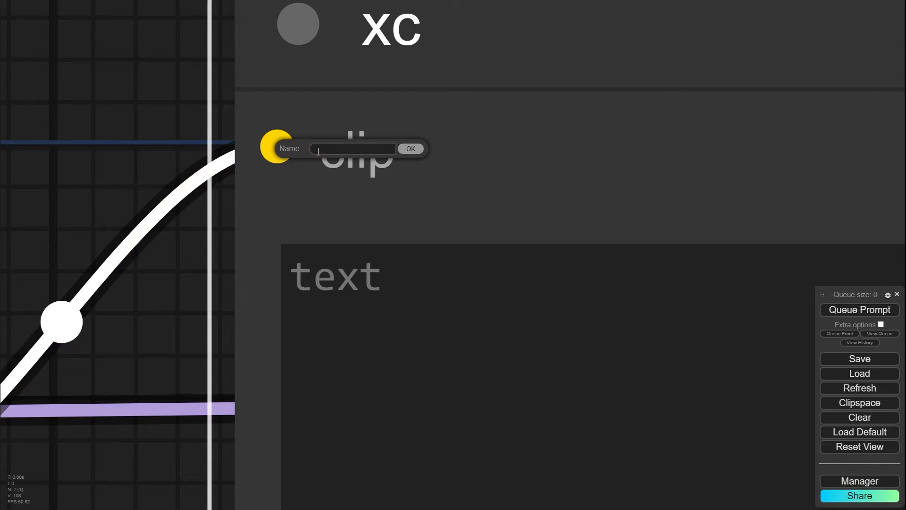
type("aaaaa")
left_click(409, 147)
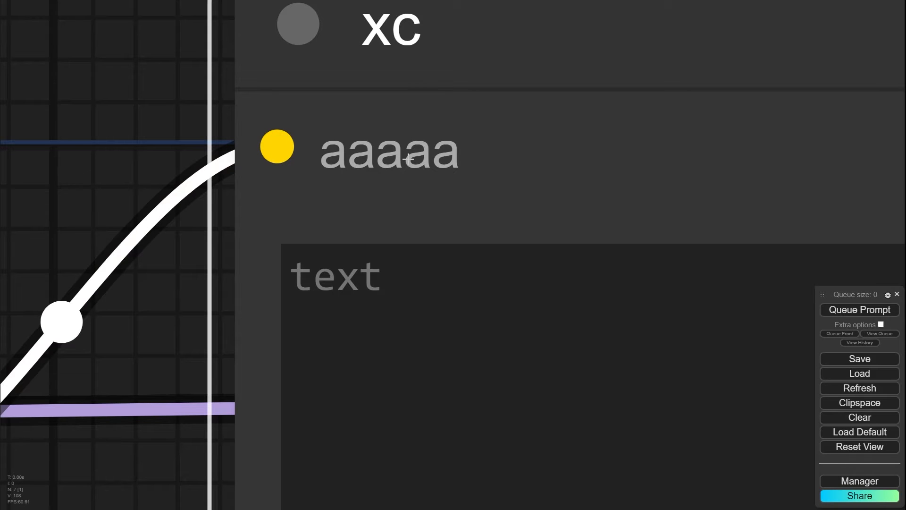
- Rename the xc node's CONDITIONING output slot to fffff
scroll(385, 163, "down", 10)
left_click_drag(742, 88, 295, 97)
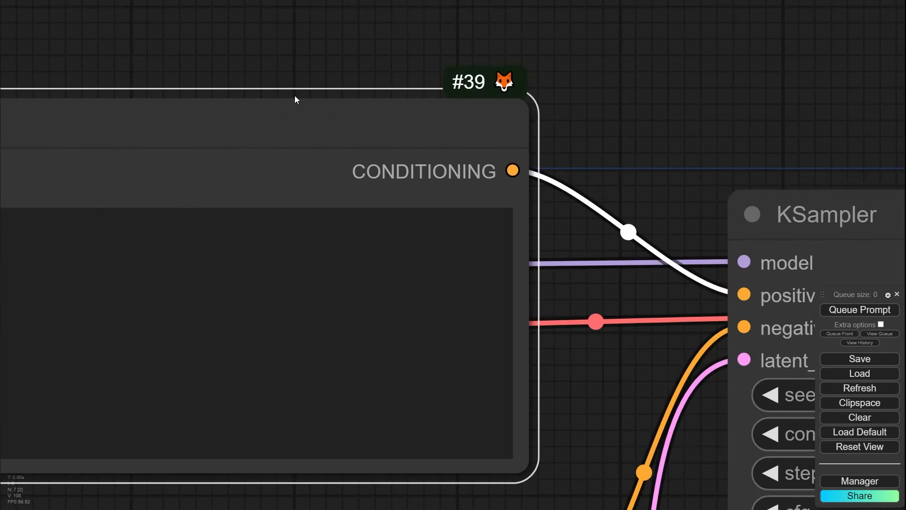
right_click(513, 169)
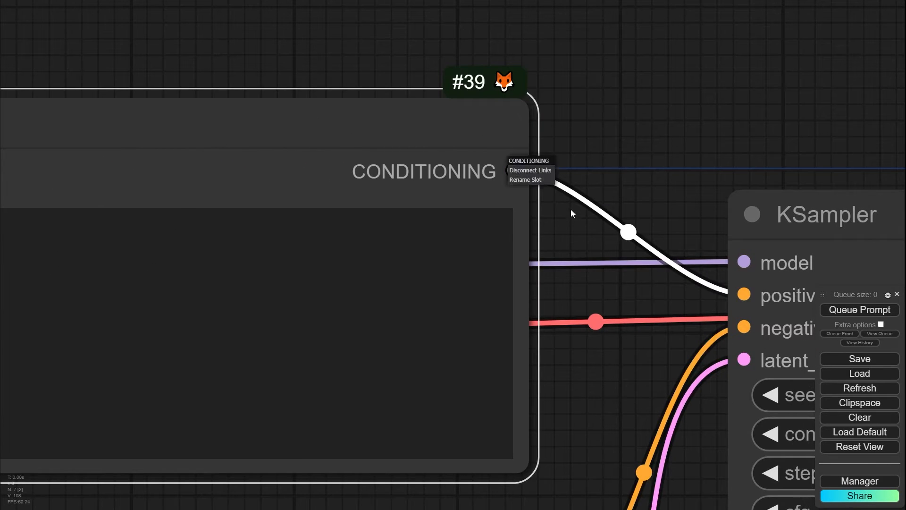
left_click(542, 180)
type("fffff")
left_click(638, 174)
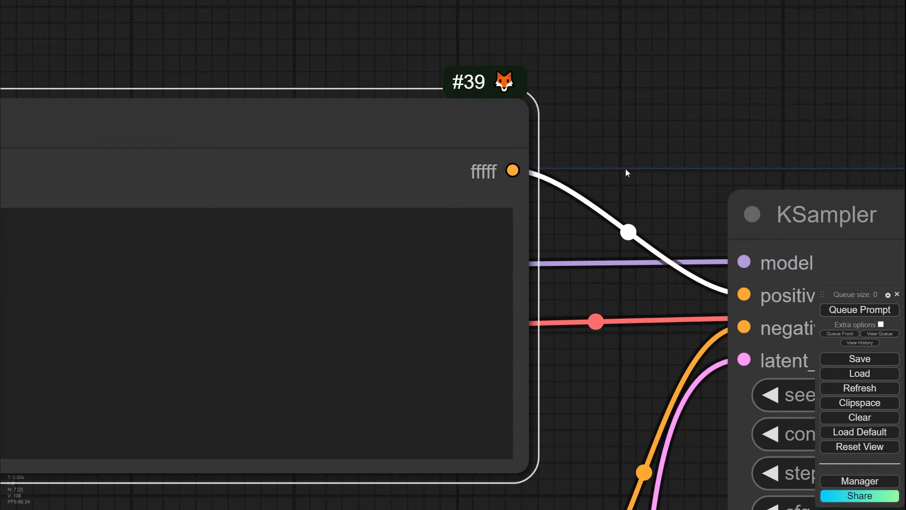
left_click_drag(559, 141, 784, 77)
scroll(562, 116, "down", 4)
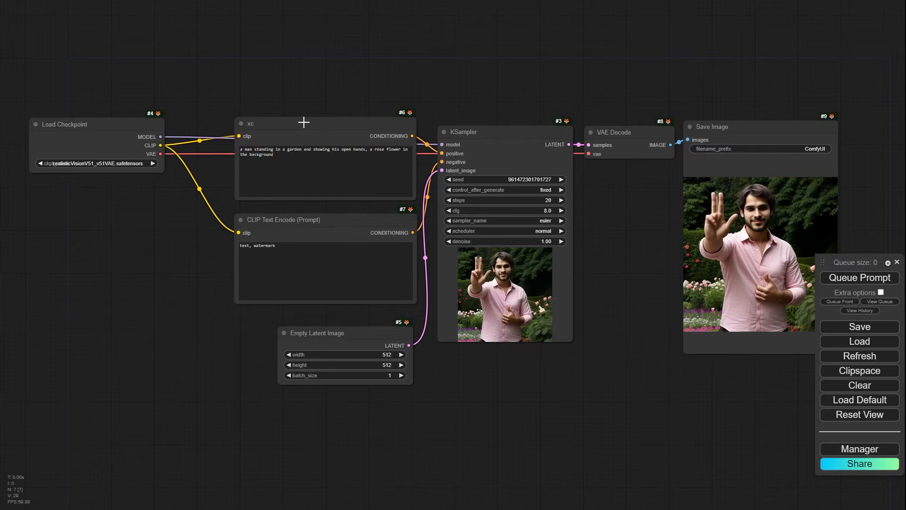
- Duplicate the xc node to the empty canvas above the original and delete the copy
left_click_drag(304, 123, 322, 7)
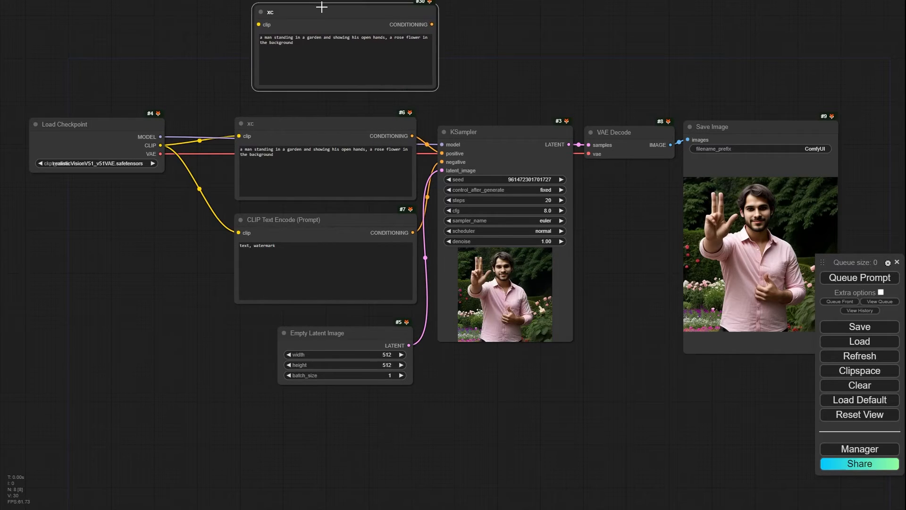
key("Delete")
- Paste an unlinked copy of the xc node below the Empty Latent Image node and delete it
left_click(292, 118)
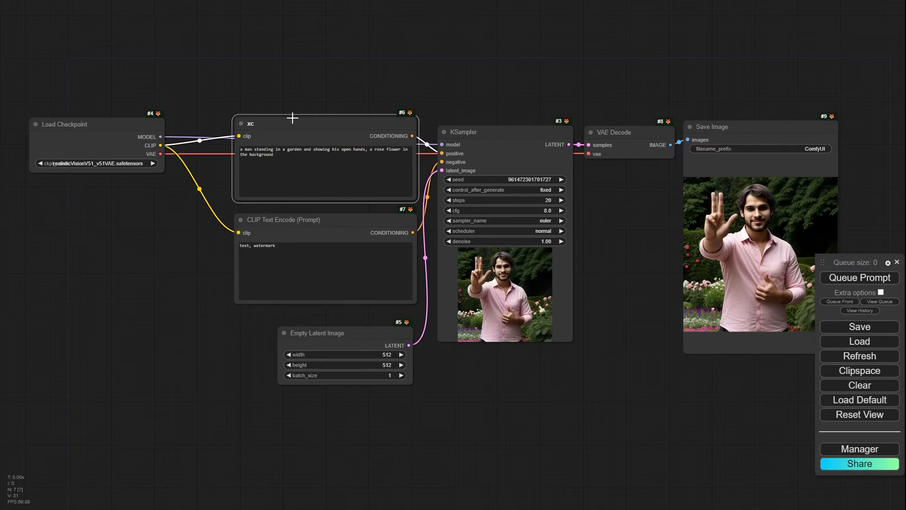
left_click_drag(108, 320, 195, 163)
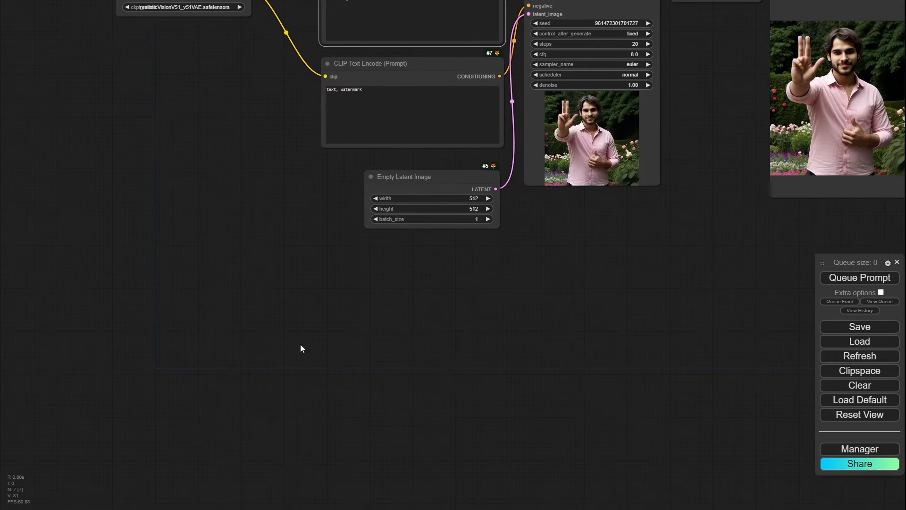
left_click_drag(324, 350, 250, 270)
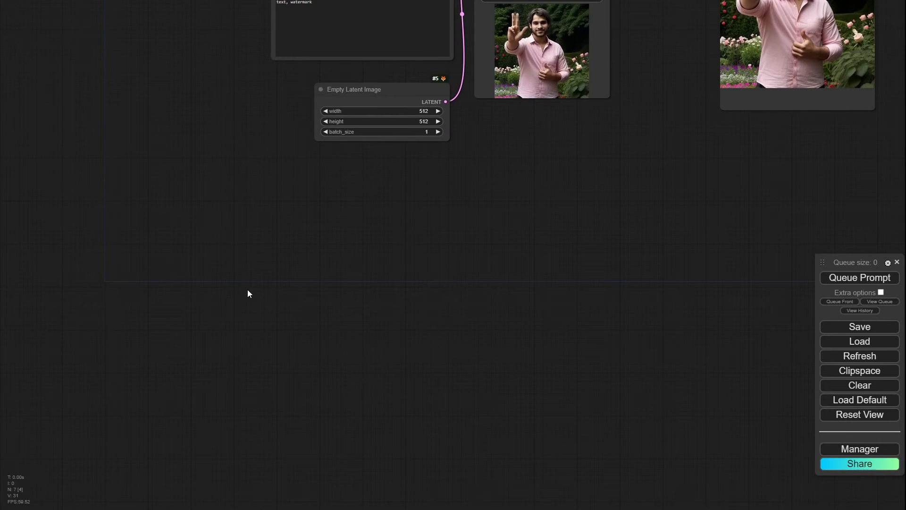
key("ctrl+v")
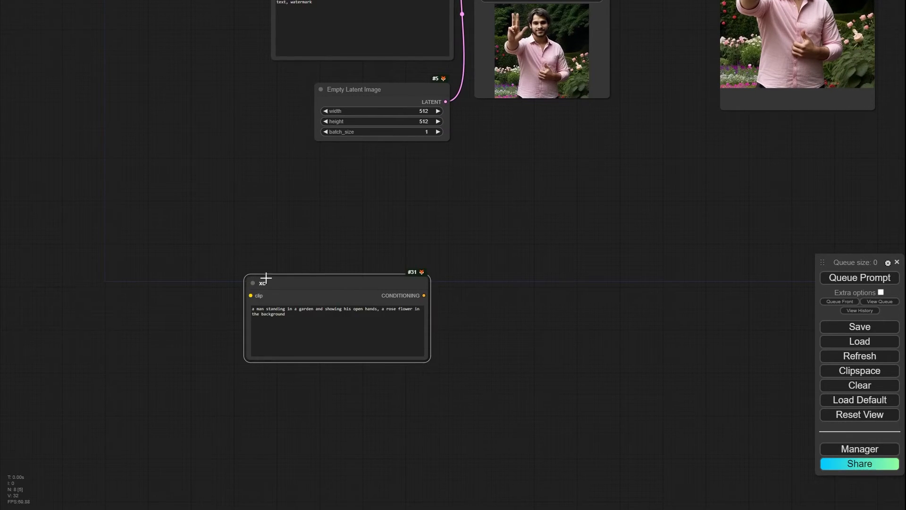
key("Delete")
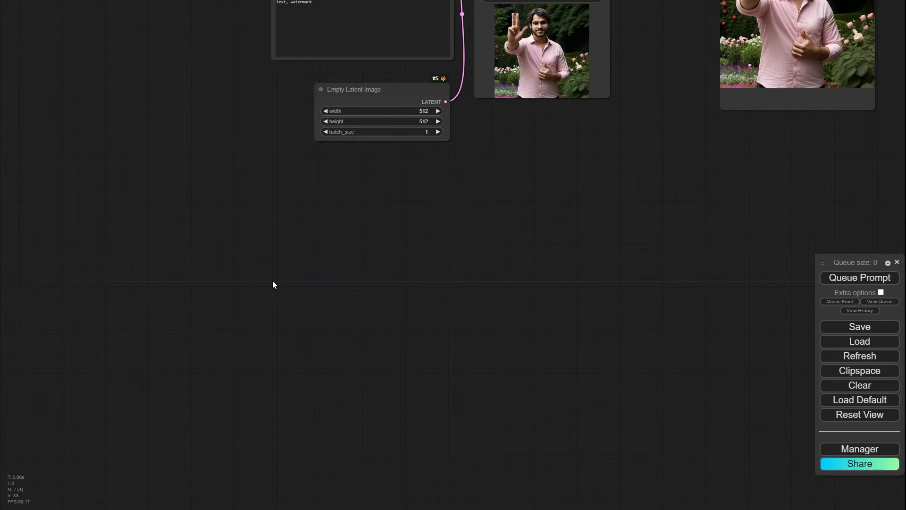
- Paste a copy of the xc node that keeps its clip link to Load Checkpoint, and delete it
key("ctrl+shift+v")
left_click_drag(326, 177, 302, 227)
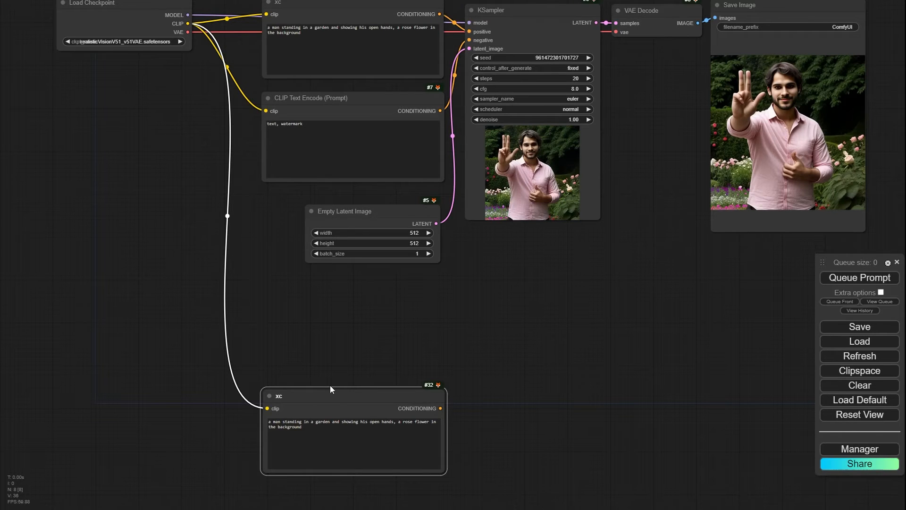
key("Delete")
- Convert the Empty Latent Image node's width widget to an input
left_click_drag(297, 244, 270, 299)
scroll(270, 299, "up", 4)
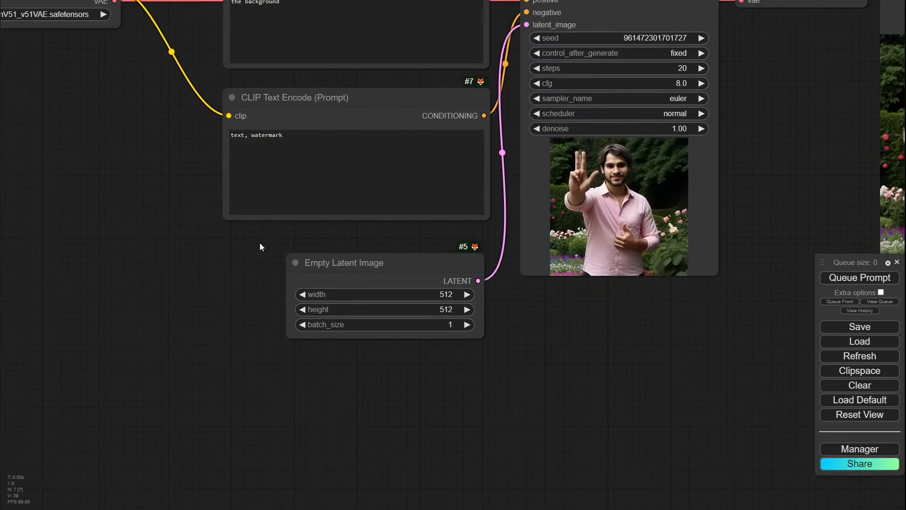
left_click_drag(260, 243, 251, 401)
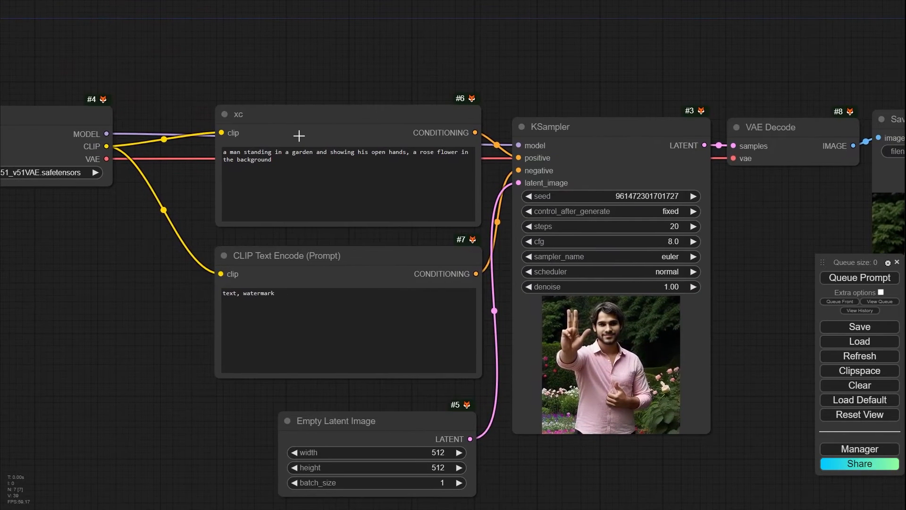
scroll(347, 425, "up", 3)
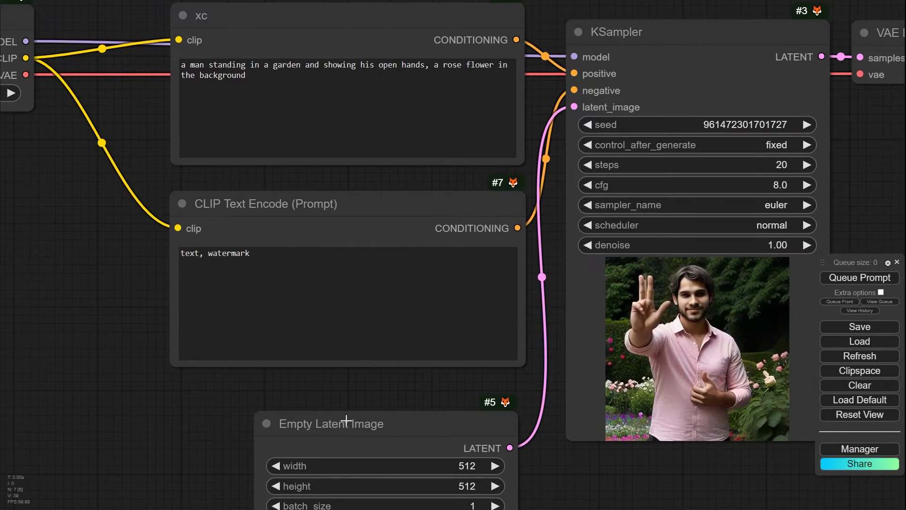
left_click_drag(326, 353, 290, 265)
right_click(318, 286)
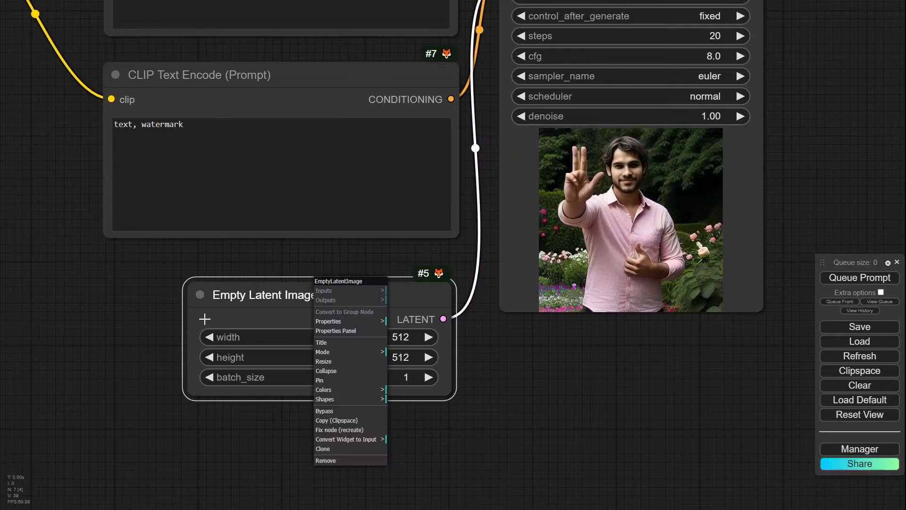
left_click(132, 368)
scroll(349, 342, "up", 5)
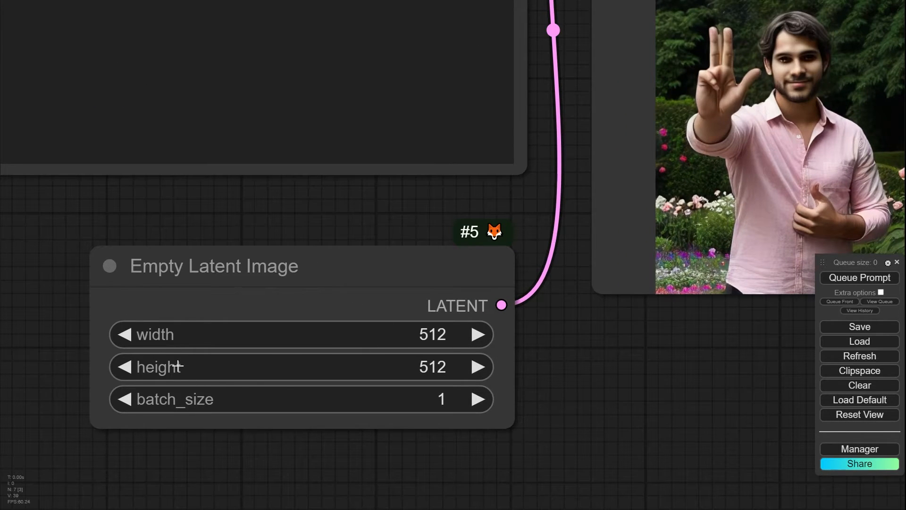
right_click(272, 259)
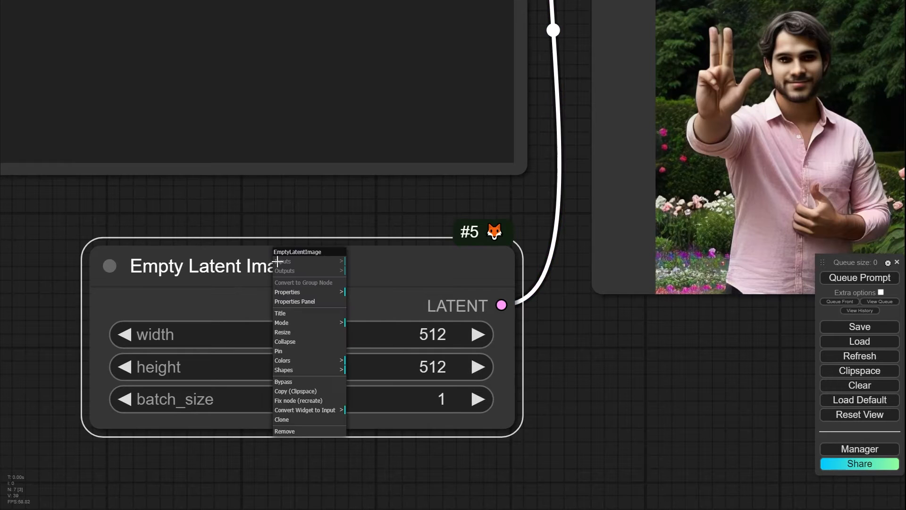
left_click_drag(243, 261, 262, 241)
right_click(262, 240)
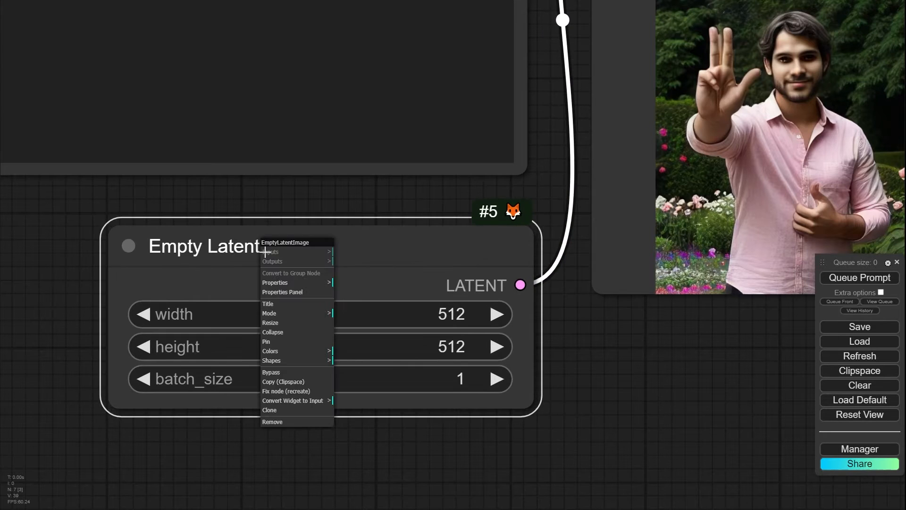
left_click(292, 401)
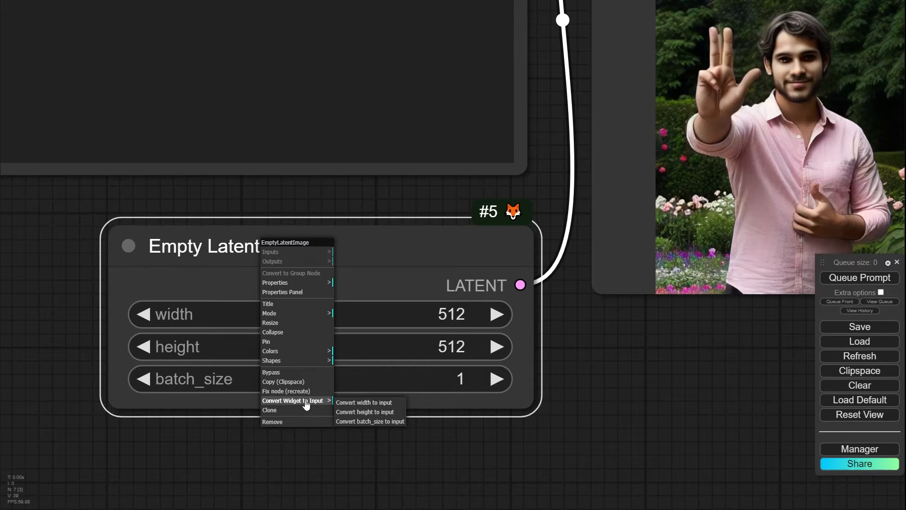
left_click(378, 404)
- Convert the Empty Latent Image node's height widget to an input
right_click(336, 252)
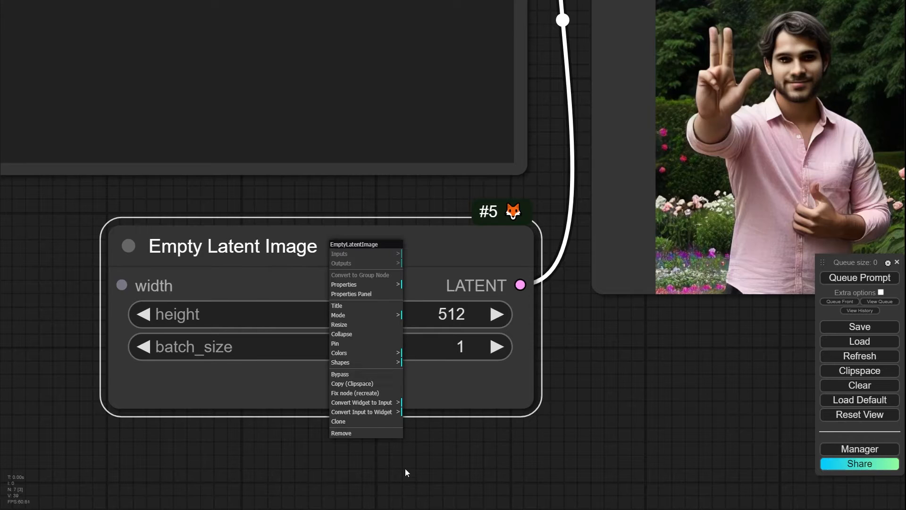
left_click(375, 403)
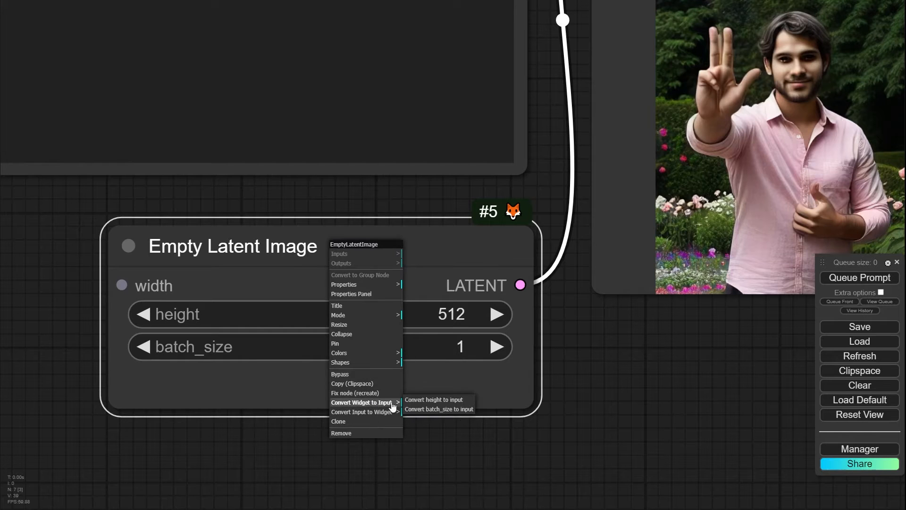
left_click(448, 400)
left_click(367, 442)
left_click_drag(181, 429, 339, 457)
scroll(335, 455, "down", 3)
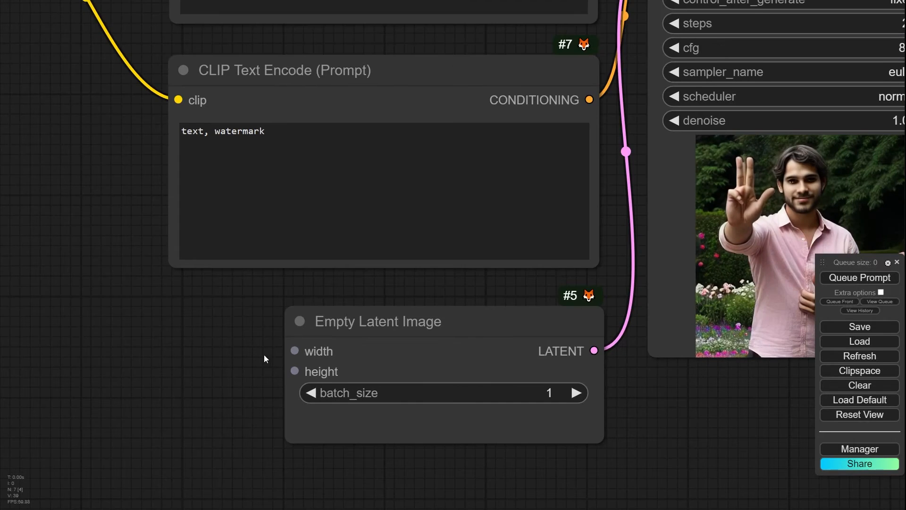
- Add a Primitive utility node linked to the Empty Latent Image node's width input
left_click_drag(268, 361, 193, 314)
scroll(273, 361, "up", 5)
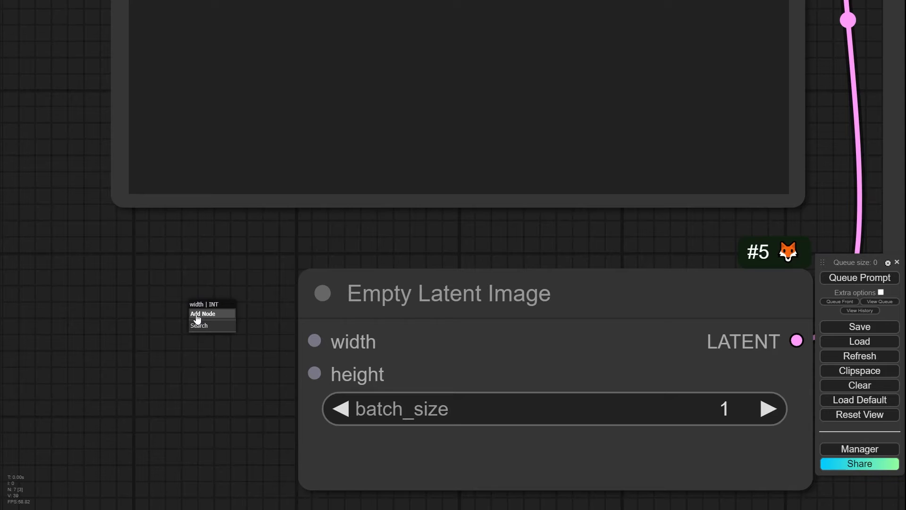
left_click(198, 314)
left_click(258, 315)
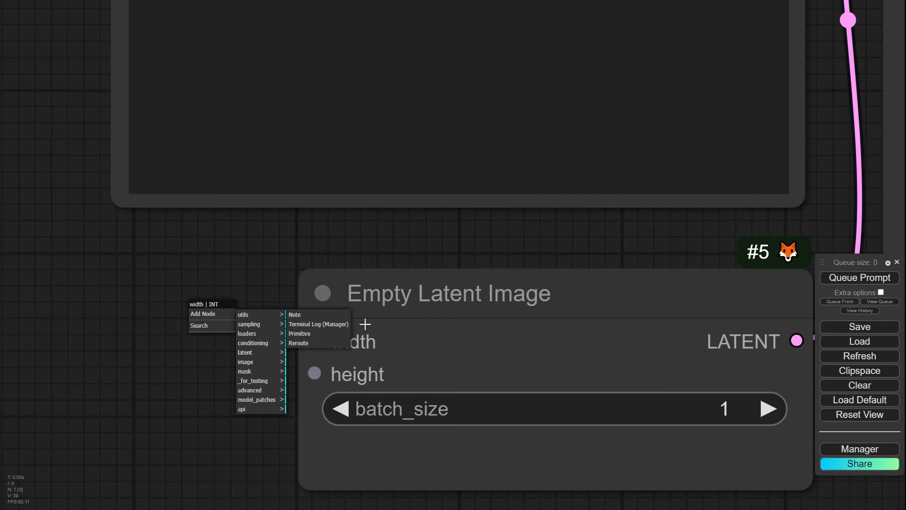
left_click(308, 334)
- Place the Primitive node clear of the Empty Latent Image node on its input side, level with it
left_click_drag(338, 298, 36, 287)
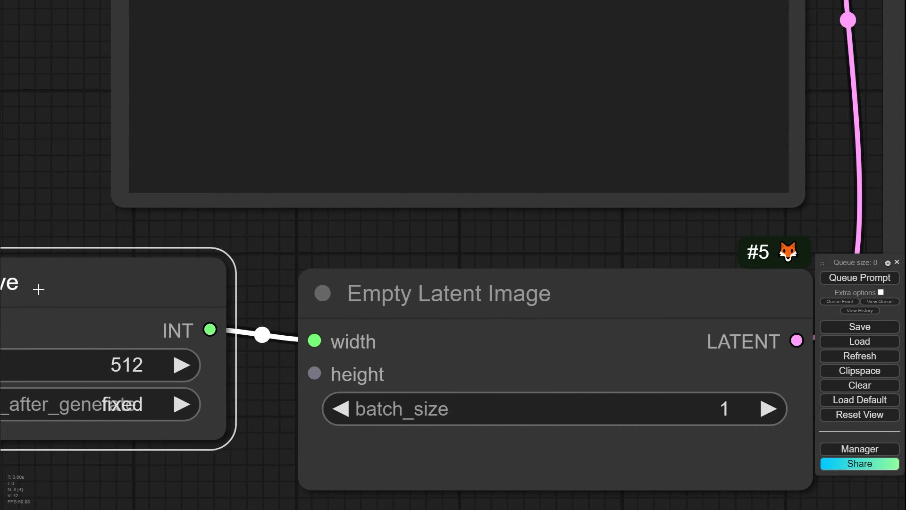
scroll(205, 269, "down", 3)
left_click_drag(80, 247, 344, 185)
left_click_drag(314, 148, 267, 167)
scroll(279, 227, "up", 4)
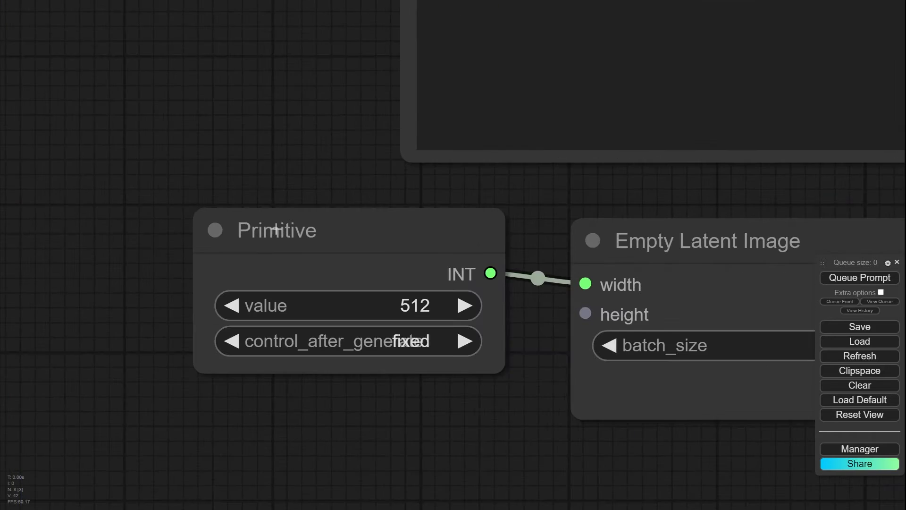
left_click_drag(265, 238, 222, 247)
left_click_drag(215, 136, 241, 189)
scroll(239, 189, "down", 4)
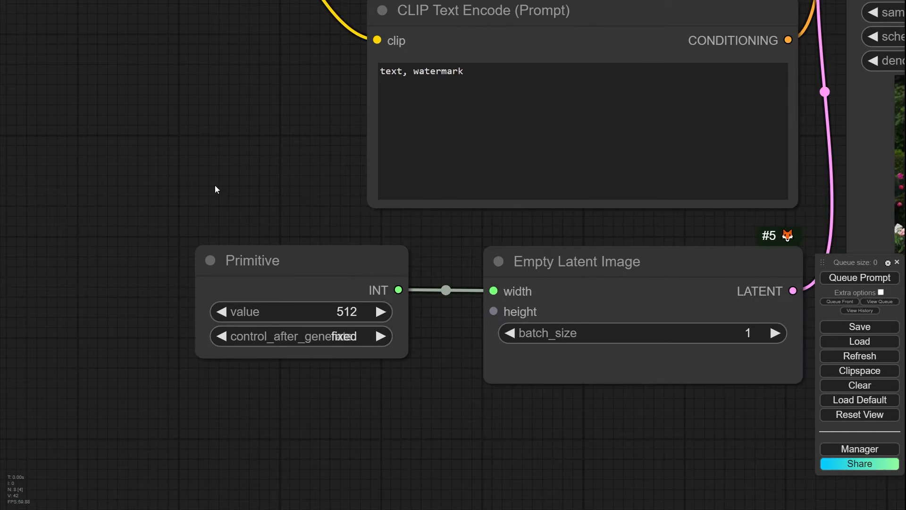
- Add an unconnected Primitive node and place it in the empty space beside the negative CLIP Text Encode node
right_click(153, 146)
left_click(173, 143)
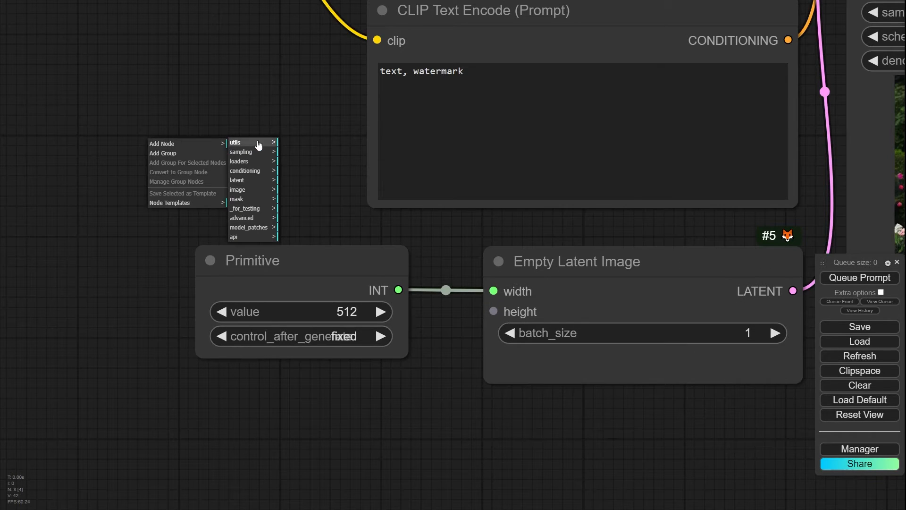
left_click(234, 143)
left_click(304, 164)
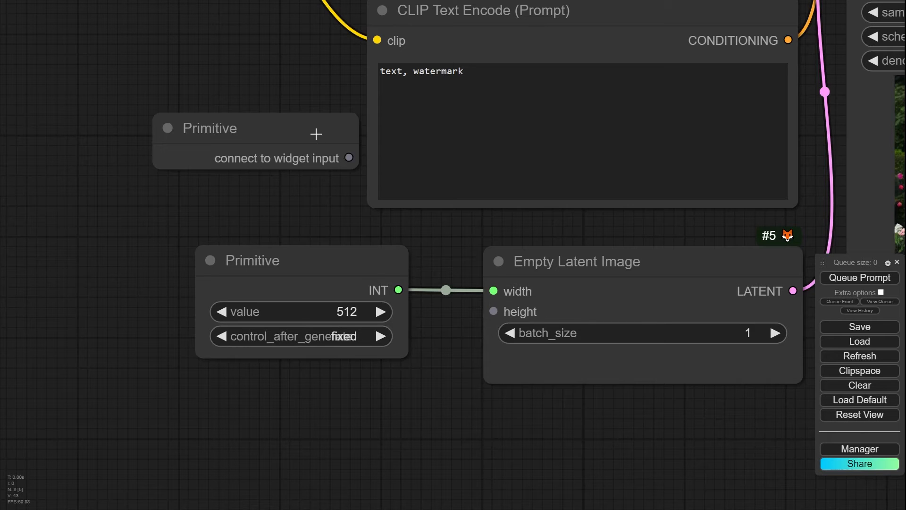
left_click_drag(316, 135, 244, 102)
scroll(260, 129, "down", 4)
left_click_drag(273, 144, 344, 154)
scroll(289, 192, "up", 2)
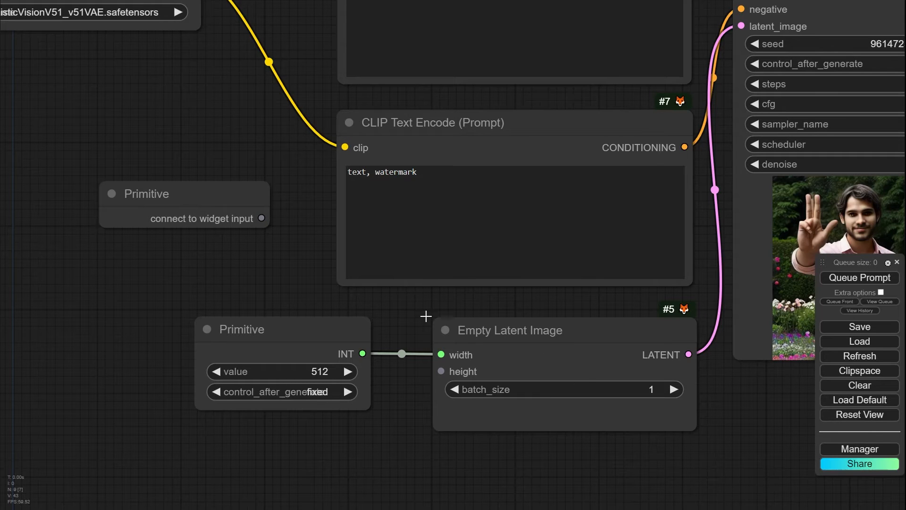
- Examine the link from the Primitive node's INT output to the Empty Latent Image width input
left_click_drag(209, 156, 213, 234)
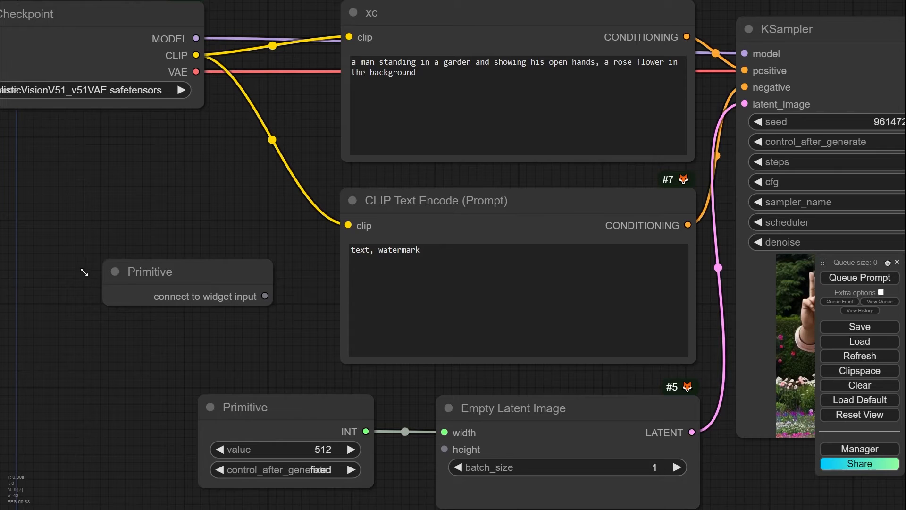
left_click_drag(219, 323, 80, 150)
mouse_move(168, 233)
left_mouse_down()
mouse_move(191, 233)
mouse_move(161, 241)
left_mouse_up()
scroll(327, 259, "up", 4)
scroll(299, 259, "up", 5)
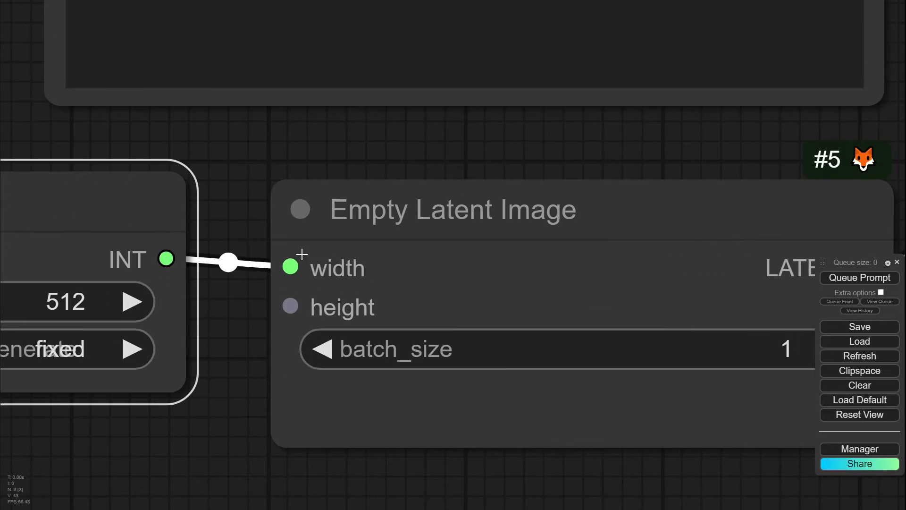
scroll(272, 273, "up", 4)
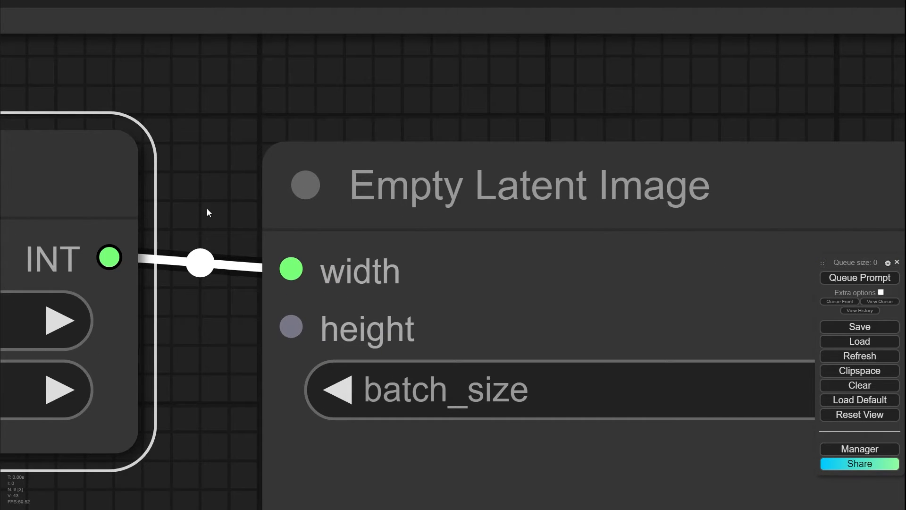
left_click_drag(207, 208, 321, 190)
- Set the KSampler's cfg value to 8.6
scroll(138, 239, "down", 12)
left_click_drag(418, 203, 305, 337)
scroll(590, 212, "down", 2)
left_click_drag(722, 124, 648, 260)
right_click(501, 136)
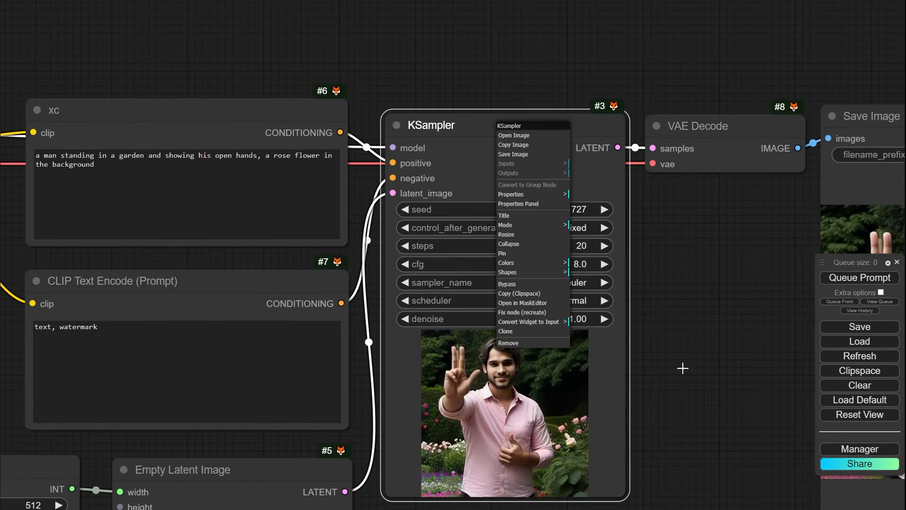
left_click(676, 334)
scroll(573, 164, "up", 4)
right_click(518, 102)
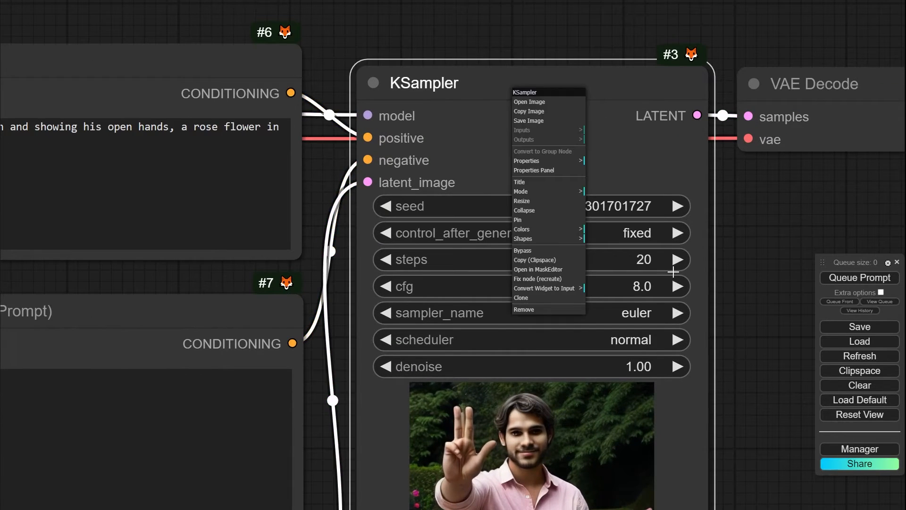
left_click(740, 280)
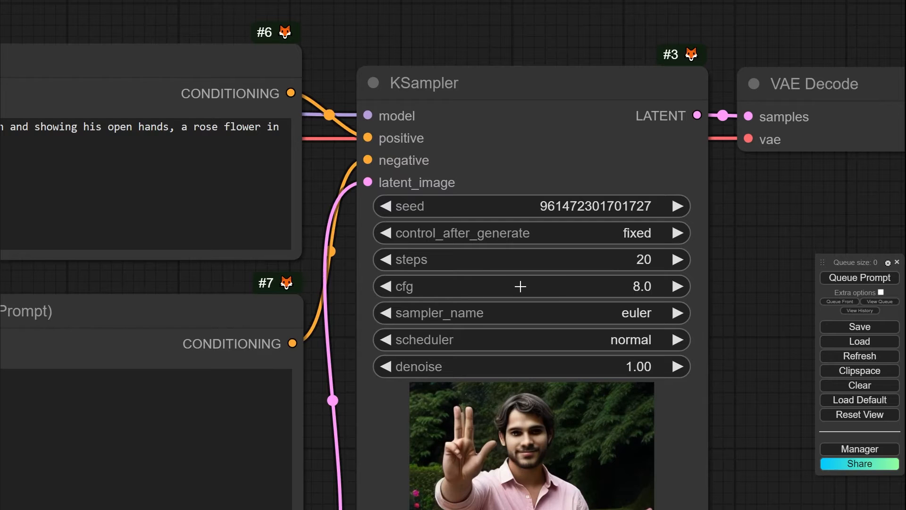
left_click_drag(484, 285, 485, 286)
- Convert the KSampler's cfg widget to an input
right_click(515, 100)
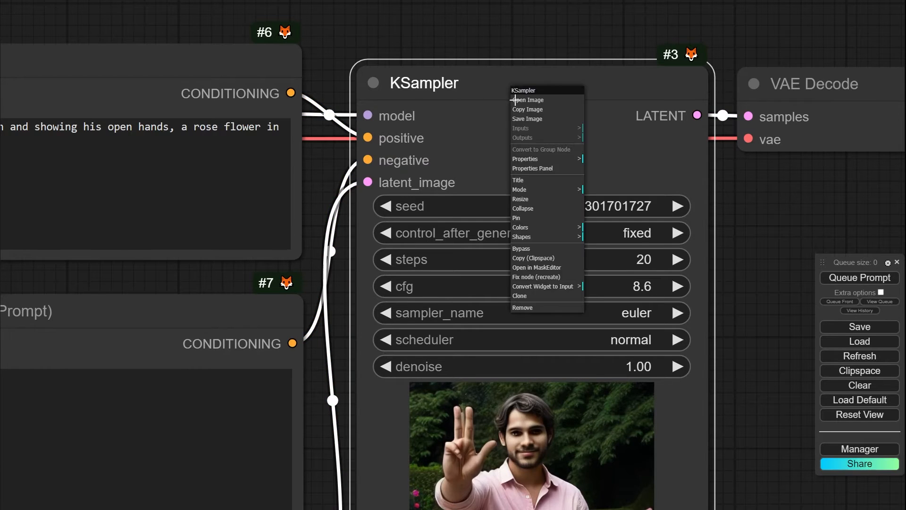
left_click(565, 286)
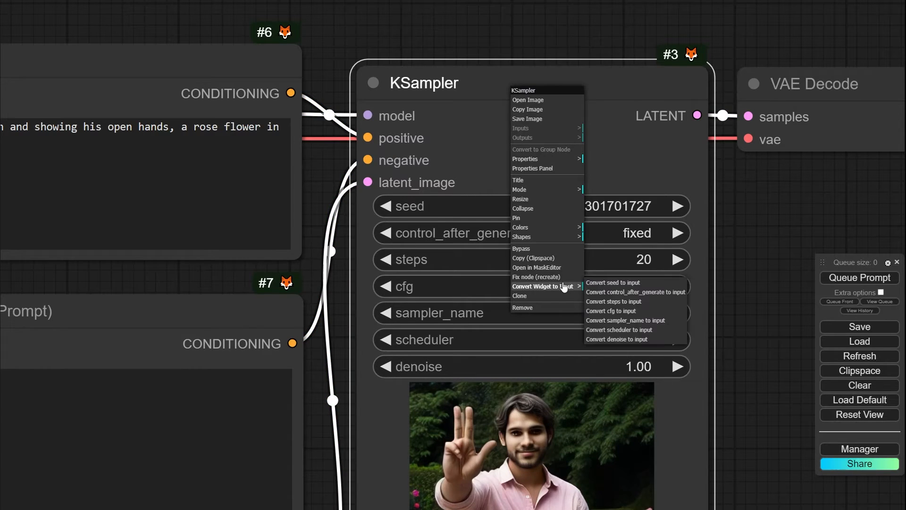
left_click(635, 312)
scroll(712, 285, "down", 4)
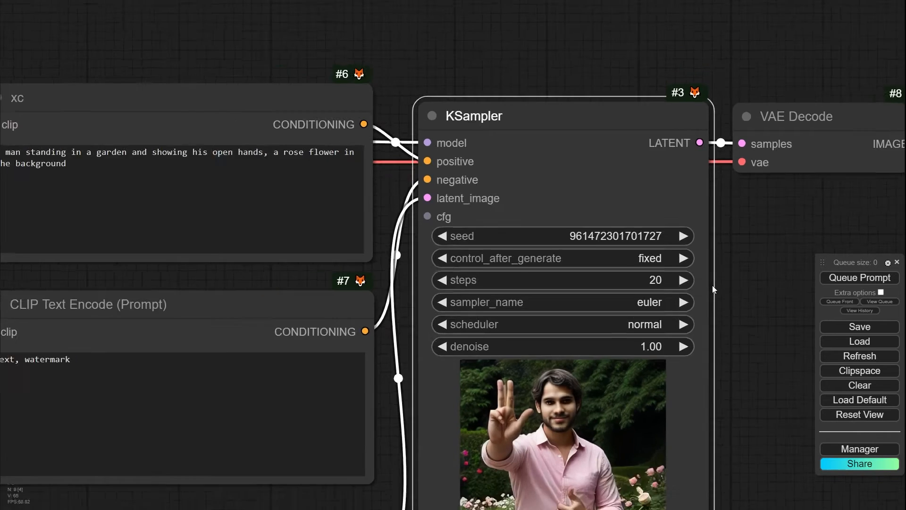
- Add a Primitive node wired to the KSampler's cfg input and place it above the positive prompt node
left_click_drag(477, 228, 404, 56)
left_click(415, 66)
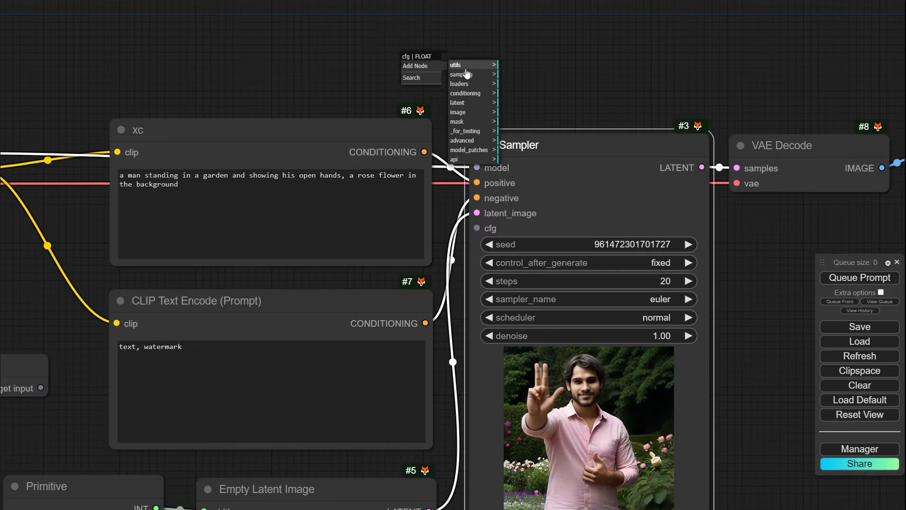
left_click(456, 65)
left_click(515, 70)
left_click_drag(505, 56, 329, 29)
scroll(330, 29, "up", 4)
scroll(387, 39, "up", 4)
left_click_drag(473, 51, 482, 96)
scroll(483, 100, "down", 10)
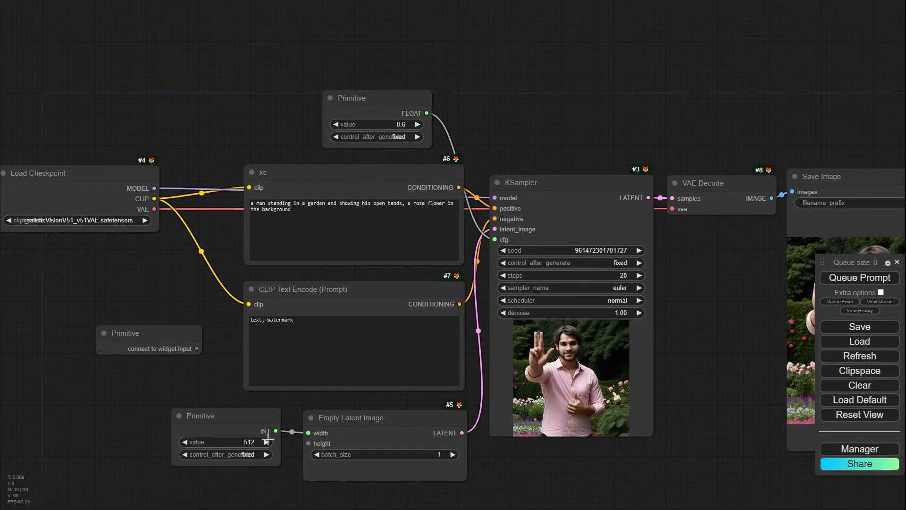
- Move the INT Primitive that feeds the width above the FLOAT Primitive, and shift the FLOAT Primitive slightly aside
left_click_drag(267, 440, 419, 56)
scroll(418, 93, "up", 12)
scroll(673, 149, "down", 12)
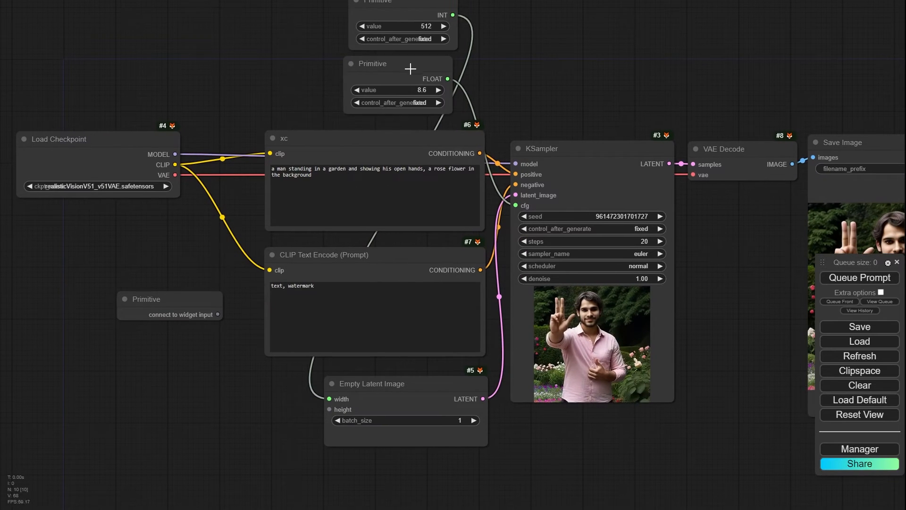
left_click_drag(410, 69, 408, 87)
scroll(384, 64, "up", 15)
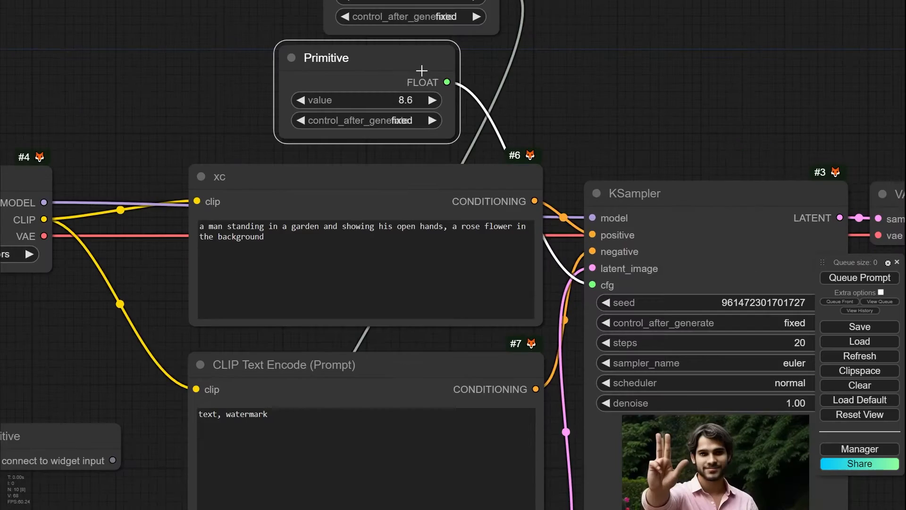
scroll(395, 83, "down", 10)
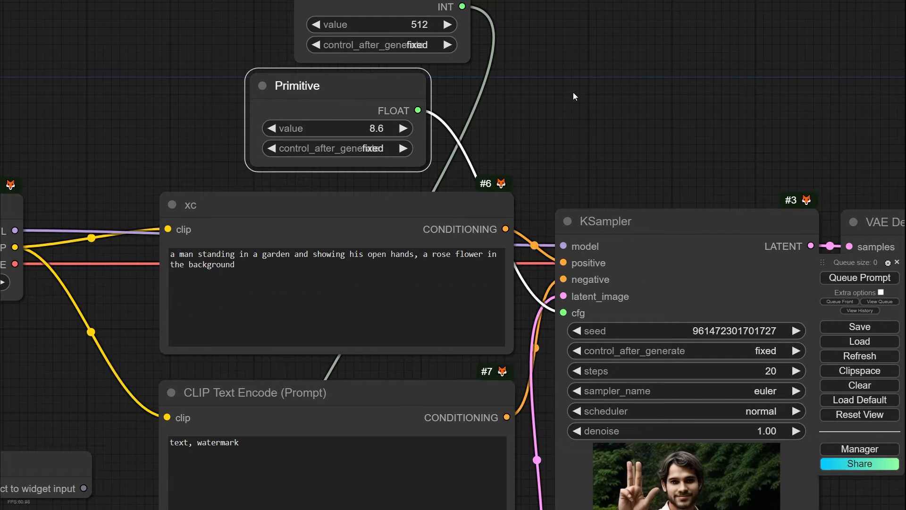
- Nudge the positive prompt node "xc" slightly and convert its text widget to an input
left_click_drag(168, 132, 368, 71)
scroll(357, 206, "down", 3)
left_click_drag(345, 113, 247, 60)
scroll(380, 196, "up", 4)
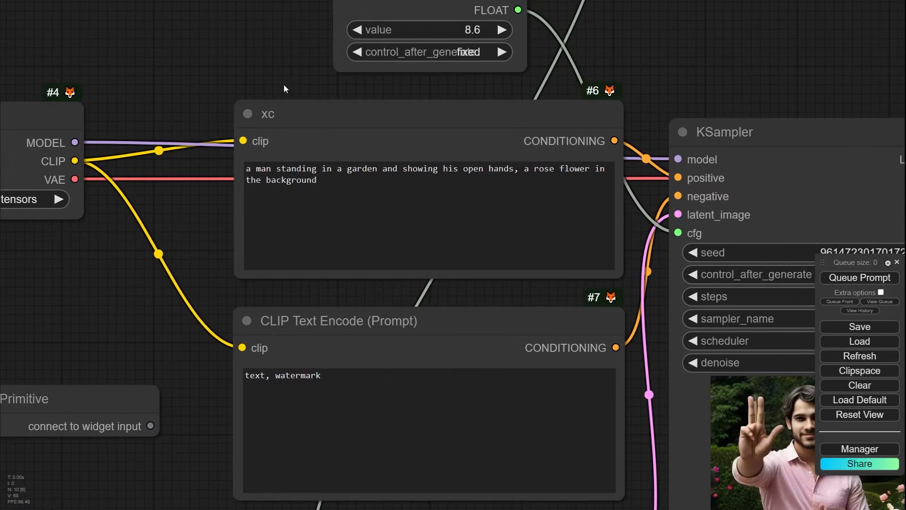
left_click_drag(390, 129, 385, 127)
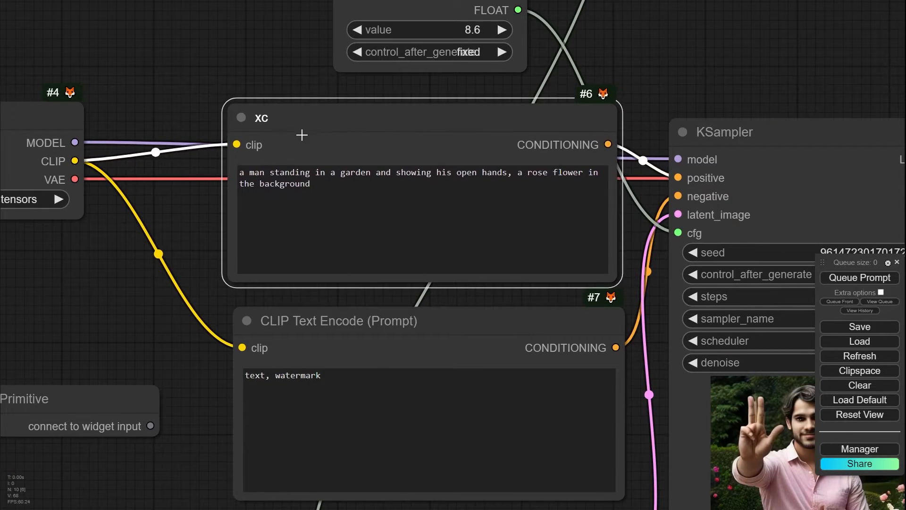
scroll(299, 135, "up", 5)
right_click(258, 97)
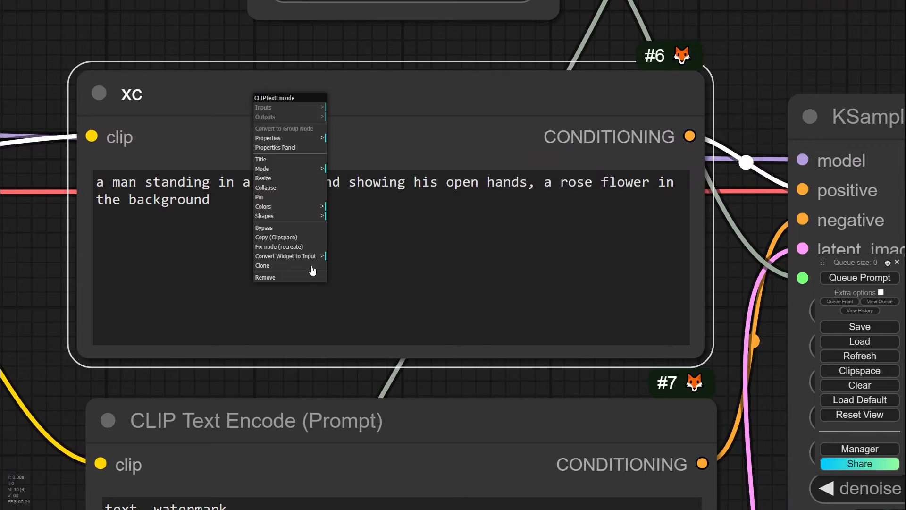
mouse_move(309, 260)
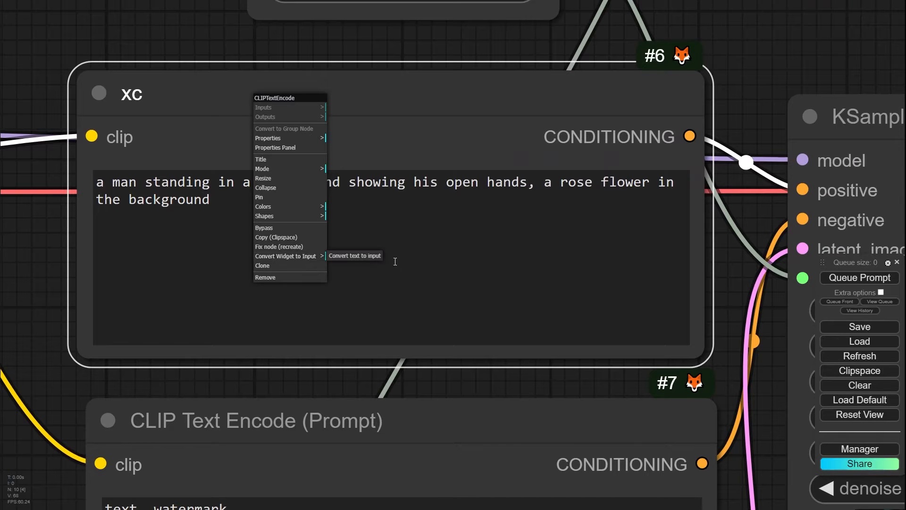
left_click(355, 256)
scroll(346, 263, "down", 2)
scroll(346, 263, "down", 2)
- Add a Primitive node above Load Checkpoint and connect its output to the text input of the "xc" node
left_click_drag(140, 89, 361, 202)
scroll(361, 202, "down", 4)
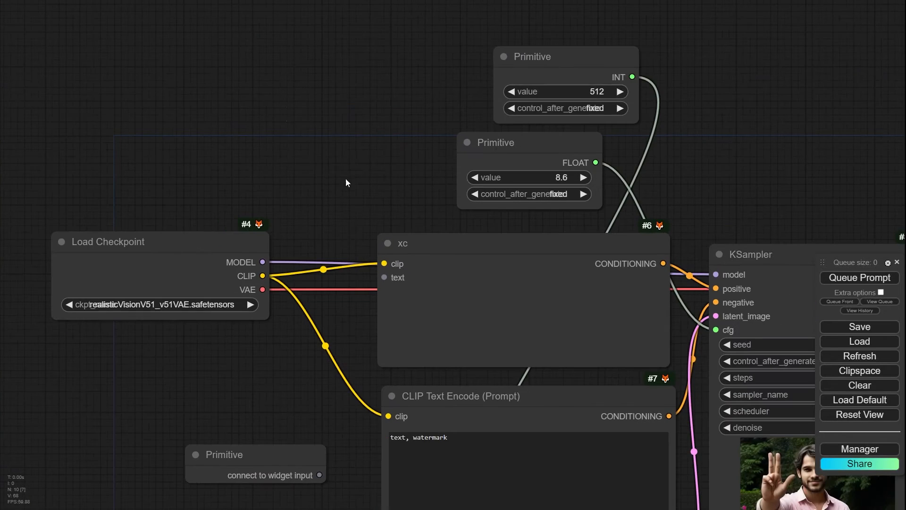
right_click(287, 115)
left_click(304, 117)
left_click(384, 118)
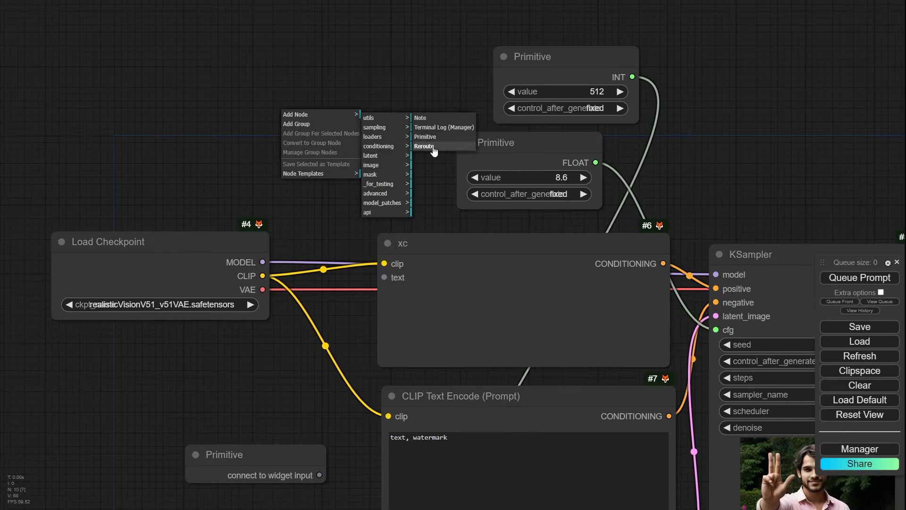
left_click(429, 145)
mouse_move(408, 123)
left_mouse_down()
mouse_move(293, 128)
mouse_move(331, 167)
mouse_move(383, 277)
left_mouse_up()
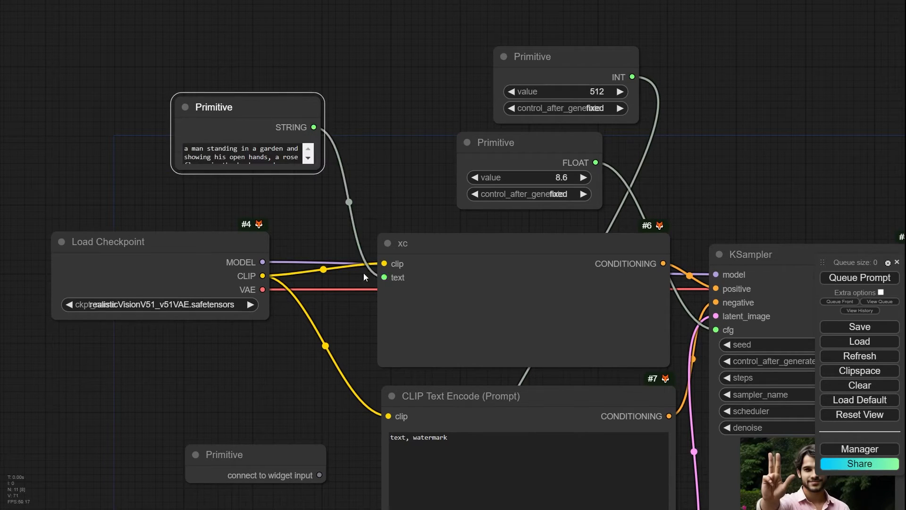
- Enlarge the STRING Primitive so its whole prompt fits, and move it higher above Load Checkpoint
left_click_drag(320, 166, 396, 206)
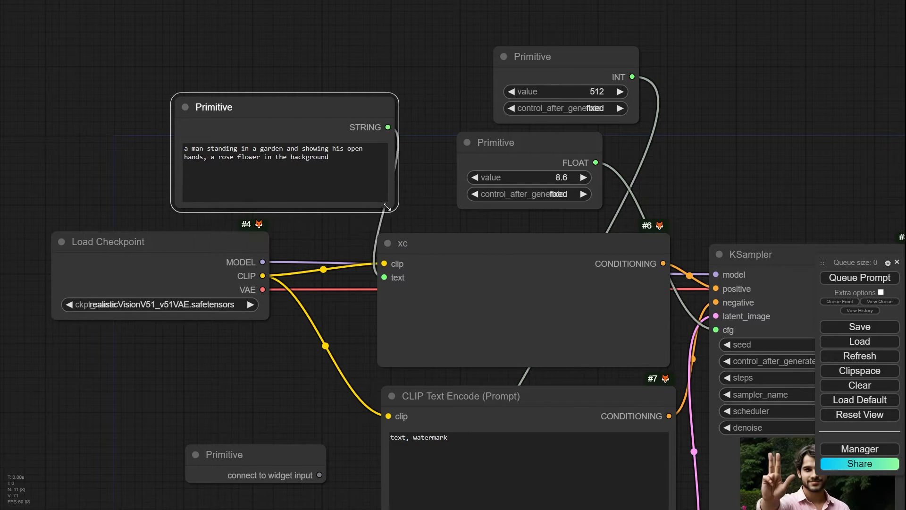
left_click_drag(310, 115, 272, 34)
left_click_drag(264, 78, 283, 79)
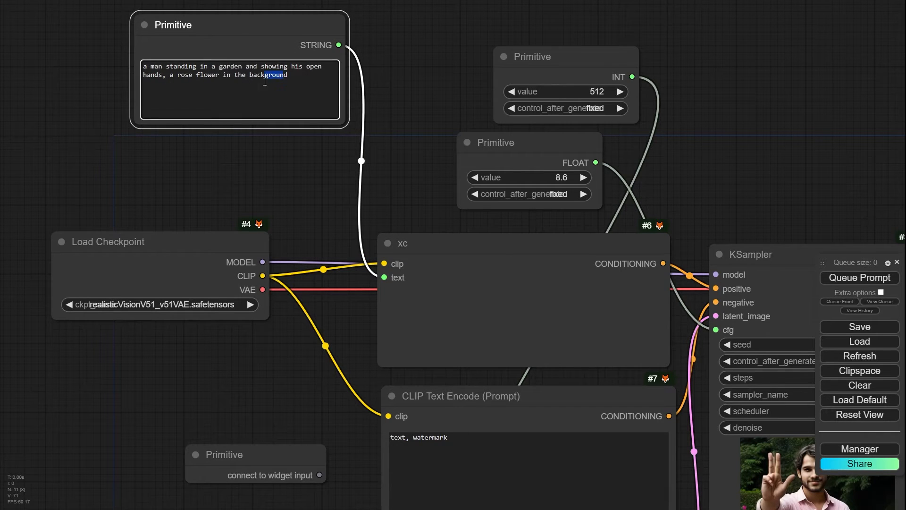
scroll(260, 26, "up", 12)
left_click(400, 62)
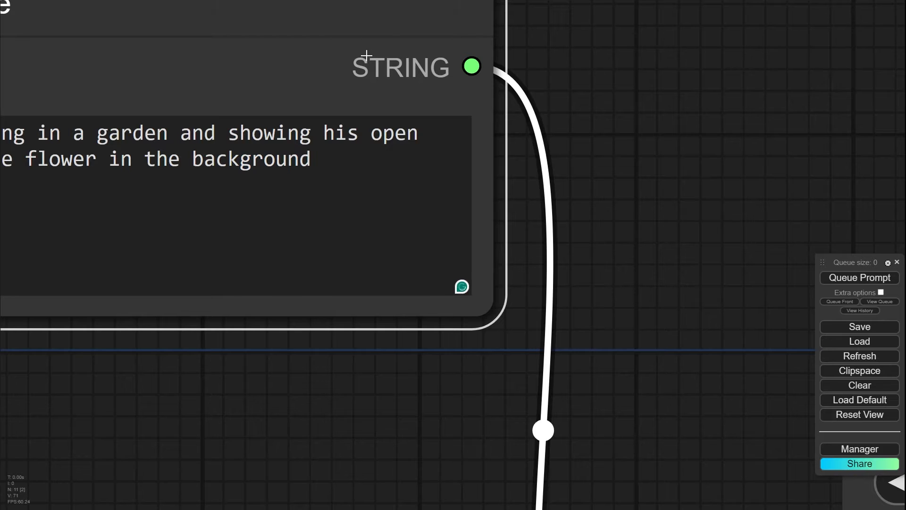
scroll(607, 202, "down", 11)
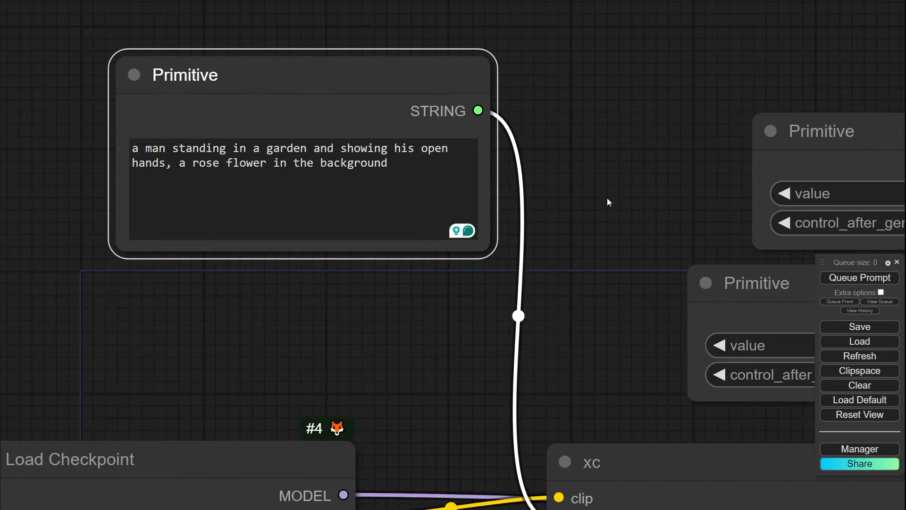
- Convert the KSampler's sampler_name widget to an input
left_click_drag(600, 229, 293, 193)
left_click_drag(289, 133, 243, 114)
left_click_drag(179, 88, 592, 402)
left_click_drag(373, 185, 244, 86)
left_click(256, 54)
scroll(304, 211, "down", 2)
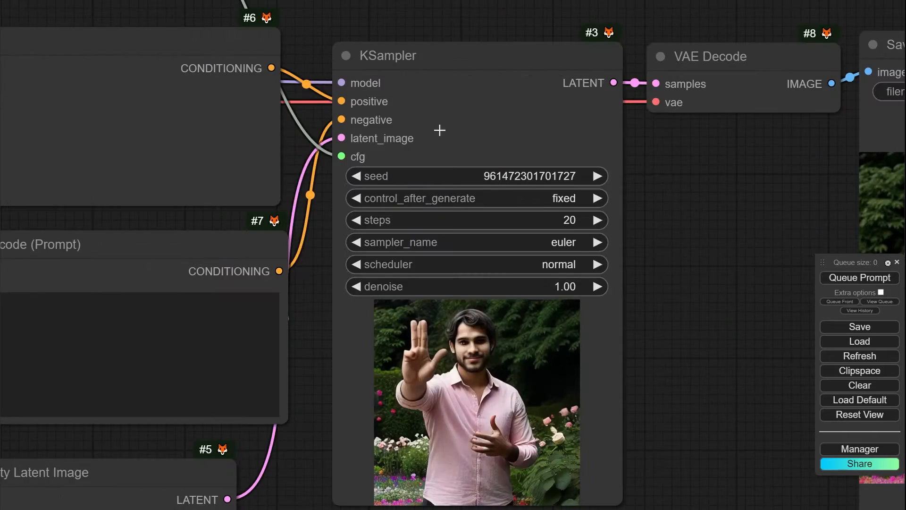
right_click(465, 102)
left_click(509, 298)
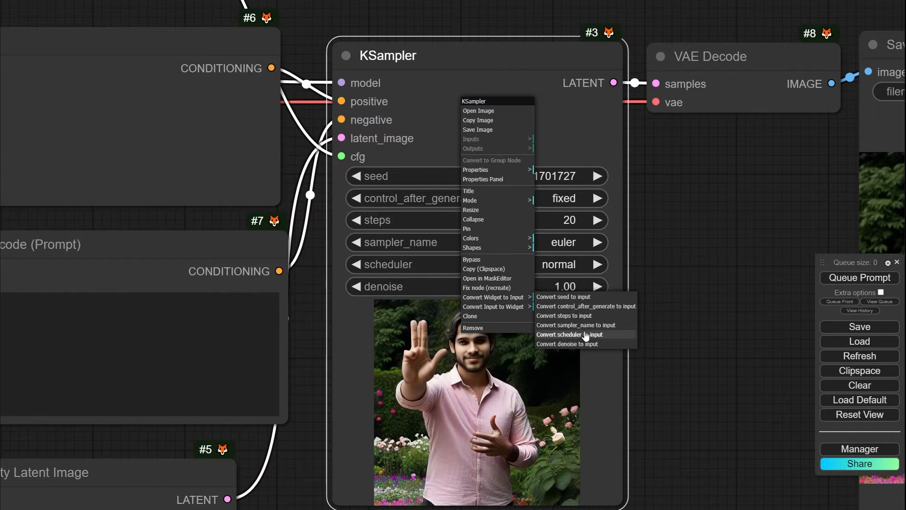
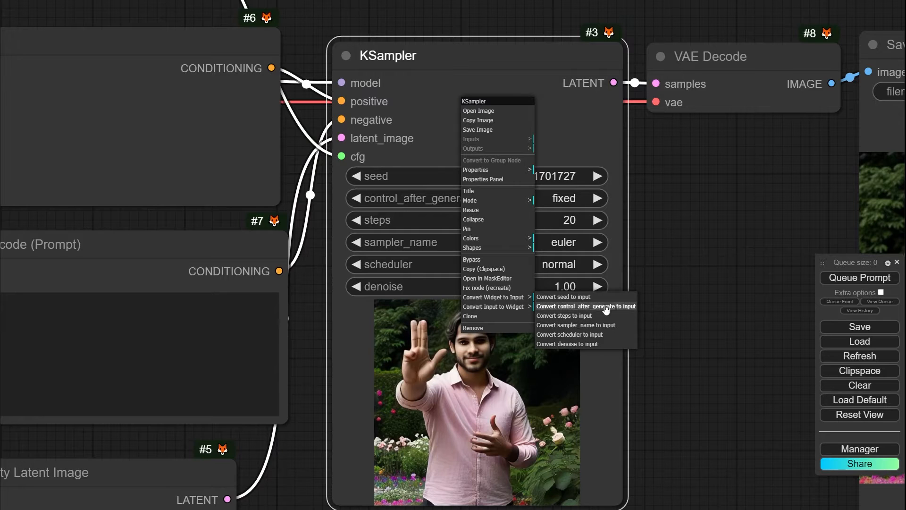
left_click(587, 324)
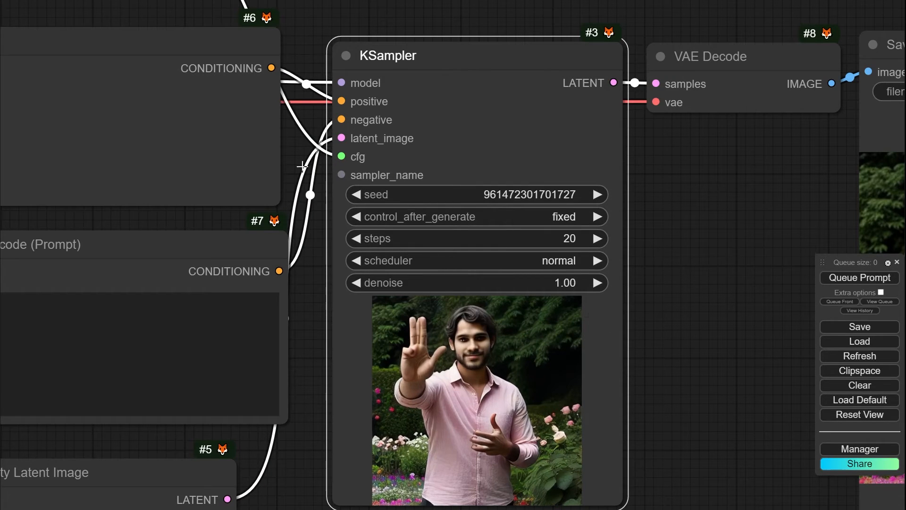
- Add a Primitive node above the KSampler and connect its output to the sampler_name input
left_click_drag(478, 7, 475, 54)
right_click(435, 44)
left_click(450, 47)
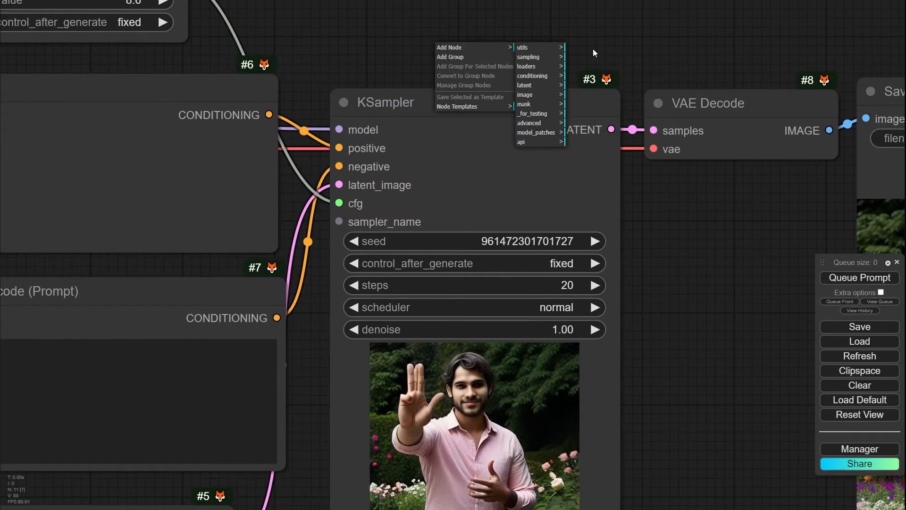
left_click(547, 50)
left_click(587, 68)
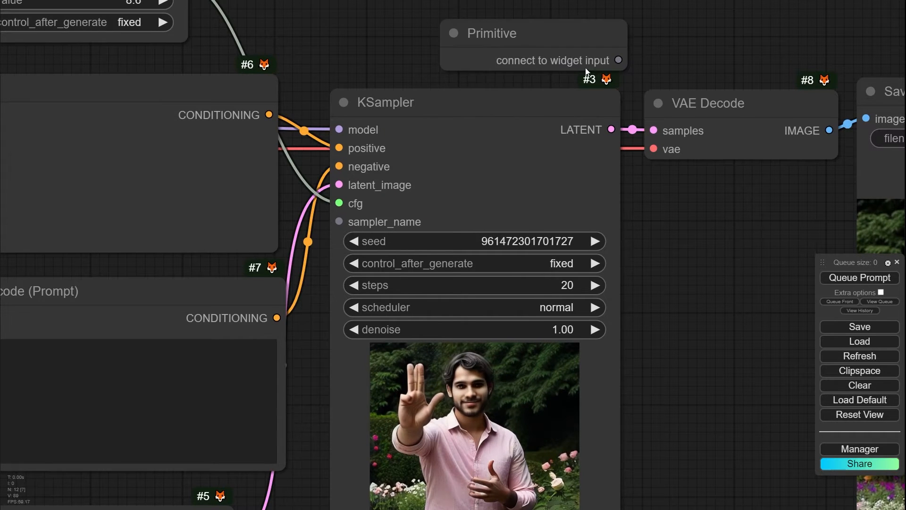
left_click_drag(464, 29, 242, 1)
left_click_drag(417, 36, 339, 222)
left_click_drag(458, 51, 493, 131)
scroll(405, 77, "up", 6)
scroll(463, 124, "up", 4)
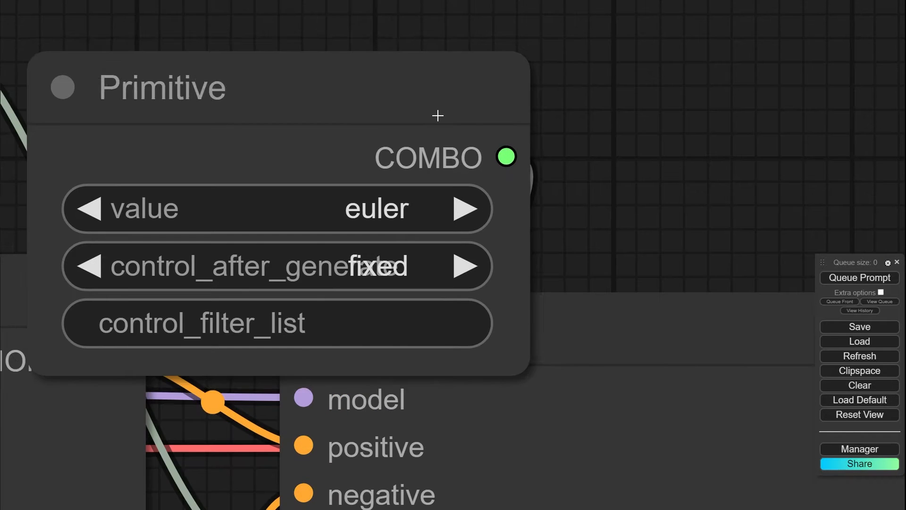
- Move the COMBO Primitive higher above the KSampler and widen it so its labels no longer overlap
left_click_drag(437, 115, 433, 43)
scroll(448, 52, "down", 5)
scroll(433, 57, "up", 3)
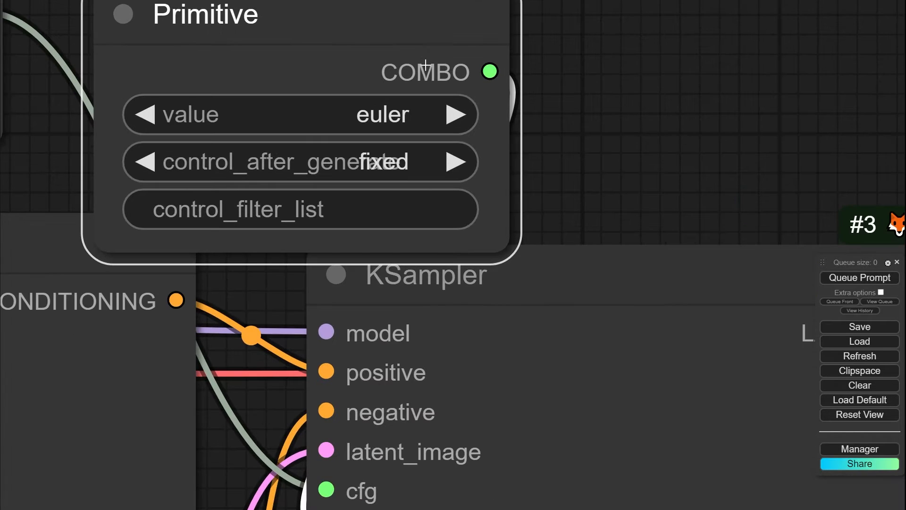
scroll(601, 89, "down", 4)
left_click_drag(486, 71, 503, 21)
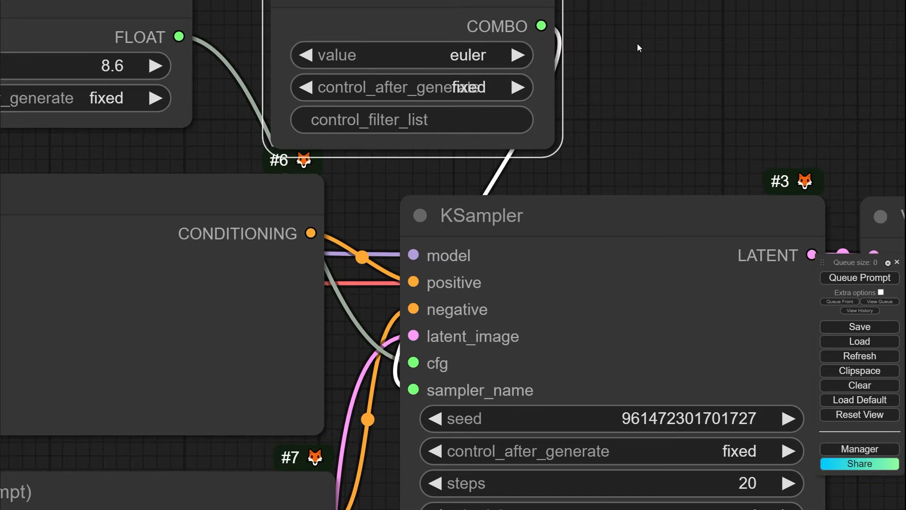
scroll(639, 56, "down", 3)
scroll(593, 192, "up", 6)
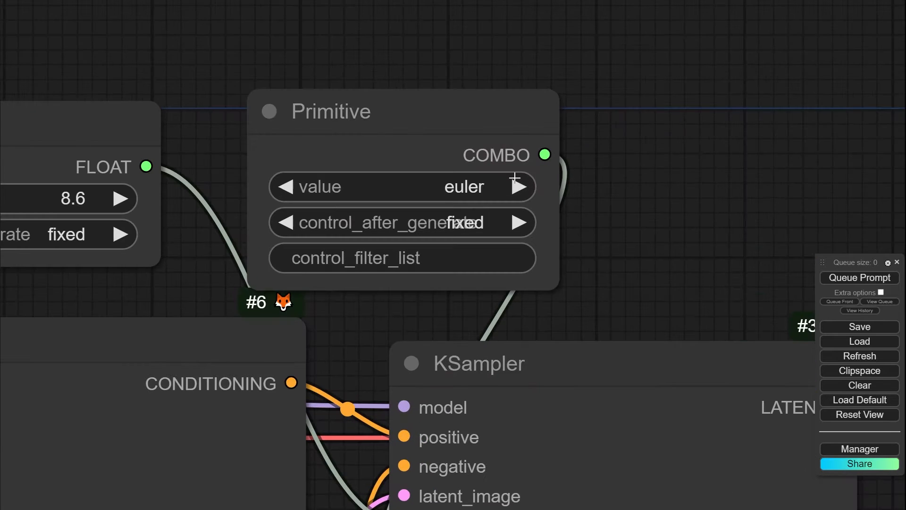
left_click_drag(496, 142, 491, 99)
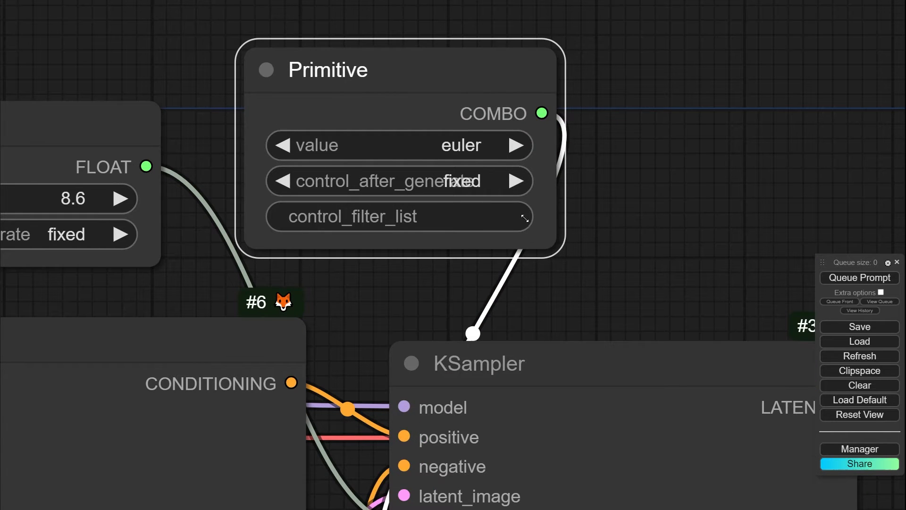
left_click_drag(525, 218, 539, 72)
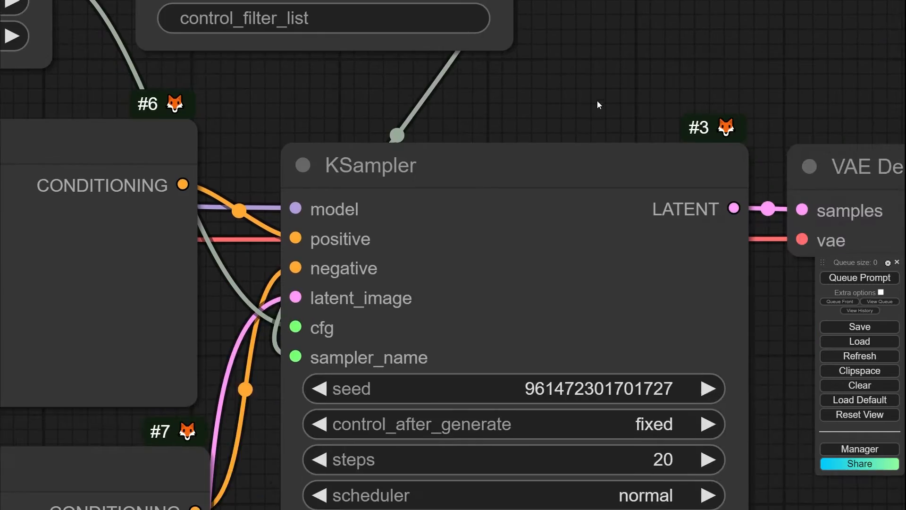
- Examine the sampler options offered in the COMBO Primitive's value list
scroll(598, 105, "down", 5)
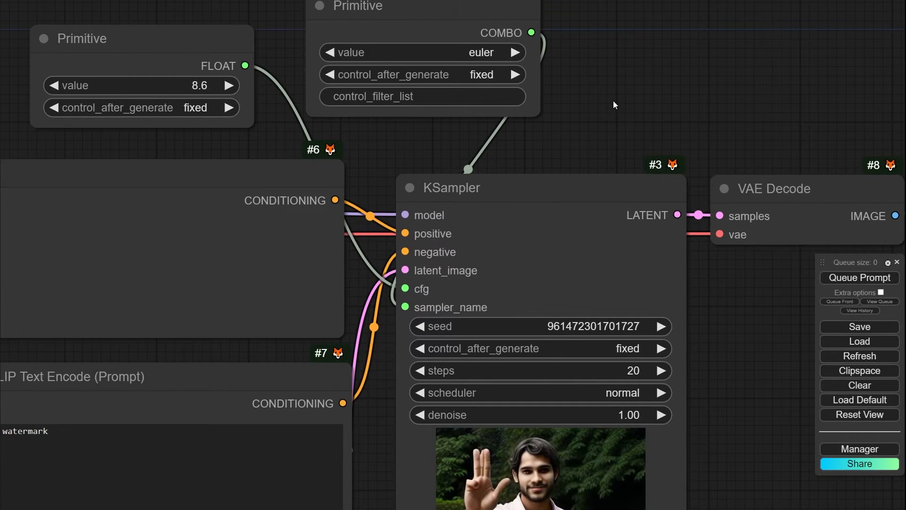
left_click_drag(614, 101, 580, 203)
left_click(392, 154)
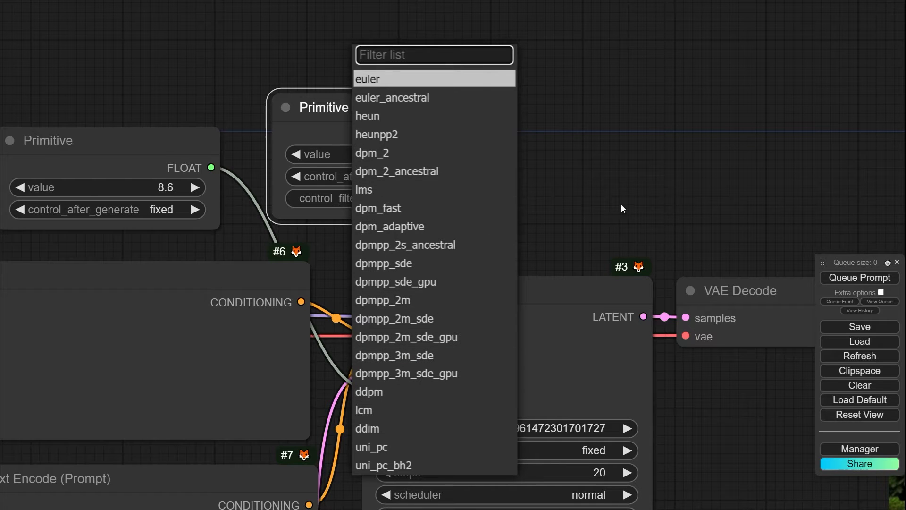
left_click(608, 214)
- Convert the KSampler's scheduler widget to an input
left_click_drag(608, 214, 595, 78)
scroll(591, 80, "down", 3)
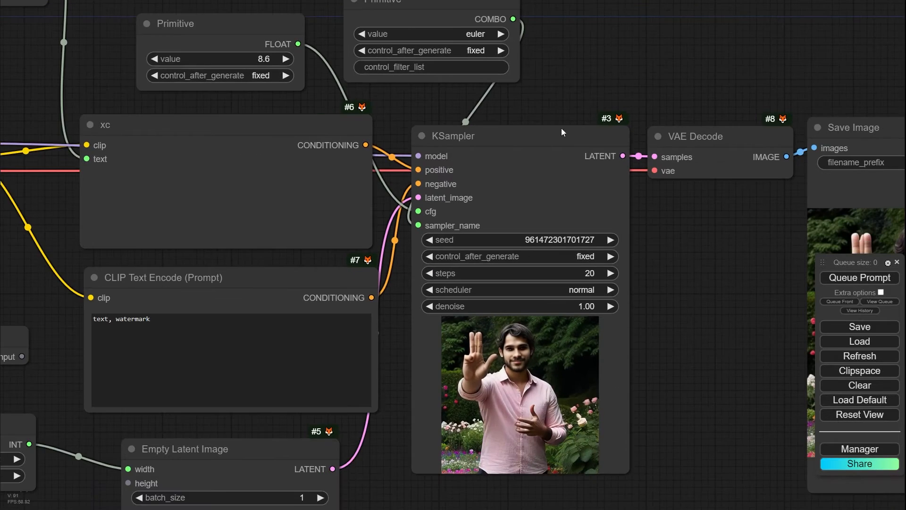
right_click(525, 182)
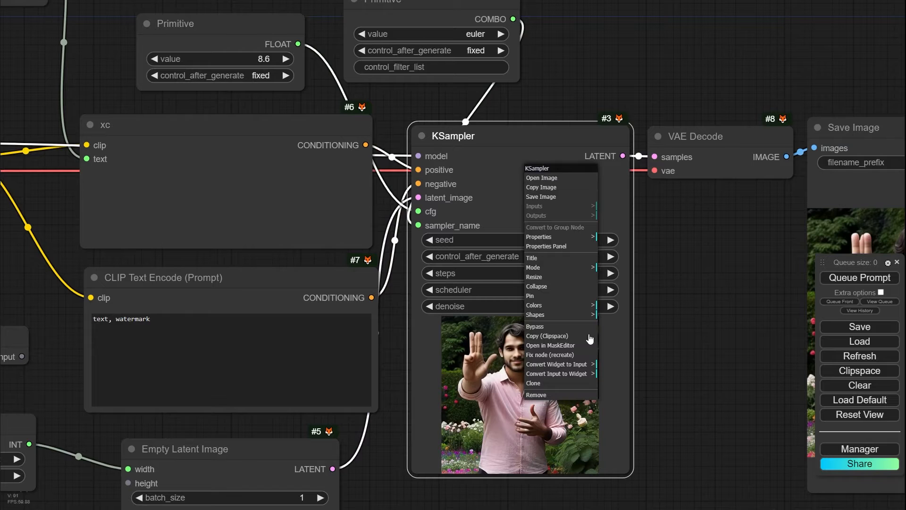
left_click(564, 364)
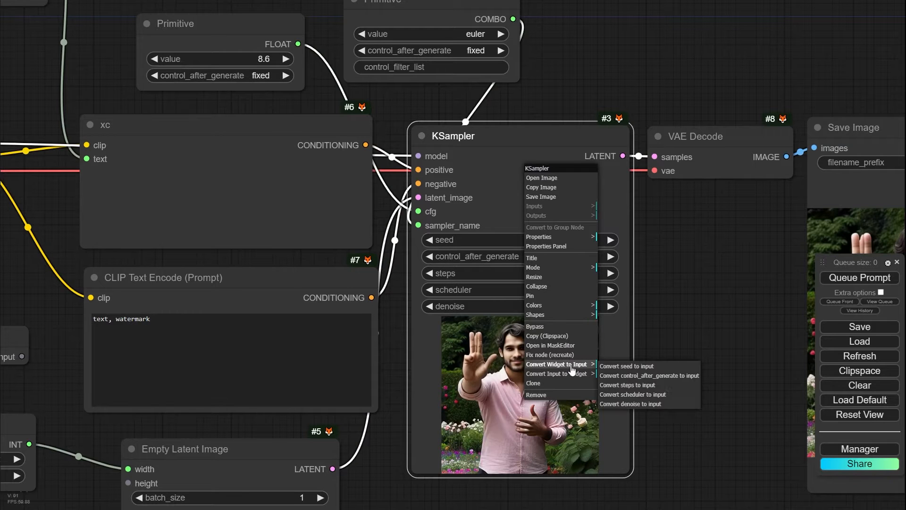
left_click(661, 399)
scroll(413, 220, "up", 3)
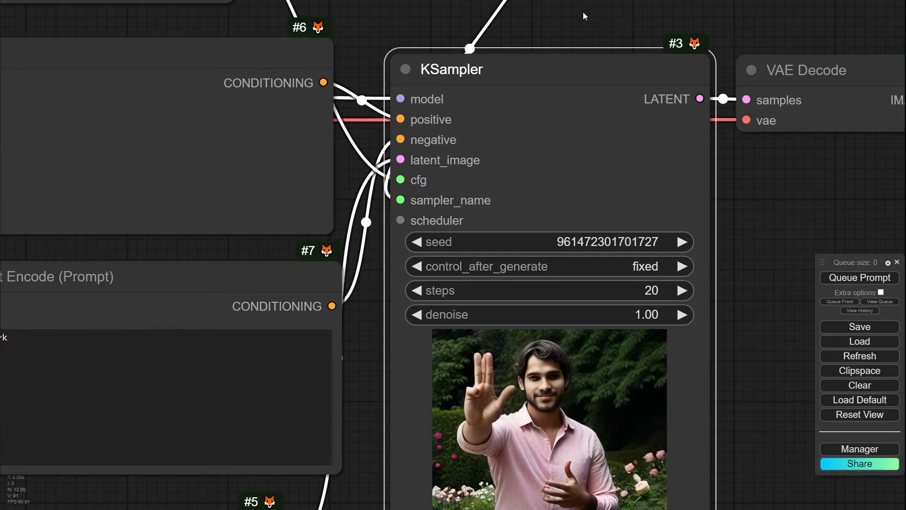
- Move the euler COMBO Primitive higher above the KSampler and try to connect its output to the scheduler input as well
left_click_drag(582, 31, 553, 228)
left_click_drag(444, 68, 434, 38)
scroll(605, 130, "down", 4)
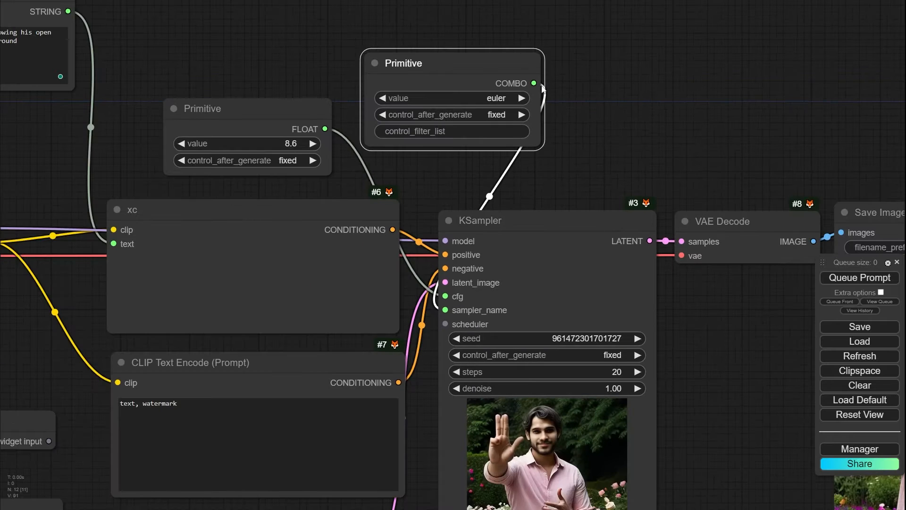
left_click_drag(517, 78, 445, 324)
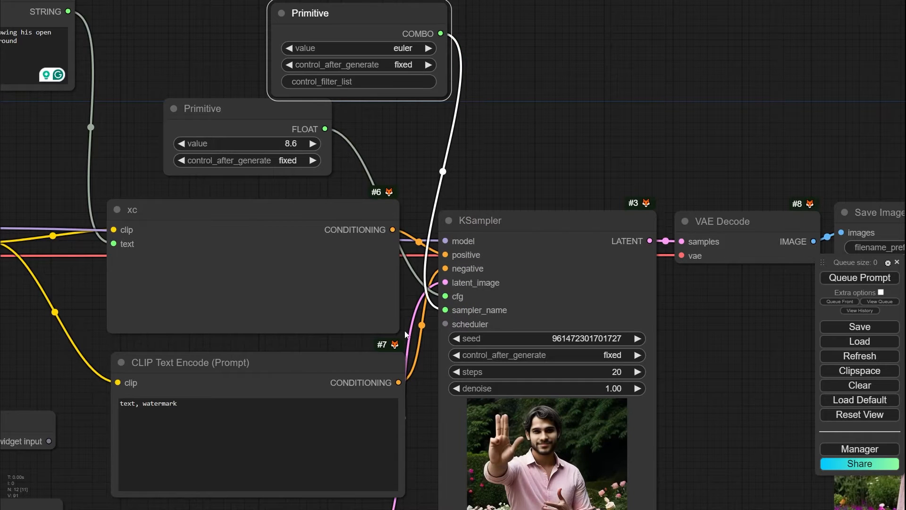
left_click_drag(441, 34, 445, 325)
left_click_drag(406, 23, 449, 15)
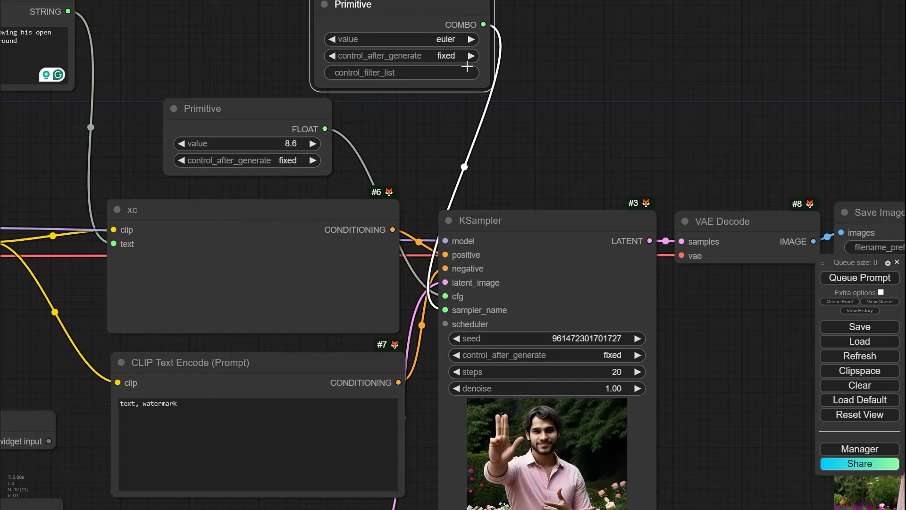
left_click_drag(566, 97, 531, 145)
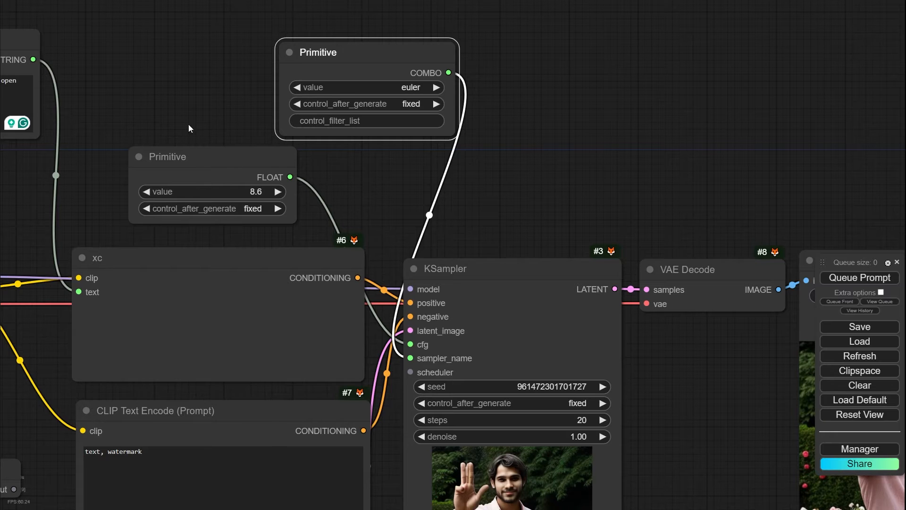
- Duplicate the FLOAT Primitive, placing the copy just above the KSampler and shrinking it to fit its title and output
mouse_move(203, 160)
left_mouse_down()
mouse_move(313, 175)
mouse_move(518, 158)
left_mouse_up()
left_click_drag(646, 167, 370, 258)
left_click_drag(483, 105, 457, 101)
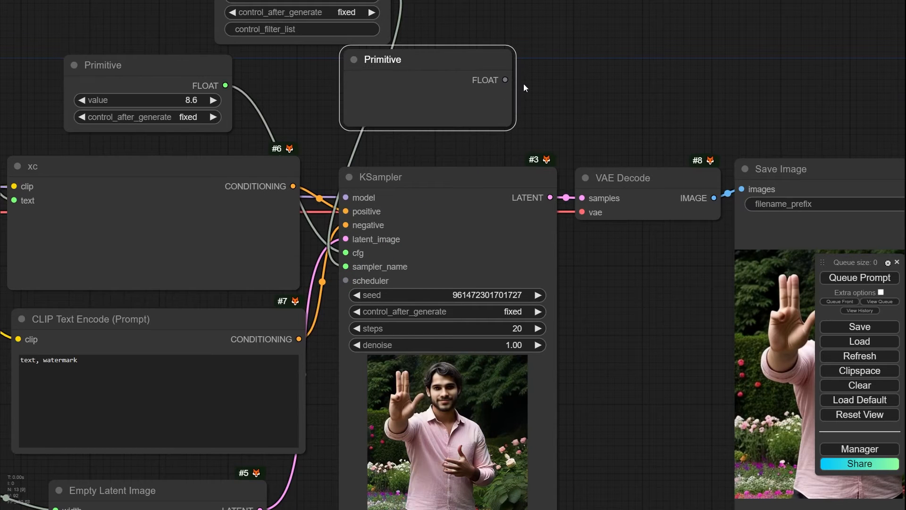
left_click_drag(507, 123, 446, 100)
scroll(326, 151, "up", 4)
left_click_drag(324, 154, 302, 131)
scroll(329, 130, "up", 6)
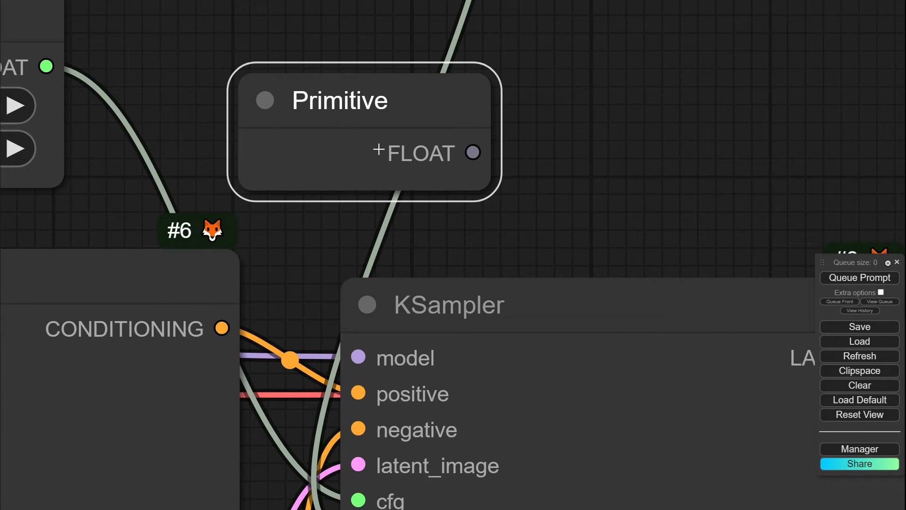
- Connect the FLOAT copy's output to the KSampler's cfg input and nudge the copy clear of the KSampler
scroll(462, 178, "down", 6)
left_click_drag(525, 186, 409, 309)
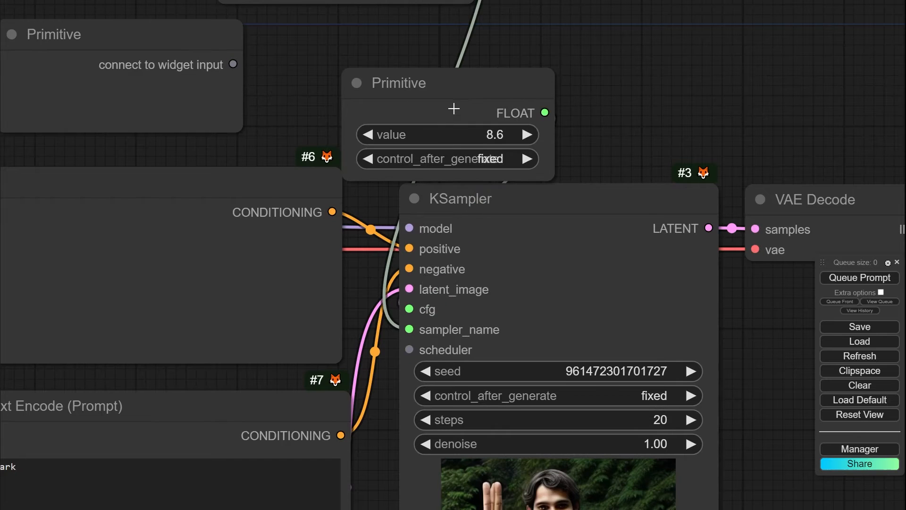
left_click_drag(455, 108, 474, 87)
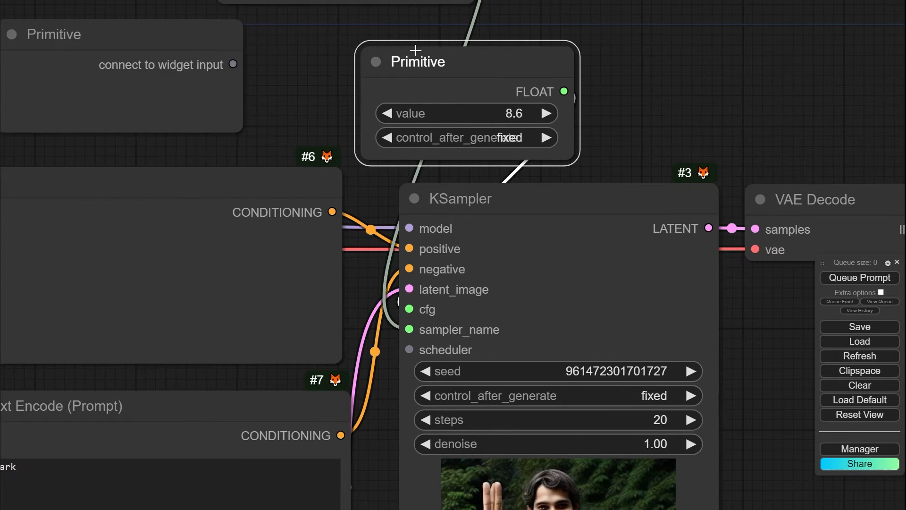
- Delete the disconnected original Primitive above the "xc" node and move the FLOAT copy into its place
left_click_drag(415, 49, 309, 39)
left_click(146, 32)
key("Delete")
left_click_drag(458, 81, 174, 61)
- Add a Primitive node above the KSampler and connect its output to the scheduler input
right_click(431, 50)
left_click(467, 50)
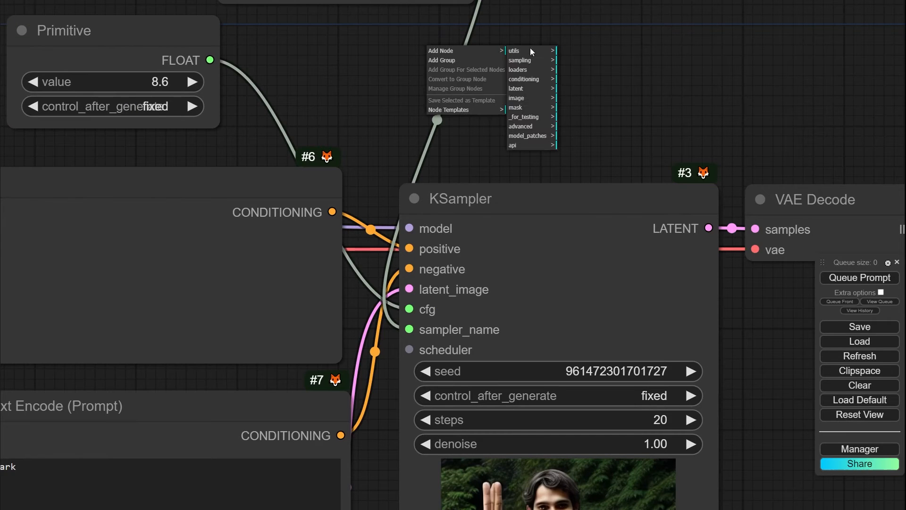
left_click(519, 50)
left_click(581, 60)
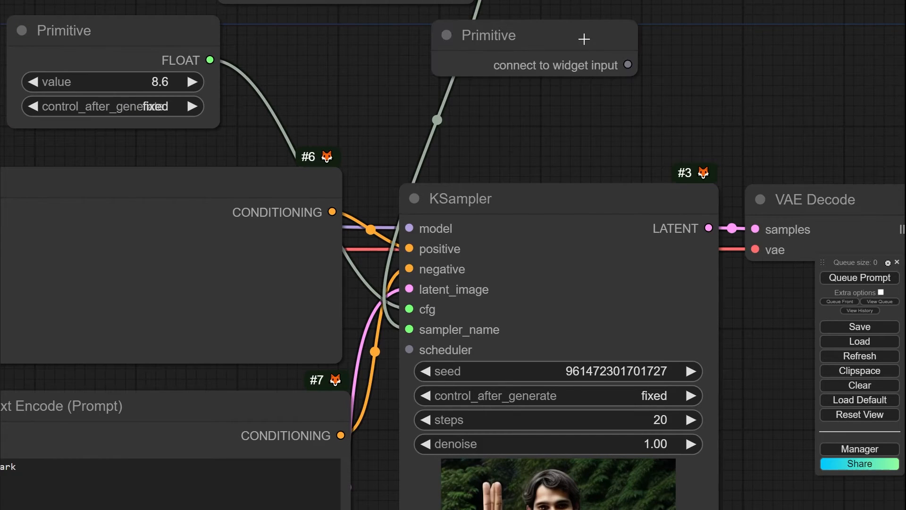
left_click_drag(584, 38, 441, 85)
left_click_drag(484, 109, 410, 354)
left_click_drag(414, 110, 440, 45)
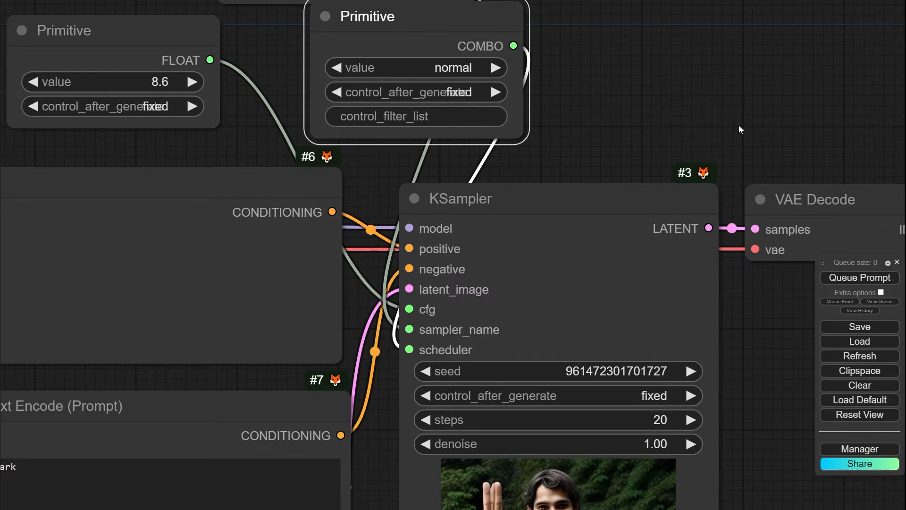
- Examine the scheduler options offered in the new COMBO Primitive's value list
scroll(706, 137, "down", 4)
left_click_drag(703, 111, 609, 142)
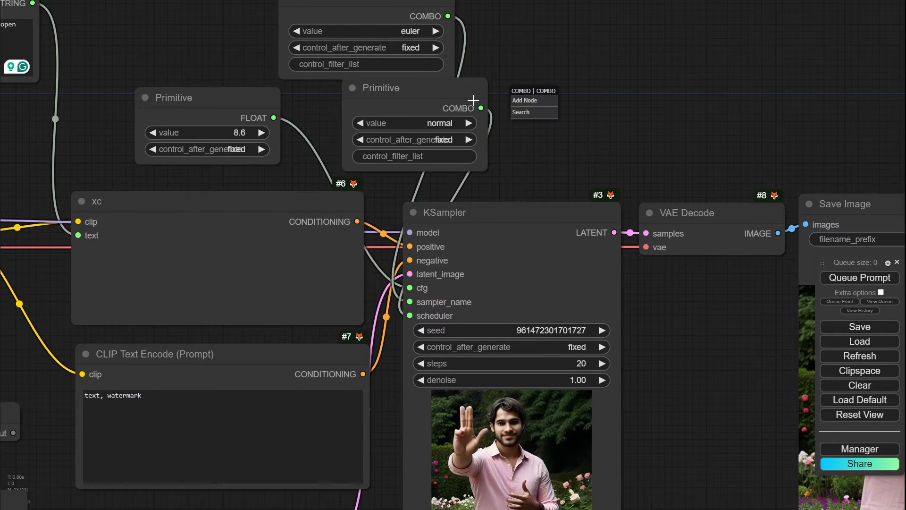
left_click(472, 101)
scroll(427, 118, "up", 5)
left_click(430, 136)
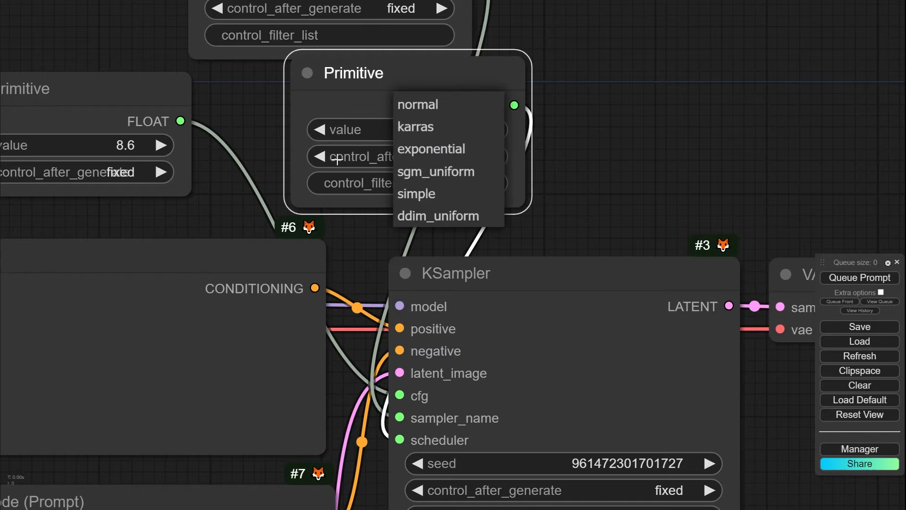
left_click(574, 157)
scroll(588, 191, "down", 5)
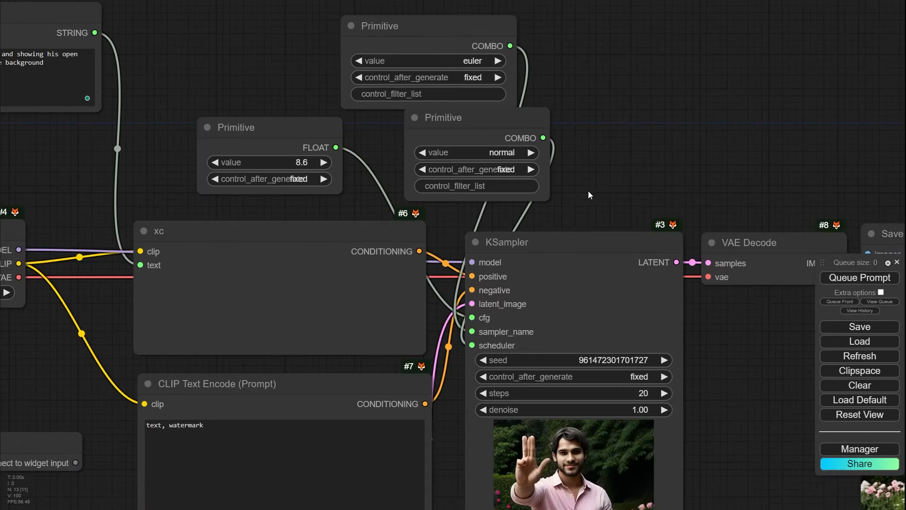
- Widen the FLOAT and scheduler Primitives so their labels fit, and lower the FLOAT one to just above the "xc" node
scroll(309, 189, "up", 4)
left_click_drag(382, 214, 419, 214)
left_click_drag(325, 108, 314, 144)
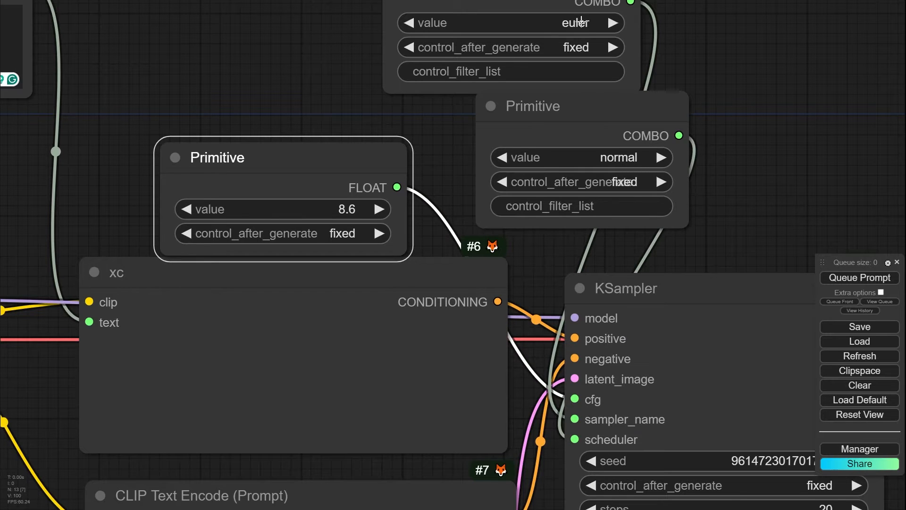
left_click_drag(685, 223, 764, 226)
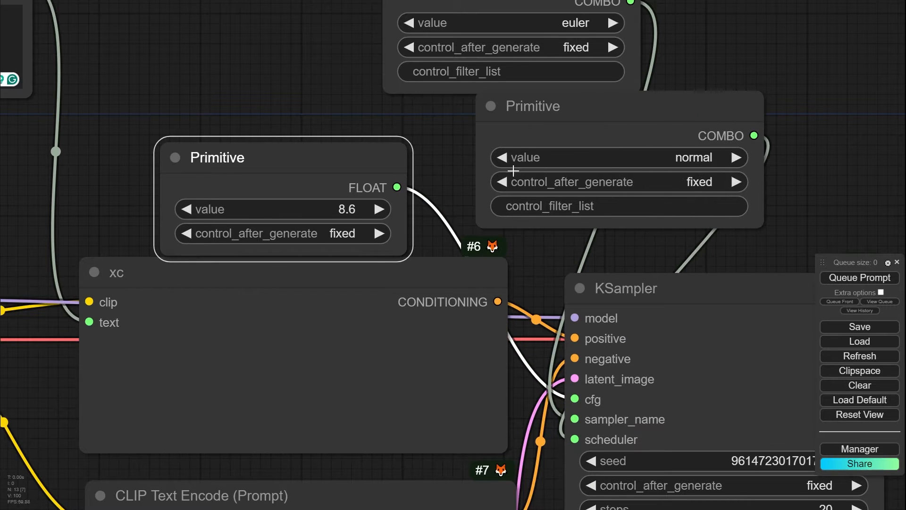
left_click(668, 122)
left_click_drag(824, 148, 741, 228)
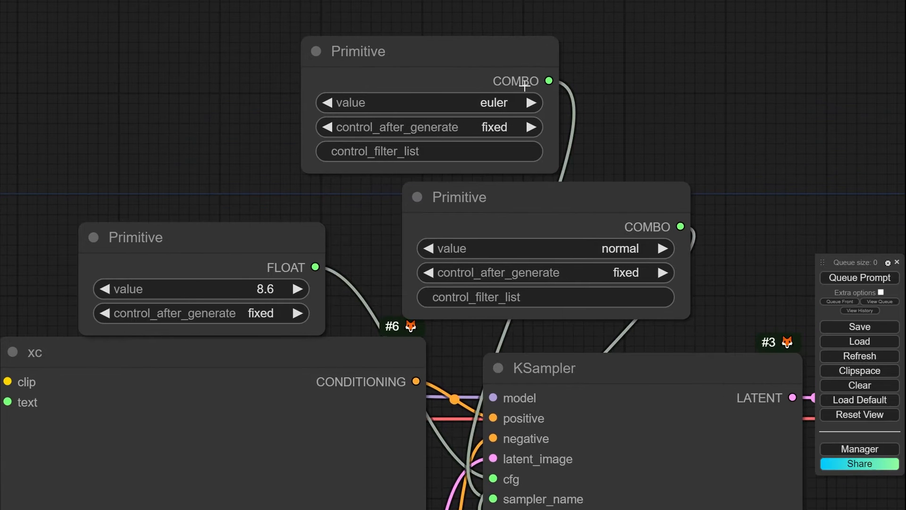
left_click_drag(708, 185, 764, 117)
scroll(708, 123, "down", 4)
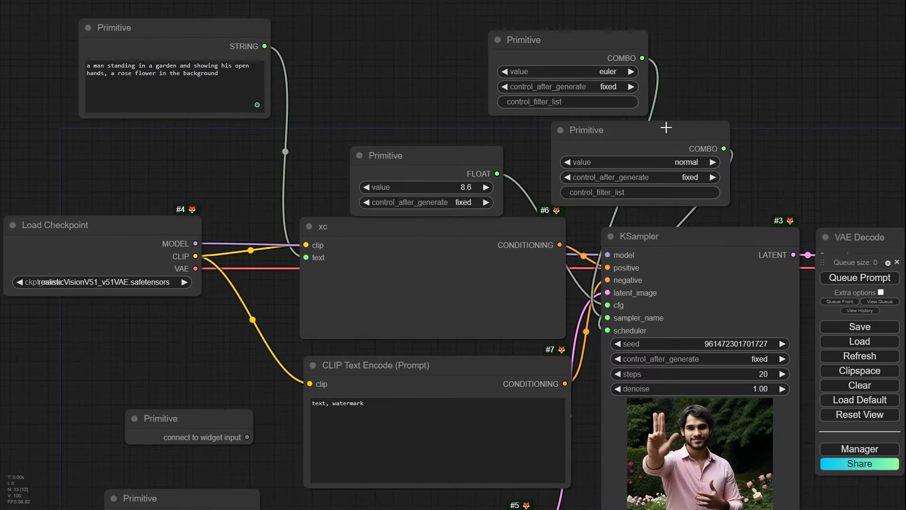
- Try to run the workflow by queuing the prompt
scroll(488, 152, "up", 10)
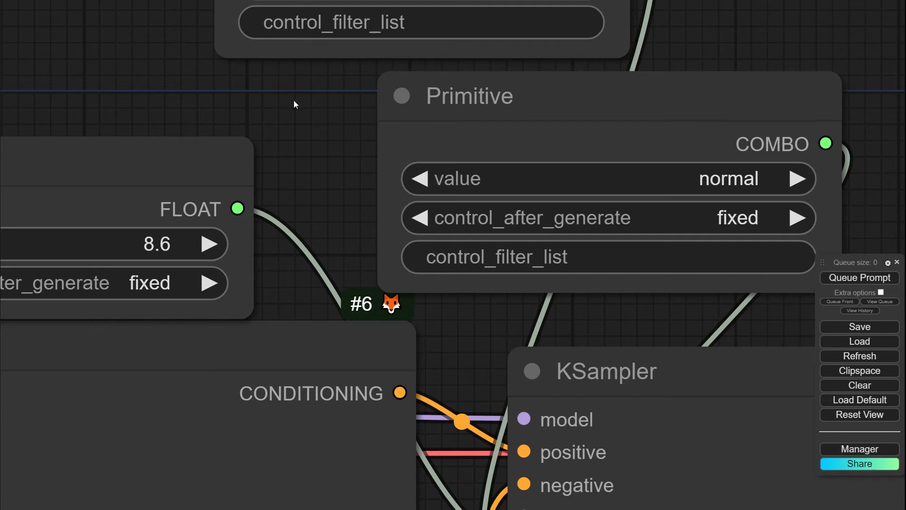
left_click_drag(307, 185, 492, 105)
scroll(450, 209, "down", 3)
left_click(878, 278)
left_click(436, 280)
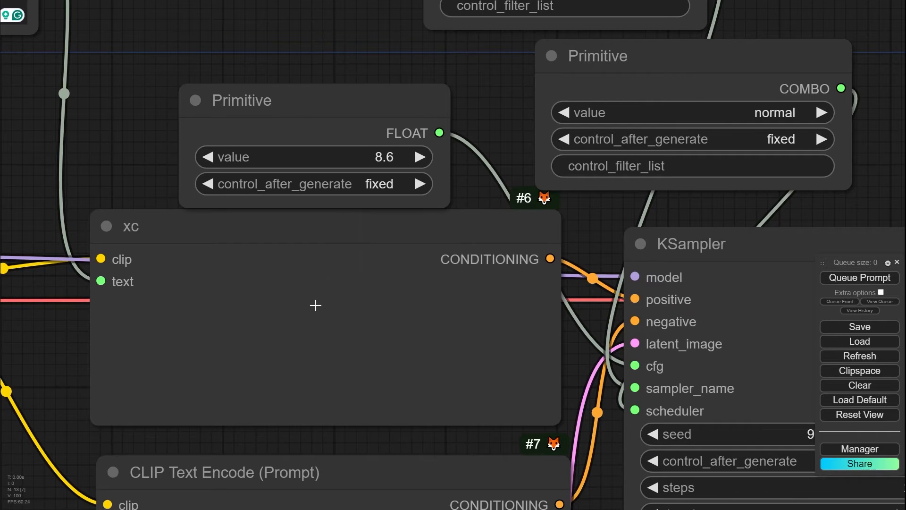
- Connect the INT Primitive's output to the Empty Latent Image's height input as well as its width
scroll(306, 314, "down", 6)
left_click_drag(184, 464, 281, 120)
left_click_drag(403, 239, 403, 220)
scroll(293, 273, "up", 3)
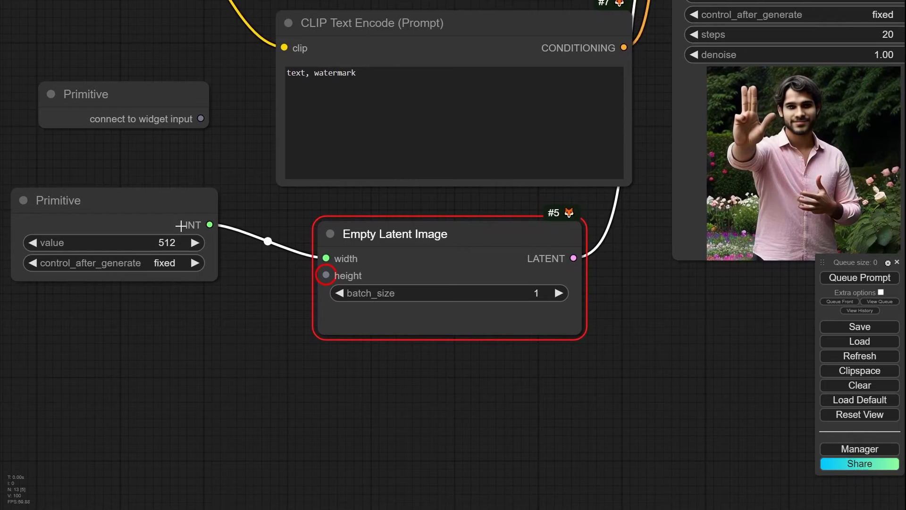
left_click_drag(209, 223, 236, 243)
left_click_drag(201, 219, 321, 281)
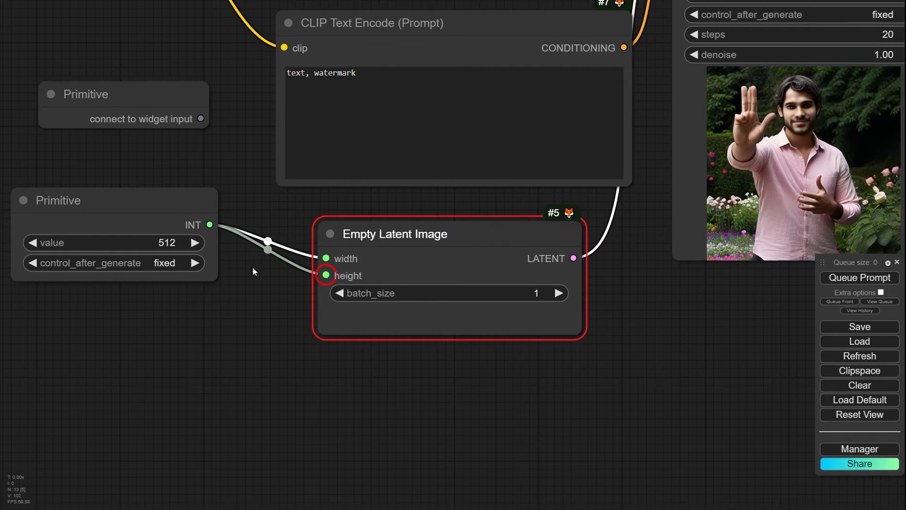
- Queue the prompt again with both latent image dimensions driven by the INT Primitive
left_click(889, 280)
scroll(590, 261, "down", 5)
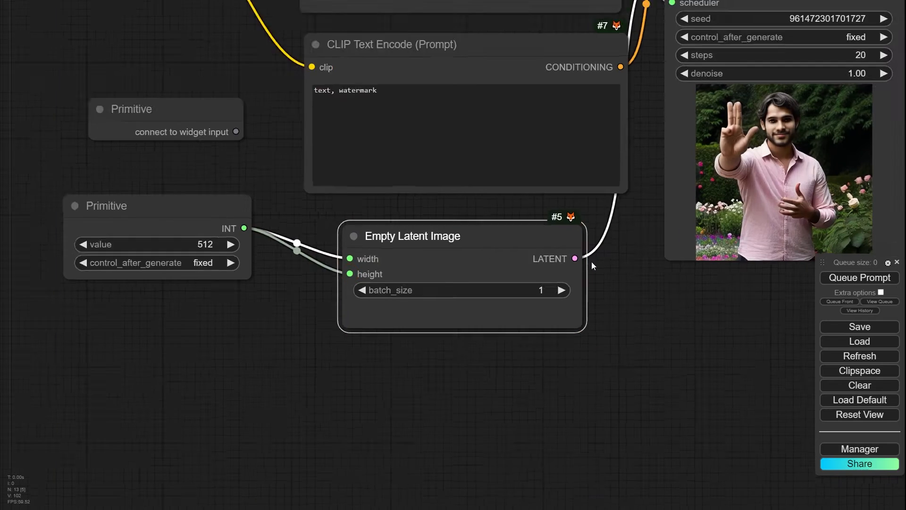
left_click_drag(587, 274, 481, 465)
scroll(643, 171, "up", 4)
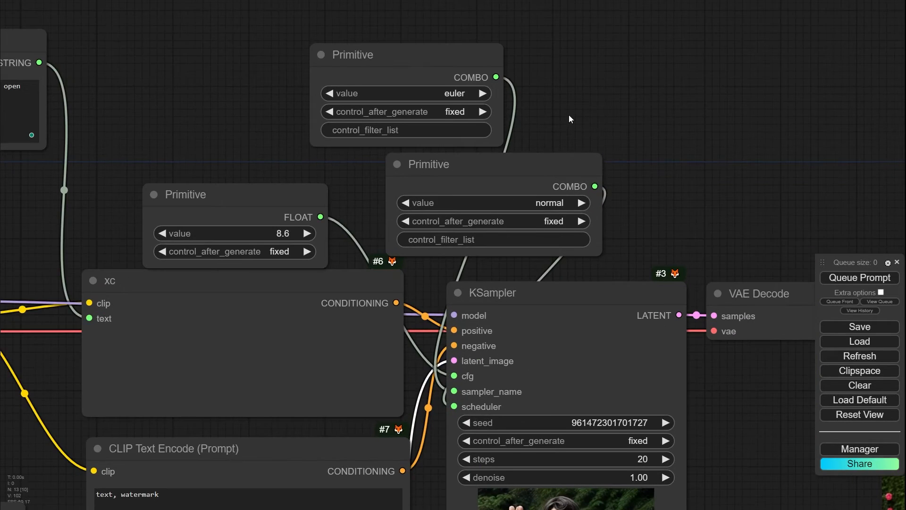
scroll(271, 168, "up", 3)
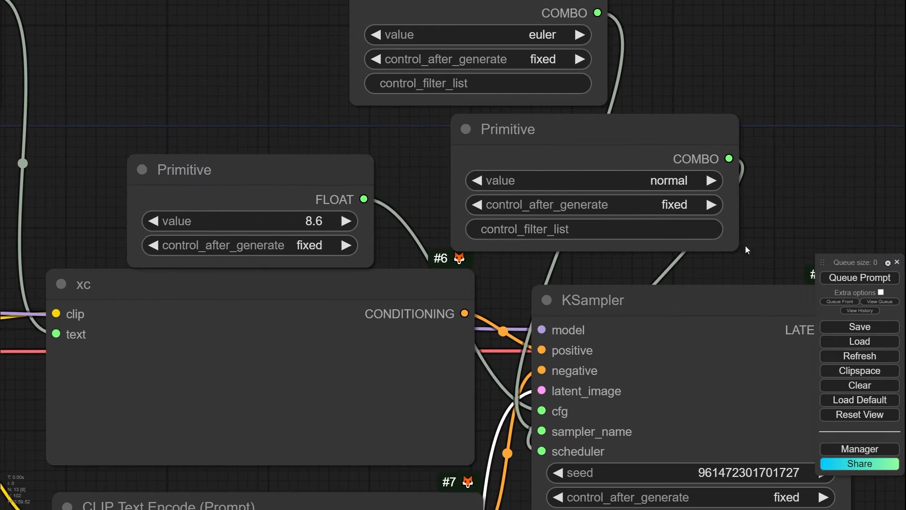
left_click_drag(747, 249, 451, 107)
left_click(534, 331)
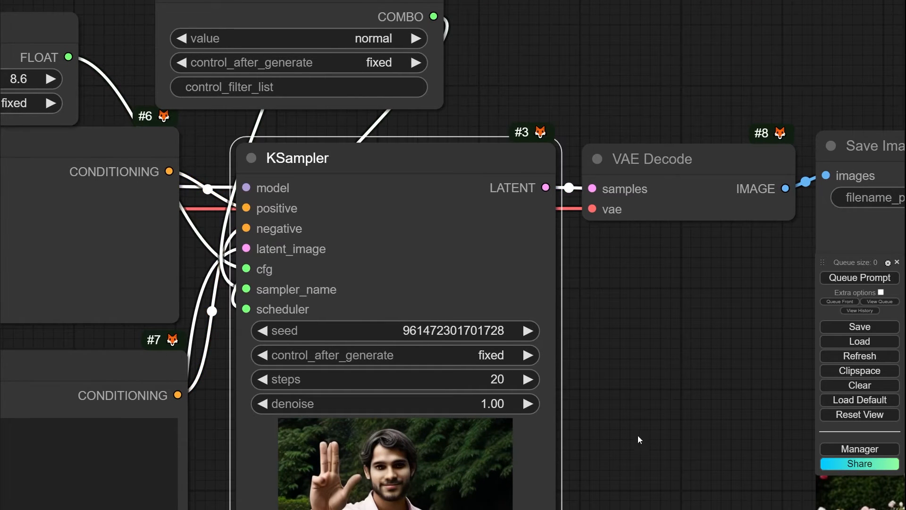
left_click_drag(637, 437, 634, 265)
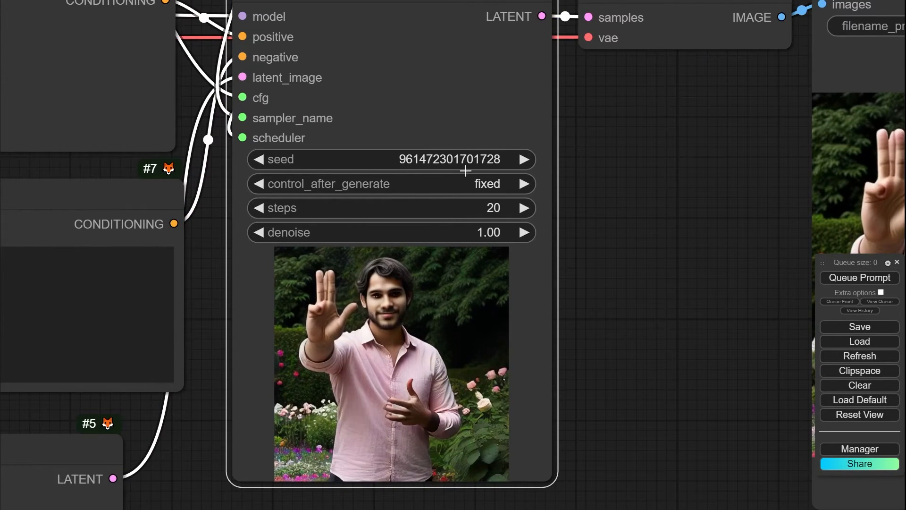
key("ctrl+Return")
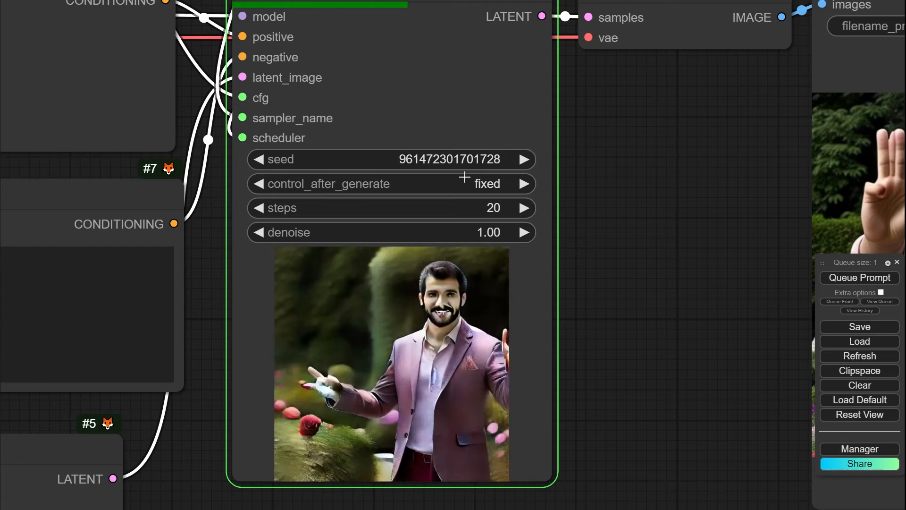
left_click_drag(684, 246, 535, 218)
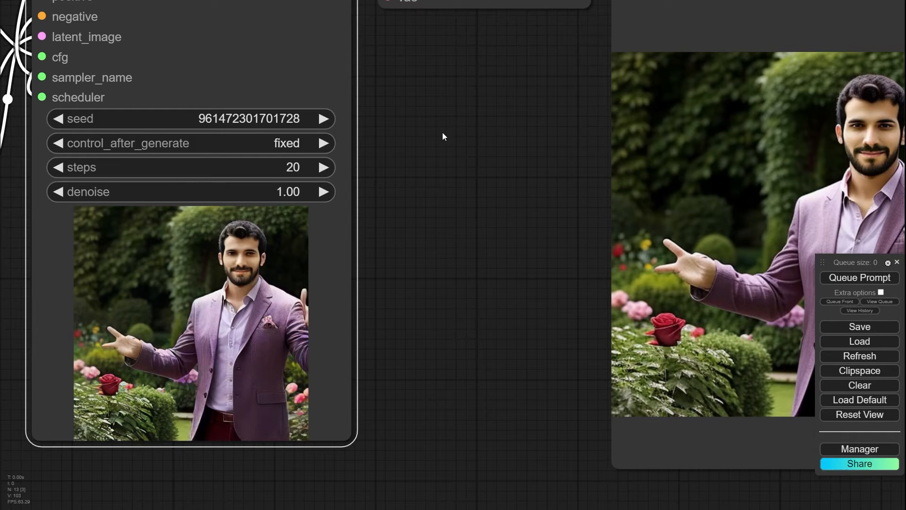
- Set control_after_generate to increment on the FLOAT Primitive that drives the KSampler's cfg
scroll(443, 132, "down", 5)
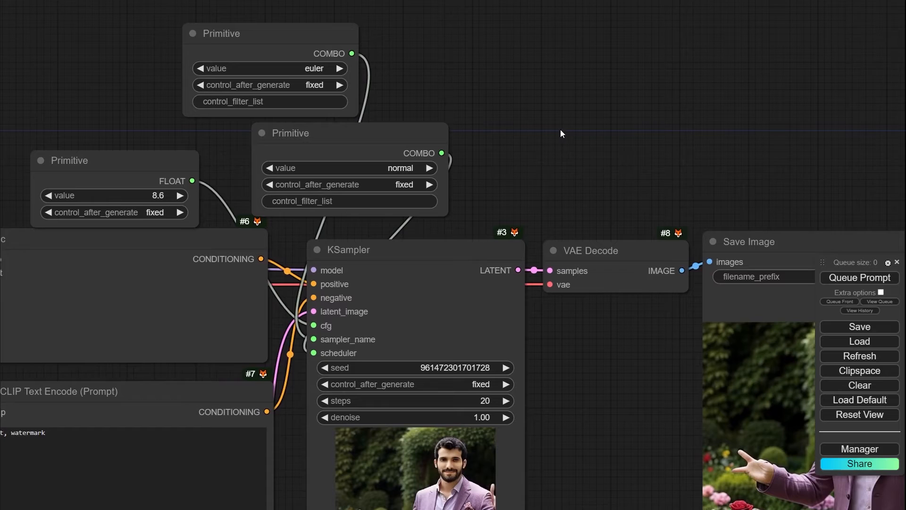
left_click_drag(561, 130, 574, 90)
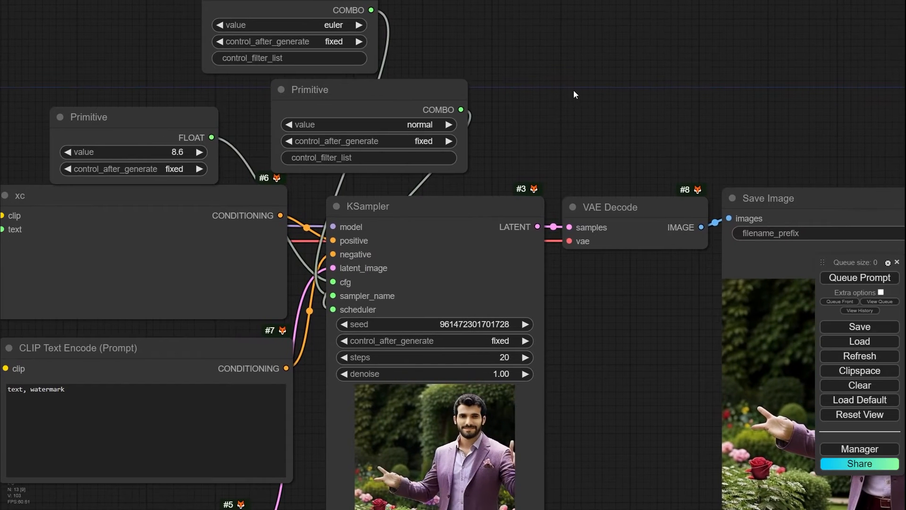
left_click_drag(188, 120, 213, 112)
scroll(125, 170, "up", 5)
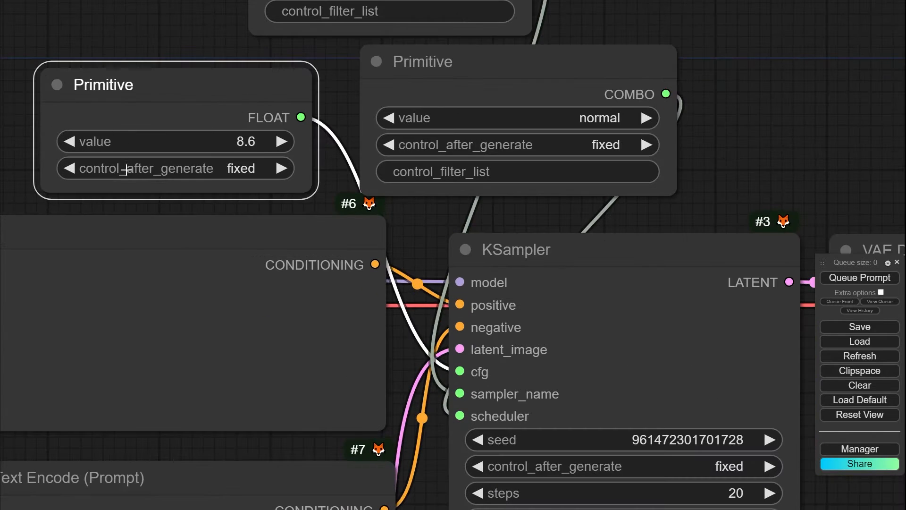
left_click(133, 170)
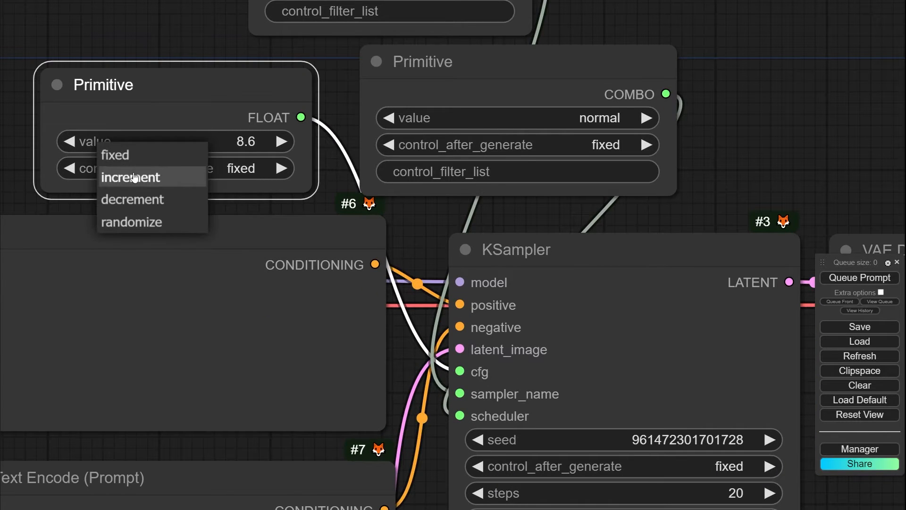
left_click(155, 184)
- Queue the prompt repeatedly so the FLOAT Primitive's cfg value steps up to 9.3
scroll(156, 189, "down", 5)
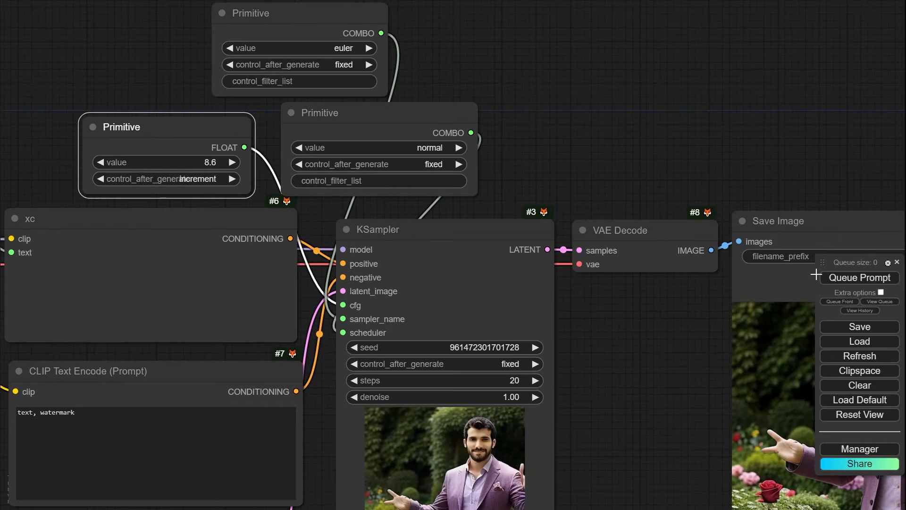
left_click_drag(684, 322, 648, 283)
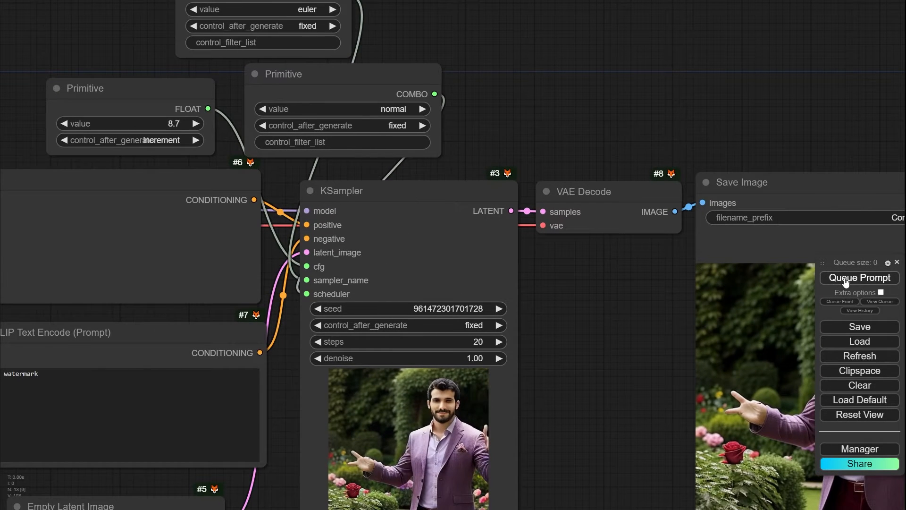
left_click(846, 278)
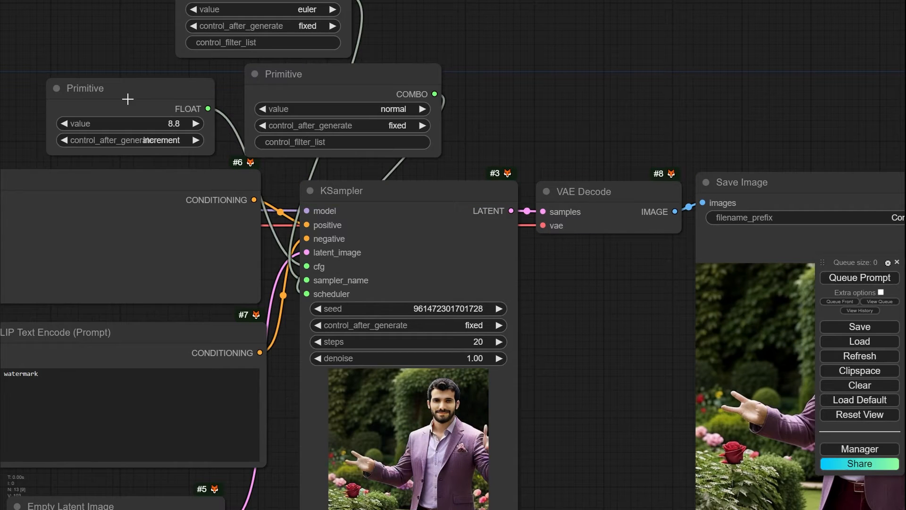
left_click_drag(127, 99, 127, 92)
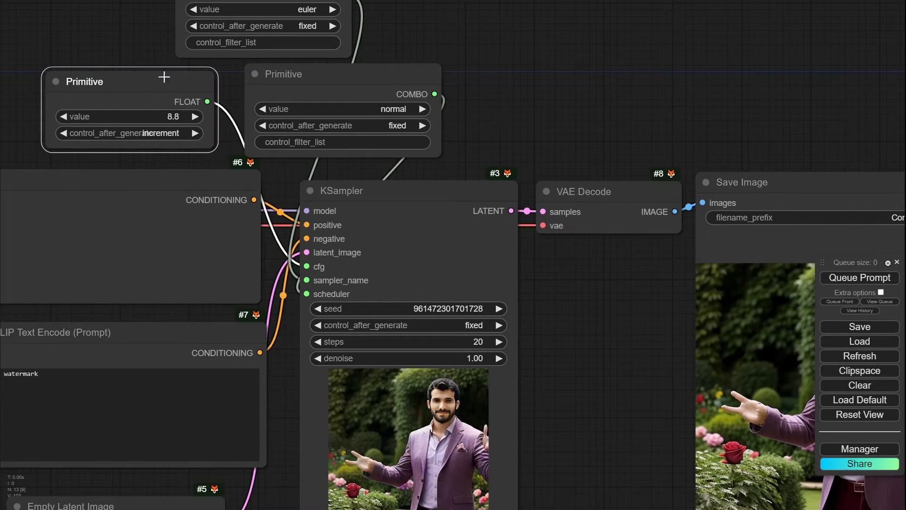
left_click(856, 279)
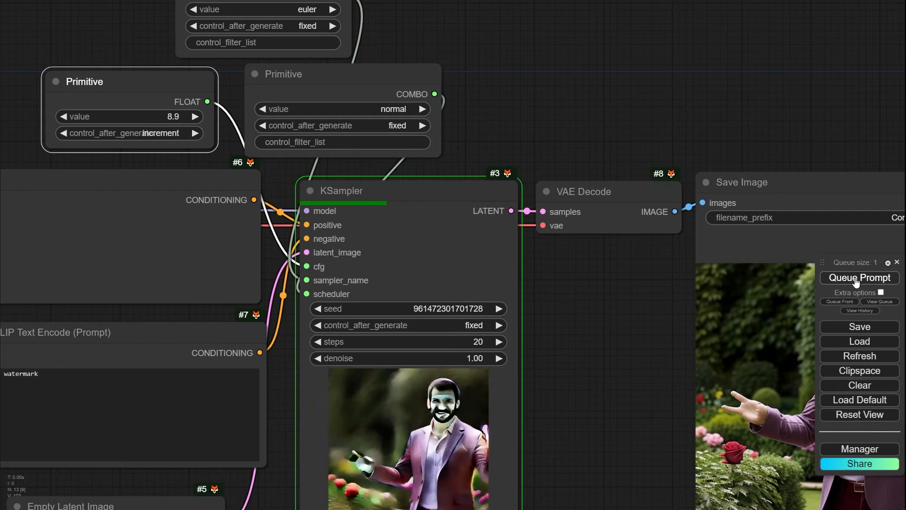
left_click(856, 279)
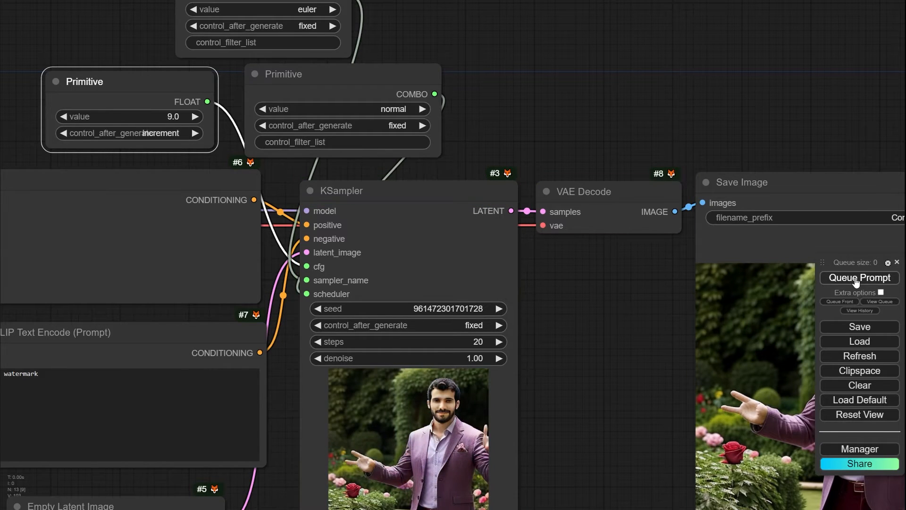
left_click(856, 279)
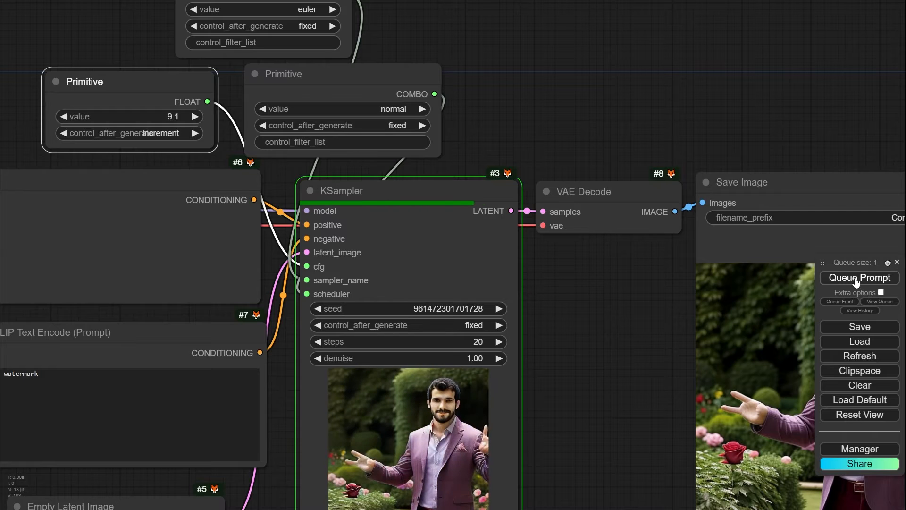
left_click(856, 279)
scroll(146, 101, "up", 5)
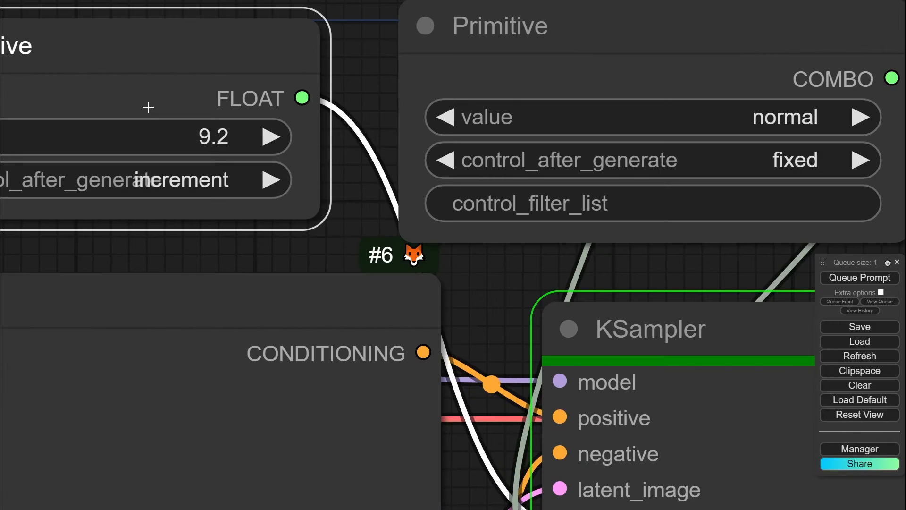
scroll(179, 109, "down", 3)
left_click(852, 281)
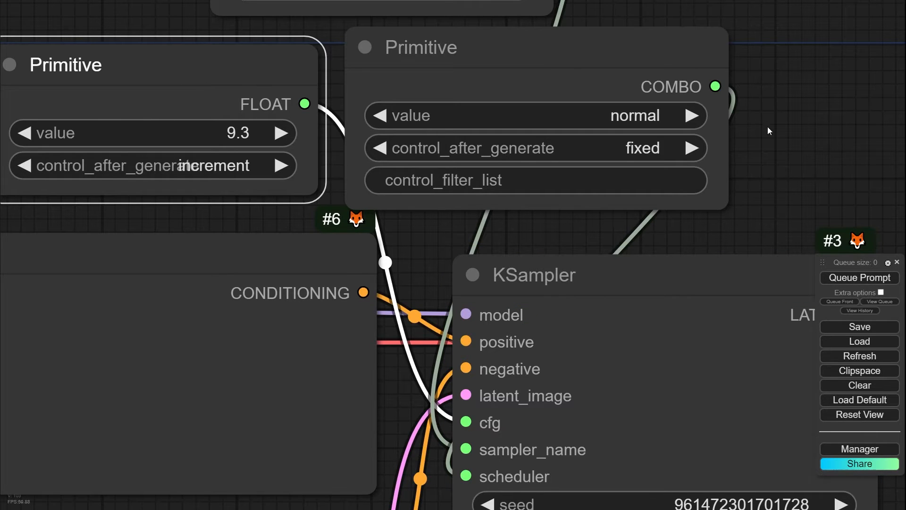
- Set control_after_generate to increment on the scheduler's COMBO Primitive
left_click_drag(768, 126, 486, 126)
left_click(289, 38)
scroll(339, 73, "down", 2)
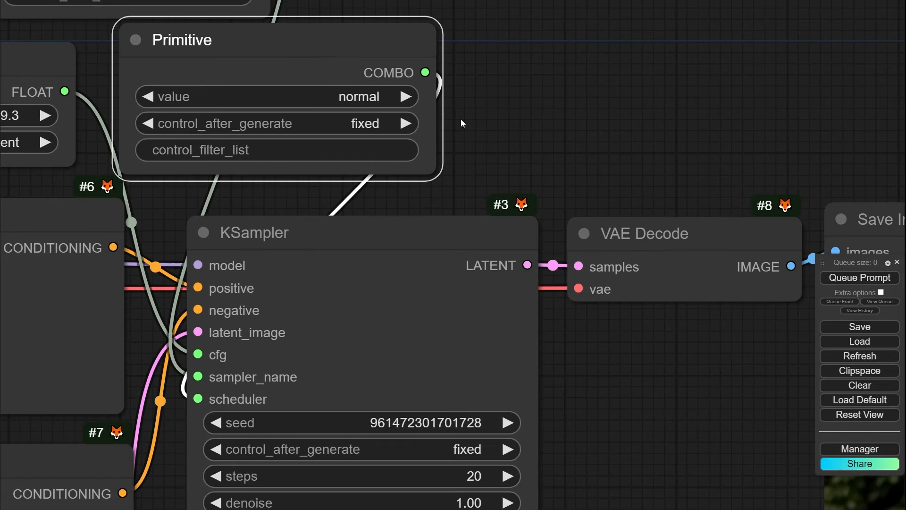
scroll(263, 99, "up", 3)
left_click(304, 130)
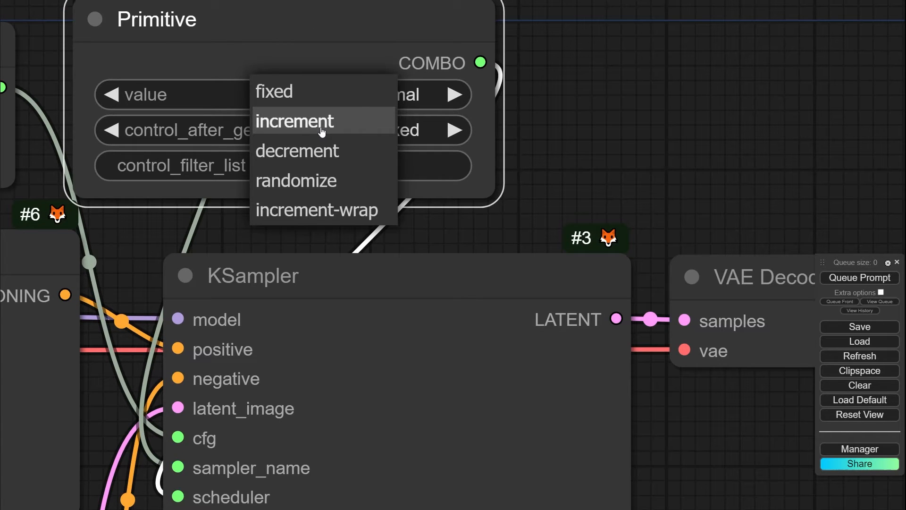
left_click(323, 132)
scroll(636, 158, "down", 2)
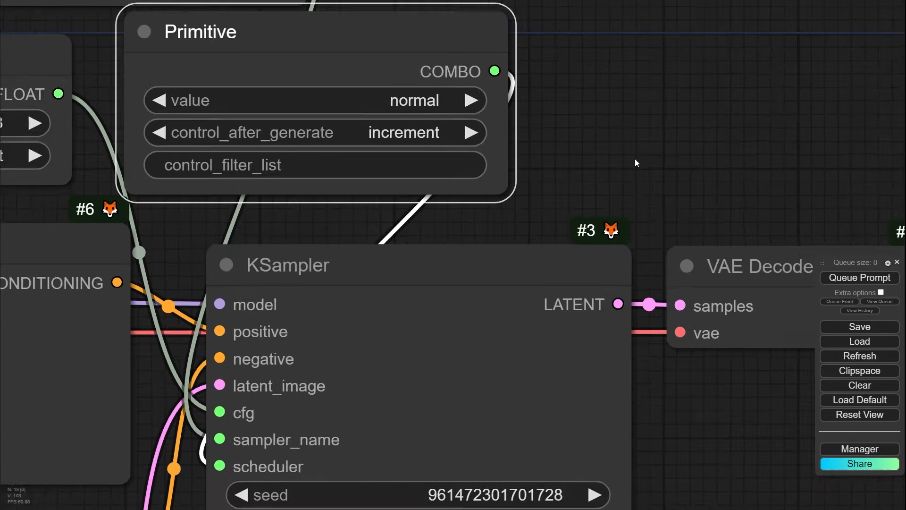
left_click(380, 140)
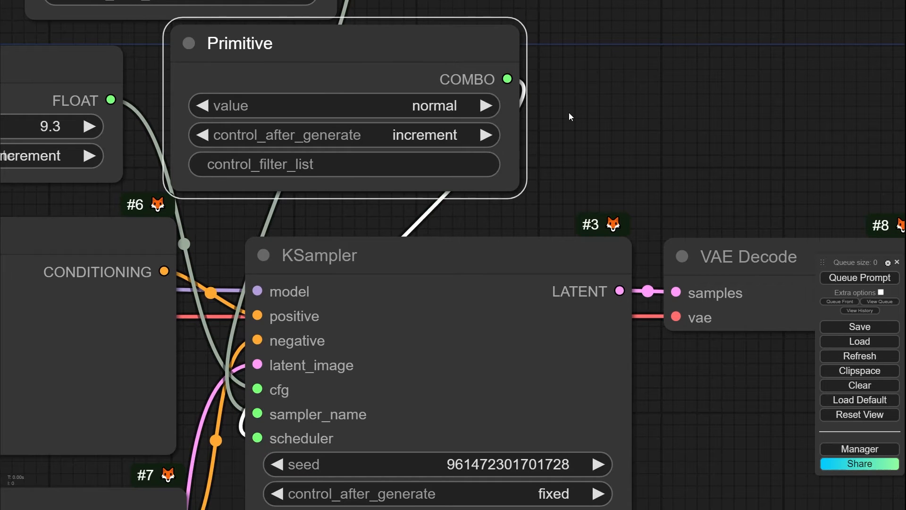
left_click(542, 101)
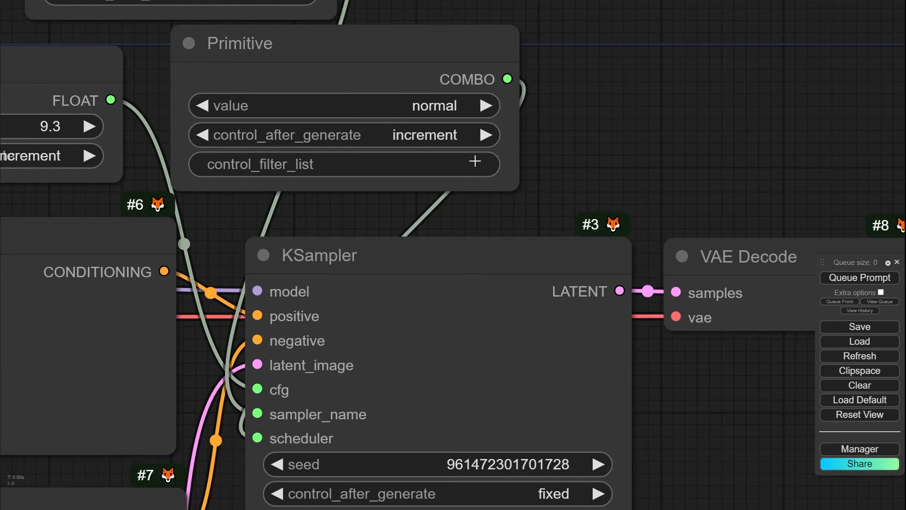
- Queue the prompt twice to advance the scheduler Primitive through karras to exponential
left_click_drag(611, 100, 618, 123)
left_click(860, 278)
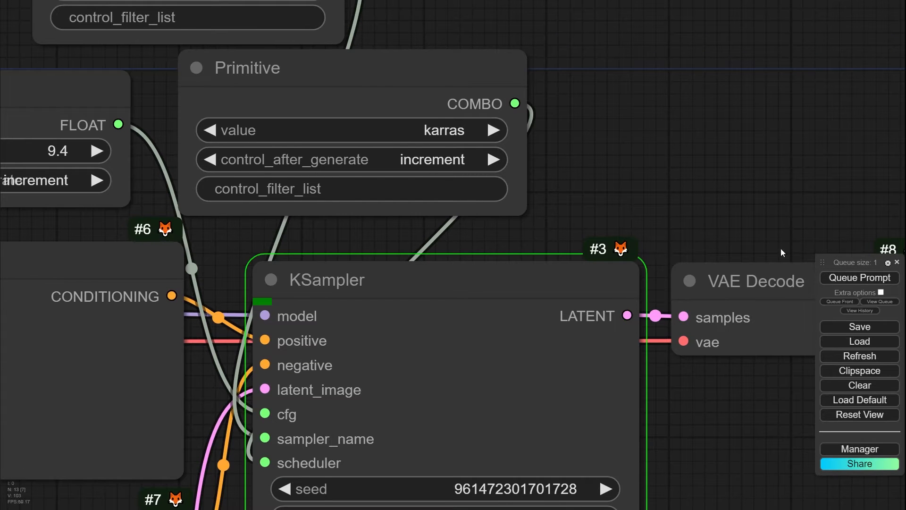
left_click_drag(667, 182, 587, 115)
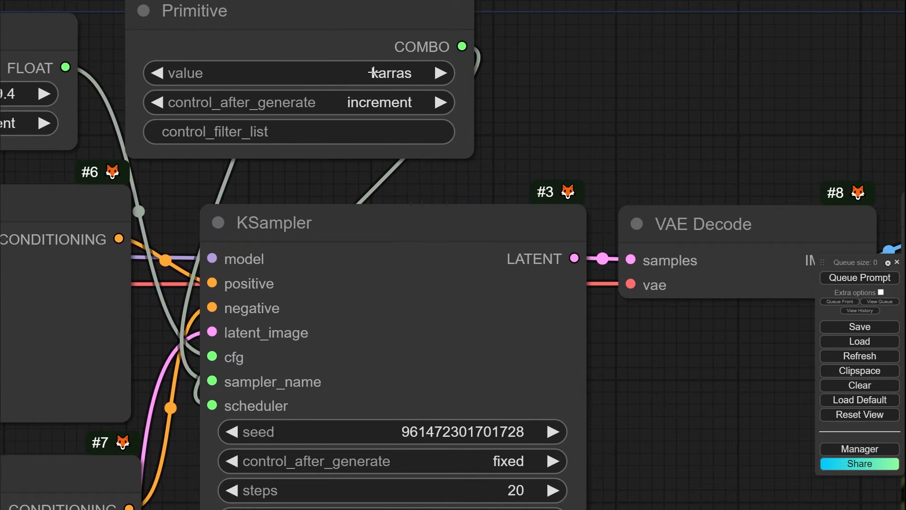
scroll(381, 80, "down", 3)
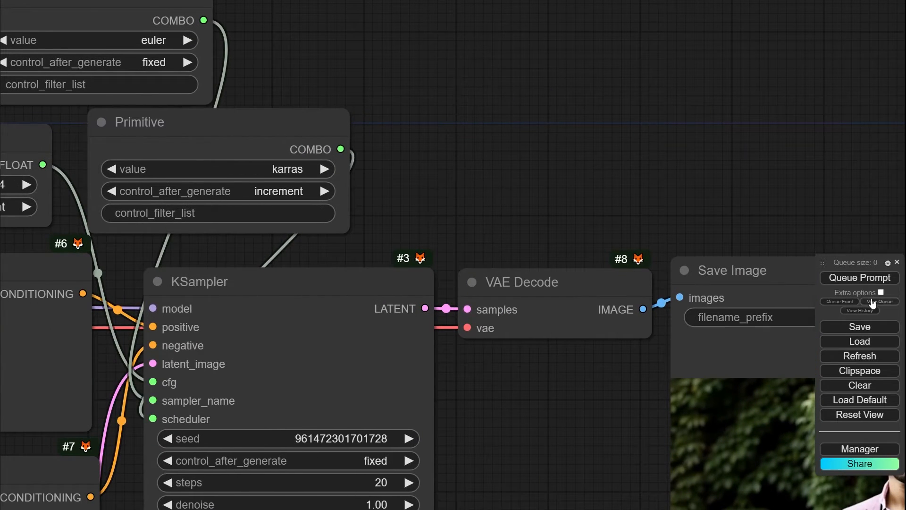
left_click(860, 278)
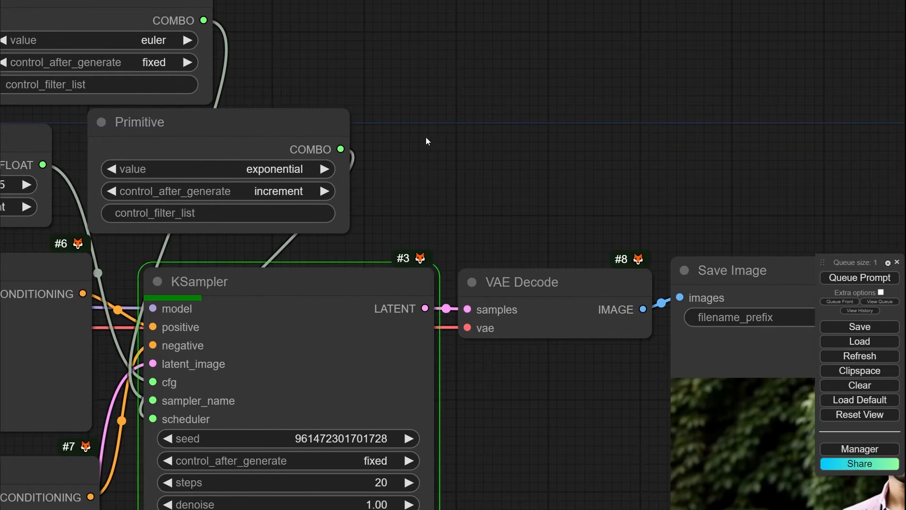
left_click_drag(426, 137, 537, 163)
scroll(638, 422, "down", 2)
left_click_drag(639, 426, 526, 217)
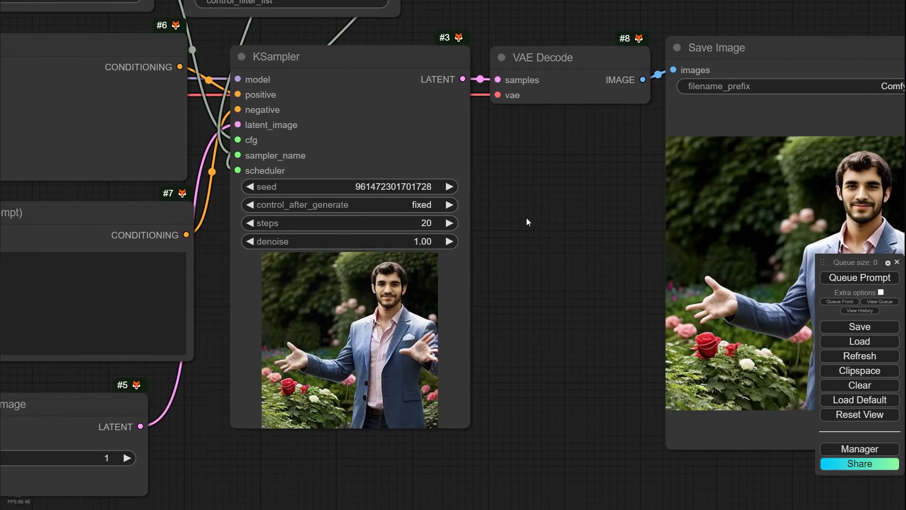
- Queue the prompt three more times to advance the scheduler through sgm_uniform and simple to ddim_uniform
left_click(869, 279)
left_click_drag(578, 247, 581, 283)
scroll(581, 283, "down", 1)
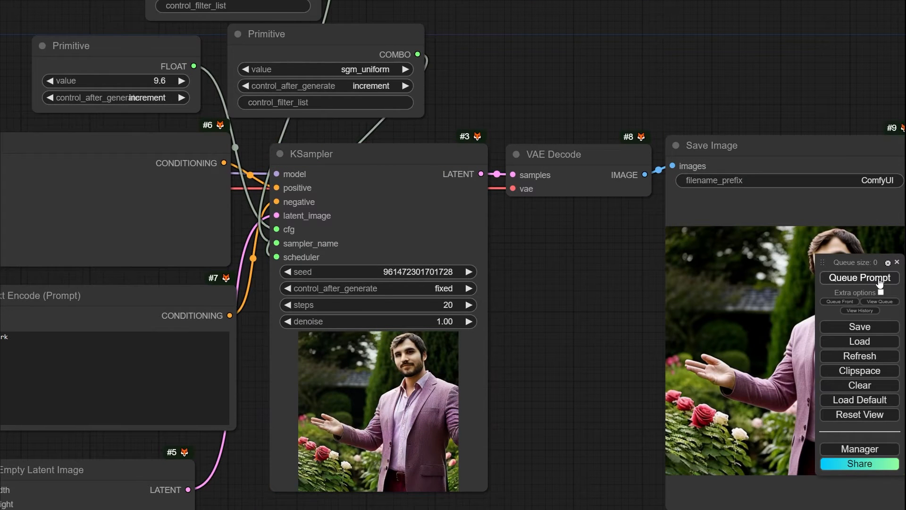
left_click(859, 278)
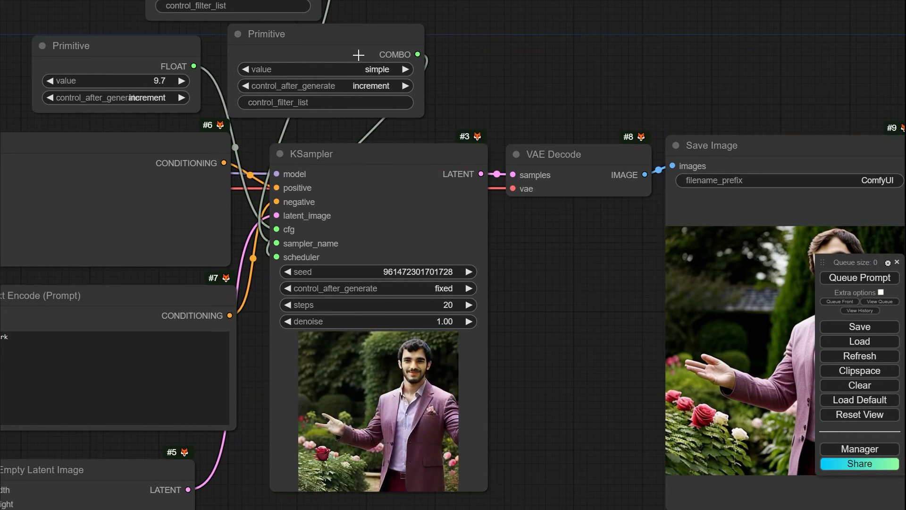
left_click(860, 277)
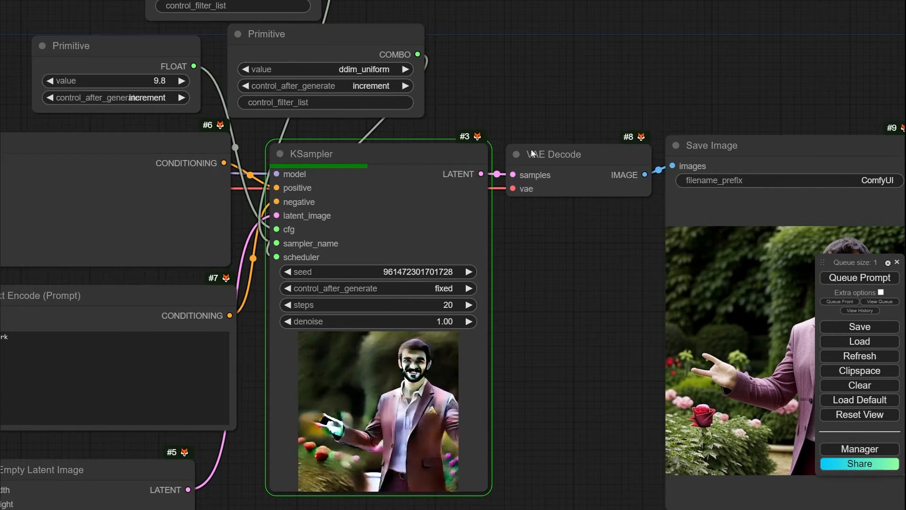
- Queue another three runs with the scheduler already at ddim_uniform, the last option in its list
left_click(871, 278)
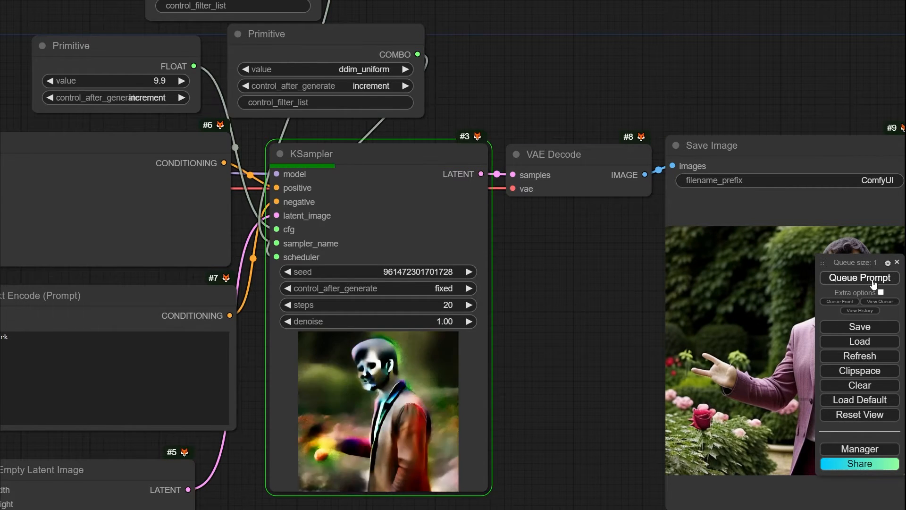
left_click(872, 278)
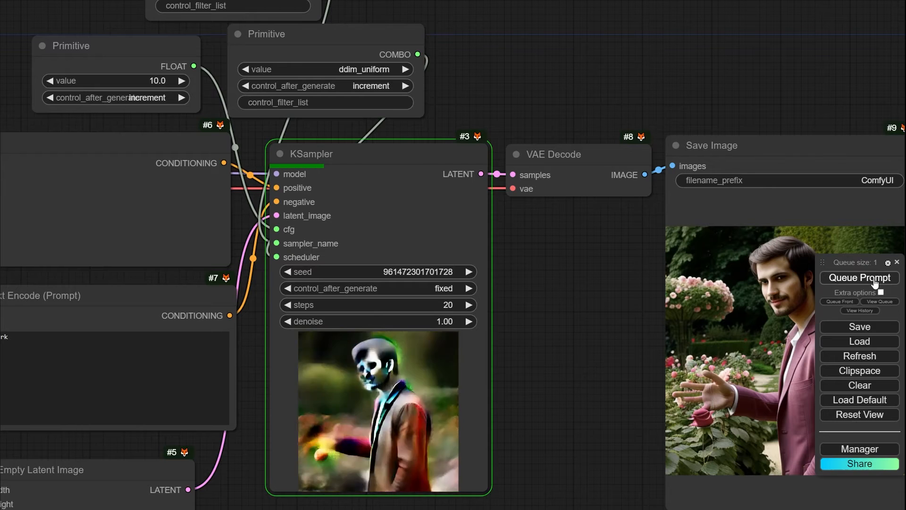
left_click(875, 281)
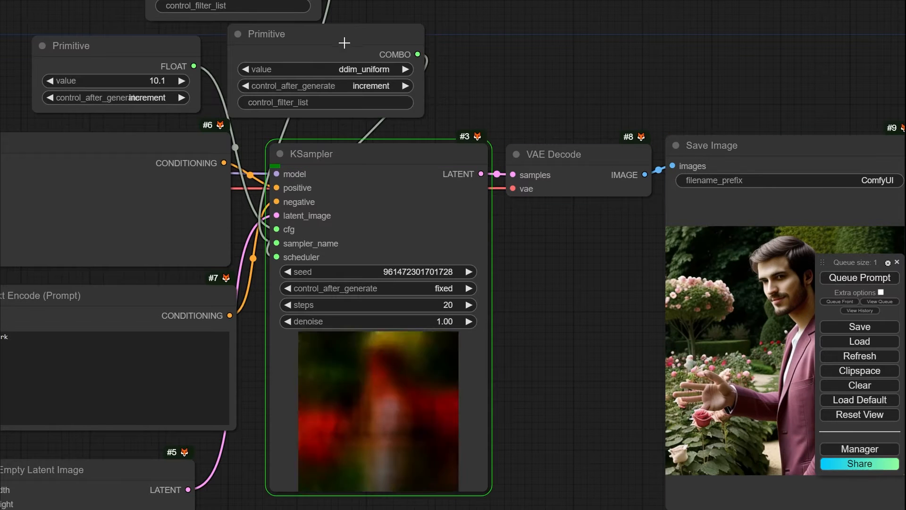
scroll(301, 37, "up", 6)
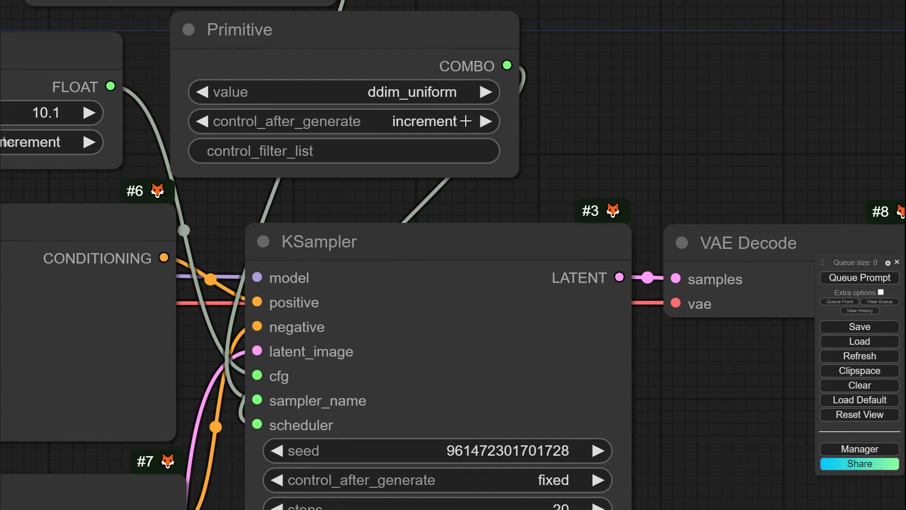
- Set control_after_generate to randomize on the scheduler's COMBO Primitive and queue one prompt
left_click(452, 123)
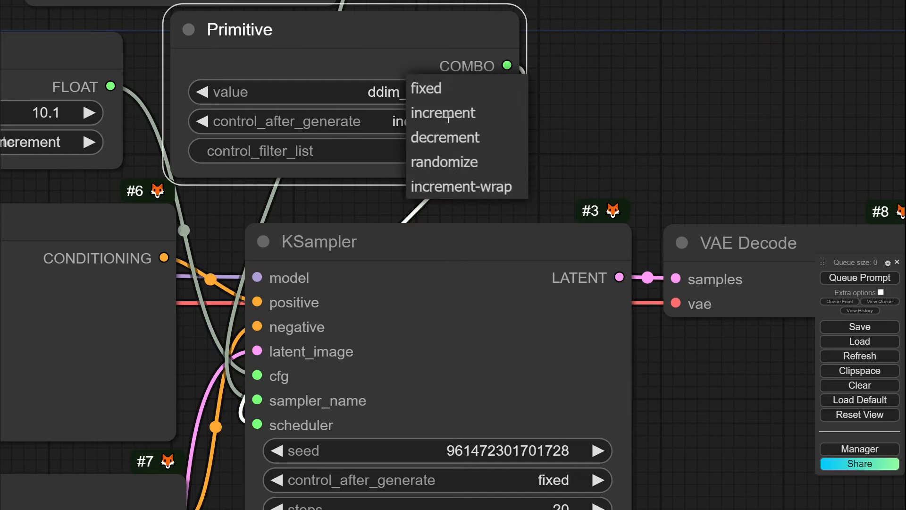
left_click(475, 168)
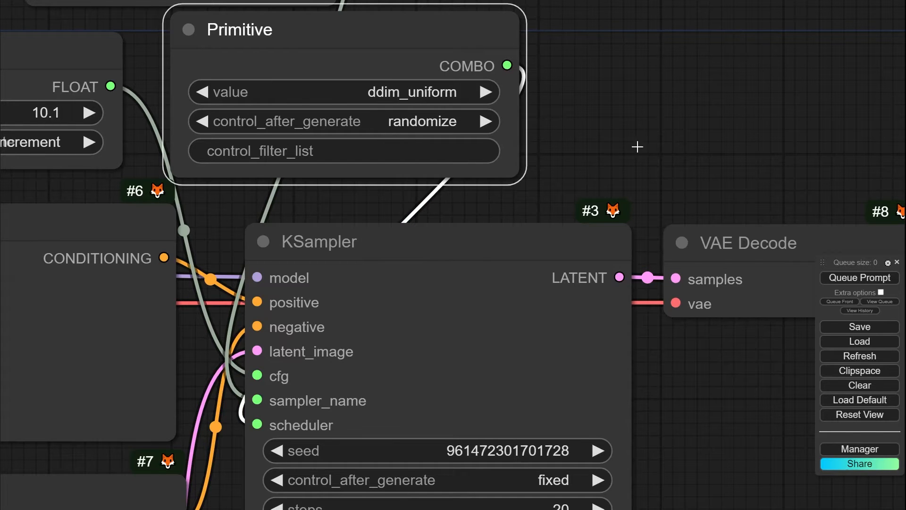
left_click(874, 274)
scroll(682, 390, "down", 5)
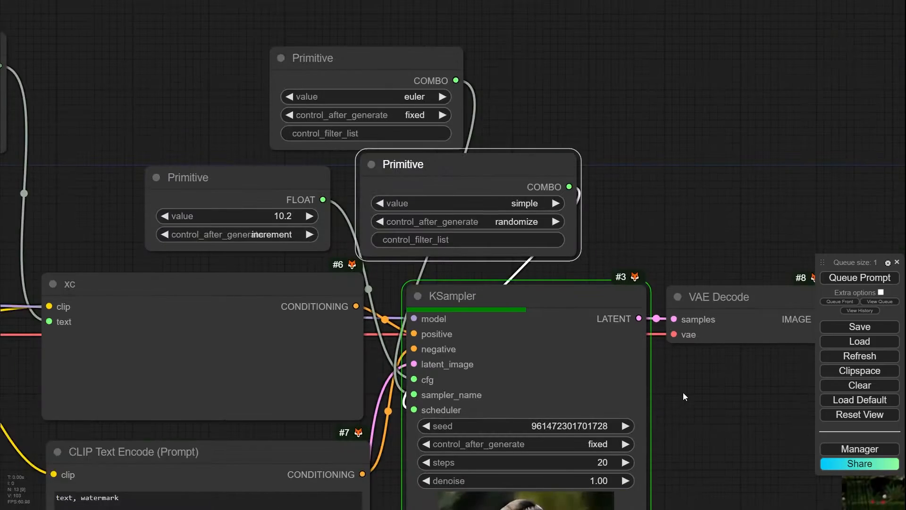
left_click_drag(581, 182, 439, 74)
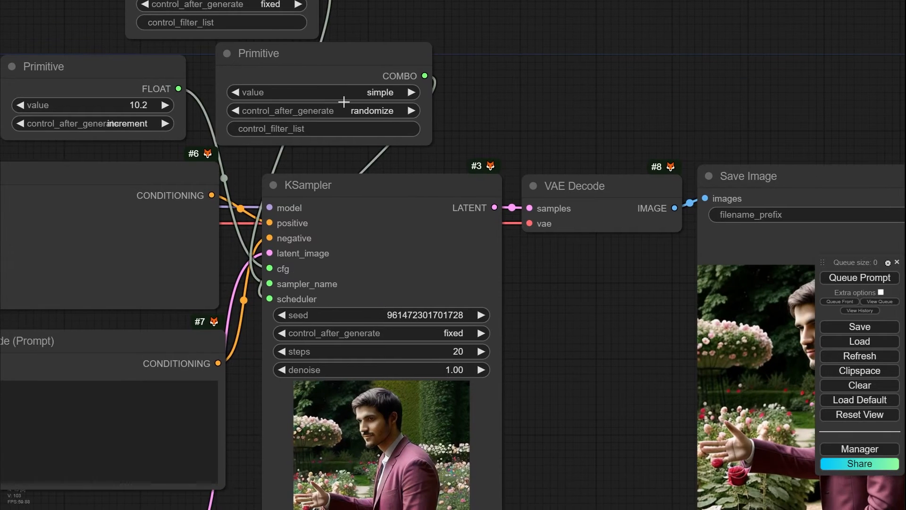
scroll(278, 82, "up", 4)
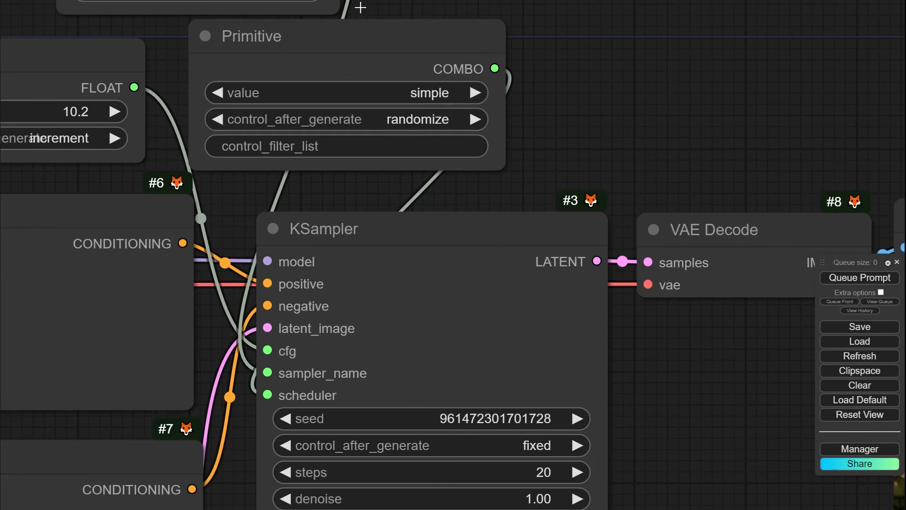
- Widen the FLOAT Primitive that drives cfg so its control_after_generate label and value no longer overlap
left_click_drag(579, 21, 675, 193)
left_click_drag(587, 178, 689, 143)
scroll(677, 148, "down", 5)
scroll(379, 235, "up", 5)
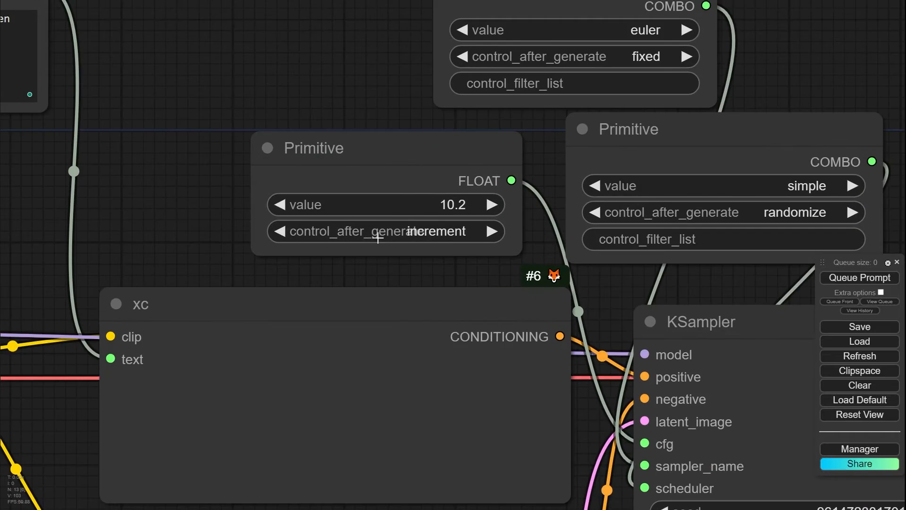
scroll(379, 238, "up", 3)
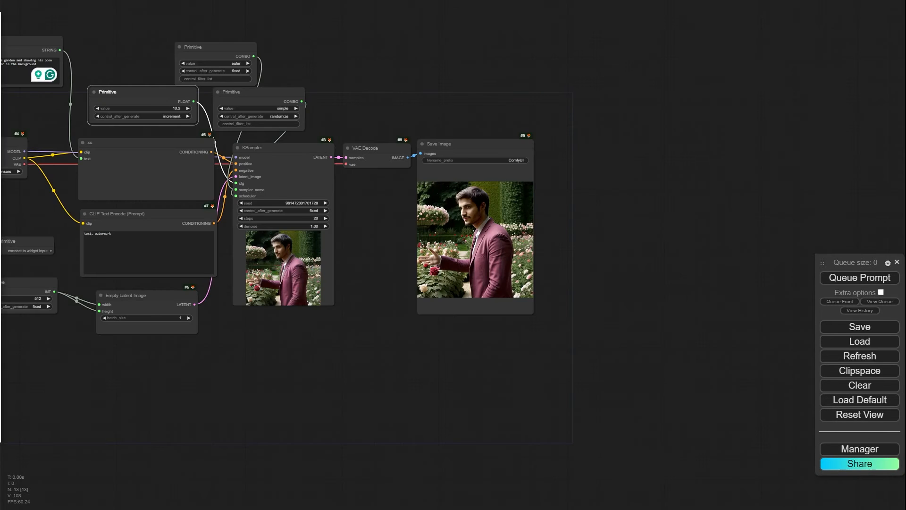
- Switch to File Explorer and open the output folder inside ComfyUI, down to the most recent images
left_click_drag(0, 78, 136, 67)
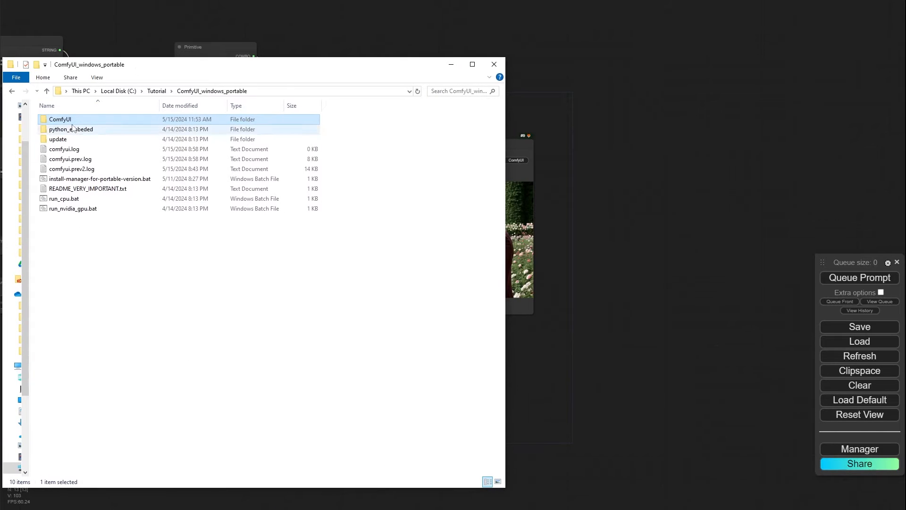
double_click(71, 129)
left_click(243, 90)
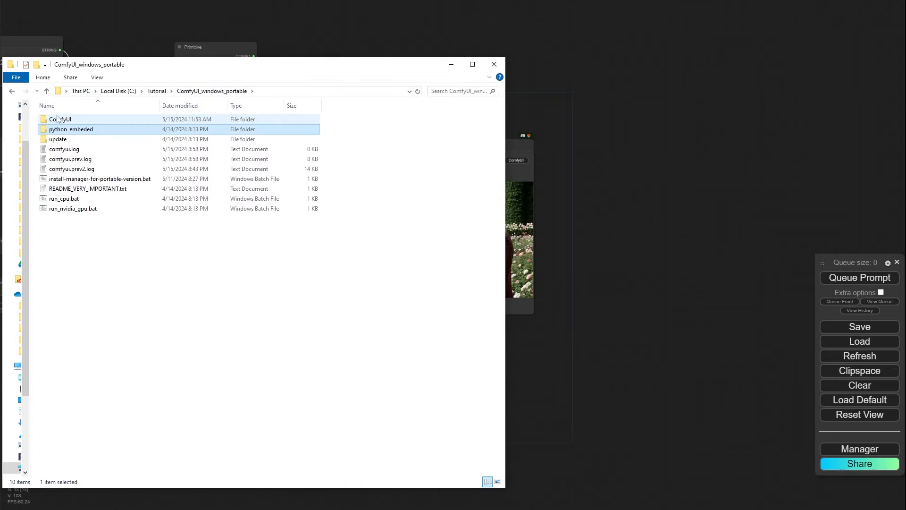
double_click(60, 120)
double_click(355, 213)
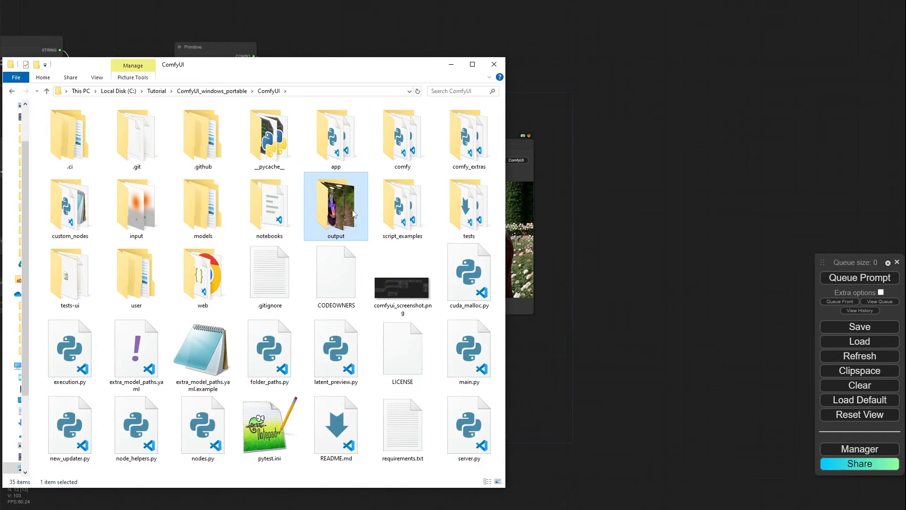
left_click_drag(496, 124, 500, 453)
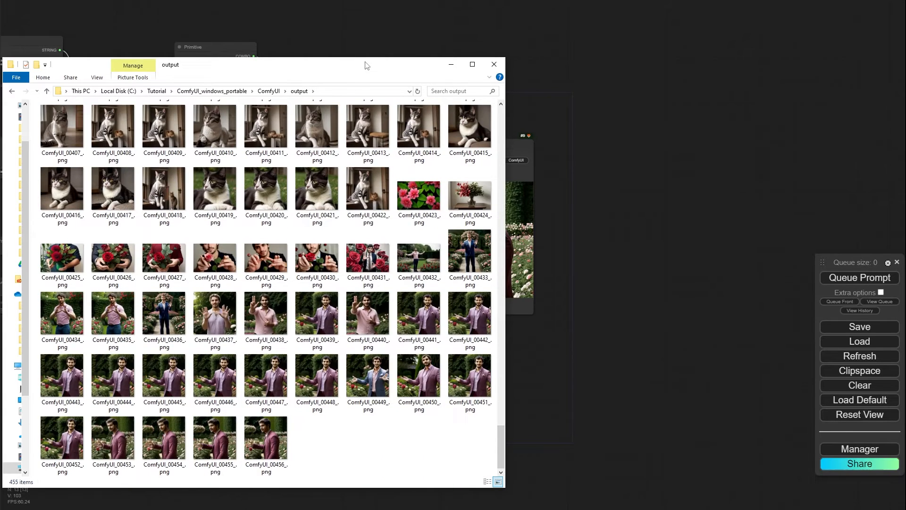
- Put the File Explorer window away and clear the whole workflow from the ComfyUI canvas
left_click(451, 65)
left_click(871, 390)
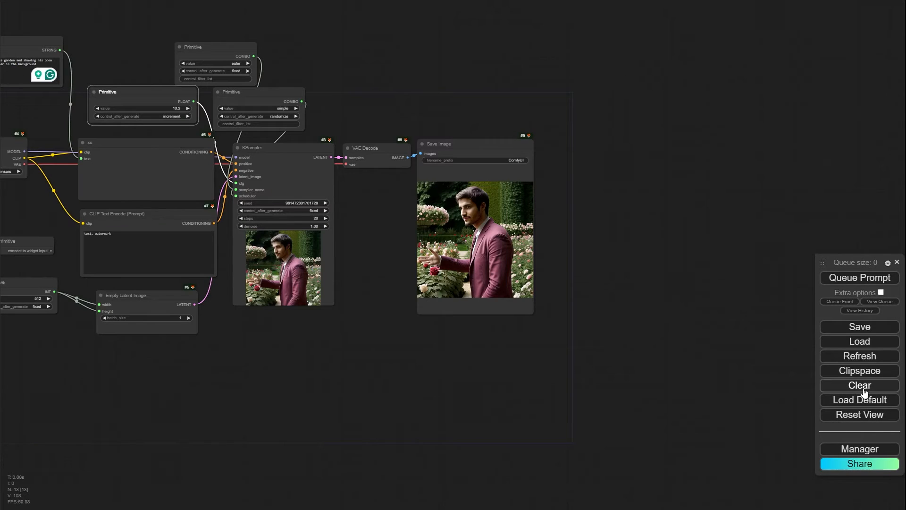
left_click(481, 43)
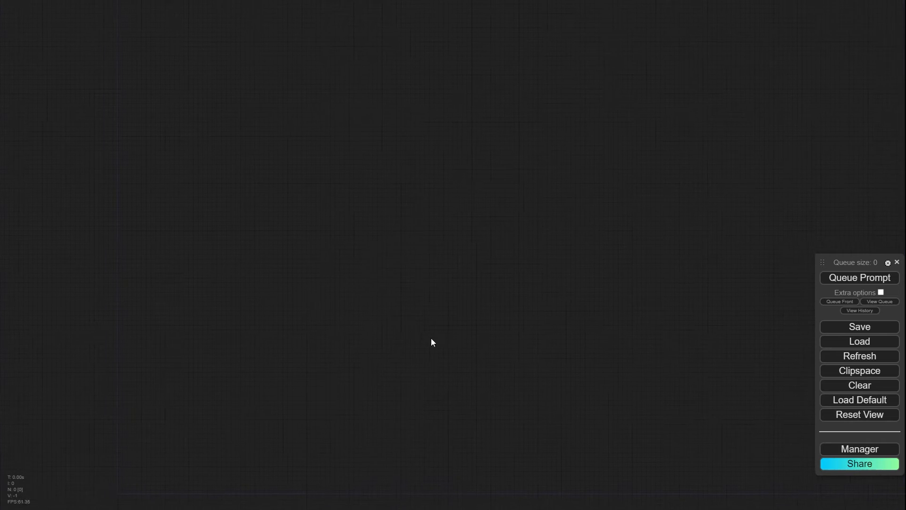
- Restore the workflow by dropping ComfyUI_00456_.png from the output folder onto the empty canvas
left_click_drag(0, 44, 142, 20)
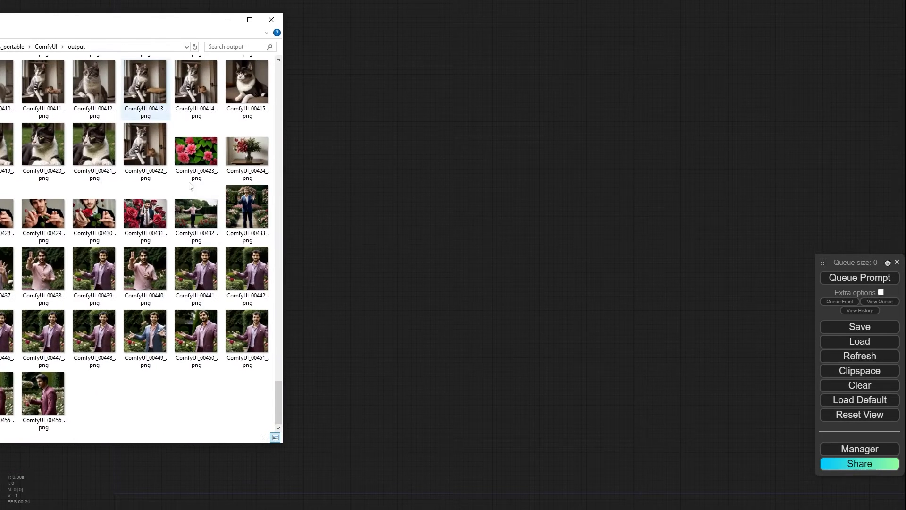
left_click(39, 389)
left_click_drag(40, 388, 400, 266)
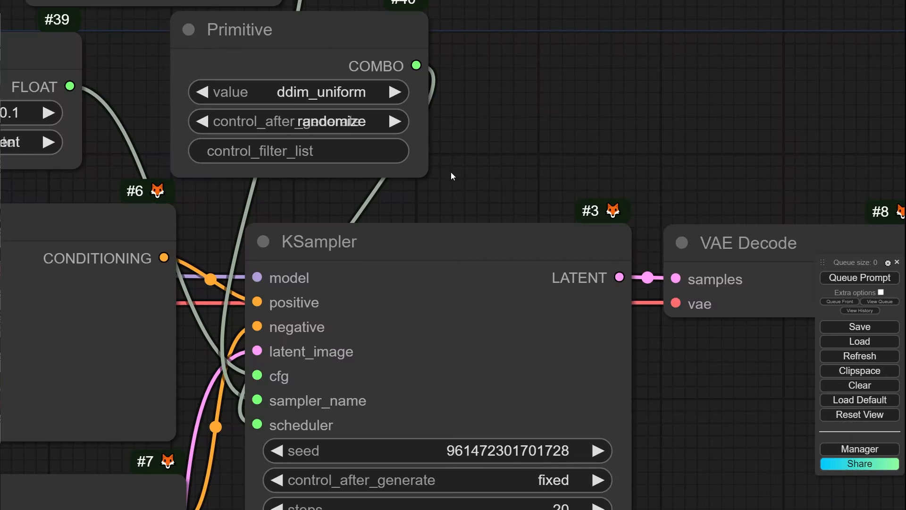
scroll(505, 199, "down", 5)
scroll(505, 199, "down", 3)
left_click_drag(522, 183, 612, 118)
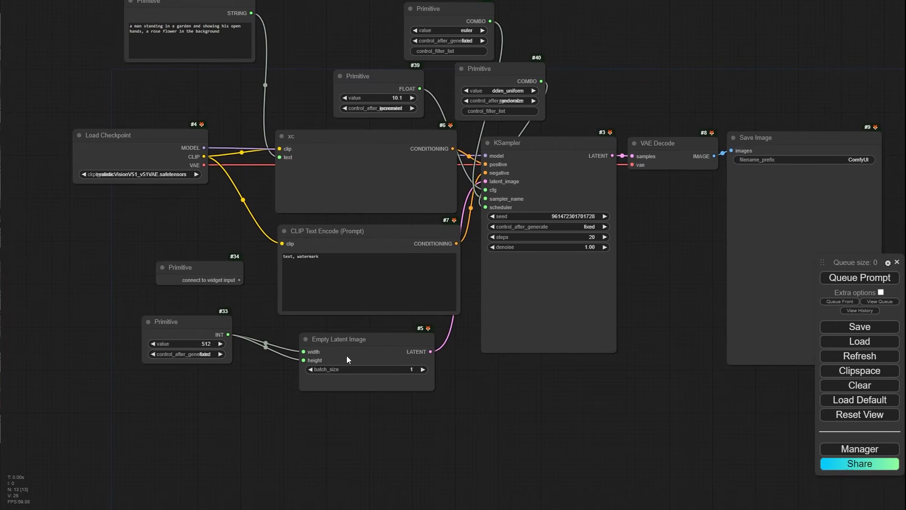
left_click_drag(0, 20, 36, 21)
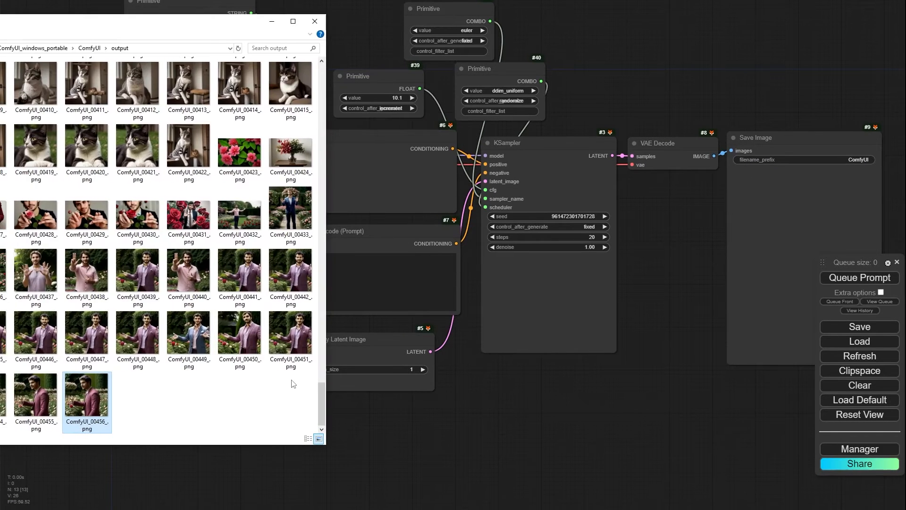
left_click_drag(217, 26, 0, 80)
left_click_drag(673, 265, 359, 300)
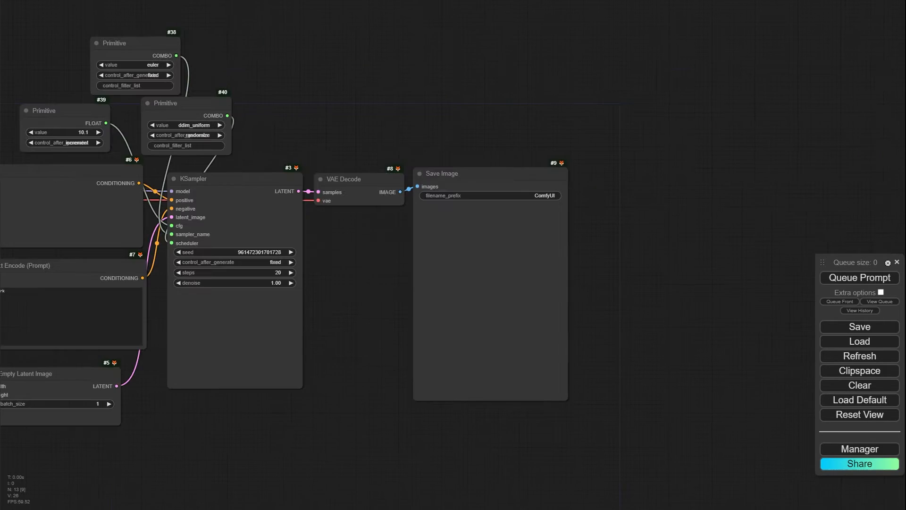
left_click_drag(452, 107, 505, 137)
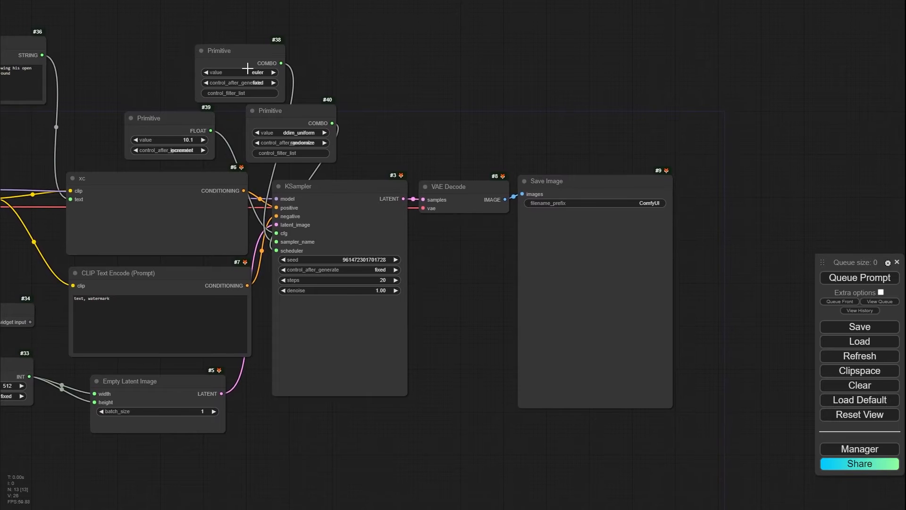
- Select the KSampler, VAE Decode and Save Image nodes together and move the group slightly down and right on the canvas
left_click_drag(731, 127, 345, 421)
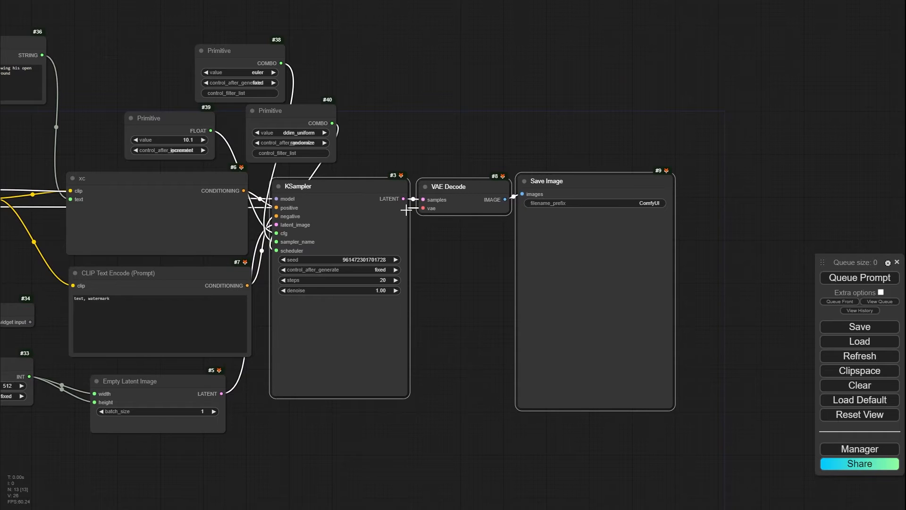
left_click_drag(364, 187, 406, 184)
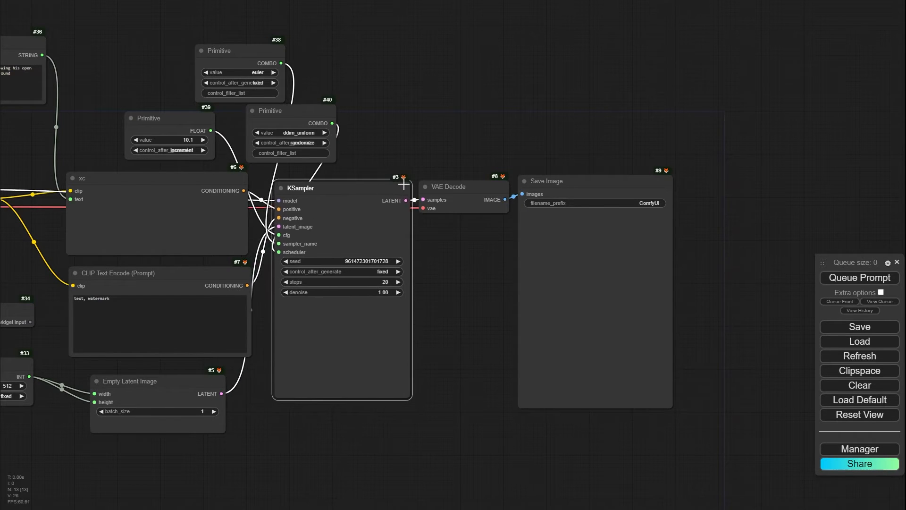
left_click_drag(752, 148, 341, 458)
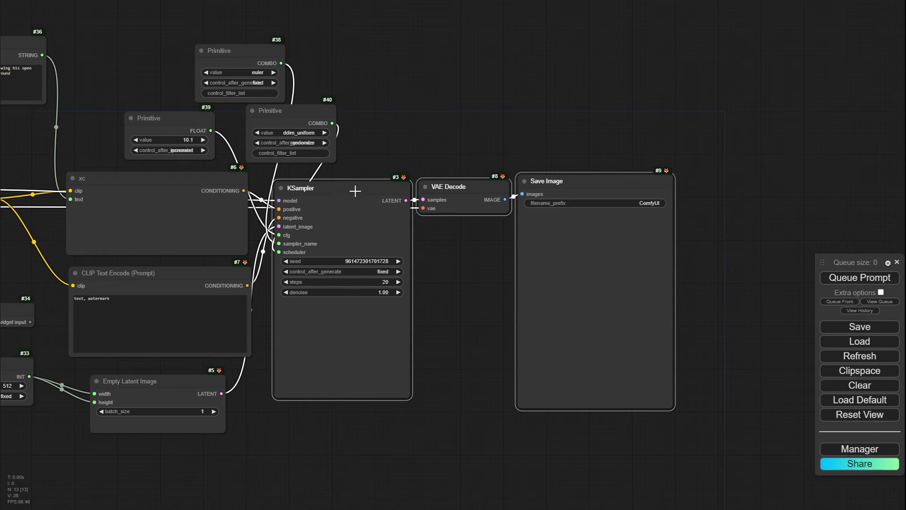
left_click_drag(355, 191, 399, 218)
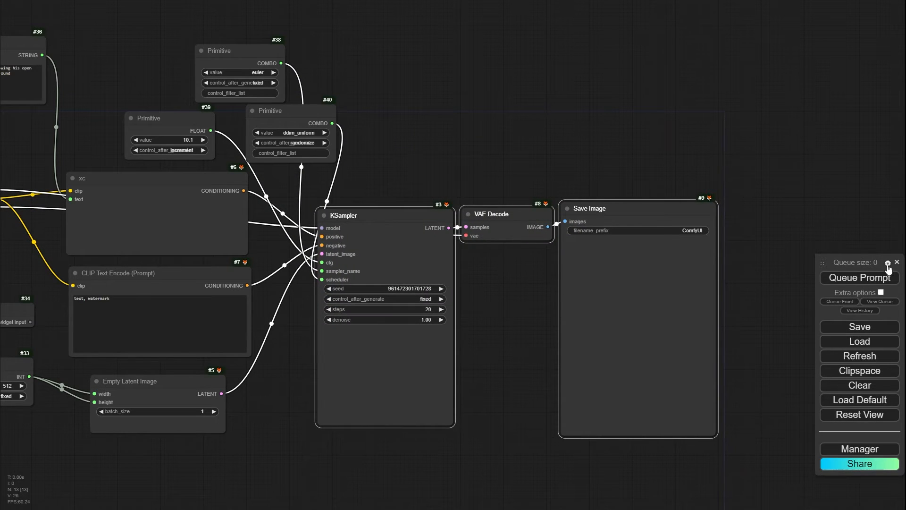
- Set the Grid Size to 300 in the settings and shift the selected node group
left_click(888, 264)
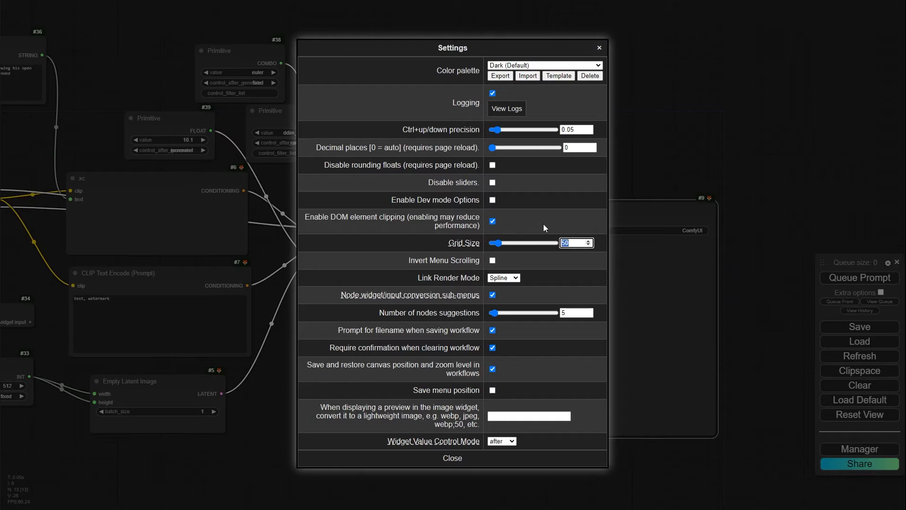
type("300")
left_click(457, 459)
mouse_move(402, 223)
left_mouse_down()
mouse_move(533, 114)
mouse_move(548, 166)
mouse_move(516, 226)
mouse_move(467, 251)
mouse_move(537, 113)
mouse_move(463, 158)
mouse_move(411, 216)
mouse_move(418, 200)
mouse_move(530, 156)
mouse_move(533, 94)
mouse_move(422, 238)
mouse_move(379, 227)
mouse_move(389, 226)
left_mouse_up()
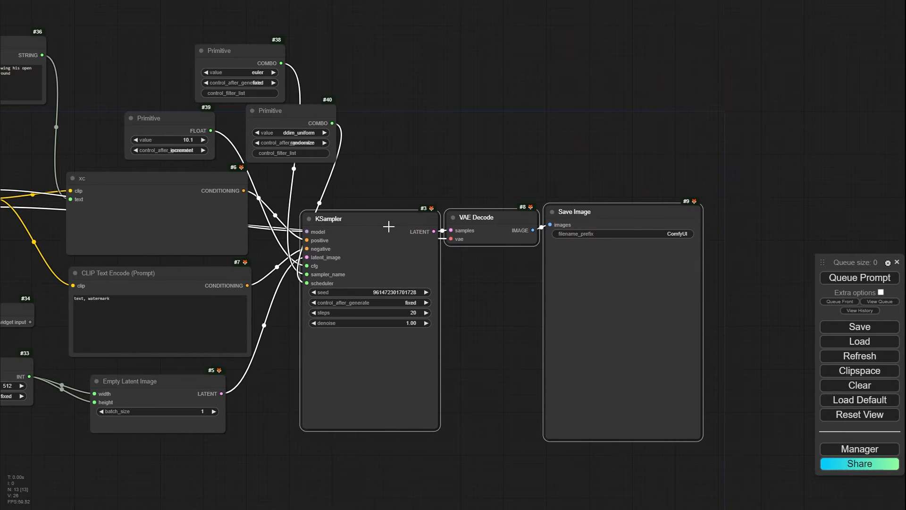
- Set the Grid Size to 10 and change the color palette to Github after trying Light
left_click(888, 263)
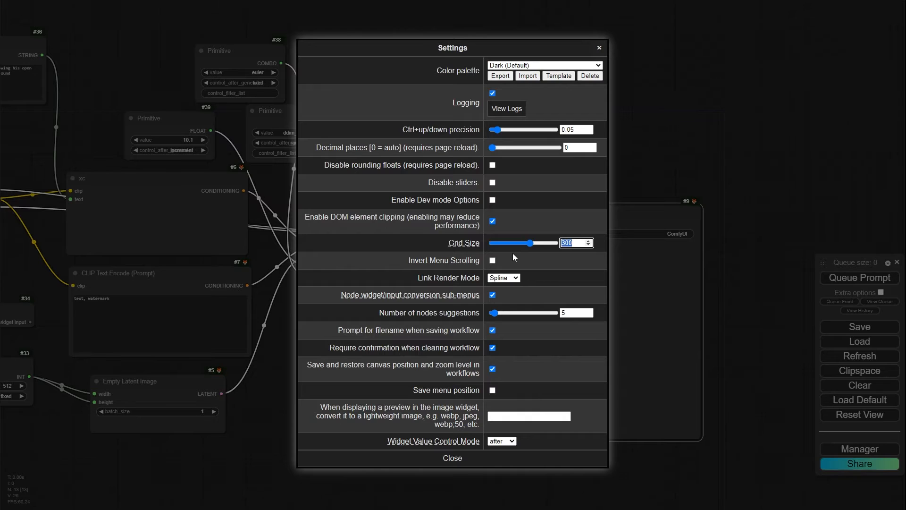
type("10")
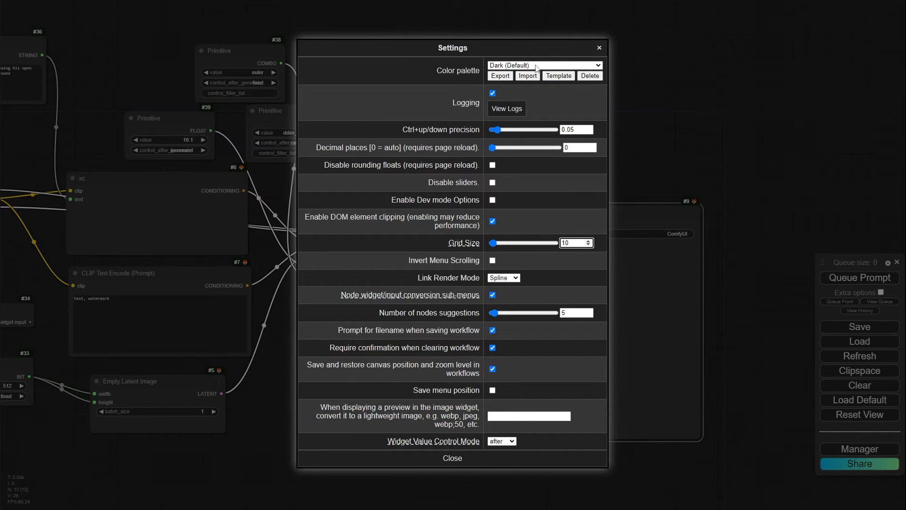
left_click(559, 68)
left_click(509, 84)
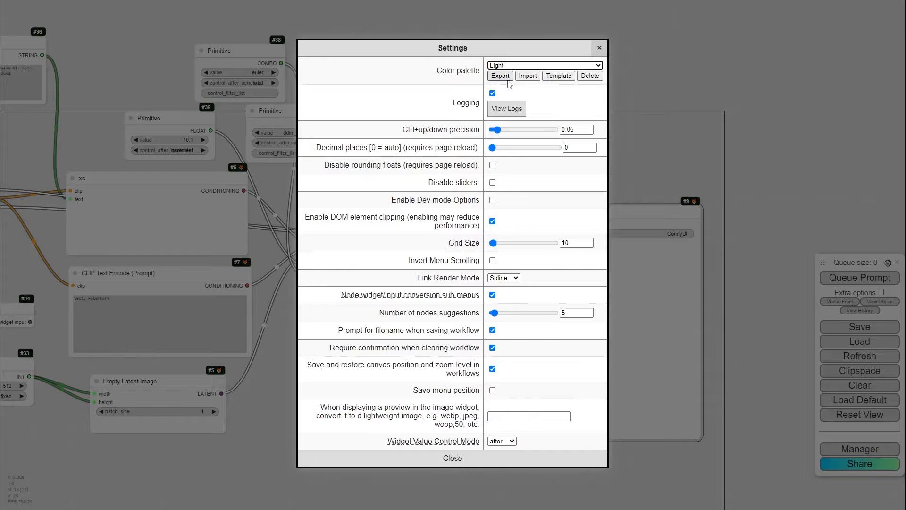
left_click(512, 65)
left_click(495, 115)
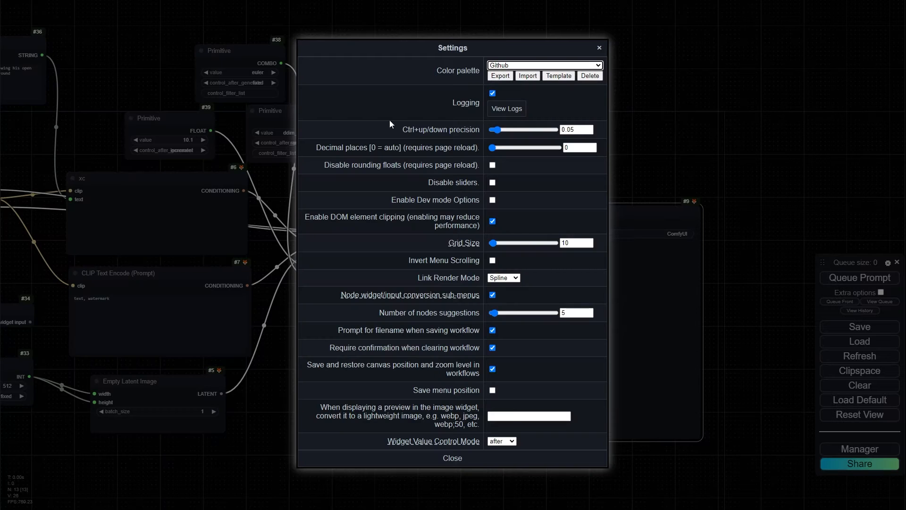
left_click(477, 461)
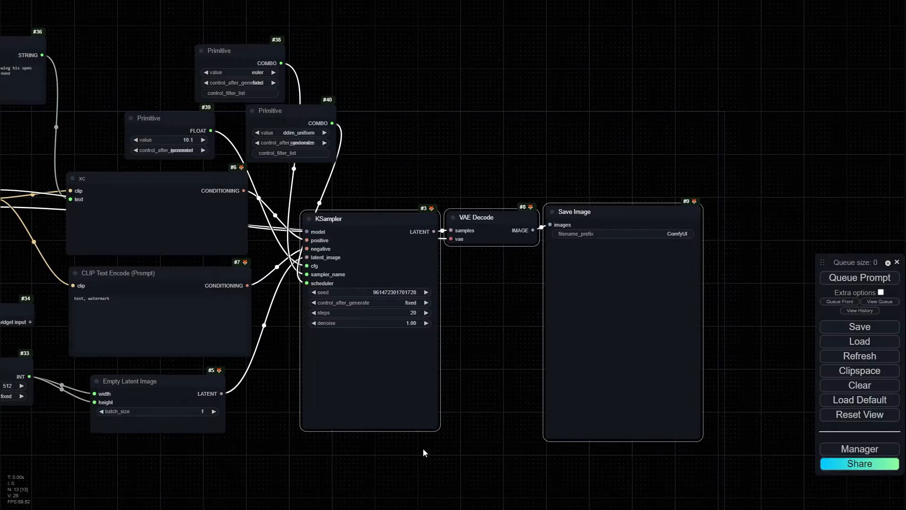
- Open the ComfyUI Manager and check the choices of its Double-Click option, keeping Copy All Connections
left_click_drag(439, 136, 489, 101)
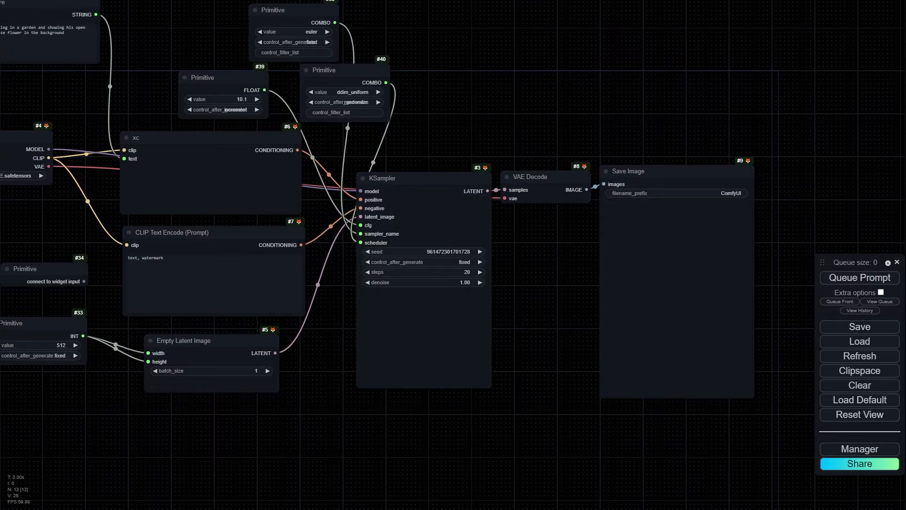
left_click_drag(760, 432, 702, 379)
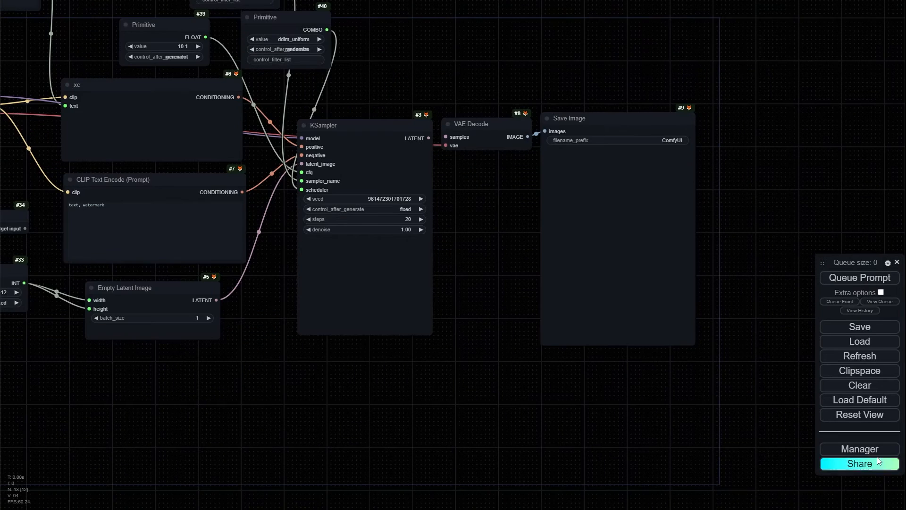
left_click(860, 449)
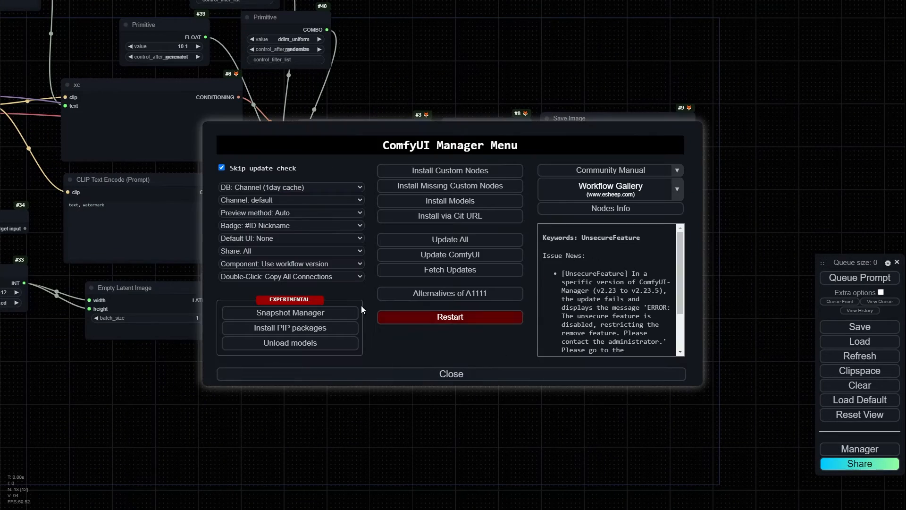
left_click(232, 276)
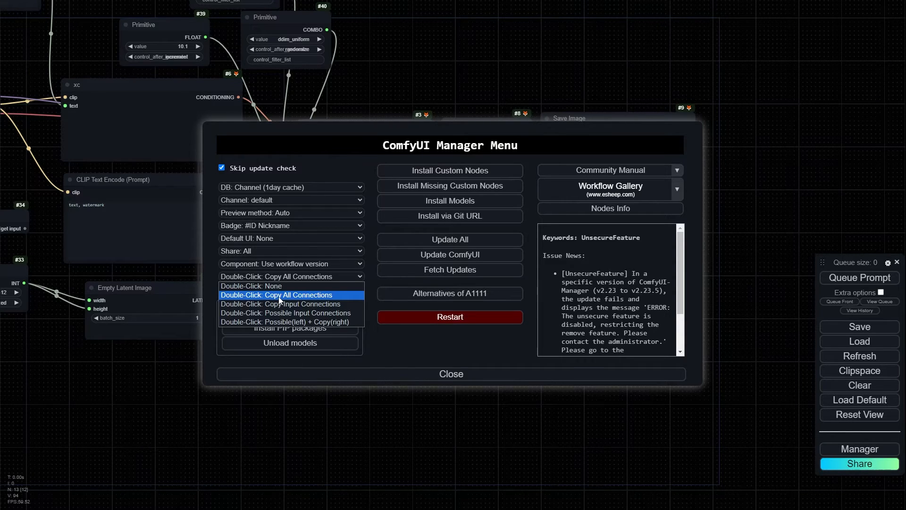
left_click(415, 374)
scroll(352, 155, "up", 5)
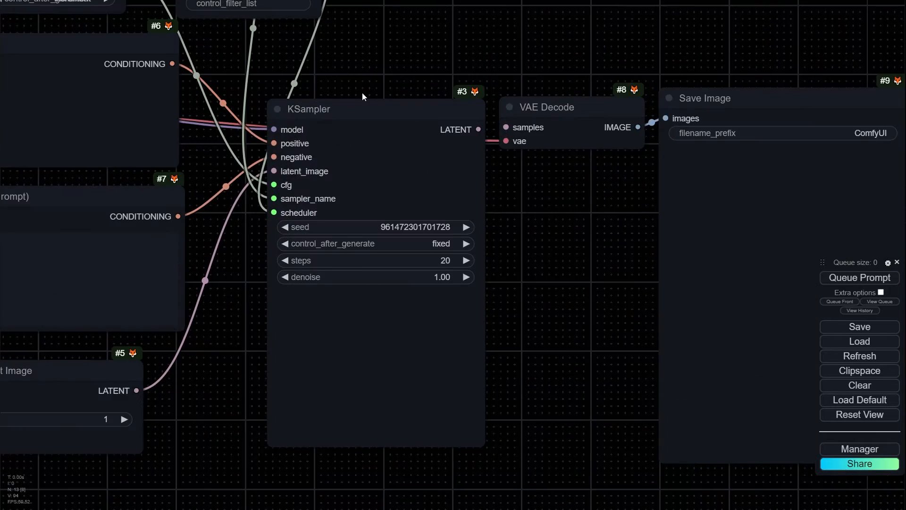
- Duplicate the KSampler node below the original and copy all of the original's connections to the duplicate
scroll(362, 102, "down", 4)
left_click_drag(360, 106, 380, 242)
scroll(286, 236, "up", 5)
double_click(317, 233)
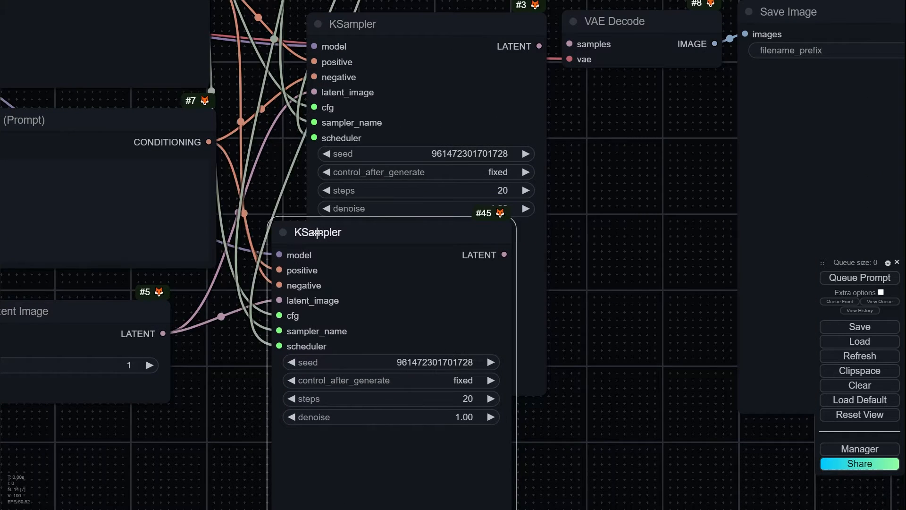
scroll(463, 277, "down", 5)
left_click_drag(419, 247, 413, 282)
left_click(856, 454)
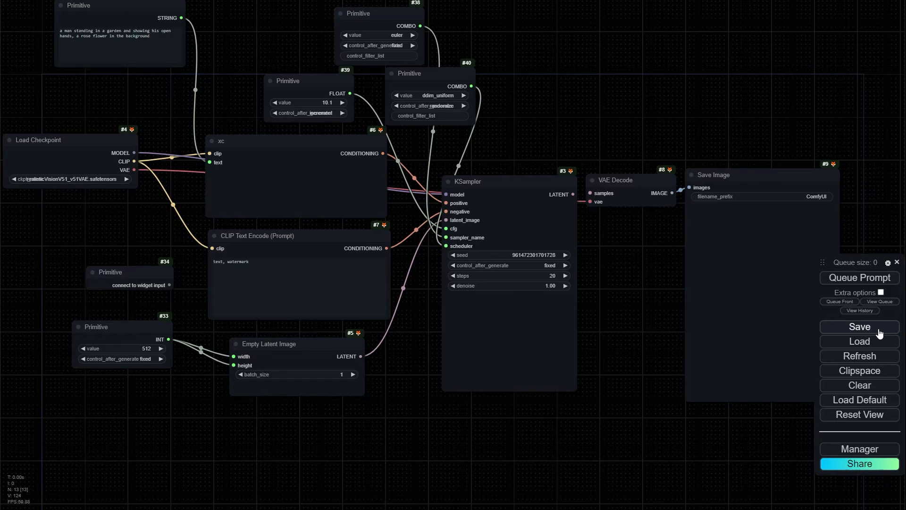
- Save the workflow as workflow.json and look at the file browser for loading a workflow without loading one
left_click(876, 328)
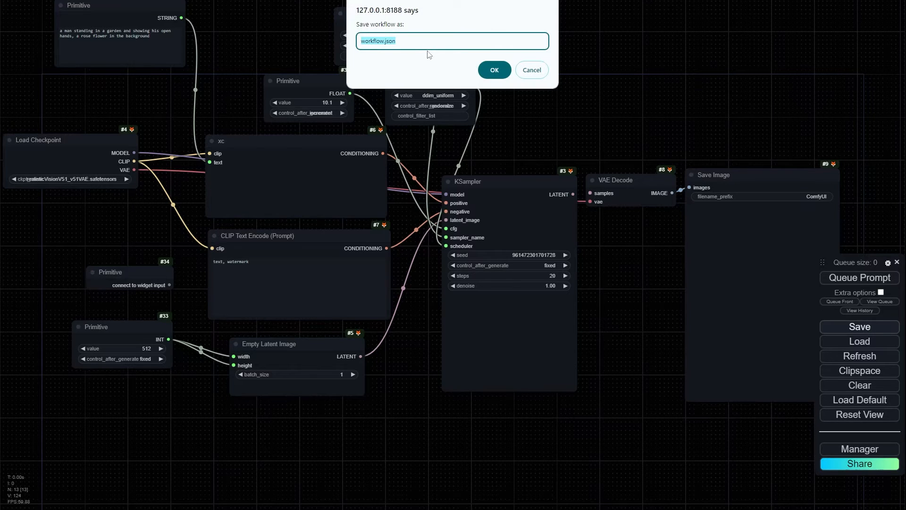
left_click(495, 70)
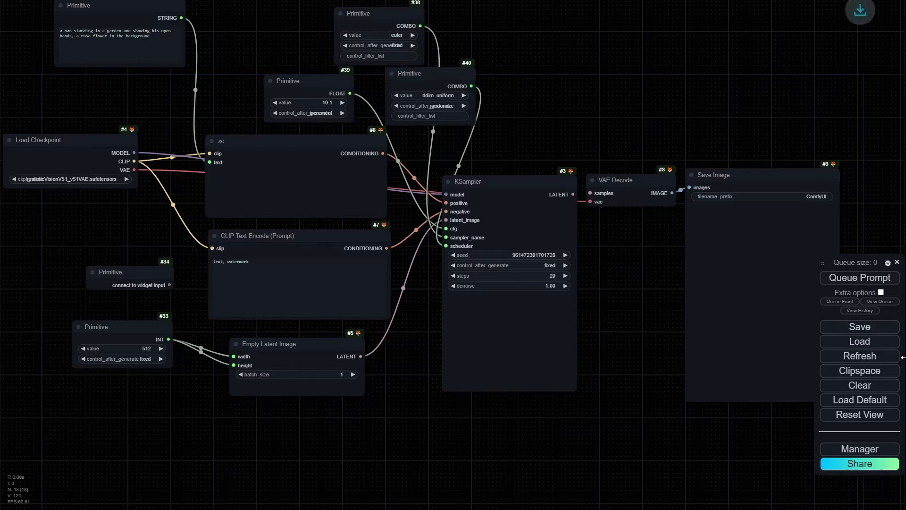
left_click(858, 343)
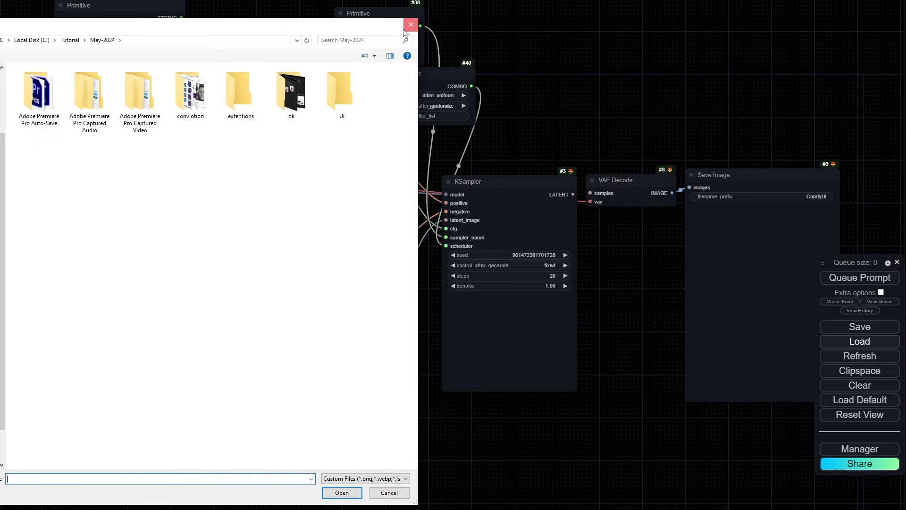
left_click(406, 27)
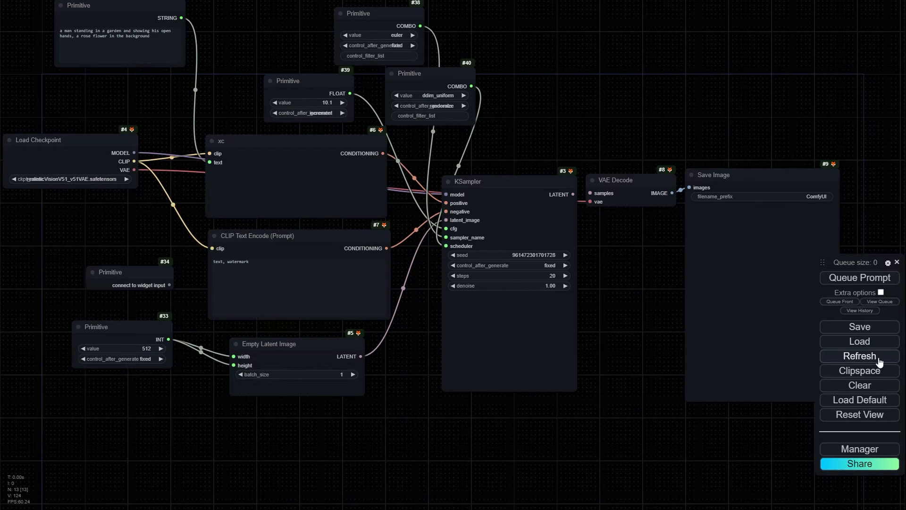
- Widen the Load Checkpoint node until the checkpoint name fits and check the available checkpoints, keeping realisticVisionV51_v51VAE.safetensors
left_click_drag(529, 95, 651, 143)
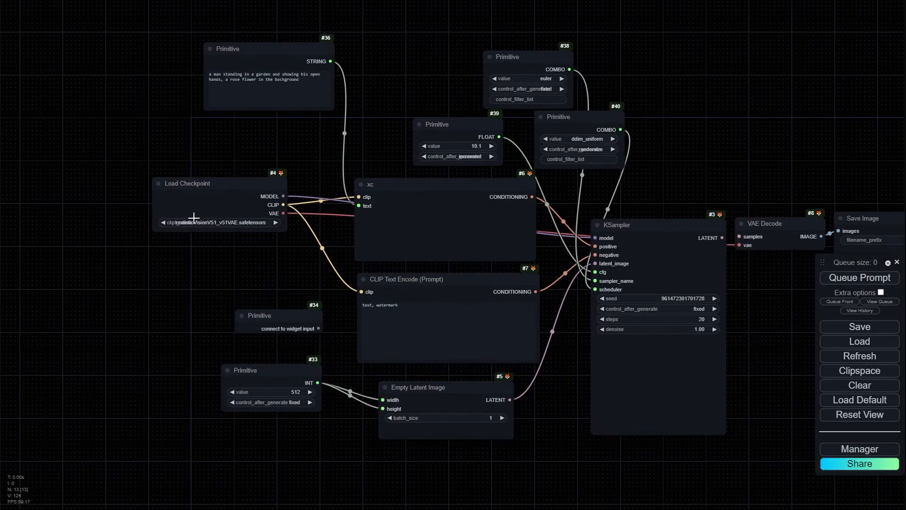
scroll(195, 236, "up", 10)
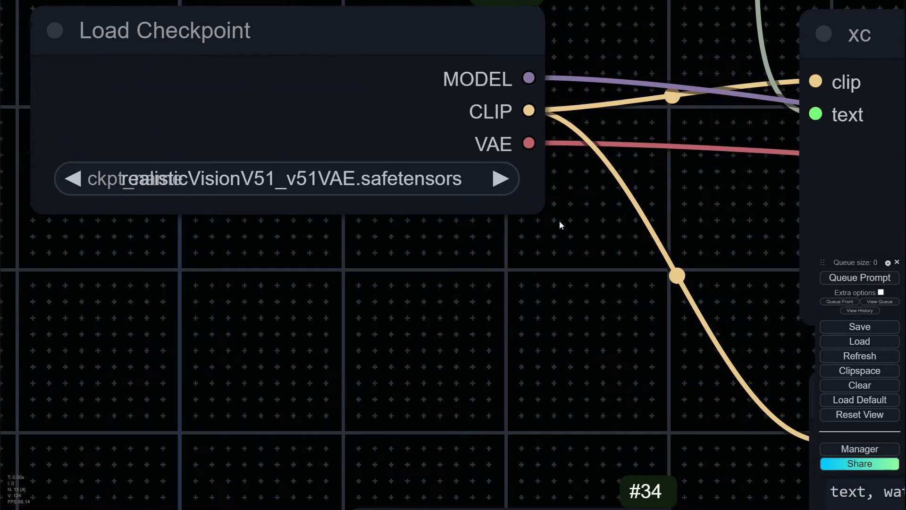
left_click_drag(535, 207, 645, 228)
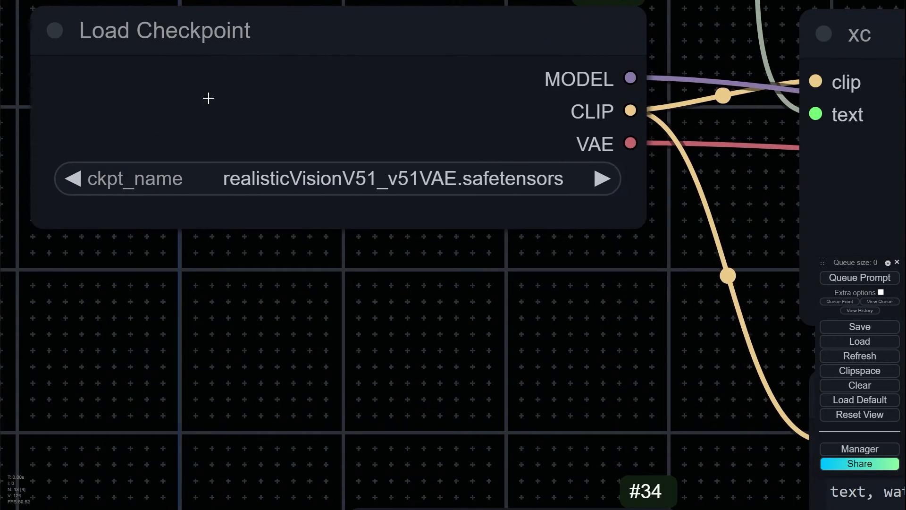
left_click(424, 189)
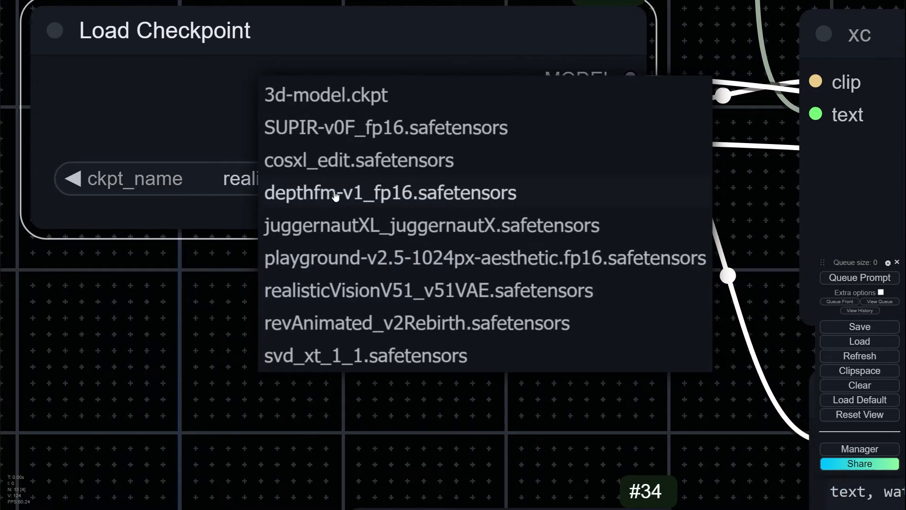
left_click(196, 323)
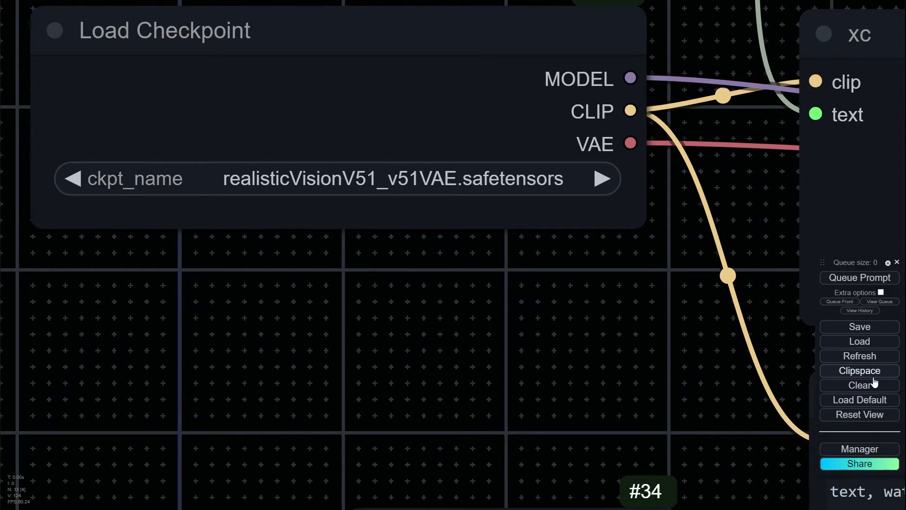
- Clear the whole workflow from the canvas and load the default workflow in its place
left_click(860, 414)
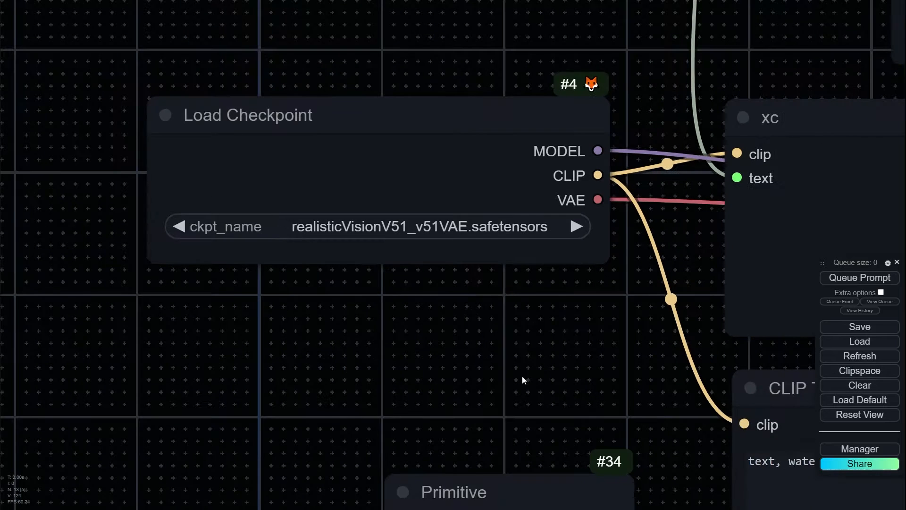
left_click(878, 387)
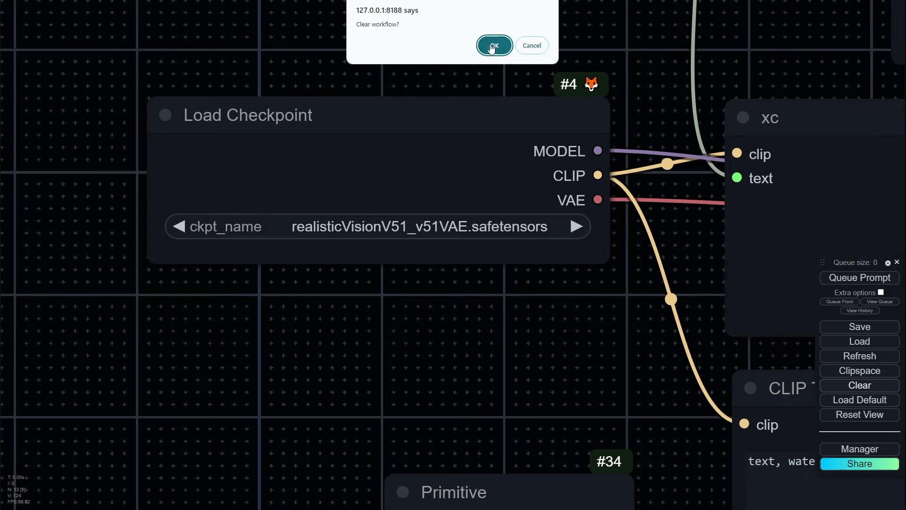
left_click(494, 42)
scroll(455, 264, "up", 3)
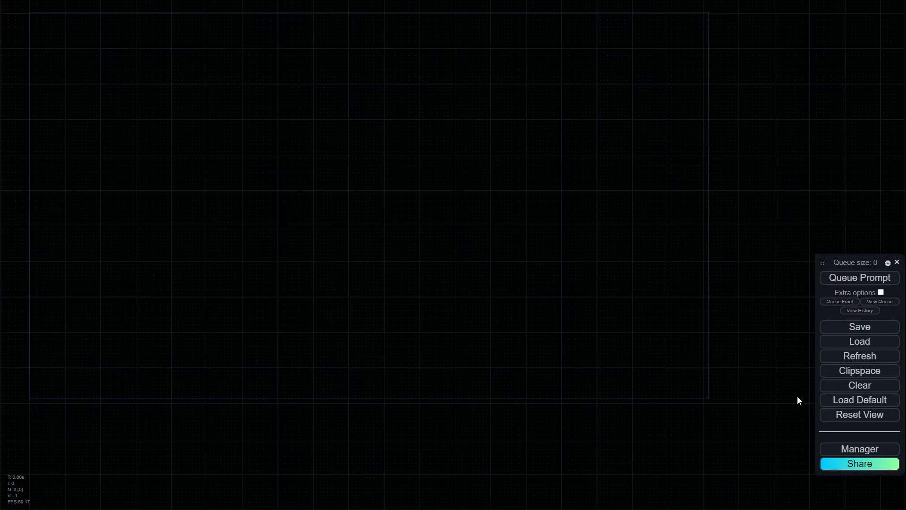
left_click(839, 402)
left_click(492, 42)
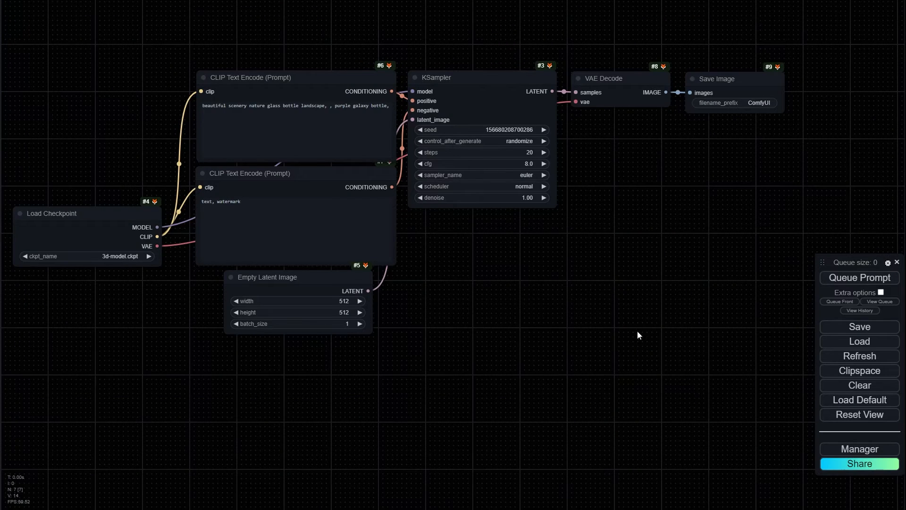
- Move the view away from the default workflow and reset it to bring all nodes back in view, twice
left_click_drag(505, 359, 123, 218)
scroll(123, 219, "down", 3)
left_click_drag(379, 283, 129, 215)
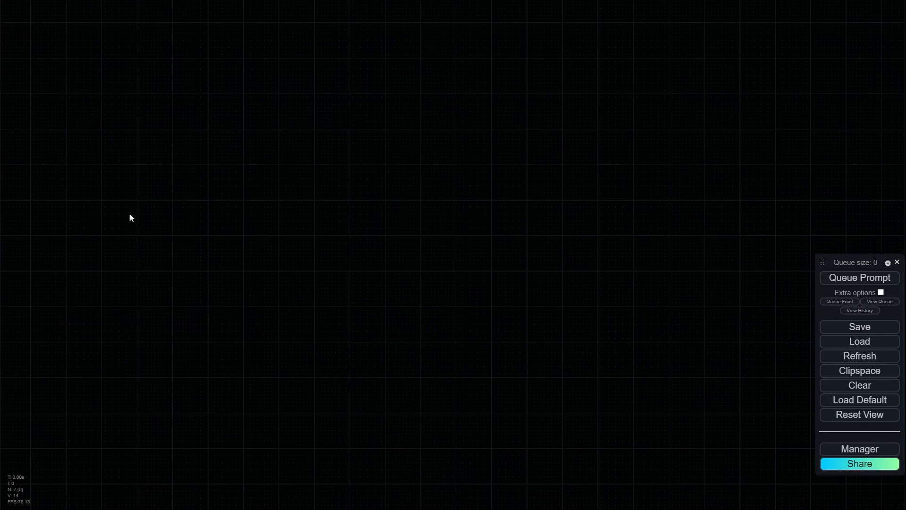
left_click(858, 419)
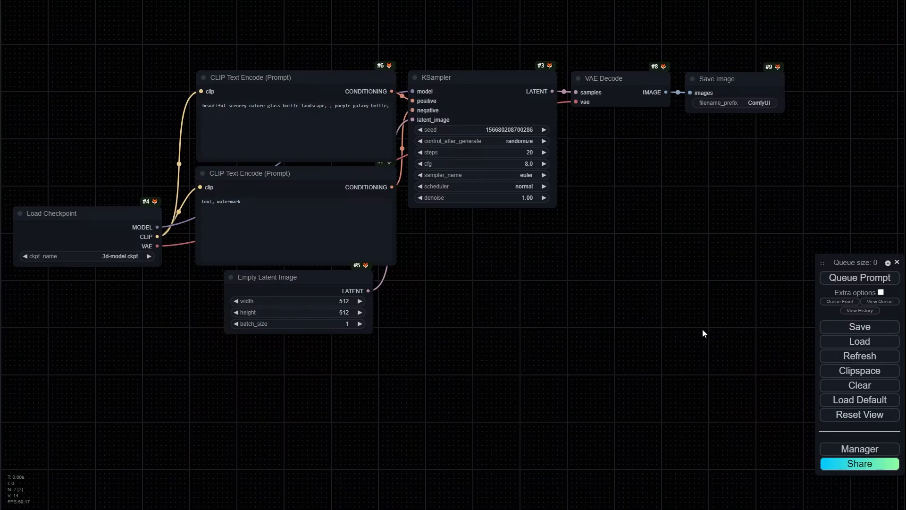
scroll(690, 327, "down", 4)
left_click_drag(690, 327, 572, 322)
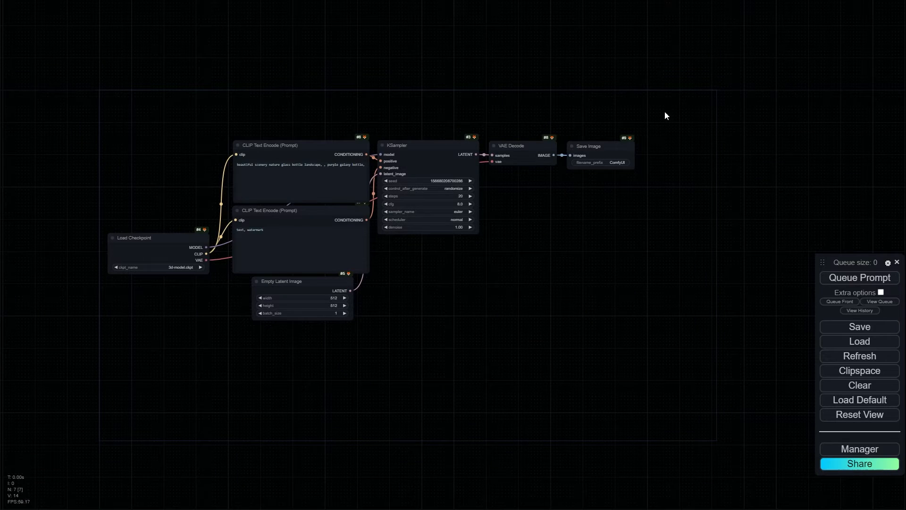
left_click(854, 420)
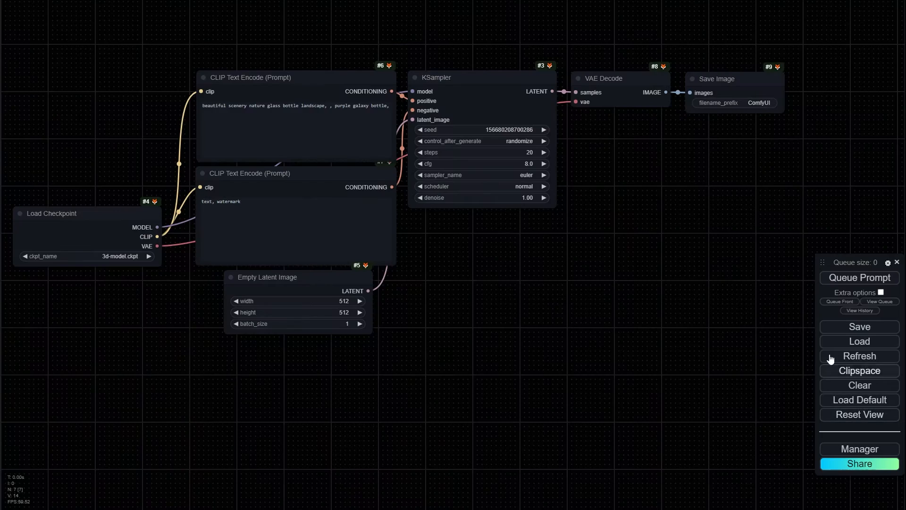
- Set the Link Render Mode to Straight and move the positive prompt and KSampler nodes to show the link routing
left_click(888, 263)
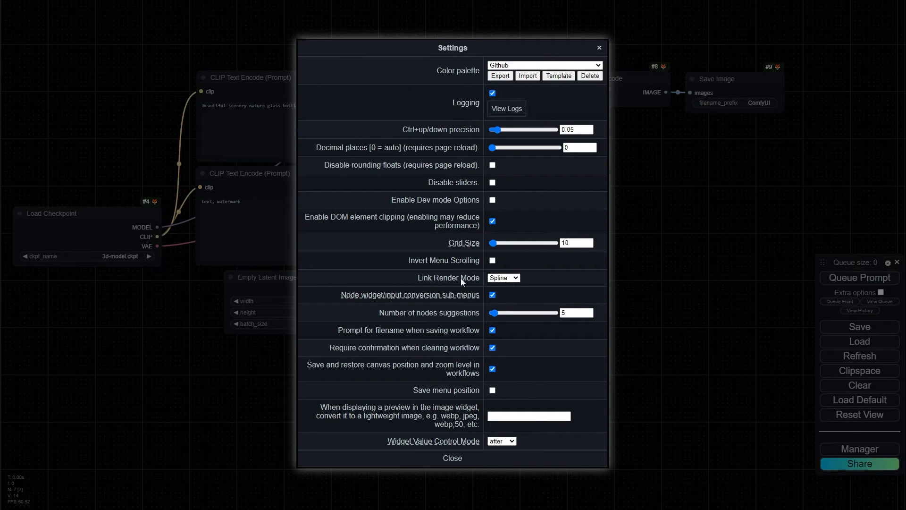
left_click(503, 281)
left_click(500, 286)
left_click(493, 459)
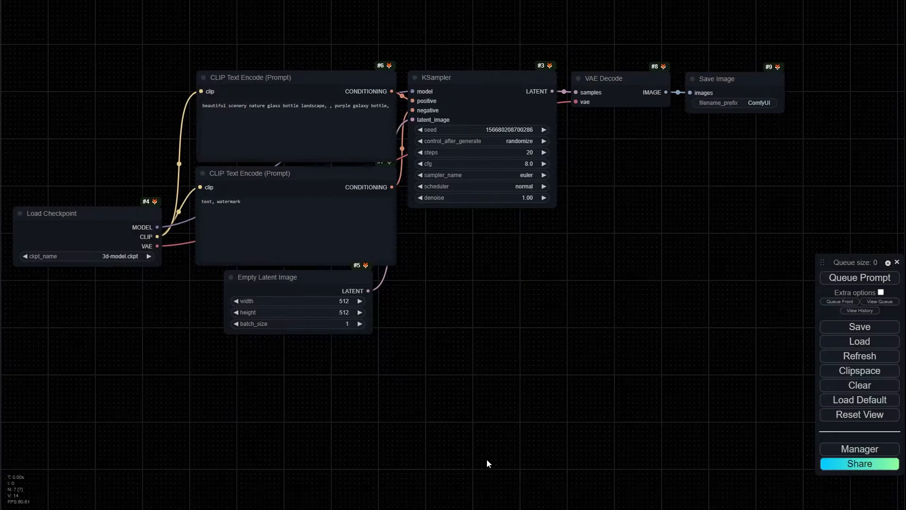
left_click_drag(261, 98, 76, 1)
left_click(495, 95)
left_click_drag(495, 95, 499, 45)
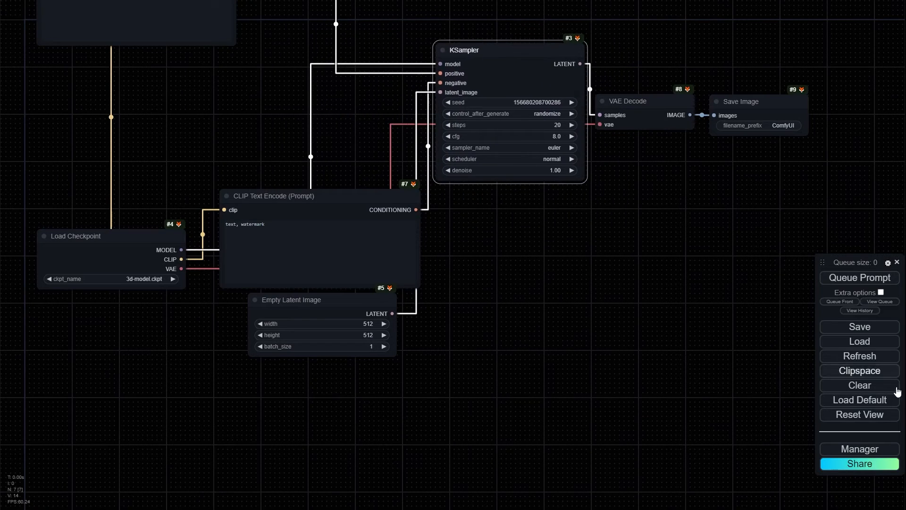
- Set the Link Render Mode to Linear and move the positive CLIP Text Encode node farther up and right
left_click(888, 263)
left_click(509, 278)
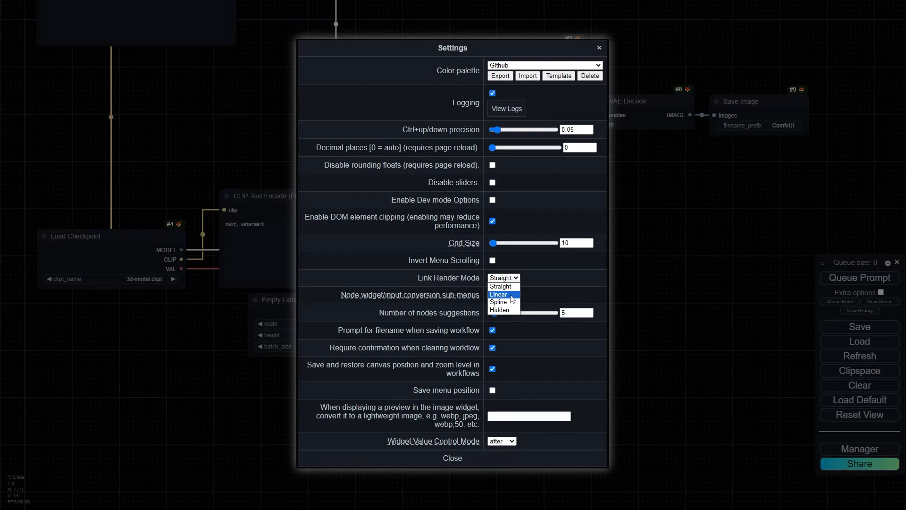
left_click(511, 295)
left_click(510, 458)
left_click_drag(164, 187, 194, 336)
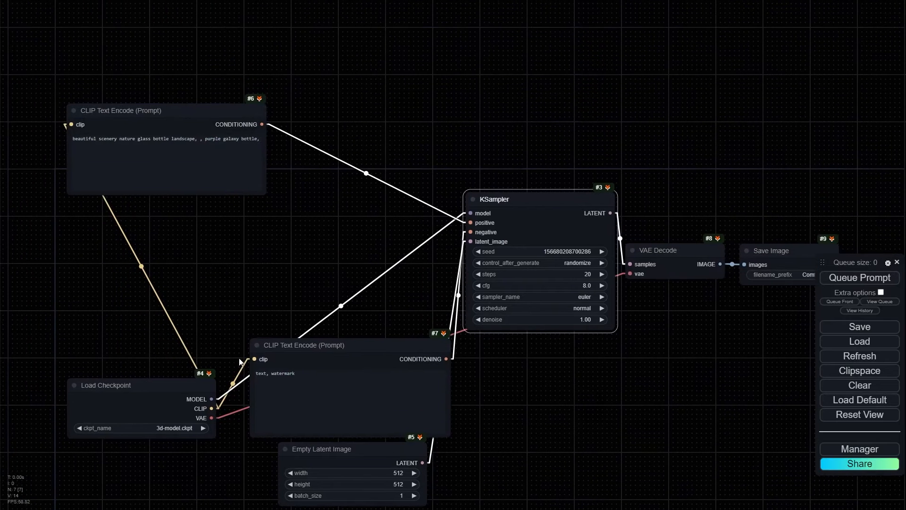
left_click_drag(172, 119, 237, 71)
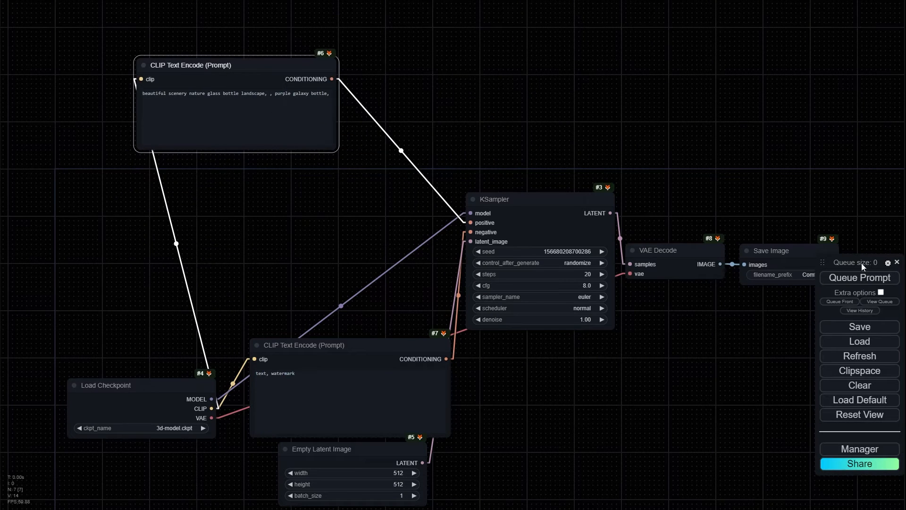
- Set the Link Render Mode to Hidden and move the positive CLIP Text Encode node down beside the KSampler
left_click(888, 262)
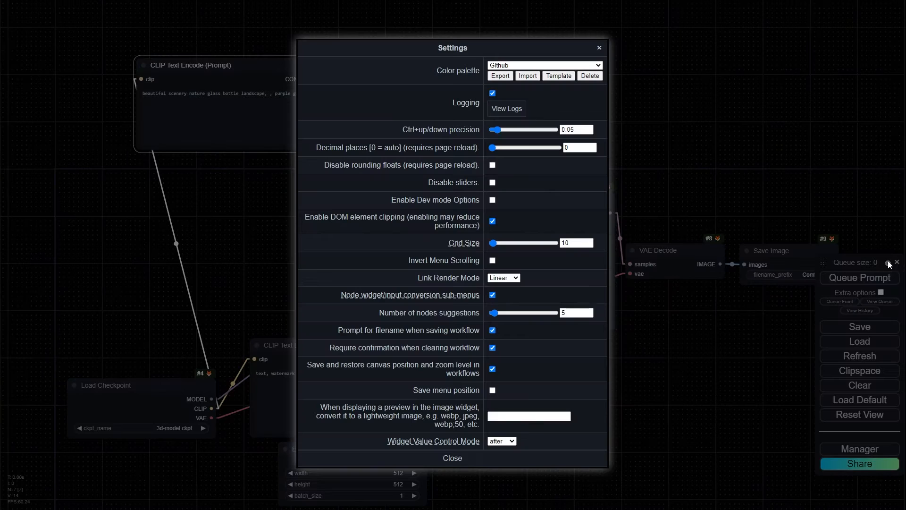
left_click(499, 279)
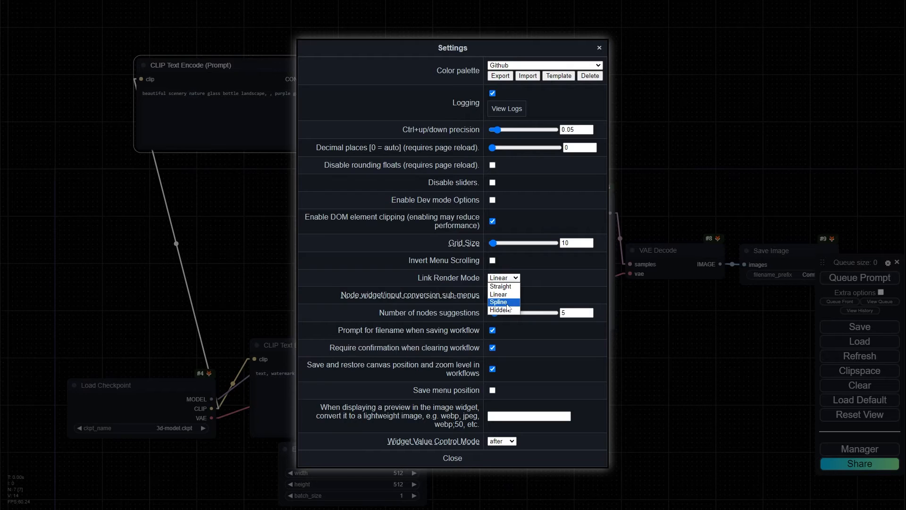
left_click(504, 310)
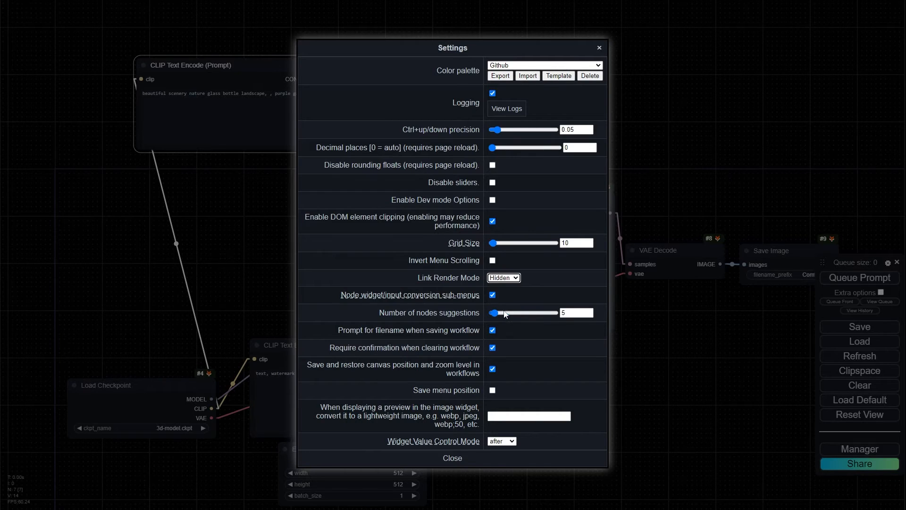
left_click(462, 459)
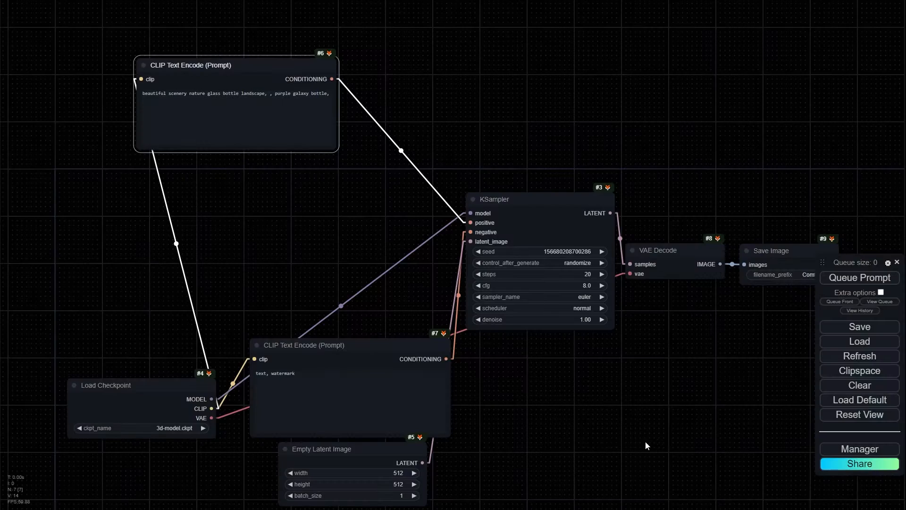
left_click_drag(641, 420, 554, 380)
left_click_drag(173, 25, 312, 173)
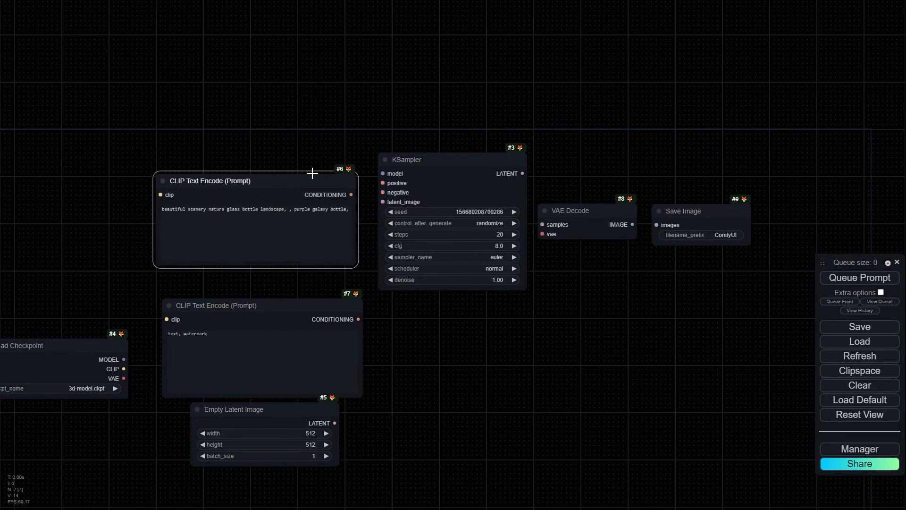
left_click_drag(396, 170, 397, 168)
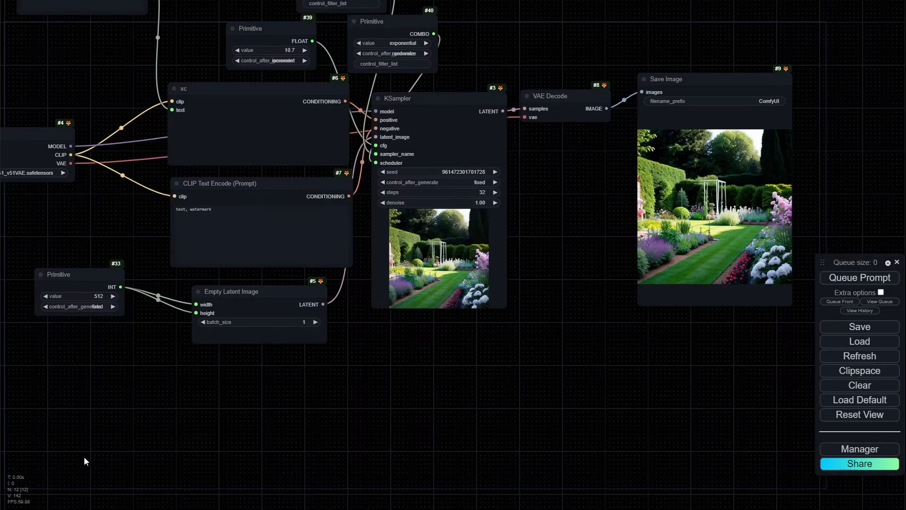
- Add a Load Image node below the Empty Latent Image node and open its upload file chooser without picking a file
left_click_drag(232, 376, 272, 350)
scroll(215, 352, "up", 3)
double_click(198, 355)
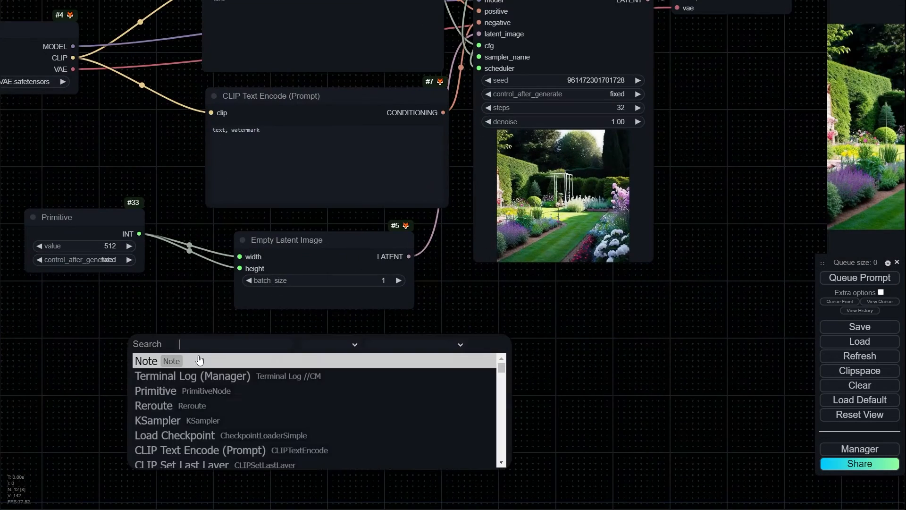
type("load")
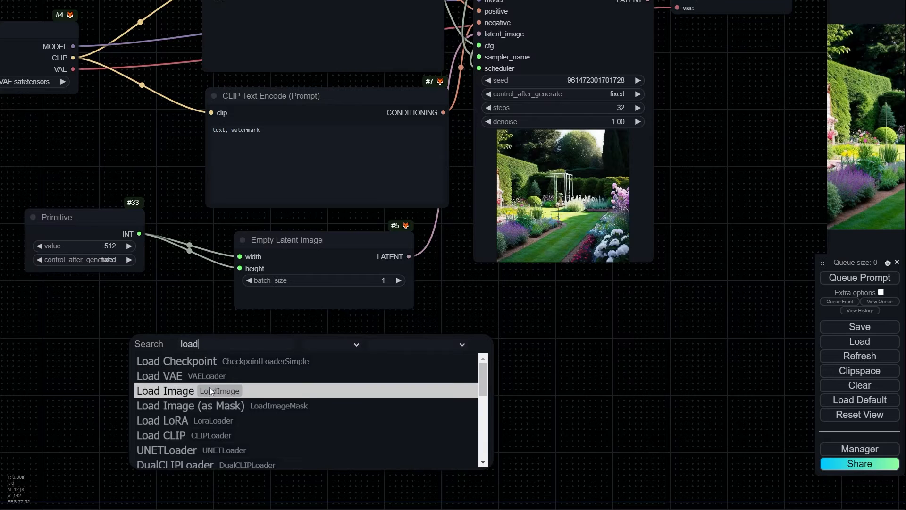
left_click(210, 391)
left_click_drag(285, 346, 221, 315)
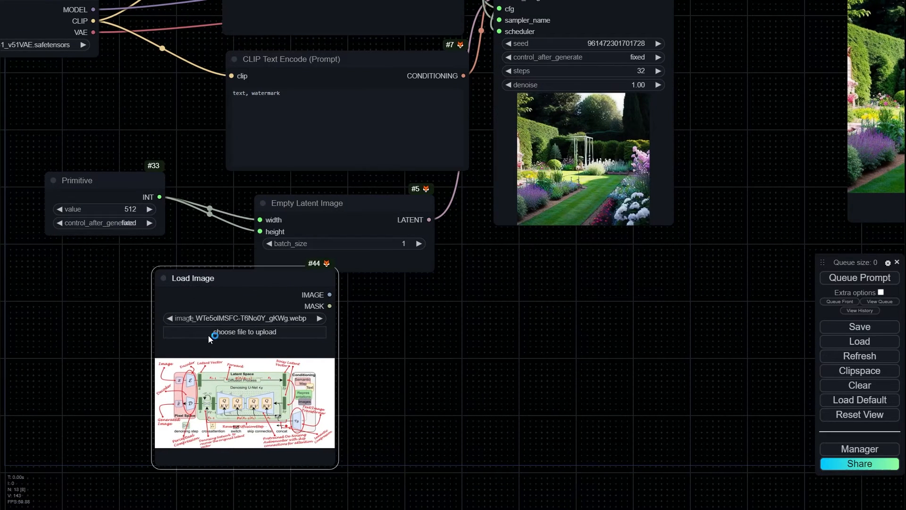
left_click(208, 335)
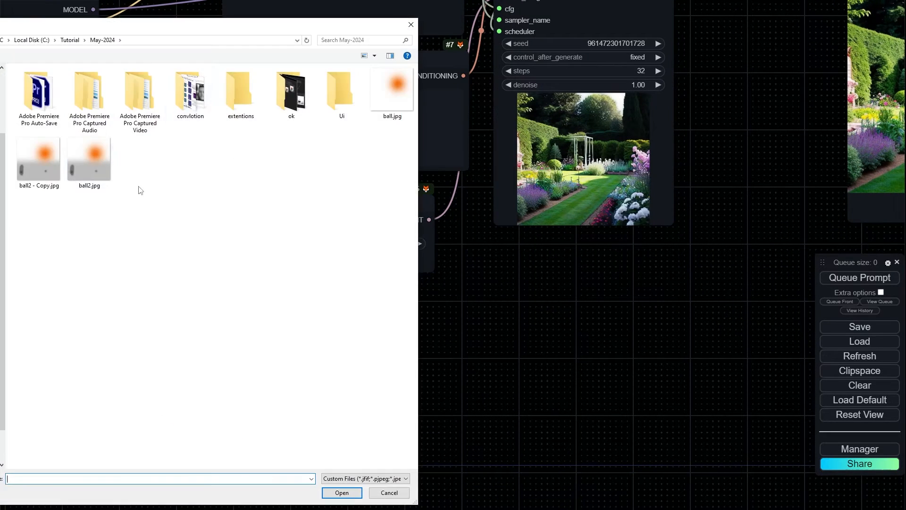
left_click(400, 497)
- Copy the garden image from the Save Image node to Clipspace and paste it into the Load Image node
left_click_drag(547, 322, 301, 327)
scroll(591, 78, "up", 6)
left_click_drag(591, 78, 318, 308)
right_click(446, 285)
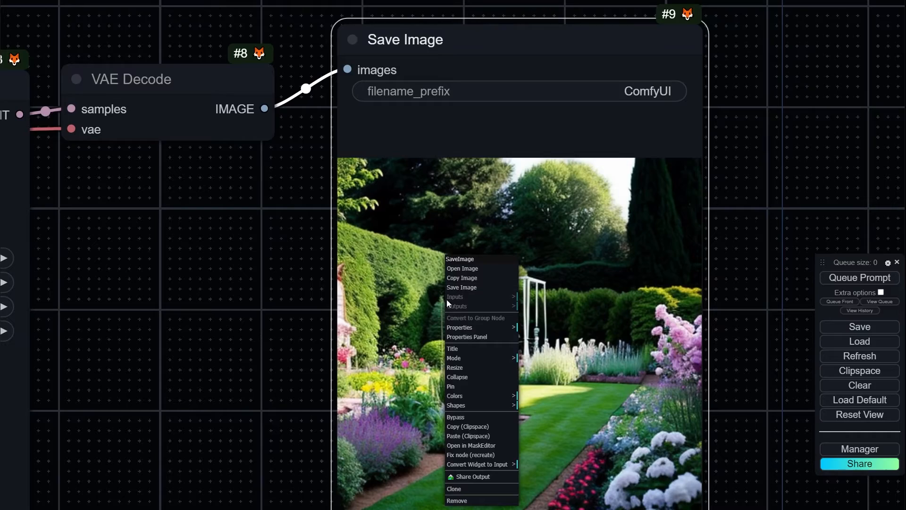
left_click(465, 427)
scroll(182, 403, "down", 5)
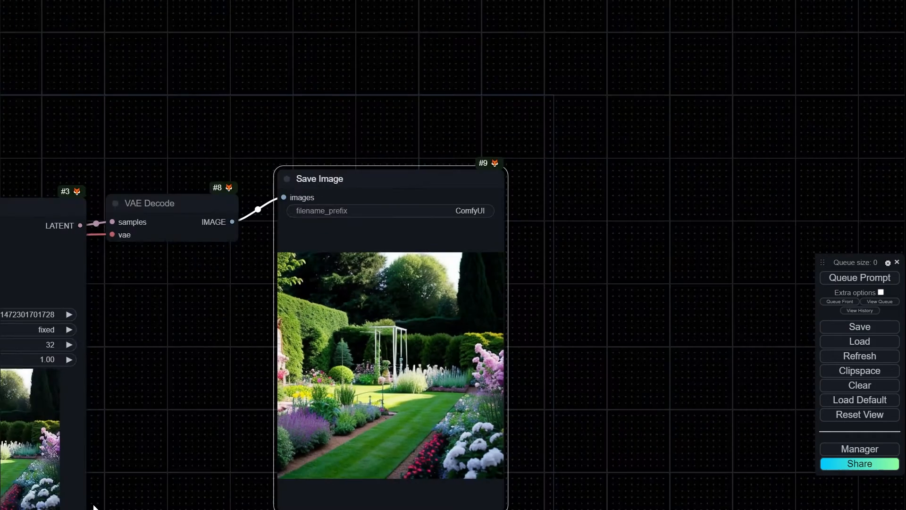
left_click_drag(122, 497, 698, 29)
right_click(158, 207)
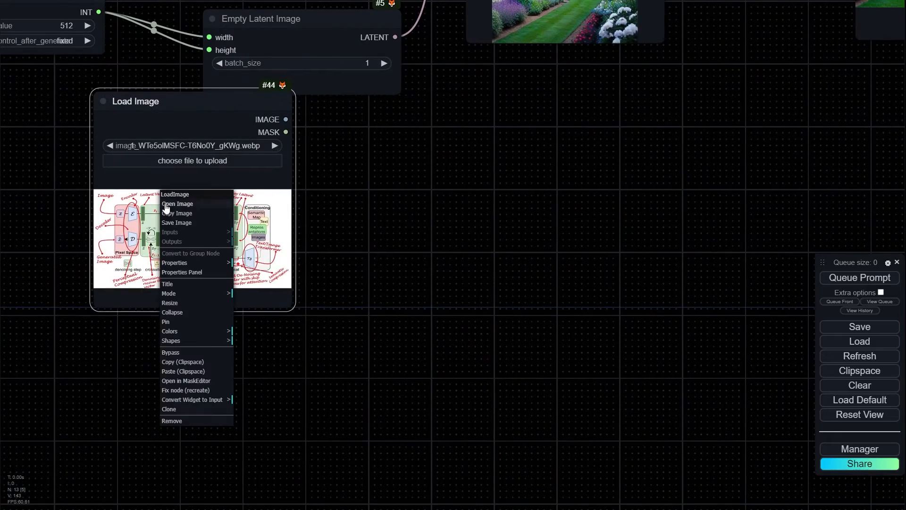
left_click(207, 376)
scroll(187, 168, "up", 6)
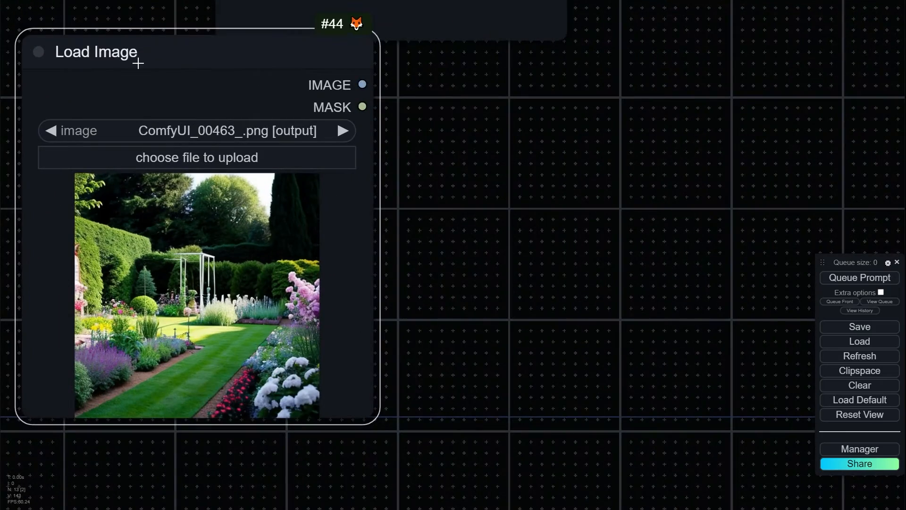
- Move the Load Image node clear of the Empty Latent Image node and open its garden image in the MaskEditor
left_click_drag(138, 63, 290, 133)
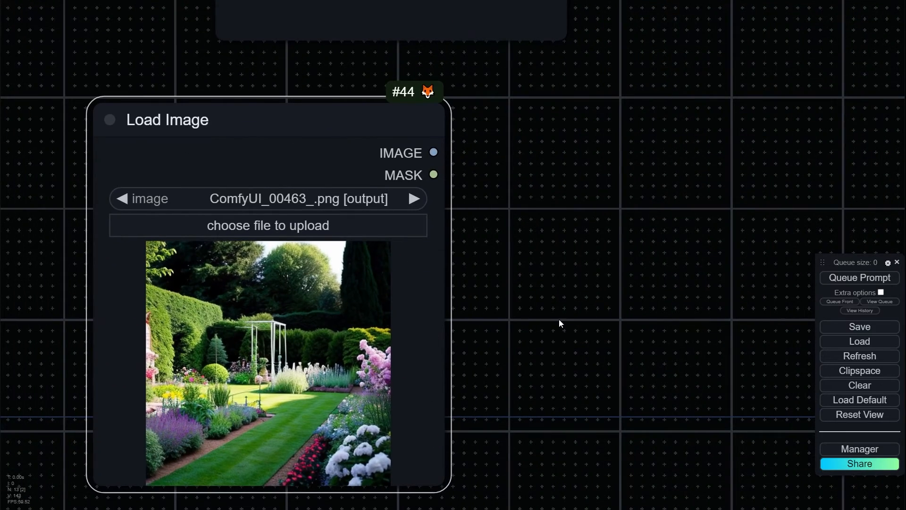
scroll(554, 351, "up", 4)
left_click_drag(487, 400, 738, 204)
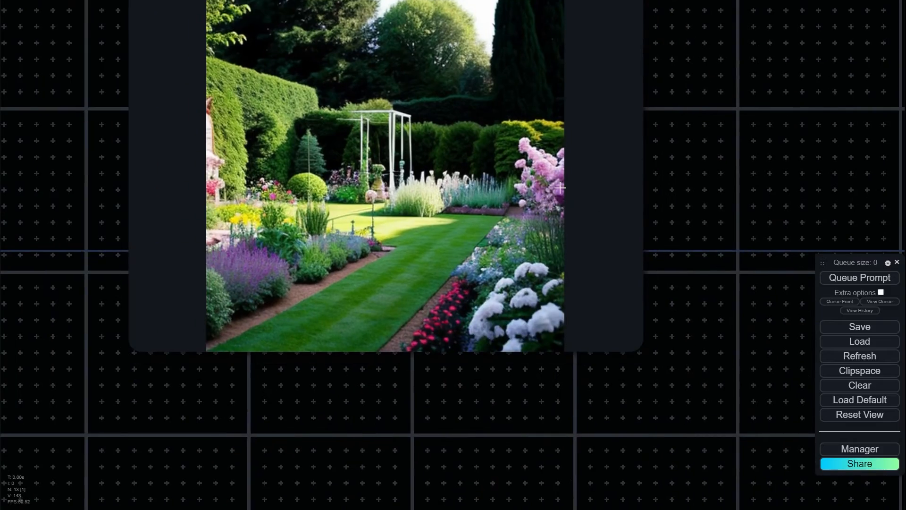
left_click_drag(714, 164, 634, 367)
left_click_drag(145, 31, 150, 28)
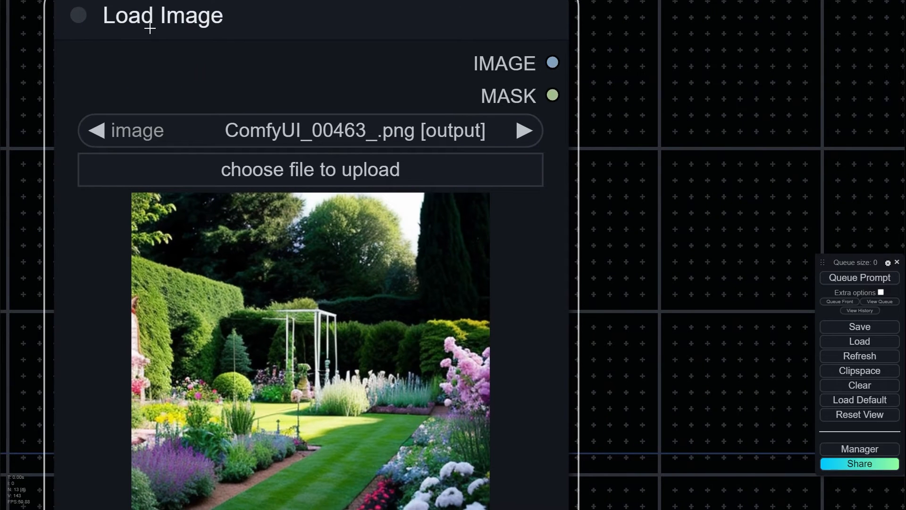
left_click_drag(677, 333, 709, 242)
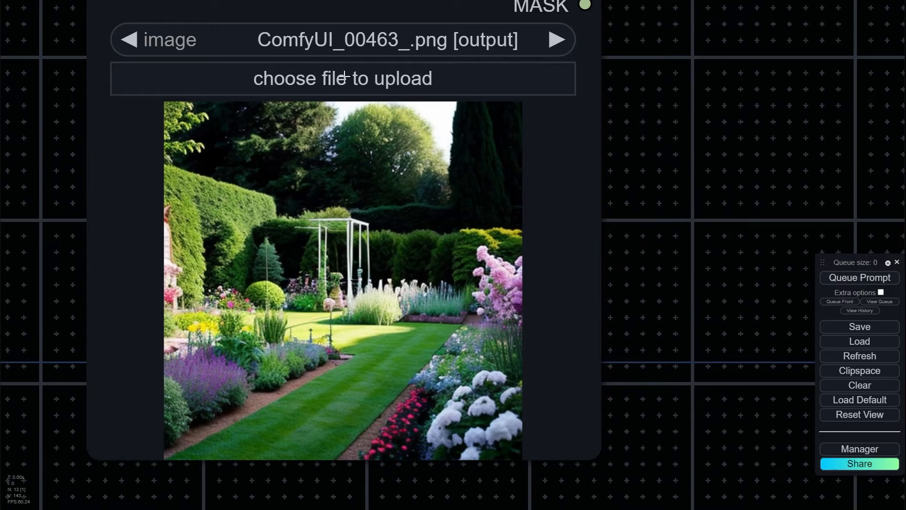
right_click(307, 234)
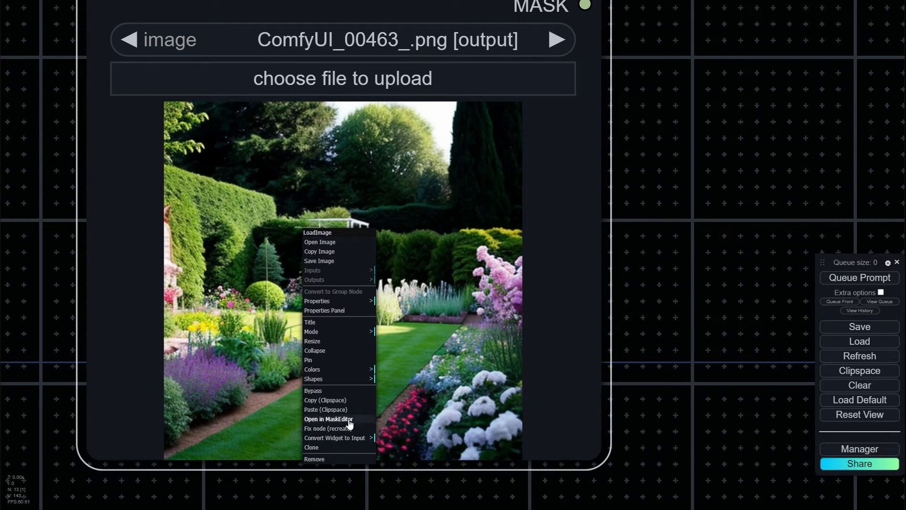
left_click(323, 420)
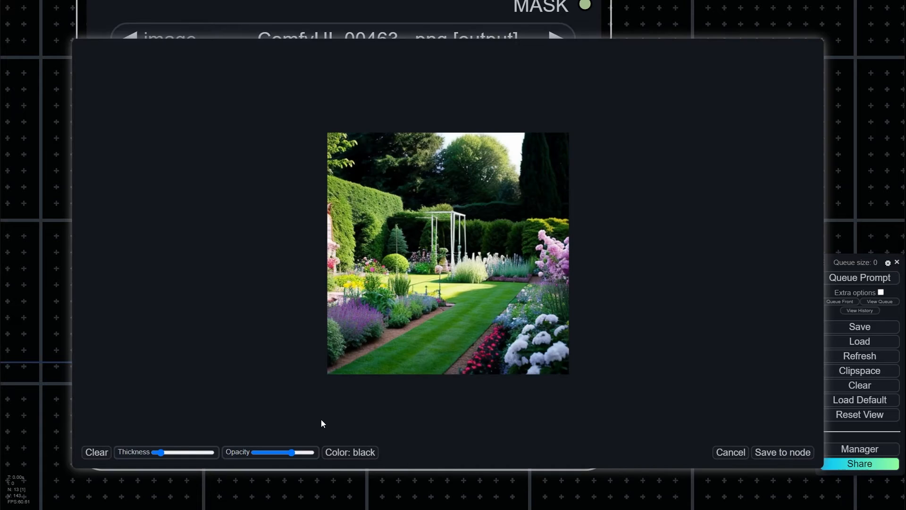
- Paint a mask across the central lawn at maximum opacity, switching its color through white and negative back to black
mouse_move(444, 323)
left_mouse_down()
mouse_move(445, 280)
mouse_move(437, 307)
mouse_move(452, 271)
mouse_move(433, 296)
mouse_move(461, 275)
left_mouse_up()
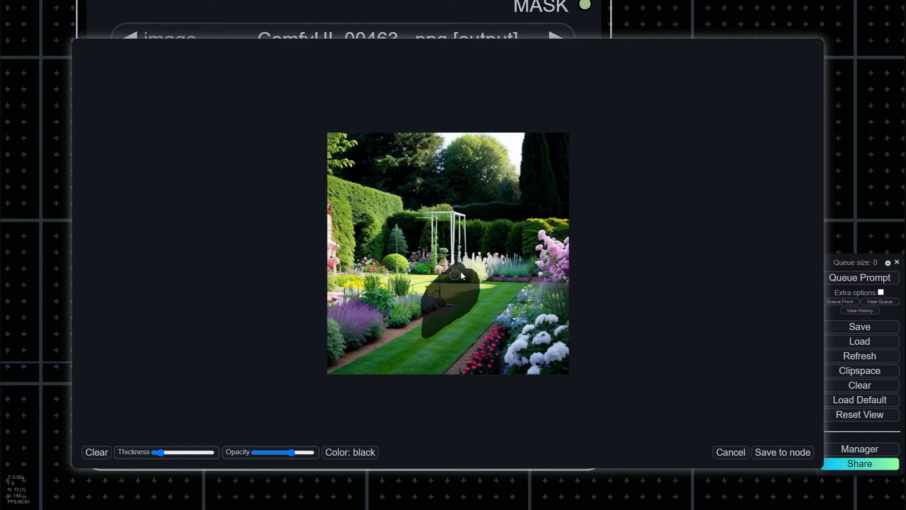
left_click_drag(293, 453, 346, 439)
left_click(367, 453)
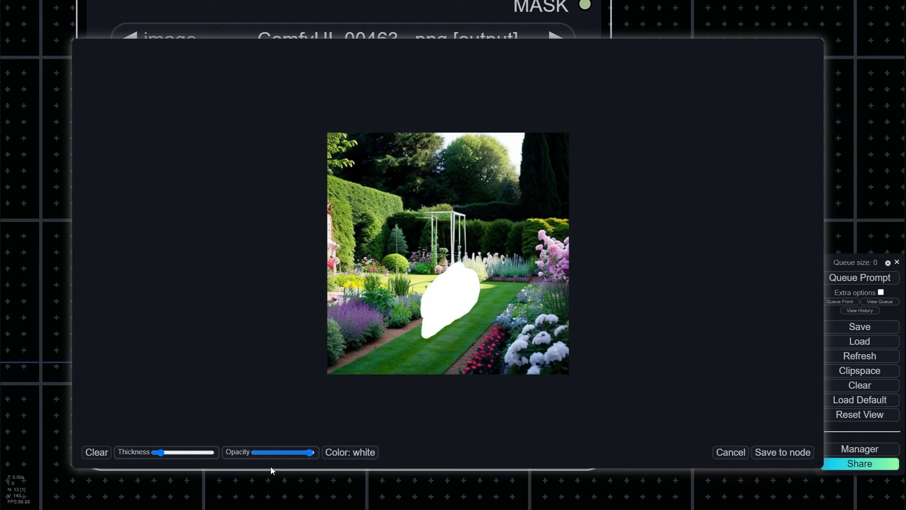
left_click(336, 453)
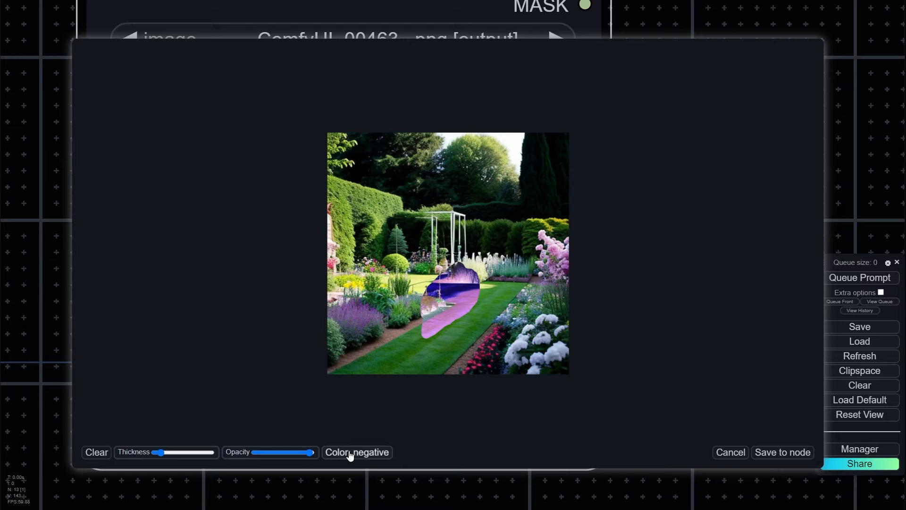
left_click(350, 453)
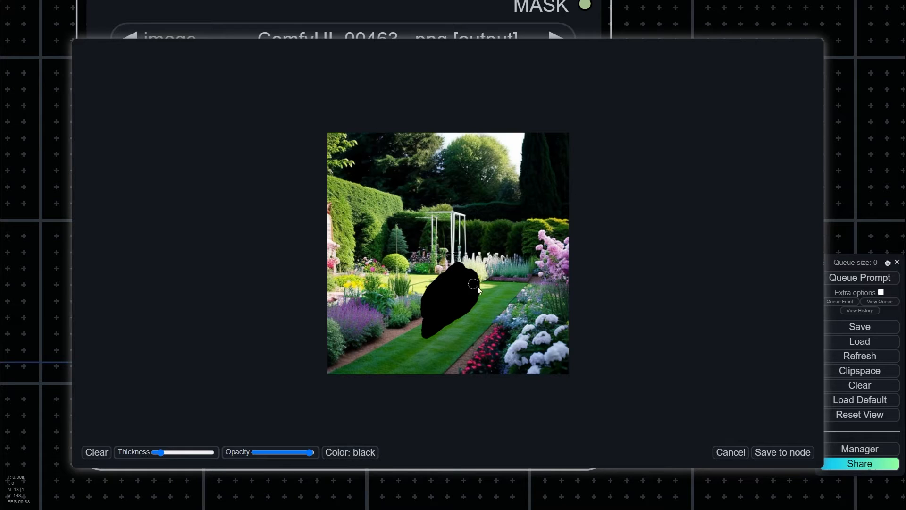
mouse_move(477, 287)
left_mouse_down()
mouse_move(458, 345)
mouse_move(463, 323)
mouse_move(474, 330)
mouse_move(473, 303)
left_mouse_up()
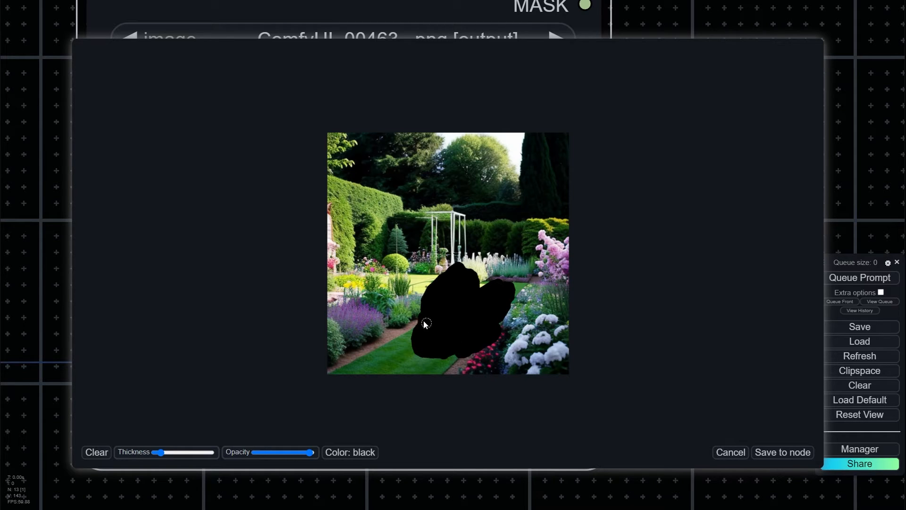
mouse_move(414, 332)
left_mouse_down()
mouse_move(409, 323)
mouse_move(445, 305)
left_mouse_up()
- Examine the masked garden image up close, from the hedges and pergola down to the lavender and lower lawn
scroll(429, 285, "down", 2)
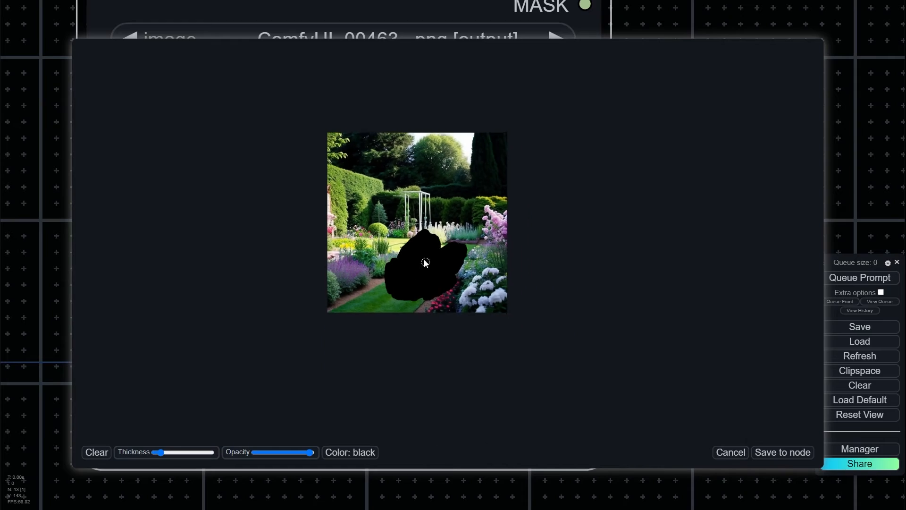
scroll(427, 288, "up", 6)
scroll(481, 359, "down", 4)
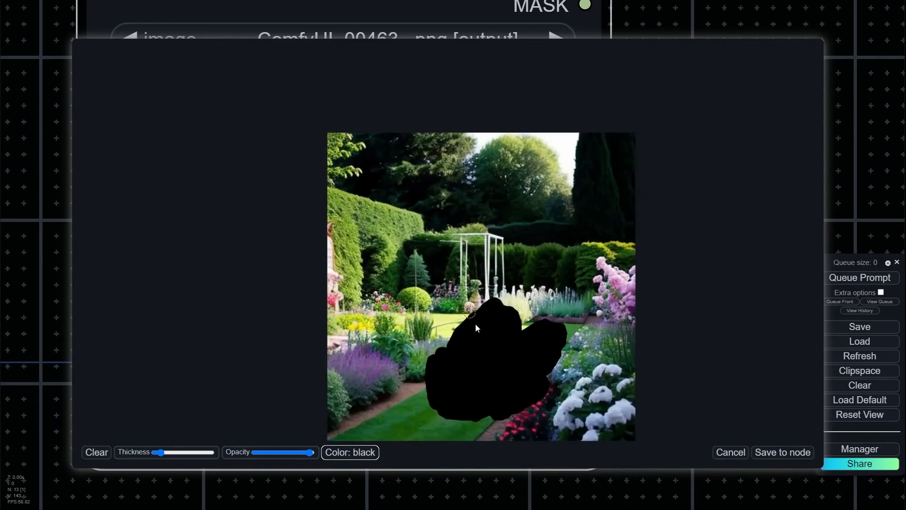
scroll(475, 324, "up", 6)
scroll(593, 380, "up", 2)
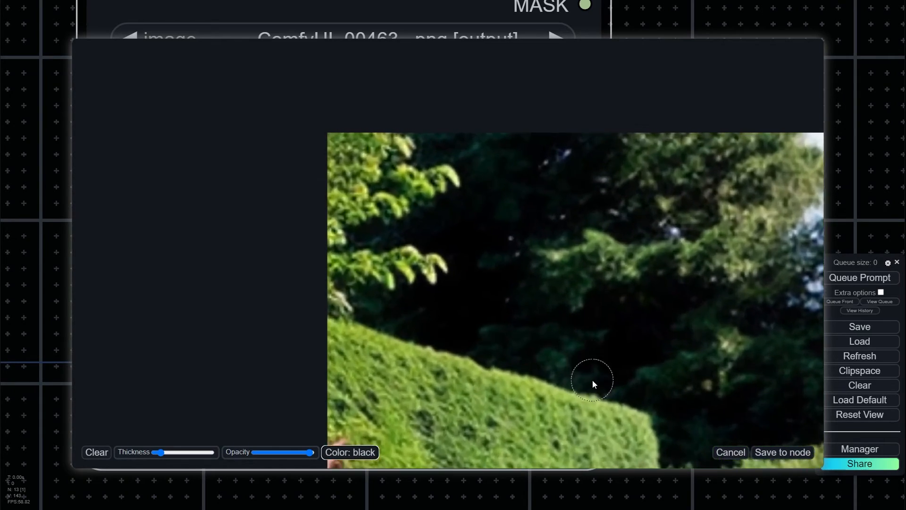
scroll(592, 380, "down", 4)
scroll(483, 275, "up", 5)
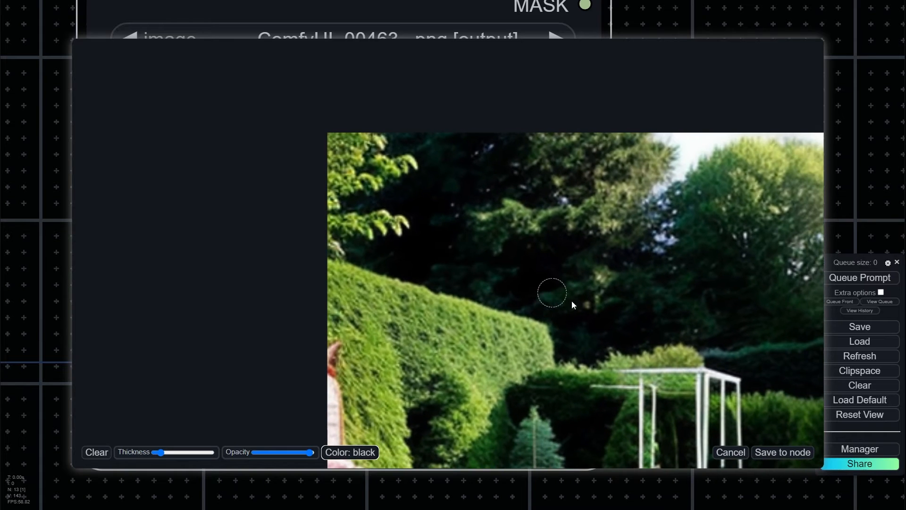
left_click_drag(652, 393, 399, 62)
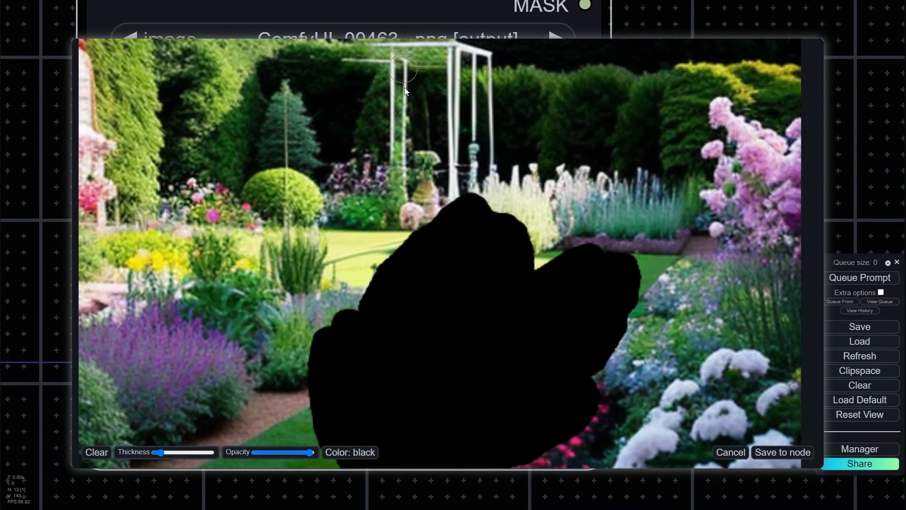
left_click_drag(591, 268, 357, 73)
left_click_drag(182, 218, 639, 204)
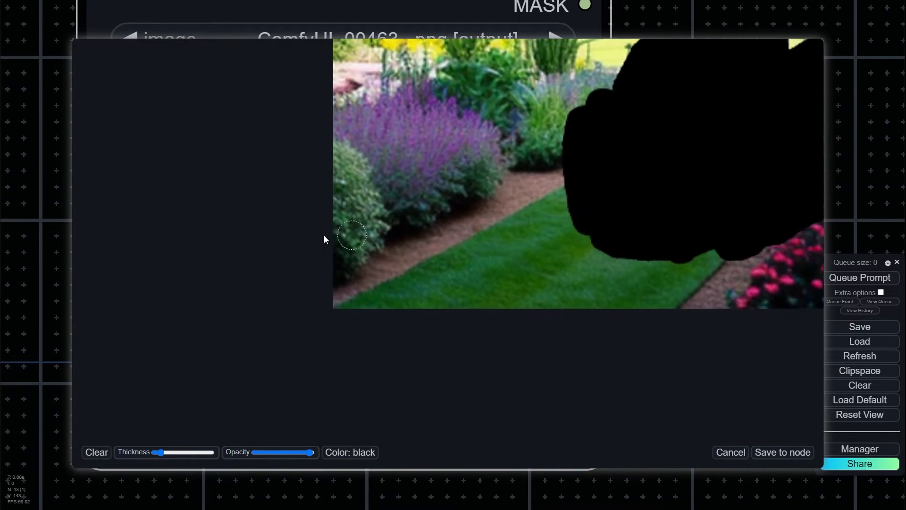
left_click_drag(324, 239, 200, 217)
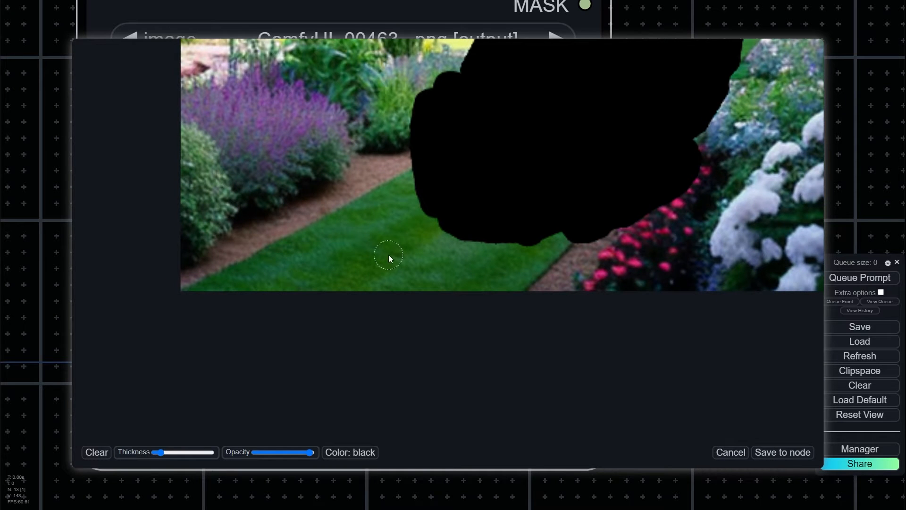
- Enlarge the mask brush and paint a wide band along the lower edge of the garden image
scroll(329, 253, "up", 8)
scroll(329, 239, "up", 14)
scroll(283, 259, "down", 20)
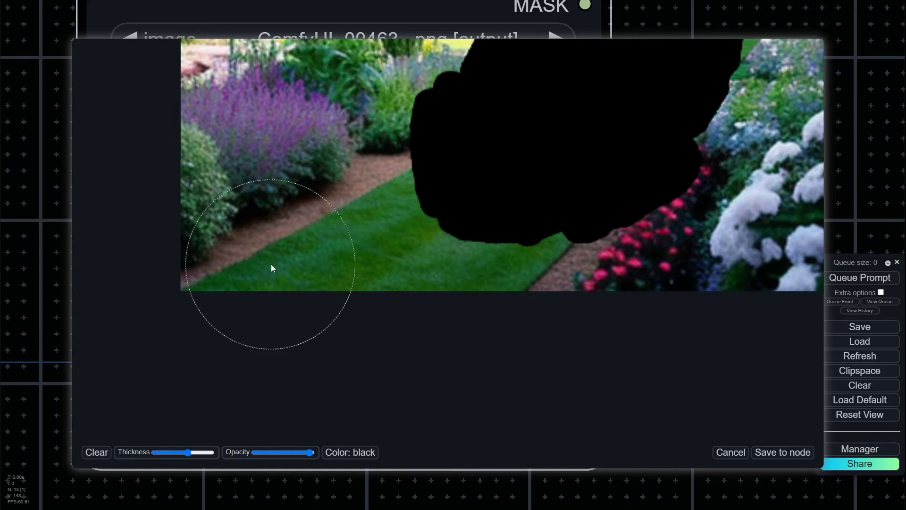
mouse_move(268, 263)
left_mouse_down()
mouse_move(187, 269)
mouse_move(248, 274)
mouse_move(376, 239)
mouse_move(286, 256)
mouse_move(281, 270)
mouse_move(356, 271)
mouse_move(420, 225)
left_mouse_up()
- Erase the mask from the lawn patch beside the gravel path with a smaller brush and save the mask to the node
scroll(418, 306, "up", 12)
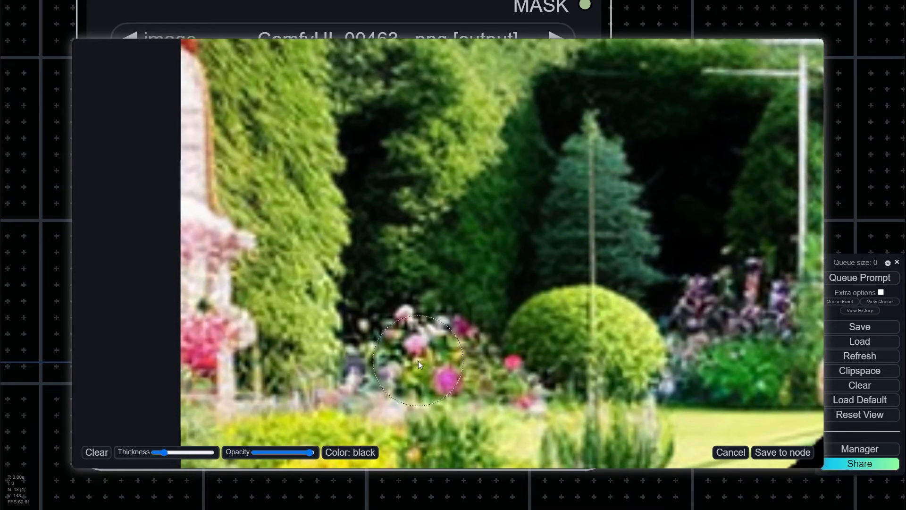
left_click_drag(418, 385, 370, 40)
left_click_drag(446, 434, 354, 189)
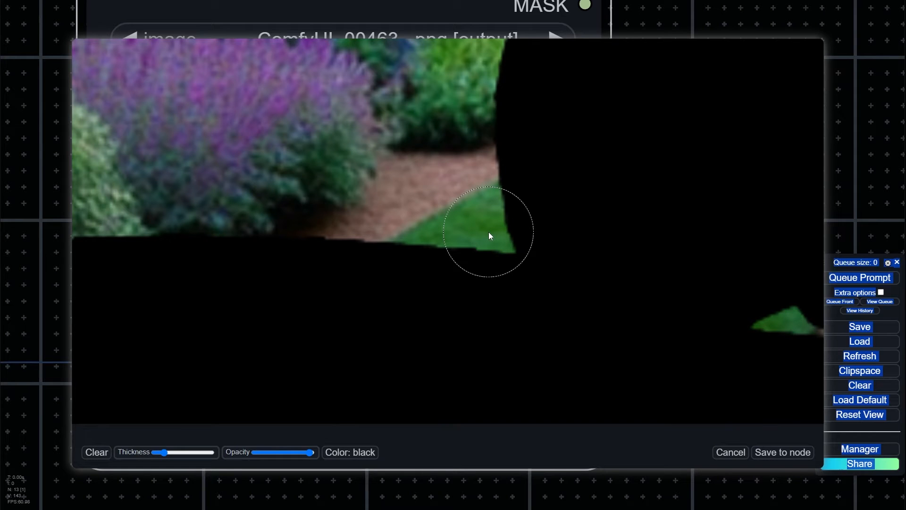
scroll(488, 231, "down", 5)
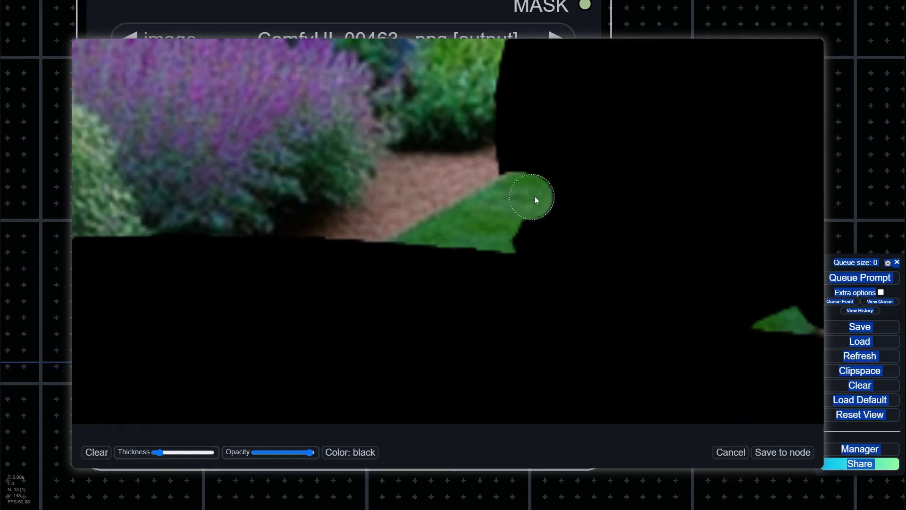
mouse_move(540, 247)
left_mouse_down()
mouse_move(503, 271)
mouse_move(465, 262)
left_mouse_up()
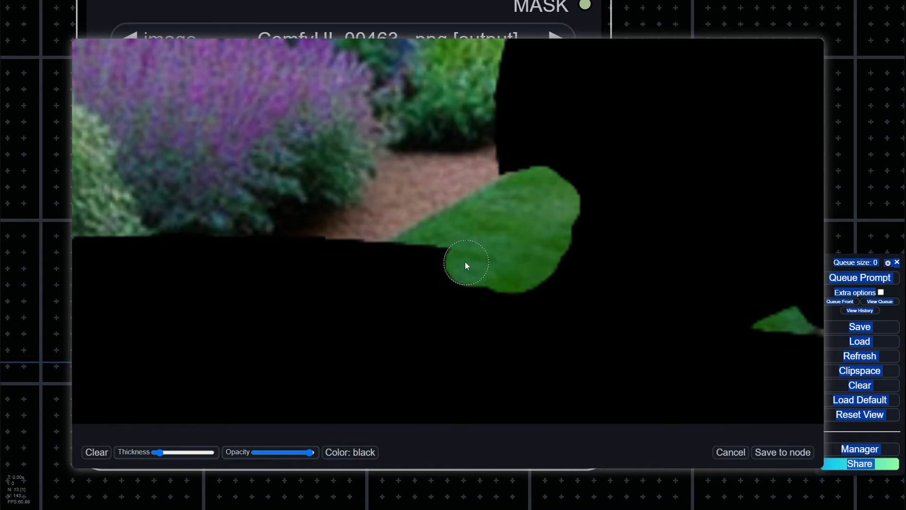
left_click_drag(397, 266, 389, 270)
left_click(790, 453)
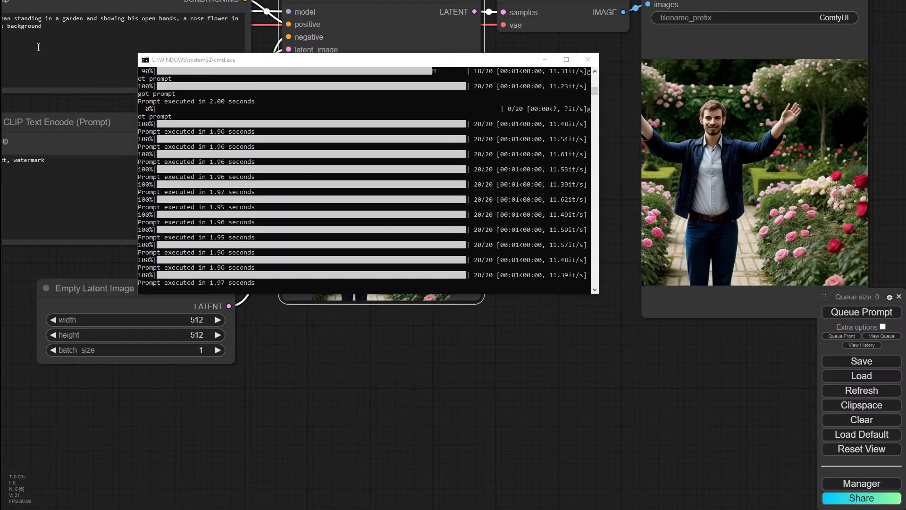
- Move the command console aside, queue the prompt, and switch back to the console to review its execution log
left_click_drag(379, 60, 302, 111)
left_click(862, 312)
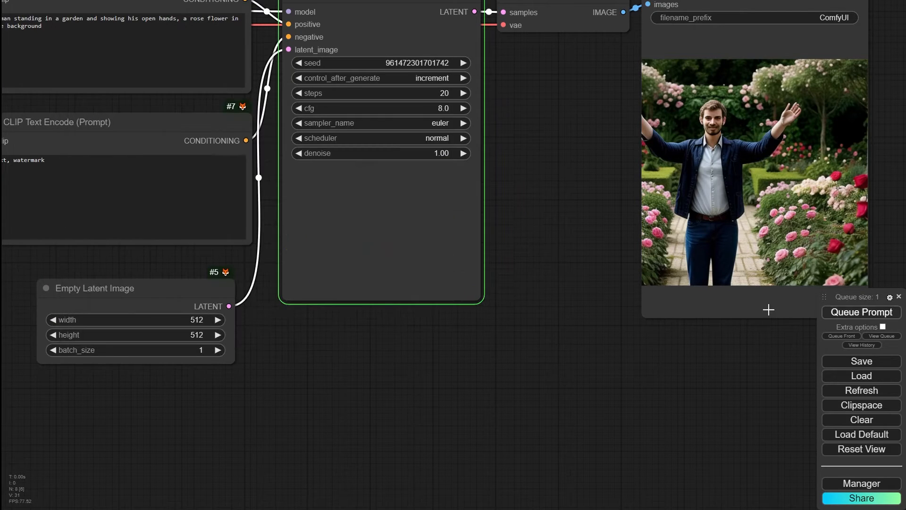
key("alt+Tab")
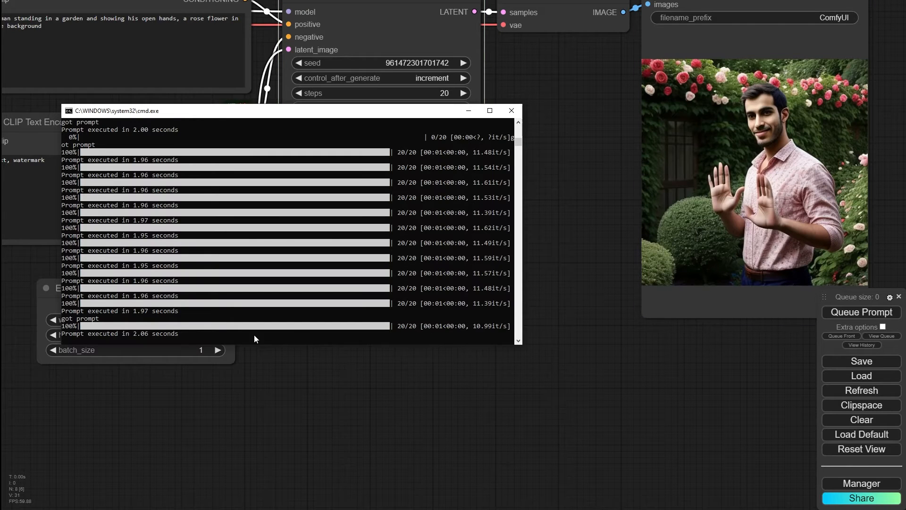
scroll(130, 330, "up", 2)
scroll(106, 321, "down", 6)
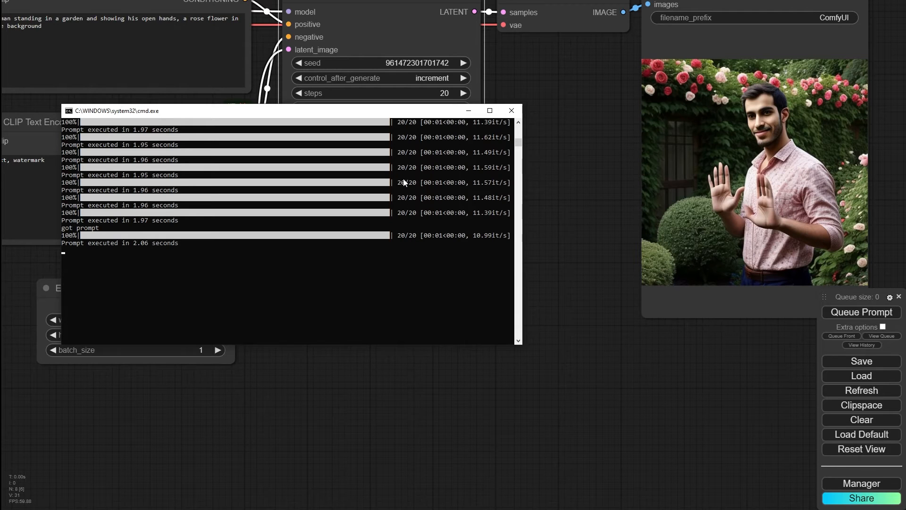
- Clear the console out of the way, queue another prompt, and bring the console back over the node graph
left_click_drag(392, 118, 388, 0)
left_click(871, 313)
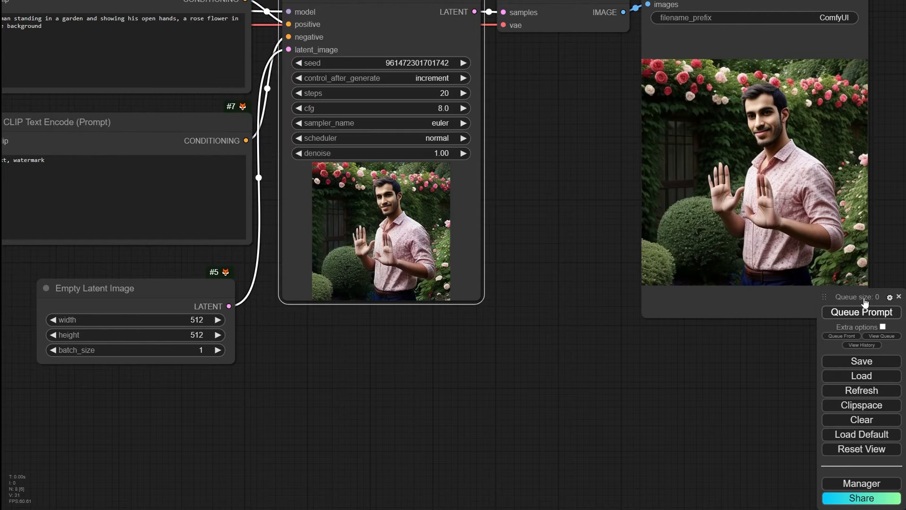
key("alt+Tab")
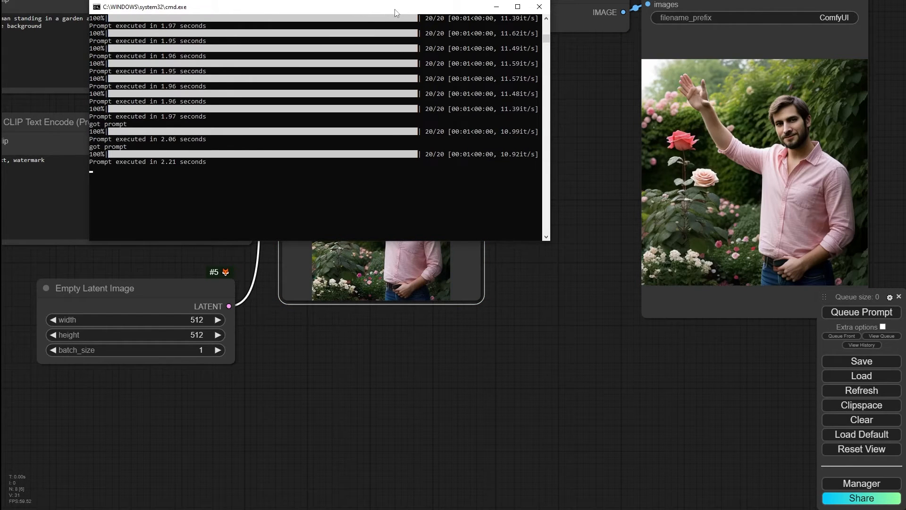
left_click_drag(394, 10, 371, 115)
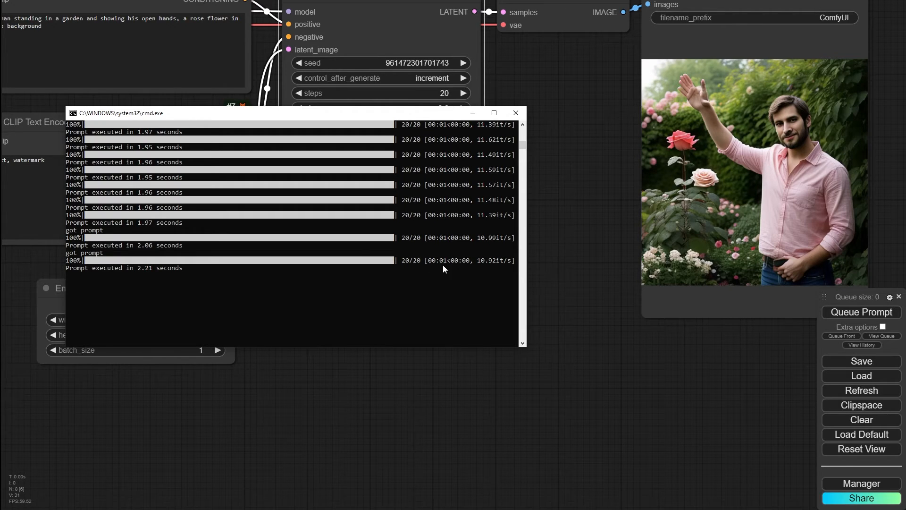
- Highlight the latest run's elapsed time, iteration speed, and total execution time in the console log
left_click_drag(428, 261, 446, 261)
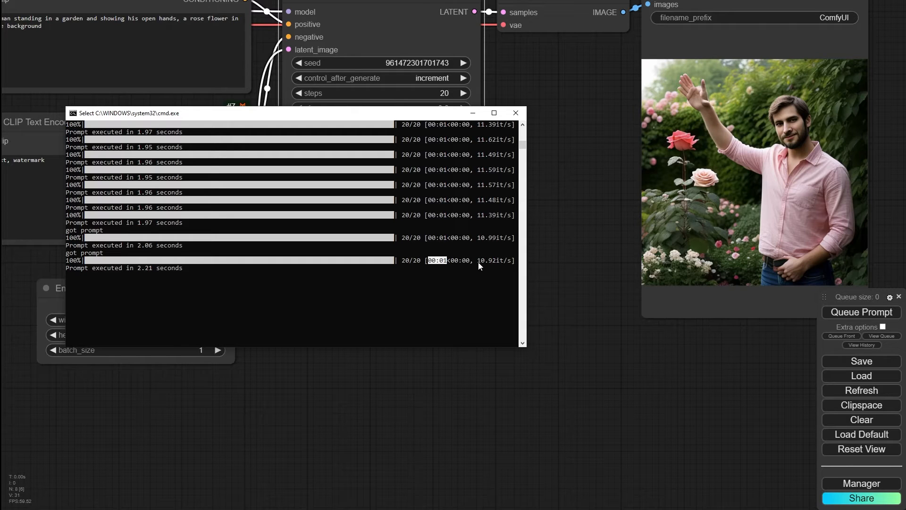
left_click_drag(478, 261, 511, 264)
left_click(491, 261)
left_click_drag(507, 262, 508, 264)
left_click(113, 268)
left_click_drag(178, 270, 67, 270)
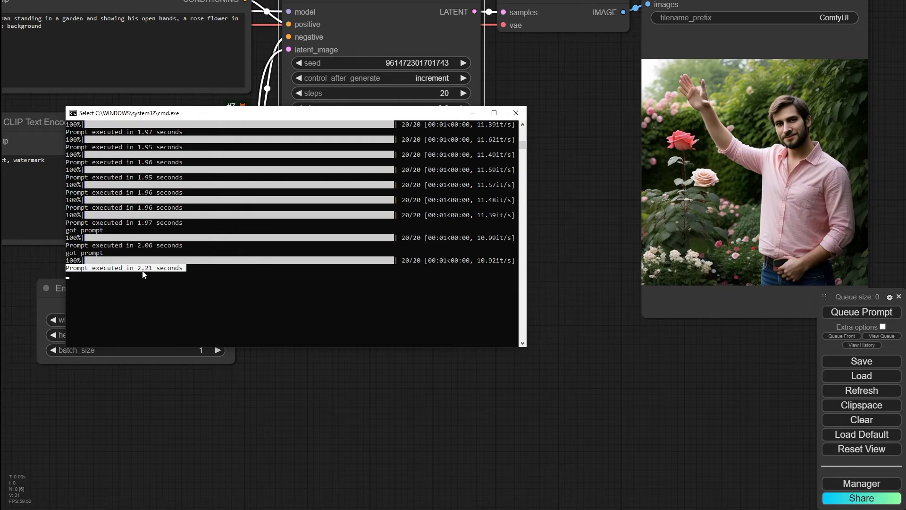
left_click(87, 270)
left_click_drag(70, 268, 180, 268)
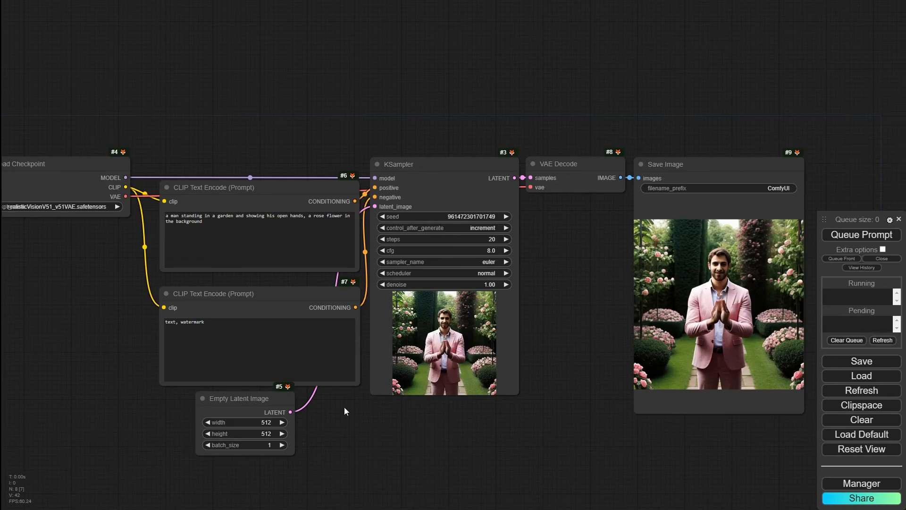
- Set the Empty Latent Image node's batch_size to 8
scroll(309, 445, "up", 5)
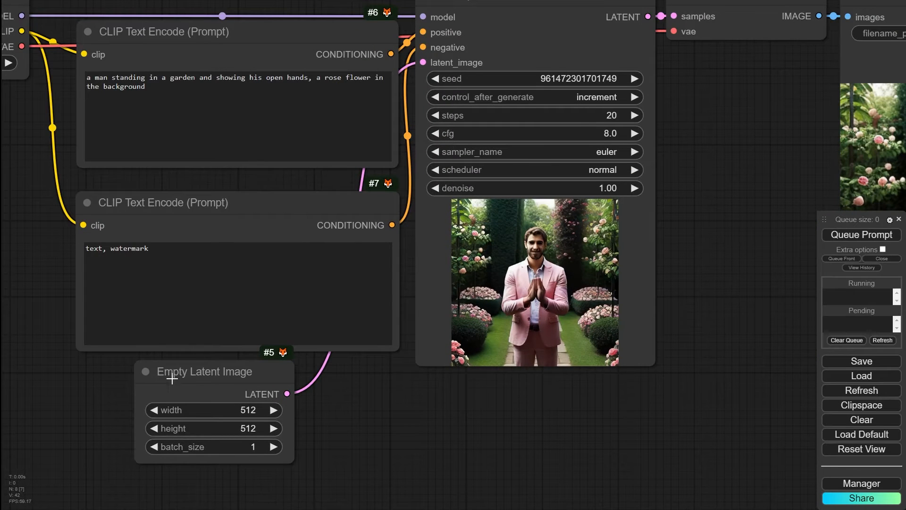
left_click_drag(457, 441, 499, 392)
scroll(222, 339, "up", 4)
left_click_drag(488, 470, 508, 460)
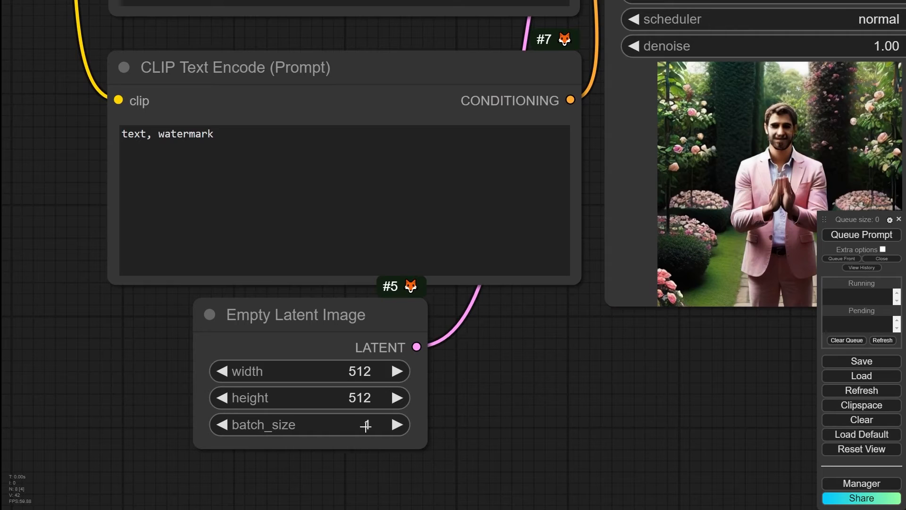
left_click(390, 425)
left_click(391, 425)
left_click(391, 425)
left_click(392, 424)
left_click(391, 424)
left_click(392, 424)
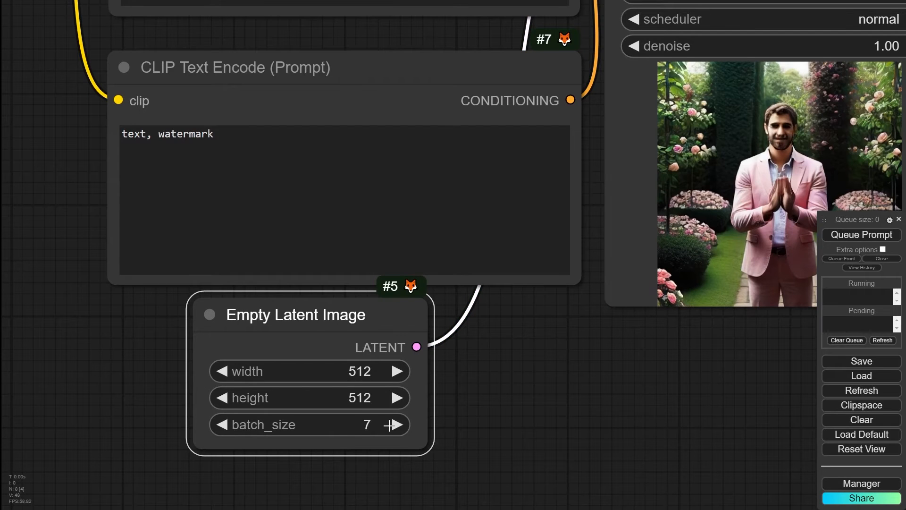
left_click(392, 423)
- Queue the prompt for the batch of 8, follow its progress in the console, and minimize the console
left_click_drag(390, 509, 390, 133)
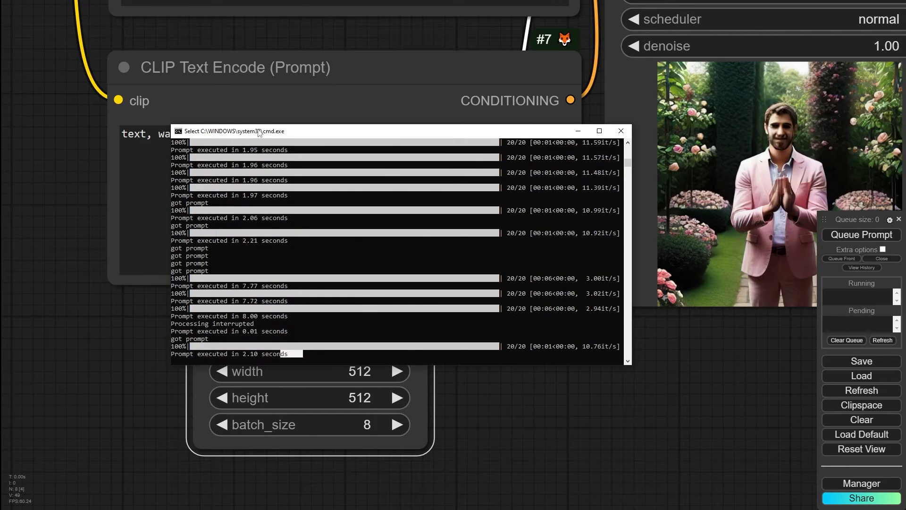
left_click(283, 354)
key("Return")
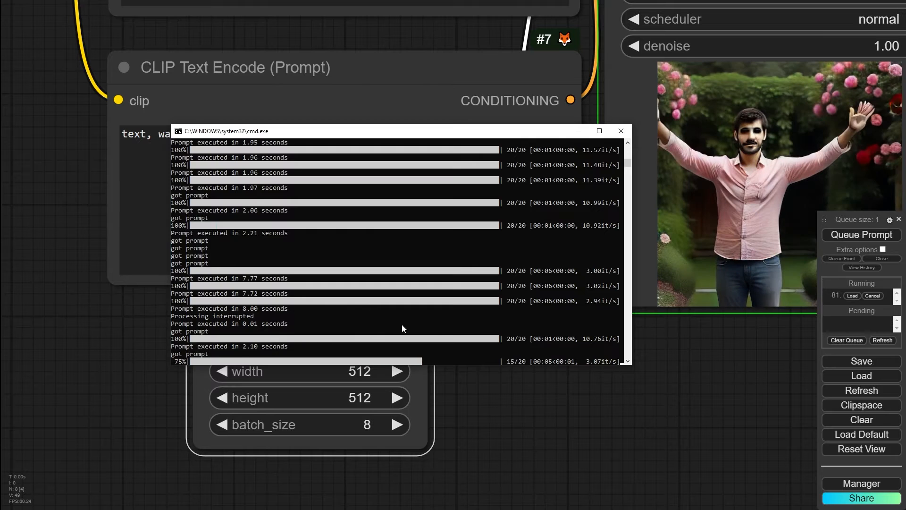
left_click(579, 131)
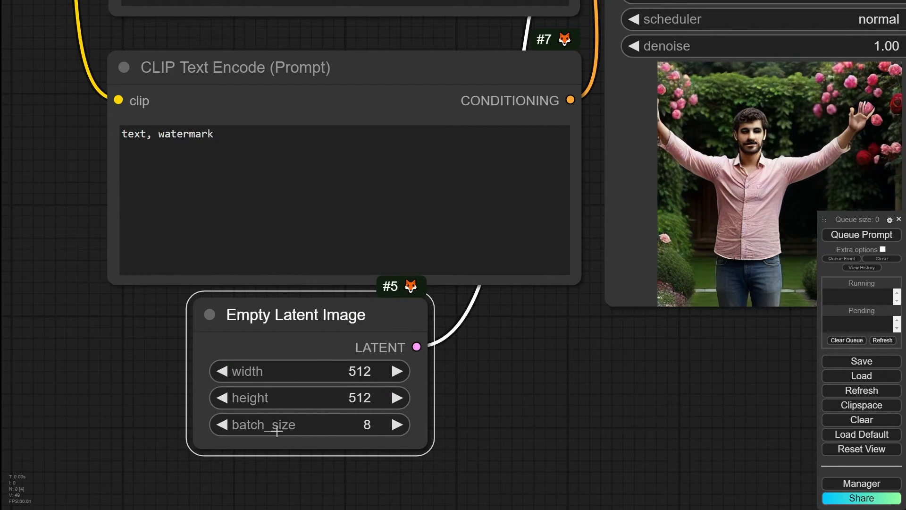
- Open the first image of the batch in the Save Image node and step forward to the seventh image
scroll(623, 349, "down", 4)
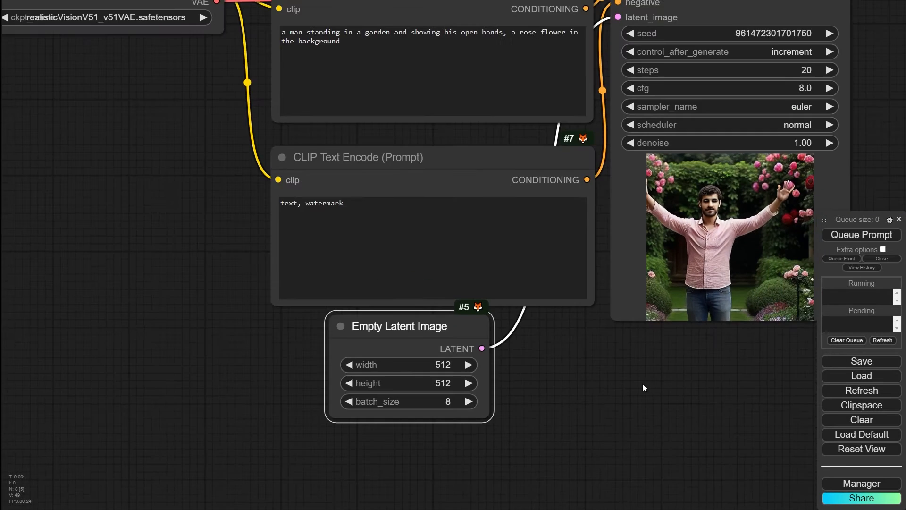
left_click_drag(642, 383, 84, 478)
left_click(731, 113)
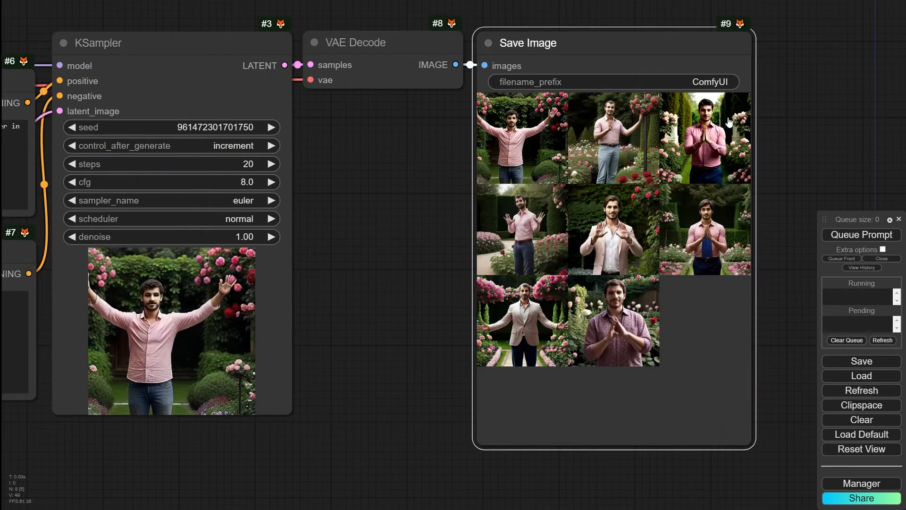
left_click_drag(787, 202, 751, 217)
left_click(493, 167)
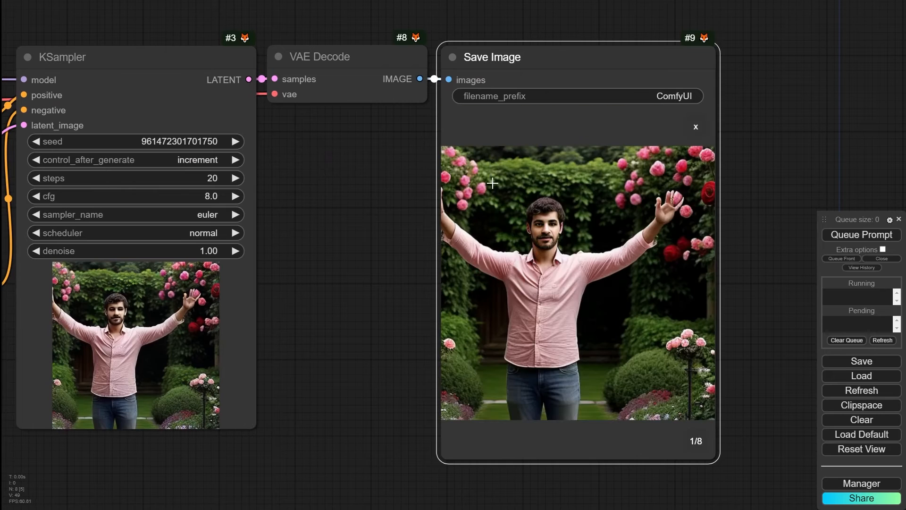
key("Right")
key("Right")
key("Right")
key("Right")
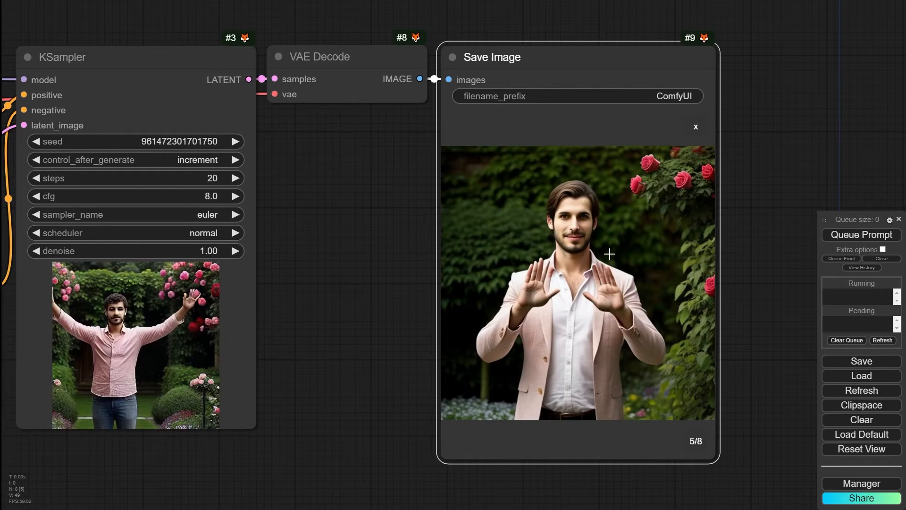
key("Right")
key("Right")
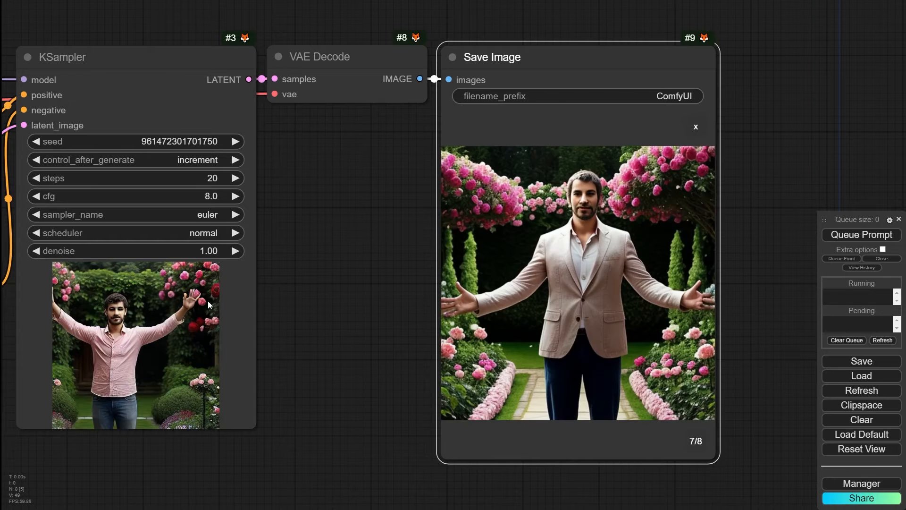
- Examine the seed setting in the KSampler node up close
left_click_drag(325, 316, 500, 319)
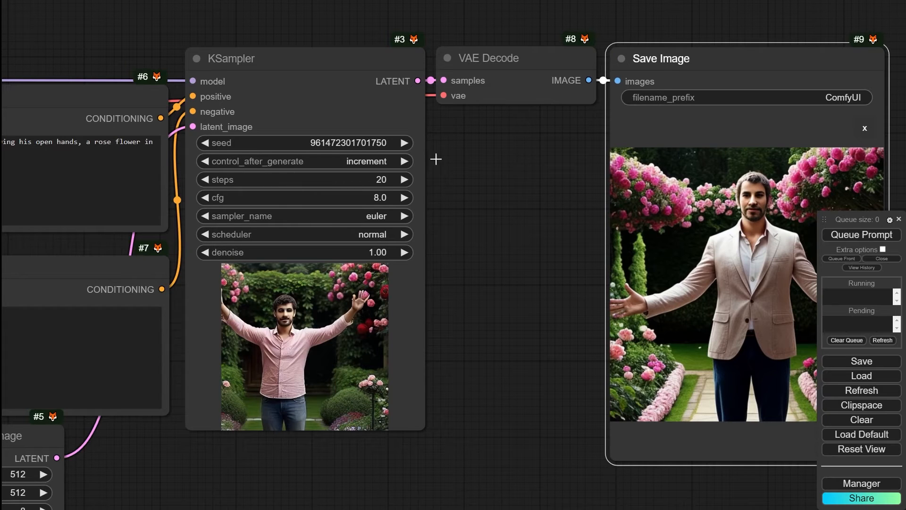
scroll(289, 126, "up", 4)
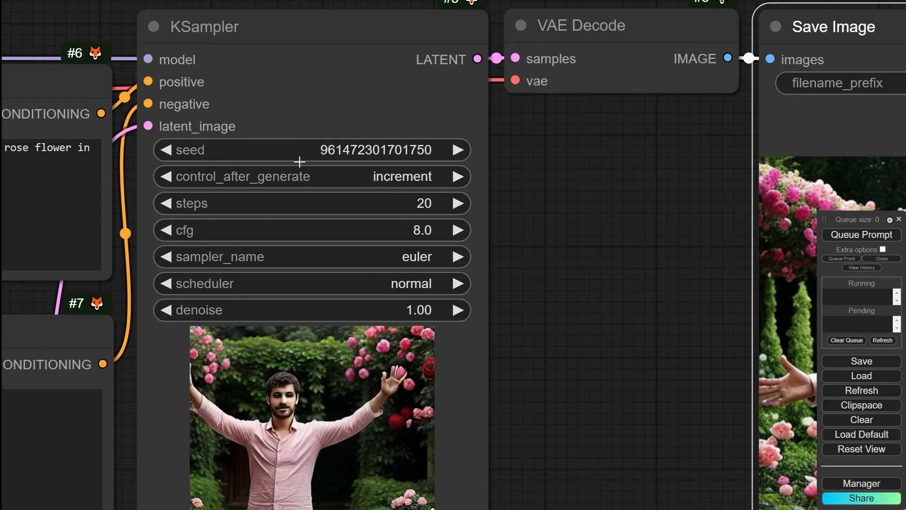
scroll(627, 222, "down", 4)
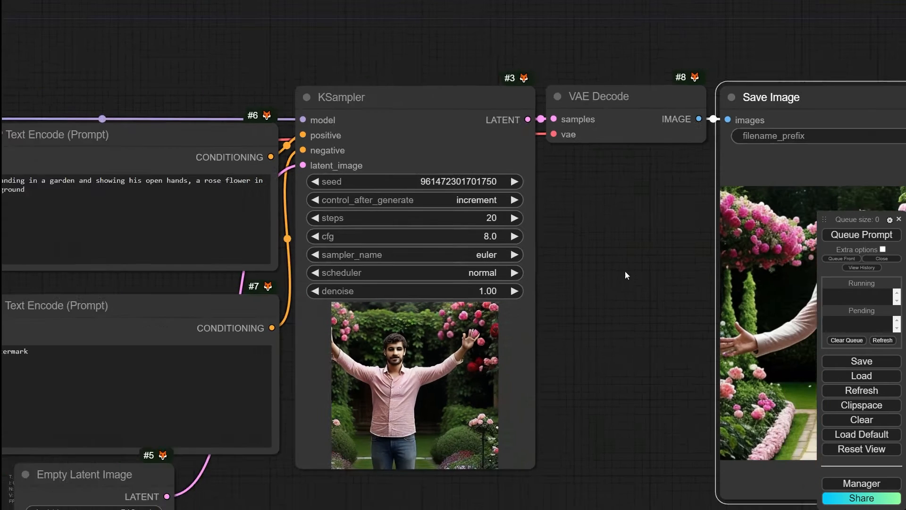
- Continue through the Save Image batch from the eighth image around to the fourth
left_click_drag(625, 270, 391, 233)
key("Right")
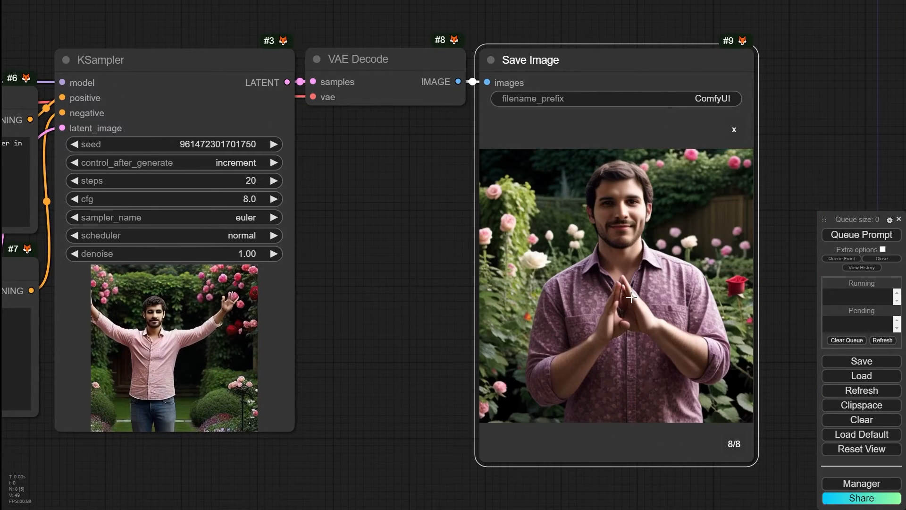
key("Right")
key("Right")
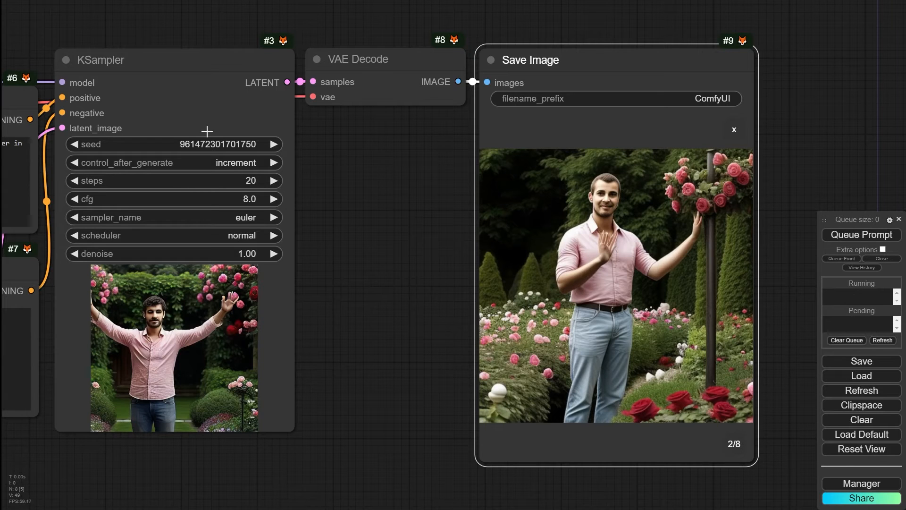
left_click(667, 263)
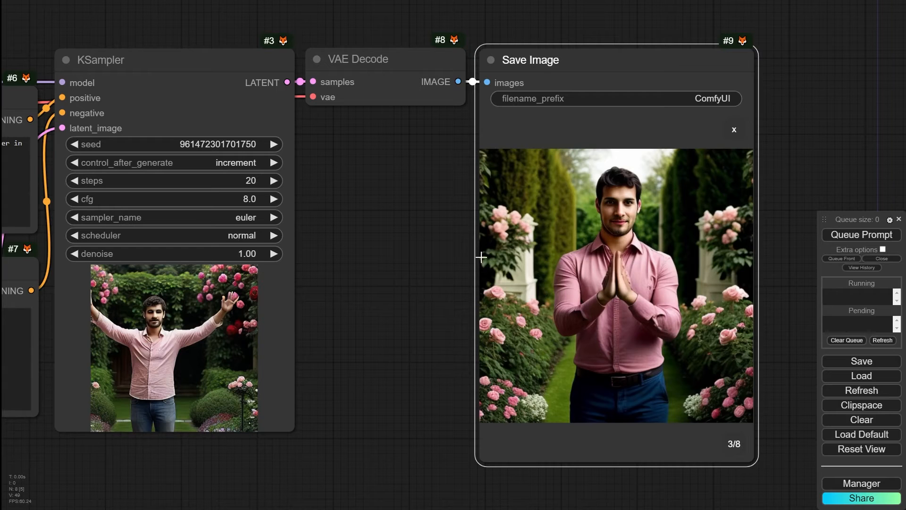
left_click(617, 236)
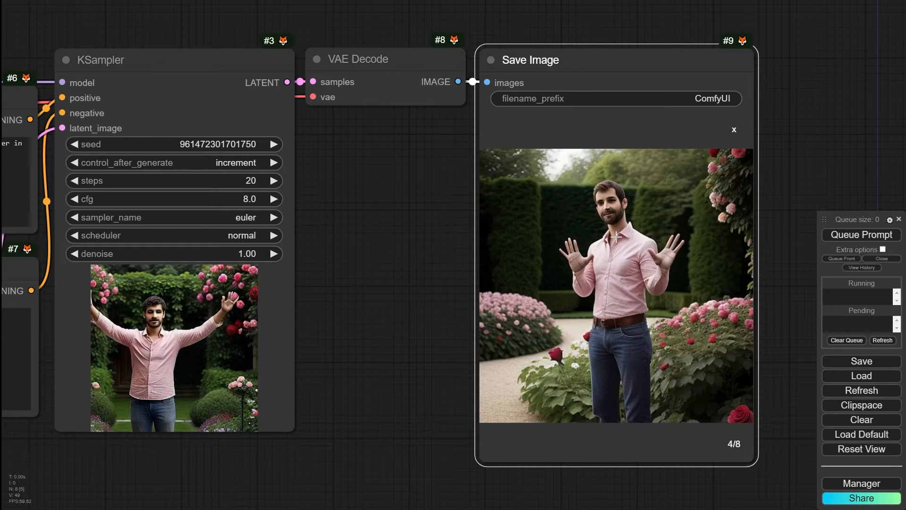
- Return to the batch grid, reopen the fourth image at full size, and close it again
left_click(734, 129)
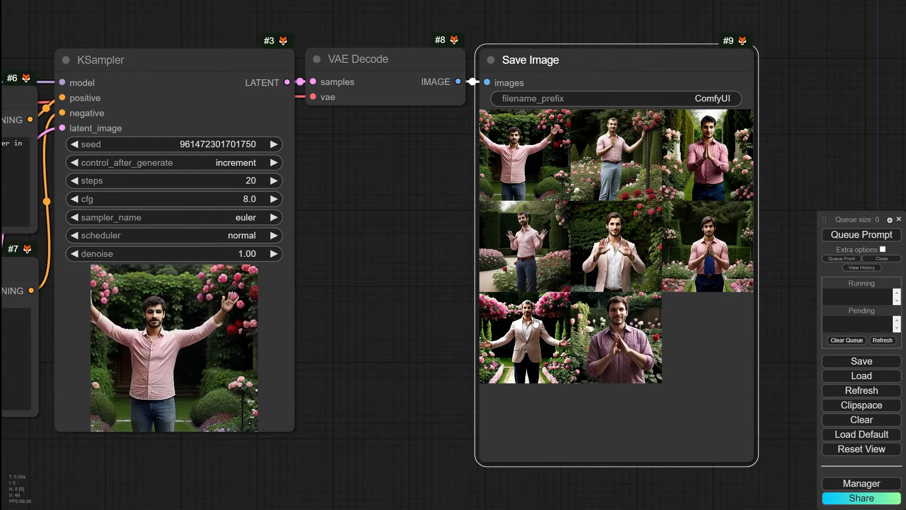
left_click(520, 246)
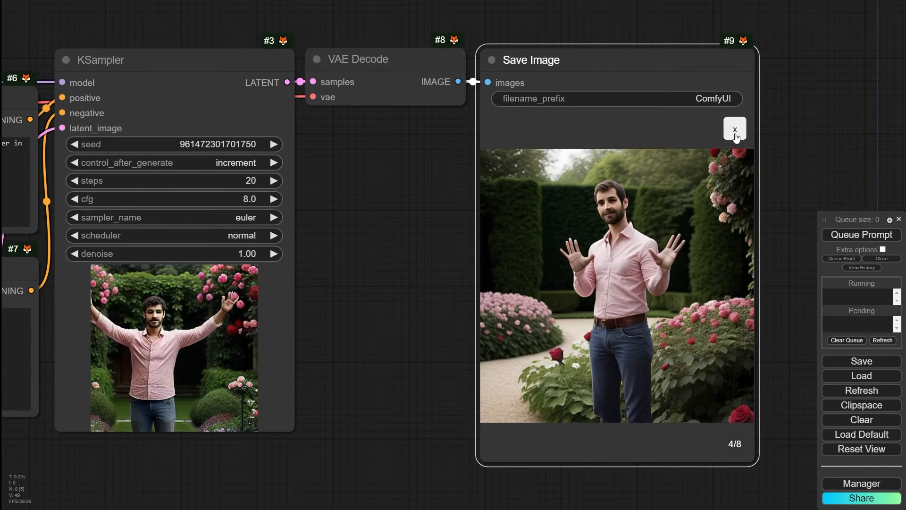
left_click(735, 137)
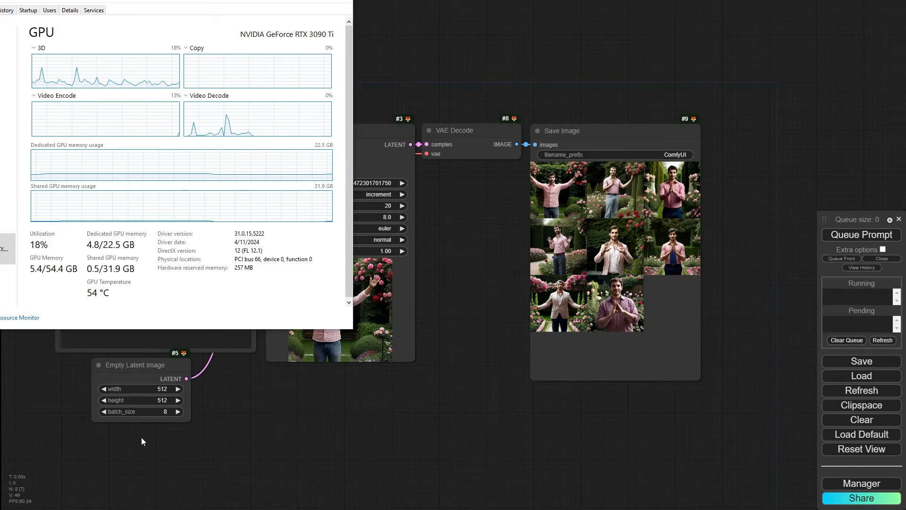
- Position the Task Manager window so its GPU memory readings and the Empty Latent Image settings are both in view
left_click_drag(196, 1, 176, 46)
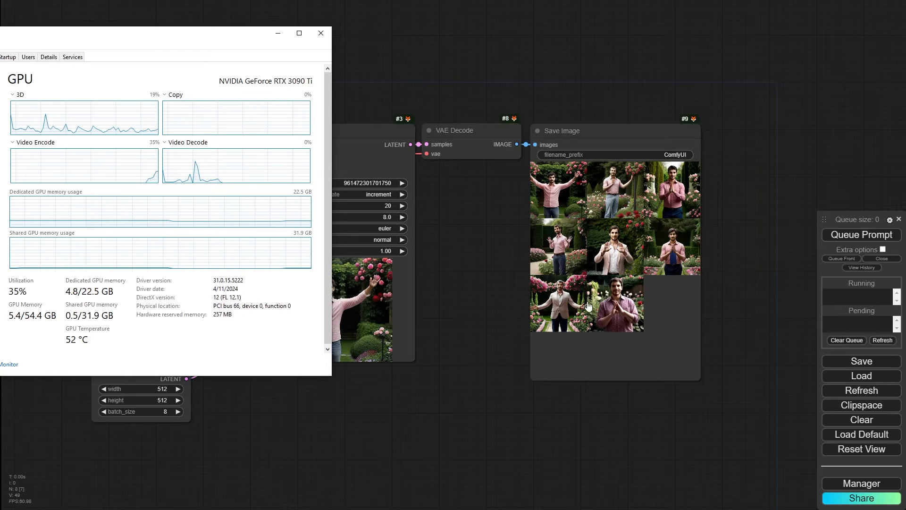
left_click_drag(208, 42, 128, 17)
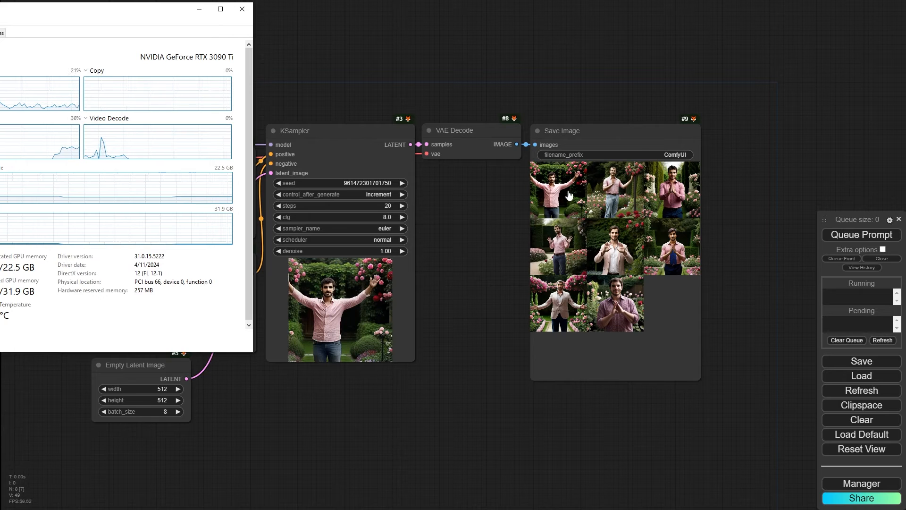
scroll(98, 423, "up", 4)
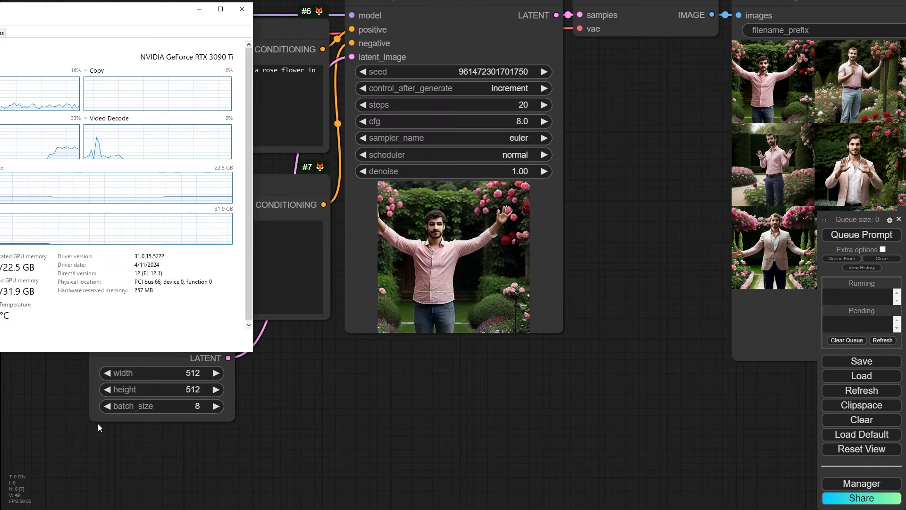
left_click_drag(133, 4, 261, 6)
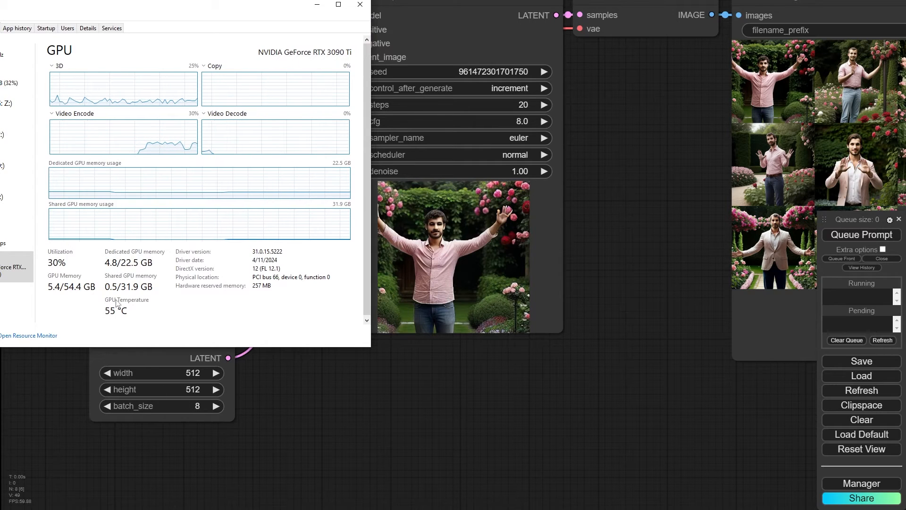
- Set the Empty Latent Image node's batch_size to 1
left_click(193, 406)
left_click(194, 407)
key("Escape")
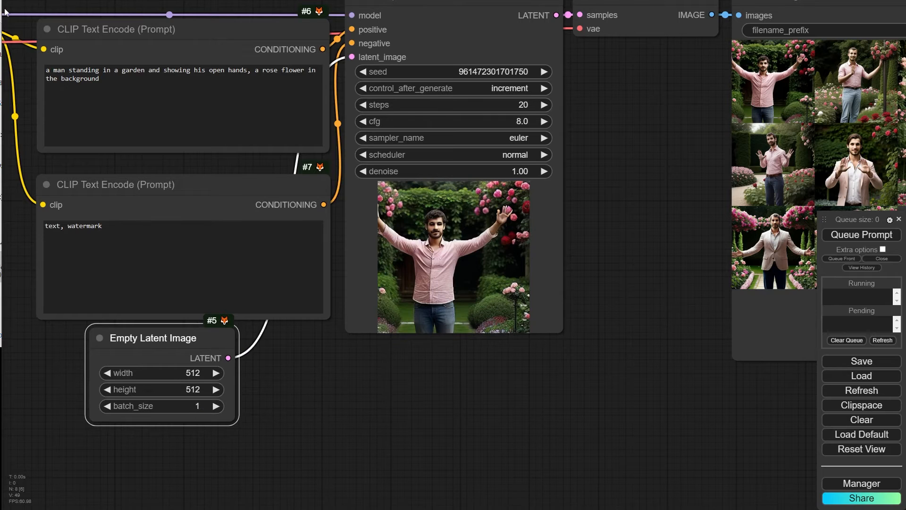
- Queue the single-image prompt and switch to Task Manager to check the GPU memory usage
key("alt+Tab")
left_click(852, 235)
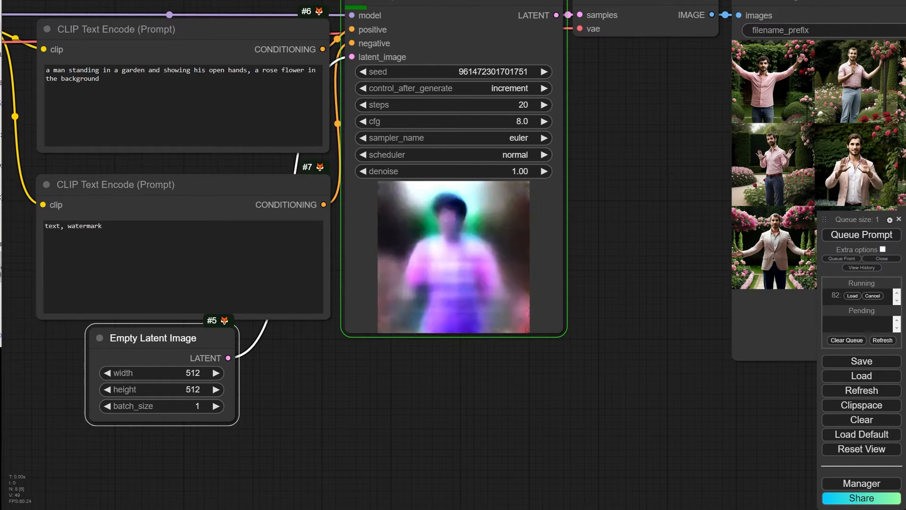
key("alt+Tab")
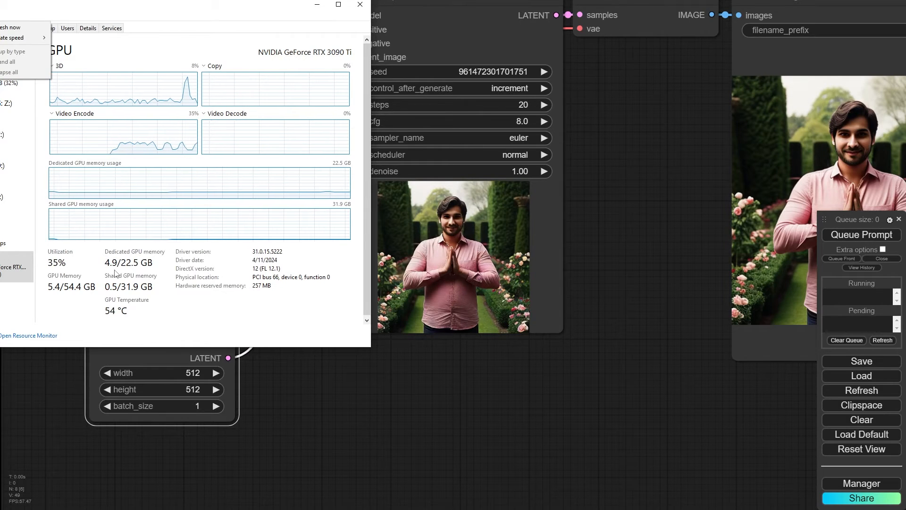
- Set the Empty Latent Image batch_size to 32, queue the prompt, and switch to Task Manager to check GPU memory usage
left_click(185, 406)
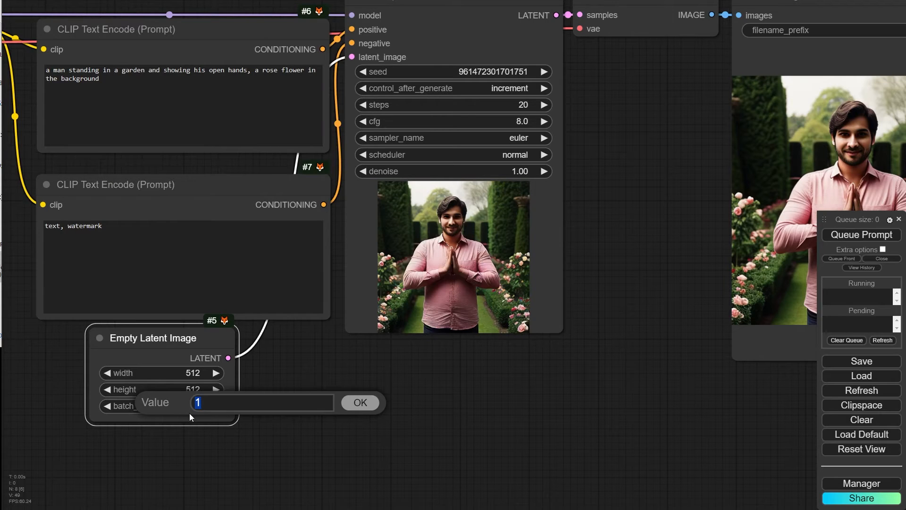
type("32")
key("Return")
left_click(862, 235)
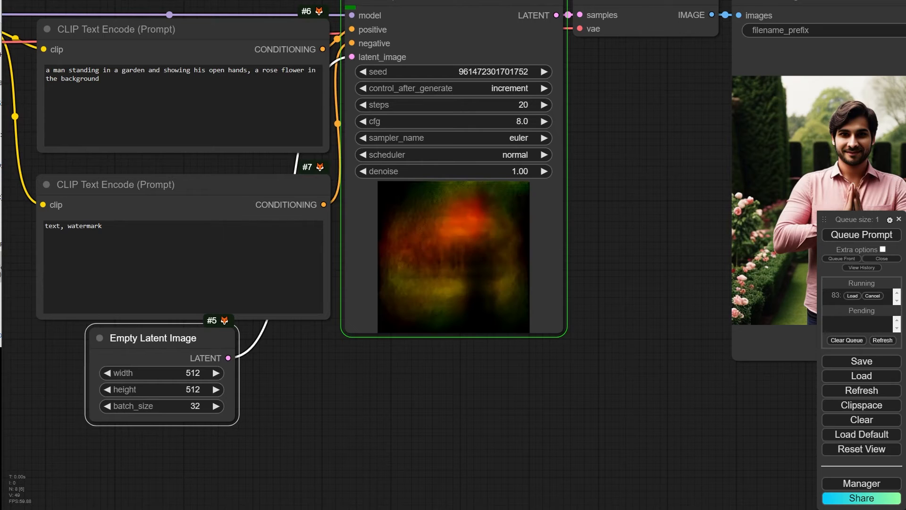
key("alt+Tab")
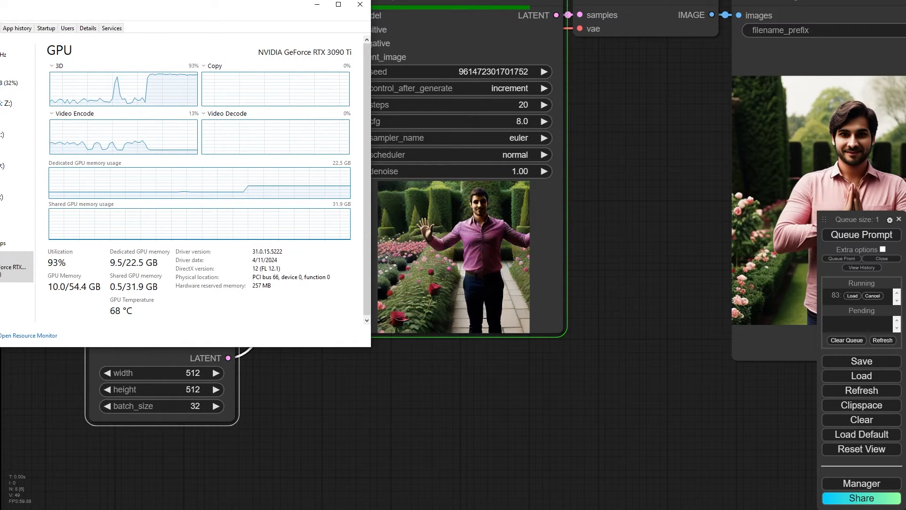
- Bring up the console window, highlight the latest run's iteration speed, and enlarge the window to read the execution time
left_click_drag(0, 3, 309, 5)
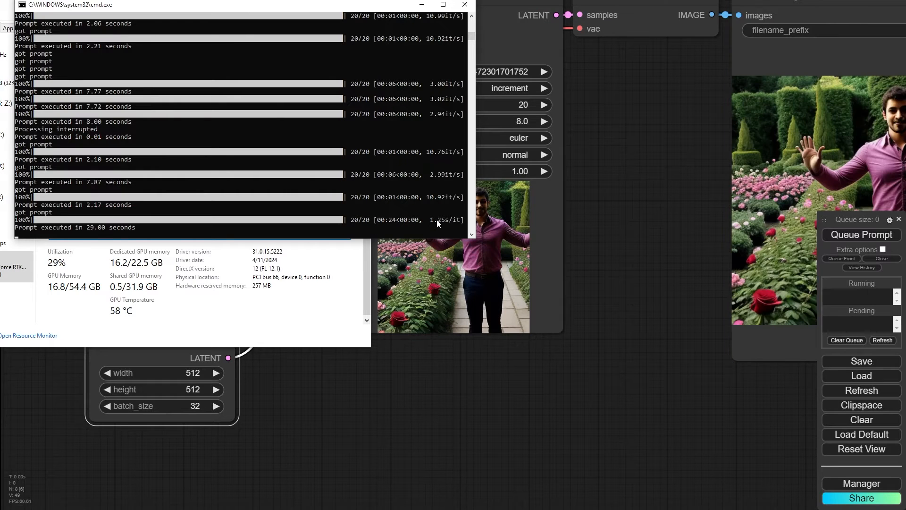
left_click(436, 219)
left_click_drag(438, 221, 458, 225)
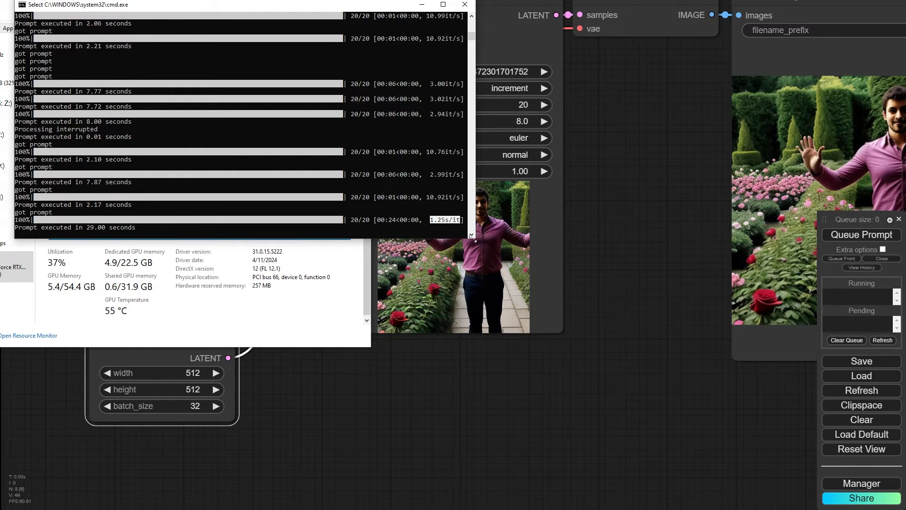
left_click_drag(474, 239, 617, 280)
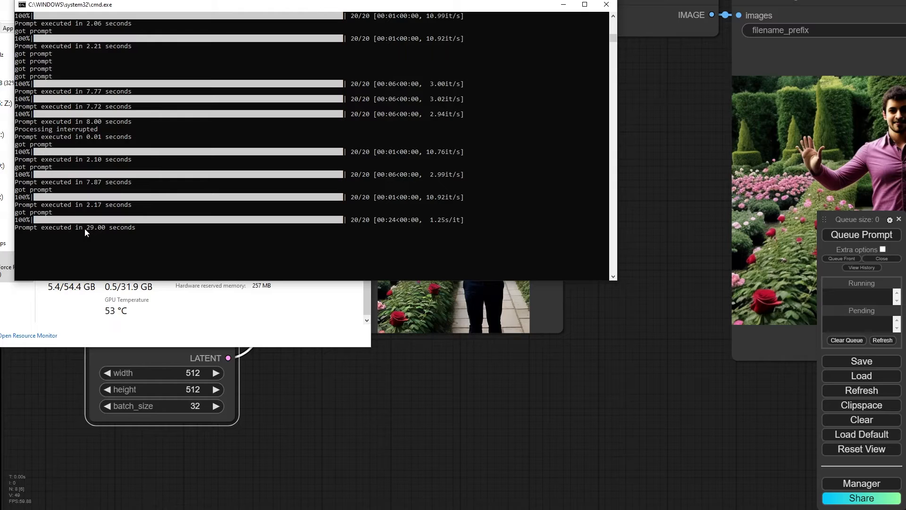
- Return to the ComfyUI canvas, show the 32 generated images as a grid, and enlarge the Save Image node
left_click(613, 417)
left_click_drag(613, 417, 55, 387)
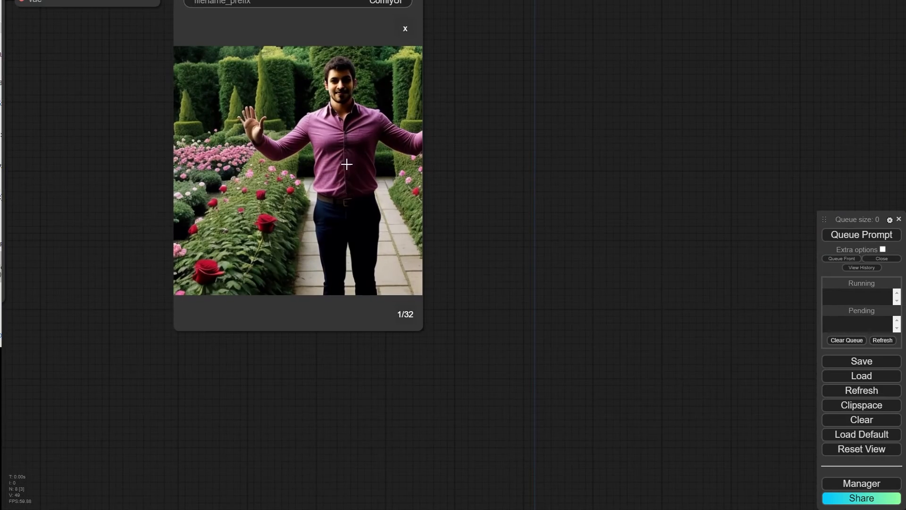
left_click(405, 28)
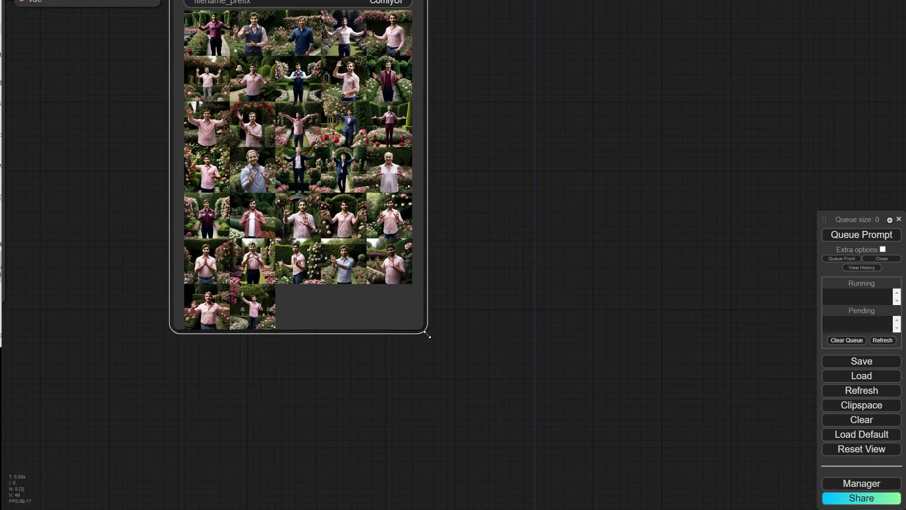
left_click_drag(425, 333, 767, 507)
- Open the first image of the batch at full size and browse forward through to the 17th image
left_click(241, 48)
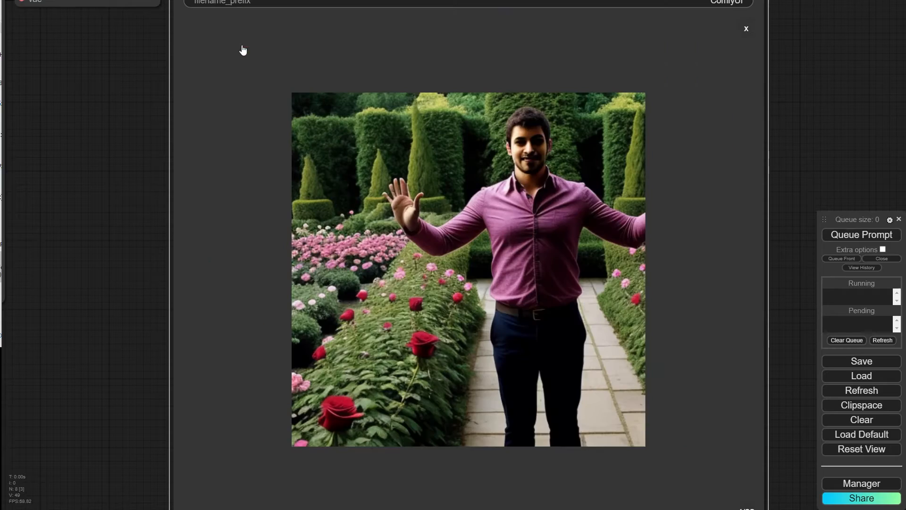
key("Right")
key("Right")
key("Right")
key("Right")
key("Right")
key("Right")
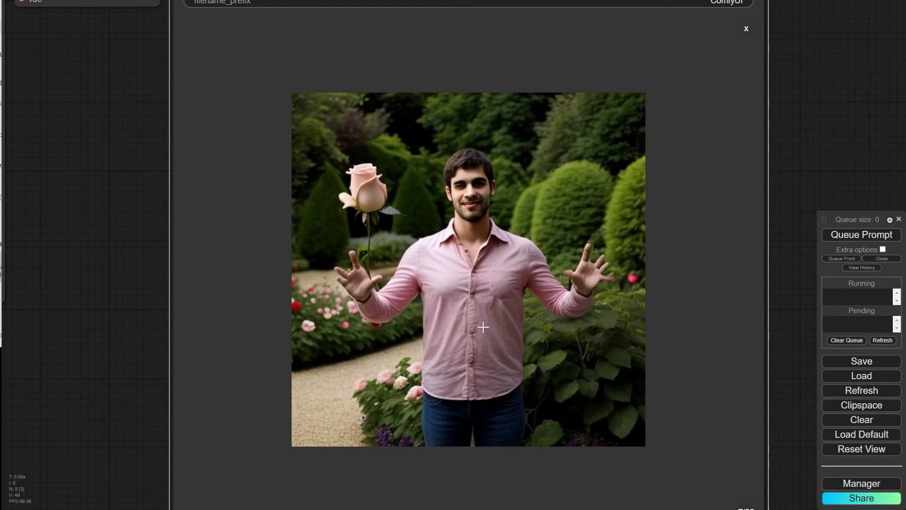
key("Right")
key("Right")
key("Right")
key("Right")
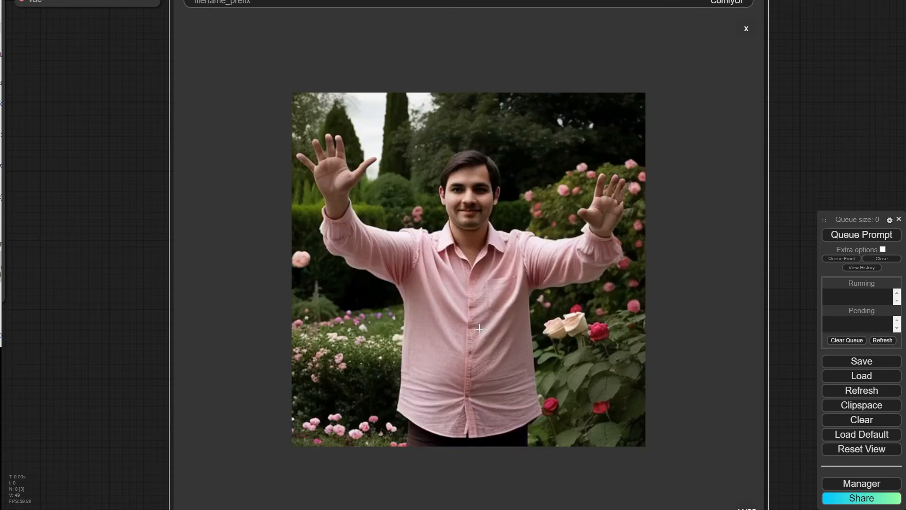
key("Right")
key("Right")
key("Right")
key("Right")
key("Right")
key("Right")
- Shrink the Save Image node and set the Empty Latent Image node's batch_size to 1
scroll(476, 324, "down", 5)
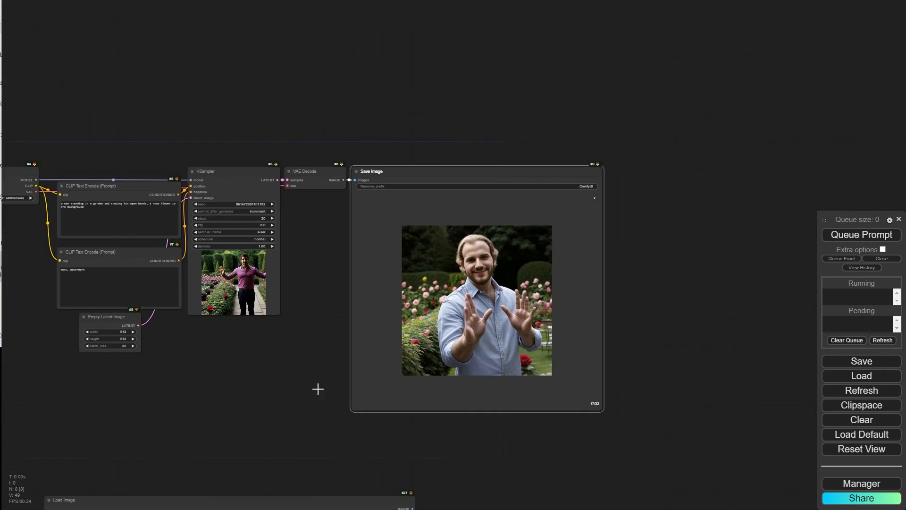
scroll(283, 222, "up", 5)
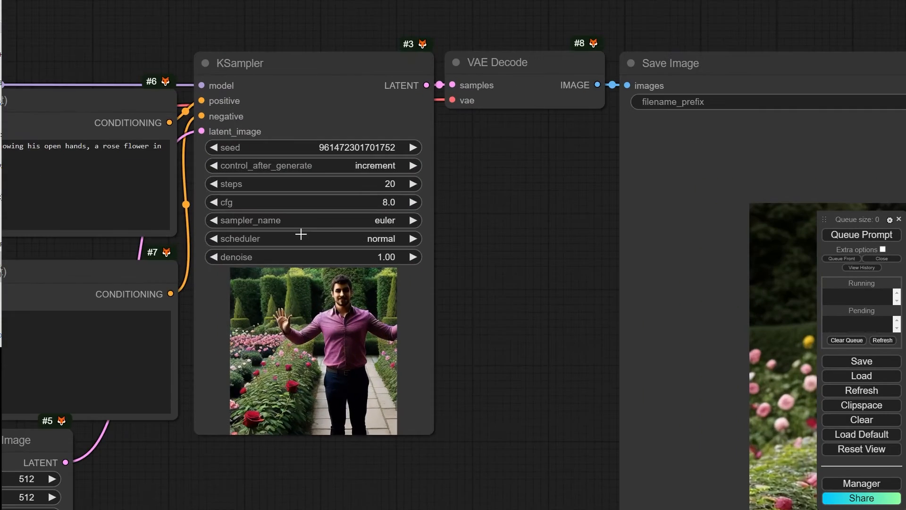
left_click_drag(642, 372, 436, 283)
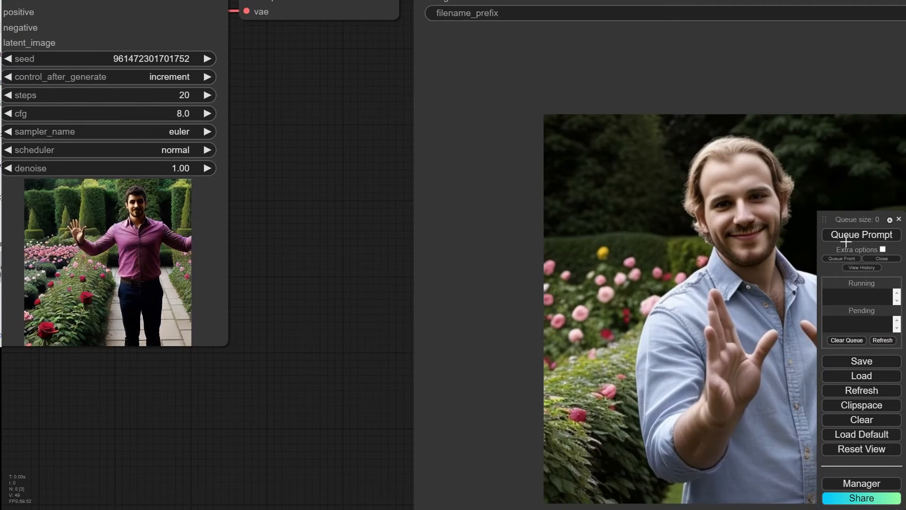
left_click_drag(387, 166, 506, 202)
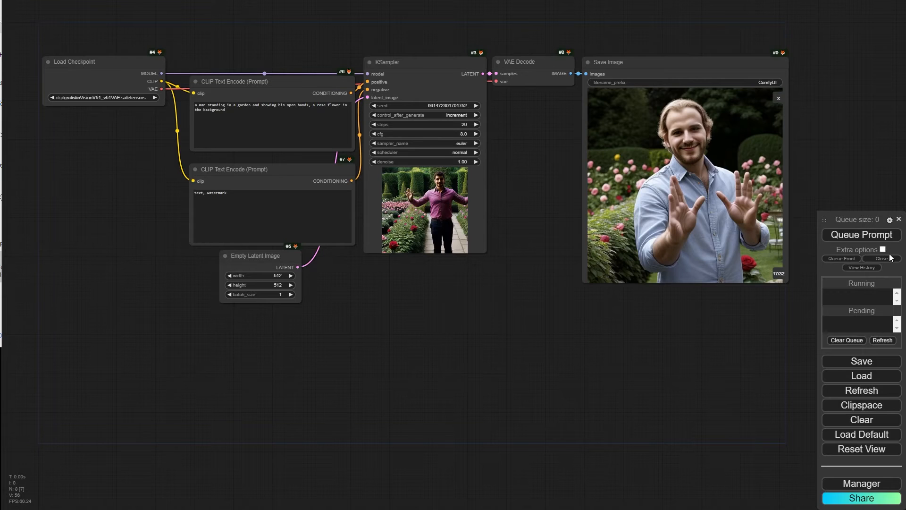
- Enable the extra queue options and compare the Batch count field with the Empty Latent Image node's batch_size
left_click(882, 249)
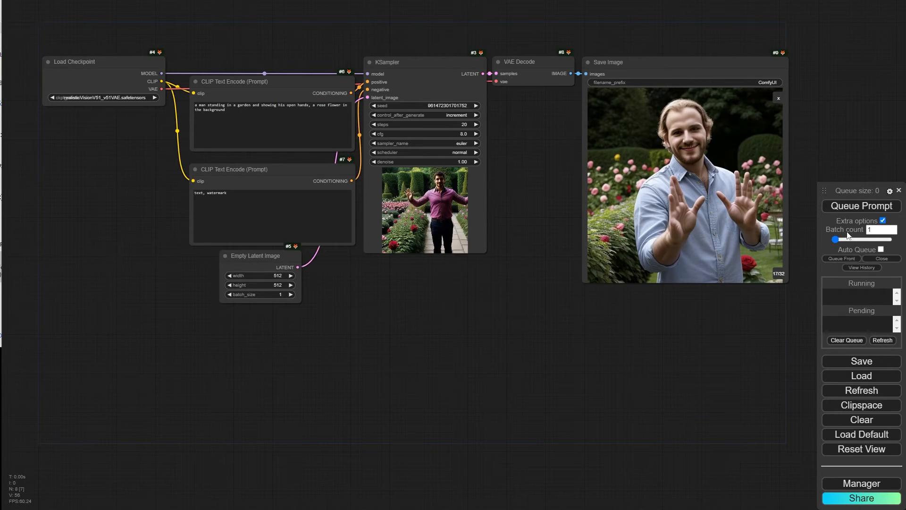
left_click(877, 232)
scroll(285, 309, "up", 8)
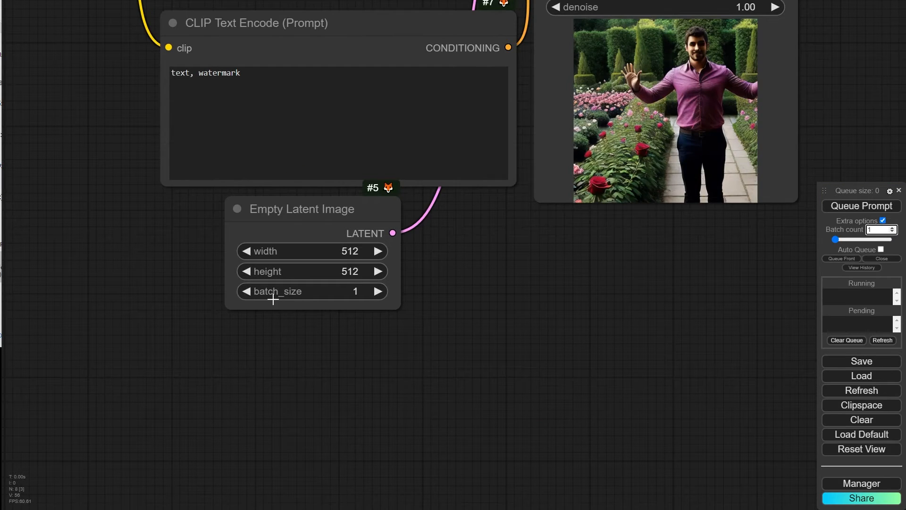
scroll(576, 321, "down", 7)
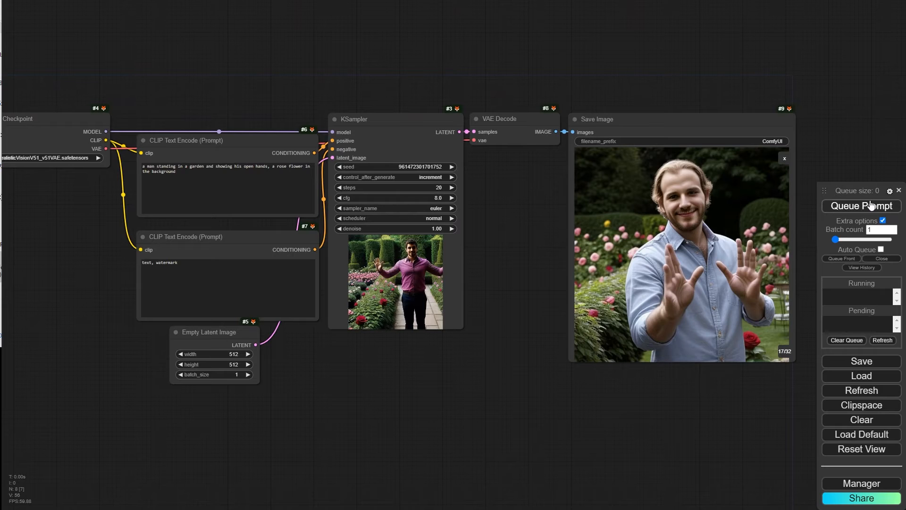
- Queue the single-image prompt eight times in quick succession with Batch count at 1
left_click(871, 206)
triple_click(871, 206)
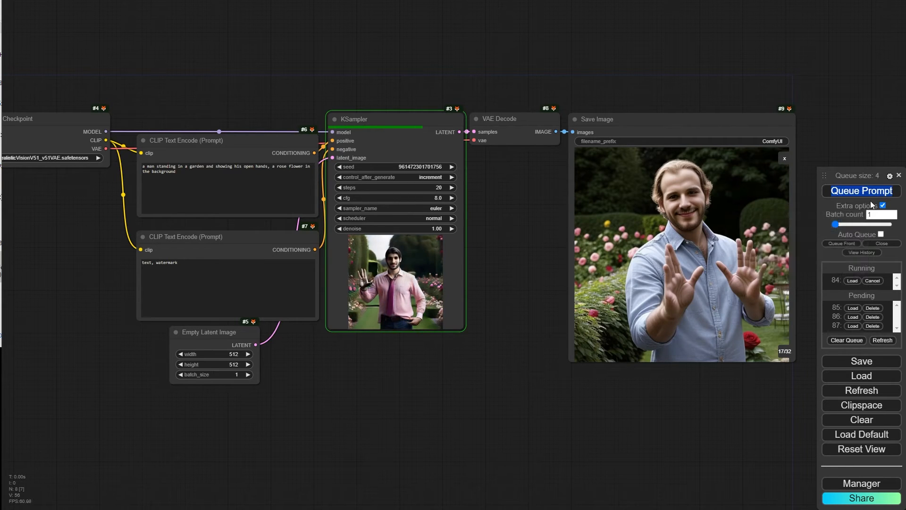
triple_click(871, 191)
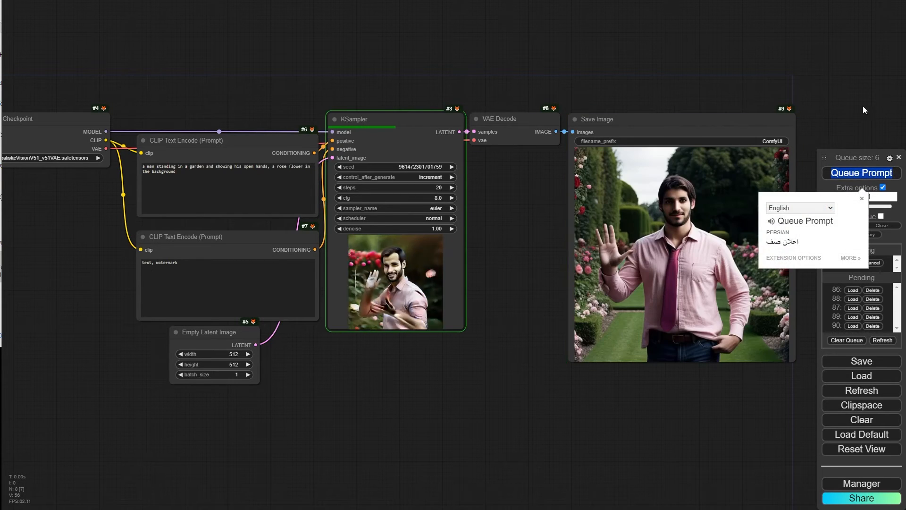
left_click(878, 177)
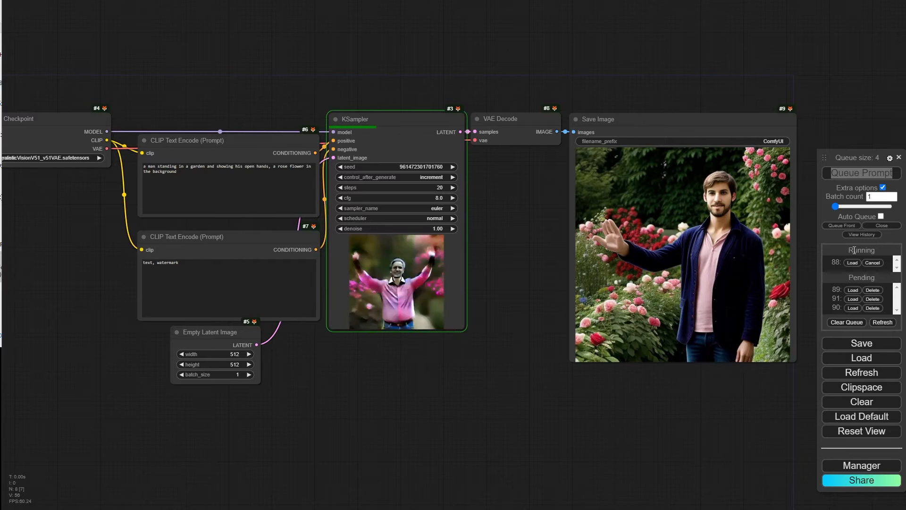
- Highlight the entry in the Running section and examine the Pending list while the queue is processed
left_click_drag(848, 251, 825, 273)
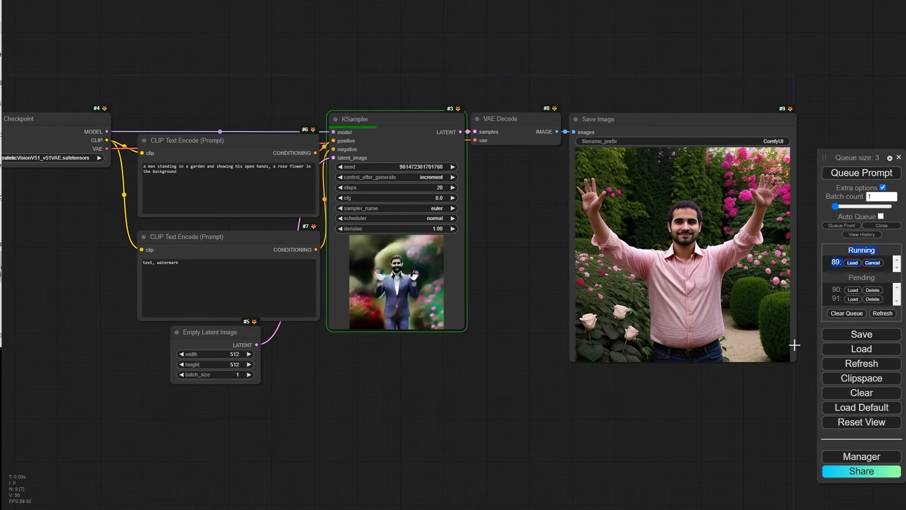
left_click_drag(805, 340, 811, 335)
left_click(859, 279)
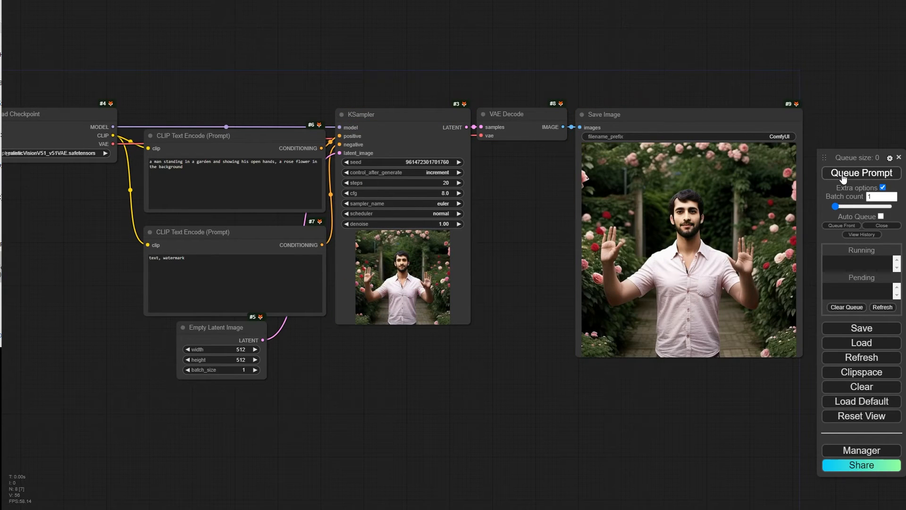
- Queue the prompt ten more times while keeping the KSampler seed and control_after_generate values in view
scroll(413, 171, "up", 14)
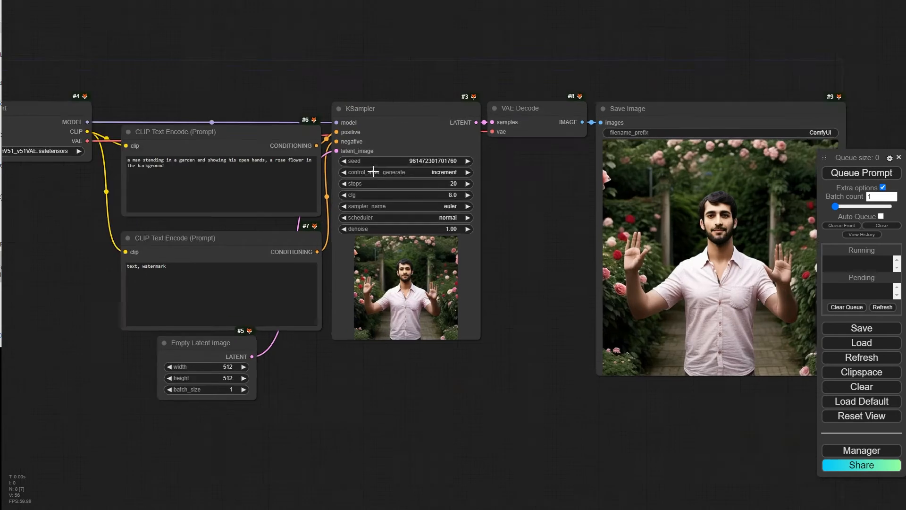
scroll(477, 167, "up", 2)
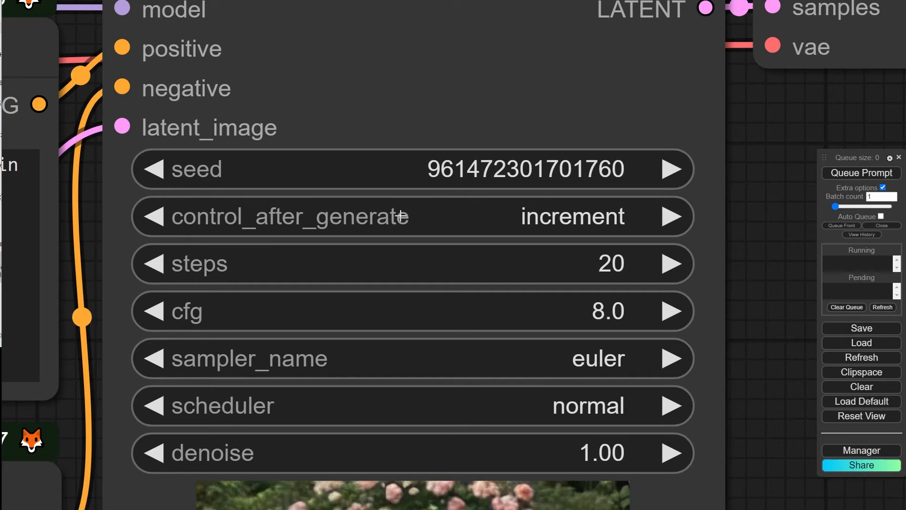
left_click(874, 174)
left_click(874, 175)
left_click(874, 174)
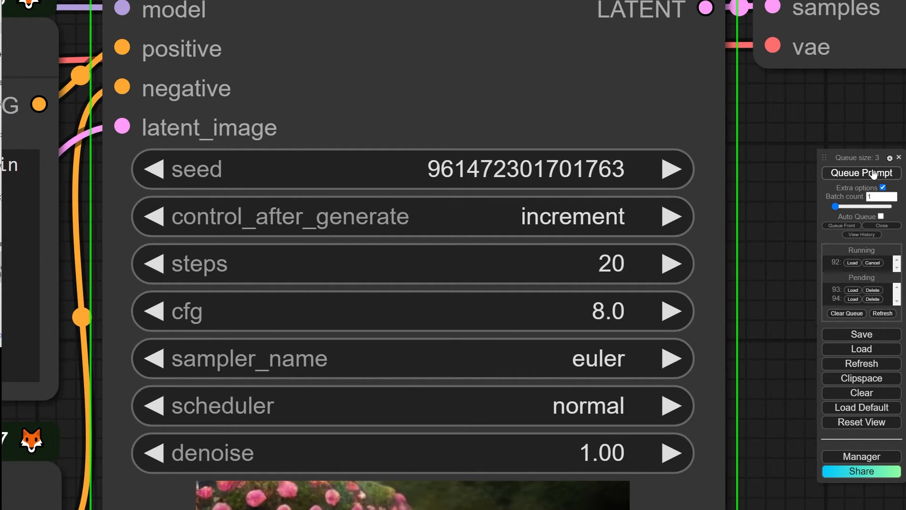
left_click(873, 175)
left_click(874, 174)
left_click(874, 173)
left_click(873, 174)
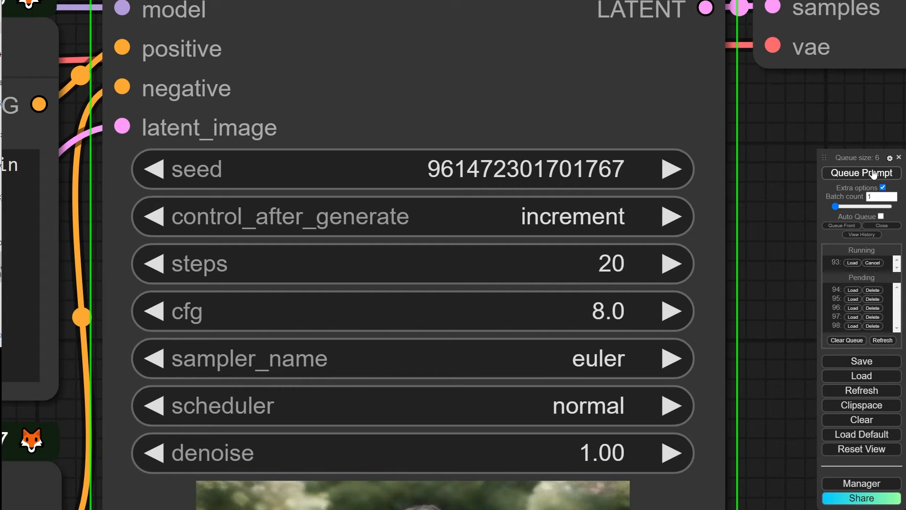
left_click(873, 174)
left_click(874, 173)
left_click(874, 174)
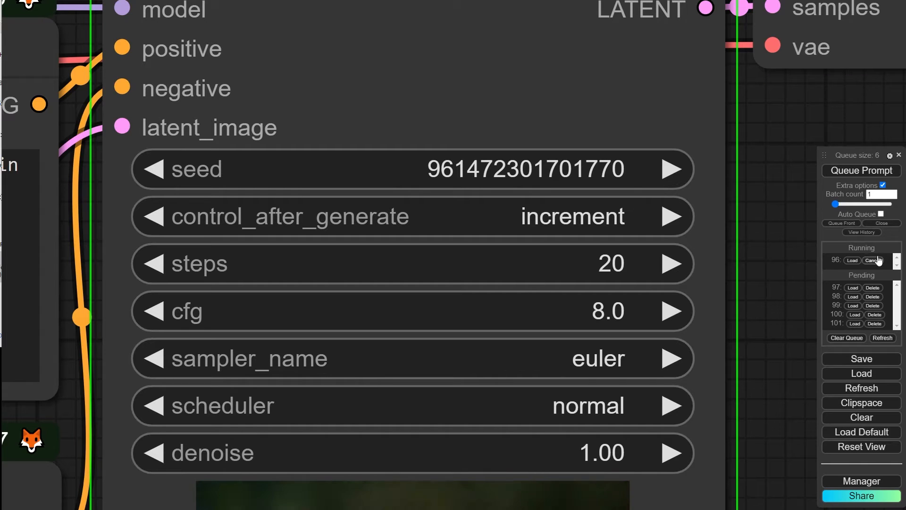
- Delete the pending prompts from the queue and cancel the one that is running
left_click(877, 287)
left_click(877, 286)
left_click(876, 287)
left_click(877, 286)
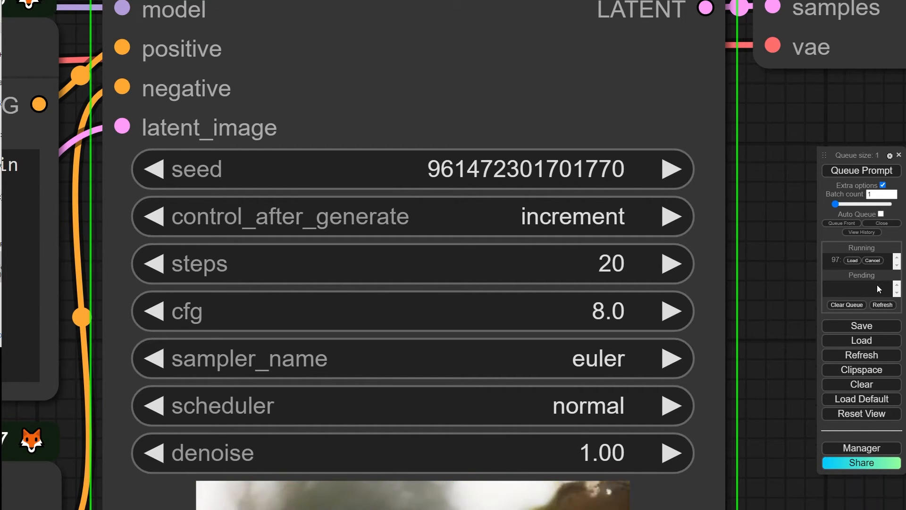
left_click(879, 258)
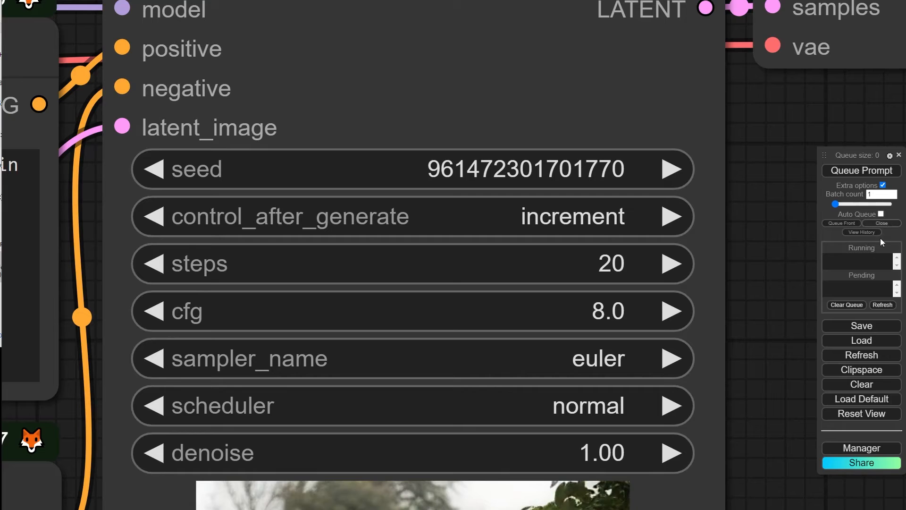
- Set Batch count to 5, queue the prompt once, and check how the KSampler seed has changed
left_click(879, 194)
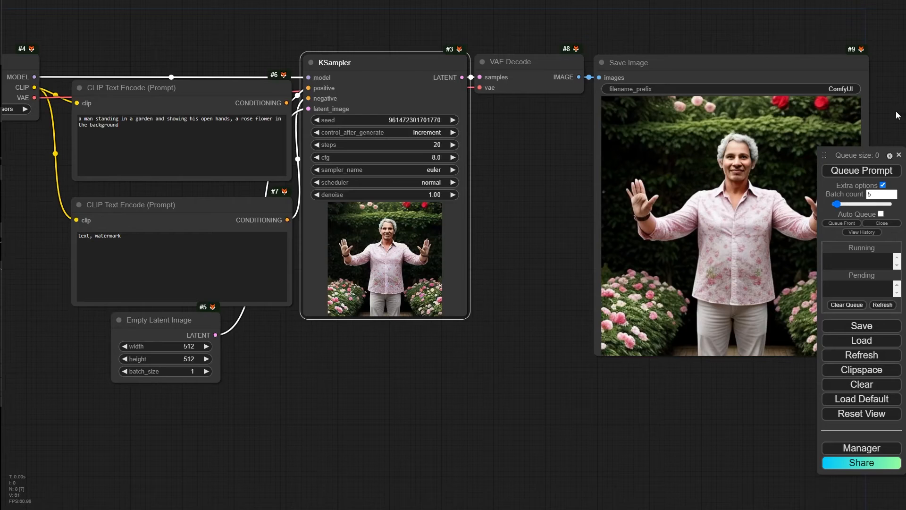
left_click(863, 171)
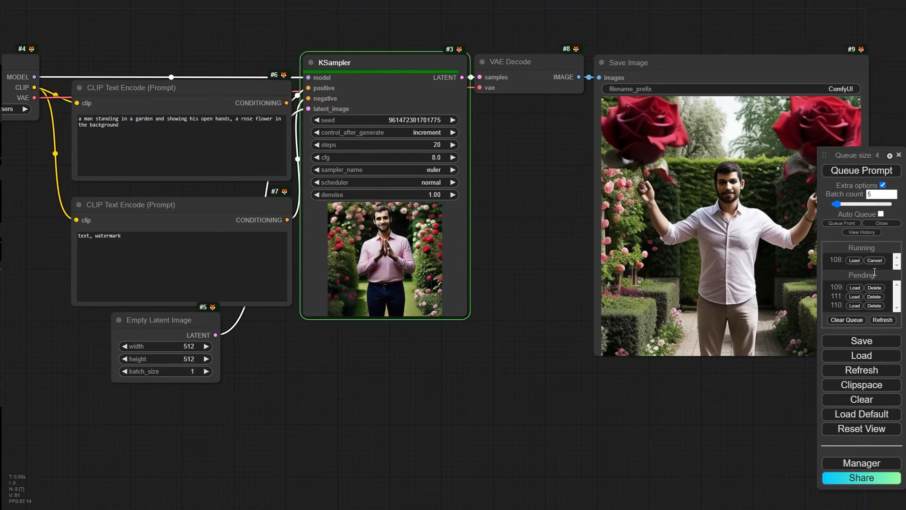
scroll(405, 97, "up", 6)
scroll(441, 122, "up", 1)
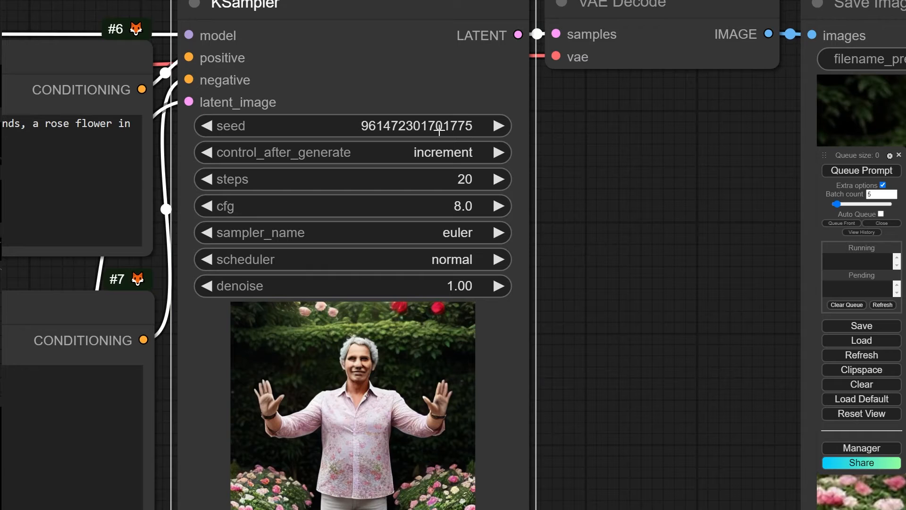
scroll(439, 131, "up", 3)
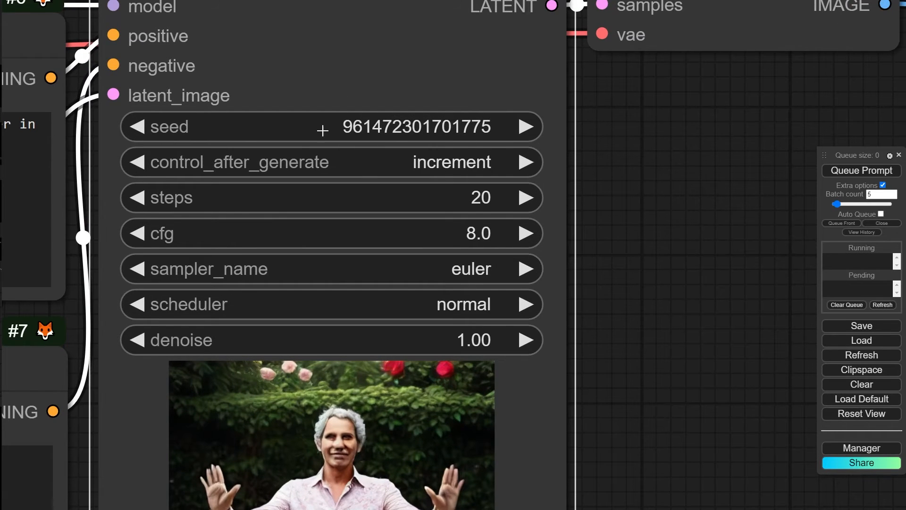
scroll(432, 125, "up", 2)
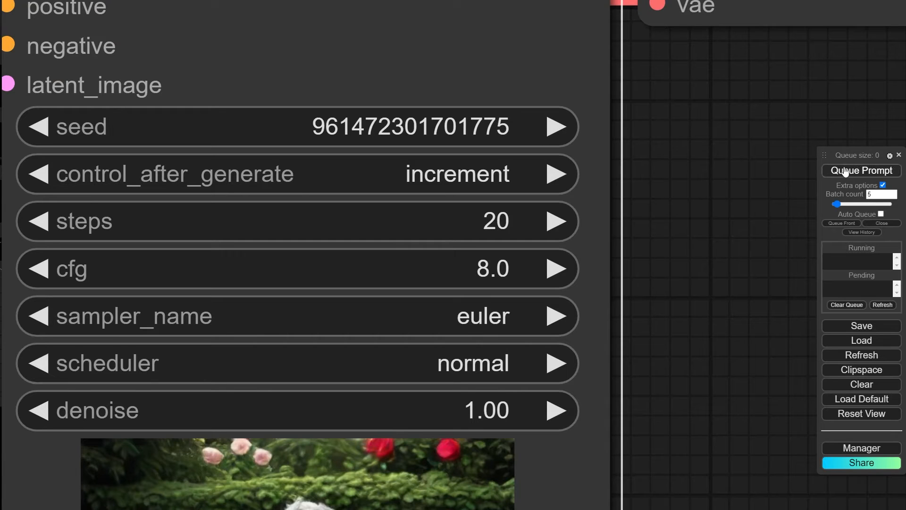
- Queue the prompt with Batch count 5 and inspect the Empty Latent Image node's batch_size while the runs are processed
left_click(867, 170)
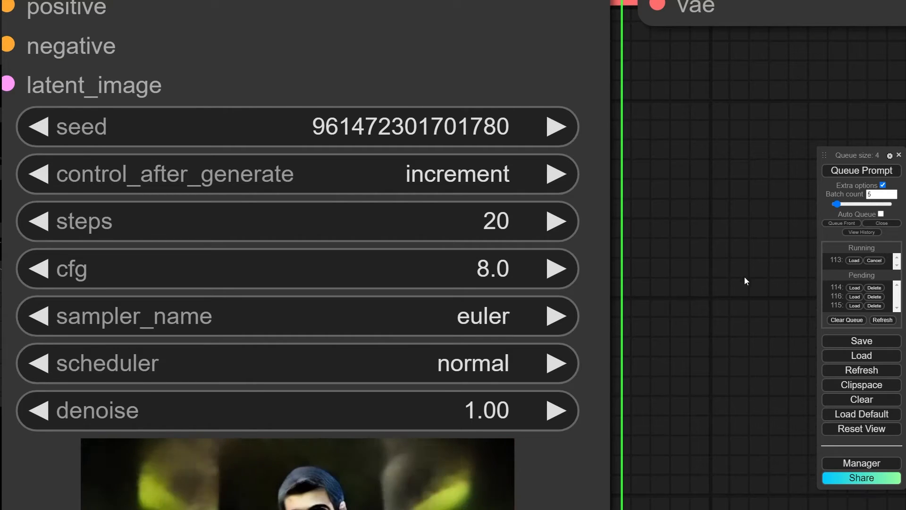
scroll(751, 307, "down", 4)
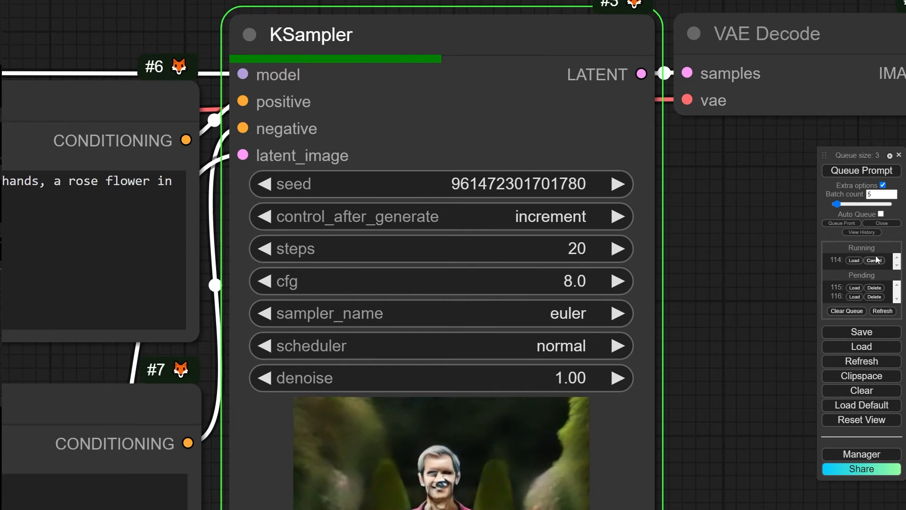
scroll(755, 325, "down", 4)
left_click_drag(731, 376, 659, 233)
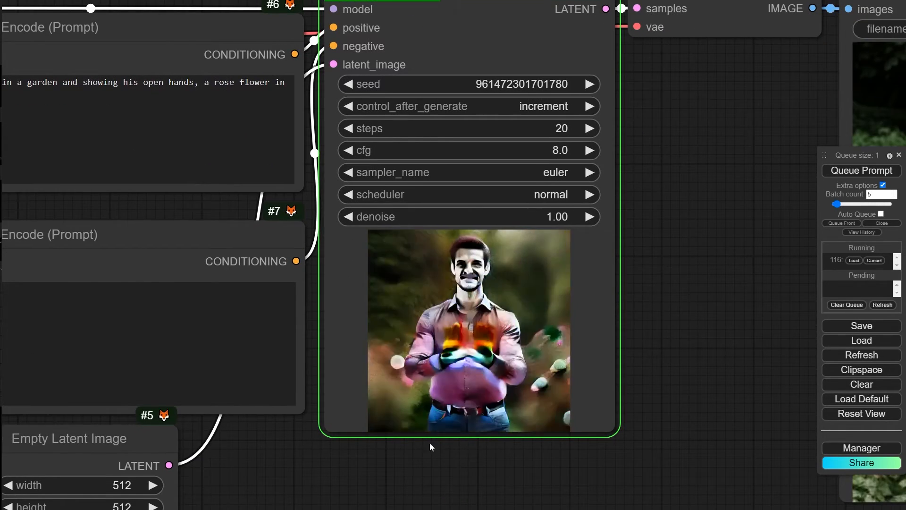
scroll(304, 475, "down", 1)
left_click_drag(258, 486, 355, 318)
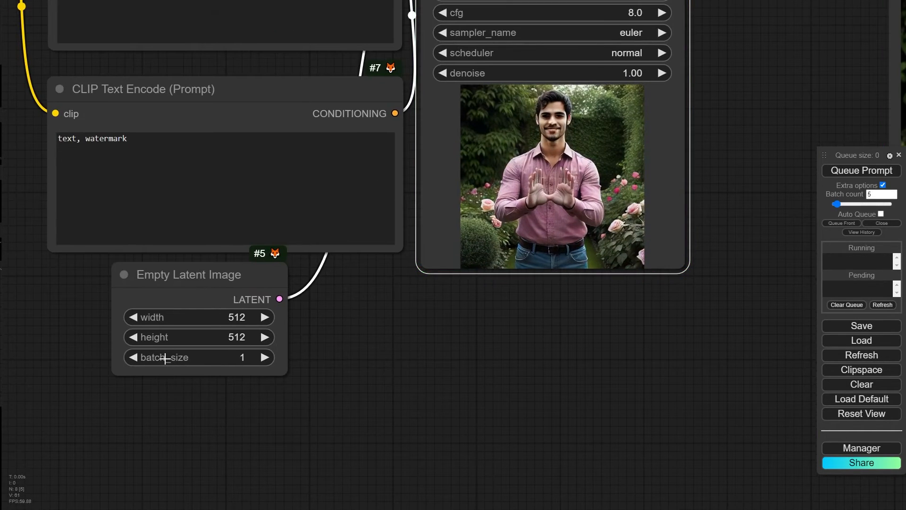
- Set Batch count to 1 and start continuous generation with Auto Queue in instant mode
left_click_drag(774, 74, 625, 165)
left_click_drag(842, 204, 789, 205)
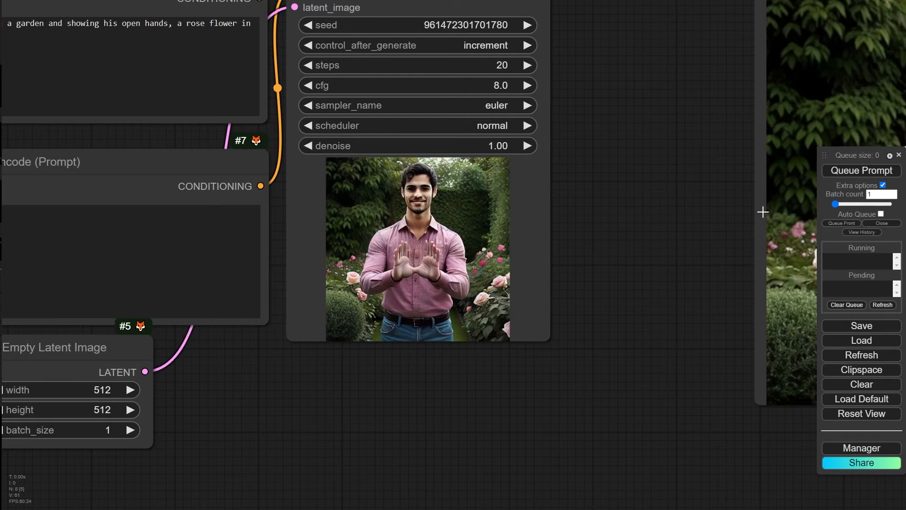
left_click_drag(652, 242, 366, 341)
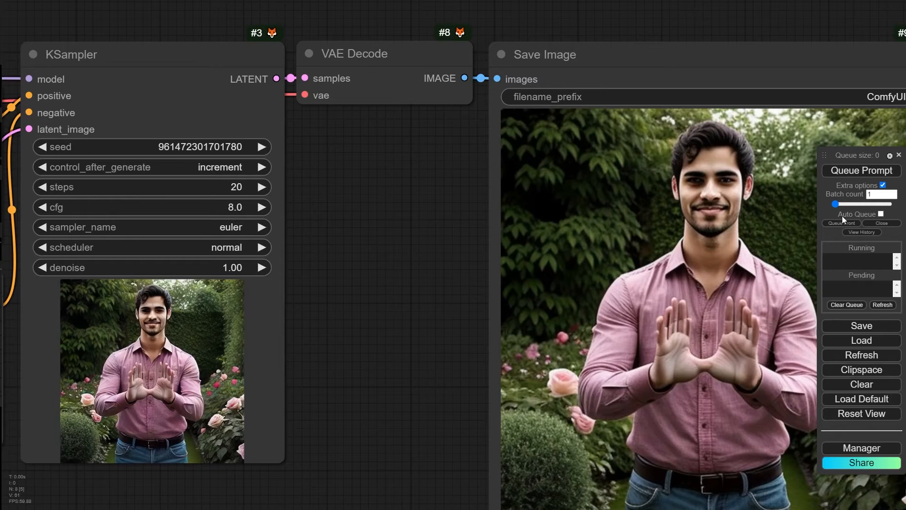
left_click(881, 213)
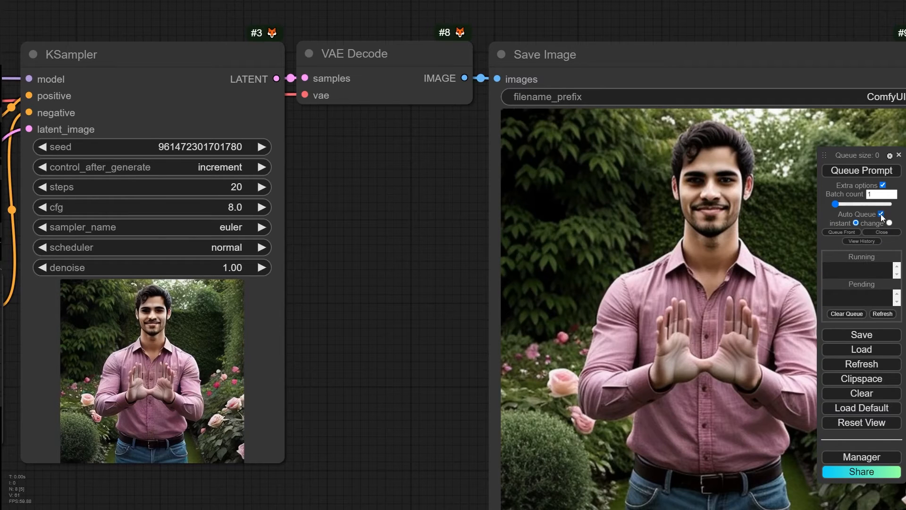
left_click(840, 173)
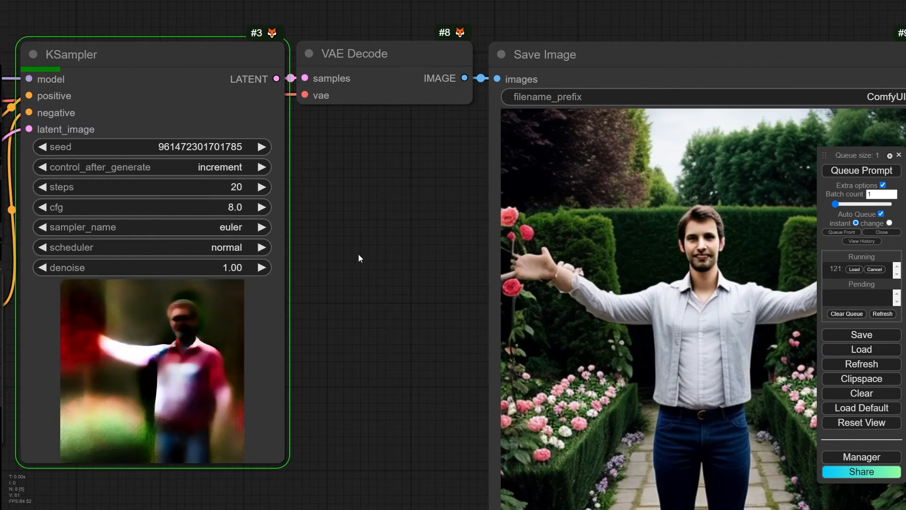
left_click_drag(360, 257, 427, 230)
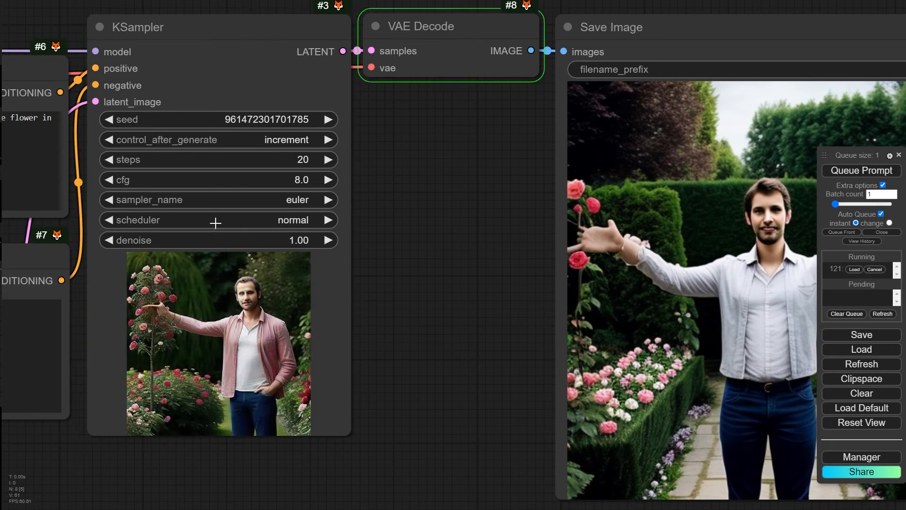
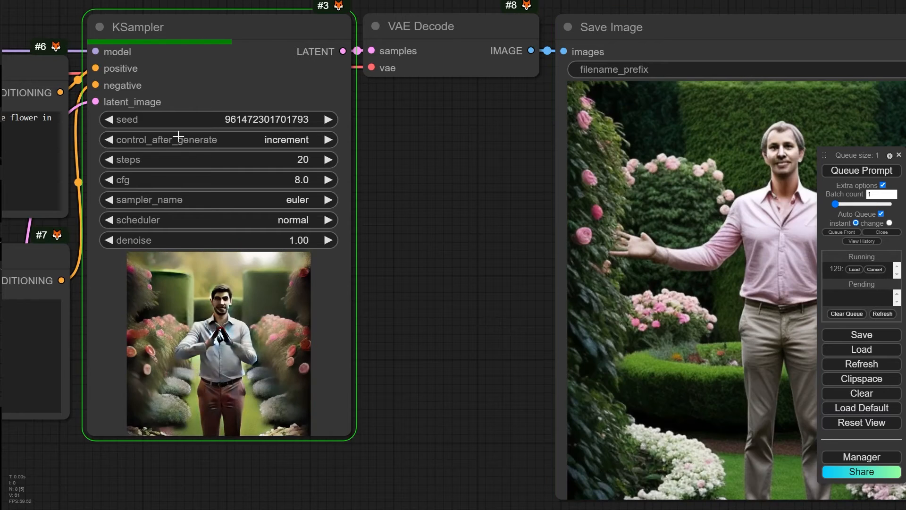
- Set the KSampler's control_after_generate to fixed and check the console log while Auto Queue is active
left_click(261, 138)
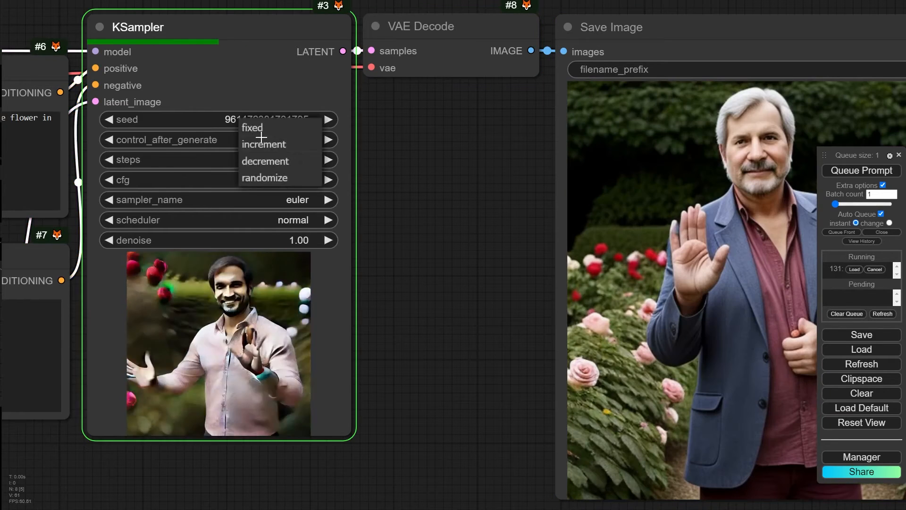
left_click(253, 125)
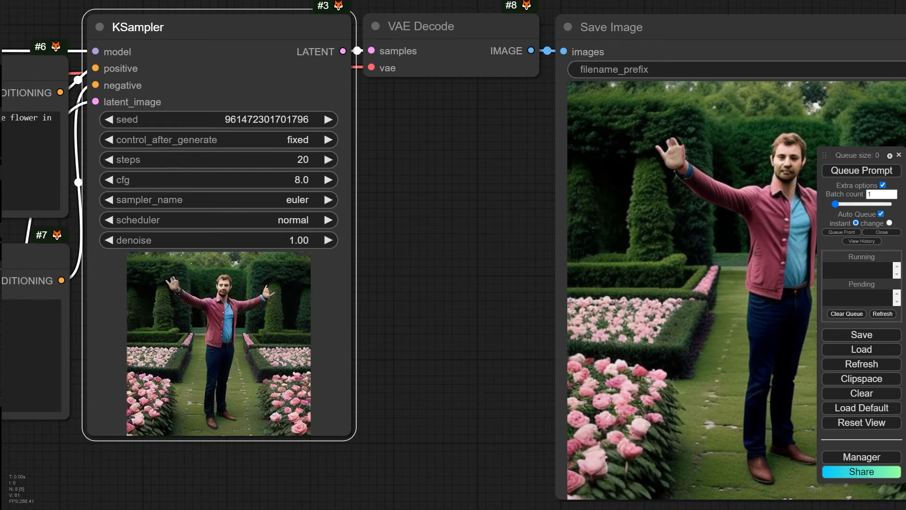
key("alt+Tab")
left_click_drag(271, 12, 394, 41)
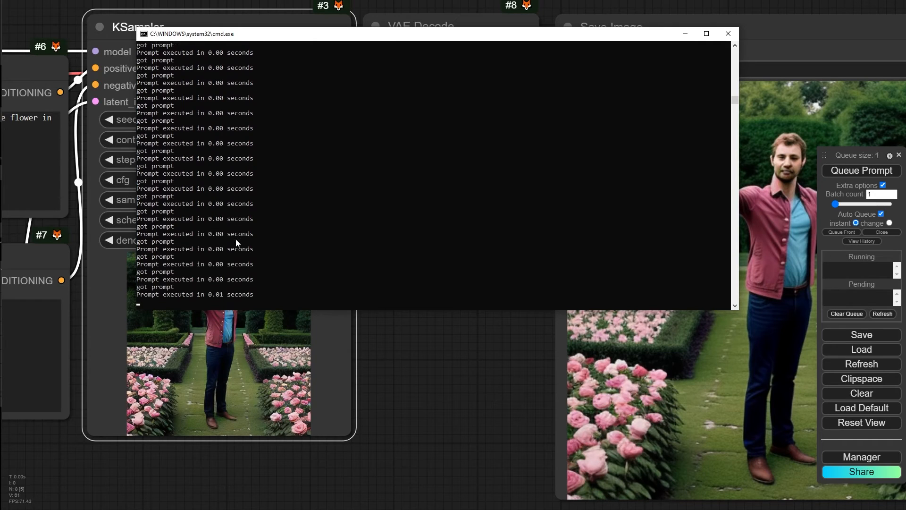
- Switch Auto Queue to change mode and check the console log for new prompt executions
left_click(890, 224)
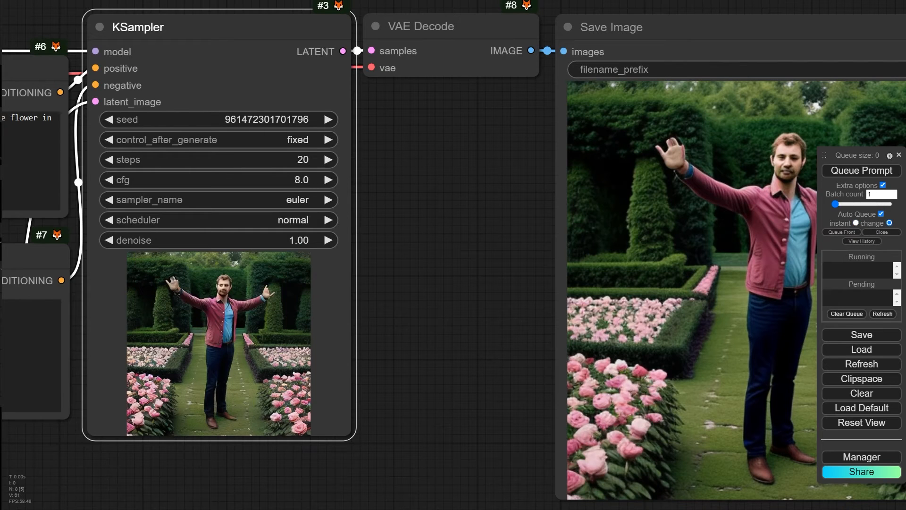
key("alt+Tab")
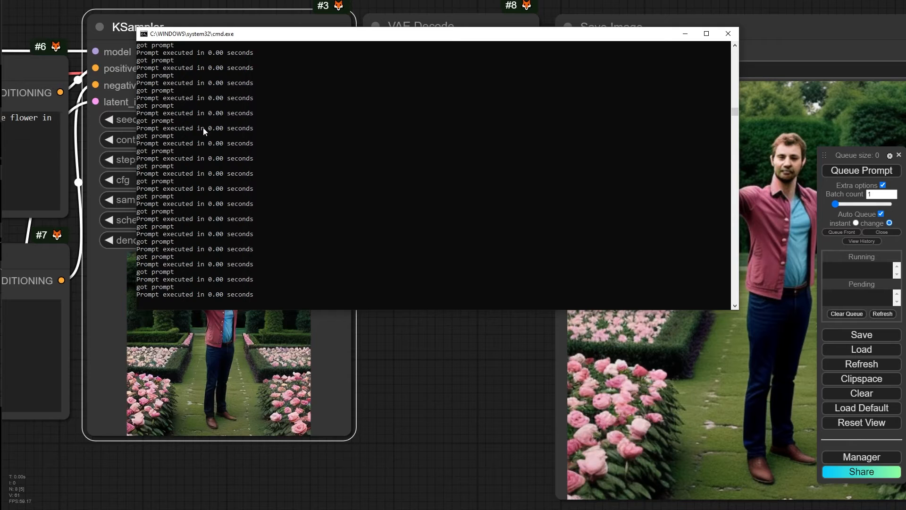
left_click_drag(567, 41, 0, 104)
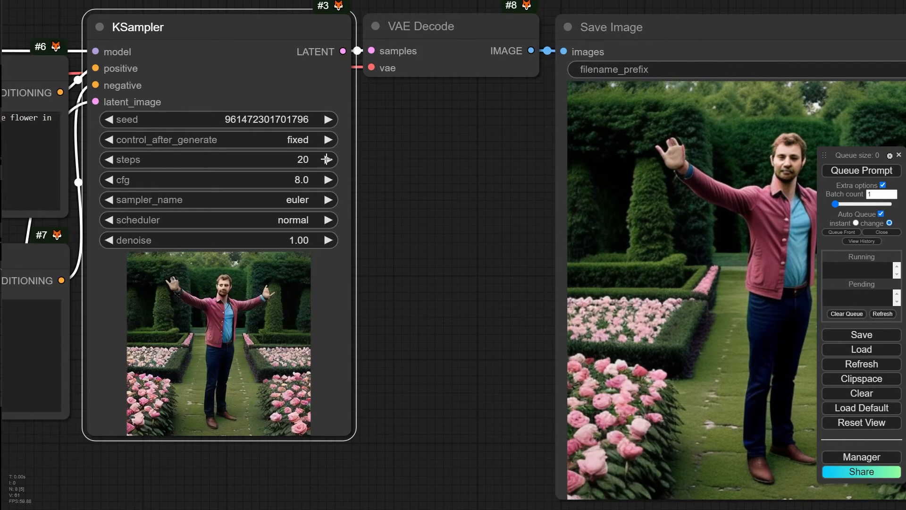
- Raise the KSampler steps one at a time up to 26, letting Auto Queue generate an image for the changes
left_click(326, 160)
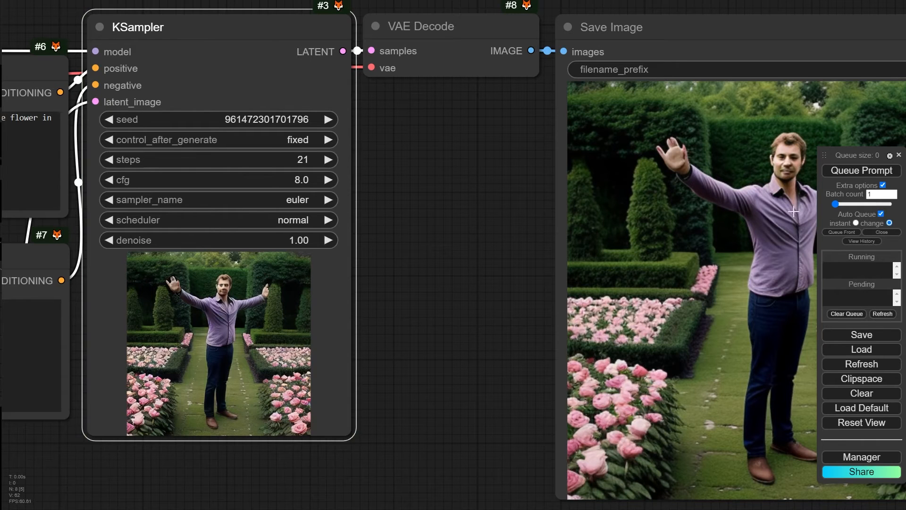
left_click(326, 159)
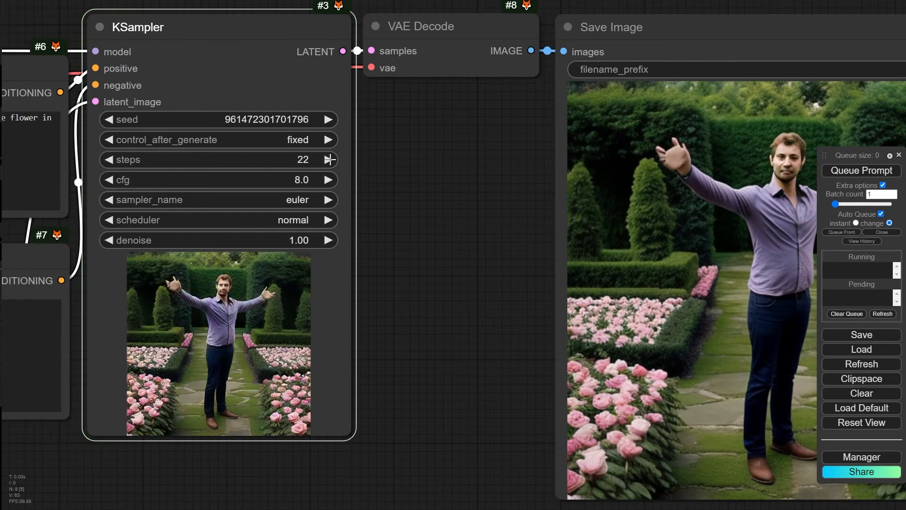
left_click(327, 159)
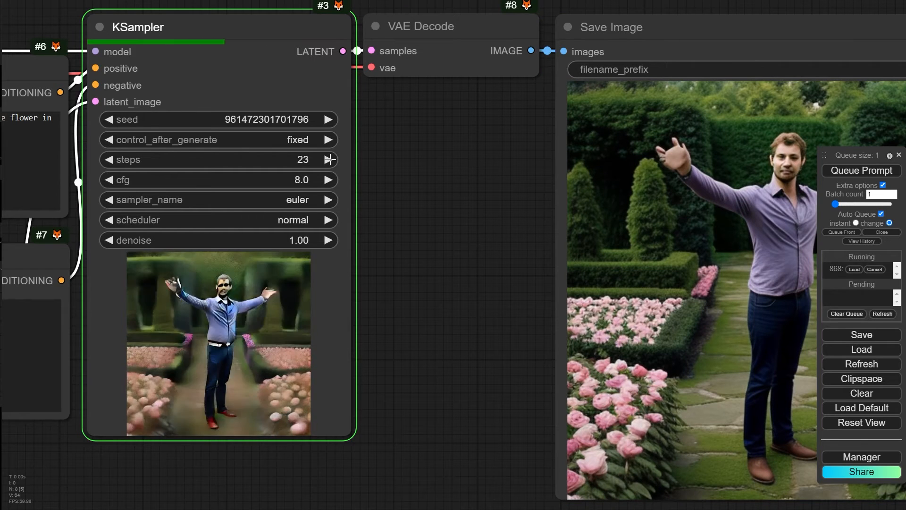
left_click_drag(465, 284, 334, 258)
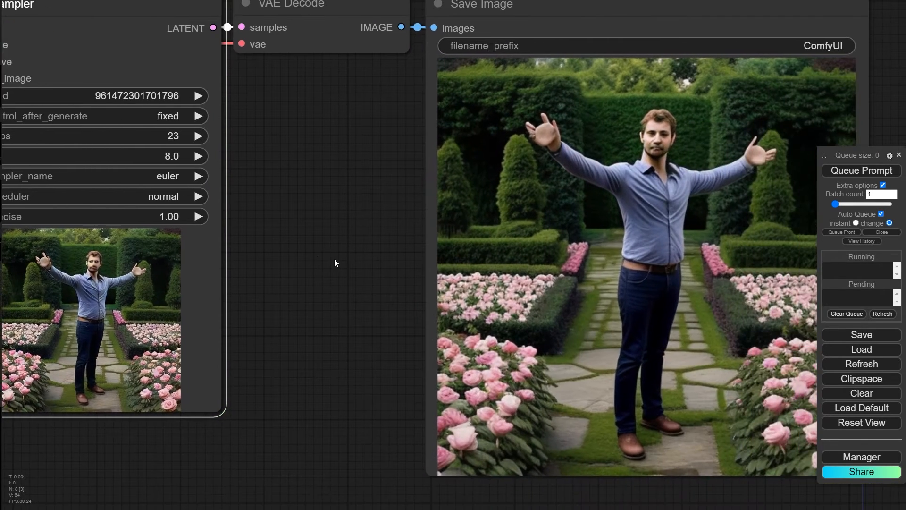
scroll(238, 175, "down", 1)
left_click(211, 148)
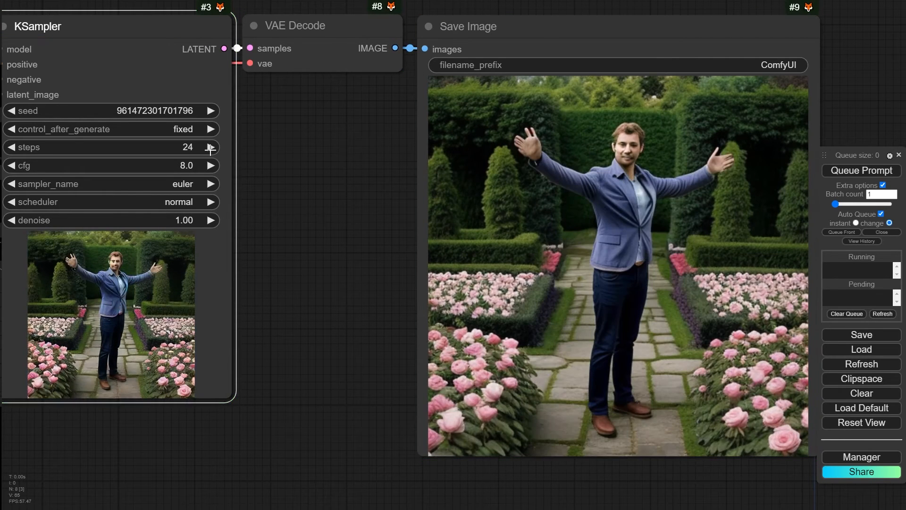
left_click(211, 147)
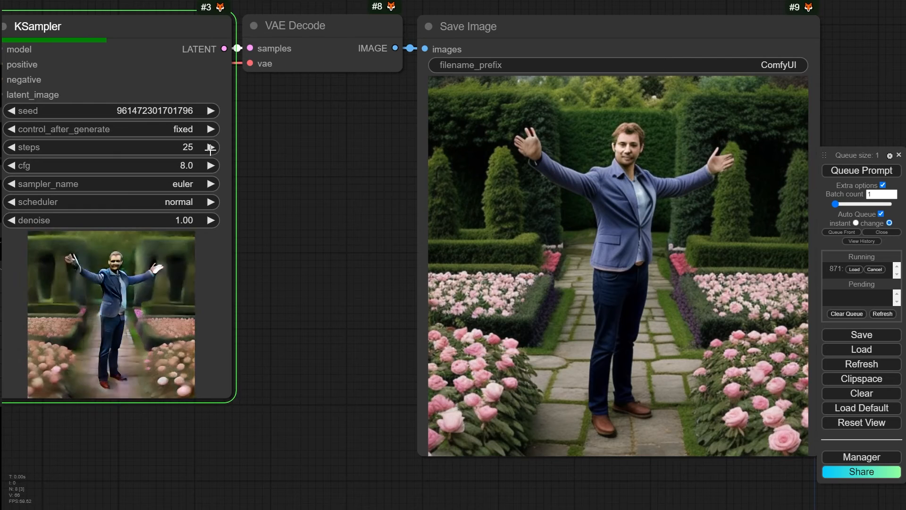
left_click(211, 147)
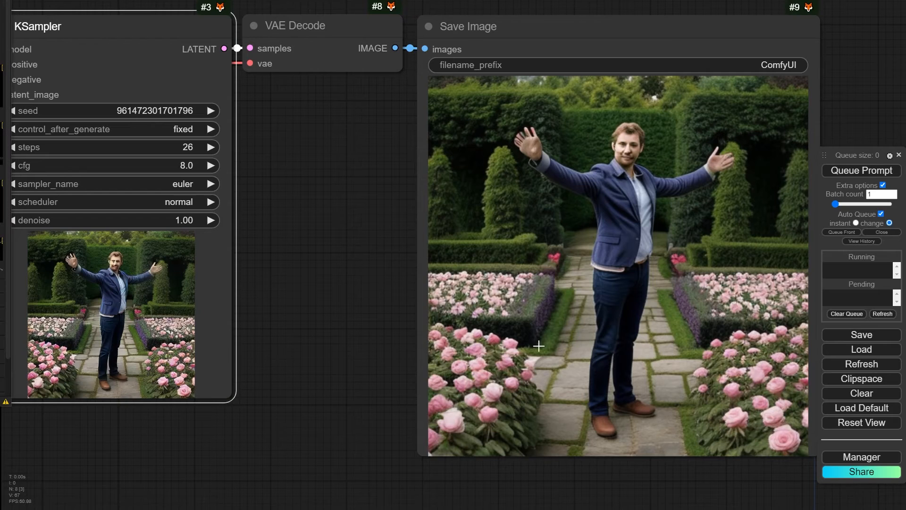
- Browse the generation history, load the workflow of entry 865, and return to the queue view
left_click(857, 241)
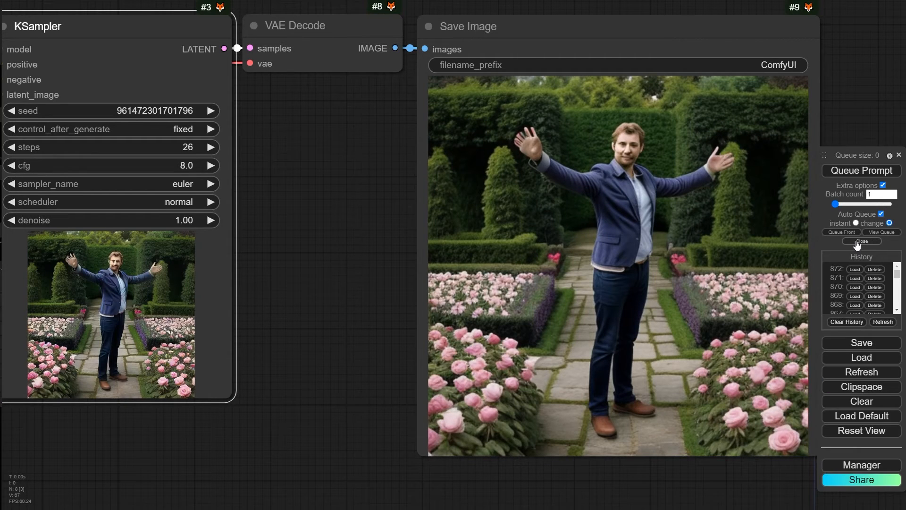
scroll(861, 279, "down", 15)
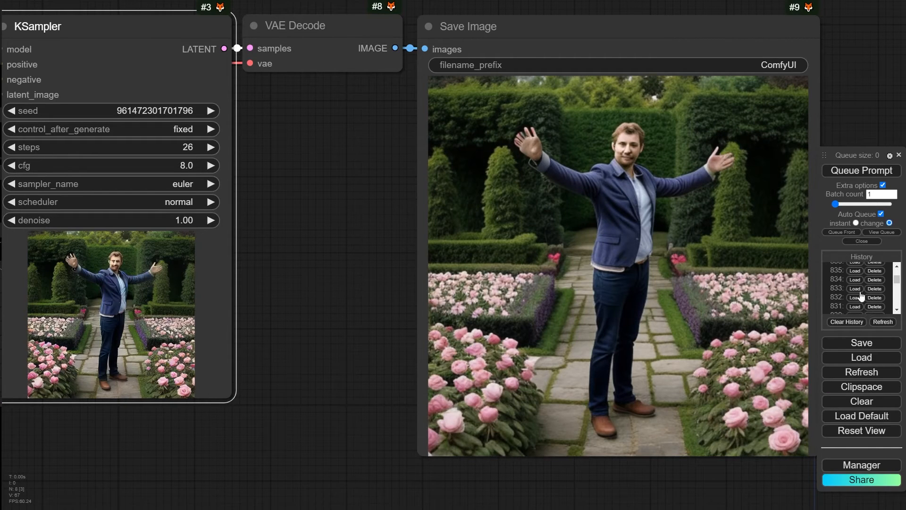
scroll(854, 299, "up", 4)
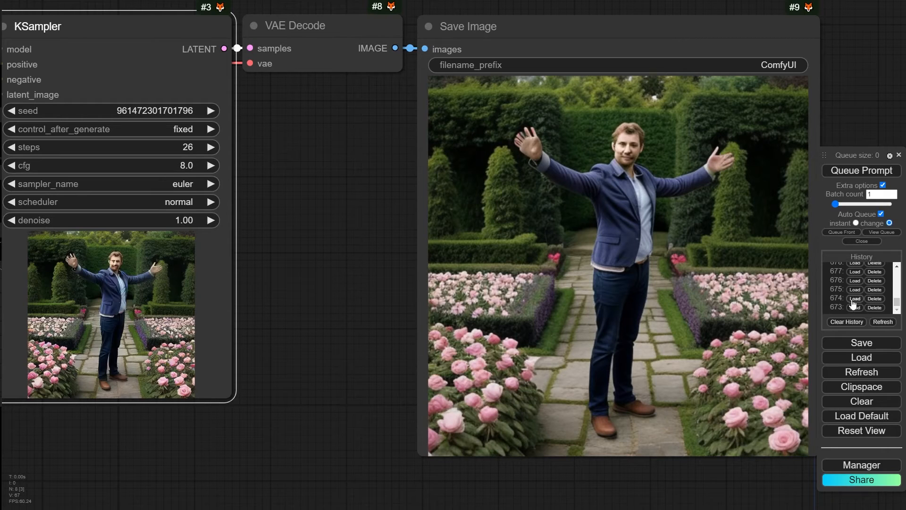
scroll(846, 281, "up", 9)
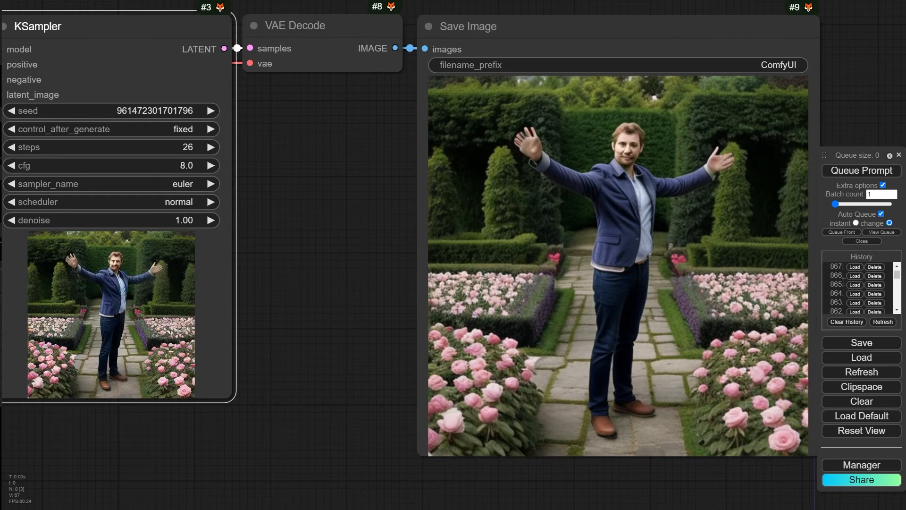
left_click(855, 282)
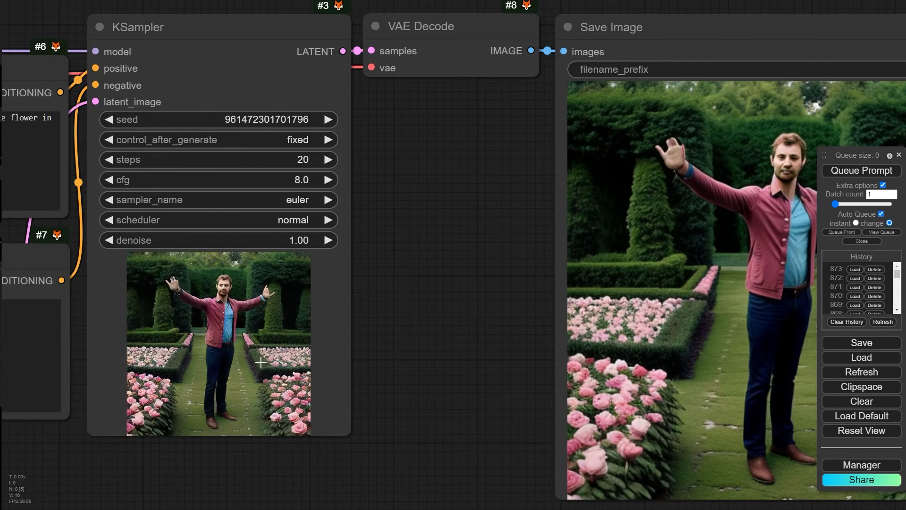
scroll(427, 333, "down", 5)
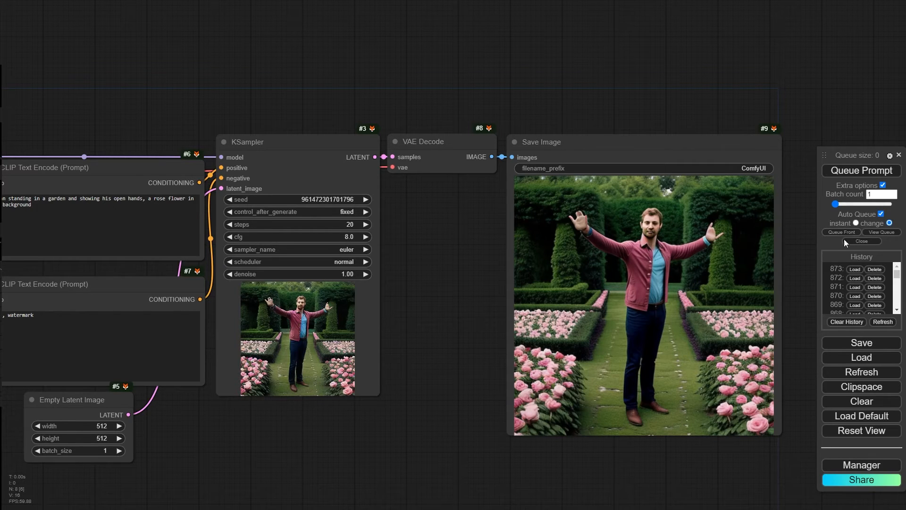
left_click(882, 231)
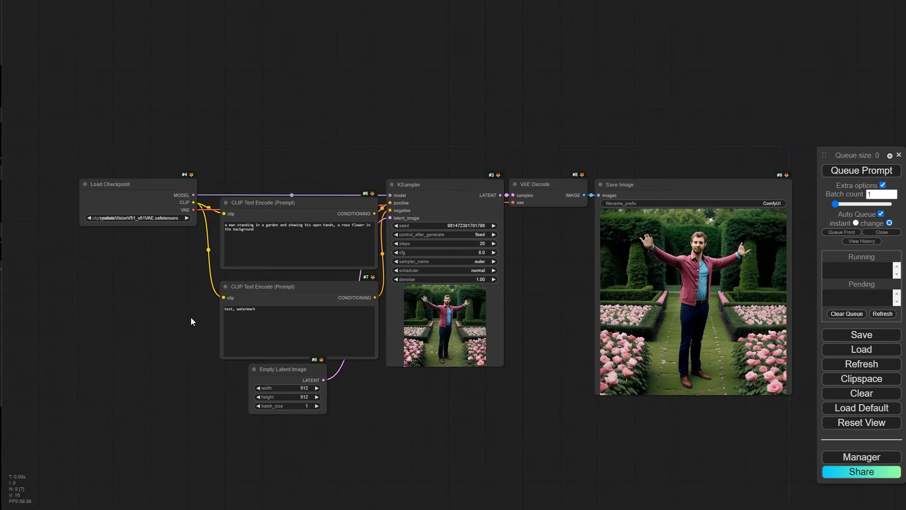
left_click_drag(508, 270, 467, 240)
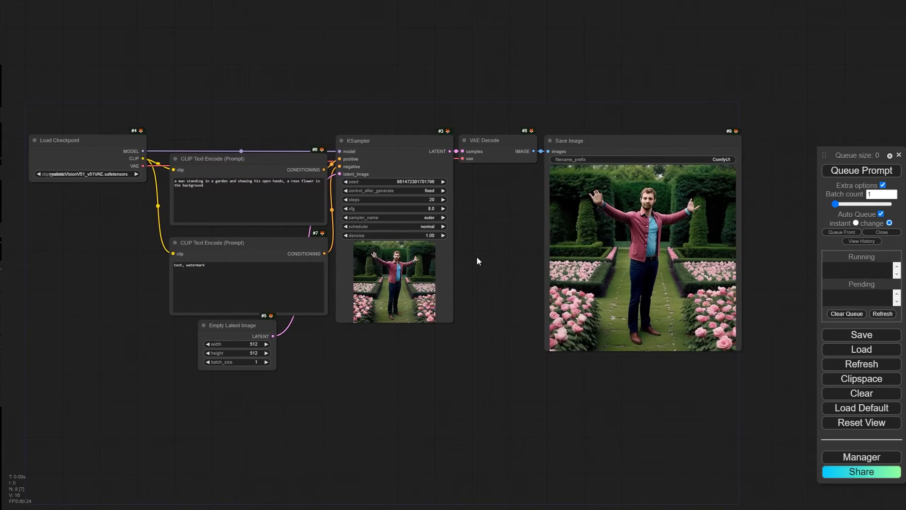
scroll(476, 257, "up", 15)
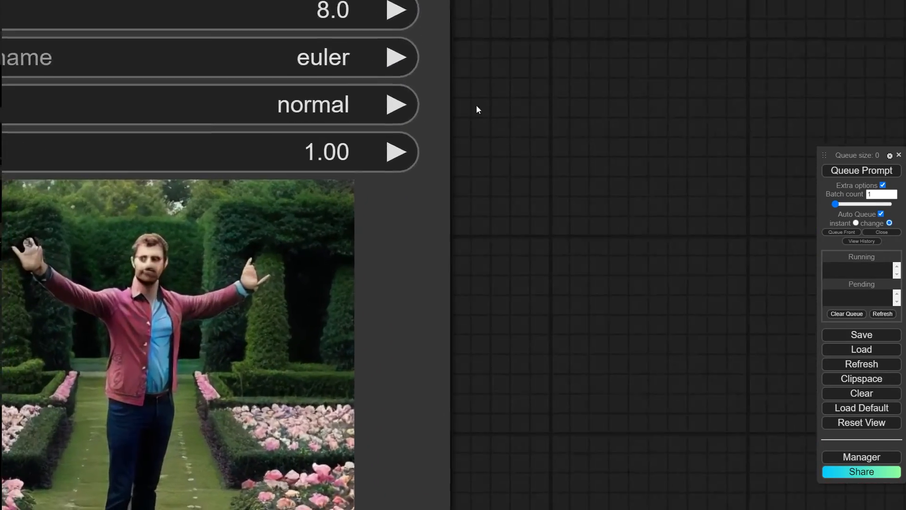
scroll(489, 216, "down", 15)
scroll(487, 204, "up", 12)
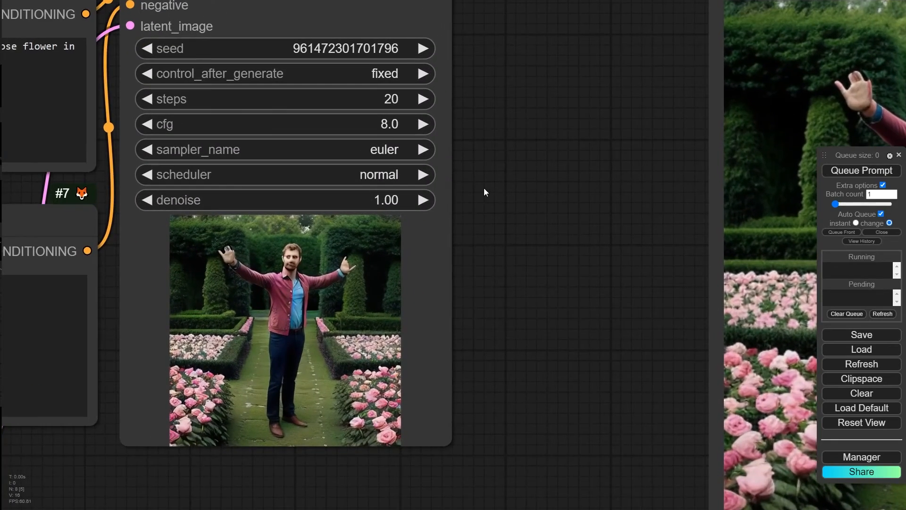
left_click_drag(489, 180, 740, 359)
scroll(557, 265, "down", 1)
scroll(154, 104, "down", 2)
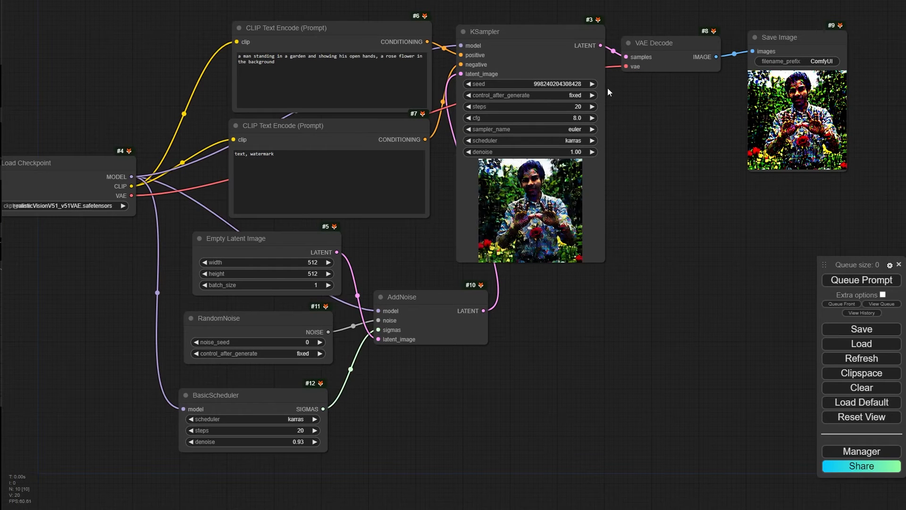
- Set the KSampler seed to 1
scroll(607, 88, "up", 9)
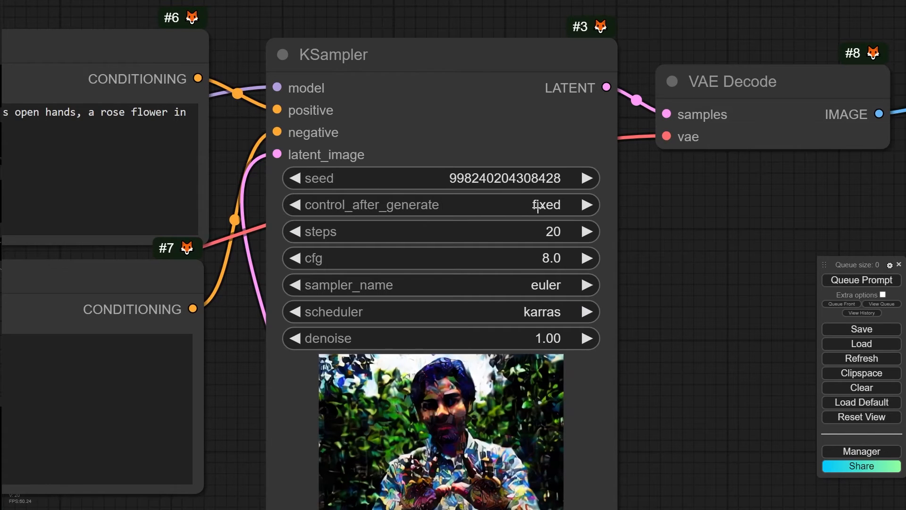
left_click(528, 176)
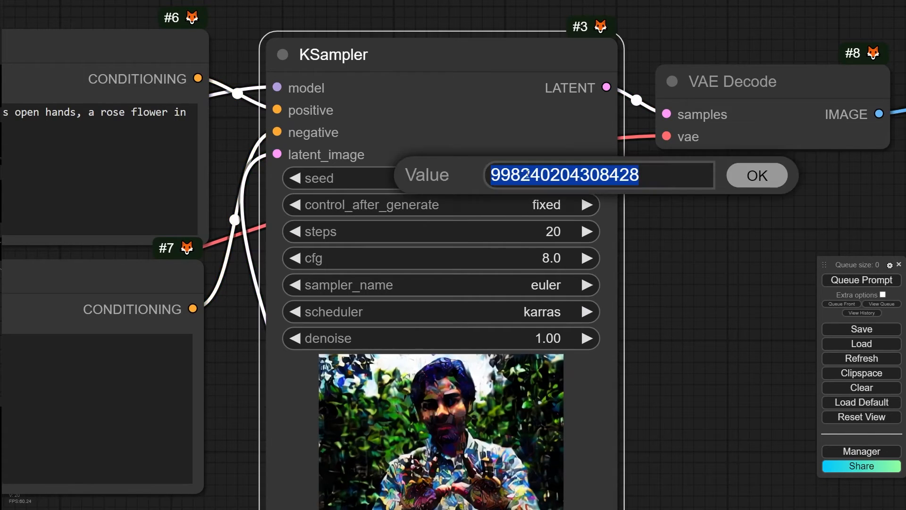
type("1")
key("Return")
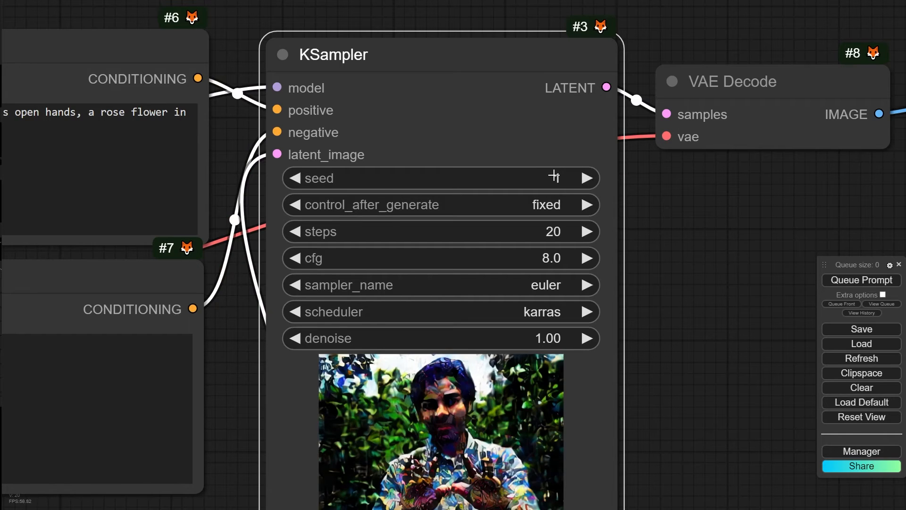
left_click(762, 376)
- Add a second AddNoise node to the workflow and place it below the existing AddNoise node
scroll(643, 283, "down", 5)
left_click_drag(699, 468, 741, 103)
scroll(601, 241, "down", 4)
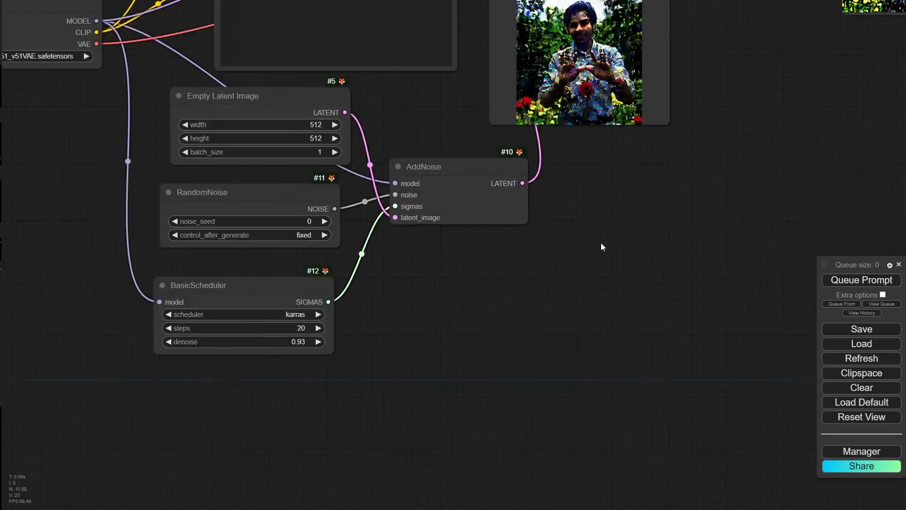
left_click_drag(524, 246, 491, 280)
scroll(472, 234, "up", 7)
left_click(436, 215)
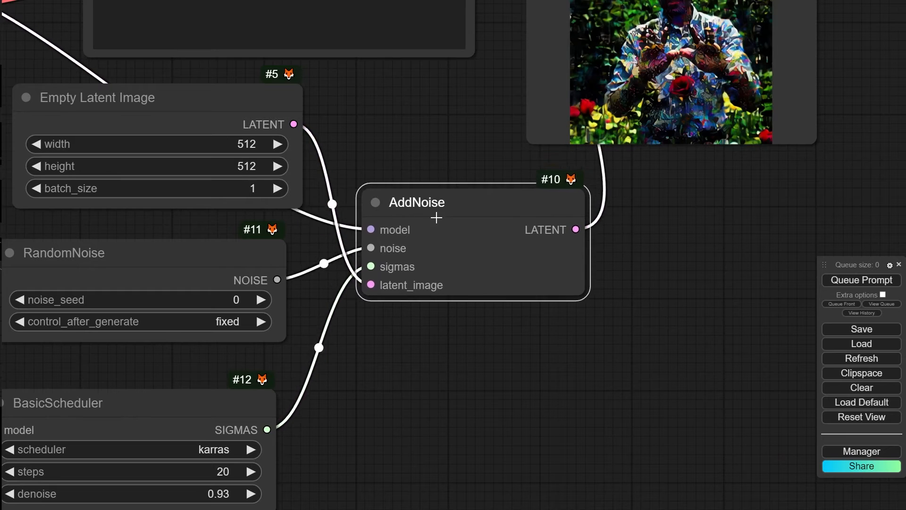
left_click_drag(514, 390, 384, 318)
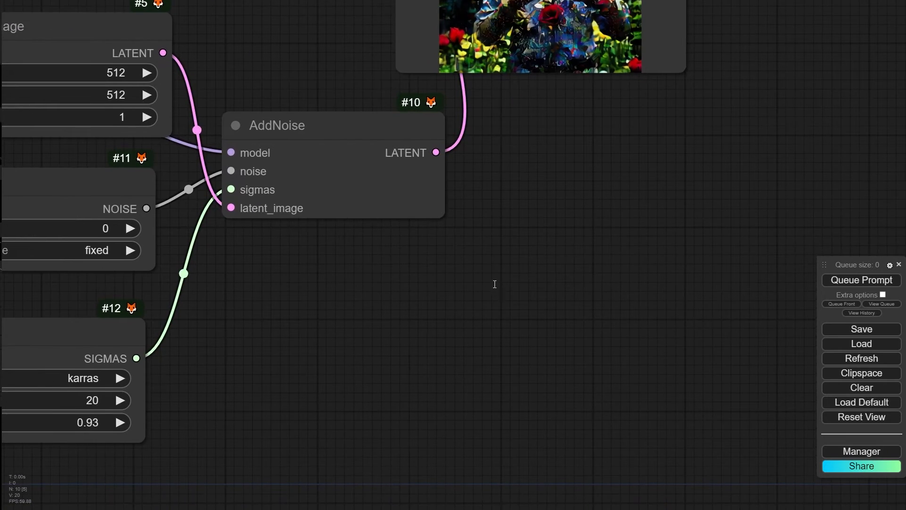
double_click(495, 284)
type("add")
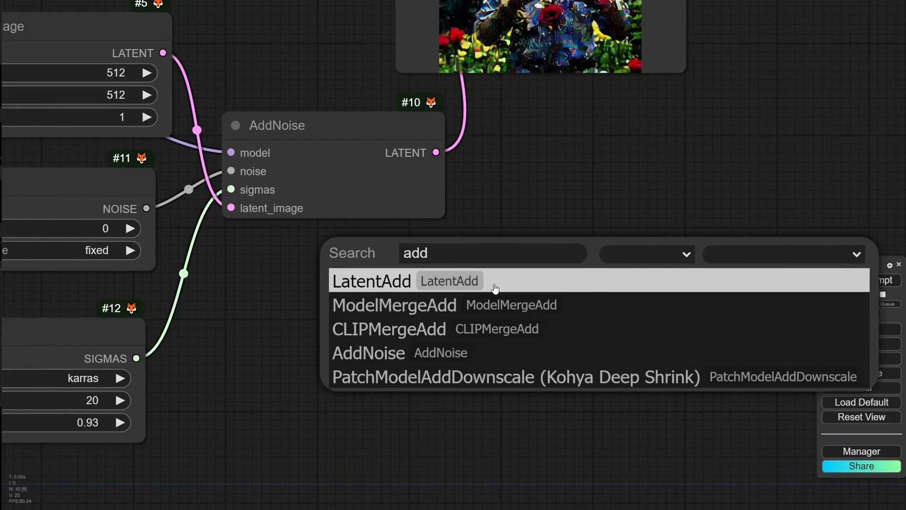
type("n")
key("Return")
scroll(432, 335, "down", 3)
left_click_drag(526, 306, 405, 303)
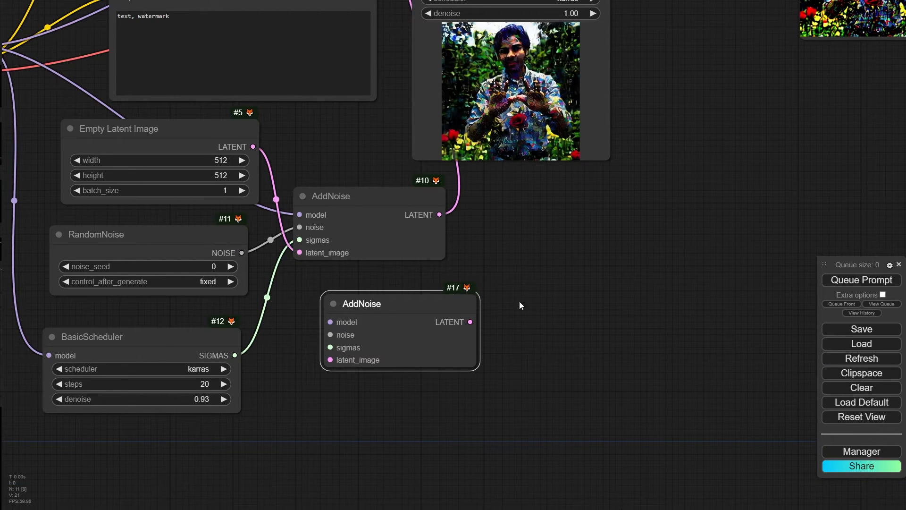
- Move the new AddNoise node away from the existing nodes and examine its input slots
left_click_drag(520, 250, 565, 296)
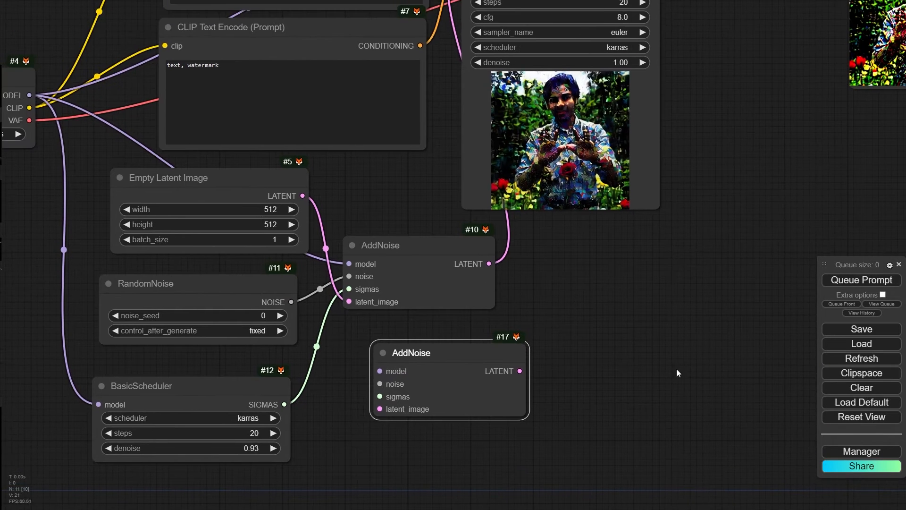
left_click_drag(504, 381, 600, 381)
left_click_drag(437, 392, 440, 327)
scroll(491, 351, "up", 5)
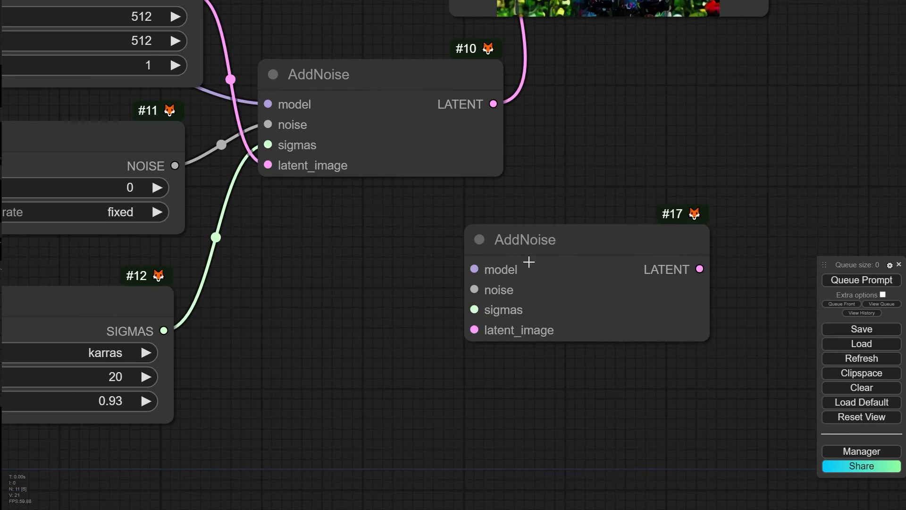
left_click_drag(557, 263, 534, 309)
left_click_drag(412, 337, 387, 309)
scroll(429, 310, "up", 6)
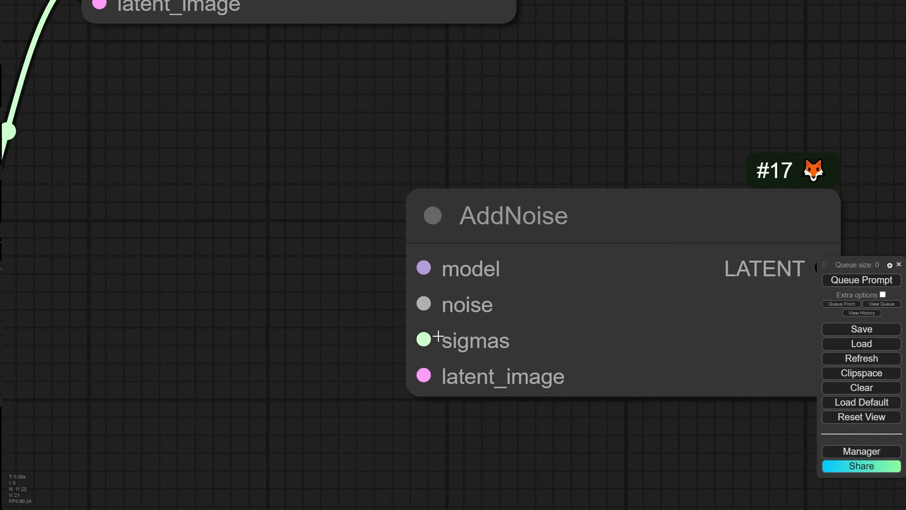
scroll(361, 293, "down", 6)
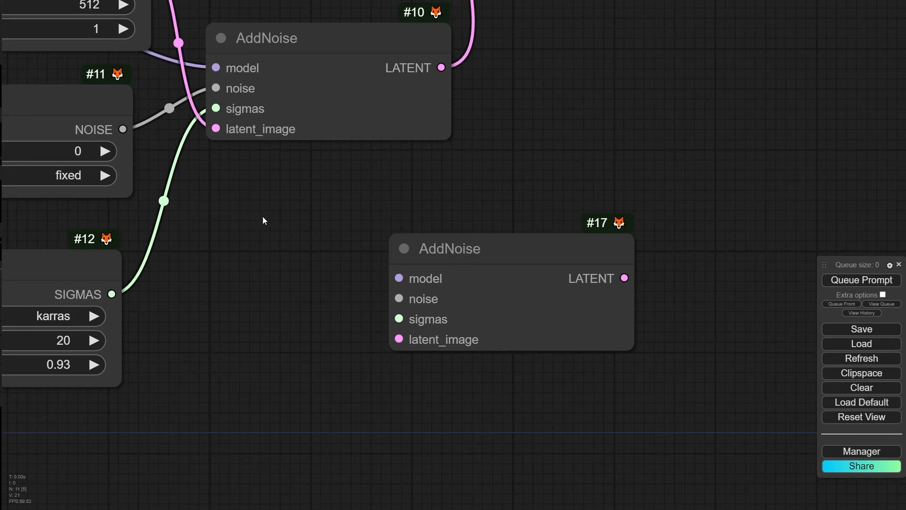
- Place the new AddNoise node beside the positive prompt node and connect Load Checkpoint's MODEL output to its model input
left_click_drag(283, 224, 435, 374)
scroll(435, 374, "down", 7)
left_click_drag(509, 379, 186, 13)
left_click_drag(185, 87, 260, 195)
left_click_drag(255, 121, 260, 104)
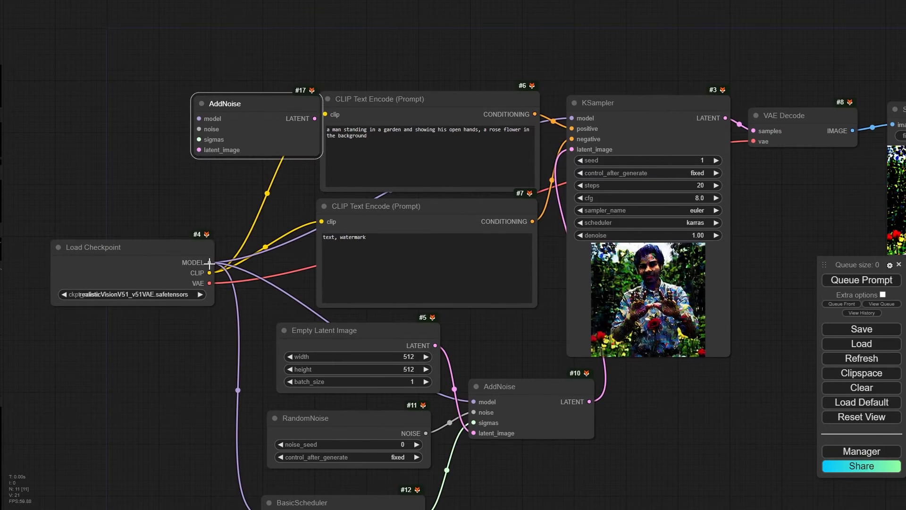
left_click_drag(209, 262, 200, 119)
- Create a RandomNoise node from the new AddNoise node's noise input and move it beside AddNoise
scroll(184, 122, "up", 9)
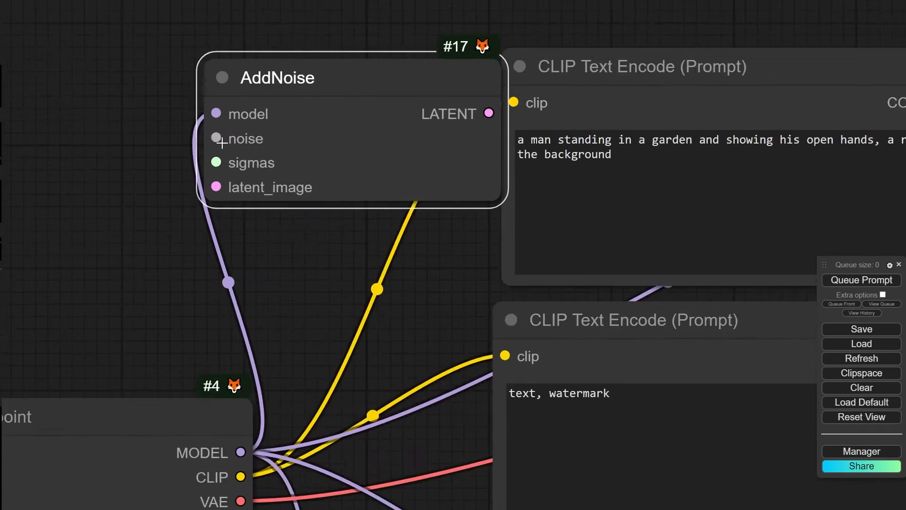
scroll(222, 143, "up", 2)
left_click_drag(103, 143, 210, 177)
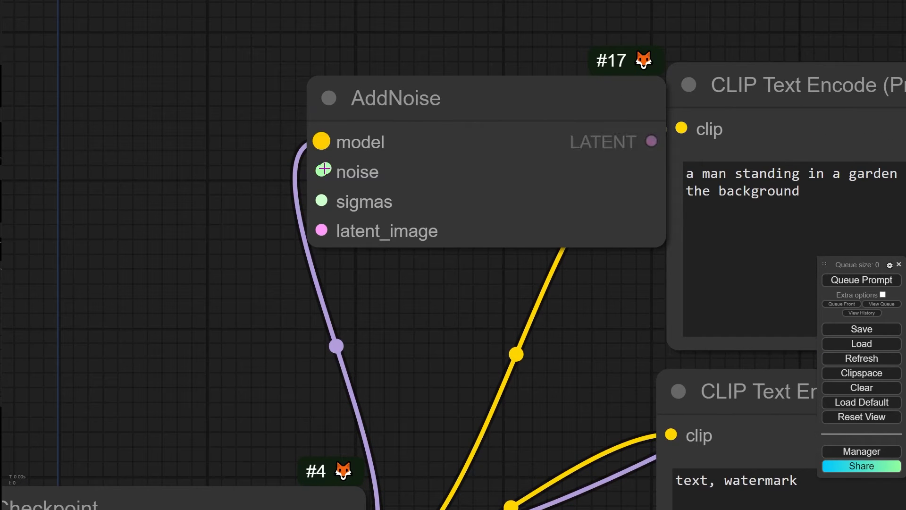
left_click_drag(321, 169, 241, 168)
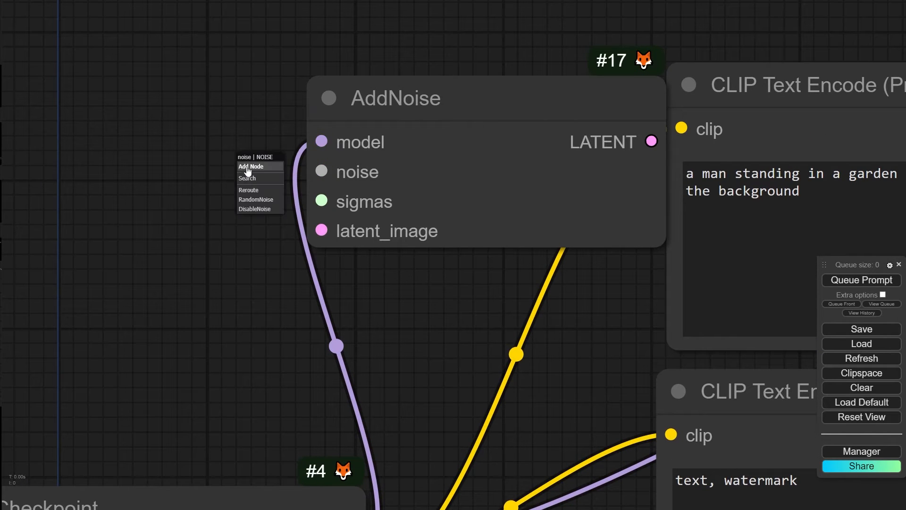
left_click(259, 204)
left_click_drag(366, 156, 166, 128)
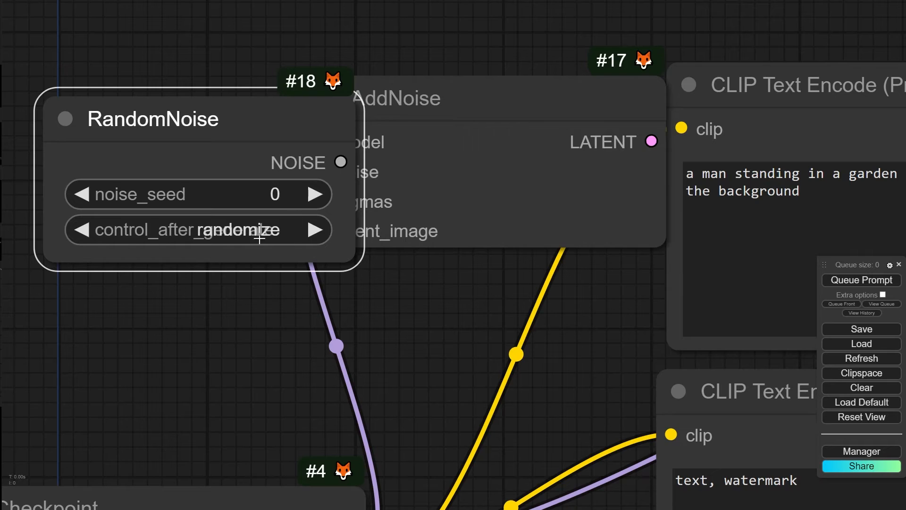
- Set the new RandomNoise node's control_after_generate to fixed and move the node clear of AddNoise
left_click(242, 233)
left_click(217, 206)
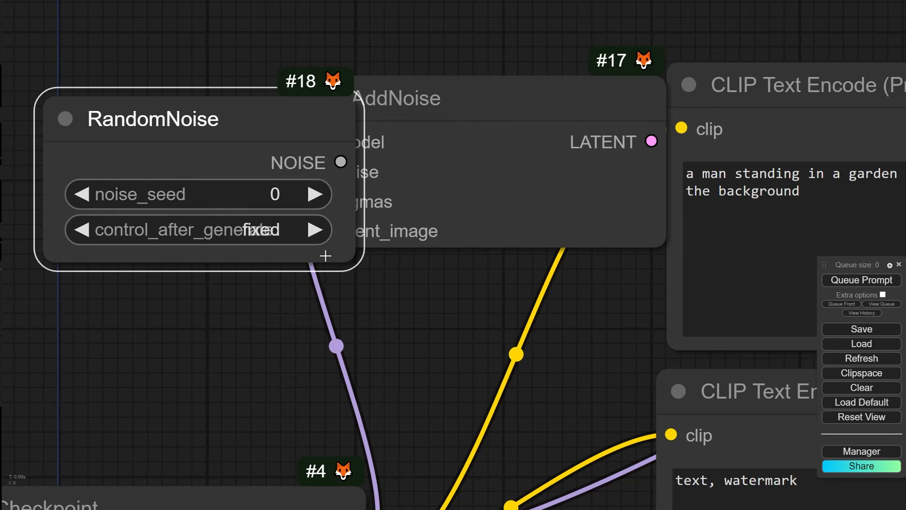
left_click_drag(342, 259, 462, 258)
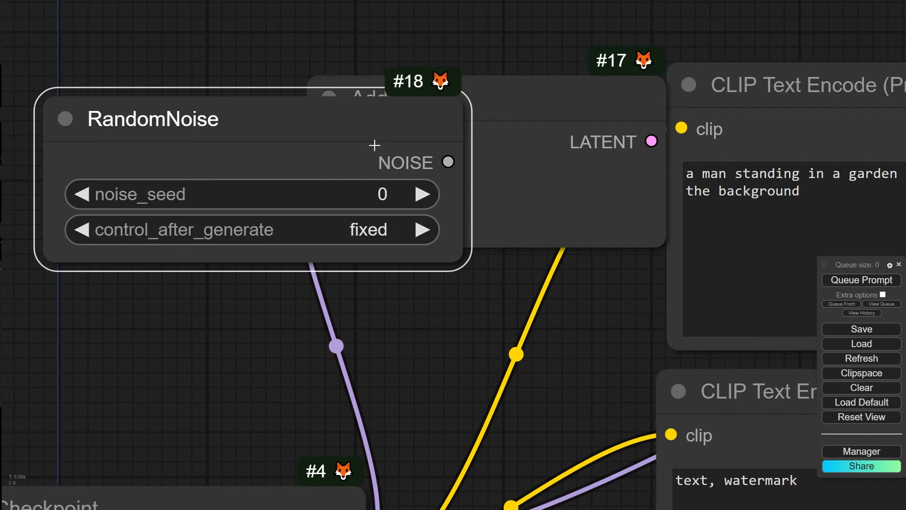
left_click_drag(374, 146, 301, 123)
left_click_drag(379, 238, 151, 182)
left_click_drag(161, 122, 93, 19)
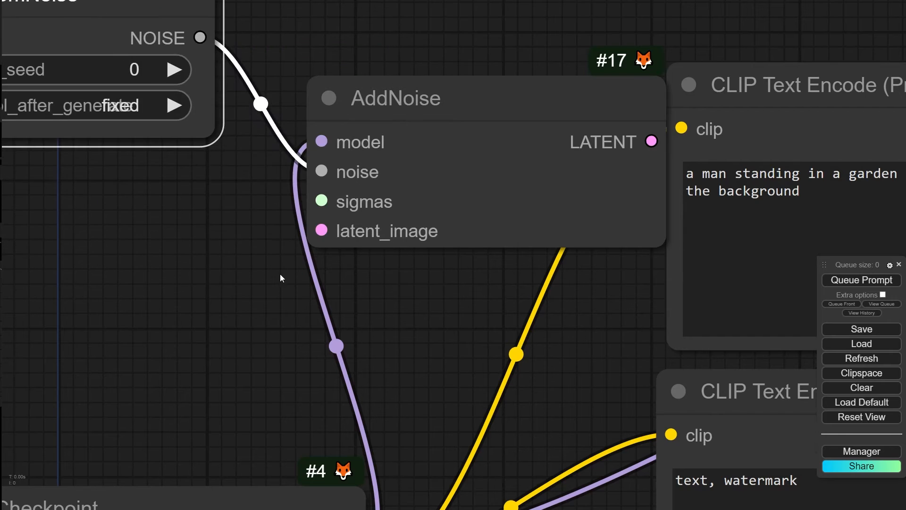
- Create a BasicScheduler node from the new AddNoise node's sigmas input and make the node narrower
scroll(314, 299, "down", 5)
left_click_drag(327, 339, 464, 284)
scroll(464, 198, "up", 5)
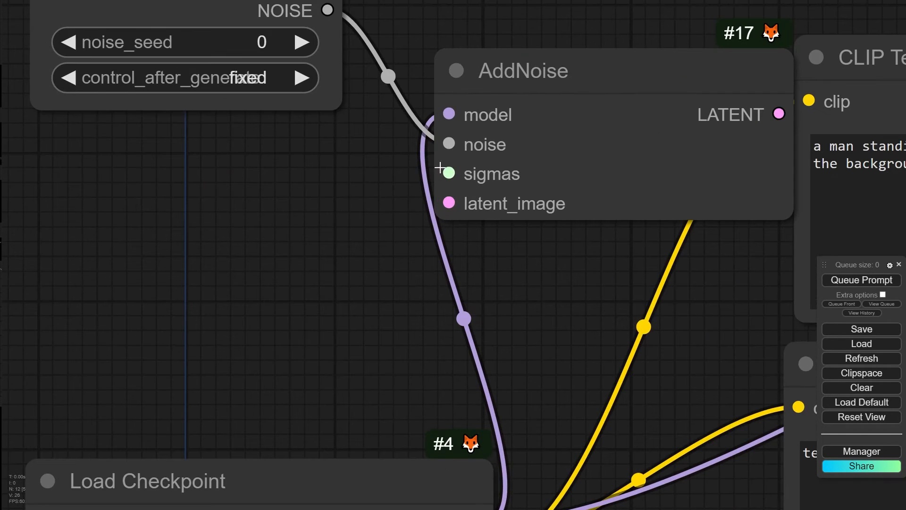
left_click_drag(451, 174, 319, 186)
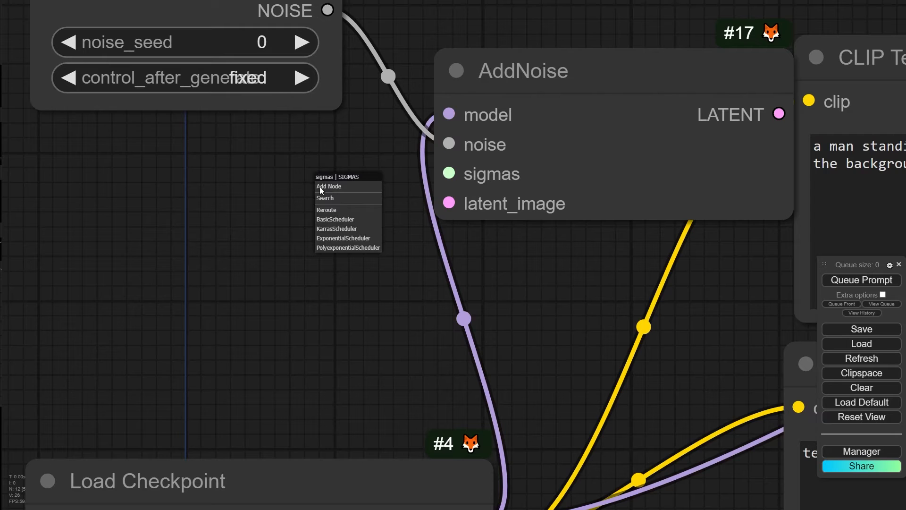
left_click(336, 219)
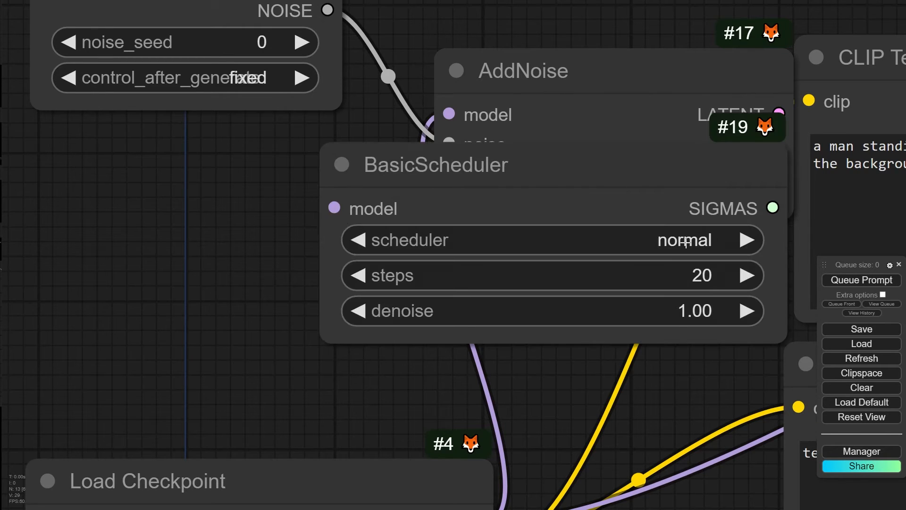
left_click_drag(774, 332, 614, 328)
- Place the new BasicScheduler under RandomNoise and connect Load Checkpoint's MODEL output to its model input
scroll(221, 245, "down", 4)
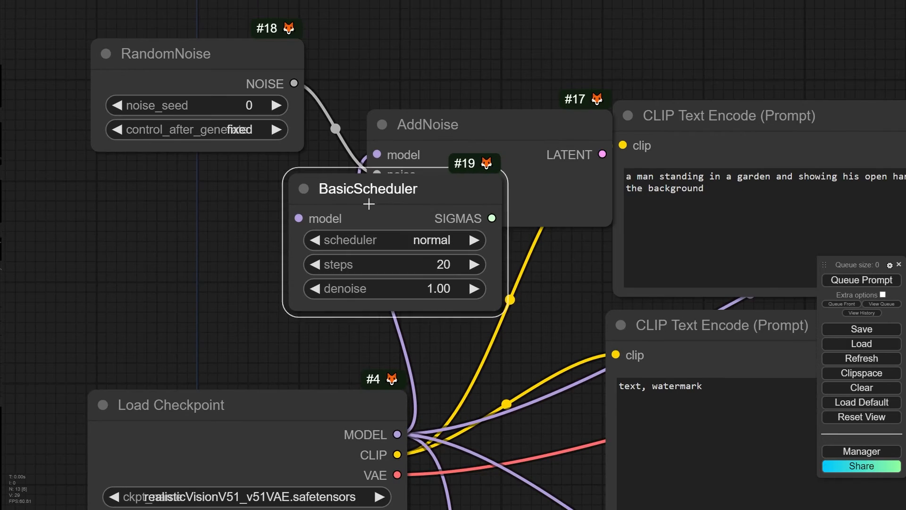
left_click_drag(367, 203, 182, 214)
left_click_drag(336, 308, 397, 284)
left_click_drag(229, 175, 236, 175)
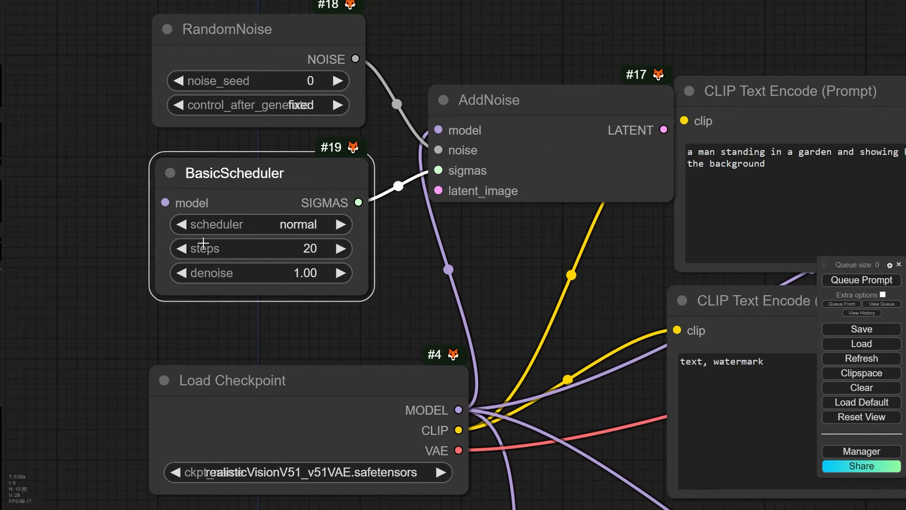
left_click_drag(465, 411, 165, 203)
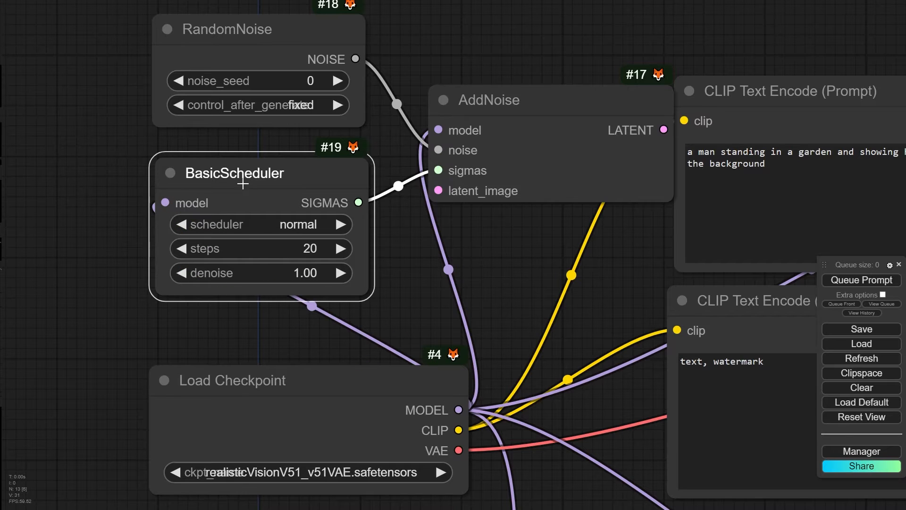
left_click_drag(269, 184, 284, 170)
- Connect Empty Latent Image to the new AddNoise node's latent_image input and place Empty Latent Image below Load Checkpoint
left_click_drag(507, 242, 496, 231)
scroll(436, 218, "down", 6)
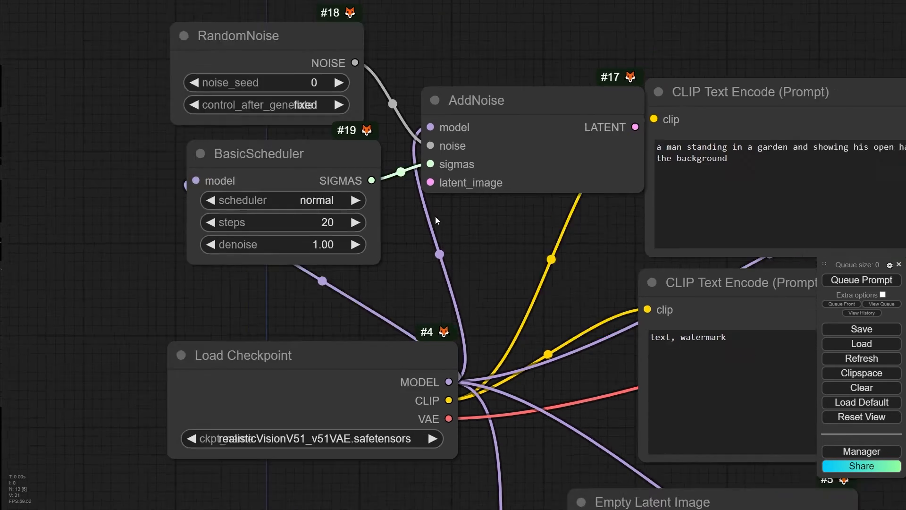
left_click_drag(349, 261, 220, 263)
left_click_drag(325, 152, 315, 97)
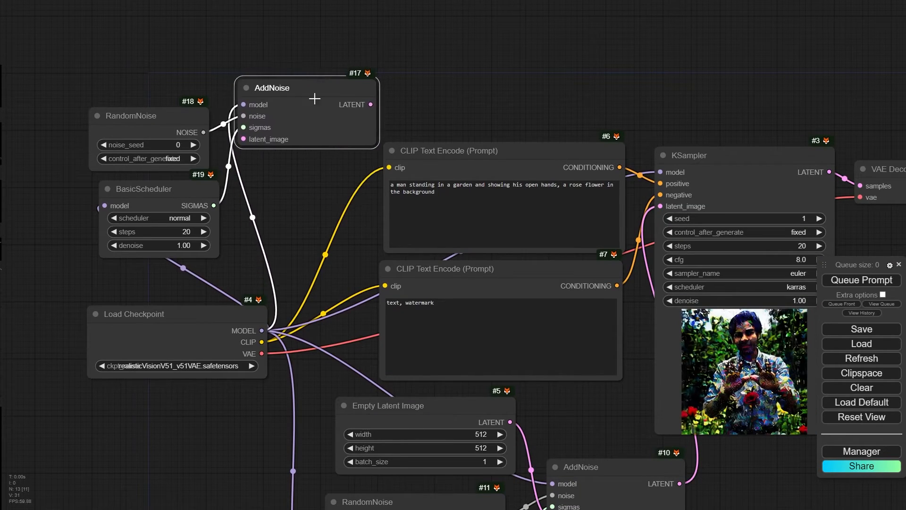
left_click_drag(337, 235, 312, 120)
left_click_drag(417, 301, 337, 292)
scroll(386, 296, "down", 2)
left_click_drag(400, 297, 247, 70)
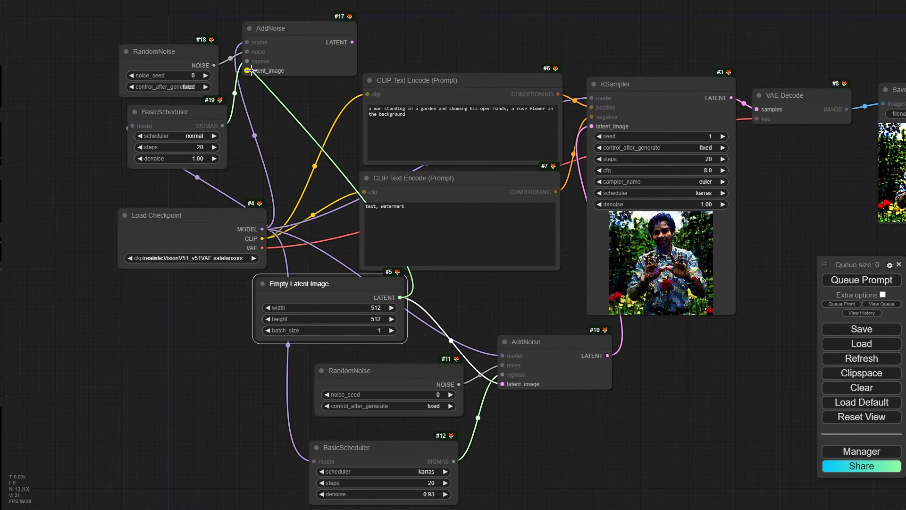
left_click_drag(353, 291, 241, 341)
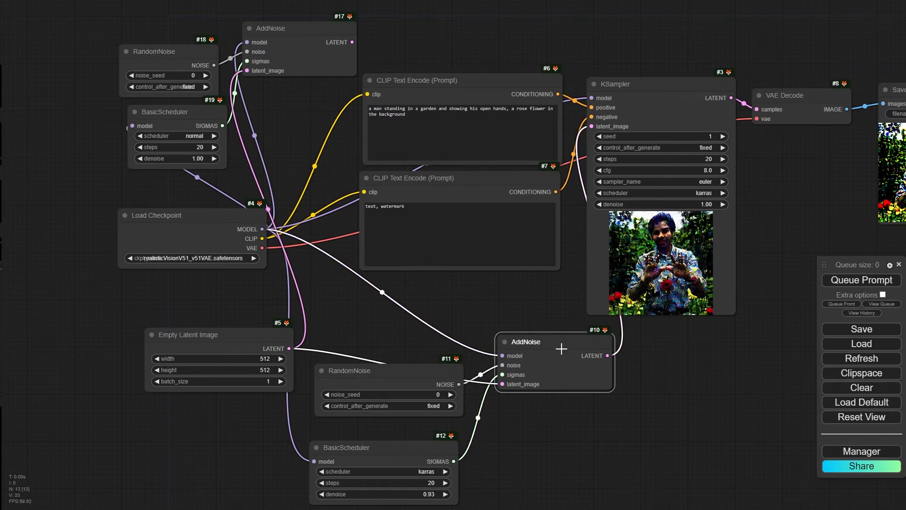
- Delete the original AddNoise, RandomNoise and BasicScheduler nodes
left_click_drag(530, 348, 415, 319)
key("Delete")
left_click(419, 380)
left_click_drag(579, 456, 538, 310)
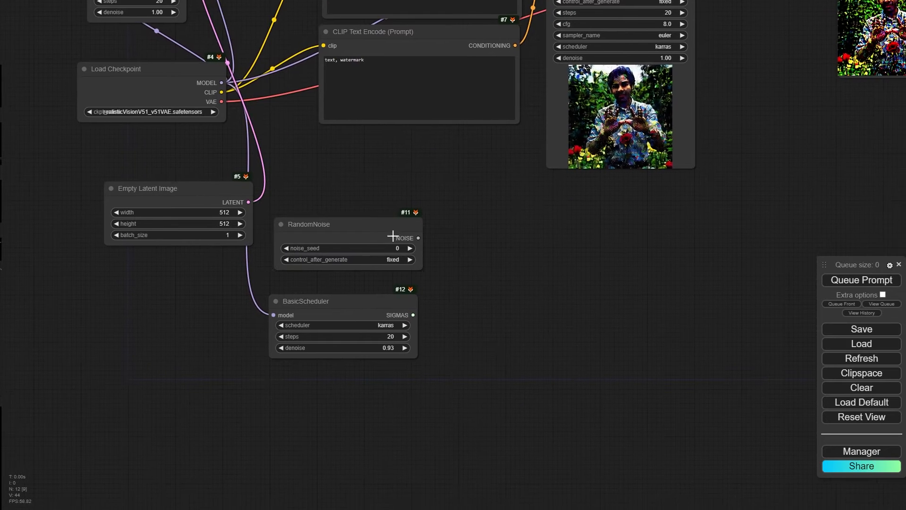
left_click(354, 225)
key("Delete")
left_click(414, 304)
key("Delete")
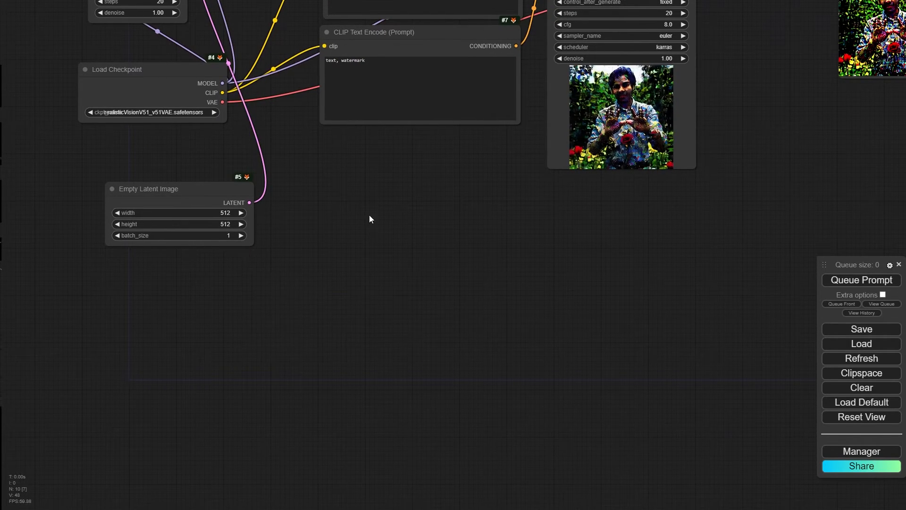
- Move the new AddNoise, BasicScheduler and RandomNoise nodes into the area below the prompt nodes
left_click_drag(369, 215, 359, 384)
left_click_drag(227, 71, 417, 362)
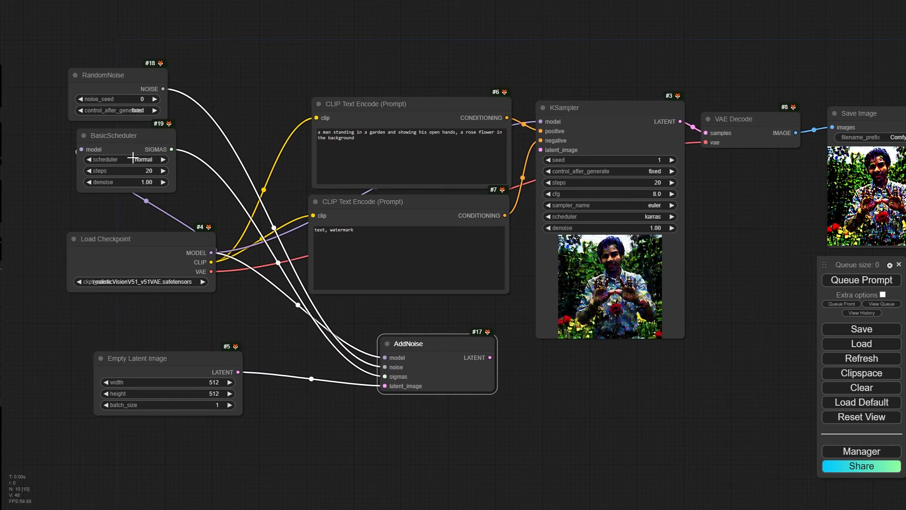
left_click_drag(127, 151, 315, 442)
left_click_drag(134, 70, 316, 309)
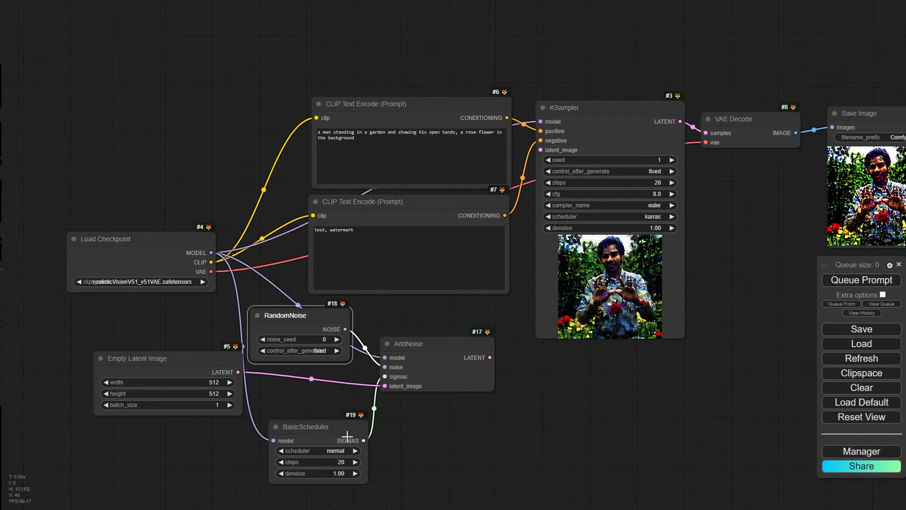
- Arrange the RandomNoise, BasicScheduler and Empty Latent Image nodes in a column beside and below the AddNoise node
left_click_drag(348, 425, 319, 309)
left_click_drag(208, 372, 371, 469)
mouse_move(303, 318)
left_mouse_down()
mouse_move(330, 393)
mouse_move(321, 314)
left_mouse_up()
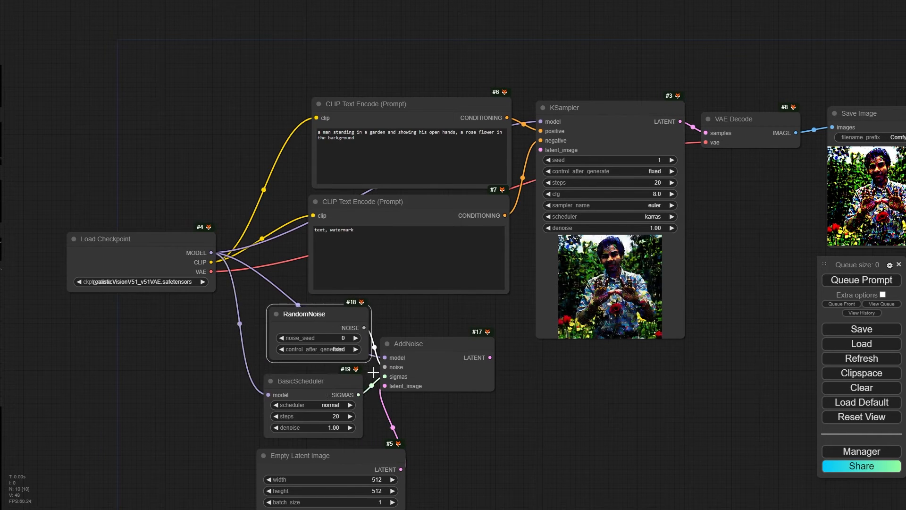
left_click_drag(477, 427, 395, 293)
left_click_drag(350, 230, 364, 233)
left_click_drag(282, 324, 289, 325)
left_click(401, 268)
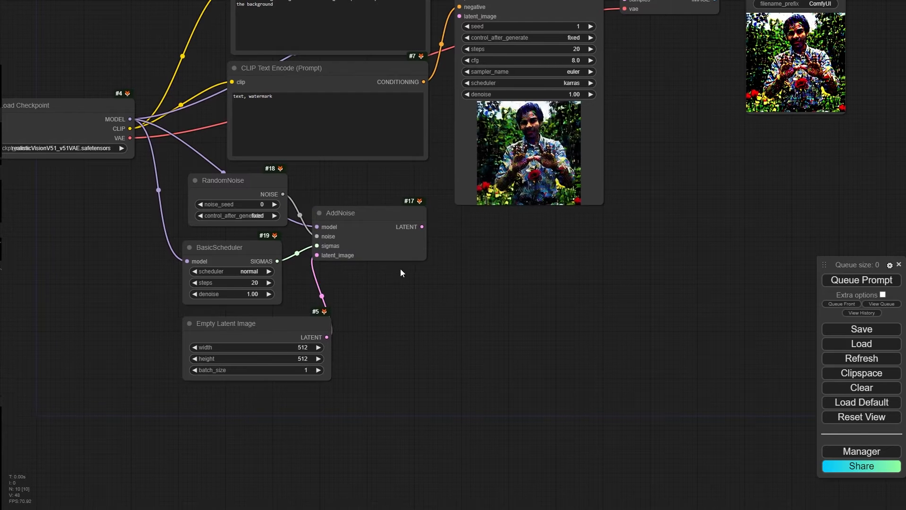
- Connect the AddNoise node's LATENT output to the KSampler's latent_image input
left_click_drag(494, 341, 488, 463)
scroll(383, 358, "up", 4)
left_click_drag(506, 380, 450, 496)
scroll(506, 406, "up", 1)
left_click_drag(396, 466, 457, 128)
left_click_drag(752, 302, 563, 340)
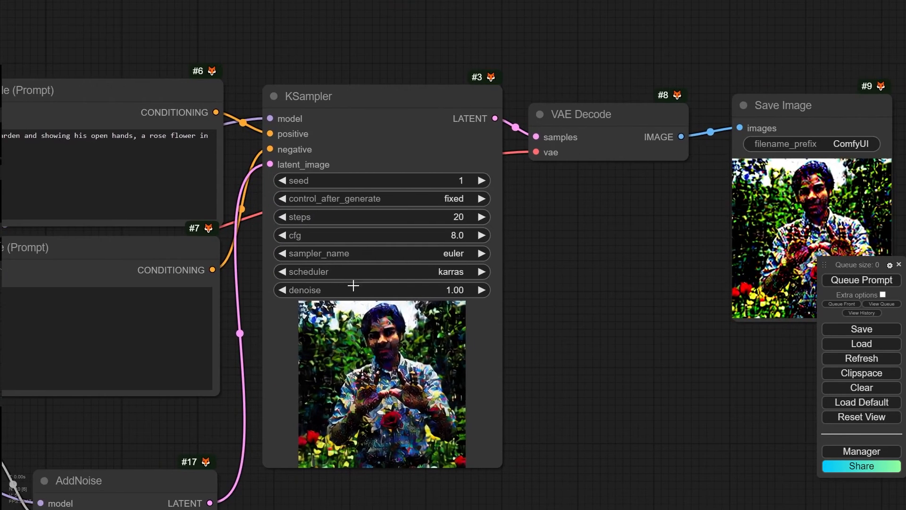
- Look through the available sampler_name options of the KSampler without changing the selection
scroll(366, 251, "up", 5)
left_click(380, 253)
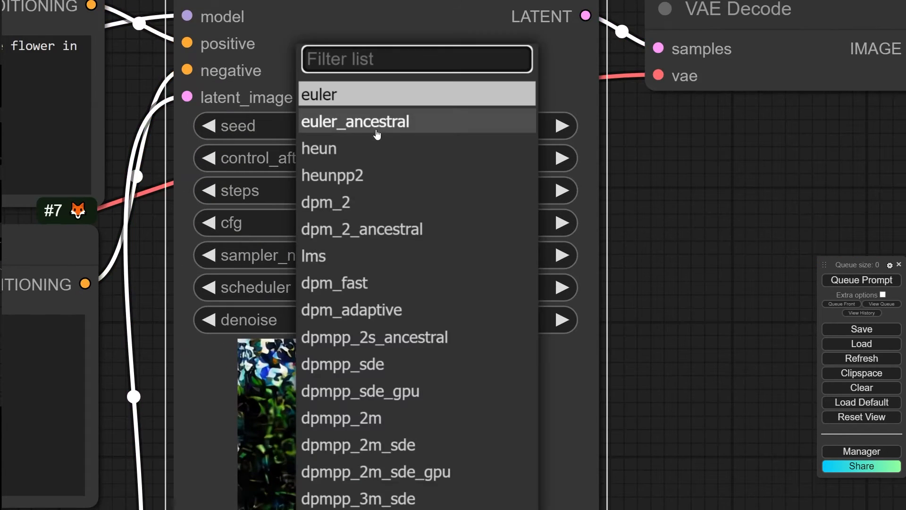
scroll(522, 233, "down", 1)
scroll(406, 368, "down", 5)
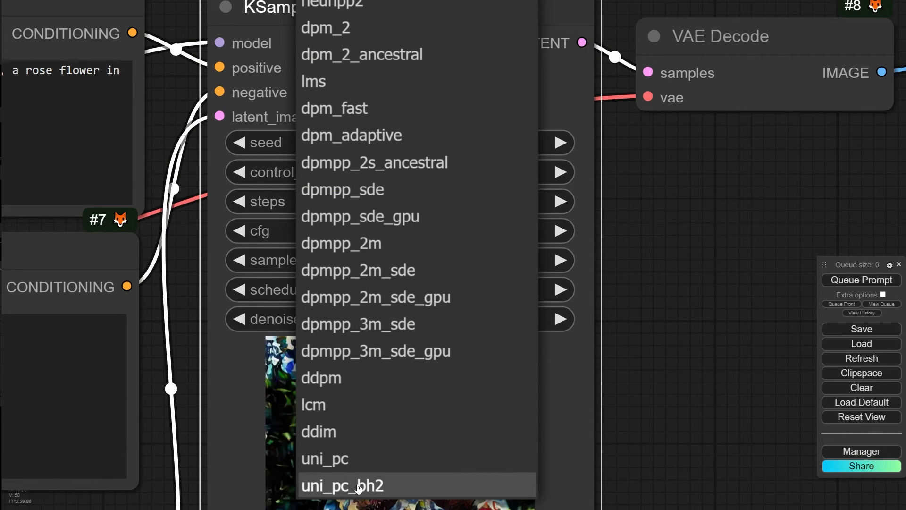
scroll(615, 331, "down", 3)
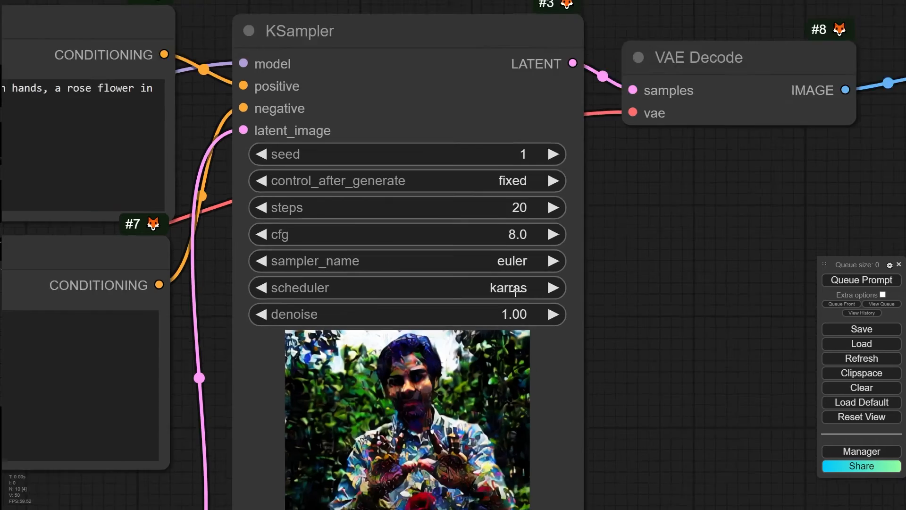
scroll(614, 330, "up", 1)
scroll(615, 315, "up", 1)
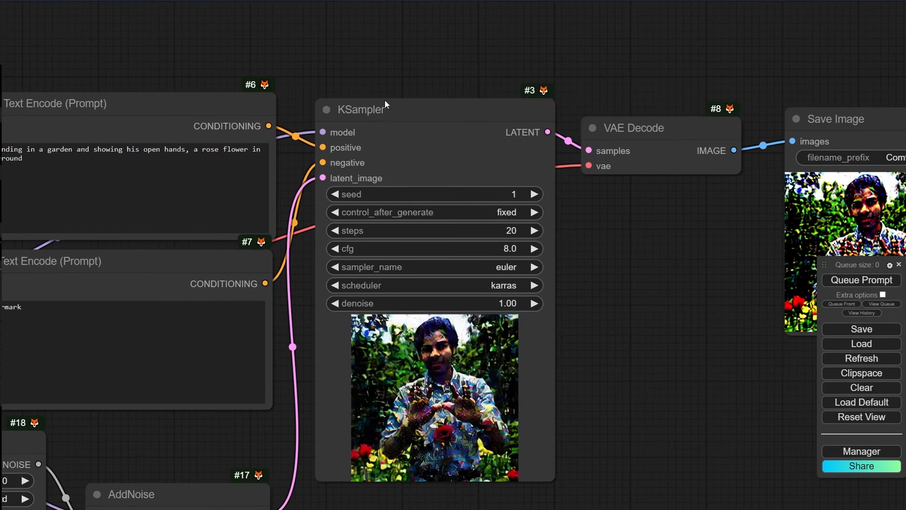
- Convert the KSampler's sampler_name widget to an input
right_click(392, 101)
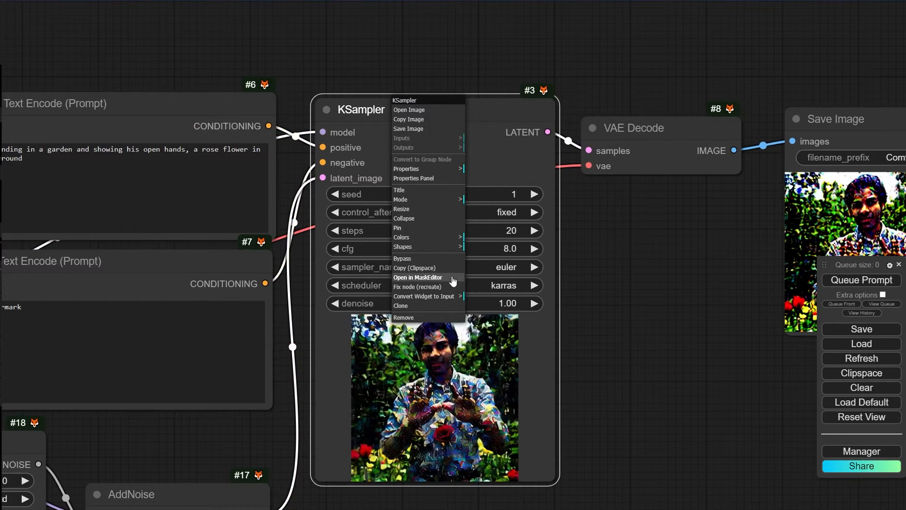
left_click(428, 297)
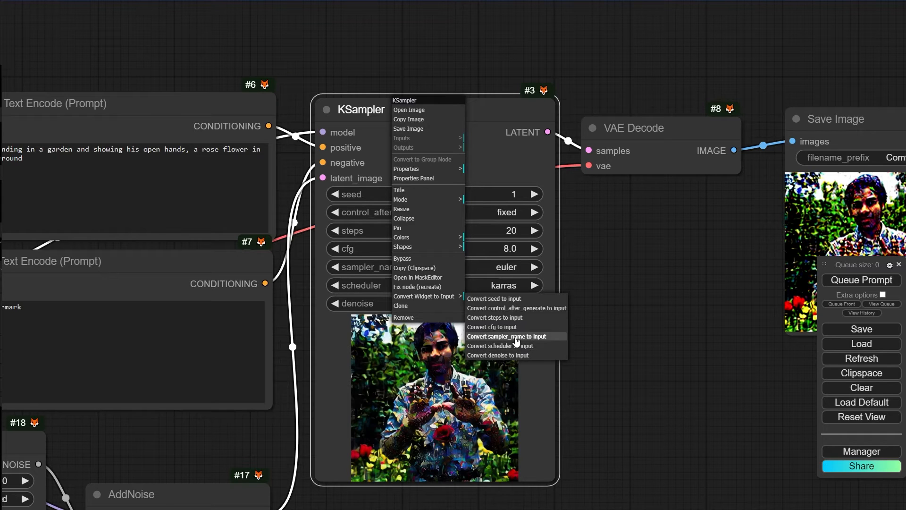
left_click(484, 337)
- Add a Primitive node above the KSampler and connect its output to the sampler_name input
right_click(345, 36)
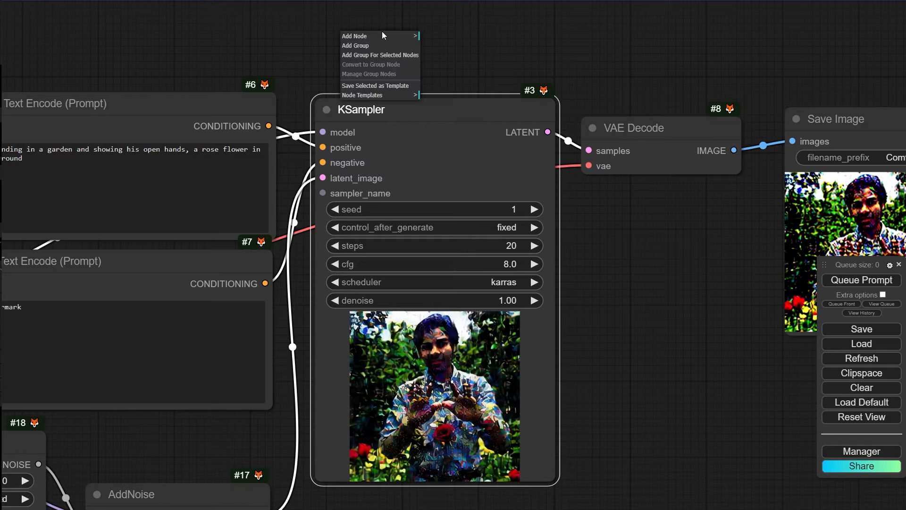
left_click(355, 36)
left_click(427, 36)
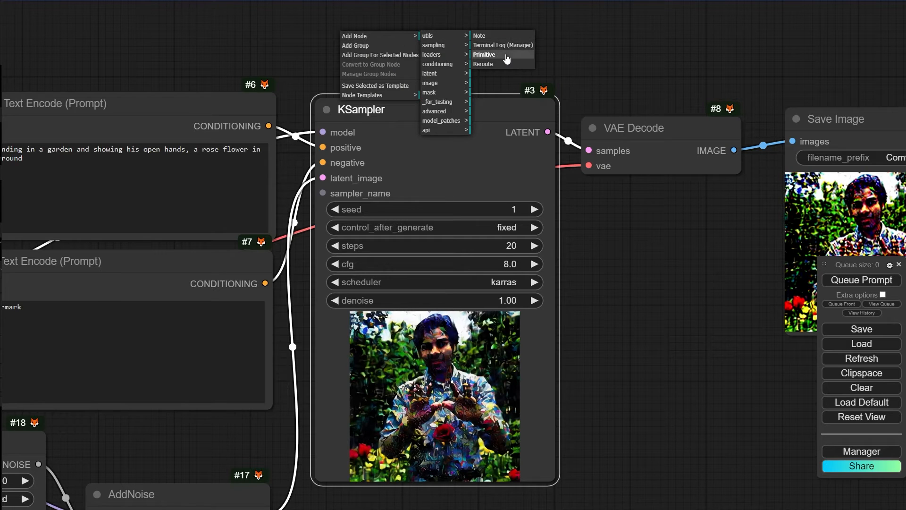
left_click(484, 55)
left_click_drag(493, 47, 324, 194)
left_click_drag(522, 64, 535, 93)
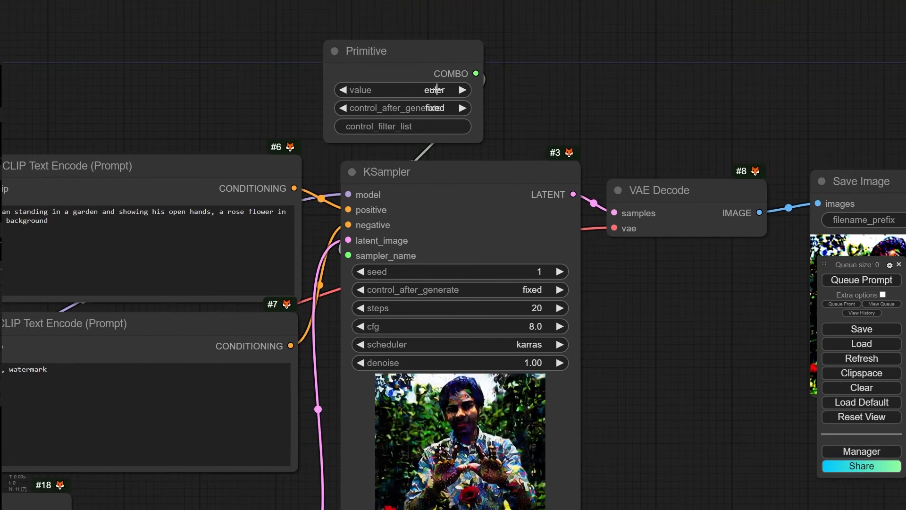
- Widen the Primitive node to about the KSampler's width and set its control_after_generate to increment
left_click(433, 89)
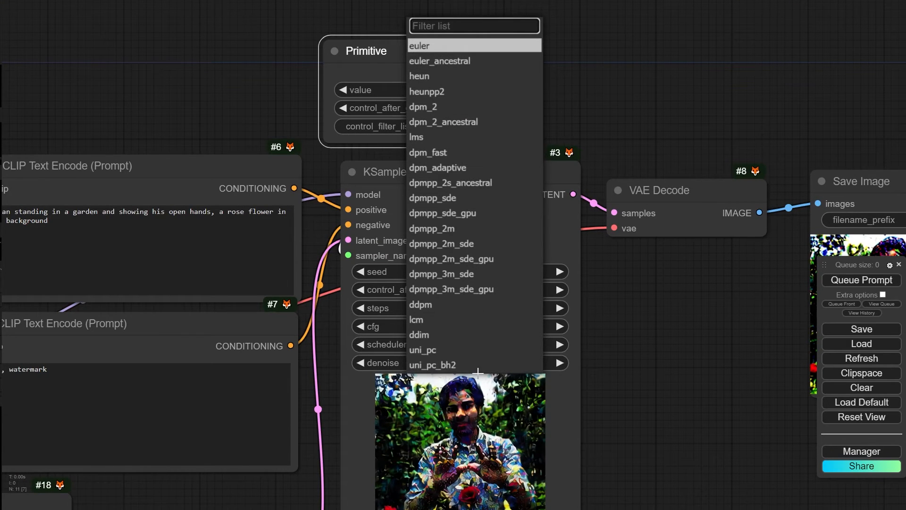
left_click(616, 76)
left_click_drag(481, 132, 590, 134)
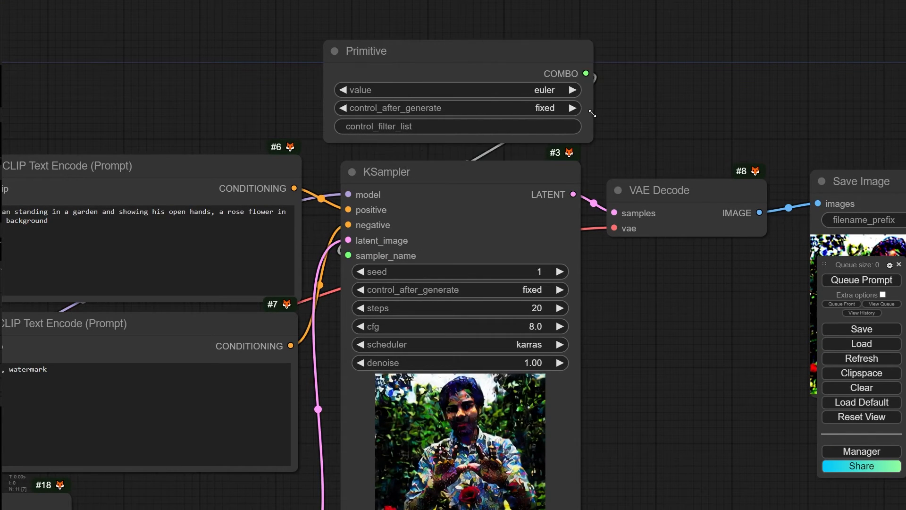
scroll(360, 89, "up", 4)
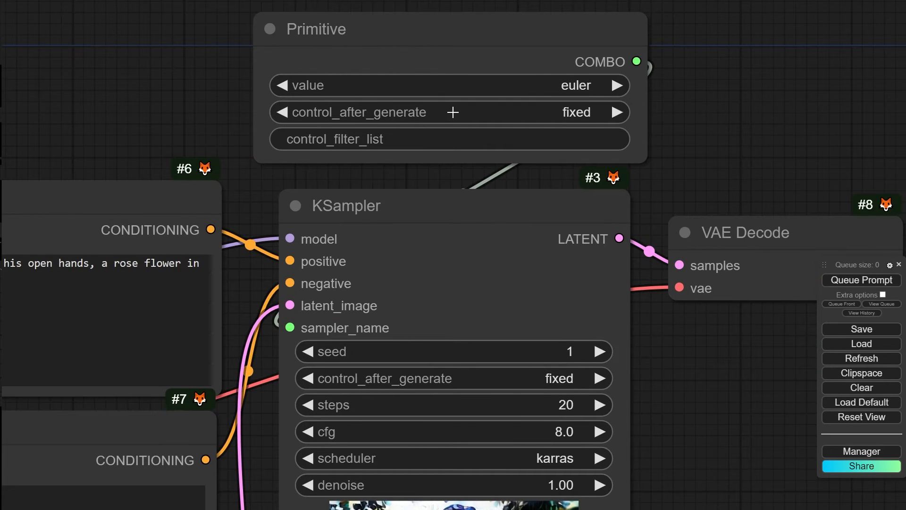
left_click(474, 114)
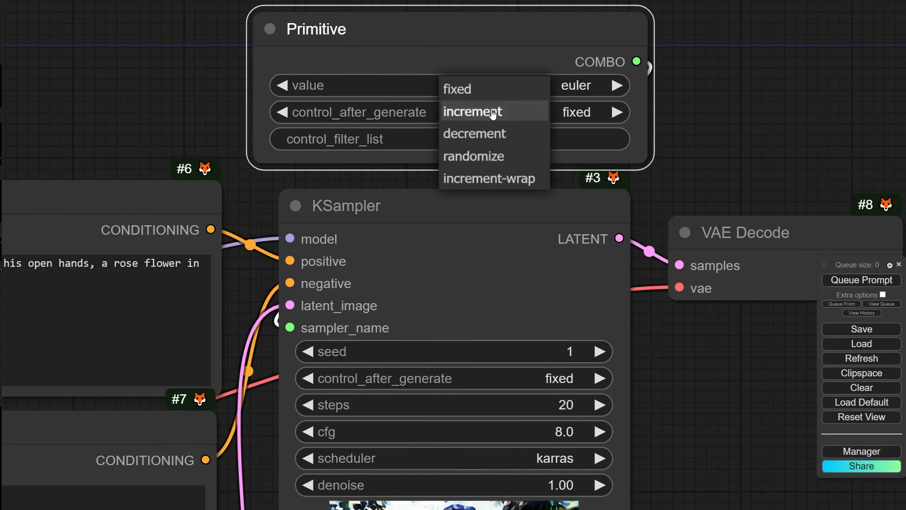
left_click(490, 112)
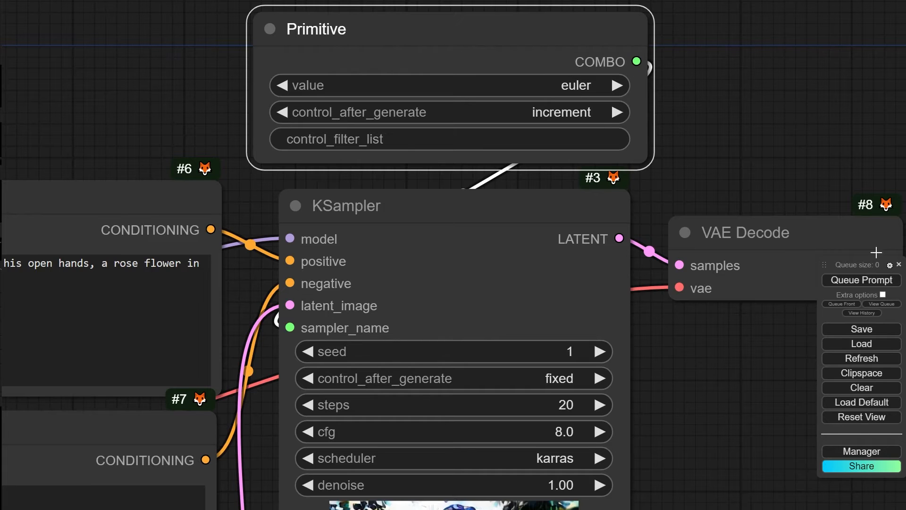
- Enable the extra options for the prompt queue
left_click(883, 295)
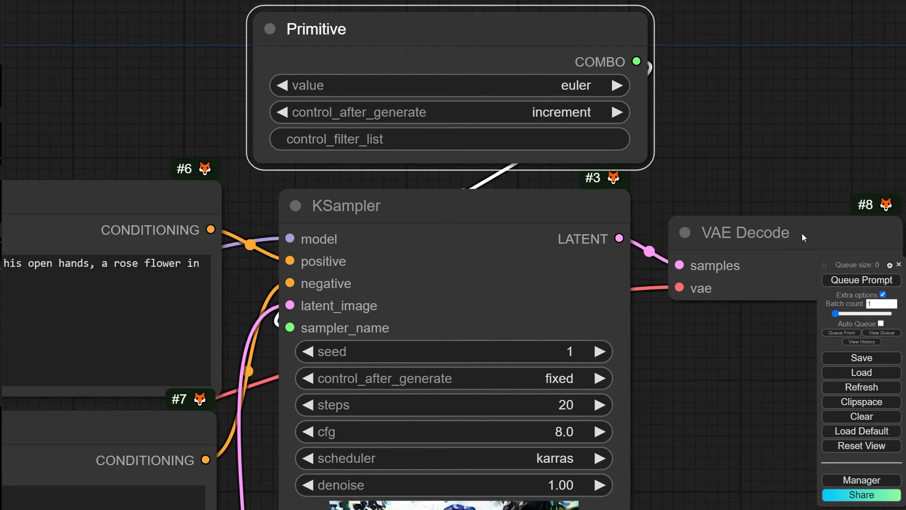
scroll(591, 117, "down", 6)
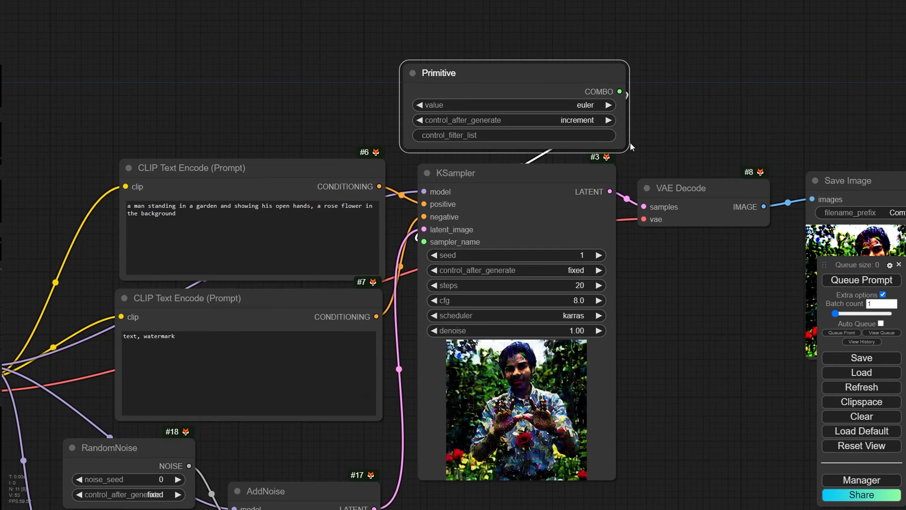
left_click(579, 99)
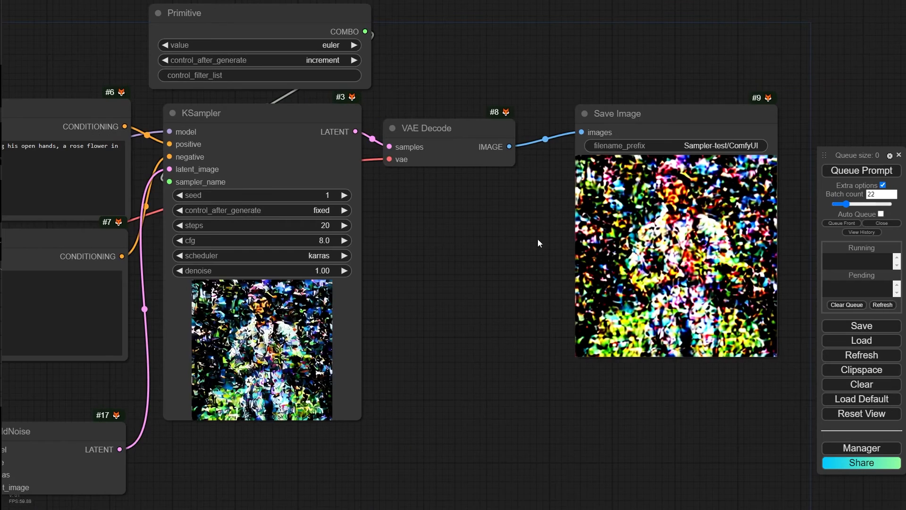
- Examine the folder and file name parts of the Save Image node's filename_prefix, leaving the text as it is
scroll(628, 142, "up", 10)
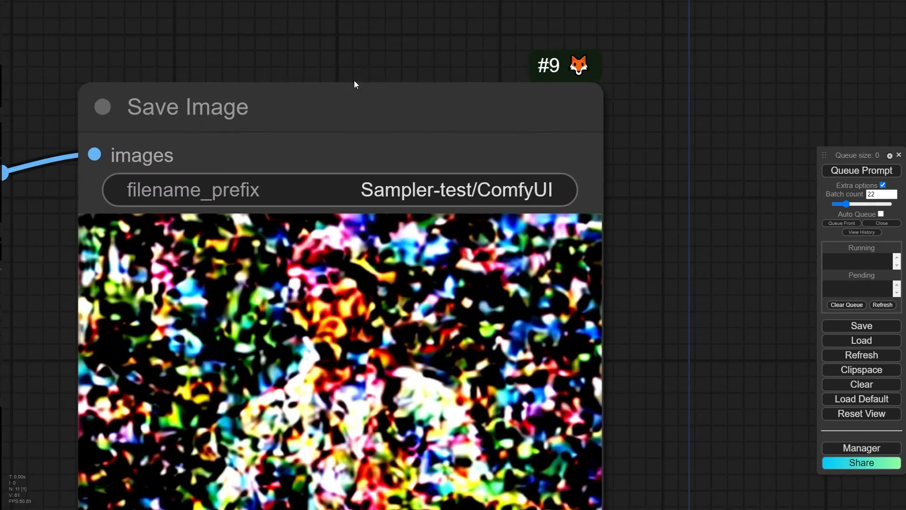
scroll(434, 176, "up", 4)
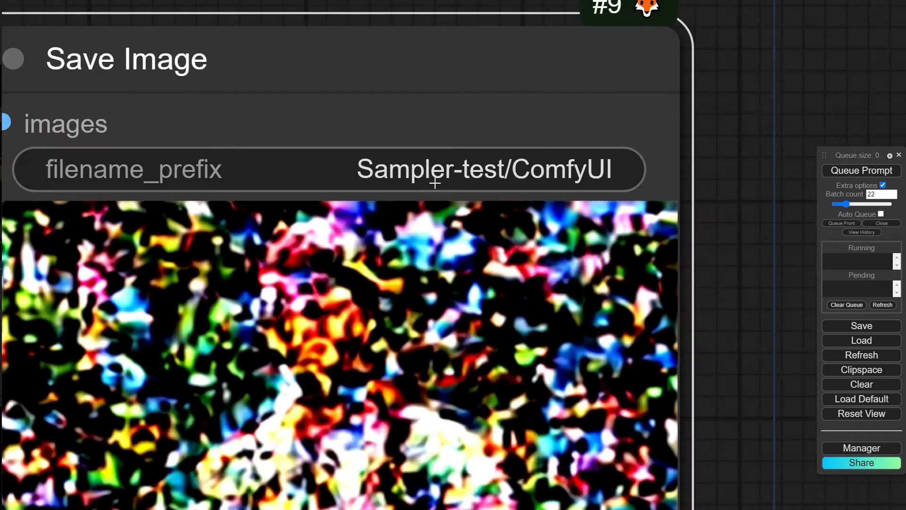
left_click(323, 166)
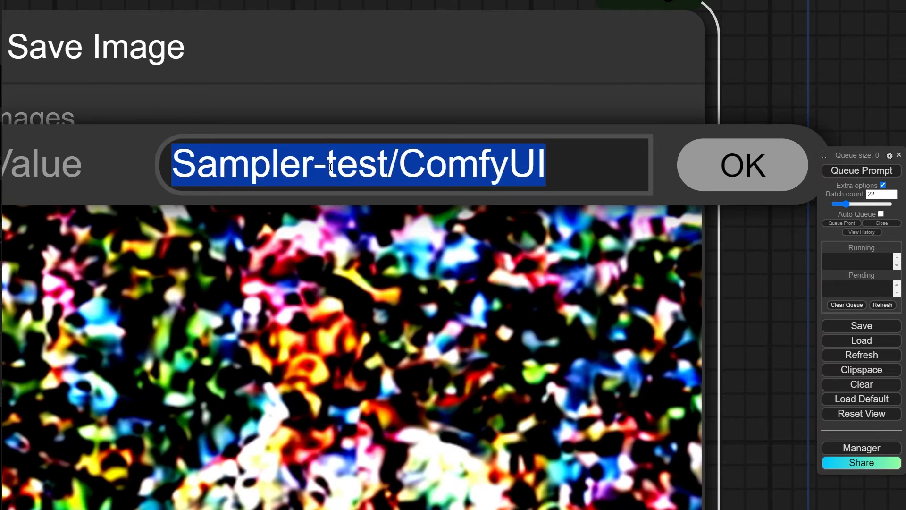
left_click(331, 166)
left_click_drag(546, 167, 163, 165)
left_click(388, 167)
left_click(398, 159)
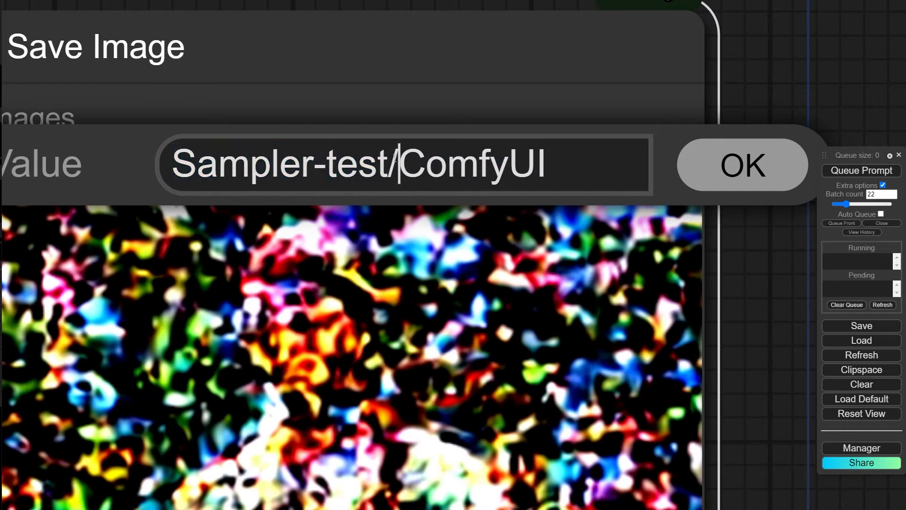
left_click_drag(399, 160, 392, 159)
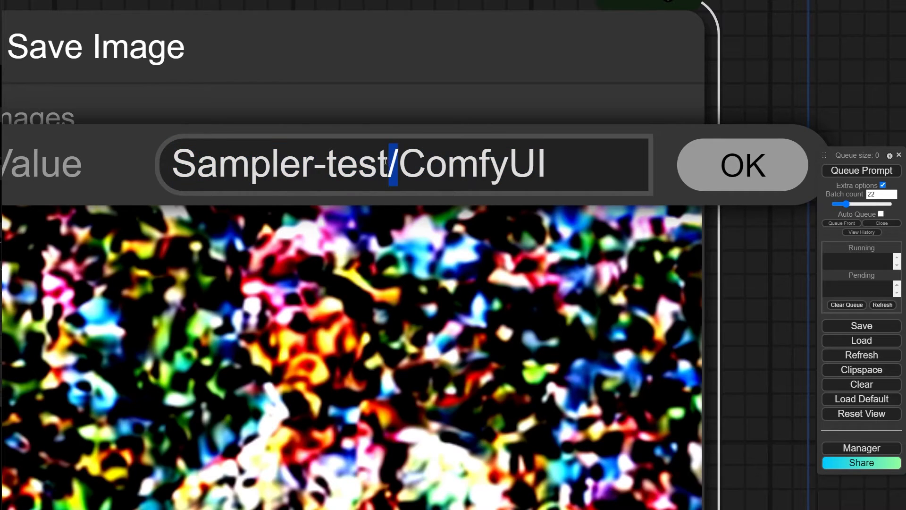
left_click(357, 161)
left_click_drag(388, 163, 170, 171)
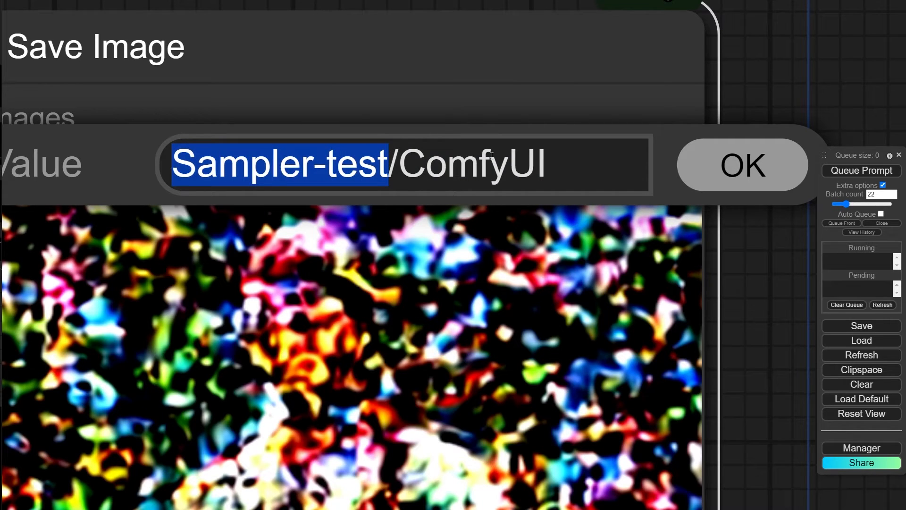
left_click(398, 171)
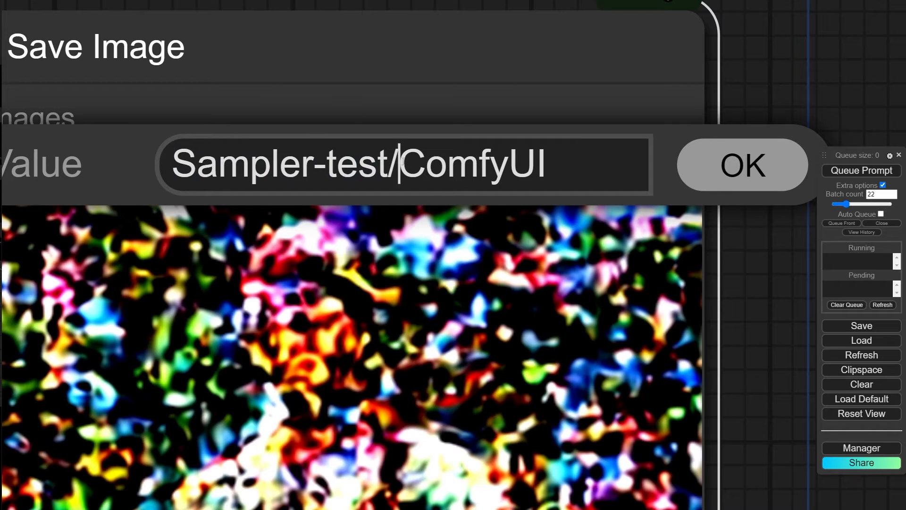
left_click_drag(205, 158, 646, 162)
left_click(756, 172)
- Check the batch count against the list of samplers offered by the Primitive node's value
scroll(745, 212, "down", 11)
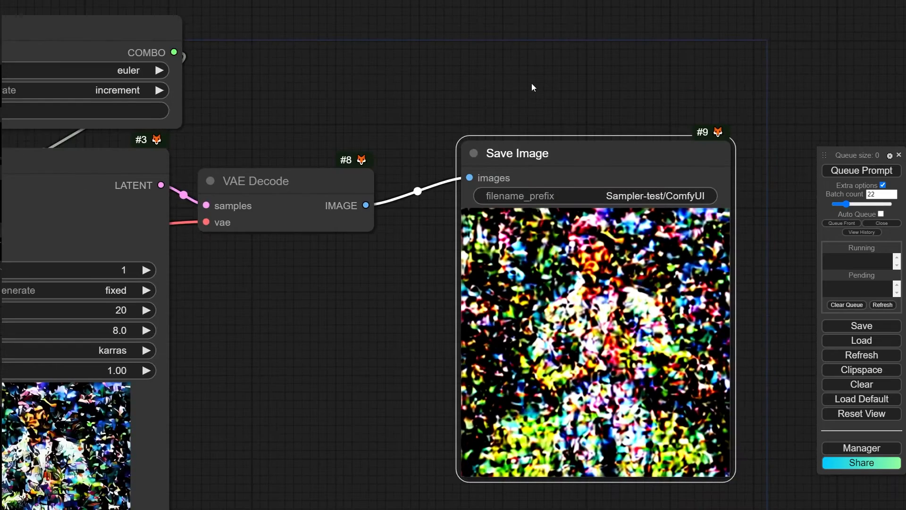
left_click_drag(532, 88, 795, 139)
double_click(871, 194)
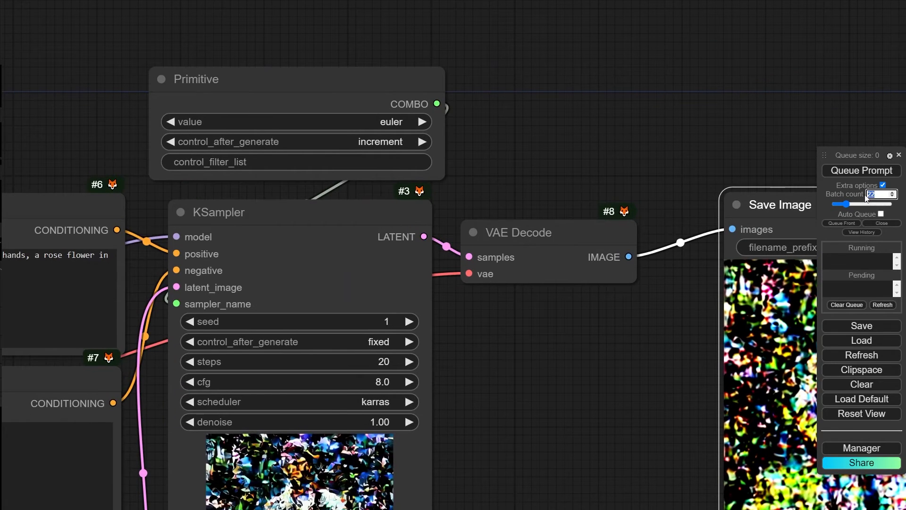
left_click(354, 121)
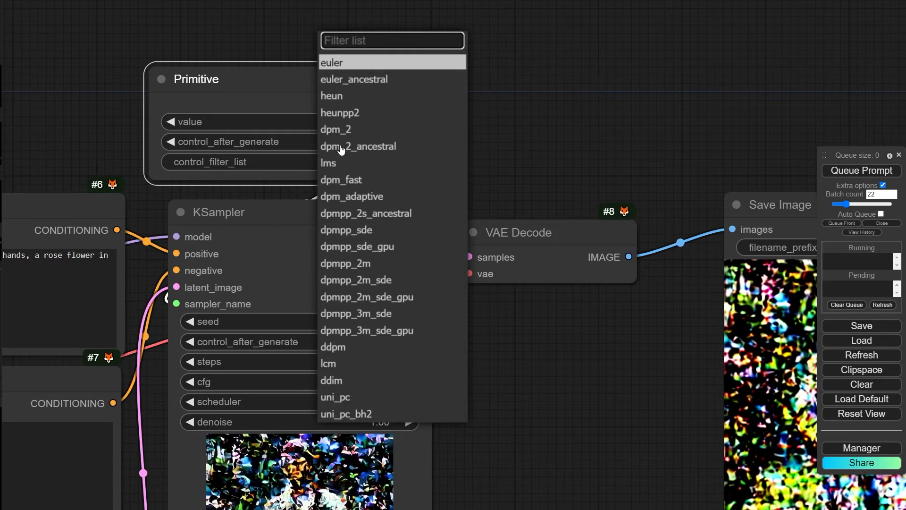
left_click(562, 448)
- Queue the prompt with a batch count of 22 and look through the pending jobs
scroll(536, 429, "down", 4)
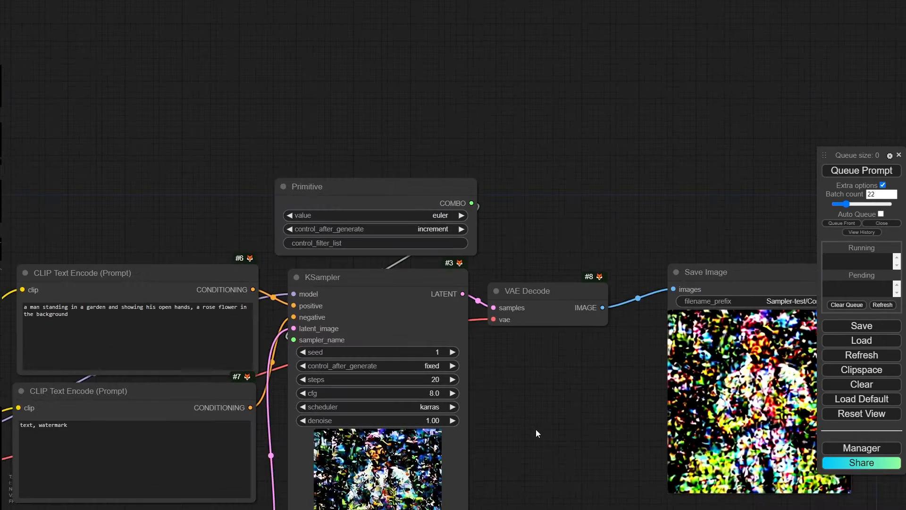
left_click_drag(518, 401, 524, 452)
scroll(500, 415, "up", 4)
scroll(462, 169, "up", 2)
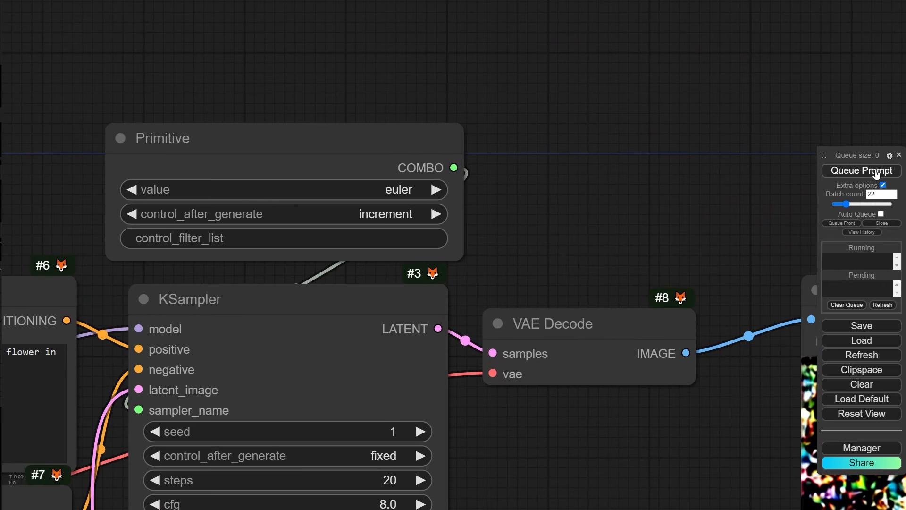
scroll(609, 148, "up", 4)
left_click_drag(432, 246, 755, 223)
scroll(614, 184, "up", 3)
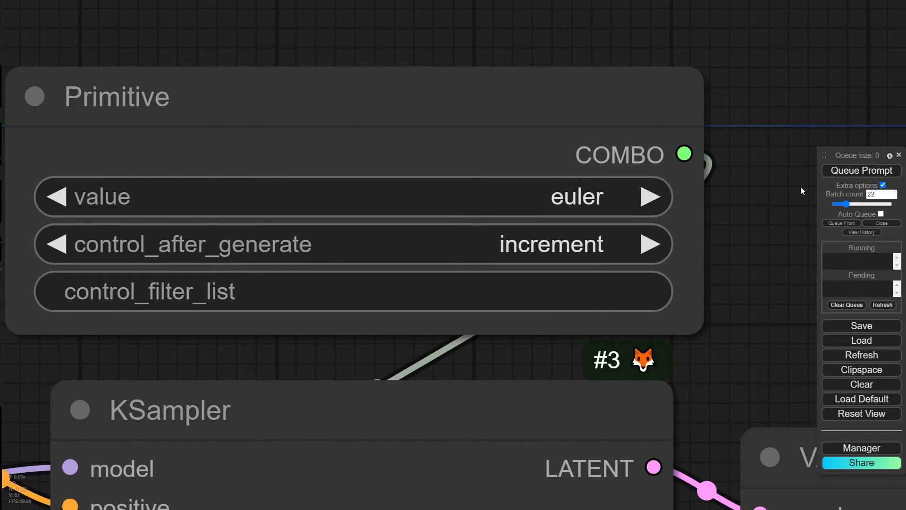
left_click(866, 170)
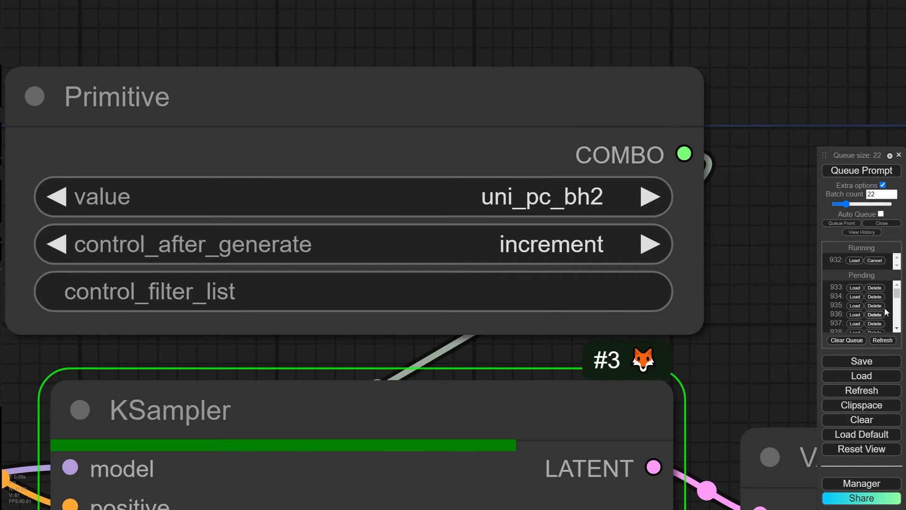
left_click_drag(896, 292, 897, 296)
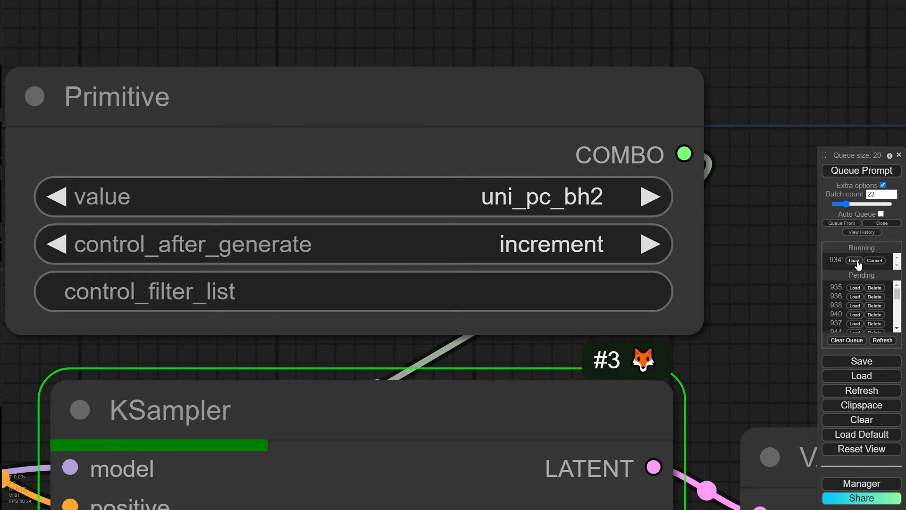
- Examine the KSampler preview and the Save Image output while the queued batch runs
scroll(870, 302, "down", 3)
scroll(758, 344, "down", 6)
scroll(758, 343, "down", 2)
left_click_drag(758, 344, 559, 79)
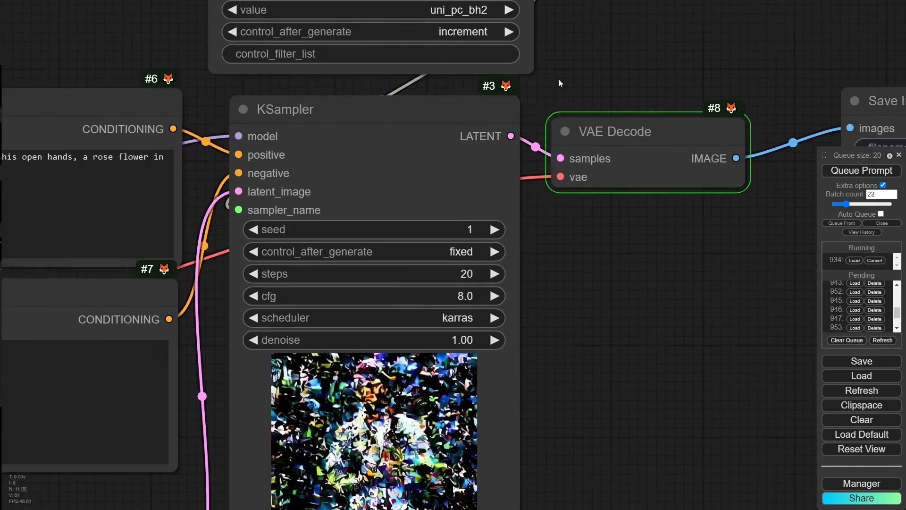
scroll(682, 376, "down", 3)
left_click_drag(682, 376, 493, 146)
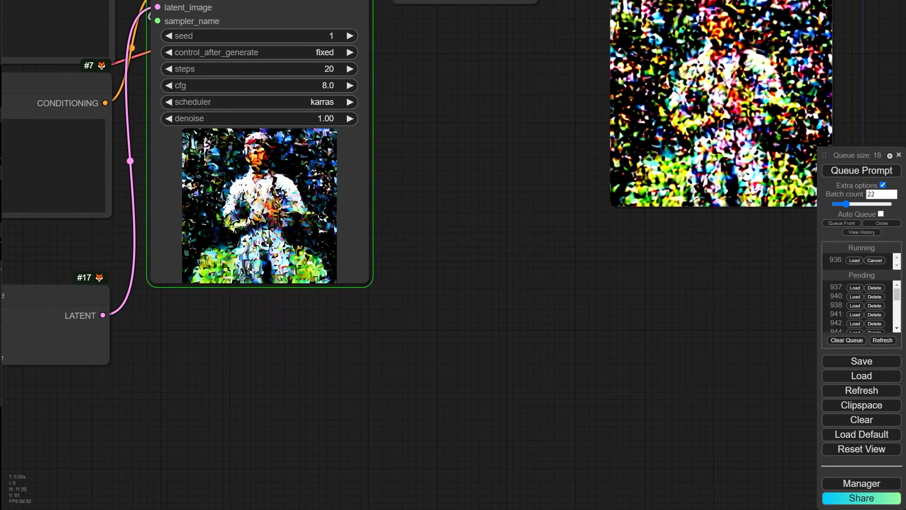
- Switch to File Explorer, open the Sampler-test folder inside ComfyUI's output folder, and enlarge its thumbnails
key("alt+Tab")
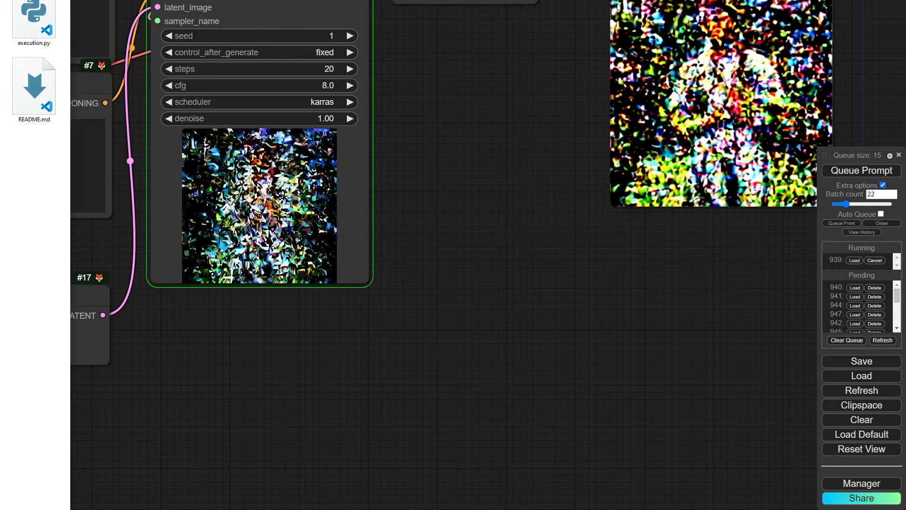
left_click_drag(0, 0, 502, 14)
left_click_drag(196, 15, 280, 18)
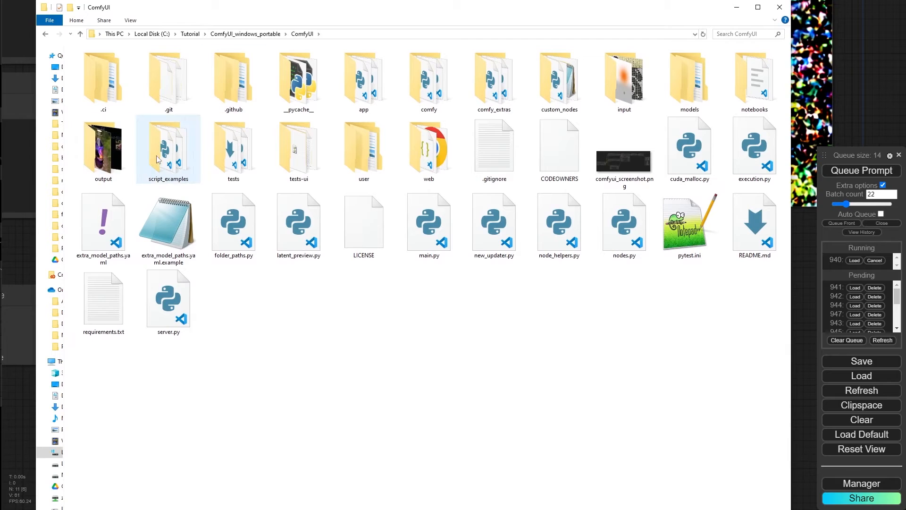
double_click(93, 148)
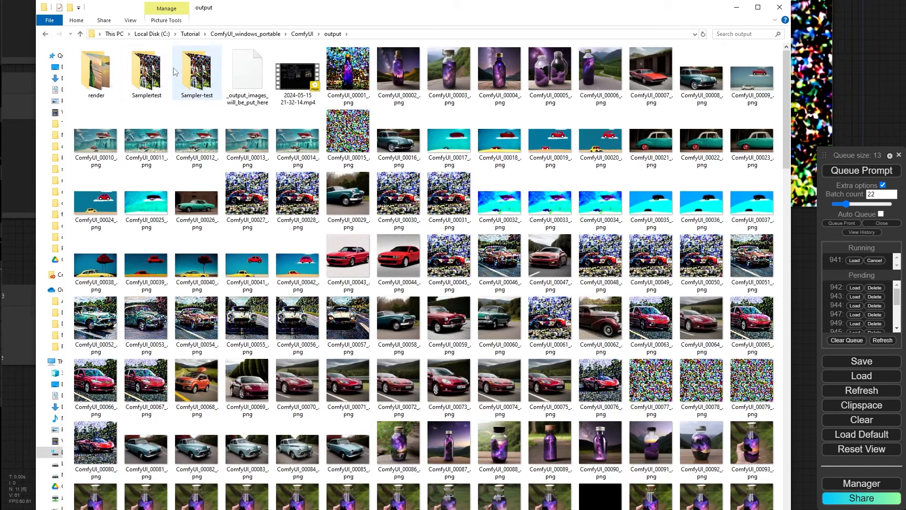
double_click(188, 70)
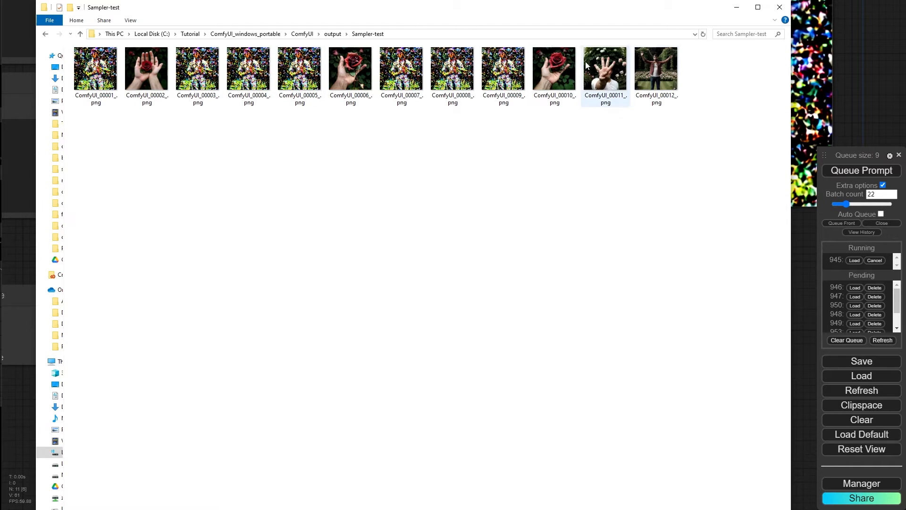
scroll(630, 78, "up", 5, "ctrl")
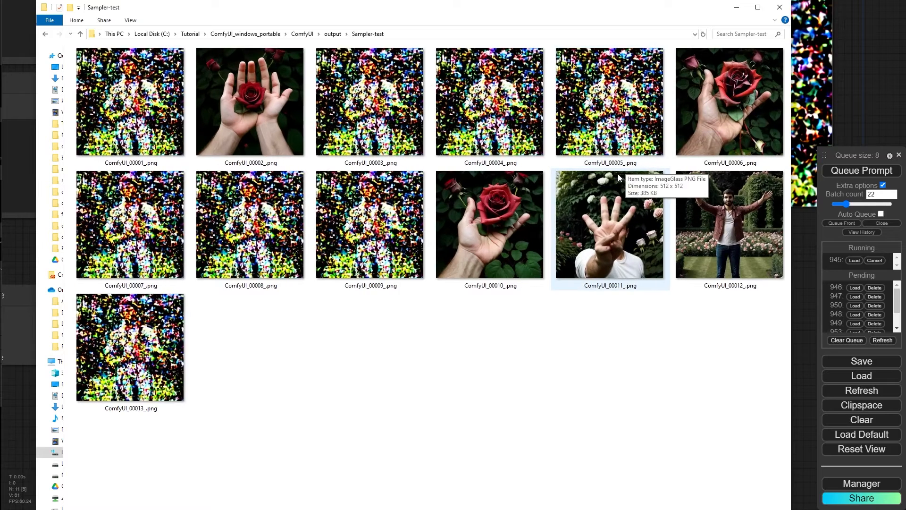
- Inspect the renders in the Sampler-test folder as the remaining queued jobs finish
left_click(499, 289)
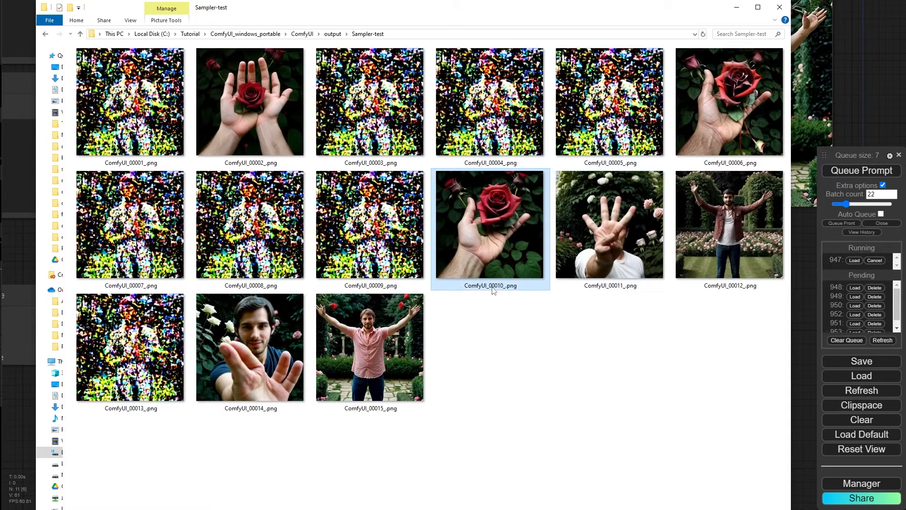
left_click(500, 288)
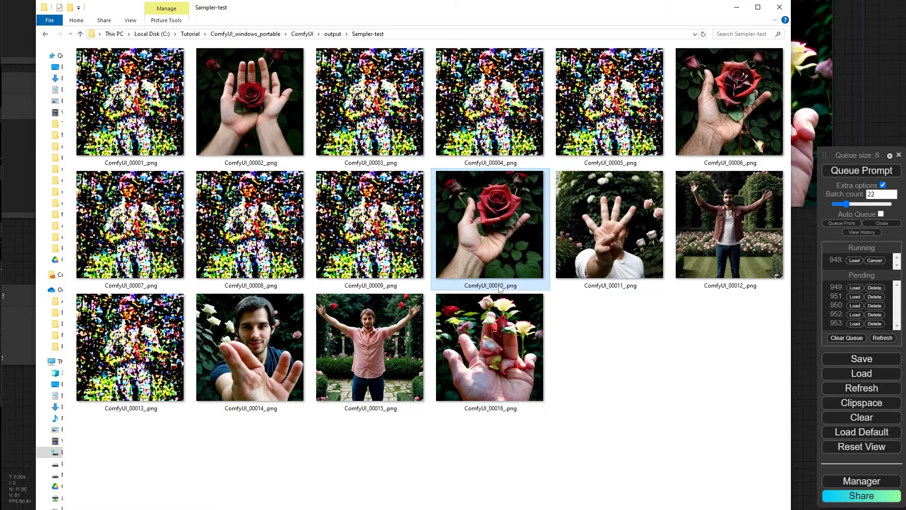
left_click(492, 244)
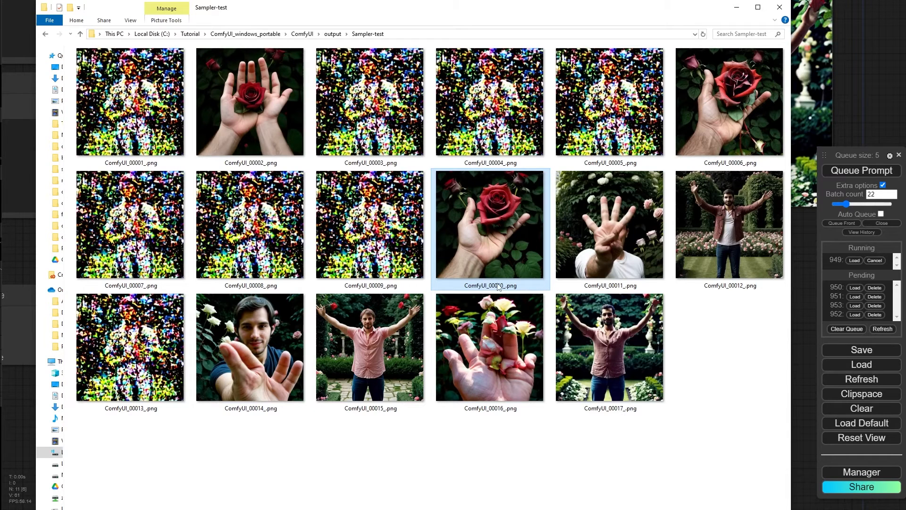
left_click(504, 288)
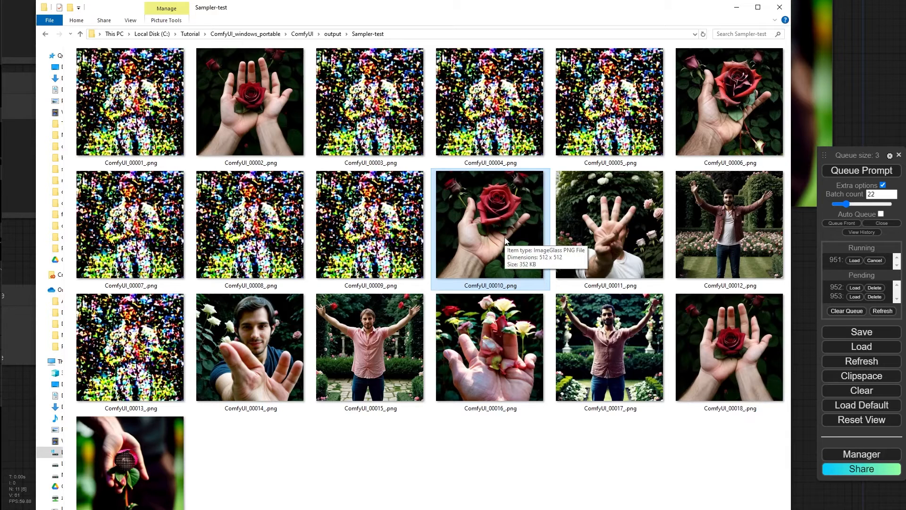
left_click(259, 376)
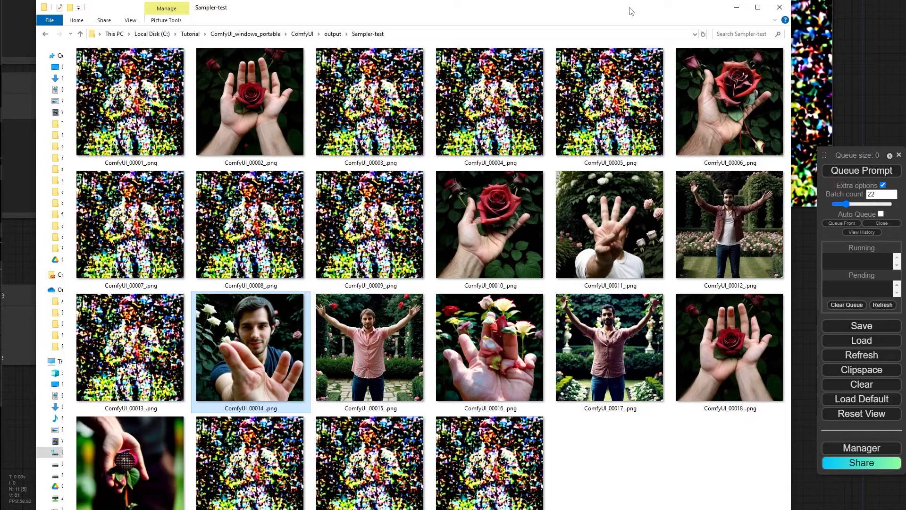
- Fit all Sampler-test thumbnails in the resized folder window and compare the noisy renders with the clean ones
left_click_drag(631, 1, 633, 0)
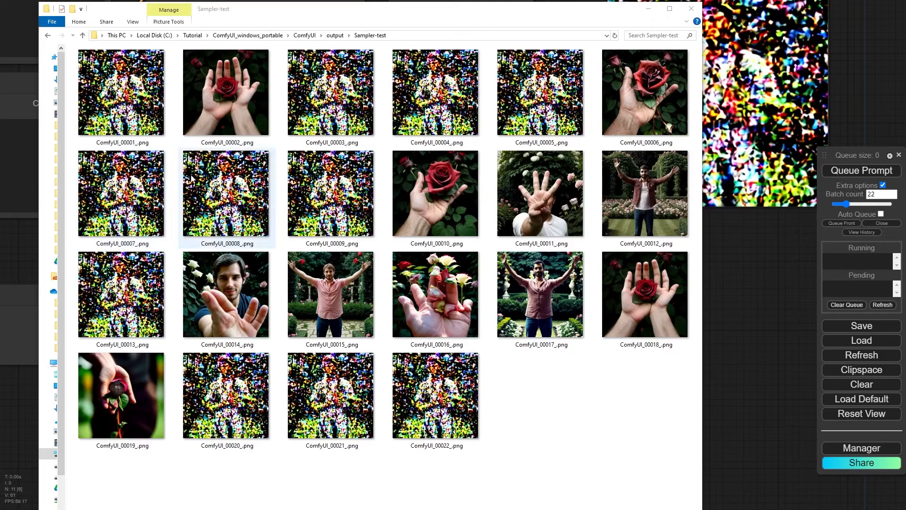
left_click(331, 93)
left_click(436, 108)
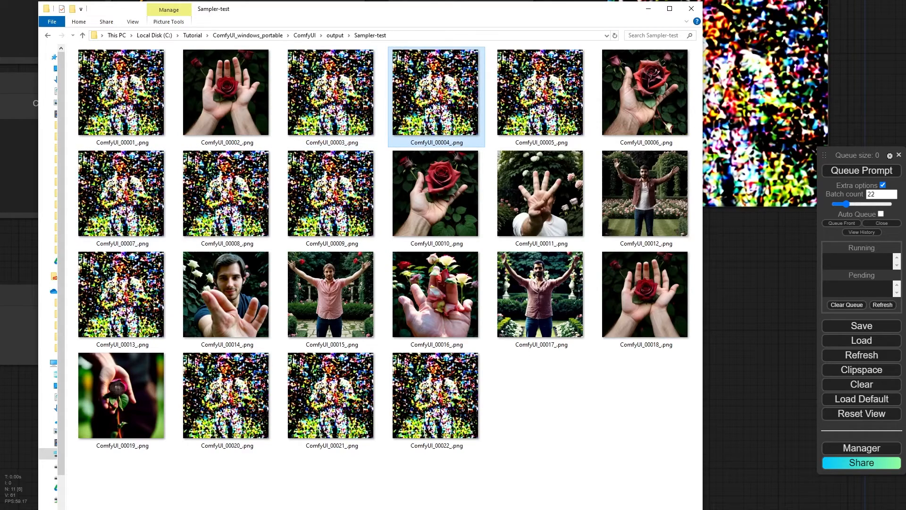
left_click(557, 120)
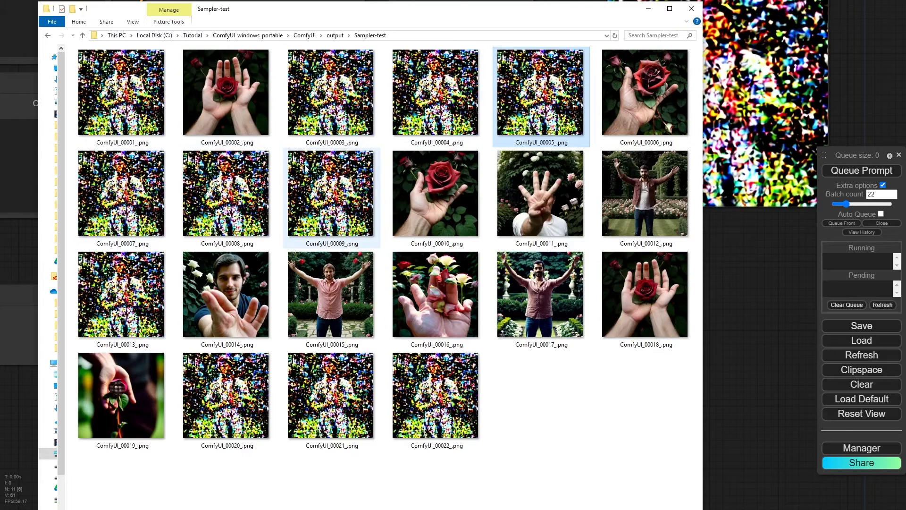
left_click(322, 301)
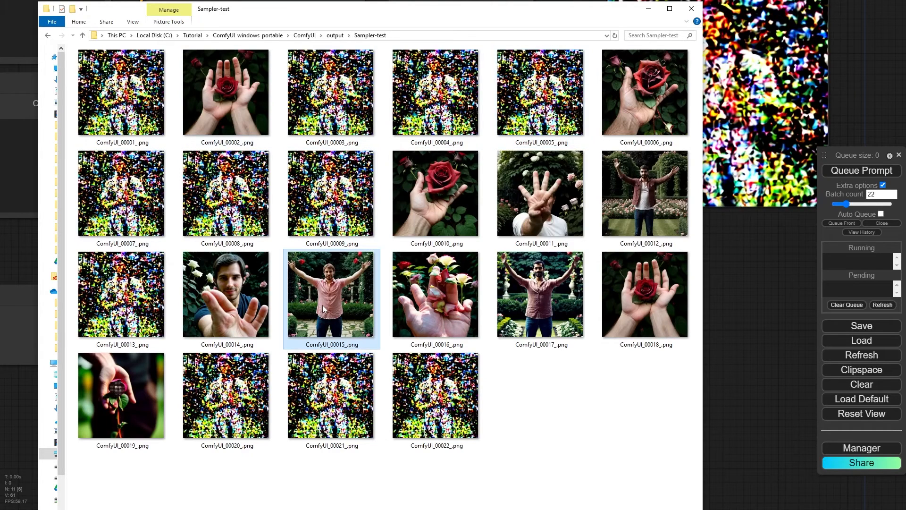
left_click(432, 310)
left_click(536, 325)
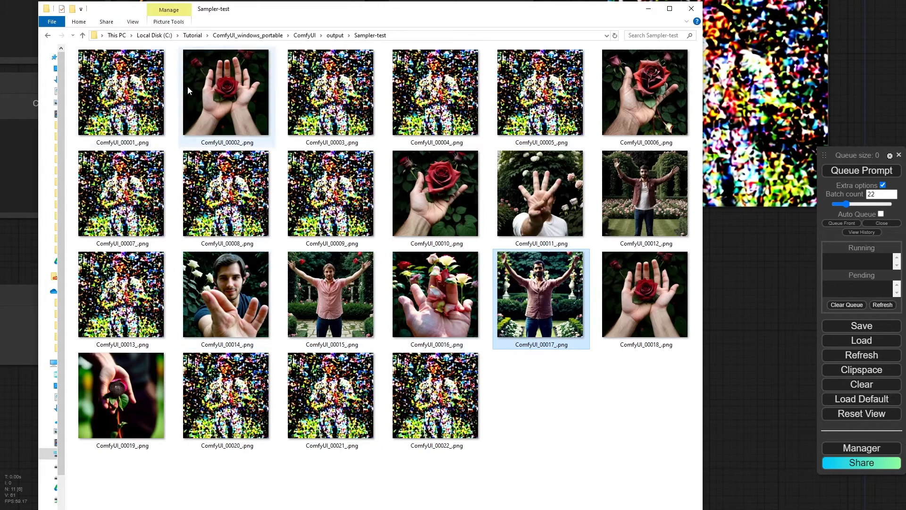
left_click(138, 91)
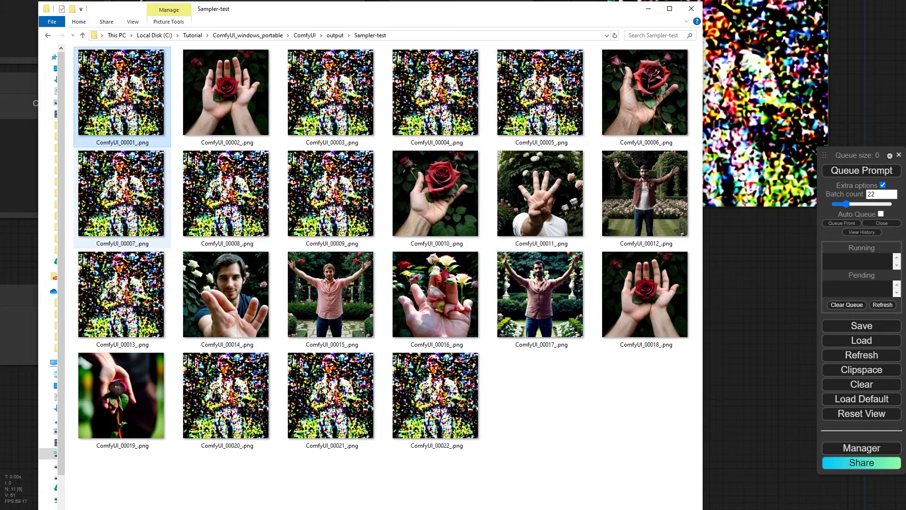
left_click(125, 197)
left_click(310, 194)
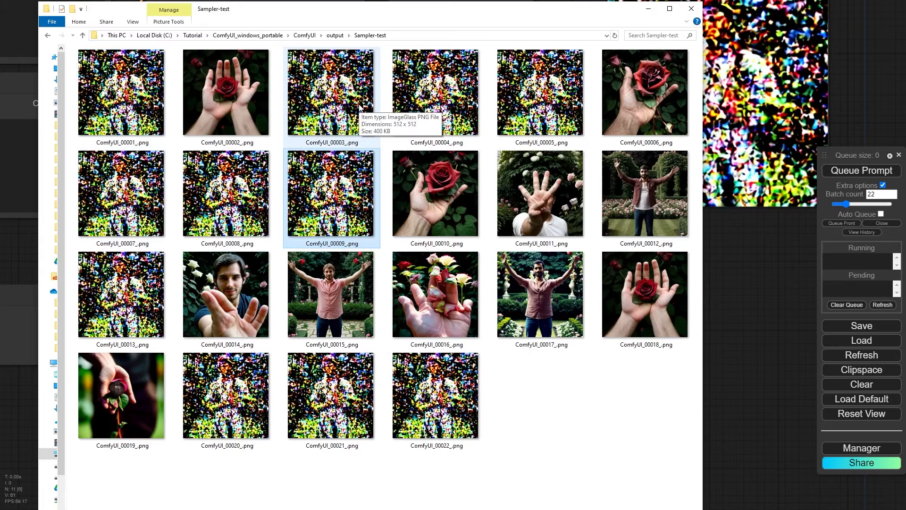
left_click(227, 80)
left_click(253, 318)
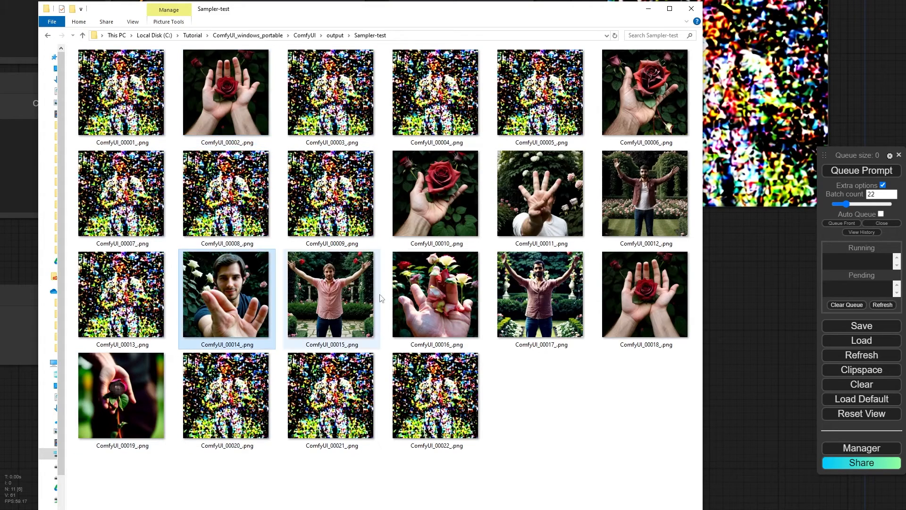
left_click(410, 295)
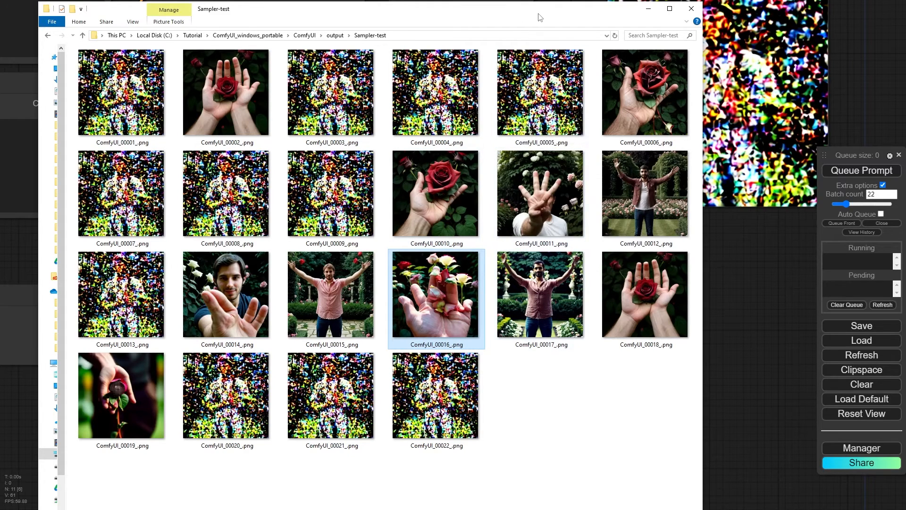
- Load the workflow embedded in ComfyUI_00018_.png into ComfyUI and check the sampler in its Primitive node
left_click_drag(540, 18, 411, 4)
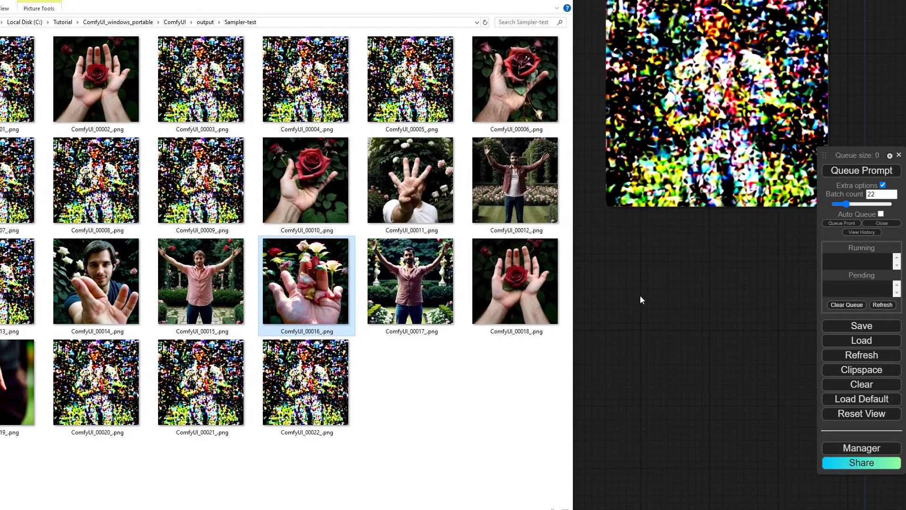
scroll(641, 296, "down", 3)
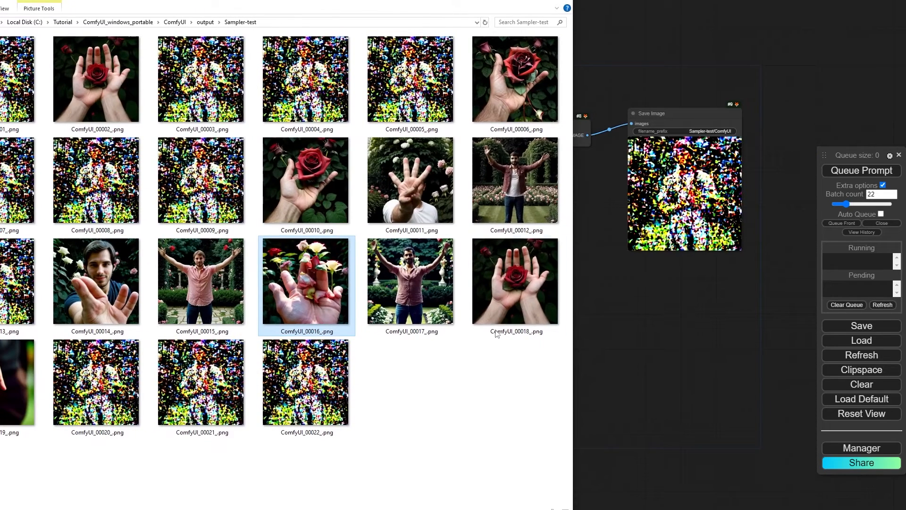
left_click_drag(514, 283, 701, 306)
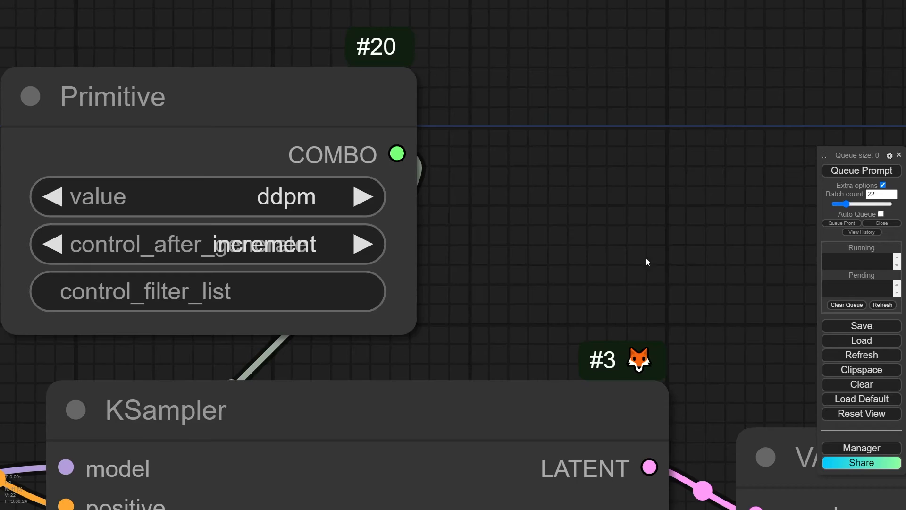
scroll(610, 242, "down", 5)
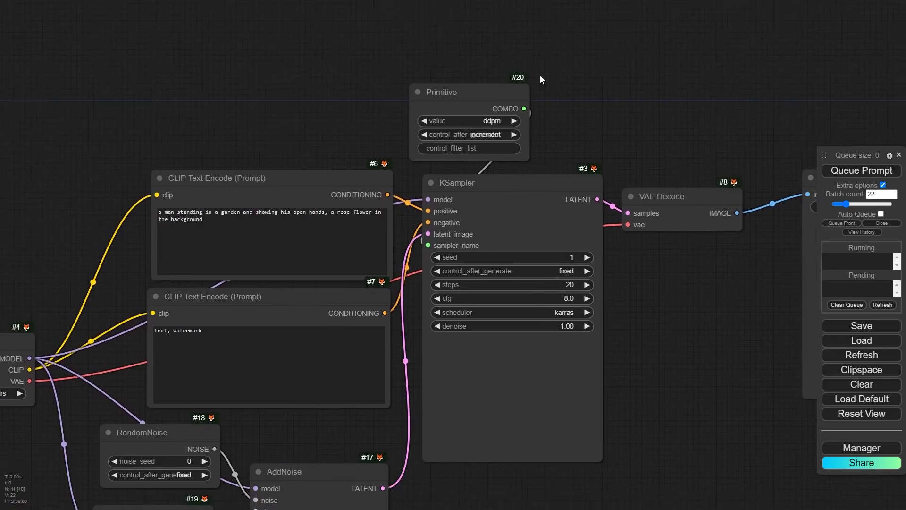
left_click_drag(540, 80, 484, 24)
scroll(354, 63, "up", 15)
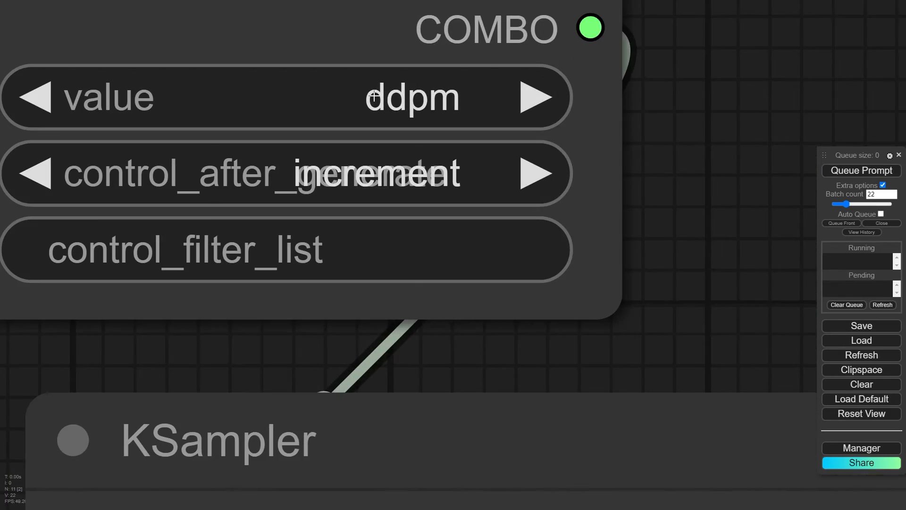
- Return to the Sampler-test folder, load the workflow from ComfyUI_00009_.png into ComfyUI and check its Primitive node's sampler
key("alt+Tab")
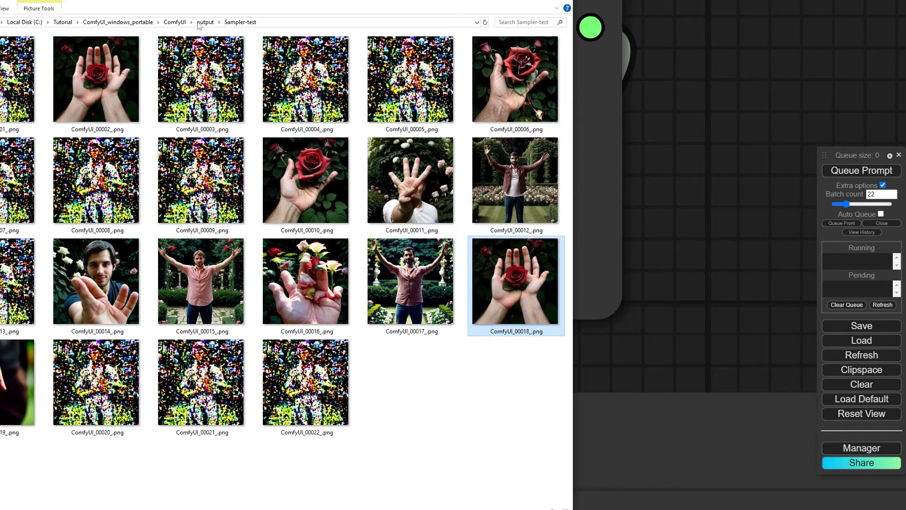
left_click_drag(399, 3, 108, 0)
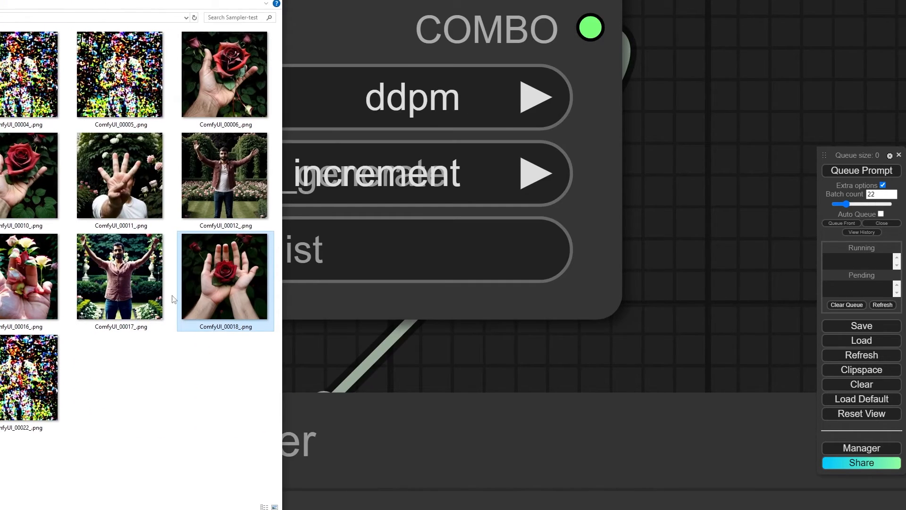
left_click_drag(123, 1, 469, 4)
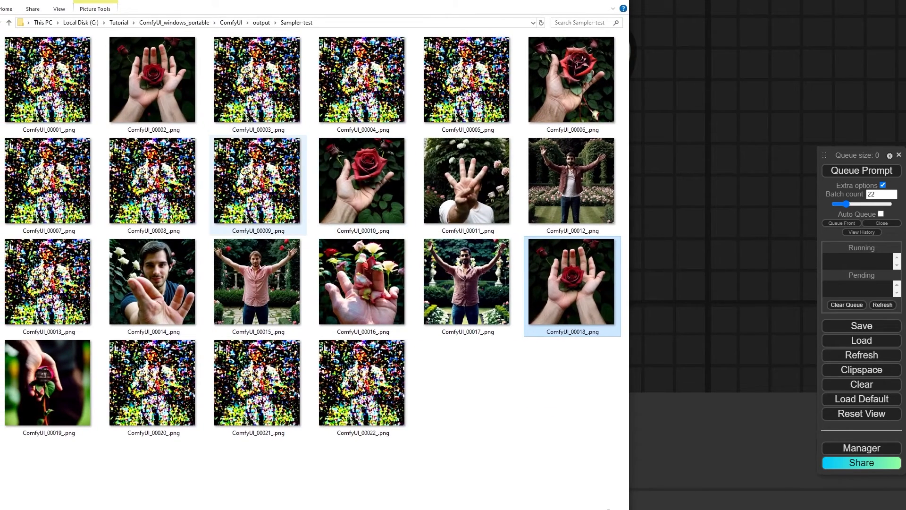
left_click_drag(240, 176, 732, 157)
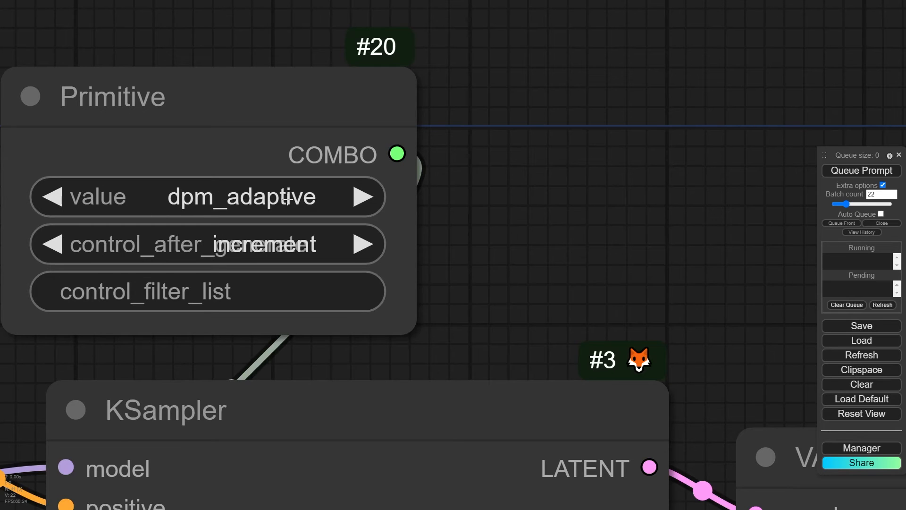
scroll(287, 201, "down", 6)
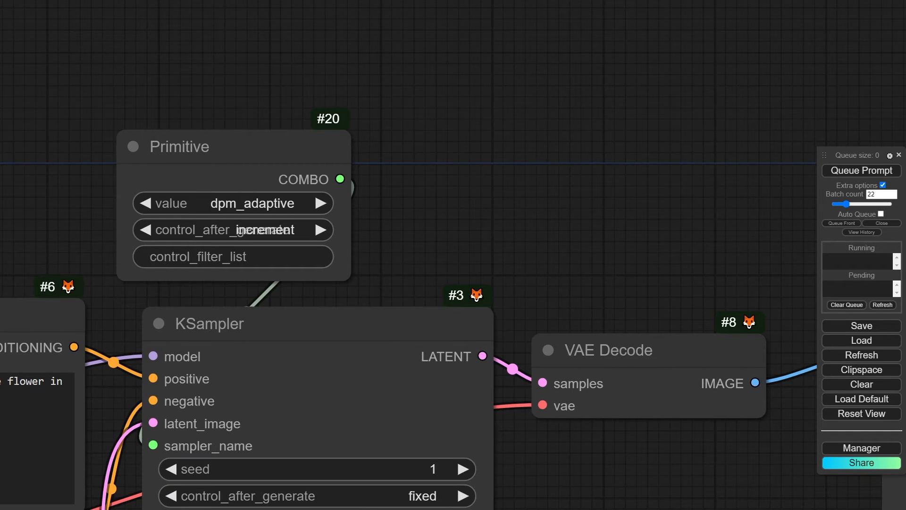
- Load the workflow embedded in ComfyUI_00007_.png into ComfyUI and review its Primitive sampler and KSampler settings
key("alt+Tab")
left_click_drag(47, 181, 689, 129)
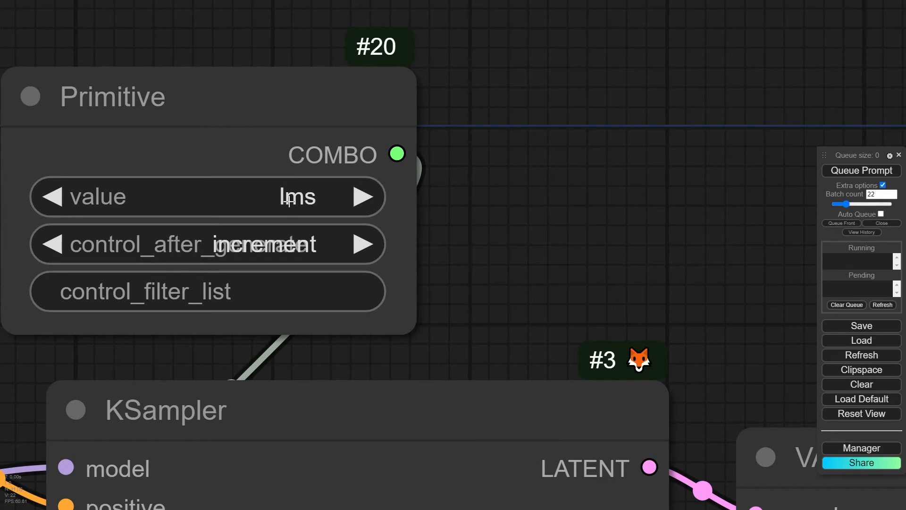
key("alt+Tab")
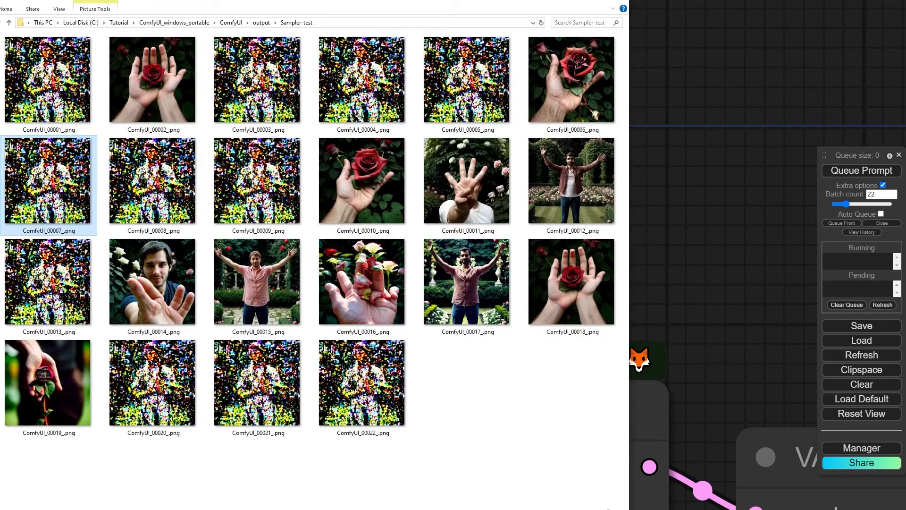
left_click(703, 168)
scroll(614, 215, "down", 7)
left_click_drag(605, 222, 523, 20)
scroll(488, 50, "down", 7)
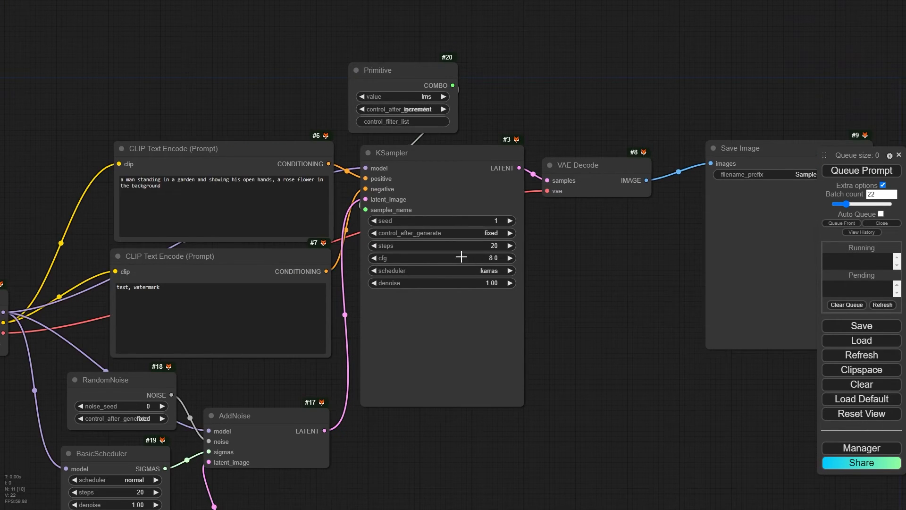
scroll(458, 250, "up", 4)
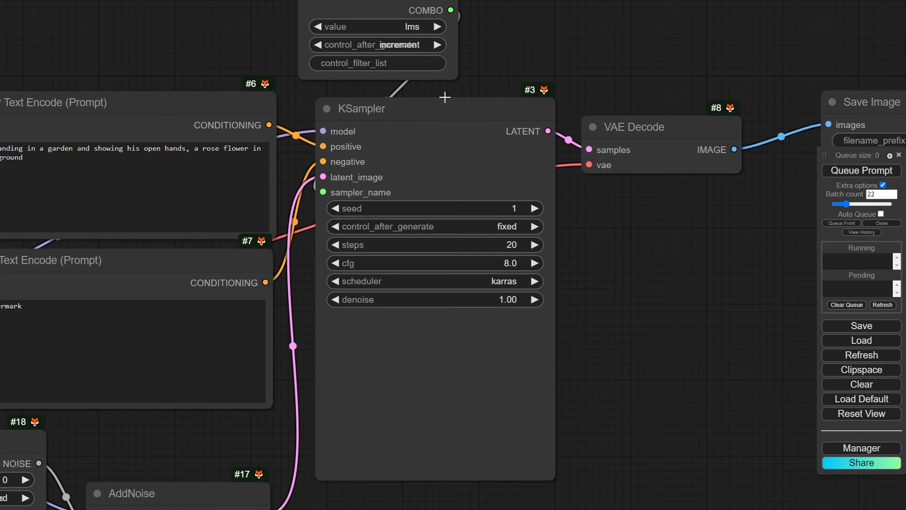
- Review the Primitive node above the KSampler and the options offered by its control_after_generate setting
left_click(483, 117)
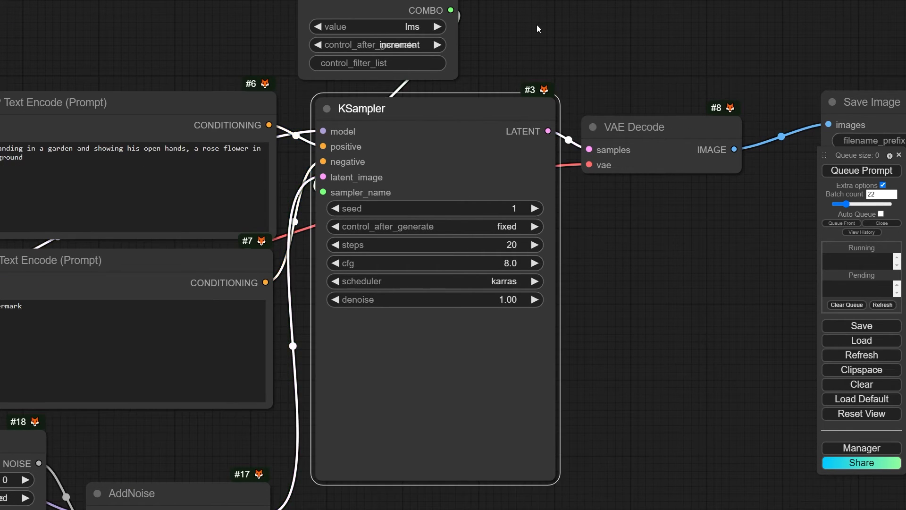
left_click_drag(539, 27, 544, 180)
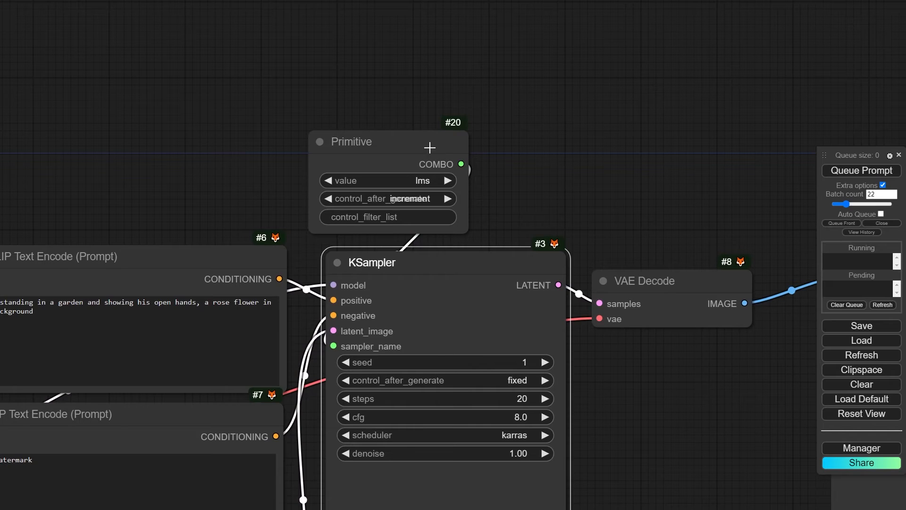
scroll(403, 189, "up", 5)
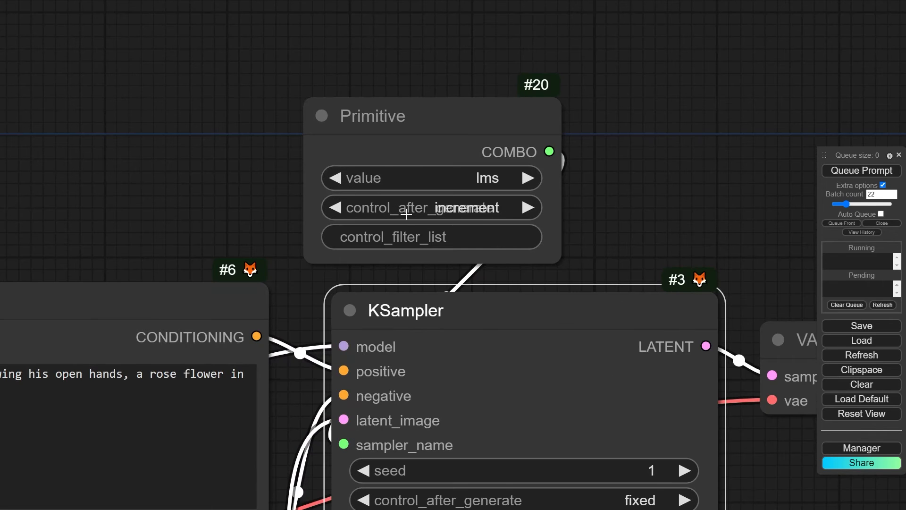
left_click(418, 208)
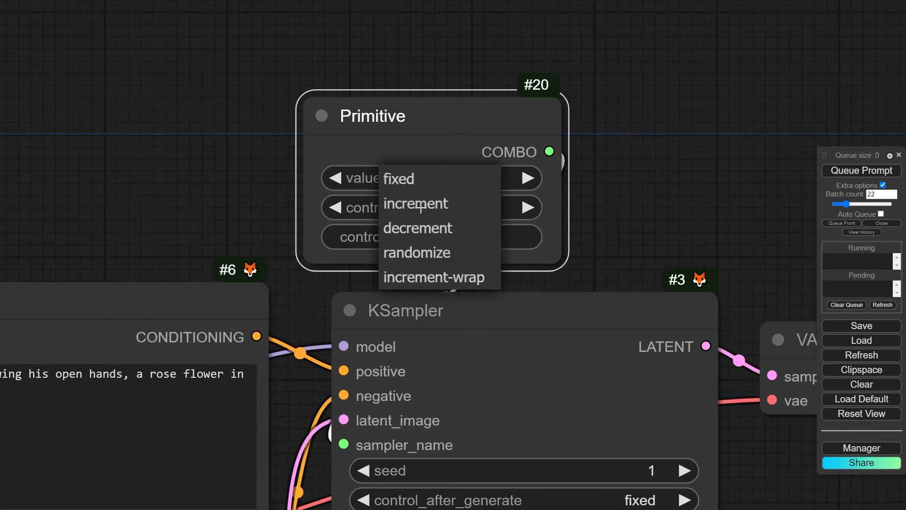
left_click(473, 113)
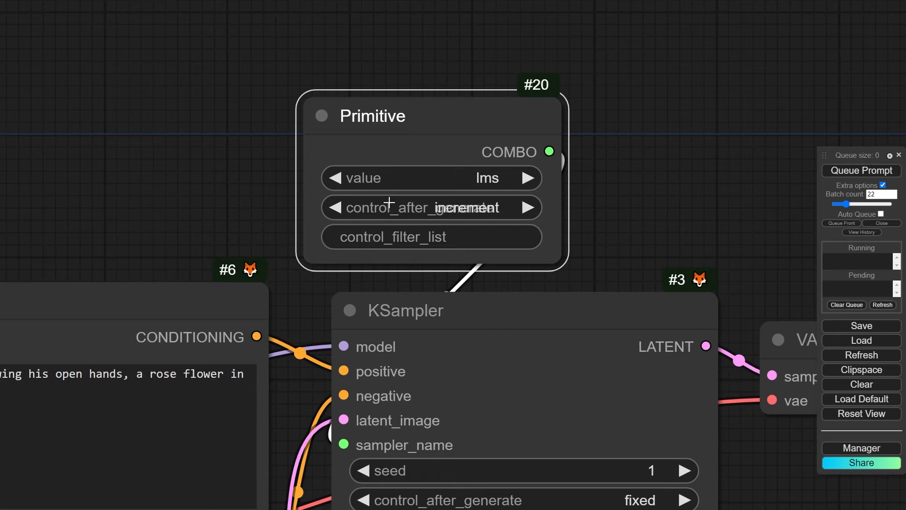
left_click(482, 213)
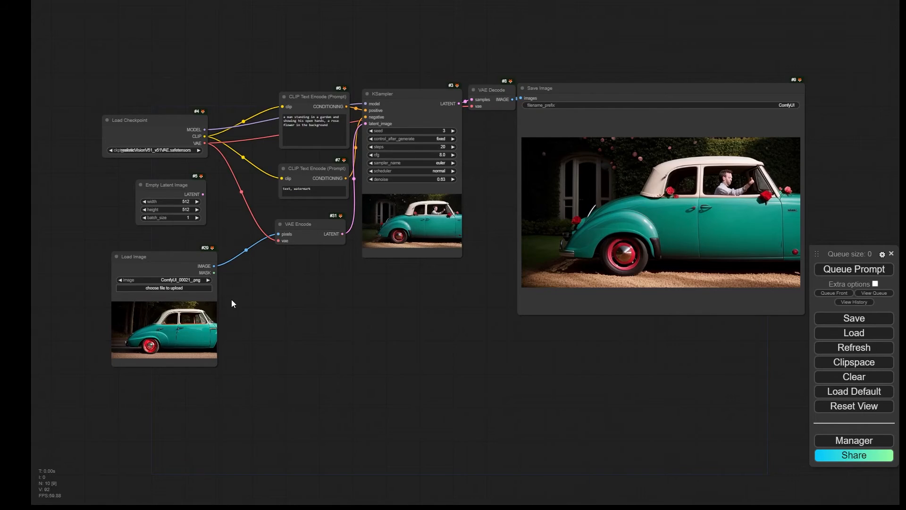
- Examine the image-to-image workflow from Load Image through VAE Encode to the KSampler's denoise setting and the saved car image
scroll(234, 299, "up", 3)
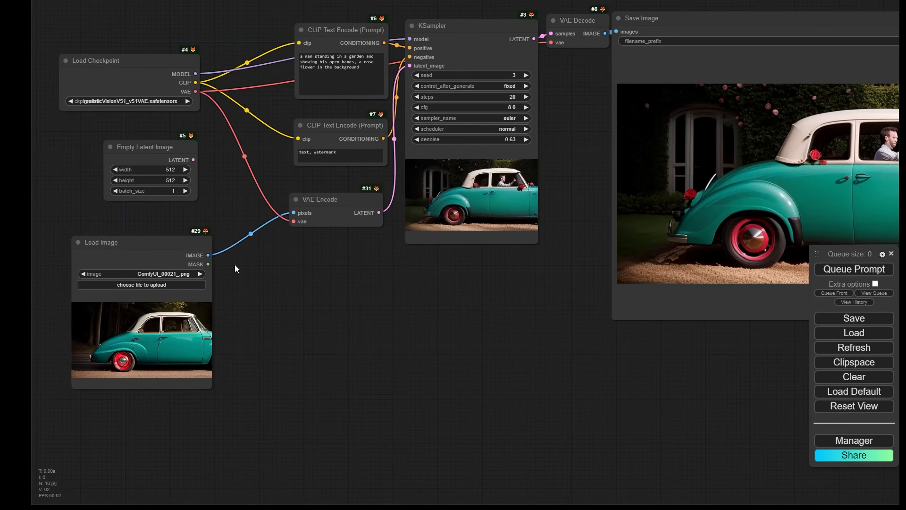
scroll(192, 271, "up", 3)
left_click_drag(178, 246, 198, 216)
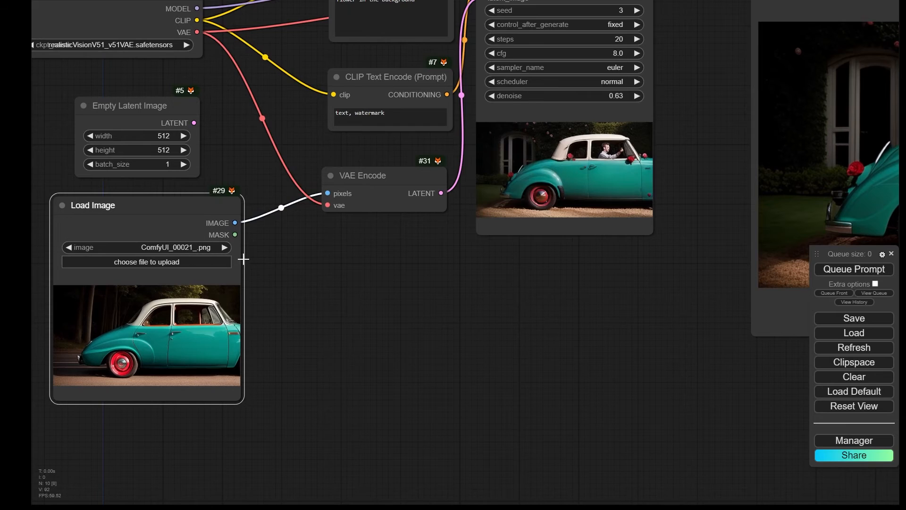
scroll(244, 259, "down", 1)
left_click_drag(359, 310, 314, 340)
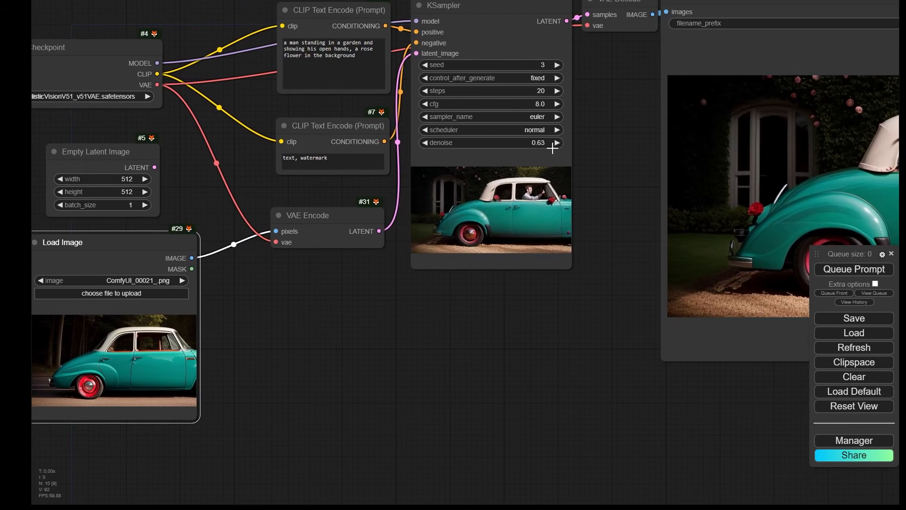
scroll(485, 142, "up", 5)
scroll(546, 152, "down", 6)
left_click_drag(541, 290, 371, 313)
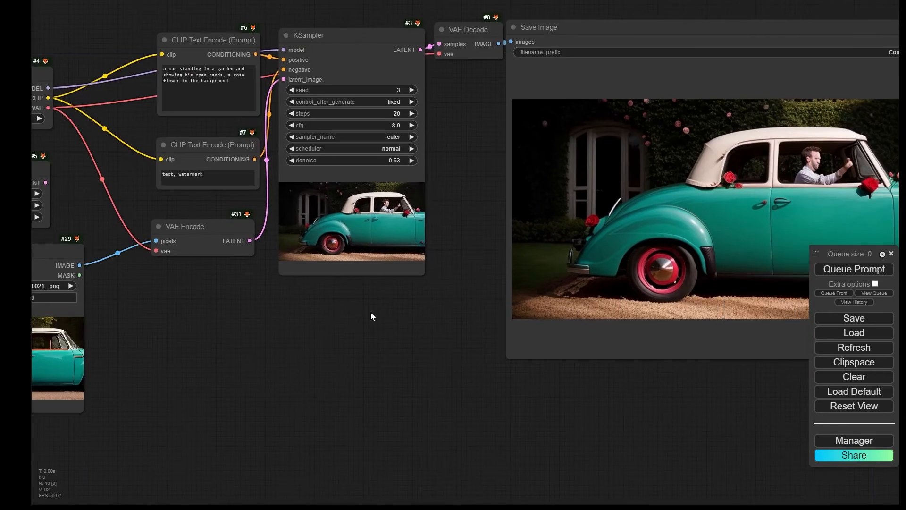
- Duplicate the KSampler, VAE Decode and Save Image nodes with their input connections and place the copies below the originals
scroll(371, 316, "down", 2)
left_click_drag(690, 44, 329, 358)
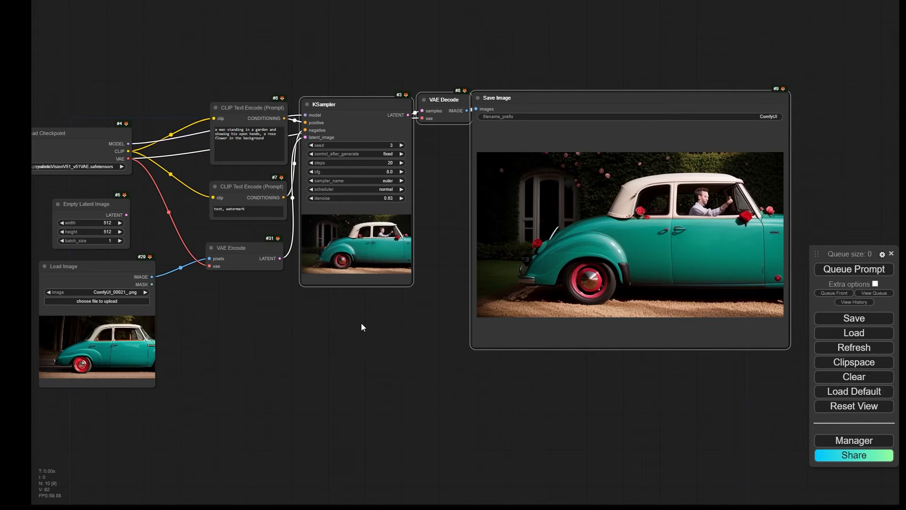
key("ctrl+shift+v")
left_click_drag(441, 331, 383, 391)
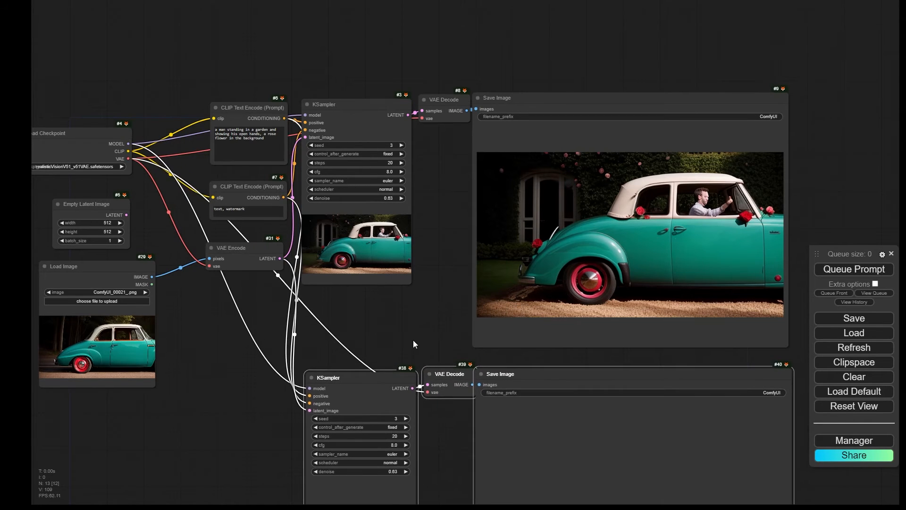
- Set the duplicated KSampler's scheduler to sgm_uniform and its sampler_name to dpmpp_3m_sde_gpu
left_click_drag(412, 340, 394, 98)
scroll(400, 91, "up", 5)
left_click(391, 278)
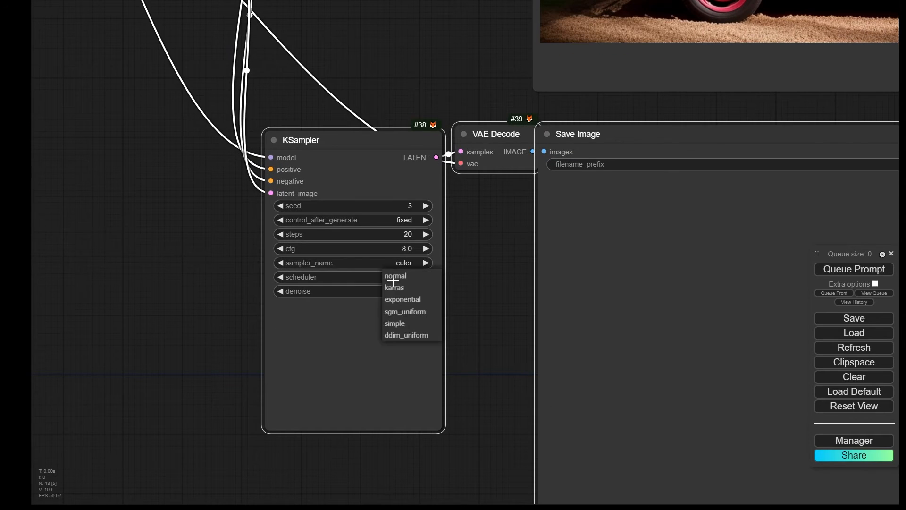
left_click(406, 313)
left_click(401, 267)
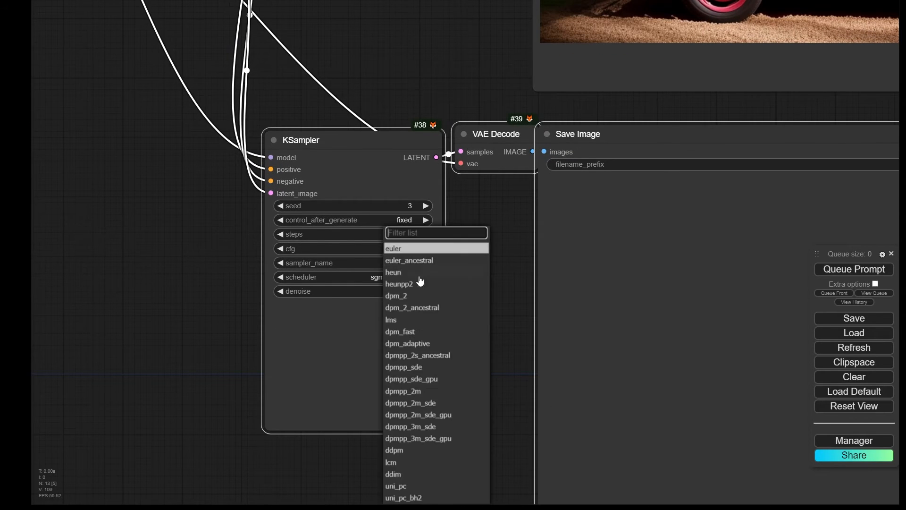
left_click(426, 439)
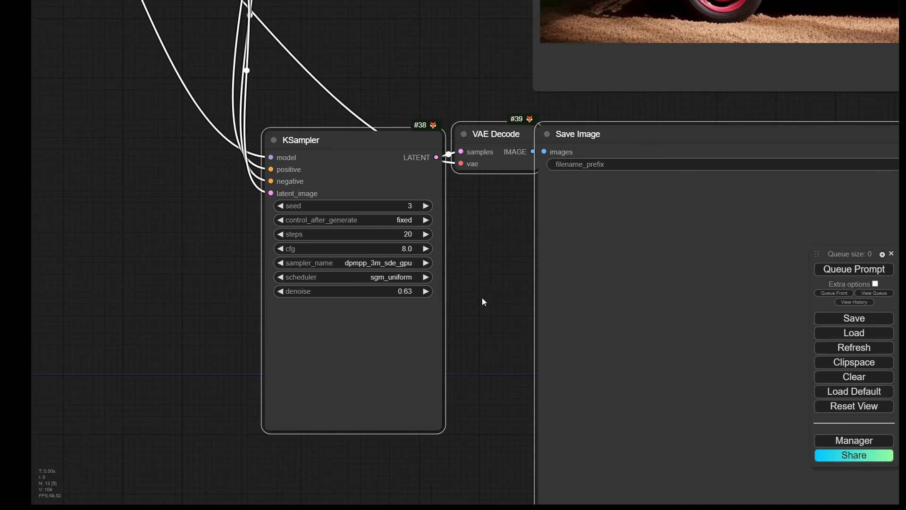
- Queue the prompt and compare the car images from the upper and lower KSampler branches
scroll(482, 298, "down", 3)
left_click(862, 270)
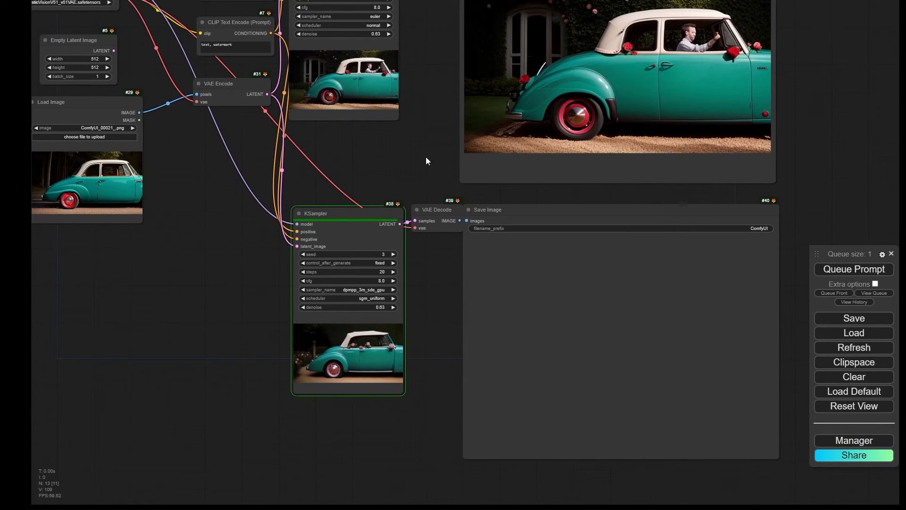
left_click_drag(418, 179, 387, 250)
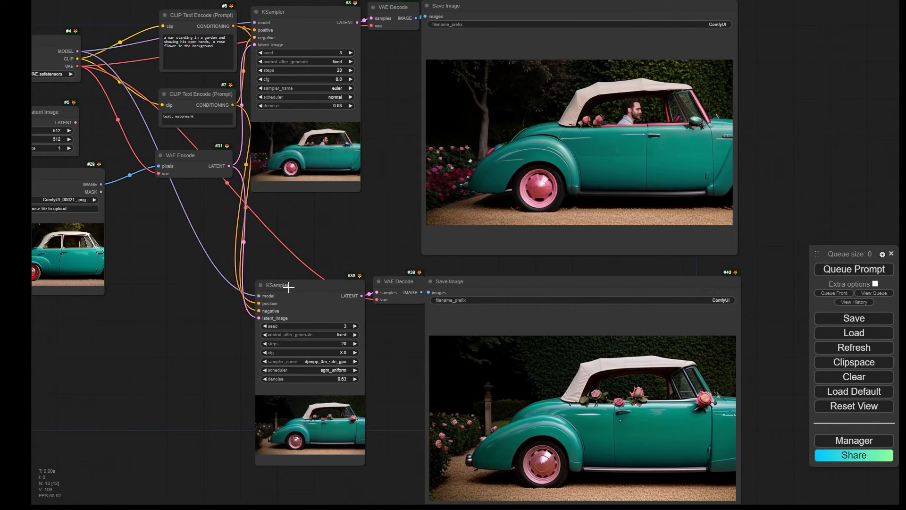
left_click_drag(361, 228, 320, 306)
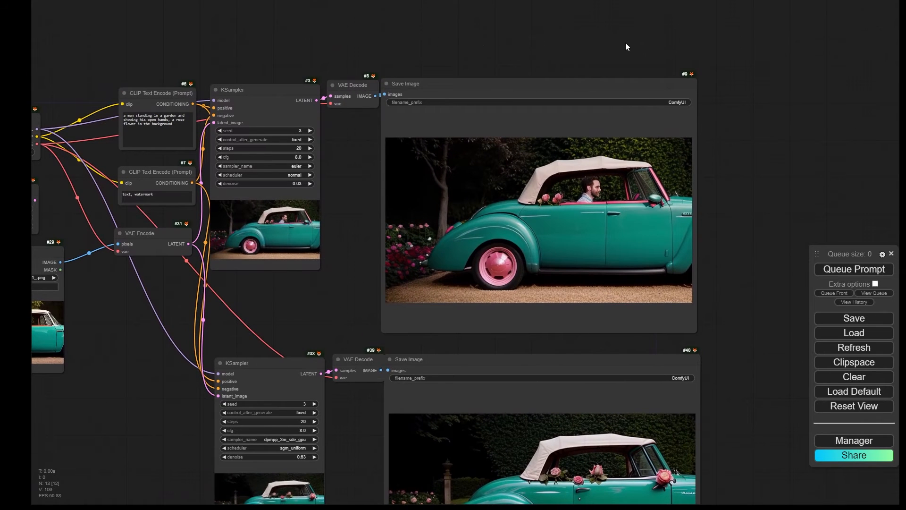
- Mute the original KSampler, VAE Decode and Save Image nodes in the upper branch
left_click_drag(627, 32, 257, 332)
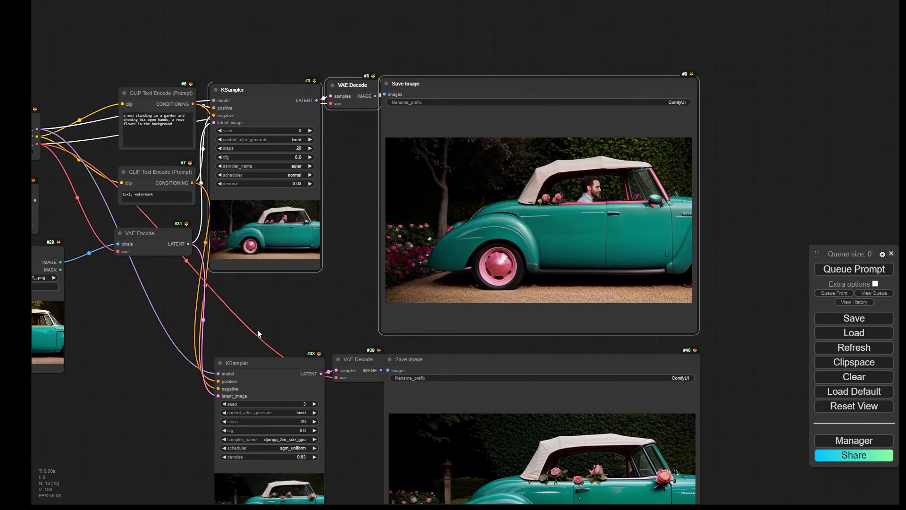
key("ctrl+m")
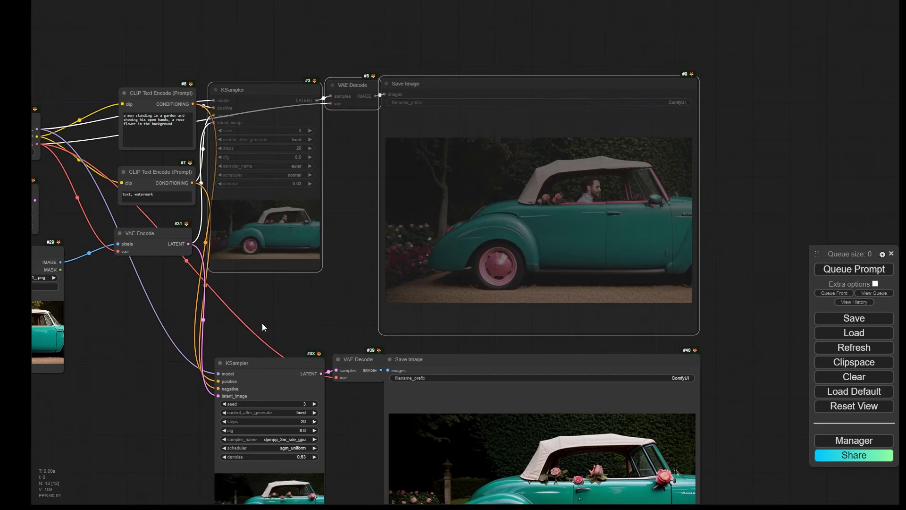
scroll(349, 268, "down", 5)
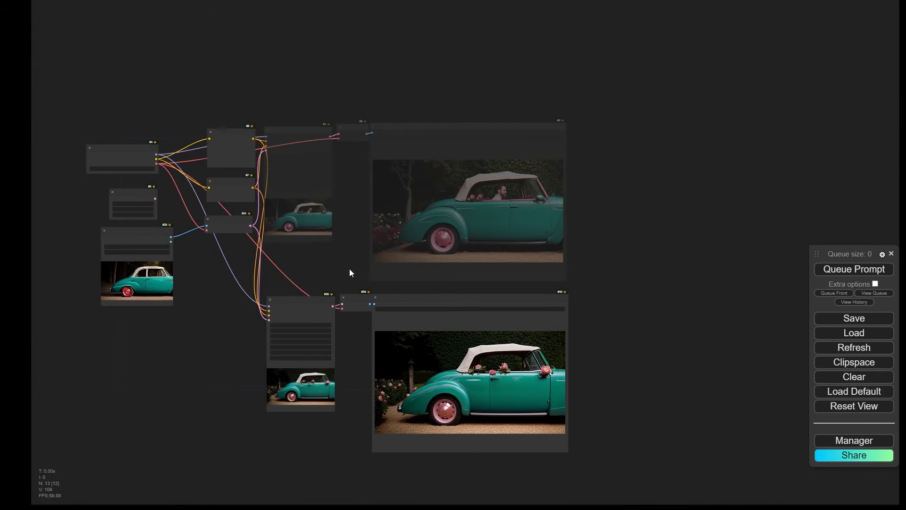
scroll(404, 220, "up", 5)
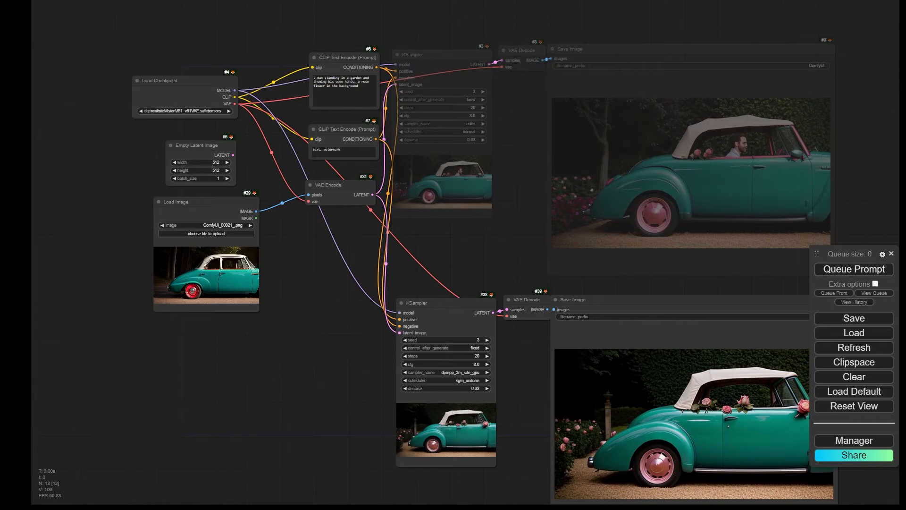
- Set the lower KSampler's seed to 4 and queue the prompt with only that branch active
left_click_drag(510, 129, 353, 104)
left_click(325, 326)
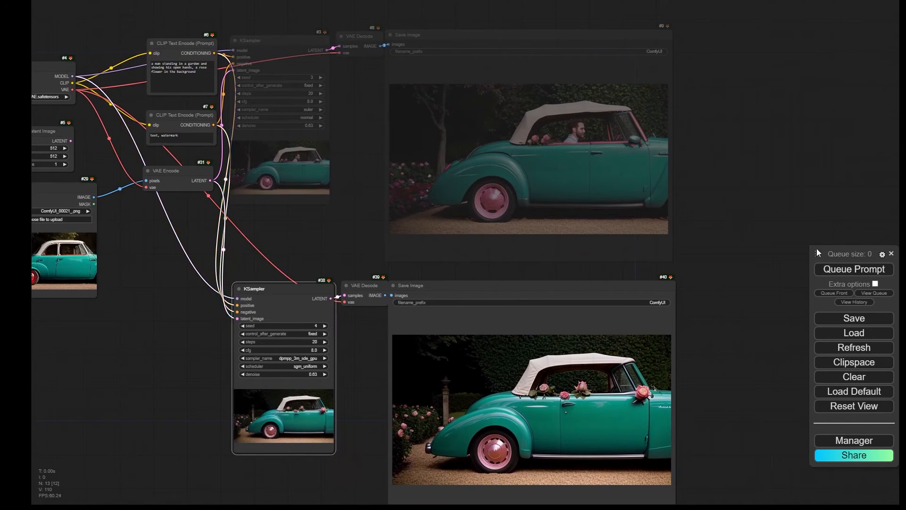
left_click(854, 269)
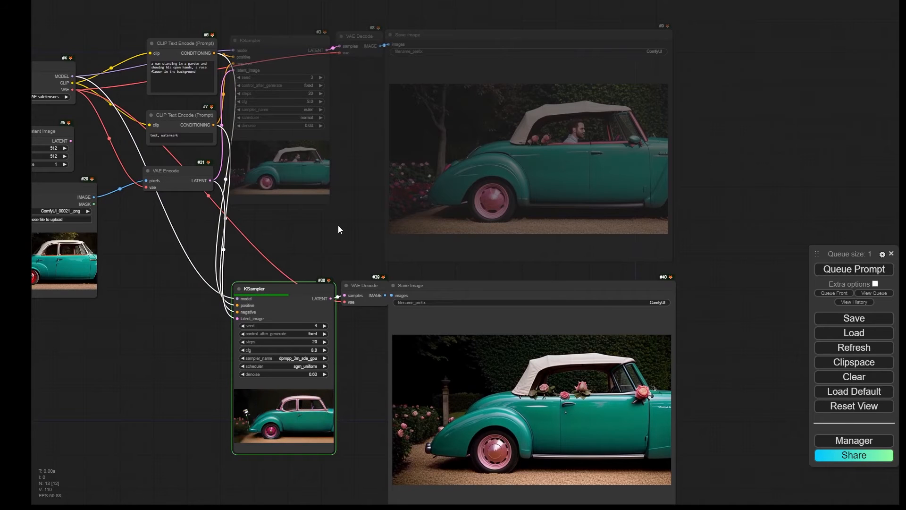
- Unmute the upper KSampler, VAE Decode and Save Image nodes and queue the prompt
left_click_drag(338, 225, 333, 259)
left_click_drag(532, 30, 283, 268)
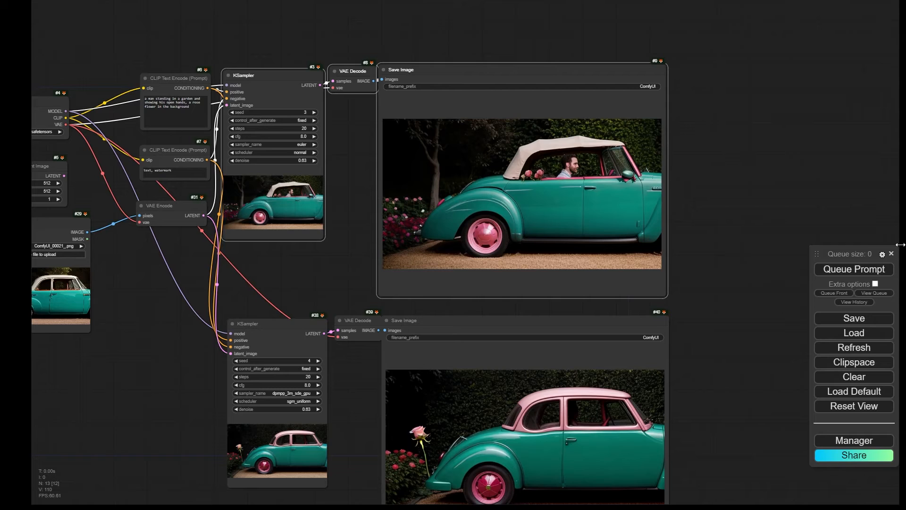
left_click(858, 271)
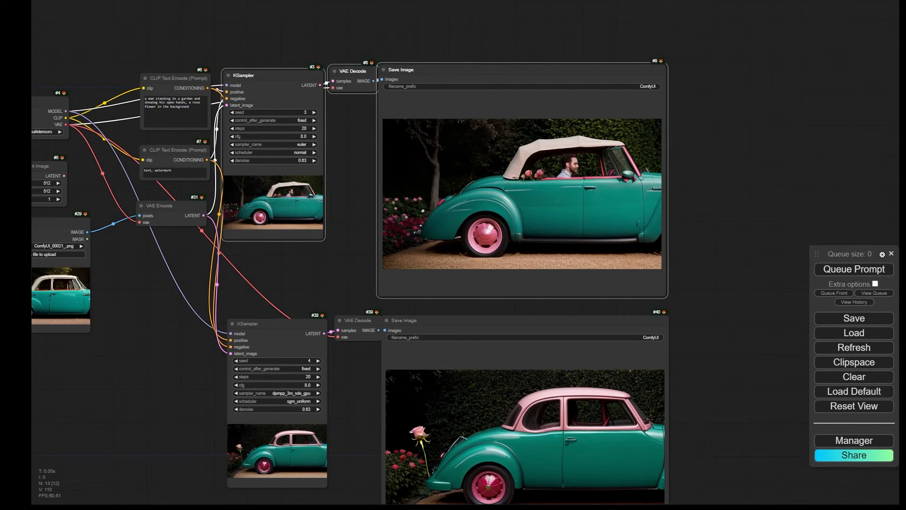
- Move the upper branch's VAE Decode node up, clear of the KSampler and Save Image nodes
scroll(297, 78, "up", 4)
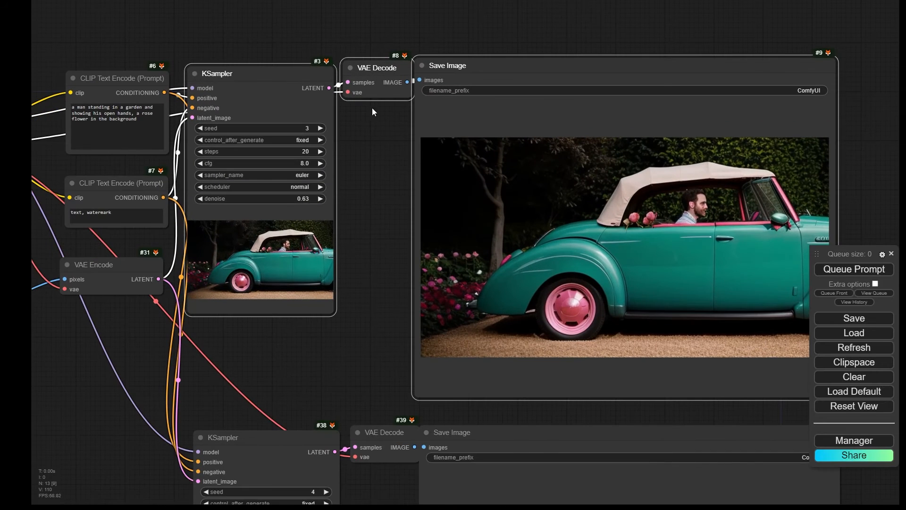
left_click_drag(373, 70, 367, 21)
left_click_drag(384, 157, 535, 121)
- Try to run the workflow with the positive CLIP Text Encode node muted
left_click(236, 55)
left_click_drag(236, 56, 316, 65)
key("ctrl+m")
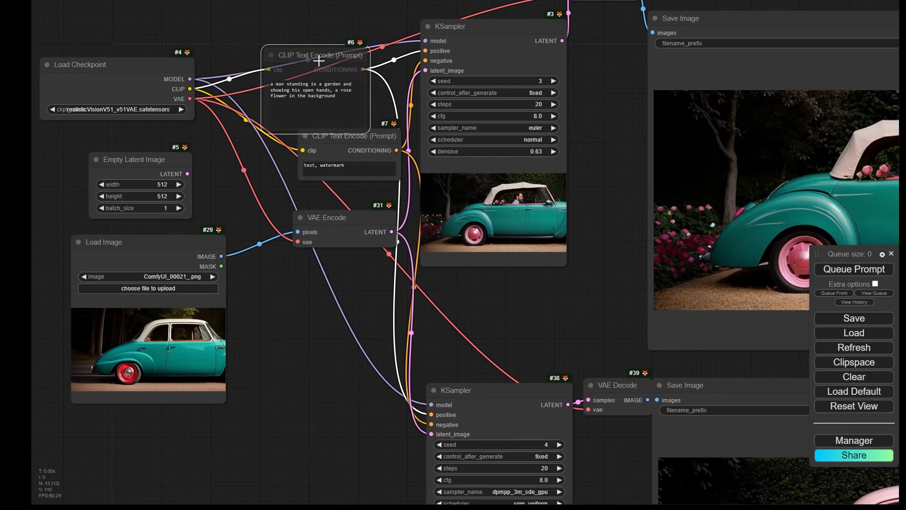
left_click(857, 270)
left_click_drag(620, 302, 475, 296)
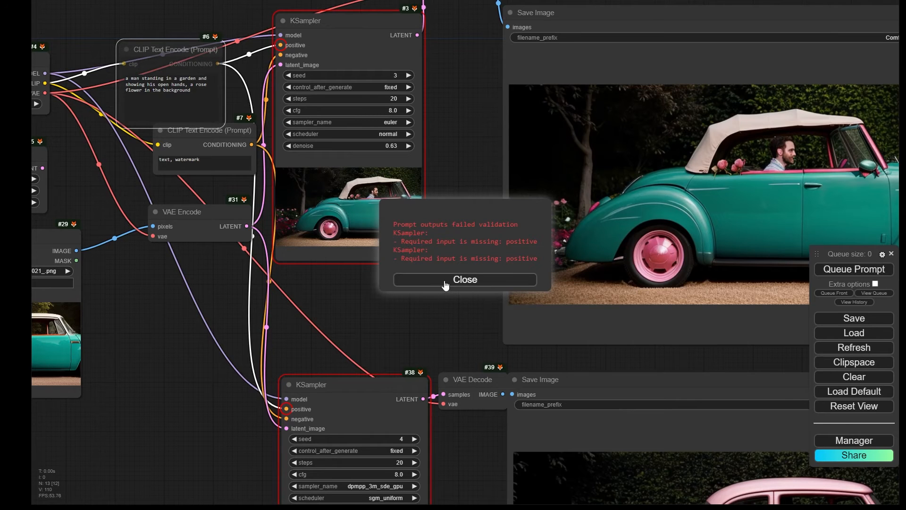
- Dismiss the validation error and unmute the positive CLIP Text Encode node
left_click(465, 279)
left_click(429, 328)
left_click_drag(158, 52, 235, 34)
key("ctrl+m")
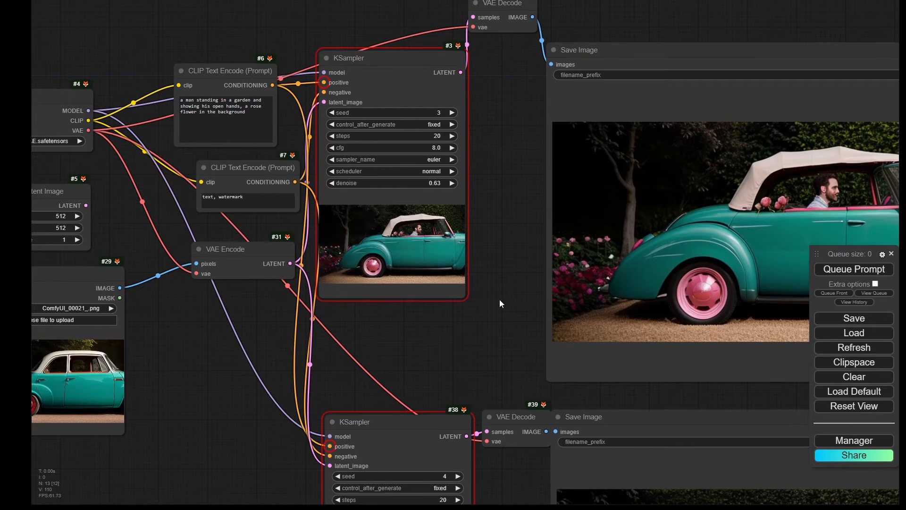
- Rearrange the input nodes so that Load Image sits level with the VAE Encode node
left_click_drag(499, 300, 511, 199)
left_click_drag(163, 62, 211, 175)
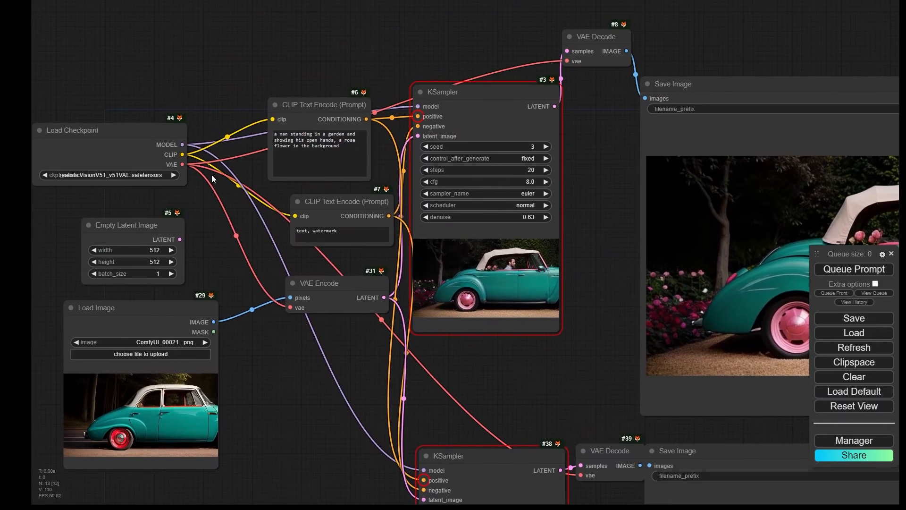
left_click_drag(599, 171, 588, 110)
left_click_drag(267, 305, 381, 187)
left_click_drag(269, 141, 242, 161)
left_click_drag(395, 126, 353, 172)
left_click_drag(206, 146, 182, 146)
scroll(226, 172, "up", 5)
left_click_drag(296, 218, 337, 214)
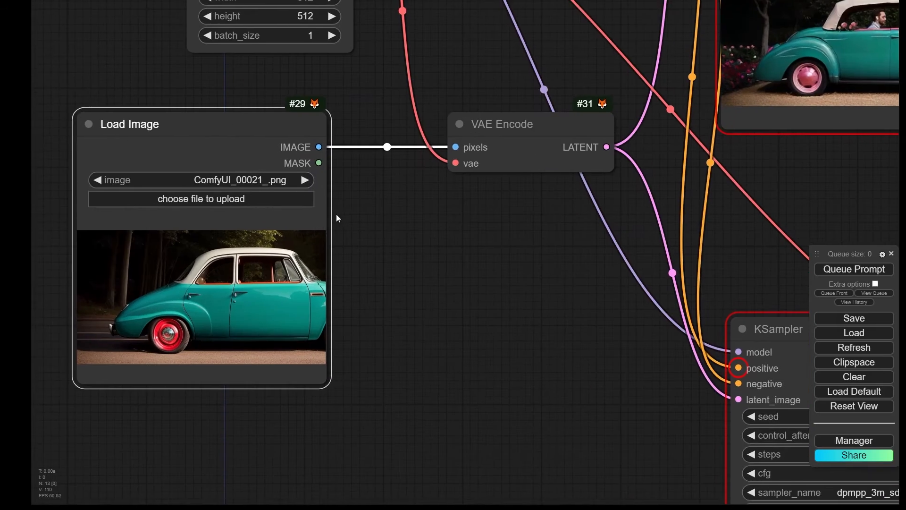
- Add an ImageBlur node below the VAE Encode node and set its blur_radius to 29
scroll(412, 234, "up", 5)
left_click_drag(441, 234, 555, 216)
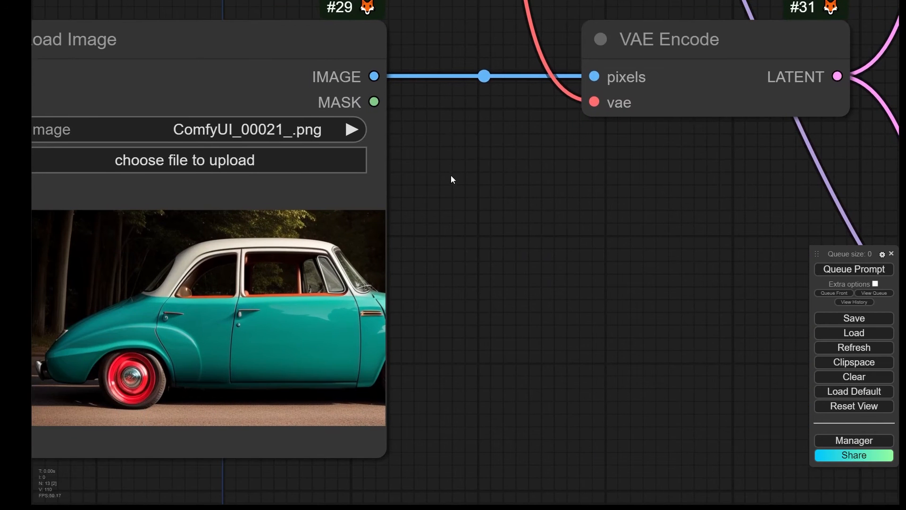
scroll(451, 176, "down", 2)
scroll(405, 142, "down", 3)
left_click_drag(423, 158, 408, 160)
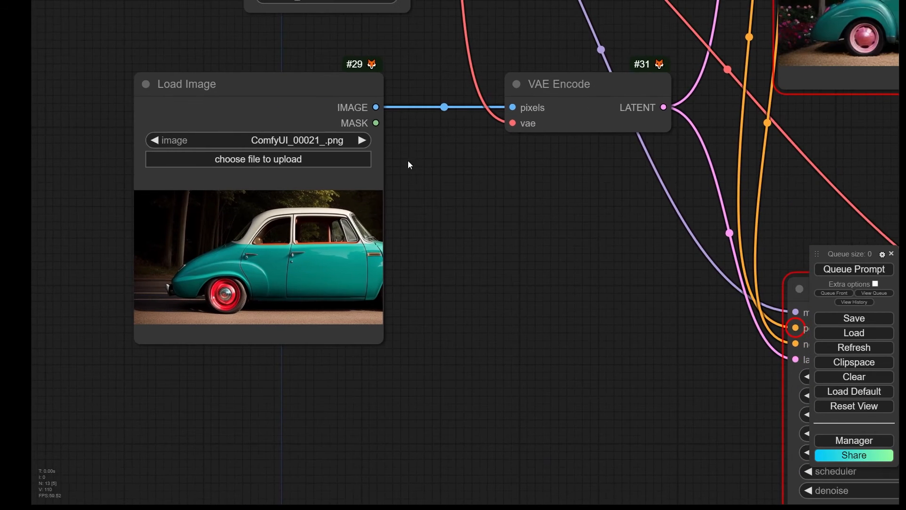
right_click(413, 160)
left_click(439, 161)
left_click(500, 206)
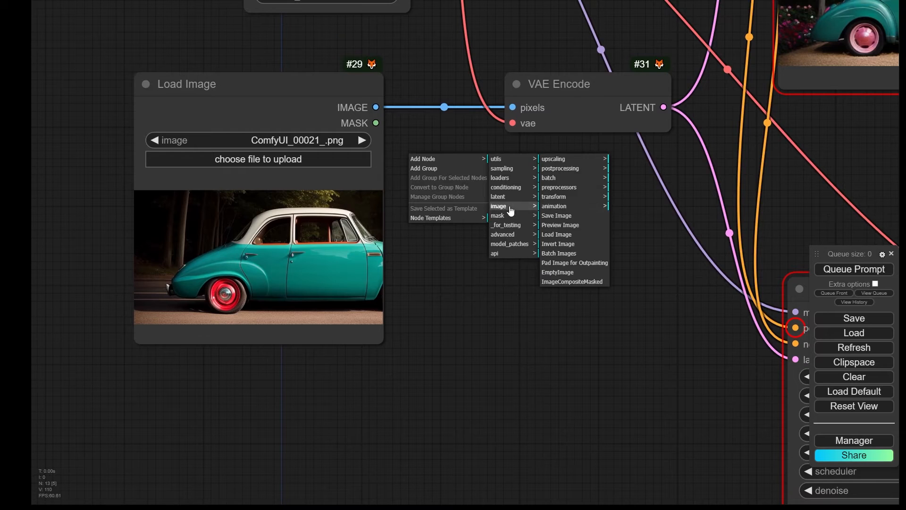
left_click(574, 169)
left_click(627, 168)
left_click_drag(556, 170, 535, 208)
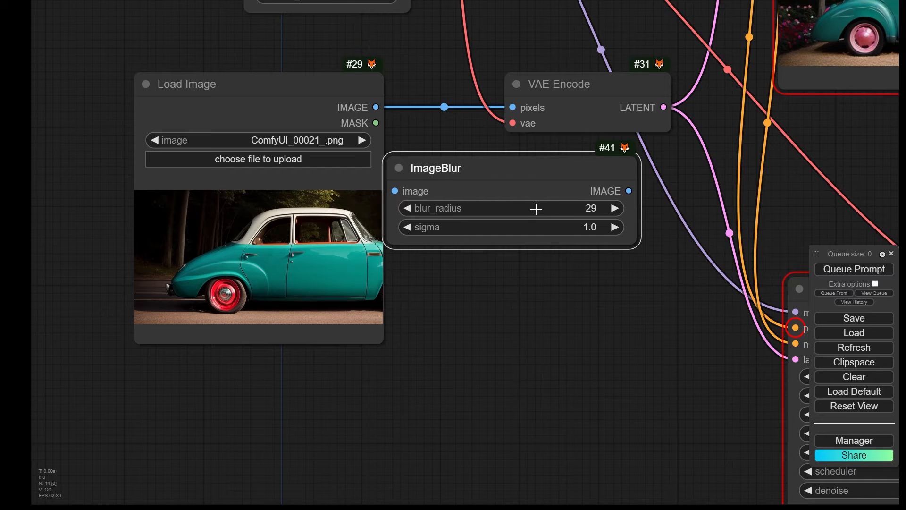
- Wire ImageBlur between Load Image and the VAE Encode pixels input, spacing out and narrowing the nodes to fit
left_click_drag(376, 107, 398, 198)
left_click_drag(398, 188, 396, 190)
left_click_drag(240, 92, 131, 80)
left_click_drag(557, 176, 465, 177)
left_click_drag(485, 245, 433, 245)
left_click_drag(438, 193, 513, 111)
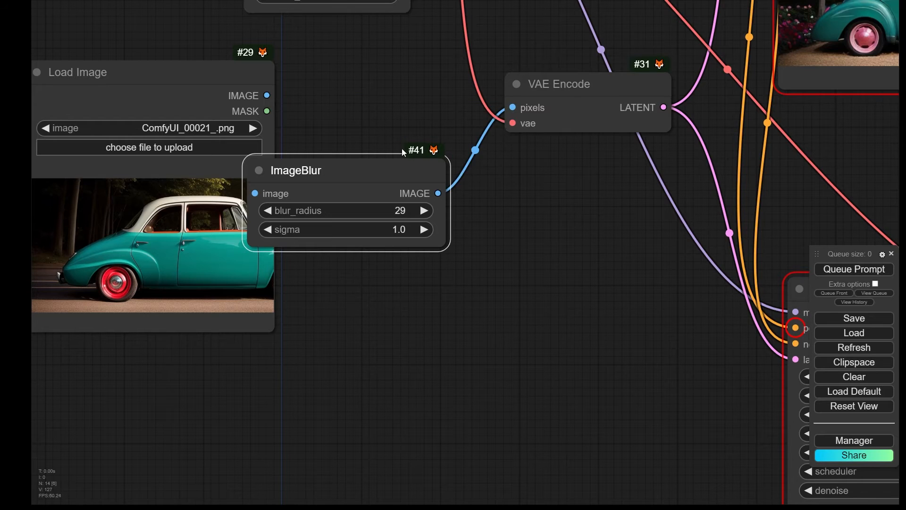
left_click_drag(353, 167, 411, 173)
- Attach a Preview Image node to the ImageBlur output and run the workflow
left_click_drag(460, 190, 542, 221)
left_click(538, 285)
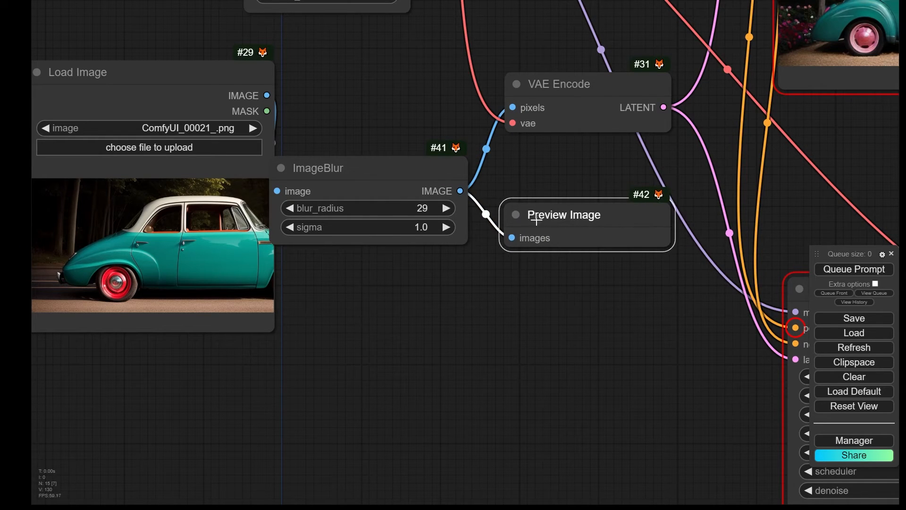
left_click(854, 269)
scroll(671, 312, "down", 5)
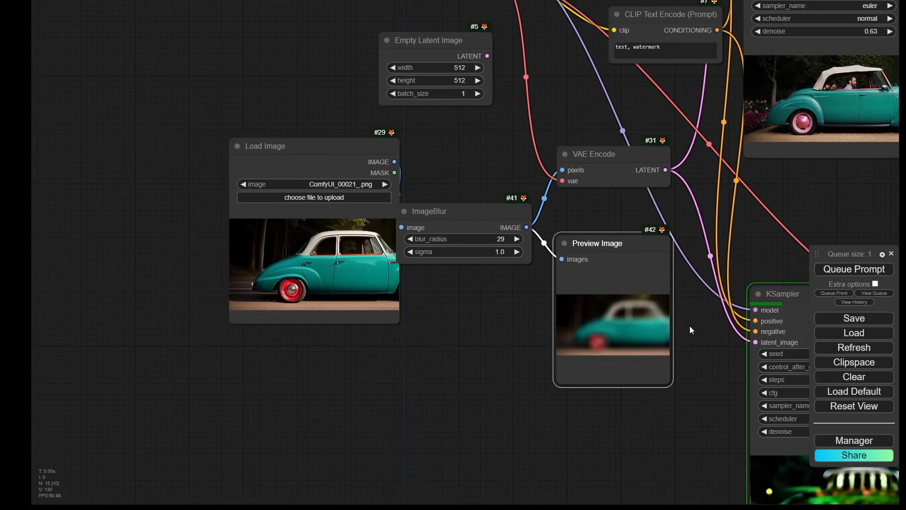
left_click_drag(689, 325, 342, 246)
scroll(250, 243, "up", 10)
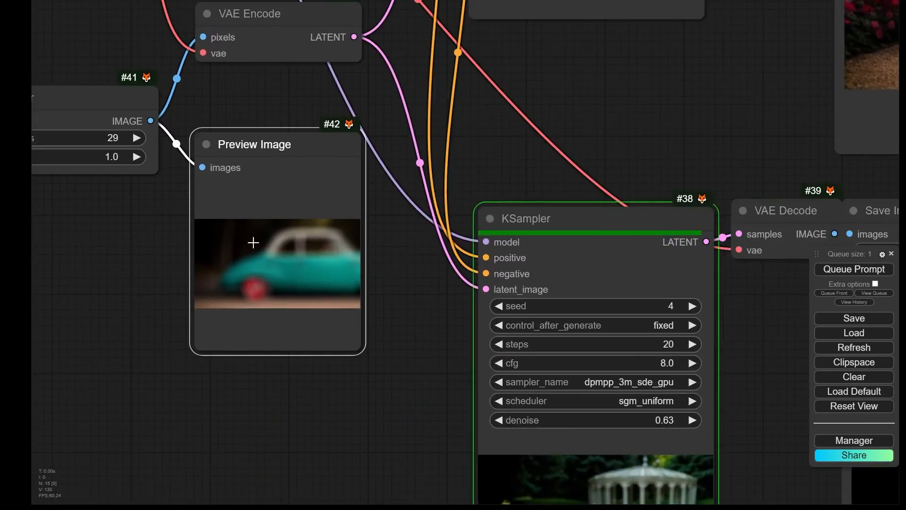
scroll(245, 266, "up", 3)
scroll(247, 269, "down", 15)
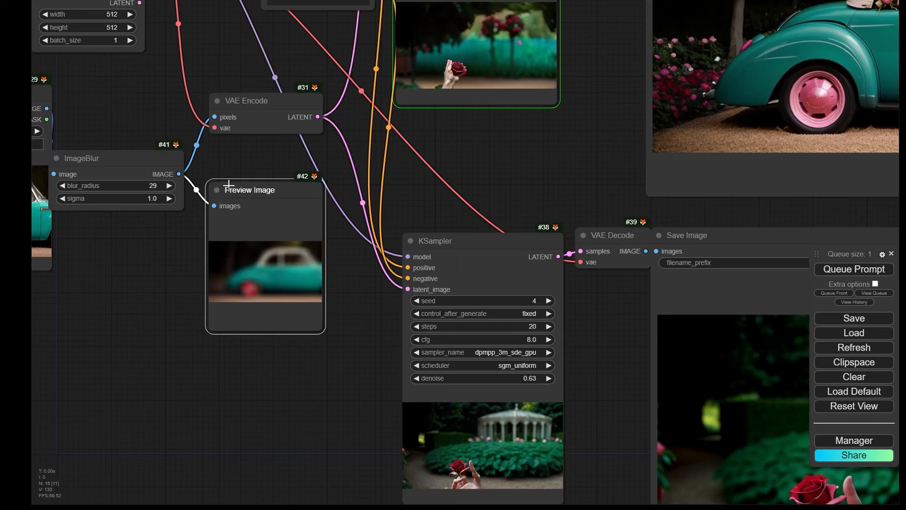
left_click_drag(119, 160, 132, 156)
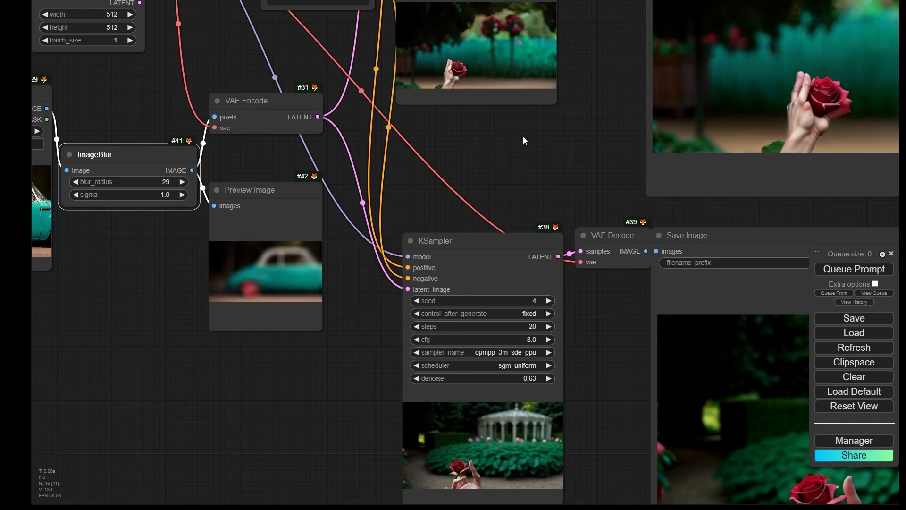
- Set the upper KSampler's denoise to 0.36 and run the workflow again
left_click_drag(524, 141, 454, 210)
left_click_drag(432, 62, 423, 62)
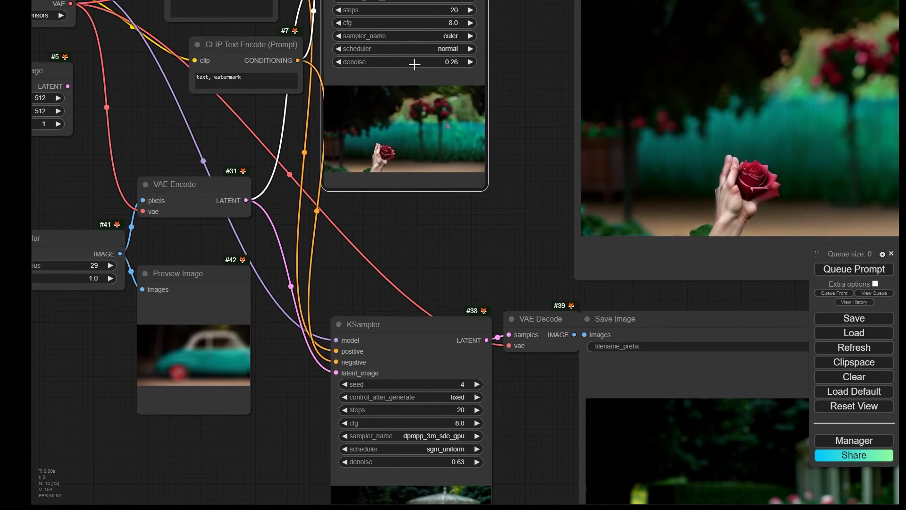
left_click(863, 270)
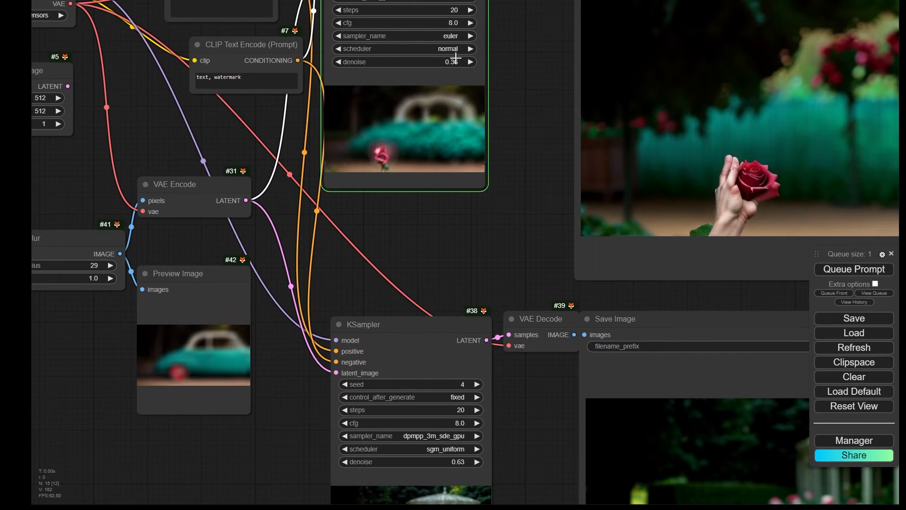
left_click_drag(531, 225, 579, 139)
scroll(483, 151, "down", 4)
scroll(213, 159, "up", 4)
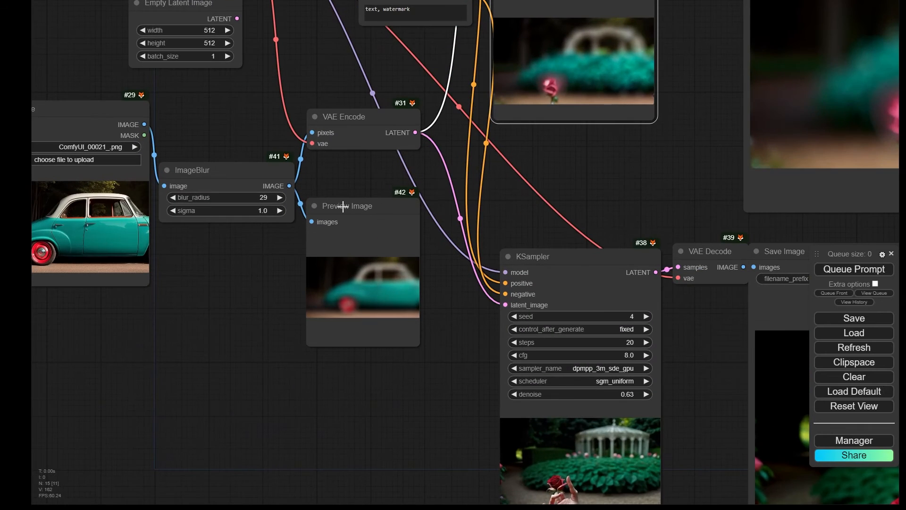
- Try to run the workflow with the ImageBlur node muted
left_click_drag(225, 169, 275, 160)
left_click_drag(246, 121, 234, 110)
left_click_drag(255, 153, 250, 165)
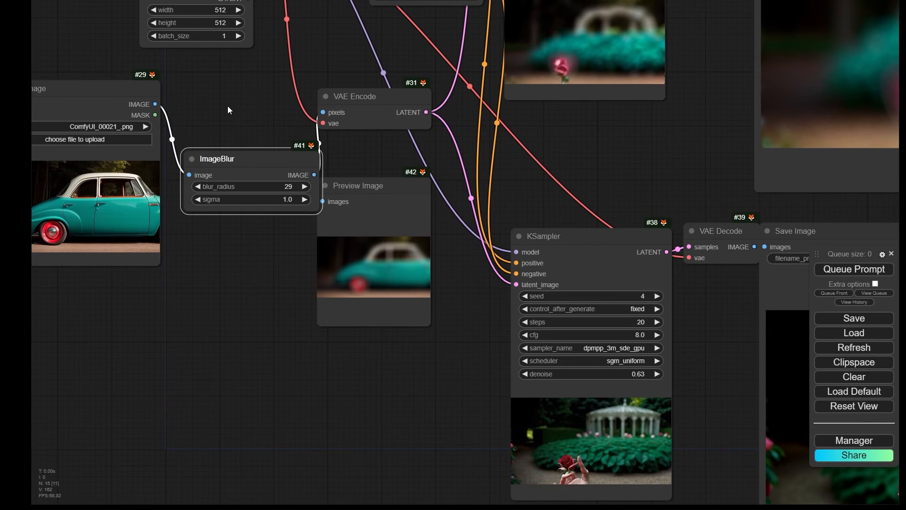
key("ctrl+m")
left_click(867, 270)
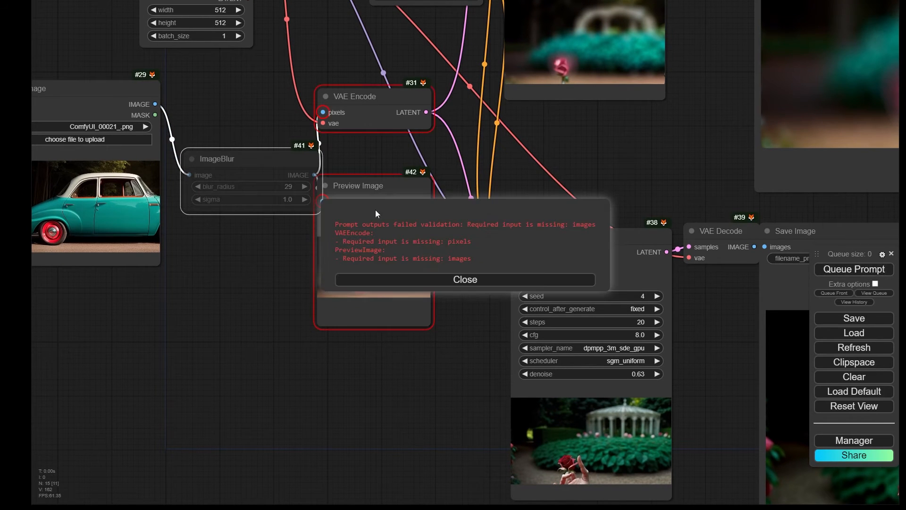
scroll(491, 161, "down", 4)
left_click(508, 279)
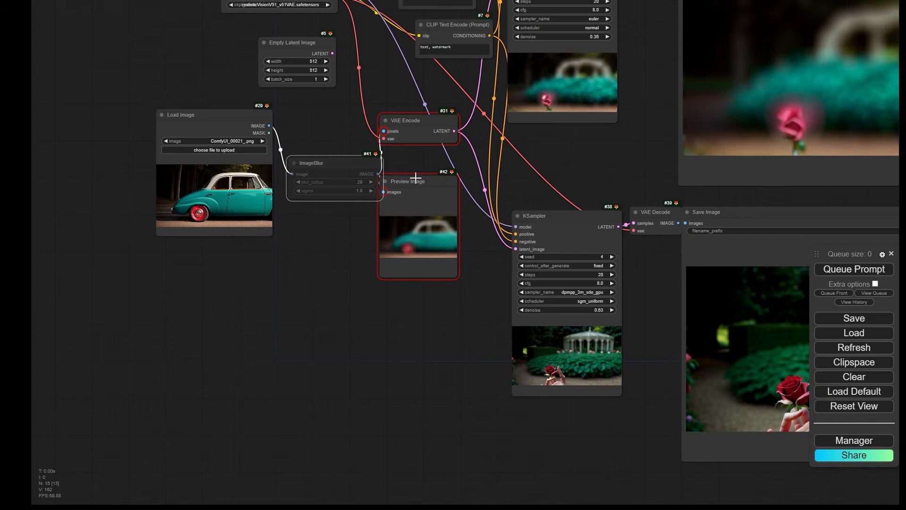
- Unmute the ImageBlur node and bypass it instead
left_click_drag(401, 166, 365, 229)
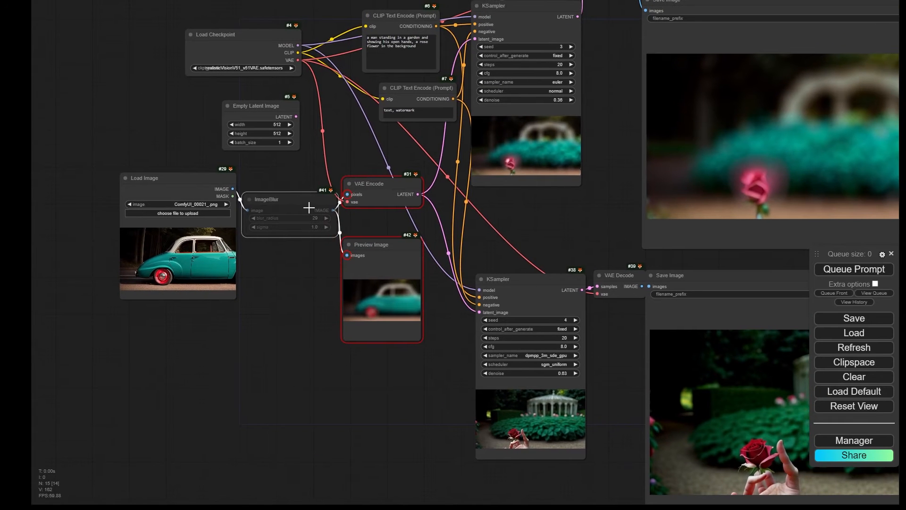
key("ctrl+m")
scroll(296, 209, "up", 3)
key("ctrl+b")
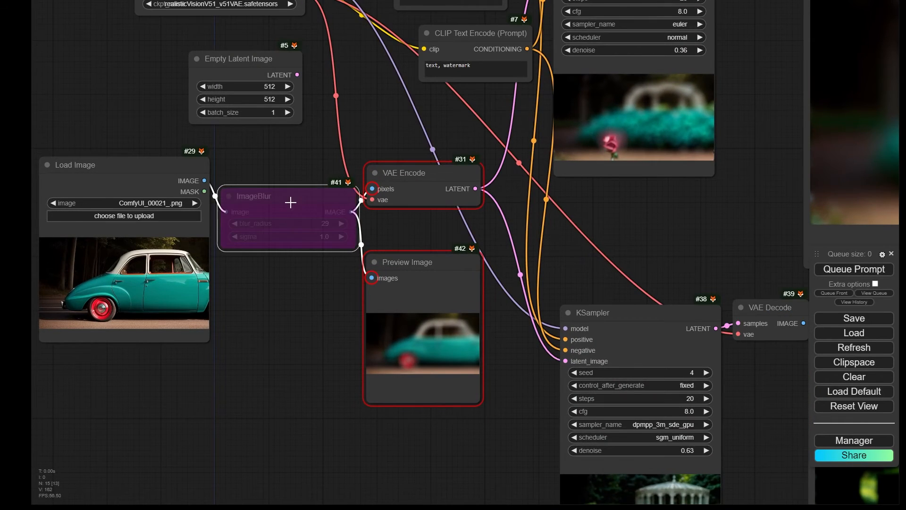
scroll(296, 203, "up", 4)
left_click_drag(266, 198, 249, 231)
scroll(270, 196, "up", 4)
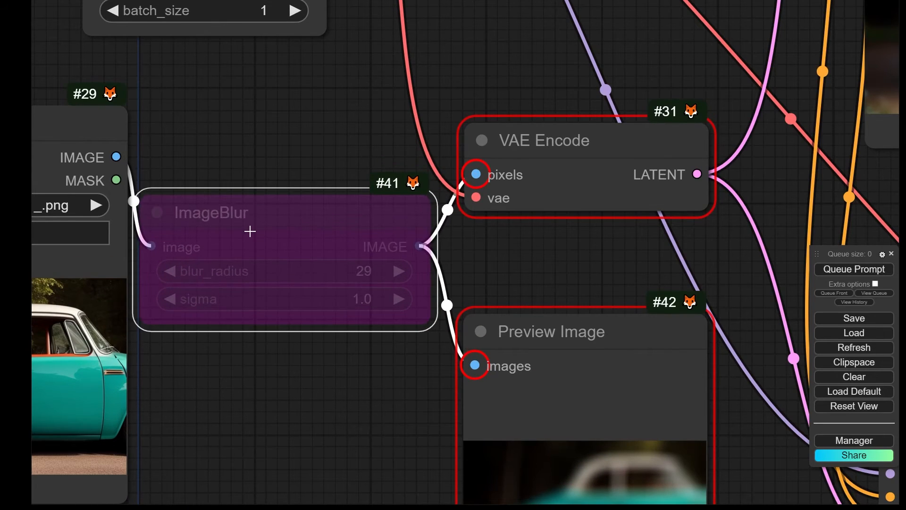
- Run the workflow with ImageBlur bypassed and compare the preview with the sampler results
scroll(255, 230, "down", 5)
left_click(846, 267)
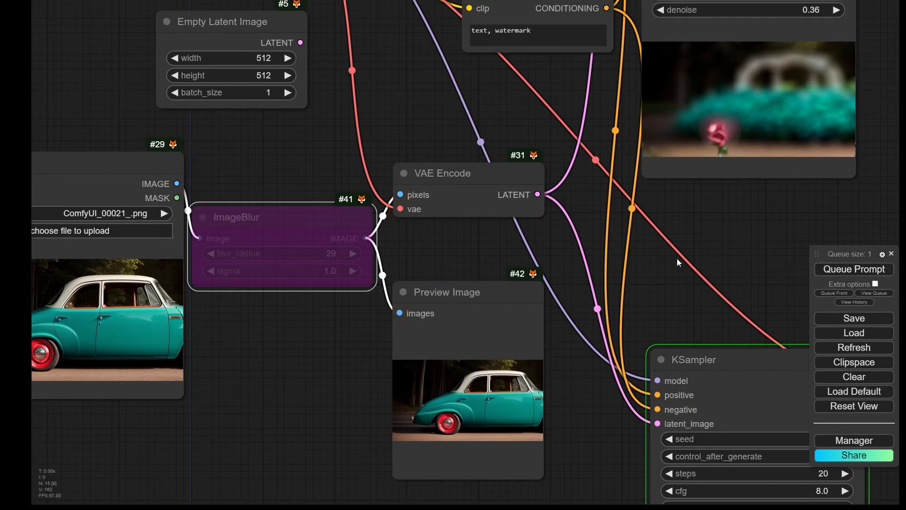
left_click_drag(482, 239, 148, 248)
left_click_drag(596, 252, 568, 272)
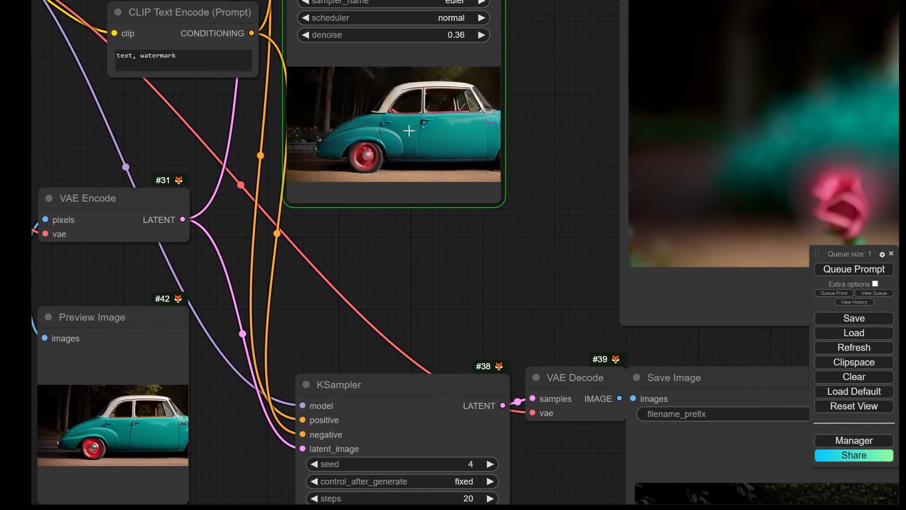
scroll(374, 202, "down", 4)
left_click_drag(375, 202, 591, 247)
- Reposition the bypassed ImageBlur node between Load Image and VAE Encode and make it narrower
left_click_drag(181, 206, 170, 212)
mouse_move(289, 236)
left_mouse_down()
mouse_move(305, 240)
mouse_move(294, 238)
left_mouse_up()
left_click_drag(426, 206, 425, 196)
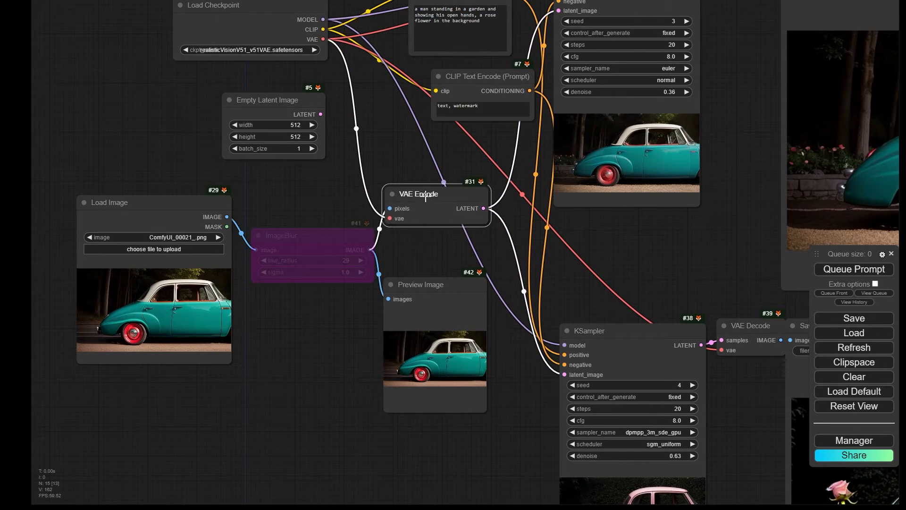
mouse_move(292, 228)
left_mouse_down()
mouse_move(283, 230)
mouse_move(290, 235)
left_mouse_up()
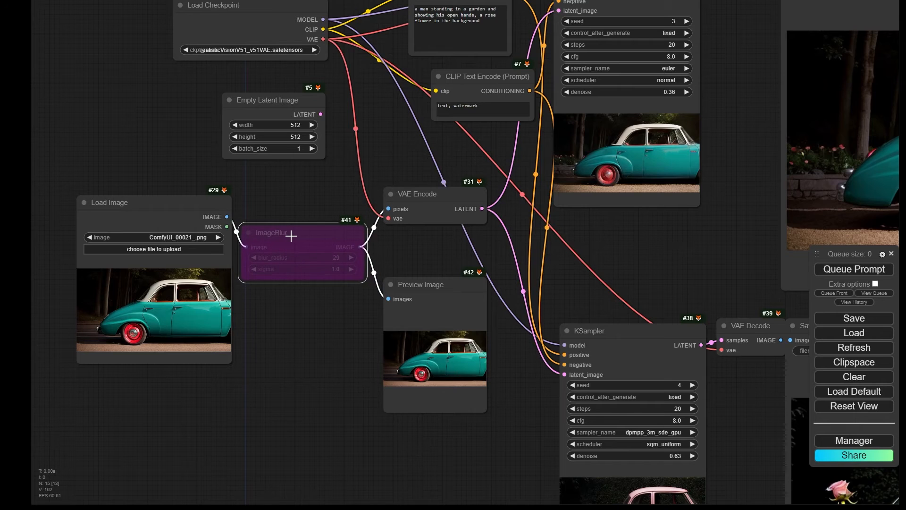
scroll(290, 235, "up", 6)
scroll(246, 257, "up", 4)
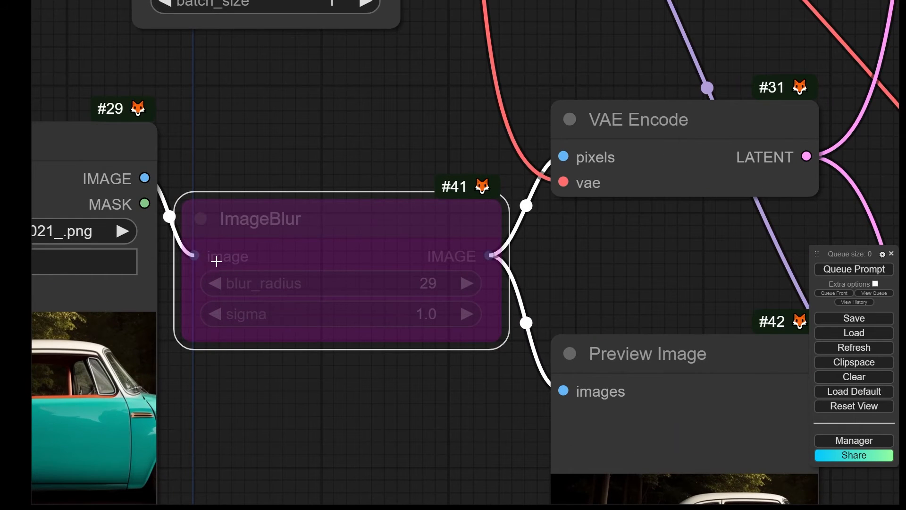
left_click_drag(453, 244, 459, 247)
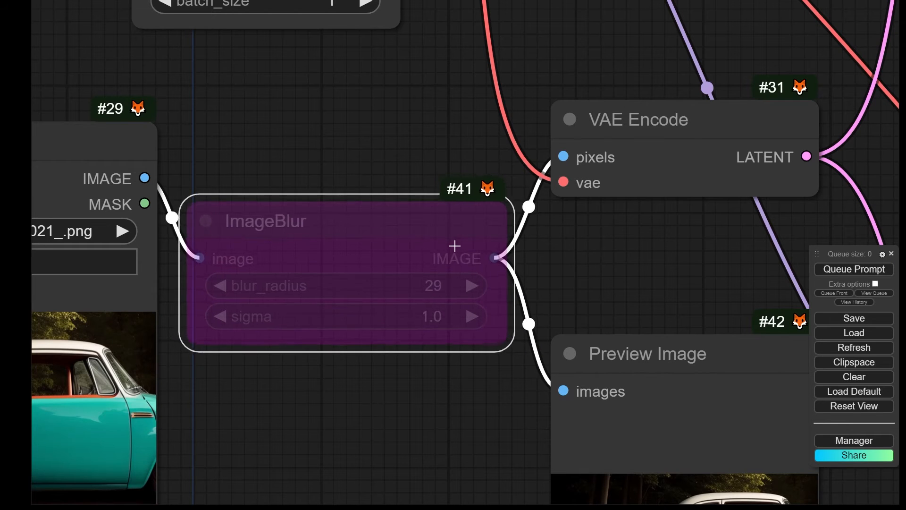
left_click(403, 174)
scroll(406, 211, "down", 4)
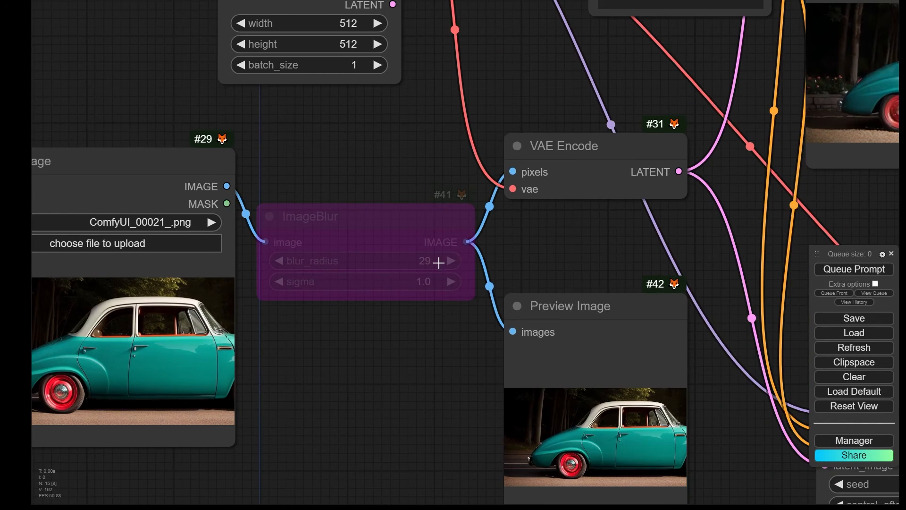
left_click_drag(472, 298, 395, 293)
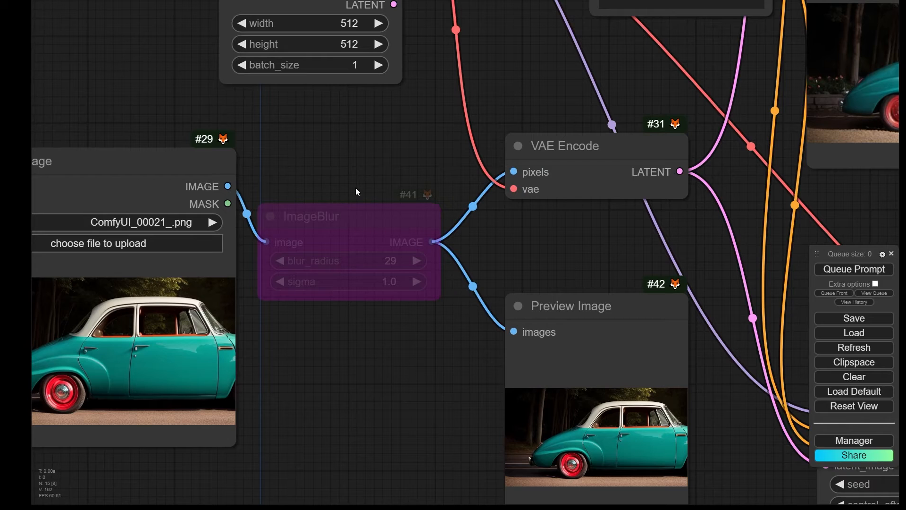
- Move the bypassed ImageBlur node up, closer to the level of the VAE Encode node
scroll(366, 161, "down", 4)
left_click_drag(366, 170, 341, 238)
scroll(341, 239, "up", 3)
left_click_drag(346, 272, 357, 254)
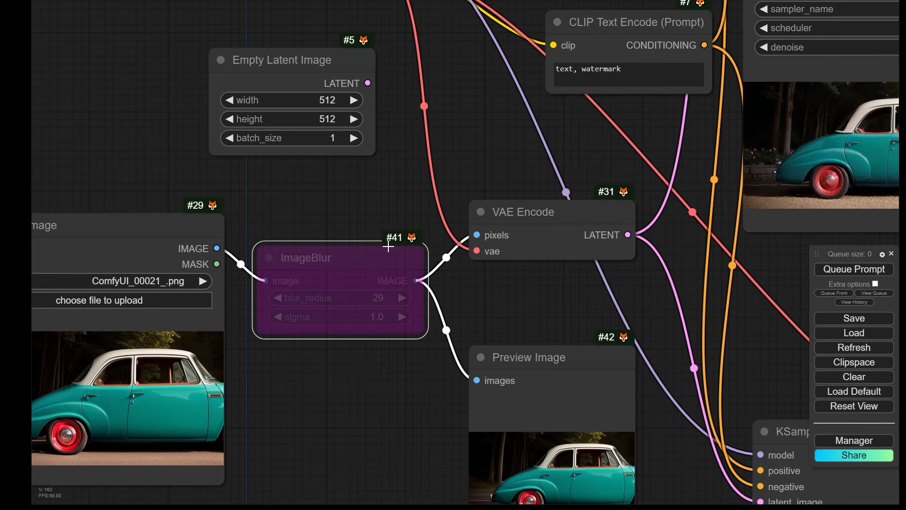
scroll(388, 246, "down", 4)
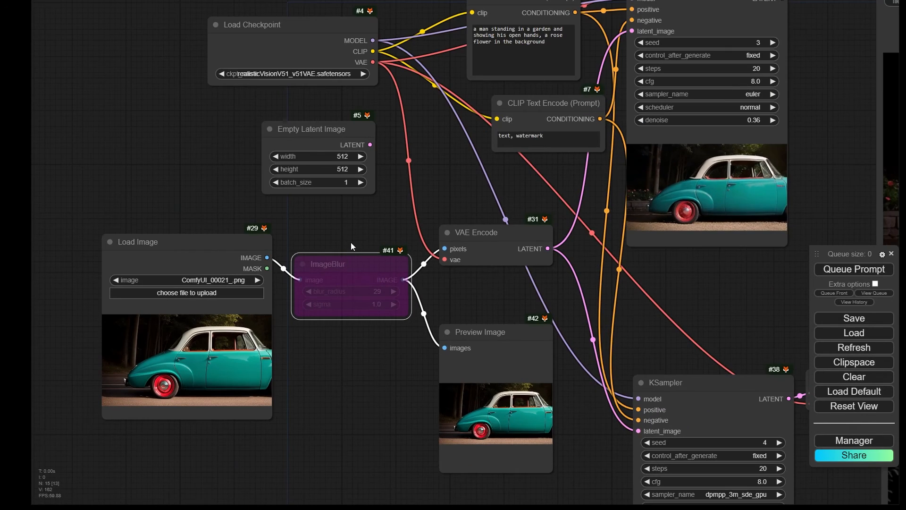
left_click_drag(349, 226, 268, 220)
scroll(239, 259, "up", 5)
left_click_drag(289, 271, 293, 251)
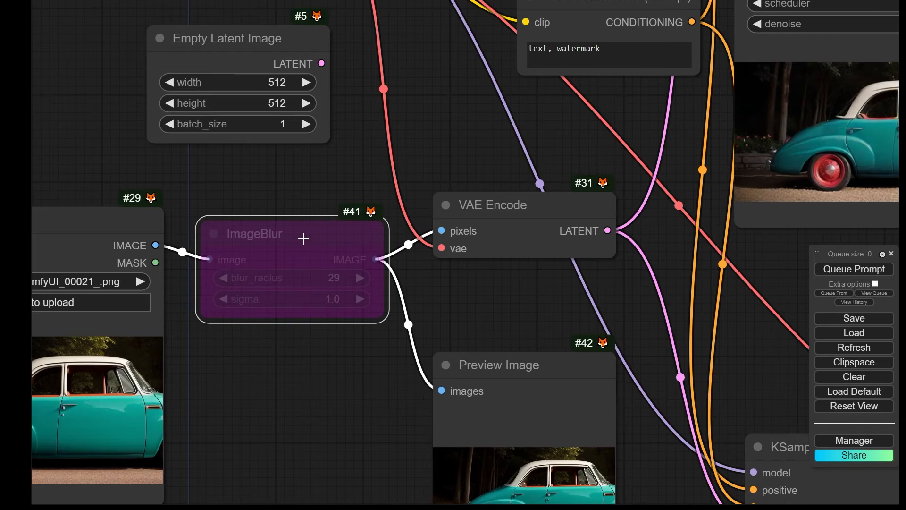
- Toggle the ImageBlur bypass off, on and off again, and align the node with VAE Encode
right_click(303, 239)
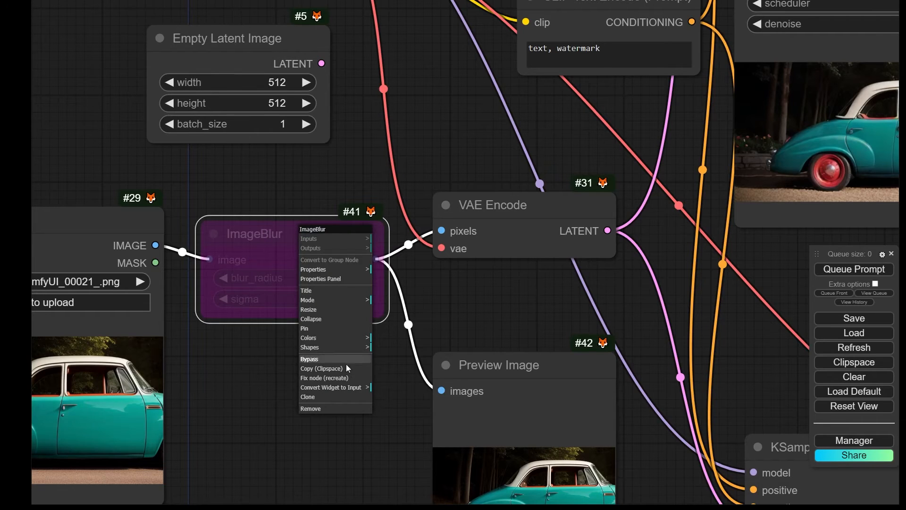
left_click(325, 363)
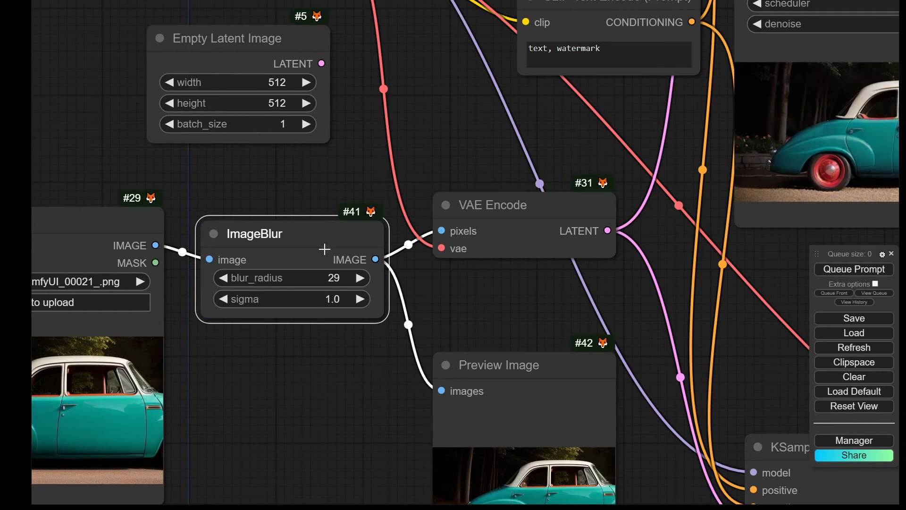
right_click(321, 248)
left_click(326, 368)
right_click(321, 248)
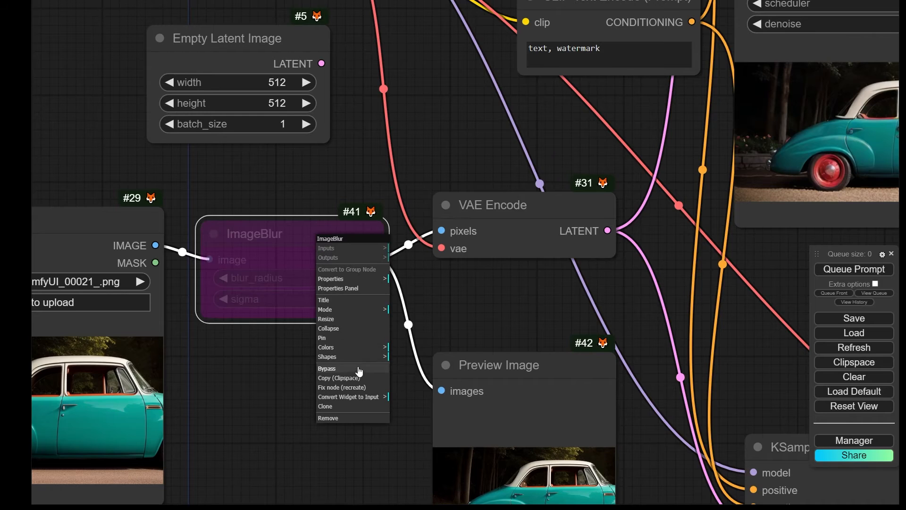
left_click(330, 369)
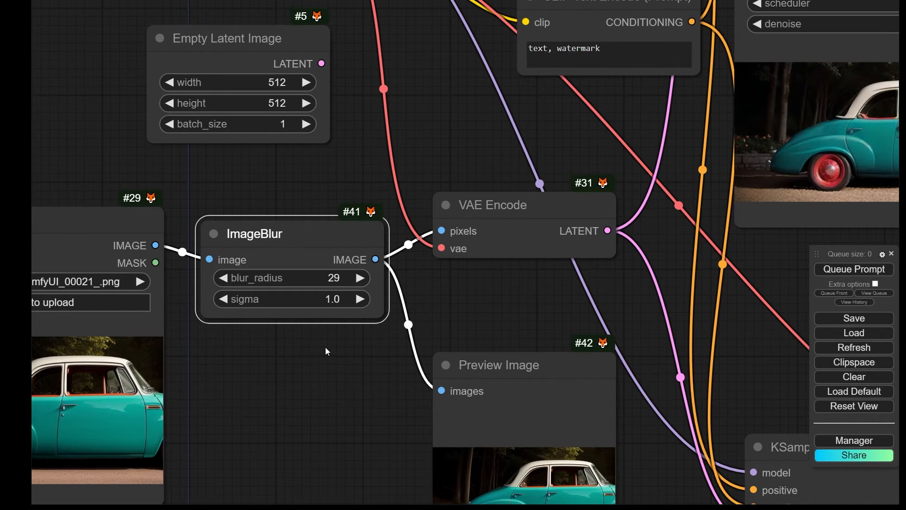
left_click_drag(308, 236, 312, 211)
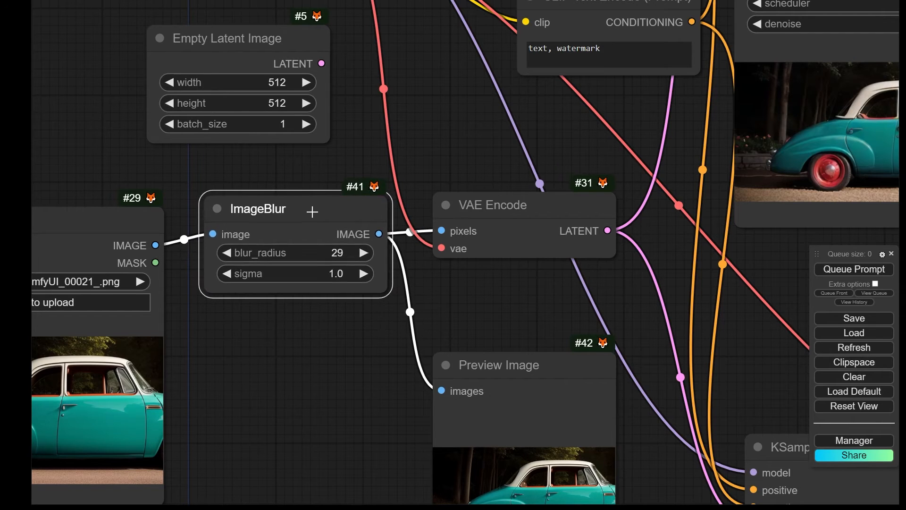
- Toggle the bypass of the ImageBlur node on and off twice
key("ctrl+b")
key("ctrl+b")
key("ctrl+b")
key("ctrl+b")
- Add a Reroute node in the empty space above the positive CLIP Text Encode node
scroll(176, 38, "down", 8)
right_click(202, 17)
left_click(208, 17)
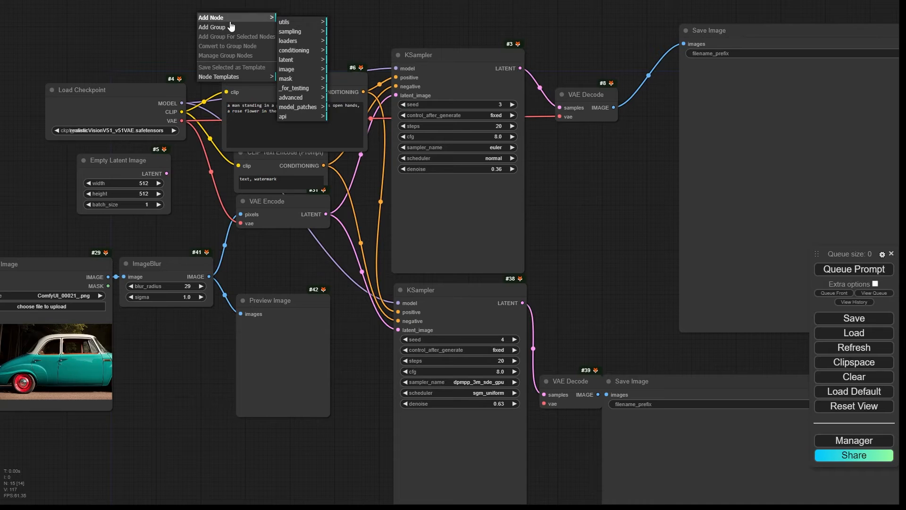
left_click(314, 23)
left_click(353, 41)
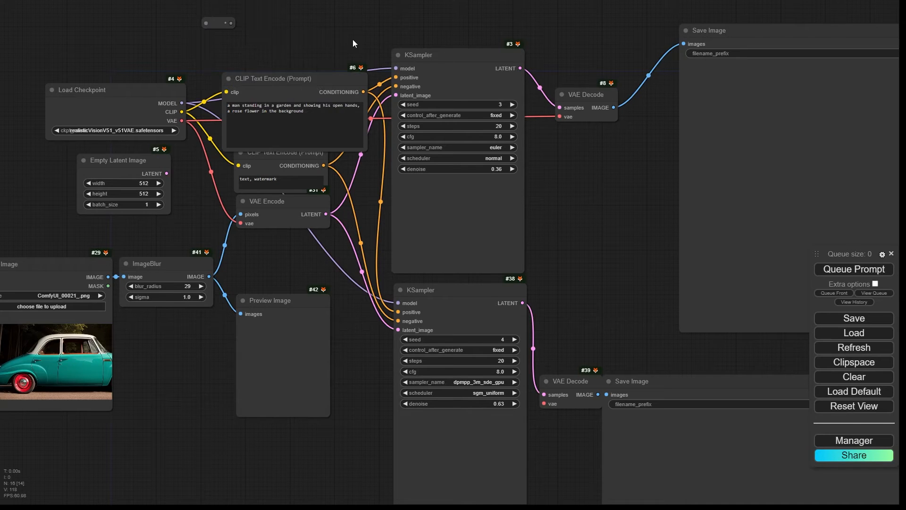
- Route the checkpoint's MODEL output through the Reroute to both KSamplers and place the Reroute just above the first KSampler's inputs
left_click_drag(184, 103, 206, 24)
left_click_drag(215, 27, 396, 69)
left_click_drag(266, 47, 400, 304)
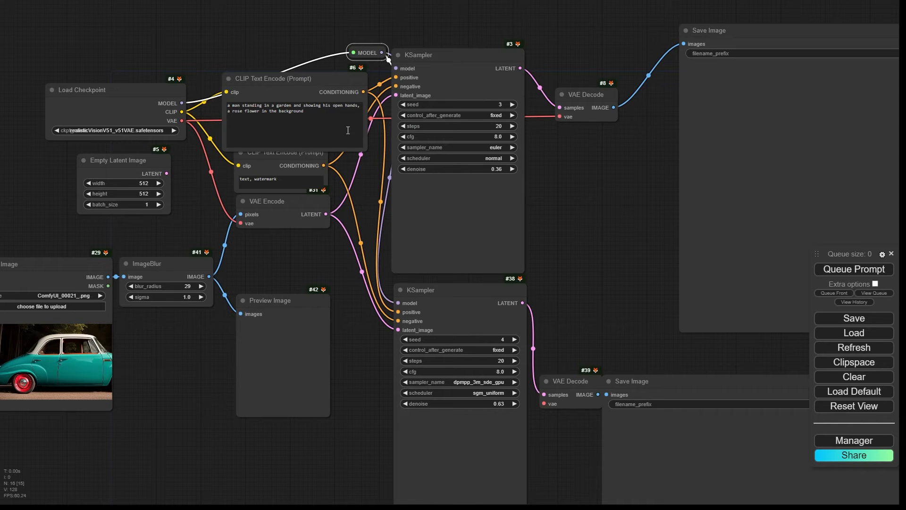
mouse_move(371, 52)
left_mouse_down()
mouse_move(307, 20)
mouse_move(319, 125)
mouse_move(350, 149)
mouse_move(353, 27)
mouse_move(364, 47)
mouse_move(367, 37)
left_mouse_up()
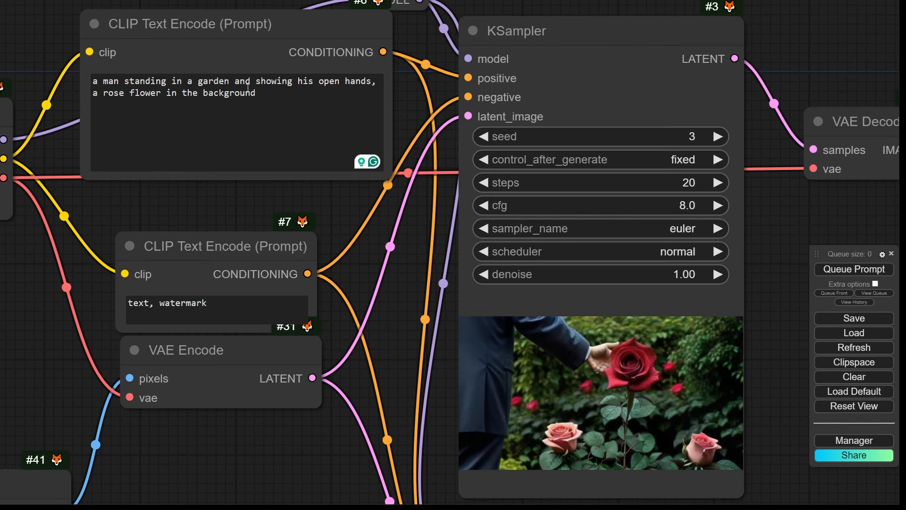
- Lower the weight of "rose flower" in the positive prompt to 0.2
scroll(87, 99, "up", 4)
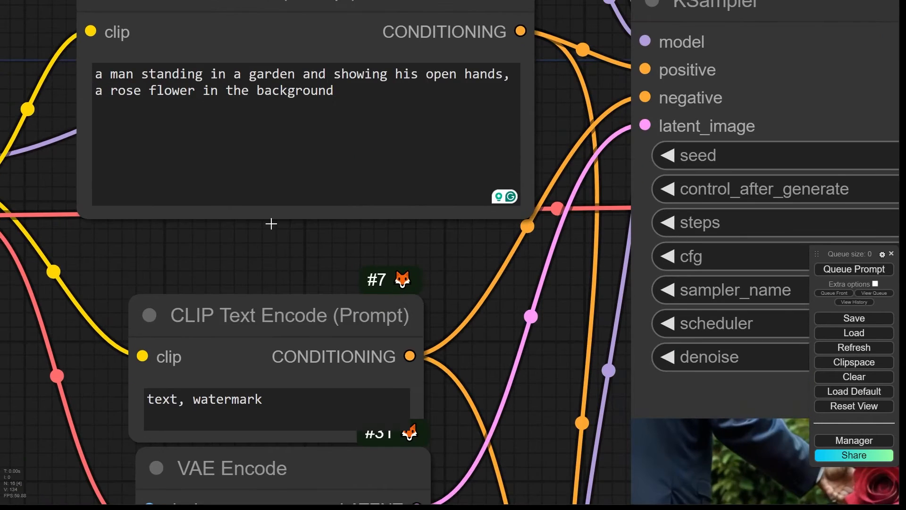
scroll(342, 261, "down", 4)
left_click_drag(476, 313, 383, 213)
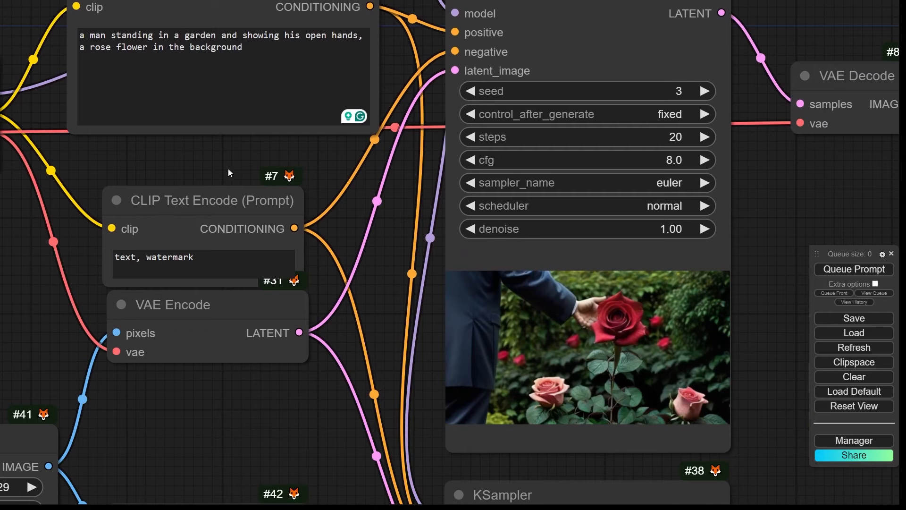
left_click_drag(228, 171, 393, 332)
scroll(220, 189, "up", 6)
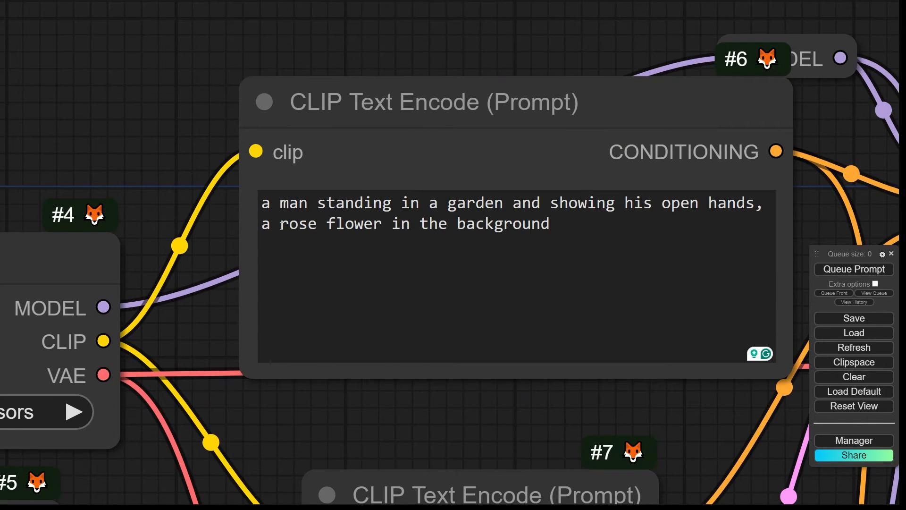
left_click_drag(282, 226, 382, 226)
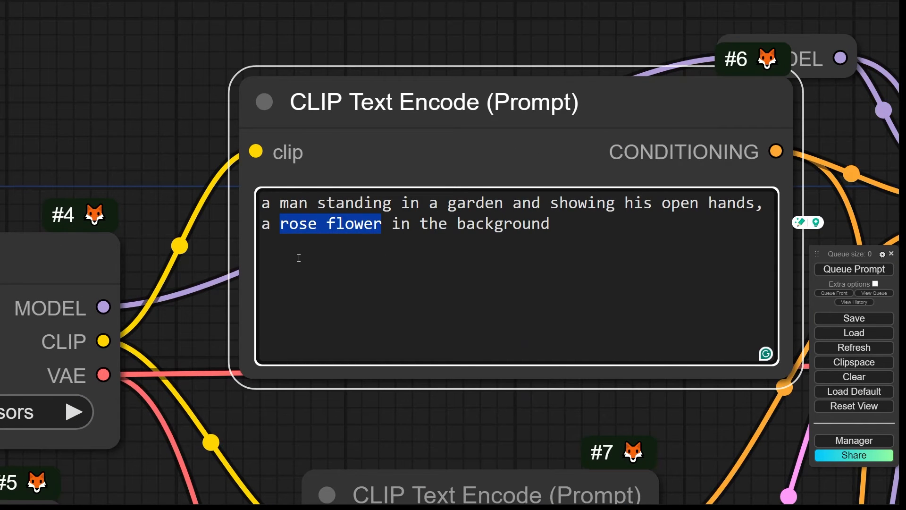
key("ctrl+Down")
key("ctrl+Down")
key("ctrl+Down")
key("ctrl+Down")
key("ctrl+Down")
key("ctrl+Down")
key("ctrl+Down")
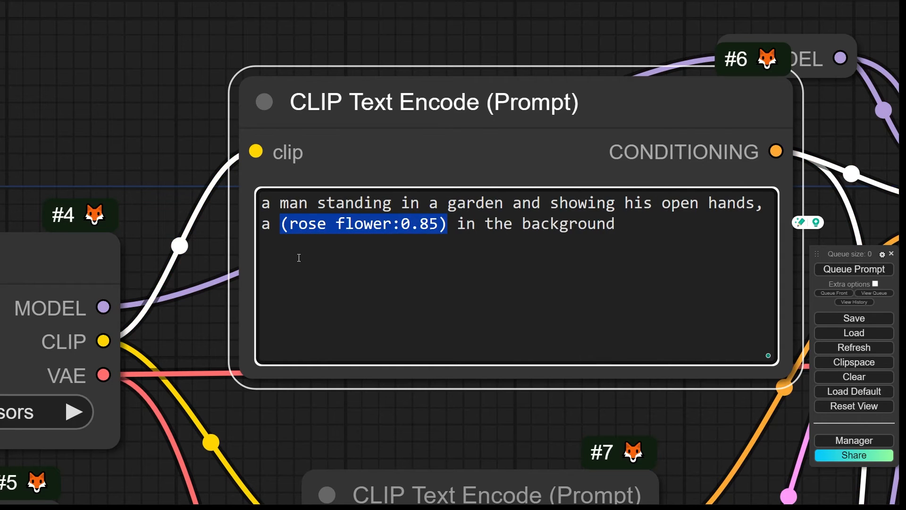
key("ctrl+Down")
key("ctrl+Down")
key("ctrl+Down")
key("ctrl+Down")
key("ctrl+Down")
key("ctrl+Down")
key("ctrl+Down")
key("ctrl+Down")
key("ctrl+Down")
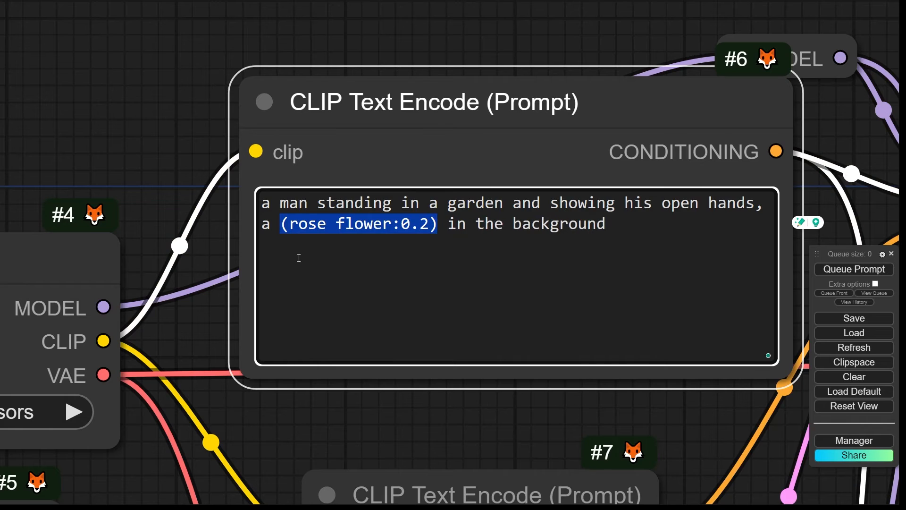
- Run the workflow with the rose flower weight at 0.2 and check the preview in the first KSampler
scroll(317, 277, "down", 2)
left_click_drag(433, 433, 243, 313)
scroll(243, 314, "down", 2)
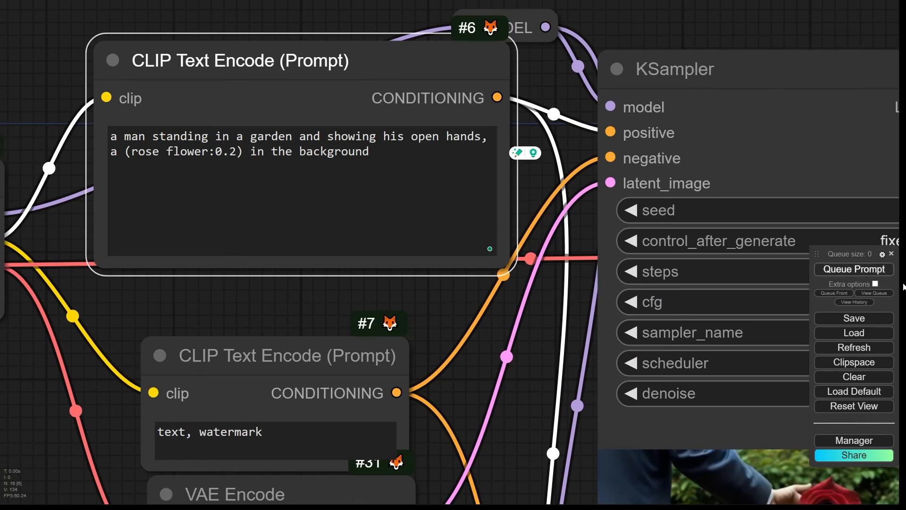
left_click(890, 276)
scroll(421, 273, "down", 2)
left_click_drag(421, 273, 441, 259)
scroll(423, 211, "down", 2)
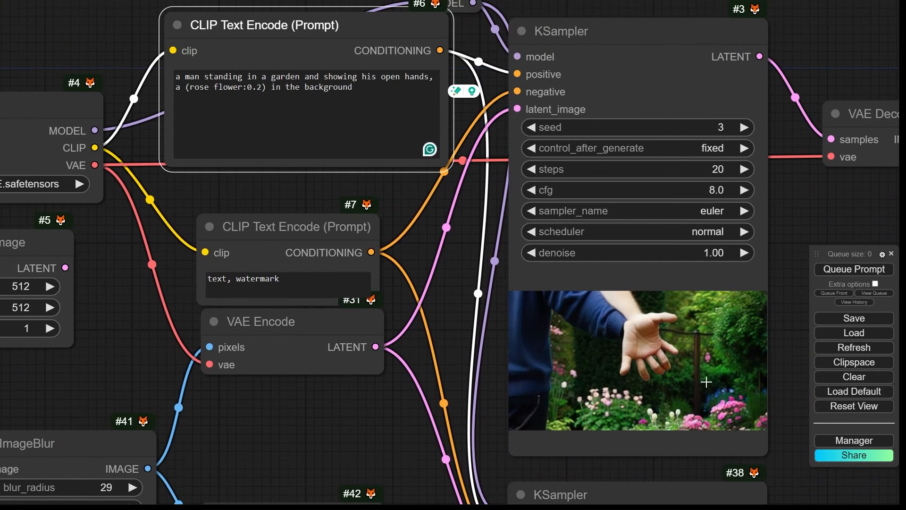
- Raise the weight of "rose flower" in the positive prompt to 0.8
left_click(216, 90)
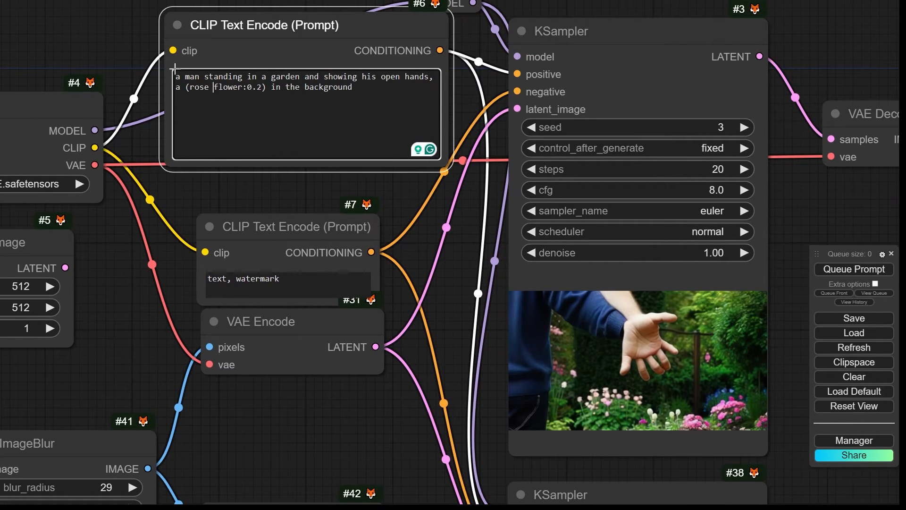
scroll(100, 46, "up", 6)
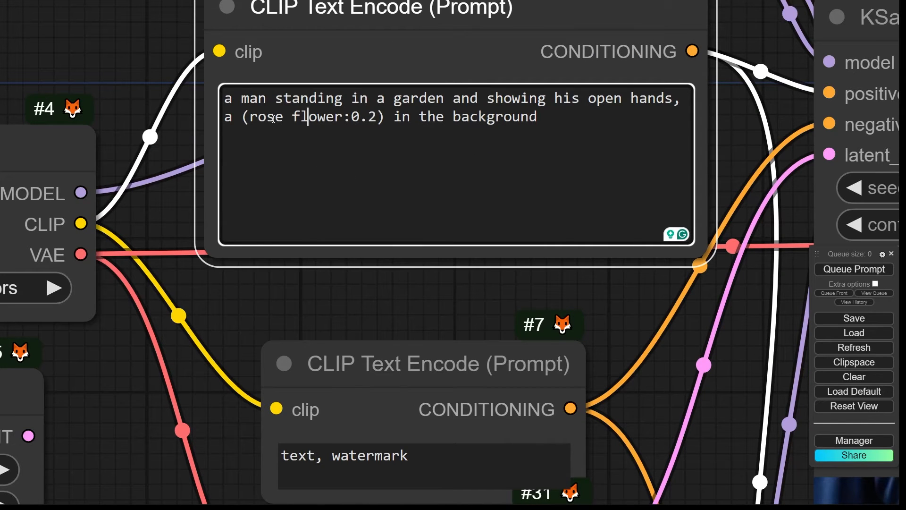
left_click_drag(380, 118, 307, 118)
left_click(307, 118)
key("ctrl+Up")
key("ctrl+Up")
key("ctrl+Up")
key("ctrl+Up")
key("ctrl+Up")
key("ctrl+Up")
key("ctrl+Up")
key("ctrl+Up")
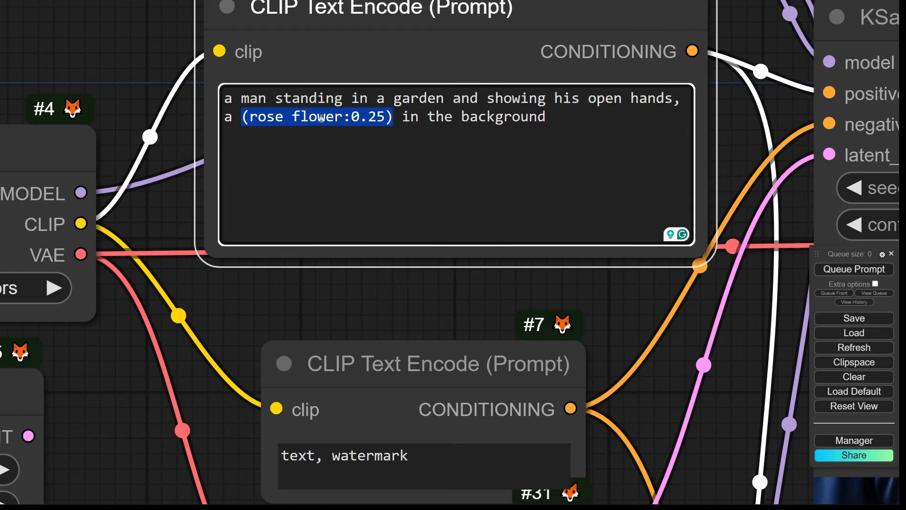
key("ctrl+Up")
key("ctrl+Up")
key("ctrl+Up")
key("ctrl+Up")
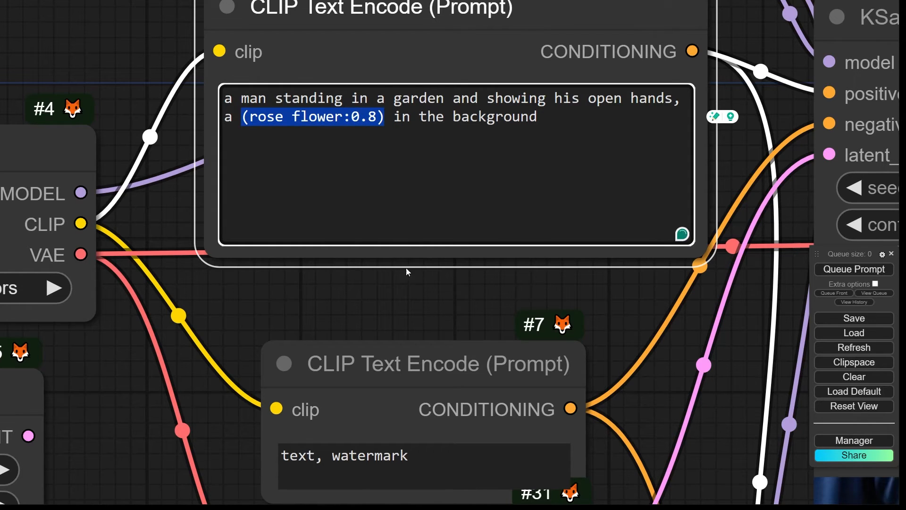
- Run the workflow with the rose flower weight at 0.8 and check the first KSampler's preview
scroll(487, 305, "down", 1)
left_click_drag(496, 314, 340, 293)
left_click(858, 269)
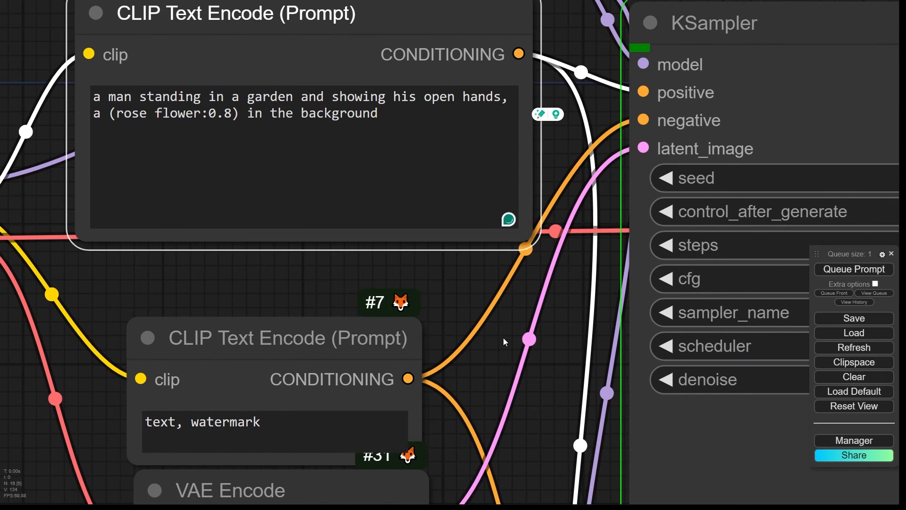
scroll(490, 346, "down", 2)
left_click_drag(490, 346, 500, 259)
scroll(376, 154, "down", 1)
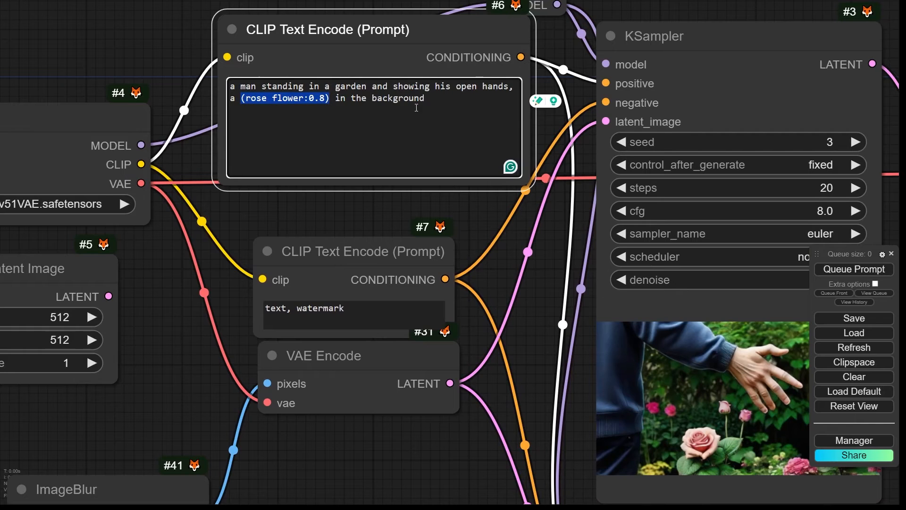
- Increase the weight of "rose flower" in the positive prompt to 1.65
left_click(268, 99)
key("ctrl+Up")
key("ctrl+Up")
key("ctrl+Up")
key("ctrl+Up")
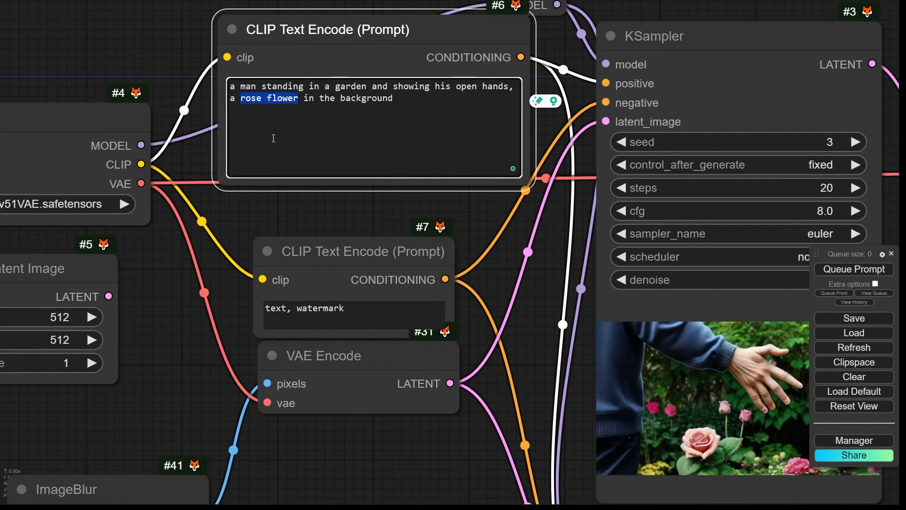
key("ctrl+Up")
key("ctrl+Up")
key("ctrl+Up")
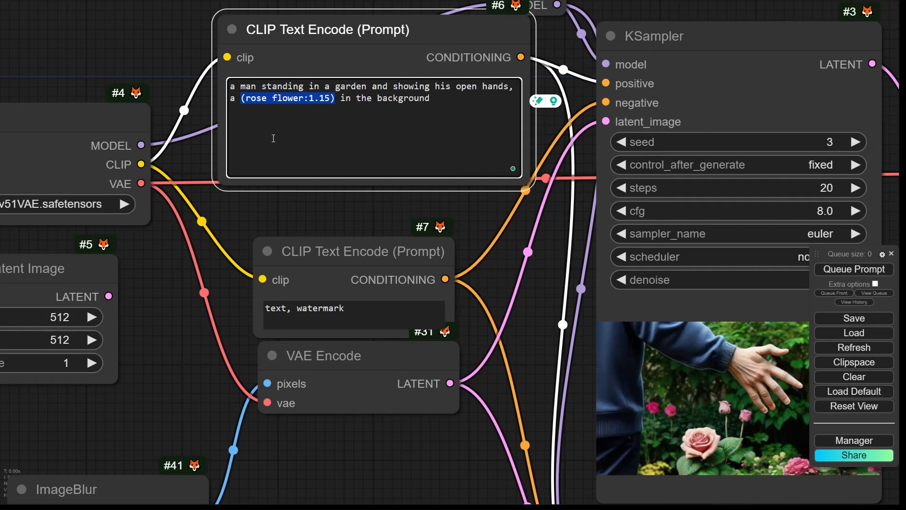
key("ctrl+Up")
key("ctrl+Up")
key("ctrl+Up")
key("ctrl+Up")
key("ctrl+Up")
key("ctrl+Up")
key("ctrl+Up")
key("ctrl+Up")
key("ctrl+Up")
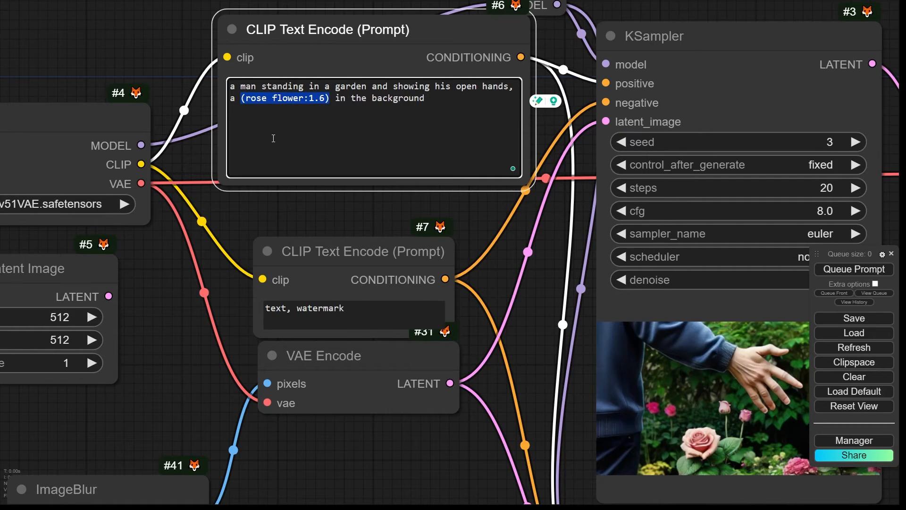
key("ctrl+Up")
- Run the workflow with the rose flower weight at 1.65 and view the generated image
left_click(853, 268)
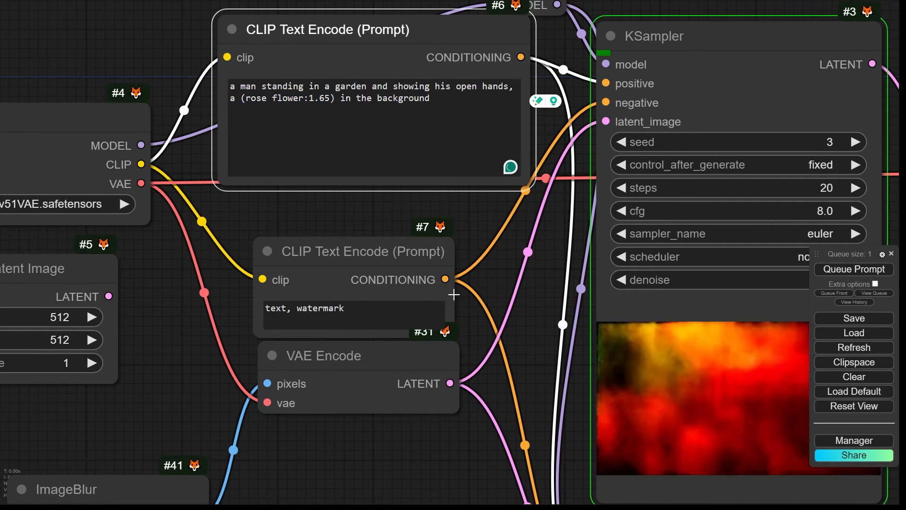
left_click_drag(509, 301, 375, 202)
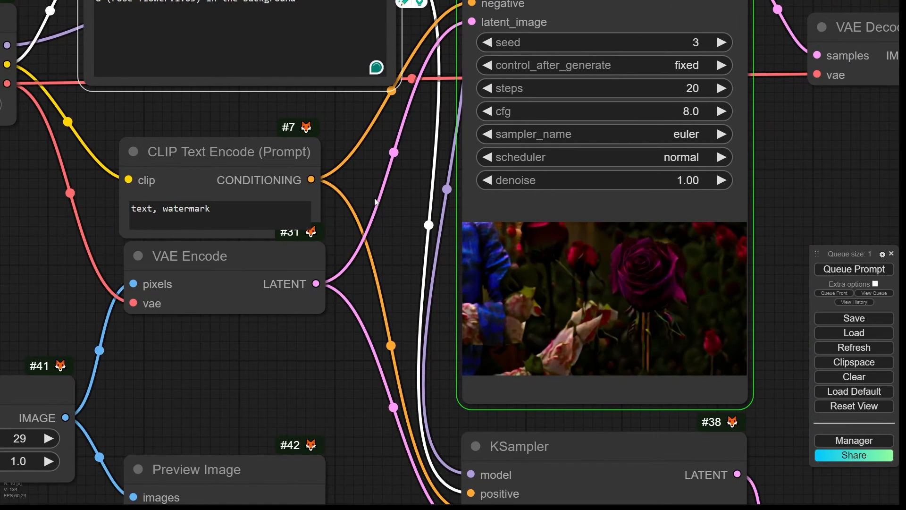
left_click_drag(803, 264, 420, 202)
scroll(627, 202, "down", 1)
left_click_drag(627, 202, 186, 313)
scroll(491, 268, "down", 4)
left_click_drag(204, 228, 416, 219)
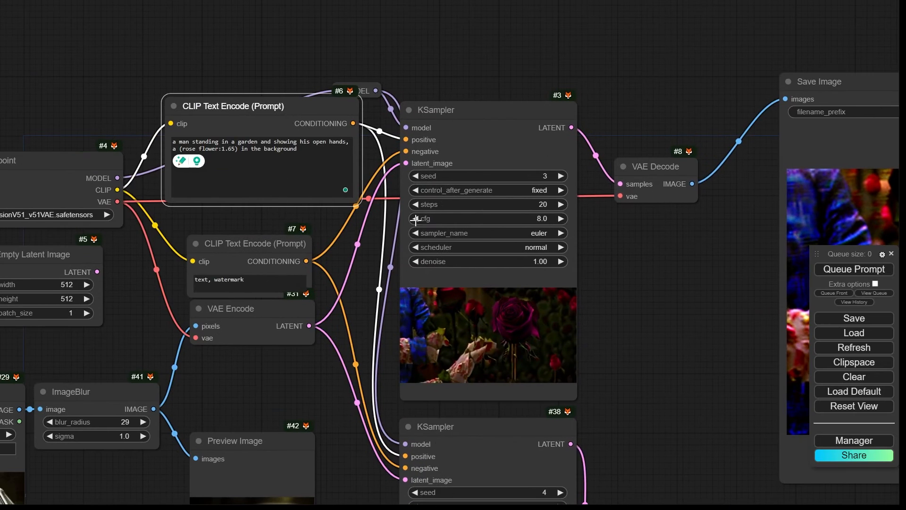
- Examine the weighted rose flower phrase in the prompt against the KSampler preview and the full-size saved image
scroll(180, 126, "up", 4)
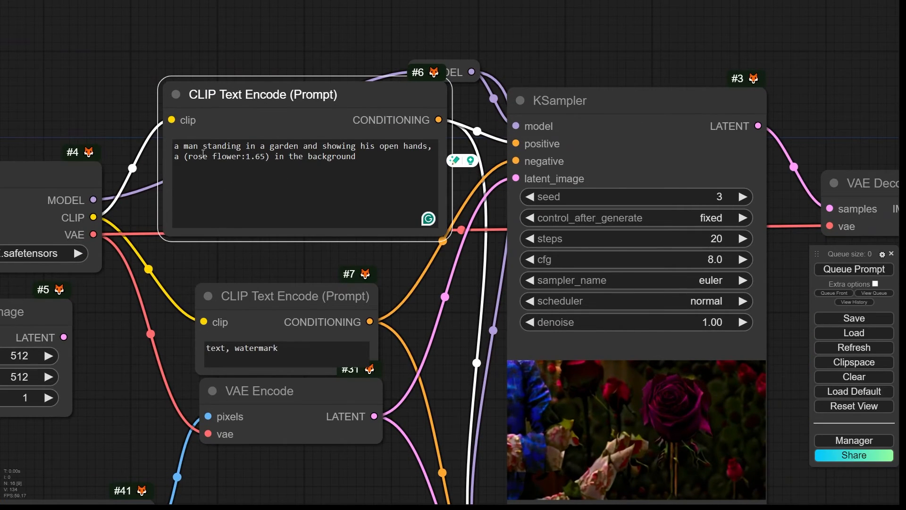
scroll(166, 152, "up", 5)
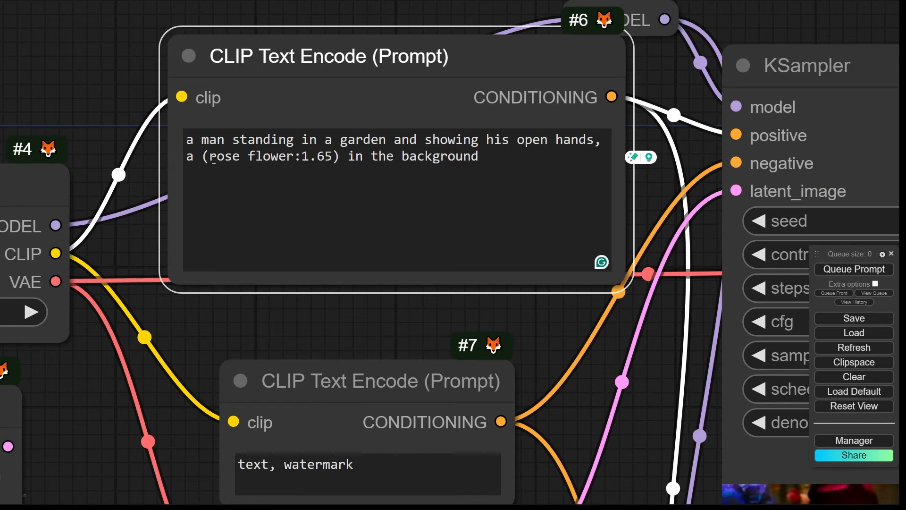
left_click_drag(207, 156, 337, 156)
scroll(420, 314, "down", 3)
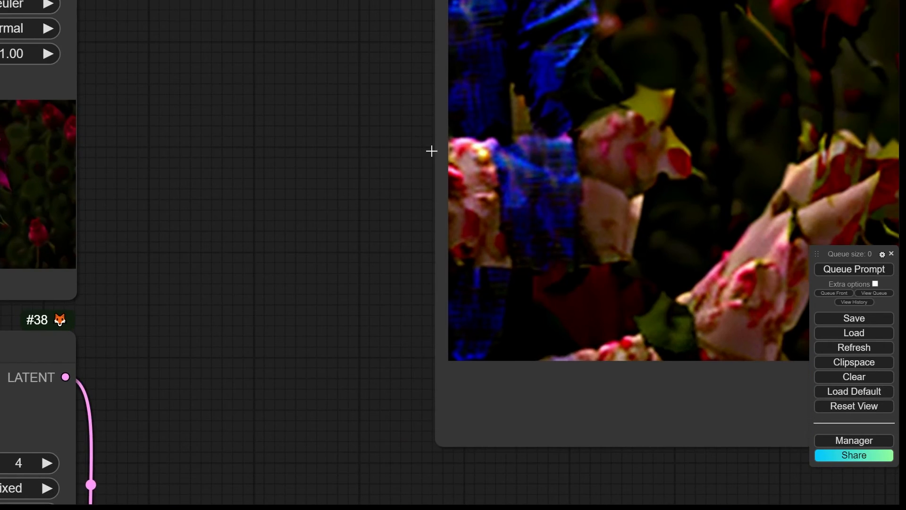
left_click_drag(431, 151, 82, 185)
scroll(594, 156, "down", 5)
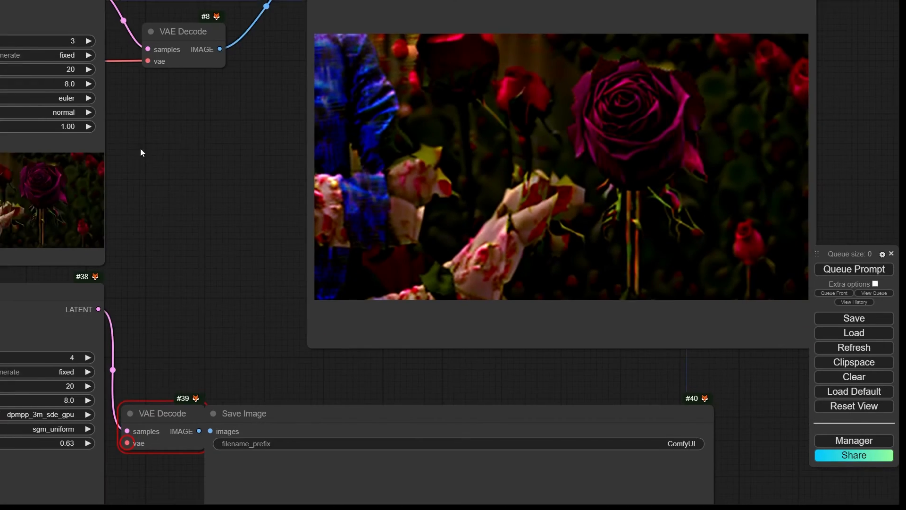
left_click_drag(142, 150, 439, 205)
scroll(308, 125, "up", 4)
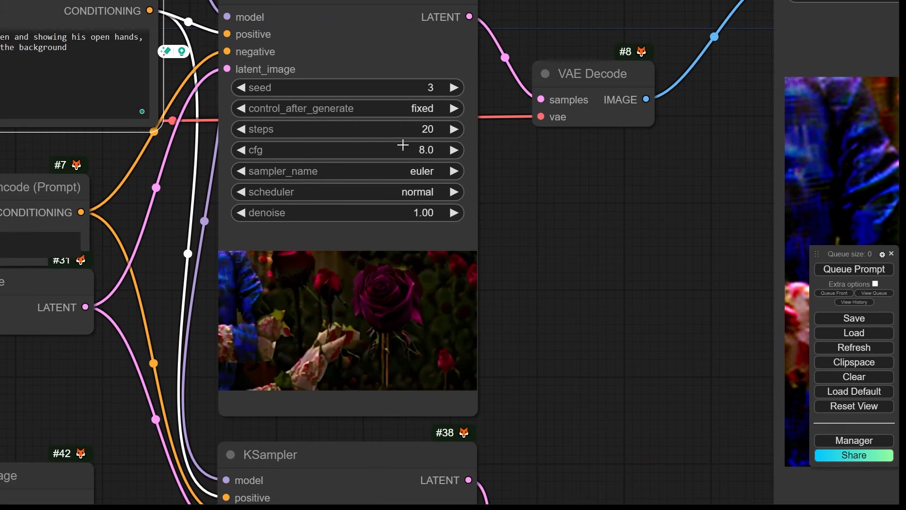
scroll(331, 137, "up", 3)
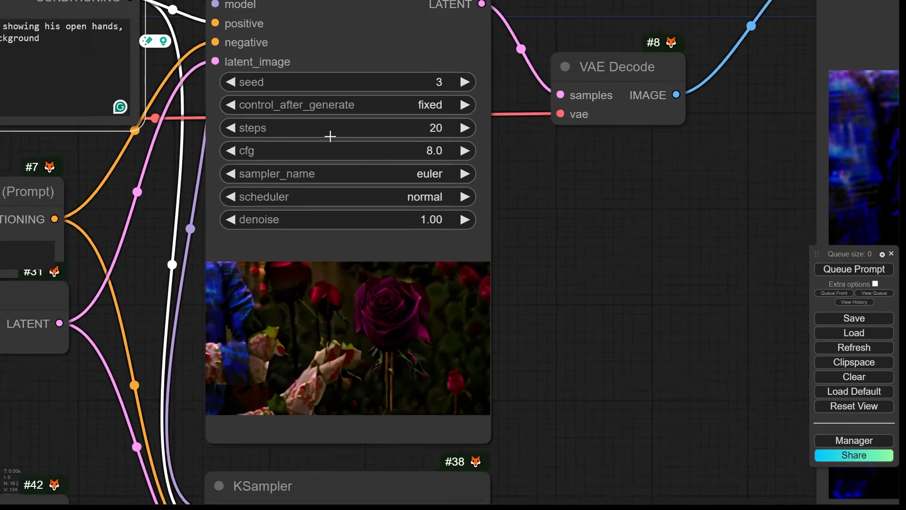
scroll(354, 174, "down", 5)
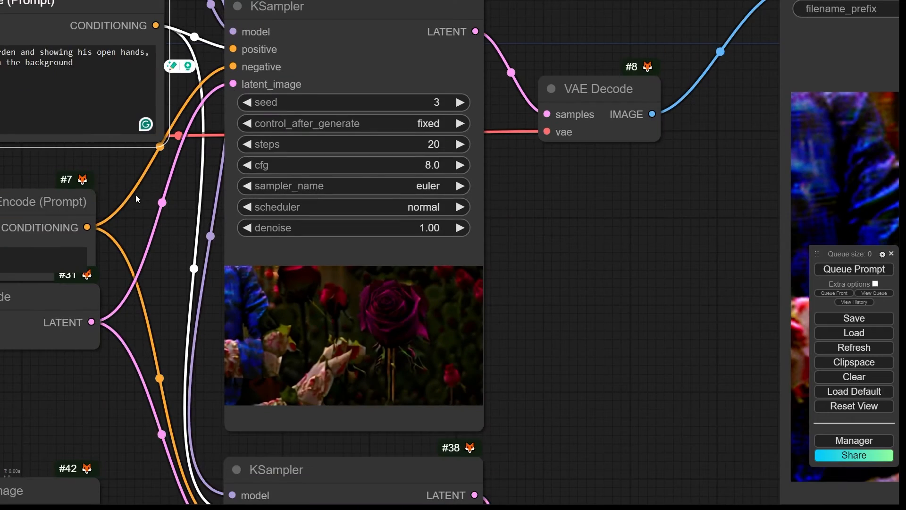
left_click_drag(107, 190, 343, 298)
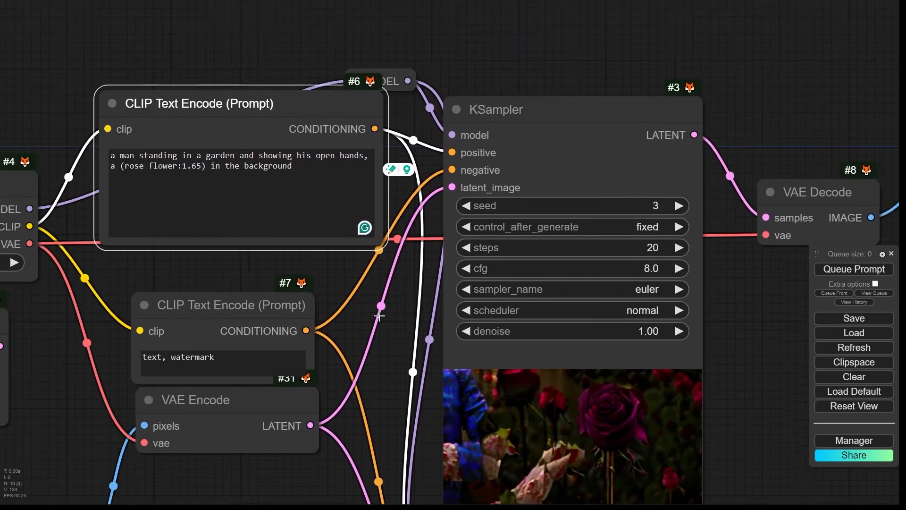
scroll(480, 233, "up", 10)
scroll(588, 173, "down", 10)
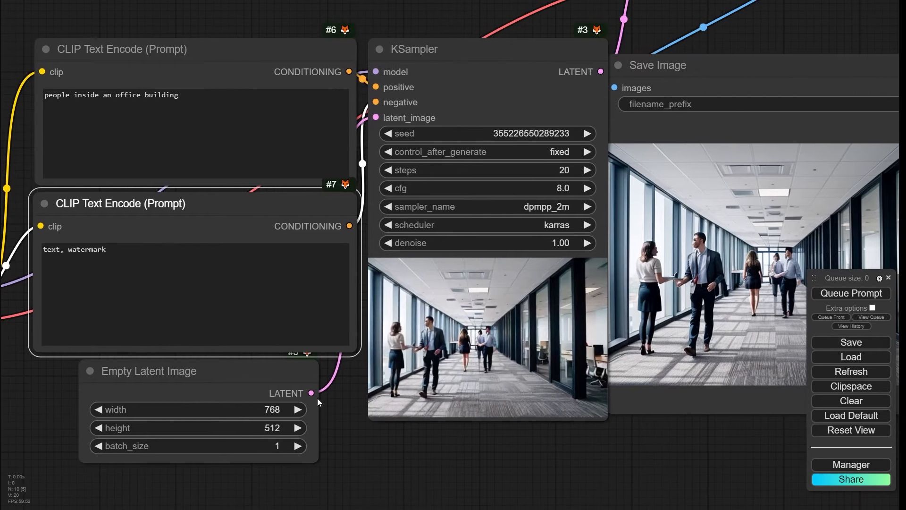
- Examine the "people inside an office building" prompt and the people in its saved image up close
scroll(55, 81, "up", 4)
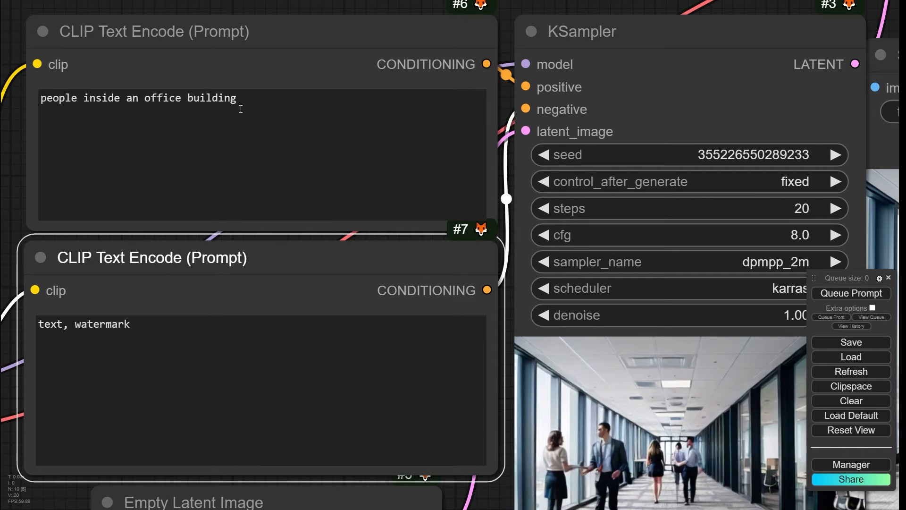
left_click(224, 107)
scroll(307, 263, "down", 4)
left_click_drag(417, 471, 84, 340)
scroll(549, 183, "up", 2)
scroll(549, 184, "up", 4)
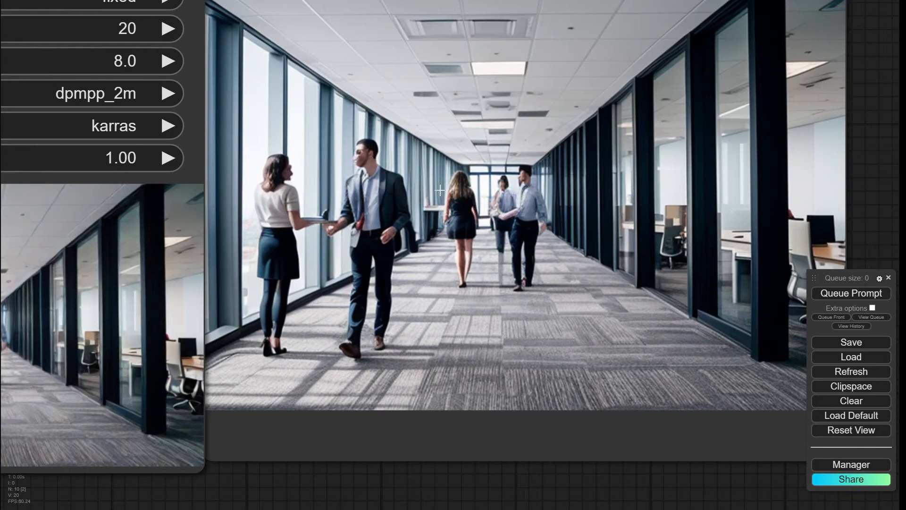
- Add "girl, women" after "text, watermark" in the negative prompt
scroll(378, 197, "down", 8)
left_click_drag(199, 393, 431, 399)
scroll(152, 192, "up", 4)
left_click(121, 208)
type(", girl, women")
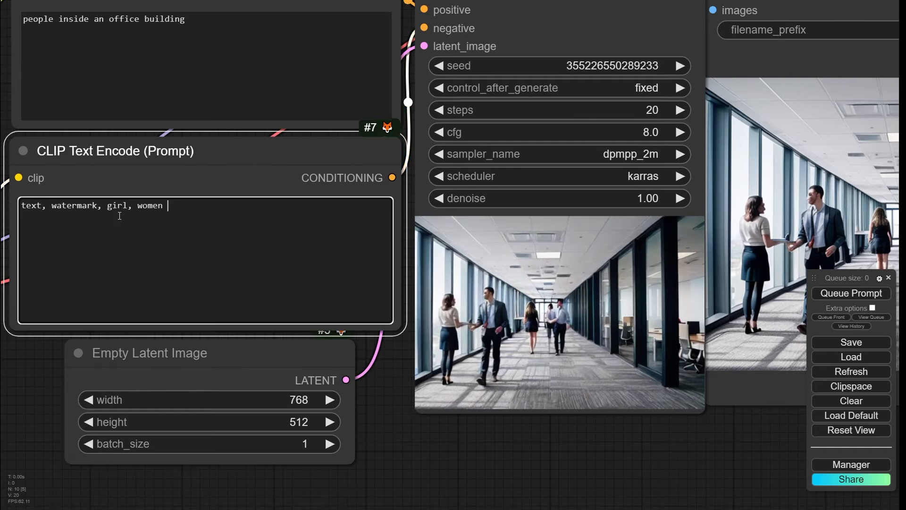
scroll(10, 191, "up", 2)
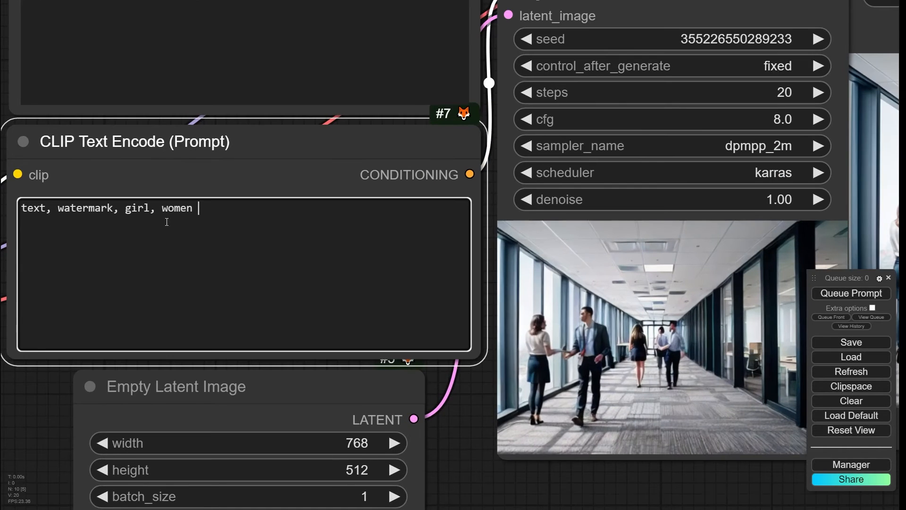
- Run the workflow with girl and women in the negative prompt and view the saved image
left_click(845, 293)
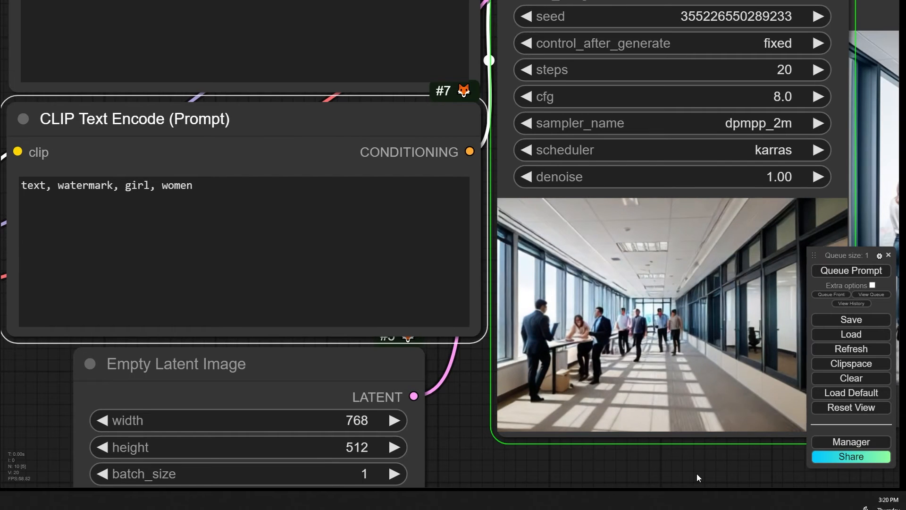
left_click_drag(697, 501, 167, 444)
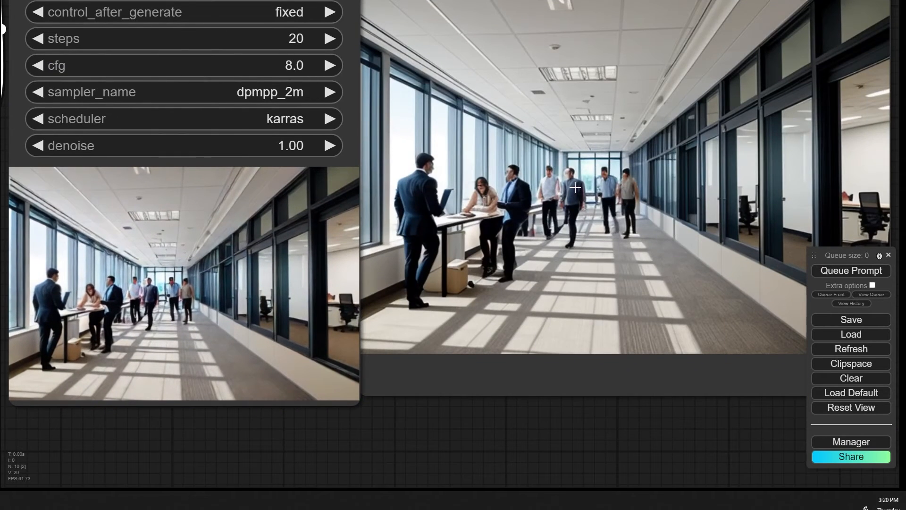
scroll(574, 173, "down", 5)
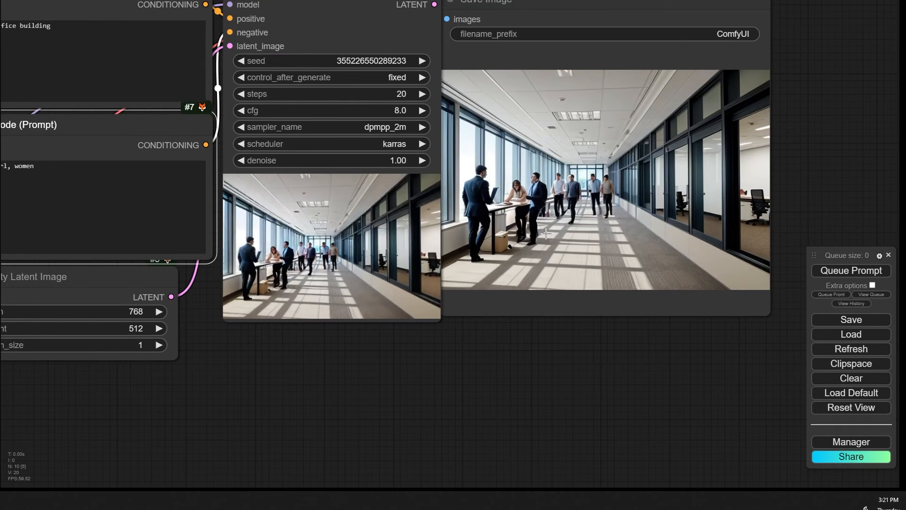
left_click_drag(340, 411, 564, 445)
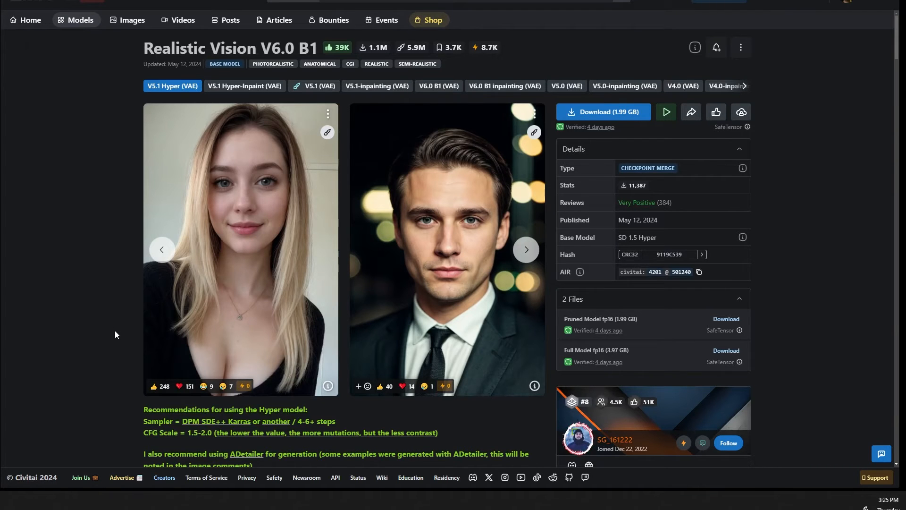
- Read the recommended prompts on Civitai's Realistic Vision page, then open the linked UnrealisticDream negative embedding and check its resource type
scroll(115, 331, "down", 5)
scroll(227, 286, "down", 3)
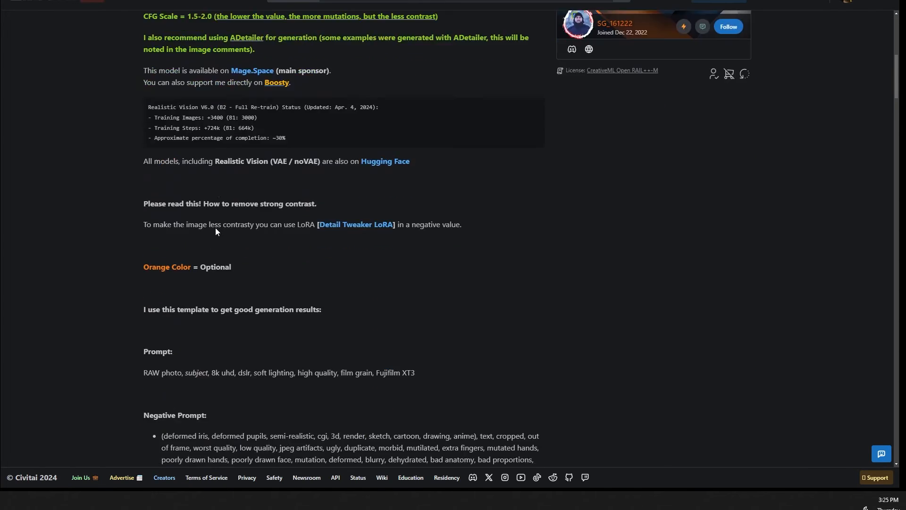
scroll(216, 227, "down", 4)
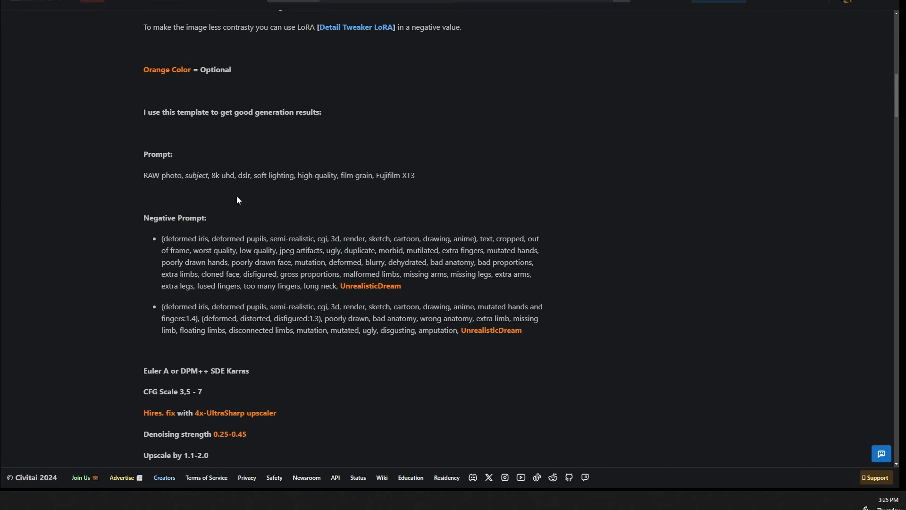
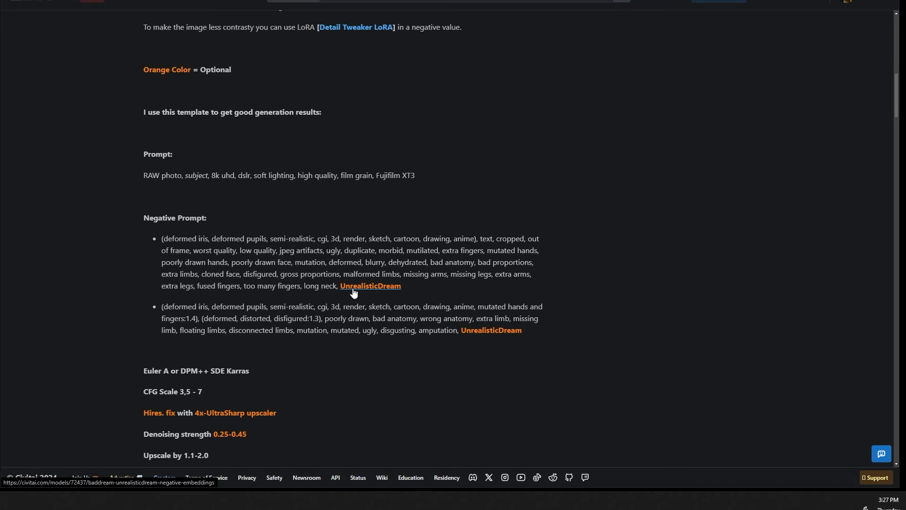
left_click(380, 286)
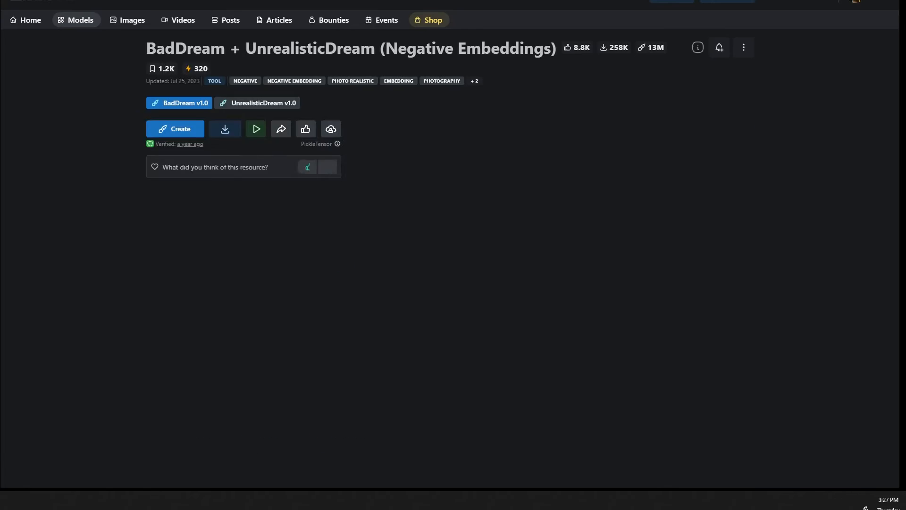
left_click_drag(563, 215, 591, 211)
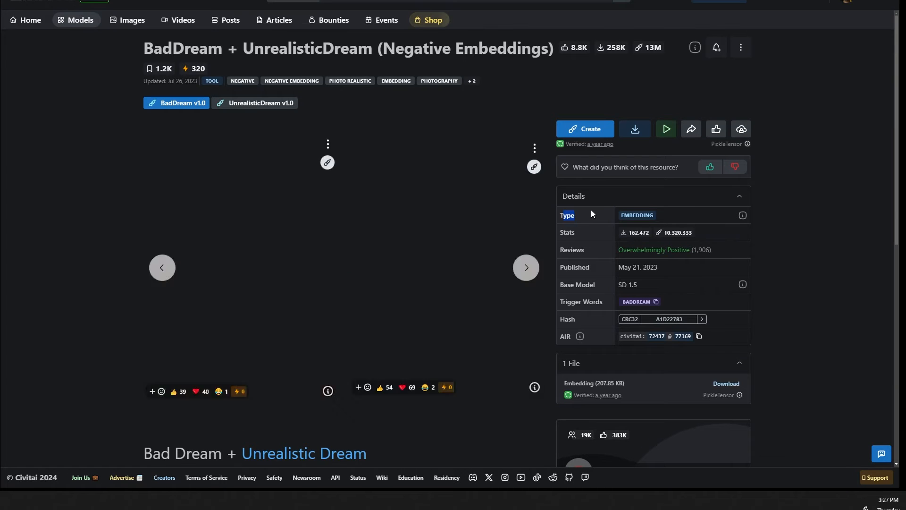
left_click(619, 219)
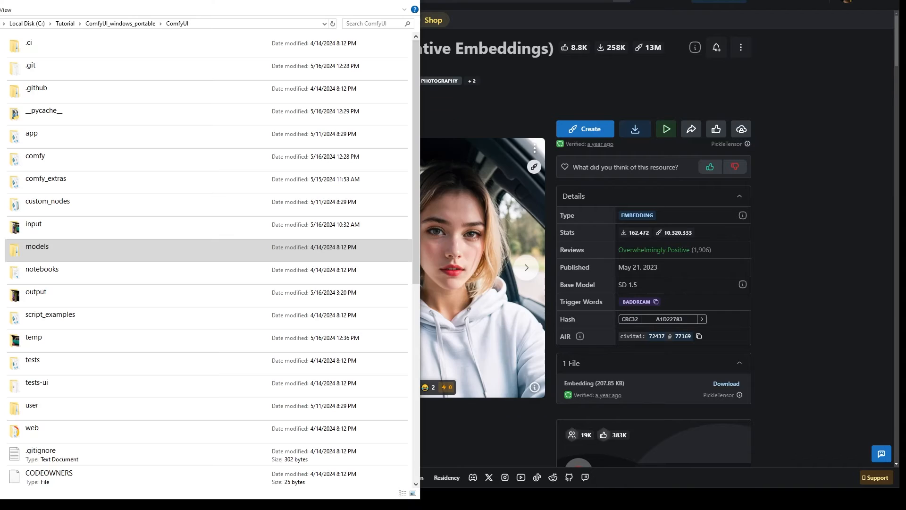
- In File Explorer, paste the BadDream.pt and UnrealisticDream.pt files into ComfyUI's models\embeddings folder
left_click(132, 26)
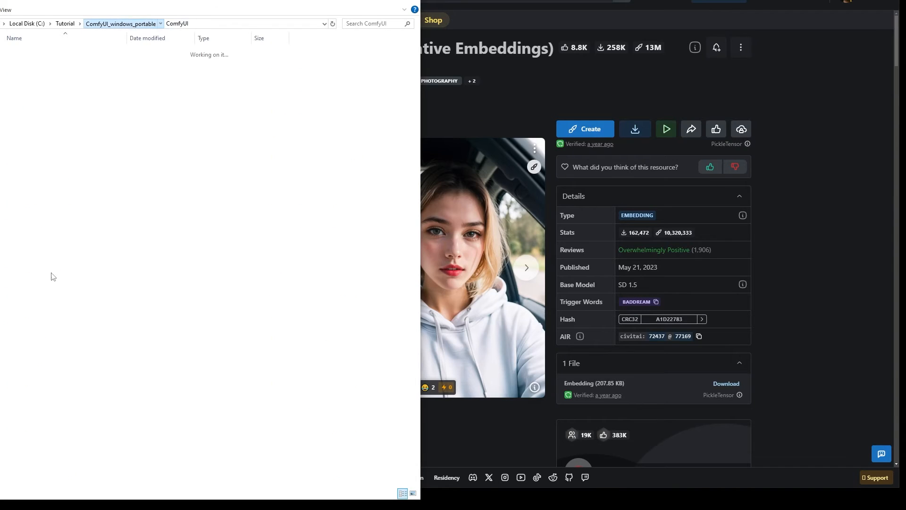
double_click(48, 55)
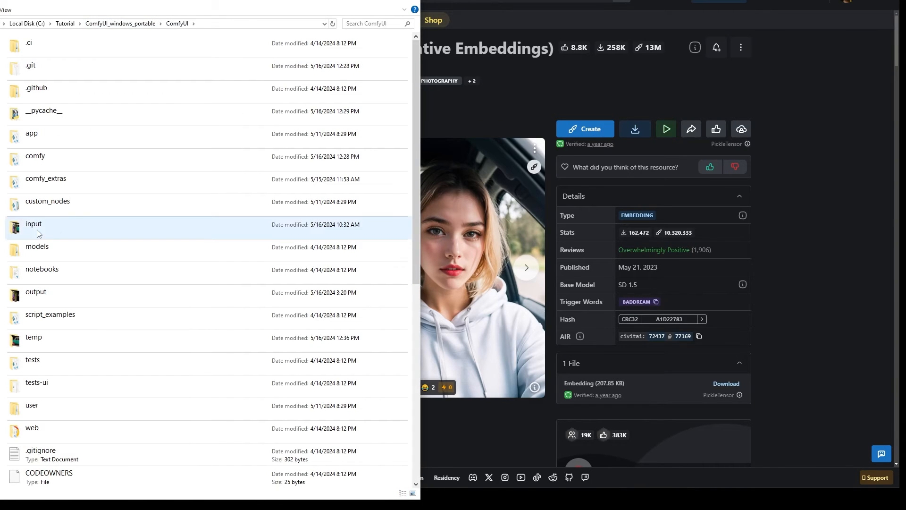
double_click(37, 248)
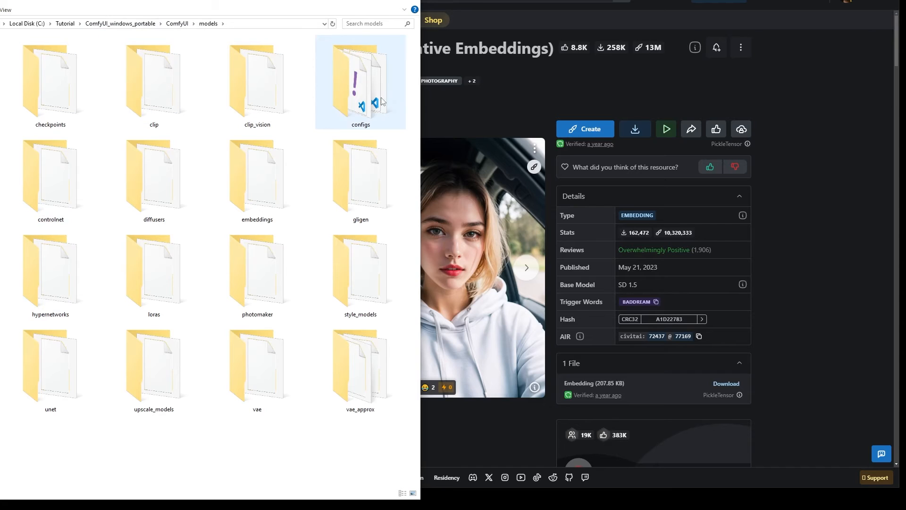
left_click(277, 198)
double_click(278, 197)
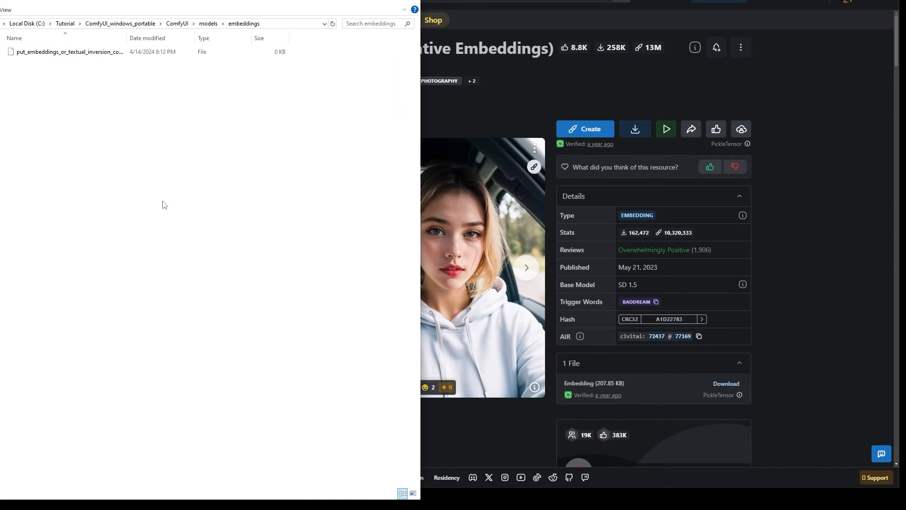
key("ctrl+v")
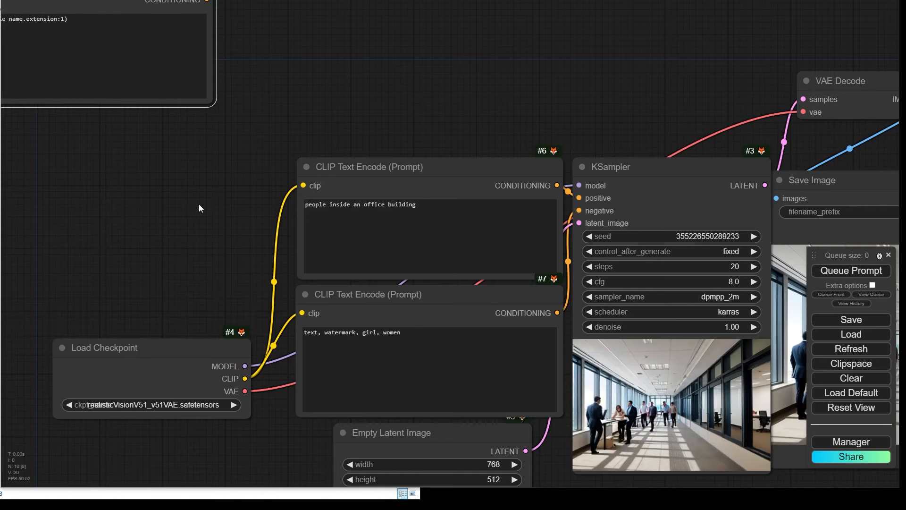
- Back in ComfyUI, move the negative prompt node down slightly, away from the positive prompt node
scroll(199, 204, "up", 5)
left_click_drag(225, 292, 115, 173)
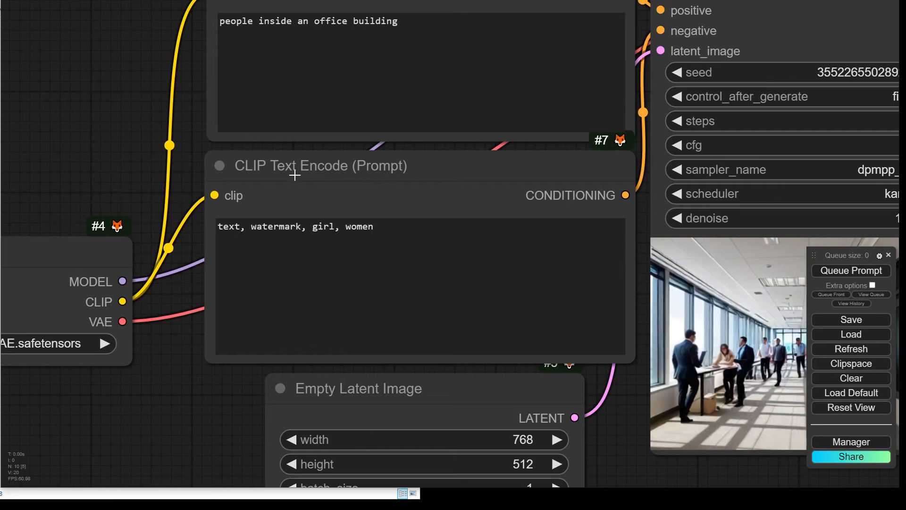
left_click_drag(331, 189, 330, 211)
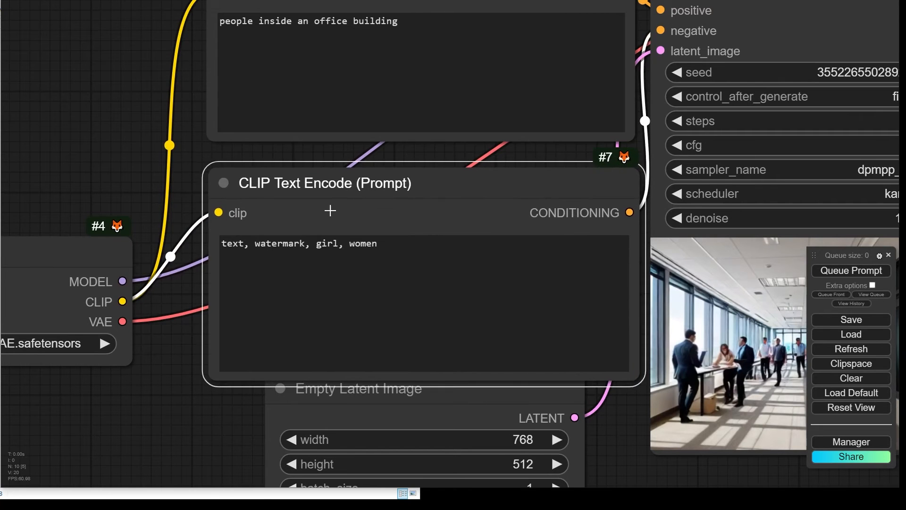
- Copy the syntax text "(embedding:file_name.extension:1)" from the separate, unconnected prompt node
scroll(193, 118, "down", 5)
left_click_drag(162, 151, 435, 376)
scroll(110, 92, "up", 10)
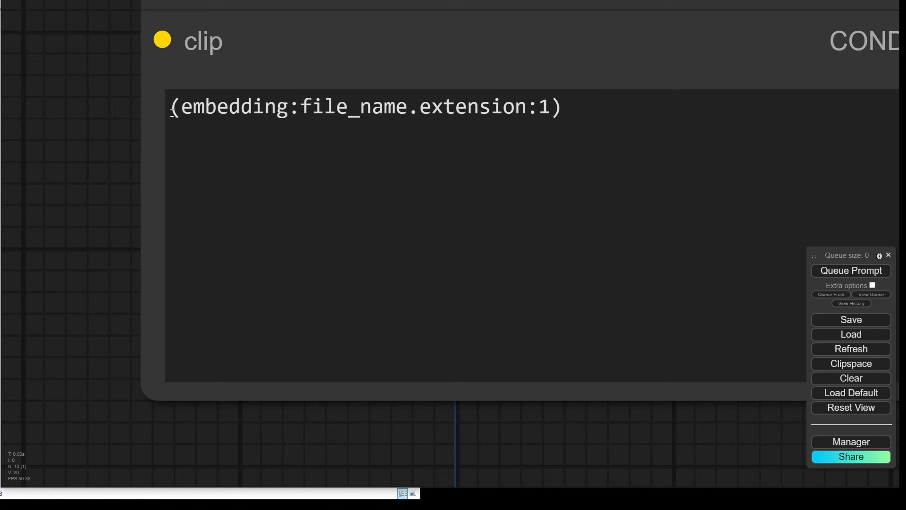
left_click_drag(169, 114, 593, 122)
right_click(402, 108)
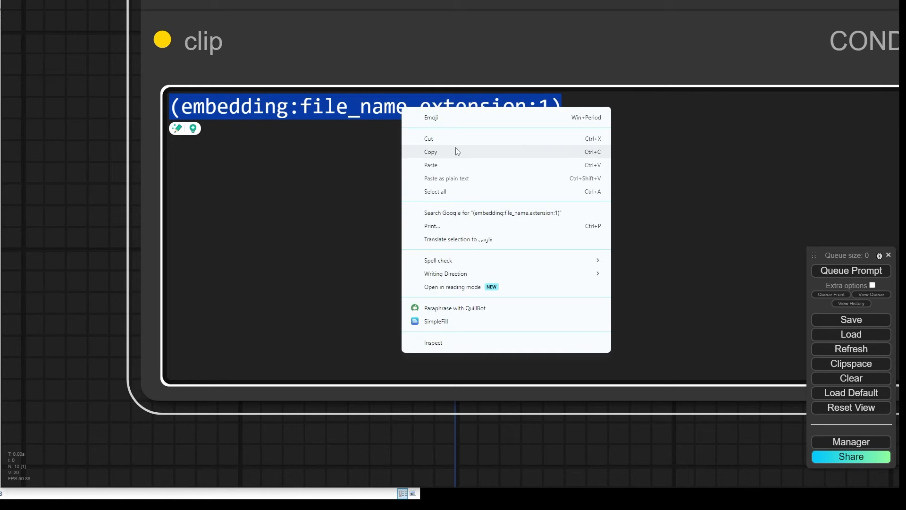
left_click(455, 151)
- Replace the whole negative prompt with the copied "(embedding:file_name.extension:1)" syntax
left_click_drag(496, 435, 64, 37)
scroll(384, 267, "down", 12)
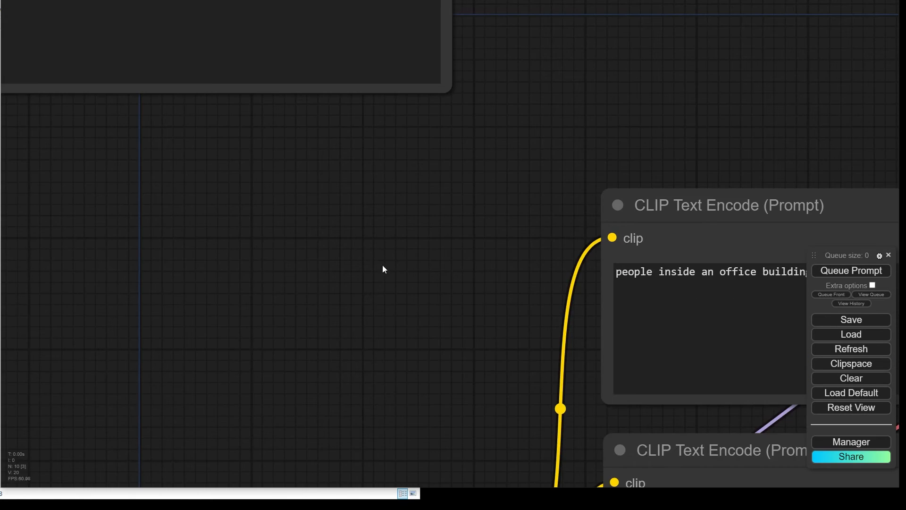
left_click_drag(398, 329, 121, 70)
scroll(222, 170, "up", 9)
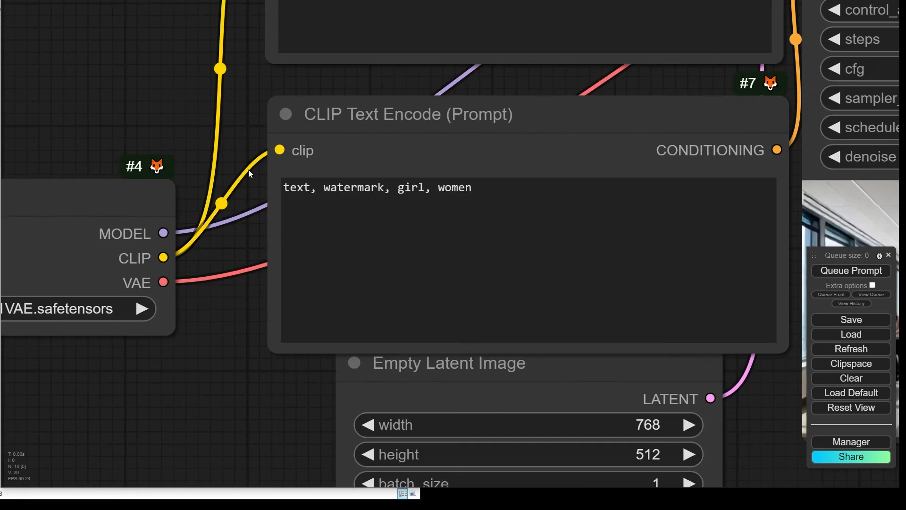
left_click_drag(603, 194, 283, 194)
key("ctrl+v")
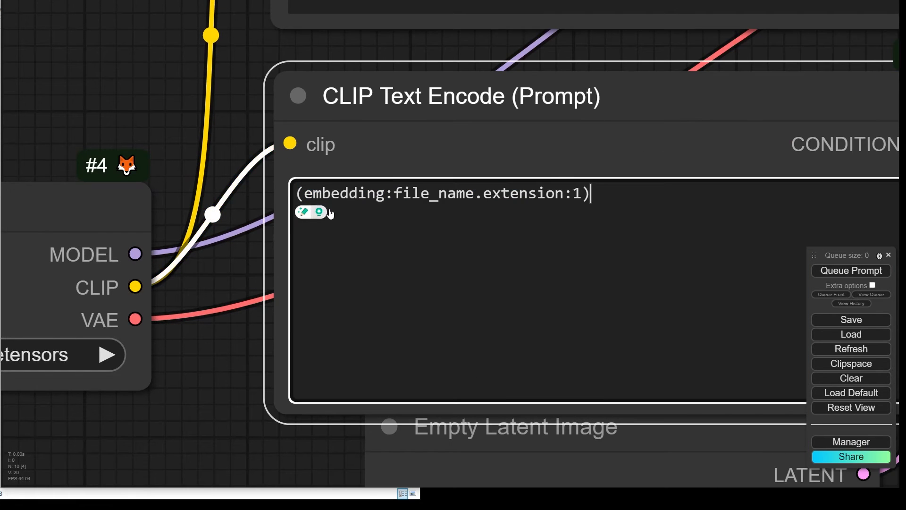
left_click(348, 194)
scroll(271, 207, "up", 5)
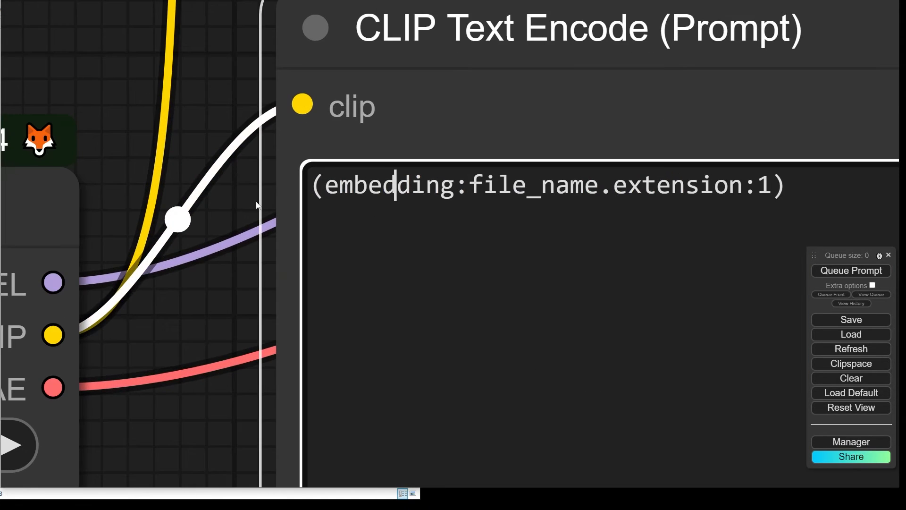
left_click_drag(271, 208, 1, 157)
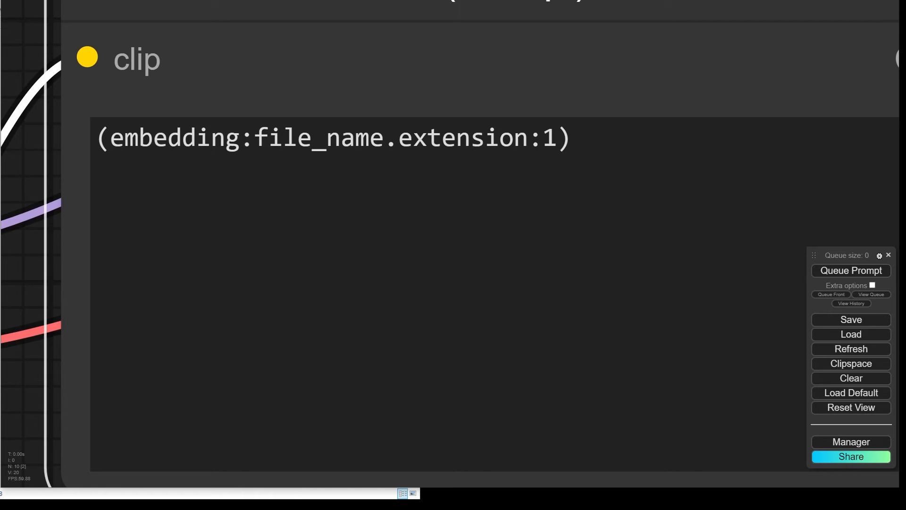
- Copy the file name UnrealisticDream.pt from the embeddings folder and substitute it for "file_name.extension" in the negative prompt
key("alt+Tab")
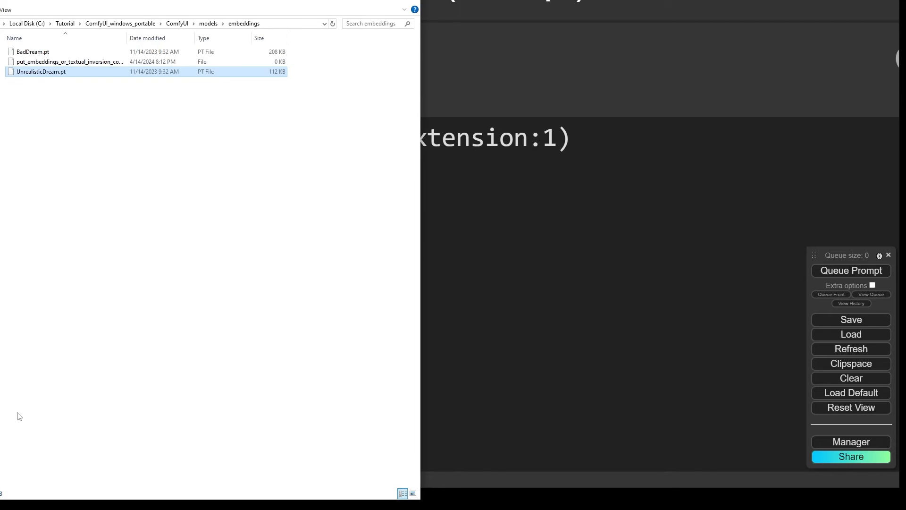
left_click(42, 75)
key("ctrl+c")
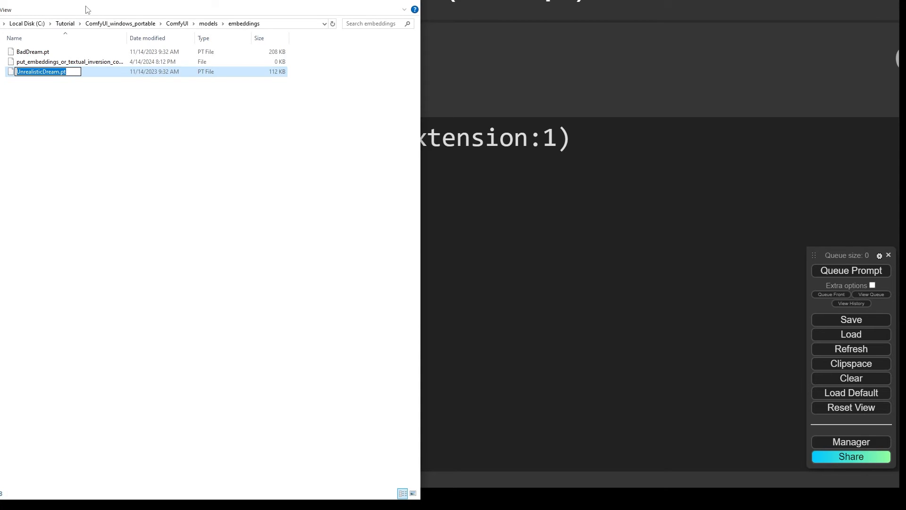
left_click(615, 206)
left_click(261, 143)
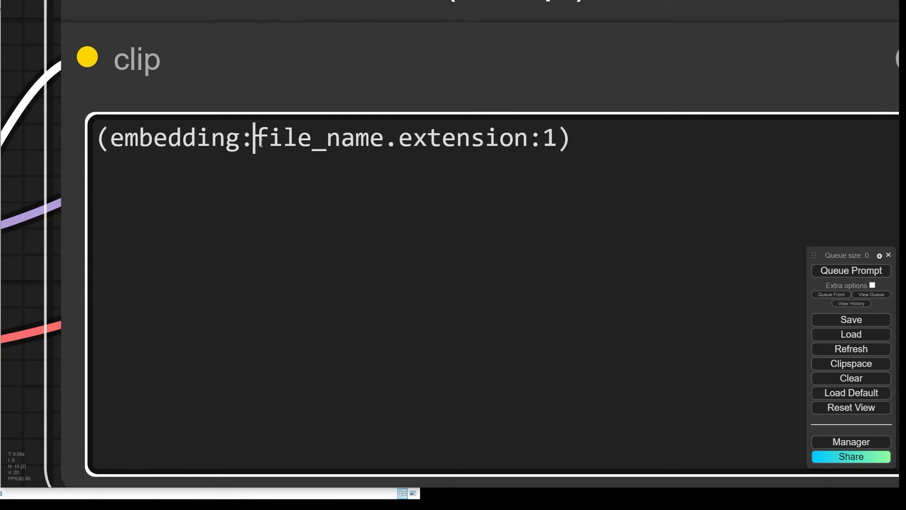
left_click_drag(261, 143, 531, 146)
key("ctrl+v")
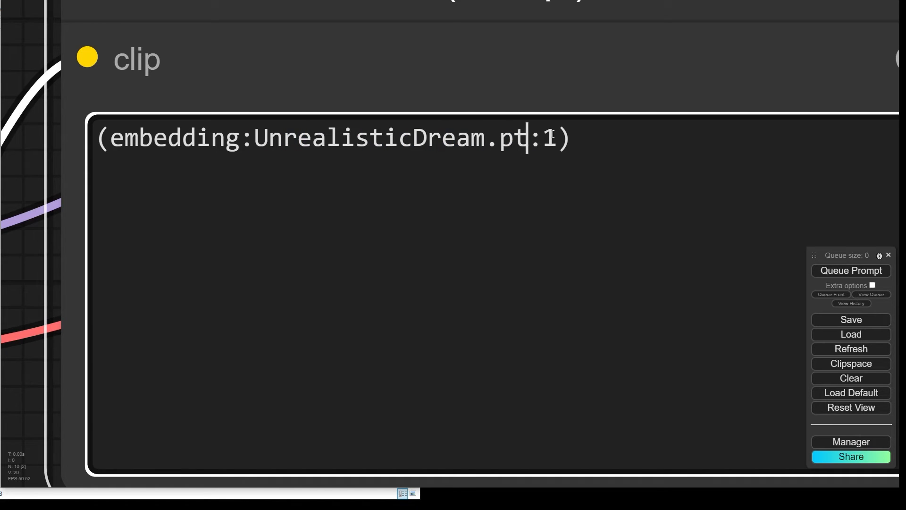
left_click_drag(553, 134, 539, 134)
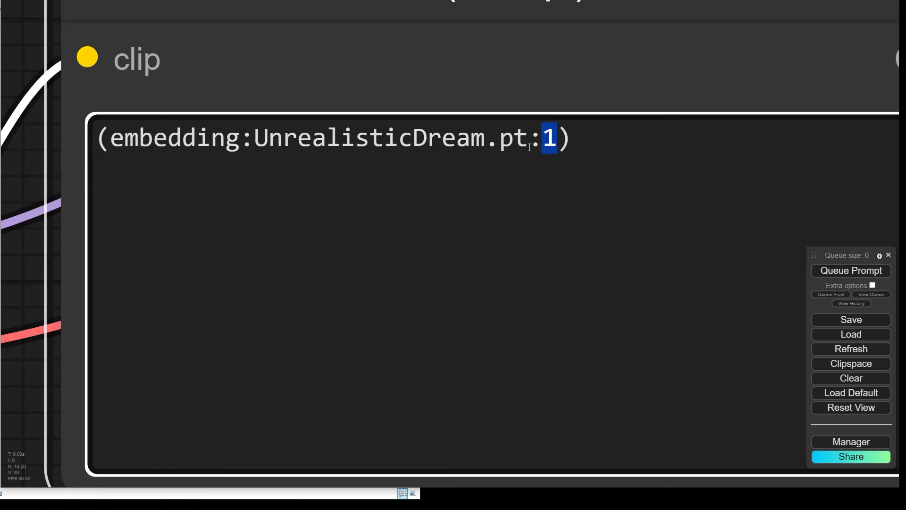
left_click(440, 137)
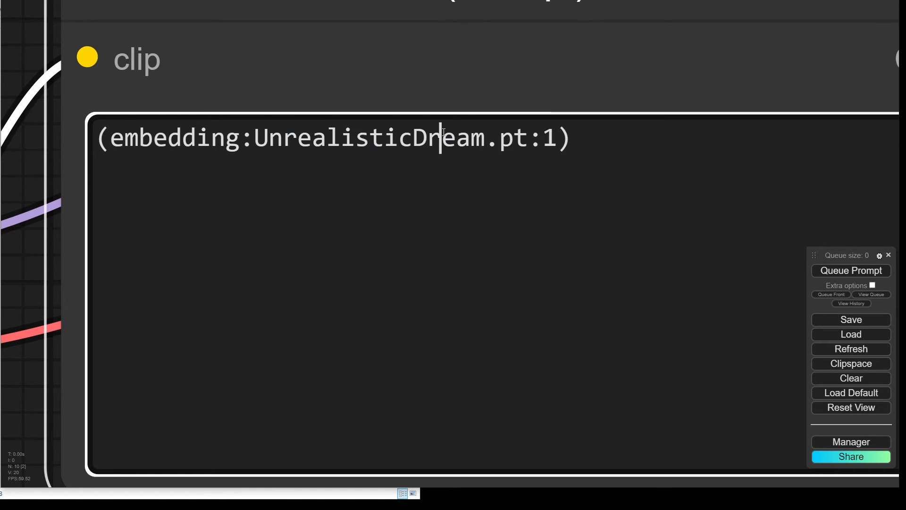
- Run the workflow with the UnrealisticDream embedding as the negative prompt and view the saved image
scroll(52, 207, "down", 9)
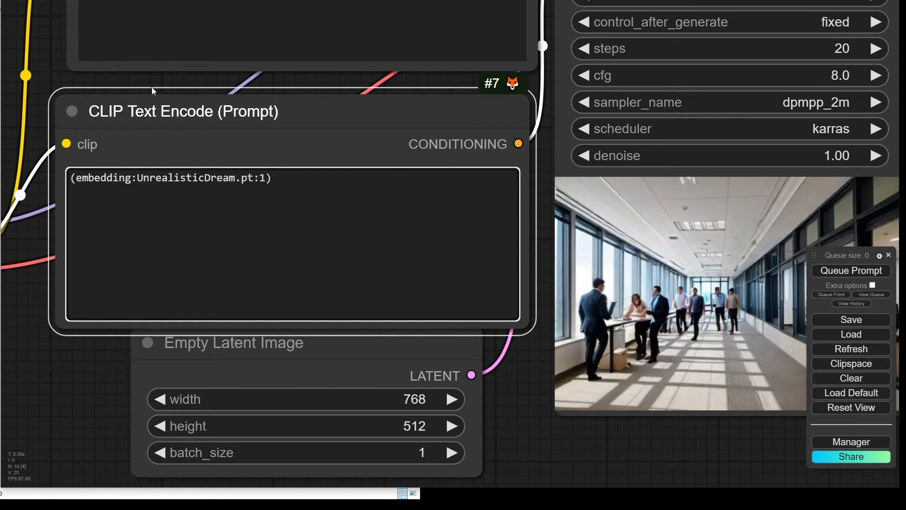
left_click(170, 88)
left_click(831, 269)
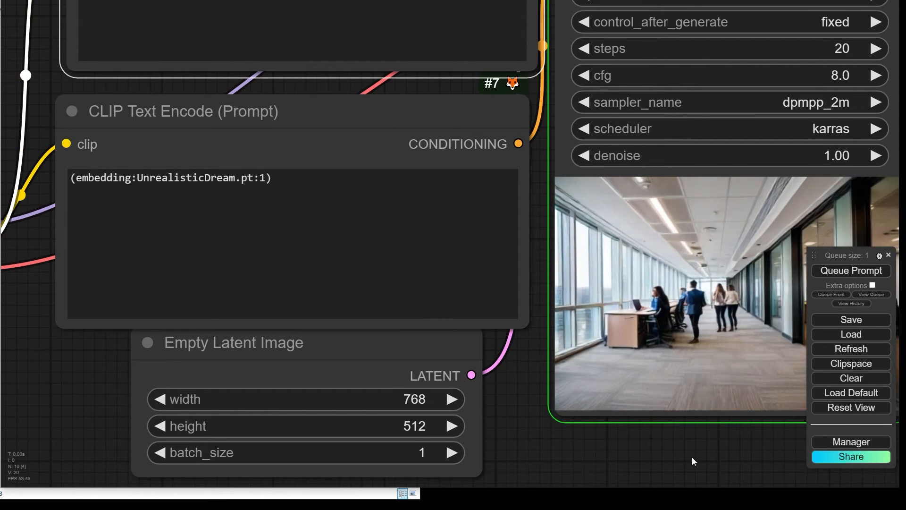
left_click_drag(692, 457, 150, 432)
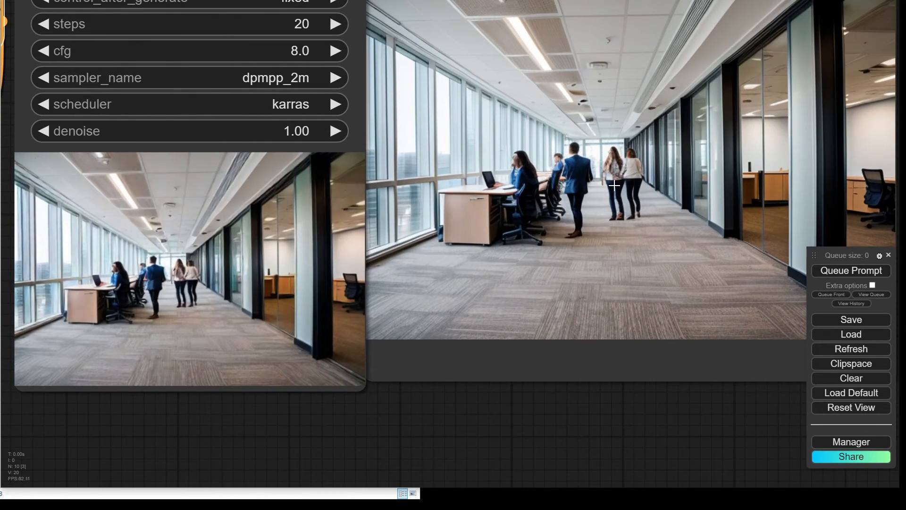
- Add a Load LoRA node and place it in the empty canvas area to the left of the Empty Latent Image node
scroll(561, 144, "down", 5)
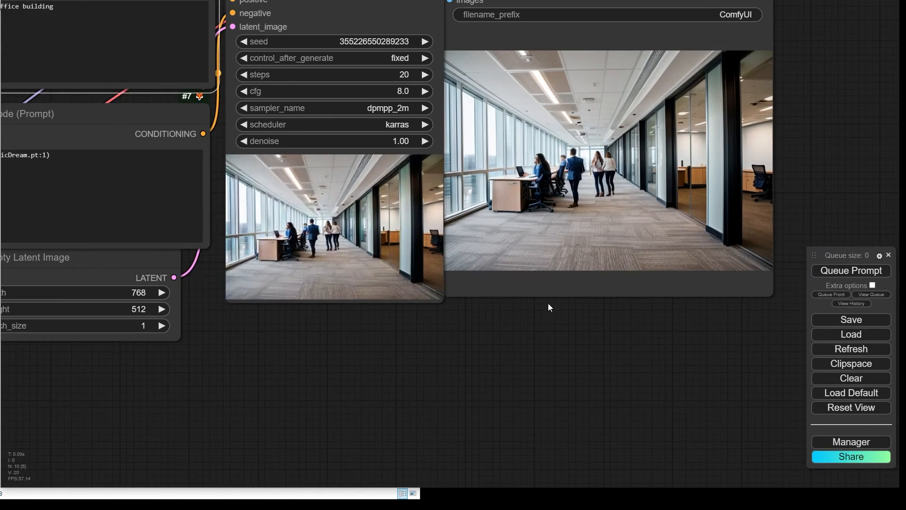
left_click_drag(203, 414, 518, 461)
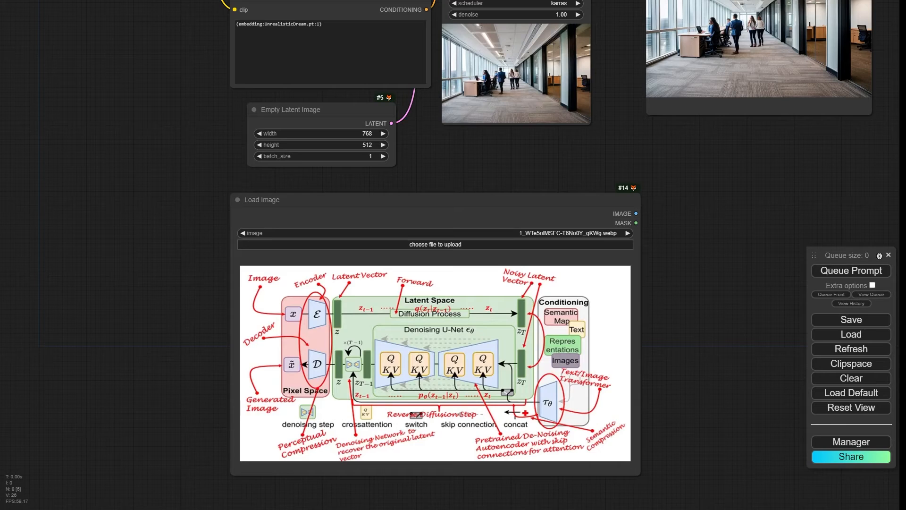
double_click(154, 222)
type("l")
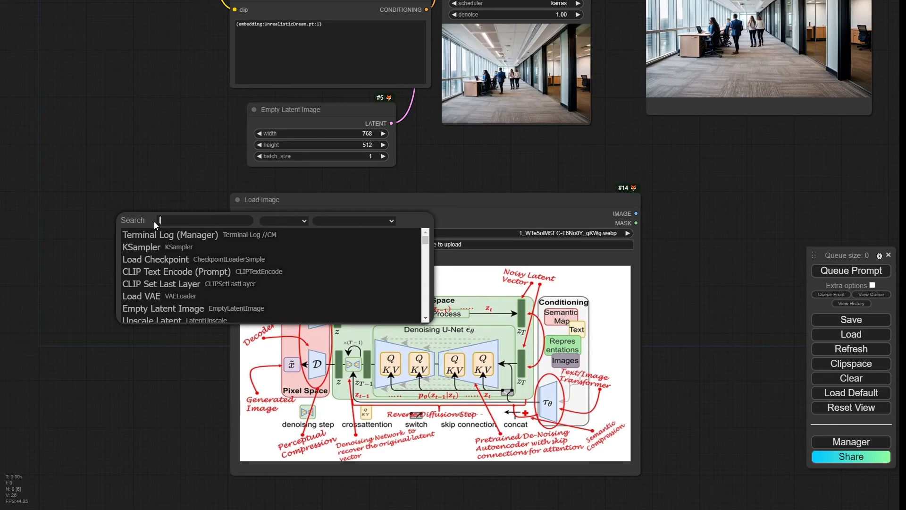
type("ora")
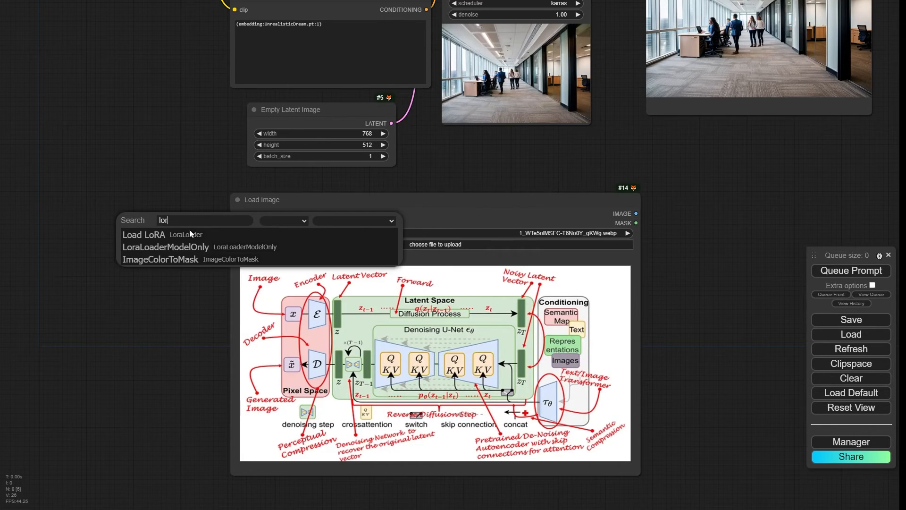
left_click(189, 233)
left_click_drag(233, 220, 157, 152)
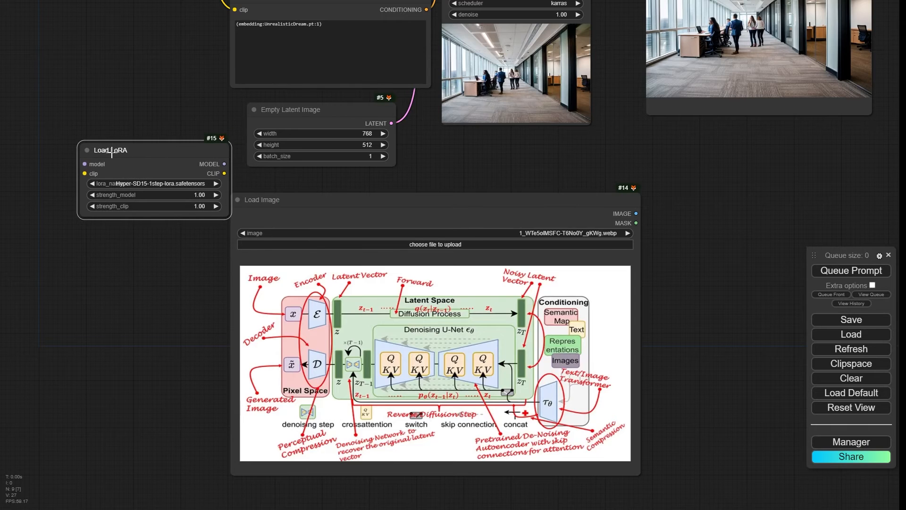
scroll(112, 152, "up", 3)
left_click_drag(221, 161, 198, 150)
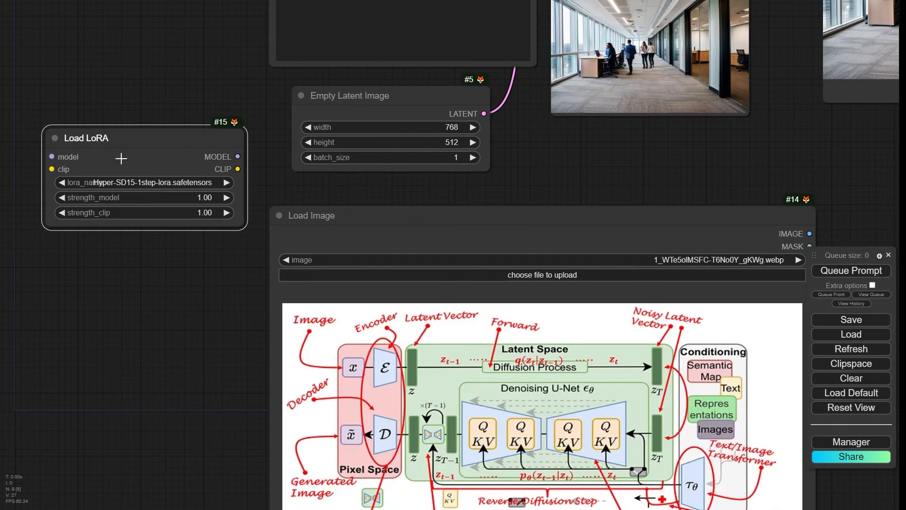
- Examine the annotated latent diffusion diagram in the Load Image node, from the pixel space and denoising U-Net to the conditioning block
left_click_drag(118, 381, 50, 207)
left_click_drag(823, 164, 706, 197)
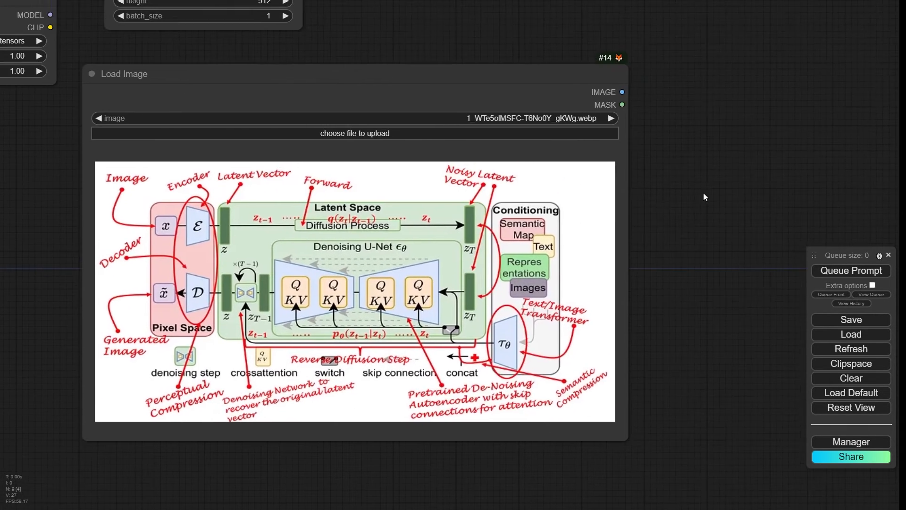
scroll(373, 213, "up", 3)
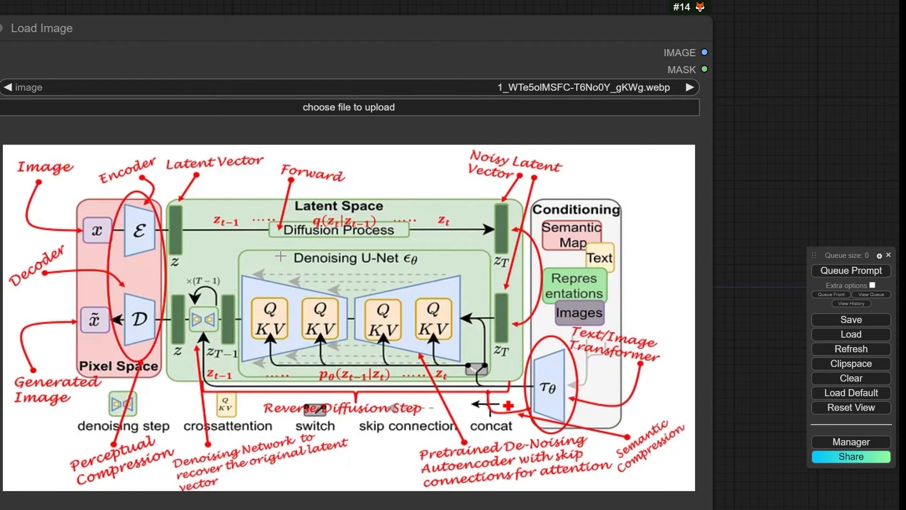
scroll(279, 261, "down", 3)
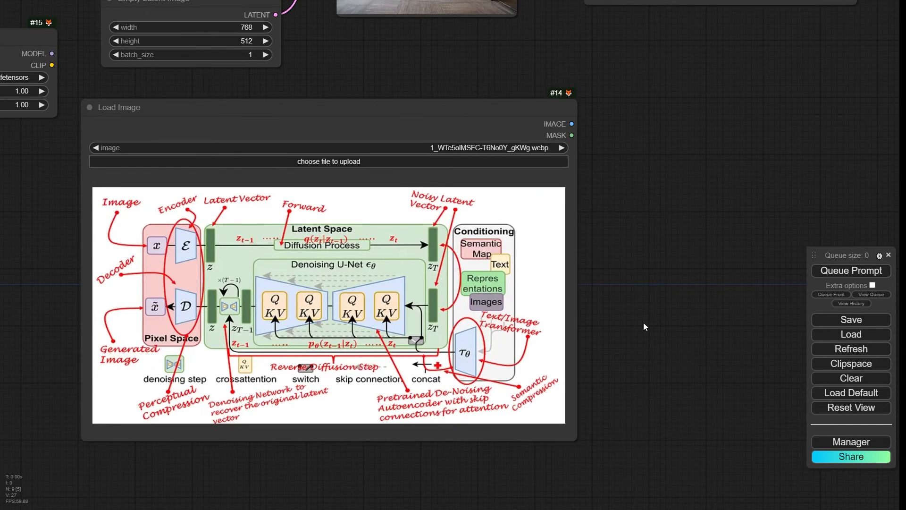
left_click_drag(646, 327, 679, 322)
scroll(380, 297, "up", 5)
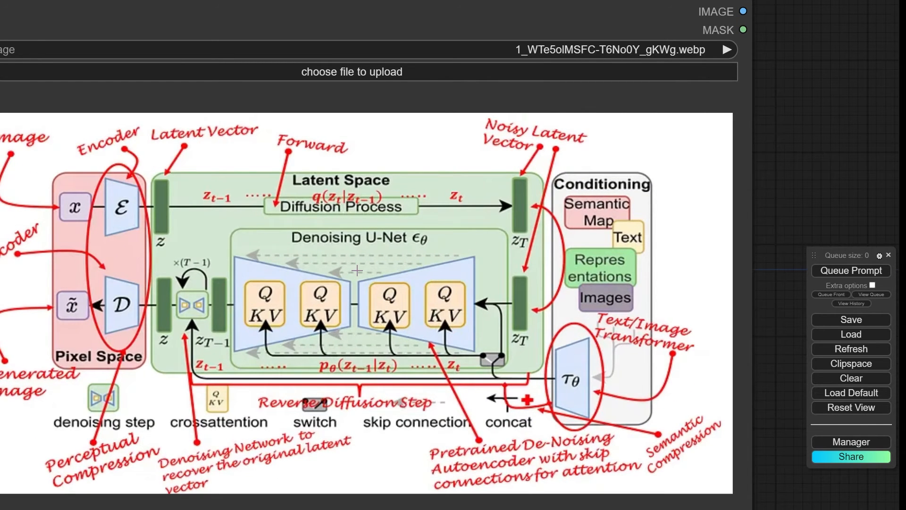
scroll(357, 270, "down", 2)
left_click_drag(730, 236, 766, 240)
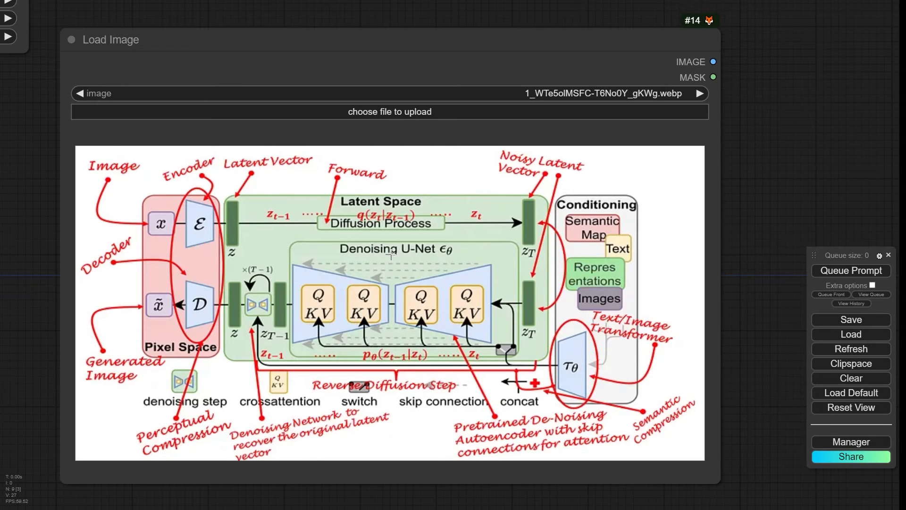
scroll(396, 251, "down", 3)
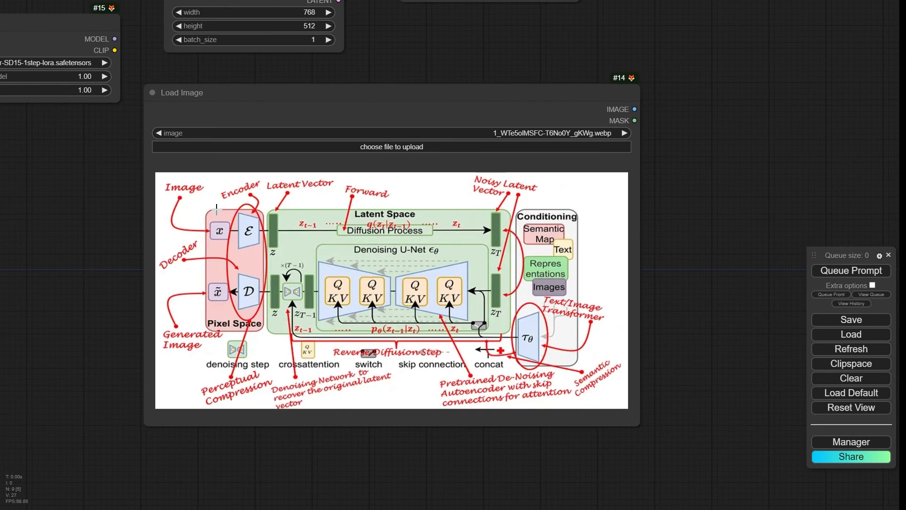
- Move the Load LoRA node slightly farther from the Empty Latent Image node
left_click_drag(39, 169, 193, 288)
scroll(134, 158, "up", 5)
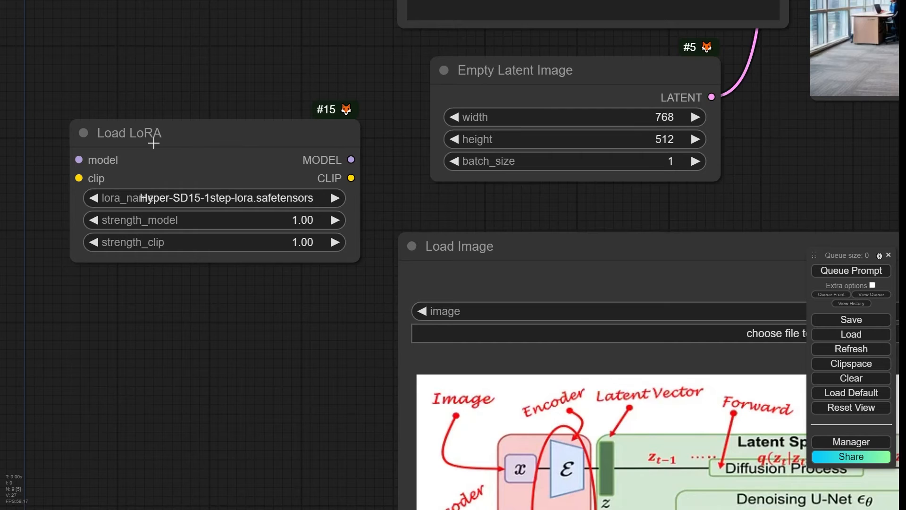
left_click_drag(157, 134, 148, 132)
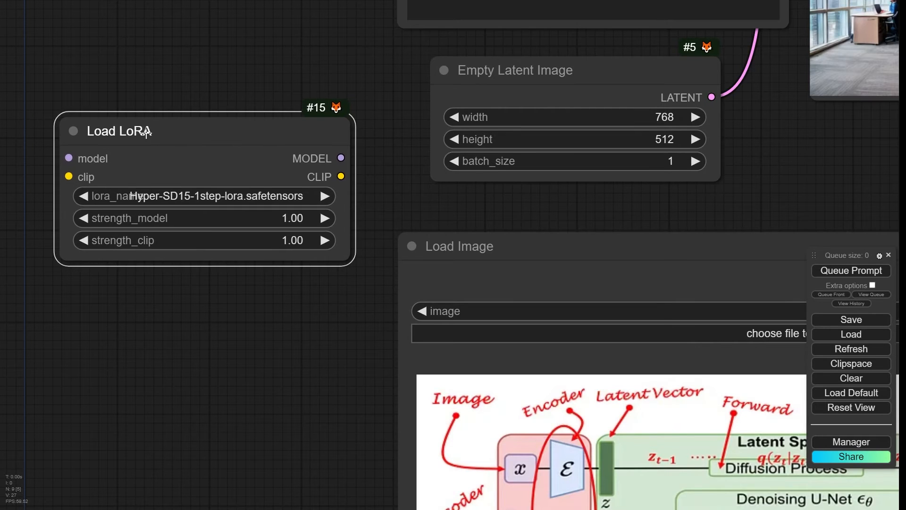
- Look over the denoising U-Net section of the diagram again in relation to the Load LoRA node
scroll(150, 141, "down", 2)
left_click_drag(240, 414, 183, 325)
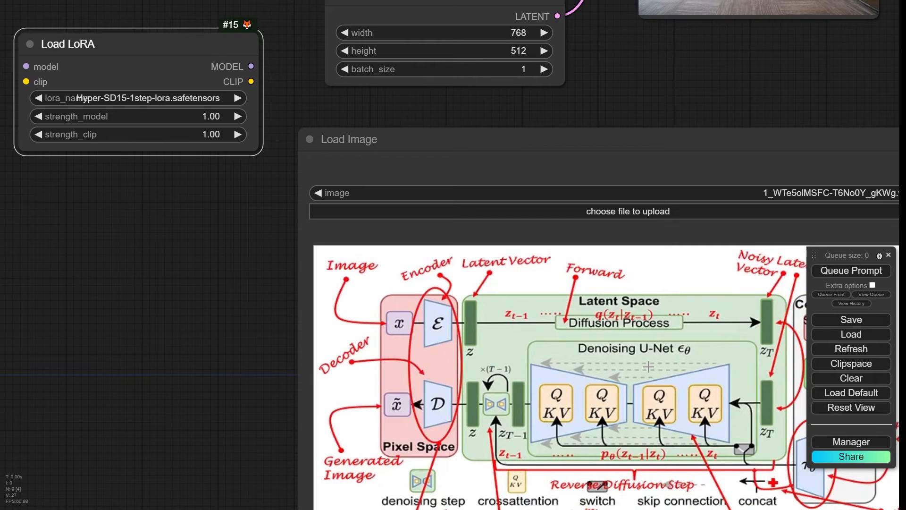
left_click_drag(176, 356, 92, 331)
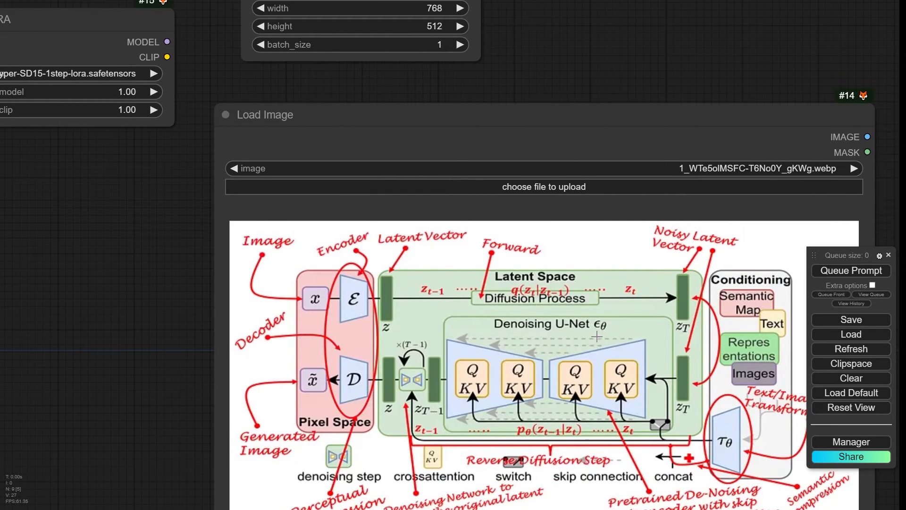
scroll(596, 336, "down", 3)
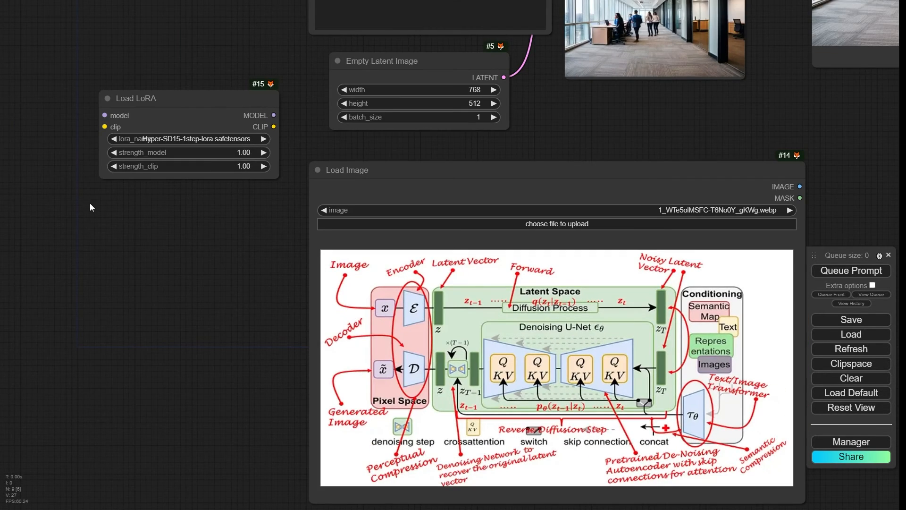
left_click_drag(206, 338, 170, 276)
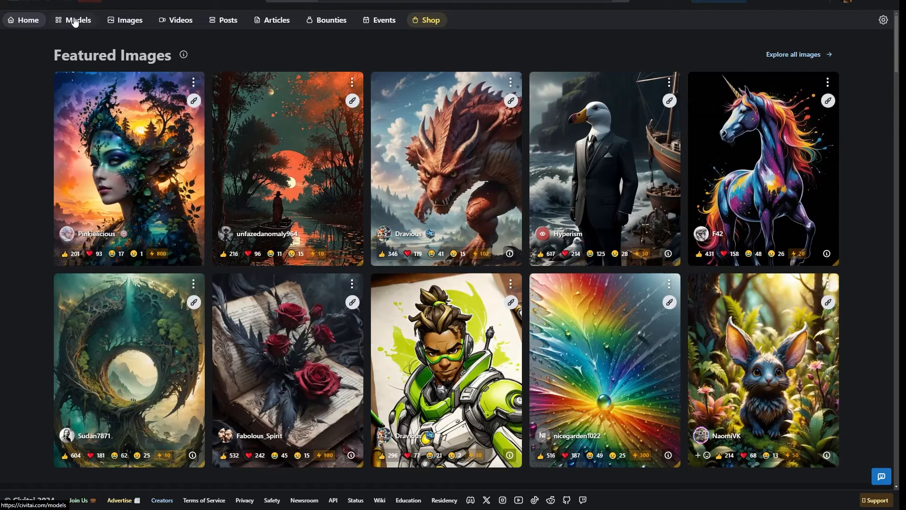
- Open the model catalogue on the Civitai website and check its available filter options
left_click(74, 21)
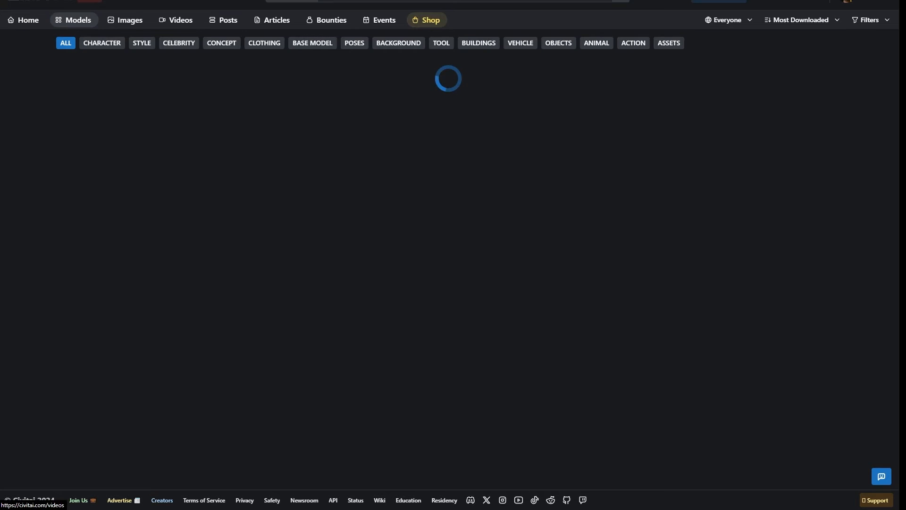
left_click(886, 25)
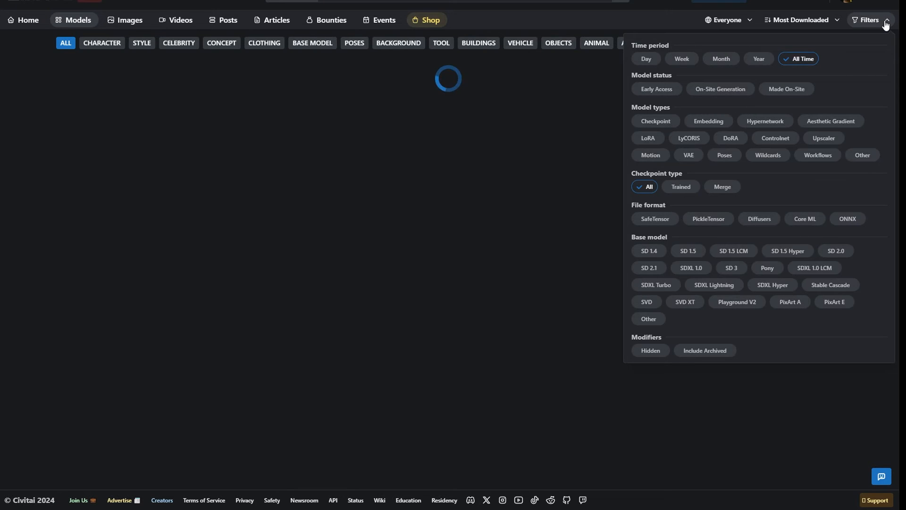
left_click(886, 25)
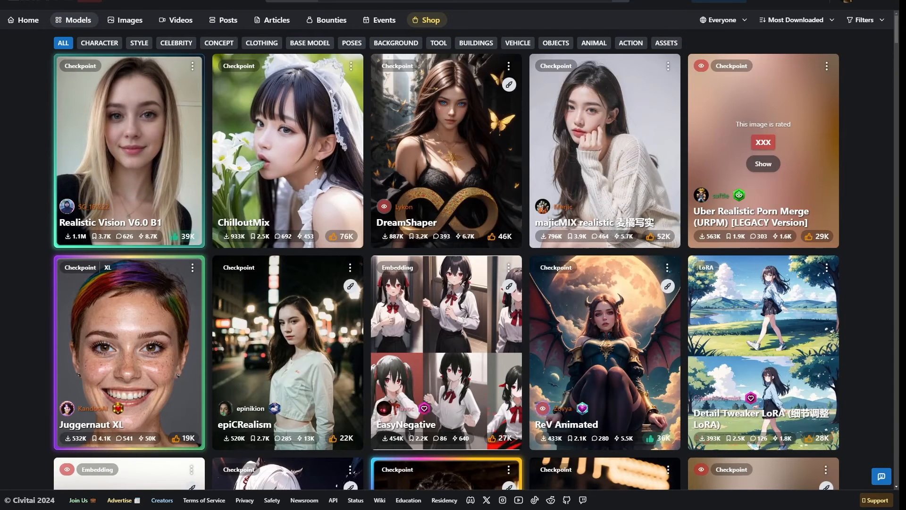
- Filter the model catalogue by model type LoRA and base model SD 1.5
left_click(867, 21)
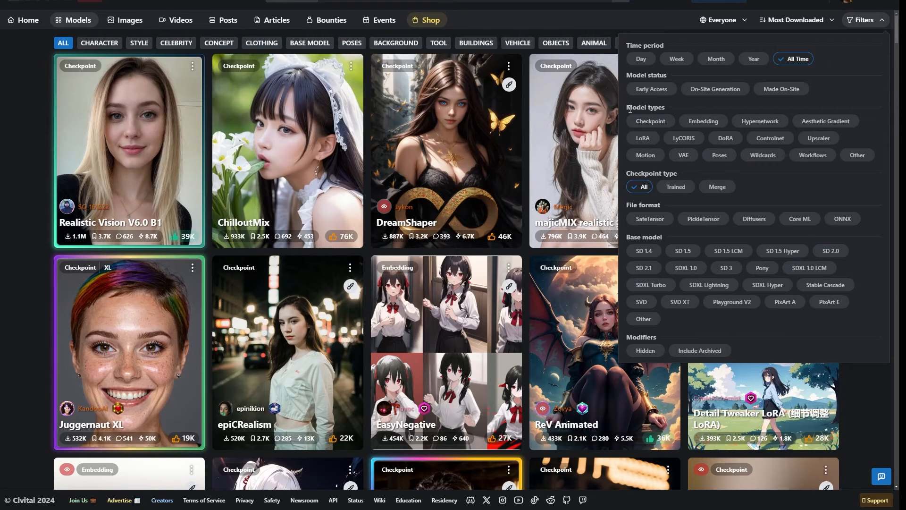
left_click_drag(627, 108, 668, 111)
left_click(658, 109)
left_click(643, 138)
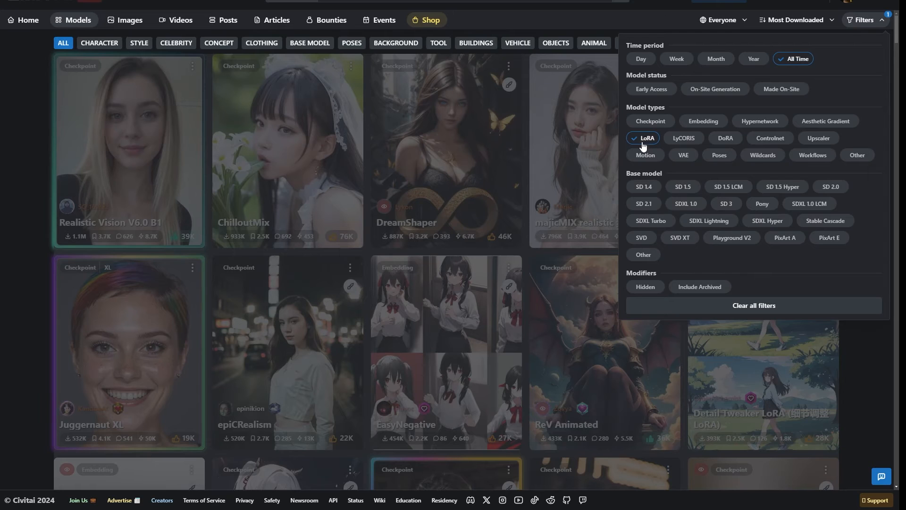
left_click(679, 190)
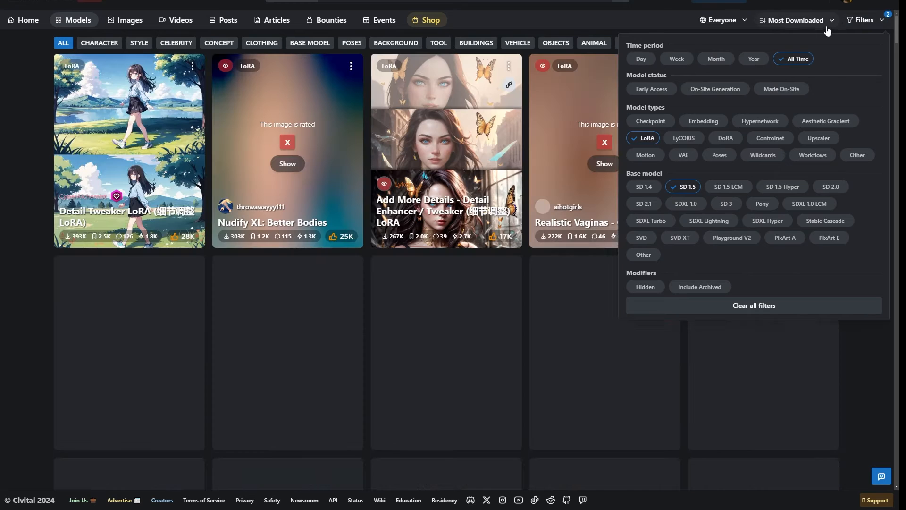
- Review the catalogue's sort options and the time period and other active filters without changing them
left_click(827, 29)
left_click(825, 22)
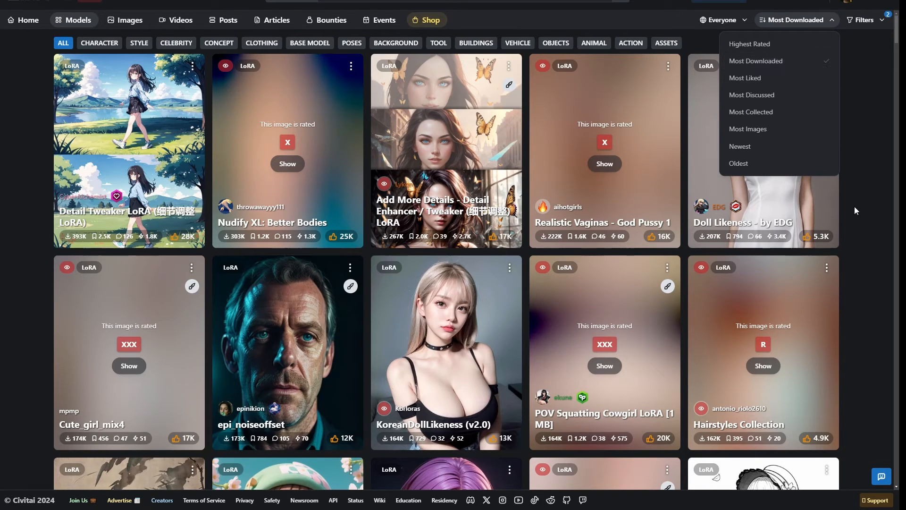
left_click(877, 21)
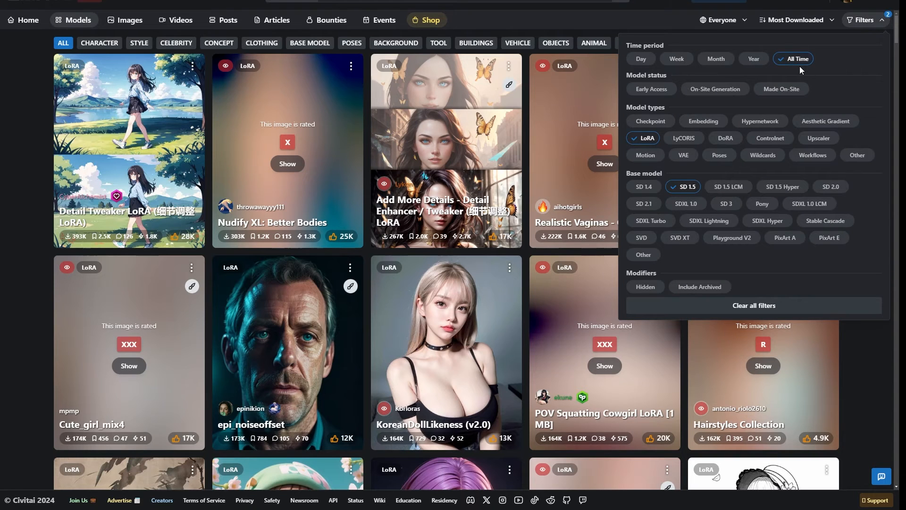
left_click(881, 353)
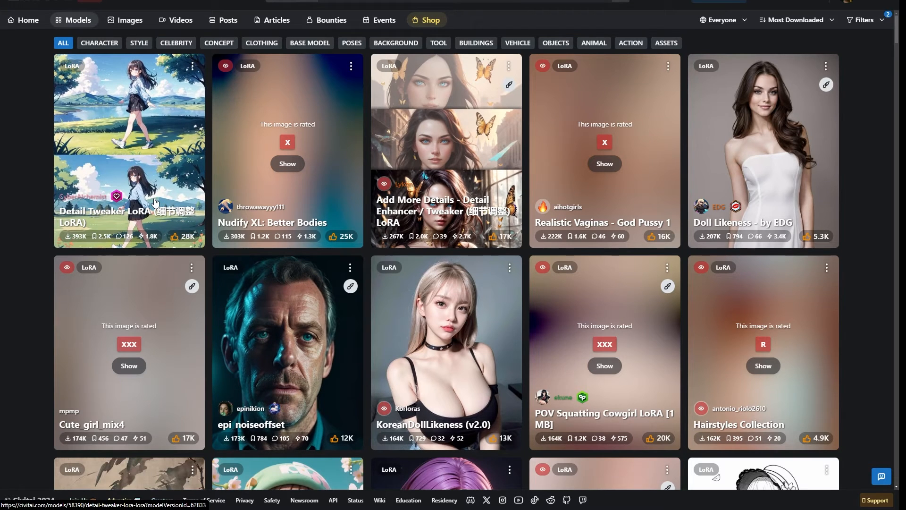
- Browse the filtered, most-downloaded SD 1.5 LoRA models to see which styles, characters and detail tweakers are offered
scroll(705, 258, "down", 5)
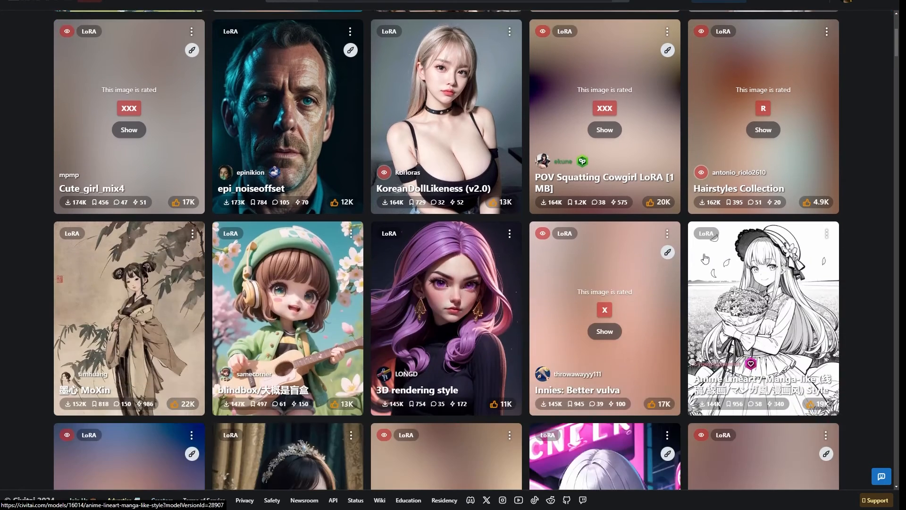
scroll(295, 150, "up", 2)
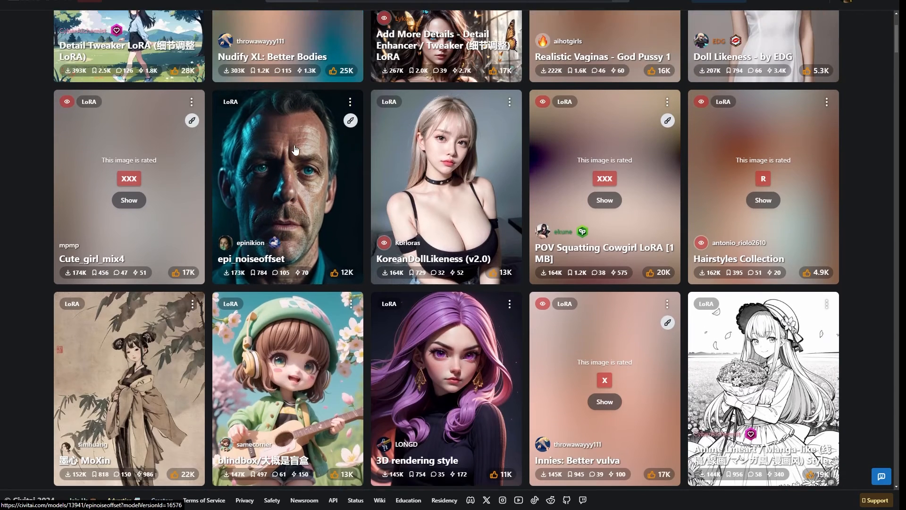
scroll(295, 150, "up", 3)
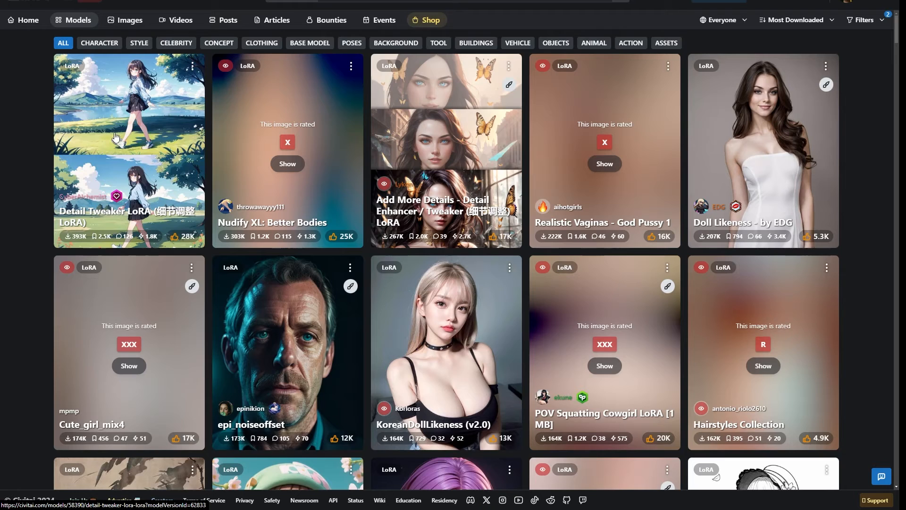
scroll(117, 138, "down", 18)
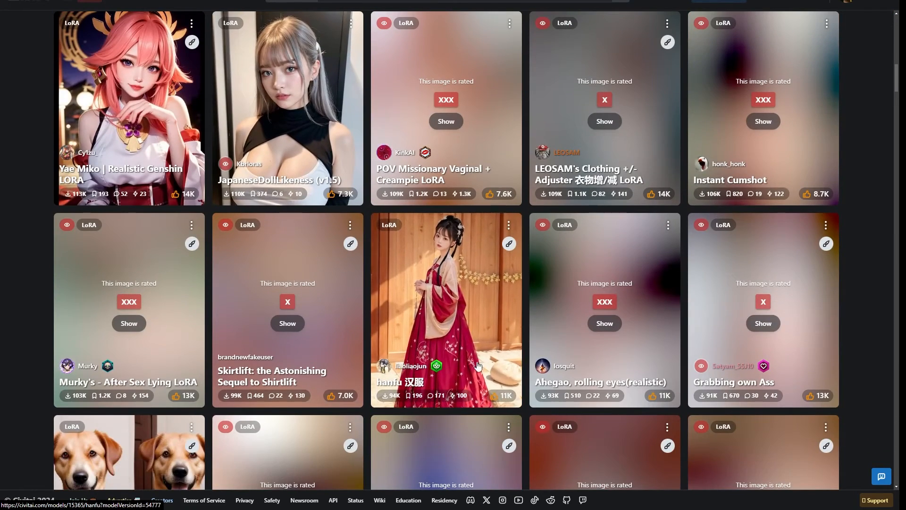
scroll(439, 330, "up", 2)
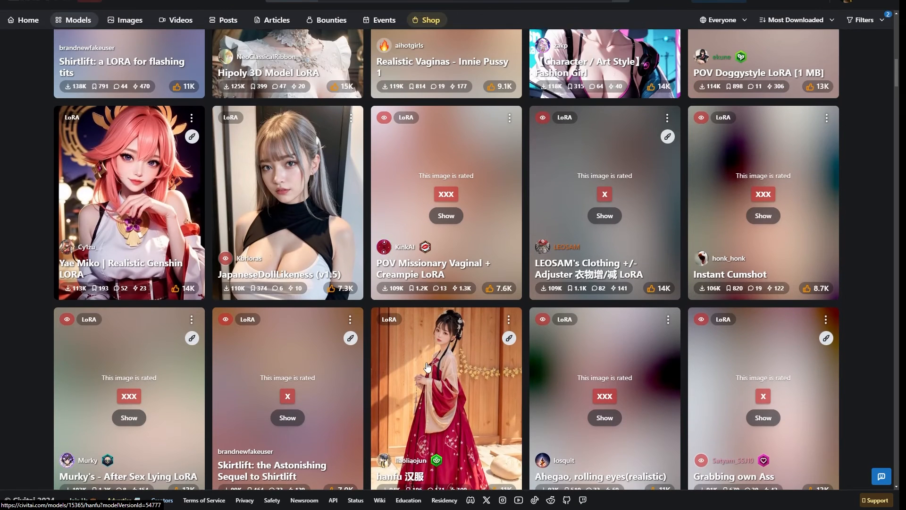
scroll(425, 258, "down", 3)
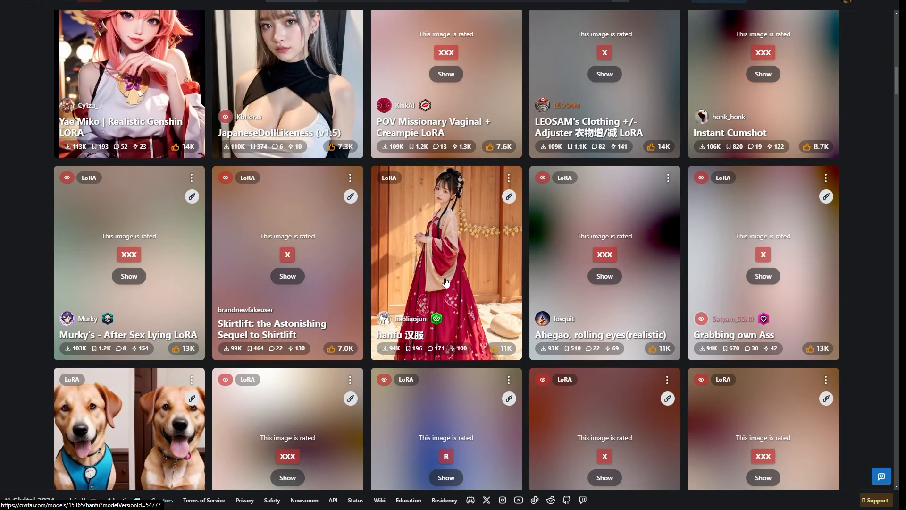
scroll(447, 284, "down", 5)
scroll(447, 283, "up", 18)
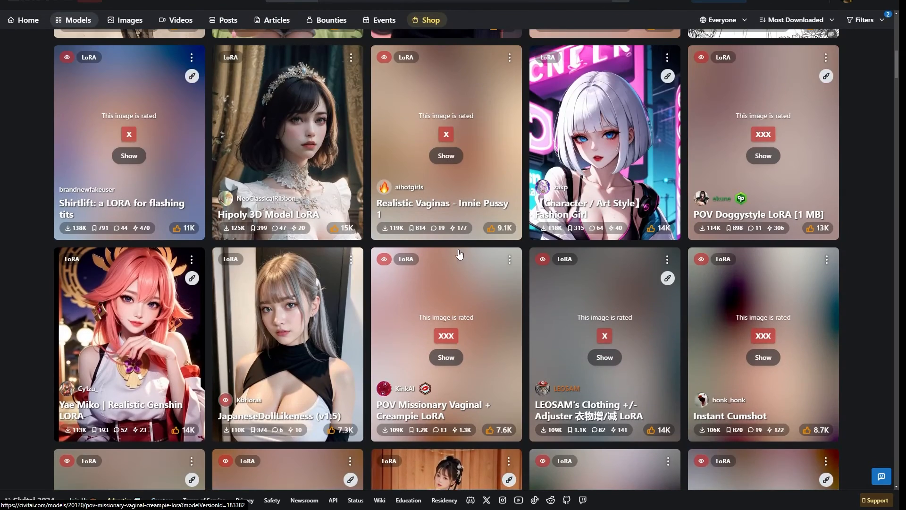
scroll(280, 338, "up", 3)
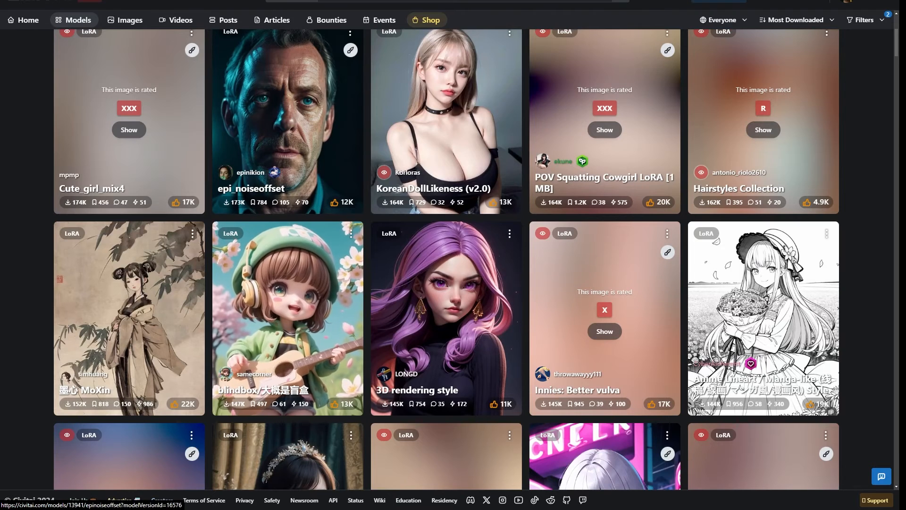
- Open the blindbox LoRA page on Civitai and switch to File Explorer to open ComfyUI's models\loras folder
left_click(224, 1)
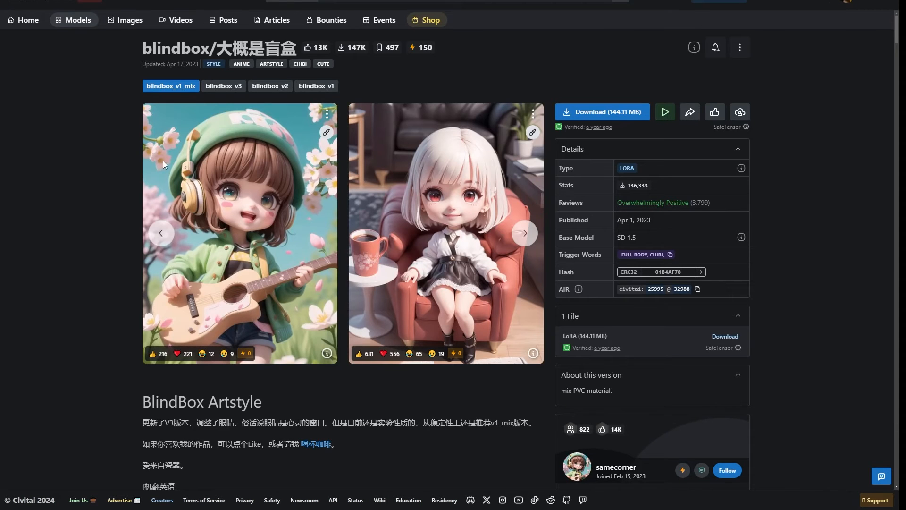
key("alt+Tab")
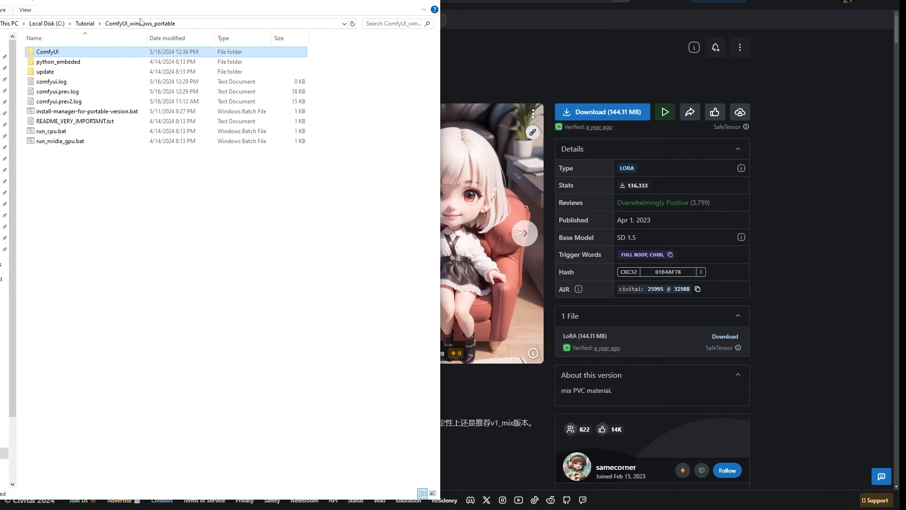
double_click(50, 53)
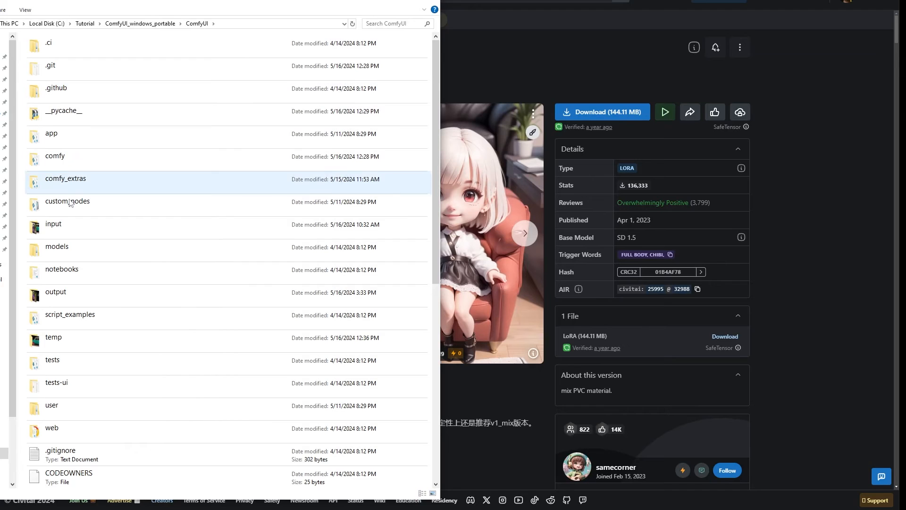
double_click(68, 248)
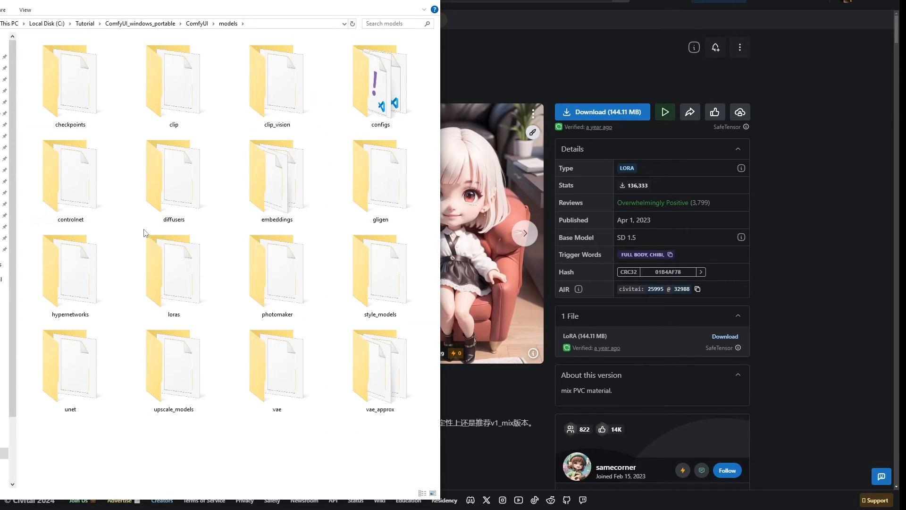
double_click(172, 255)
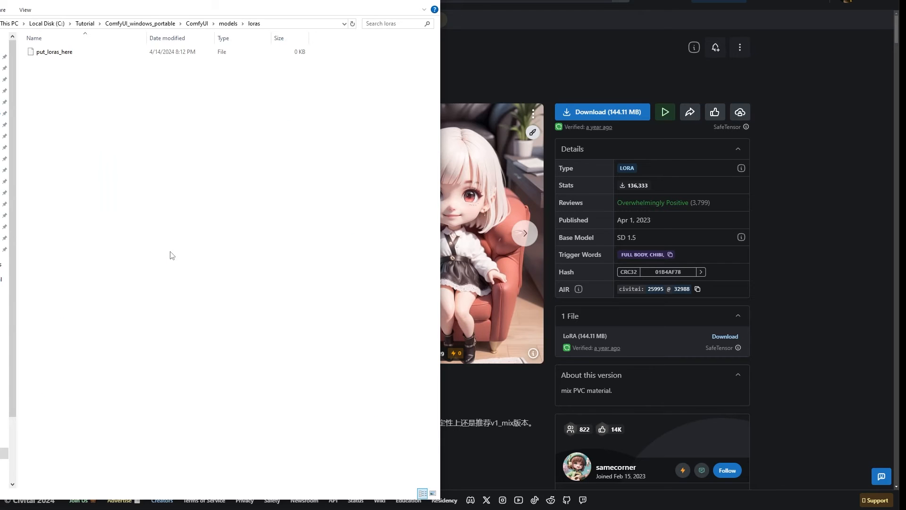
key("ctrl+v")
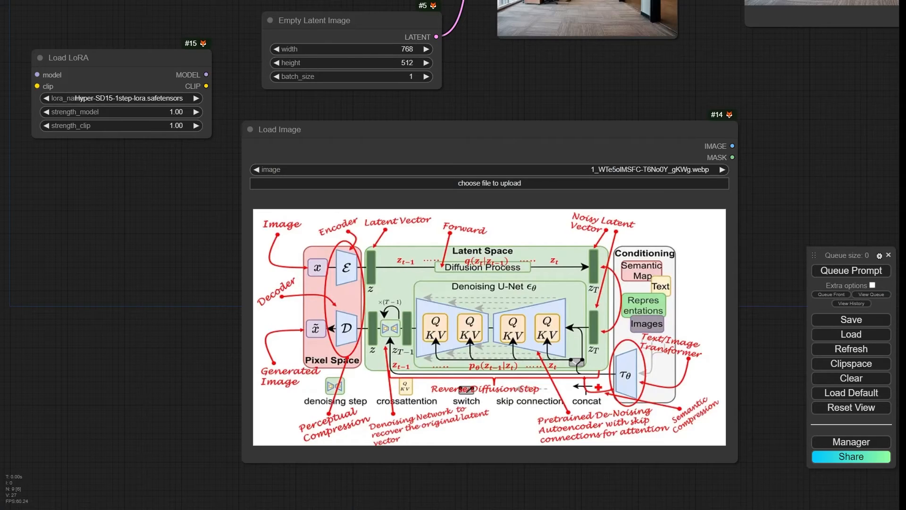
- Switch the Load LoRA node's lora_name to blindbox_v1_mix.safetensors
left_click_drag(137, 264, 157, 261)
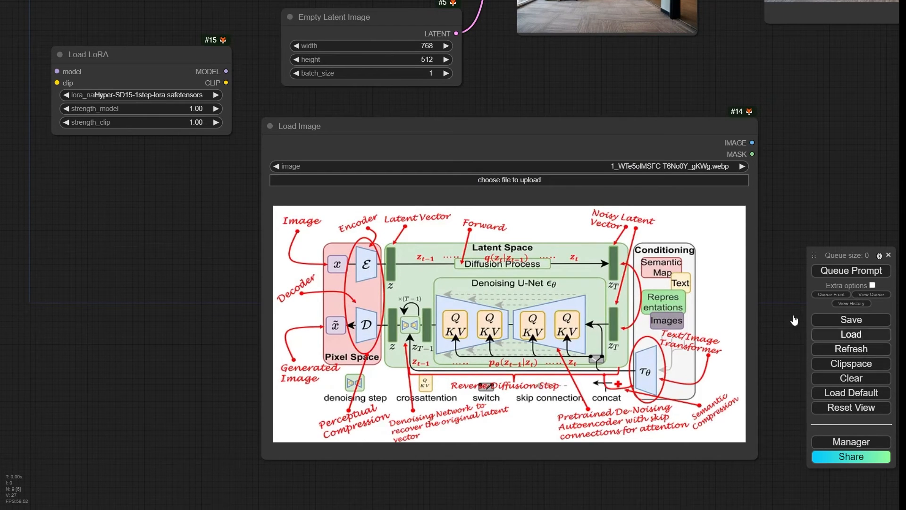
scroll(108, 100, "up", 4)
left_click_drag(144, 219, 207, 232)
left_click(213, 107)
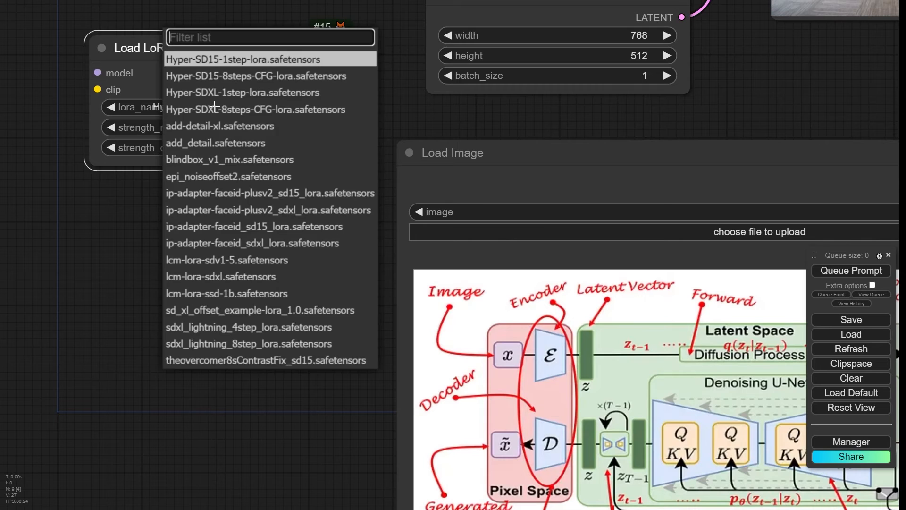
left_click(206, 161)
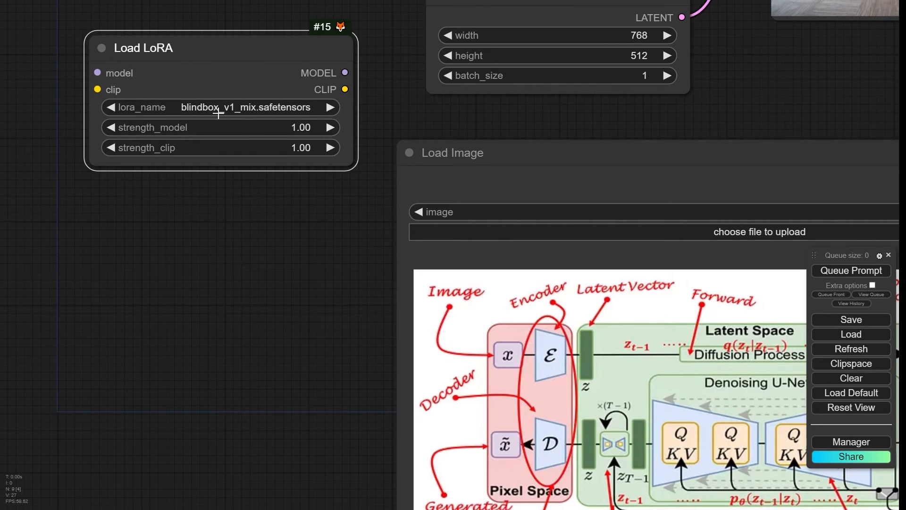
- Move the Load LoRA node above the Load Checkpoint and positive prompt nodes
scroll(238, 170, "down", 6)
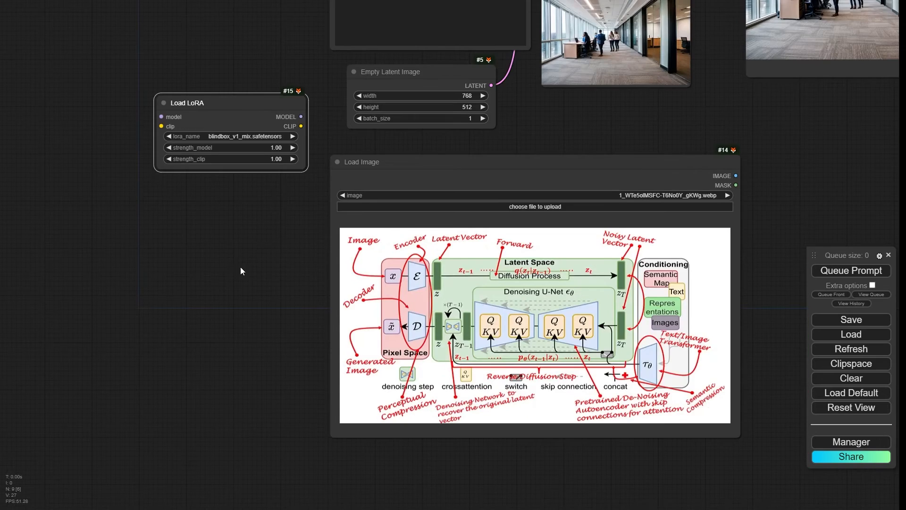
left_click_drag(240, 267, 262, 128)
left_click_drag(210, 70, 177, 272)
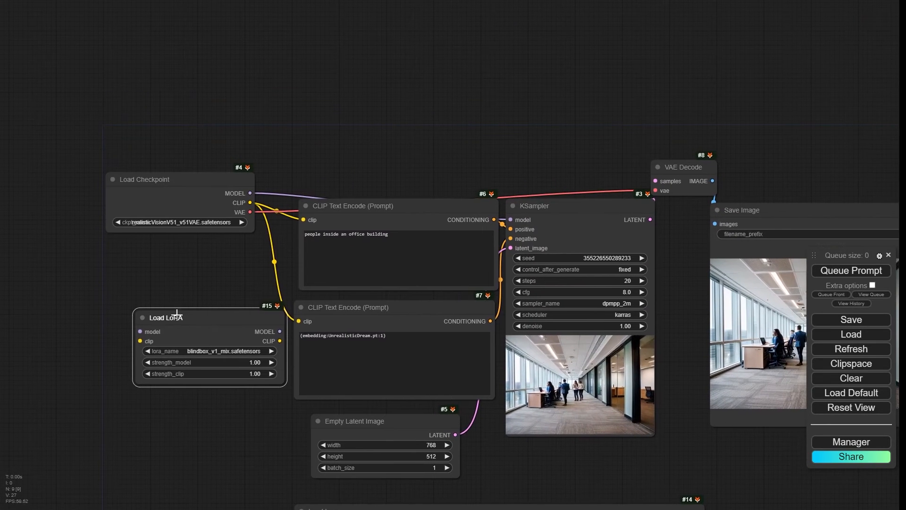
left_click_drag(182, 315, 300, 90)
left_click_drag(511, 68, 492, 49)
scroll(326, 89, "up", 3)
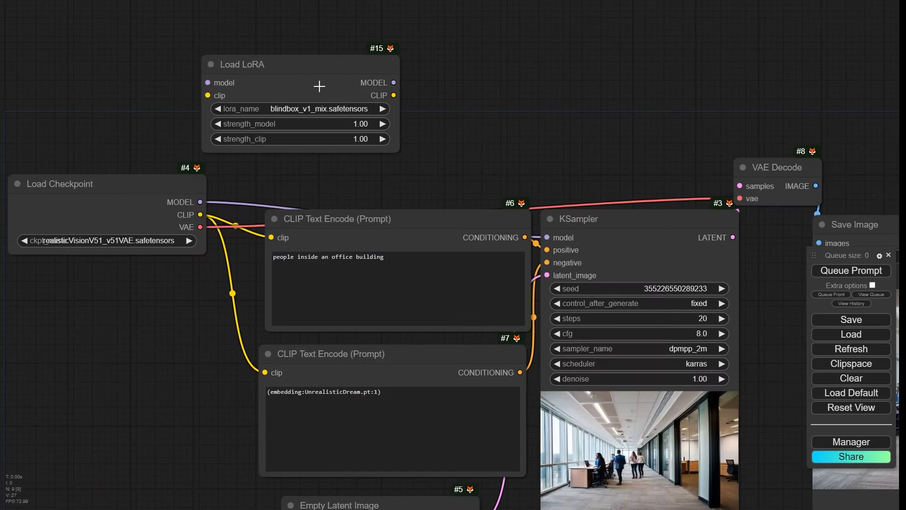
left_click_drag(278, 127, 312, 117)
left_click_drag(289, 70, 309, 76)
- Connect the checkpoint's MODEL and CLIP outputs to the Load LoRA node and move the checkpoint node farther left
left_click_drag(200, 202, 265, 92)
left_click_drag(167, 181, 50, 180)
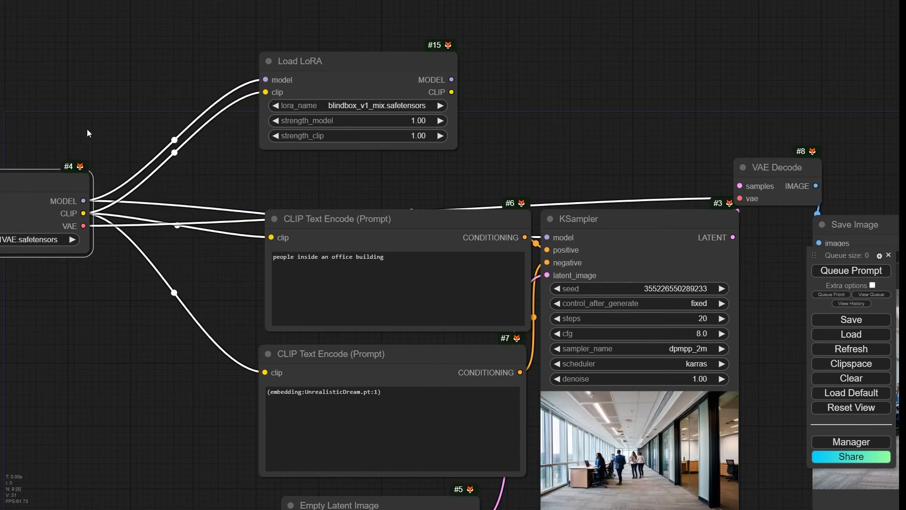
left_click_drag(89, 126, 268, 112)
left_click_drag(527, 50, 353, 48)
left_click_drag(156, 39, 33, 19)
left_click_drag(88, 142, 23, 137)
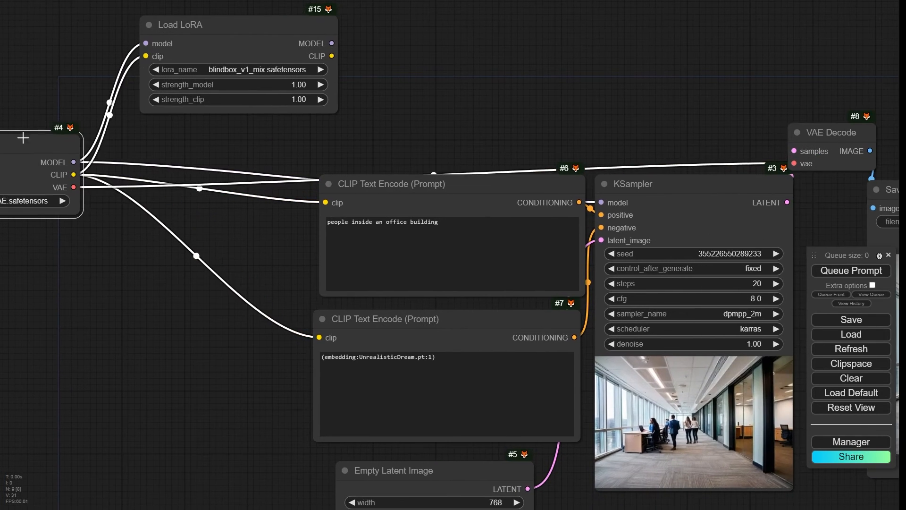
- Connect the Load LoRA node's CLIP output to both text prompt nodes and its MODEL output to the KSampler
left_click_drag(305, 35, 269, 38)
left_click_drag(395, 55, 391, 47)
left_click_drag(292, 51, 321, 195)
left_click_drag(142, 20, 76, 181)
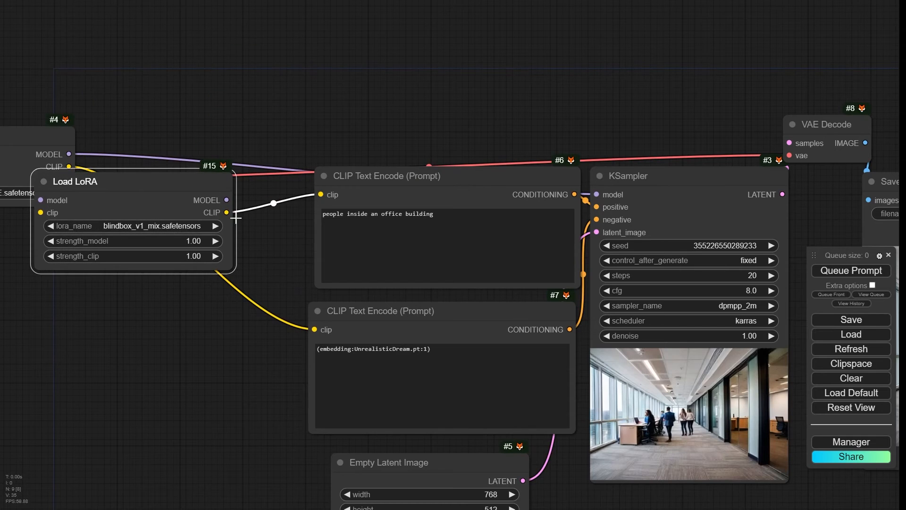
left_click_drag(227, 212, 315, 329)
scroll(279, 94, "down", 4)
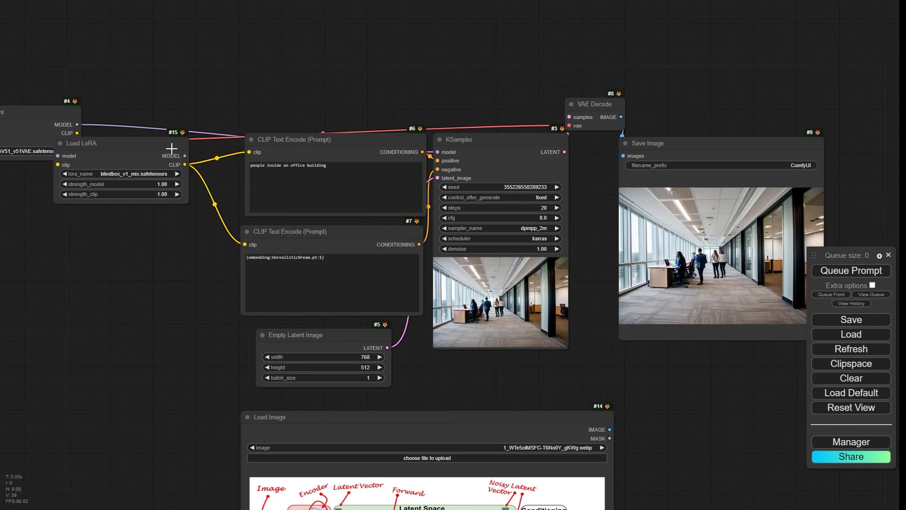
left_click_drag(186, 156, 438, 152)
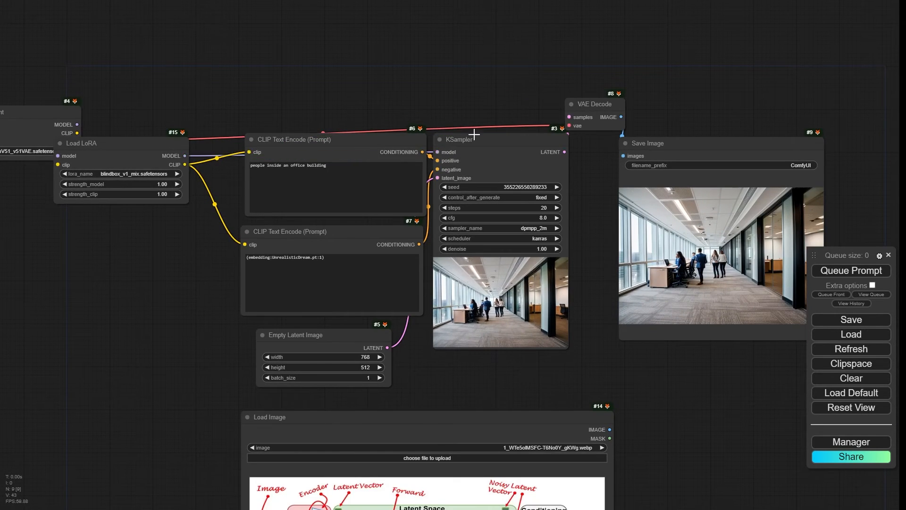
- Reposition the Load LoRA node between the checkpoint and prompt nodes and check its model and clip strength settings
left_click_drag(99, 150, 313, 9)
left_click_drag(212, 79, 152, 71)
left_click_drag(335, 34, 281, 45)
scroll(229, 118, "up", 10)
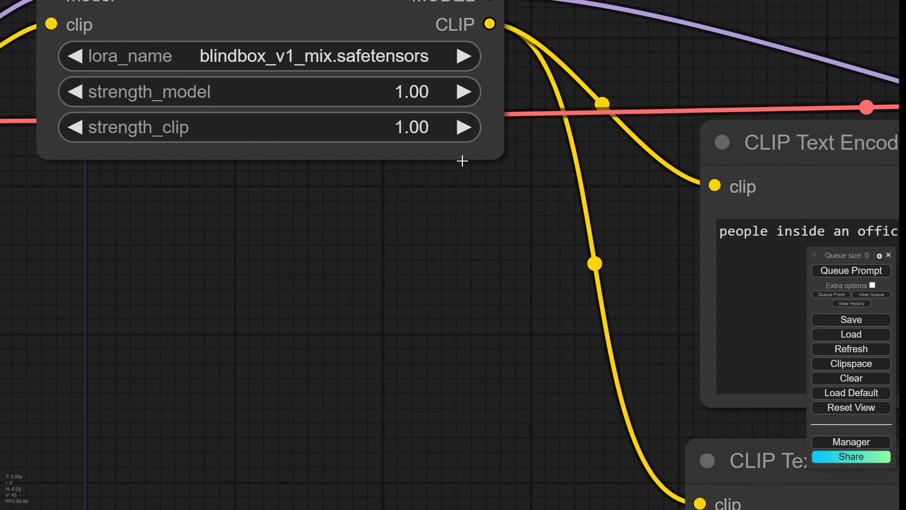
scroll(348, 109, "down", 10)
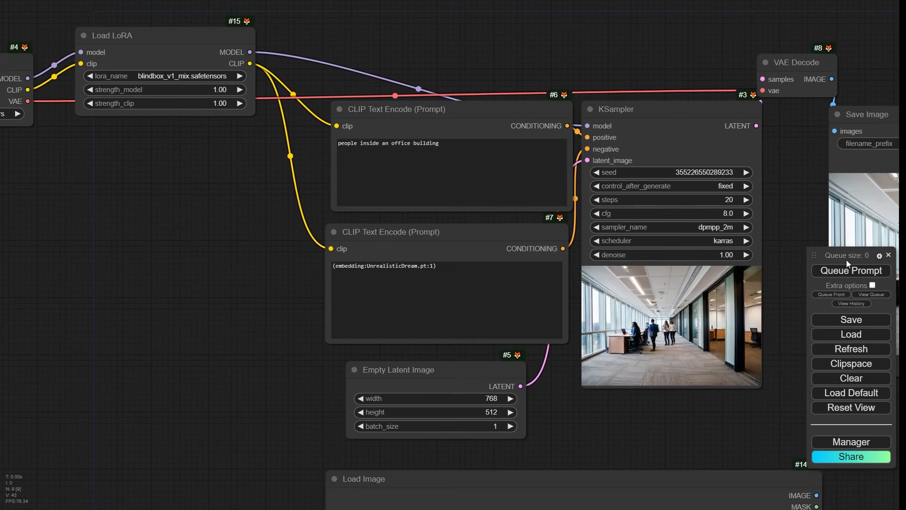
- Generate an image with the blindbox LoRA and the current office prompt, and inspect the result
left_click(851, 270)
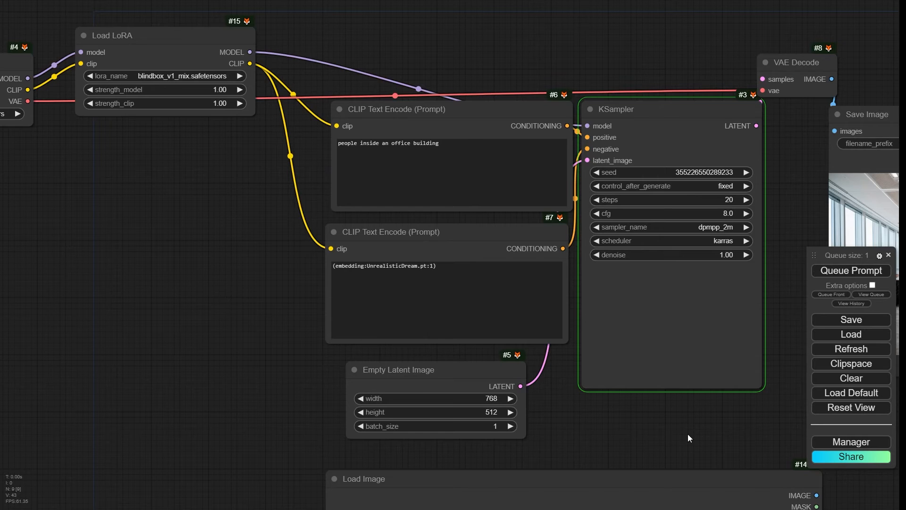
left_click_drag(688, 434, 835, 419)
scroll(429, 264, "up", 7)
scroll(430, 264, "down", 7)
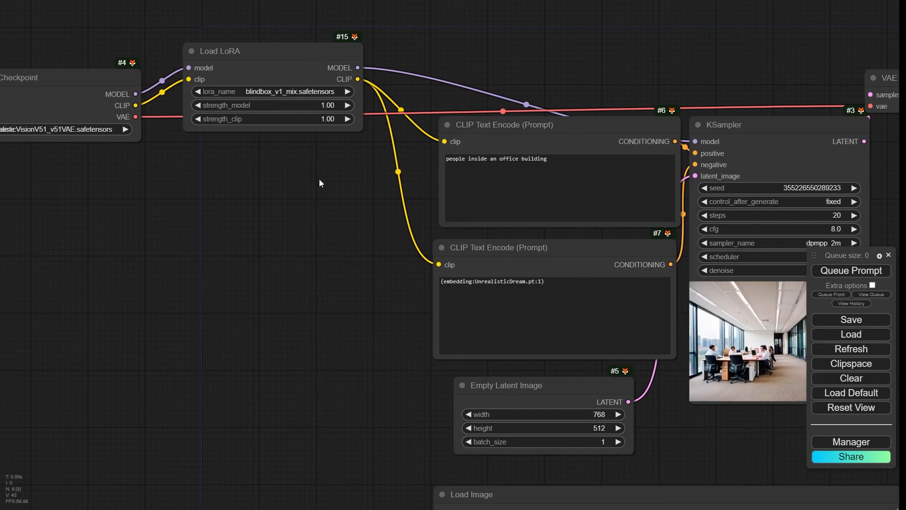
left_click_drag(412, 389, 173, 211)
scroll(306, 243, "up", 4)
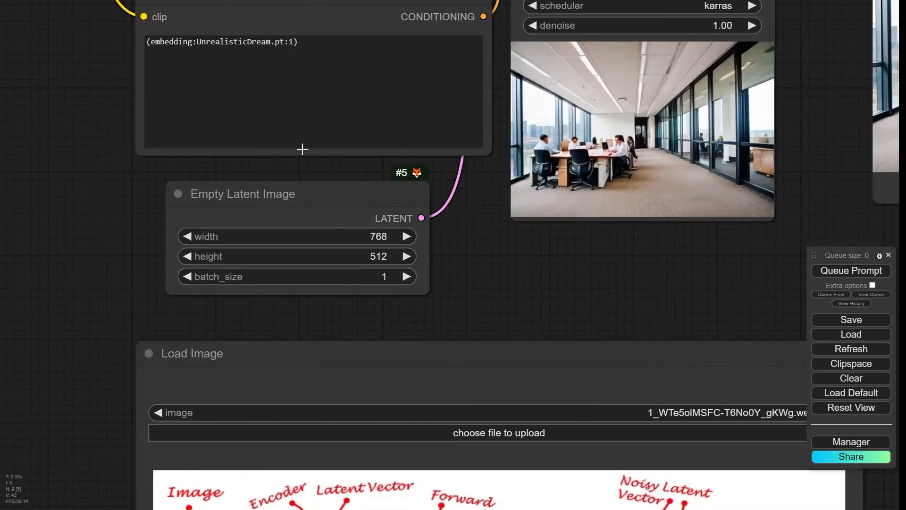
scroll(301, 148, "down", 6)
left_click_drag(35, 263, 11, 426)
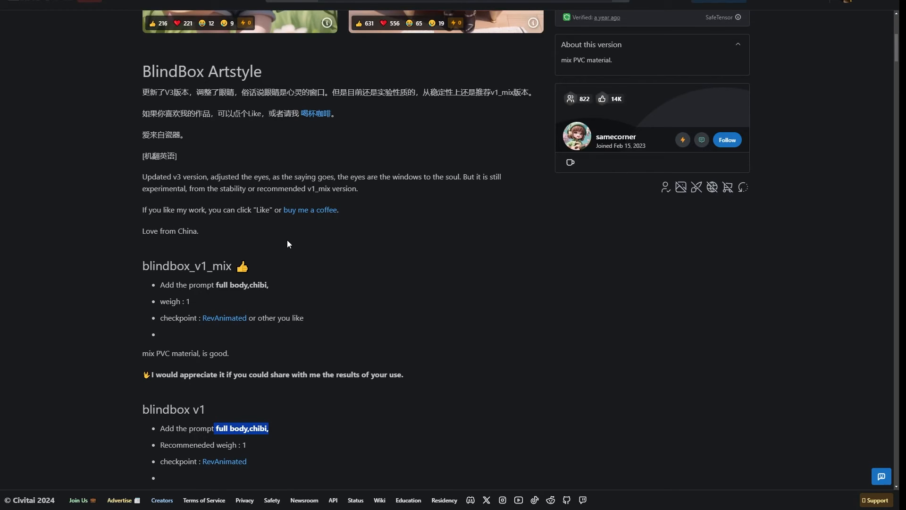
- Find the usage instructions on the blindbox Civitai page and copy the trigger words "full body,chibi,"
scroll(289, 244, "up", 6)
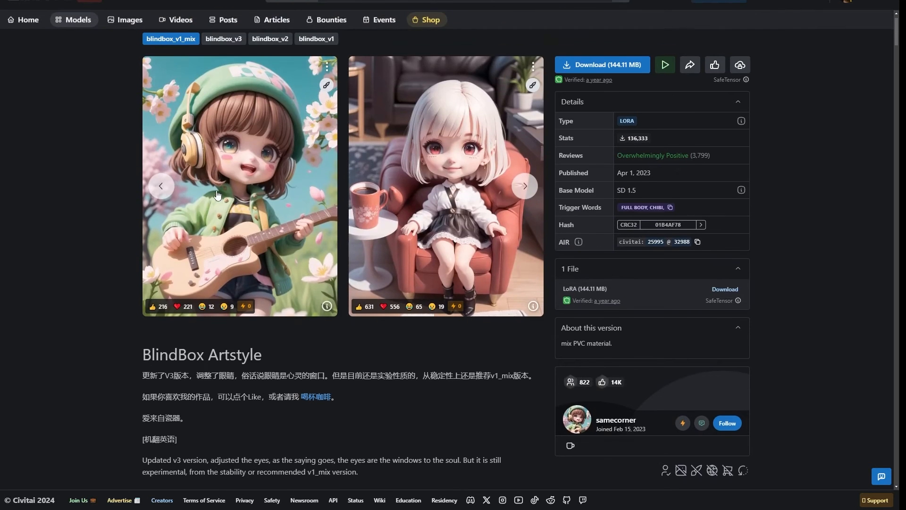
scroll(201, 354, "down", 7)
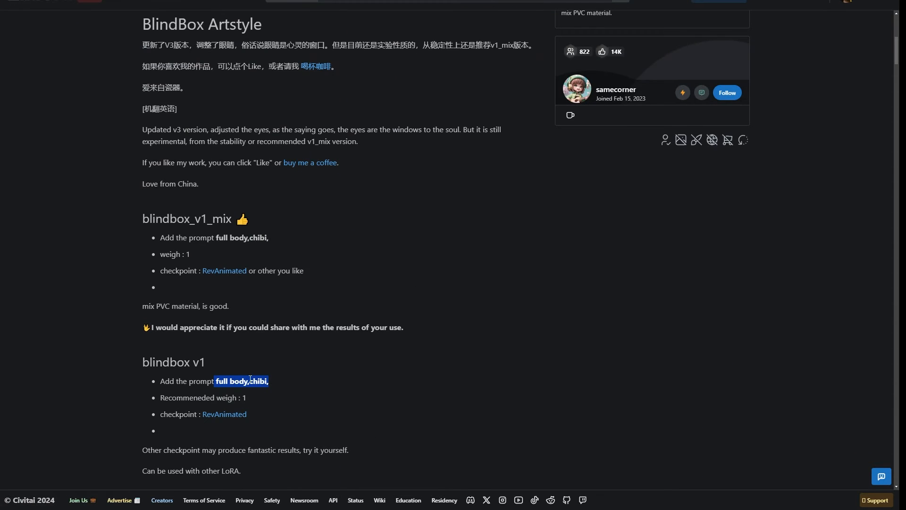
left_click(169, 385)
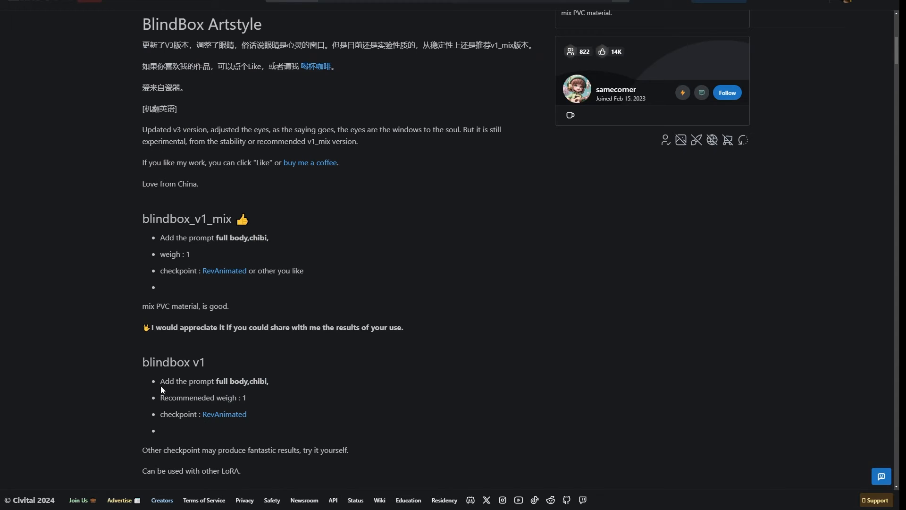
left_click_drag(162, 381, 273, 383)
left_click(219, 383)
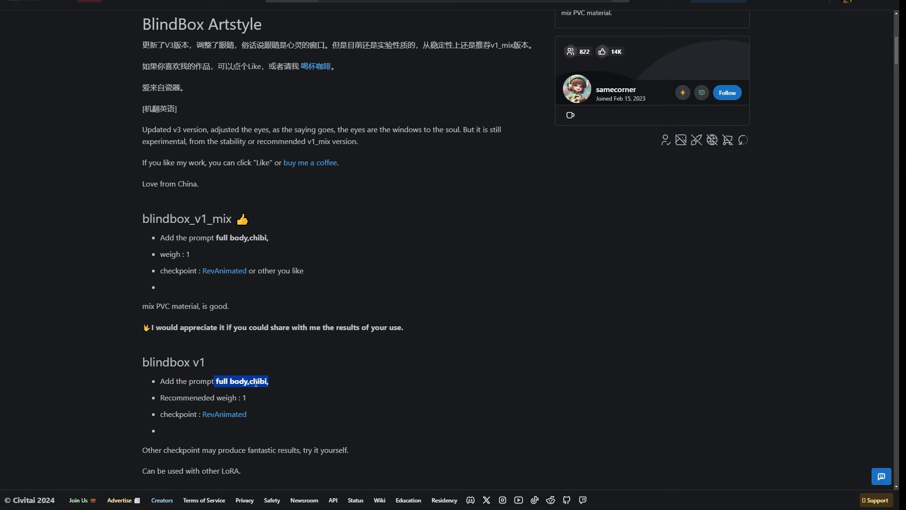
right_click(256, 385)
left_click(281, 251)
left_click(216, 239)
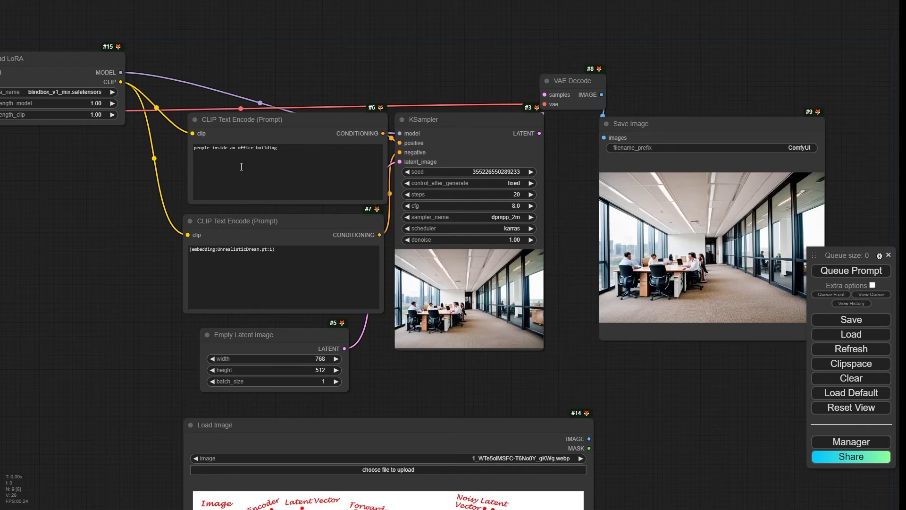
- Add the trigger words "full body,chibi," in front of the positive prompt "people inside an office building"
scroll(181, 141, "up", 9)
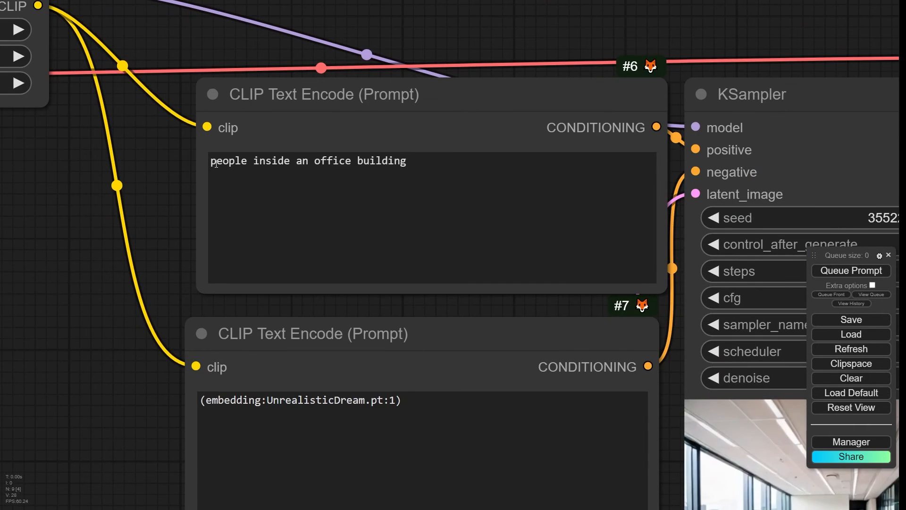
left_click(213, 163)
key("ctrl+v")
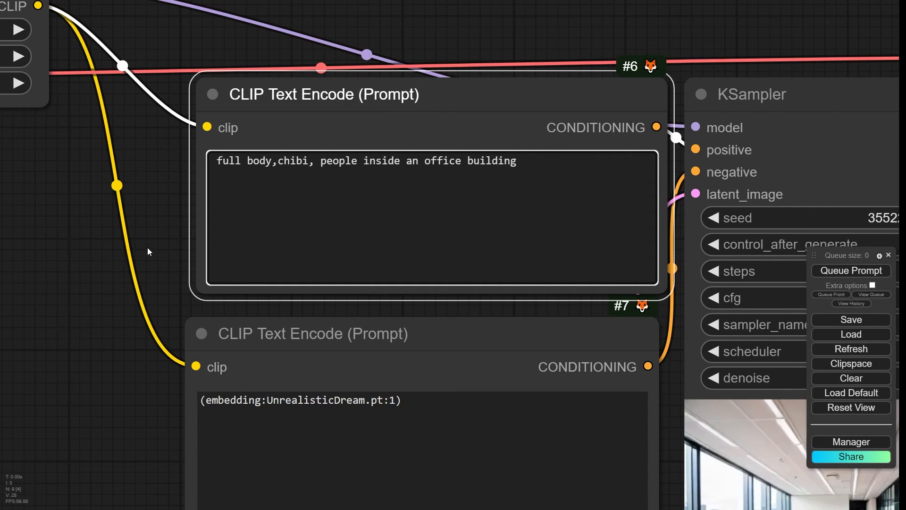
- Generate the image again with the trigger words in the prompt and examine the saved result up close
scroll(148, 251, "down", 6)
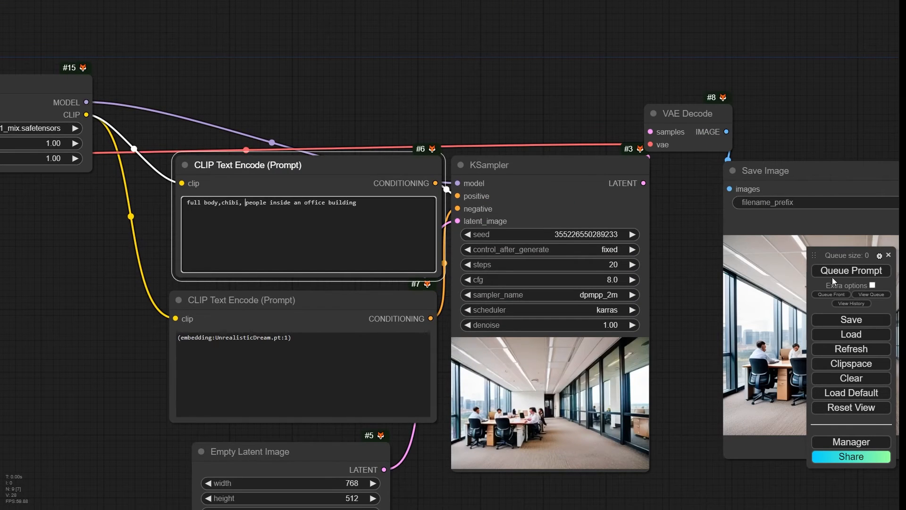
left_click_drag(463, 124, 307, 91)
left_click(854, 272)
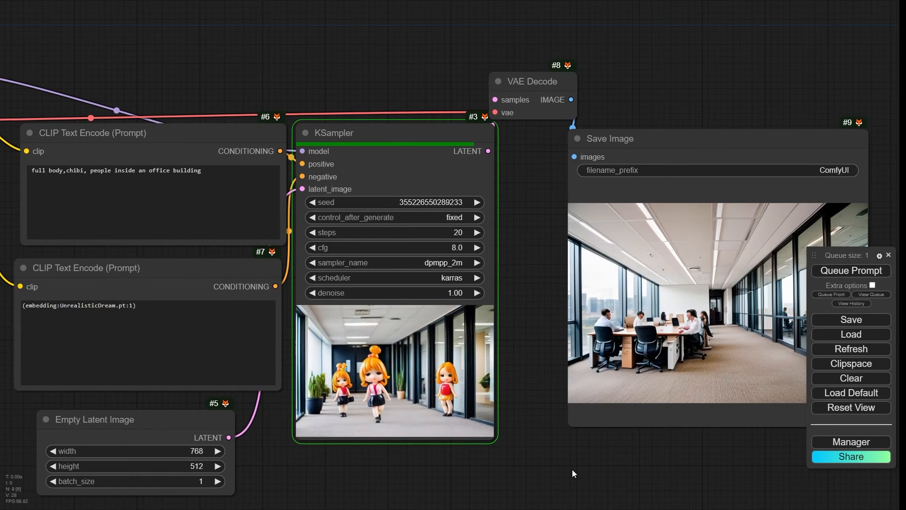
left_click_drag(572, 469, 267, 410)
scroll(475, 258, "up", 6)
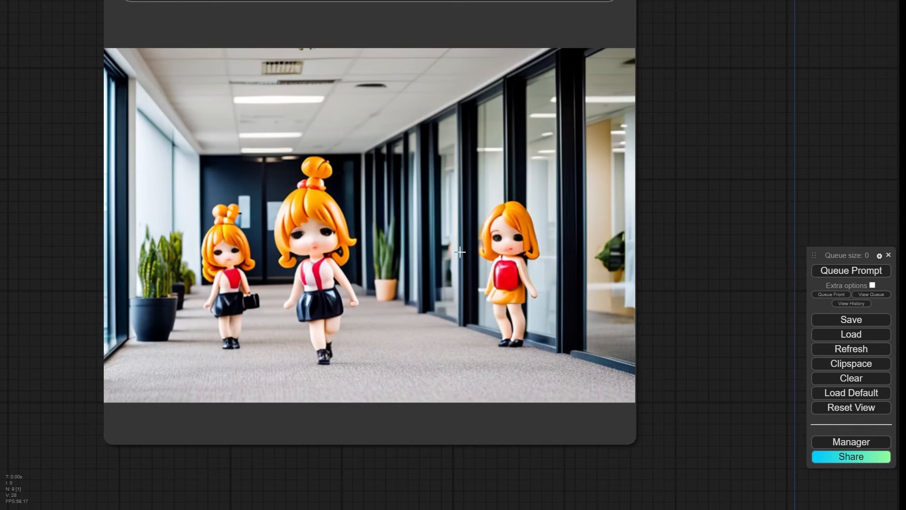
scroll(286, 215, "down", 5)
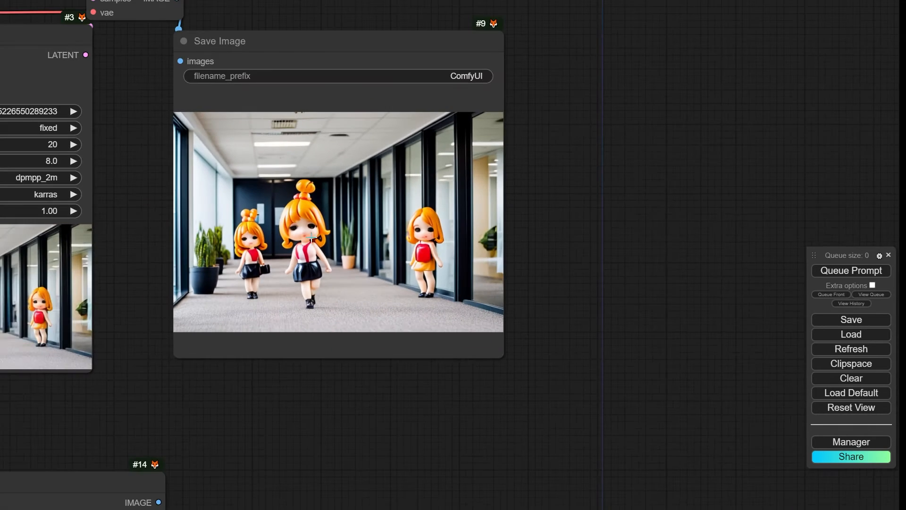
left_click_drag(230, 401, 395, 400)
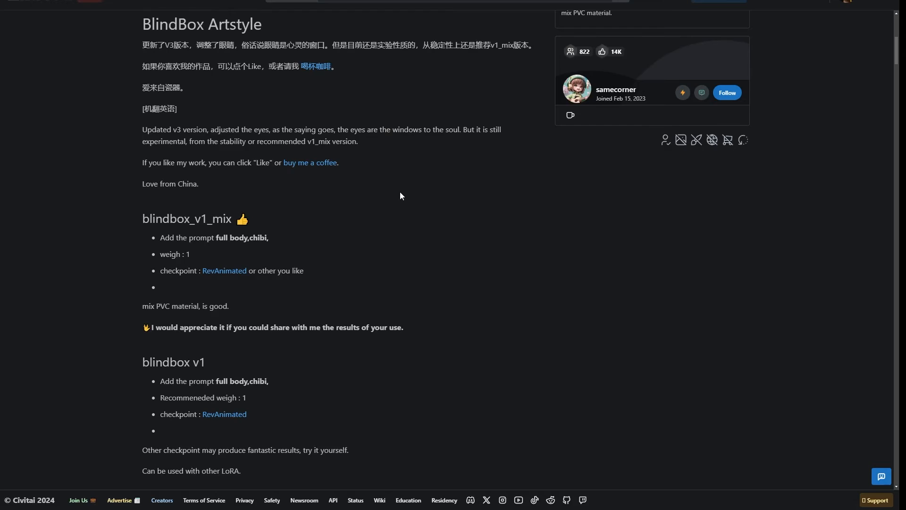
- Find the recommended keywords on the epi_noiseoffset Civitai page and copy "dark studio, rim lighting, two tone lighting, dimly lit, low key"
scroll(401, 196, "up", 5)
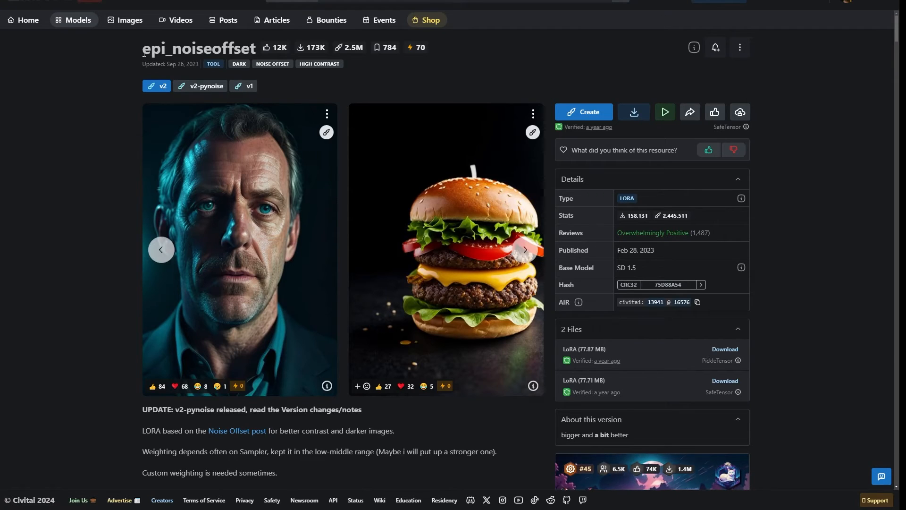
left_click_drag(143, 49, 183, 52)
left_click(103, 398)
scroll(104, 399, "down", 1)
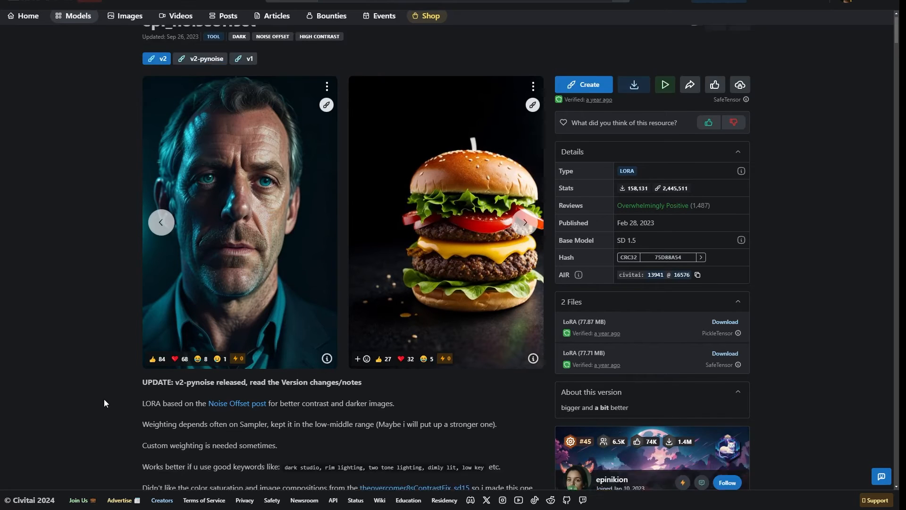
scroll(104, 399, "down", 4)
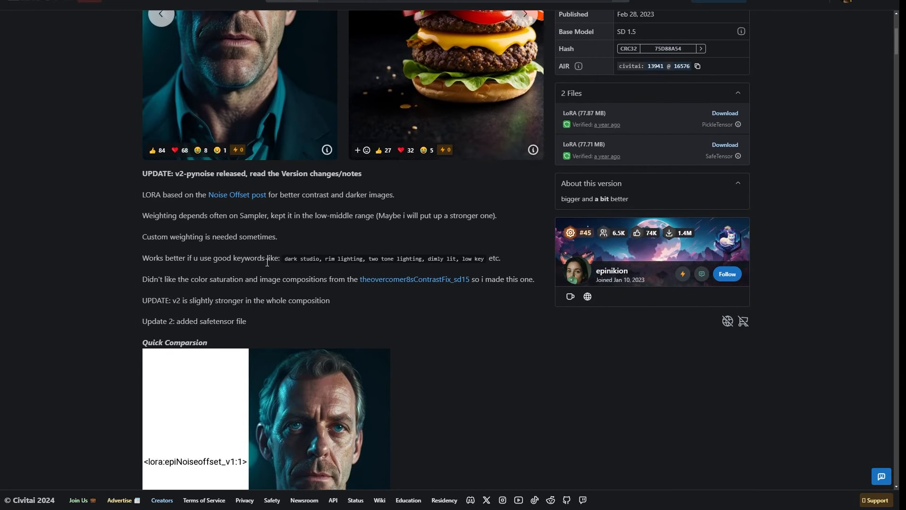
left_click_drag(284, 259, 471, 258)
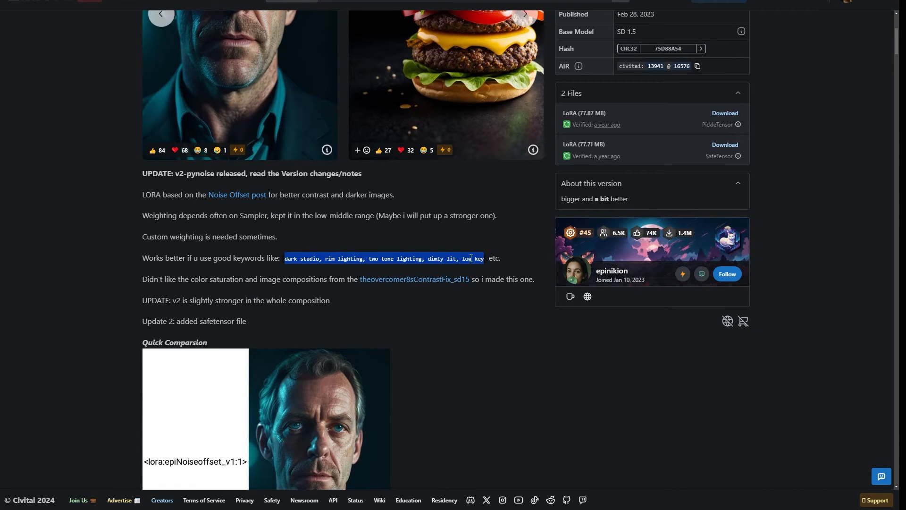
right_click(471, 258)
left_click(476, 266)
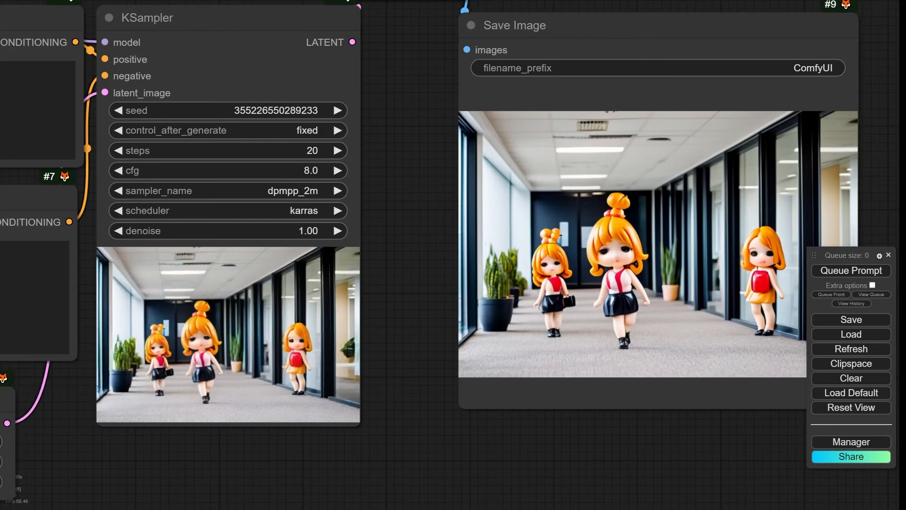
- Replace "full body,chibi," in the positive prompt with the copied lighting keywords, followed by a comma before "people inside an office building"
left_click_drag(275, 447, 894, 484)
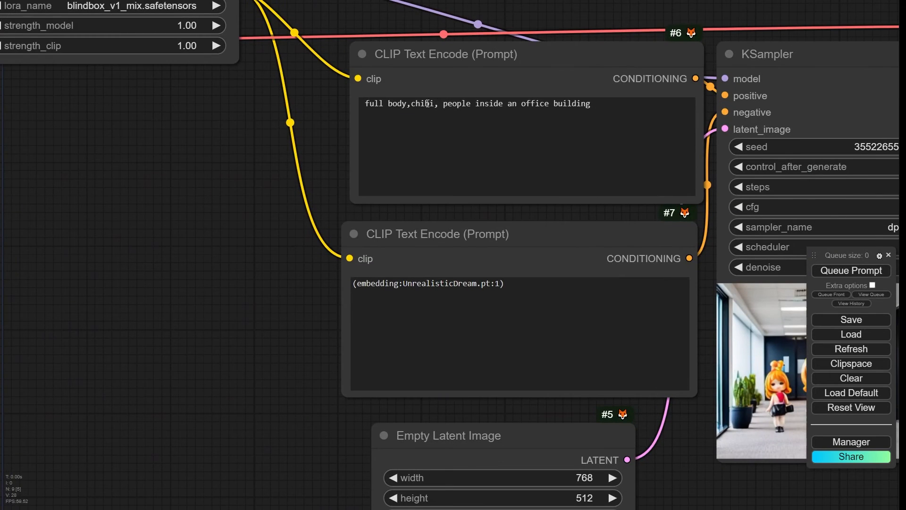
left_click_drag(441, 103, 335, 107)
key("ctrl+v")
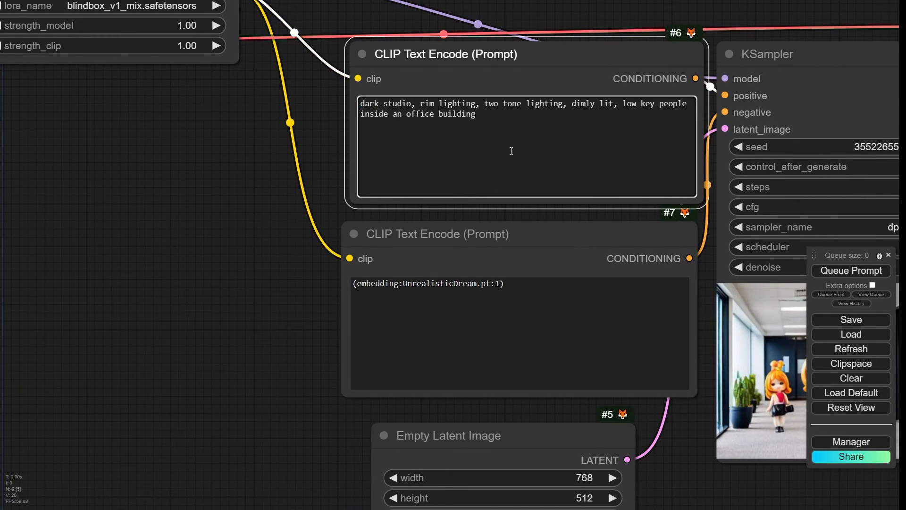
type(",")
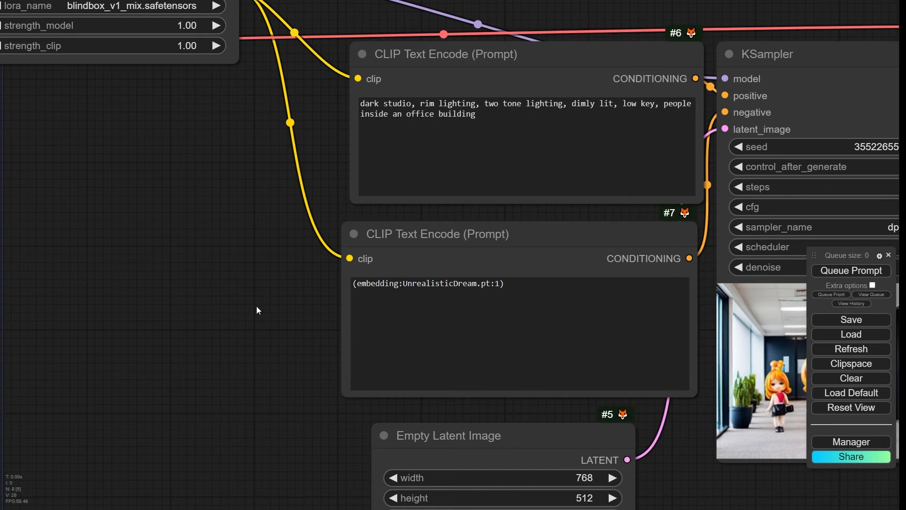
- Switch the Load LoRA node to epi_noiseoffset2.safetensors
left_click_drag(257, 306, 451, 482)
left_click(340, 182)
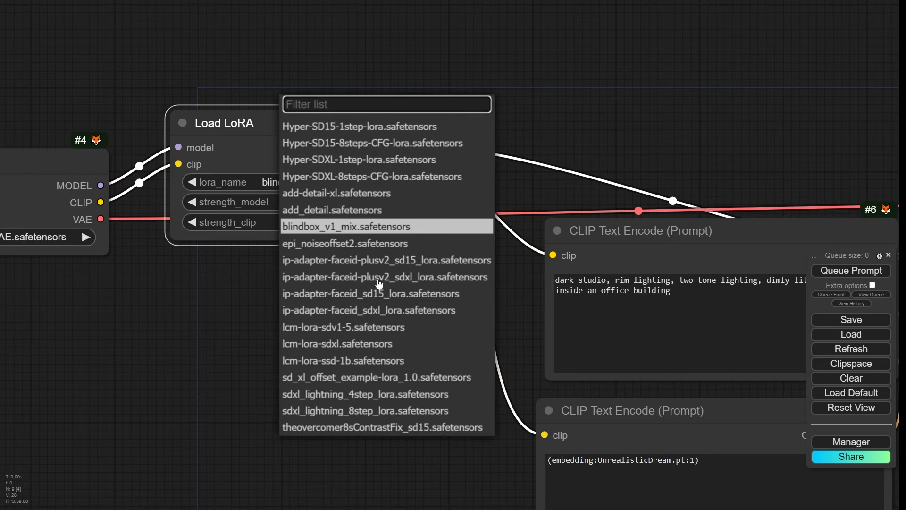
left_click(340, 244)
scroll(423, 421, "down", 4)
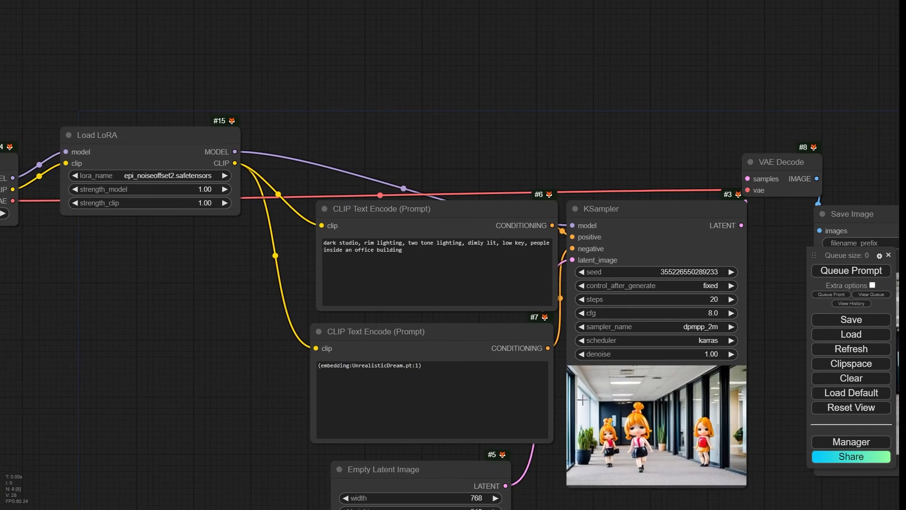
- Generate the office image with the epi_noiseoffset2 LoRA and examine the saved result up close
left_click(851, 270)
left_click_drag(803, 425, 589, 301)
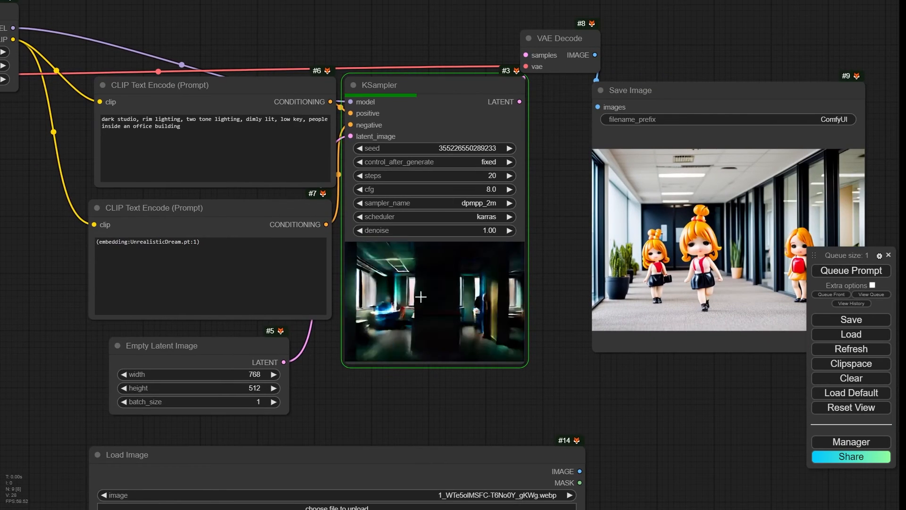
left_click_drag(690, 387, 338, 376)
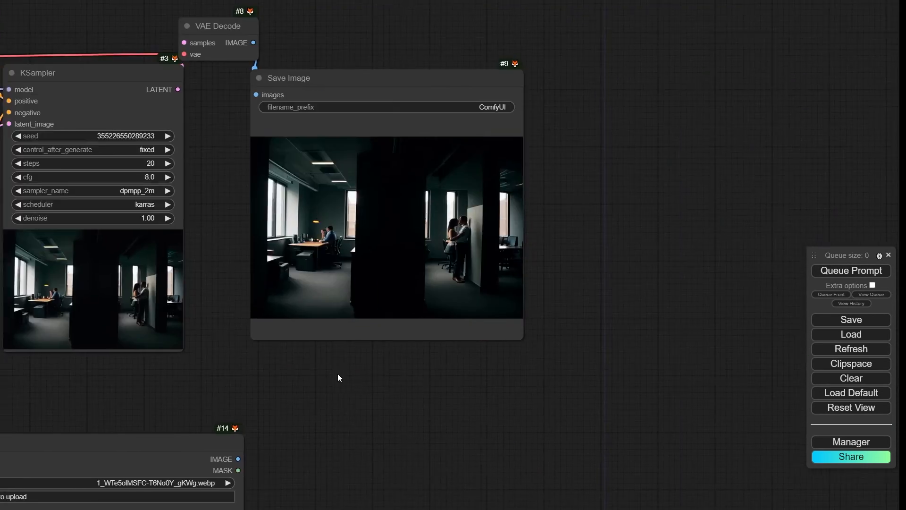
scroll(388, 213, "up", 5)
left_click_drag(644, 253, 685, 236)
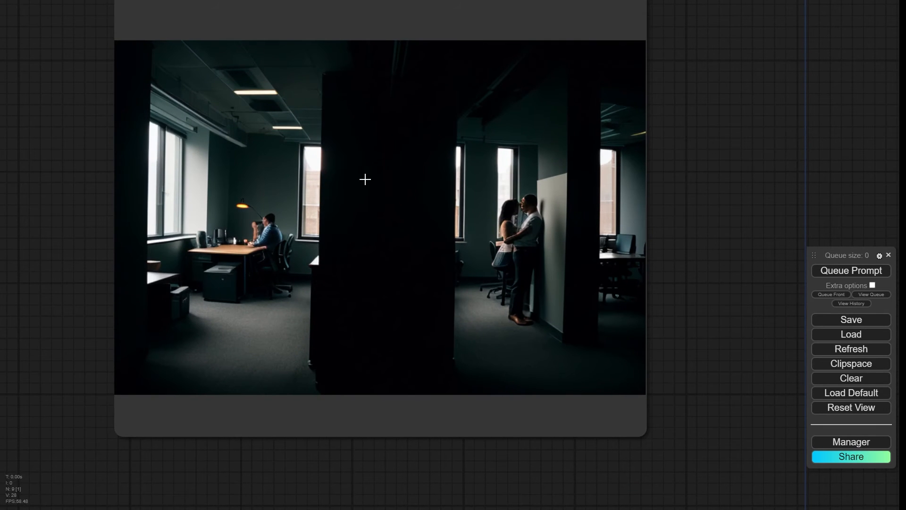
scroll(390, 203, "down", 2)
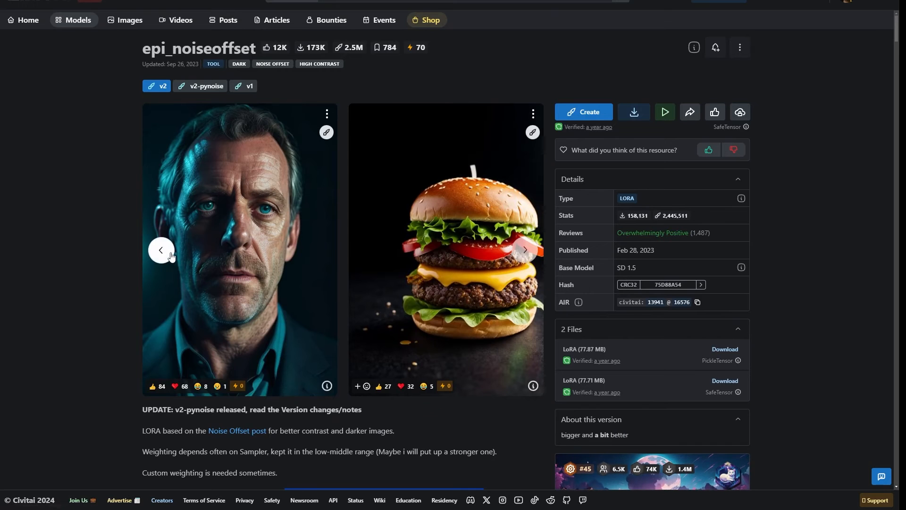
- Browse the sample images on the epi_noiseoffset Civitai page
left_click(161, 249)
left_click(161, 249)
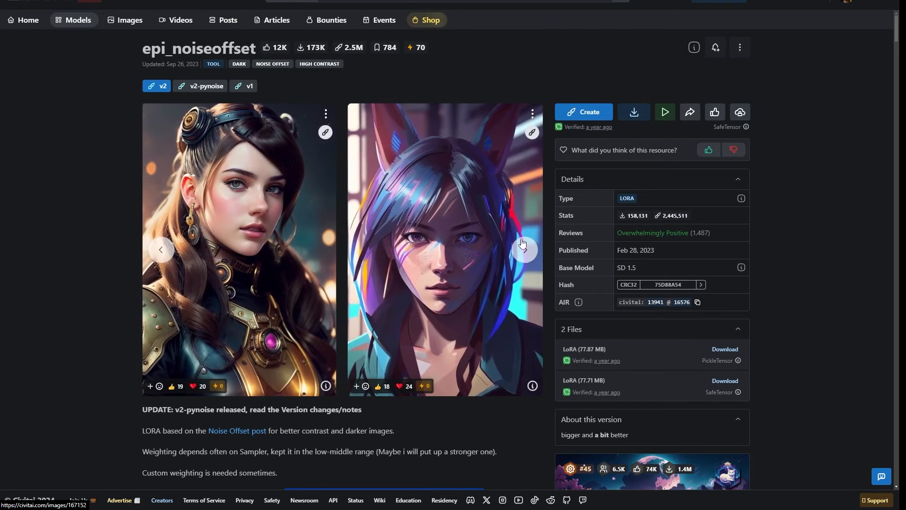
left_click(525, 248)
left_click(525, 248)
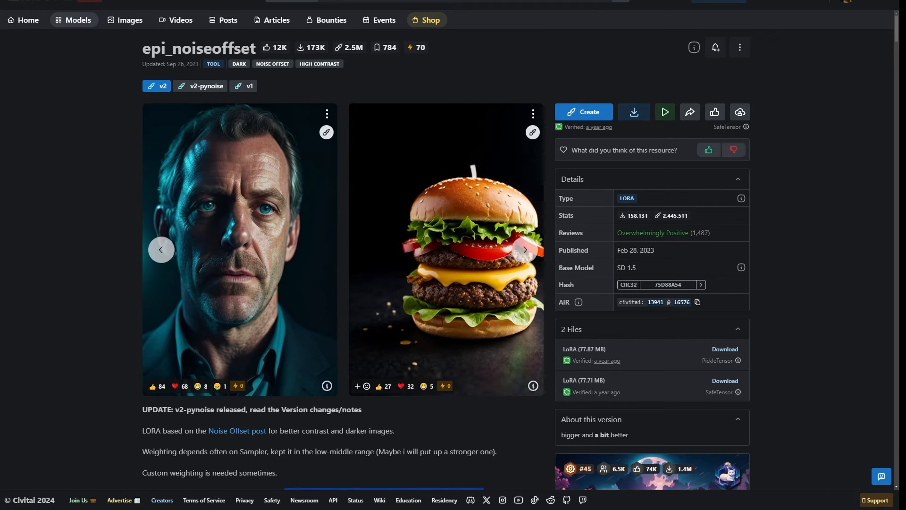
- Return to the Civitai LoRA list and open the Anime Lineart / Manga-like Style model page
key("alt+Left")
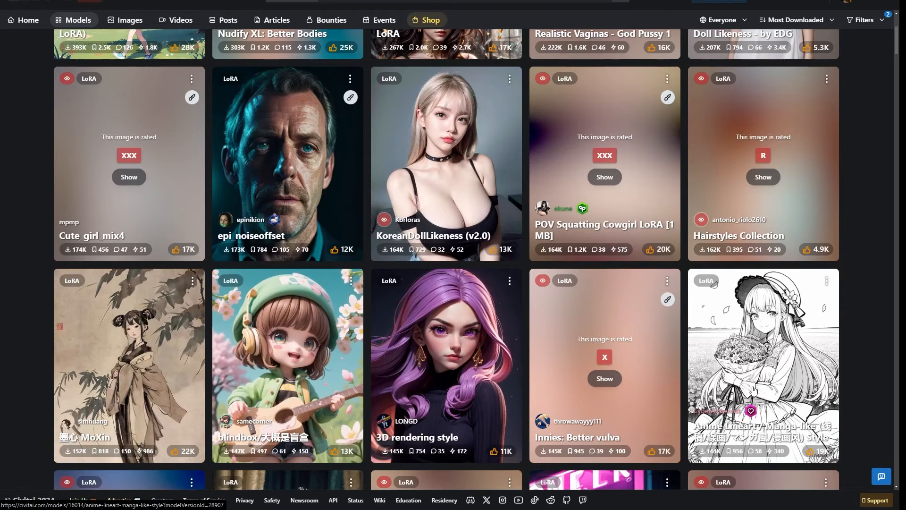
scroll(725, 391, "down", 2)
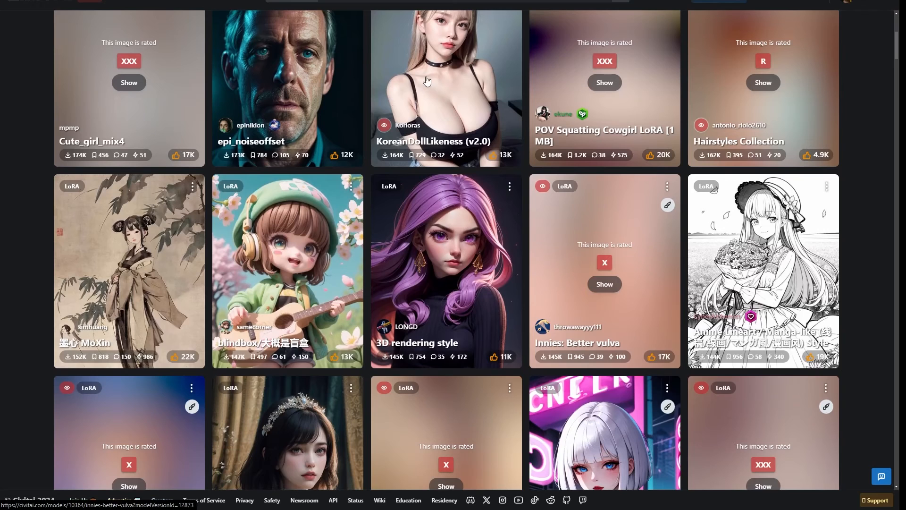
left_click(740, 298)
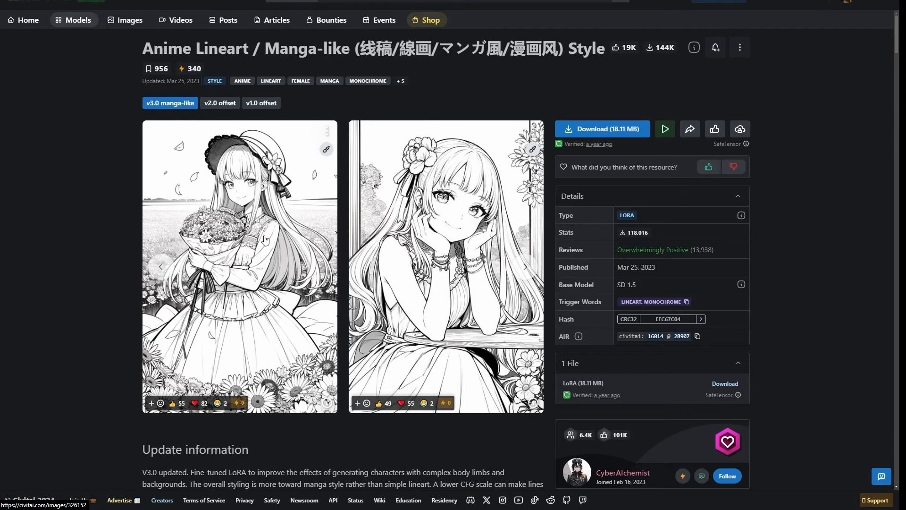
scroll(392, 218, "down", 4)
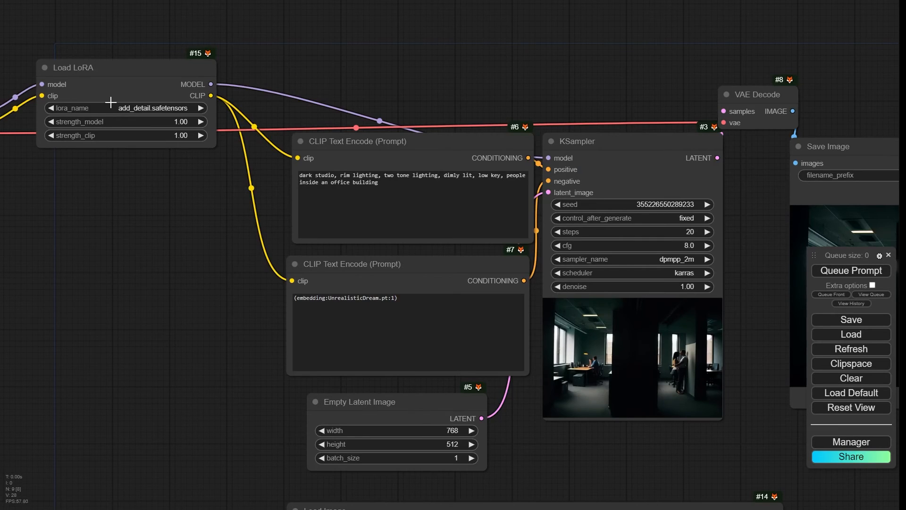
- Set the Load LoRA node in ComfyUI to animeoutlineV4_16.safetensors
scroll(111, 102, "up", 6)
left_click(110, 111)
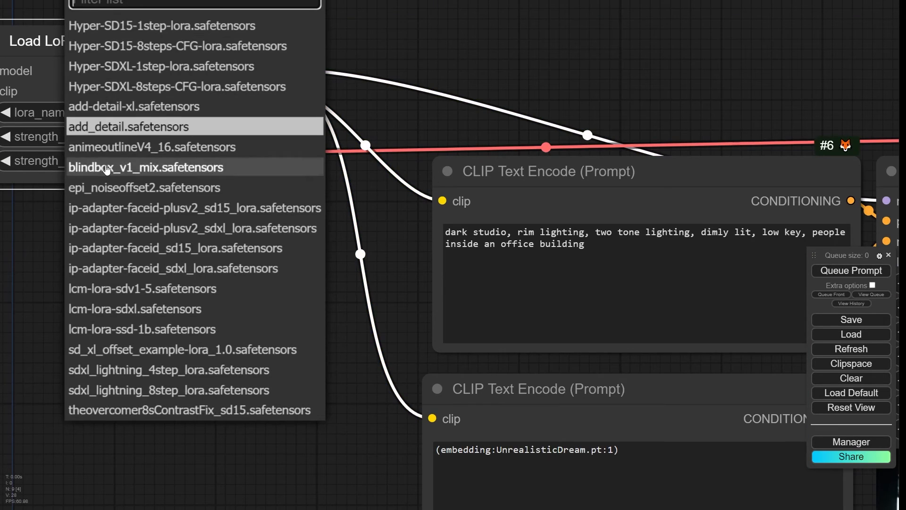
left_click(100, 149)
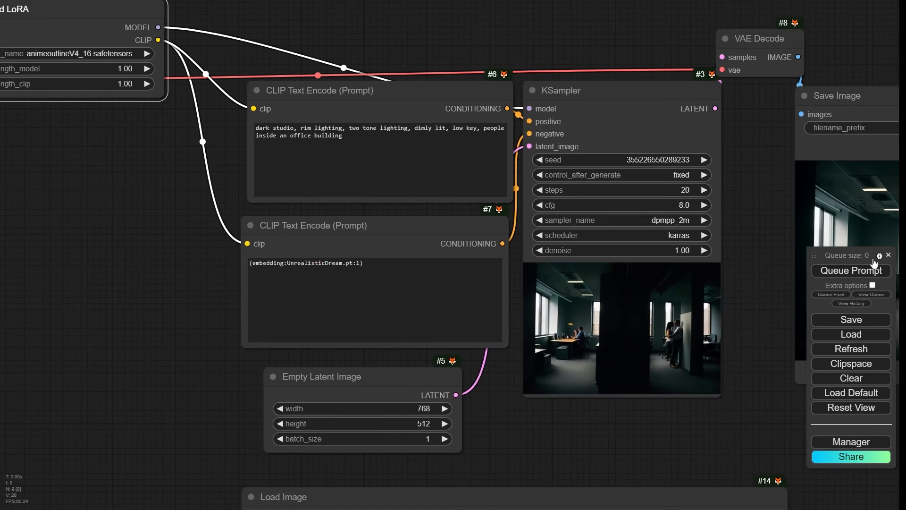
- Generate the image with the animeoutlineV4_16 LoRA and the unchanged lighting prompt, and inspect the saved result
left_click(874, 270)
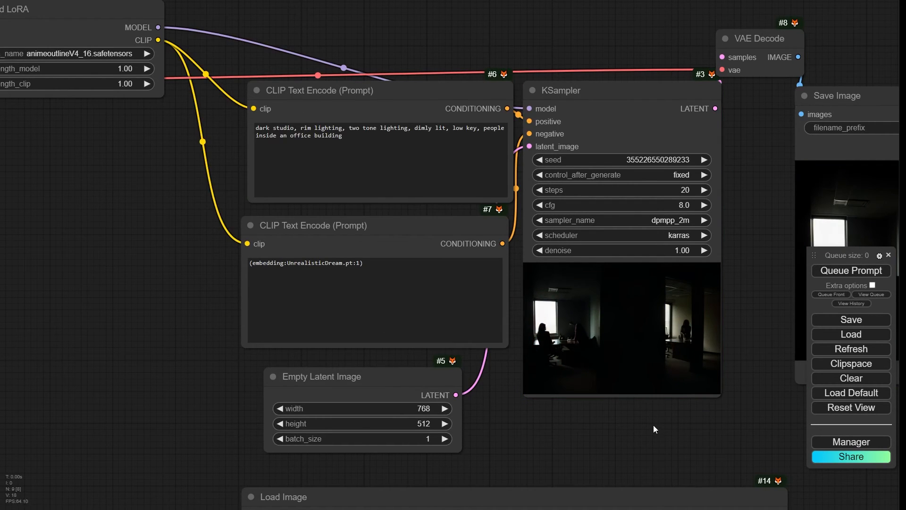
left_click_drag(601, 434, 393, 410)
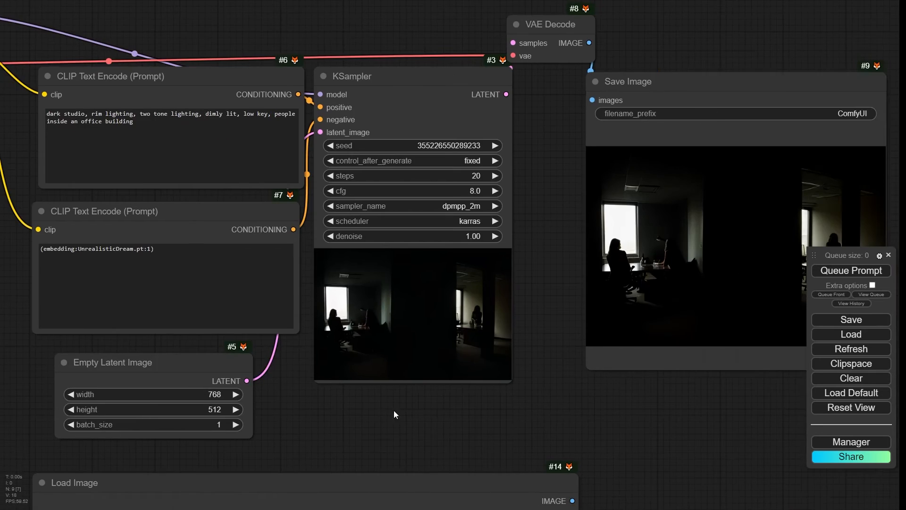
scroll(736, 247, "up", 5)
scroll(735, 246, "down", 4)
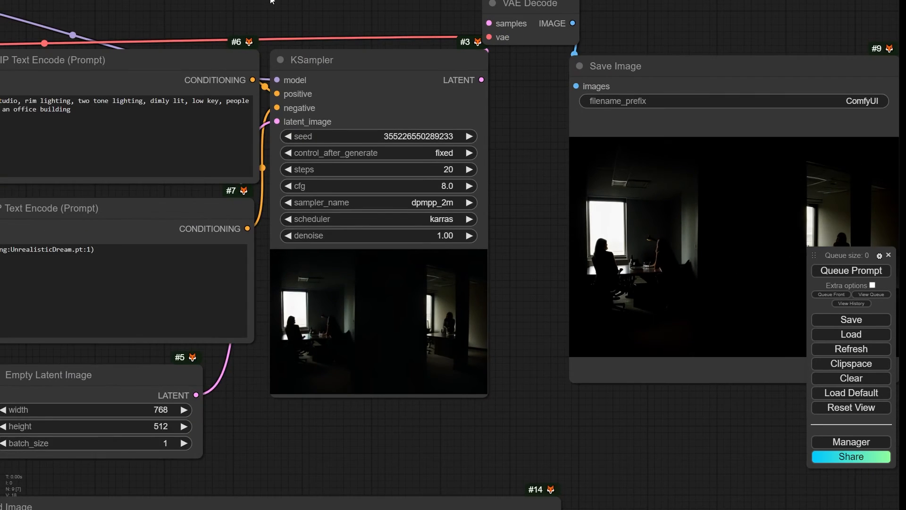
left_click_drag(272, 1, 409, 1)
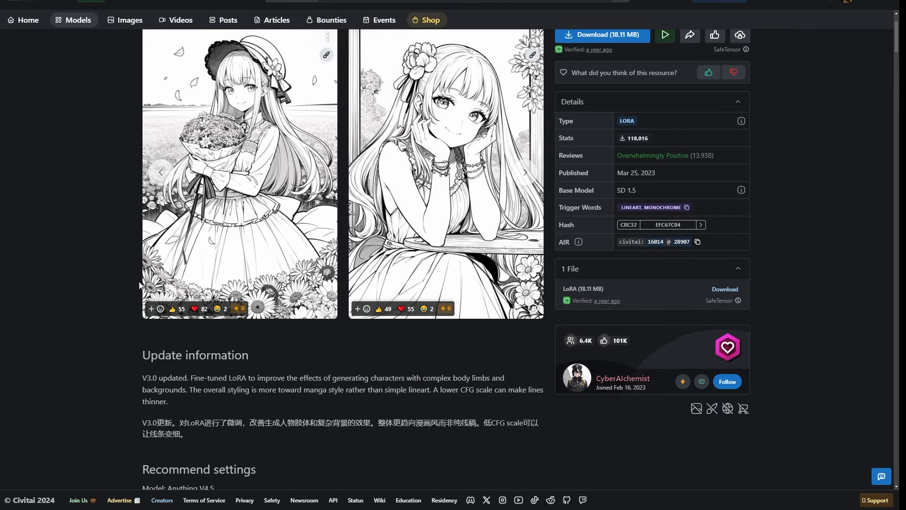
- Read the Anime Lineart page's update information, recommended settings, version differences and CFG scale comparison
scroll(55, 132, "up", 1)
scroll(135, 277, "down", 5)
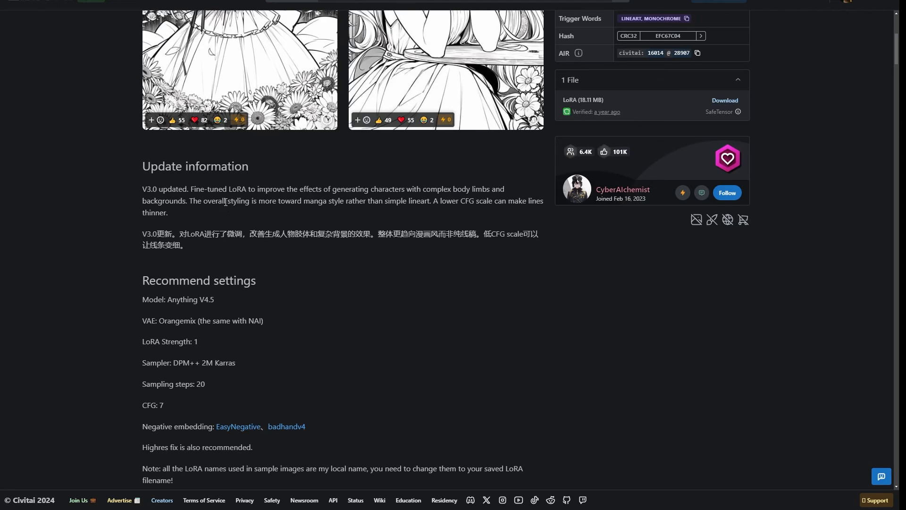
scroll(225, 202, "down", 4)
scroll(208, 274, "down", 5)
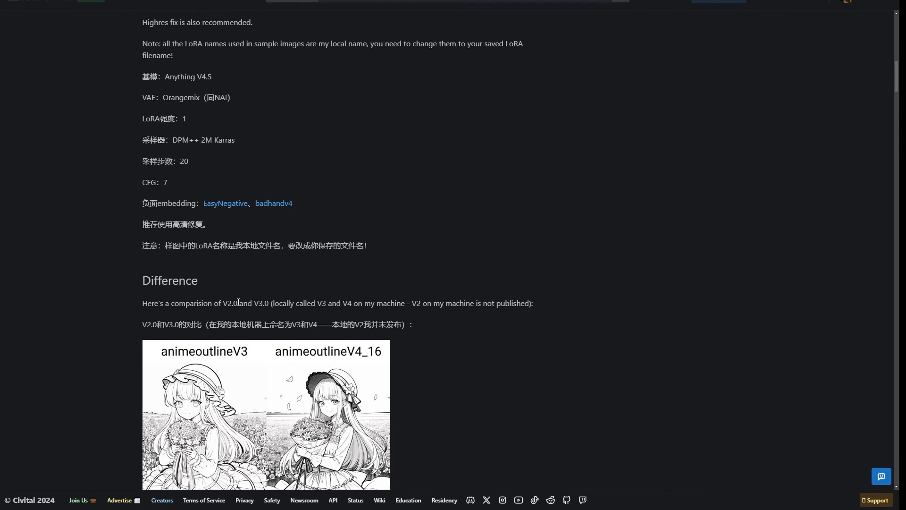
scroll(241, 304, "up", 4)
scroll(244, 309, "down", 5)
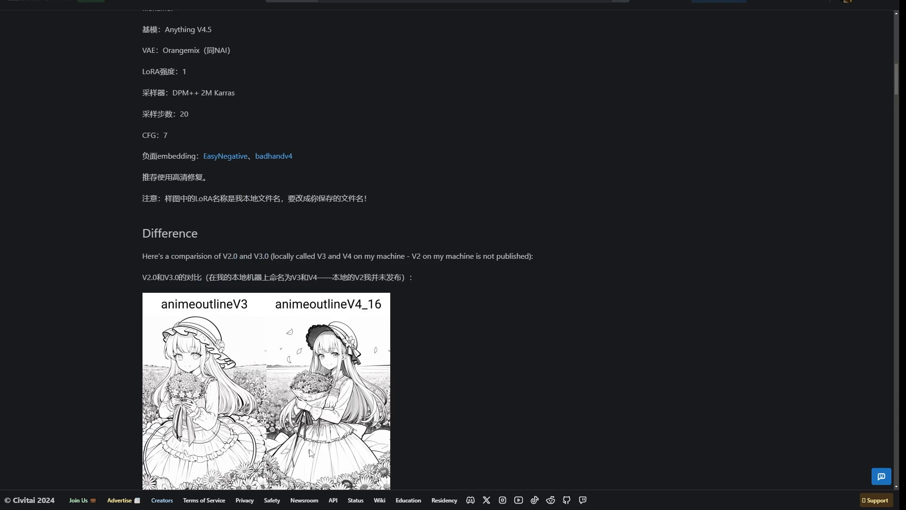
scroll(310, 454, "down", 17)
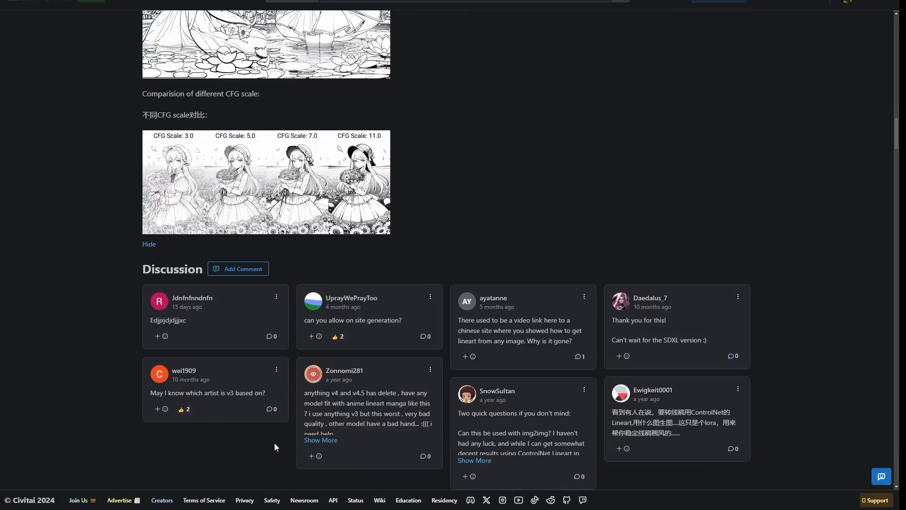
scroll(276, 446, "up", 20)
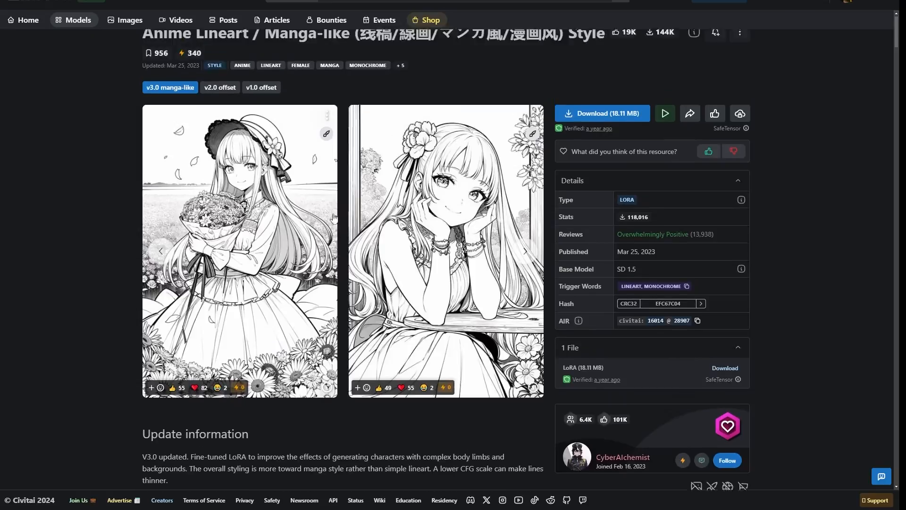
- Open the flower bouquet sample image, highlight the trigger words "lineart, monochrome," in its generation prompt, and close the image
left_click(226, 237)
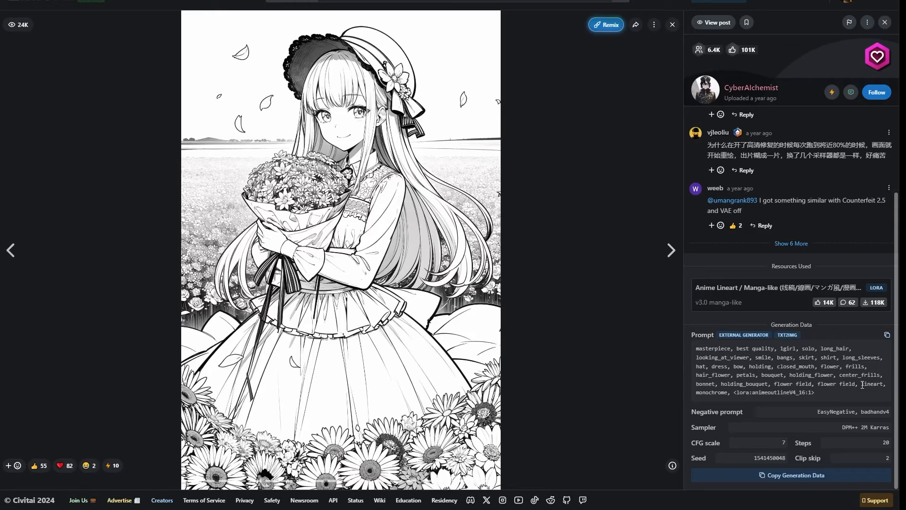
left_click_drag(863, 384, 875, 383)
left_click(864, 381)
left_click_drag(862, 383, 730, 393)
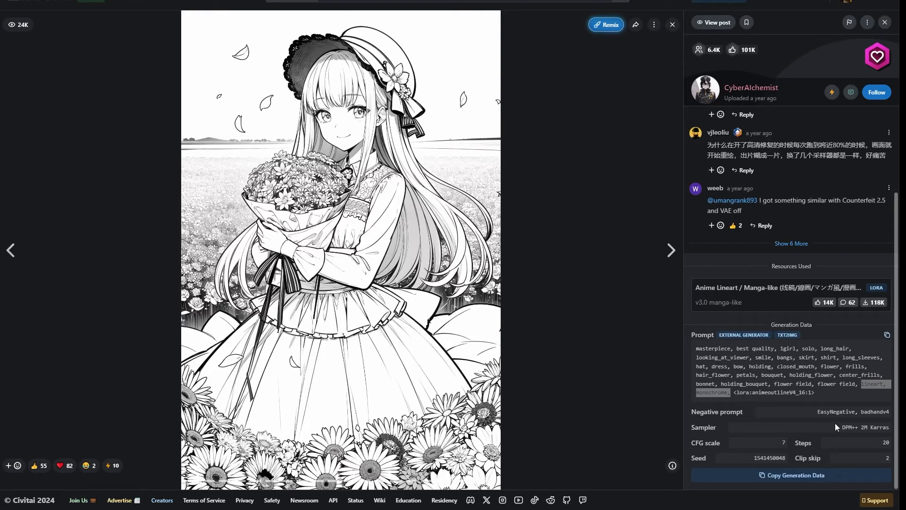
left_click(885, 24)
- Open the badhandv4 negative embedding page linked in the Anime Lineart model's recommended settings
scroll(413, 351, "down", 9)
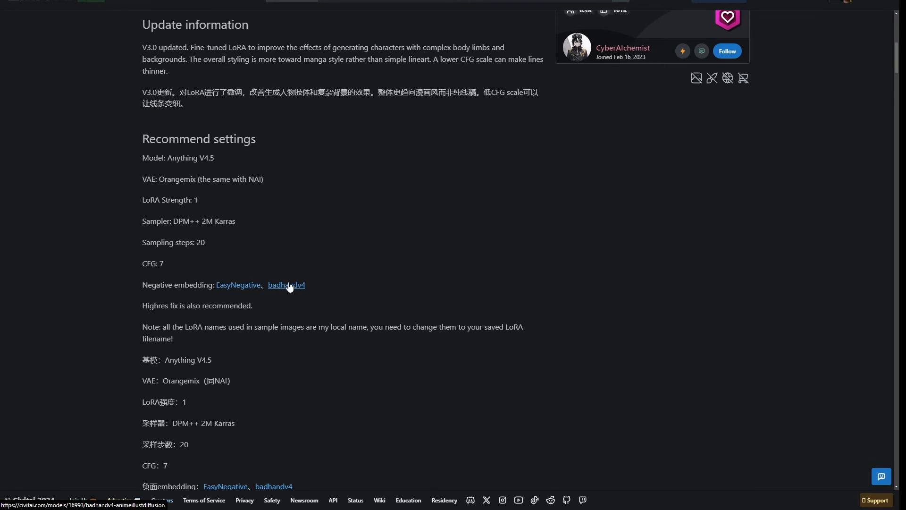
left_click(289, 285)
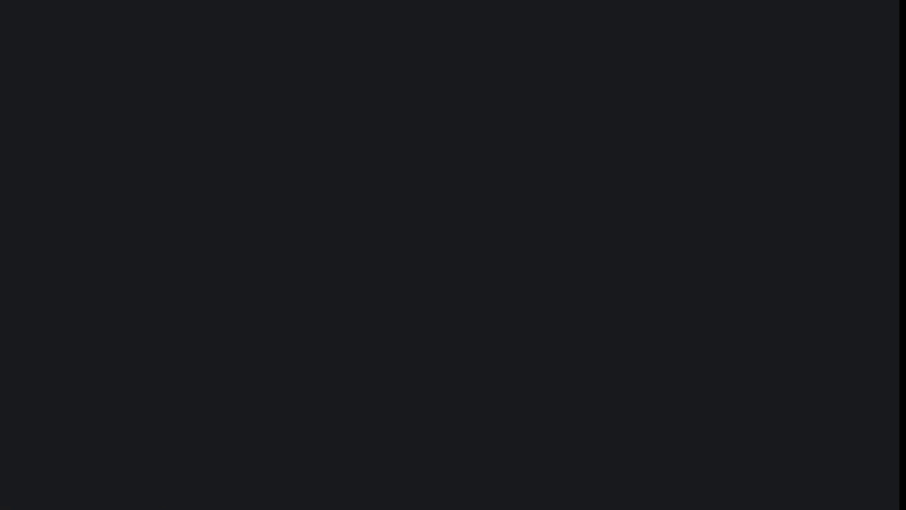
- Switch to the ComfyUI workflow and set the embedding in the negative prompt to easynegative.safetensors, keeping its weight syntax
key("ctrl+Tab")
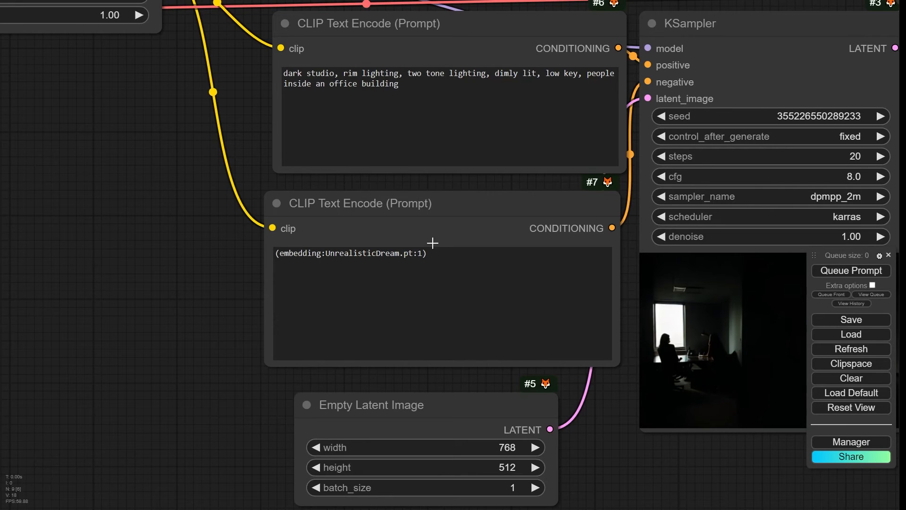
scroll(160, 242, "up", 4)
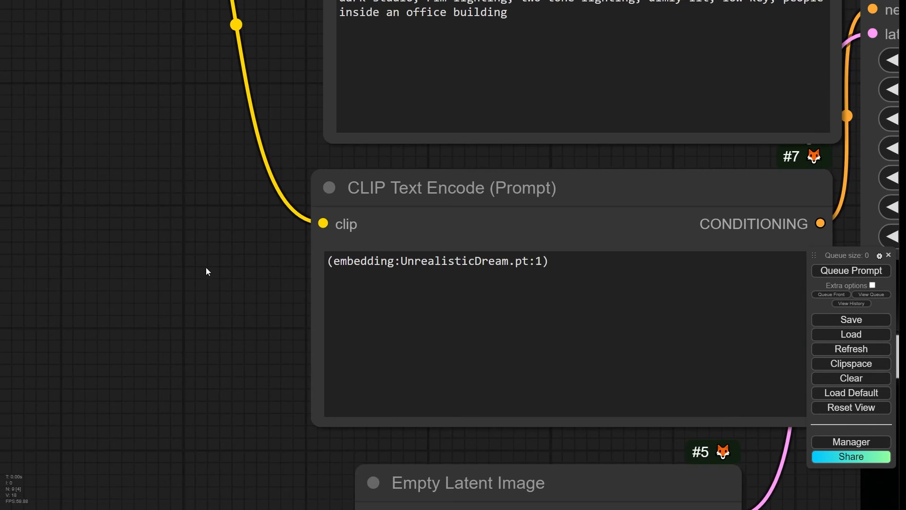
left_click(542, 261)
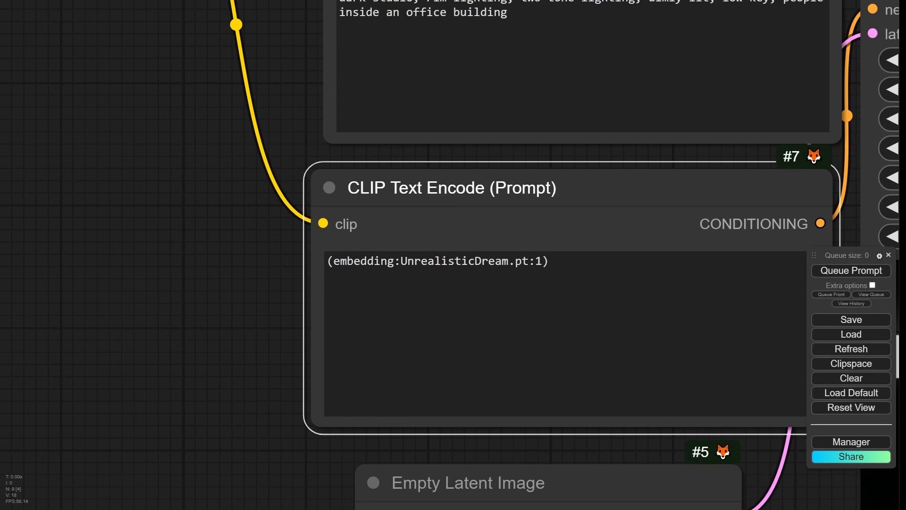
left_click(474, 267)
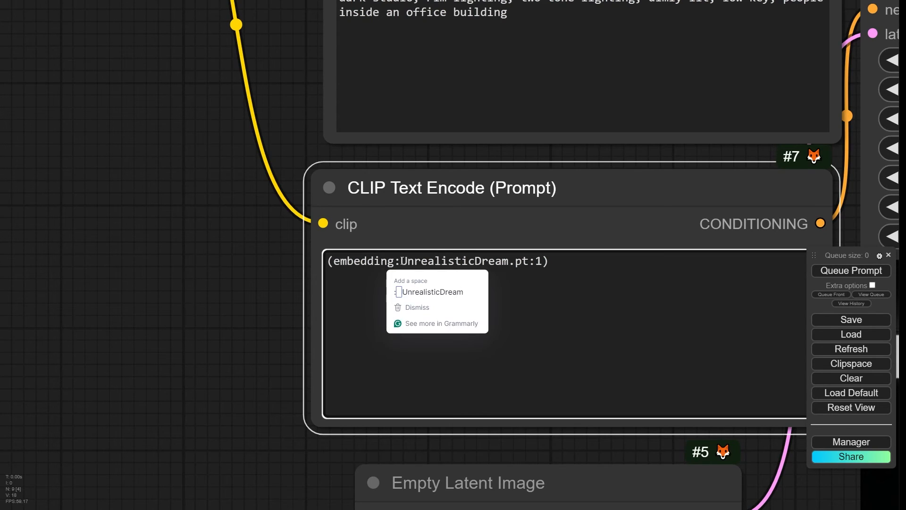
left_click_drag(400, 261, 526, 268)
type("easynegative.safetensors")
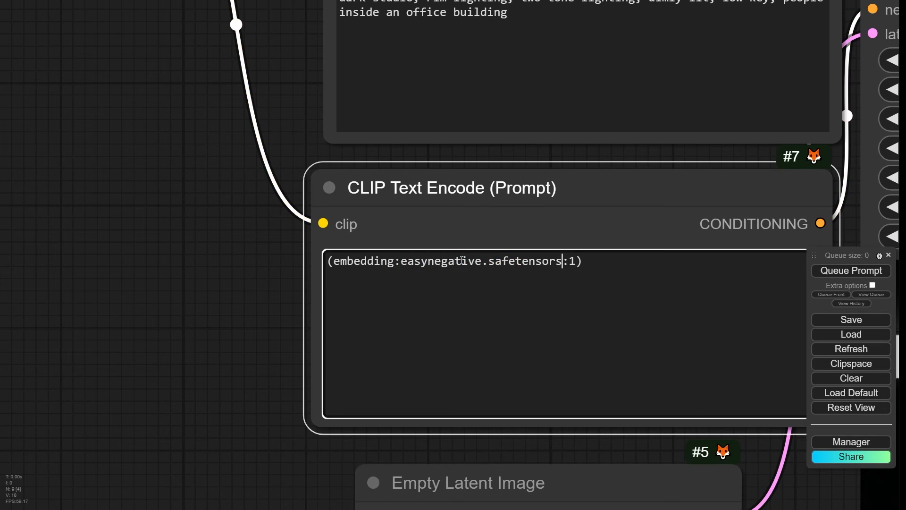
mouse_move(492, 259)
- Duplicate the easynegative.safetensors embedding entry in the negative prompt, separating the two entries with a comma
left_click_drag(642, 265, 332, 266)
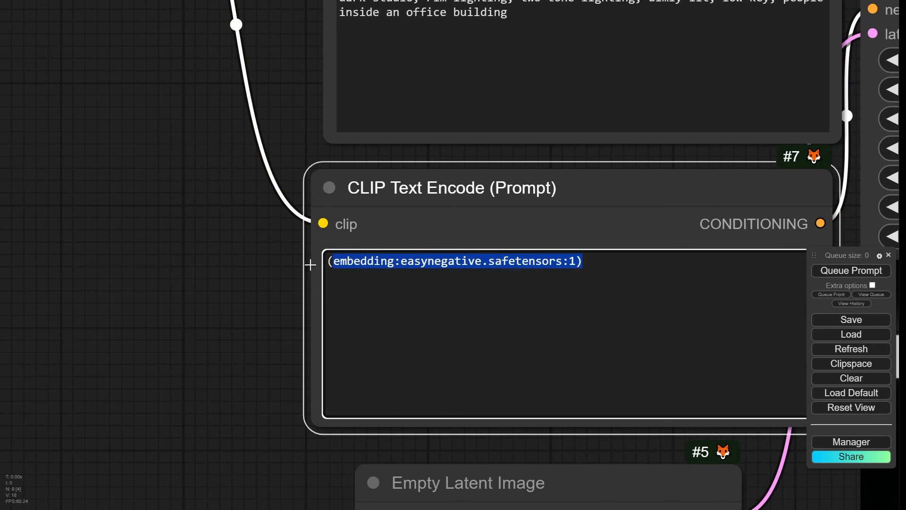
key("ctrl+a")
key("ctrl+c")
left_click(603, 267)
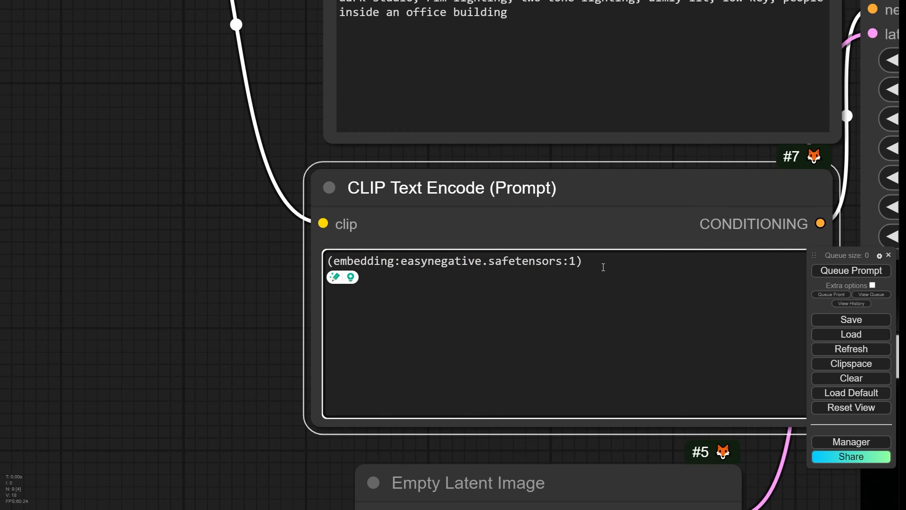
type(",")
key("ctrl+v")
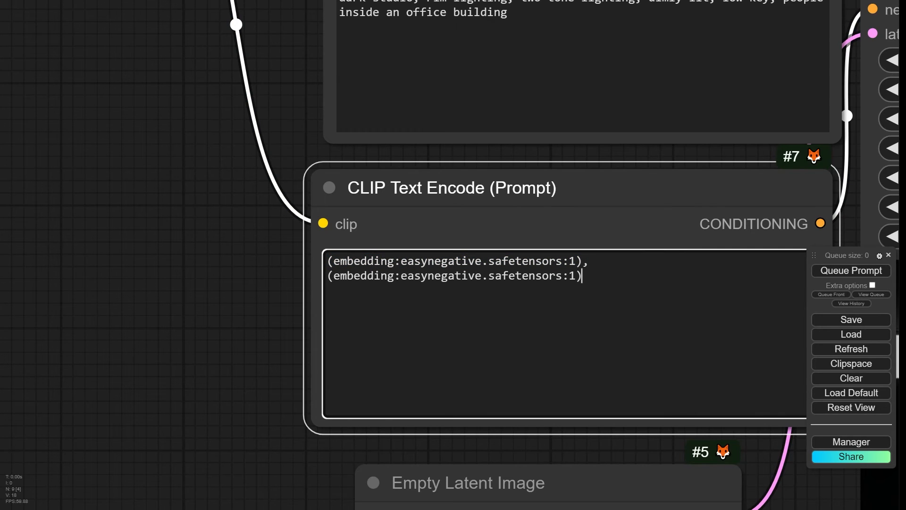
left_click(200, 317)
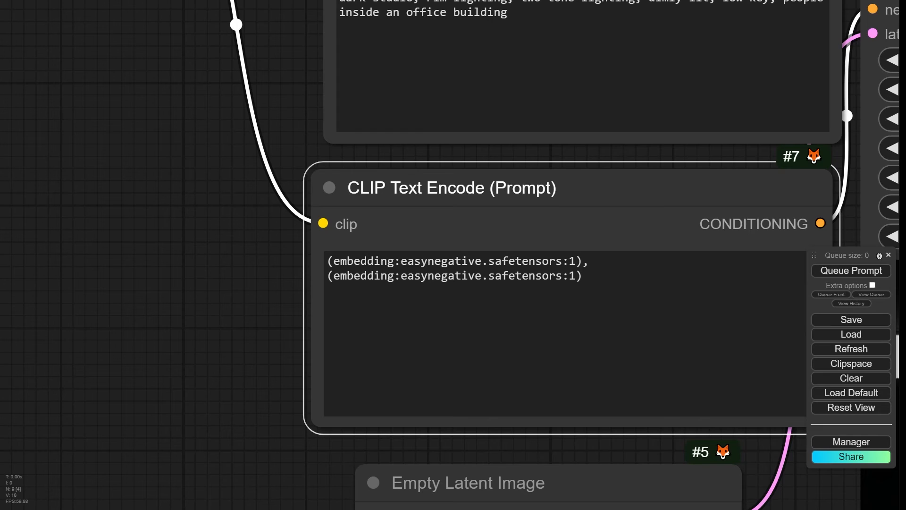
- Replace the text inside the second pair of parentheses in the negative prompt with "badhandv4.pt"
left_click(552, 271)
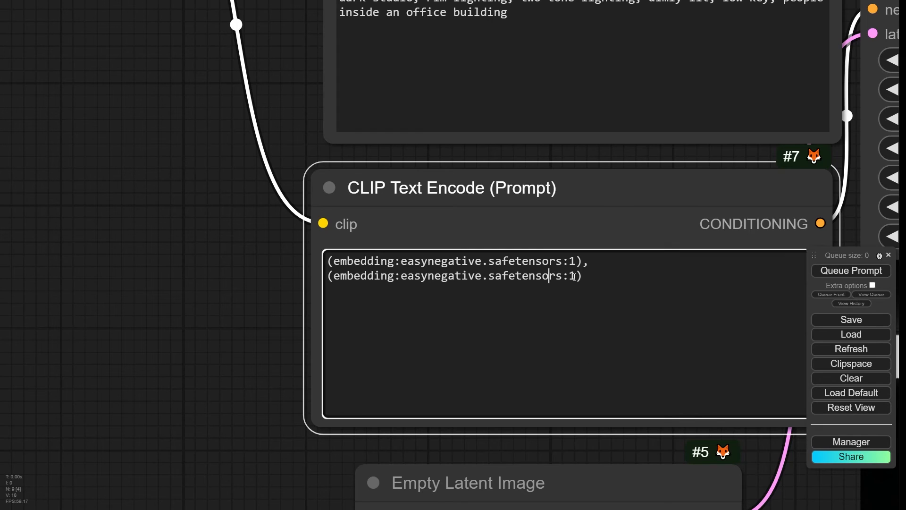
left_click_drag(575, 276, 334, 276)
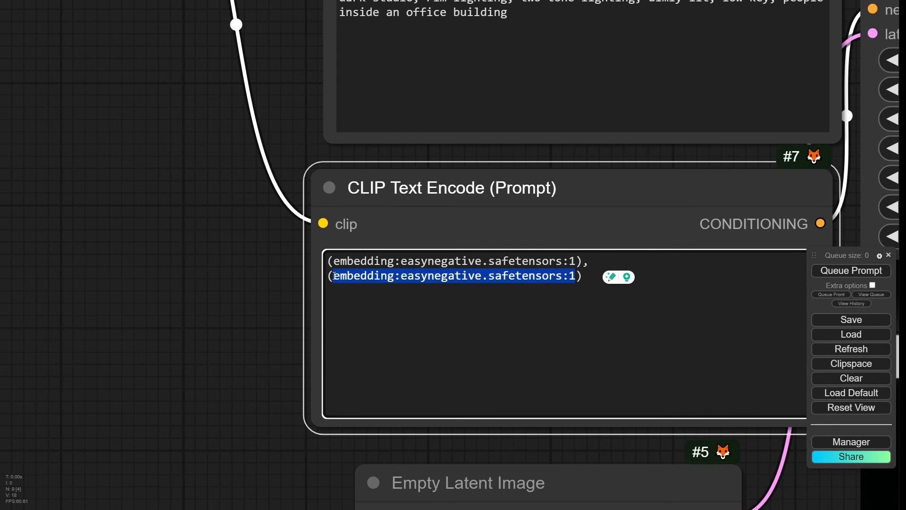
type("badhandv4.pt")
scroll(190, 189, "down", 5)
left_click_drag(190, 189, 174, 261)
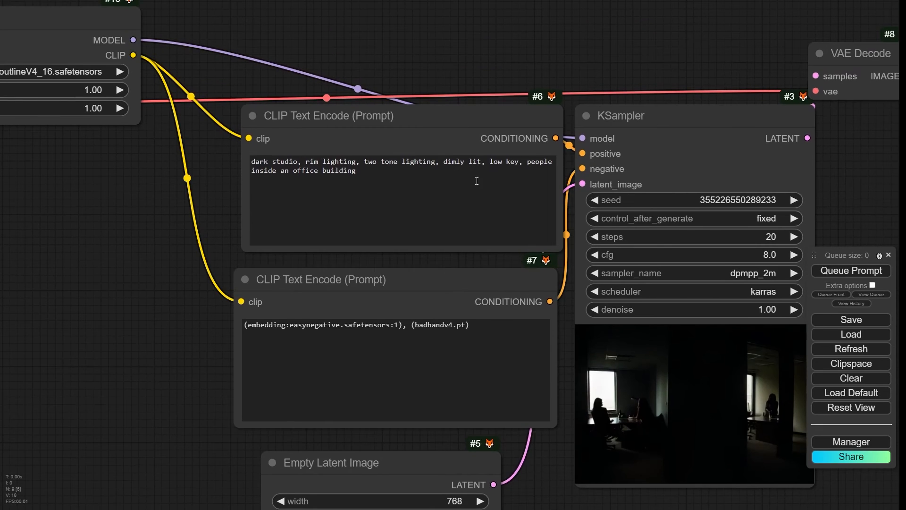
- Remove the studio and lighting terms from the positive prompt and start it with "drawing," before "people inside an office building"
scroll(469, 147, "up", 2)
scroll(179, 174, "up", 3)
left_click_drag(215, 159, 653, 162)
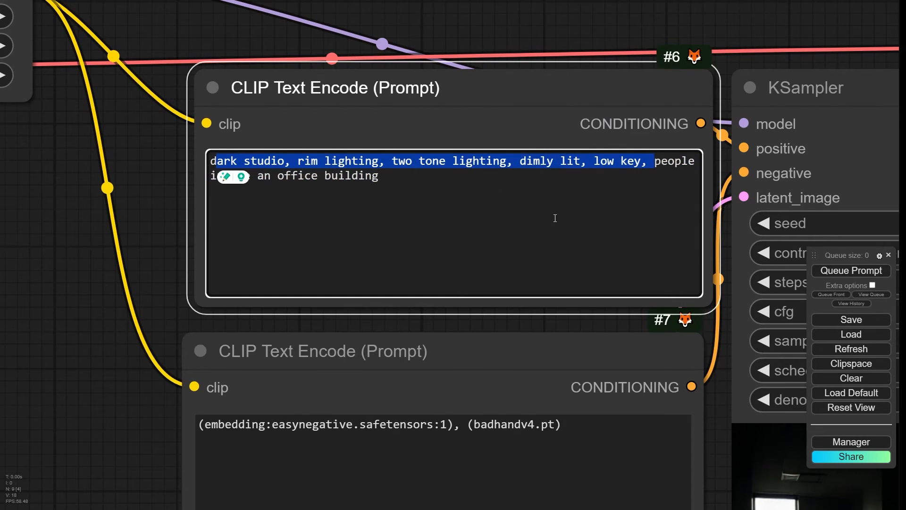
key("BackSpace")
key("BackSpace")
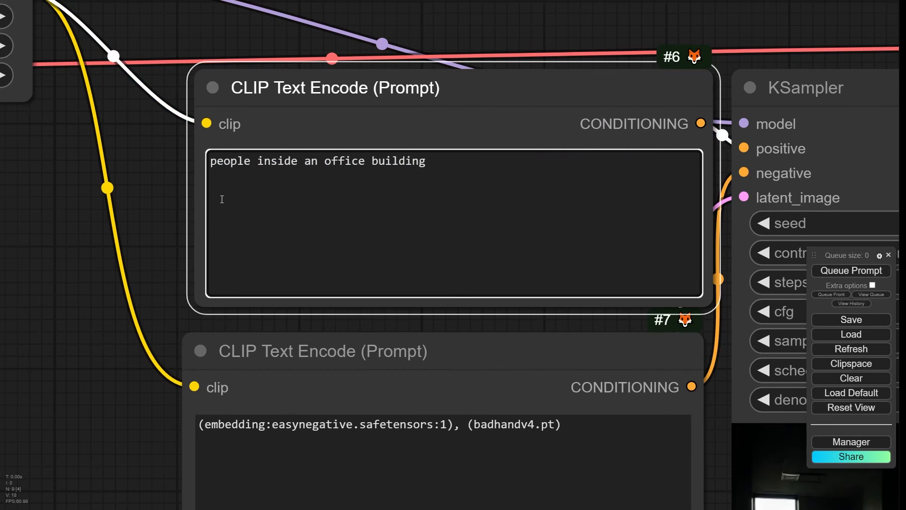
type("drawing,")
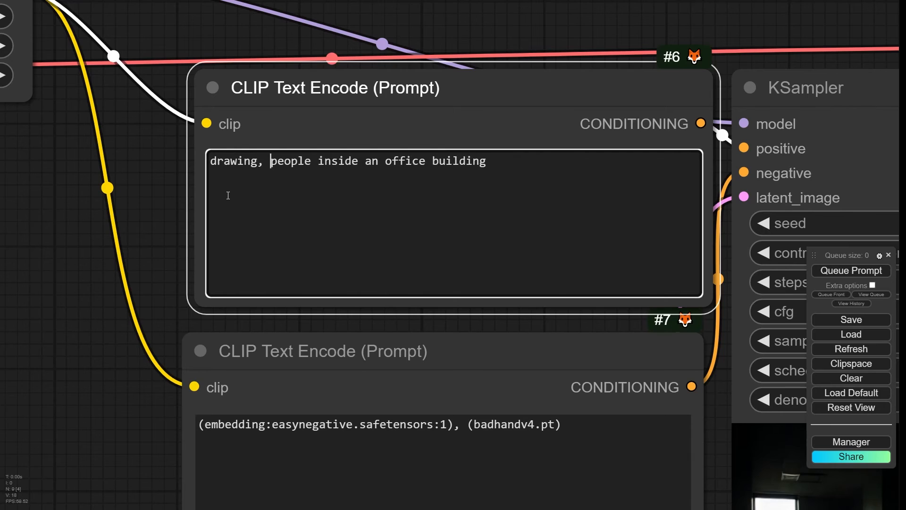
- Set the Load Checkpoint node's model to revAnimated_v2Rebirth.safetensors
scroll(193, 127, "down", 6)
left_click_drag(98, 216, 398, 260)
scroll(217, 233, "down", 5)
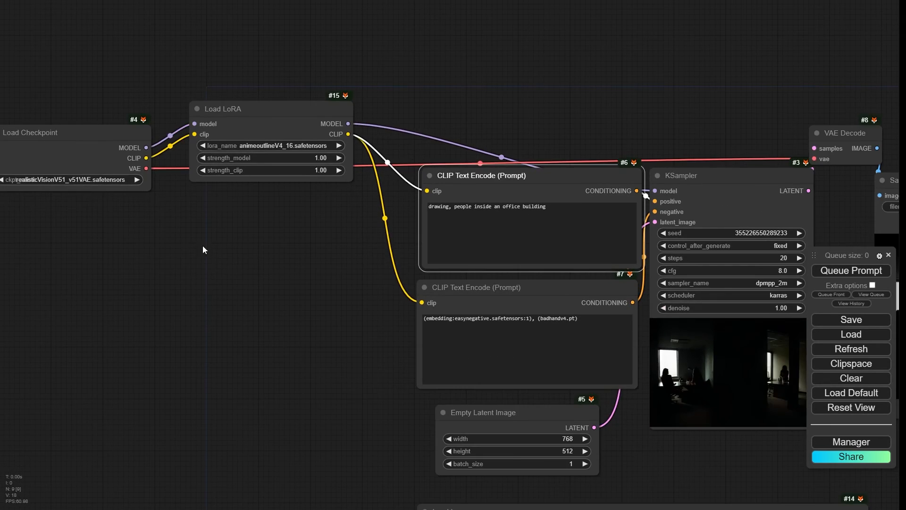
scroll(121, 223, "up", 12)
scroll(342, 240, "up", 3)
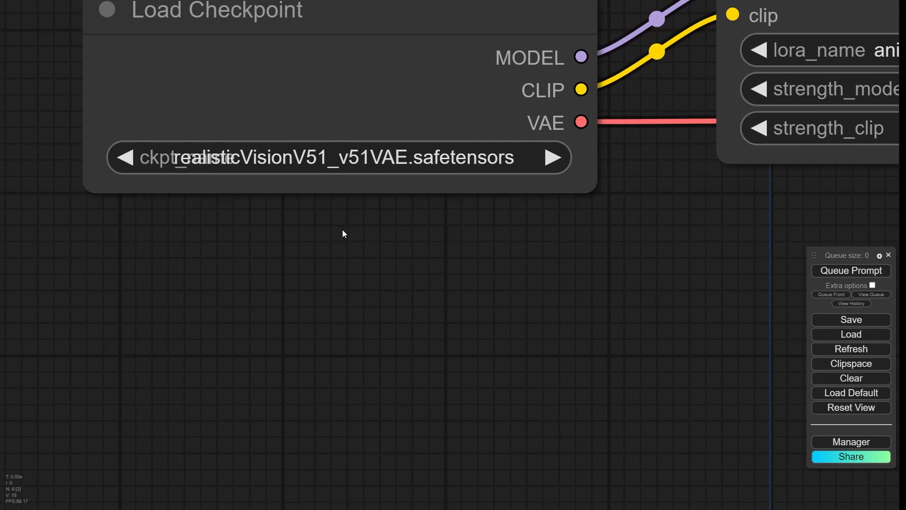
left_click(311, 154)
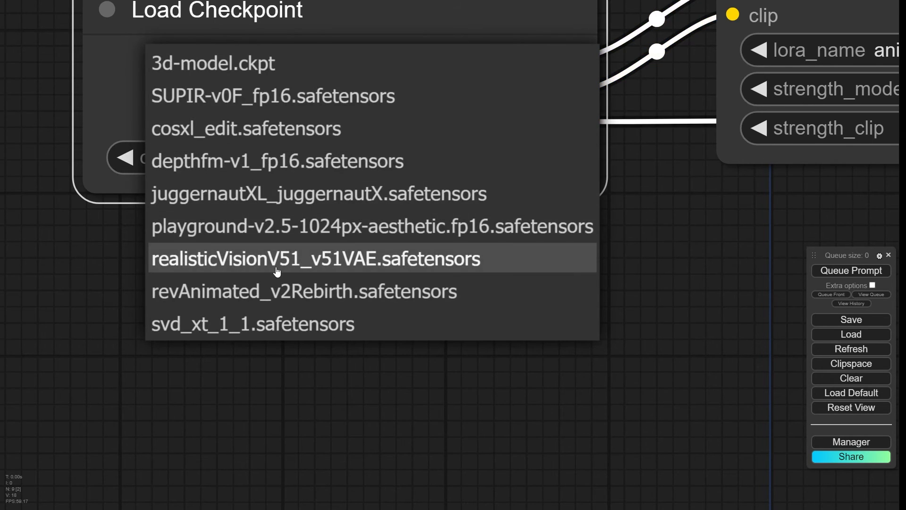
left_click(231, 292)
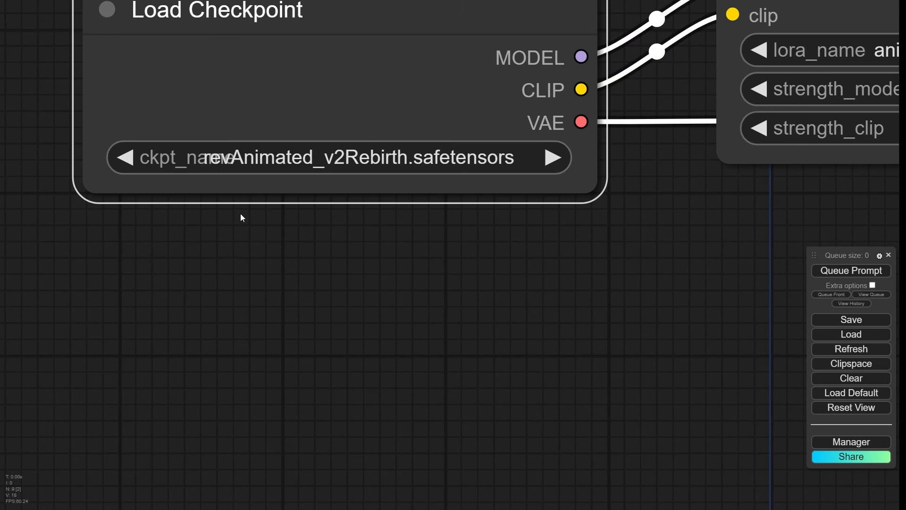
- Generate the office drawing with the animeoutlineV4_16 LoRA and view the sampler preview and saved image
scroll(241, 218, "down", 9)
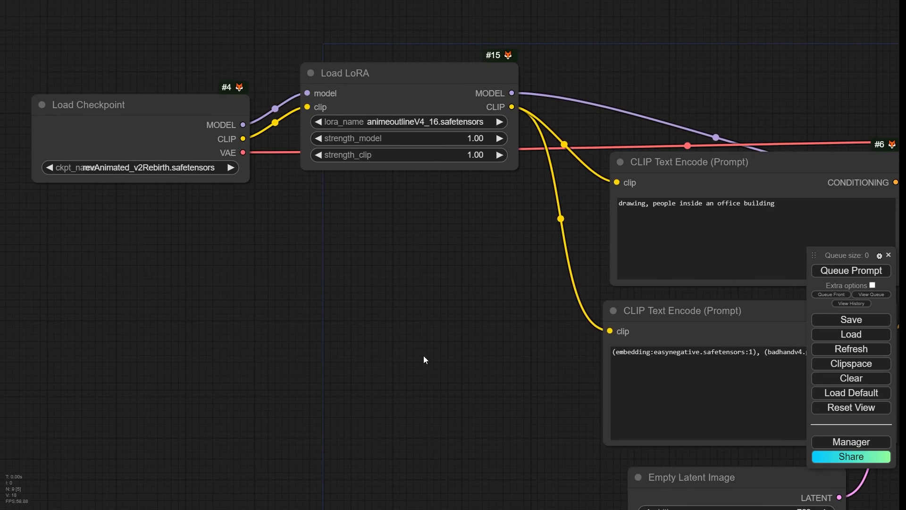
left_click(421, 384)
left_click_drag(422, 383, 314, 283)
scroll(315, 286, "down", 3)
left_click_drag(367, 350, 144, 290)
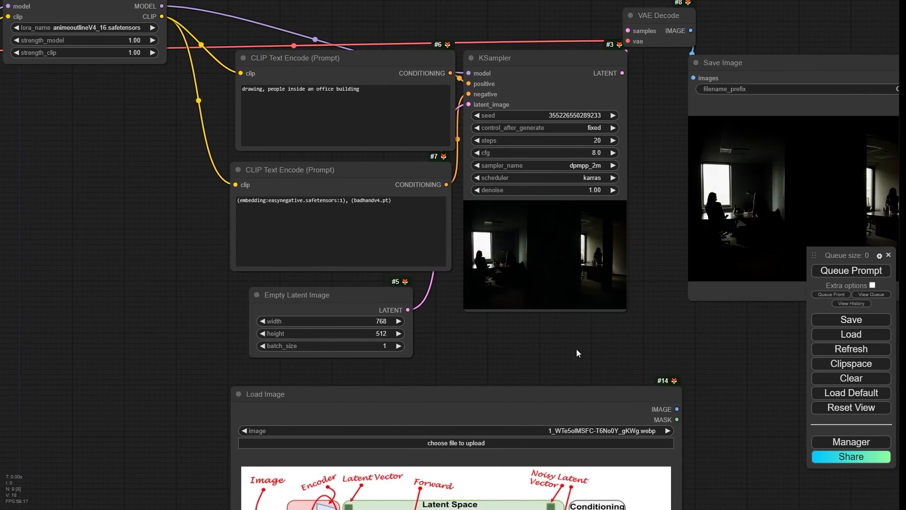
left_click_drag(576, 353, 193, 416)
left_click(880, 271)
left_click_drag(404, 406, 690, 410)
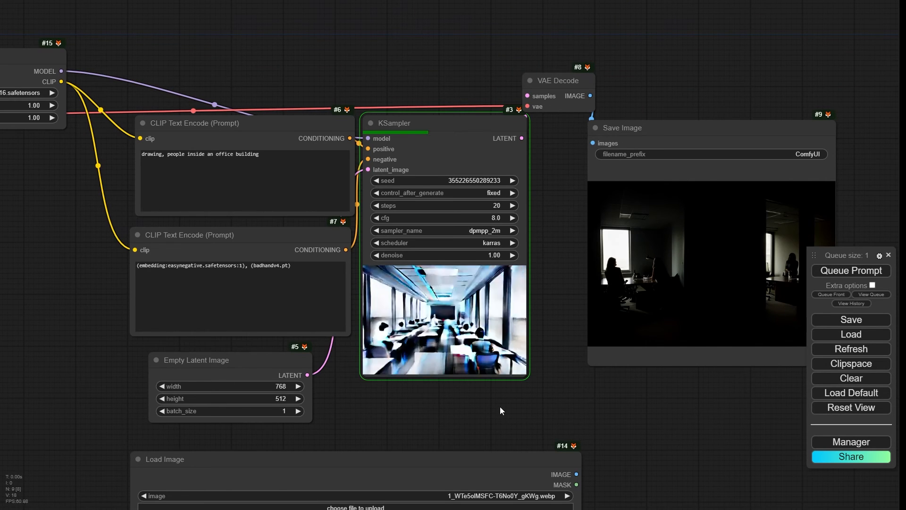
scroll(420, 346, "up", 4)
left_click_drag(635, 436, 319, 412)
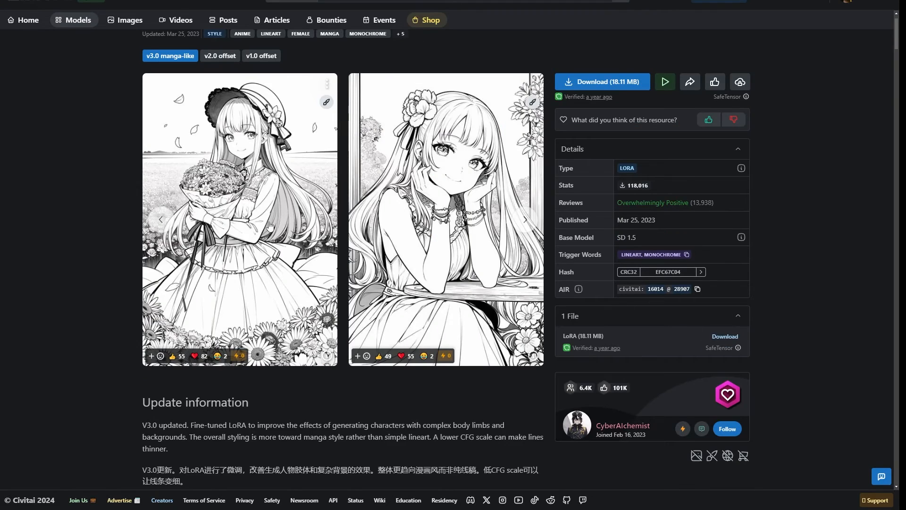
- Open the flower bouquet sample on the Anime Lineart Civitai page and copy its prompt up to "monochrome", excluding the LoRA tag
left_click(270, 225)
scroll(725, 430, "down", 2)
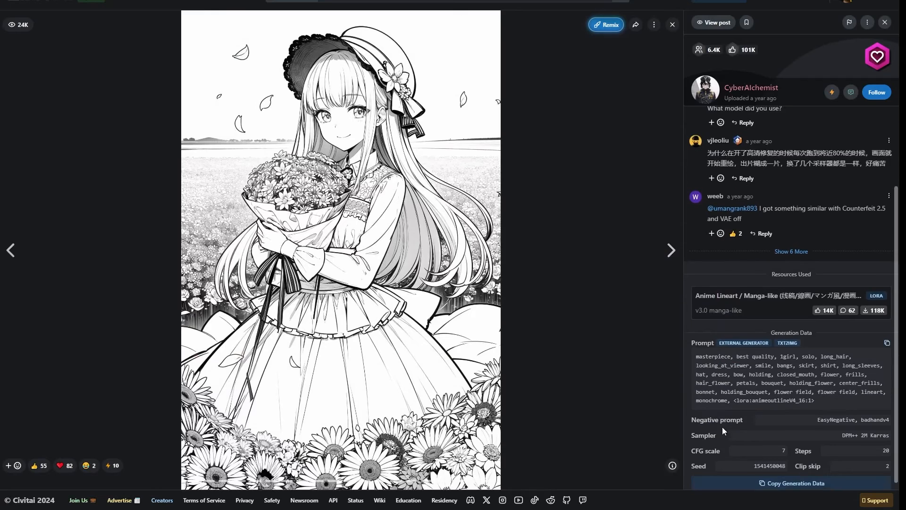
scroll(723, 427, "down", 1)
left_click_drag(696, 347, 734, 392)
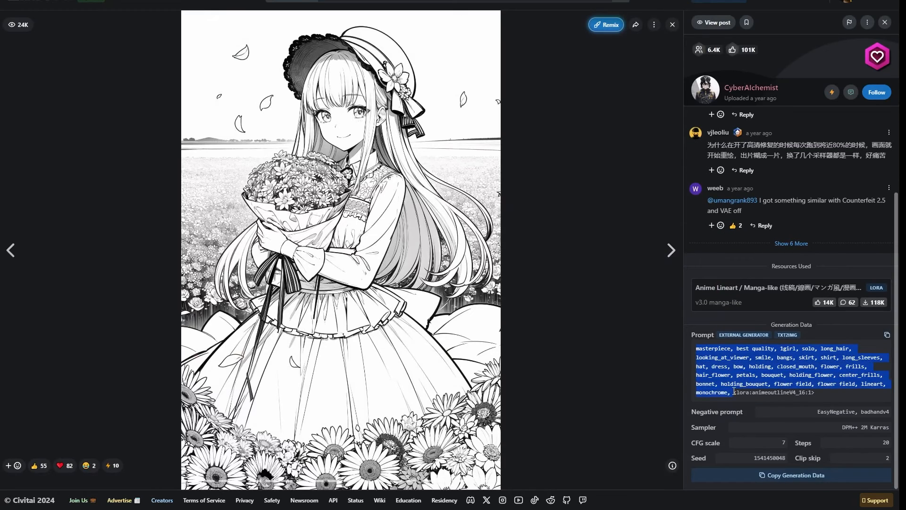
right_click(730, 393)
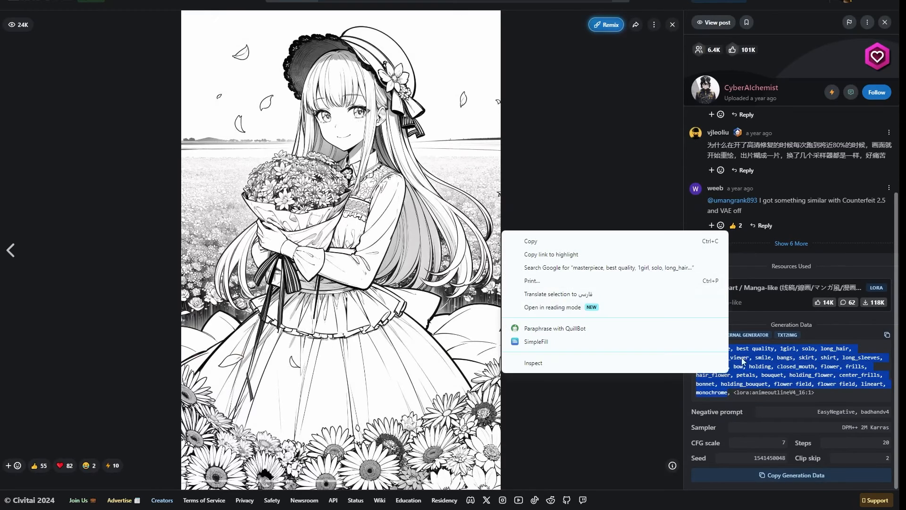
left_click(566, 241)
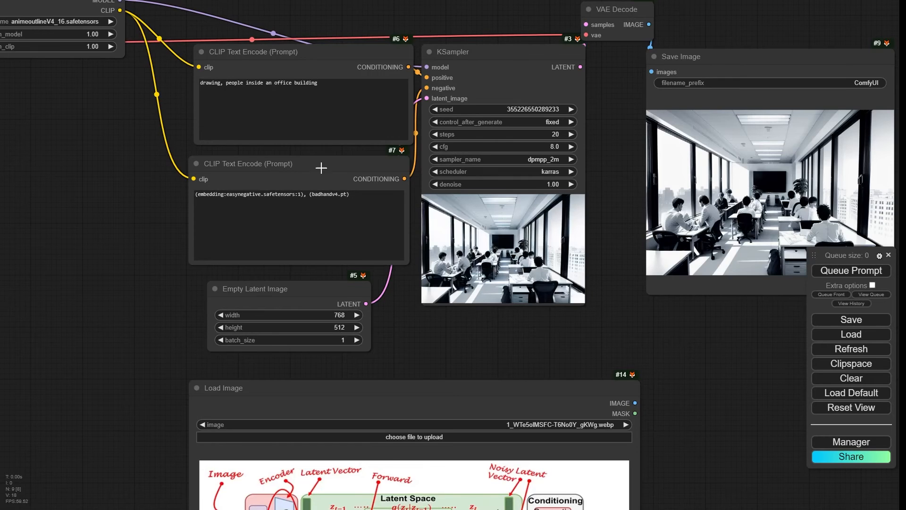
- Replace ComfyUI's positive prompt with the copied bouquet sample prompt and generate the image
left_click(246, 118)
key("ctrl+a")
key("ctrl+v")
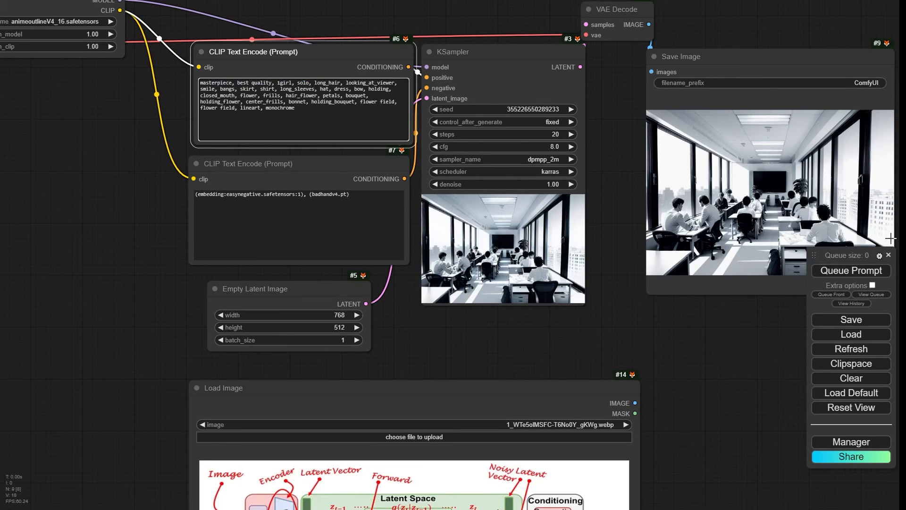
left_click(851, 270)
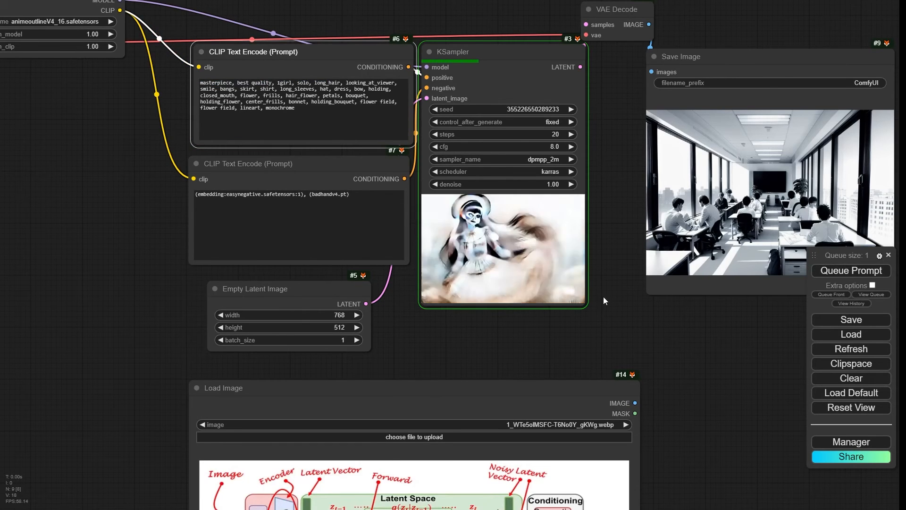
left_click_drag(636, 340, 614, 346)
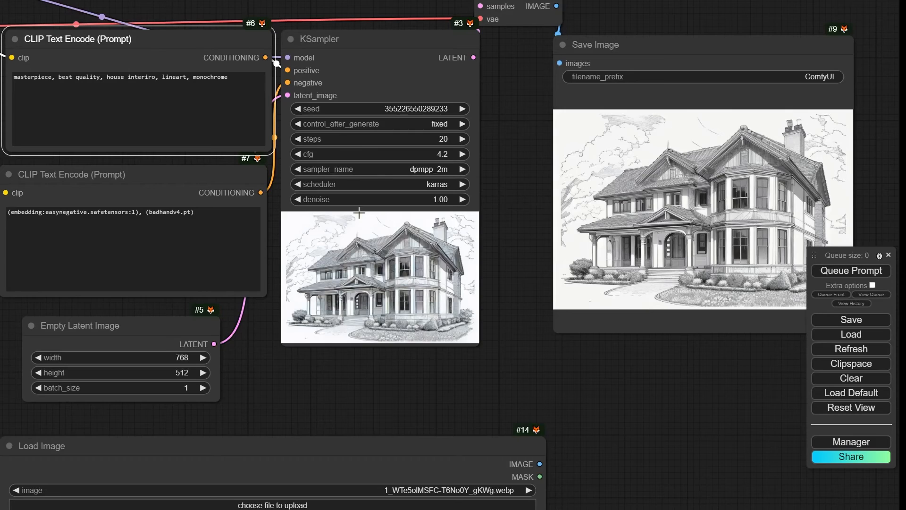
- Examine the positive prompt, negative embeddings and KSampler settings used for the house line drawing
left_click_drag(314, 365, 406, 355)
scroll(105, 40, "up", 5)
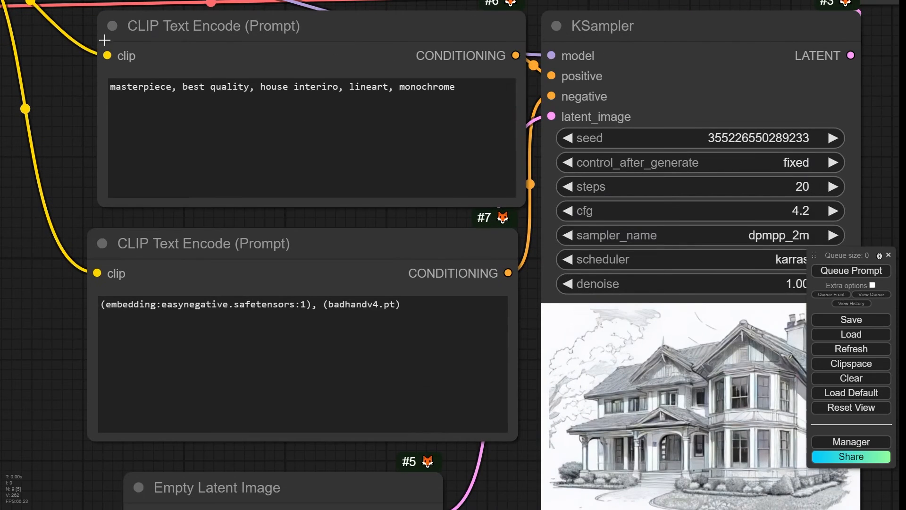
- Review the positive and negative prompts and examine the generated monochrome house image in the Save Image node
left_click_drag(339, 223, 327, 226)
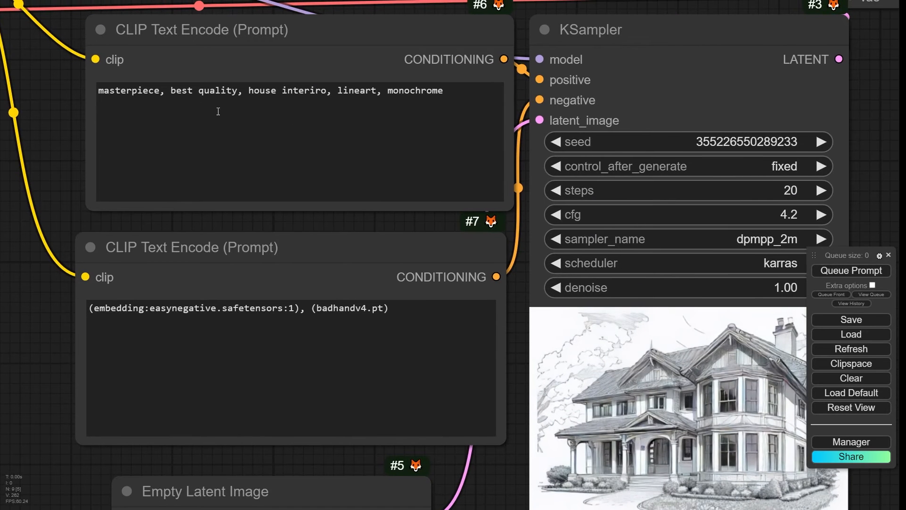
scroll(57, 99, "up", 4)
left_click_drag(64, 93, 31, 109)
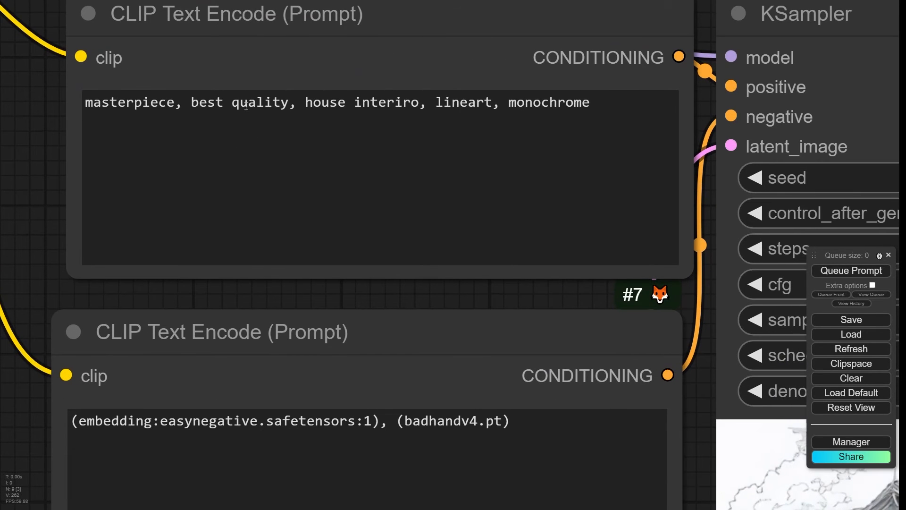
right_click(367, 103)
mouse_move(304, 103)
left_mouse_down()
mouse_move(420, 102)
mouse_move(352, 117)
mouse_move(315, 112)
left_mouse_up()
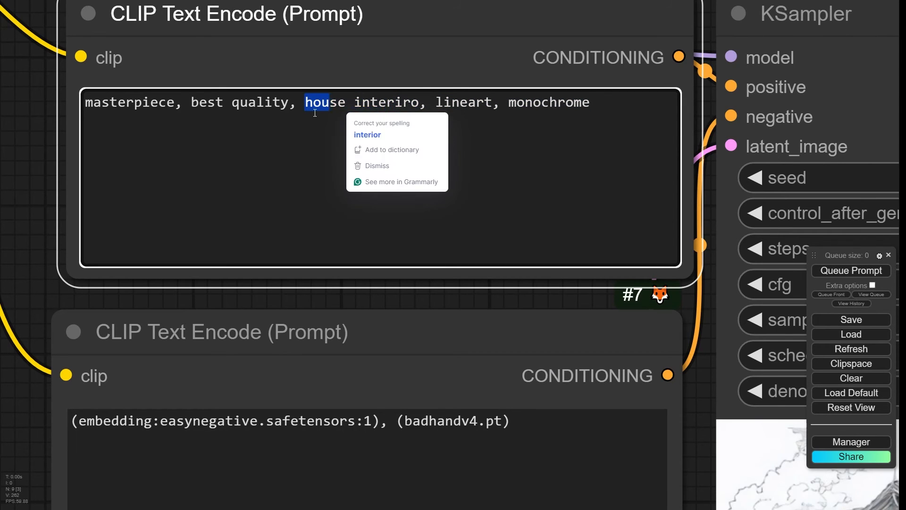
left_click(265, 174)
scroll(466, 299, "down", 5)
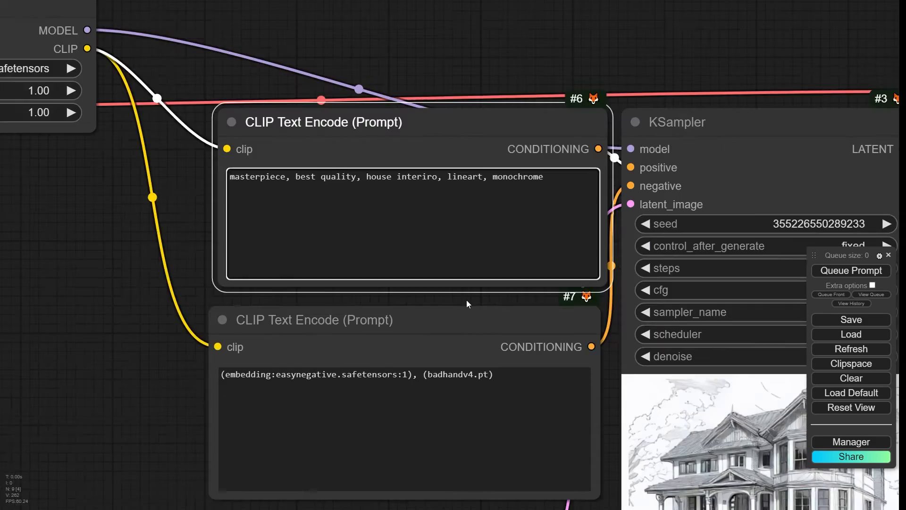
left_click_drag(466, 300, 183, 157)
left_click_drag(688, 449, 274, 455)
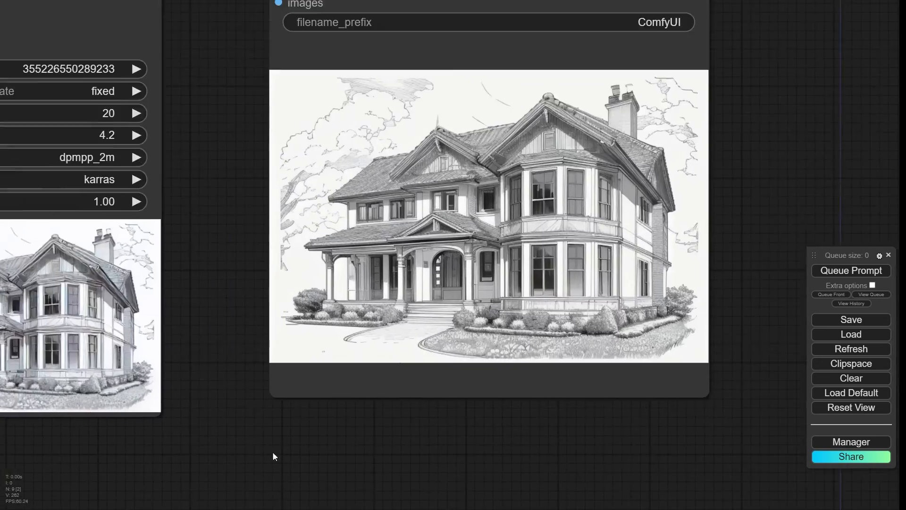
scroll(521, 195, "up", 5)
scroll(521, 195, "down", 7)
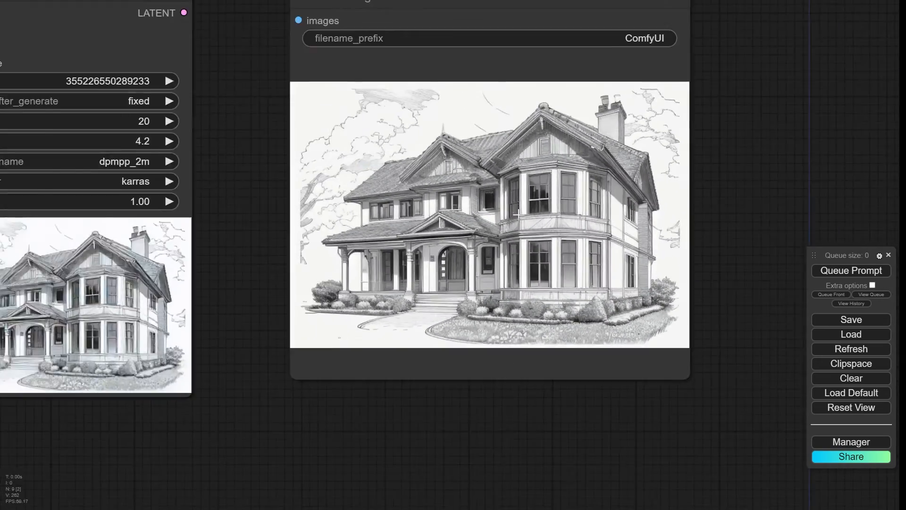
left_click_drag(297, 372, 602, 352)
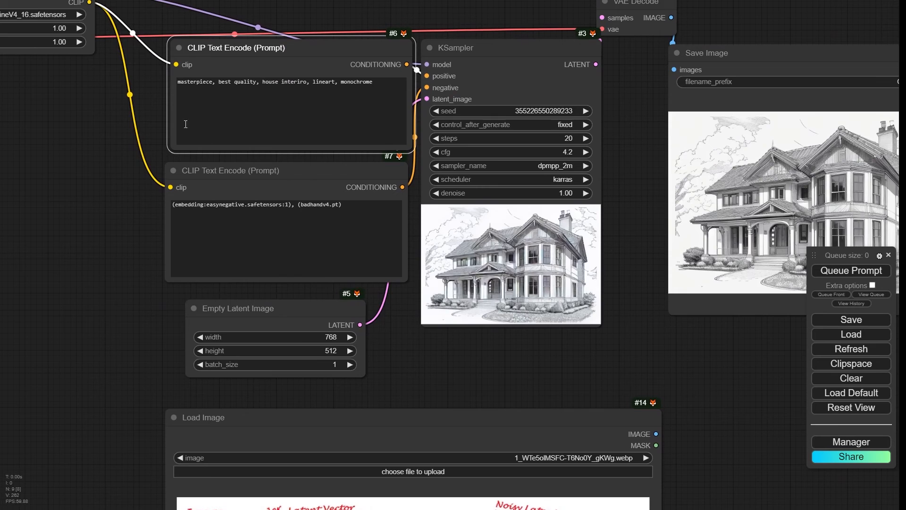
- Replace "house interiro" with "car" in the positive prompt and queue the generation
scroll(158, 81, "up", 5)
left_click_drag(328, 87, 398, 86)
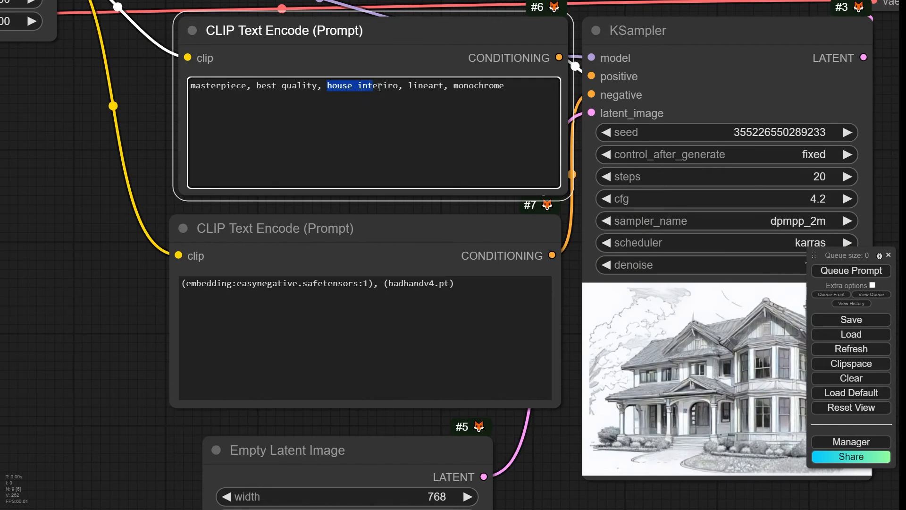
type("car")
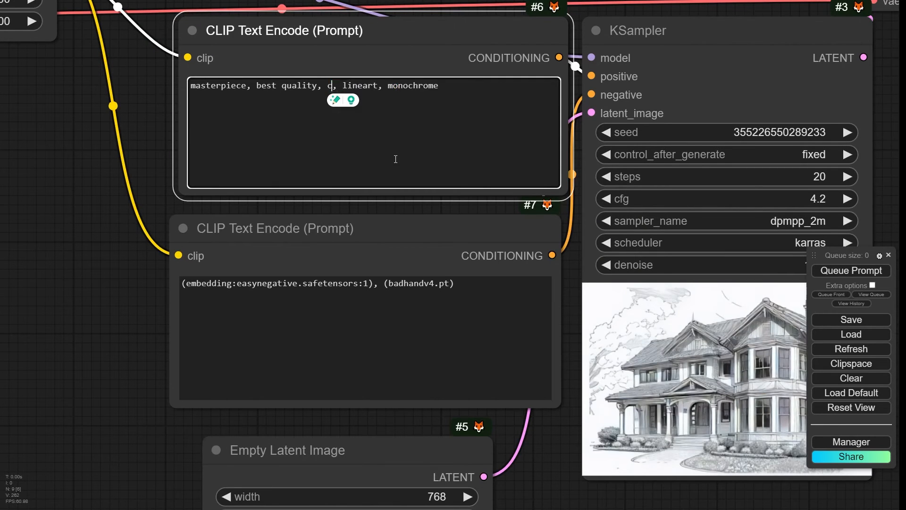
left_click(862, 273)
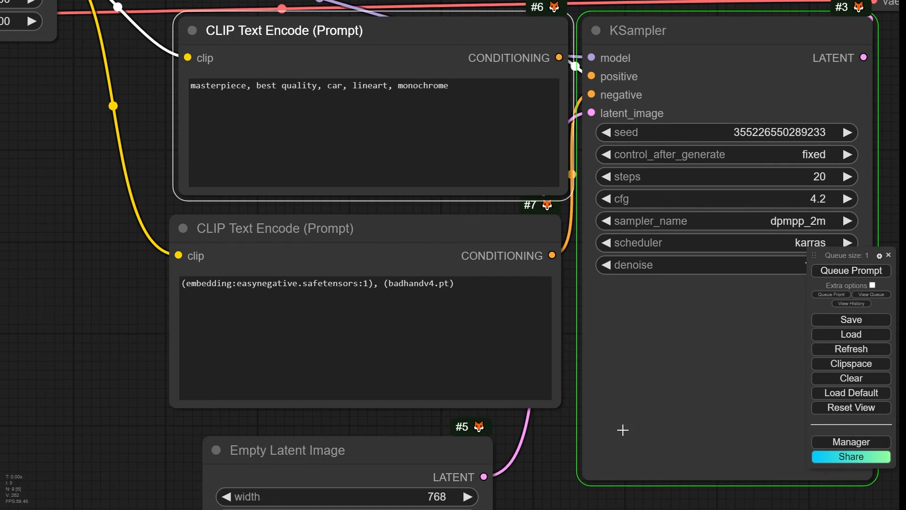
- Inspect the generated car image in the KSampler preview and the Save Image node
left_click_drag(555, 480, 200, 326)
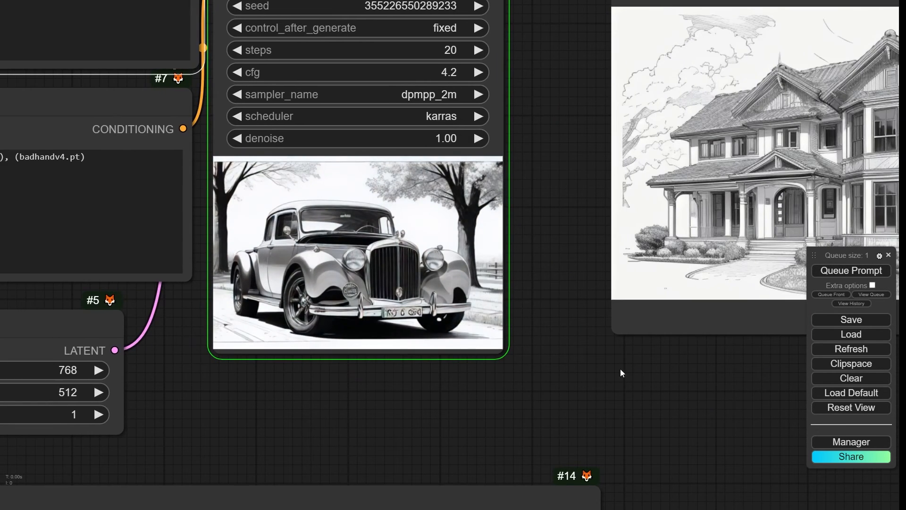
left_click_drag(642, 372, 286, 416)
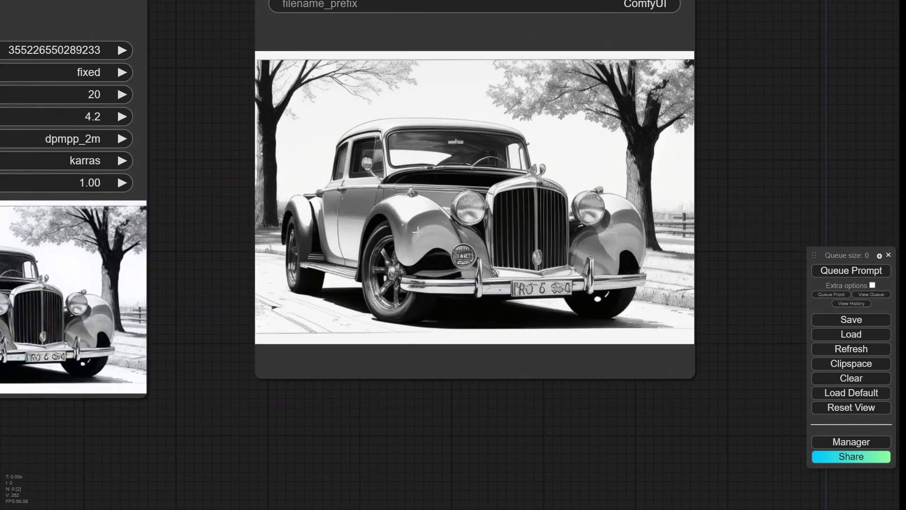
scroll(338, 178, "up", 1)
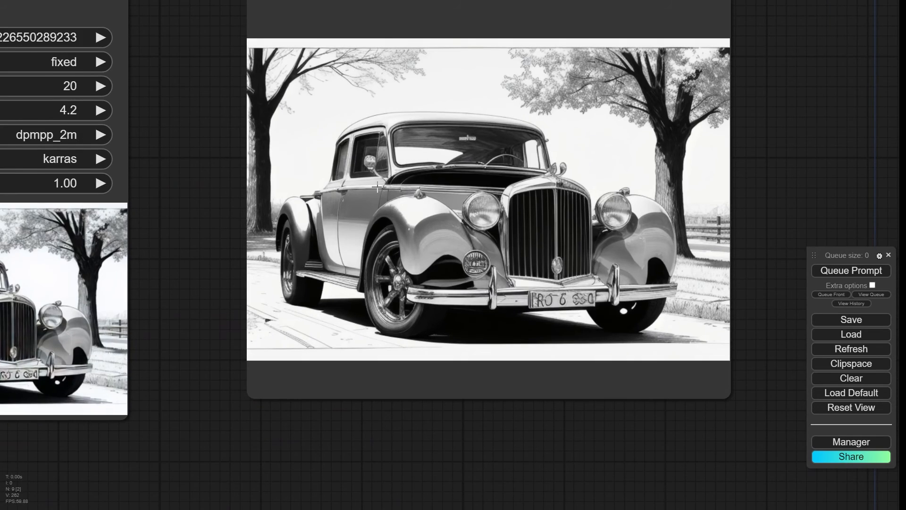
scroll(378, 186, "down", 7)
left_click_drag(177, 316, 526, 354)
scroll(249, 219, "up", 1)
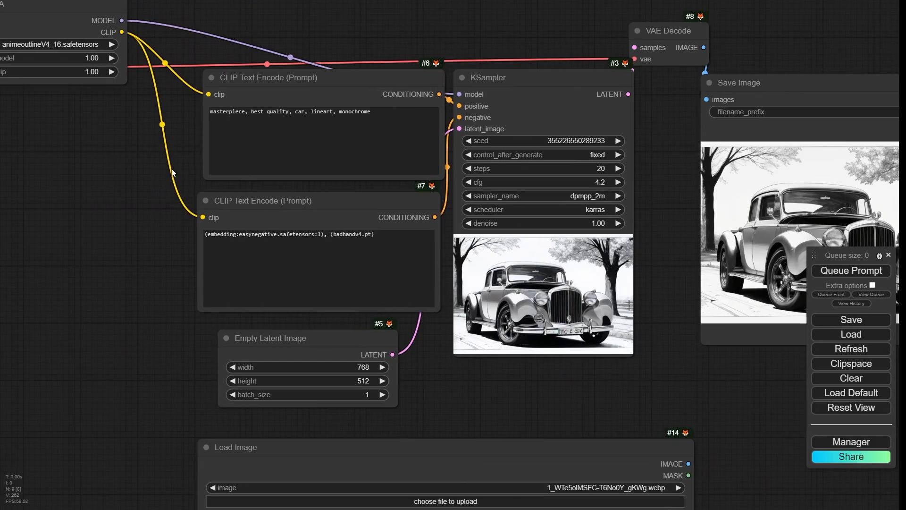
- Shift the Load LoRA node slightly up and to the right, and widen the Load Checkpoint node to fit its checkpoint name
left_click_drag(131, 202, 200, 220)
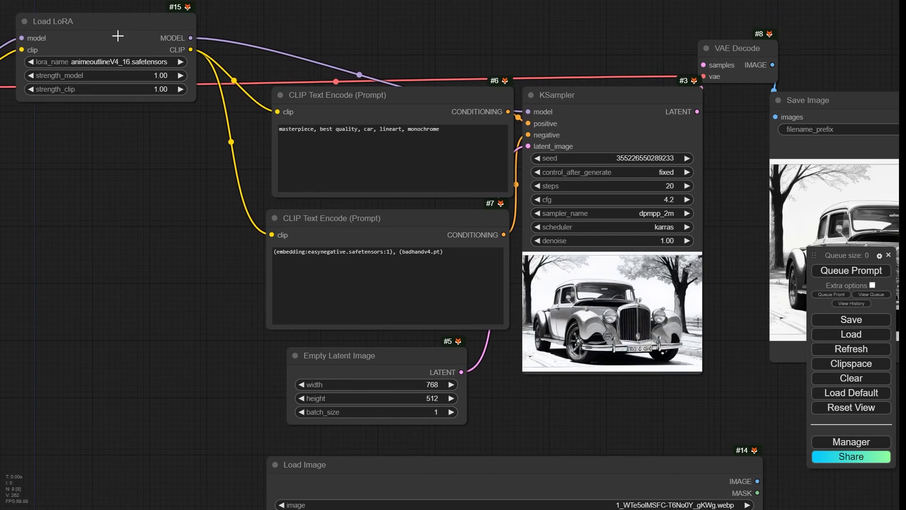
left_click_drag(90, 36, 101, 29)
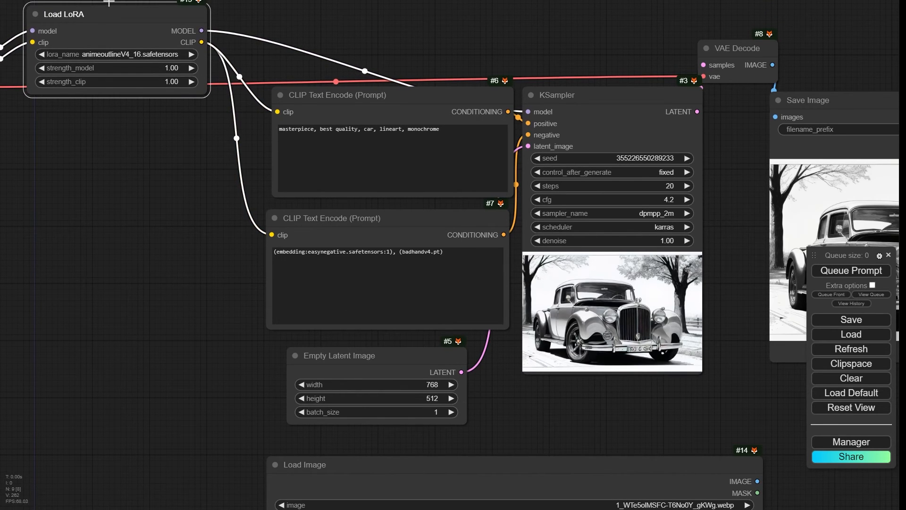
left_click_drag(166, 238, 290, 253)
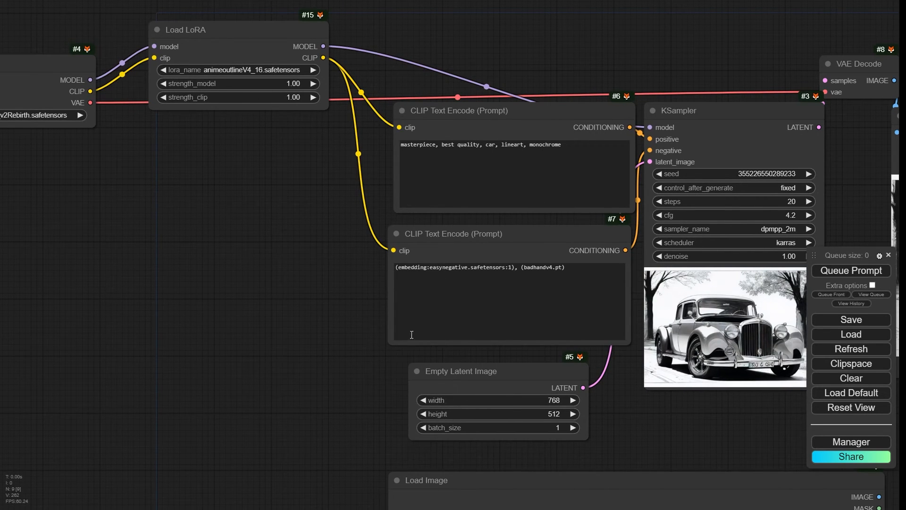
left_click_drag(186, 220, 307, 235)
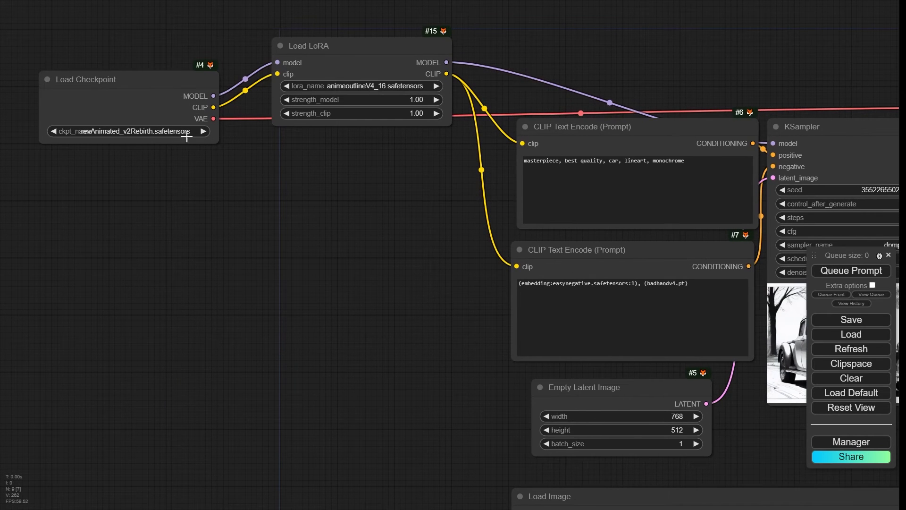
left_click_drag(214, 142, 245, 143)
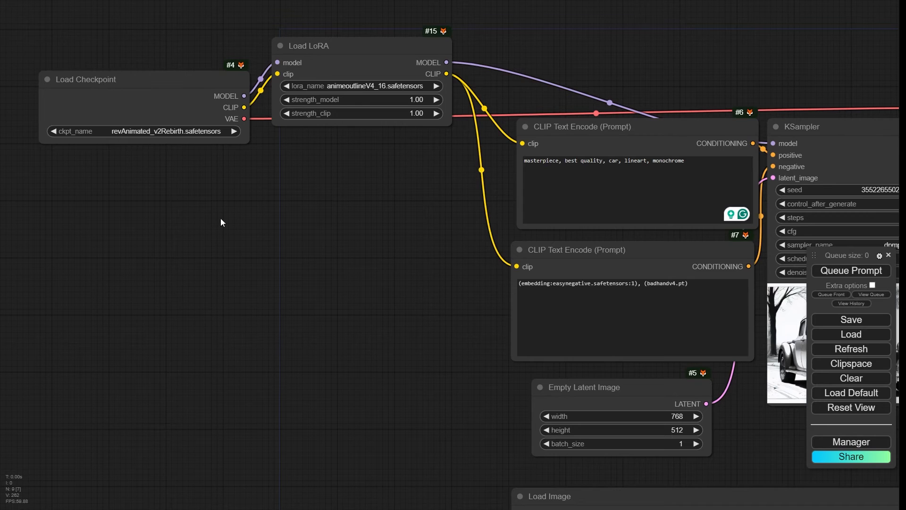
- Examine the annotated latent diffusion diagram in the Load Image node, including its Denoising U-Net and Diffusion Process sections
left_click_drag(378, 330, 338, 332)
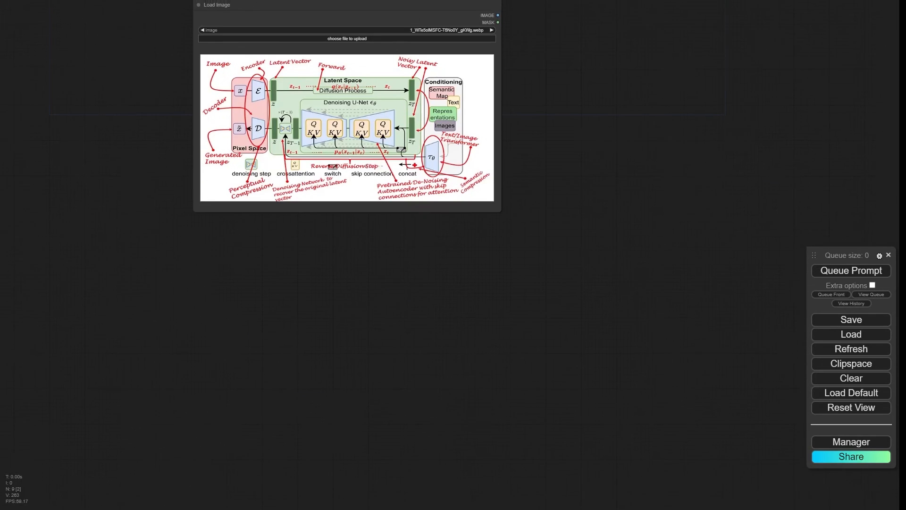
scroll(329, 126, "up", 5)
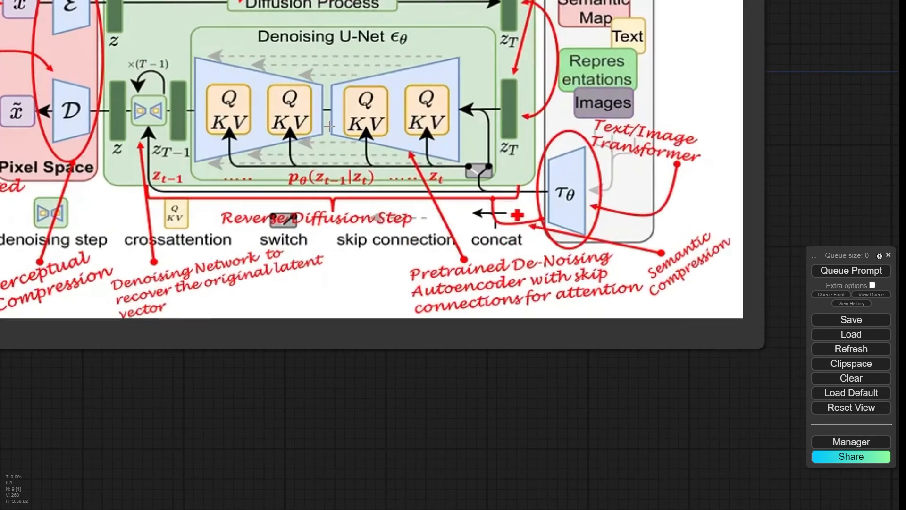
left_click_drag(415, 438, 477, 509)
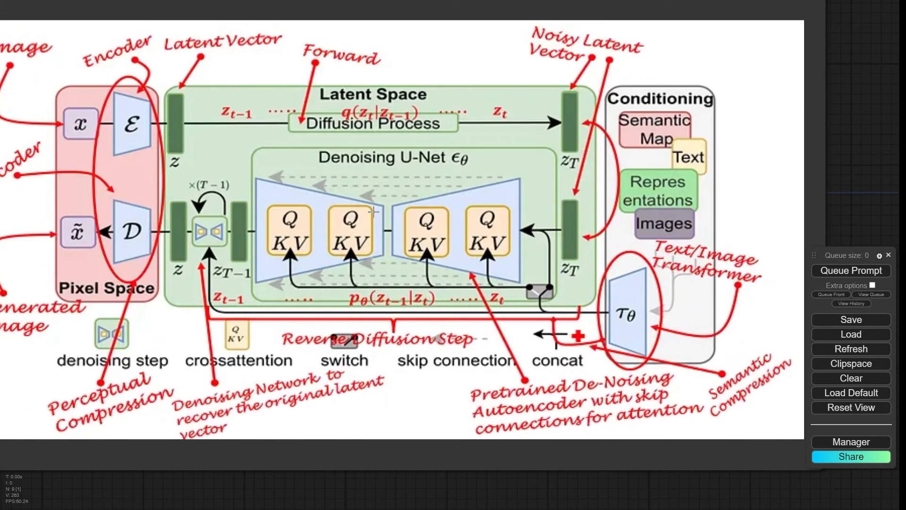
scroll(395, 206, "down", 3)
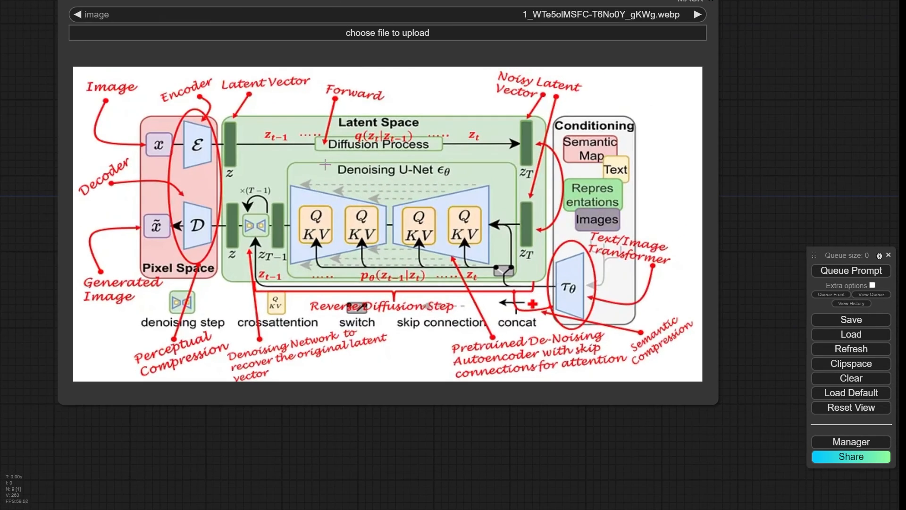
scroll(326, 164, "up", 3)
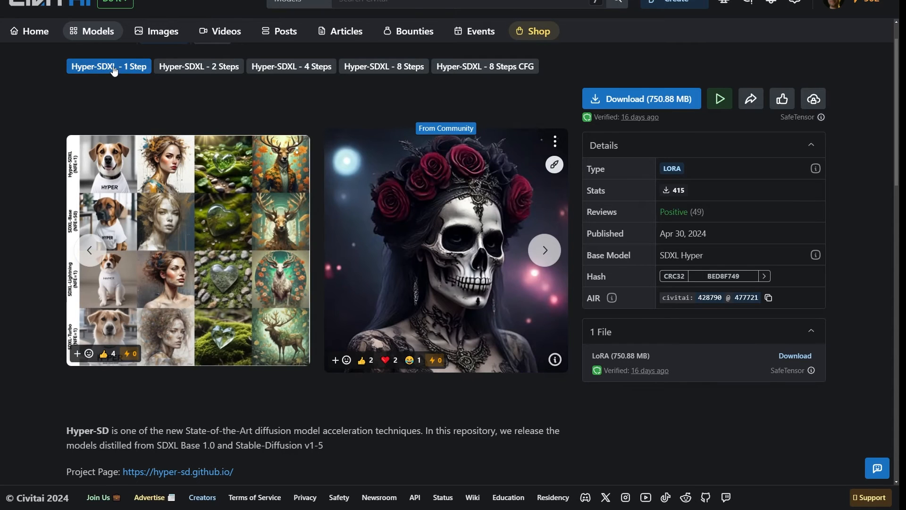
- Switch to Civitai, review the ByteDance Hyper-SD XL 1 Step LoRA page, and open its linked project page
scroll(320, 242, "down", 2)
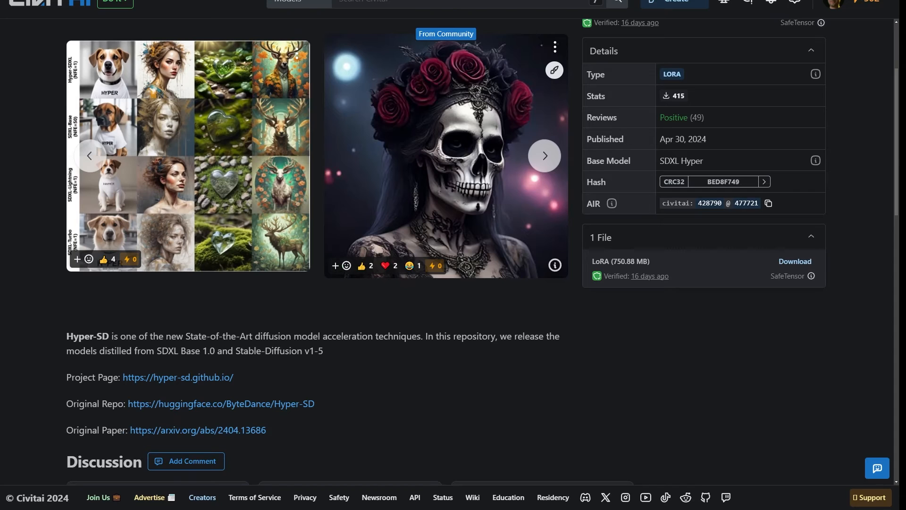
scroll(447, 220, "up", 3)
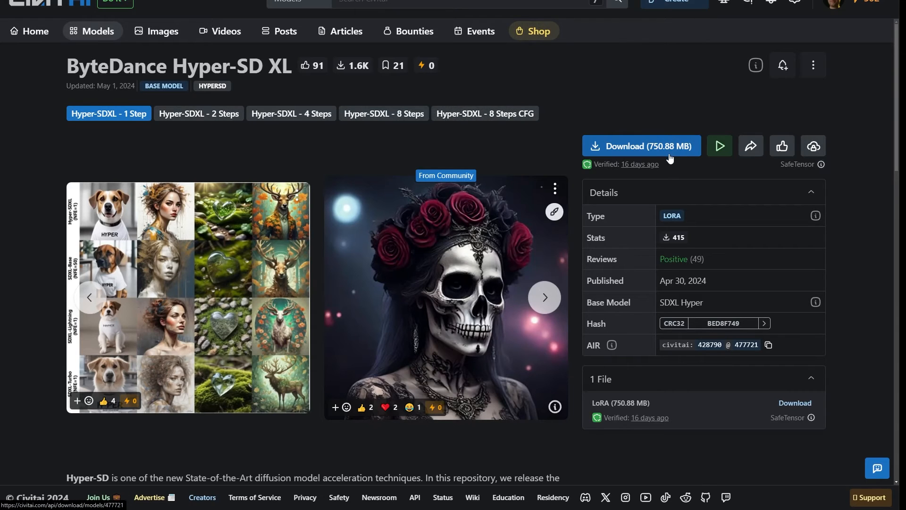
scroll(307, 307, "down", 4)
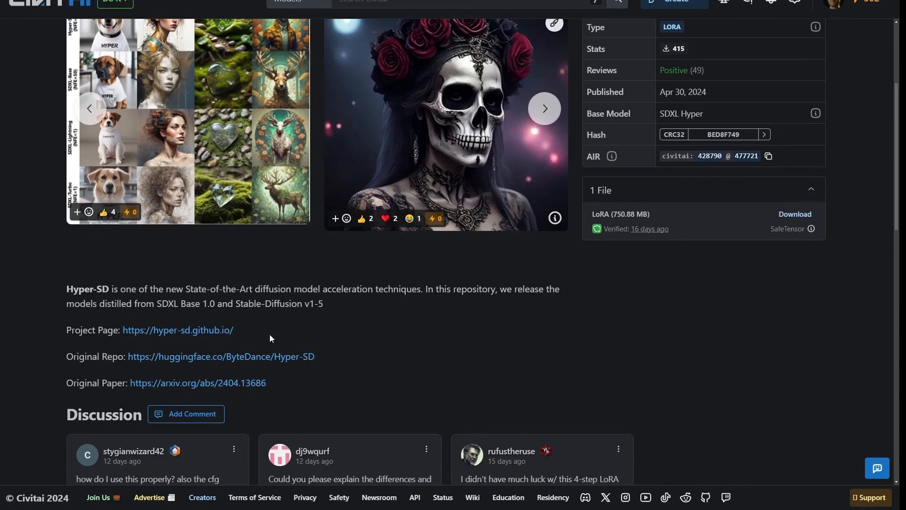
left_click(200, 331)
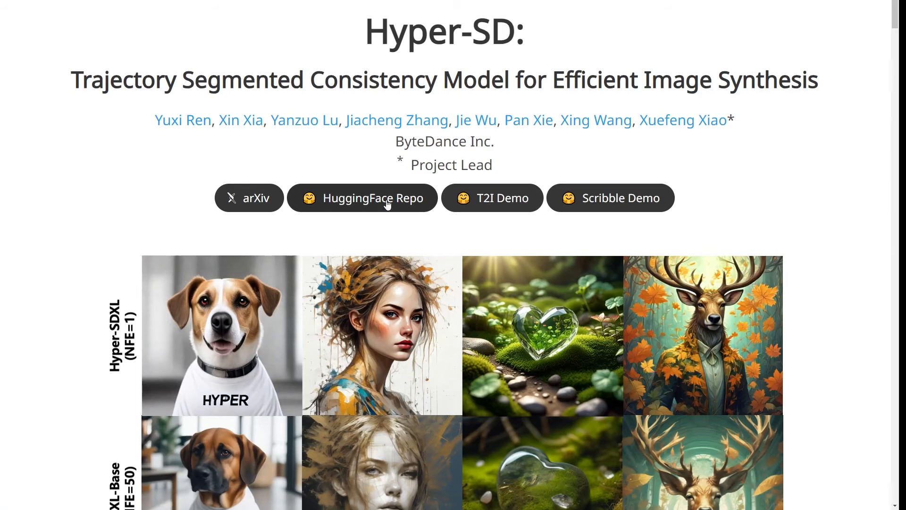
- Review the SDXL and SD15 comparison images on the Hyper-SD project page and open its HuggingFace repo
scroll(466, 200, "down", 4)
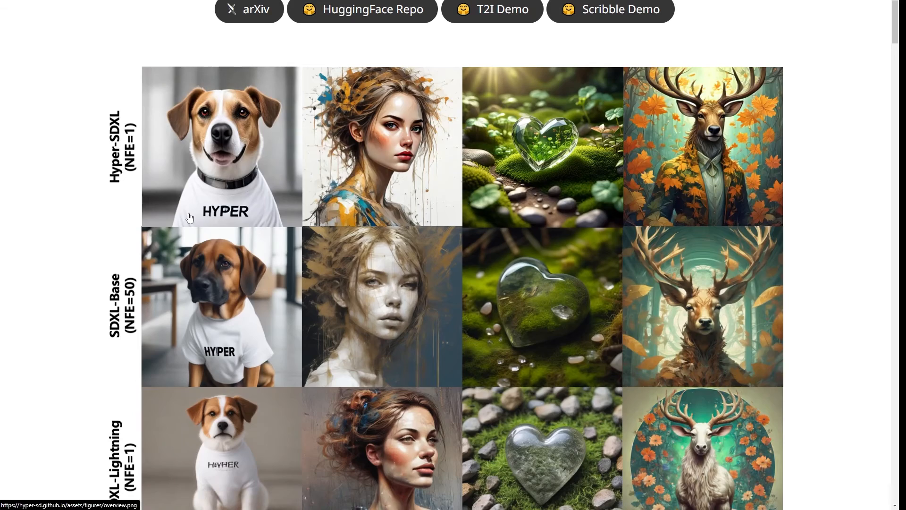
scroll(233, 268, "down", 20)
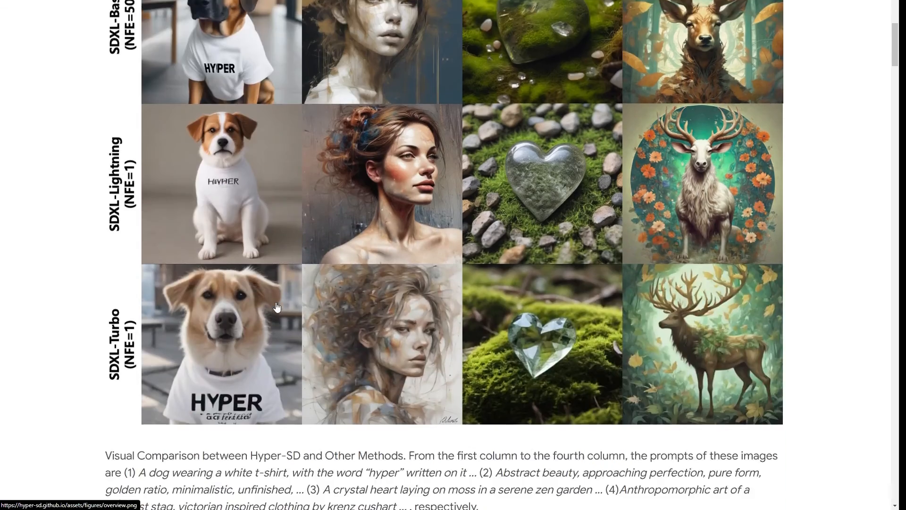
scroll(278, 306, "down", 10)
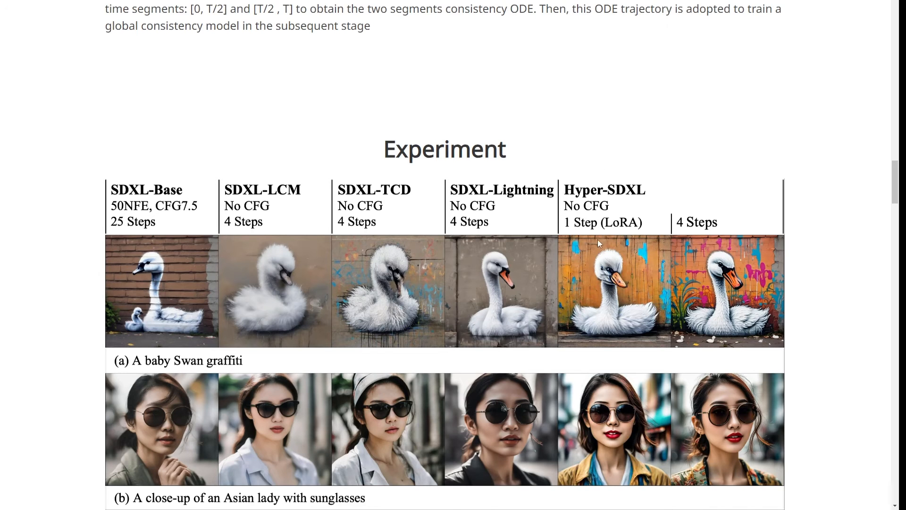
scroll(598, 236, "down", 10)
scroll(595, 267, "down", 5)
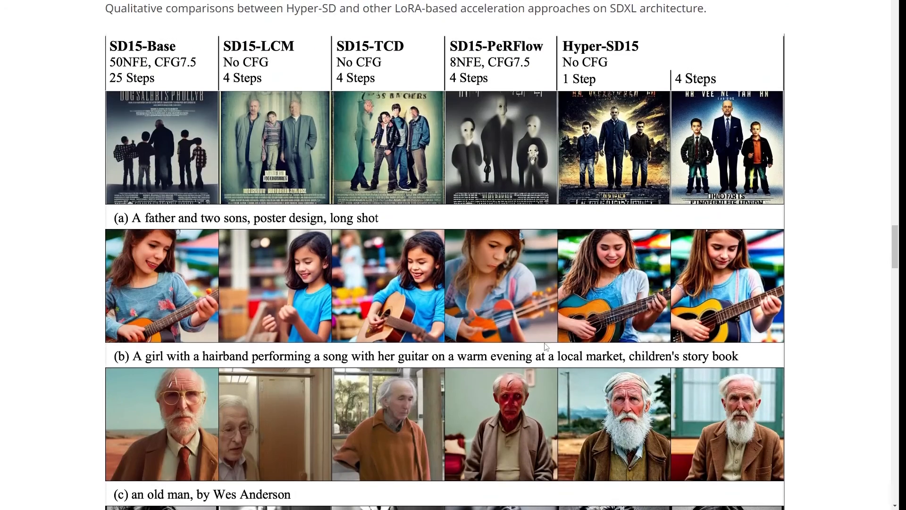
scroll(594, 267, "up", 10)
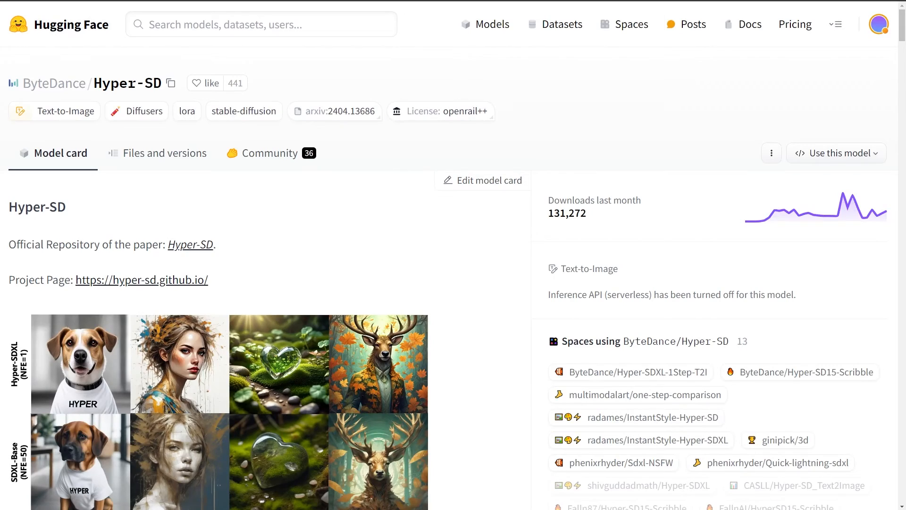
- Read through the News section of the ByteDance/Hyper-SD model card on Hugging Face
scroll(185, 298, "down", 12)
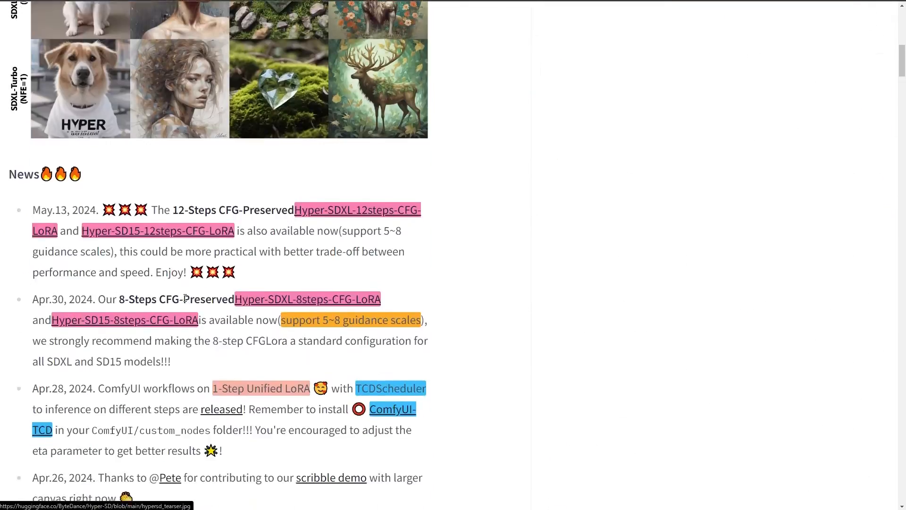
scroll(185, 298, "down", 6)
scroll(185, 298, "up", 1)
scroll(183, 381, "down", 5)
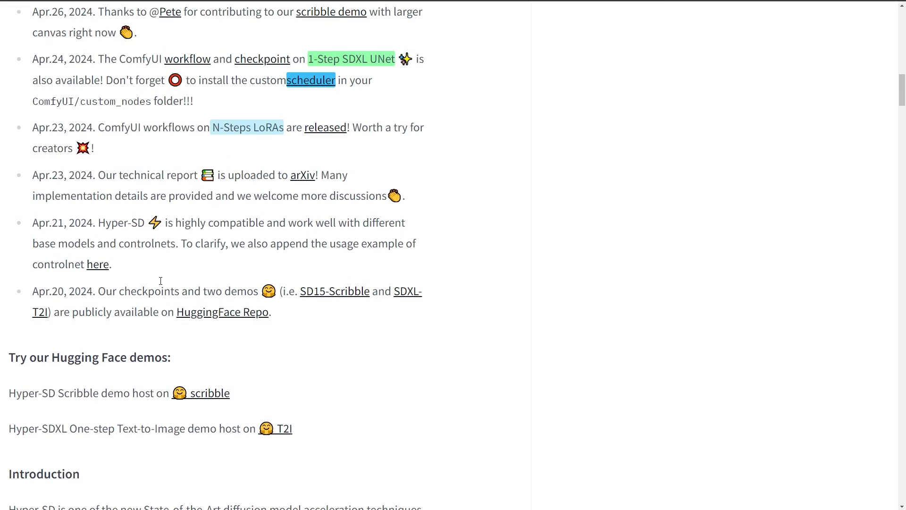
- Reread the Hyper-SD News entries on the CFG-preserved and 1-Step Unified LoRAs and review the sample image comparison grid
scroll(188, 378, "up", 9)
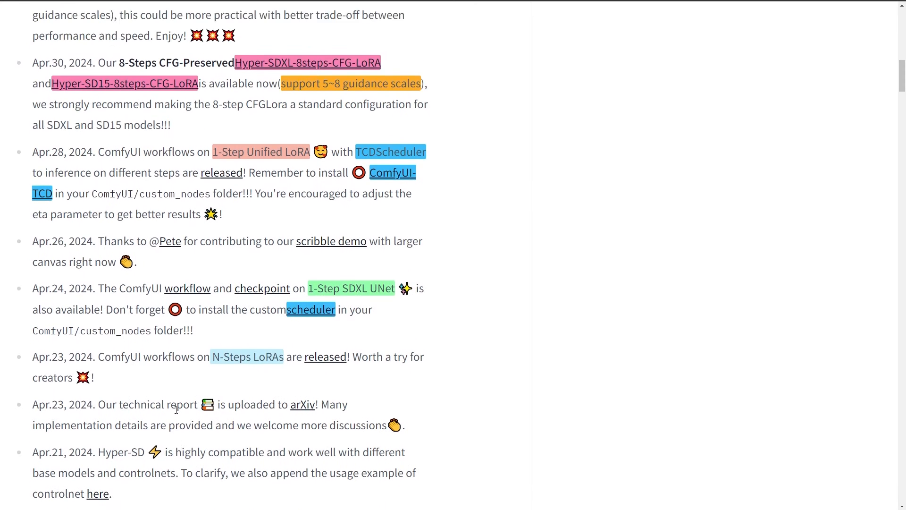
scroll(162, 483, "down", 2)
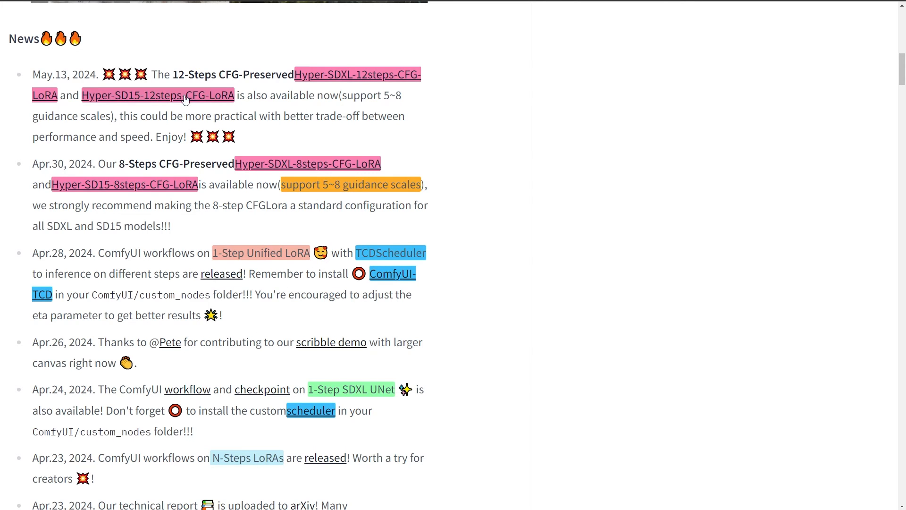
scroll(147, 208, "up", 8)
scroll(146, 207, "up", 2)
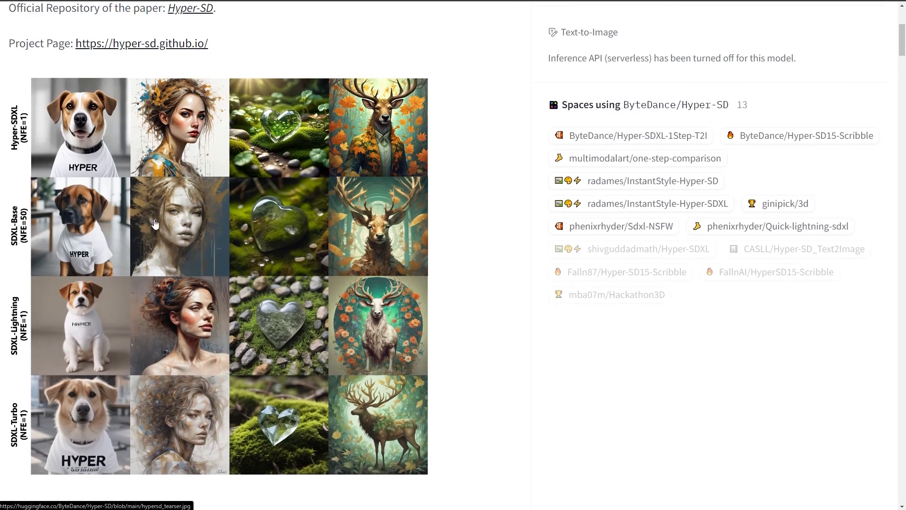
scroll(170, 255, "down", 12)
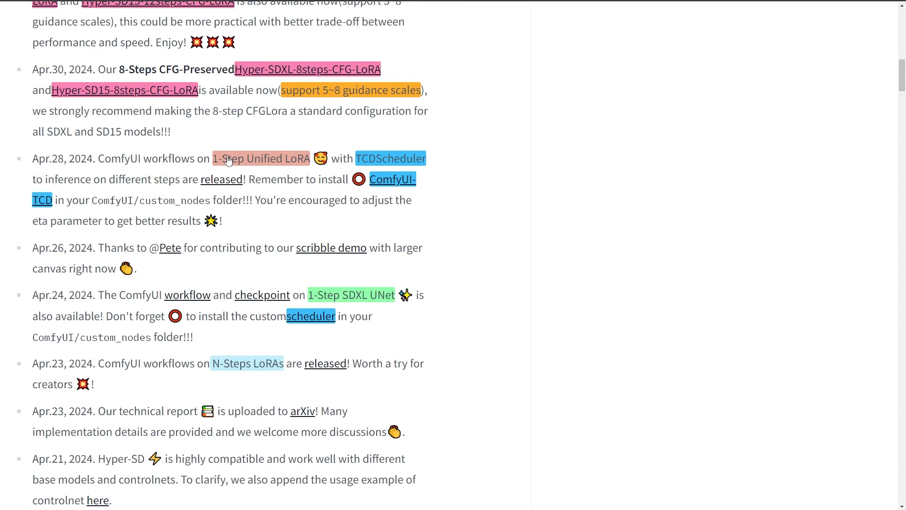
scroll(282, 232, "up", 4)
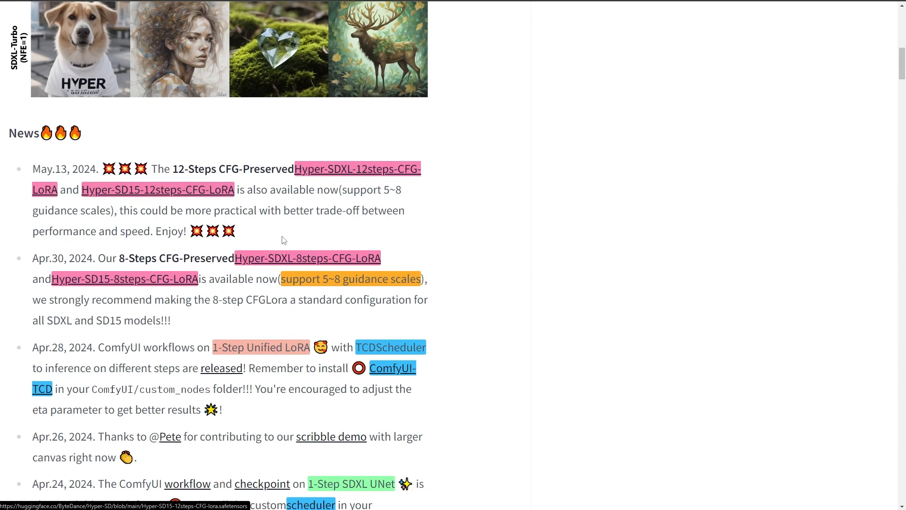
- Open the Hyper-SD repository's file list and review the SD15 and SDXL LoRA and Unet safetensors files
scroll(187, 307, "up", 10)
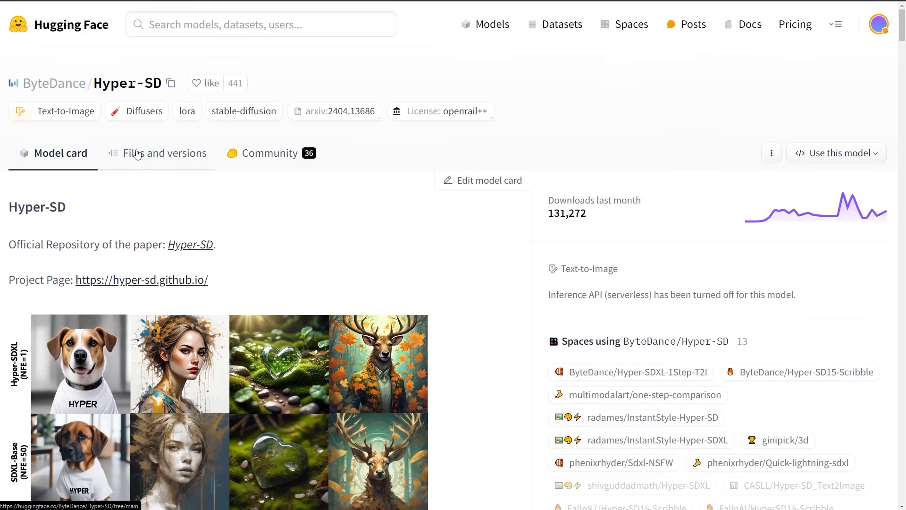
left_click(138, 154)
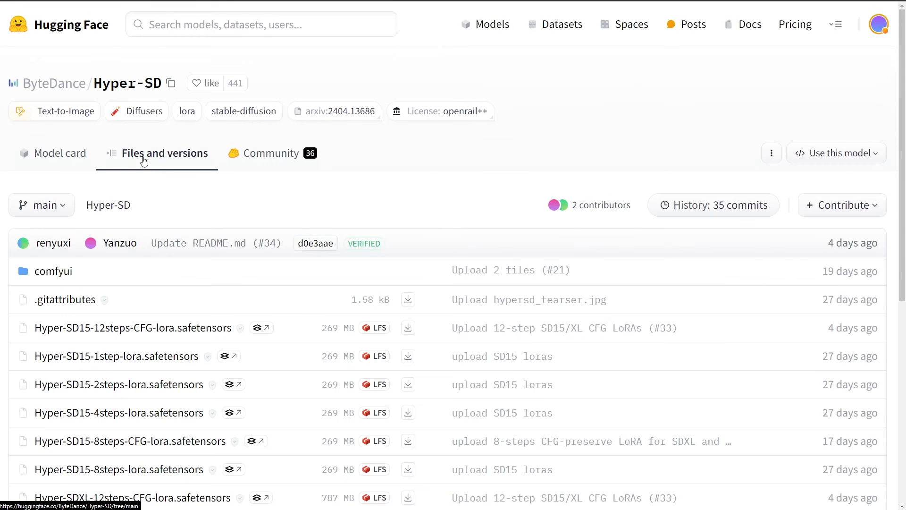
scroll(173, 283, "down", 4)
scroll(193, 266, "down", 4)
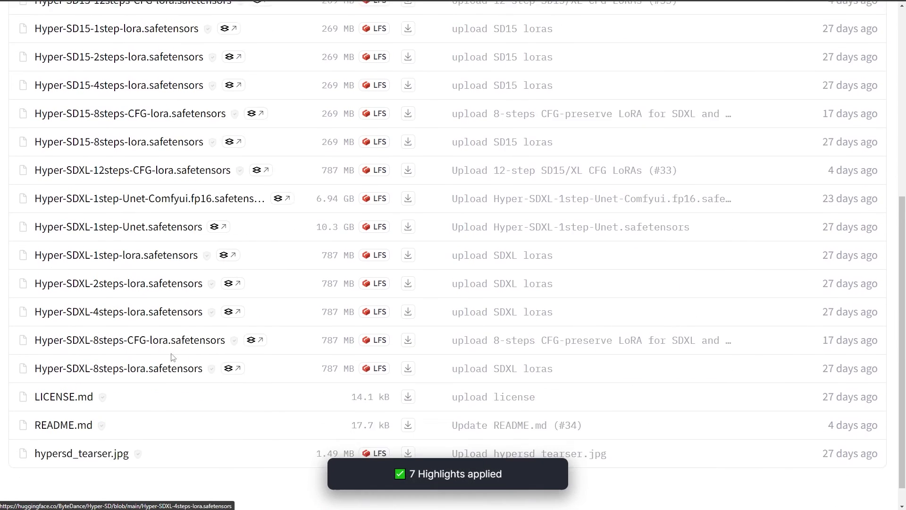
scroll(193, 266, "up", 5)
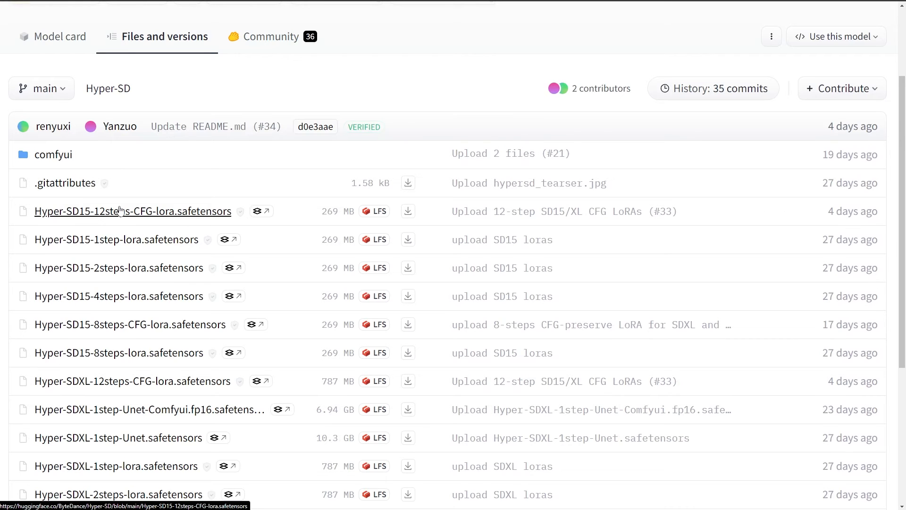
scroll(120, 209, "down", 3)
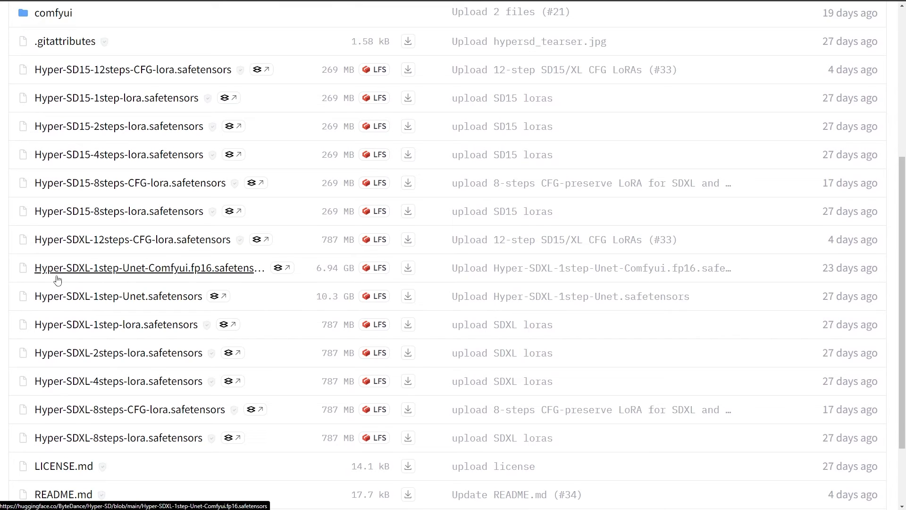
scroll(52, 279, "up", 2)
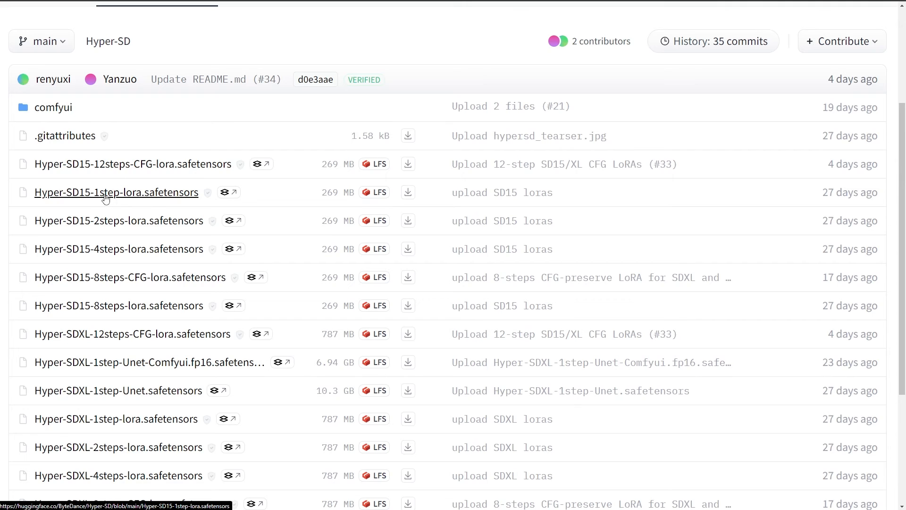
scroll(162, 203, "down", 4)
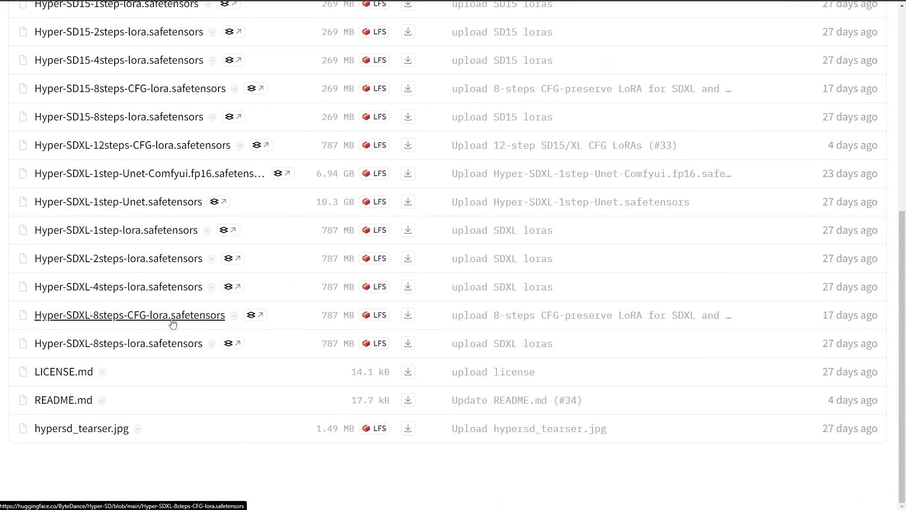
scroll(163, 328, "up", 2)
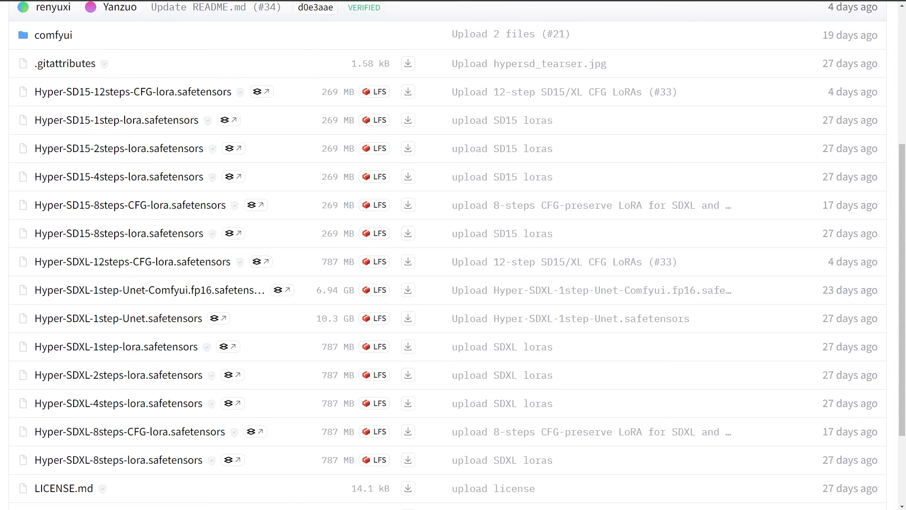
- Check the local ComfyUI models\checkpoints folder for the Hyper-SDXL-1step-Unet-Comfyui.fp16 file and close the folder window
left_click_drag(905, 189, 196, 81)
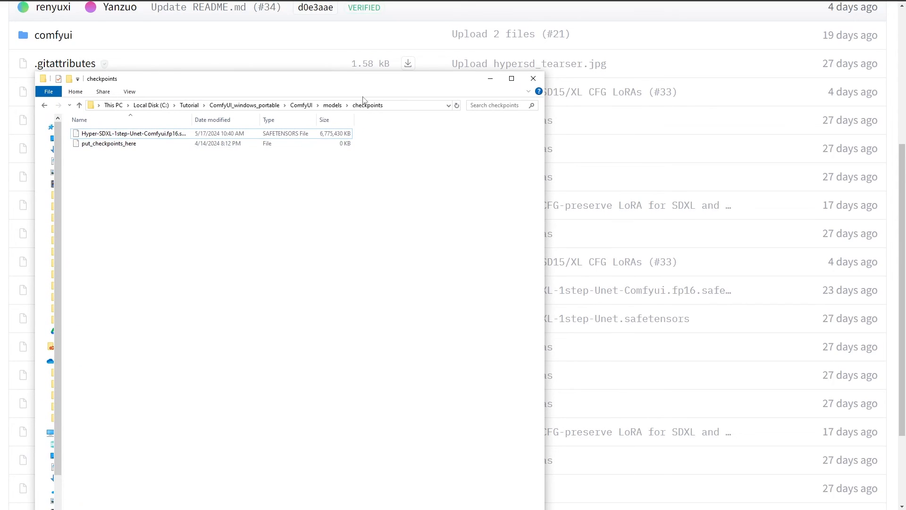
left_click(309, 133)
left_click(533, 78)
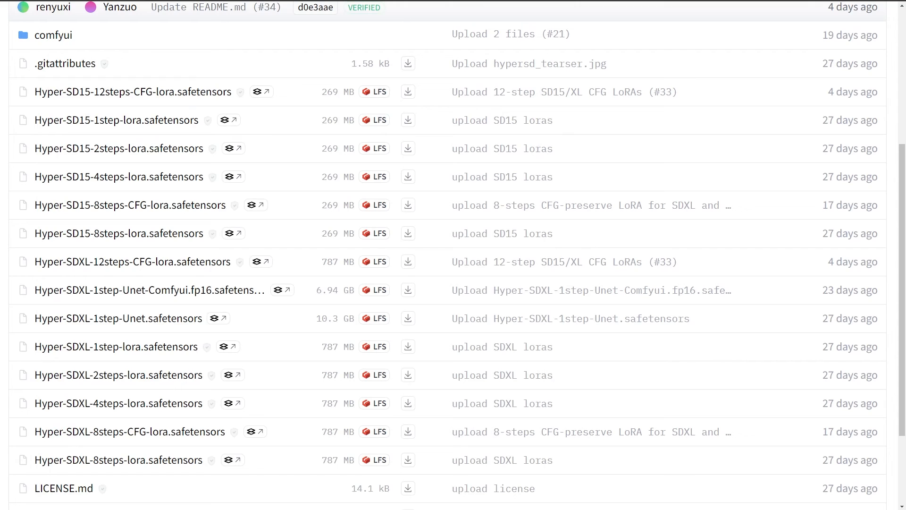
- Open the comfyui folder in the Hyper-SD repository to view its workflow JSON files
left_click_drag(0, 85, 315, 99)
scroll(102, 65, "up", 4)
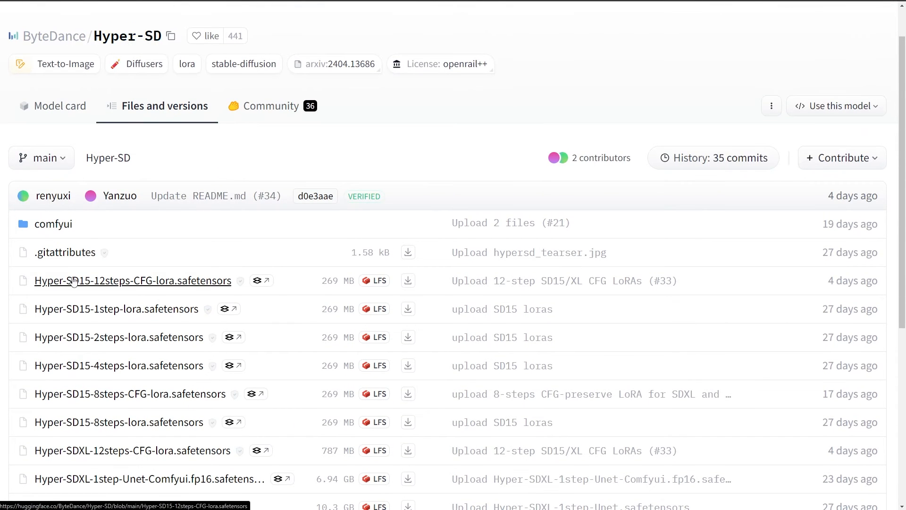
left_click(67, 233)
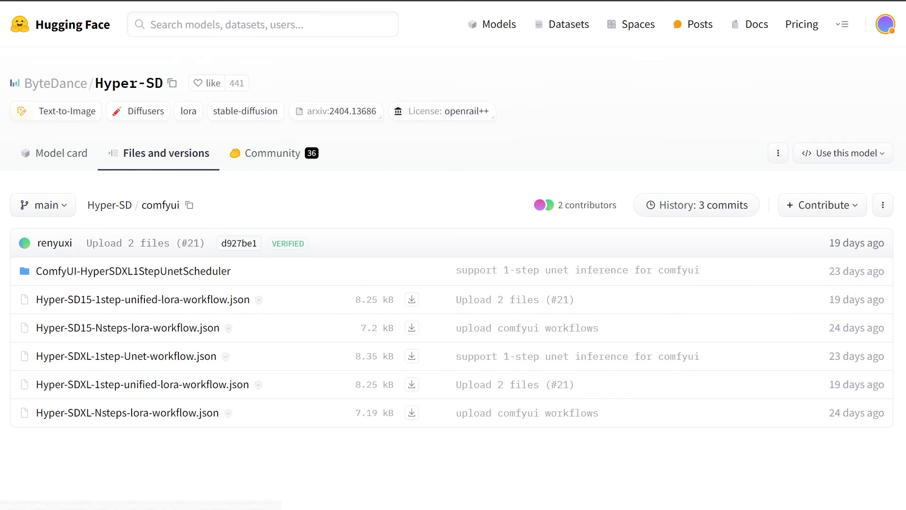
- Switch to ComfyUI, load comfyui_Hyper-SDXL-1step-Unet-workflow.json from its folder, and dismiss the missing-node notice
left_click_drag(0, 97, 316, 59)
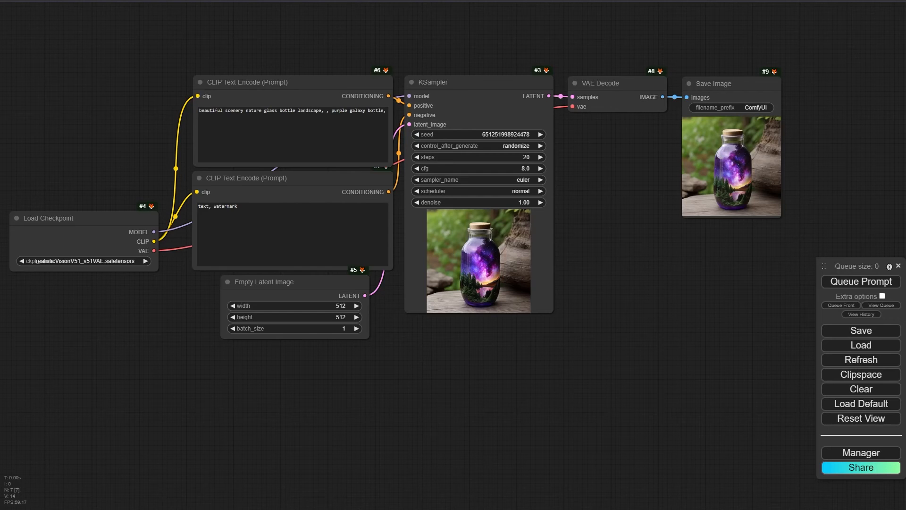
left_click_drag(0, 35, 0, 92)
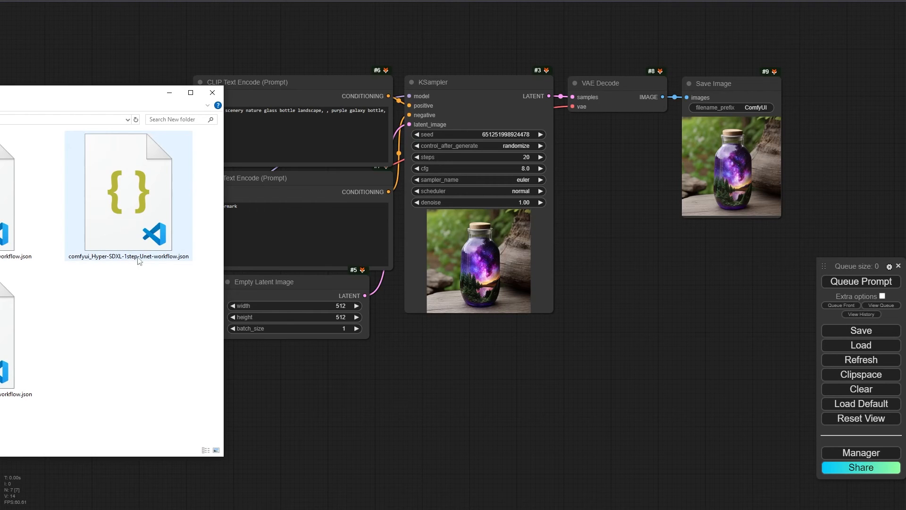
left_click_drag(134, 232, 383, 357)
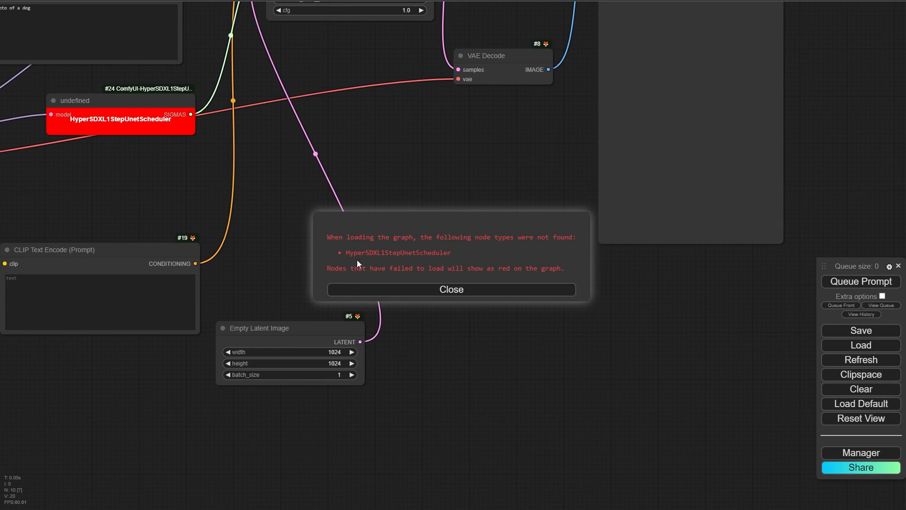
left_click(423, 290)
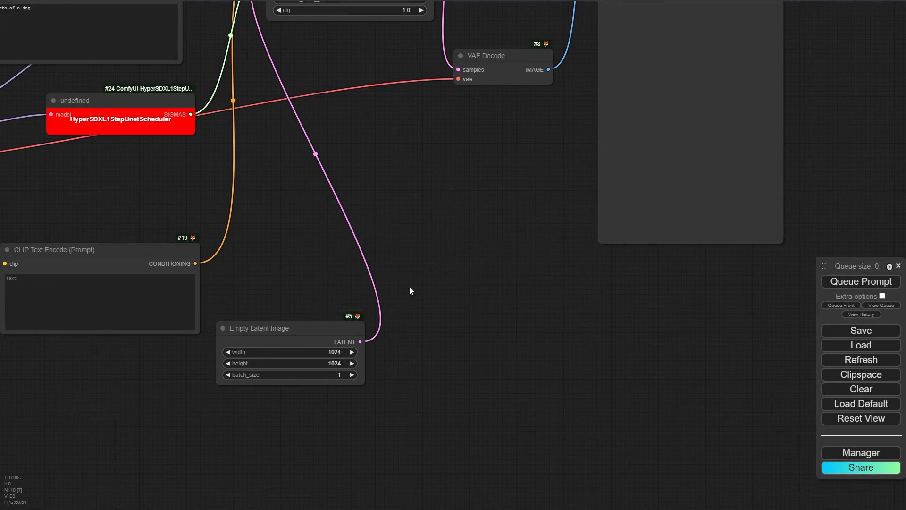
- Examine the missing HyperSDXL1StepUnetScheduler node and its connections to the checkpoint and sampler nodes
left_click_drag(133, 185, 266, 270)
scroll(195, 160, "up", 1)
scroll(196, 159, "up", 5)
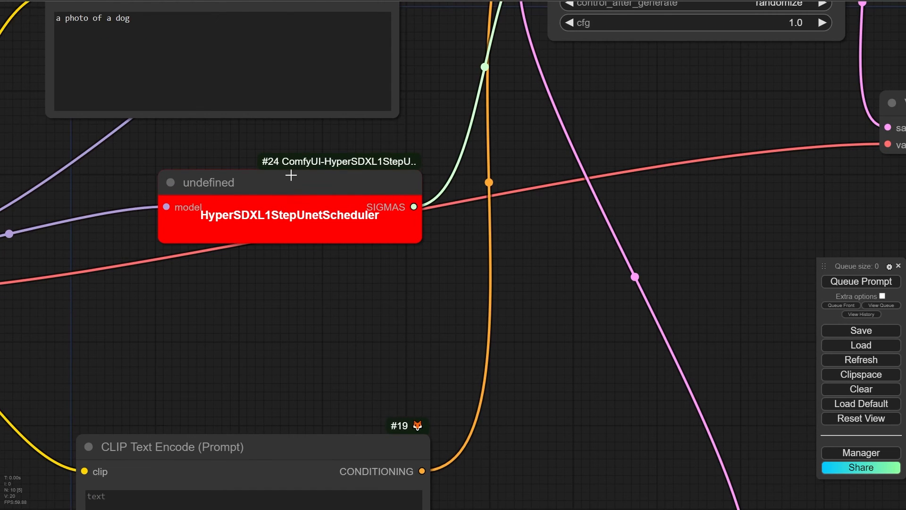
left_click_drag(281, 192, 255, 224)
left_click_drag(328, 348, 505, 332)
scroll(418, 319, "down", 4)
left_click_drag(438, 260, 412, 243)
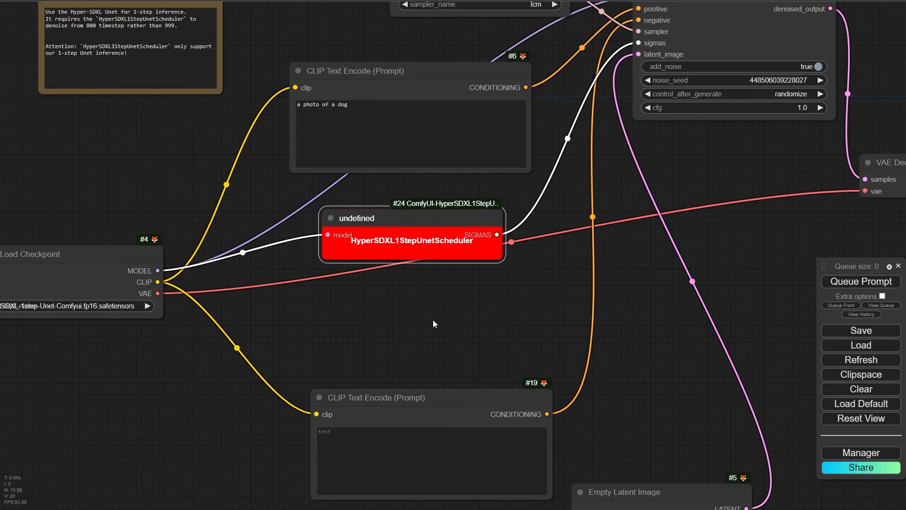
left_click_drag(430, 321, 395, 279)
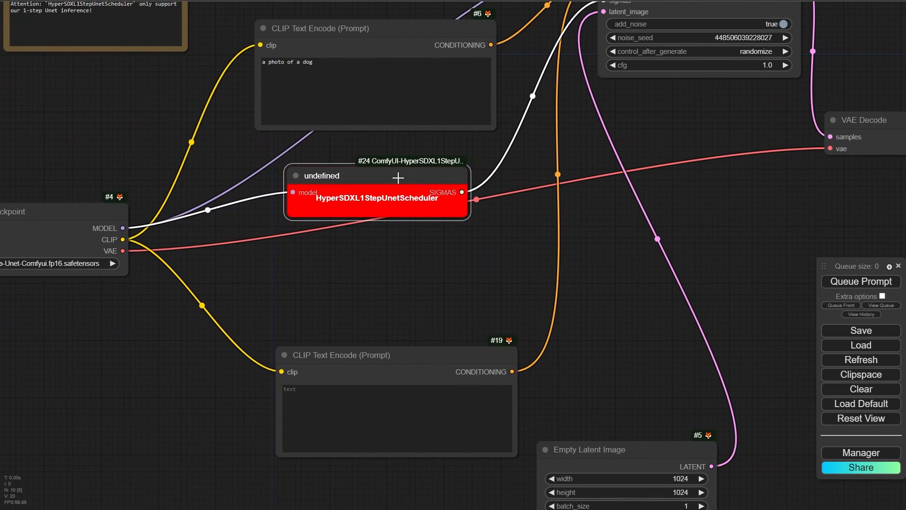
left_click_drag(399, 178, 399, 198)
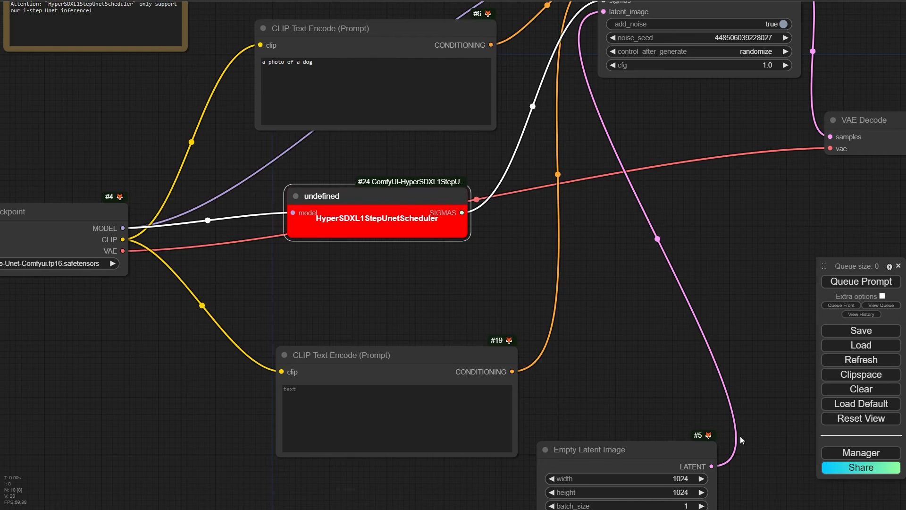
- Install the missing custom node ComfyUI-HyperSDXL1StepUnetScheduler (ByteDance) through ComfyUI Manager
left_click(852, 454)
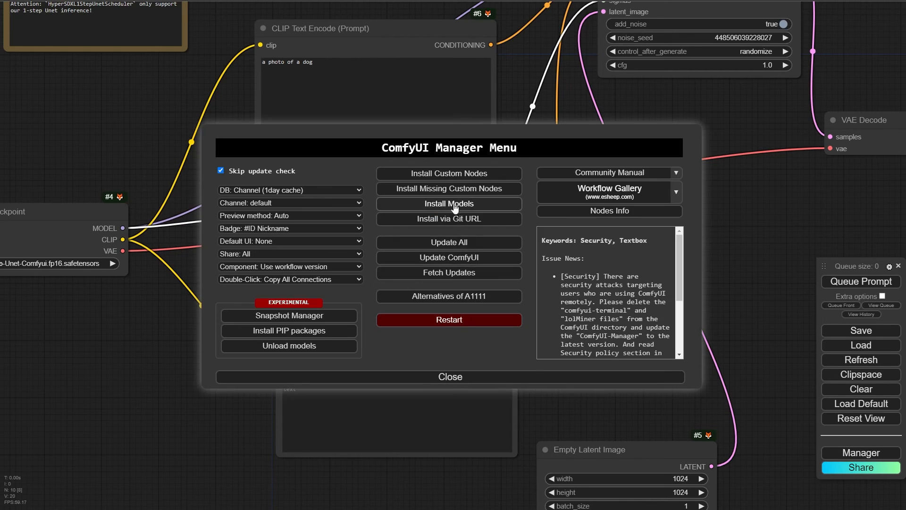
left_click(514, 376)
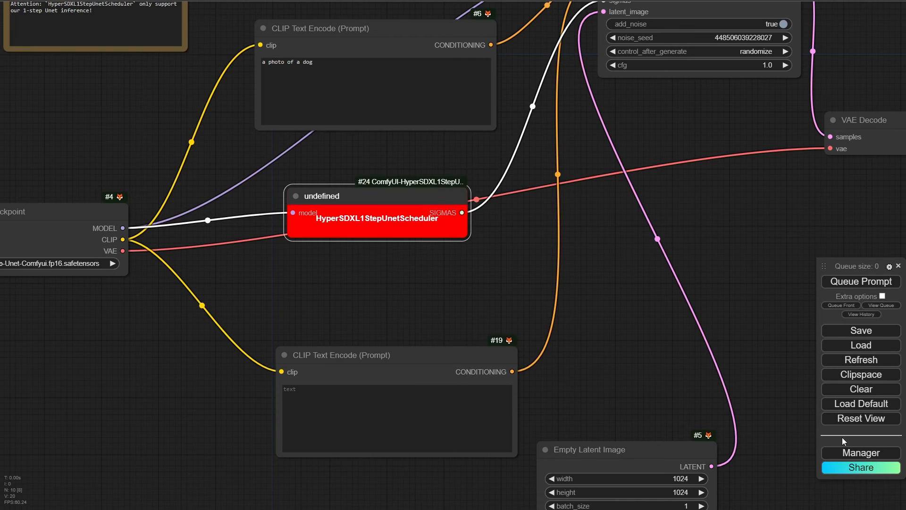
left_click(862, 457)
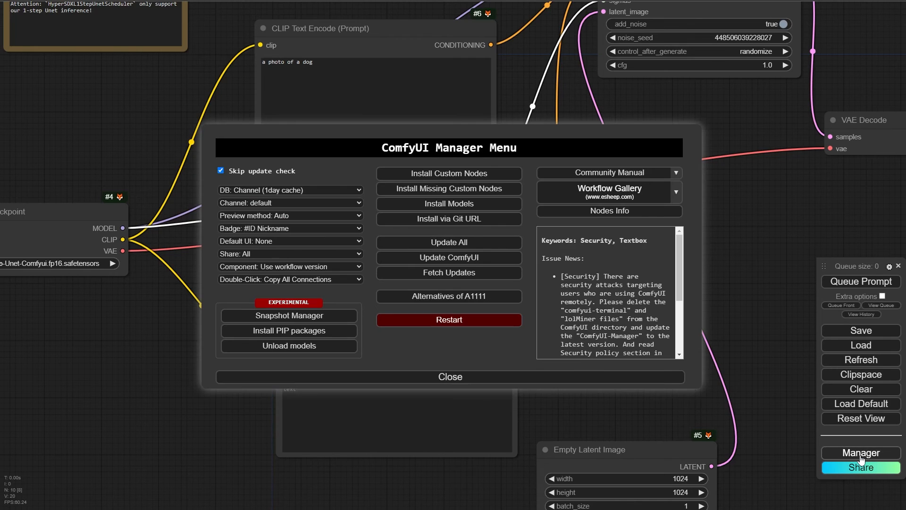
left_click(452, 191)
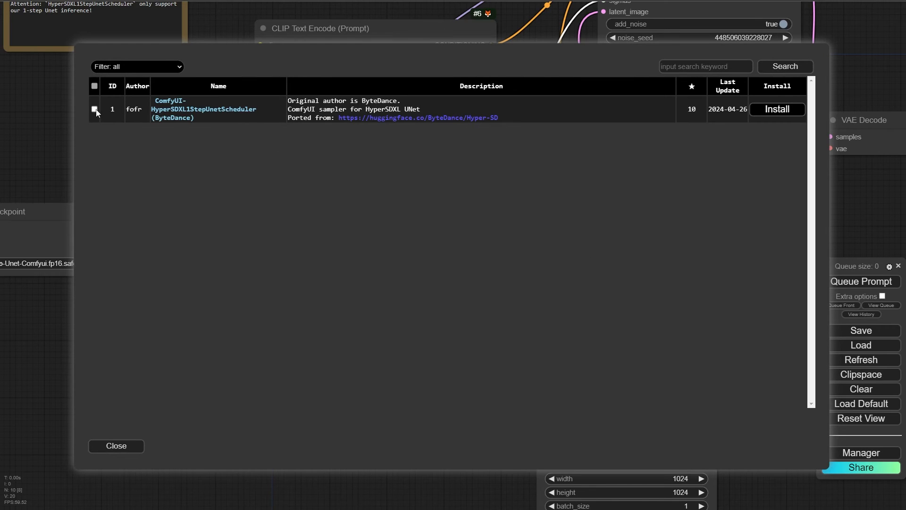
left_click(772, 109)
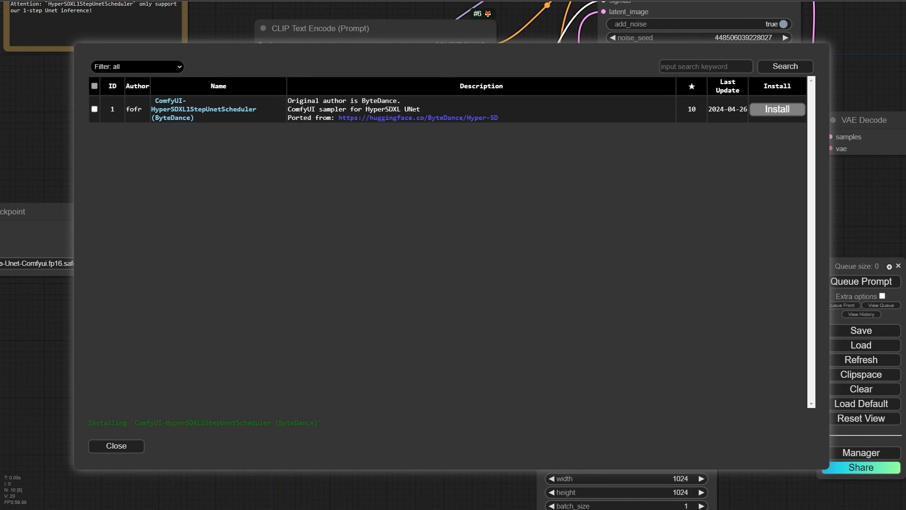
- Check the installation log in the console, and restart ComfyUI to apply the installed custom node
left_click_drag(0, 158, 473, 81)
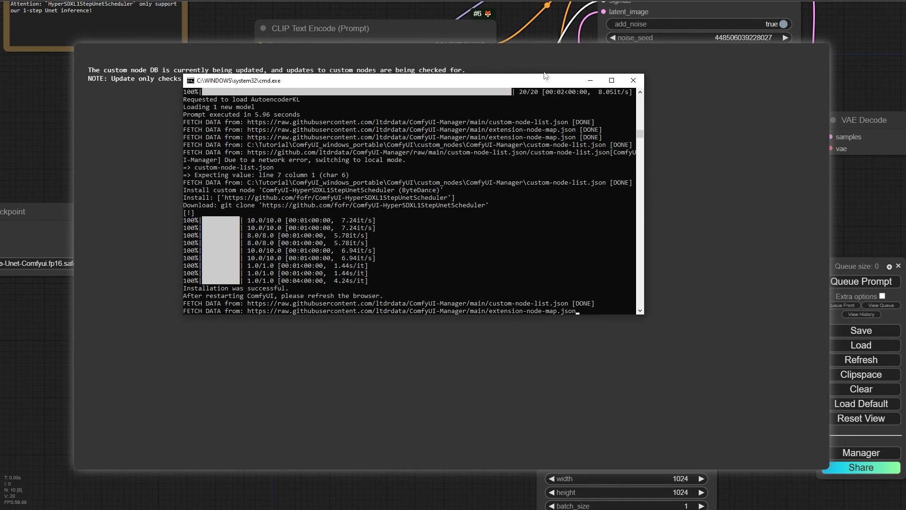
left_click_drag(533, 85, 0, 122)
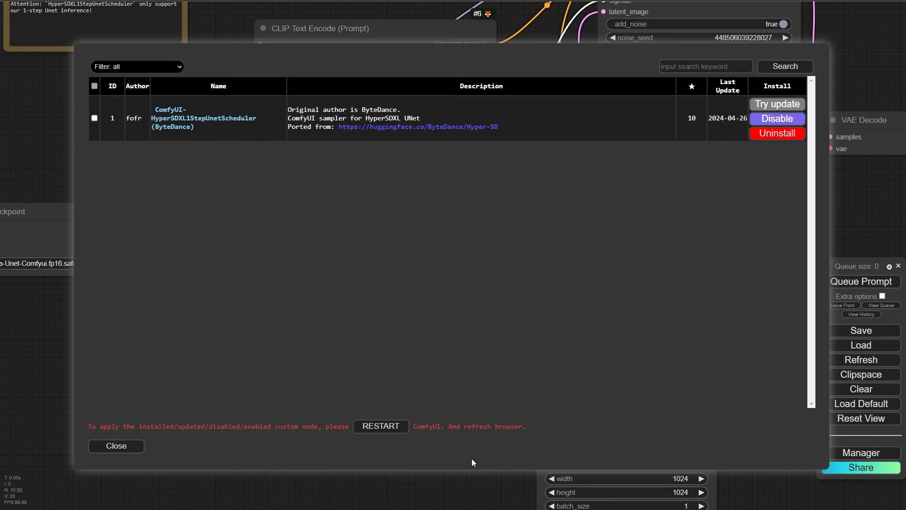
left_click(382, 426)
left_click(491, 51)
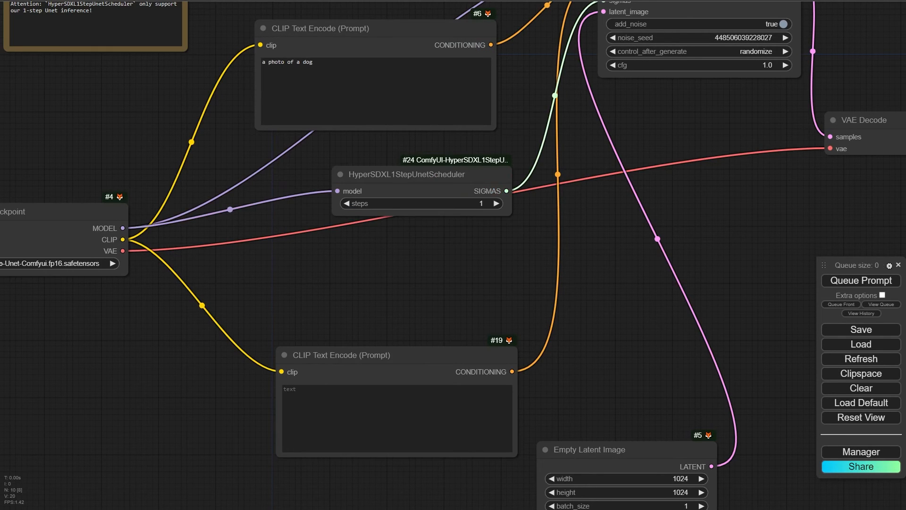
- Reposition the installed HyperSDXL1StepUnetScheduler node between the two CLIP Text Encode nodes and inspect it
left_click_drag(395, 266, 428, 308)
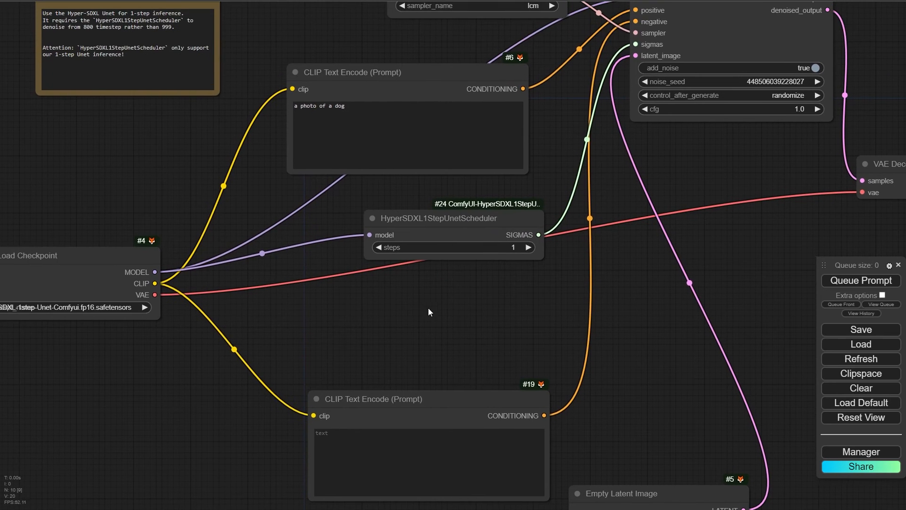
left_click_drag(466, 222, 434, 201)
left_click_drag(432, 202, 402, 212)
scroll(430, 234, "up", 3)
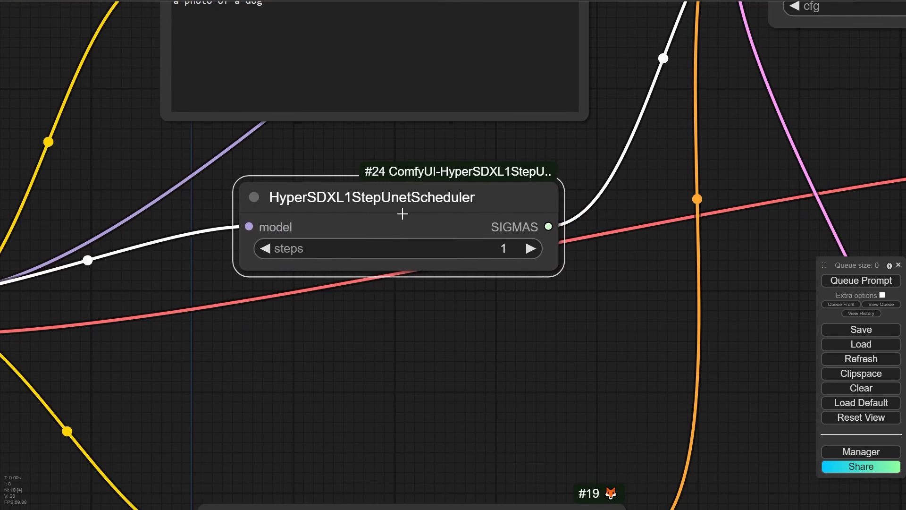
- Widen the Load Checkpoint node so its full ckpt_name, Hyper-SDXL-1step-Unet-Comfyui.fp16.safetensors, fits, and inspect the node
left_click(485, 376)
scroll(494, 381, "down", 3)
left_click_drag(493, 385, 655, 319)
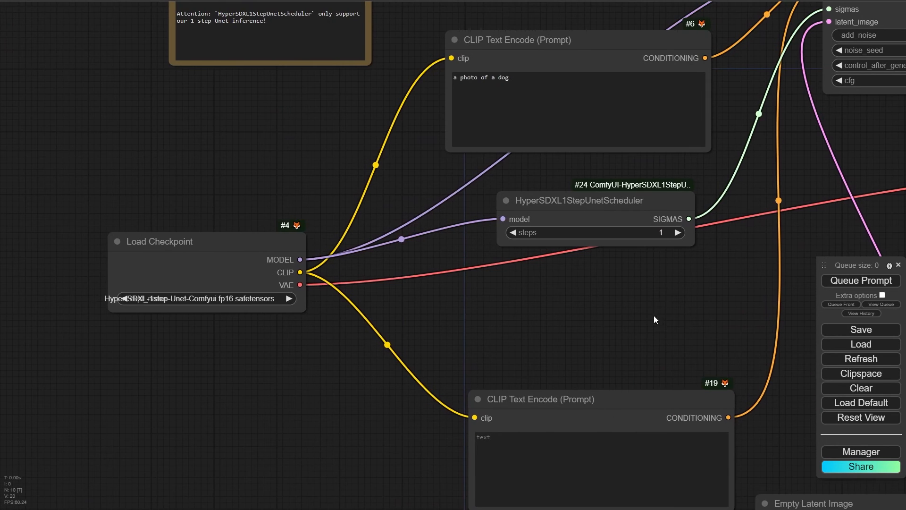
left_click_drag(304, 309, 425, 310)
scroll(290, 347, "up", 5)
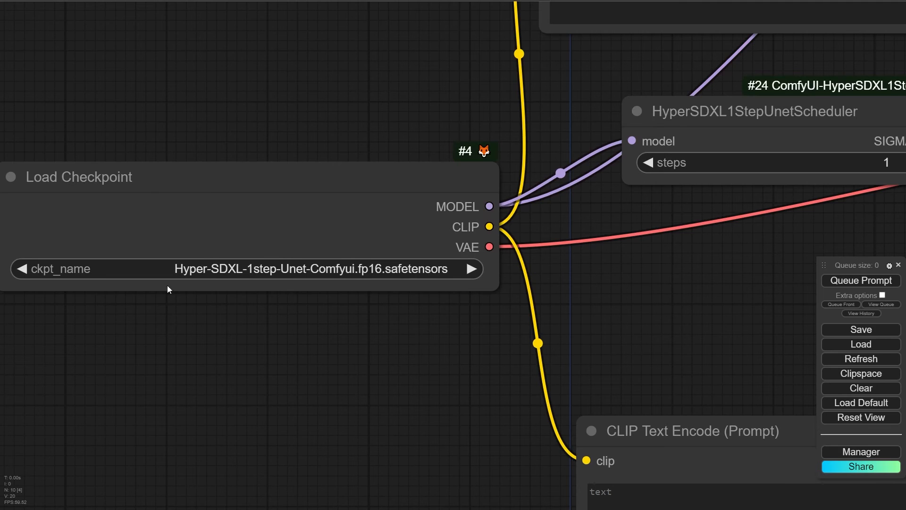
scroll(256, 290, "up", 3)
scroll(202, 268, "up", 3)
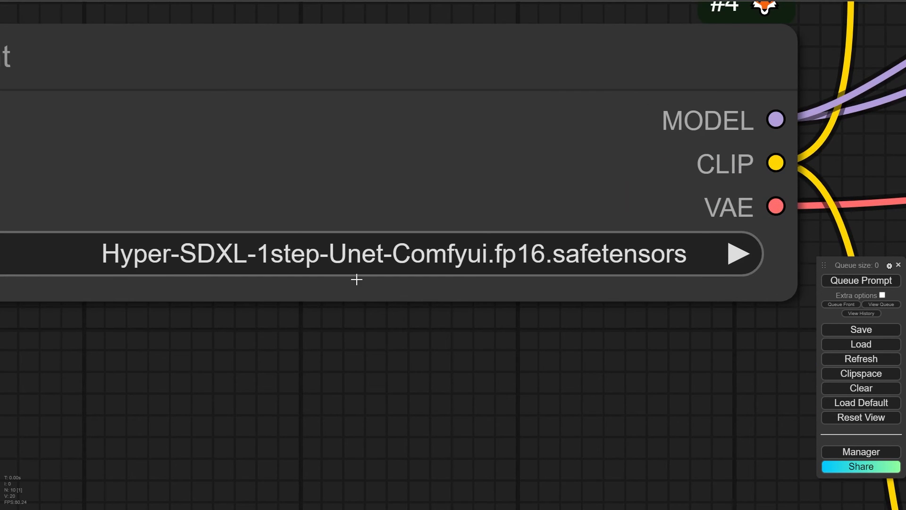
scroll(426, 368, "down", 10)
scroll(451, 223, "down", 3)
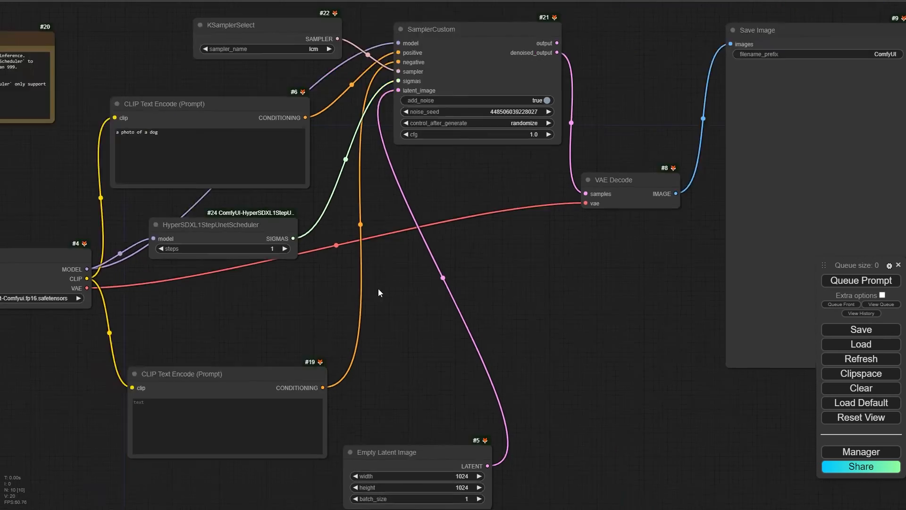
- Queue the prompt "a photo of a dog" and move the VAE Decode and Save Image nodes beneath the SamplerCustom node
left_click(850, 282)
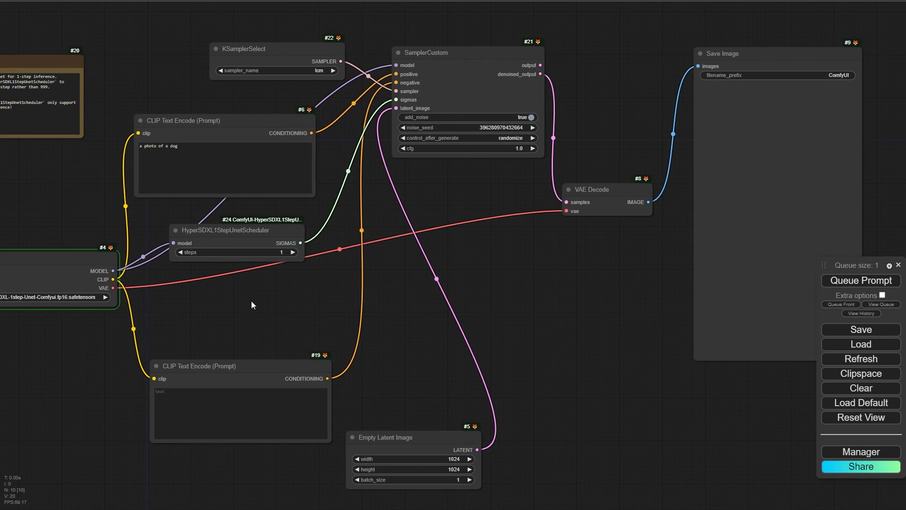
left_click_drag(600, 189, 449, 192)
left_click_drag(743, 75, 550, 186)
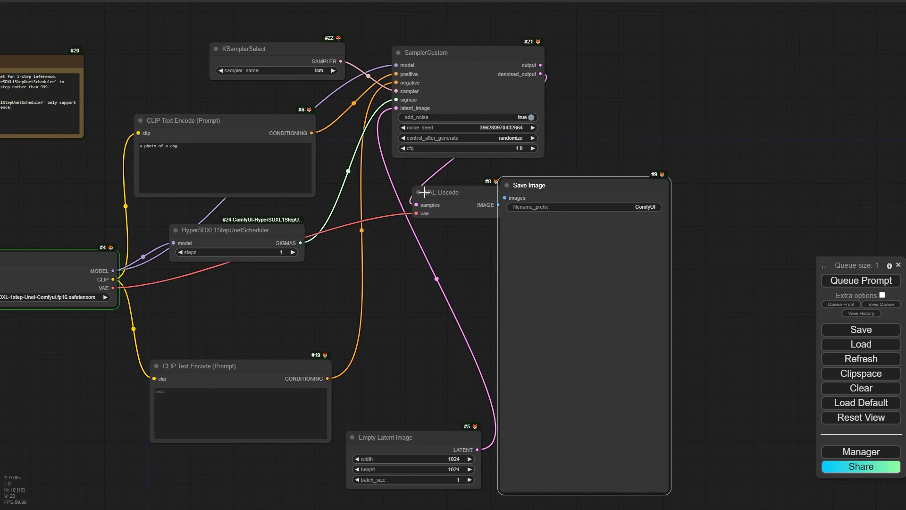
left_click_drag(429, 206, 364, 190)
left_click_drag(549, 189, 481, 173)
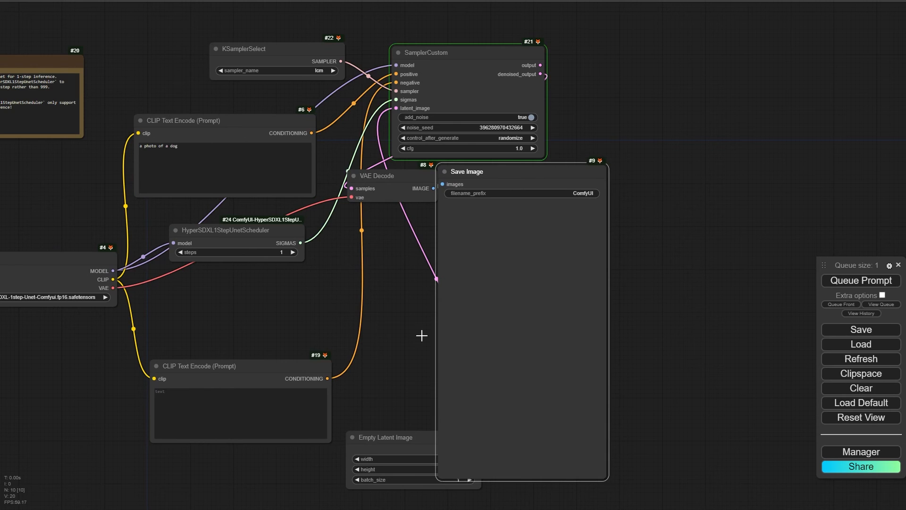
- Move Empty Latent Image under the negative prompt node, set Save Image beside SamplerCustom, and inspect the generated dog image closely
left_click_drag(375, 439, 254, 472)
left_click_drag(501, 175, 644, 96)
left_click_drag(525, 336, 282, 342)
scroll(433, 285, "up", 10)
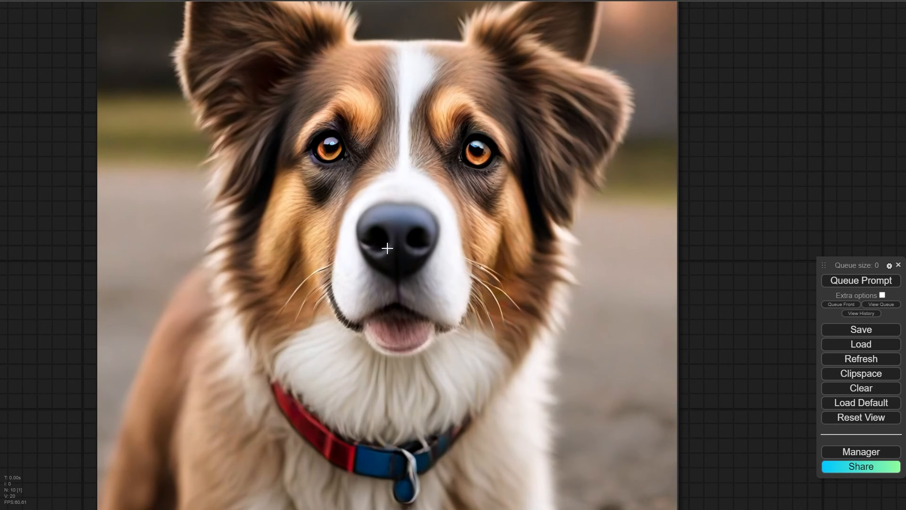
scroll(388, 248, "down", 12)
- Shift the SamplerCustom node upward and place the Save Image node over its lower part, next to the prompt nodes
left_click_drag(236, 335, 410, 359)
left_click_drag(430, 94, 417, 50)
left_click_drag(588, 118, 364, 131)
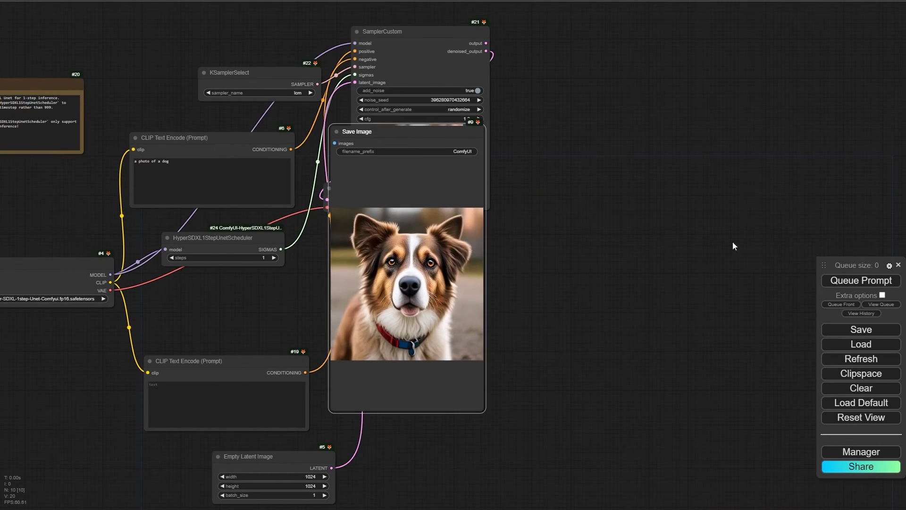
- Show the extra queue options, enable Auto Queue on change, and queue the prompt
left_click(882, 296)
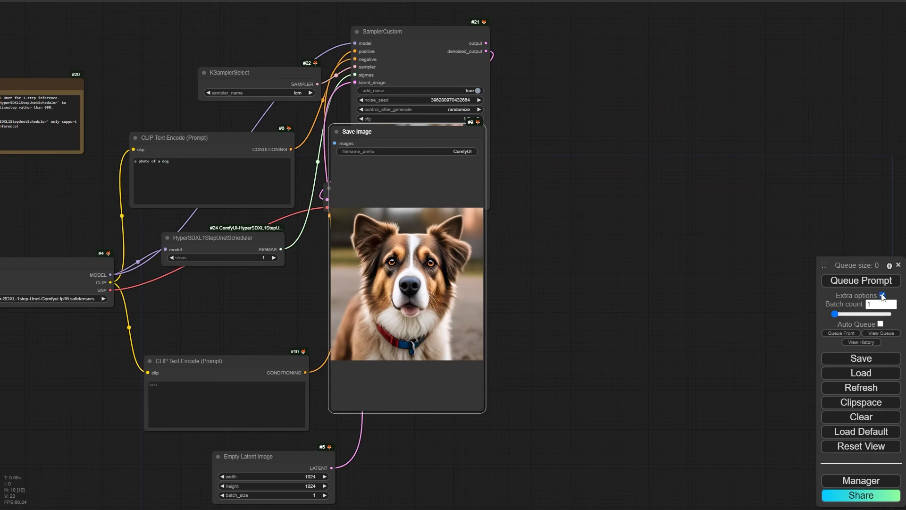
left_click(881, 324)
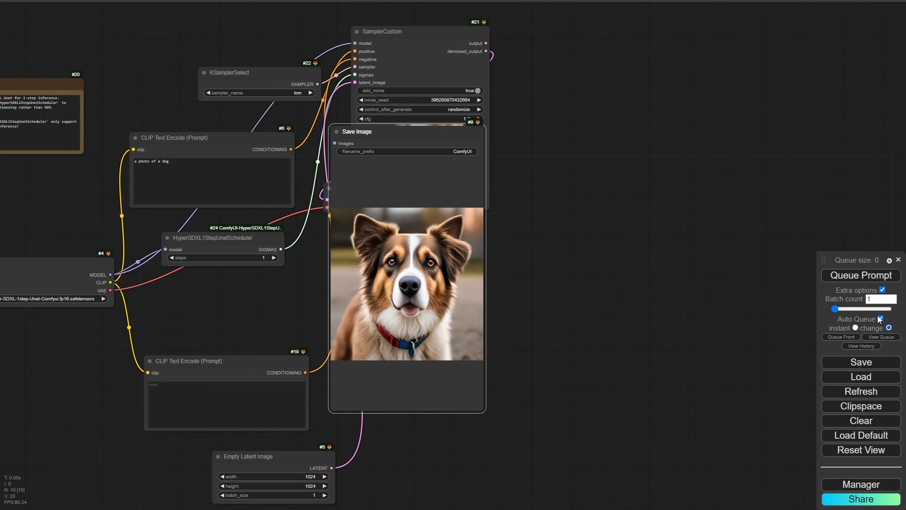
left_click(859, 278)
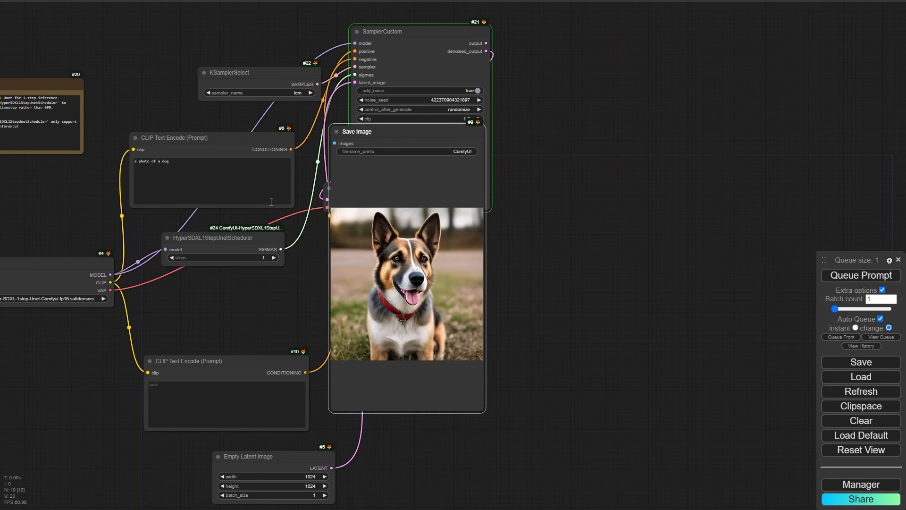
- Set control_after_generate in the SamplerCustom node to fixed
left_click(452, 110)
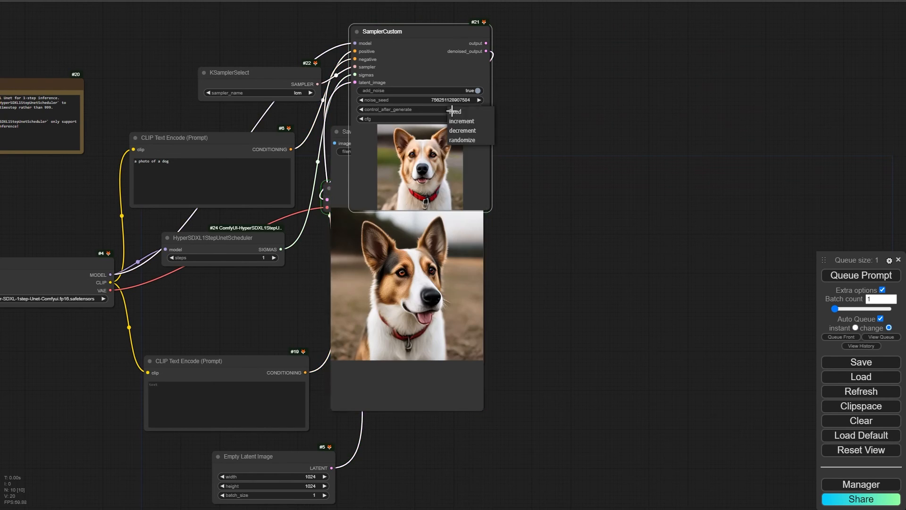
scroll(514, 109, "up", 3)
left_click(462, 140)
scroll(363, 107, "up", 3)
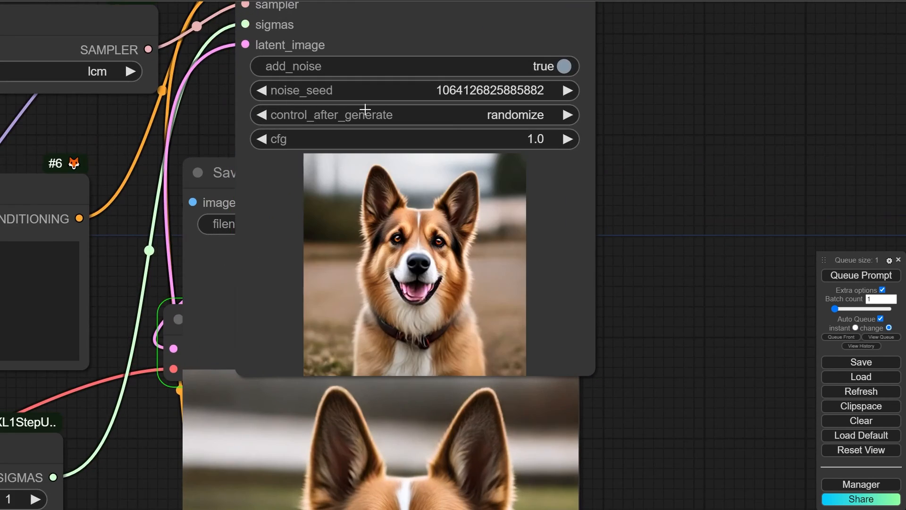
left_click(365, 109)
left_click(376, 96)
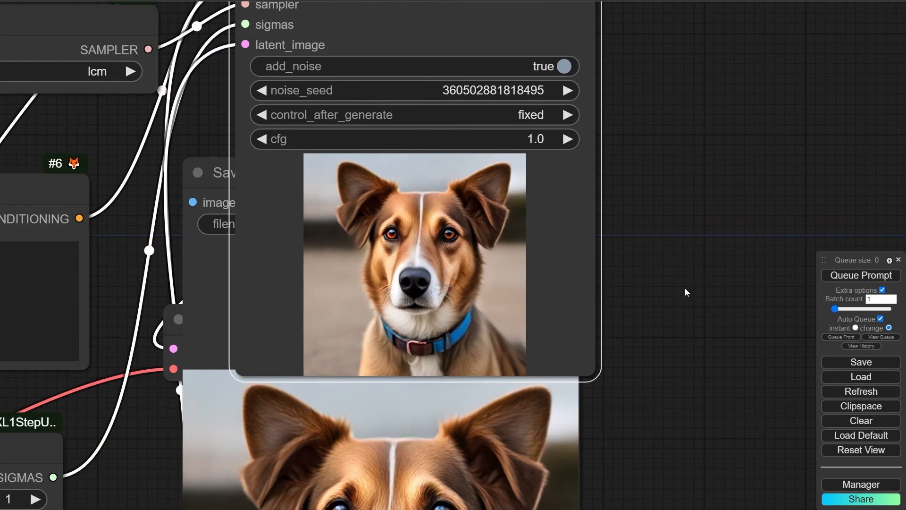
- Replace the positive prompt text with "a car" so the image regenerates automatically
scroll(713, 363, "down", 3)
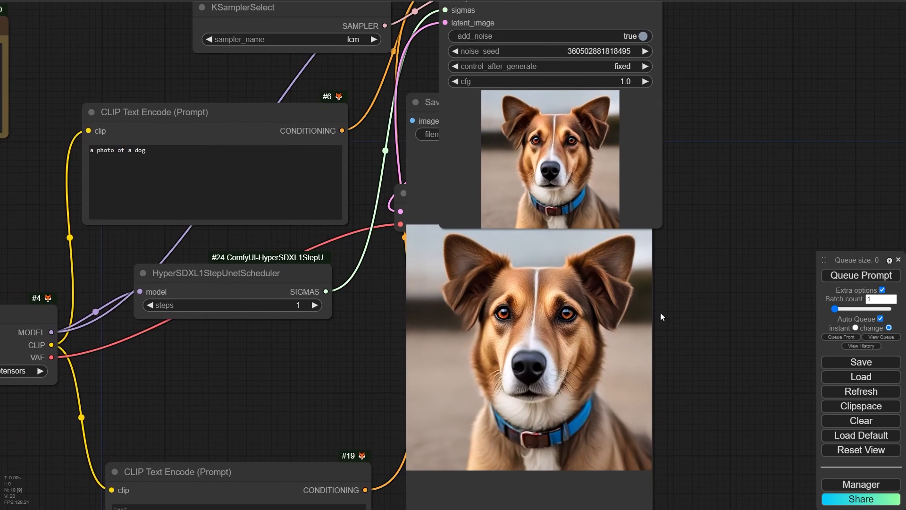
left_click(176, 164)
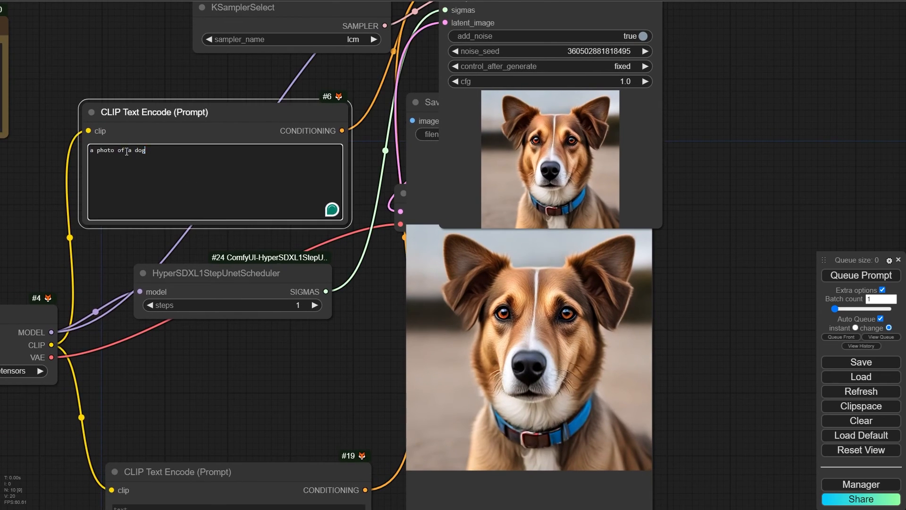
left_click_drag(127, 151, 71, 154)
type("a ca")
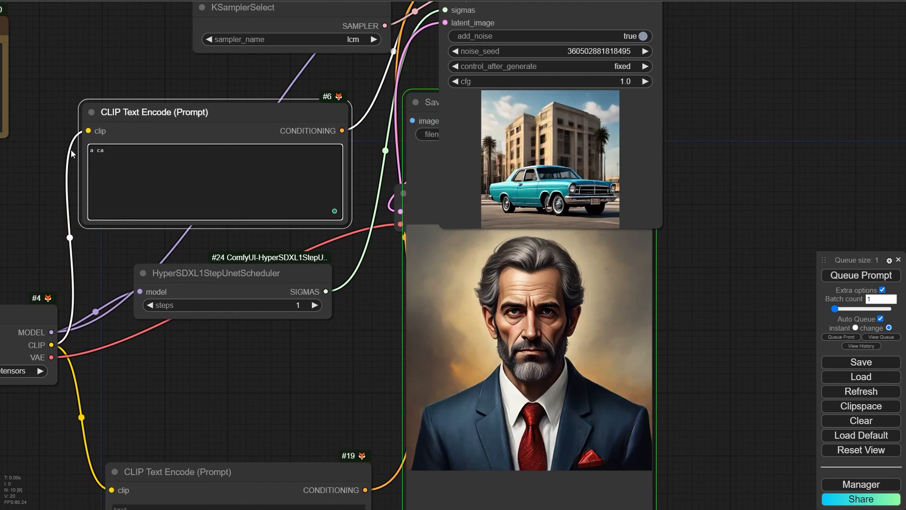
type("r")
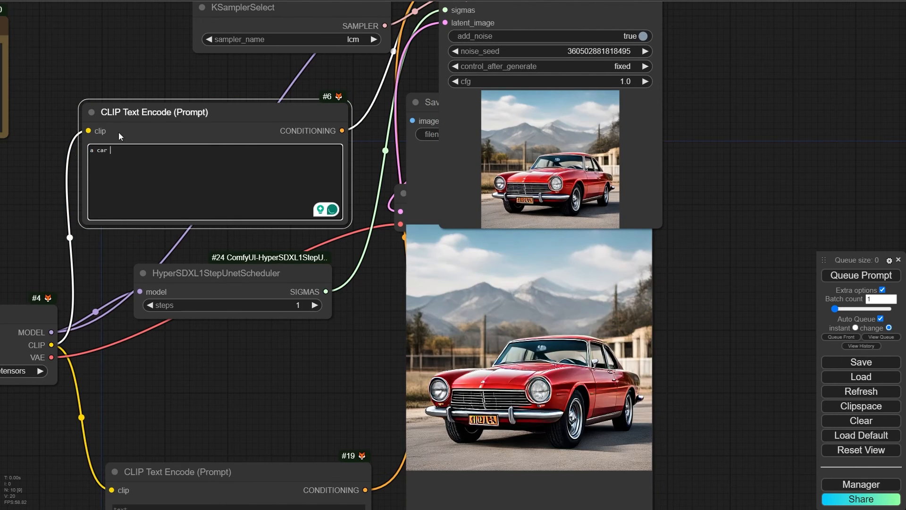
- Spread out the output nodes by moving SamplerCustom away from the prompts, Save Image below it, and VAE Decode clear of both
left_click_drag(702, 121, 570, 167)
left_click_drag(524, 38, 780, 51)
left_click_drag(330, 198, 610, 406)
left_click_drag(413, 191, 359, 223)
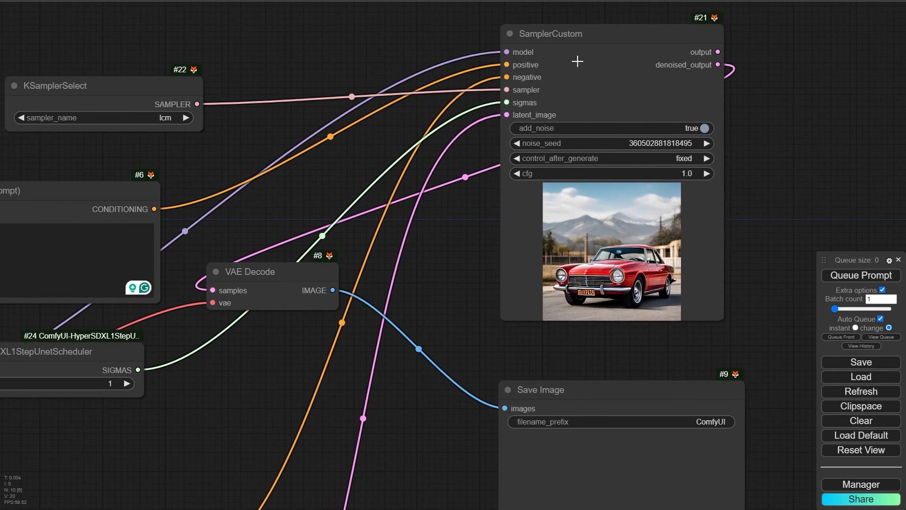
- Enlarge the SamplerCustom node for a bigger preview, placing it beside the positive prompt with Save Image on its other side
left_click_drag(577, 61, 323, 73)
left_click_drag(472, 336, 487, 509)
left_click_drag(589, 255, 694, 158)
left_click_drag(591, 425, 701, 415)
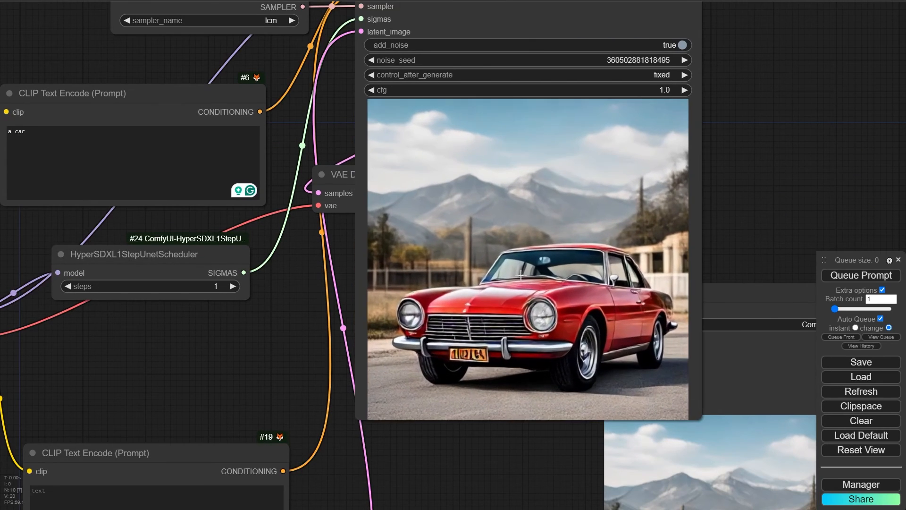
left_click_drag(484, 241, 391, 242)
- Extend the positive prompt to "a car near a beach"
left_click(27, 137)
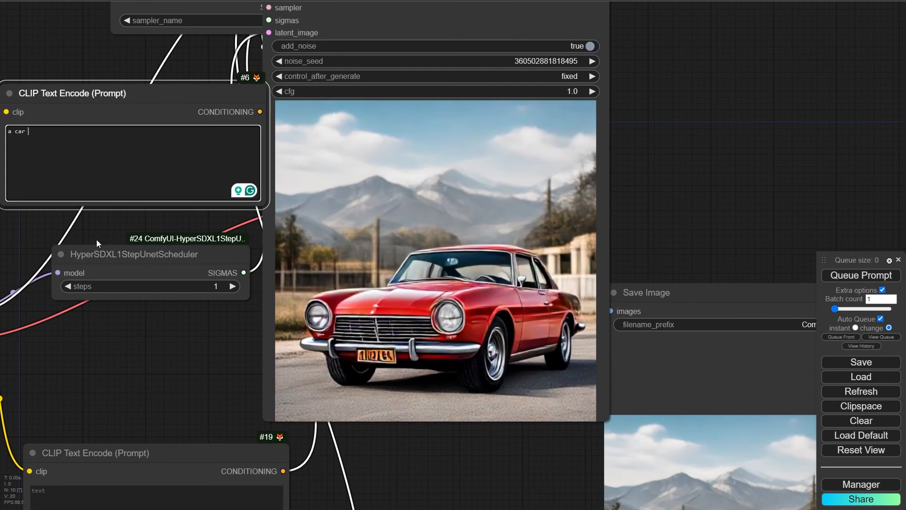
type("n")
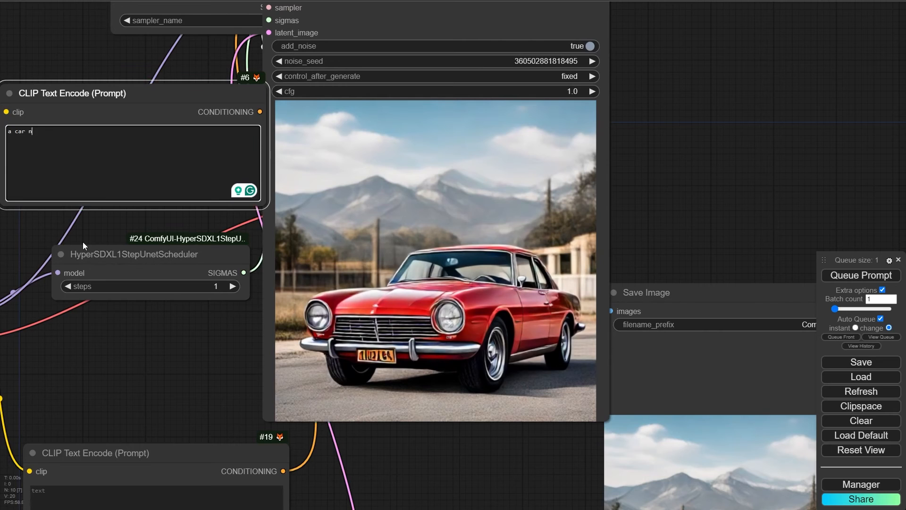
type("ear a ")
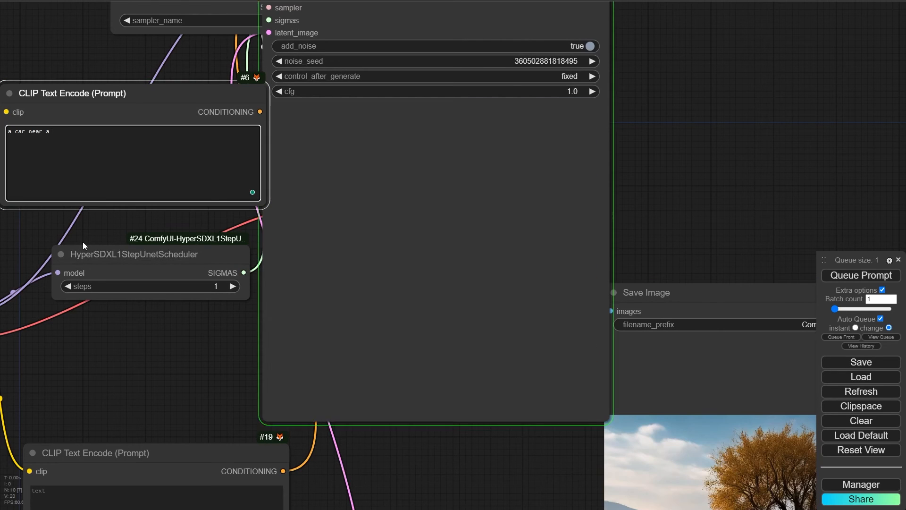
type("beach")
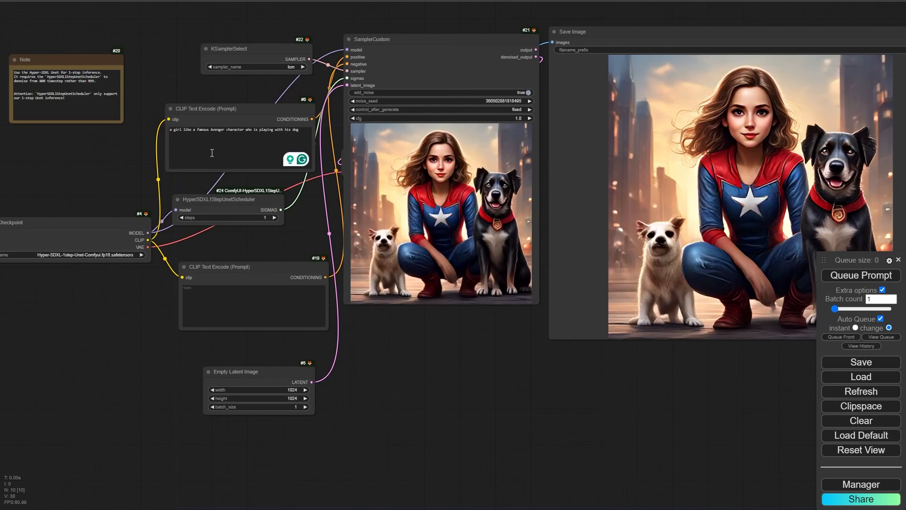
- Examine the prompt "a girl like a famous Avenger character who is playing with his dog", its connected nodes and the generated image
scroll(203, 135, "up", 12)
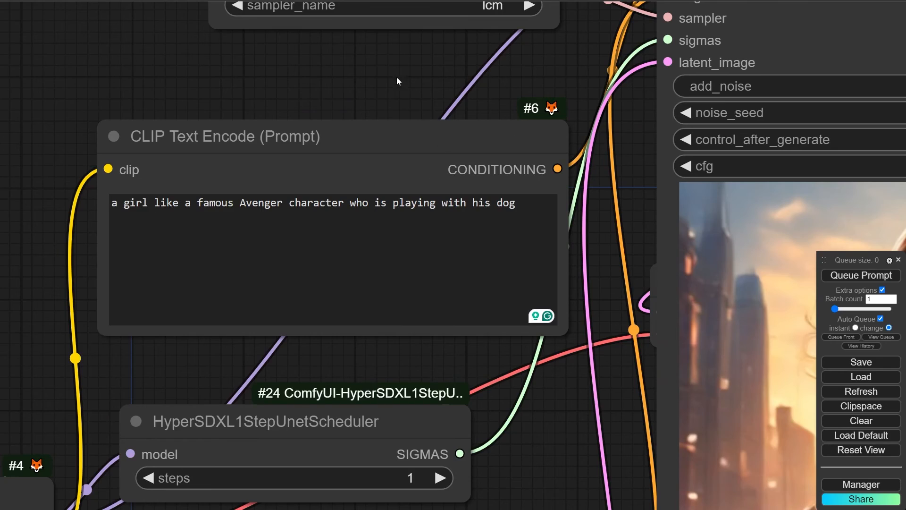
scroll(399, 82, "up", 1)
left_click_drag(398, 81, 76, 21)
scroll(172, 122, "down", 4)
left_click_drag(207, 373, 319, 146)
scroll(314, 203, "down", 4)
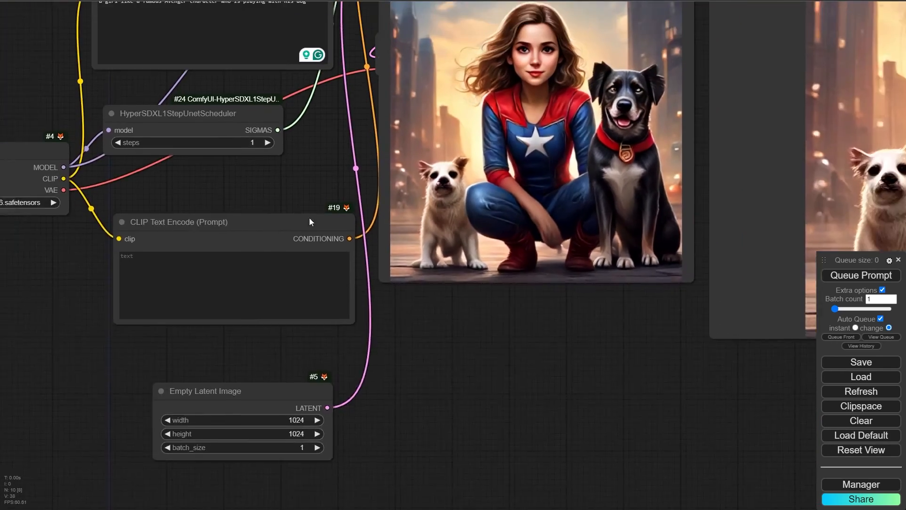
left_click_drag(280, 194, 138, 358)
scroll(332, 24, "up", 3)
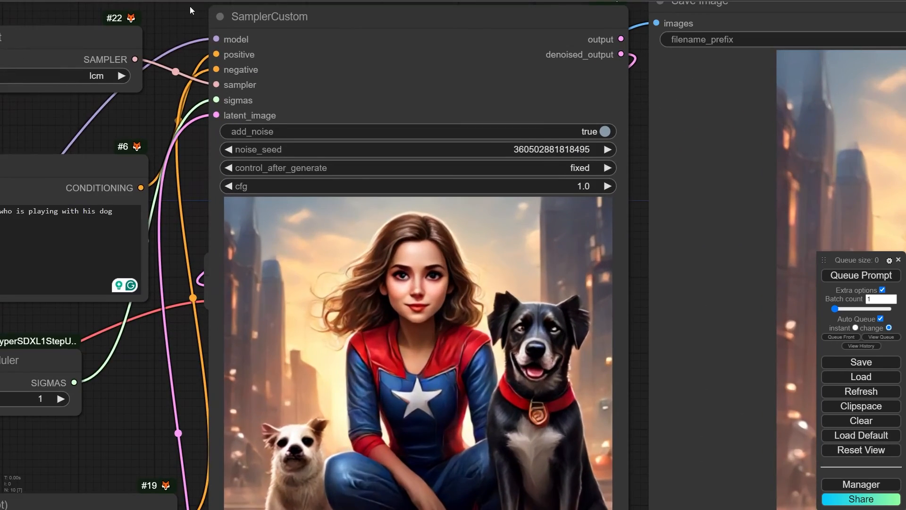
- Raise the cfg in the SamplerCustom node to 1.2 to test its effect on the image
left_click_drag(191, 8, 174, 23)
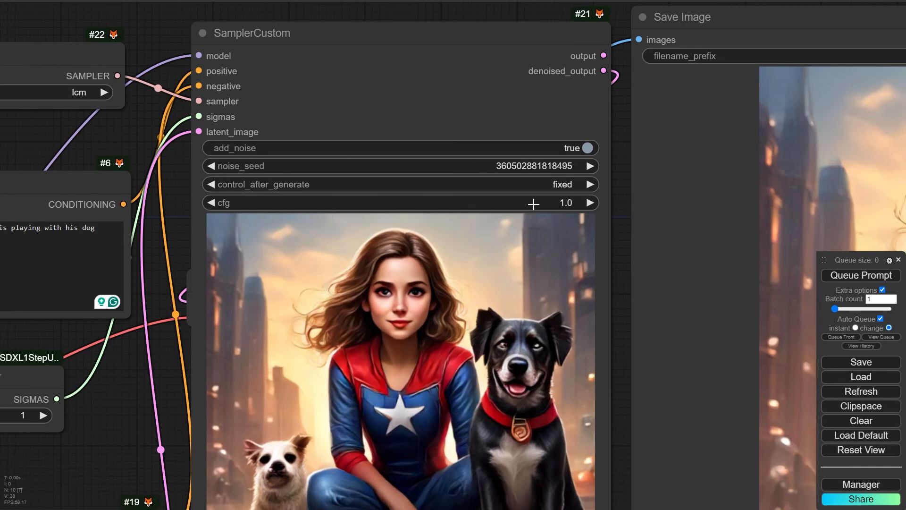
left_click(587, 205)
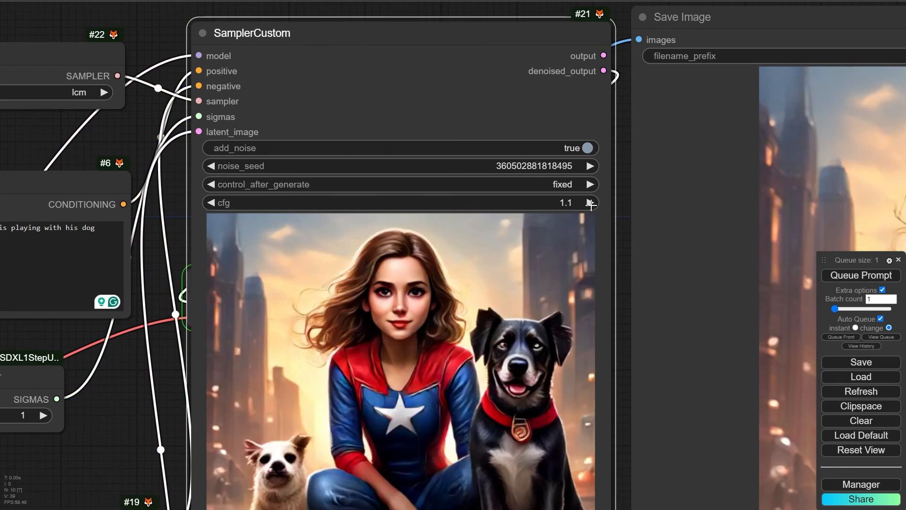
left_click(587, 206)
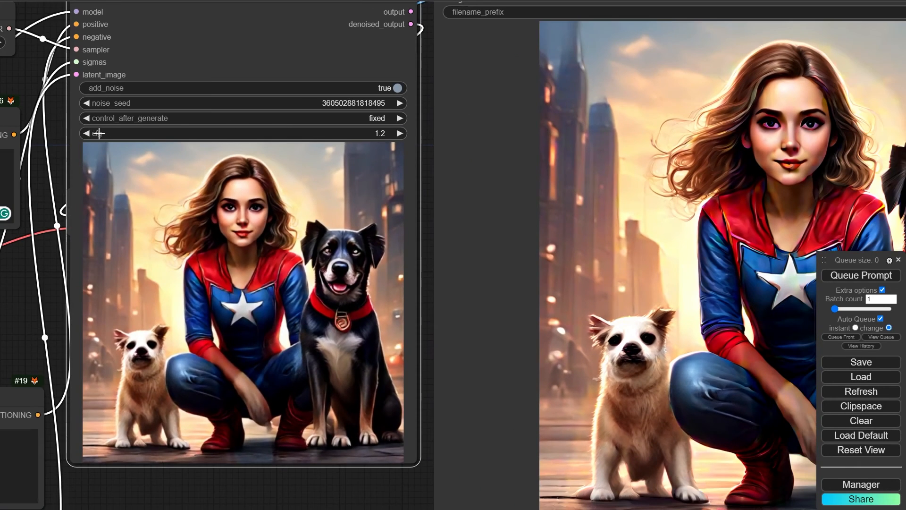
- Lower the SamplerCustom cfg stepwise to 0.7 to compare the resulting images
left_click(92, 133)
left_click(91, 133)
left_click(91, 133)
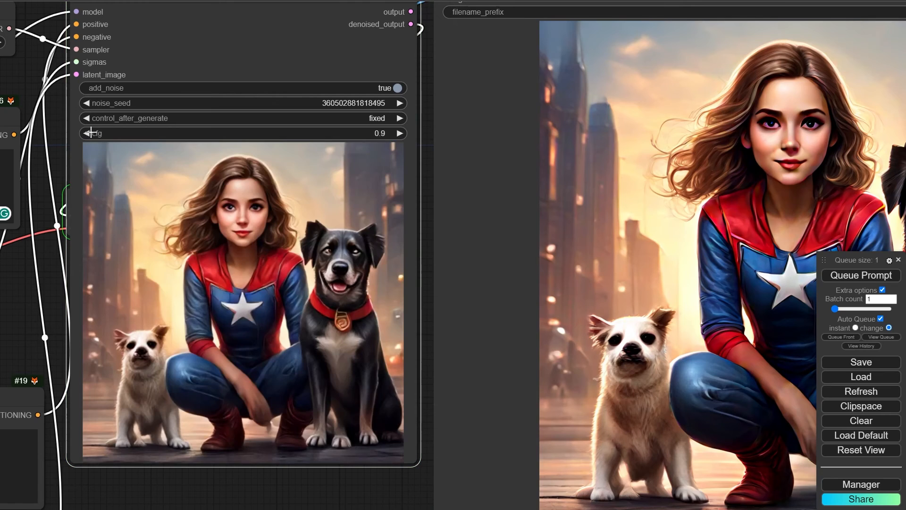
left_click(91, 133)
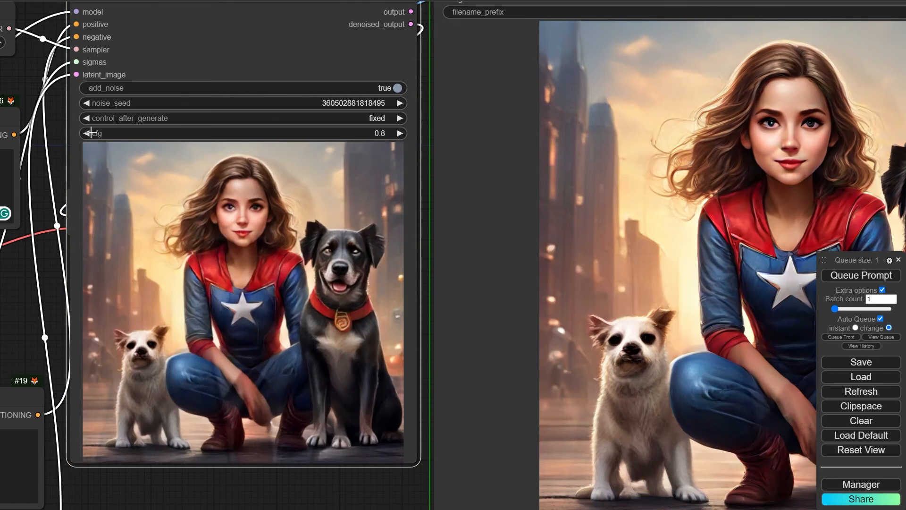
left_click(91, 133)
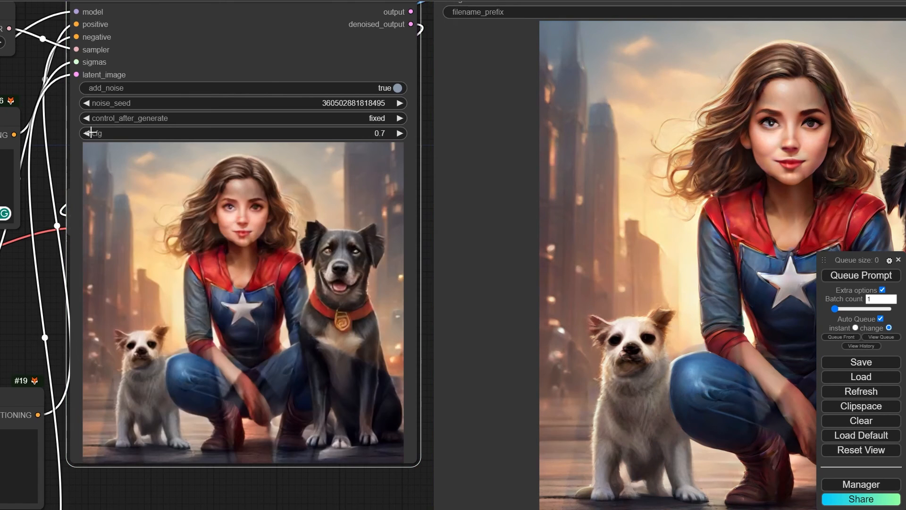
- Return the cfg of the SamplerCustom node to 1.0
left_click(399, 132)
left_click(398, 132)
left_click(398, 132)
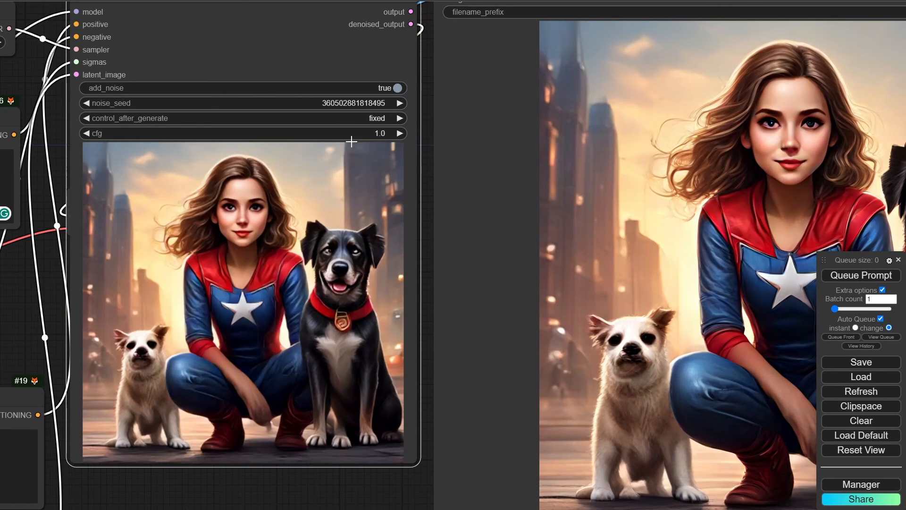
- Enter "day," in the empty second CLIP Text Encode prompt to test its effect on the image
left_click_drag(197, 494, 557, 235)
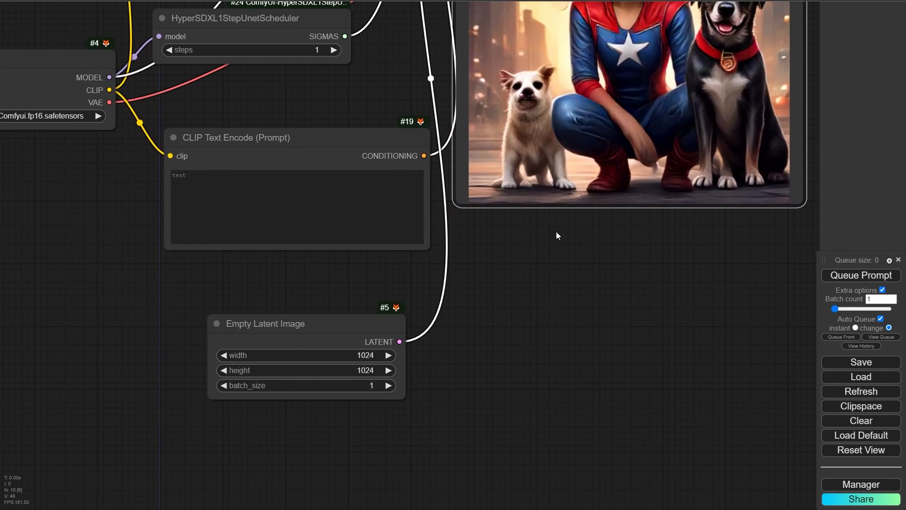
left_click(224, 137)
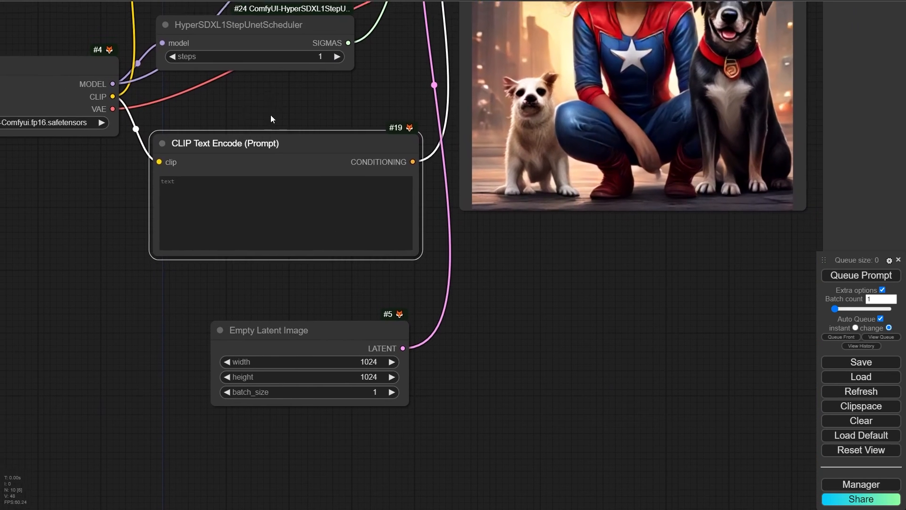
left_click_drag(279, 117, 141, 229)
left_click(101, 347)
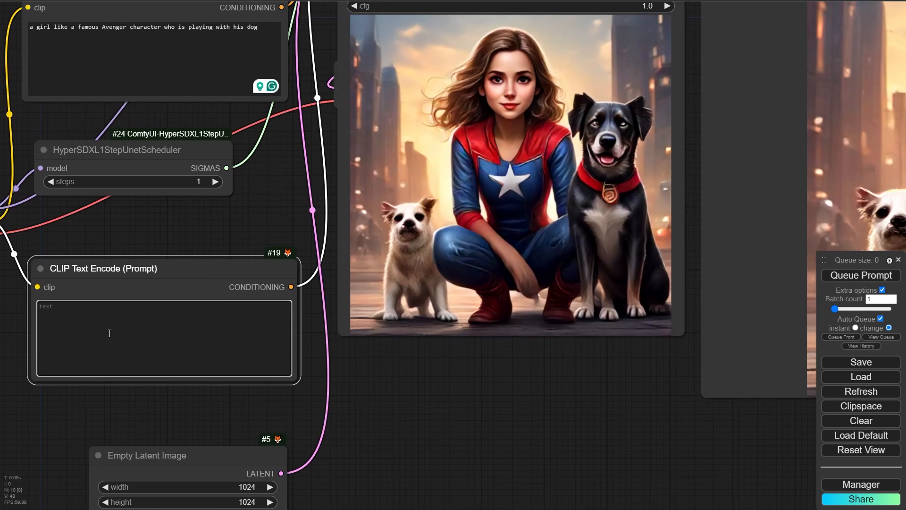
type("day,")
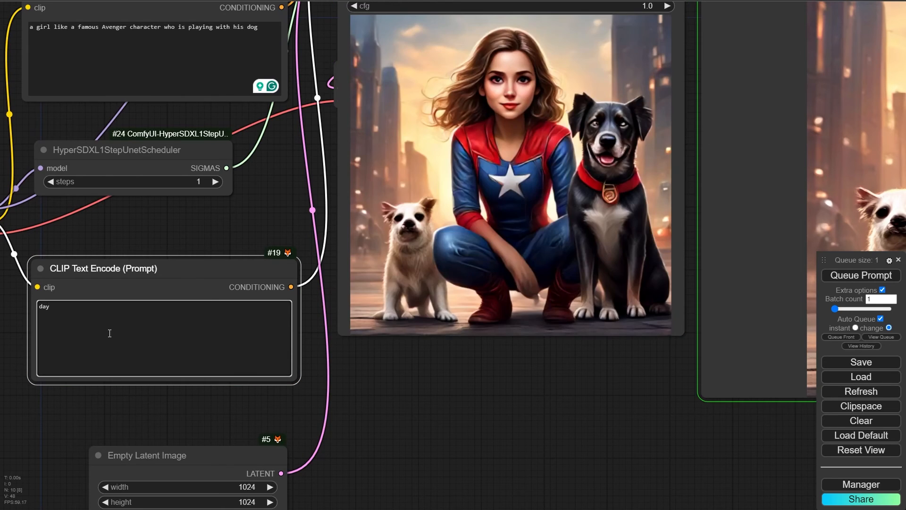
left_click(359, 432)
scroll(381, 427, "down", 3)
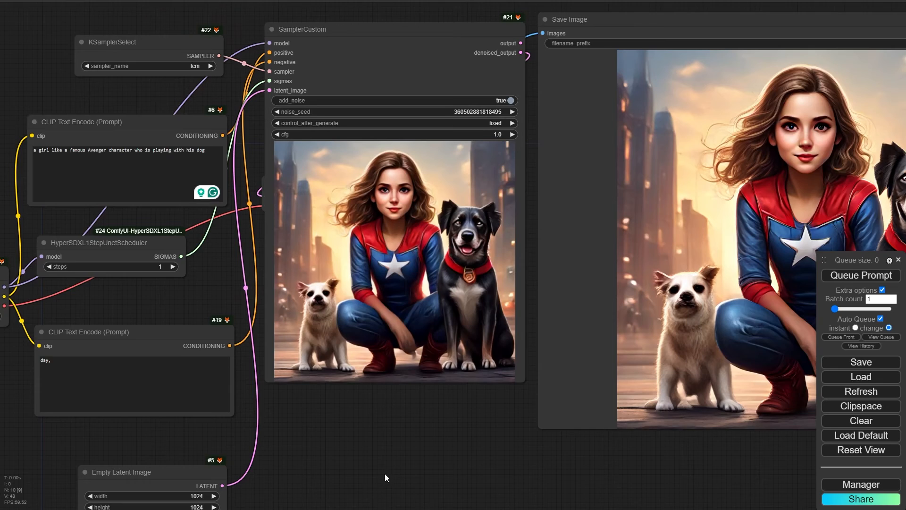
left_click_drag(385, 475, 480, 467)
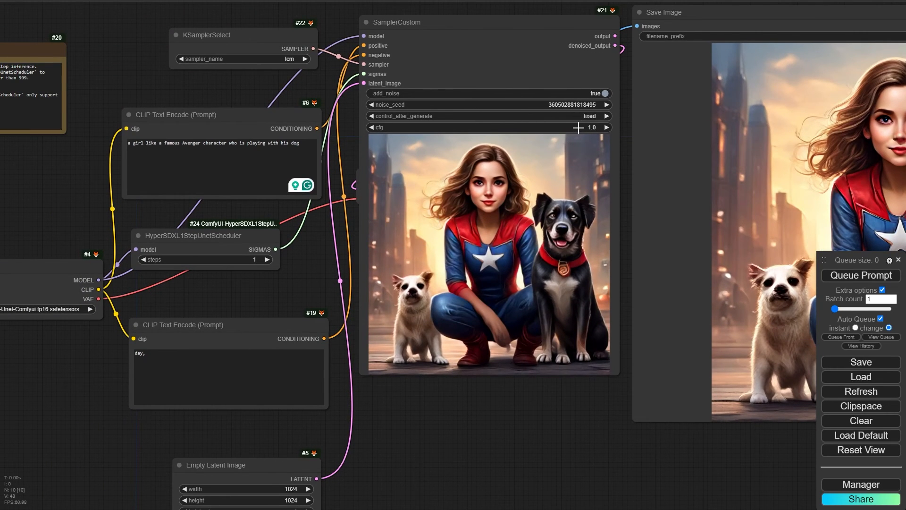
- Append the random text "dgfgsffsdfsdfsdf" to the second CLIP Text Encode prompt as a further test
left_click(204, 360)
type("dgfgsffsdfsdfsdf")
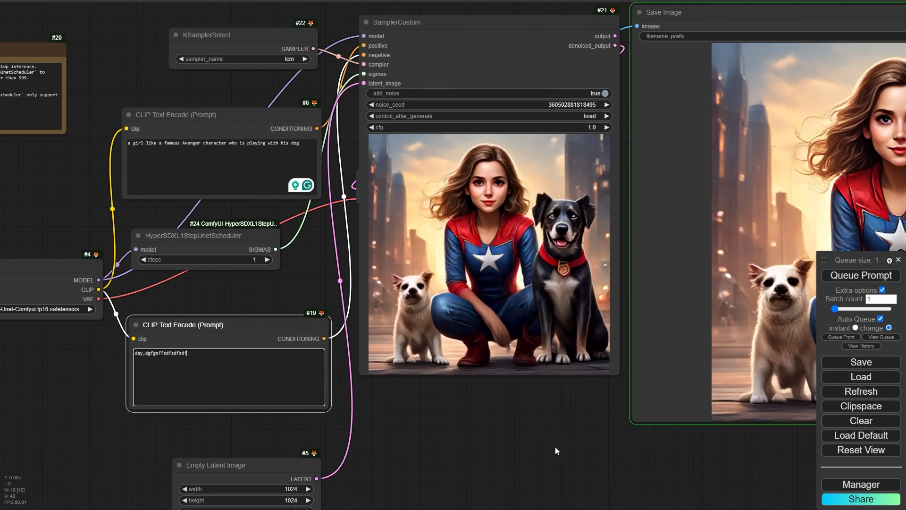
left_click_drag(570, 411, 477, 420)
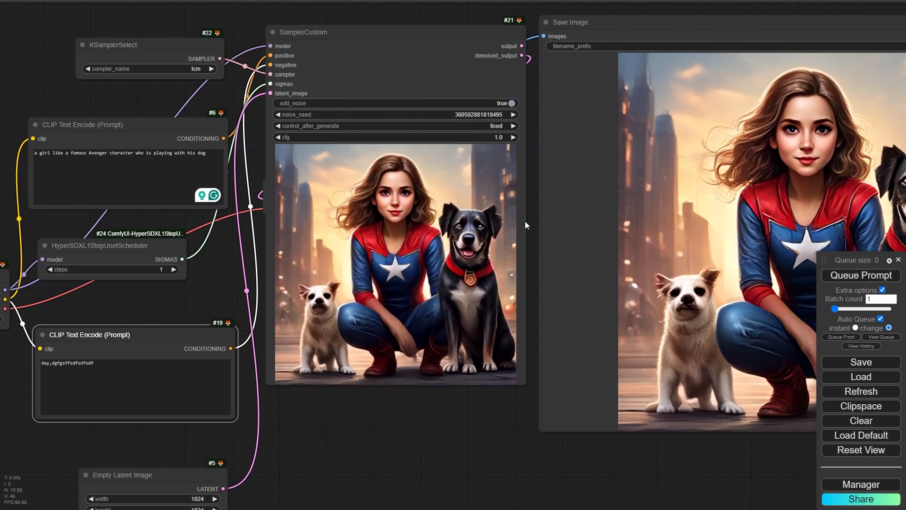
- Clear all text from the second CLIP Text Encode prompt
left_click_drag(110, 311, 279, 289)
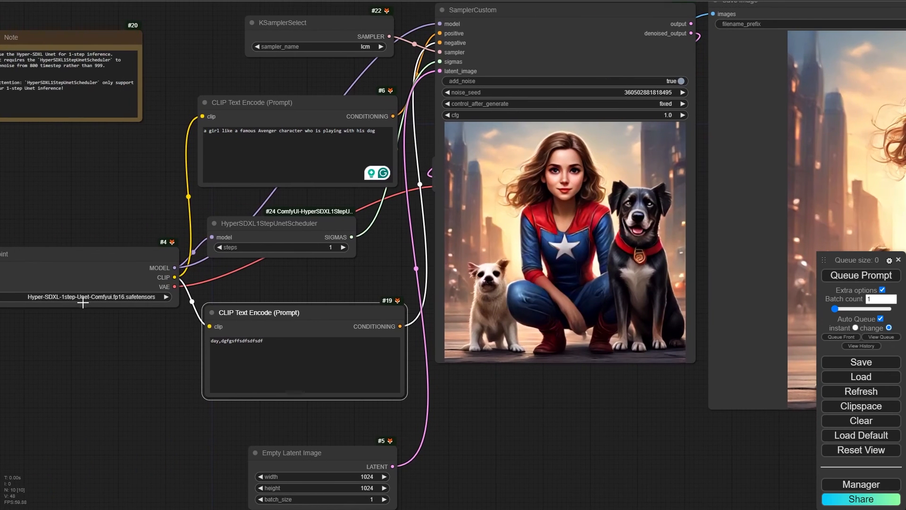
key("ctrl+a")
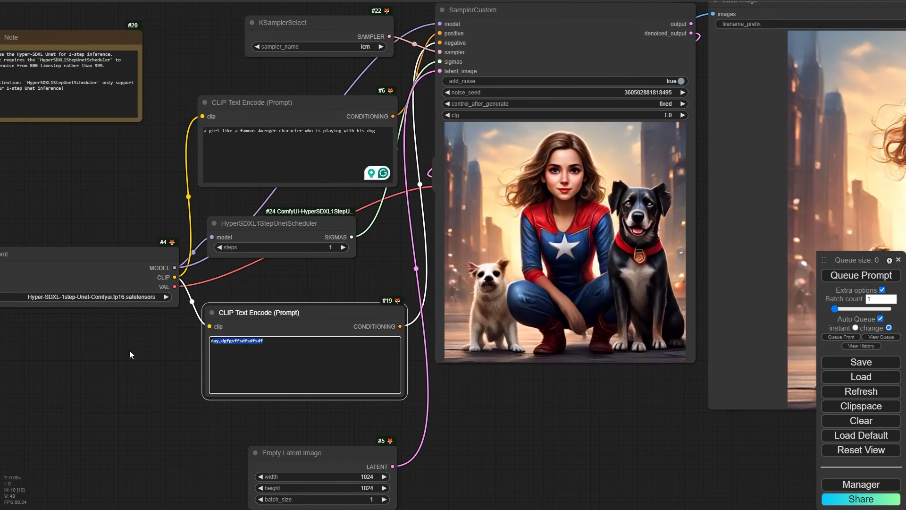
key("BackSpace")
scroll(284, 227, "up", 3)
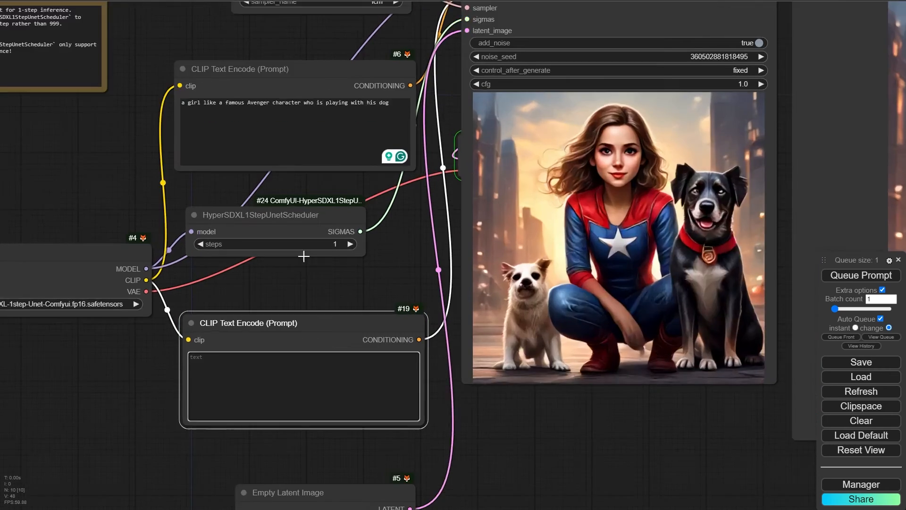
scroll(259, 297, "down", 1)
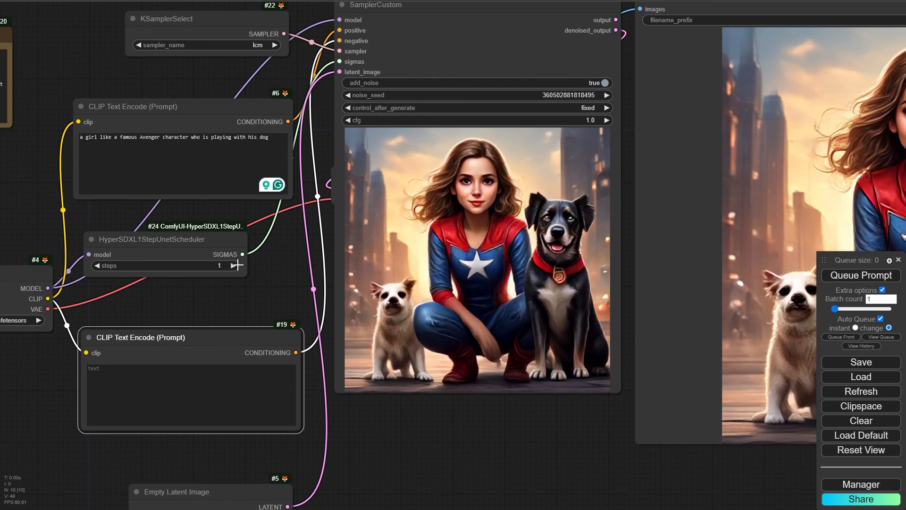
- Raise the steps of the HyperSDXL1StepUnetScheduler node one at a time to 7 to compare the generated images
left_click_drag(210, 258, 234, 263)
left_click(255, 271)
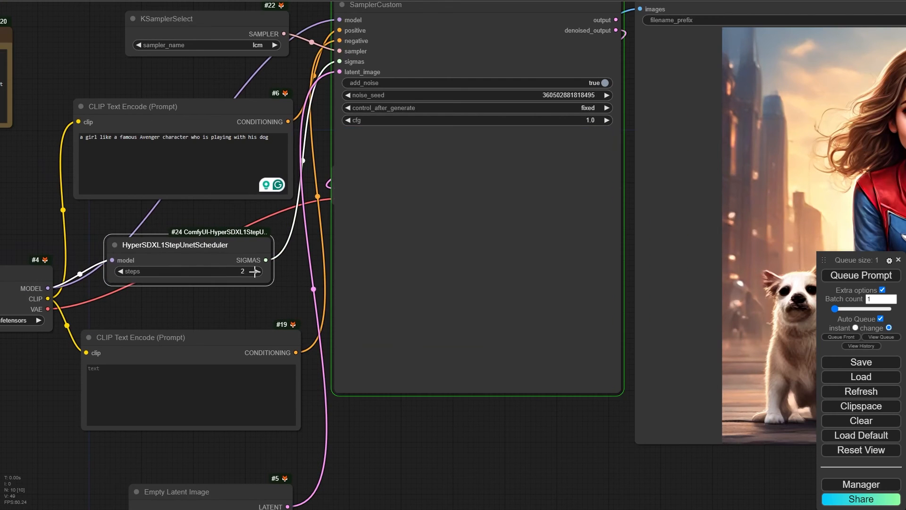
left_click(255, 272)
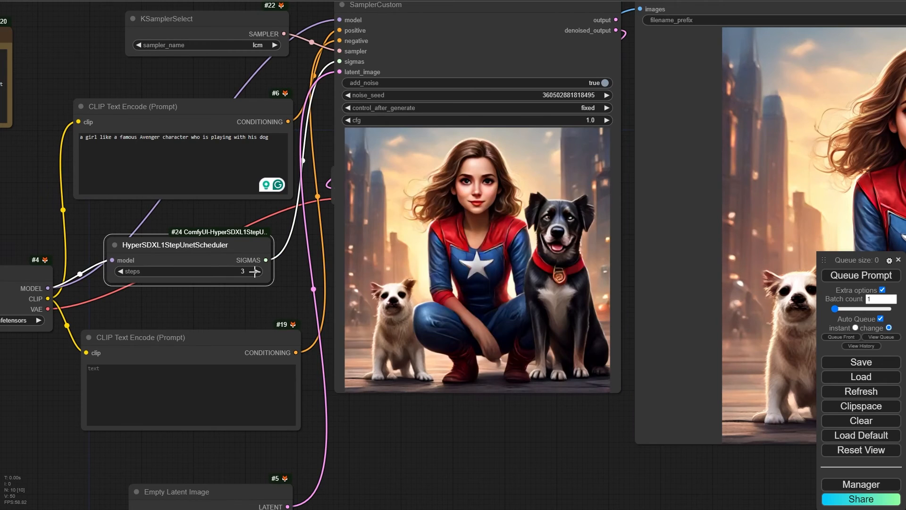
left_click(254, 272)
left_click(255, 271)
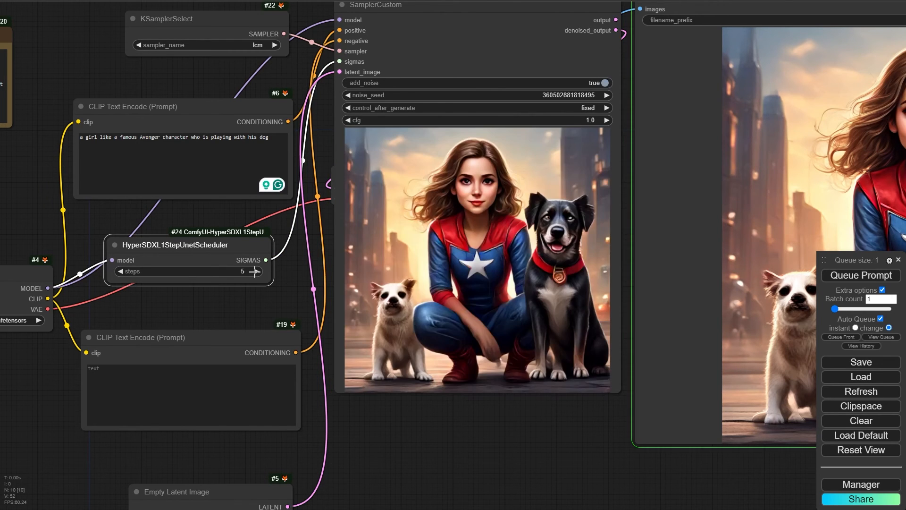
left_click(255, 271)
left_click(255, 271)
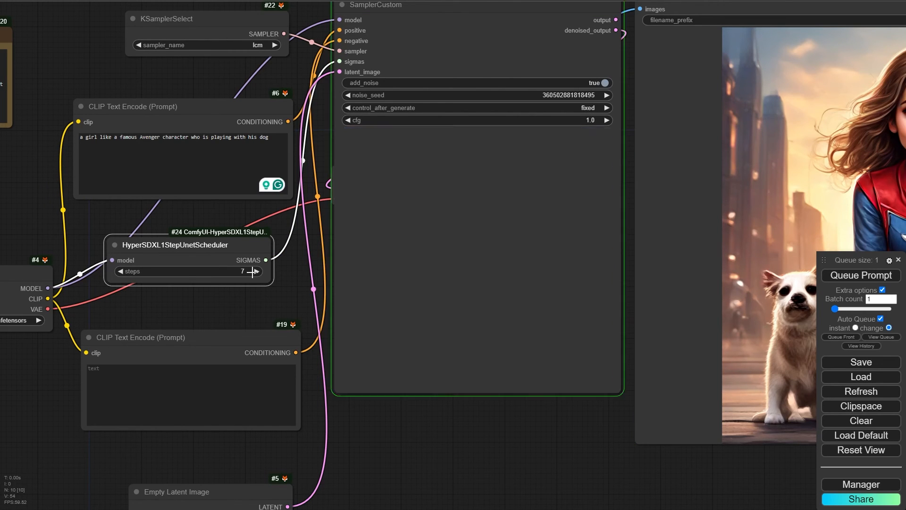
mouse_move(506, 436)
left_mouse_down()
mouse_move(318, 425)
mouse_move(516, 435)
left_mouse_up()
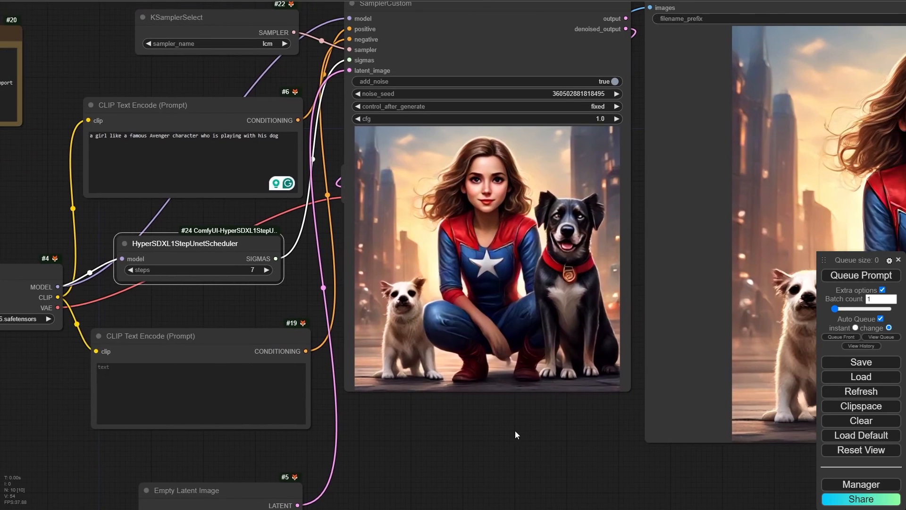
- Return the steps of the HyperSDXL1StepUnetScheduler node to 1 and review the Load Checkpoint node beside it
left_click_drag(199, 266, 193, 266)
left_click_drag(144, 210, 159, 216)
scroll(185, 244, "down", 3)
left_click_drag(70, 252, 201, 218)
left_click(206, 263)
scroll(201, 218, "up", 3)
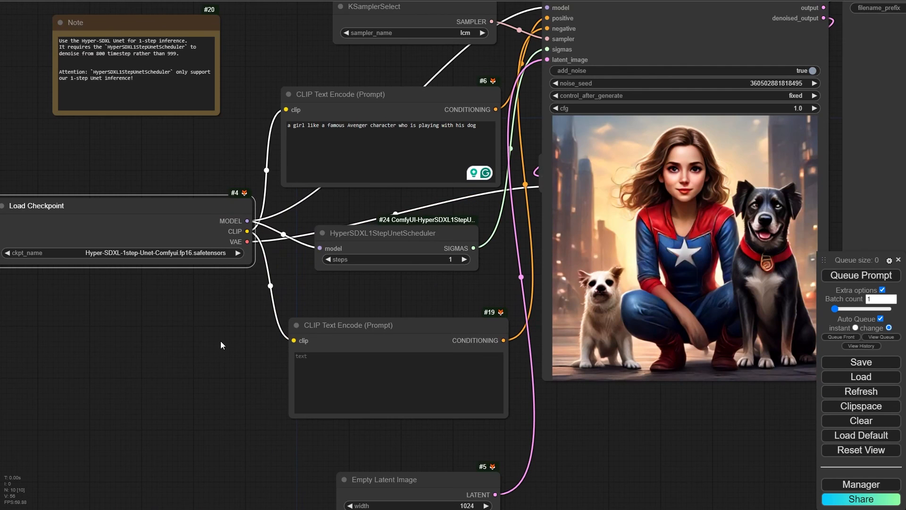
left_click_drag(220, 340, 179, 335)
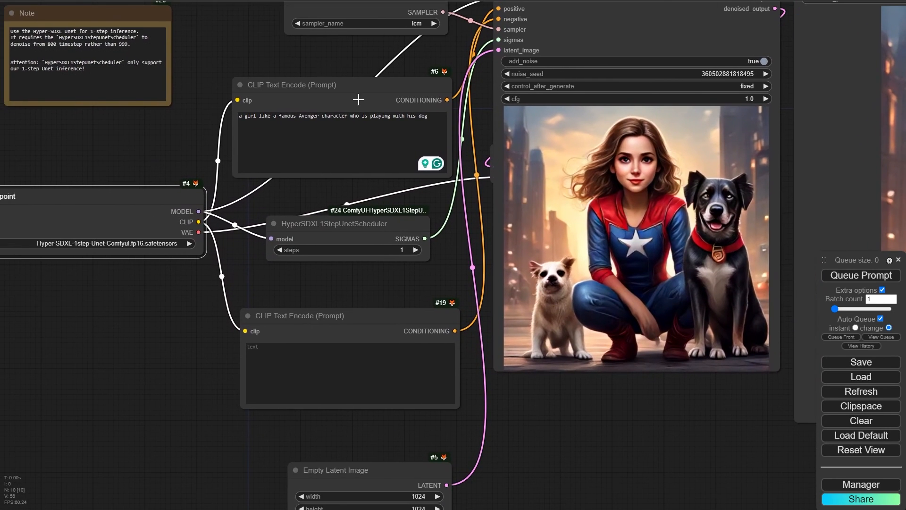
left_click_drag(353, 180, 124, 252)
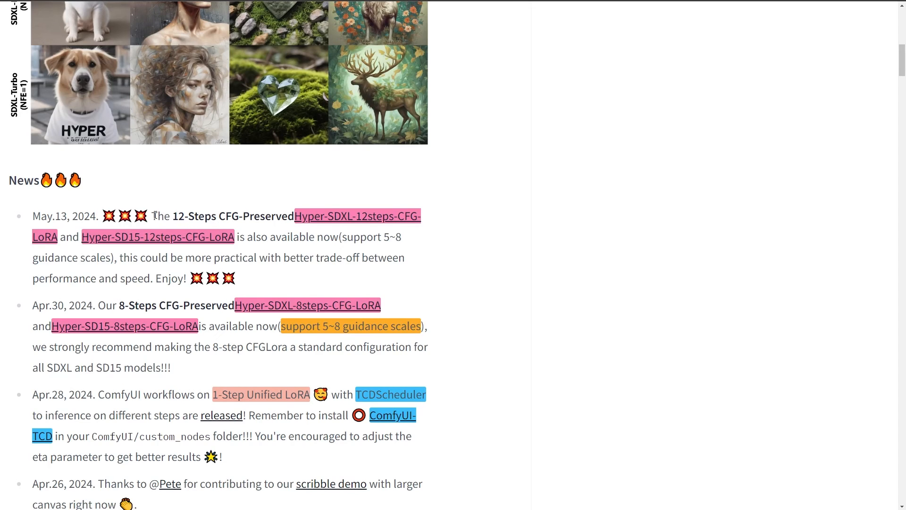
- Switch to the Hyper-SD web page and read the news entry on the 12-Steps CFG-Preserved LoRAs
left_click_drag(155, 216, 267, 217)
left_click(171, 228)
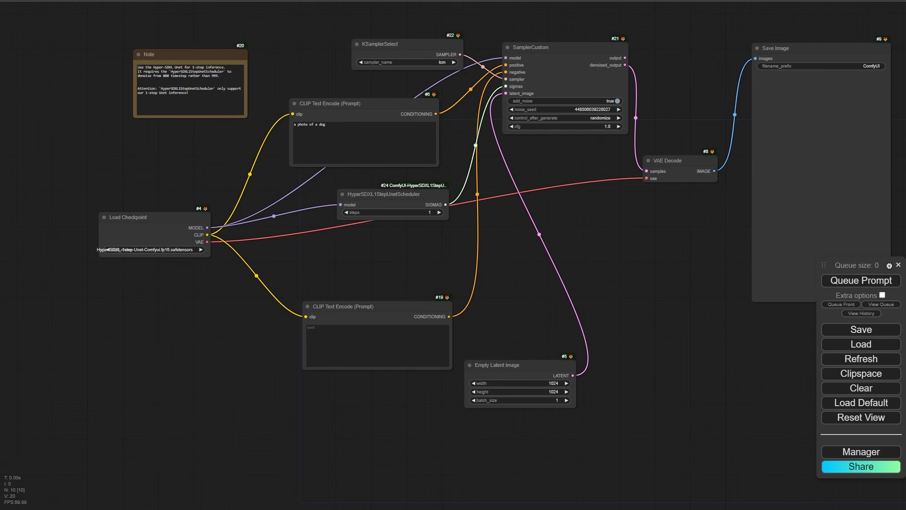
- Load comfyui_Hyper-SDXL-Nsteps-lora-workflow.json from the downloads folder into the ComfyUI canvas
left_click_drag(0, 92, 139, 44)
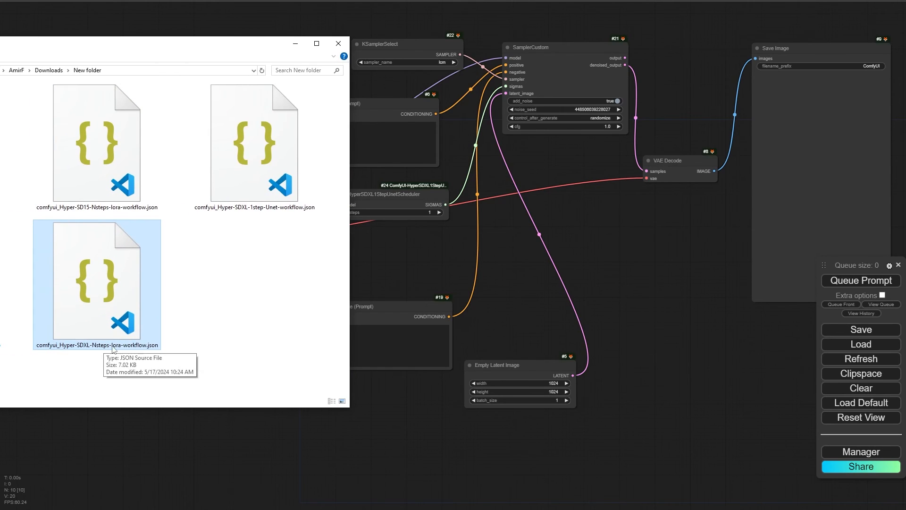
left_click_drag(101, 315, 426, 265)
scroll(431, 222, "up", 5)
- Review the loaded workflow's nodes and shift the LoraLoaderModelOnly node slightly between the two prompt nodes
left_click_drag(441, 210, 152, 169)
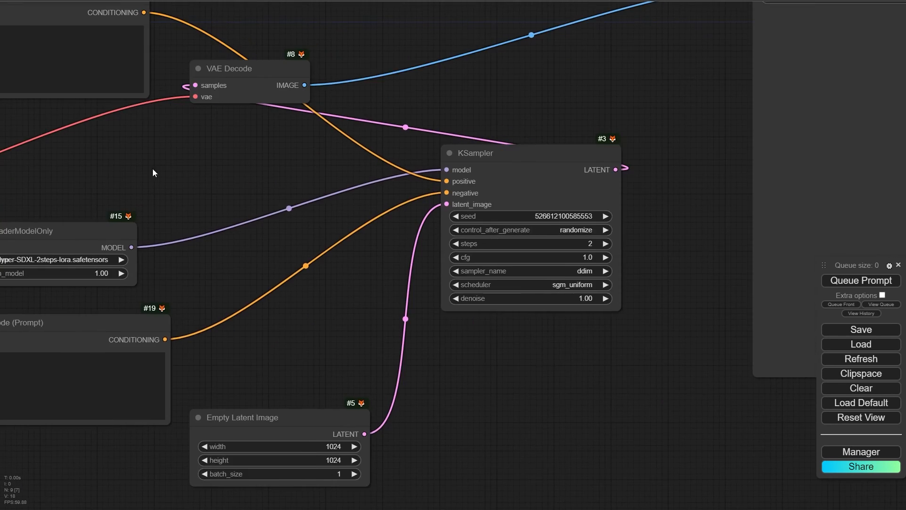
scroll(214, 182, "down", 8)
scroll(214, 179, "up", 3)
left_click_drag(221, 182, 391, 208)
scroll(226, 246, "up", 5)
left_click_drag(317, 226, 304, 197)
left_click_drag(299, 149, 323, 197)
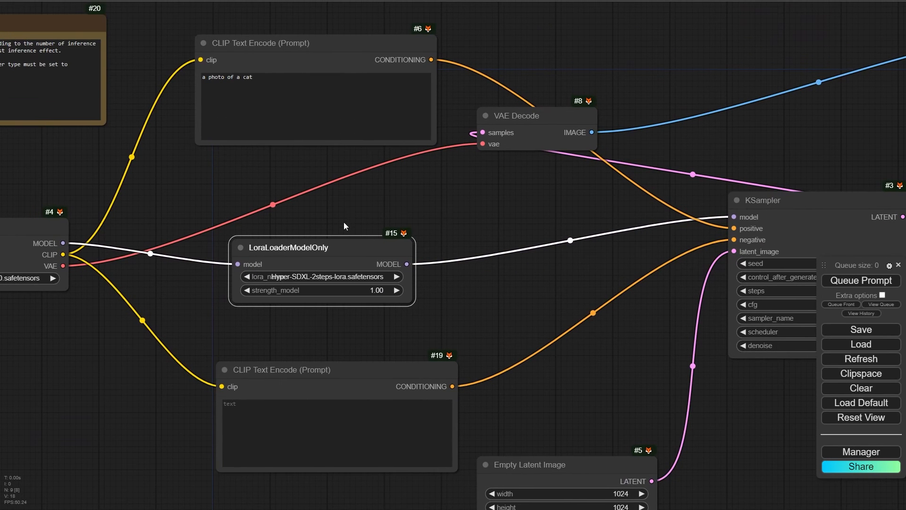
left_click_drag(336, 247, 347, 240)
mouse_move(360, 210)
left_mouse_down()
mouse_move(291, 165)
mouse_move(340, 186)
mouse_move(367, 218)
left_mouse_up()
scroll(313, 196, "down", 4)
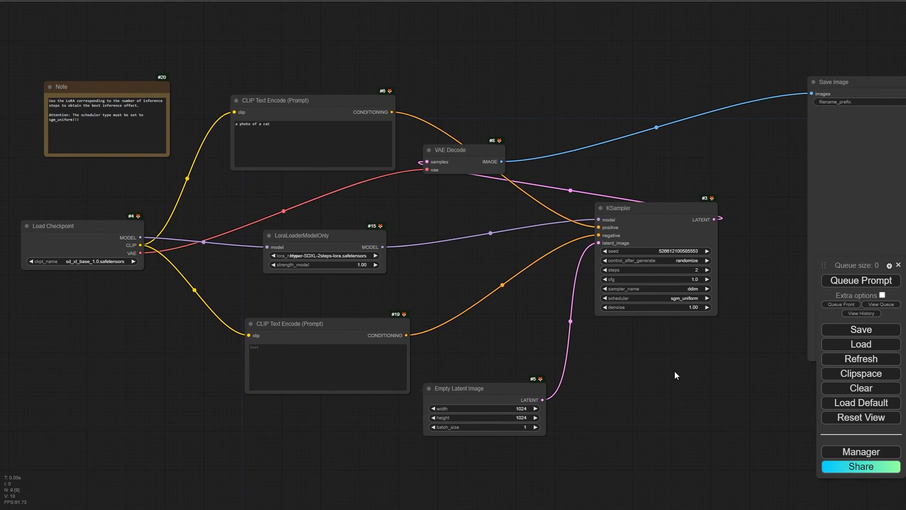
- Examine the KSampler node's steps, cfg, sampler and scheduler settings
scroll(675, 369, "up", 4)
left_click_drag(674, 366, 336, 350)
scroll(247, 316, "up", 6)
left_click_drag(247, 315, 232, 359)
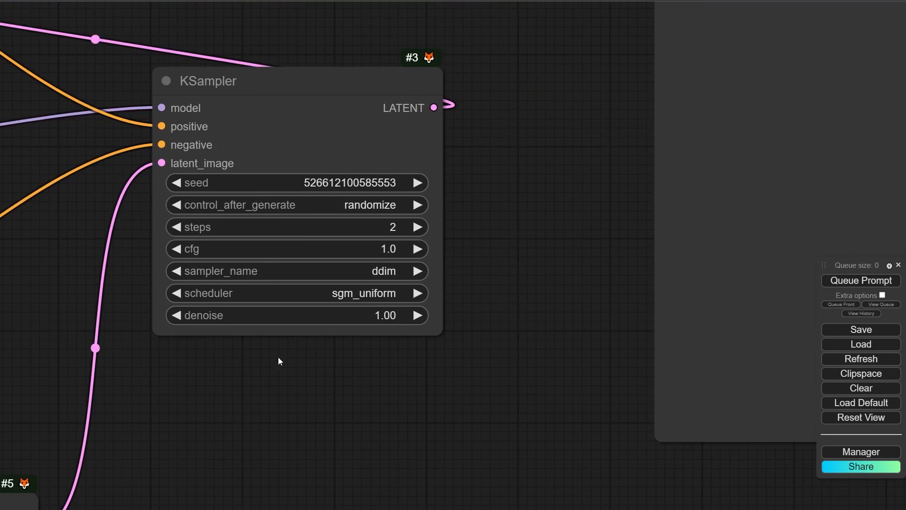
scroll(289, 348, "up", 3)
left_click_drag(288, 348, 300, 385)
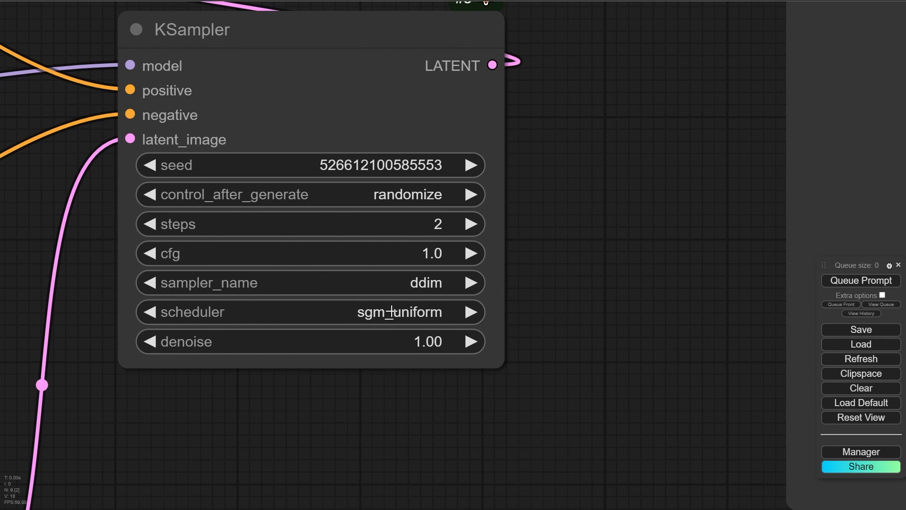
- Select juggernautXL_juggernautX.safetensors as the model in the Load Checkpoint node
scroll(410, 396, "down", 10)
left_click_drag(302, 452, 685, 335)
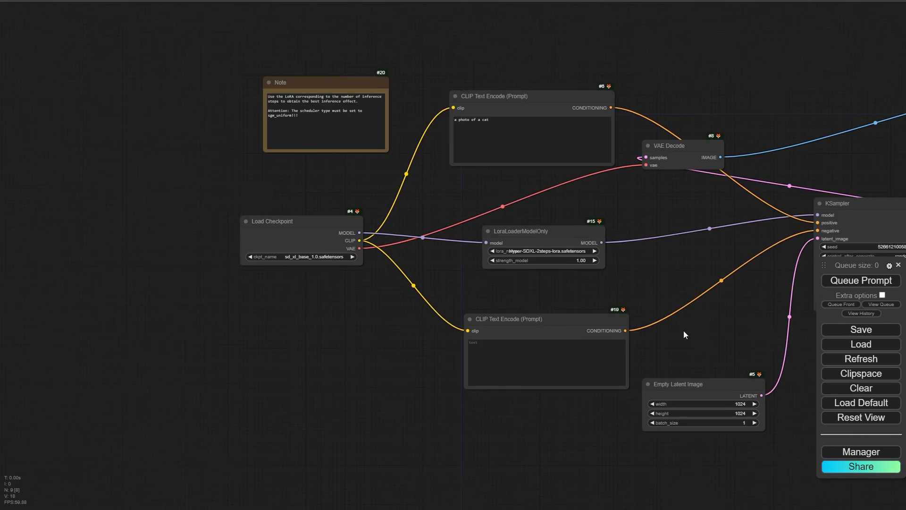
scroll(346, 270, "up", 7)
scroll(278, 235, "up", 5)
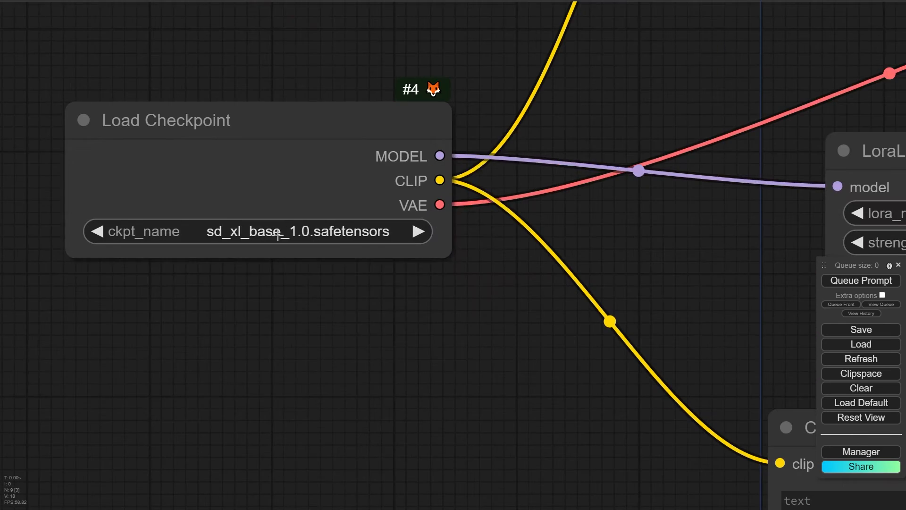
left_click(278, 234)
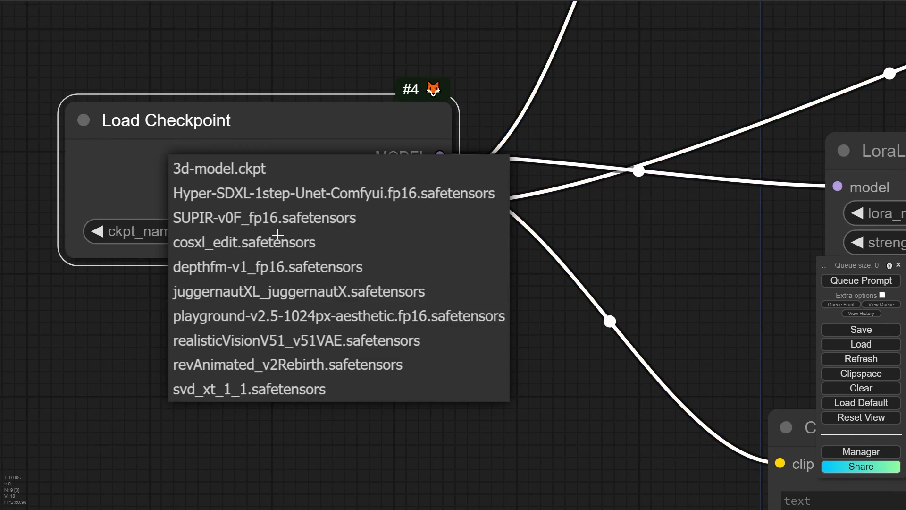
left_click(205, 297)
- Choose Hyper-SDXL-12steps-CFG-lora.safetensors as the LoRA in the LoraLoaderModelOnly node
scroll(364, 355, "down", 5)
left_click_drag(725, 183, 314, 273)
scroll(370, 363, "up", 4)
left_click(341, 349)
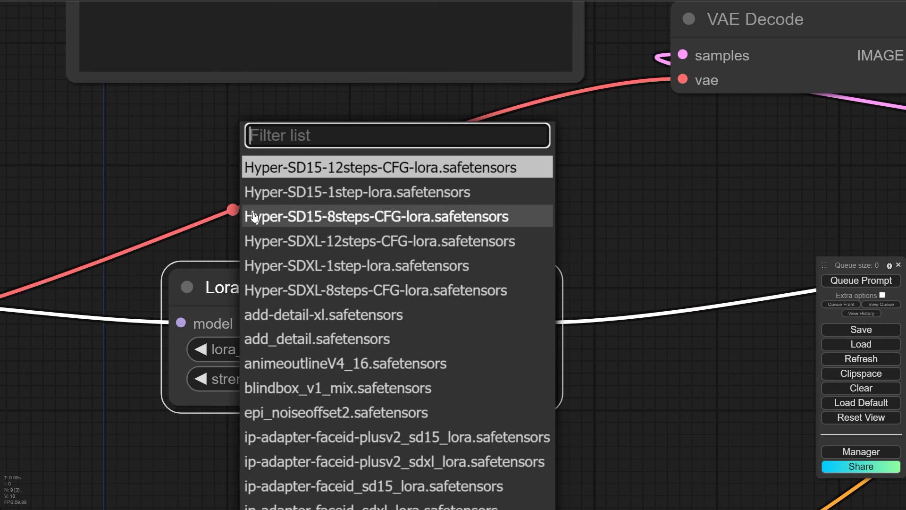
left_click(267, 245)
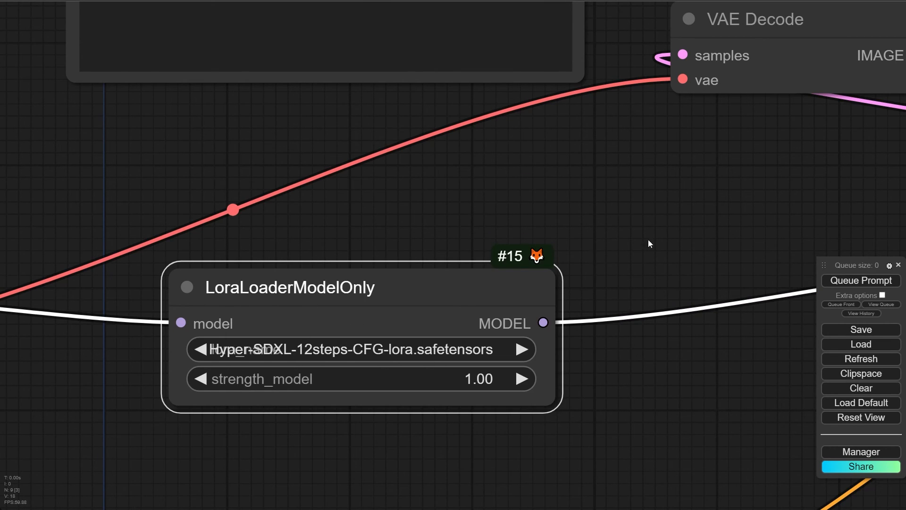
- Set the steps of the KSampler node to 12
scroll(649, 240, "down", 6)
left_click_drag(703, 228, 437, 289)
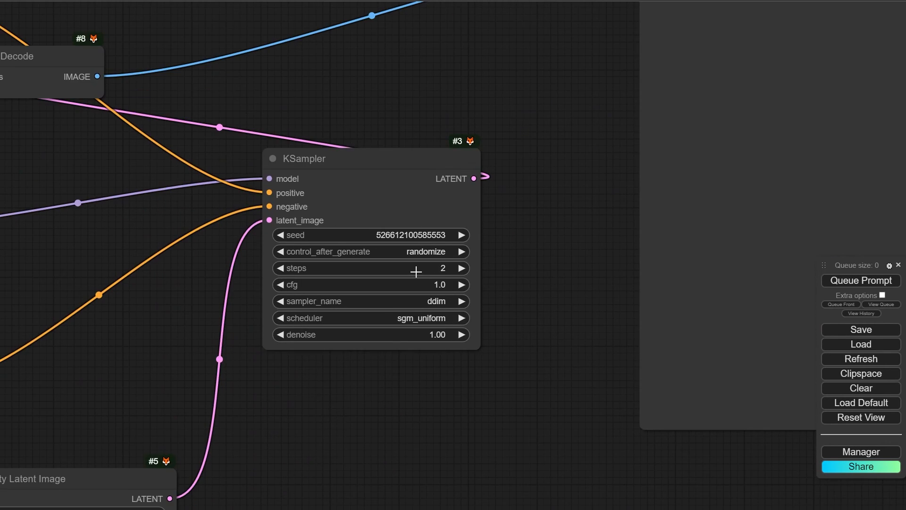
left_click(418, 268)
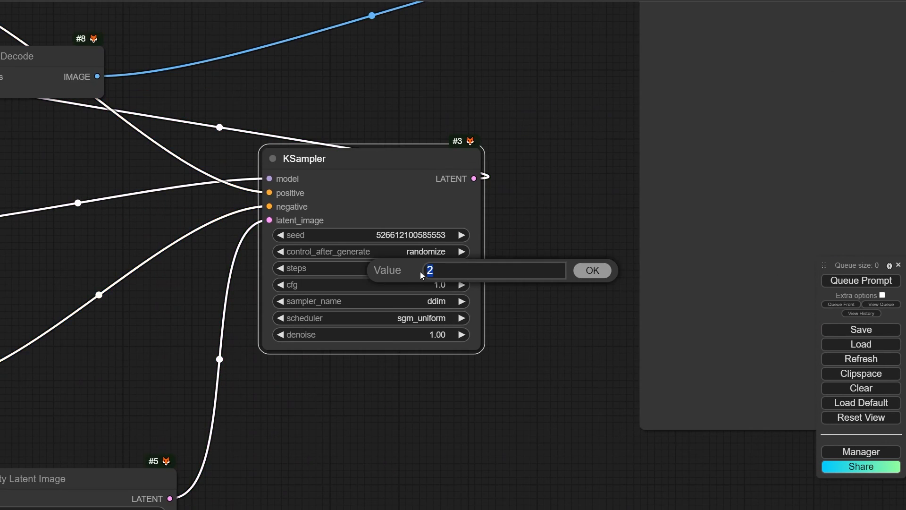
type("12")
key("Return")
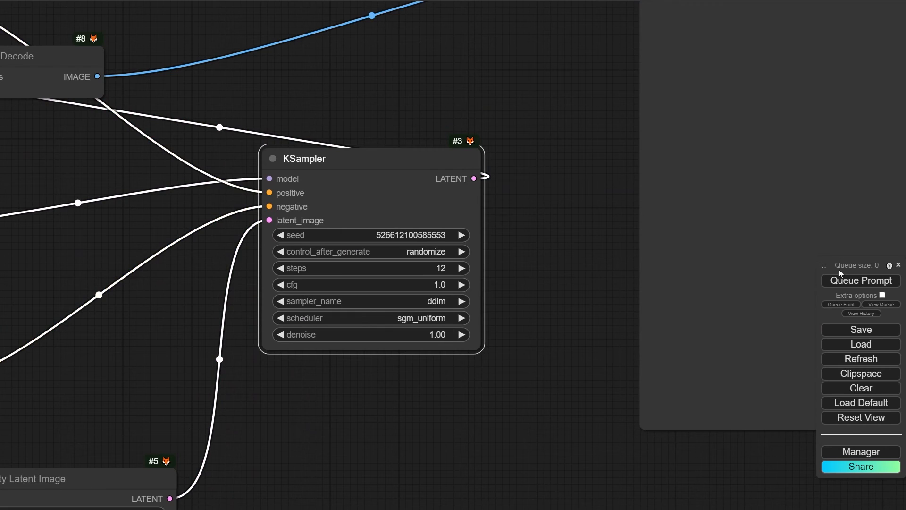
- Generate an image with the 12-step LoRA settings and follow the run from the Load Checkpoint node to the KSampler preview
left_click(865, 282)
scroll(434, 419, "down", 4)
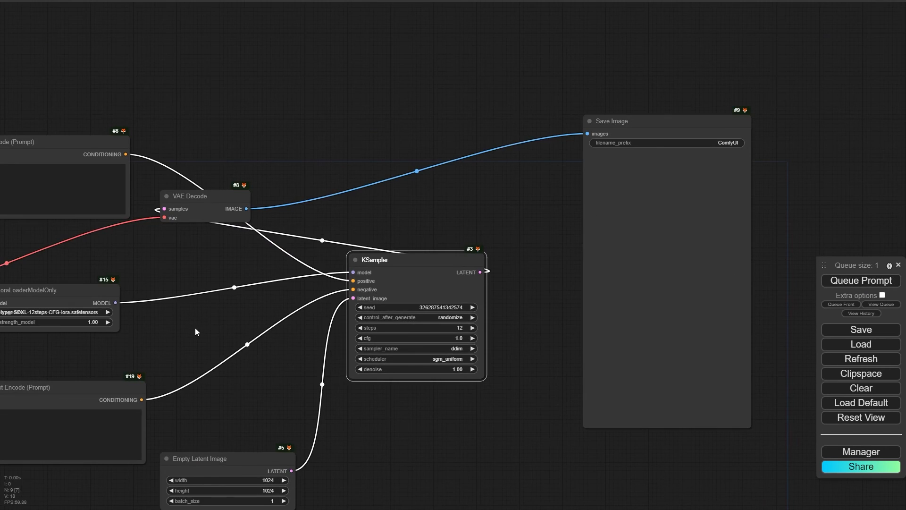
left_click_drag(196, 330, 388, 267)
scroll(389, 267, "down", 2)
scroll(86, 273, "up", 1)
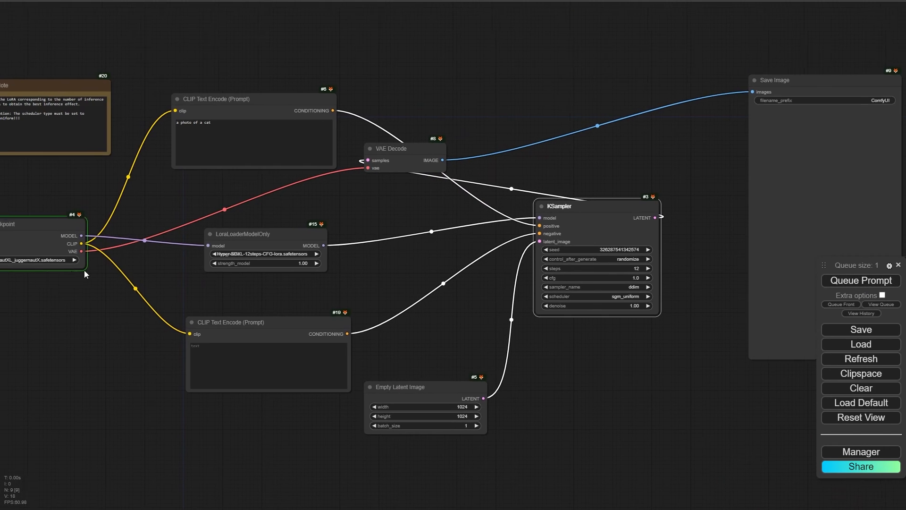
left_click_drag(86, 273, 135, 243)
scroll(46, 209, "up", 4)
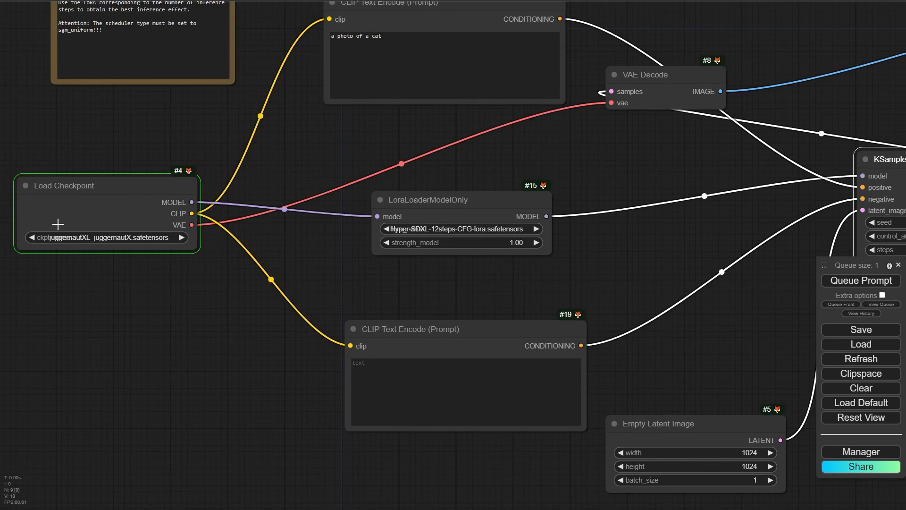
scroll(198, 337, "down", 2)
left_click_drag(210, 325, 114, 332)
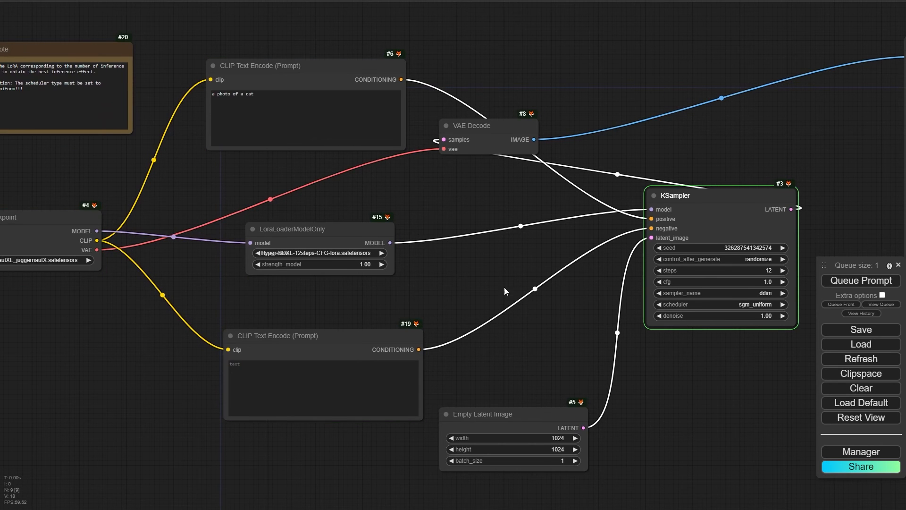
left_click_drag(771, 333, 483, 410)
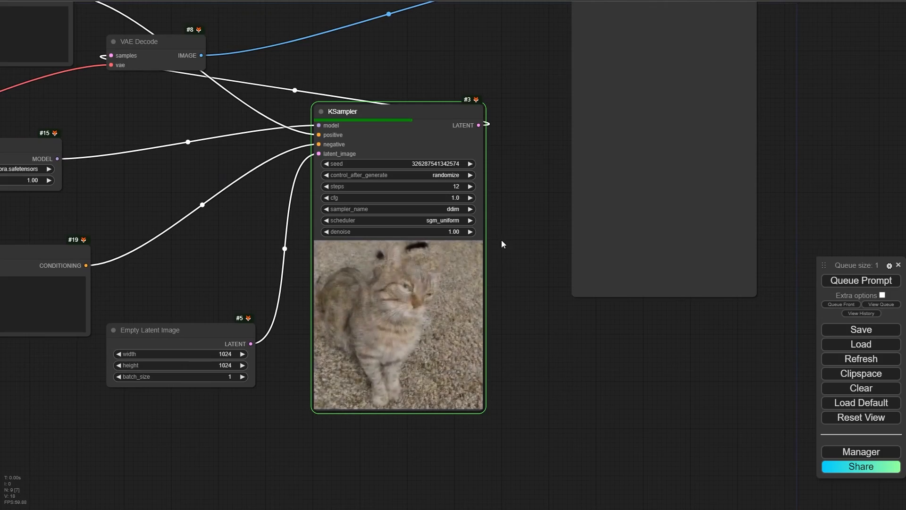
- Examine the generated cat image in the Save Image node and compare it with the KSampler preview
left_click_drag(500, 41, 281, 265)
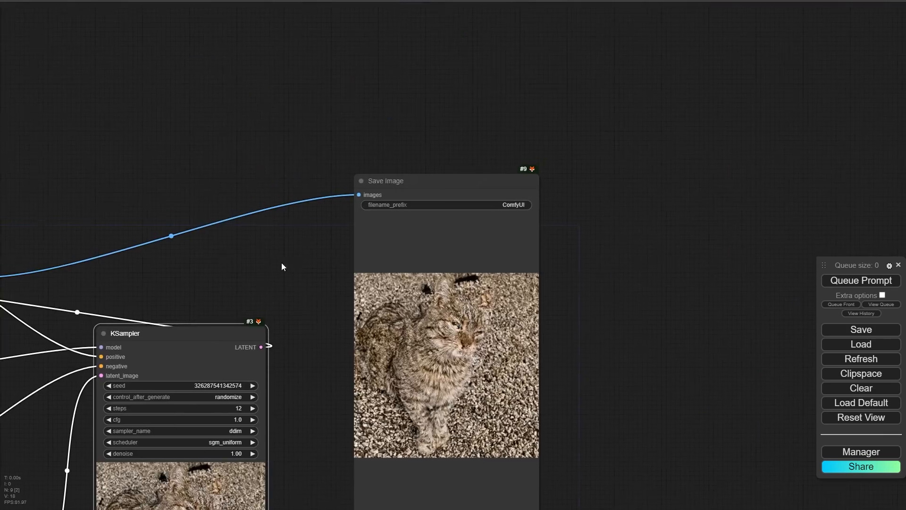
scroll(449, 302, "up", 9)
scroll(501, 380, "down", 3)
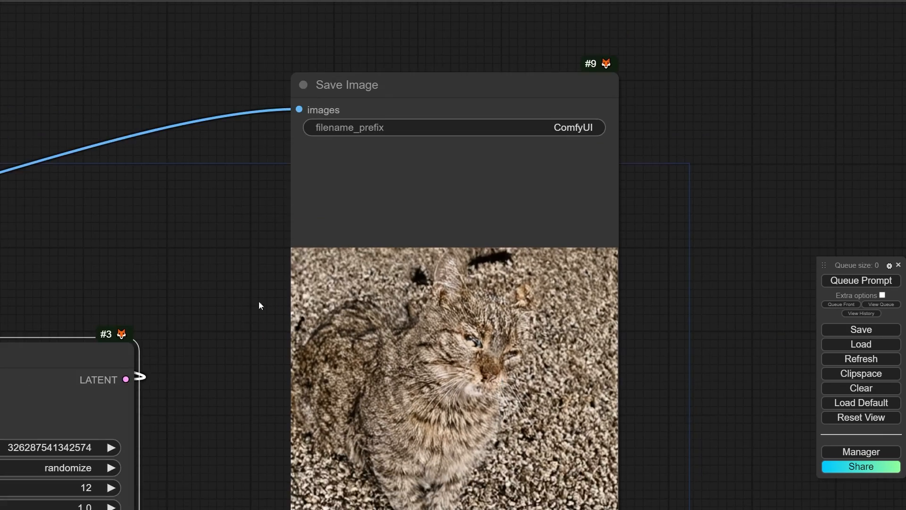
left_click_drag(259, 301, 487, 84)
scroll(487, 85, "down", 3)
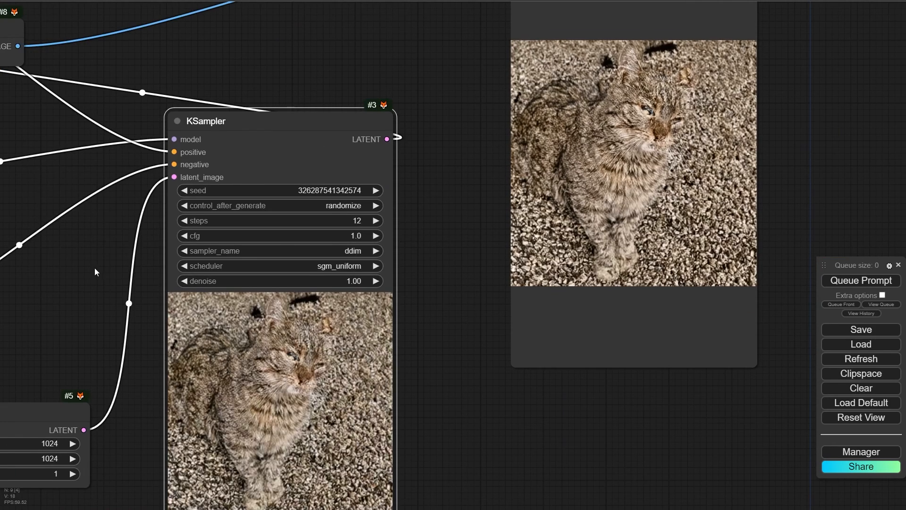
- Set the KSampler node's cfg to 5.0 and its sampler to dpmpp_2m
left_click_drag(95, 269, 599, 197)
scroll(199, 80, "up", 5)
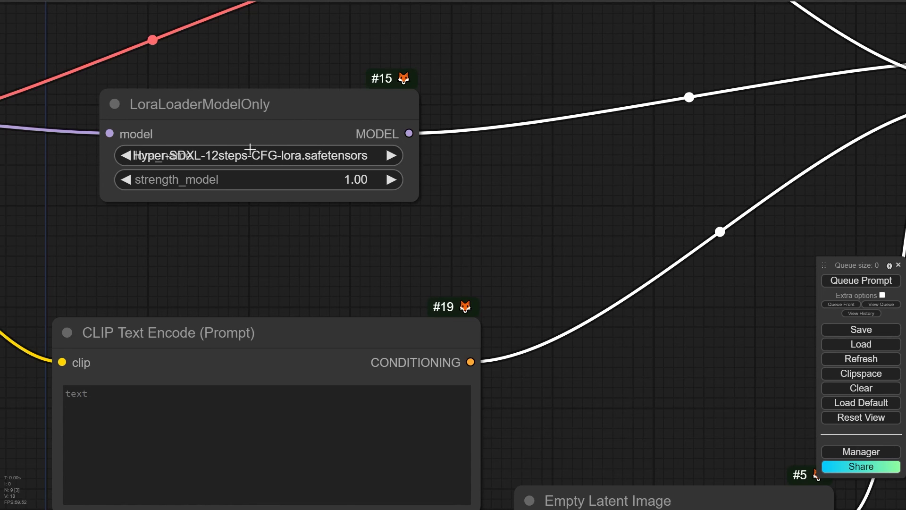
left_click(255, 110)
left_click_drag(660, 267, 80, 246)
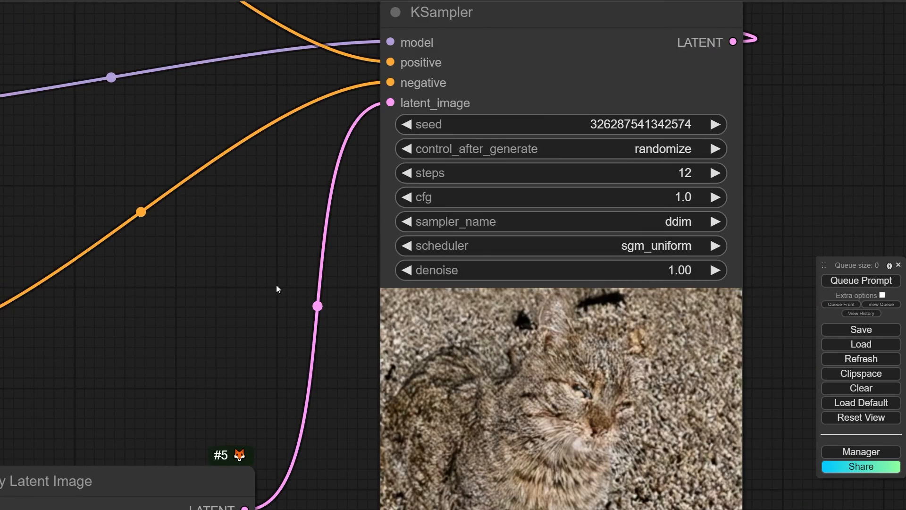
left_click_drag(276, 285, 236, 294)
left_click(588, 207)
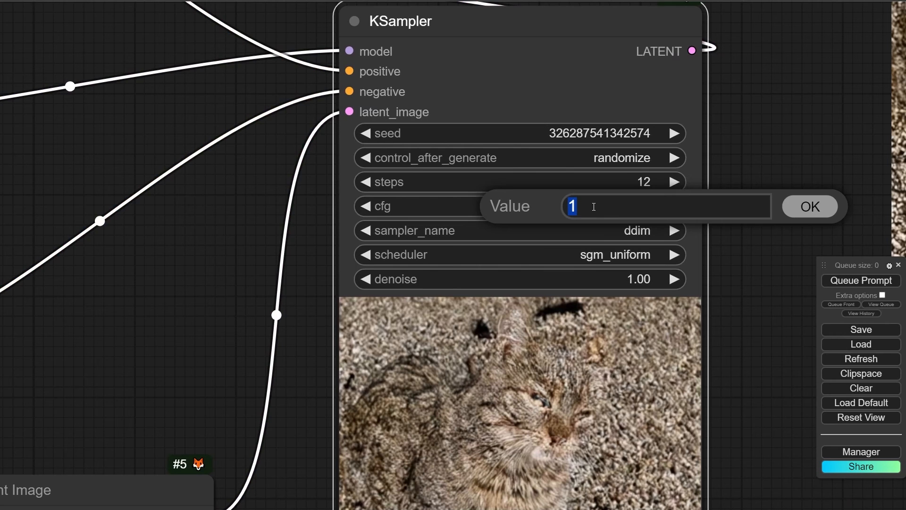
type("5")
key("Return")
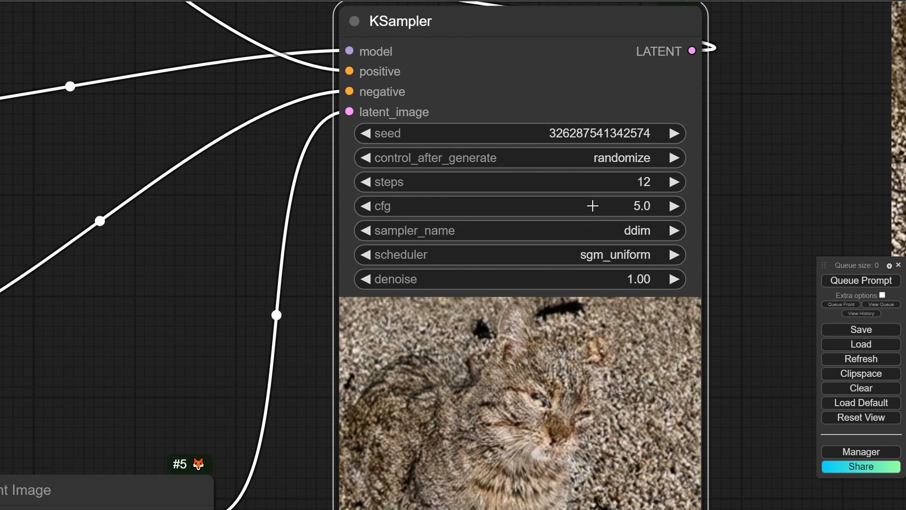
left_click(604, 230)
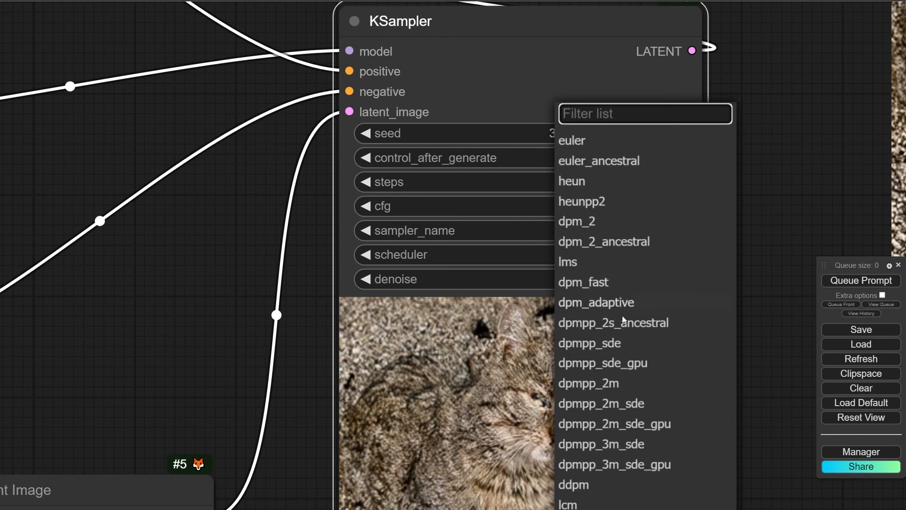
left_click(601, 384)
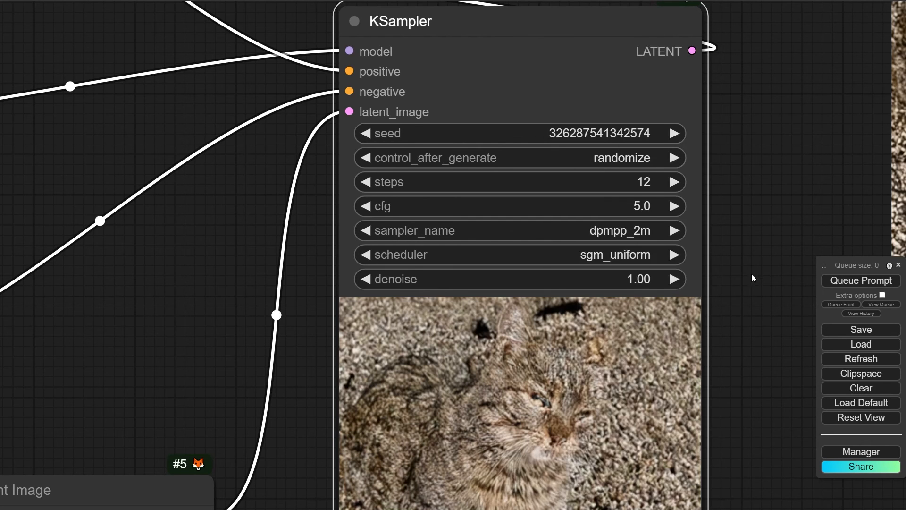
- Generate a new image with the changed KSampler settings and watch its preview form
scroll(752, 276, "down", 3)
left_click(859, 281)
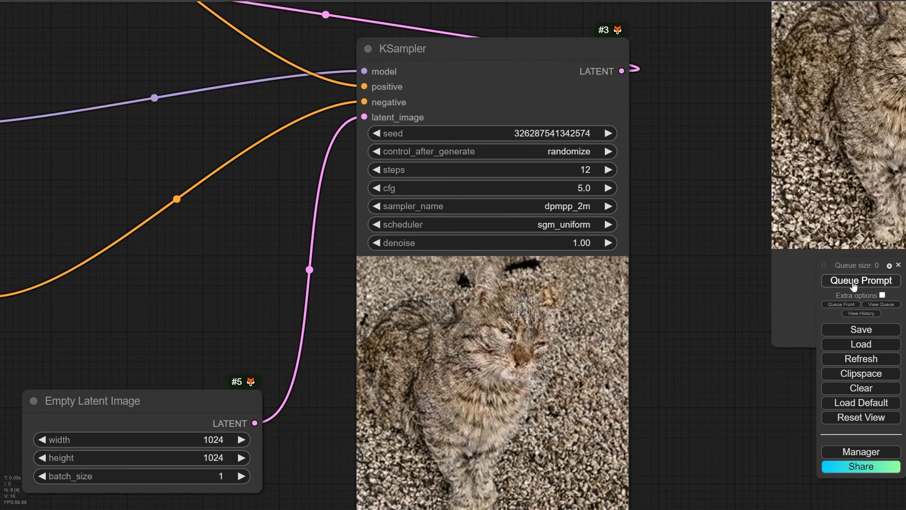
left_click_drag(691, 390, 592, 281)
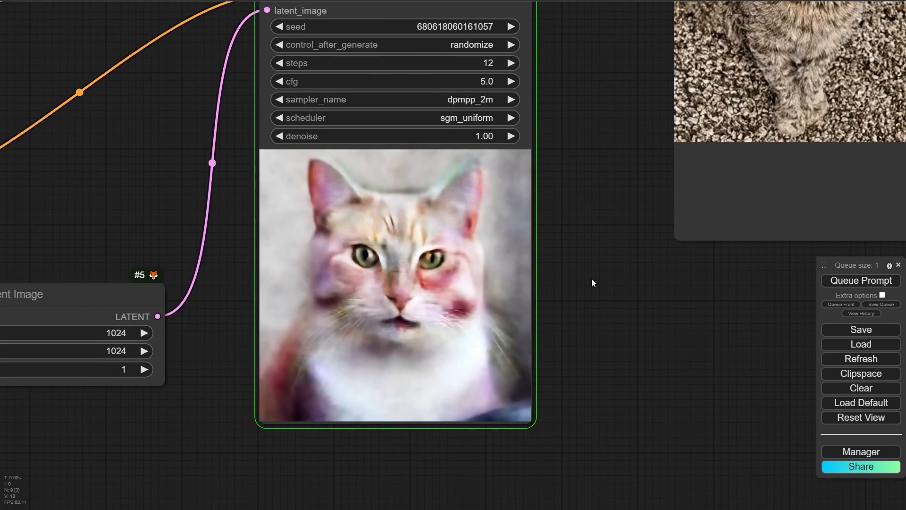
scroll(591, 279, "down", 2)
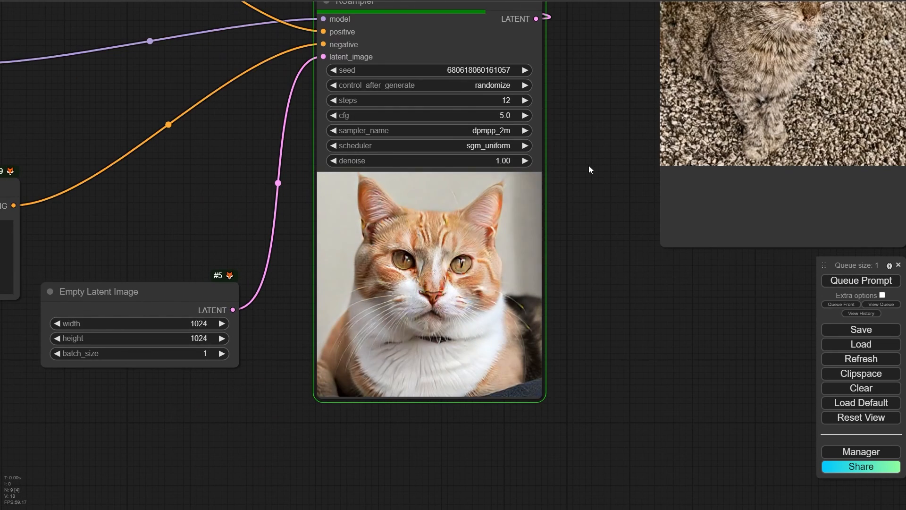
- Inspect the new cat image in the Save Image node up close, checking the eyes and fur detail
left_click_drag(588, 156, 287, 384)
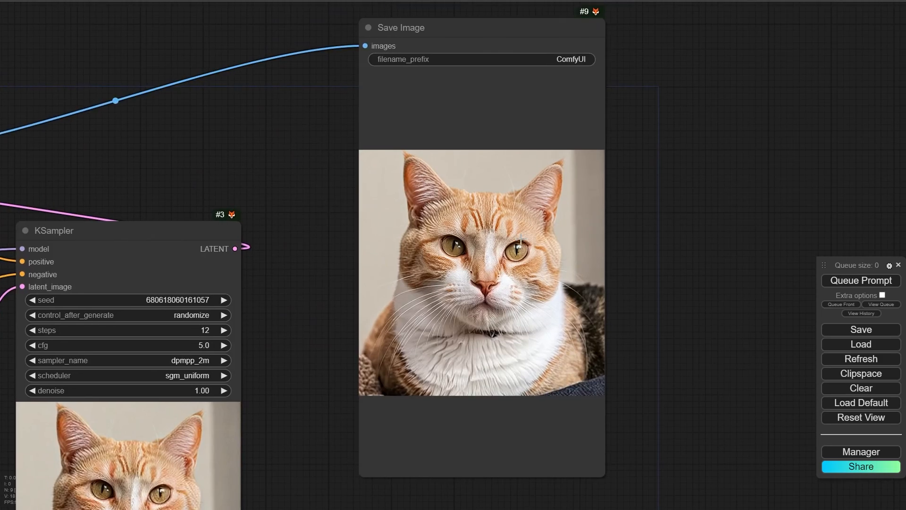
scroll(503, 255, "up", 15)
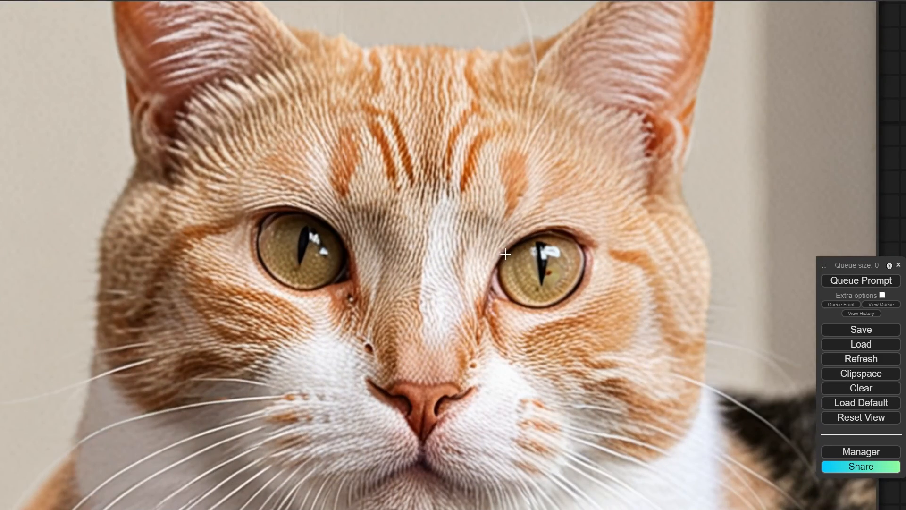
scroll(505, 254, "down", 8)
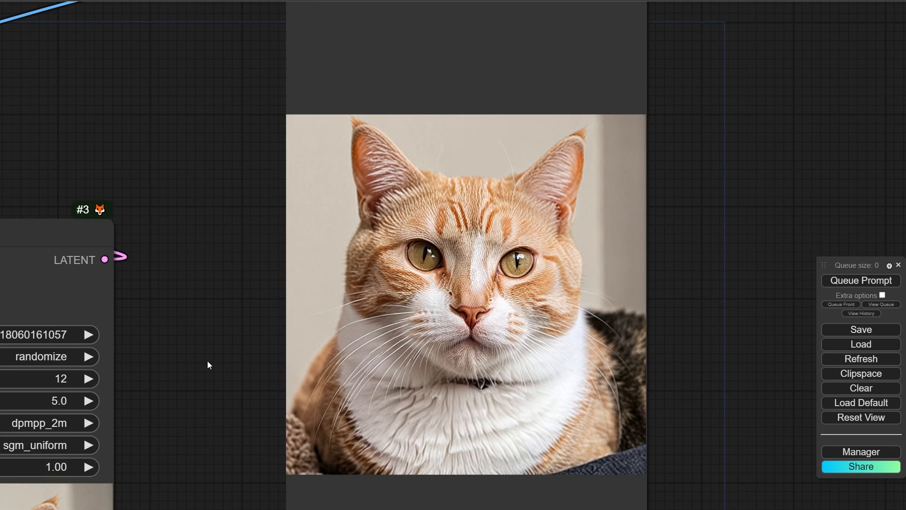
left_click_drag(208, 362, 465, 239)
scroll(282, 255, "down", 2)
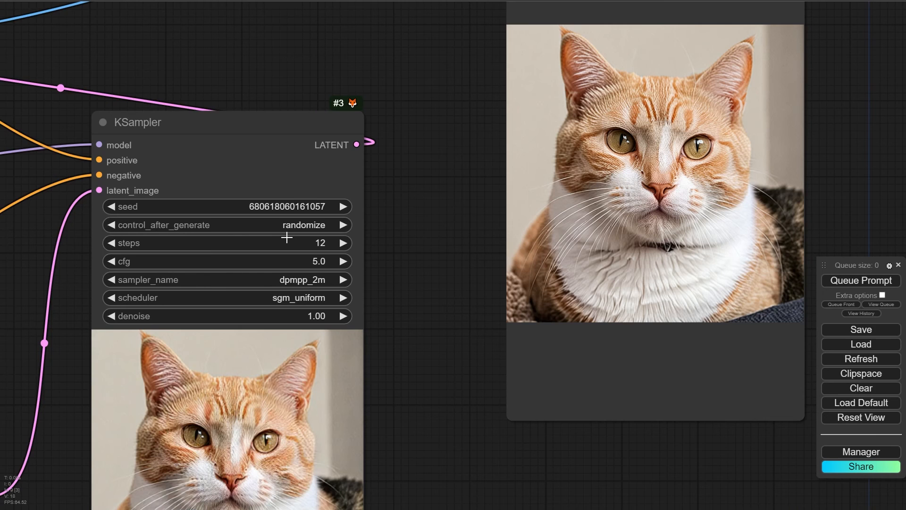
- Move the LoraLoaderModelOnly node slightly upward in the graph and review the complete N-steps workflow
scroll(287, 237, "down", 6)
left_click_drag(148, 262, 472, 267)
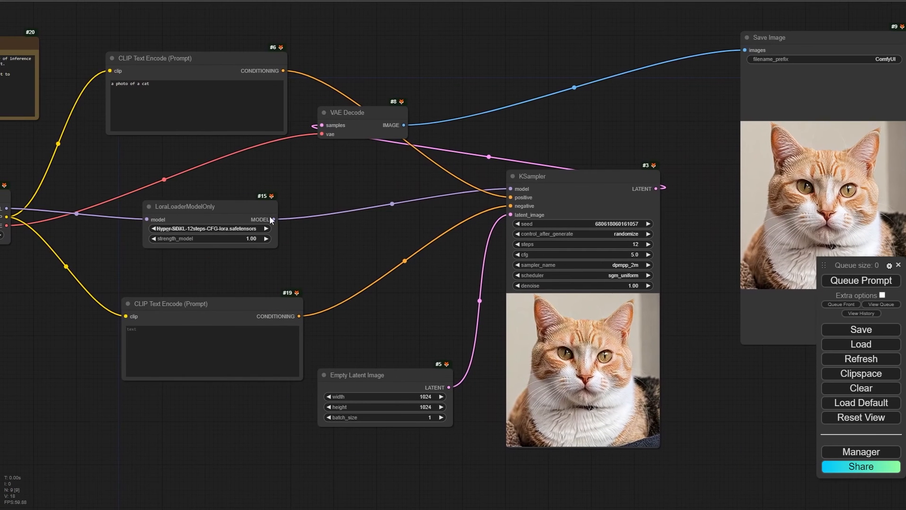
mouse_move(222, 202)
left_mouse_down()
mouse_move(192, 180)
mouse_move(188, 208)
mouse_move(220, 190)
left_mouse_up()
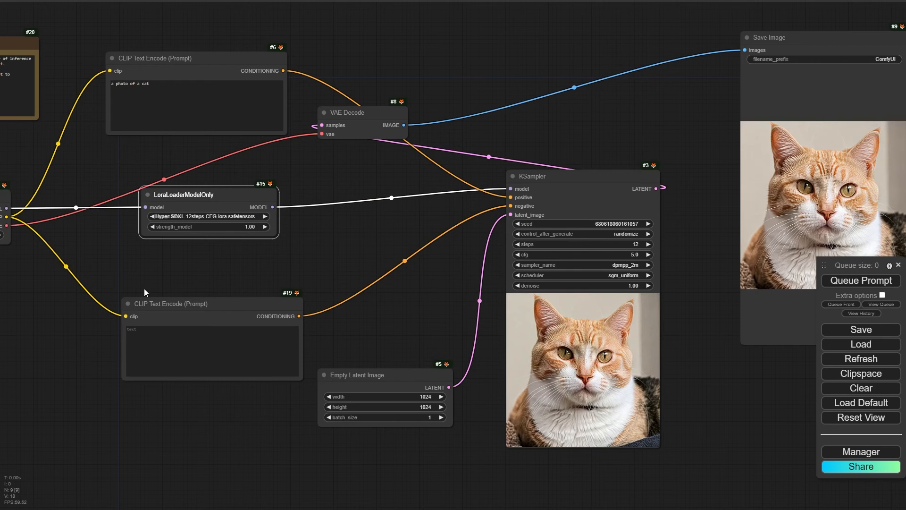
left_click_drag(143, 288, 291, 284)
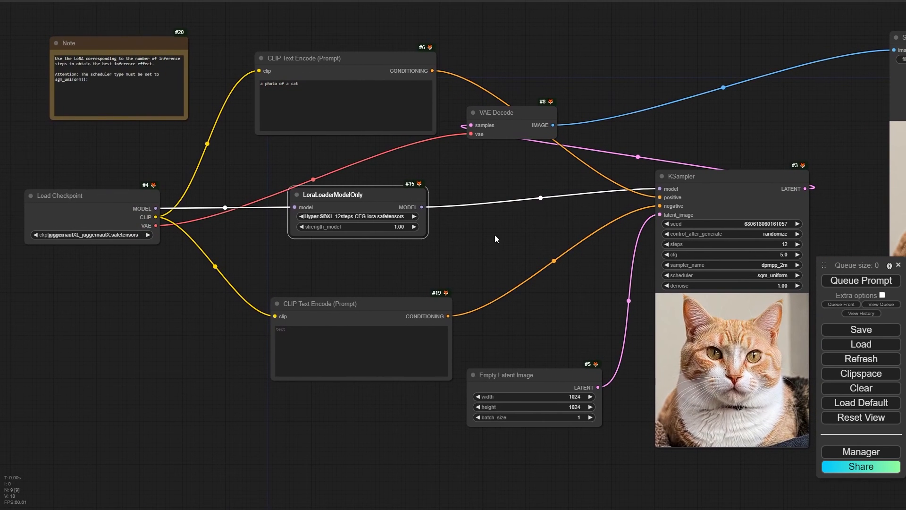
left_click_drag(500, 234, 281, 284)
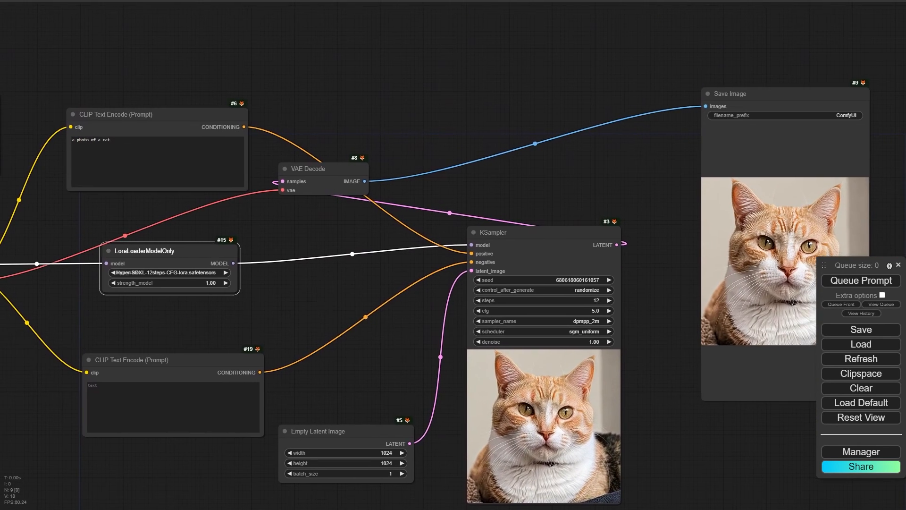
left_click(223, 298)
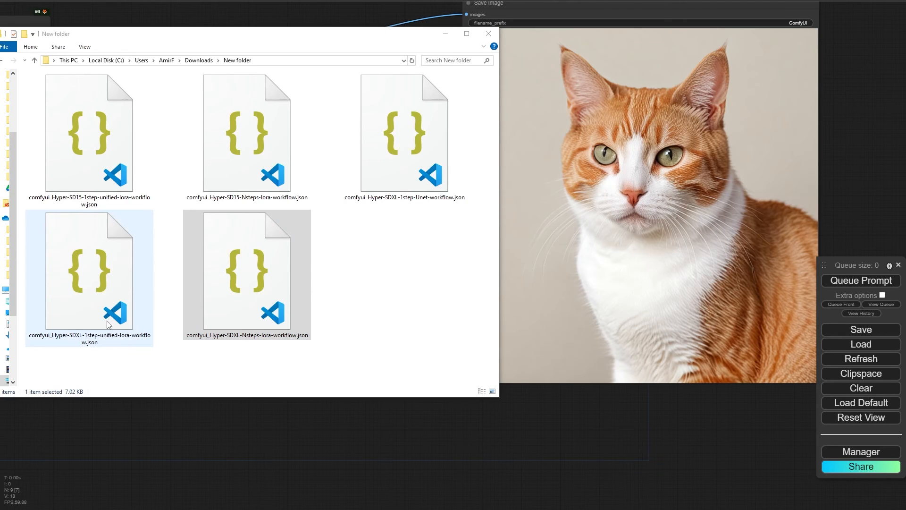
- Load comfyui_Hyper-SDXL-1step-unified-lora-workflow.json from the Downloads subfolder onto the ComfyUI canvas and dismiss the missing-node notice
left_click_drag(74, 295, 437, 453)
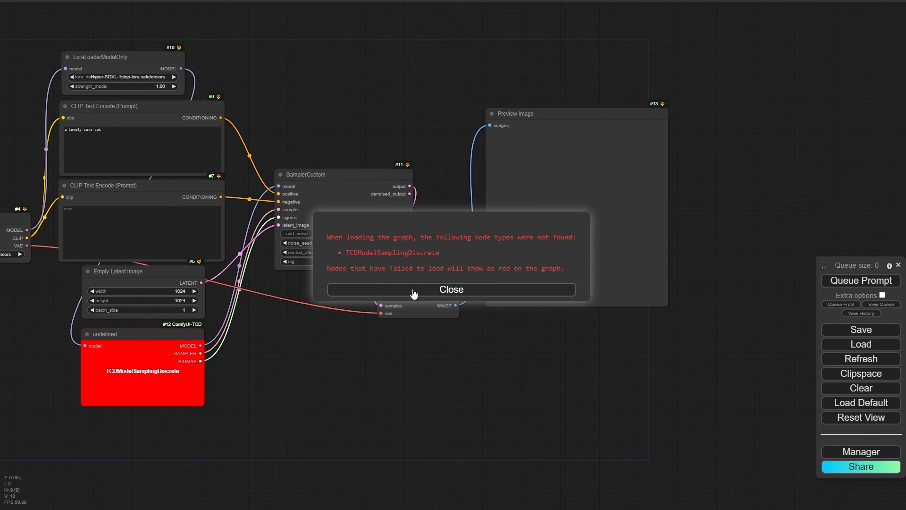
left_click_drag(350, 256, 378, 255)
left_click(345, 254)
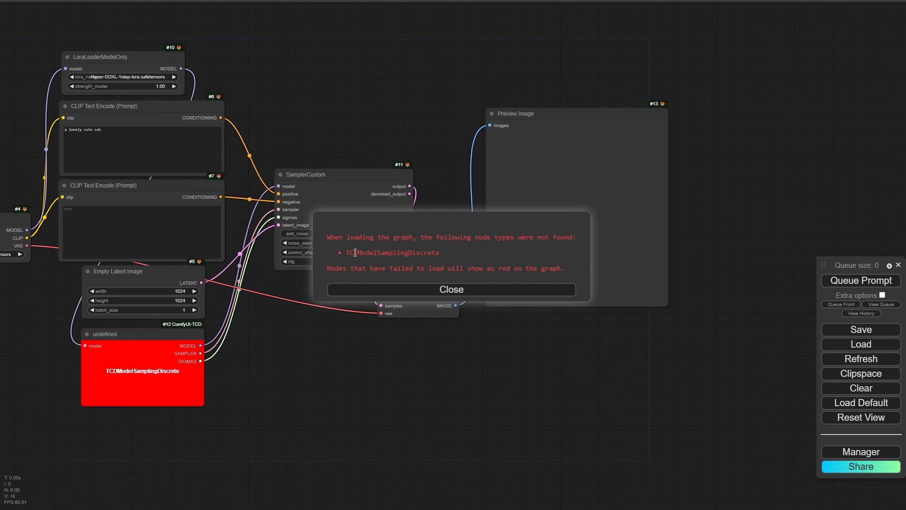
left_click(427, 289)
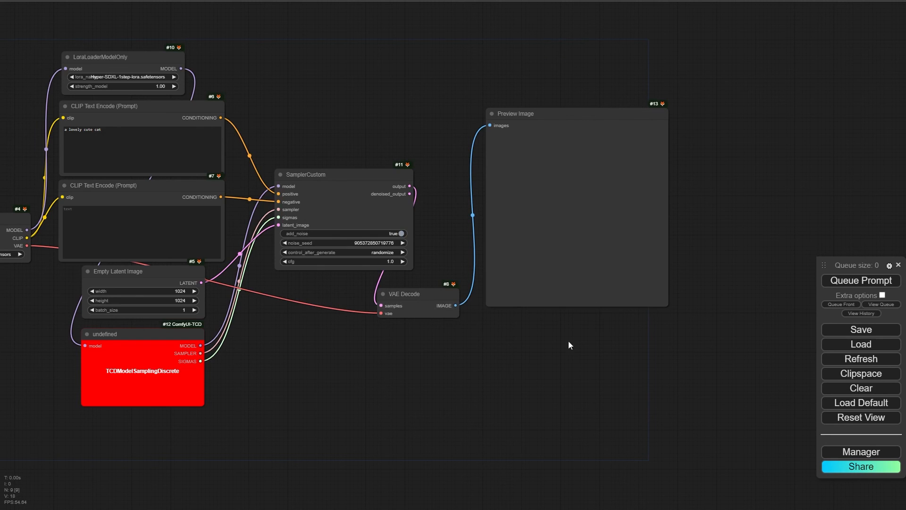
- Install the missing ComfyUI-TCD custom node through ComfyUI Manager
left_click(866, 452)
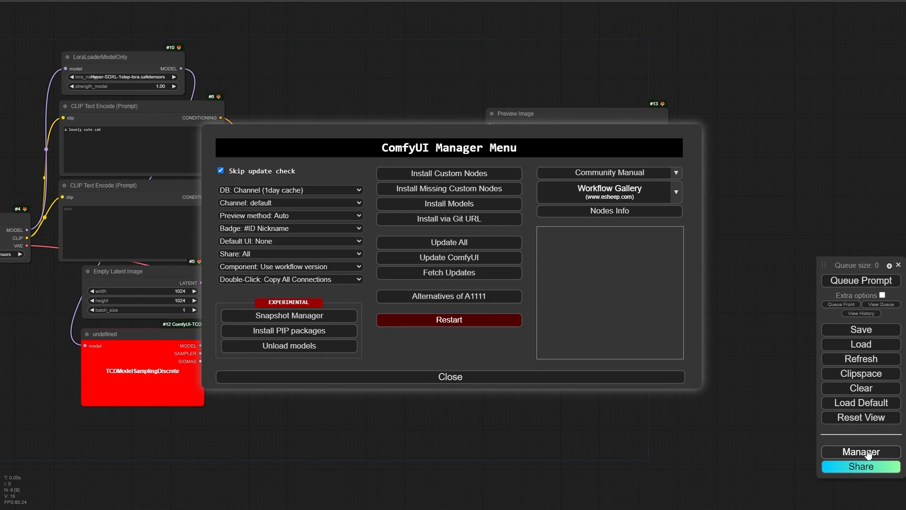
left_click(416, 189)
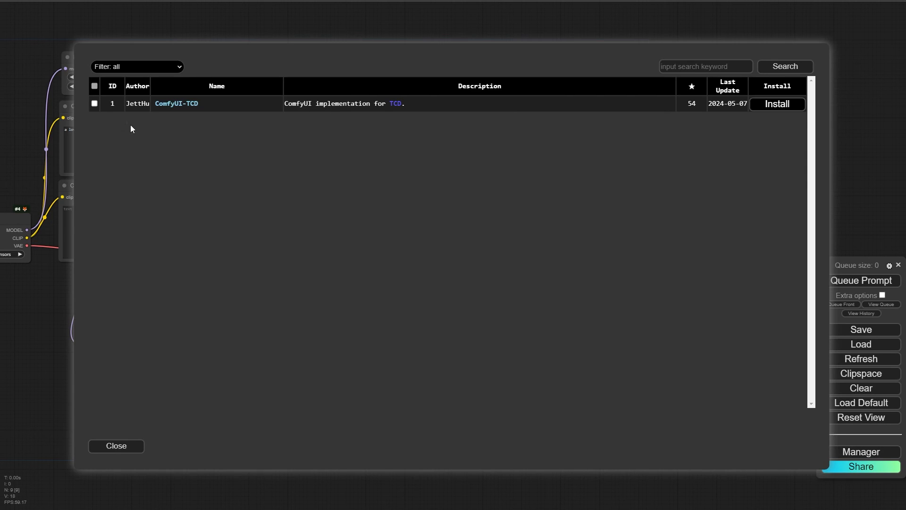
left_click(767, 106)
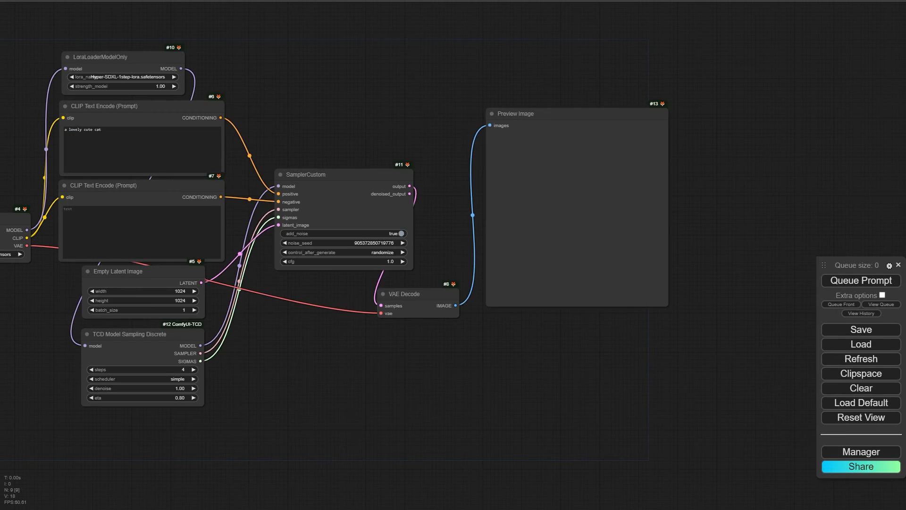
- Examine the TCD Model Sampling Discrete node, its settings and its connections to the SamplerCustom node
left_click_drag(283, 362, 374, 338)
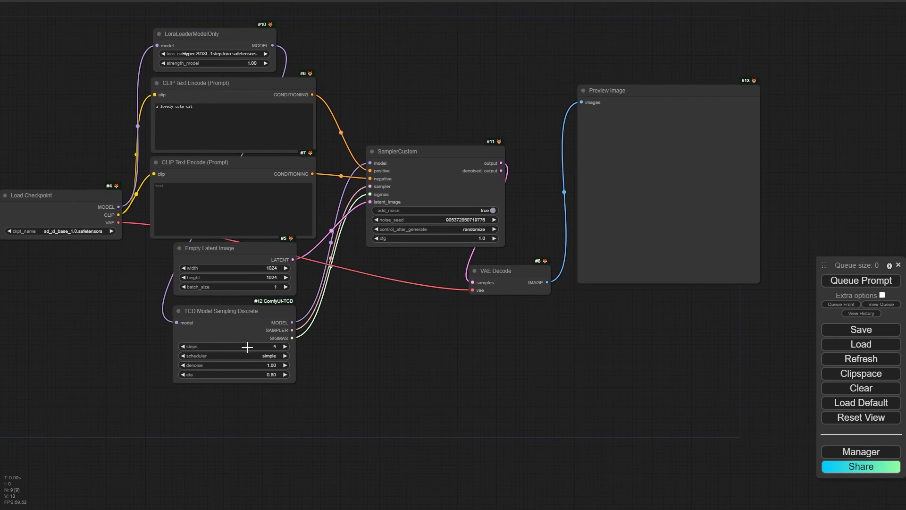
scroll(247, 345, "up", 10)
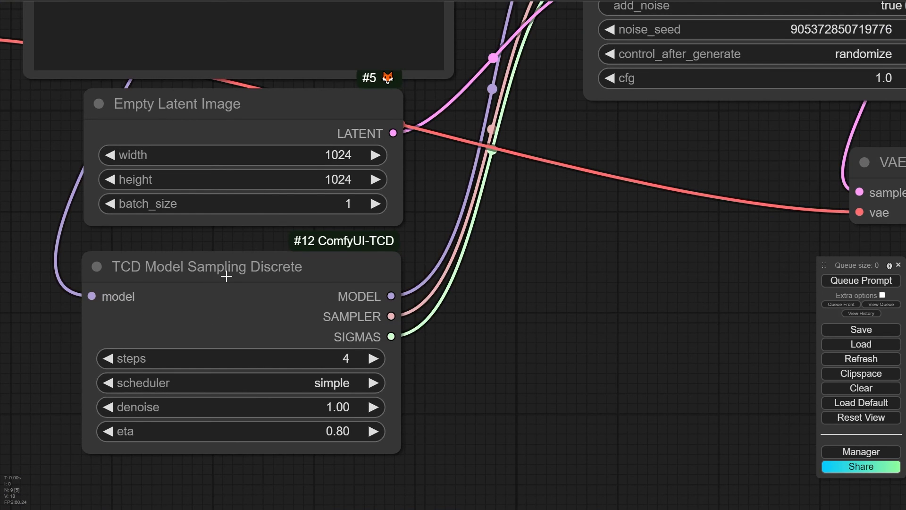
left_click(218, 273)
scroll(569, 302, "down", 3)
scroll(569, 302, "down", 9)
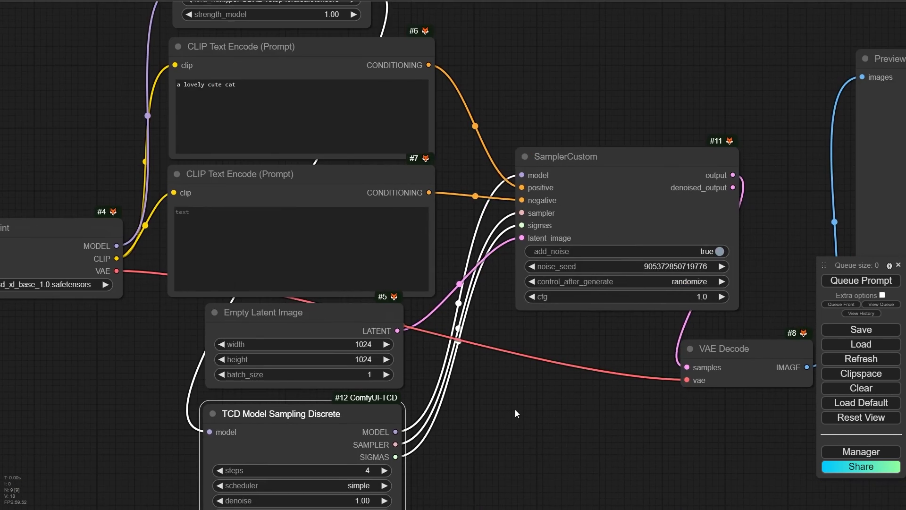
- Set the Load Checkpoint node's model to juggernautXL_juggernautX.safetensors
scroll(517, 399, "up", 3)
scroll(92, 242, "up", 6)
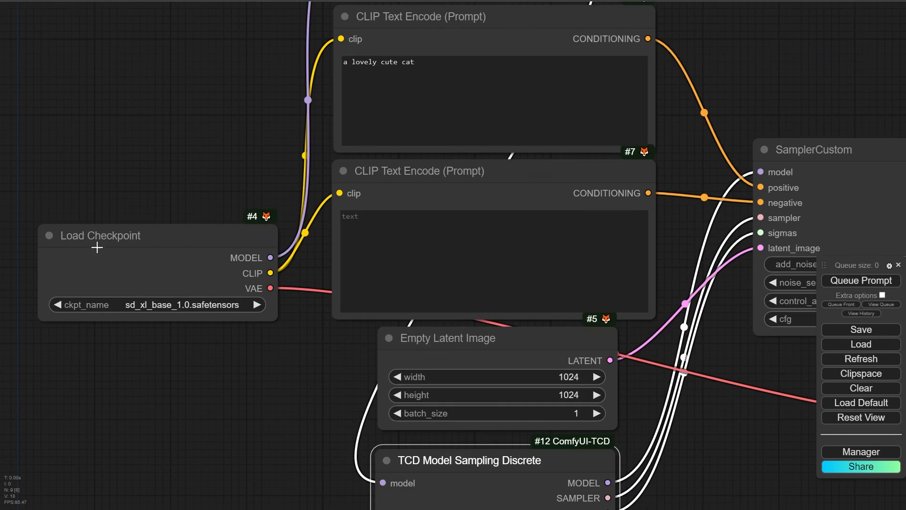
left_click(161, 306)
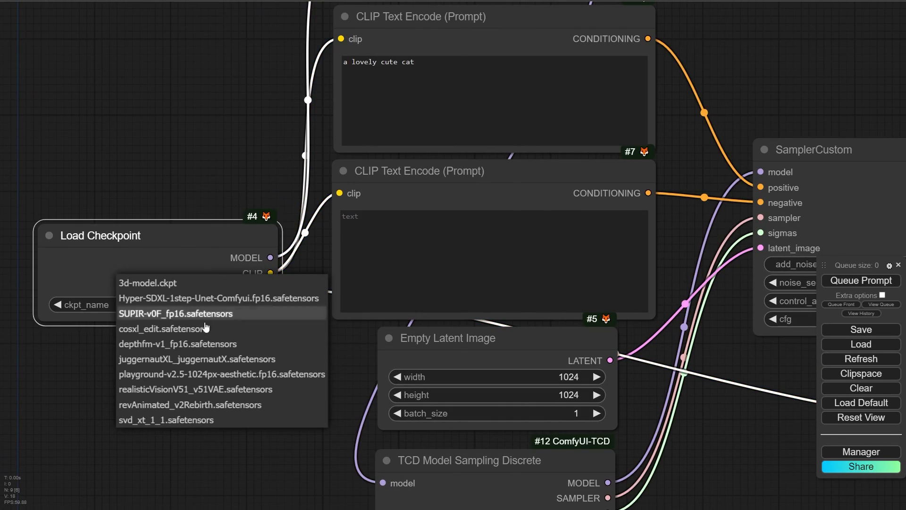
left_click(150, 360)
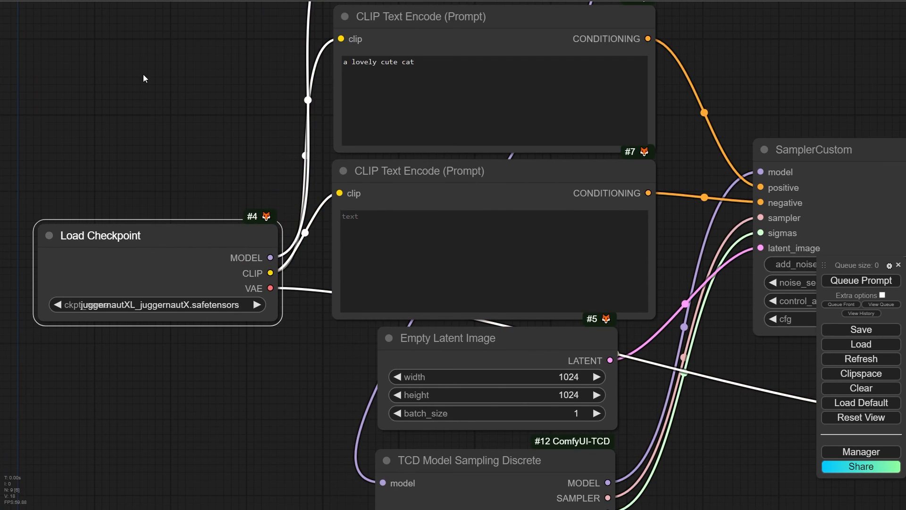
- Select Hyper-SDXL-1step-lora.safetensors as the LoRA in the LoraLoaderModelOnly node
left_click_drag(124, 173, 122, 289)
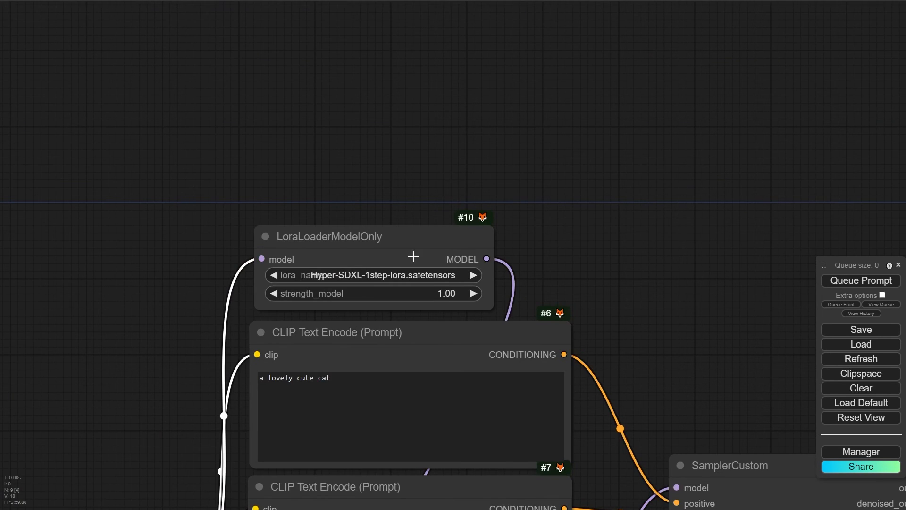
scroll(372, 279, "up", 5)
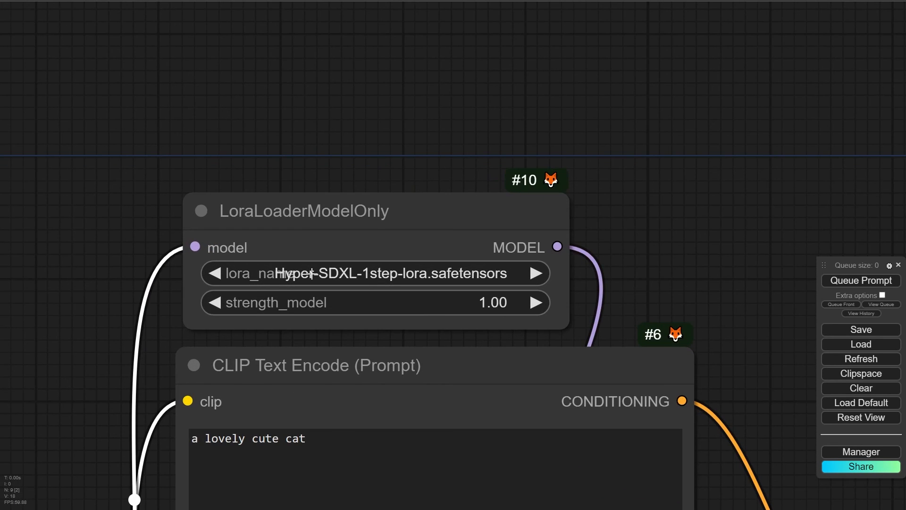
left_click(400, 273)
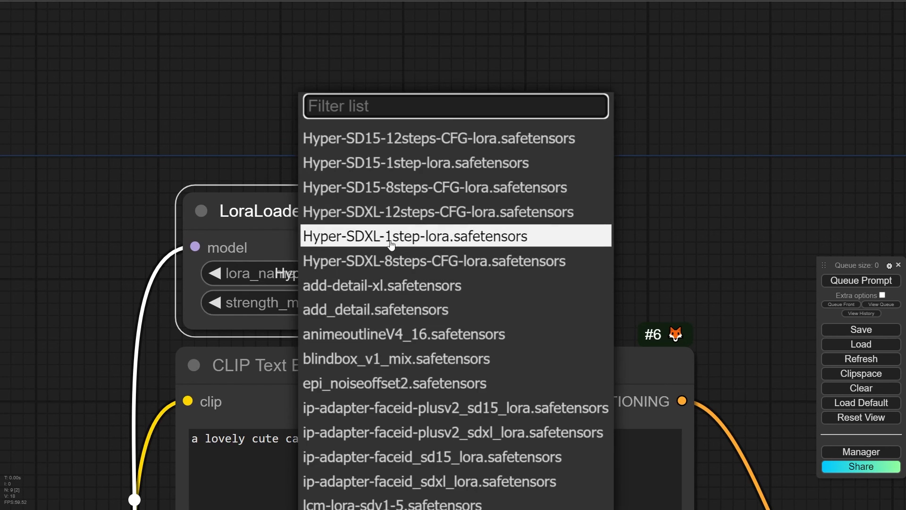
left_click(391, 236)
- Queue the prompt to generate an image with the 1-step unified LoRA workflow
scroll(701, 292, "down", 4)
scroll(700, 292, "down", 1)
left_click_drag(744, 329, 484, 29)
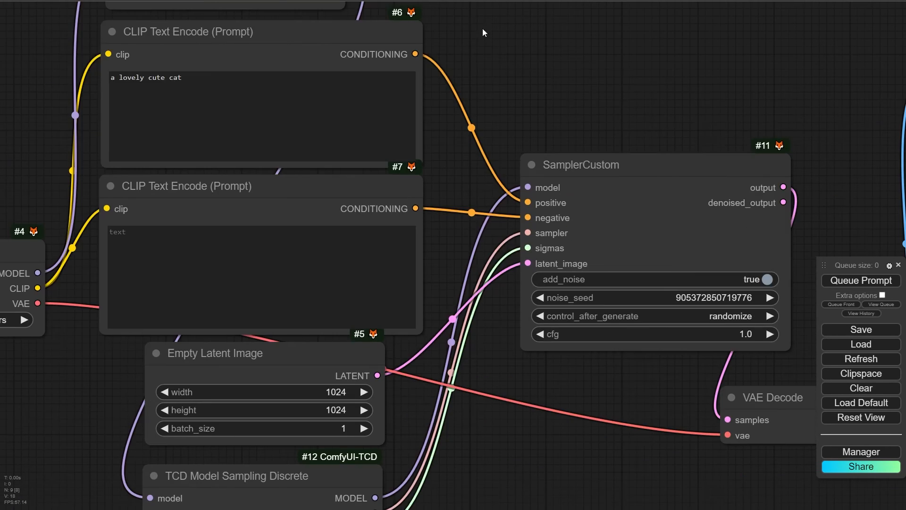
left_click(855, 282)
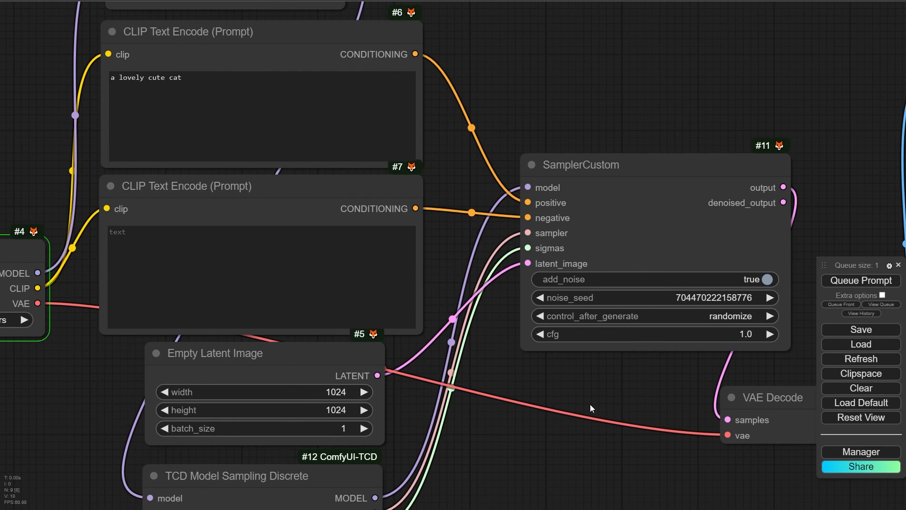
- Examine the TCD Model Sampling Discrete settings during generation and inspect the generated cat image up close
left_click_drag(590, 404, 589, 192)
scroll(195, 273, "up", 4)
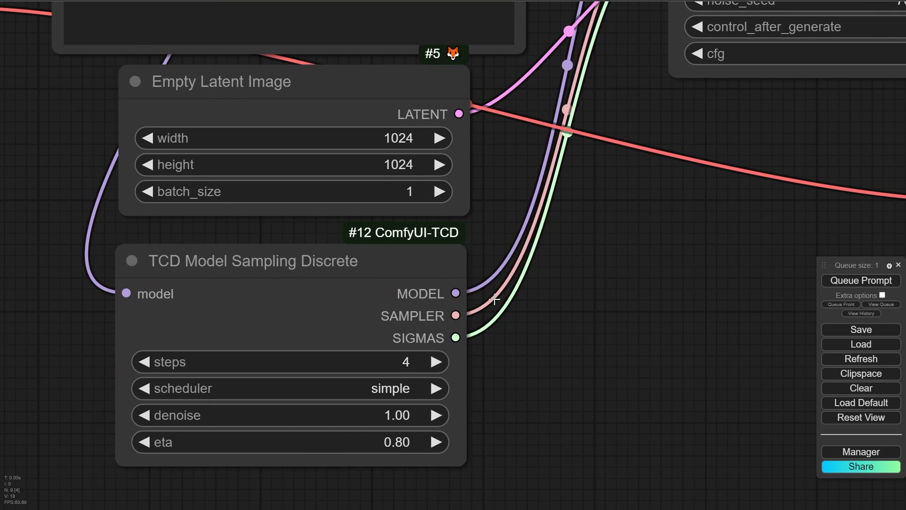
left_click_drag(596, 291, 511, 330)
scroll(512, 330, "down", 5)
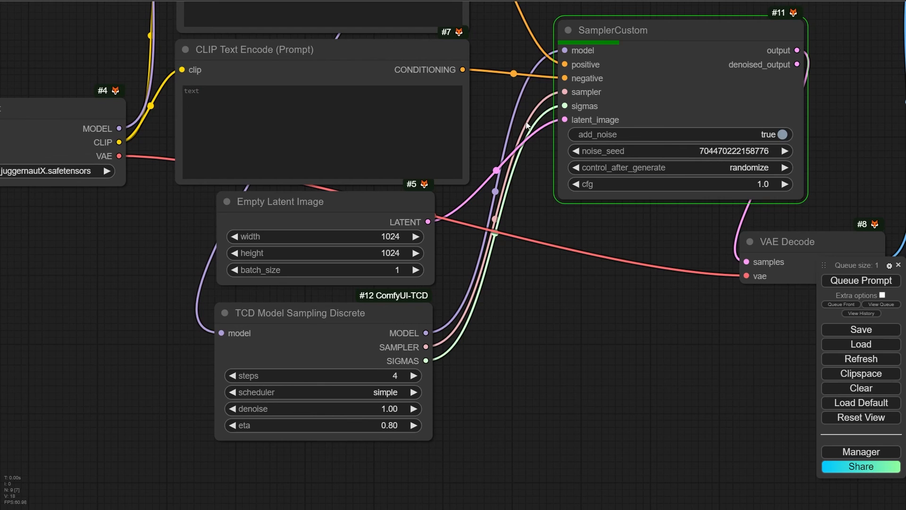
scroll(543, 368, "up", 1)
left_click_drag(544, 378, 179, 398)
left_click_drag(483, 393, 1, 508)
scroll(167, 227, "up", 7)
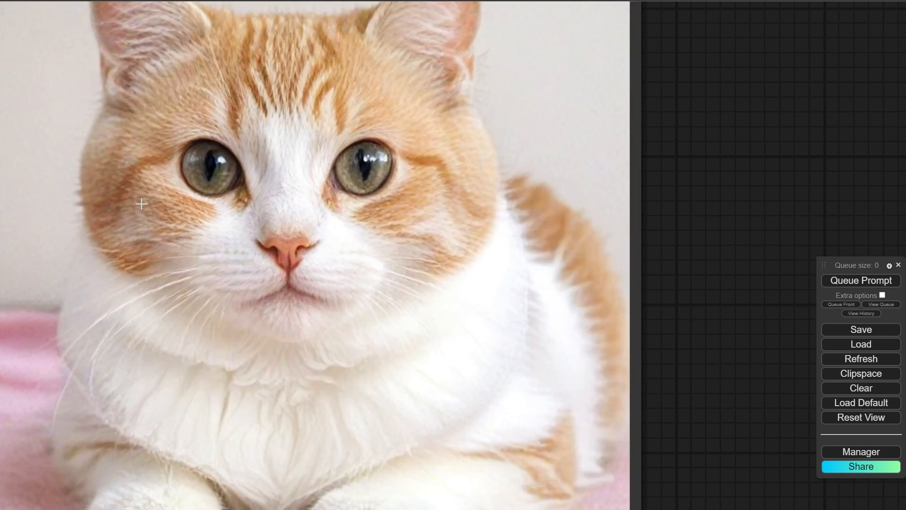
scroll(173, 255, "down", 5)
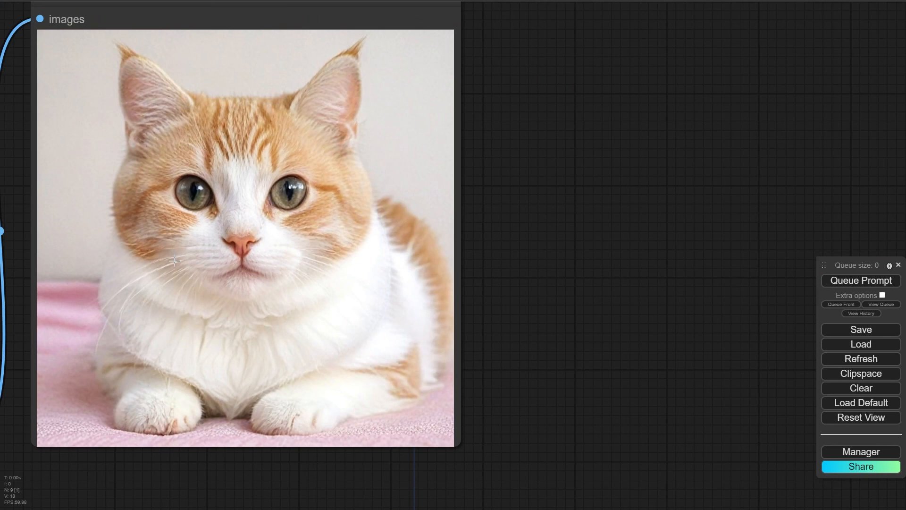
- Move the Preview Image node directly beside the SamplerCustom node and compare the two image previews
left_click_drag(150, 317, 139, 327)
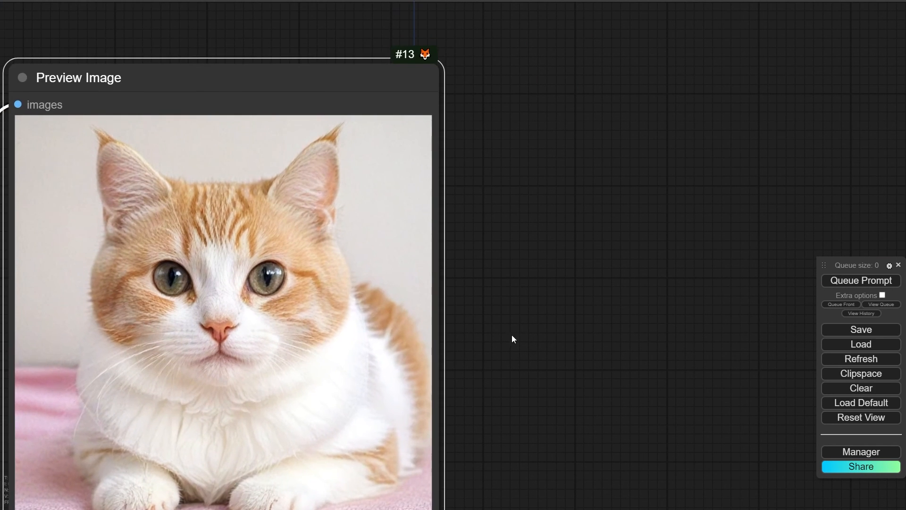
left_click_drag(473, 372, 673, 256)
scroll(637, 296, "down", 4)
left_click_drag(321, 137, 536, 130)
left_click_drag(317, 111, 269, 53)
left_click_drag(627, 61, 512, 44)
scroll(508, 193, "up", 6)
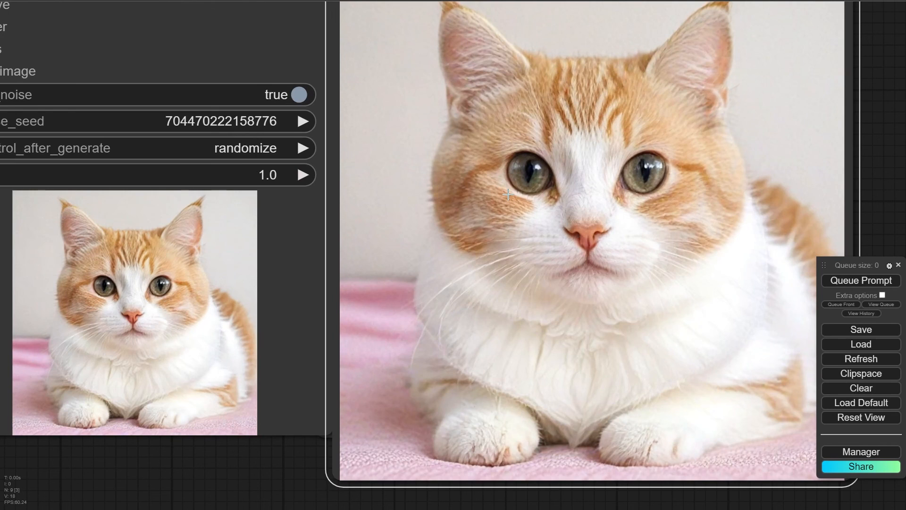
scroll(508, 193, "down", 6)
scroll(511, 181, "down", 4)
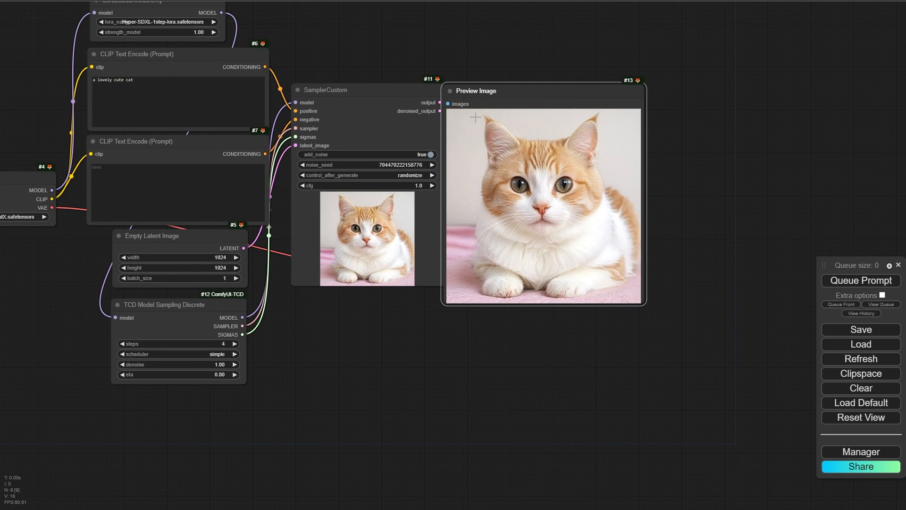
left_click_drag(486, 101, 499, 98)
scroll(561, 192, "up", 6)
scroll(562, 193, "down", 1)
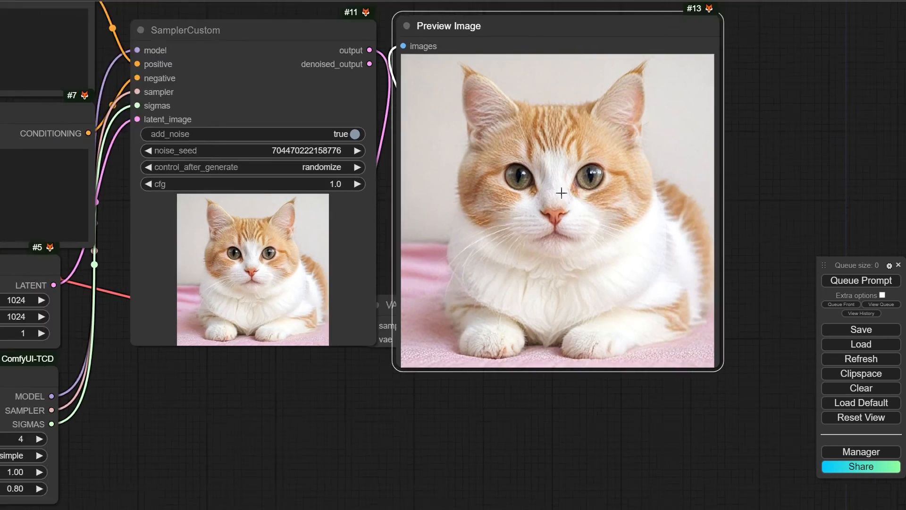
- Enable Auto Queue in change mode and set the SamplerCustom node's control_after_generate to fixed
scroll(561, 193, "down", 5)
left_click(883, 296)
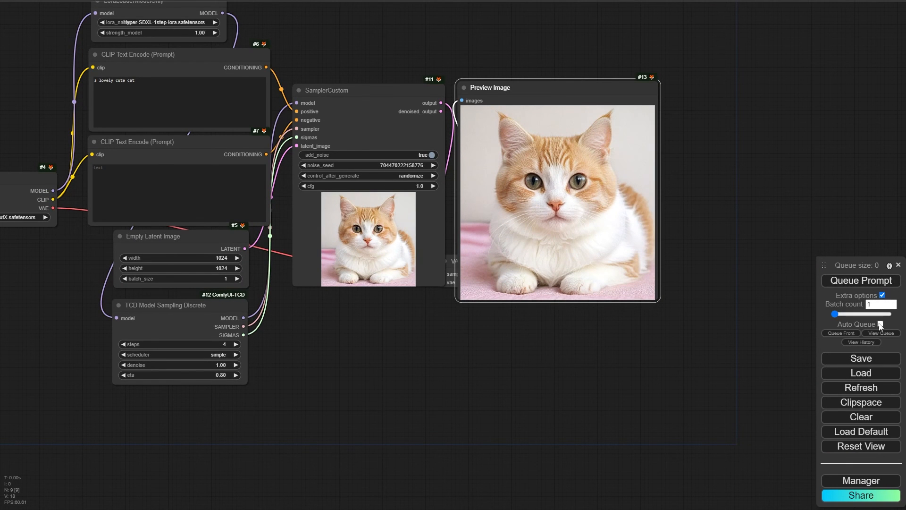
left_click(881, 324)
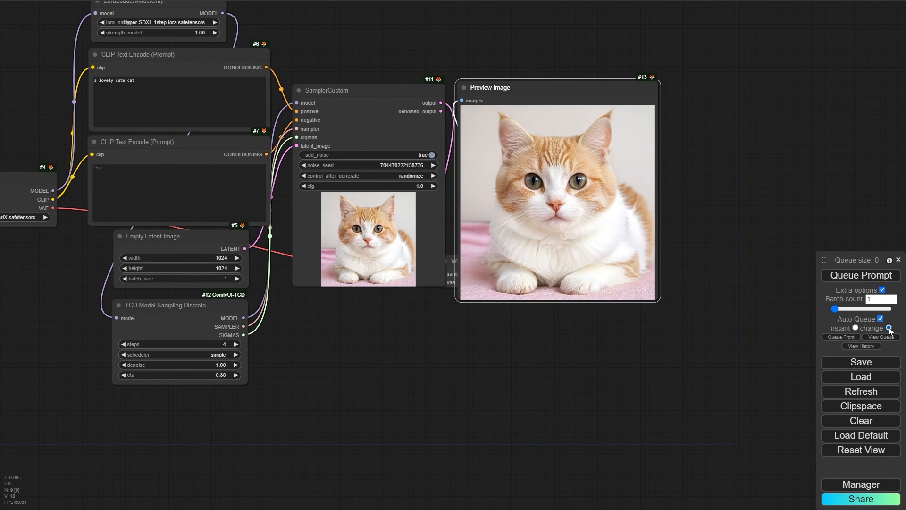
scroll(366, 176, "up", 8)
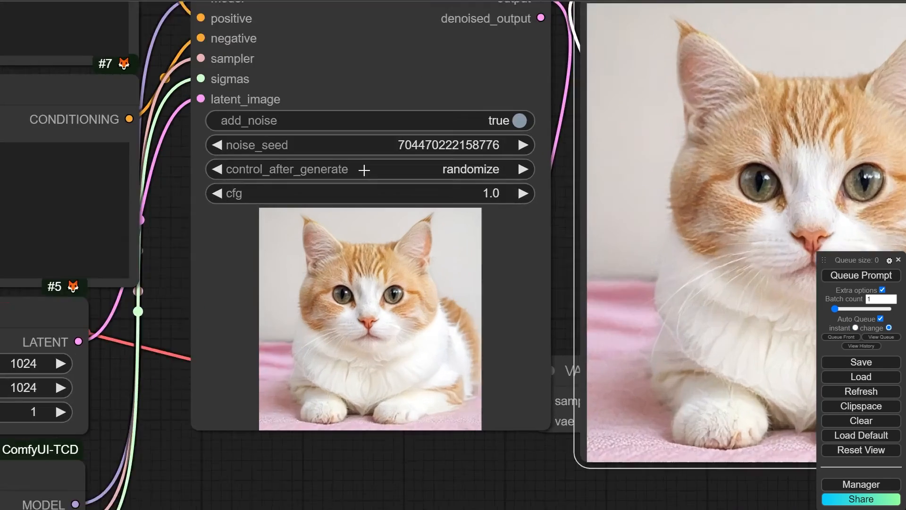
scroll(364, 170, "up", 3)
left_click(456, 163)
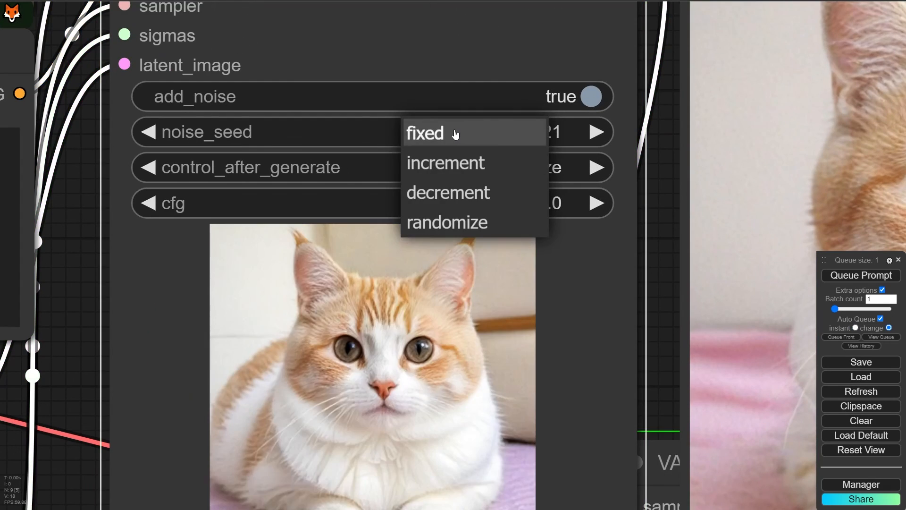
left_click(455, 135)
- Set the steps of the TCD Model Sampling Discrete node to 1
scroll(428, 154, "down", 8)
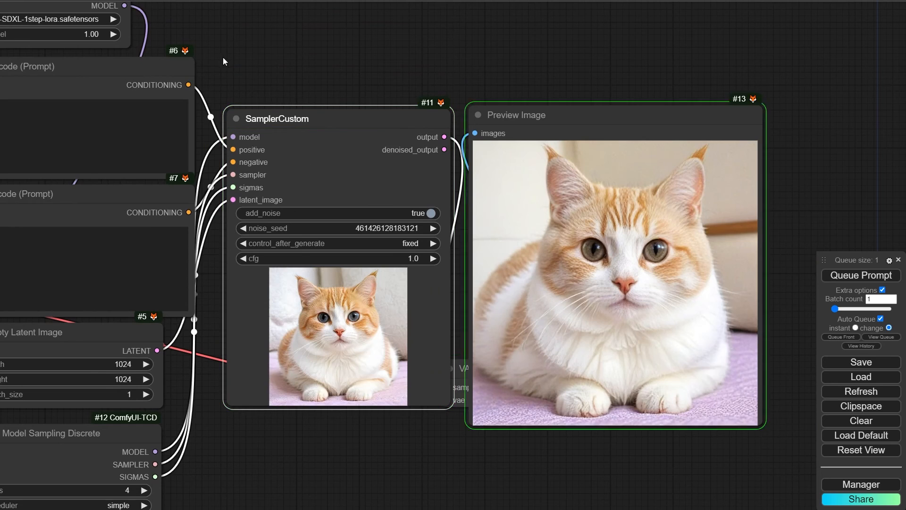
left_click_drag(224, 61, 388, 83)
left_click(222, 137)
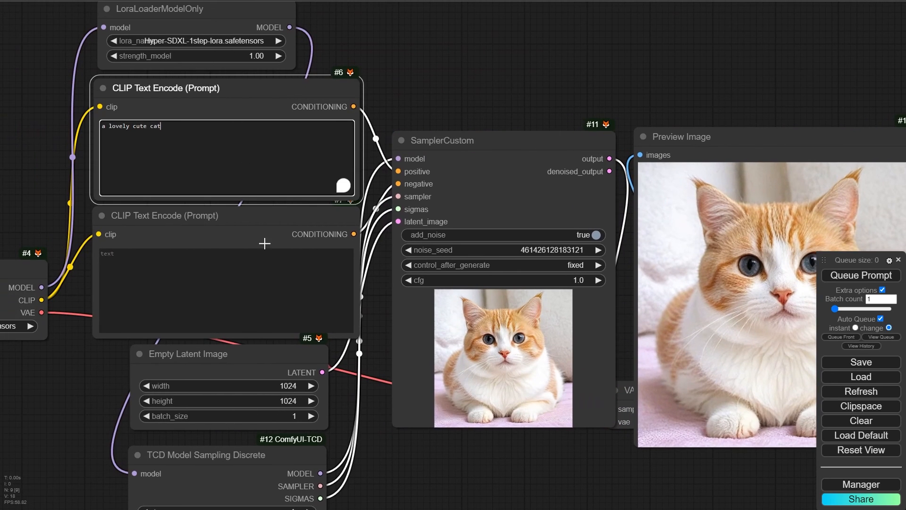
left_click_drag(424, 490, 422, 327)
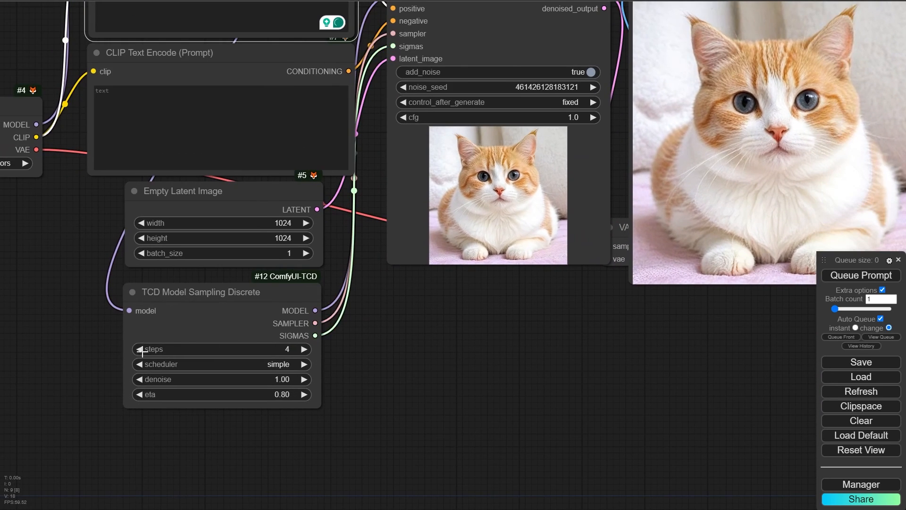
scroll(182, 326, "up", 5)
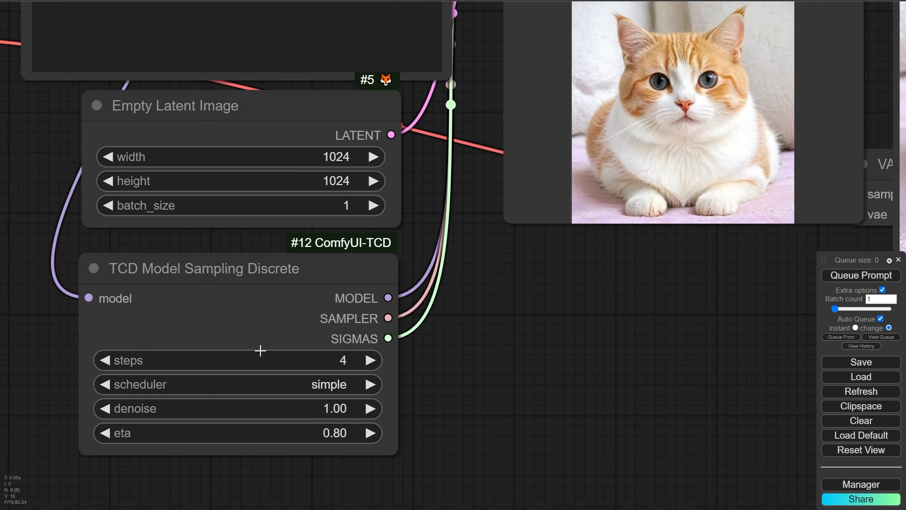
left_click(108, 360)
left_click(108, 361)
left_click(108, 361)
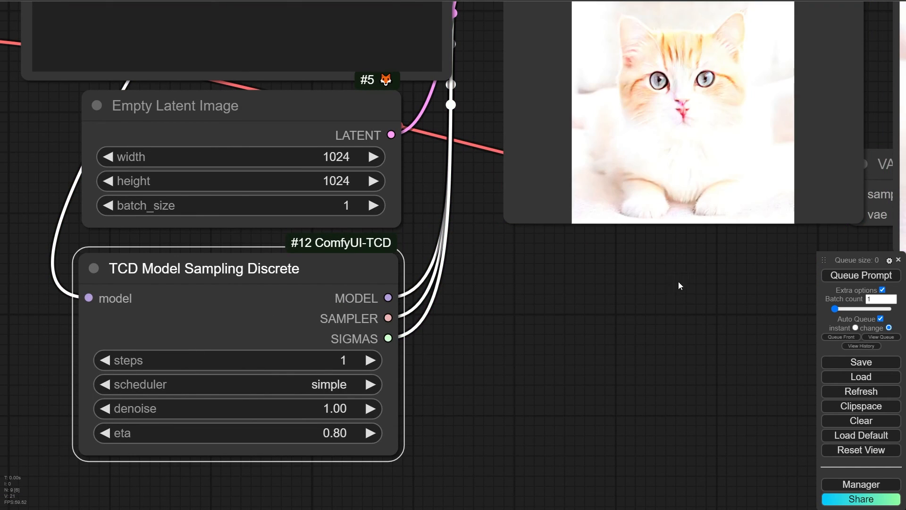
- Replace the positive prompt in the upper CLIP Text Encode node with "a car near a beach"
left_click_drag(678, 283, 135, 406)
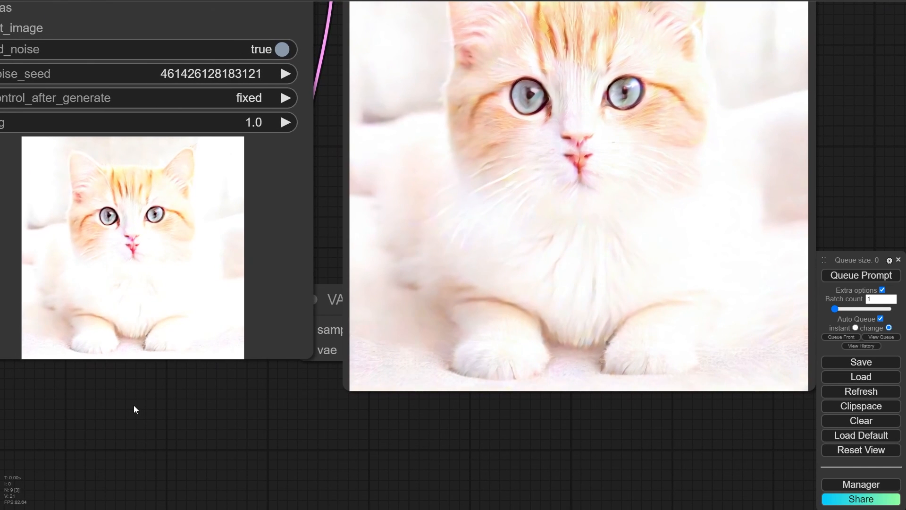
scroll(134, 404, "down", 4)
left_click_drag(177, 428, 435, 440)
scroll(429, 399, "down", 2)
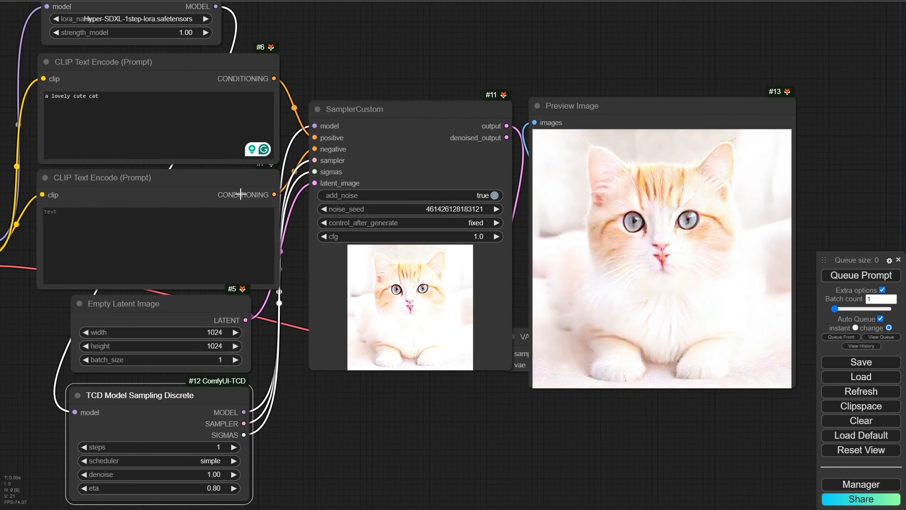
left_click(137, 110)
type("ddd")
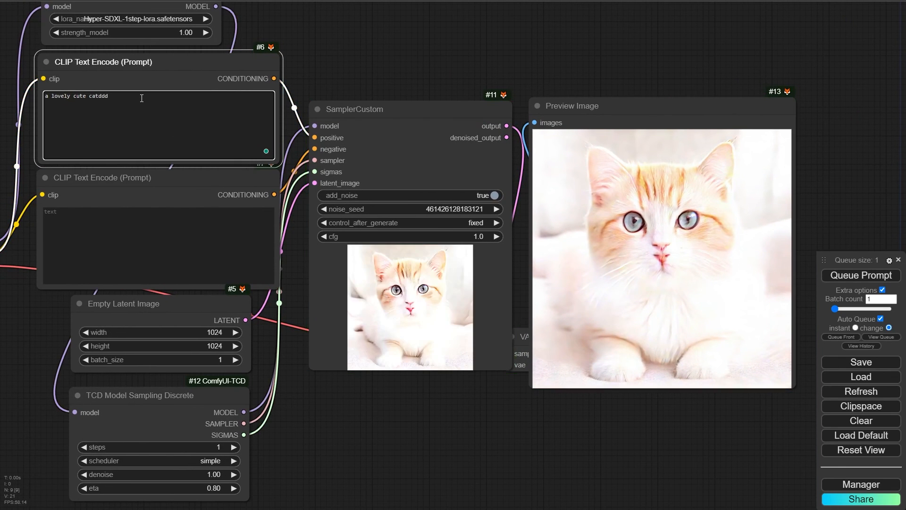
key("ctrl+a")
type("a car ")
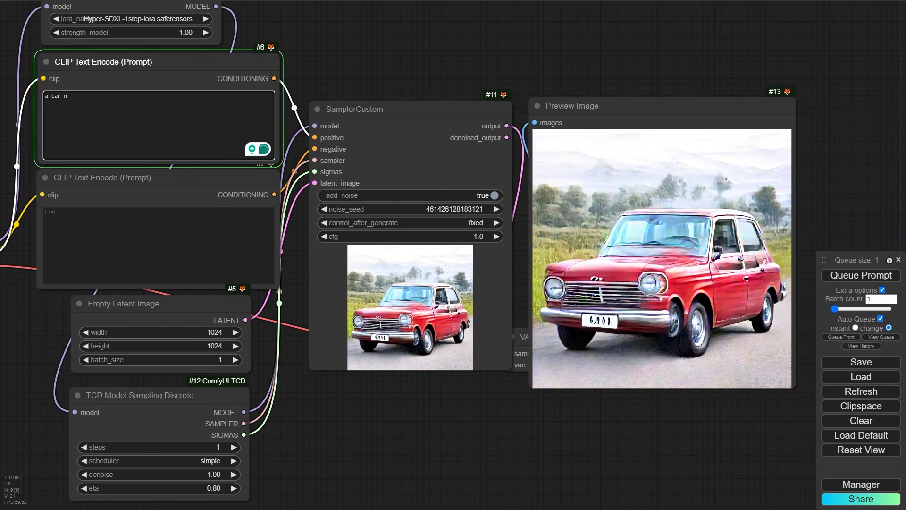
type("near a beach")
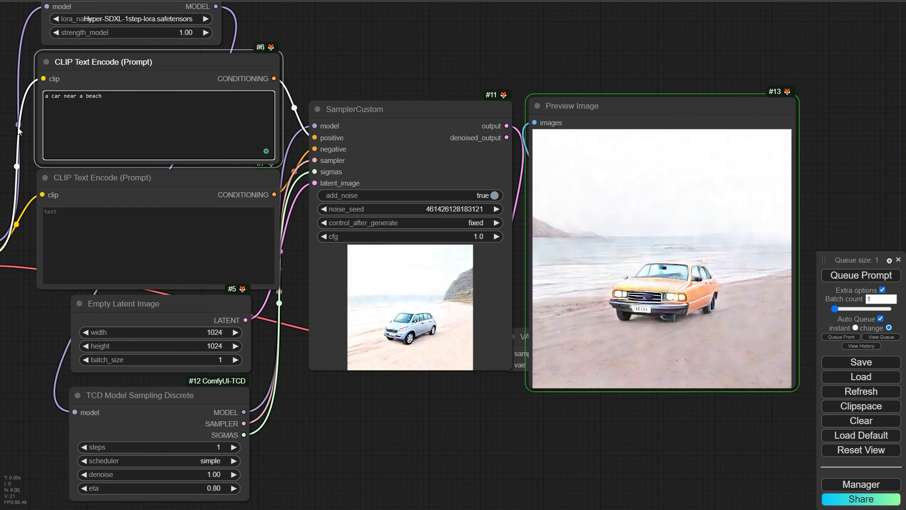
- Inspect the generated beach car image up close in the Preview Image node
left_click_drag(639, 436, 447, 444)
scroll(478, 286, "up", 5)
scroll(477, 286, "up", 5)
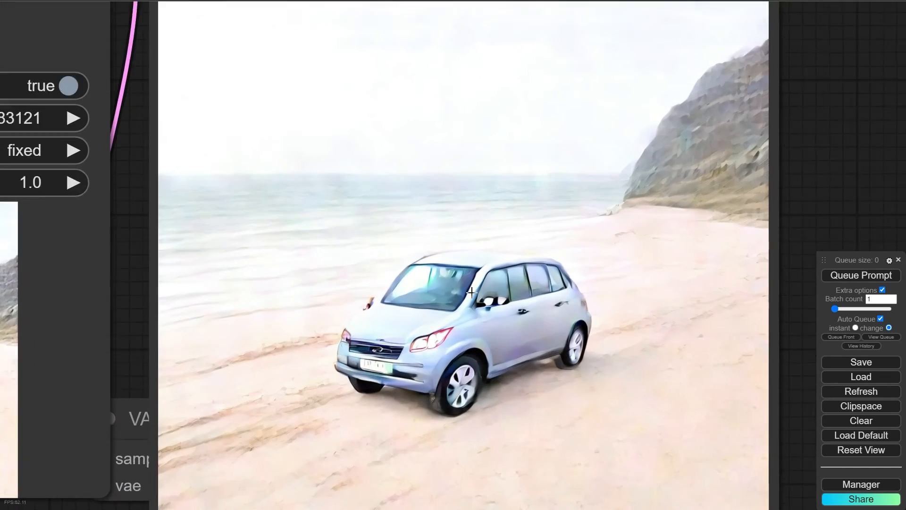
scroll(493, 283, "down", 6)
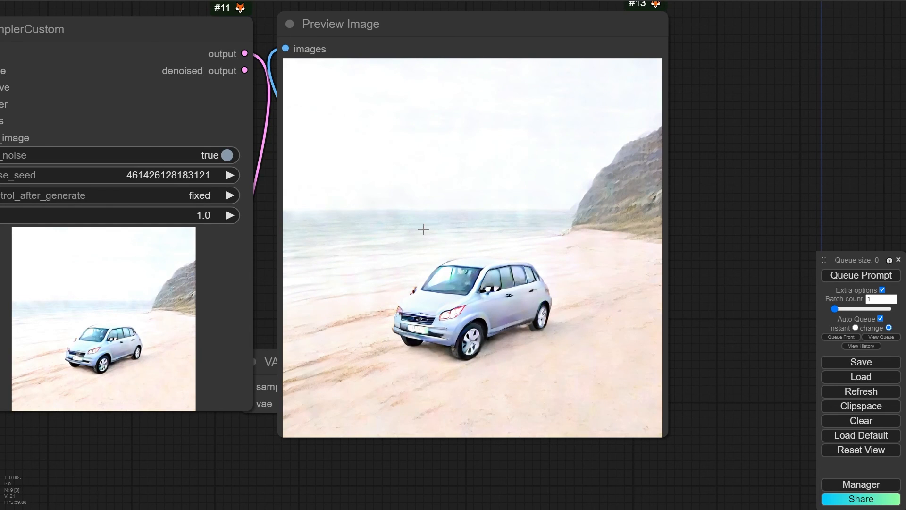
scroll(442, 322, "up", 3)
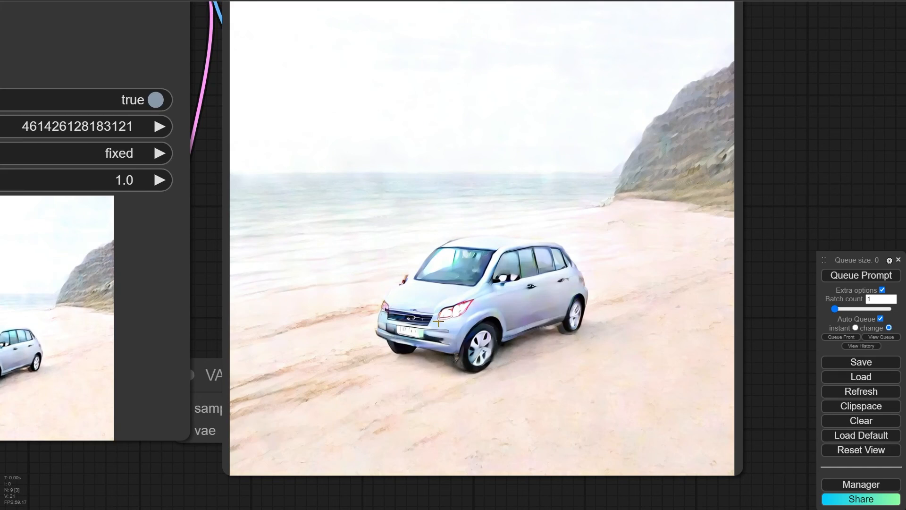
- Examine the 12-steps CFG LoRA workflow up close, including the LoraLoaderModelOnly node, the KSampler settings and the generated cat image
scroll(439, 322, "down", 10)
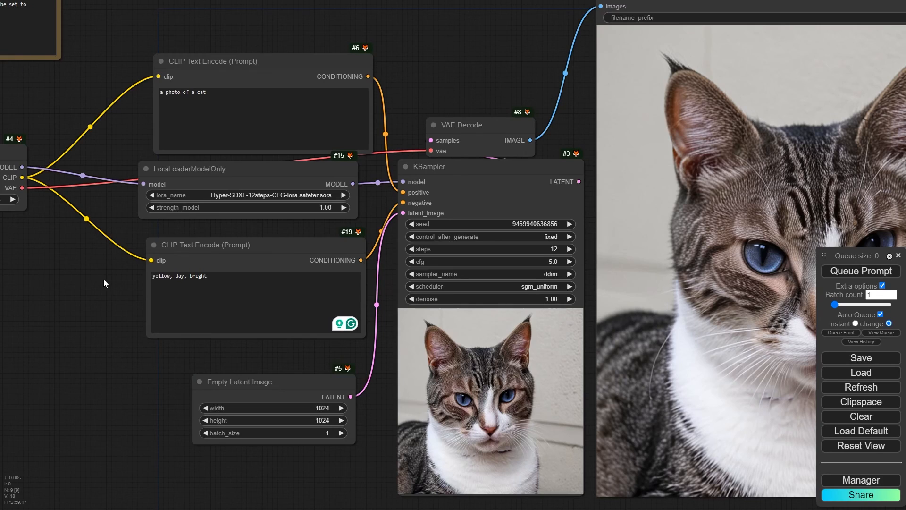
scroll(331, 194, "up", 16)
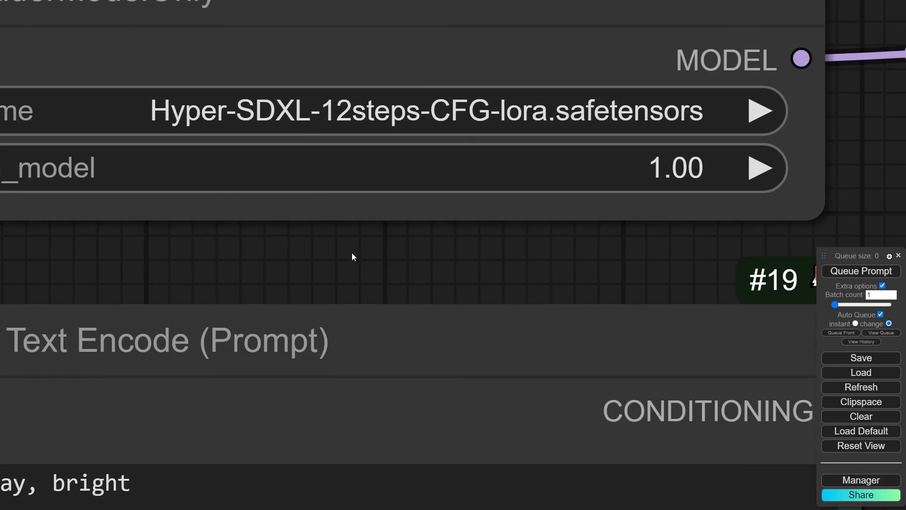
left_click_drag(352, 253, 368, 294)
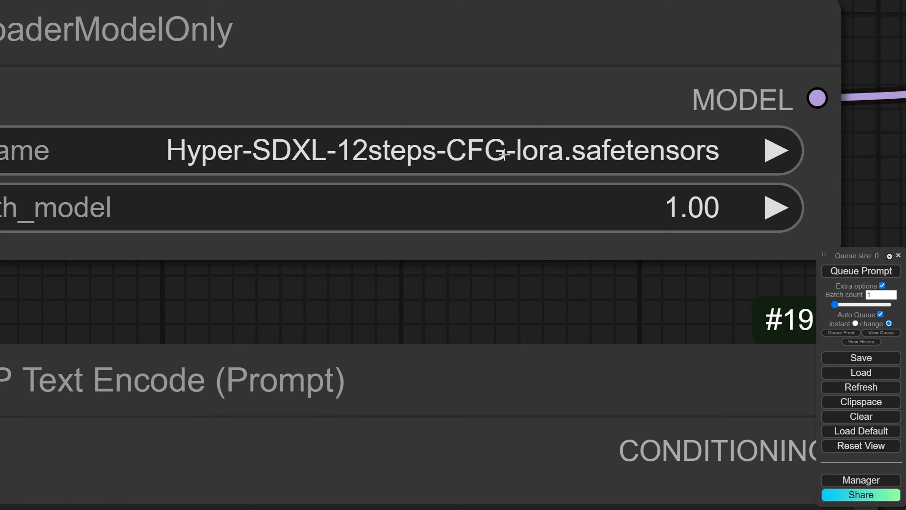
scroll(532, 158, "down", 10)
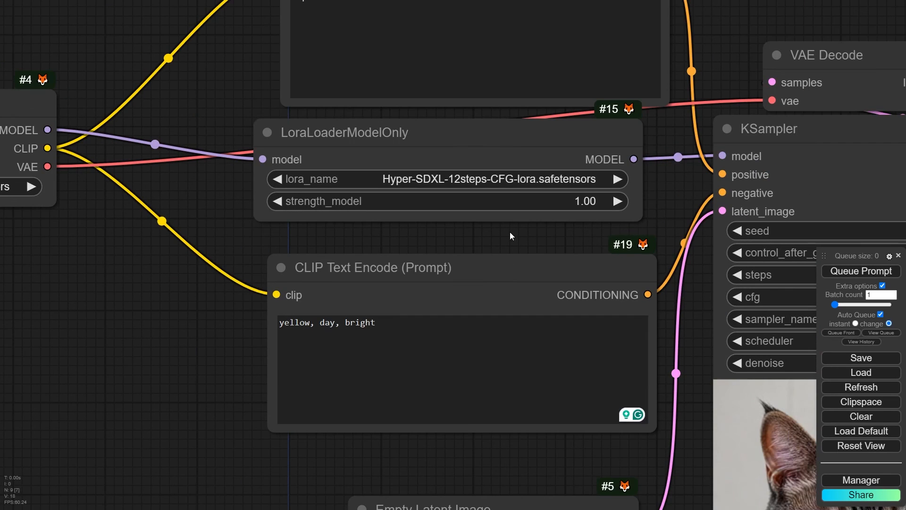
left_click_drag(513, 235, 452, 249)
left_click_drag(409, 152, 433, 153)
scroll(161, 199, "down", 4)
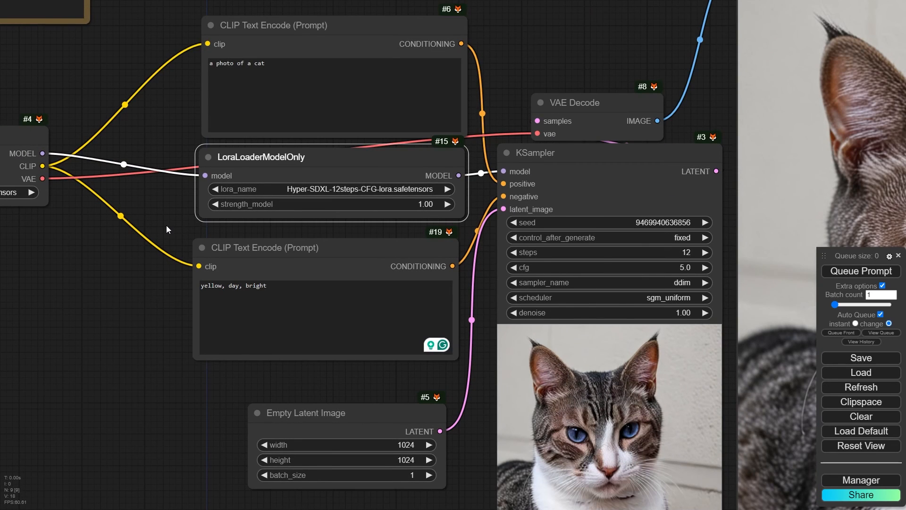
left_click_drag(730, 203, 310, 199)
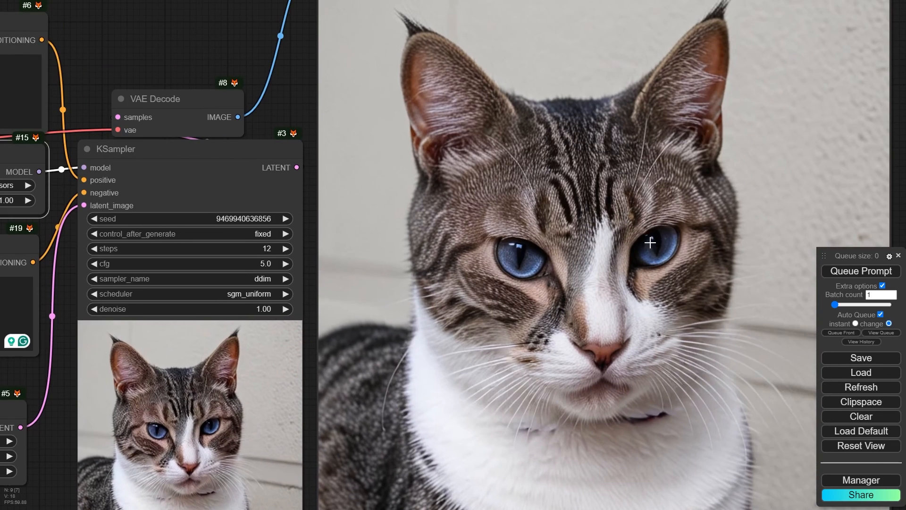
scroll(650, 242, "down", 4)
scroll(36, 331, "up", 5)
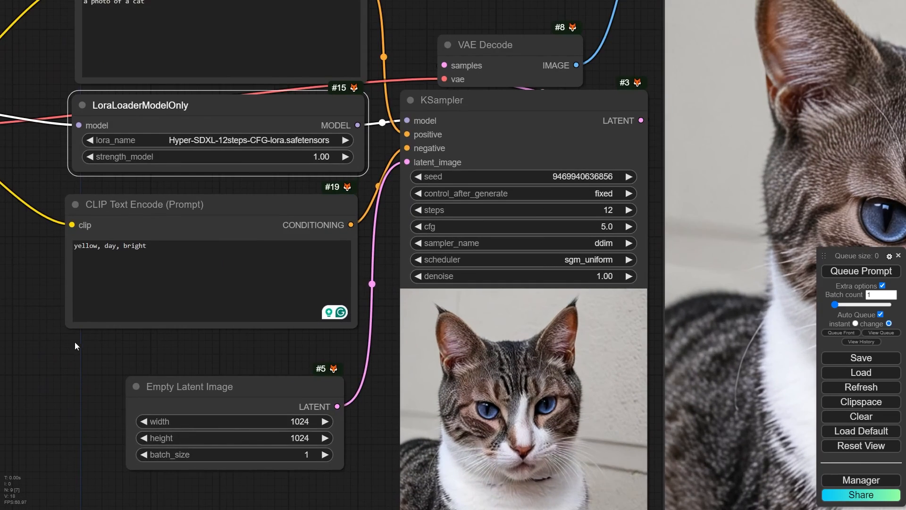
- Clear the negative prompt "yellow, day, bright" from the lower CLIP Text Encode node and review the regenerated cat image
left_click_drag(75, 343, 99, 388)
scroll(79, 310, "up", 5)
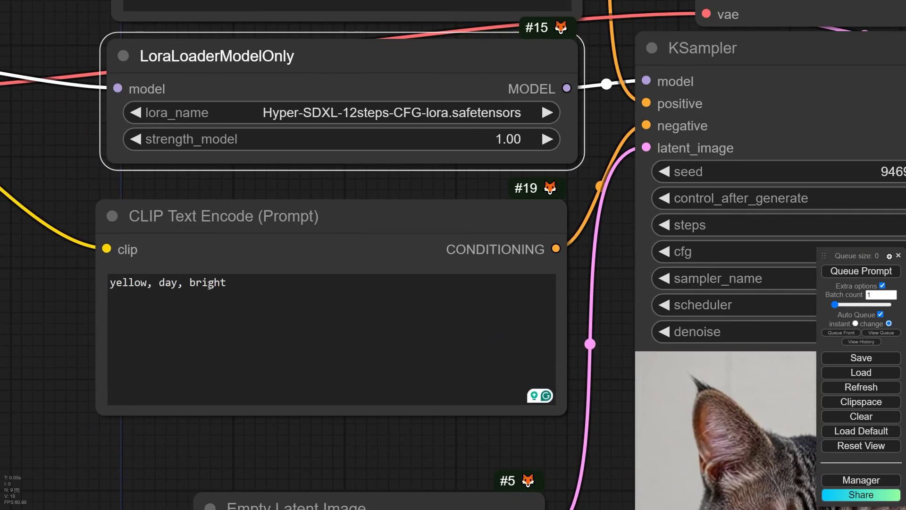
left_click(237, 283)
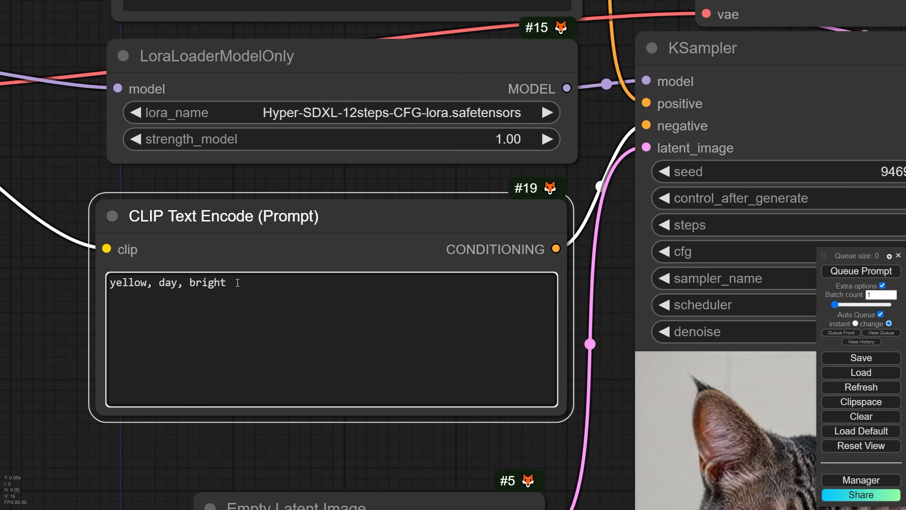
scroll(175, 438, "down", 5)
left_click_drag(188, 447, 130, 288)
scroll(131, 287, "down", 1)
left_click_drag(143, 191, 45, 190)
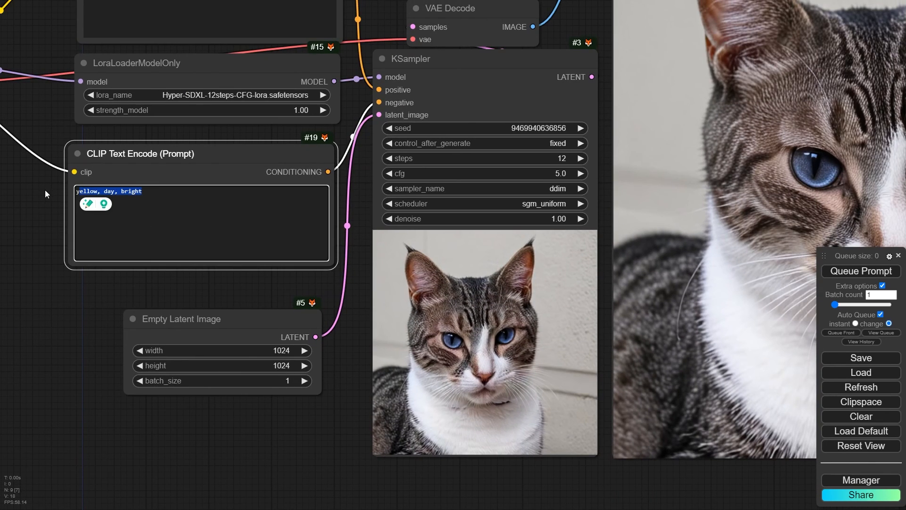
key("ctrl+a")
key("BackSpace")
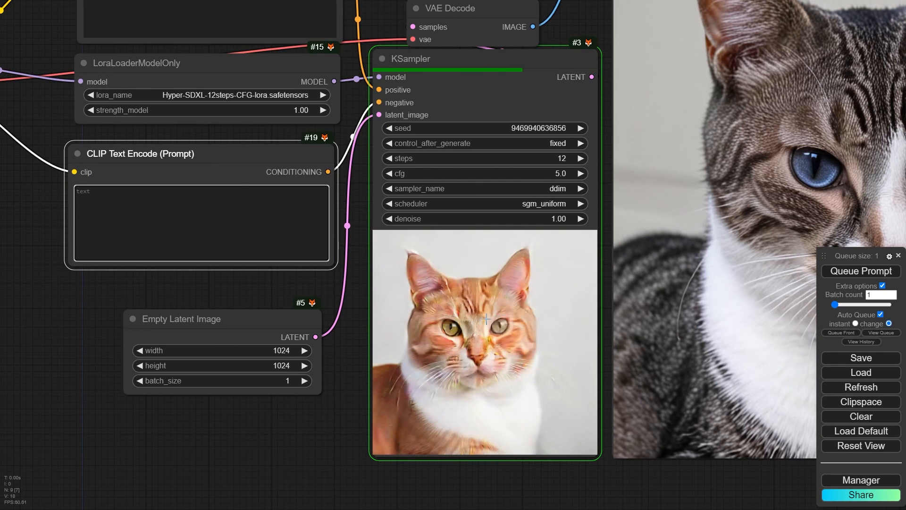
left_click_drag(267, 290, 349, 345)
scroll(350, 344, "down", 2)
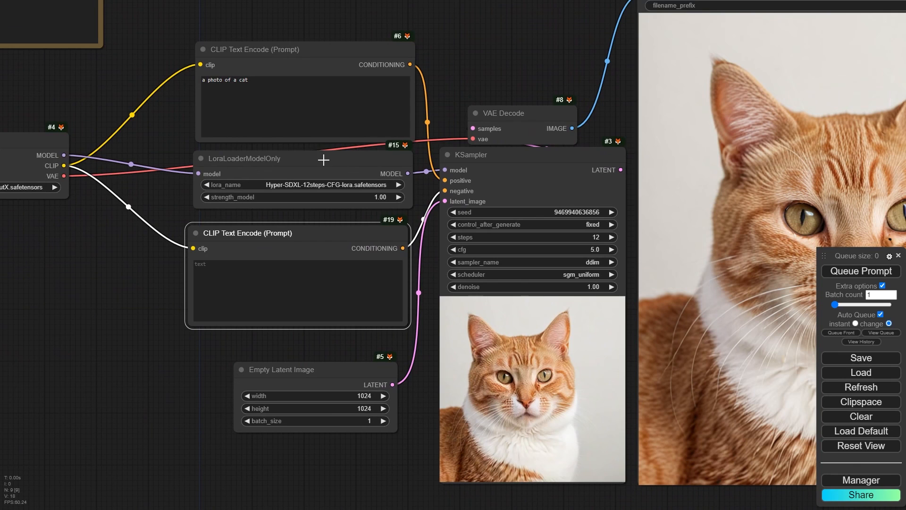
mouse_move(324, 160)
left_mouse_down()
mouse_move(312, 161)
mouse_move(320, 159)
left_mouse_up()
scroll(299, 169, "up", 5)
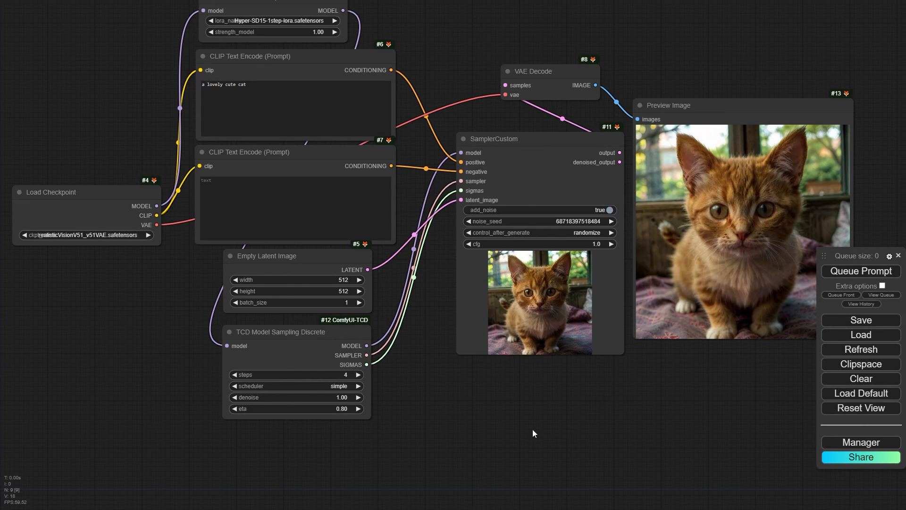
- Examine the Hyper-SD15 1-step LoRA workflow, from its checkpoint and LoRA loader to the TCD Model Sampling Discrete and Preview Image nodes
scroll(56, 234, "up", 6)
scroll(234, 251, "down", 5)
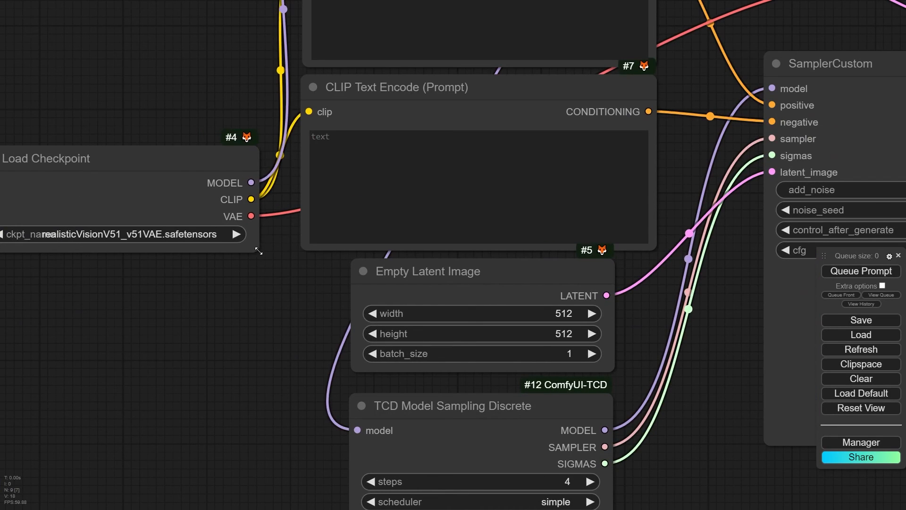
scroll(152, 303, "up", 5)
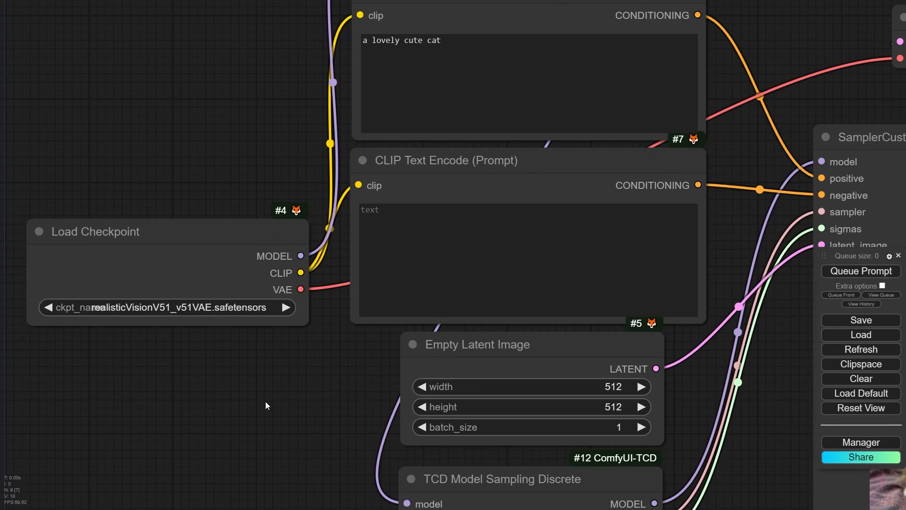
left_click_drag(266, 371, 199, 426)
scroll(201, 425, "down", 5)
scroll(309, 110, "up", 5)
scroll(350, 150, "up", 5)
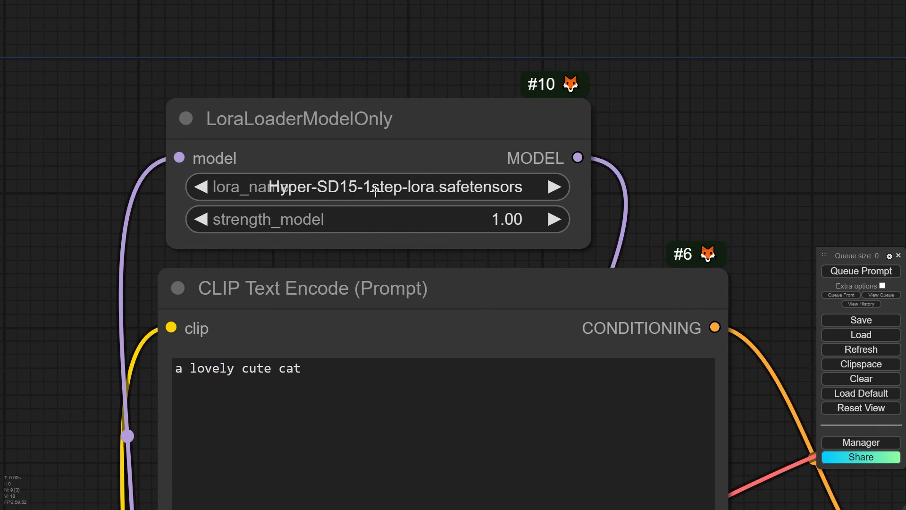
scroll(629, 199, "down", 6)
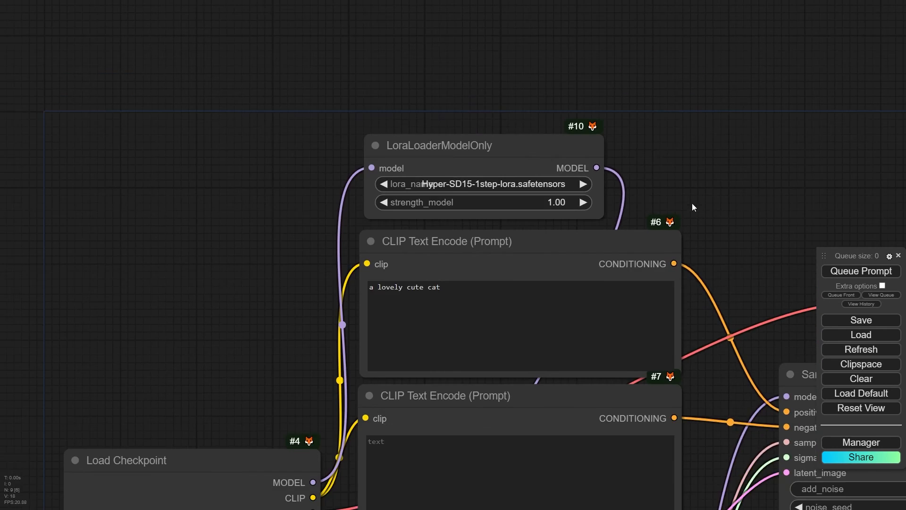
left_click_drag(774, 302, 420, 137)
scroll(426, 156, "down", 5)
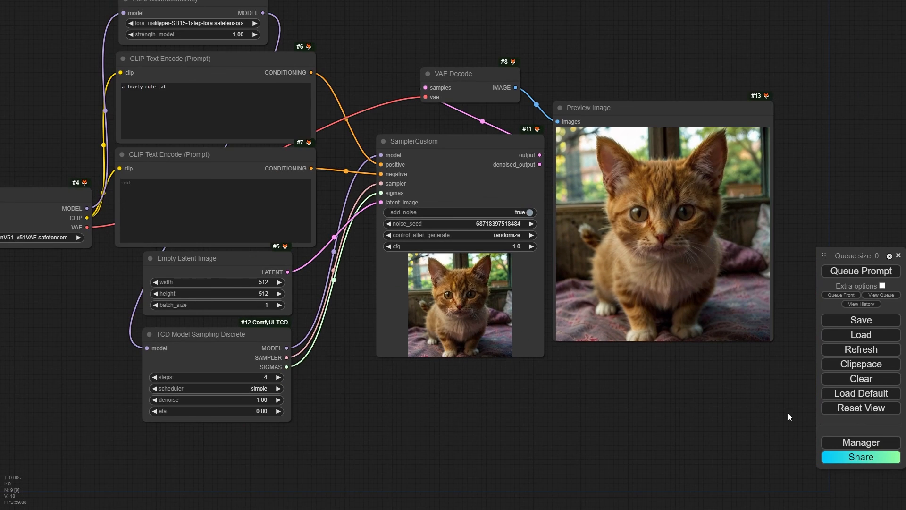
- Open the custom node installer in ComfyUI Manager, and copy the word "canvas" from the README title on the canvas_tab GitHub page
left_click(861, 443)
left_click(432, 172)
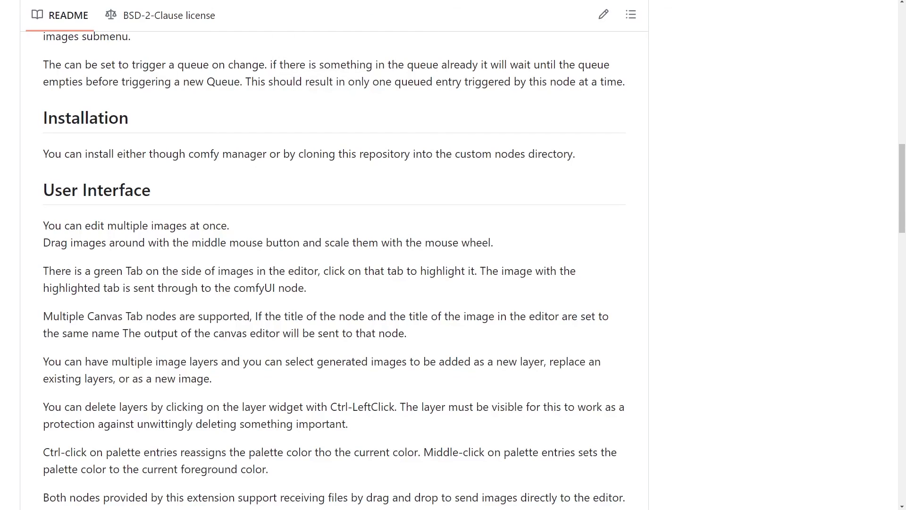
left_click(307, 0)
scroll(182, 126, "up", 12)
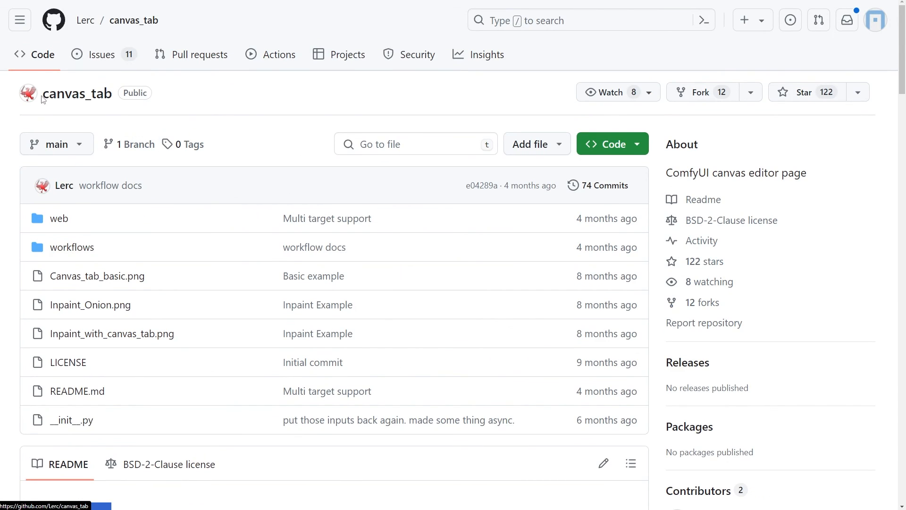
scroll(163, 353, "down", 7)
left_click_drag(44, 191, 112, 193)
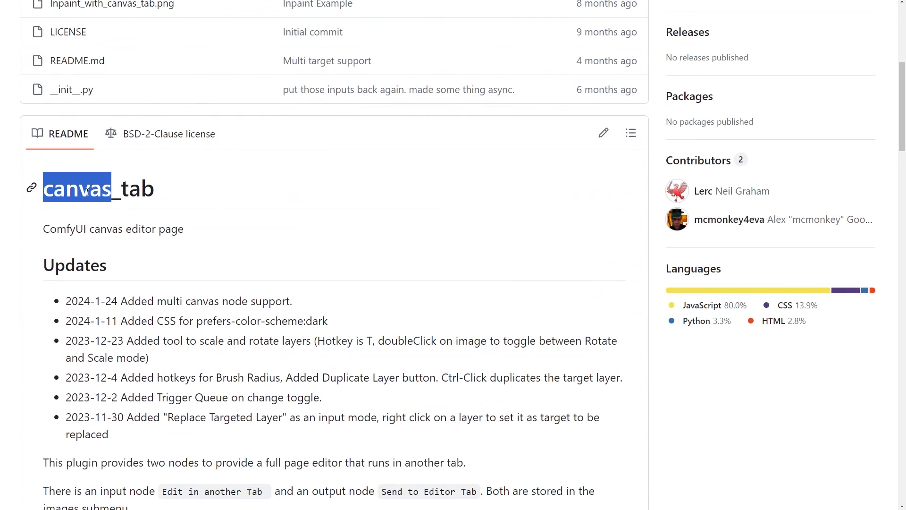
right_click(87, 193)
left_click(124, 203)
- Switch back to ComfyUI, search the custom nodes for "canvas" and install the Canvas Tab extension
left_click(188, 0)
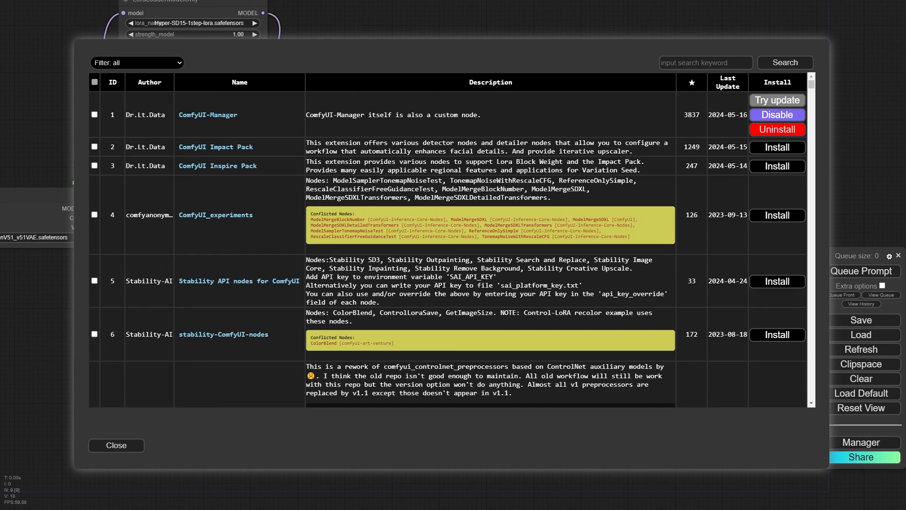
left_click(714, 63)
key("ctrl+v")
key("Return")
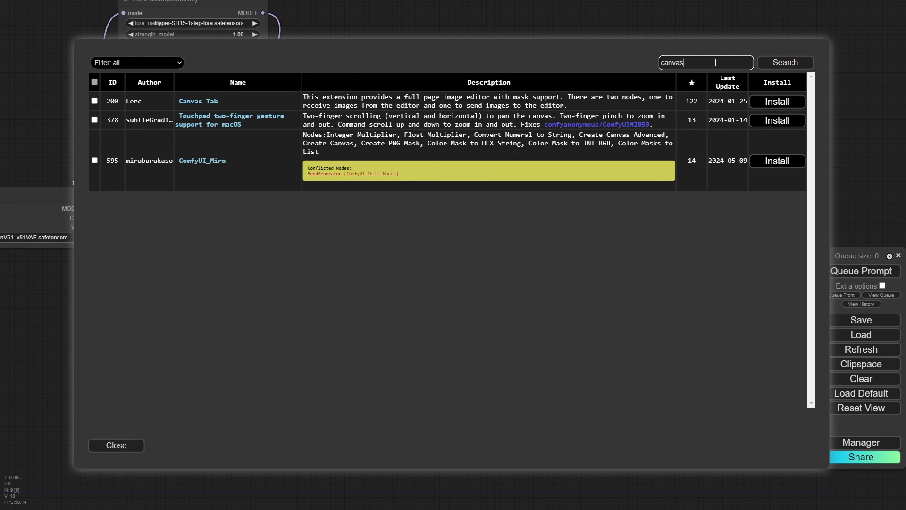
left_click(783, 103)
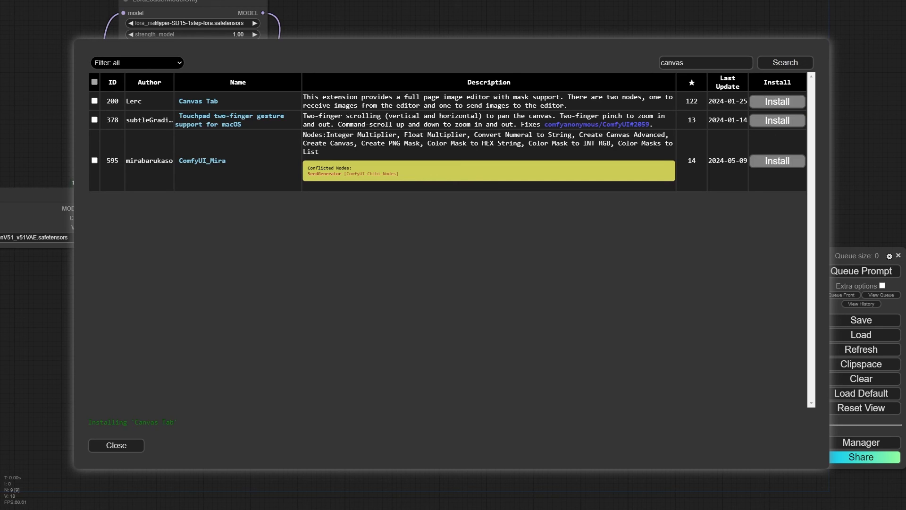
- Switch to the canvas_tab GitHub page and examine the example node setup and controlnet inpaint workflow in its README
left_click(302, 0)
scroll(336, 308, "down", 17)
scroll(330, 312, "down", 7)
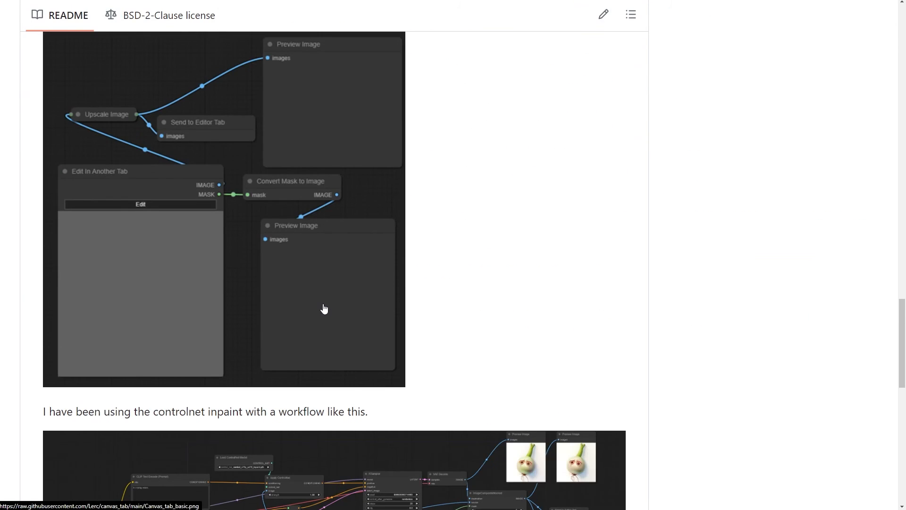
scroll(134, 222, "down", 8)
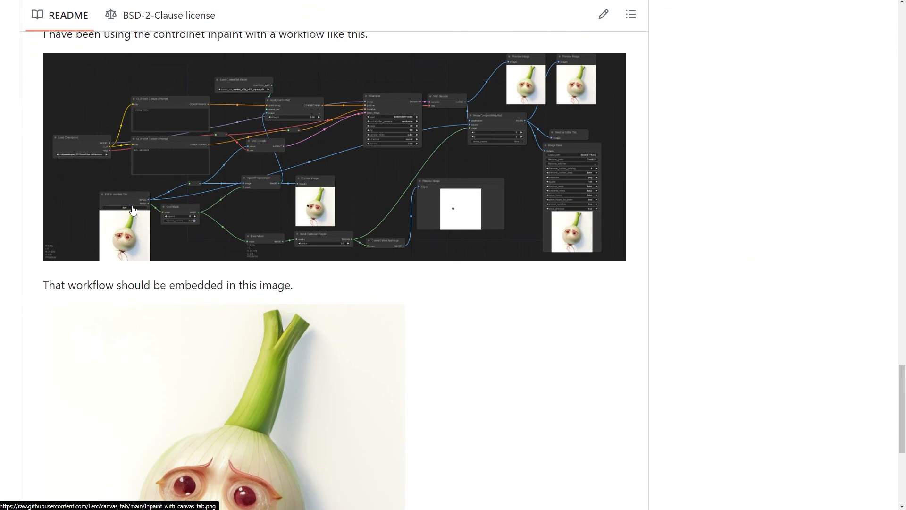
scroll(133, 217, "down", 6)
scroll(238, 237, "up", 6)
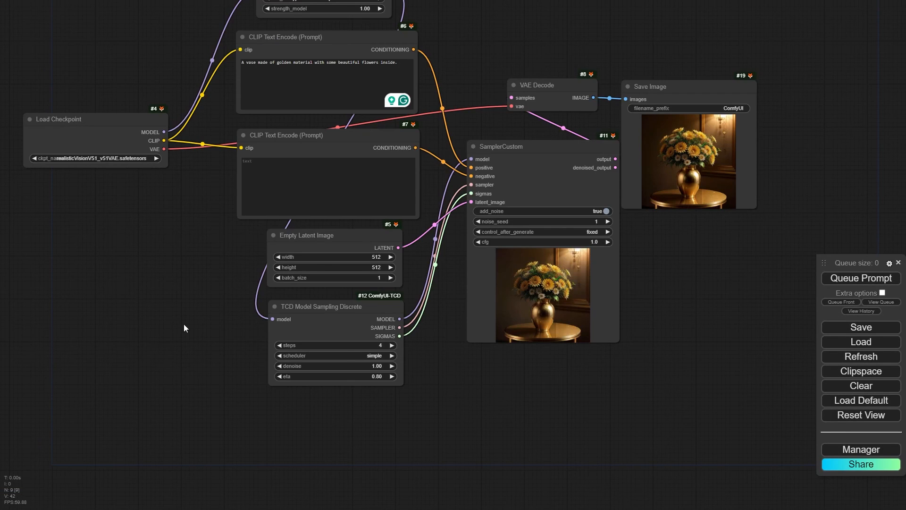
- Add an Edit In Another Tab node from the image category and place it in the free space beside TCD Model Sampling Discrete
right_click(174, 329)
left_click(209, 331)
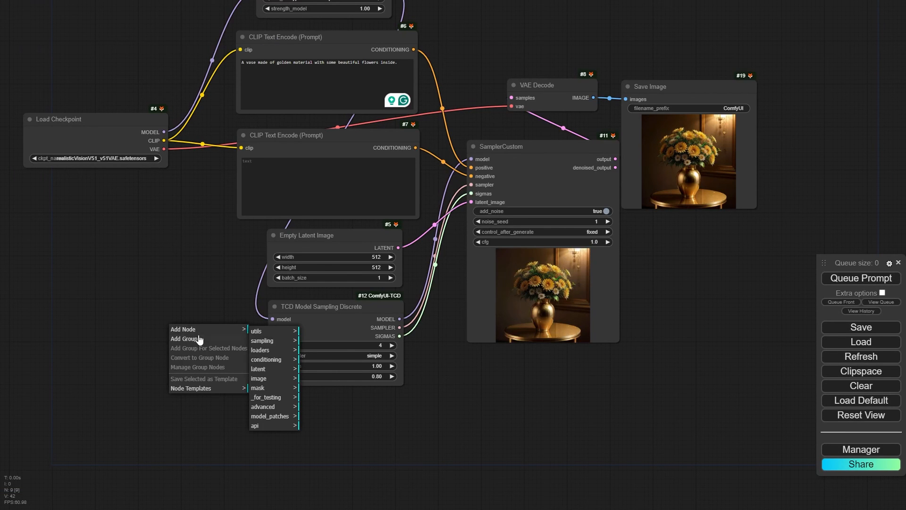
left_click(279, 378)
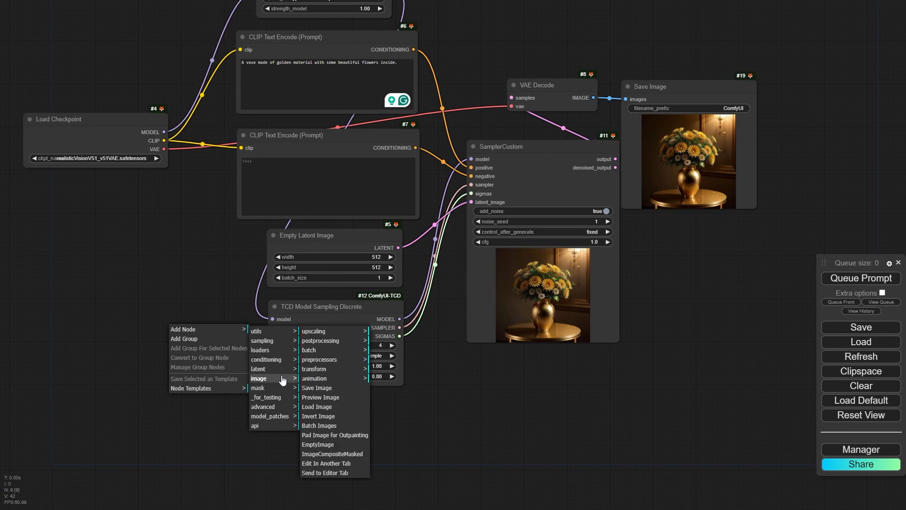
left_click(333, 465)
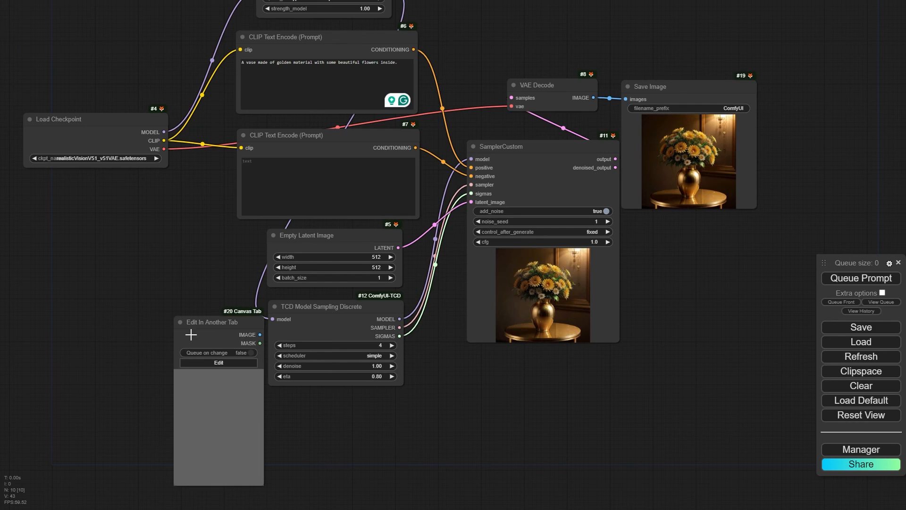
scroll(139, 439, "up", 5)
left_click_drag(275, 236, 174, 165)
scroll(258, 260, "down", 5)
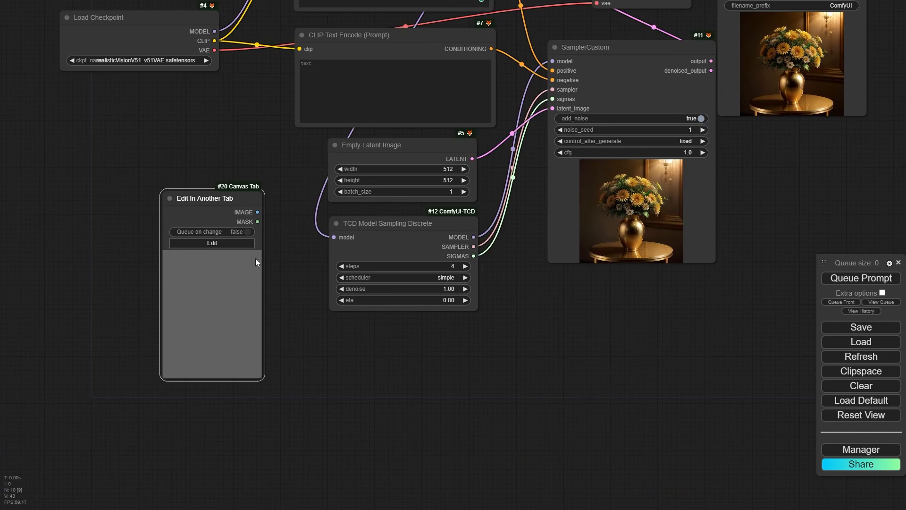
- Open the canvas editor from the Edit In Another Tab node and reposition its browser window over the ComfyUI graph
scroll(203, 236, "up", 4)
left_click(205, 249)
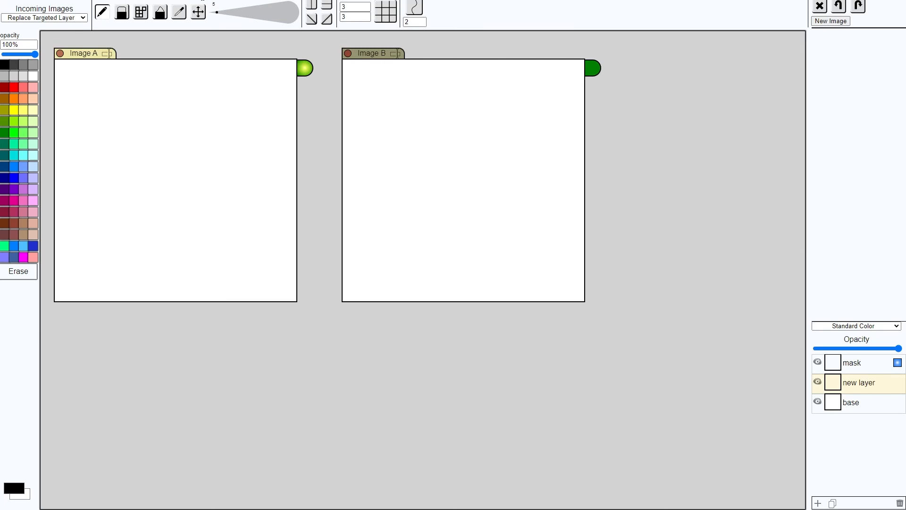
left_click_drag(193, 0, 256, 58)
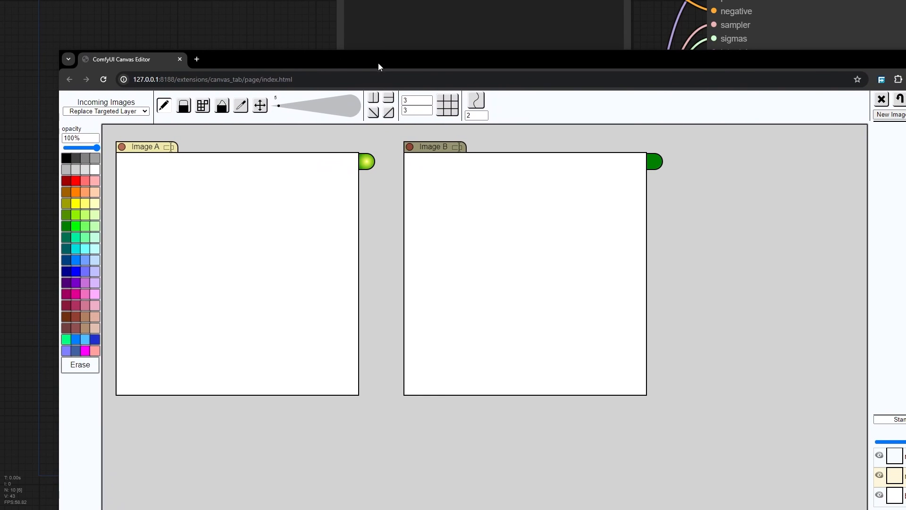
mouse_move(404, 65)
left_mouse_down()
mouse_move(497, 79)
mouse_move(511, 41)
mouse_move(333, 20)
mouse_move(0, 26)
mouse_move(374, 75)
mouse_move(403, 62)
left_mouse_up()
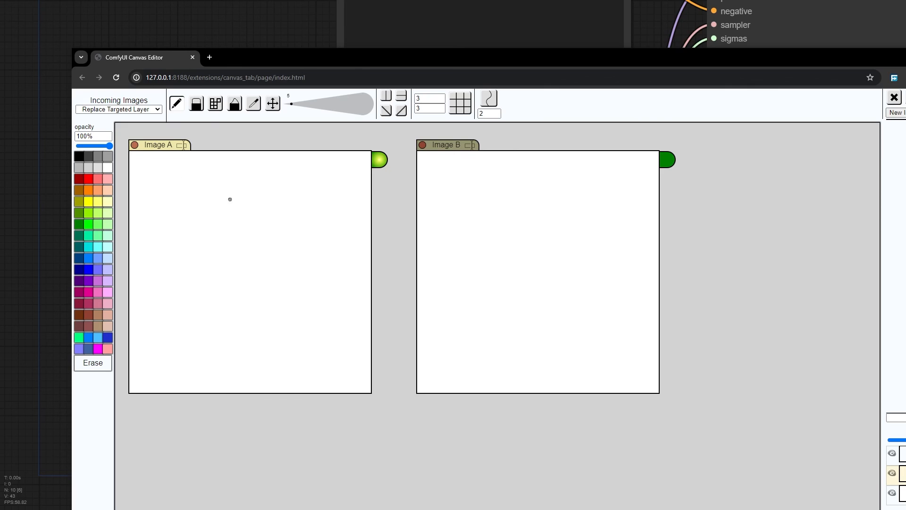
left_click_drag(631, 57, 510, 1)
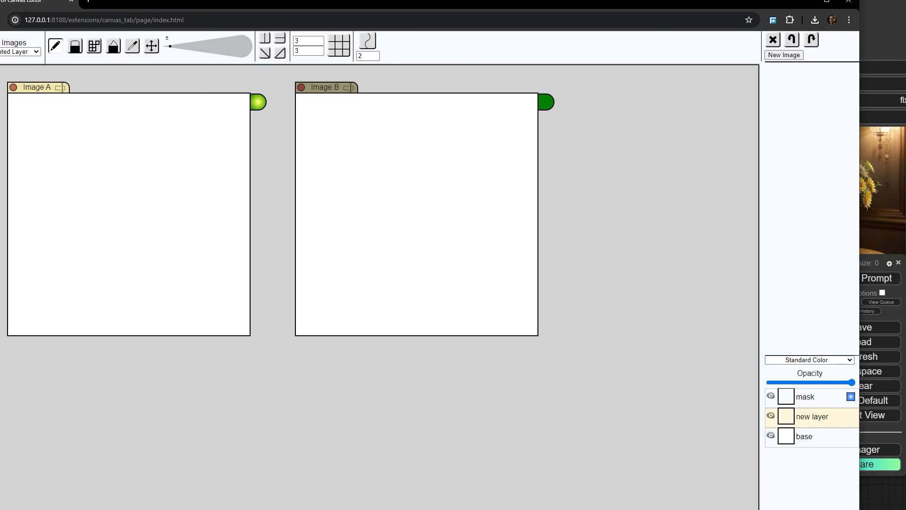
- Shrink the canvas editor window, place it beside the Edit In Another Tab node, and draw two test strokes on Image A
left_click_drag(859, 0, 317, 263)
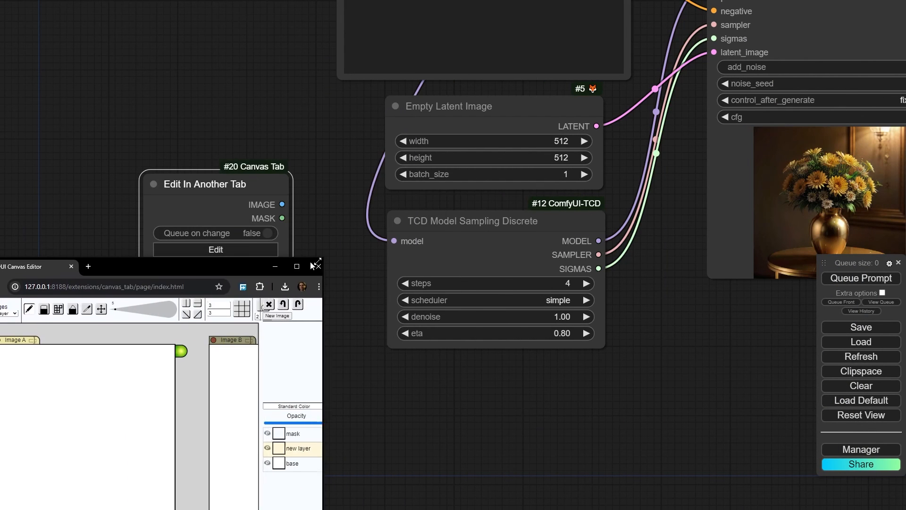
left_click_drag(208, 259, 585, 54)
mouse_move(472, 154)
left_mouse_down()
mouse_move(455, 190)
mouse_move(469, 213)
left_mouse_up()
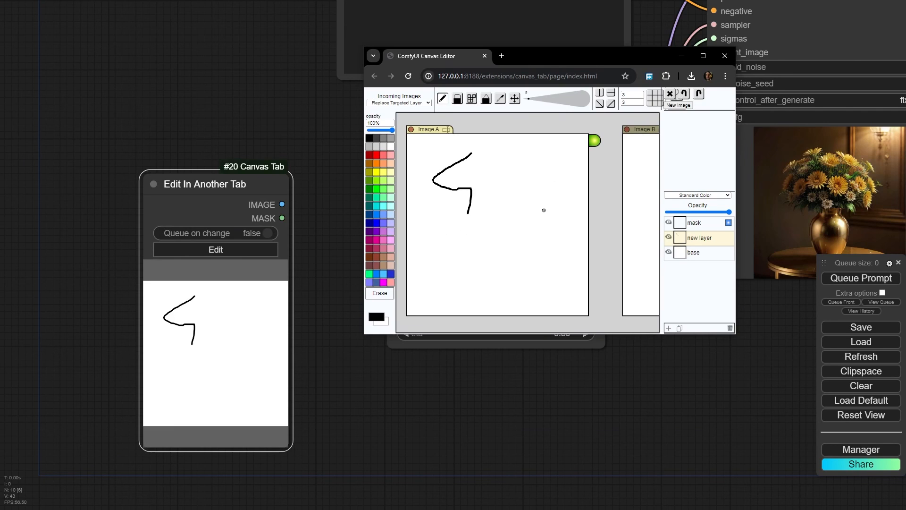
left_click_drag(481, 244, 516, 241)
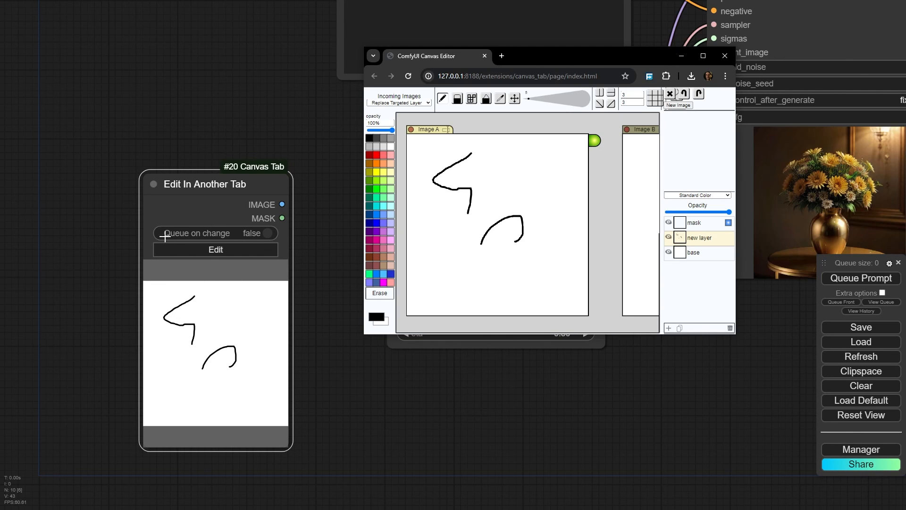
- Enable Queue on change on the Edit In Another Tab node and draw two black test strokes on the blank Image A
left_click(268, 233)
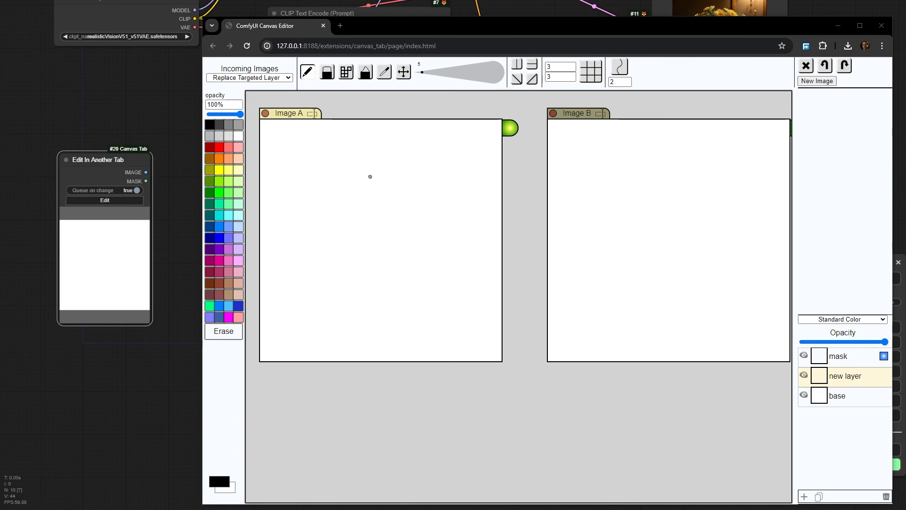
mouse_move(345, 165)
left_mouse_down()
mouse_move(362, 141)
mouse_move(347, 164)
mouse_move(384, 208)
left_mouse_up()
mouse_move(409, 262)
left_mouse_down()
mouse_move(375, 267)
mouse_move(390, 281)
left_mouse_up()
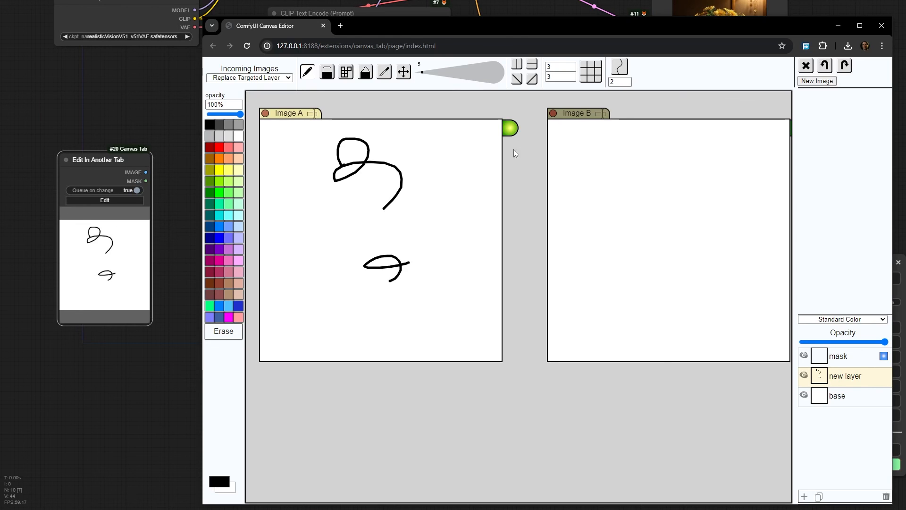
- Move Image B beside Image A, scribble black strokes on it and make Image B the source for the node
left_click_drag(616, 253, 582, 254)
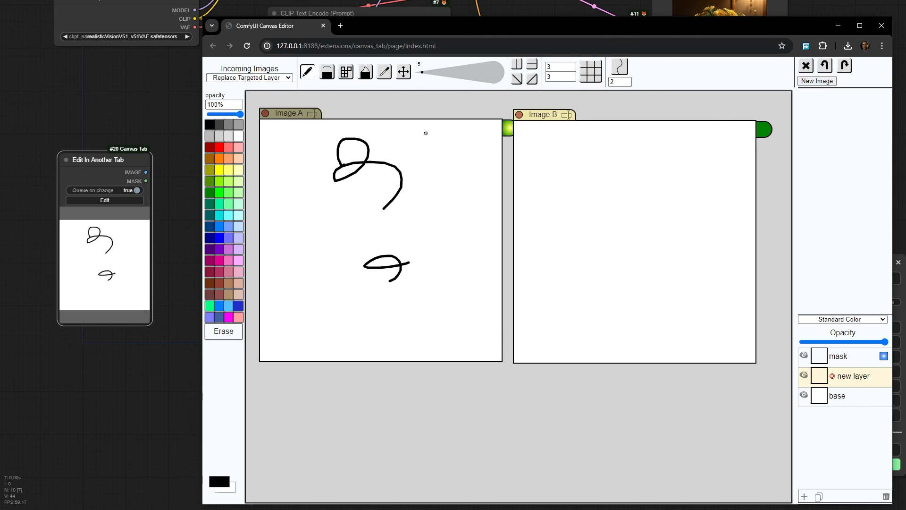
mouse_move(584, 242)
left_mouse_down()
mouse_move(571, 207)
mouse_move(612, 228)
mouse_move(629, 196)
mouse_move(658, 268)
mouse_move(580, 294)
mouse_move(643, 285)
left_mouse_up()
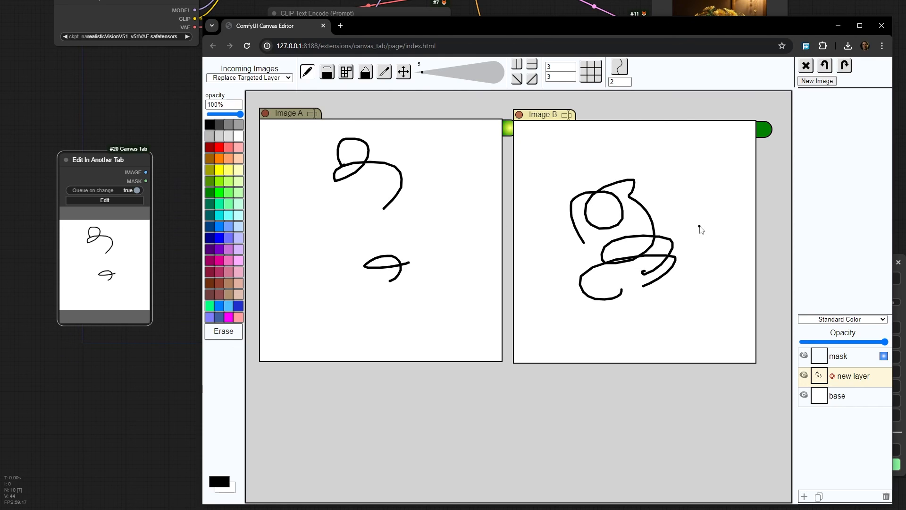
left_click_drag(699, 226, 708, 244)
left_click(765, 130)
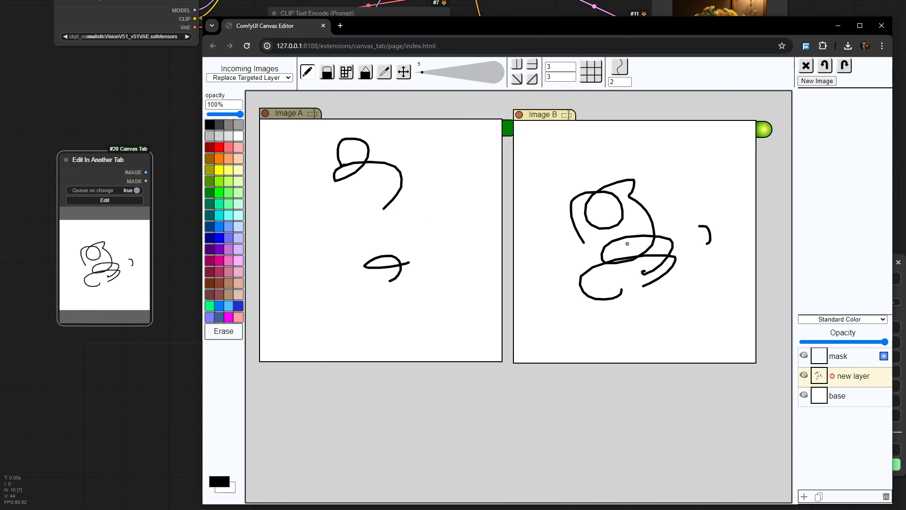
mouse_move(557, 156)
left_mouse_down()
mouse_move(599, 131)
mouse_move(602, 157)
mouse_move(674, 236)
left_mouse_up()
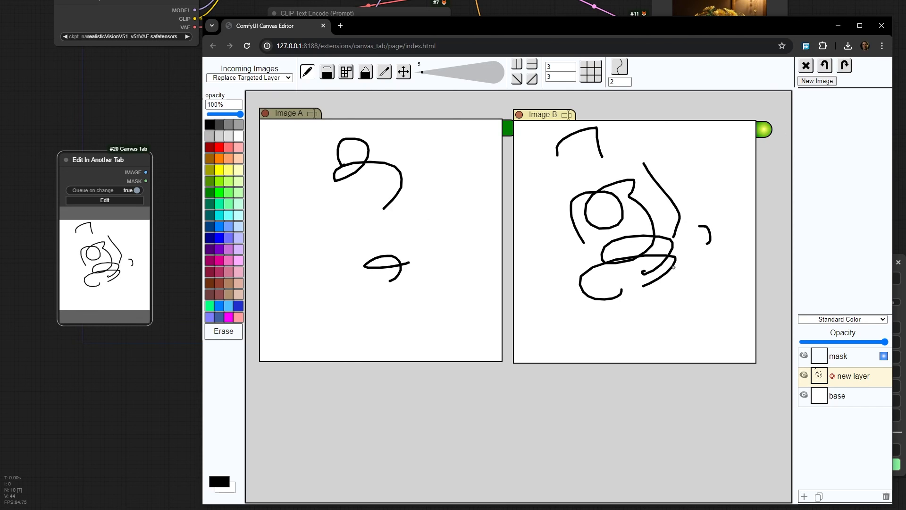
left_click_drag(678, 277, 683, 319)
left_click_drag(645, 291, 625, 211)
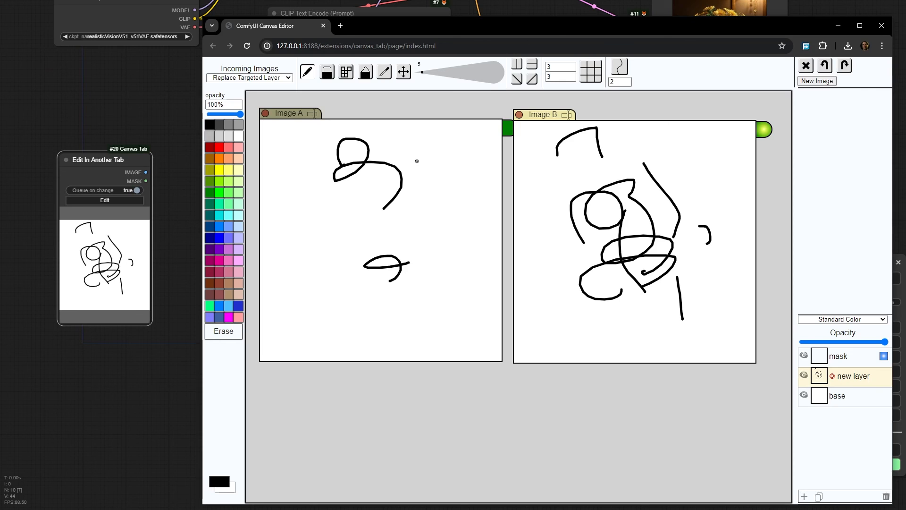
- Scribble over Image A in black and red and make it the source for the node again
mouse_move(388, 204)
left_mouse_down()
mouse_move(351, 214)
mouse_move(309, 255)
mouse_move(307, 158)
mouse_move(279, 188)
mouse_move(283, 203)
mouse_move(309, 218)
left_mouse_up()
left_click(219, 148)
left_click_drag(342, 166, 336, 163)
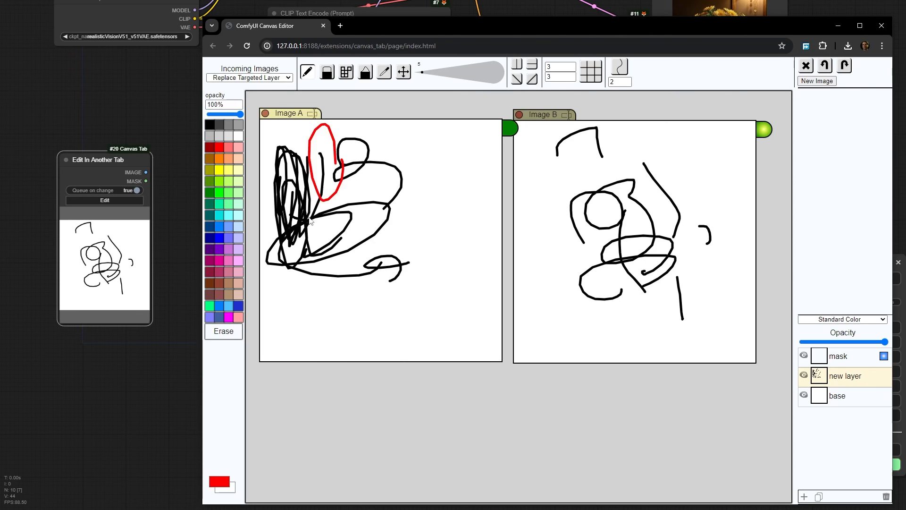
mouse_move(310, 222)
left_mouse_down()
mouse_move(321, 238)
mouse_move(332, 232)
mouse_move(372, 139)
mouse_move(313, 232)
left_mouse_up()
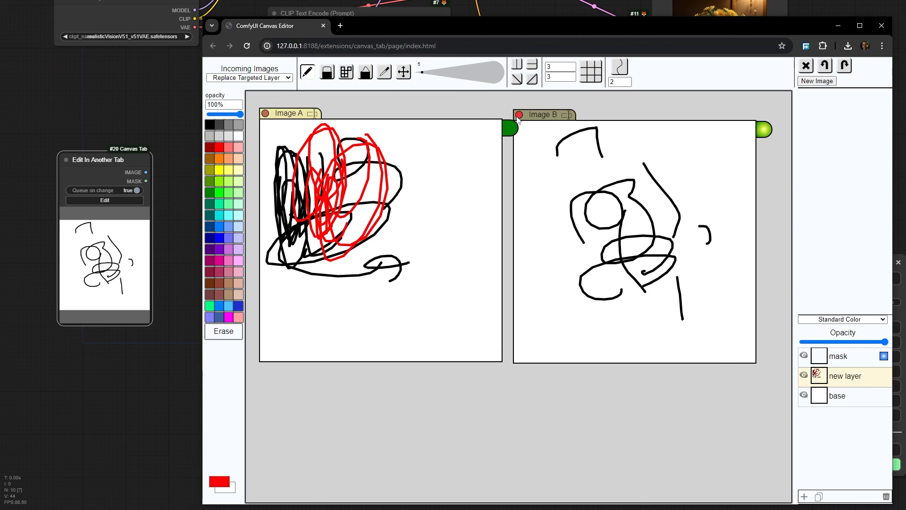
left_click(510, 126)
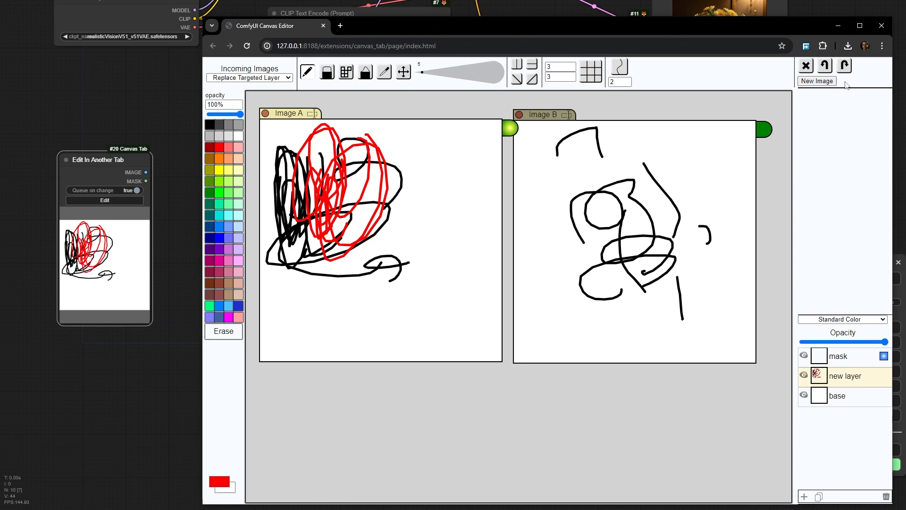
- Create a new image 768 wide and 512 high in the canvas editor
left_click(827, 83)
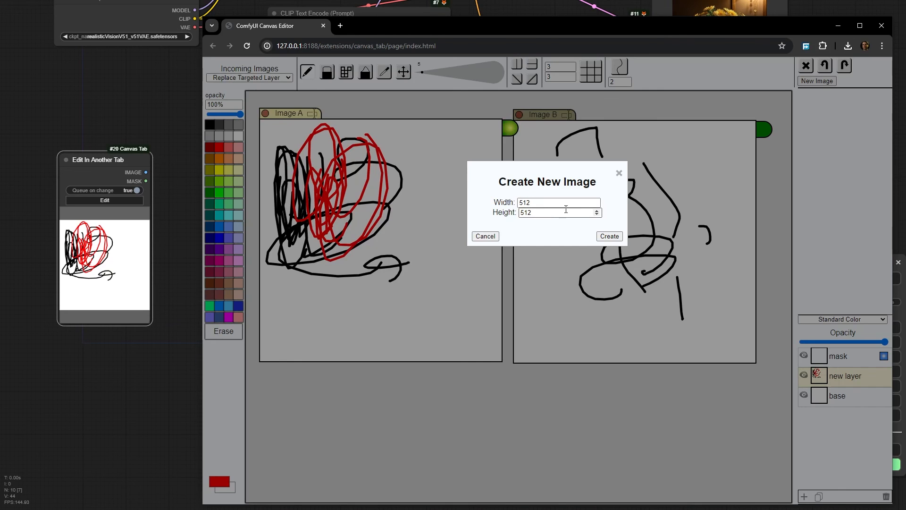
left_click_drag(556, 203, 471, 204)
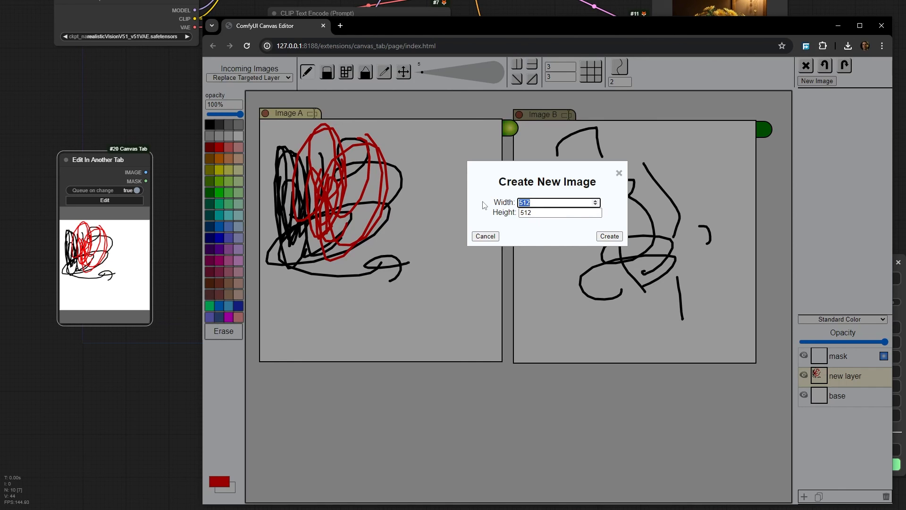
type("768")
left_click(599, 236)
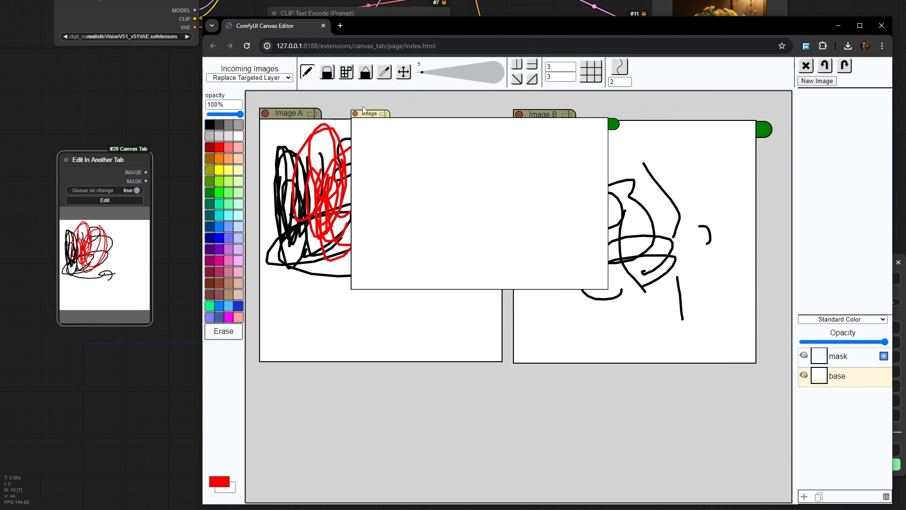
- Delete Image A and Image B and move the new blank image to the middle of the workspace
mouse_move(371, 116)
left_mouse_down()
mouse_move(354, 221)
mouse_move(358, 287)
mouse_move(367, 262)
mouse_move(342, 265)
left_mouse_up()
left_click(282, 115)
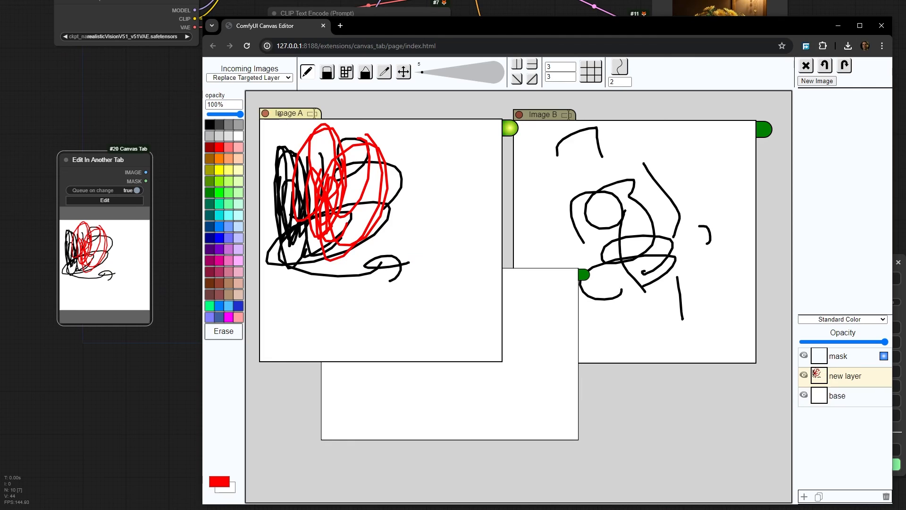
left_click(264, 113)
left_click(519, 115)
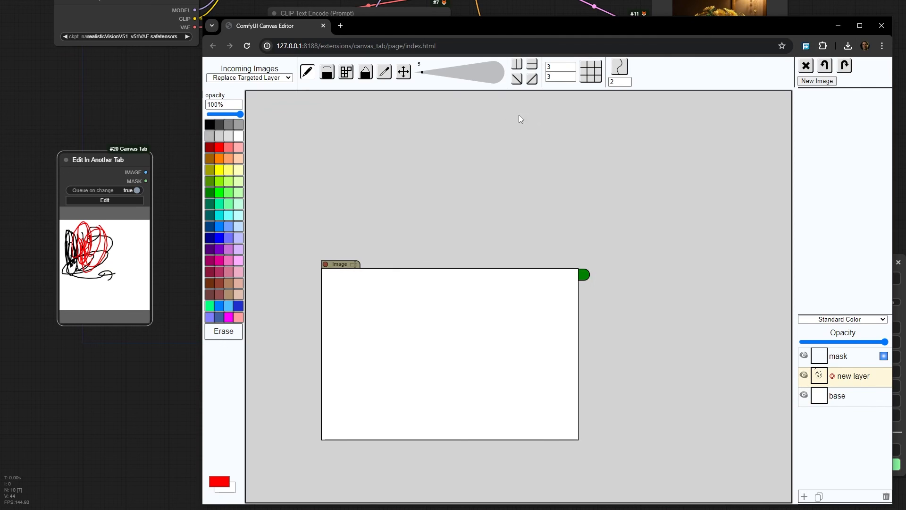
left_click_drag(391, 263, 410, 202)
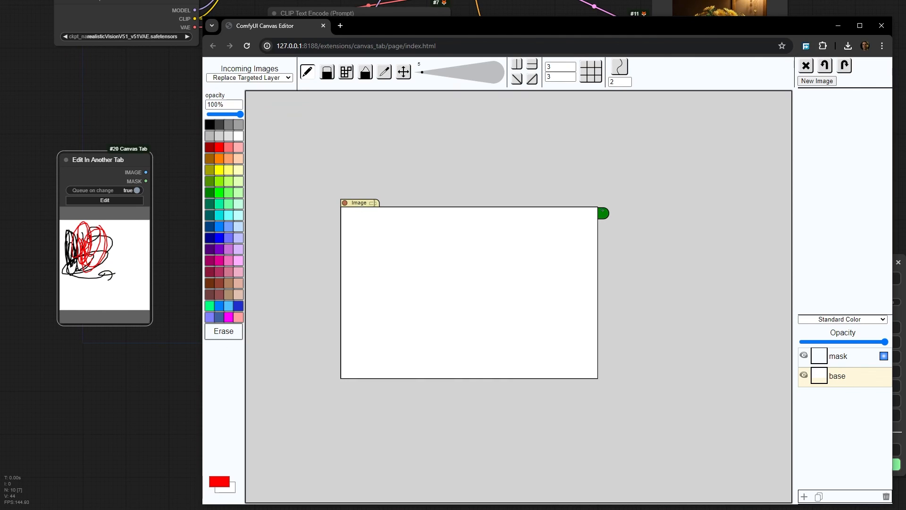
- Make the new image the source for the node and sketch an orange vase with green stems on it
left_click(603, 213)
scroll(445, 298, "up", 3)
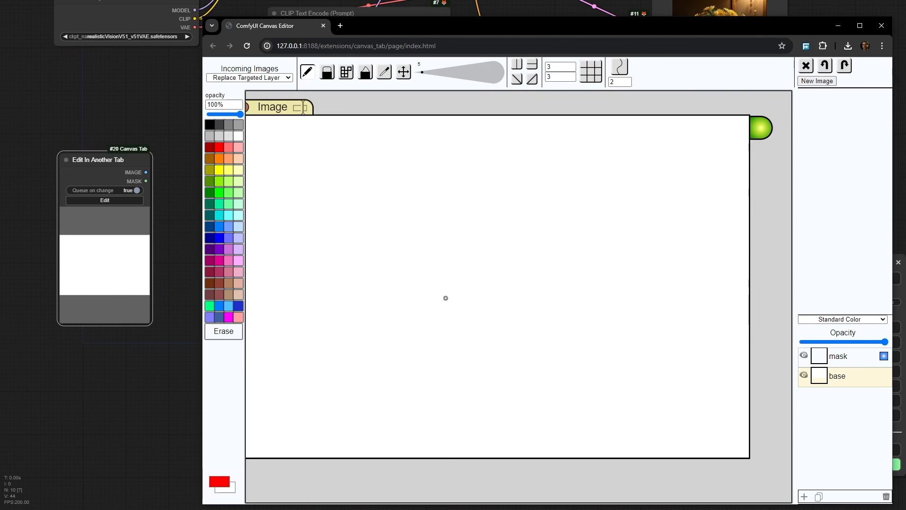
scroll(424, 277, "down", 2)
mouse_move(359, 248)
left_mouse_down()
mouse_move(399, 225)
mouse_move(477, 232)
mouse_move(528, 309)
left_mouse_up()
left_click_drag(475, 313, 442, 307)
left_click_drag(419, 313, 376, 346)
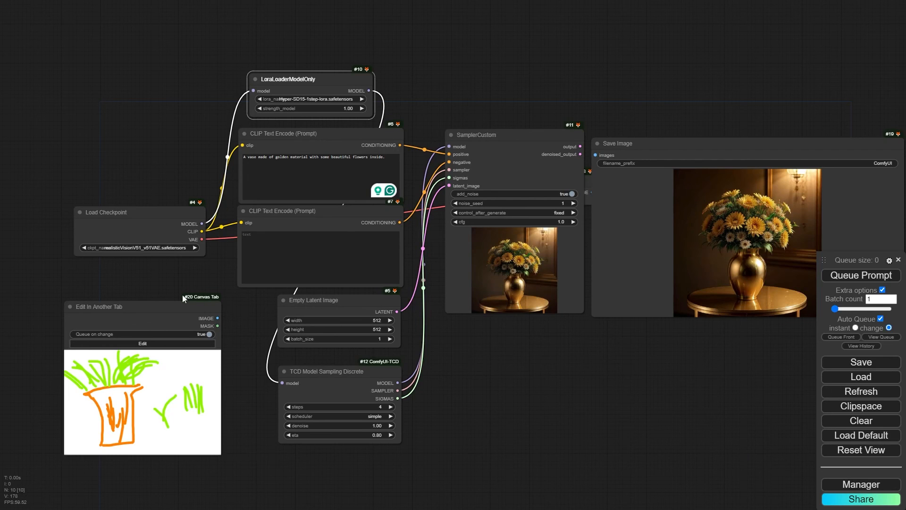
- Move the Edit In Another Tab node further down to leave free space below the Load Checkpoint node
scroll(165, 288, "up", 4)
left_click_drag(165, 288, 168, 282)
left_click_drag(173, 239, 255, 91)
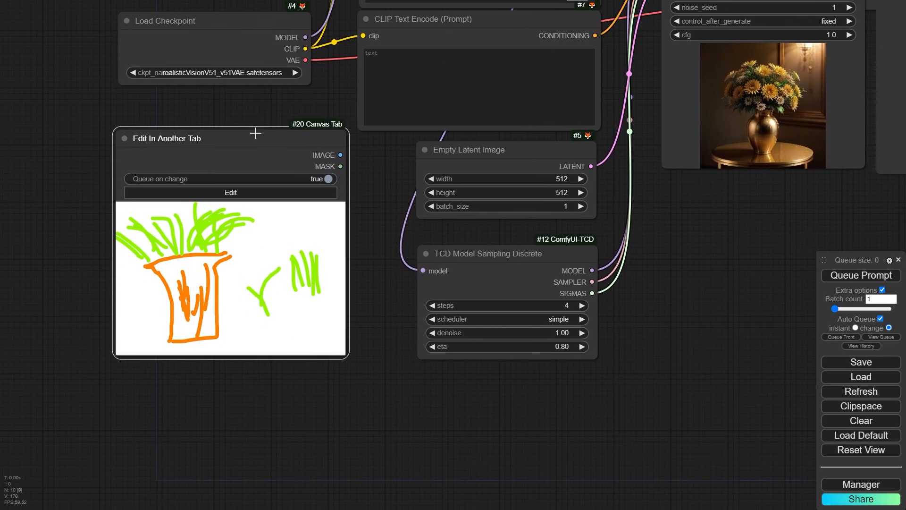
left_click_drag(255, 134, 208, 229)
left_click_drag(265, 168, 287, 102)
scroll(217, 351, "up", 5)
scroll(254, 271, "down", 4)
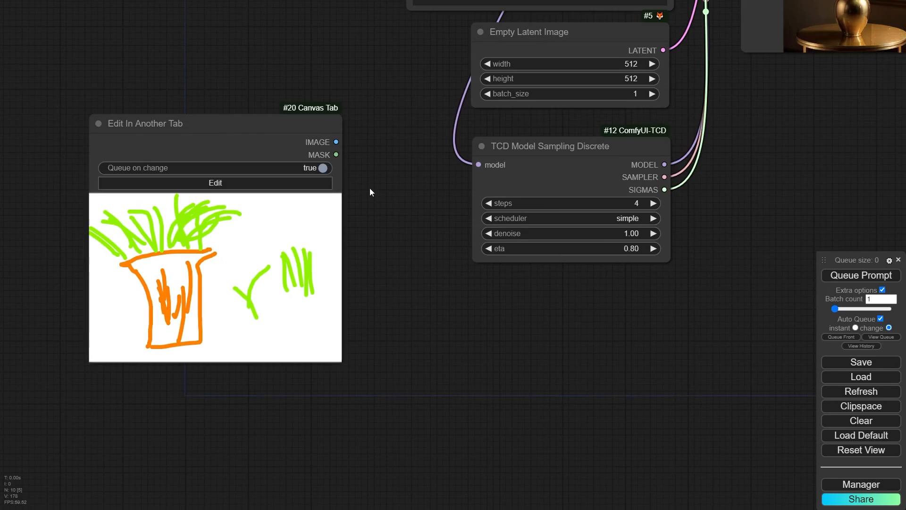
- Add a VAE Encode node fed by the canvas IMAGE output, connect the checkpoint's VAE to it, and place it below Load Checkpoint
left_click_drag(370, 192, 281, 325)
scroll(486, 171, "down", 4)
left_click_drag(567, 129, 543, 239)
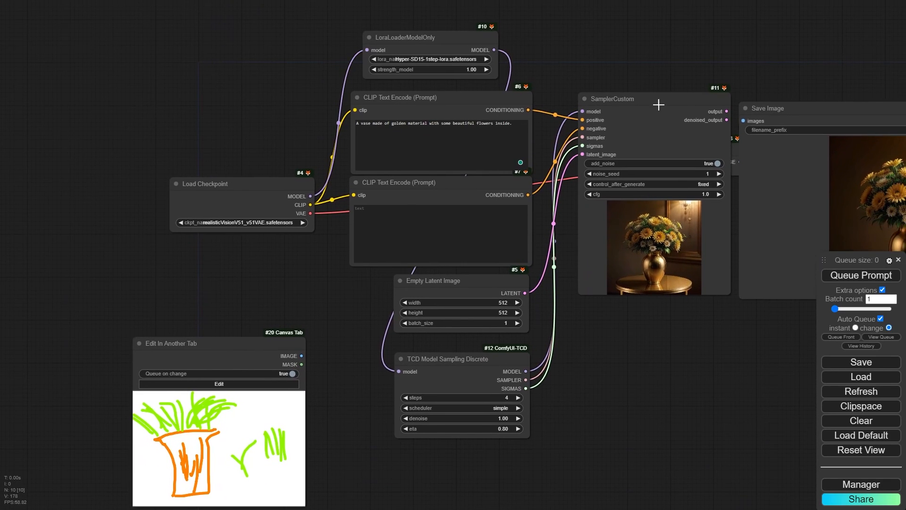
scroll(265, 261, "up", 5)
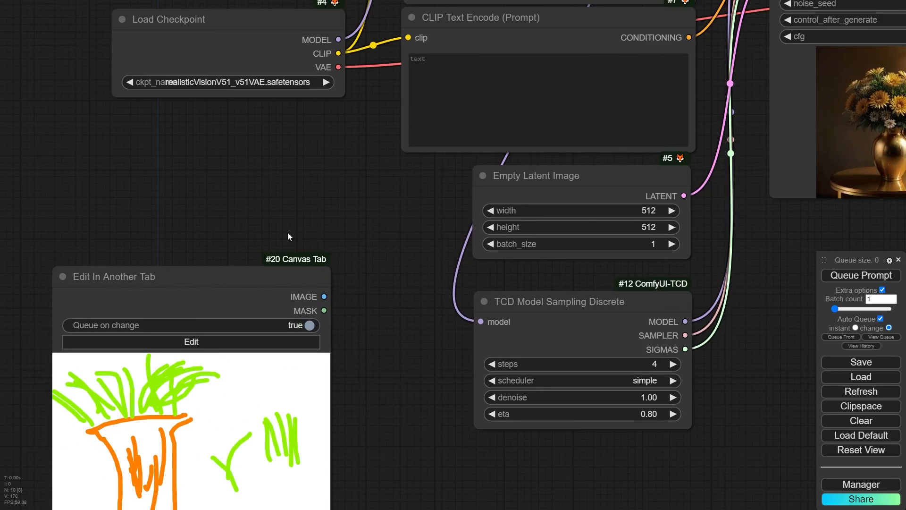
left_click_drag(301, 229, 219, 196)
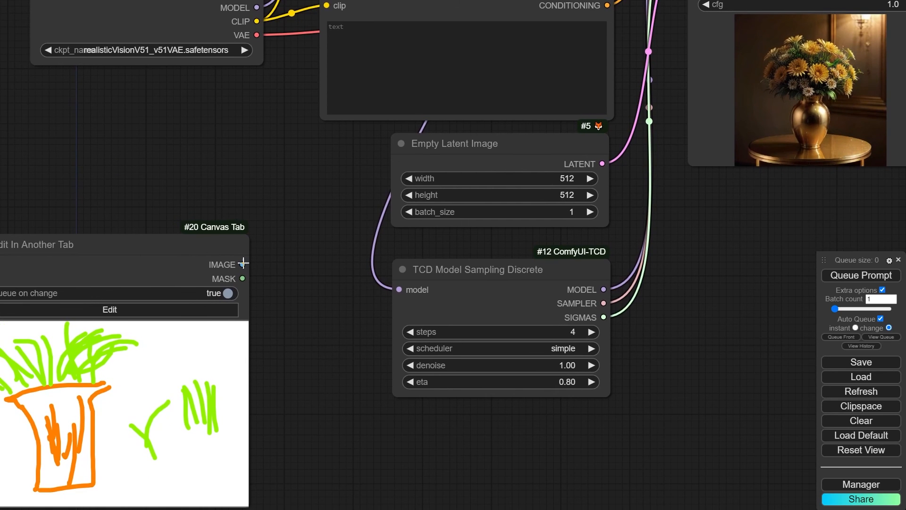
left_click_drag(242, 264, 273, 258)
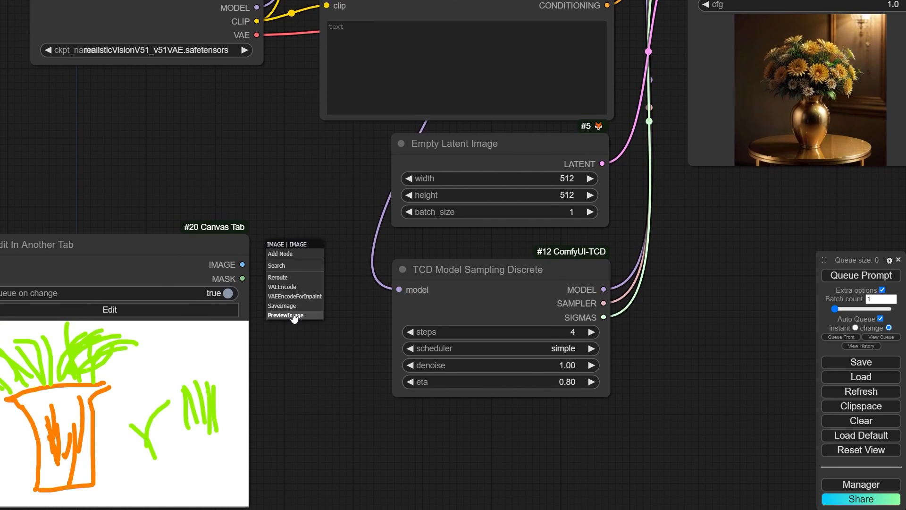
left_click(294, 289)
left_click_drag(349, 250, 369, 219)
left_click_drag(293, 118, 326, 158)
left_click_drag(286, 77, 333, 287)
left_click_drag(357, 255, 293, 200)
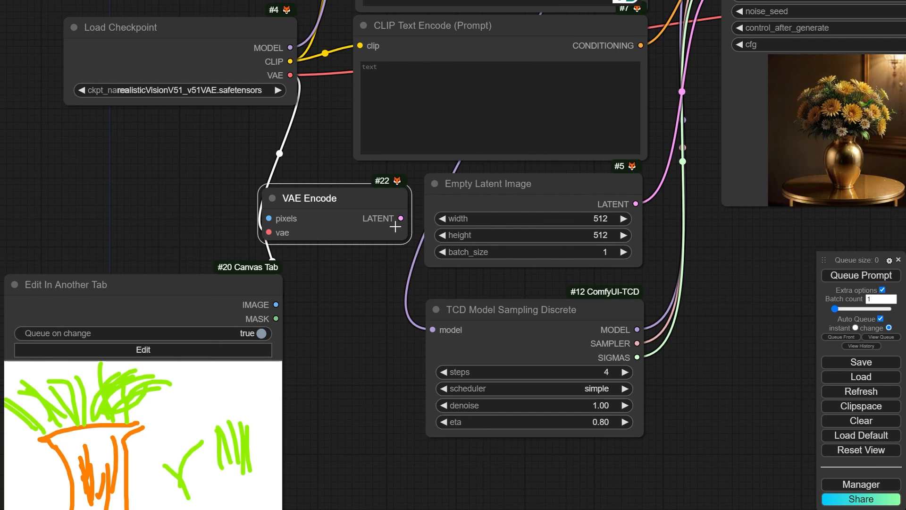
- Connect VAE Encode's LATENT output to SamplerCustom's latent_image and move the Edit In Another Tab node up close beneath VAE Encode
scroll(367, 290, "down", 3)
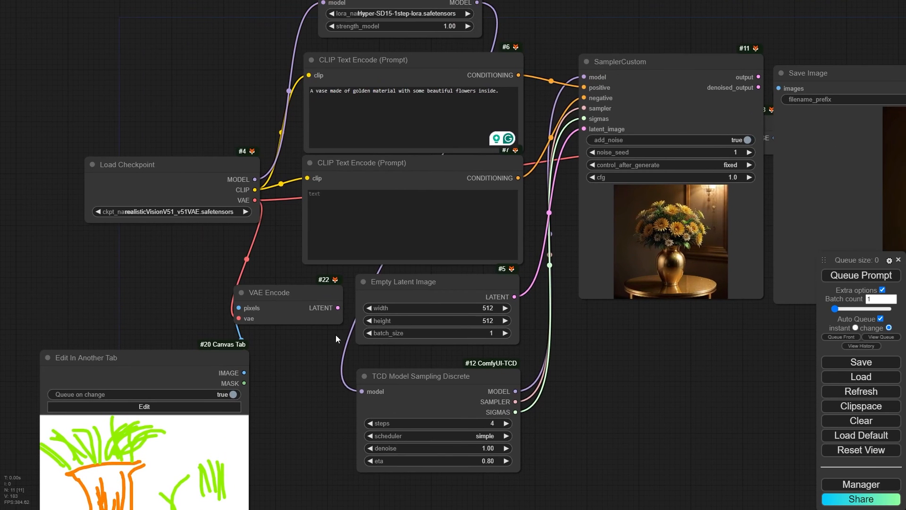
left_click_drag(337, 307, 590, 128)
left_click_drag(645, 407, 570, 327)
left_click_drag(109, 281, 148, 265)
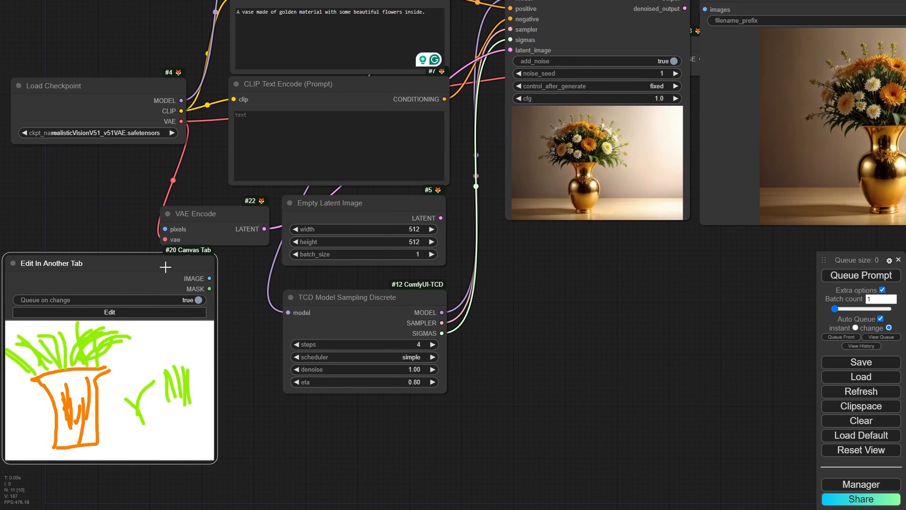
- Examine the text prompt and compare the generated vase image with the sketch in the Edit In Another Tab node
scroll(213, 42, "up", 3)
scroll(215, 44, "up", 3)
left_click_drag(218, 45, 177, 116)
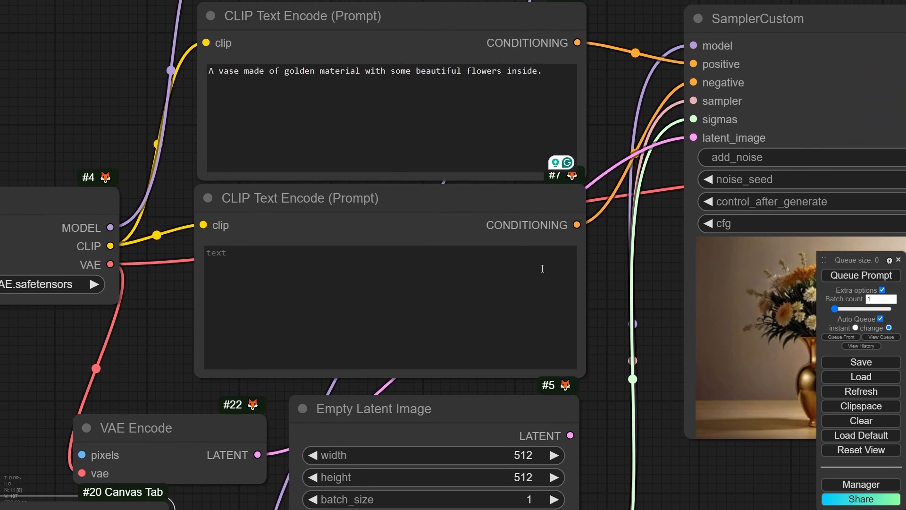
scroll(603, 402, "down", 4)
mouse_move(732, 489)
left_mouse_down()
mouse_move(453, 230)
mouse_move(493, 294)
left_mouse_up()
scroll(560, 236, "down", 2)
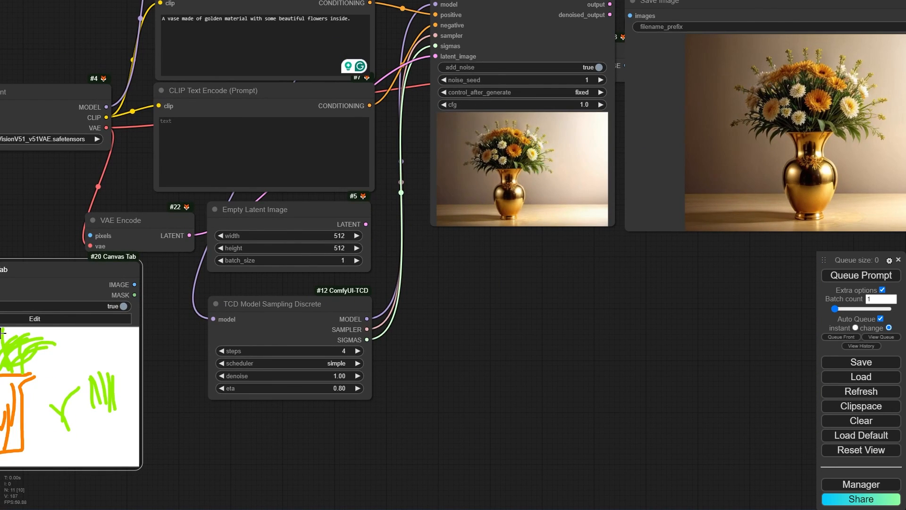
left_click_drag(54, 263, 78, 262)
left_click_drag(485, 371, 601, 323)
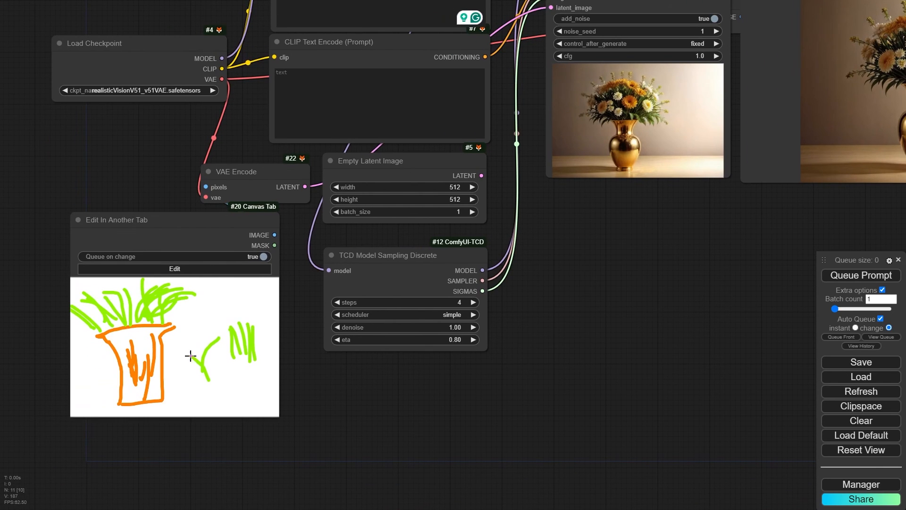
left_click_drag(706, 258, 575, 323)
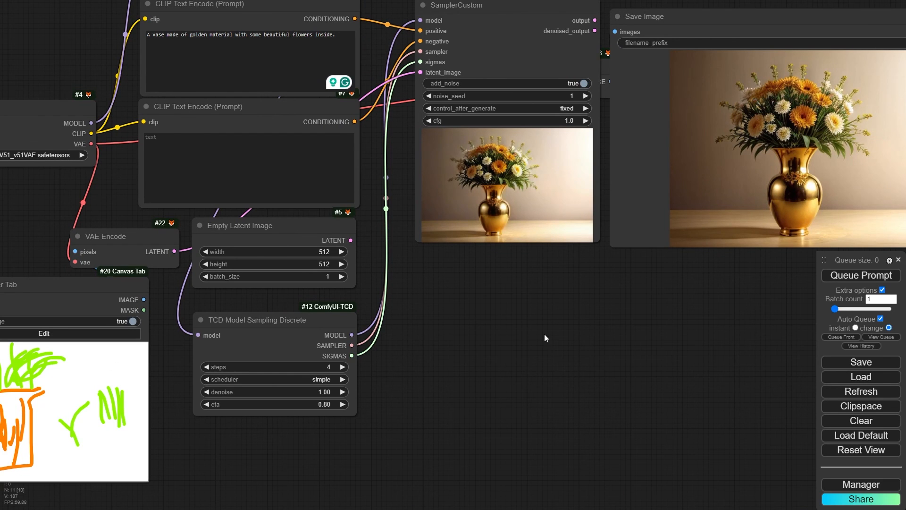
left_click_drag(529, 330, 623, 342)
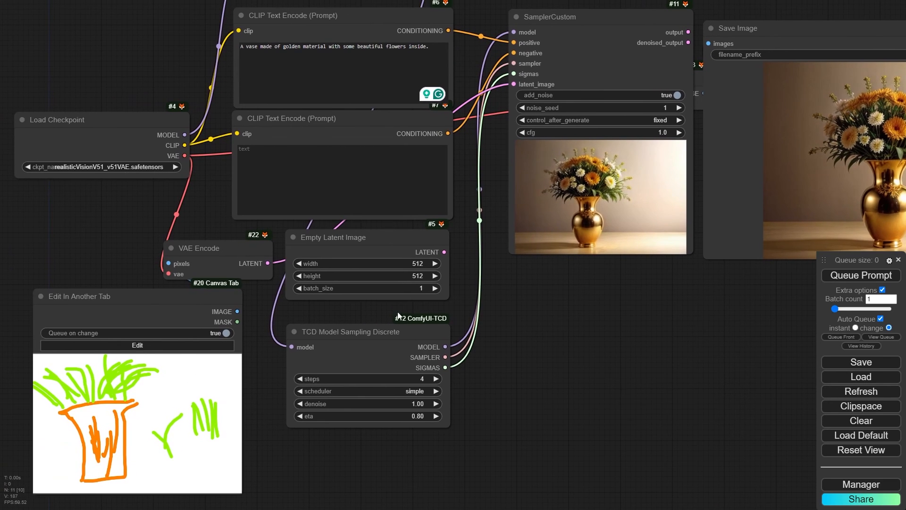
- Lower the denoise value of the TCD Model Sampling Discrete node to 0.87
scroll(396, 313, "up", 3)
left_click_drag(367, 341, 365, 322)
left_click_drag(547, 402, 548, 368)
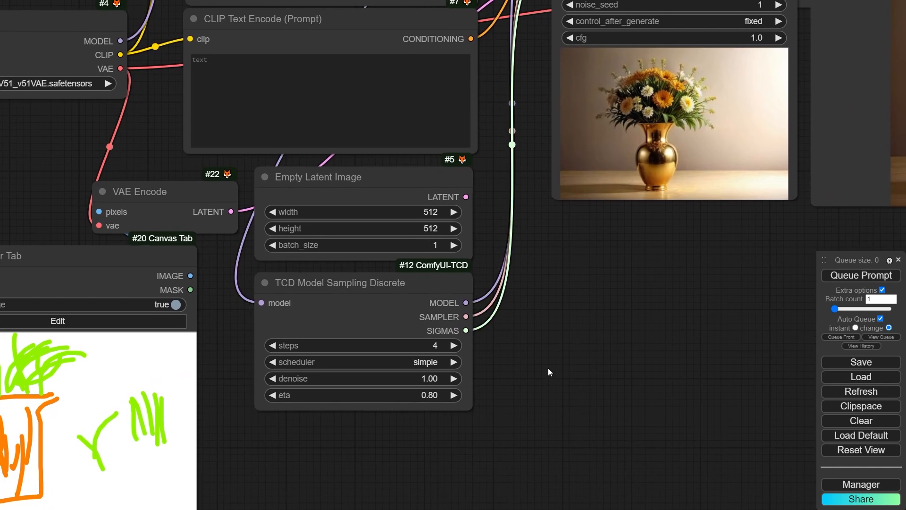
scroll(549, 372, "down", 4)
scroll(431, 346, "up", 1)
left_click(347, 334)
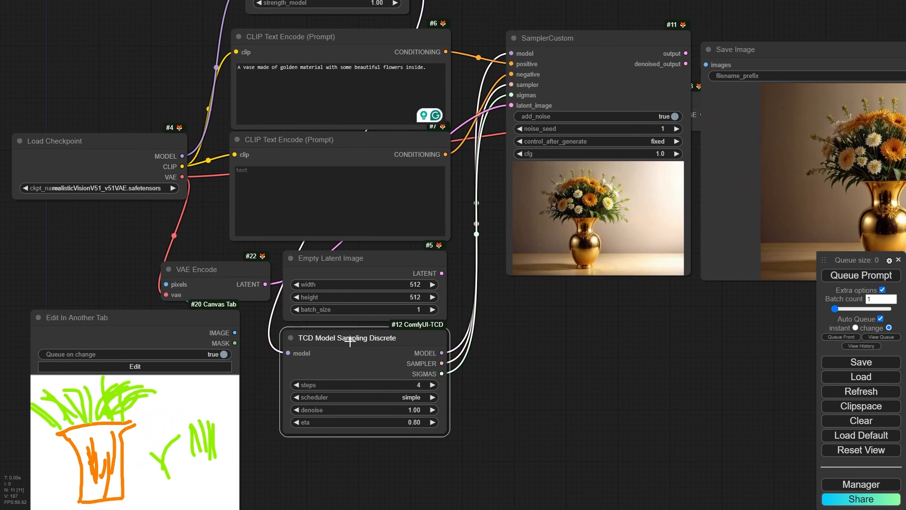
scroll(271, 345, "up", 1)
scroll(272, 345, "up", 3)
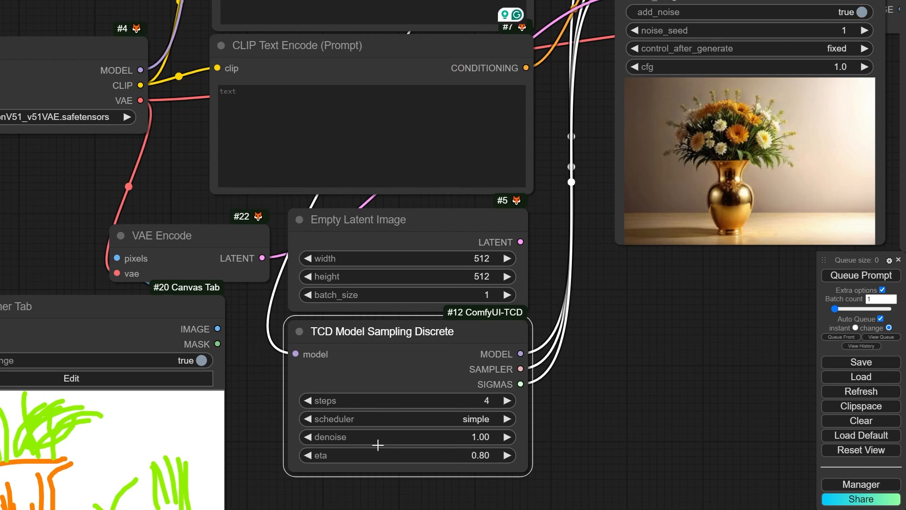
scroll(611, 456, "down", 2)
left_click_drag(610, 457, 462, 428)
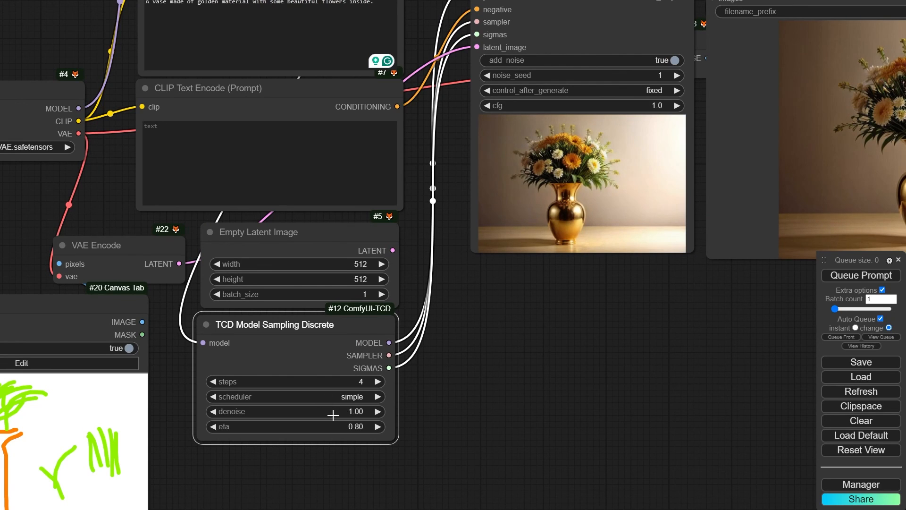
left_click_drag(334, 415, 327, 410)
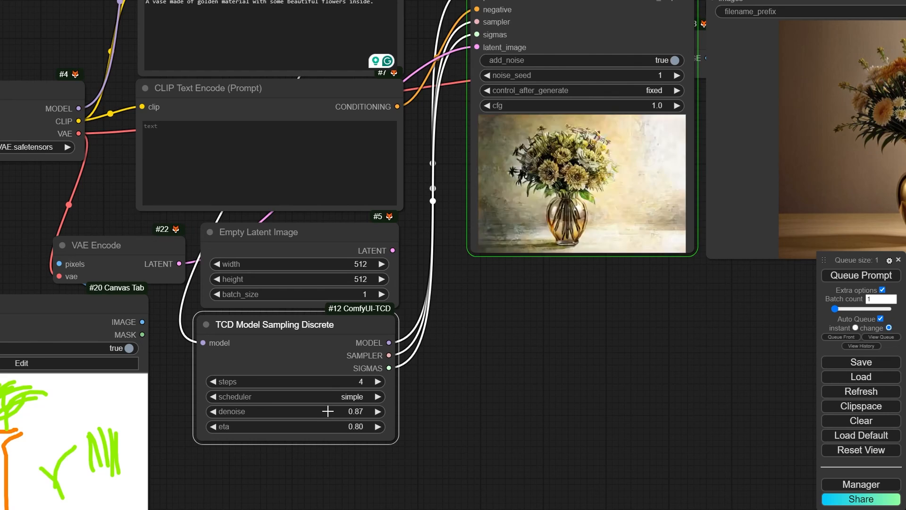
- Move the Save Image node beneath SamplerCustom and shift SamplerCustom closer to the CLIP Text Encode nodes
scroll(331, 413, "down", 2)
scroll(550, 352, "down", 3)
left_click_drag(718, 117, 543, 325)
left_click_drag(498, 96, 464, 90)
left_click_drag(651, 229, 633, 65)
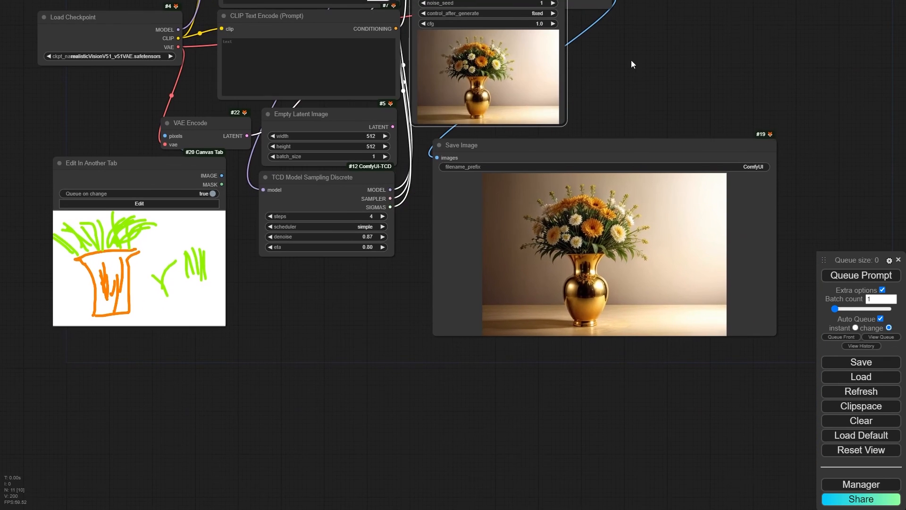
left_click_drag(602, 145, 576, 135)
- Reduce the denoise value in TCD Model Sampling Discrete to 0.20 and further to 0.09
scroll(402, 193, "up", 1)
scroll(402, 196, "up", 3)
left_click_drag(334, 378, 364, 472)
left_click_drag(341, 363, 319, 365)
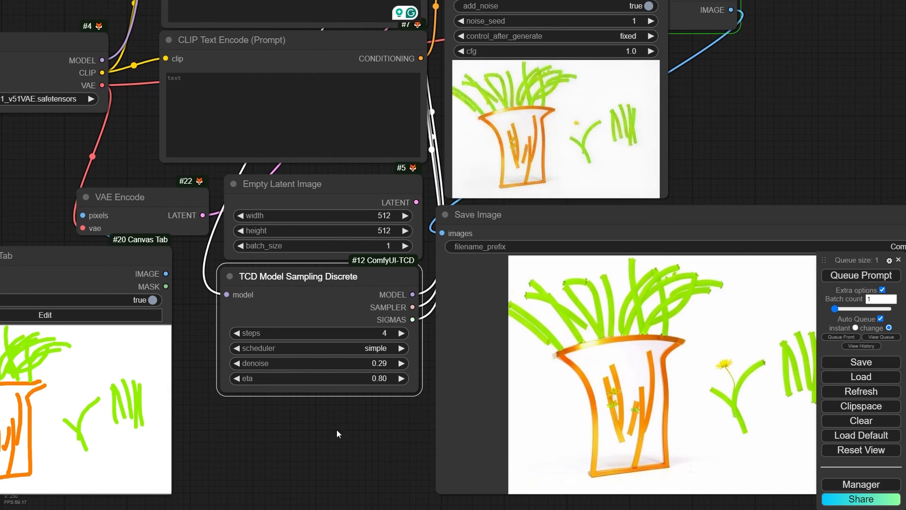
left_click_drag(339, 432, 419, 420)
scroll(418, 421, "down", 1)
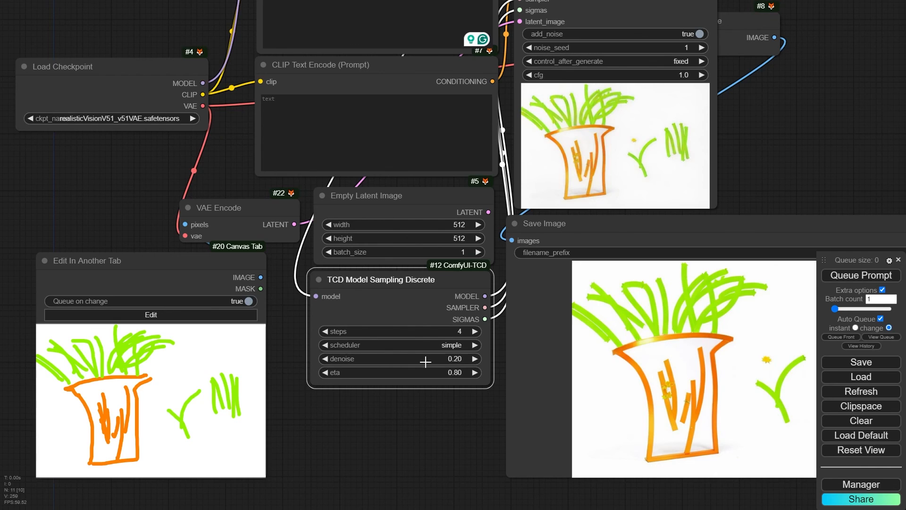
left_click_drag(425, 361, 420, 362)
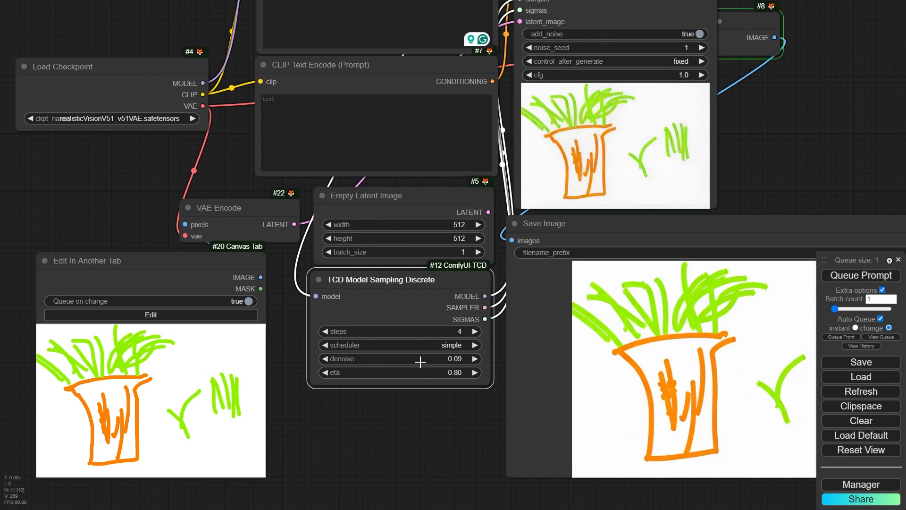
- Review the text prompt, the LoraLoaderModelOnly settings and the TCD Model Sampling Discrete parameters
left_click_drag(421, 415, 425, 491)
scroll(348, 383, "up", 2)
scroll(367, 415, "down", 2)
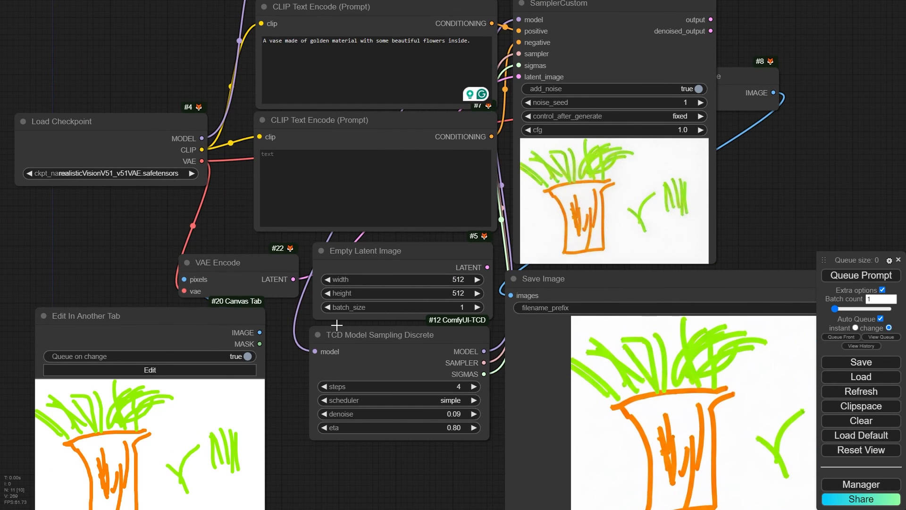
left_click_drag(233, 185, 267, 311)
scroll(376, 143, "up", 3)
scroll(363, 66, "up", 4)
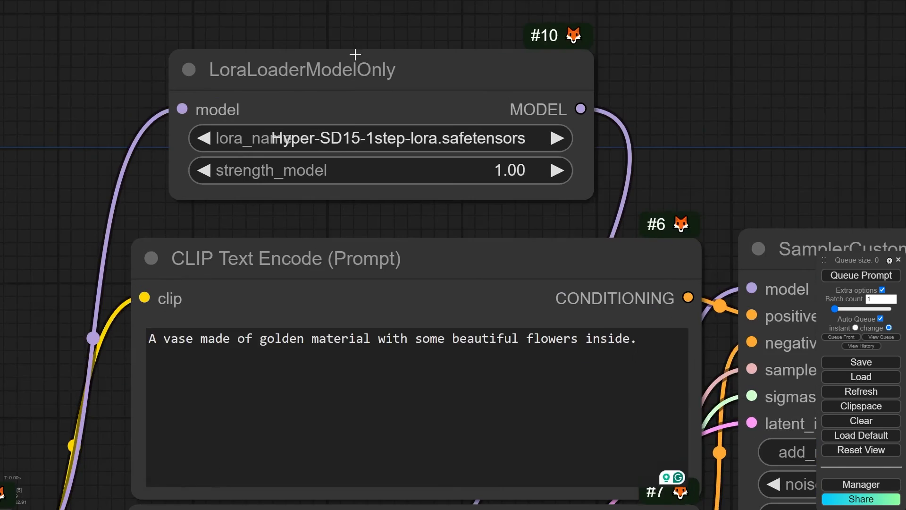
scroll(341, 128, "up", 3)
scroll(472, 241, "down", 4)
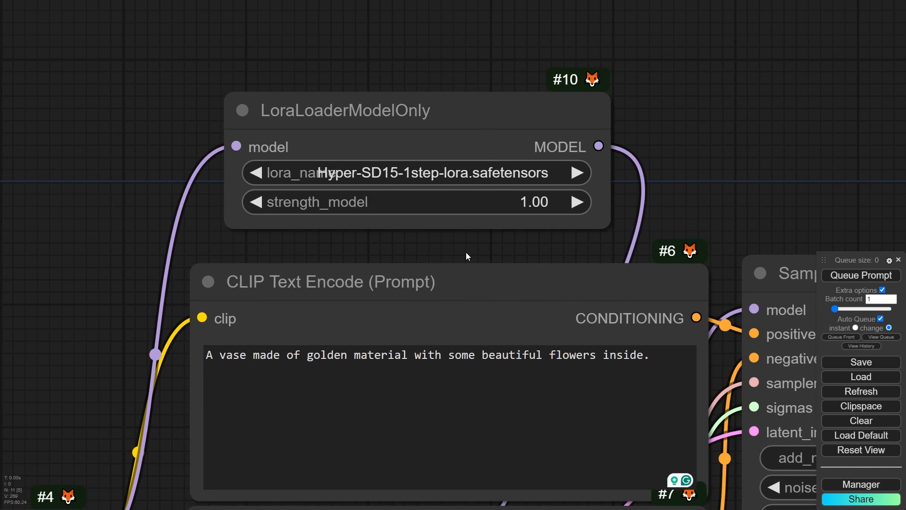
left_click_drag(467, 254, 495, 26)
left_click_drag(182, 460, 181, 1)
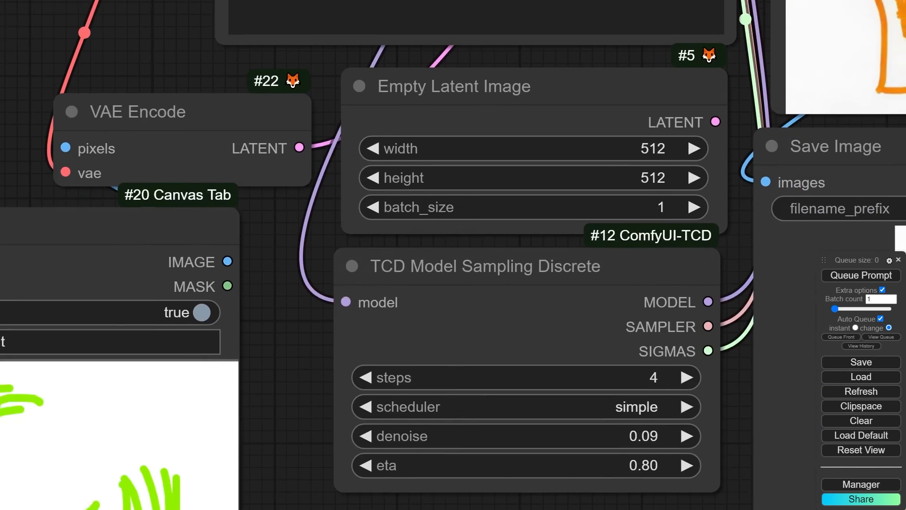
- Set the denoise value of the TCD Model Sampling Discrete node to 0.56
scroll(220, 201, "down", 4)
left_click_drag(275, 348, 288, 317)
left_click_drag(501, 361, 381, 392)
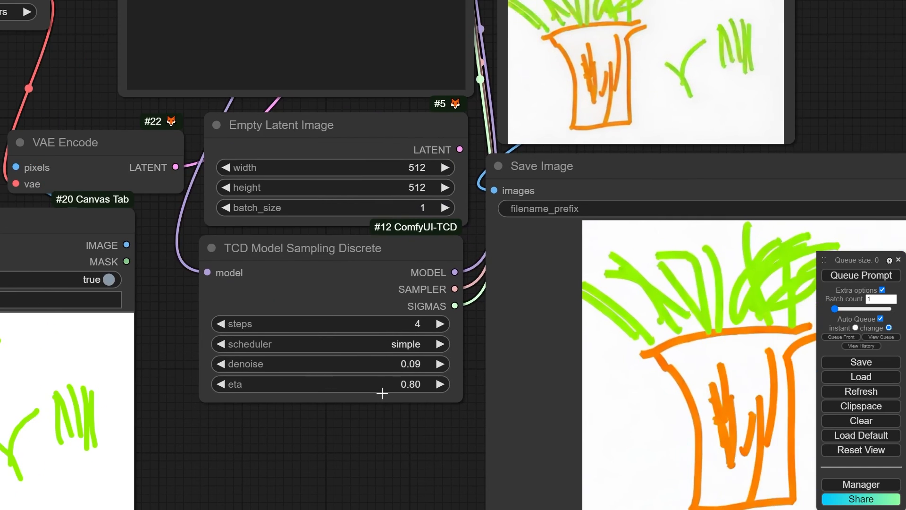
scroll(380, 392, "down", 2)
left_click(368, 367)
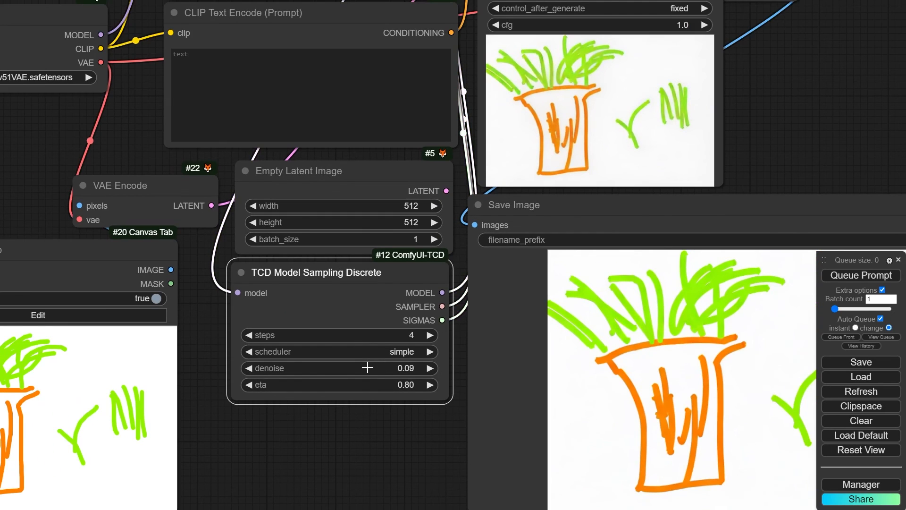
left_click_drag(371, 368, 386, 366)
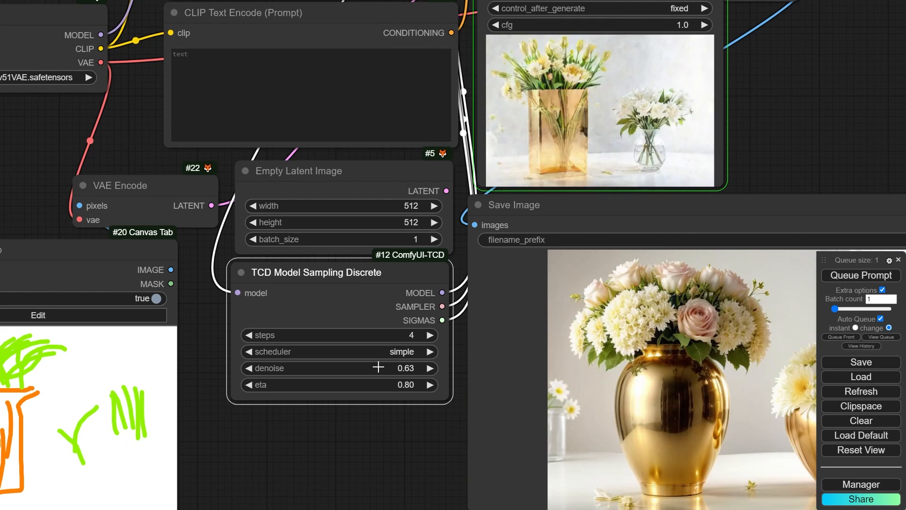
left_click_drag(375, 367, 374, 367)
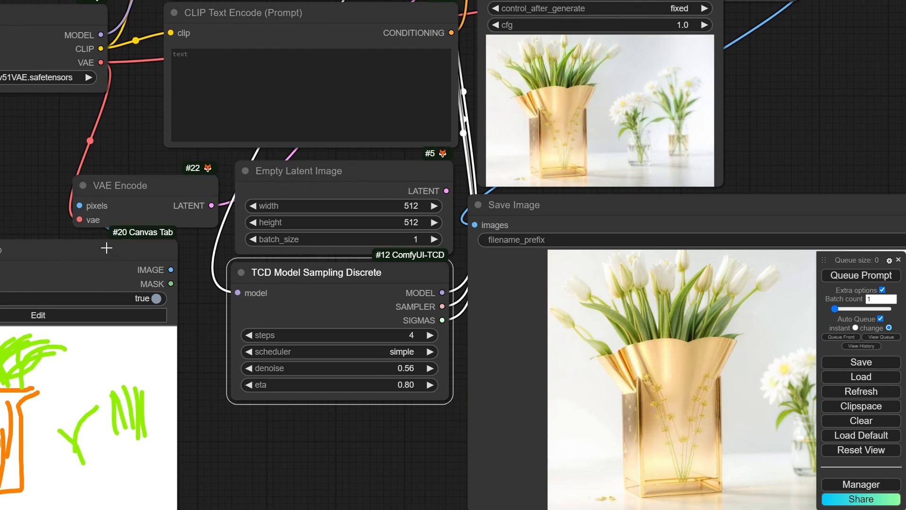
- Bring the Canvas Editor window next to the generated images and erase a broad loop through the vase sketch with an enlarged brush
scroll(272, 405, "down", 4)
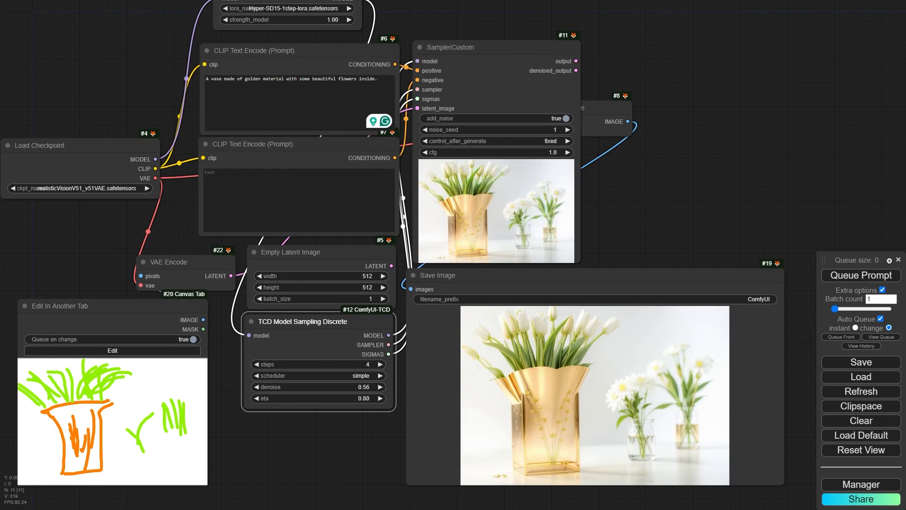
left_click_drag(0, 53, 195, 35)
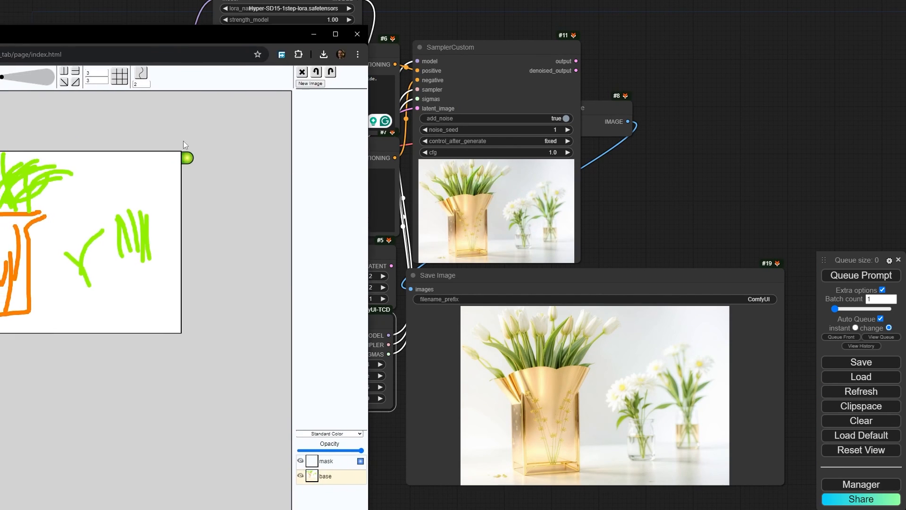
left_click_drag(11, 82, 57, 84)
mouse_move(2, 234)
left_mouse_down()
mouse_move(1, 297)
mouse_move(3, 224)
left_mouse_up()
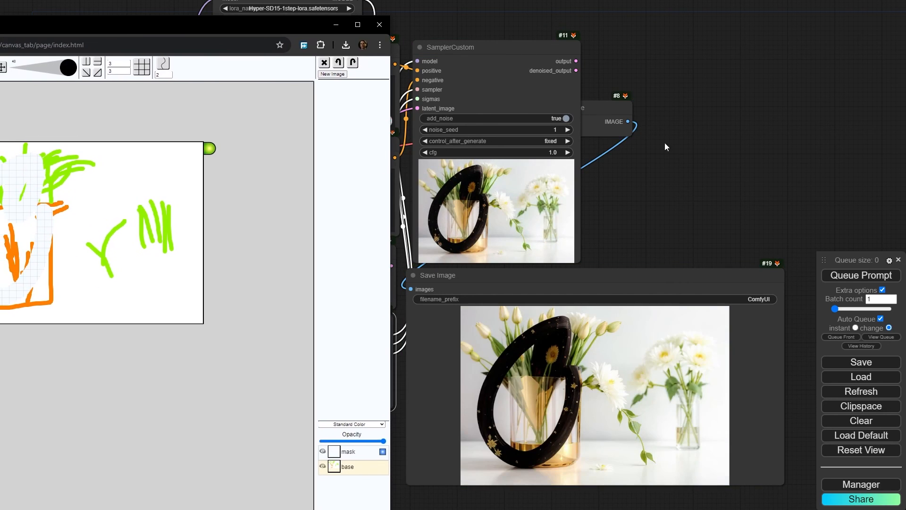
- Arrange the Canvas Editor and the output image side by side and paint over the old sketch until the canvas is entirely white
left_click_drag(664, 142, 786, 86)
key("alt+Tab")
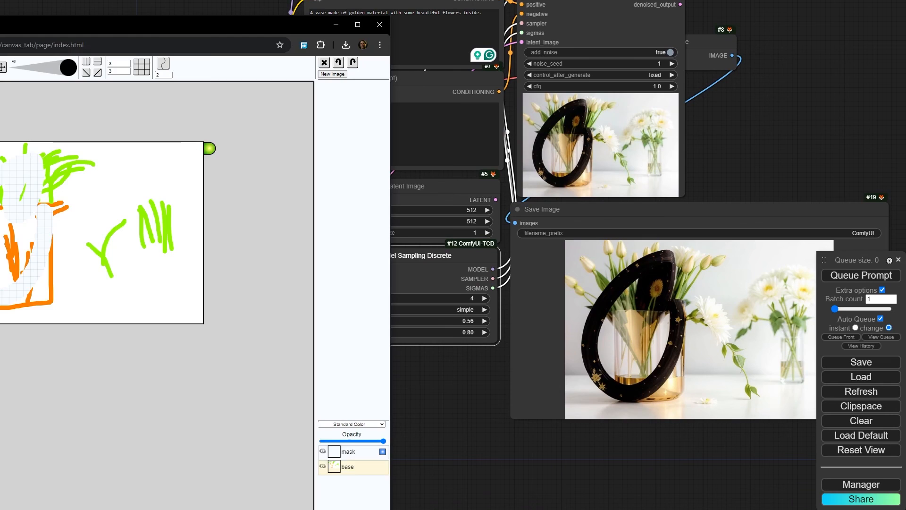
left_click_drag(183, 27, 272, 6)
mouse_move(119, 150)
left_mouse_down()
mouse_move(90, 160)
mouse_move(7, 258)
mouse_move(194, 227)
left_mouse_up()
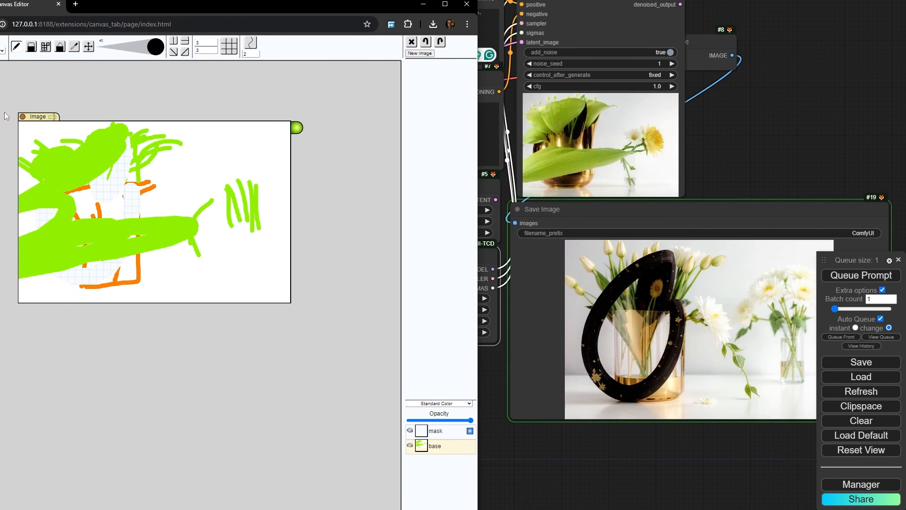
mouse_move(142, 210)
left_mouse_down()
mouse_move(203, 211)
mouse_move(194, 172)
mouse_move(59, 149)
mouse_move(153, 199)
mouse_move(83, 259)
mouse_move(154, 271)
mouse_move(7, 245)
mouse_move(210, 192)
mouse_move(264, 197)
mouse_move(208, 137)
mouse_move(73, 146)
mouse_move(70, 172)
mouse_move(23, 189)
left_mouse_up()
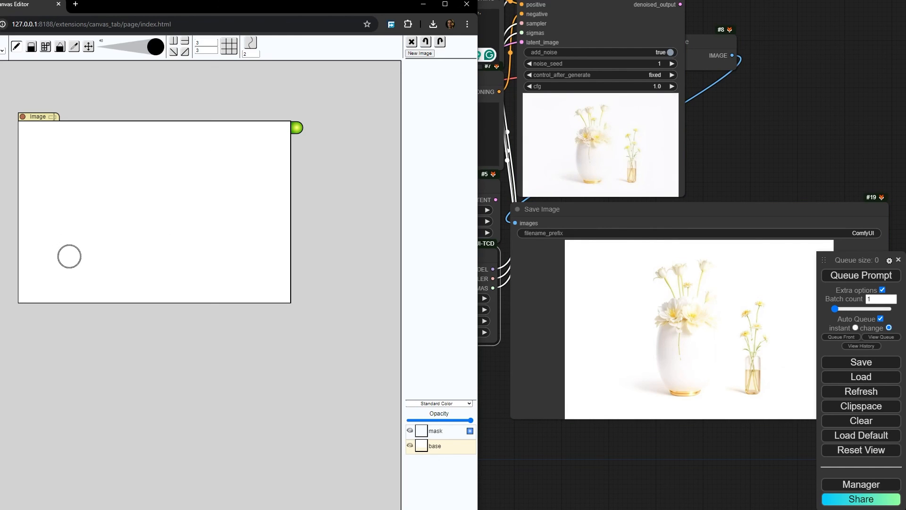
- Draw a thick orange vase outline in the left half of the blank canvas
scroll(20, 118, "down", 5)
scroll(44, 184, "up", 8)
scroll(36, 162, "down", 3)
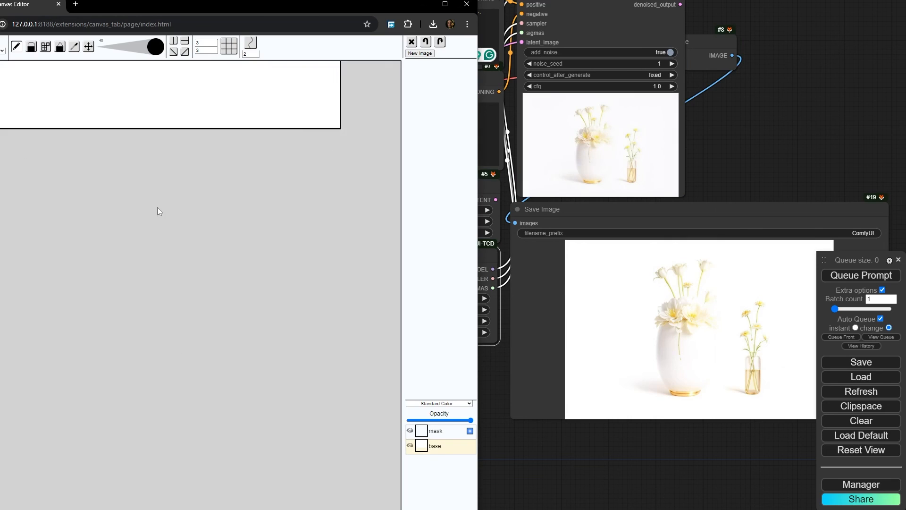
left_click_drag(64, 113, 164, 278)
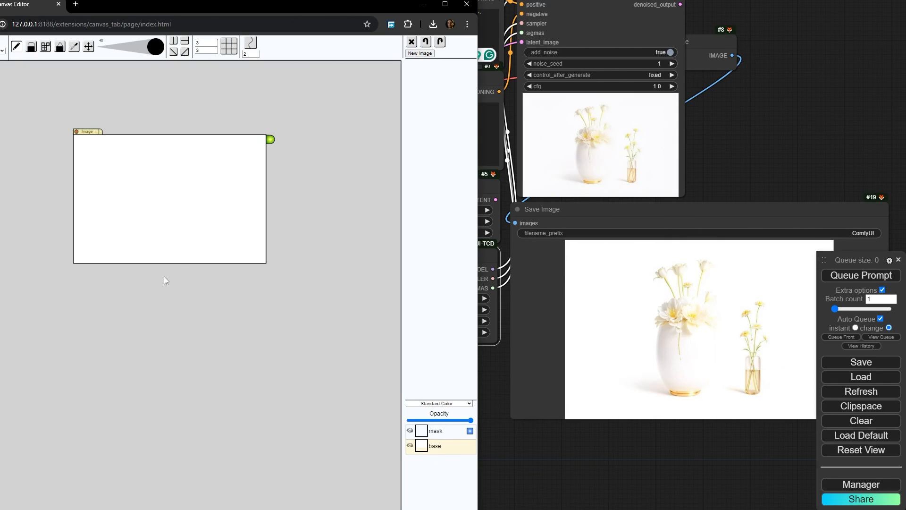
scroll(147, 206, "up", 5)
scroll(104, 185, "down", 2)
left_click_drag(113, 158, 300, 340)
scroll(81, 284, "down", 2)
scroll(50, 200, "up", 3)
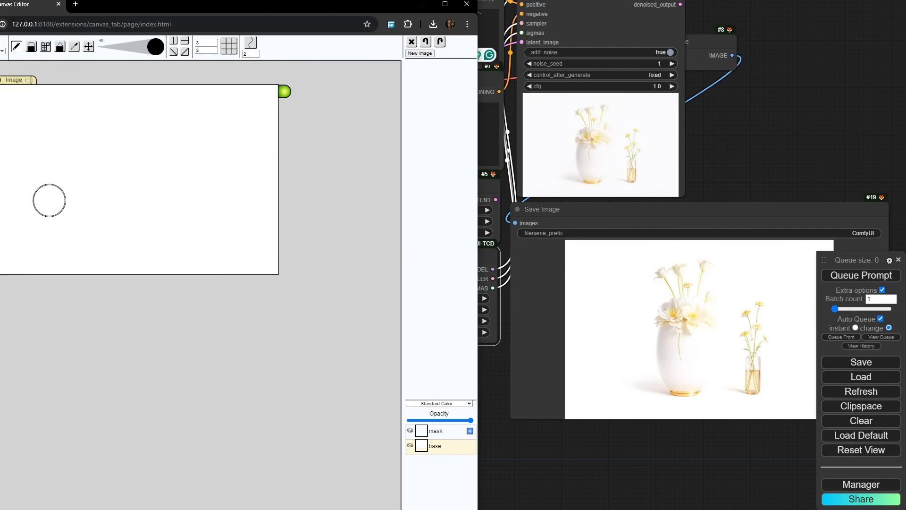
mouse_move(41, 224)
left_mouse_down()
mouse_move(25, 141)
mouse_move(111, 144)
mouse_move(109, 172)
mouse_move(87, 217)
mouse_move(58, 235)
left_mouse_up()
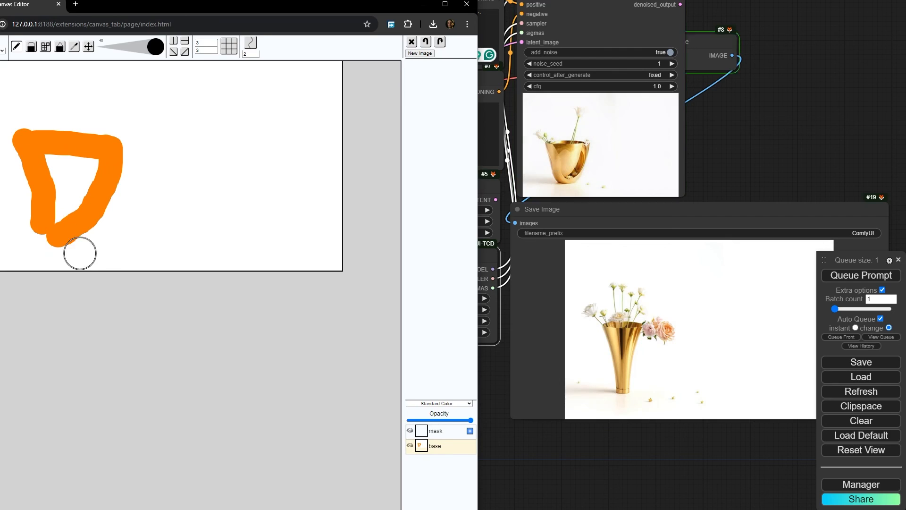
- With a thinner brush, draw four yellow stems rising from the orange vase and a blue vase outline to its right
left_click_drag(81, 180, 147, 266)
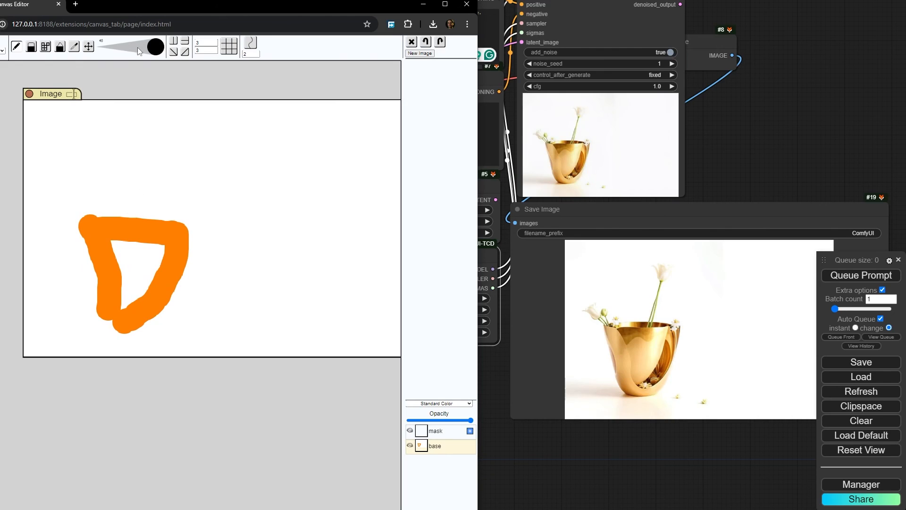
left_click_drag(140, 50, 116, 50)
mouse_move(140, 214)
left_mouse_down()
mouse_move(167, 142)
mouse_move(210, 112)
left_mouse_up()
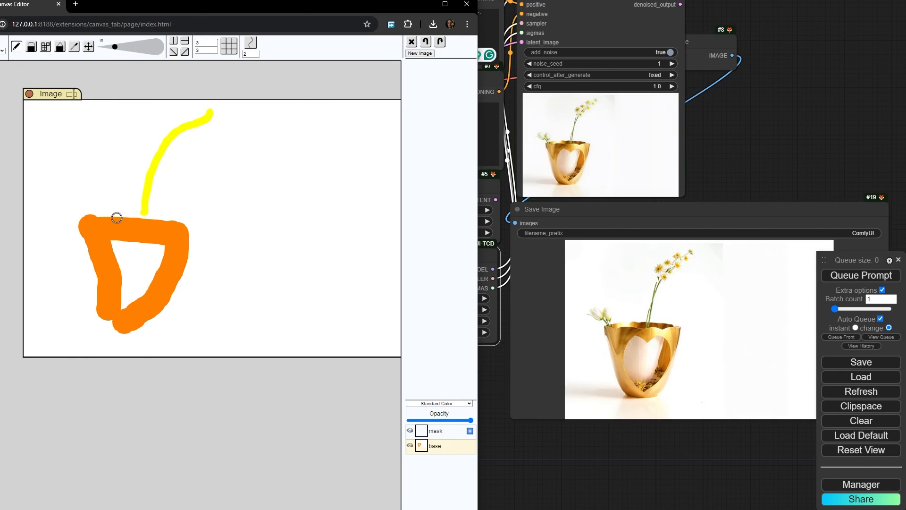
mouse_move(108, 208)
left_mouse_down()
mouse_move(93, 136)
mouse_move(60, 102)
left_mouse_up()
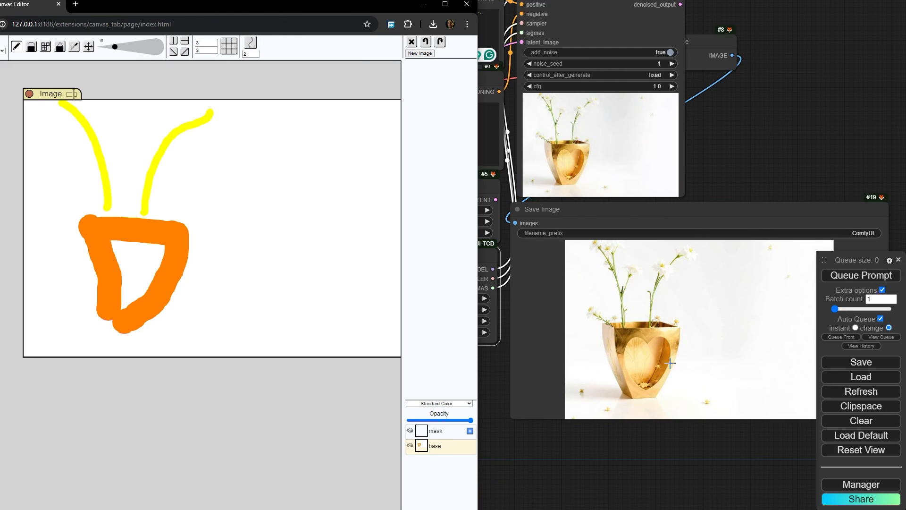
left_click_drag(169, 219, 210, 112)
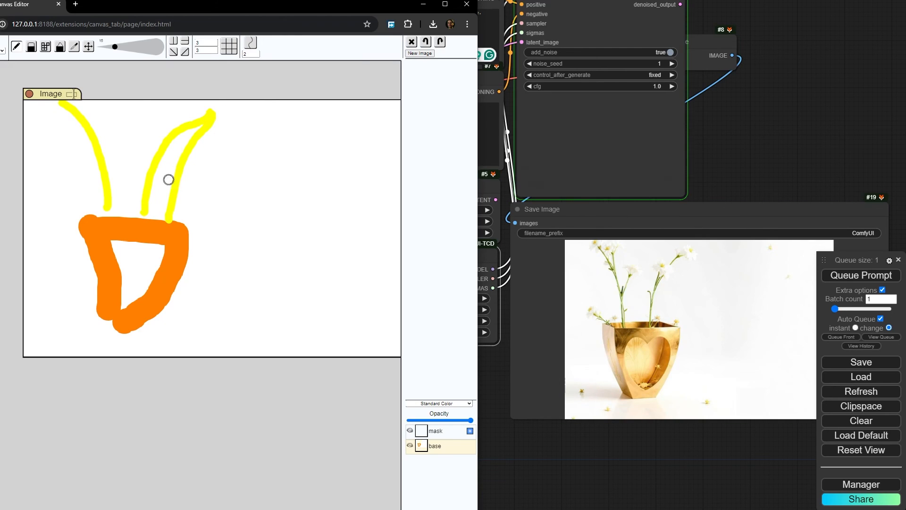
left_click_drag(121, 212, 135, 84)
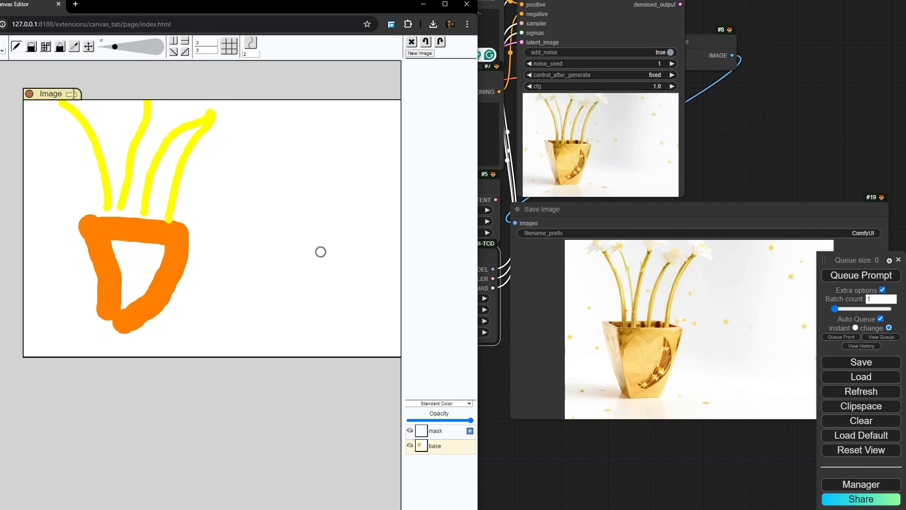
mouse_move(269, 245)
left_mouse_down()
mouse_move(305, 305)
mouse_move(344, 328)
mouse_move(373, 262)
mouse_move(361, 243)
mouse_move(269, 243)
left_mouse_up()
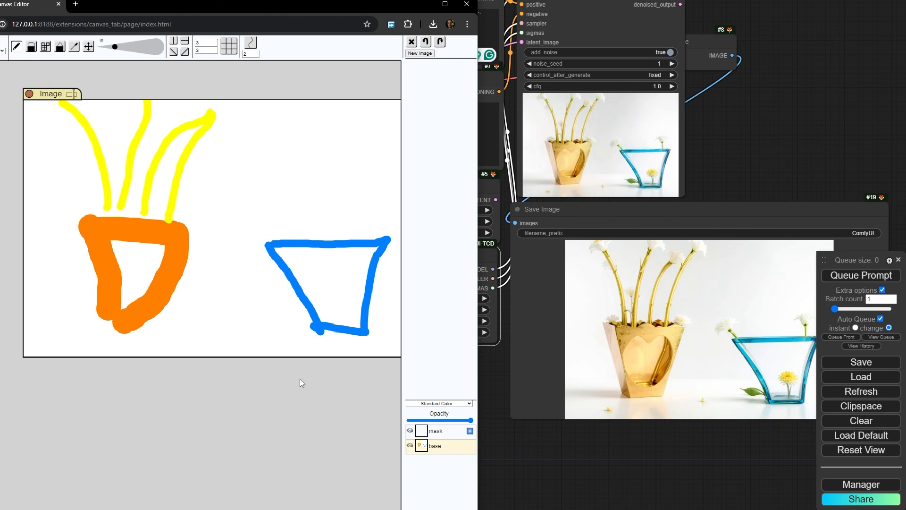
- Move ComfyUI's queue menu up and the Save Image node slightly down to uncover the blue vase, and return to the Canvas Editor
scroll(760, 343, "up", 2)
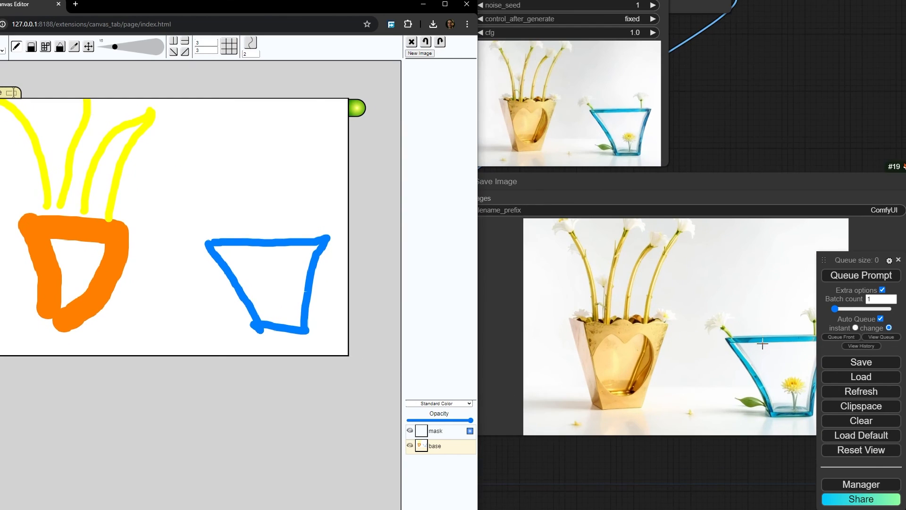
left_click_drag(824, 261, 823, 80)
left_click_drag(747, 184, 741, 207)
key("alt+Tab")
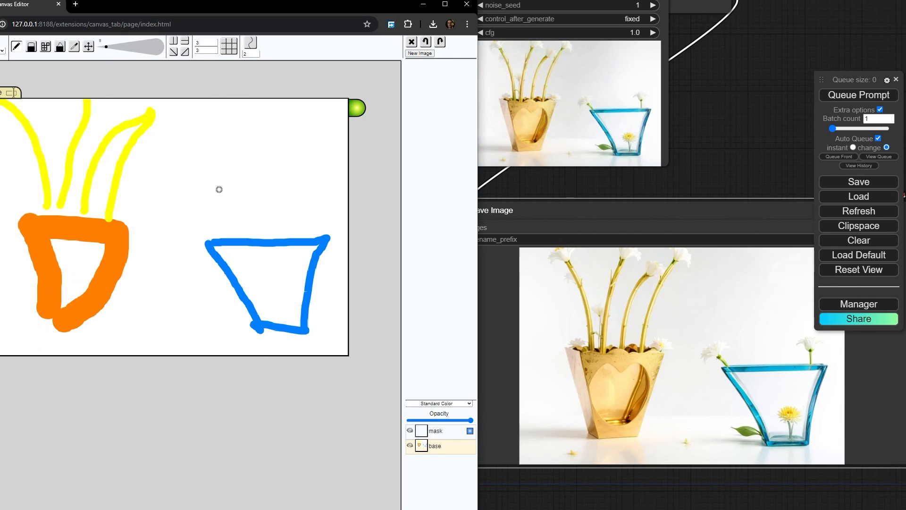
- Draw thin wavy blue lines across the inside of the blue vase, and move ComfyUI's queue menu higher to uncover the output image
left_click_drag(265, 258, 302, 256)
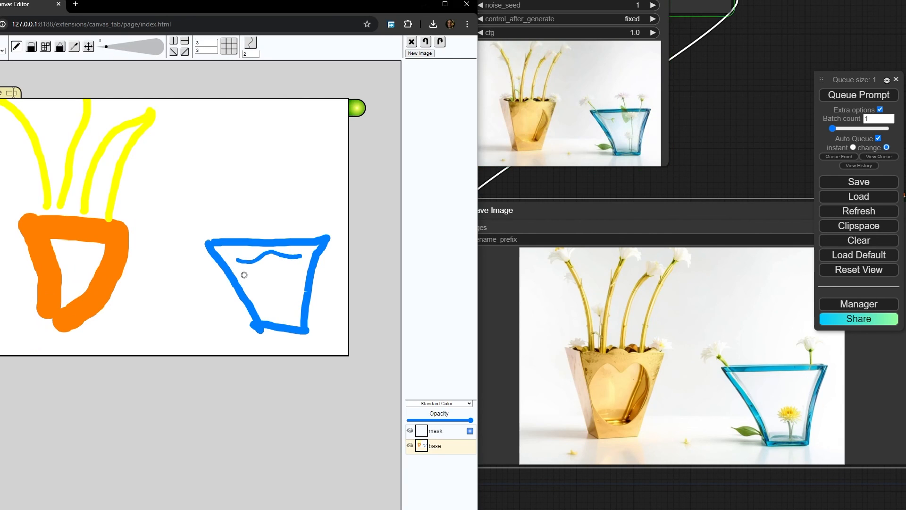
mouse_move(246, 277)
left_mouse_down()
mouse_move(270, 290)
mouse_move(306, 282)
left_mouse_up()
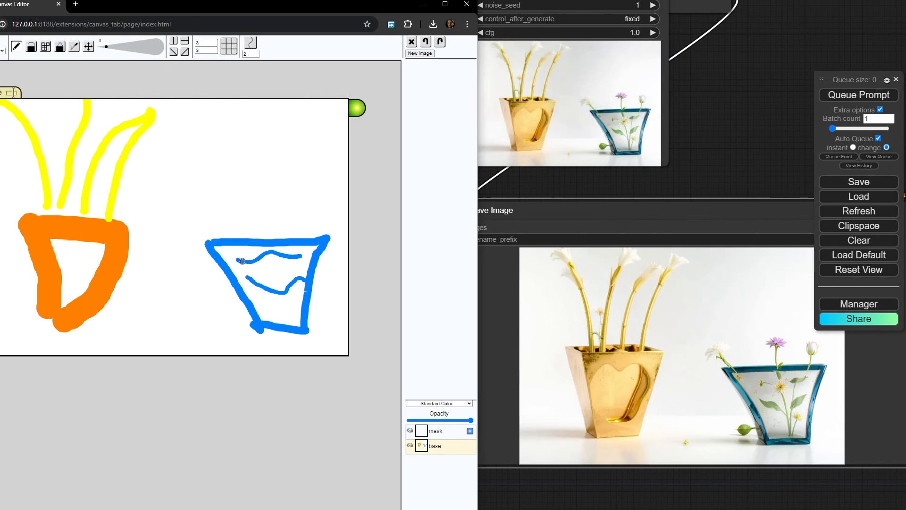
left_click_drag(245, 265, 302, 263)
left_click_drag(257, 309, 300, 320)
left_click_drag(249, 294, 300, 305)
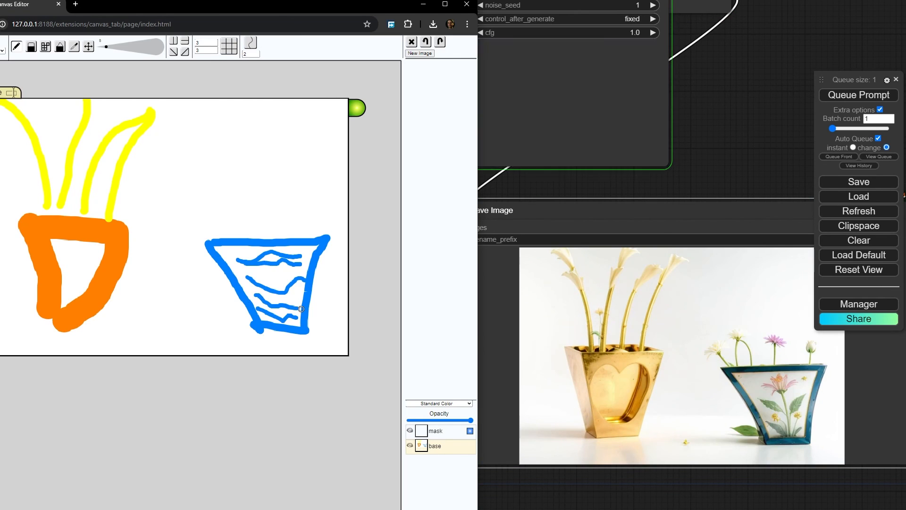
left_click_drag(821, 82, 824, 27)
key("alt+Tab")
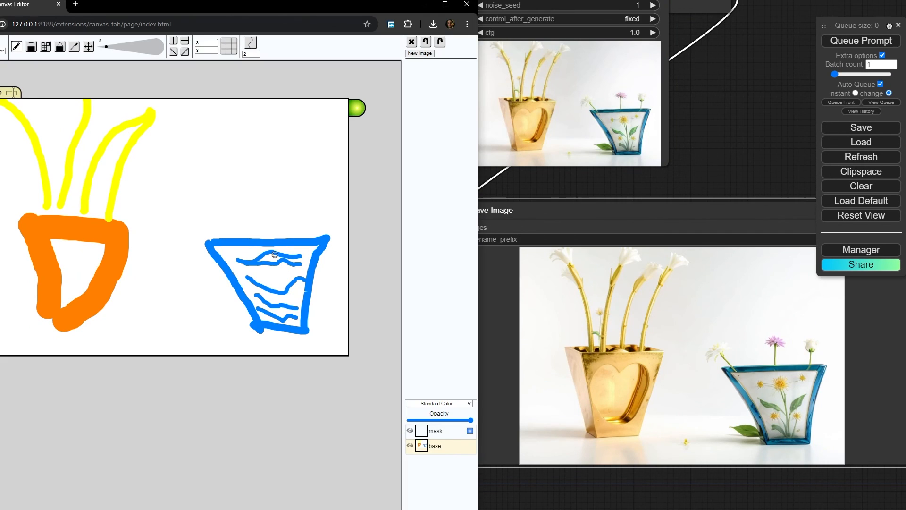
left_click_drag(292, 273, 254, 269)
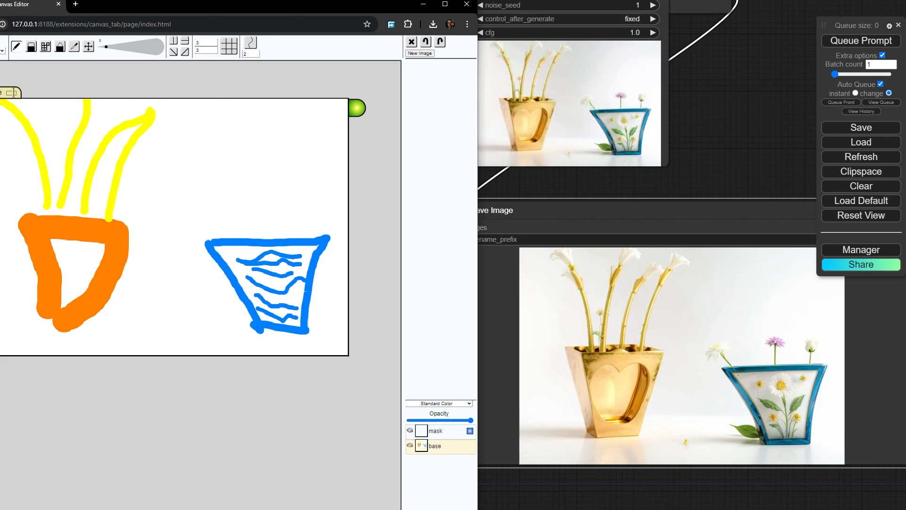
- Paint a shadow at the blue vase's base with light grey strokes towards the orange vase and dark grey strokes beneath it
mouse_move(251, 321)
left_mouse_down()
mouse_move(204, 324)
mouse_move(246, 334)
mouse_move(253, 332)
mouse_move(174, 331)
mouse_move(204, 326)
mouse_move(115, 334)
left_mouse_up()
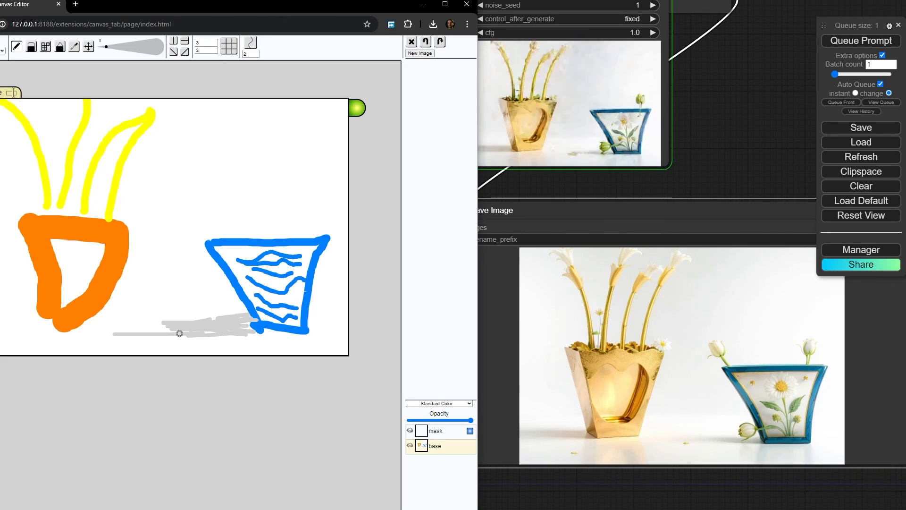
left_click_drag(232, 332, 107, 319)
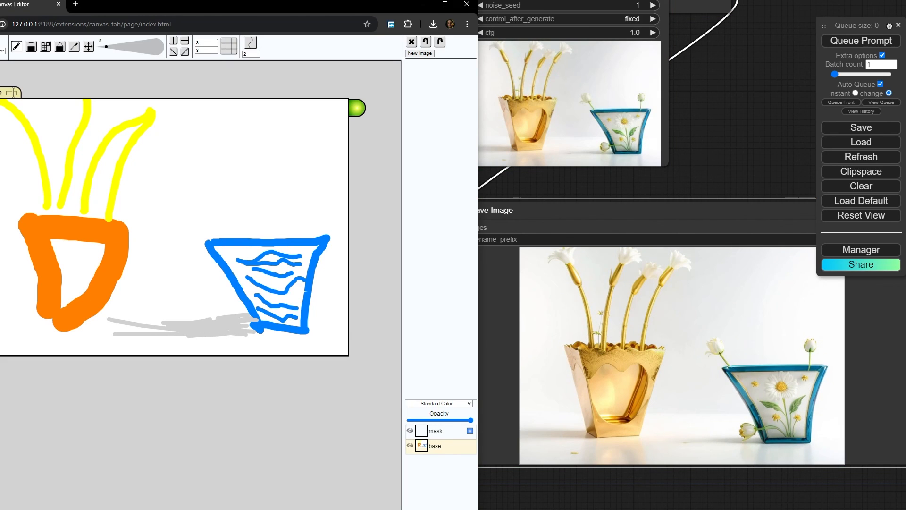
mouse_move(238, 325)
left_mouse_down()
mouse_move(196, 324)
mouse_move(246, 327)
mouse_move(177, 327)
mouse_move(311, 336)
mouse_move(272, 339)
mouse_move(355, 336)
left_mouse_up()
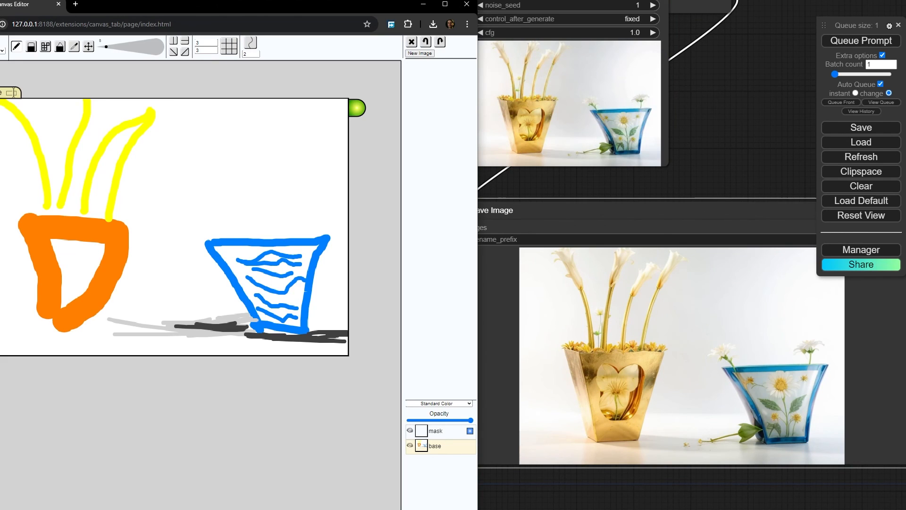
- Draw light green grass along the canvas's lower edge, with taller blades between and beside the two vases
mouse_move(18, 338)
left_mouse_down()
mouse_move(248, 354)
mouse_move(344, 342)
left_mouse_up()
mouse_move(250, 340)
left_mouse_down()
mouse_move(104, 323)
mouse_move(43, 344)
mouse_move(17, 327)
left_mouse_up()
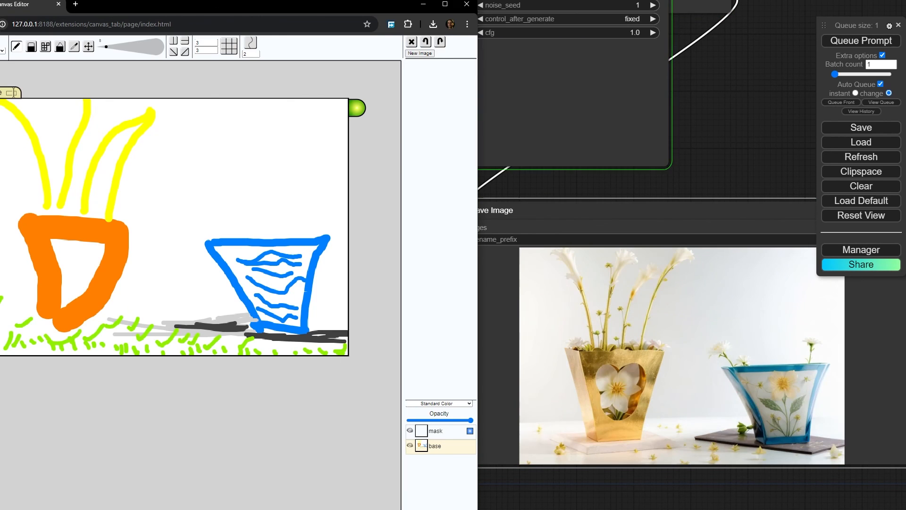
left_click_drag(141, 286, 115, 320)
mouse_move(149, 288)
left_mouse_down()
mouse_move(137, 317)
mouse_move(162, 313)
left_mouse_up()
mouse_move(174, 286)
left_mouse_down()
mouse_move(175, 311)
mouse_move(191, 316)
left_mouse_up()
mouse_move(203, 297)
left_mouse_down()
mouse_move(208, 317)
mouse_move(222, 311)
left_mouse_up()
left_click_drag(228, 305, 236, 323)
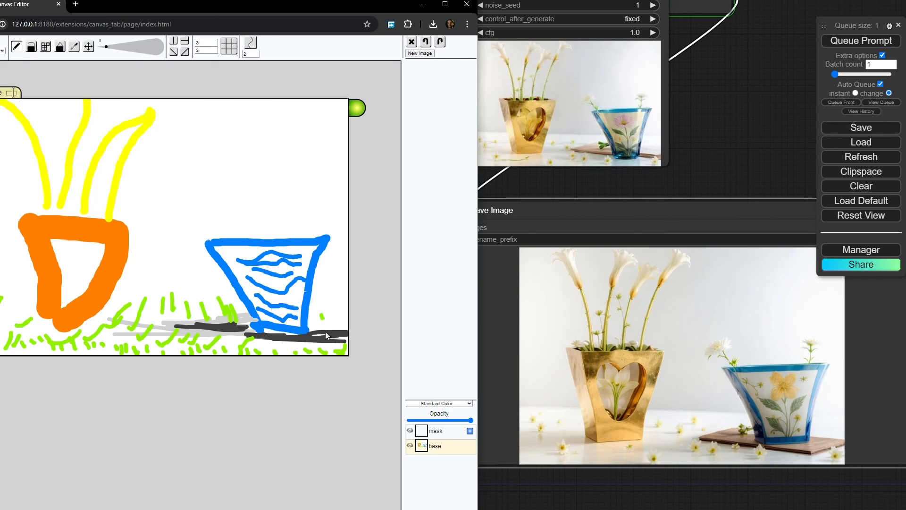
left_click_drag(333, 304, 336, 321)
left_click_drag(197, 279, 186, 304)
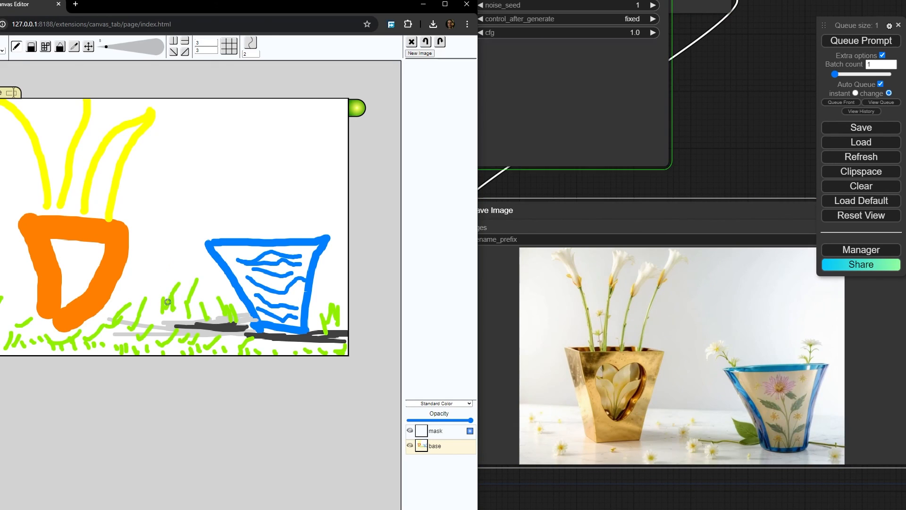
mouse_move(178, 267)
left_mouse_down()
mouse_move(160, 269)
mouse_move(142, 307)
left_mouse_up()
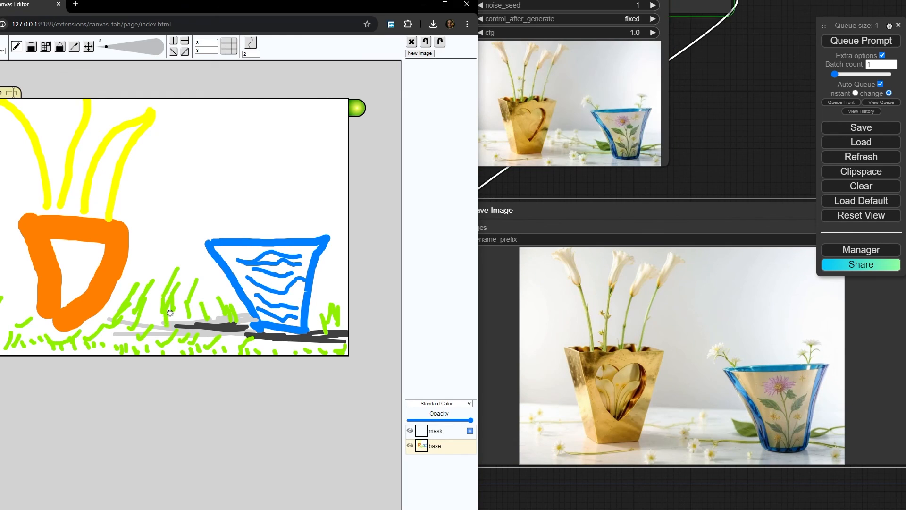
mouse_move(37, 270)
left_mouse_down()
mouse_move(26, 304)
mouse_move(7, 311)
left_mouse_up()
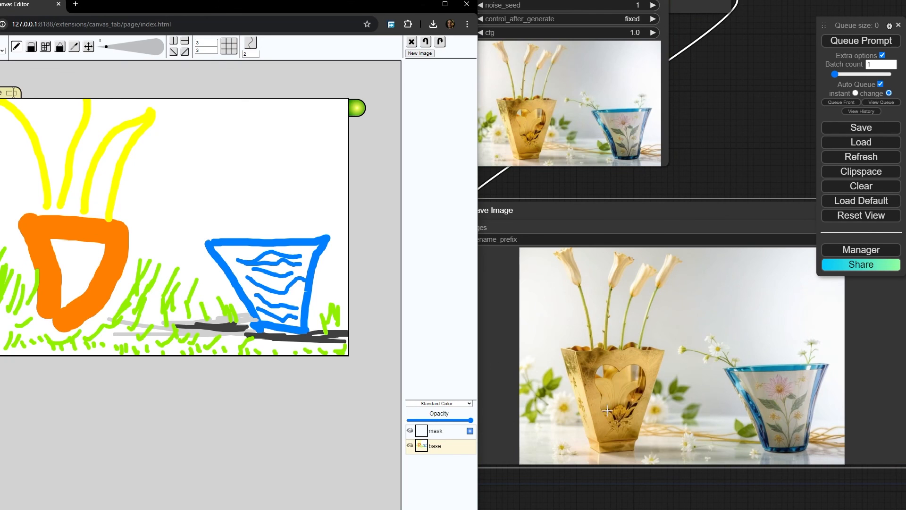
- Append "grass" to the positive prompt in ComfyUI and inspect the regenerated image in the Save Image node
scroll(657, 347, "down", 4)
left_click_drag(700, 143, 862, 244)
scroll(665, 143, "up", 5)
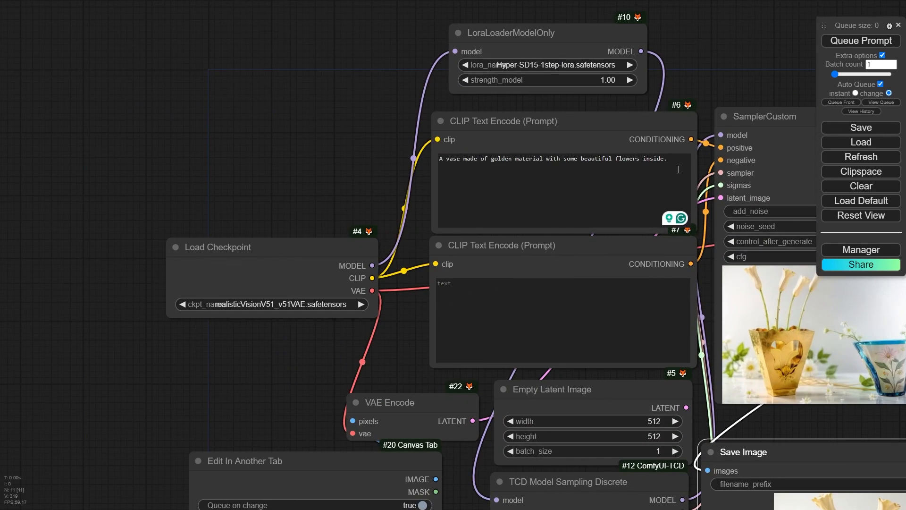
left_click(680, 165)
type("gr")
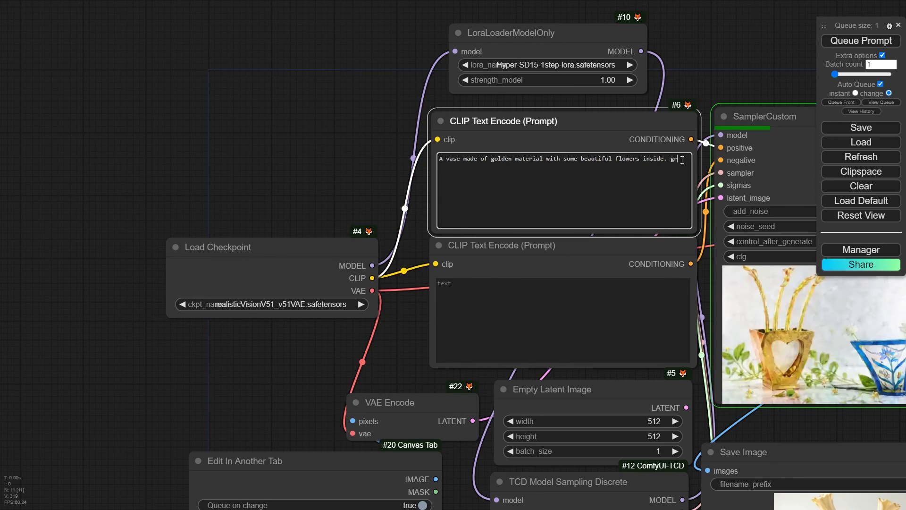
type("ass")
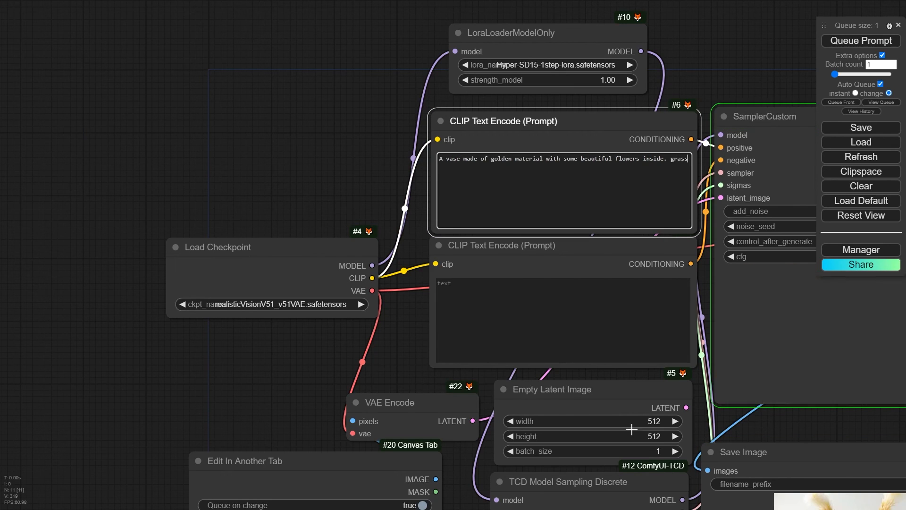
left_click_drag(822, 436, 293, 219)
scroll(534, 326, "down", 1)
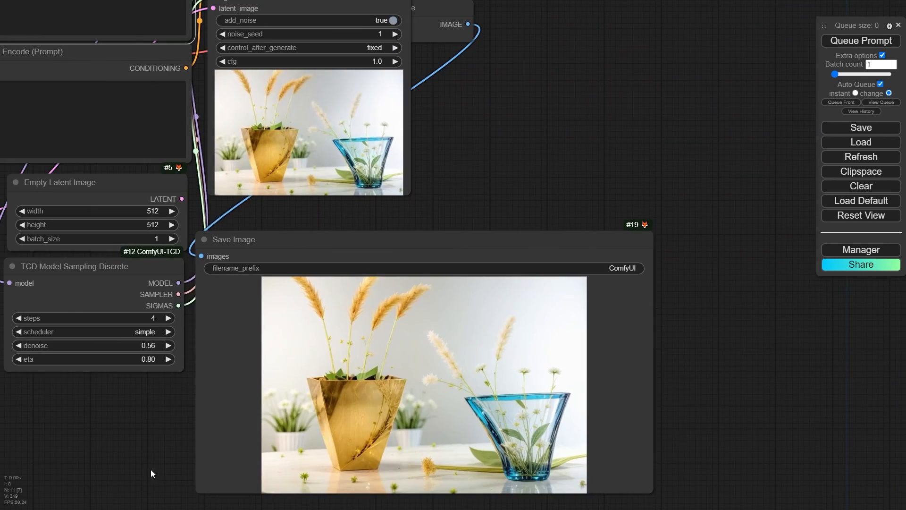
scroll(339, 482, "up", 8)
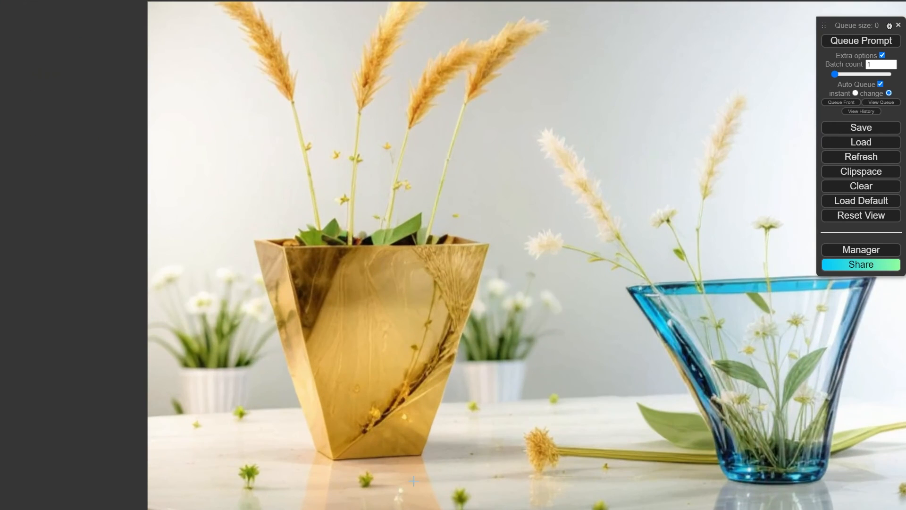
scroll(348, 402, "down", 3)
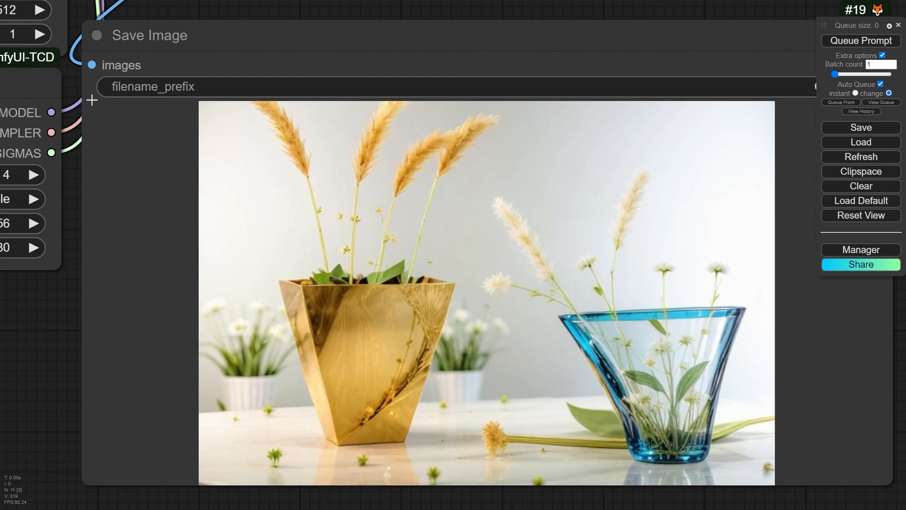
- Return to the Canvas Editor and thicken the green grass between the two vases with many more blades
key("alt+Tab")
mouse_move(183, 305)
left_mouse_down()
mouse_move(182, 333)
mouse_move(164, 327)
left_mouse_up()
mouse_move(185, 309)
left_mouse_down()
mouse_move(191, 332)
mouse_move(219, 350)
left_mouse_up()
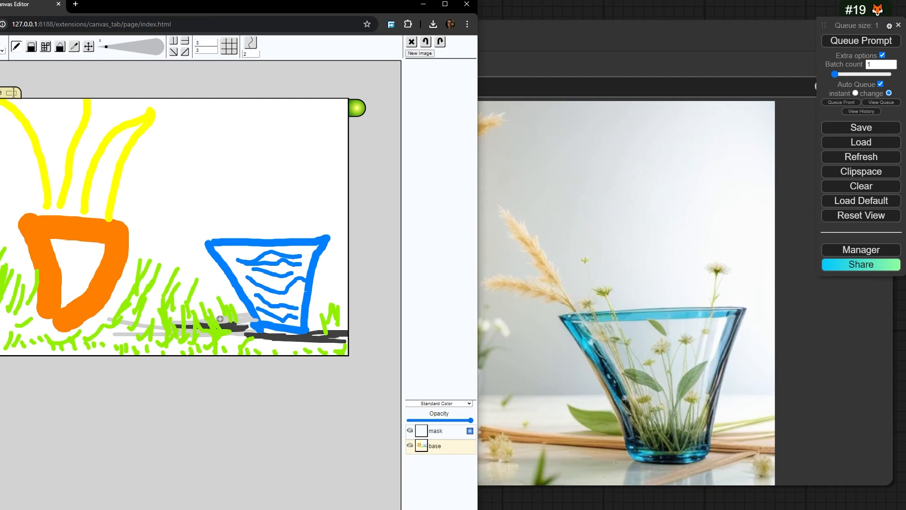
left_click_drag(224, 317, 235, 351)
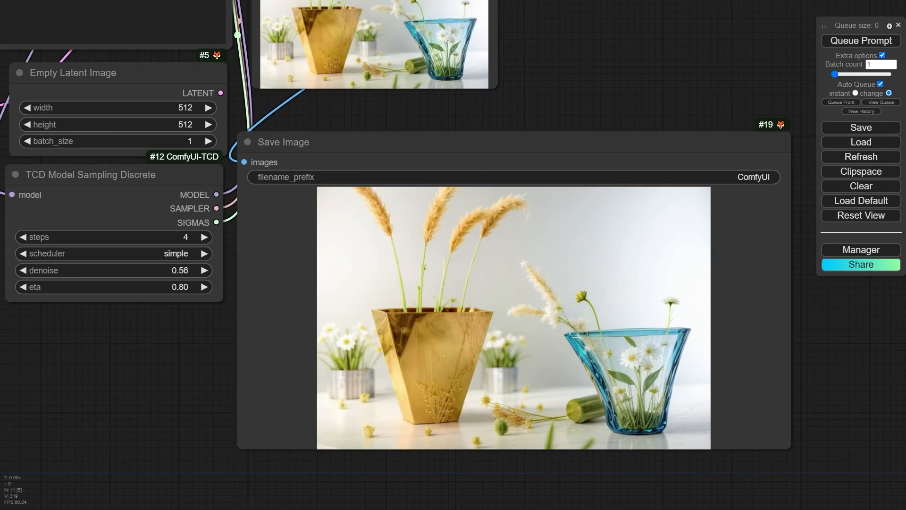
left_click_drag(494, 316, 632, 364)
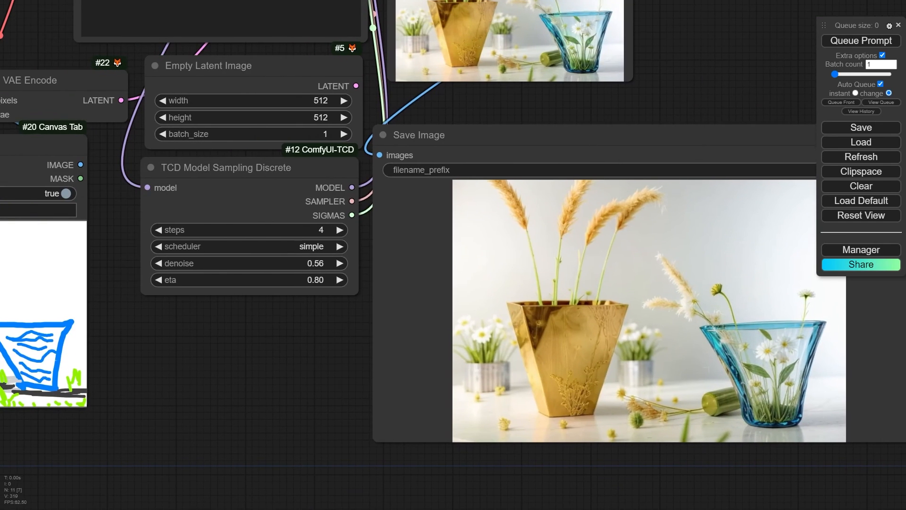
key("alt+Tab")
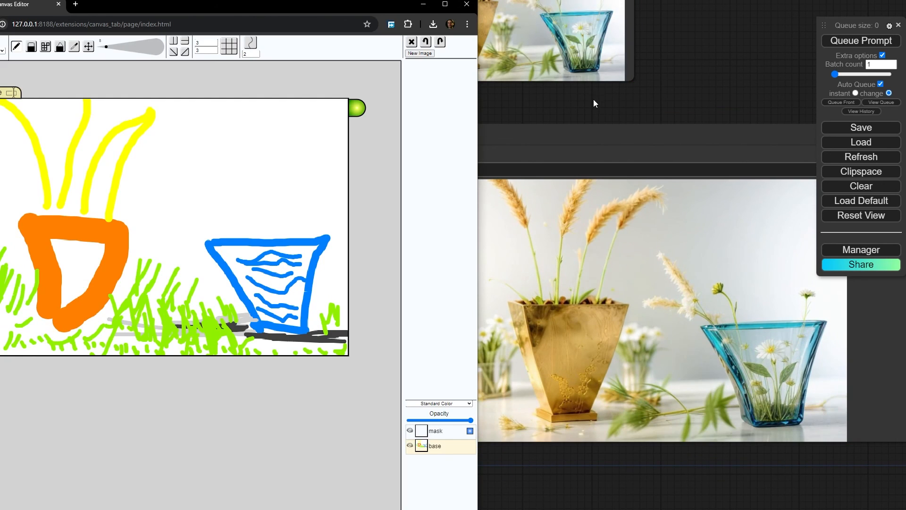
- Switch to ComfyUI and try lower denoise values of 0.45, 0.44 and 0.31 in the TCD Model Sampling Discrete node
left_click(553, 130)
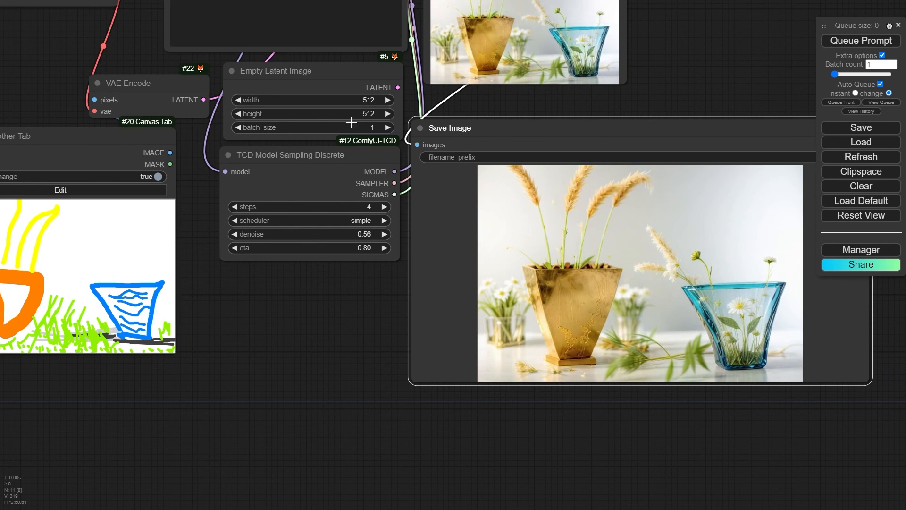
left_click_drag(313, 234, 313, 235)
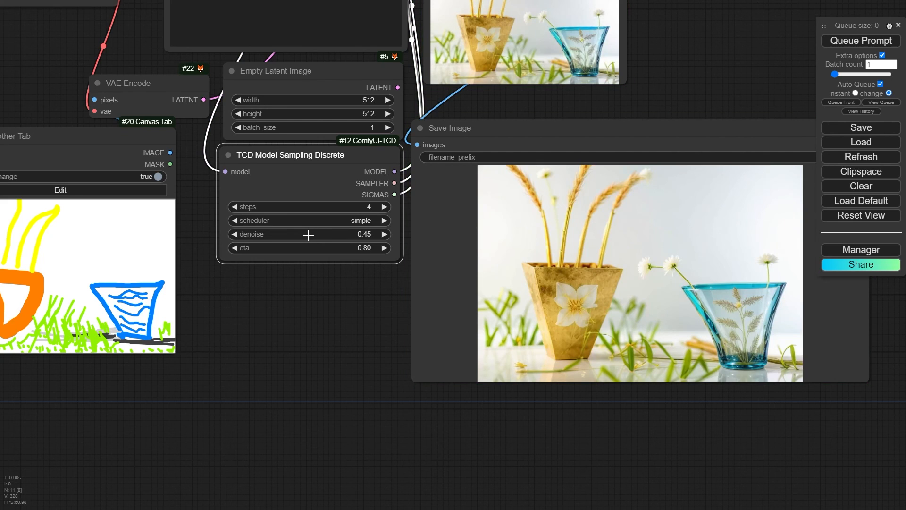
left_click_drag(308, 235, 308, 235)
left_click_drag(305, 396, 318, 446)
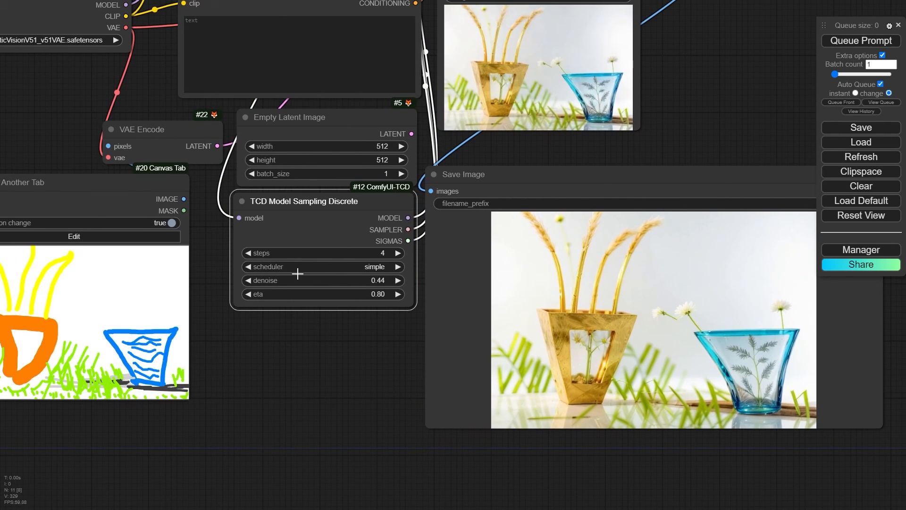
left_click_drag(329, 280, 325, 279)
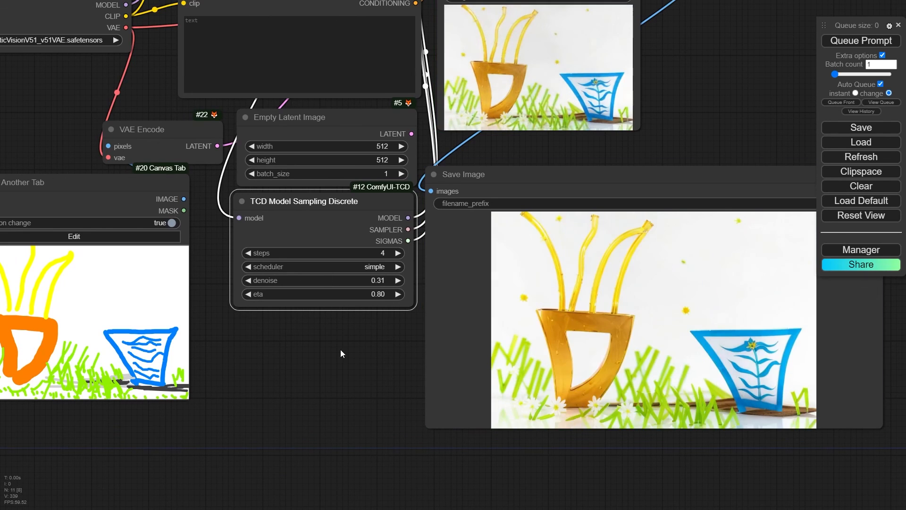
- Try denoise values of 0.64 and 0.72 in the TCD Model Sampling Discrete node, and bring it back to 0.58
left_click_drag(341, 354, 299, 349)
left_click_drag(277, 280, 285, 277)
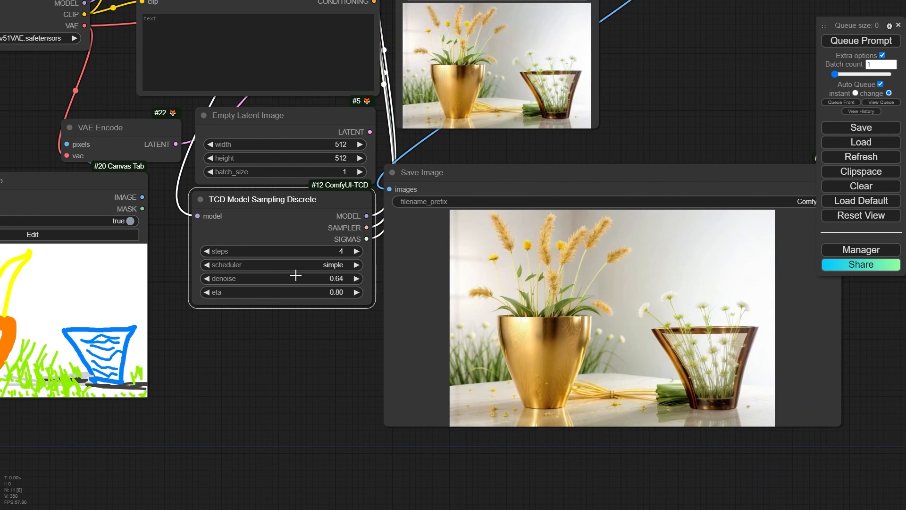
left_click_drag(295, 275, 298, 274)
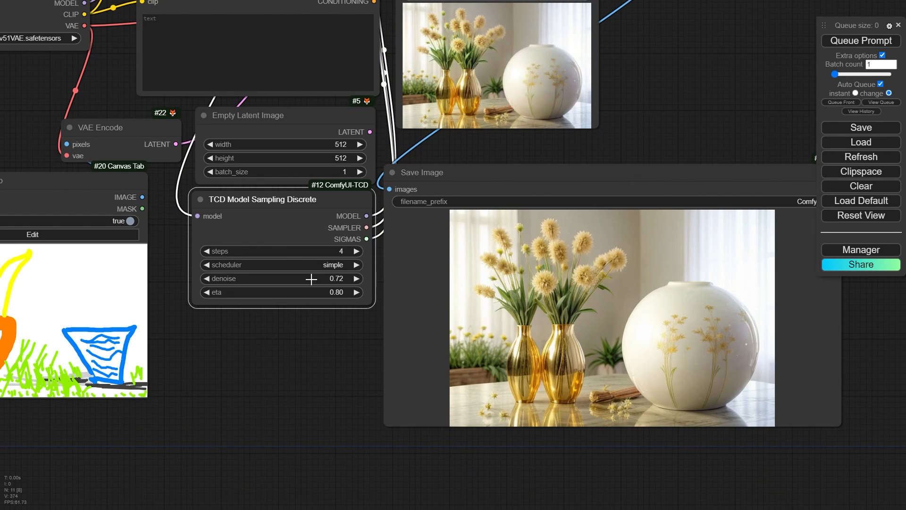
left_click_drag(312, 279, 307, 280)
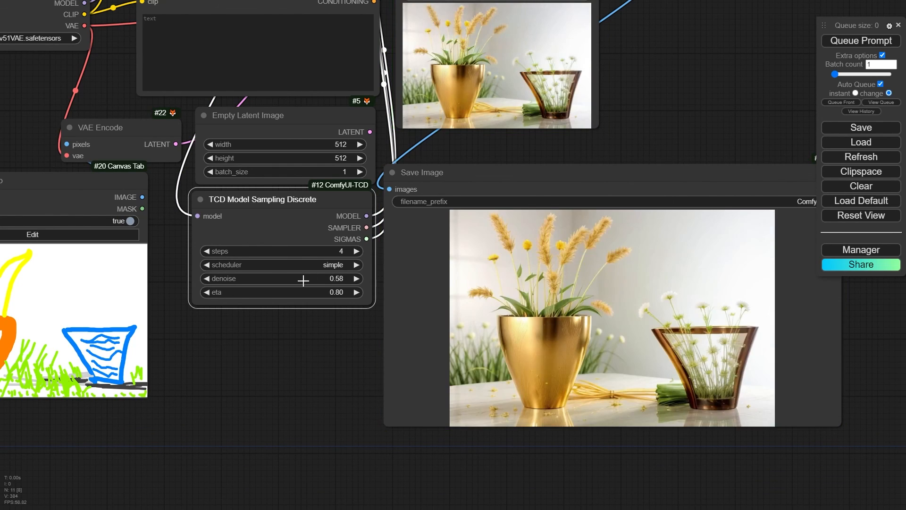